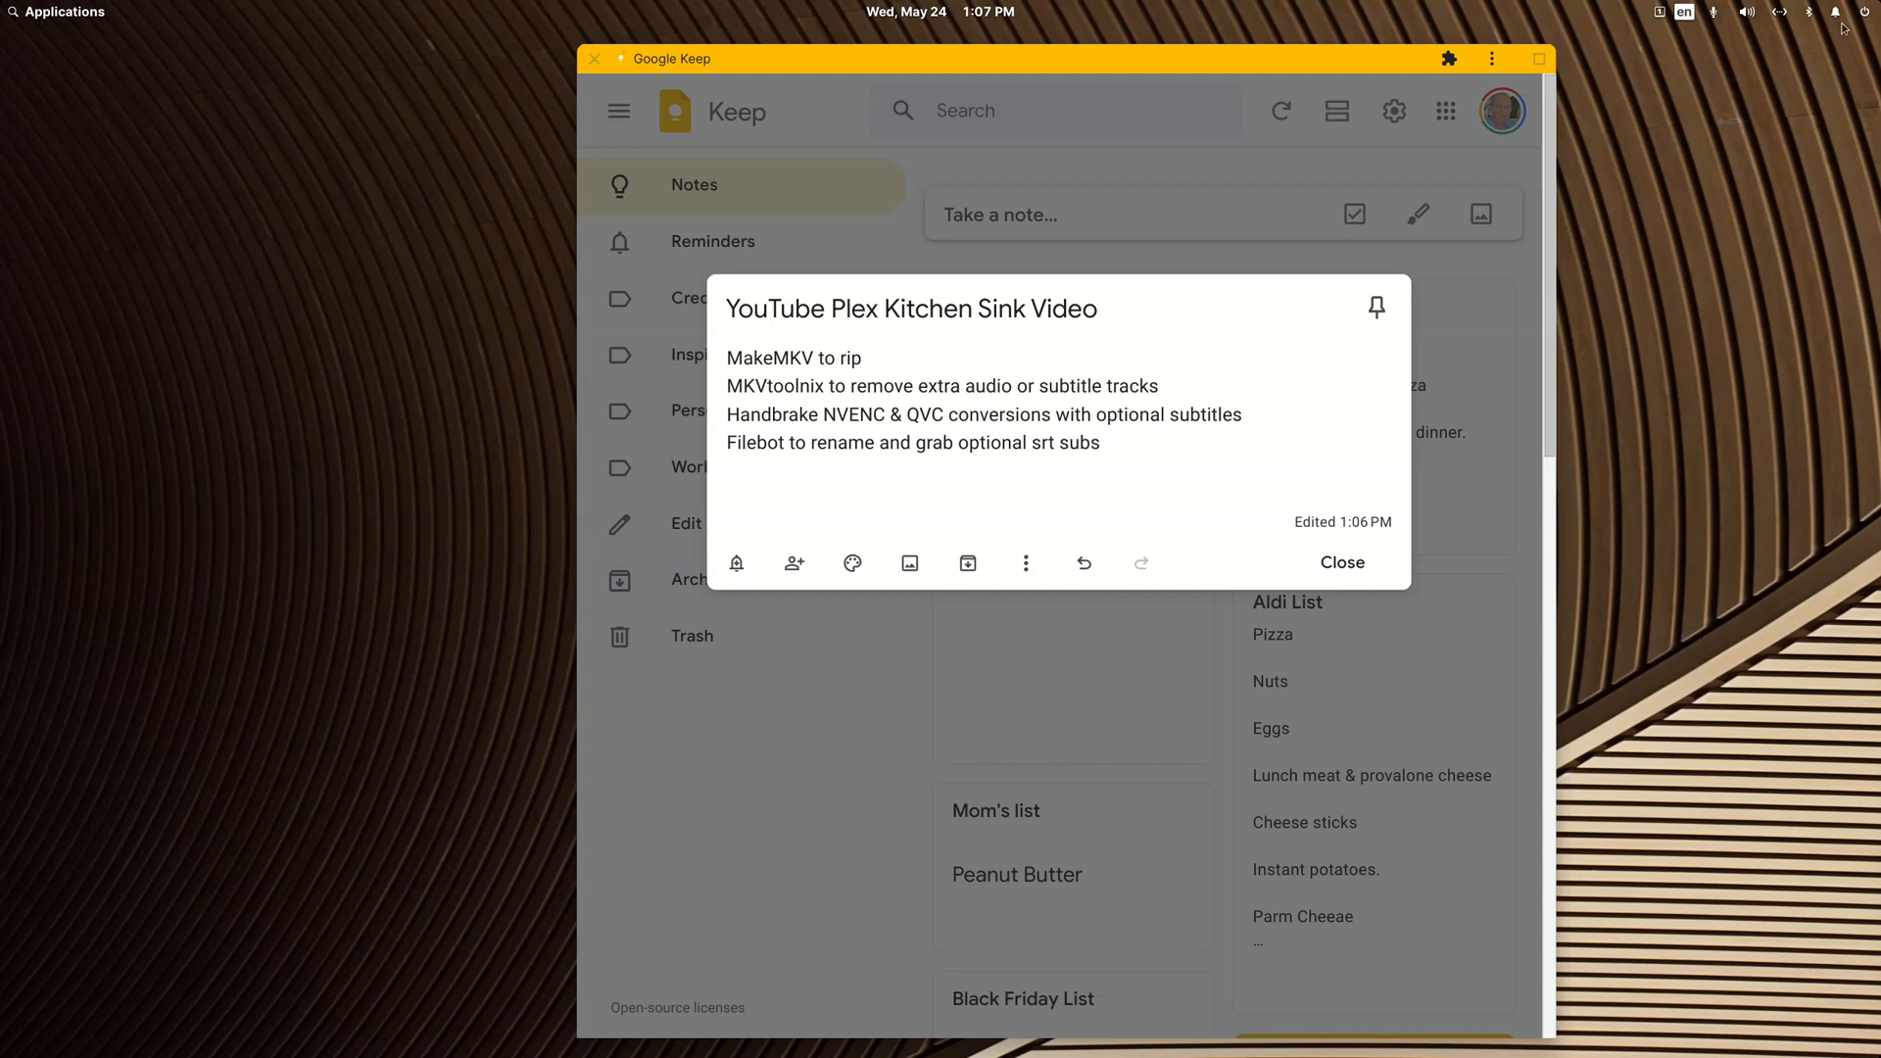
Step: Turn on Do Not Disturb for desktop notifications and dismiss the notification settings
left_click(1838, 14)
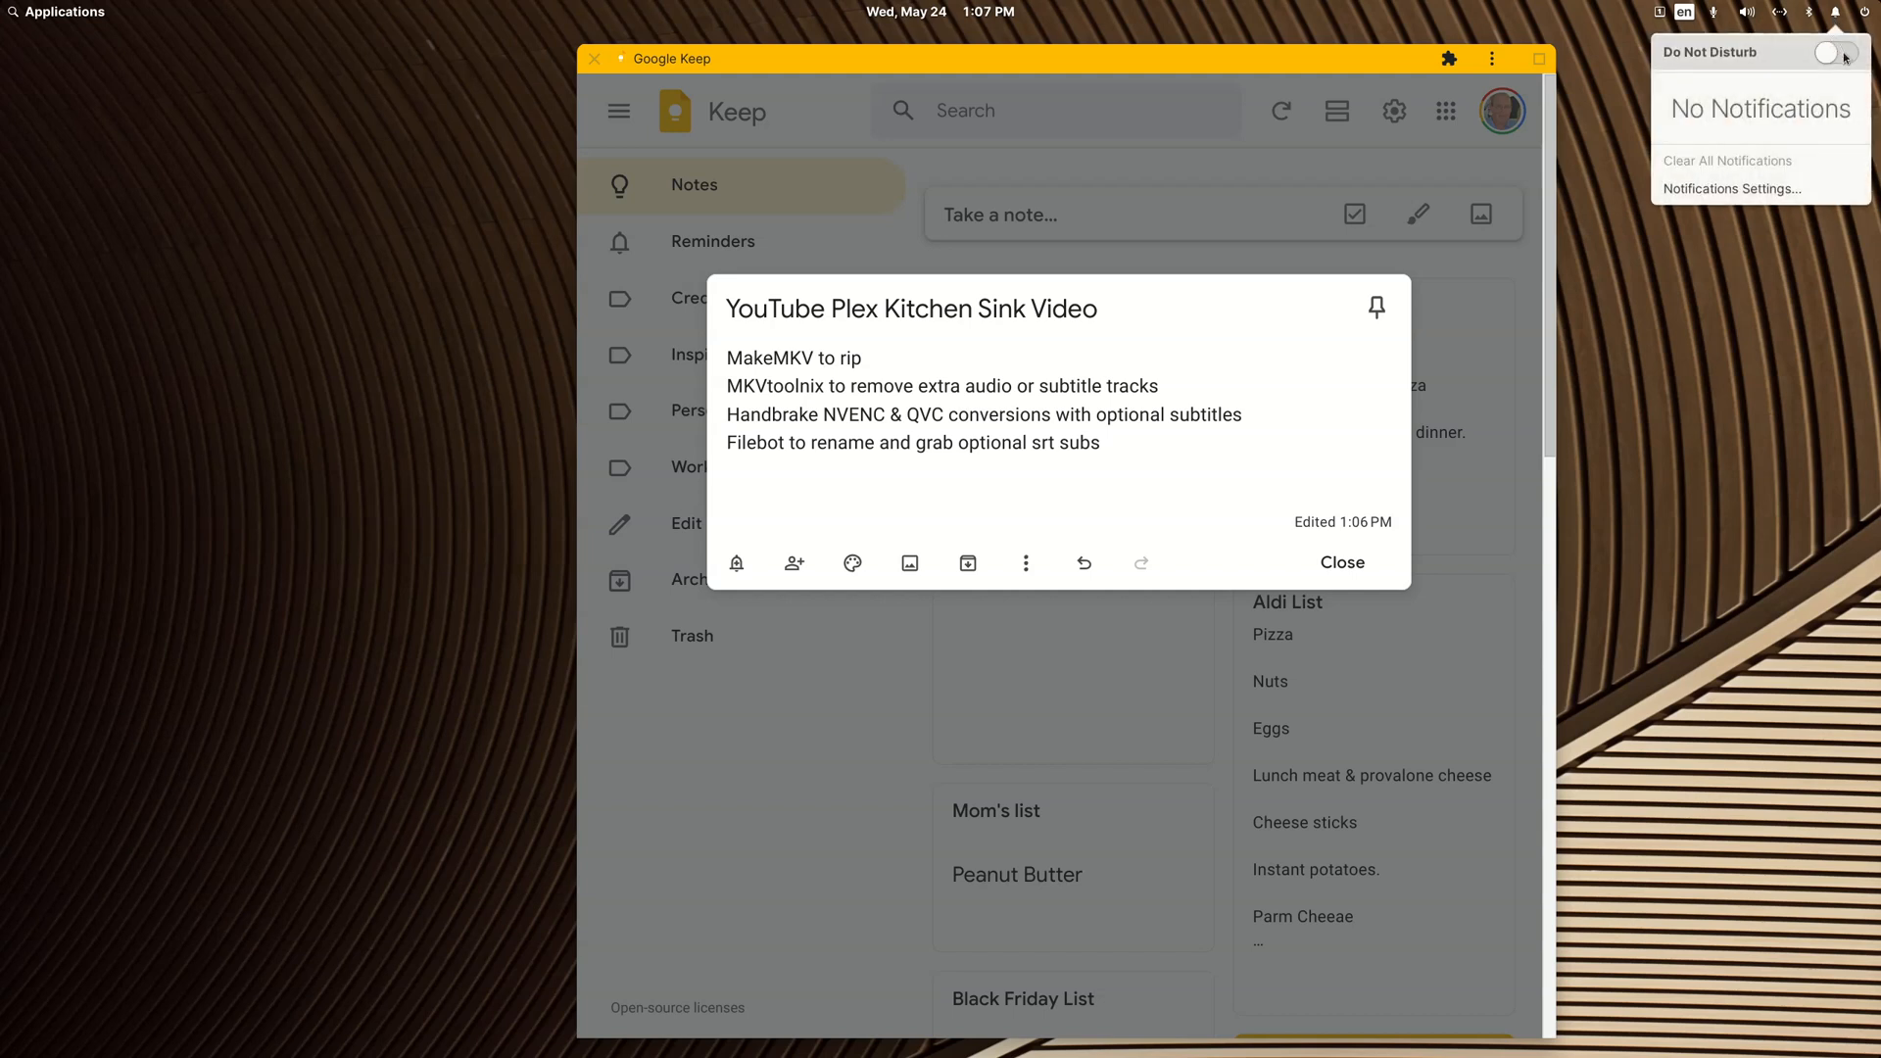
left_click(1837, 53)
left_click(1819, 392)
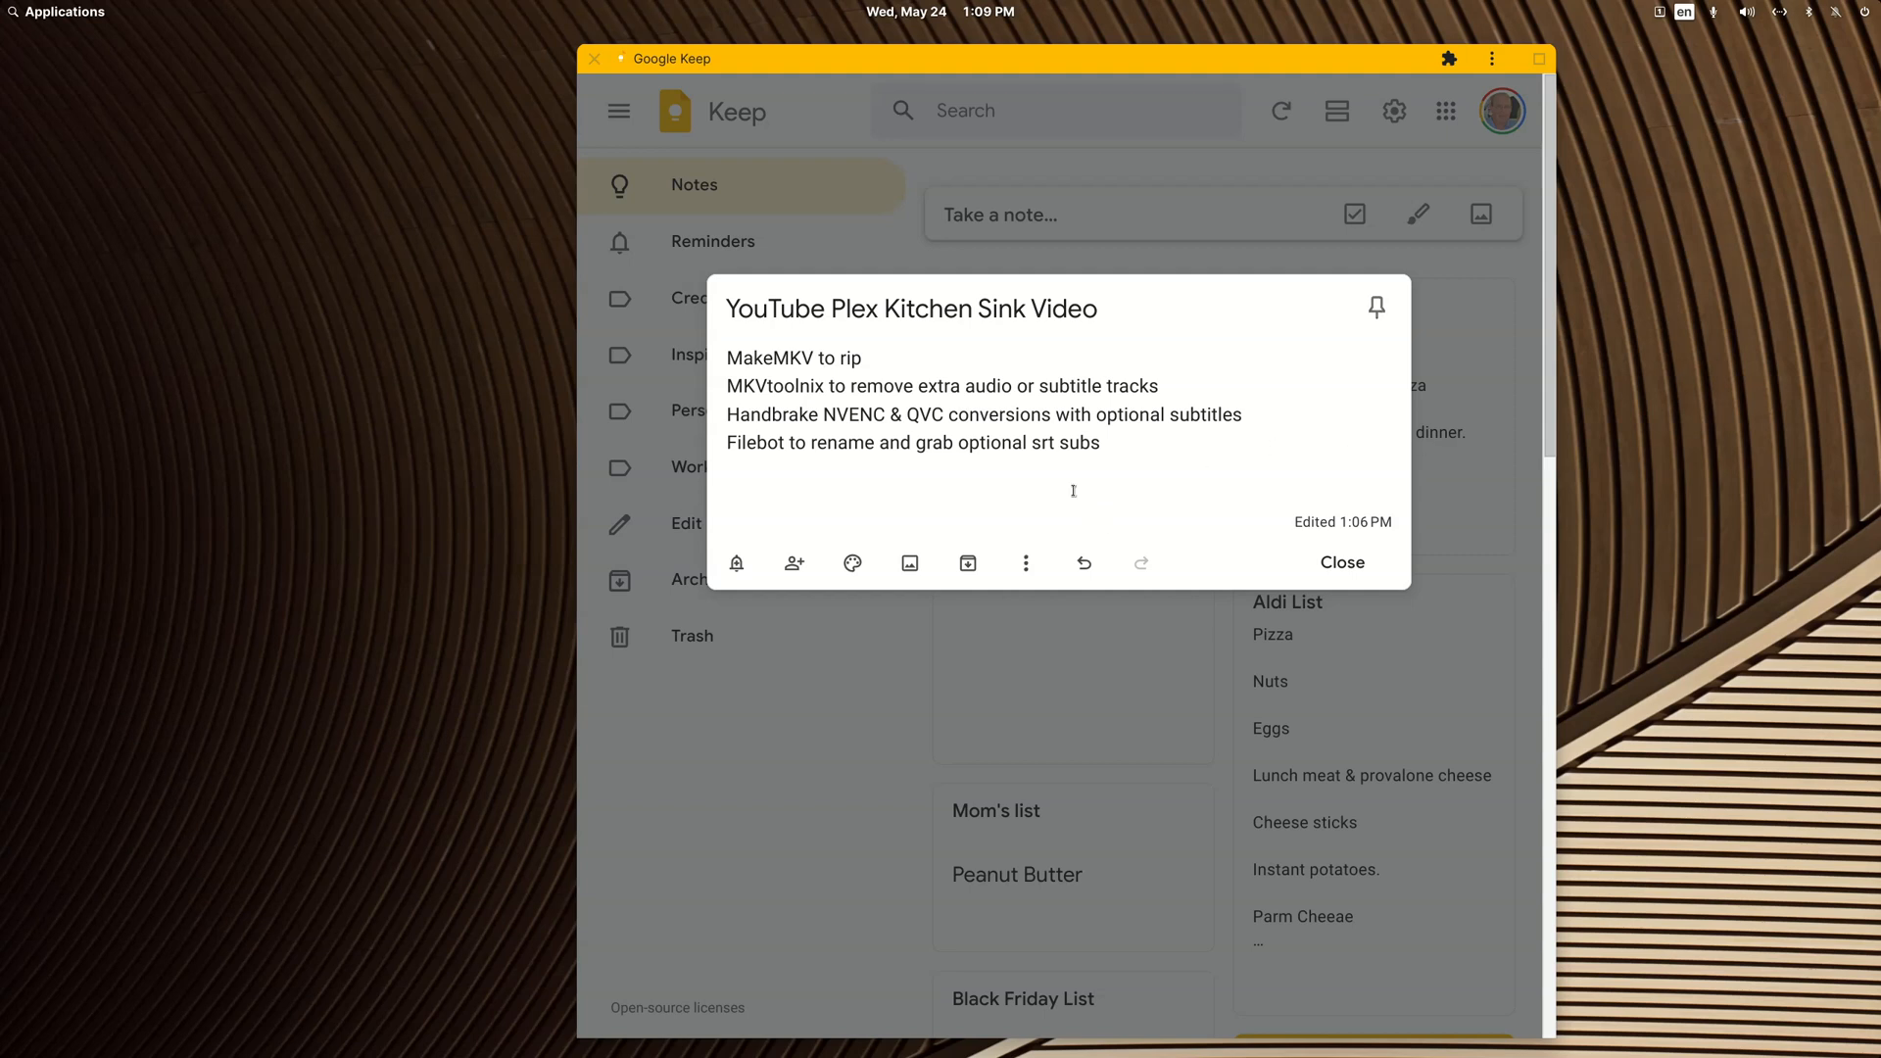
Step: Close the "YouTube Plex Kitchen Sink Video" note and the Google Keep window
left_click_drag(1029, 446, 1055, 446)
left_click(1051, 451)
left_click_drag(1035, 451, 1056, 453)
left_click(1060, 451)
left_click(1377, 568)
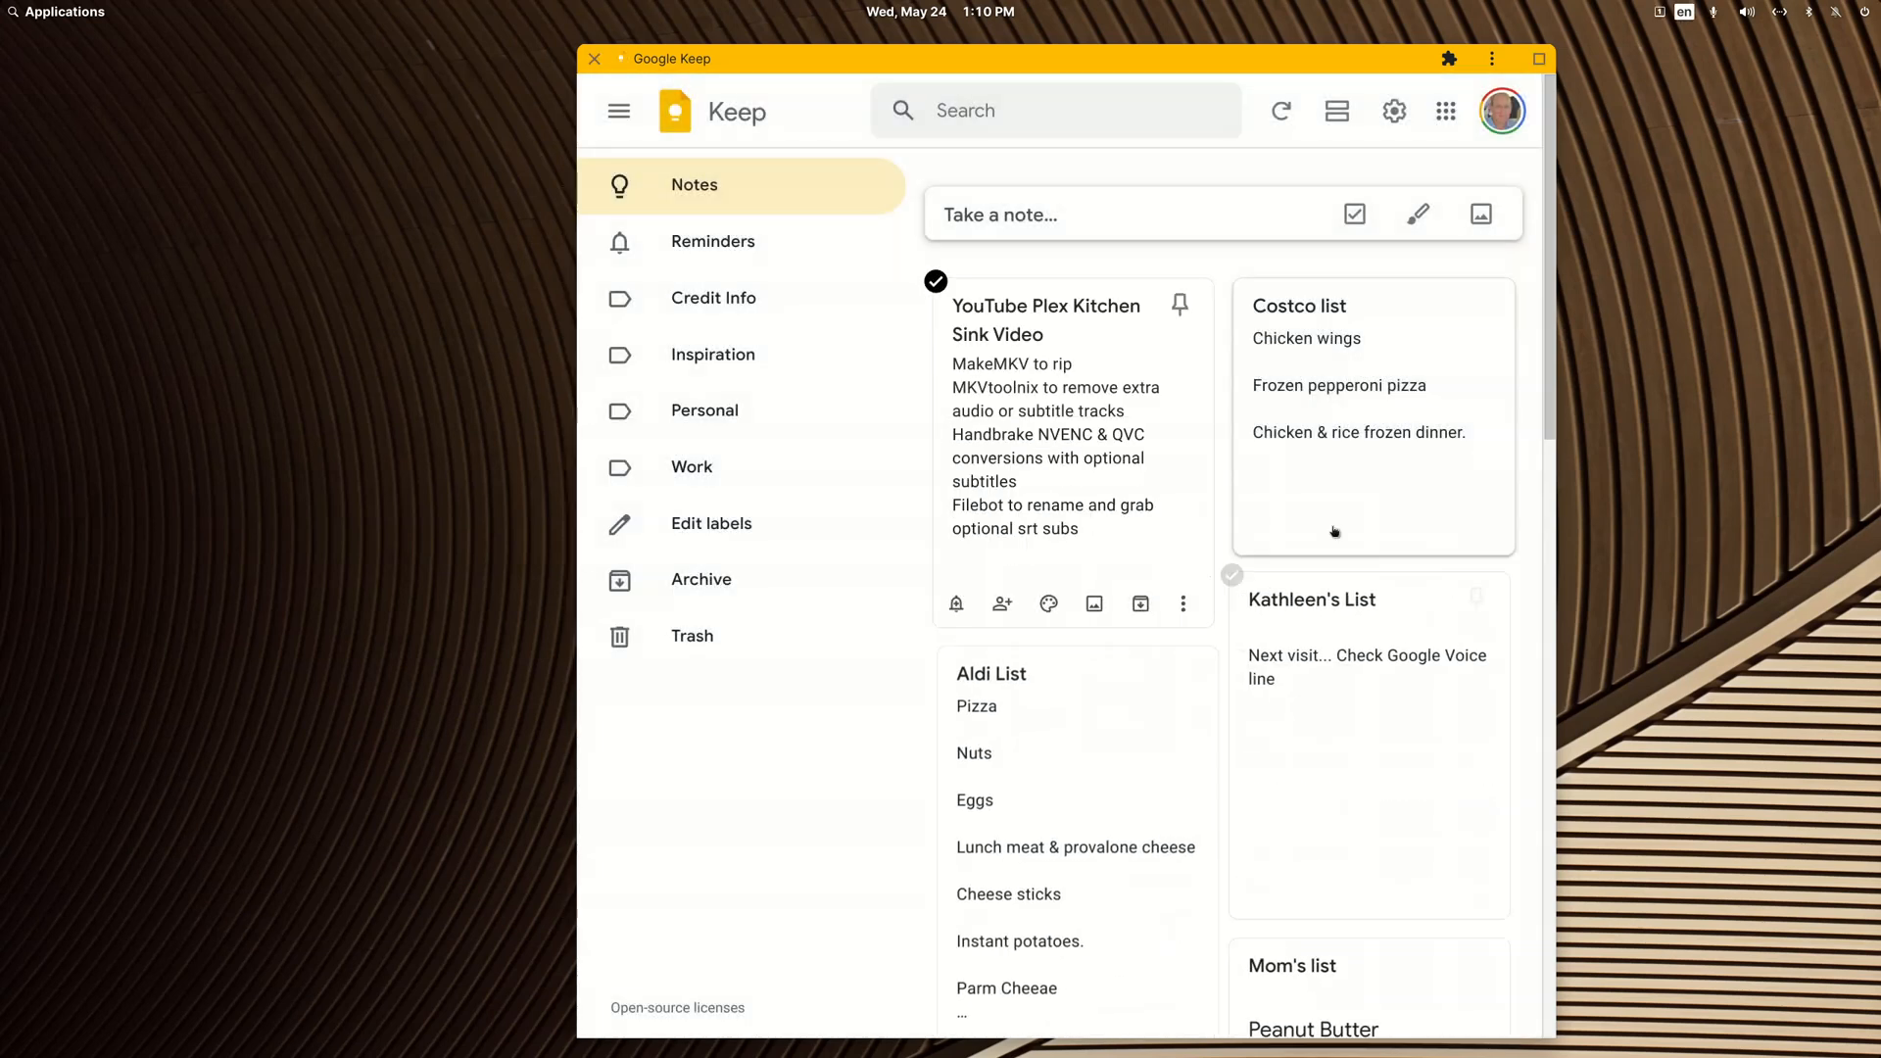
left_click(594, 58)
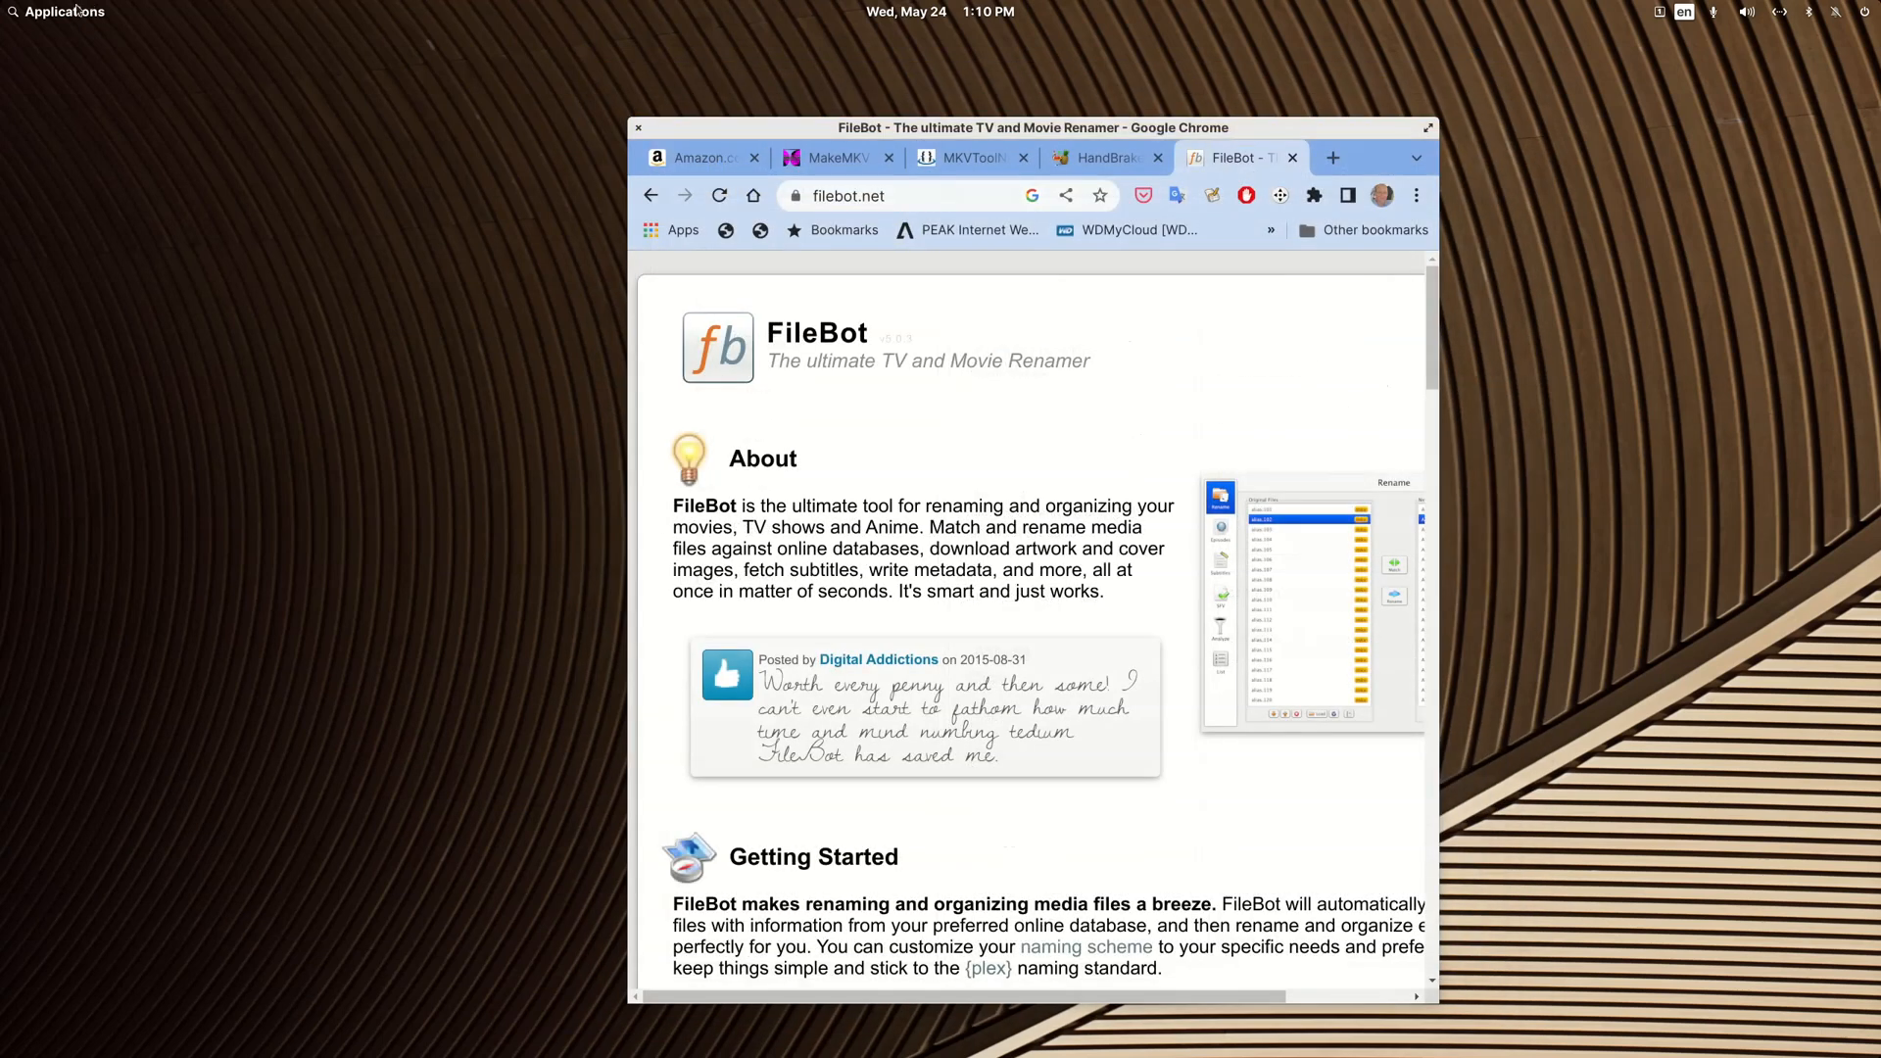
Step: Maximize the Chrome window and highlight "4K Ultra HD" in the Amazon listing for A Christmas Story
double_click(756, 128)
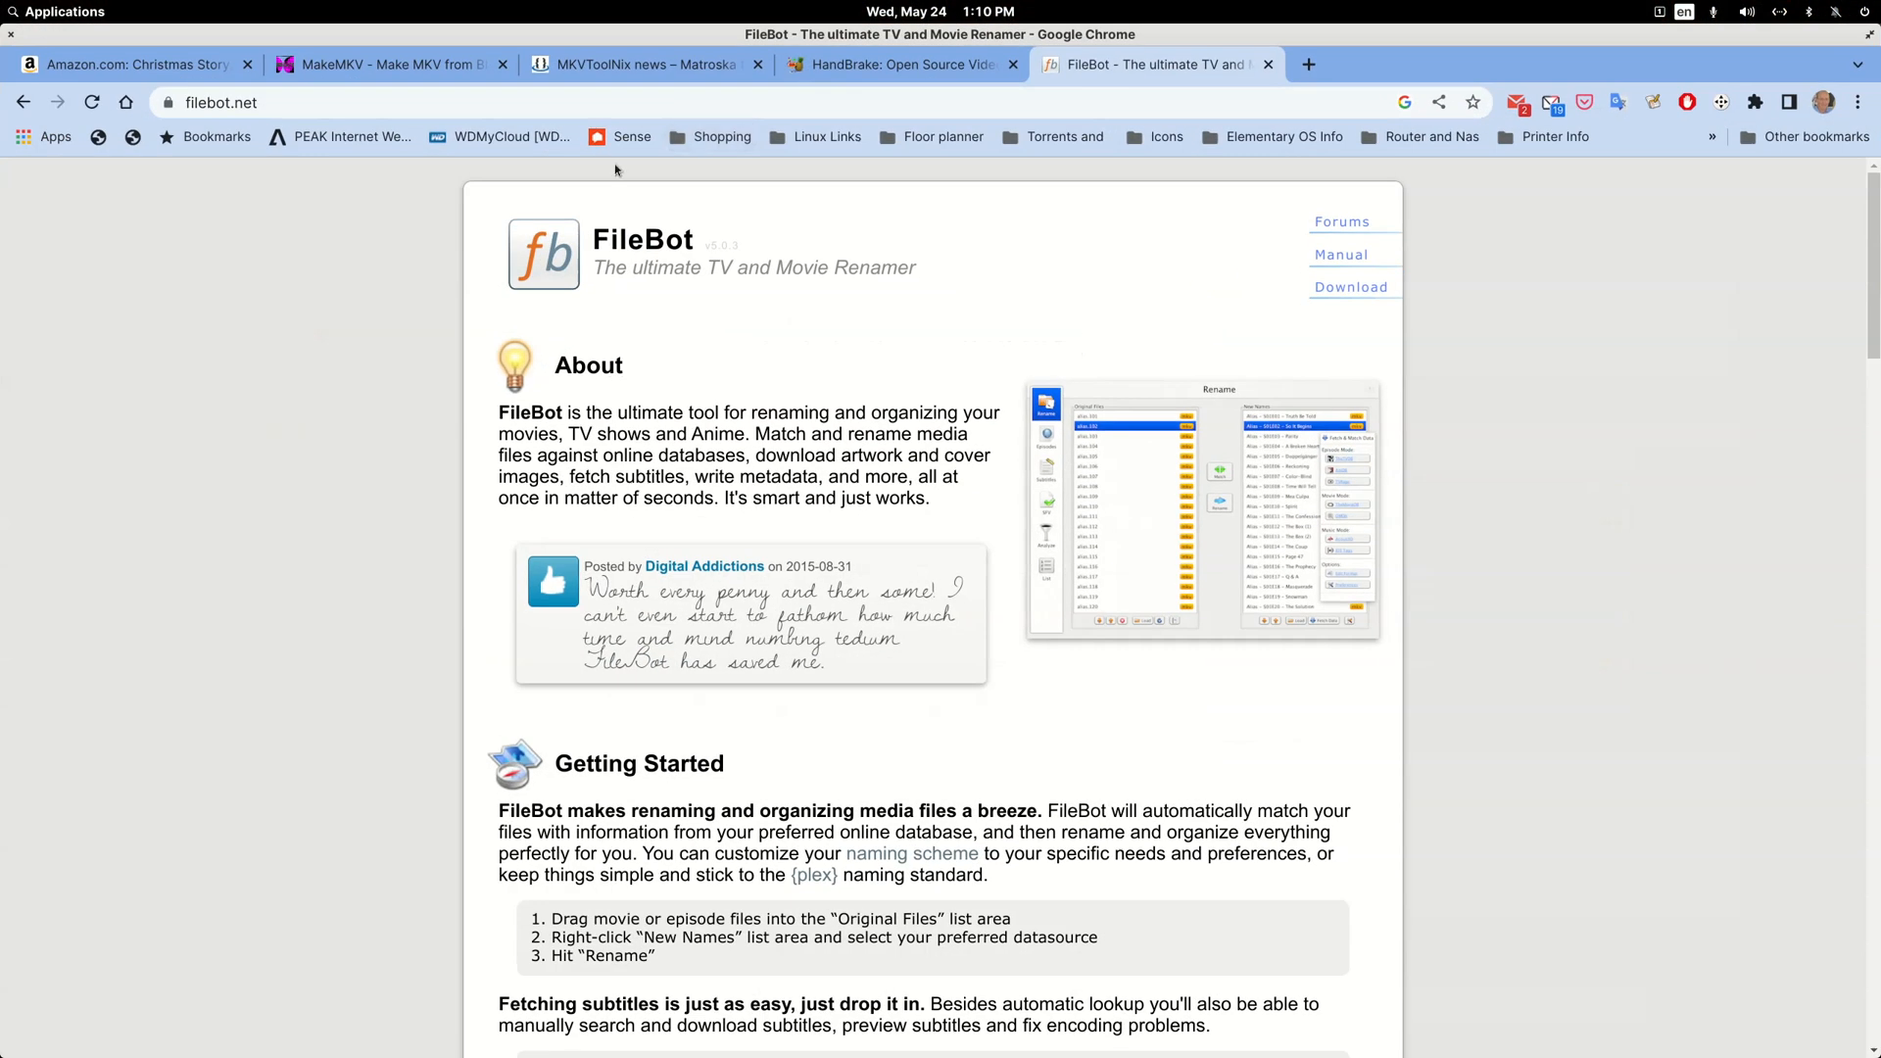
left_click(105, 65)
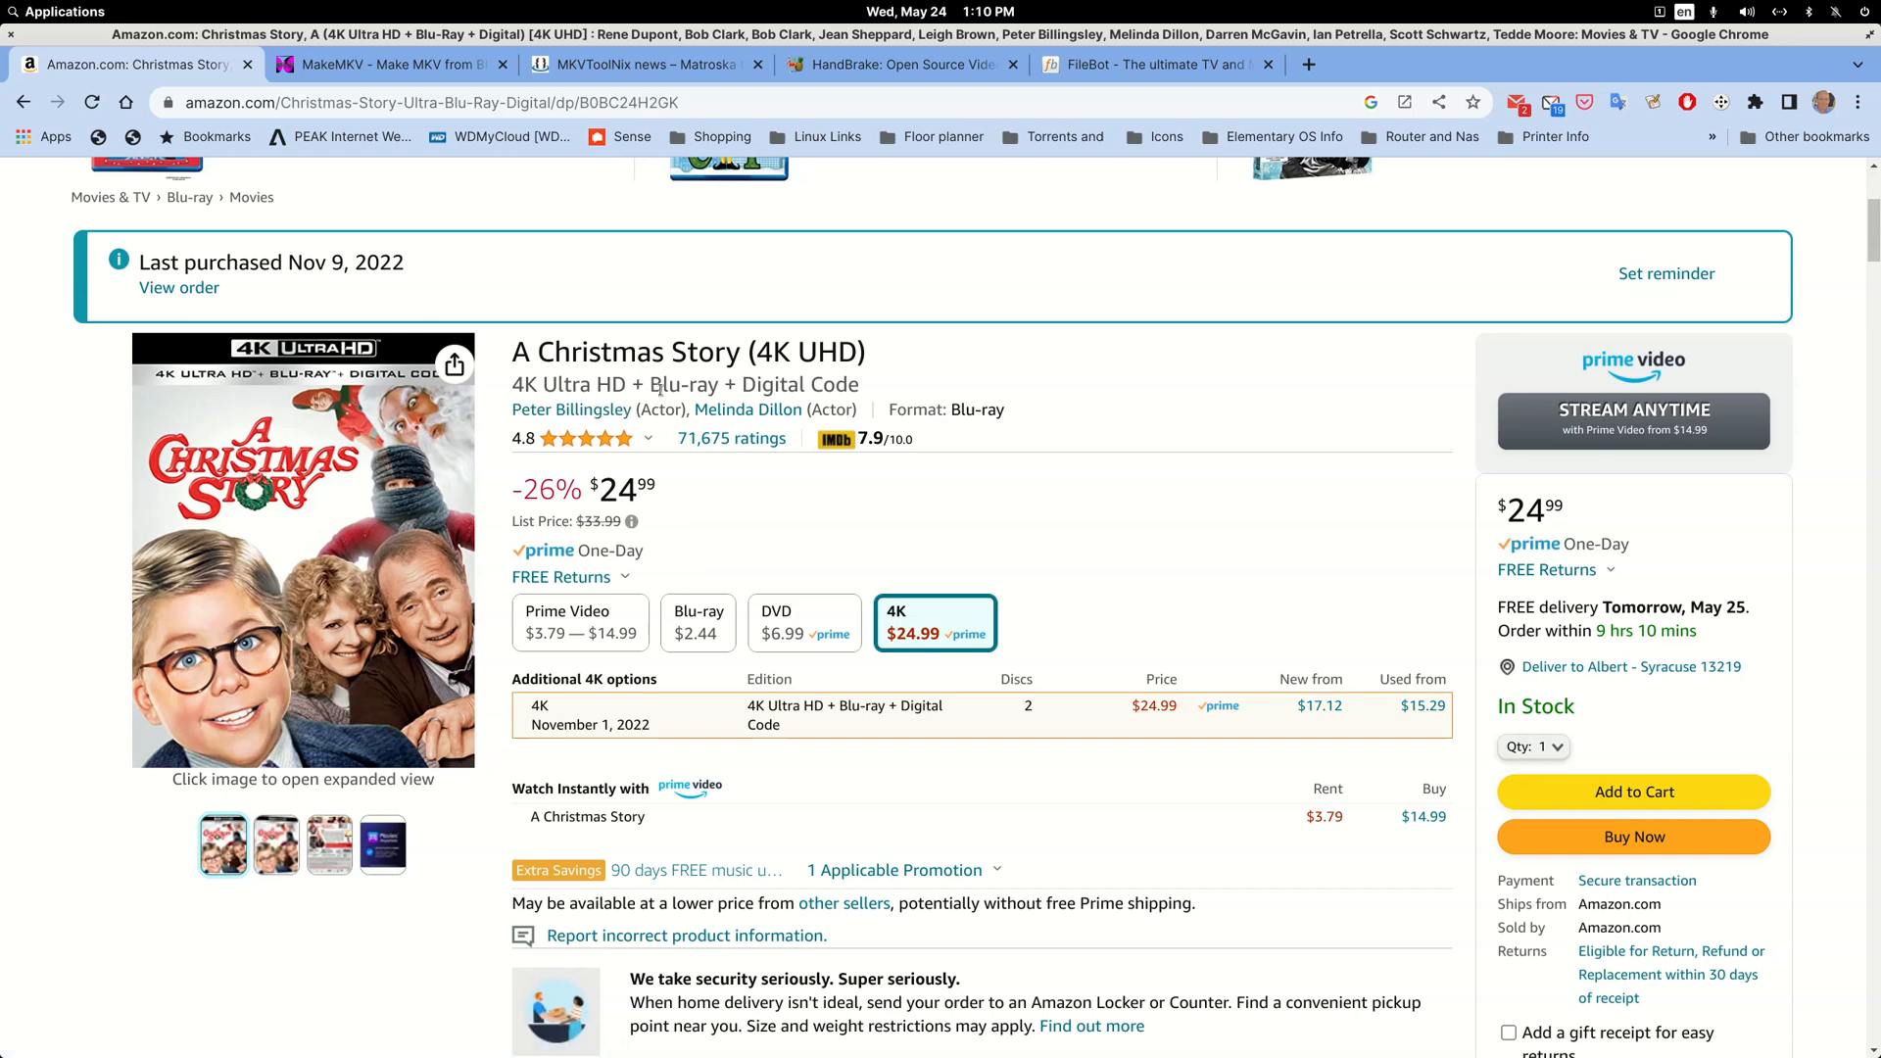
left_click_drag(652, 385, 716, 390)
left_click(623, 388)
left_click_drag(624, 385, 512, 391)
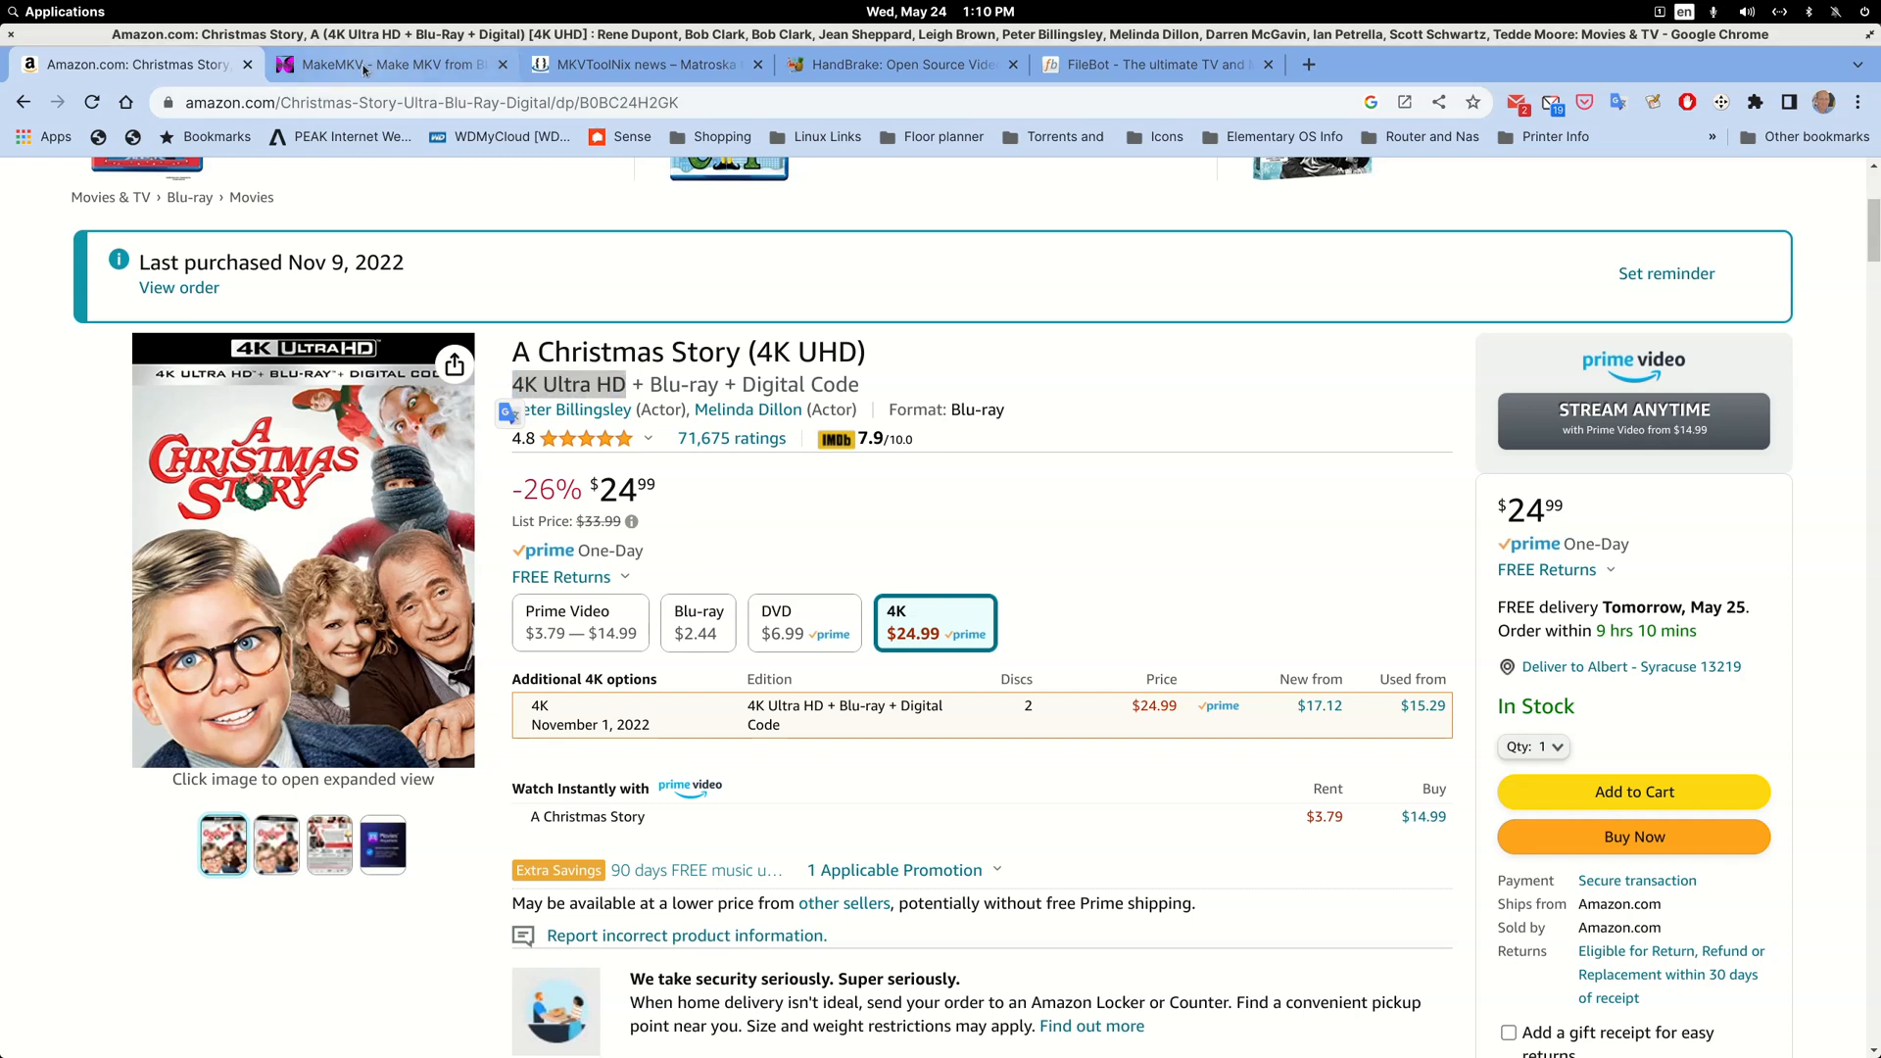
Step: Look through the MakeMKV, MKVToolNix, HandBrake and FileBot websites, and put the browser window away
left_click(365, 70)
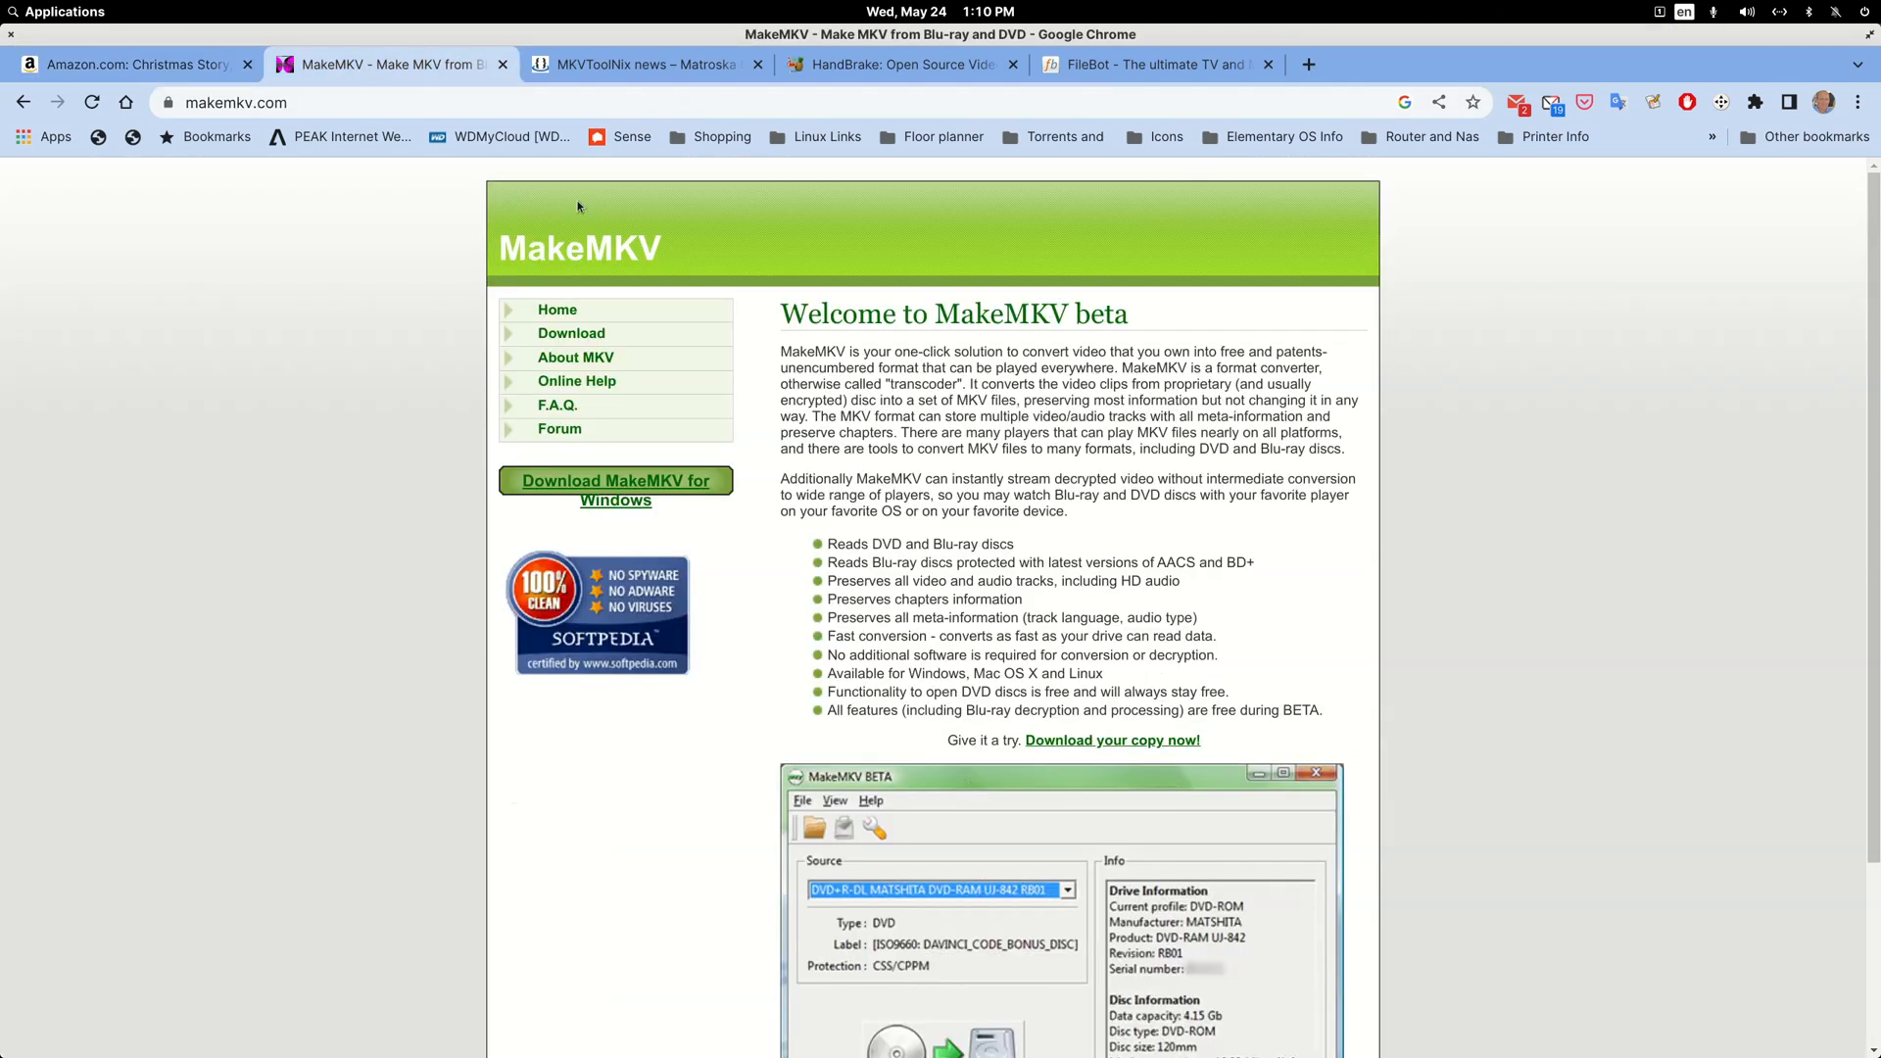
left_click(642, 65)
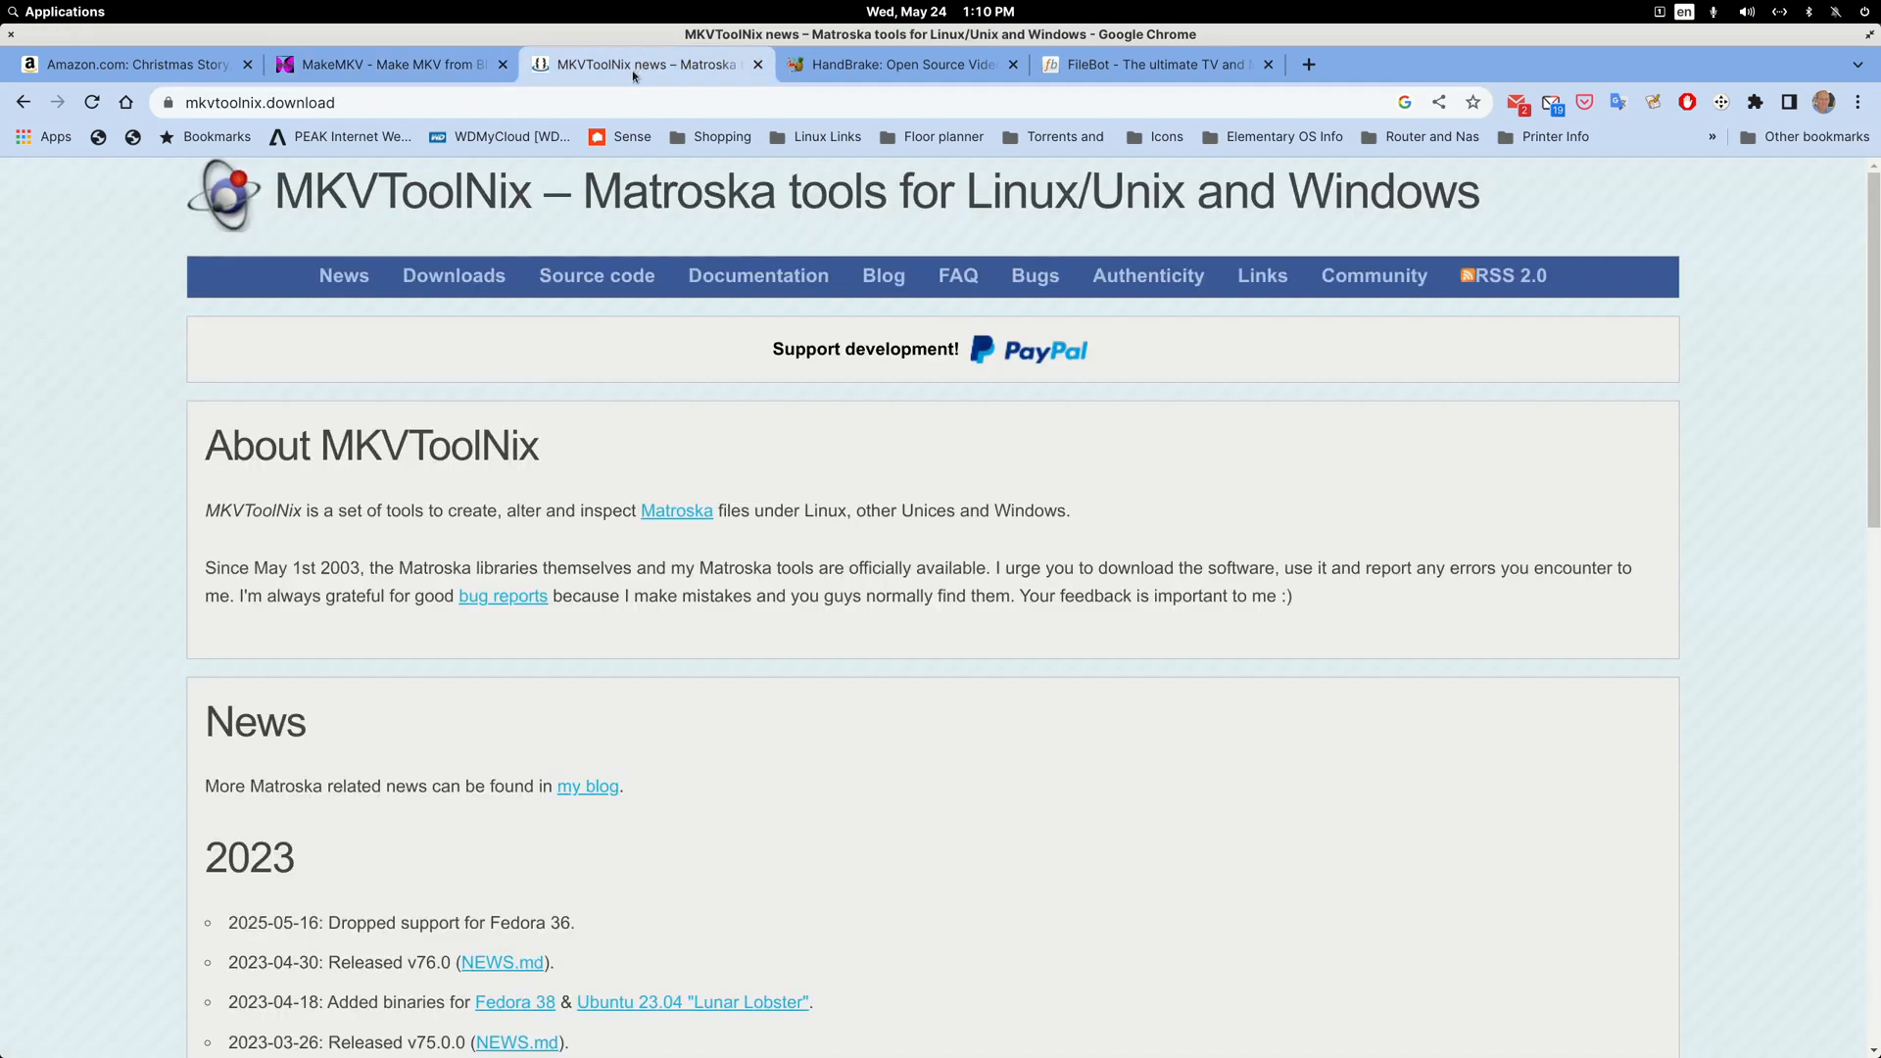
left_click(907, 68)
left_click(1192, 65)
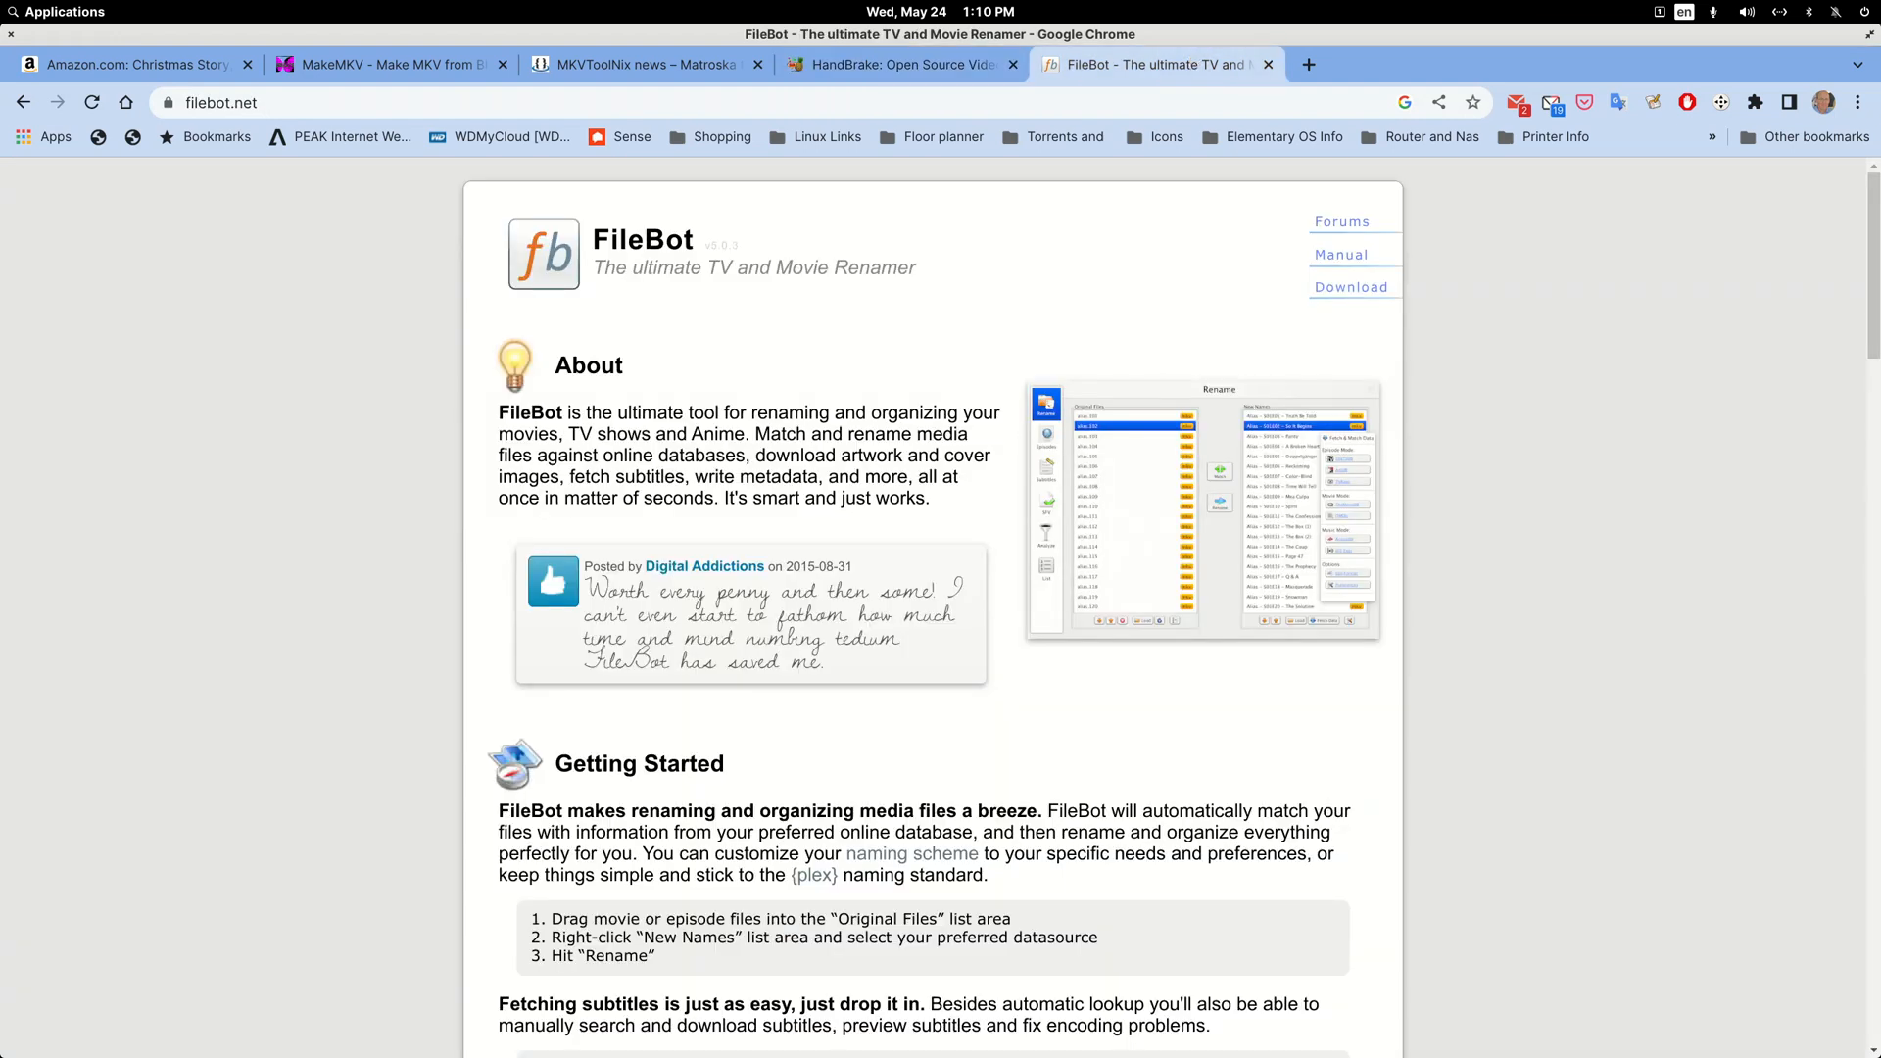
double_click(1534, 37)
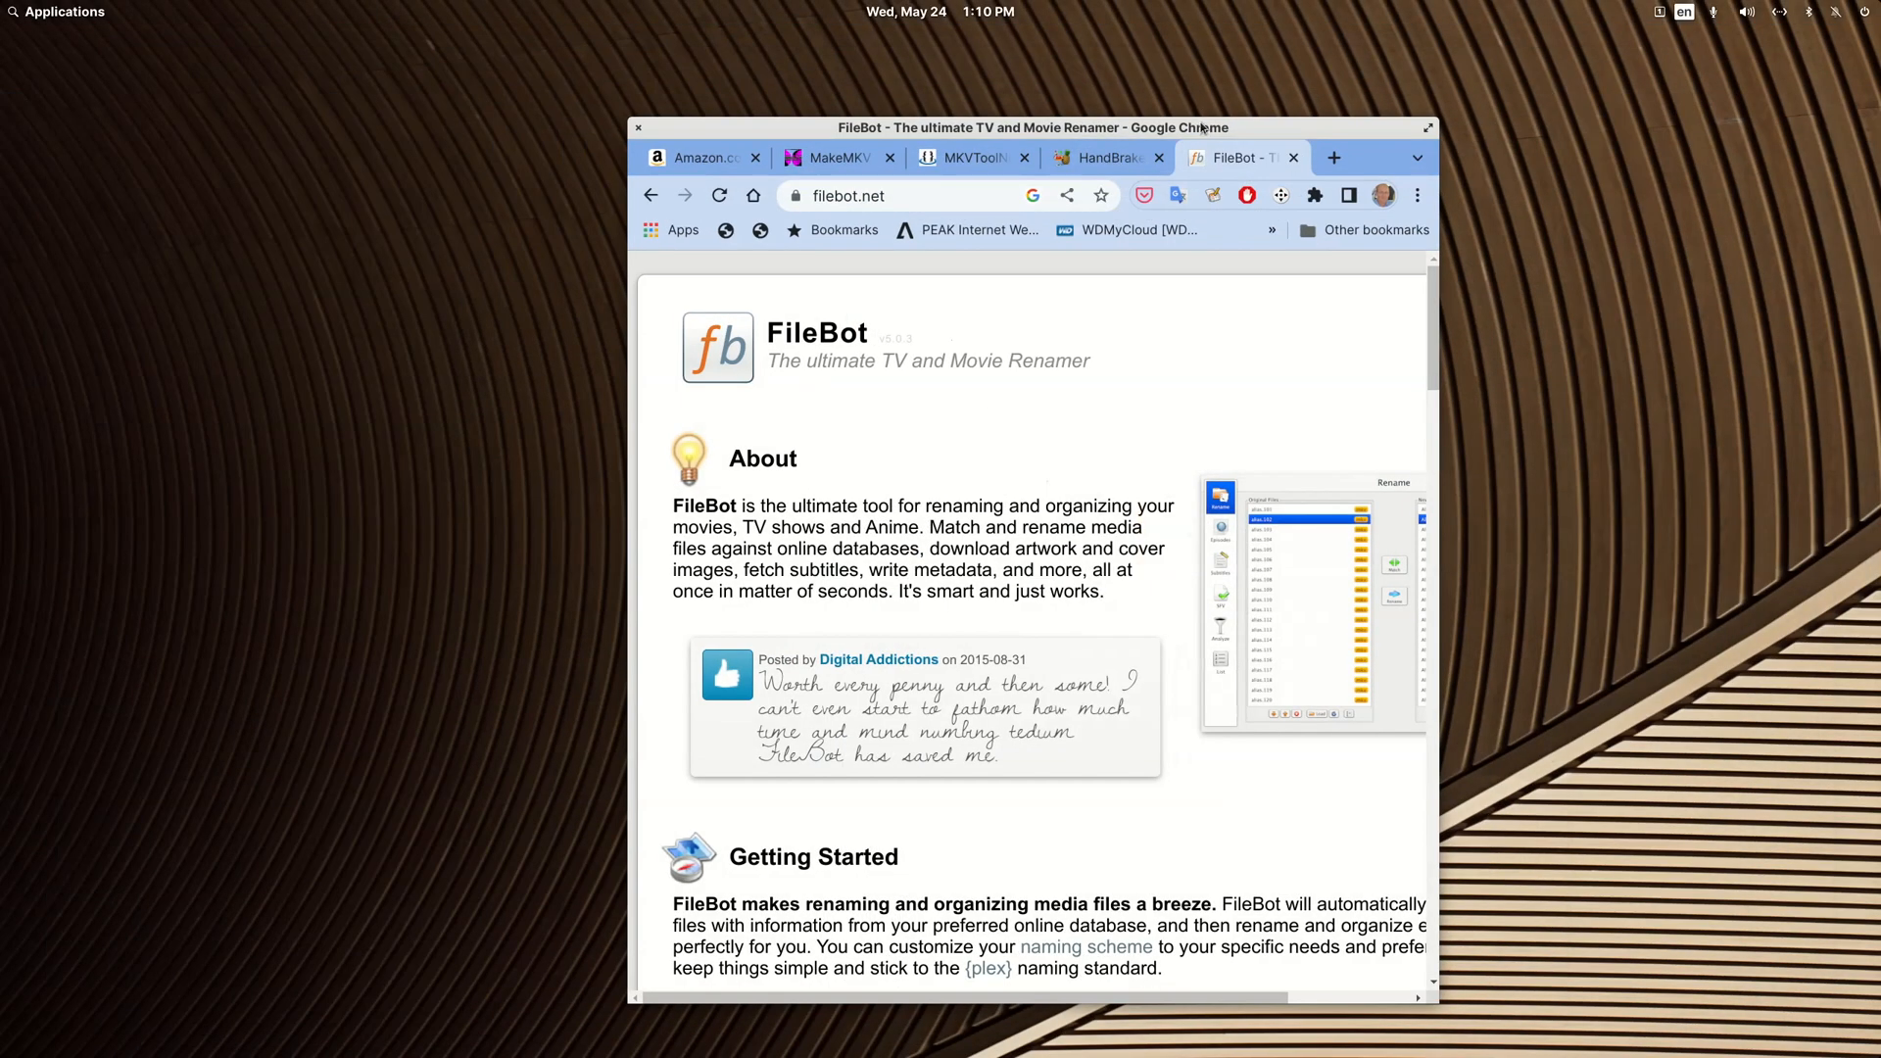
middle_click(1203, 127)
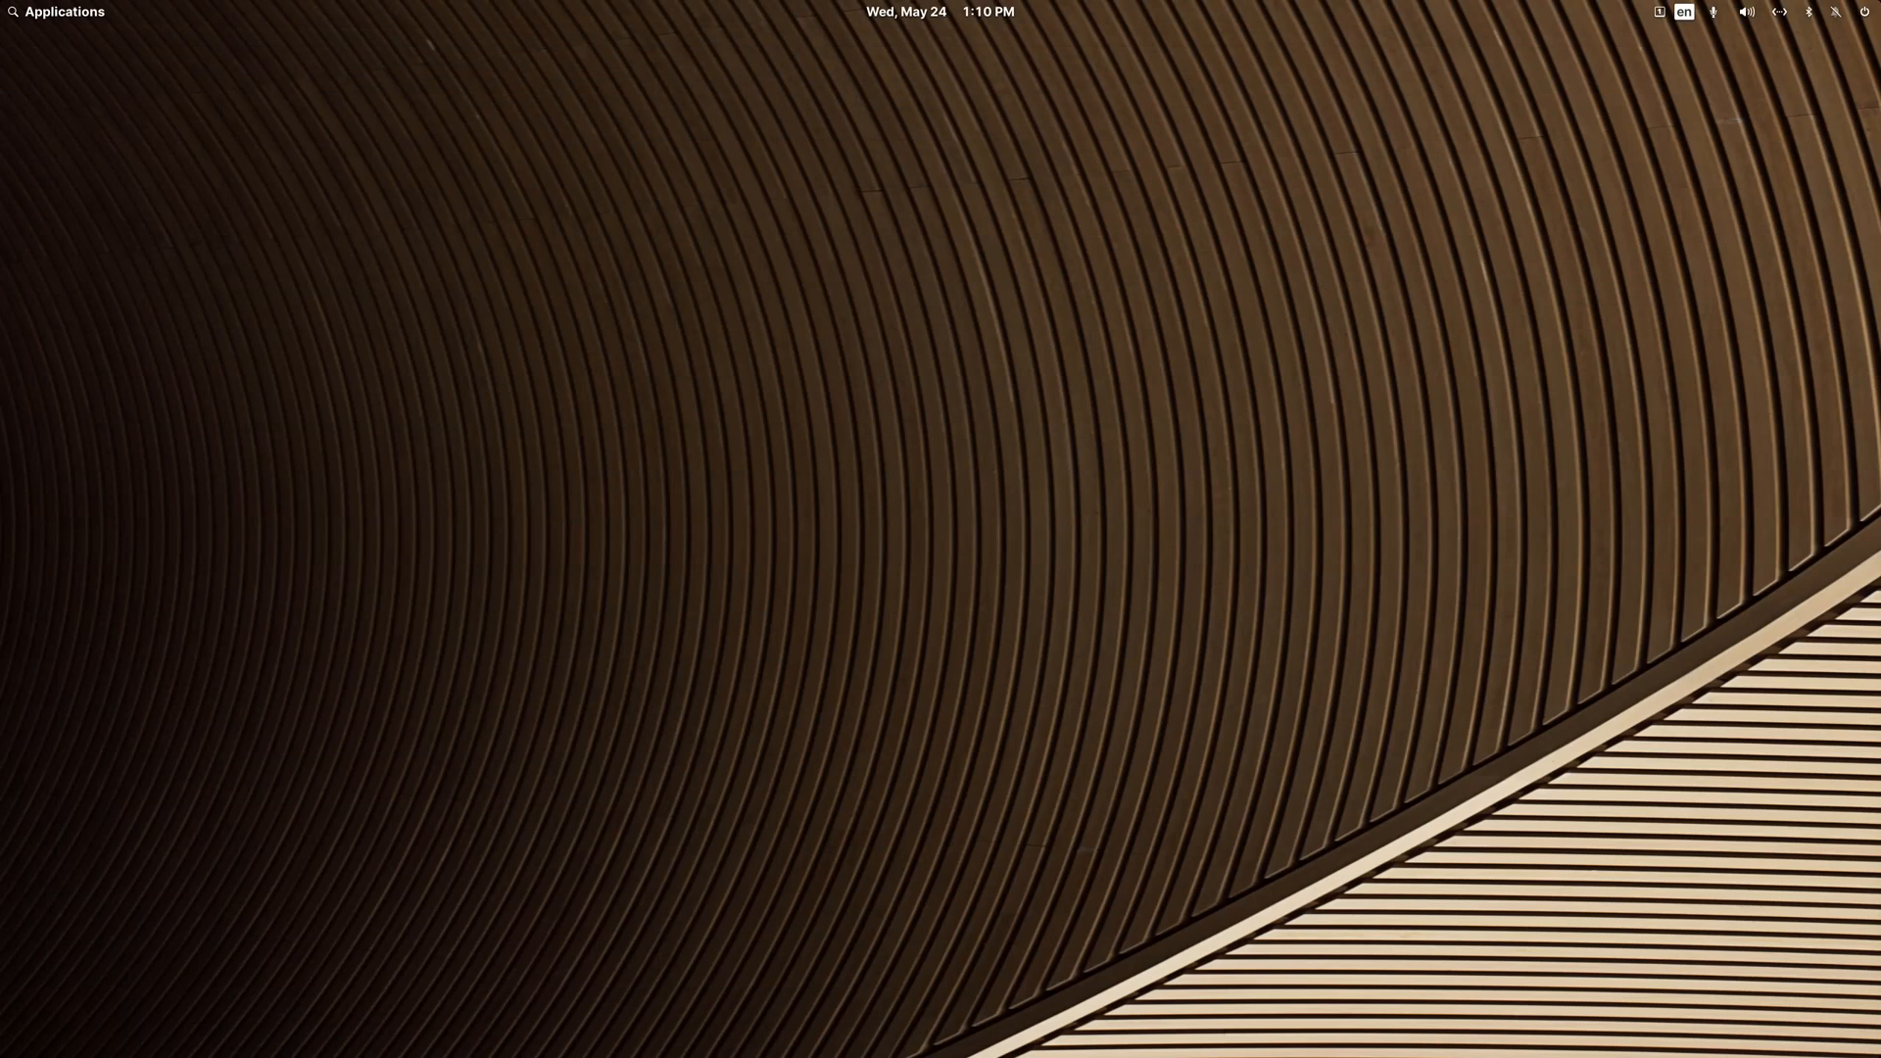
Step: Find and launch MakeMKV from the system's applications, and move its window toward the desktop's upper-left corner
left_click(84, 14)
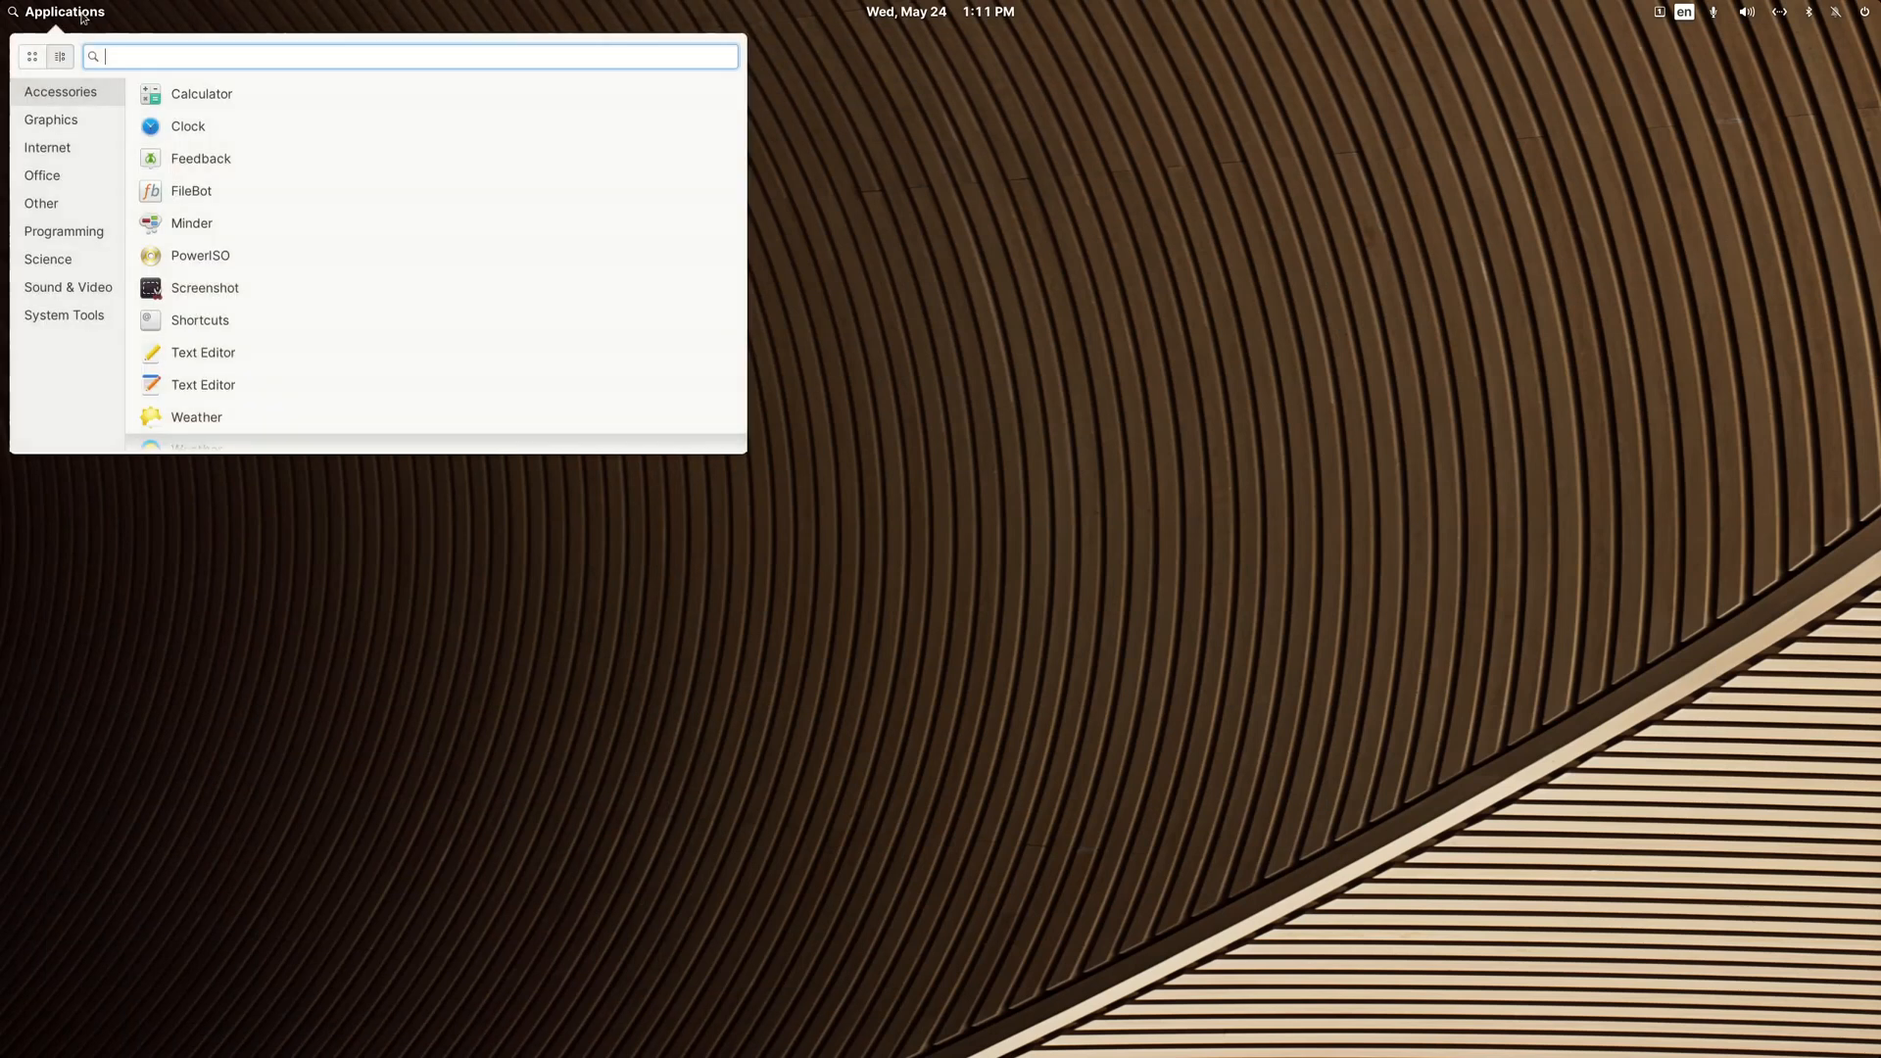
type("make")
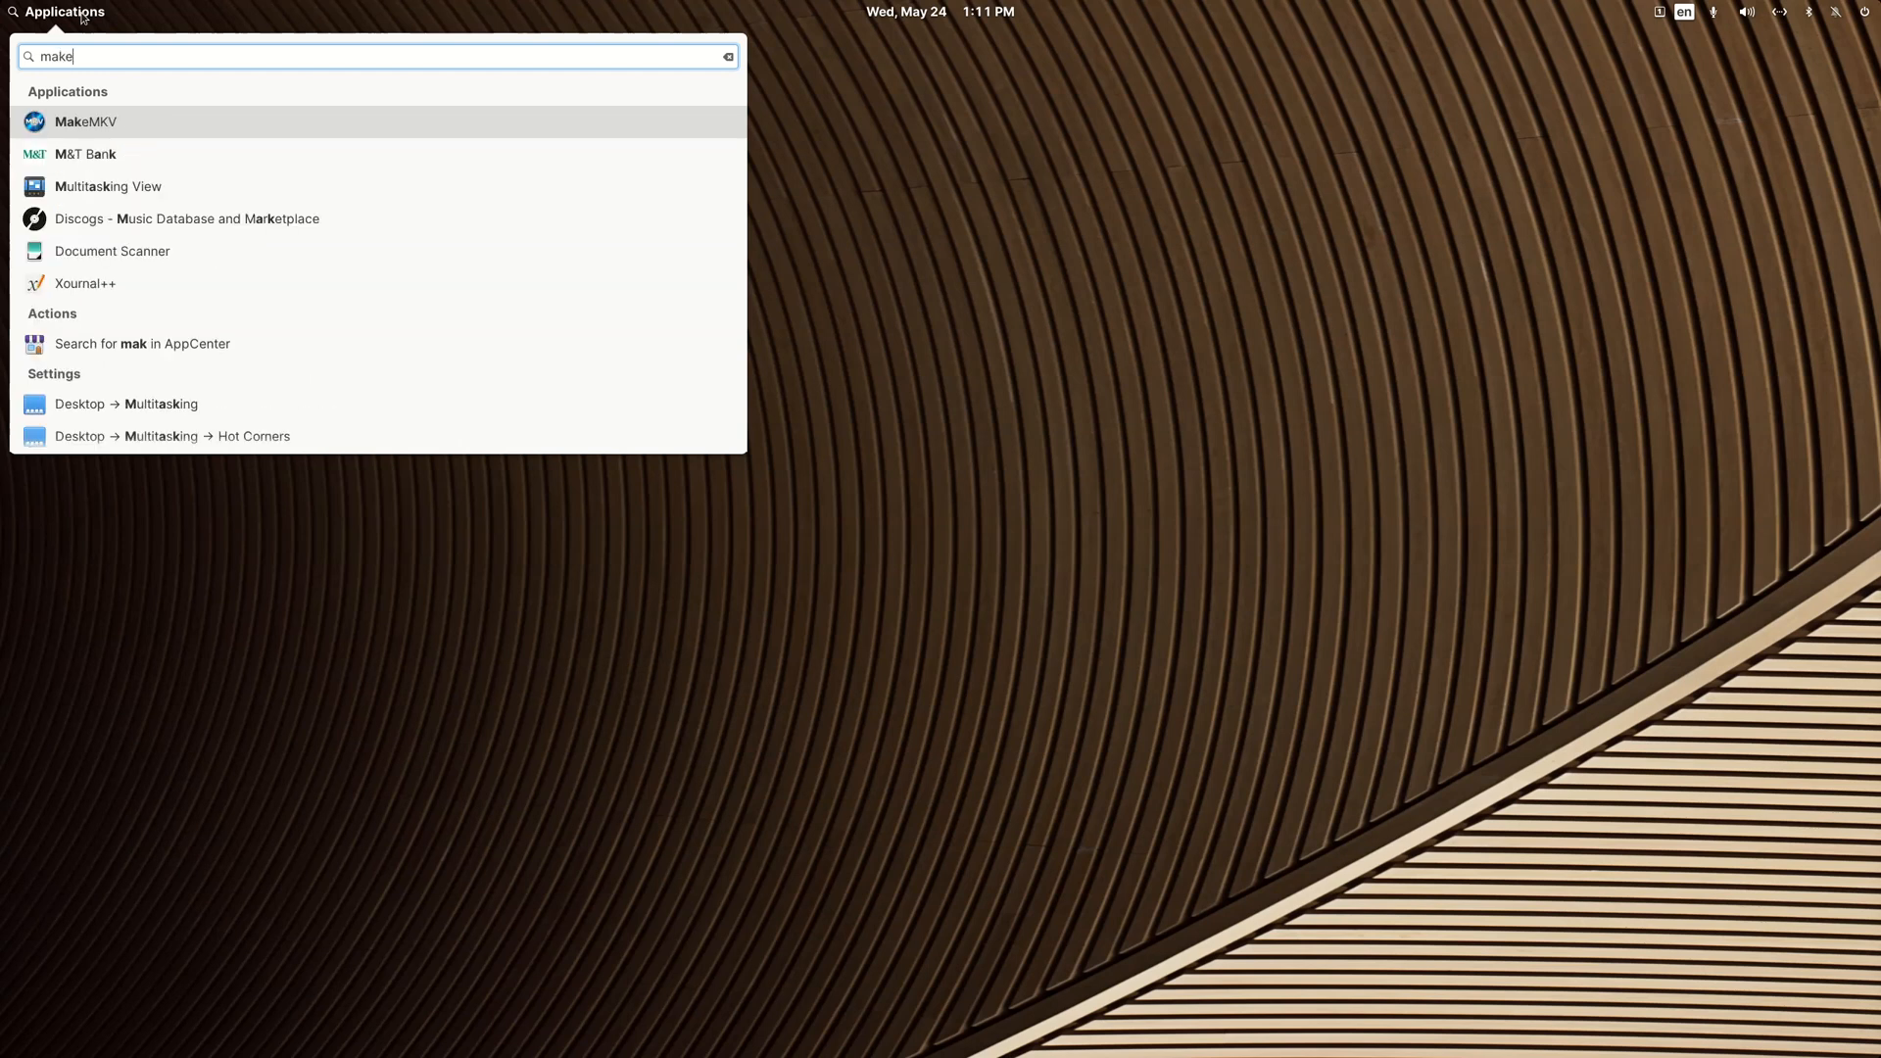
left_click(84, 122)
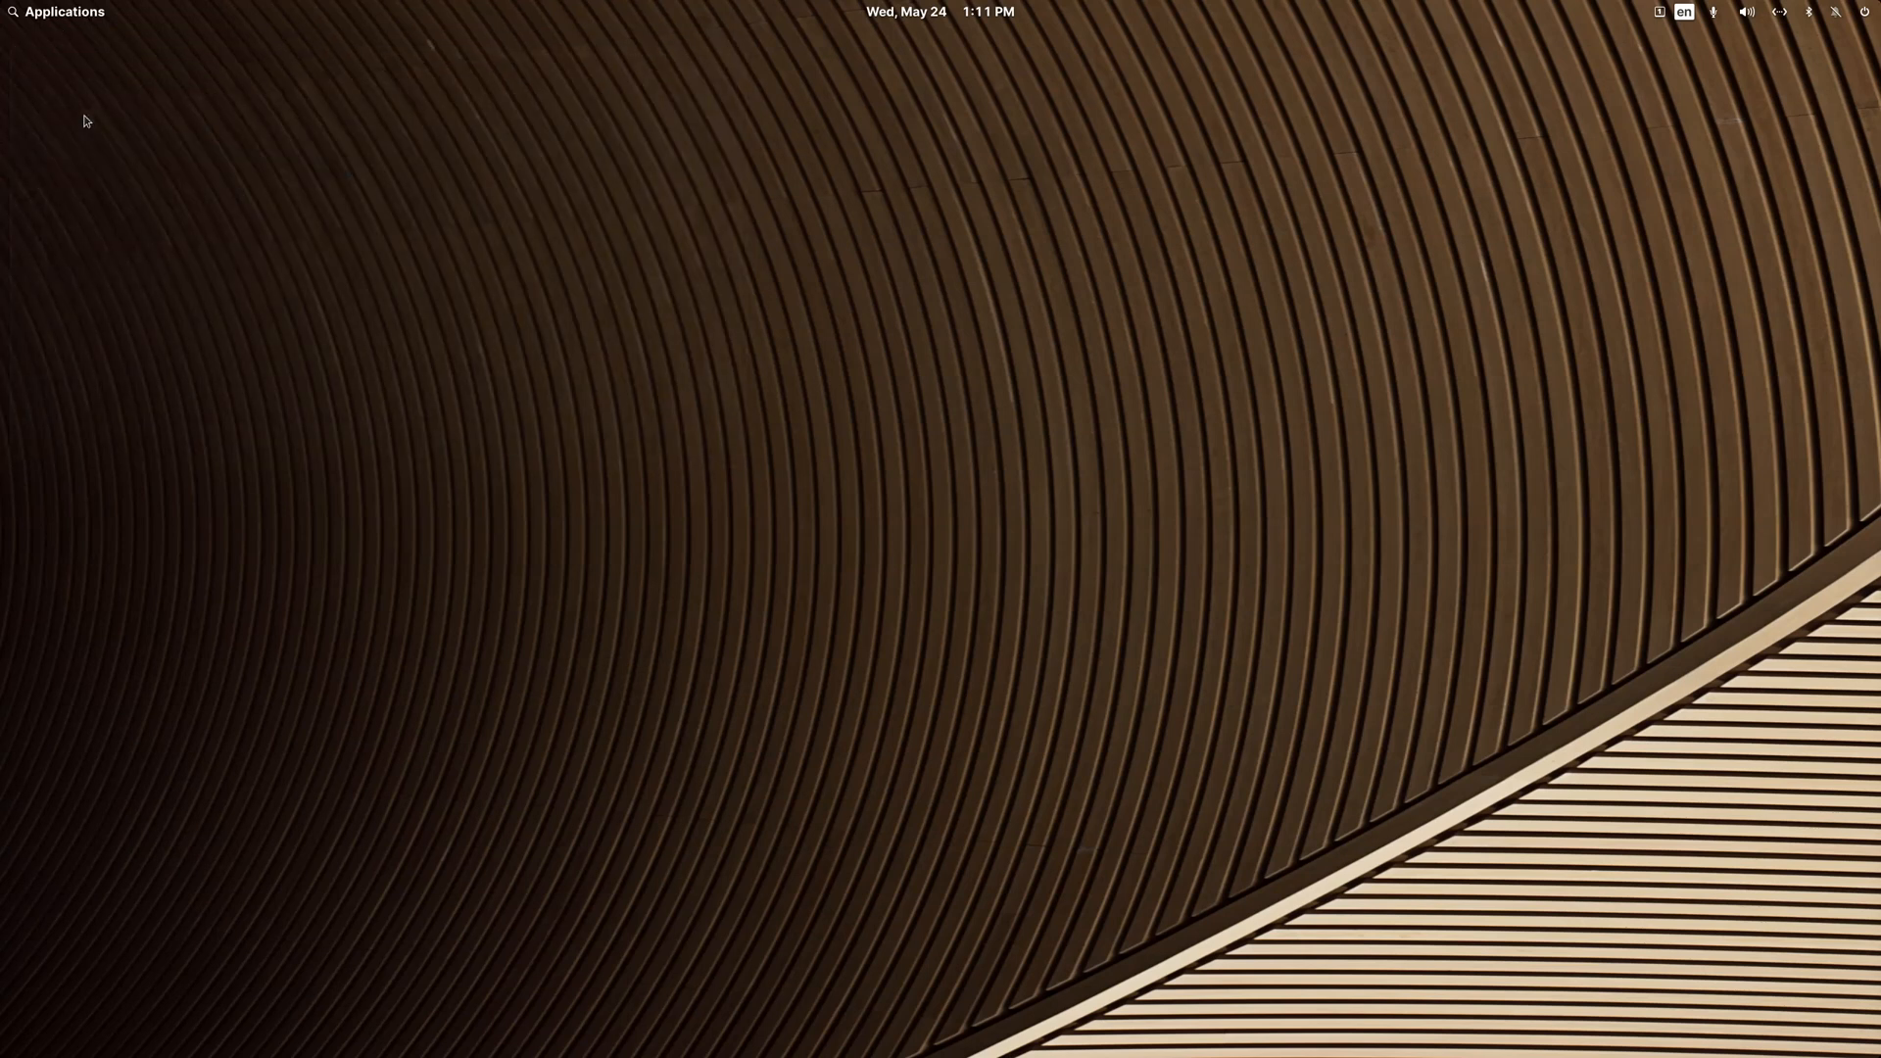
left_click_drag(513, 259, 605, 144)
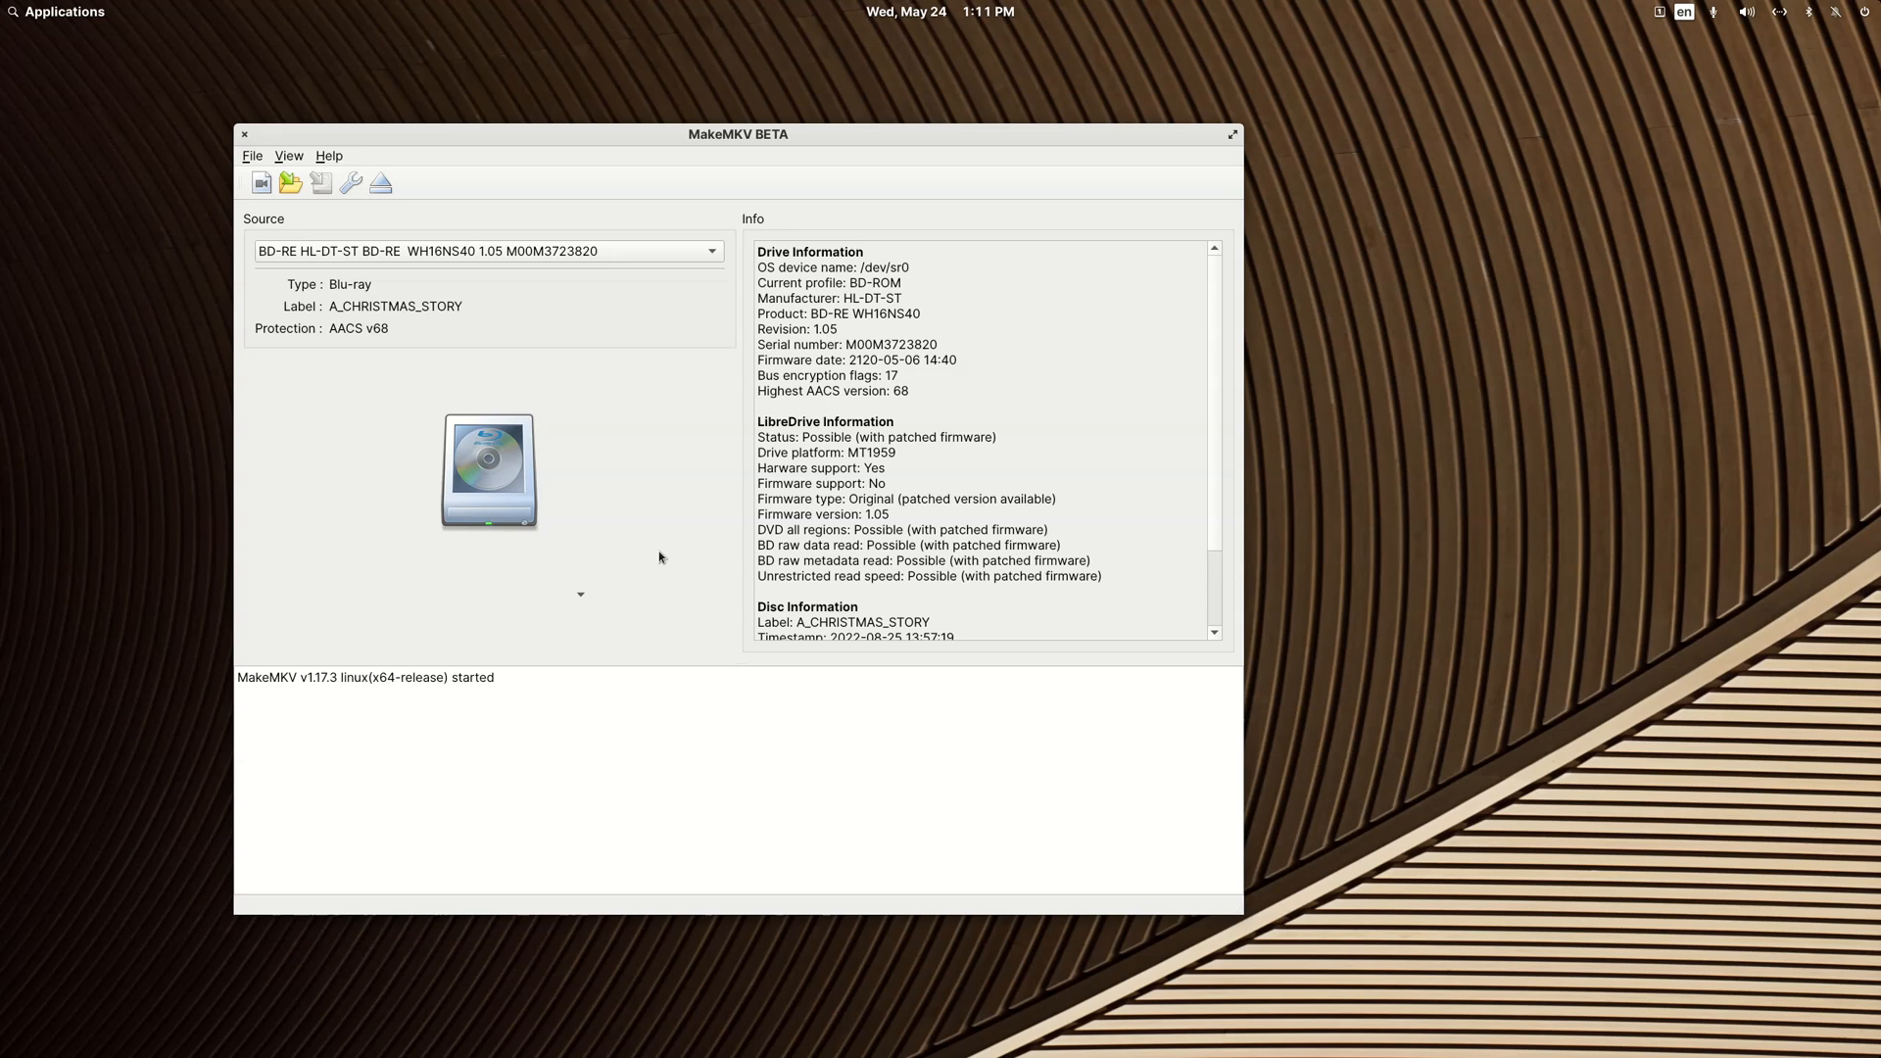
left_click_drag(637, 137, 541, 78)
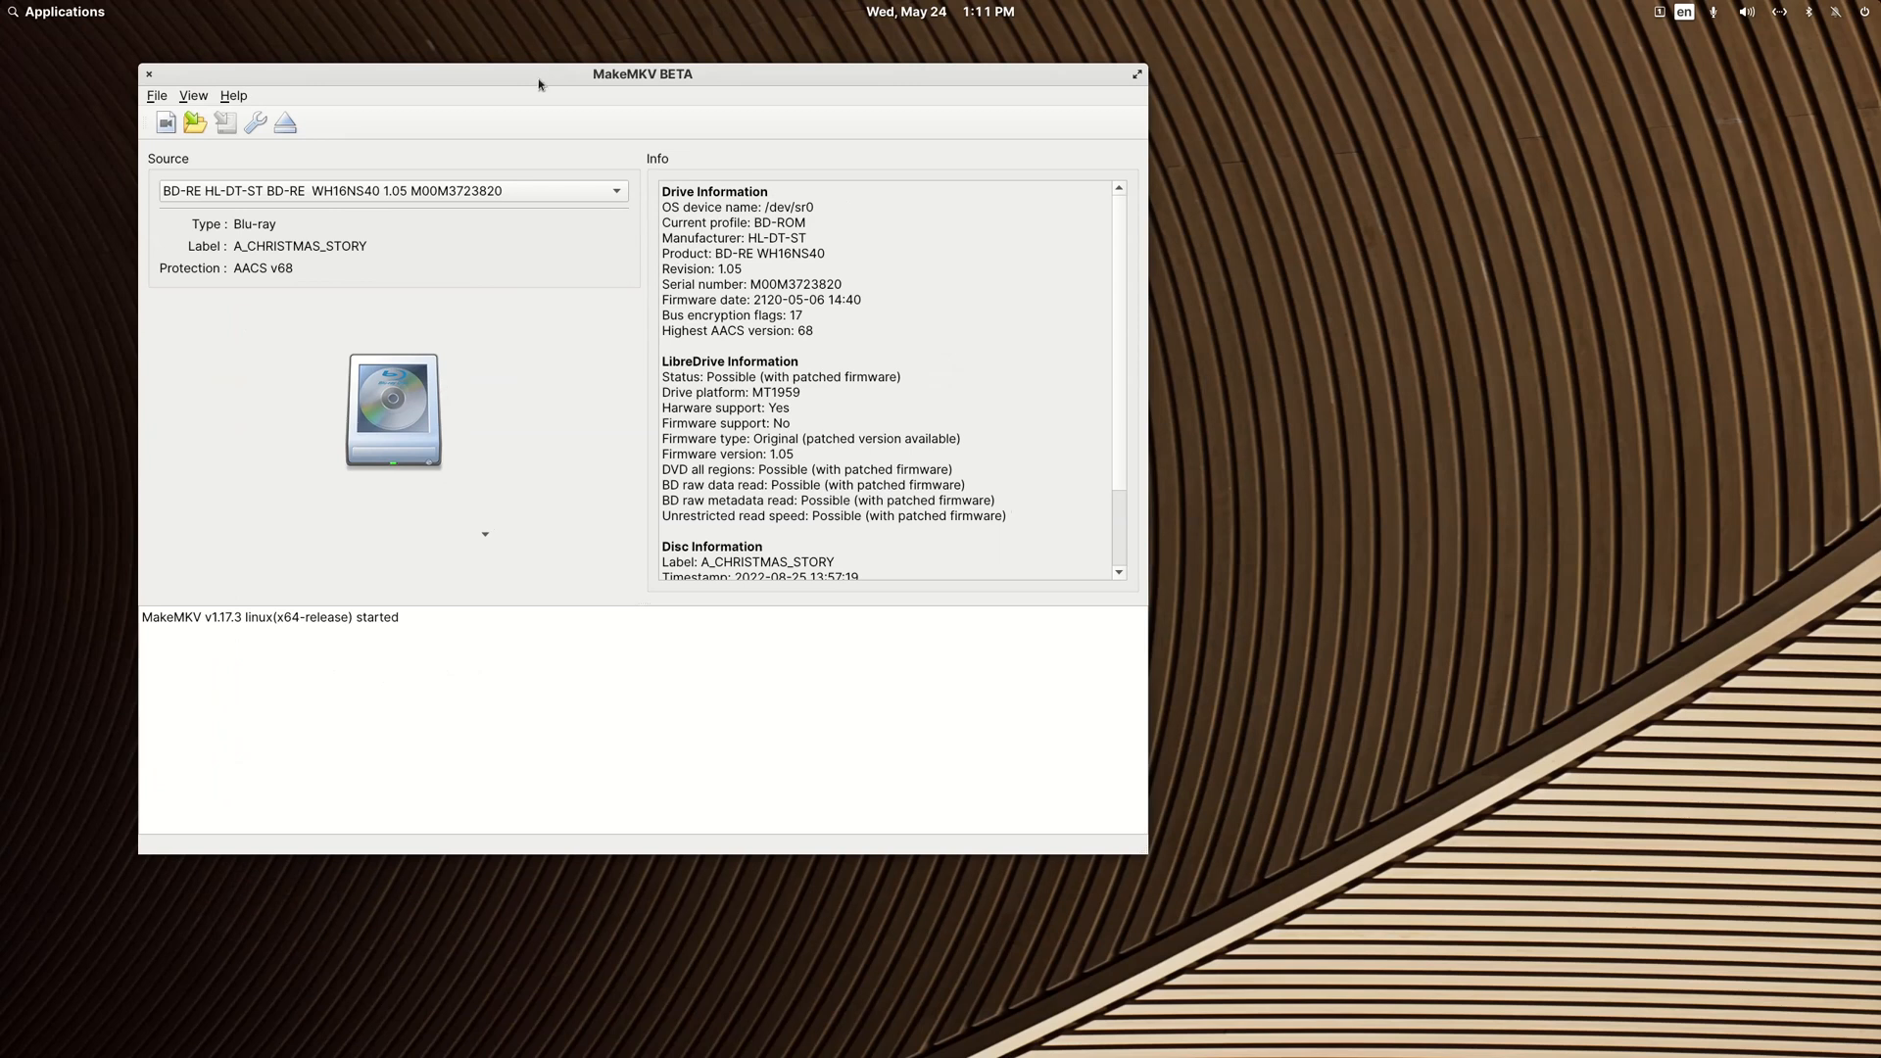
Step: Open the A Christmas Story Blu-ray disc and view the details of its 26.0 GB and 2.4 GB titles
left_click(395, 397)
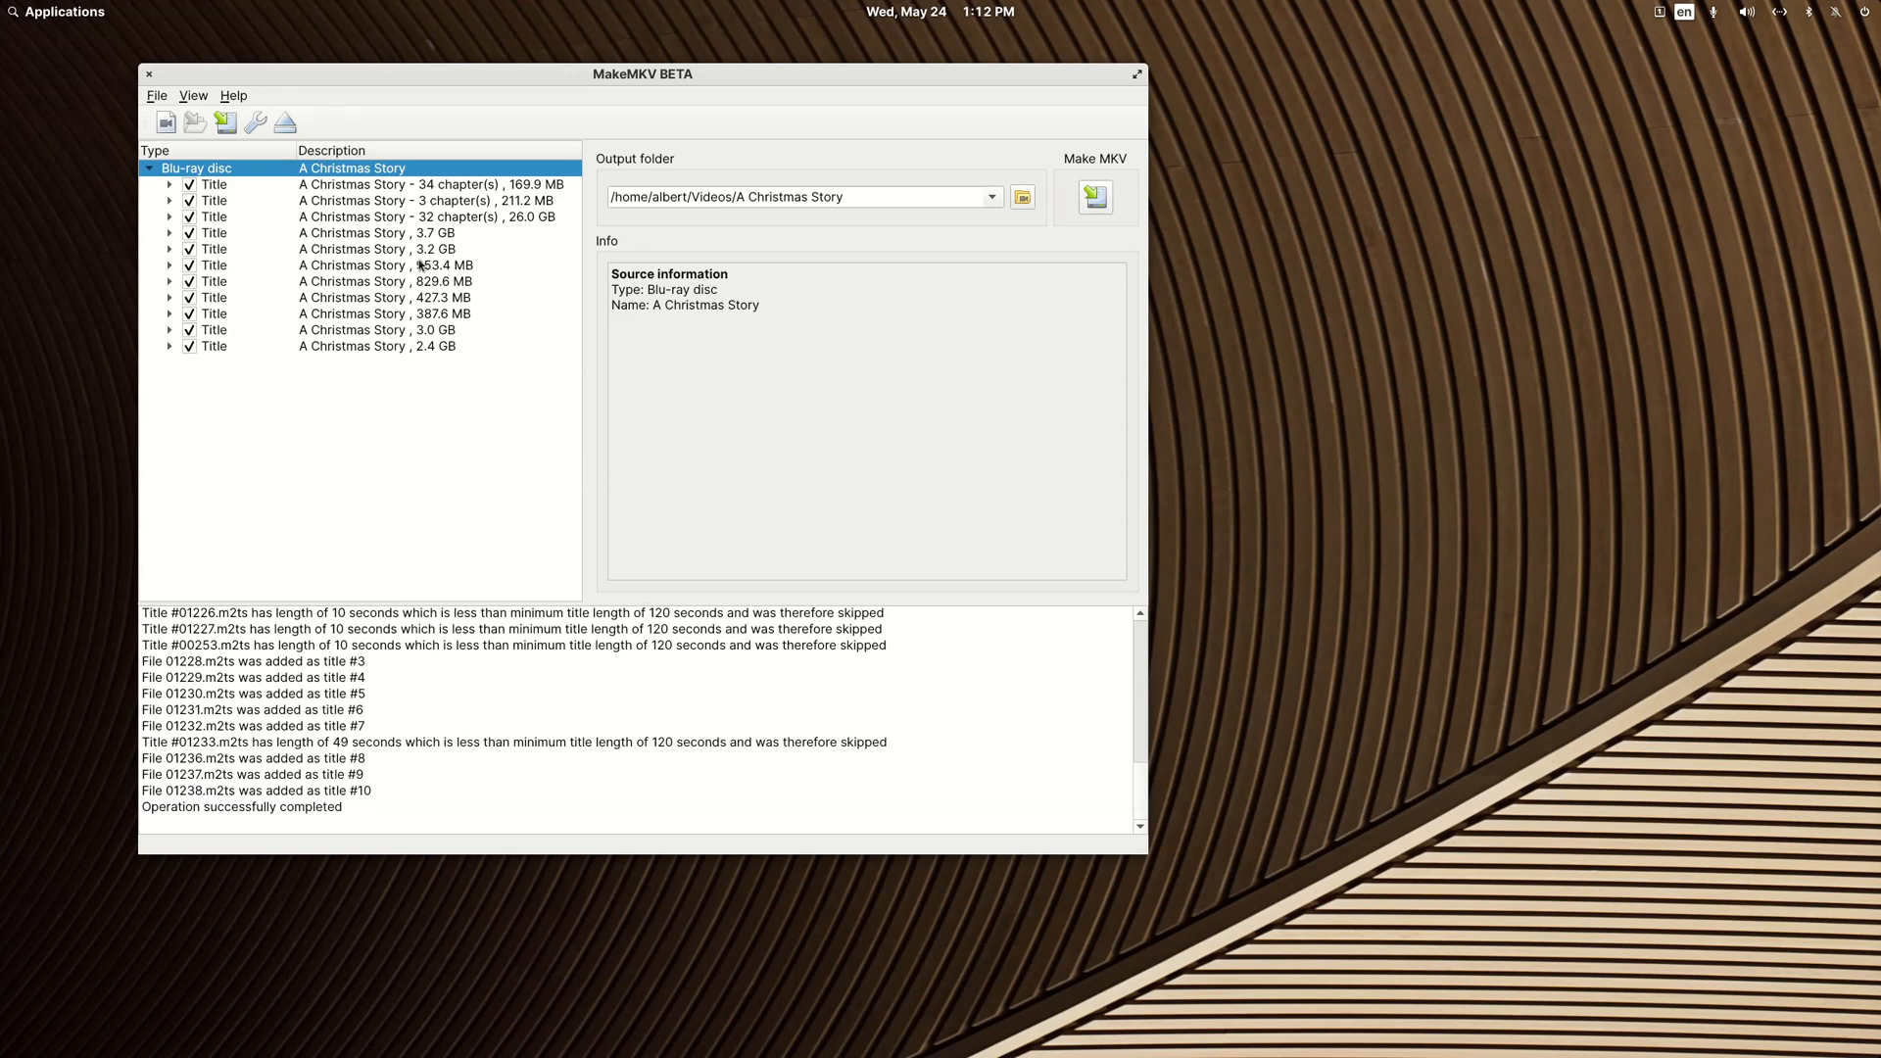
left_click(452, 220)
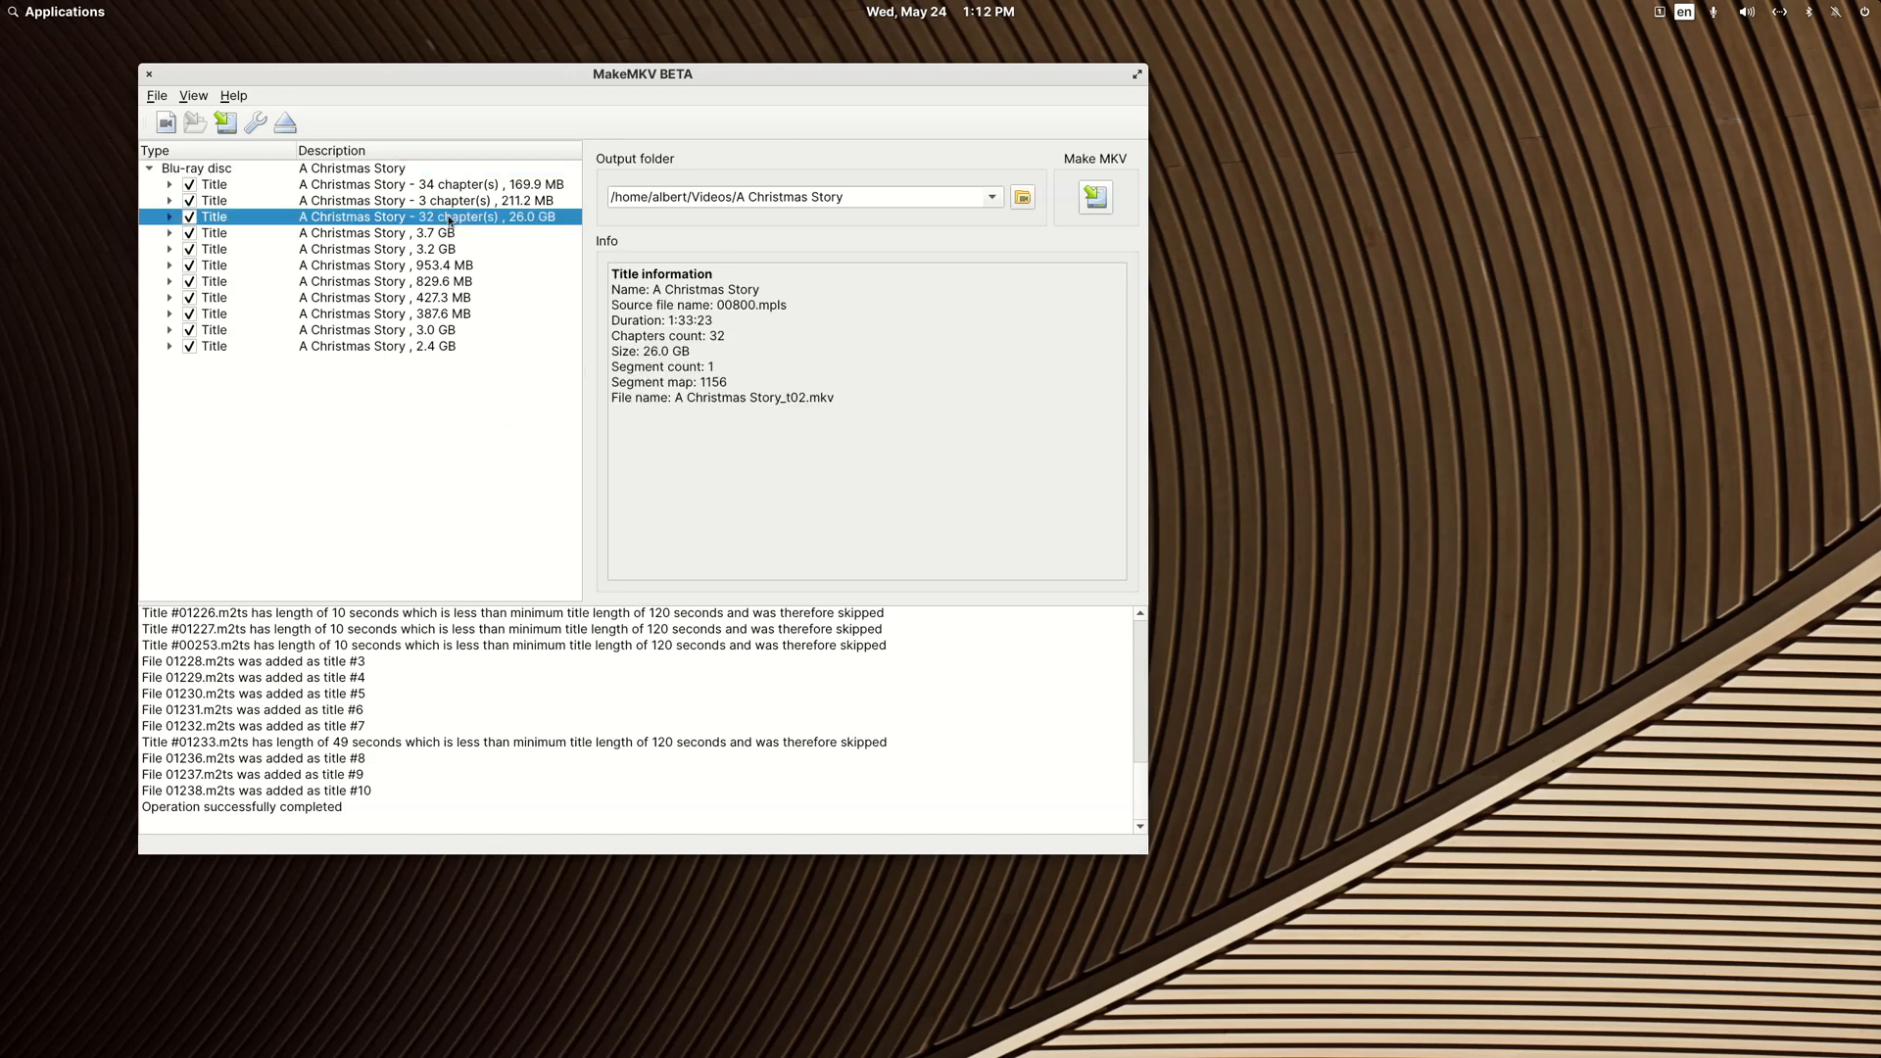
left_click(421, 348)
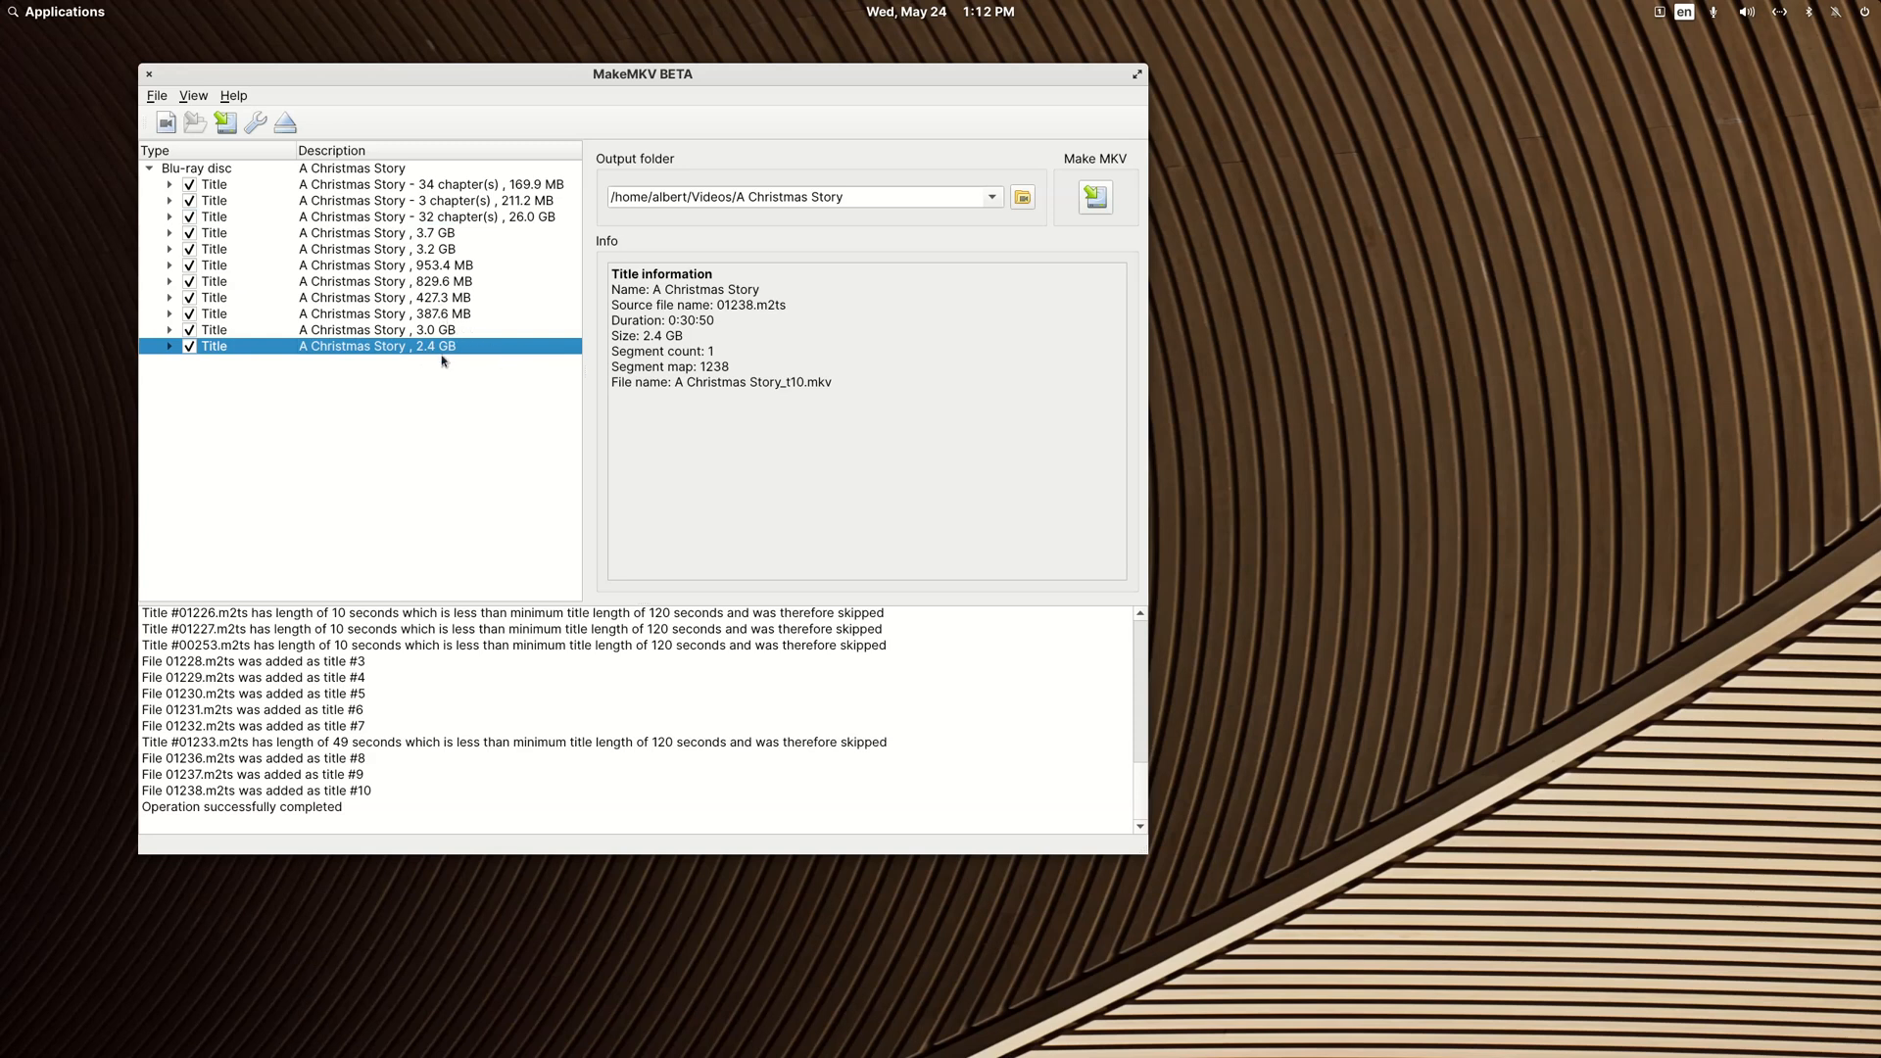
Step: Examine the audio and subtitle tracks of the 26.0 GB title, leaving its track list collapsed
left_click(170, 216)
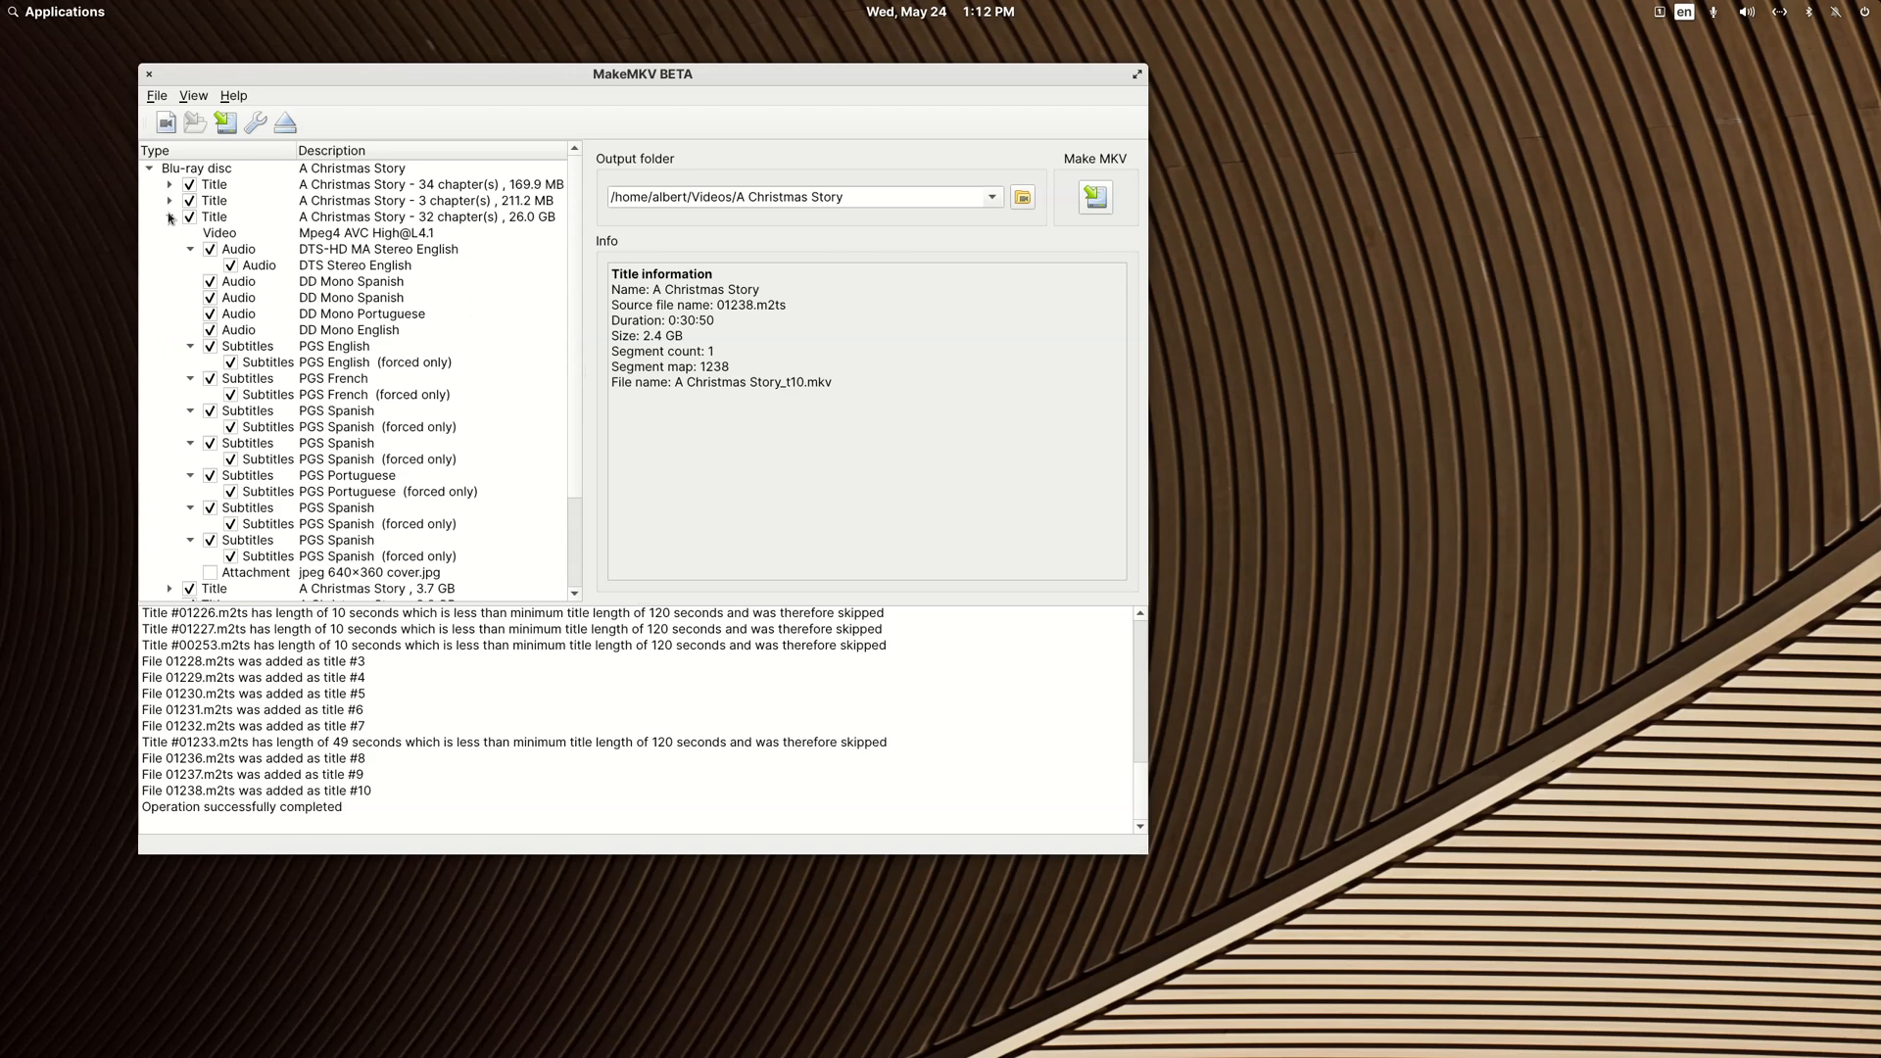
scroll(424, 364, "down", 3)
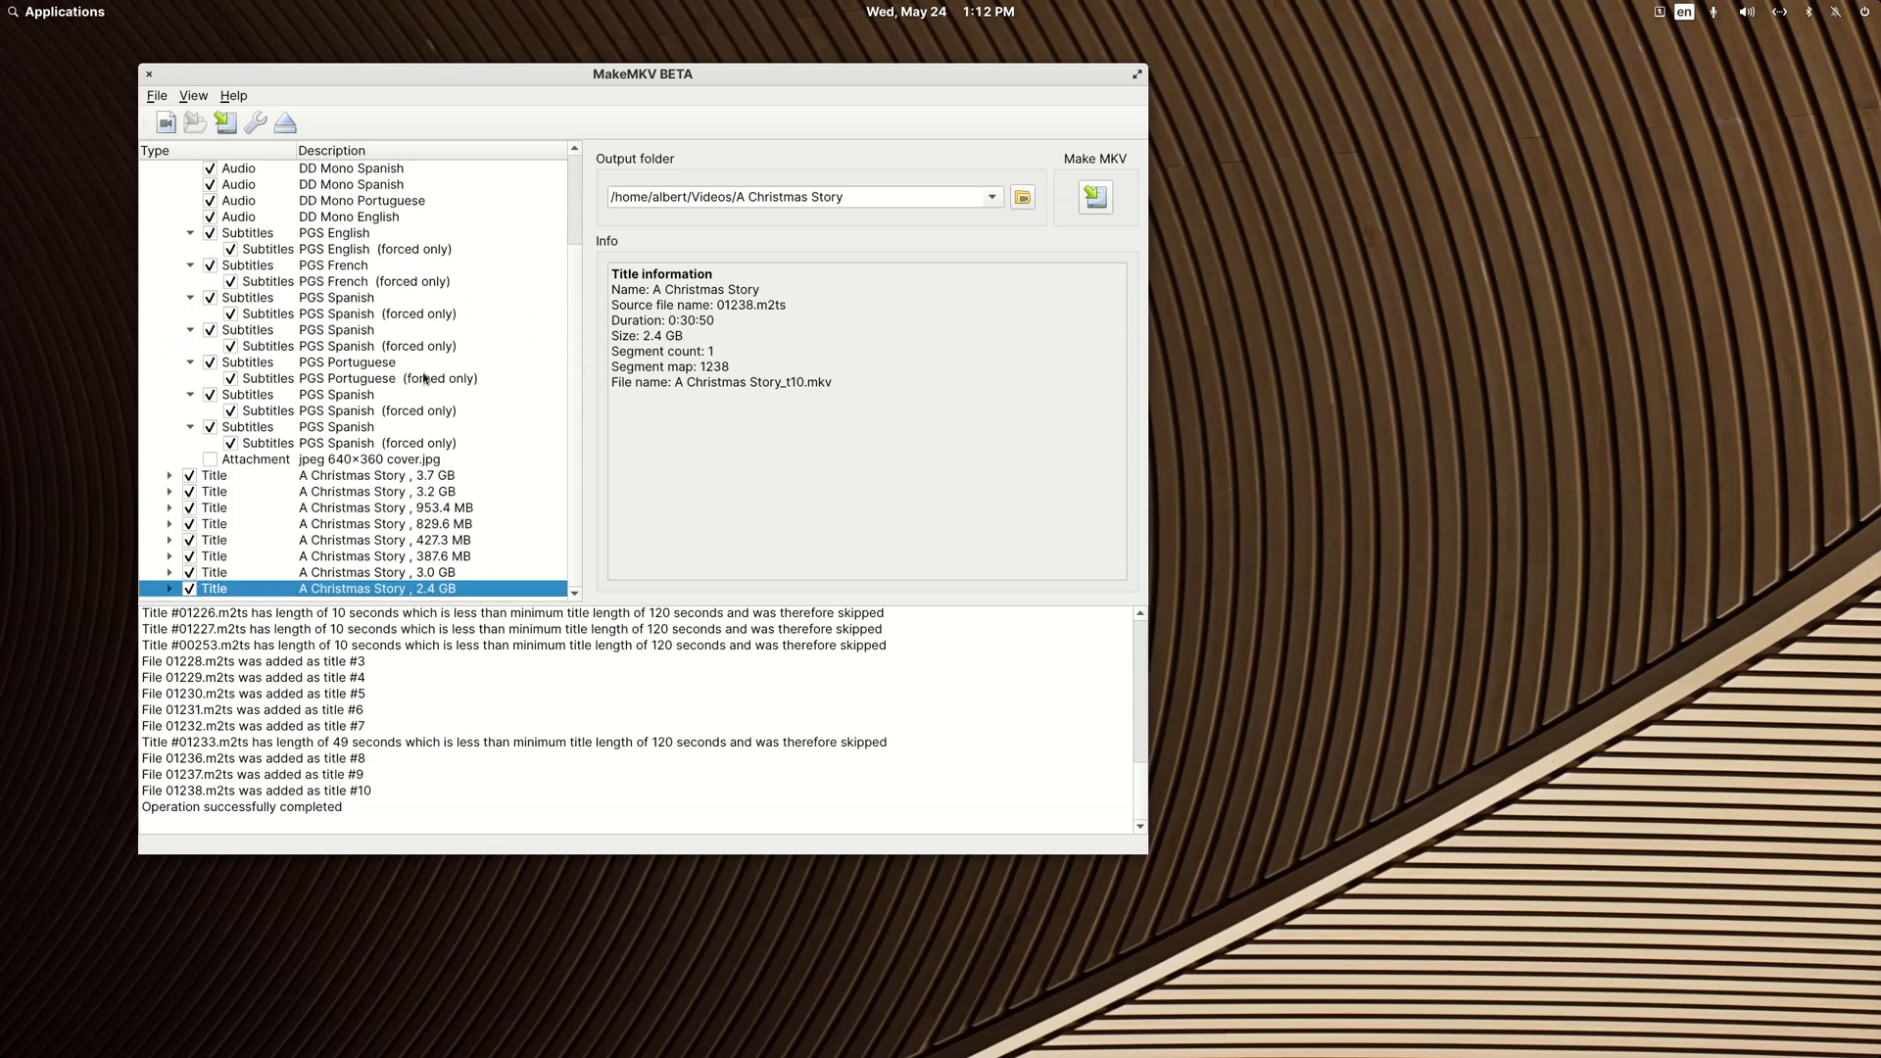
scroll(425, 377, "up", 3)
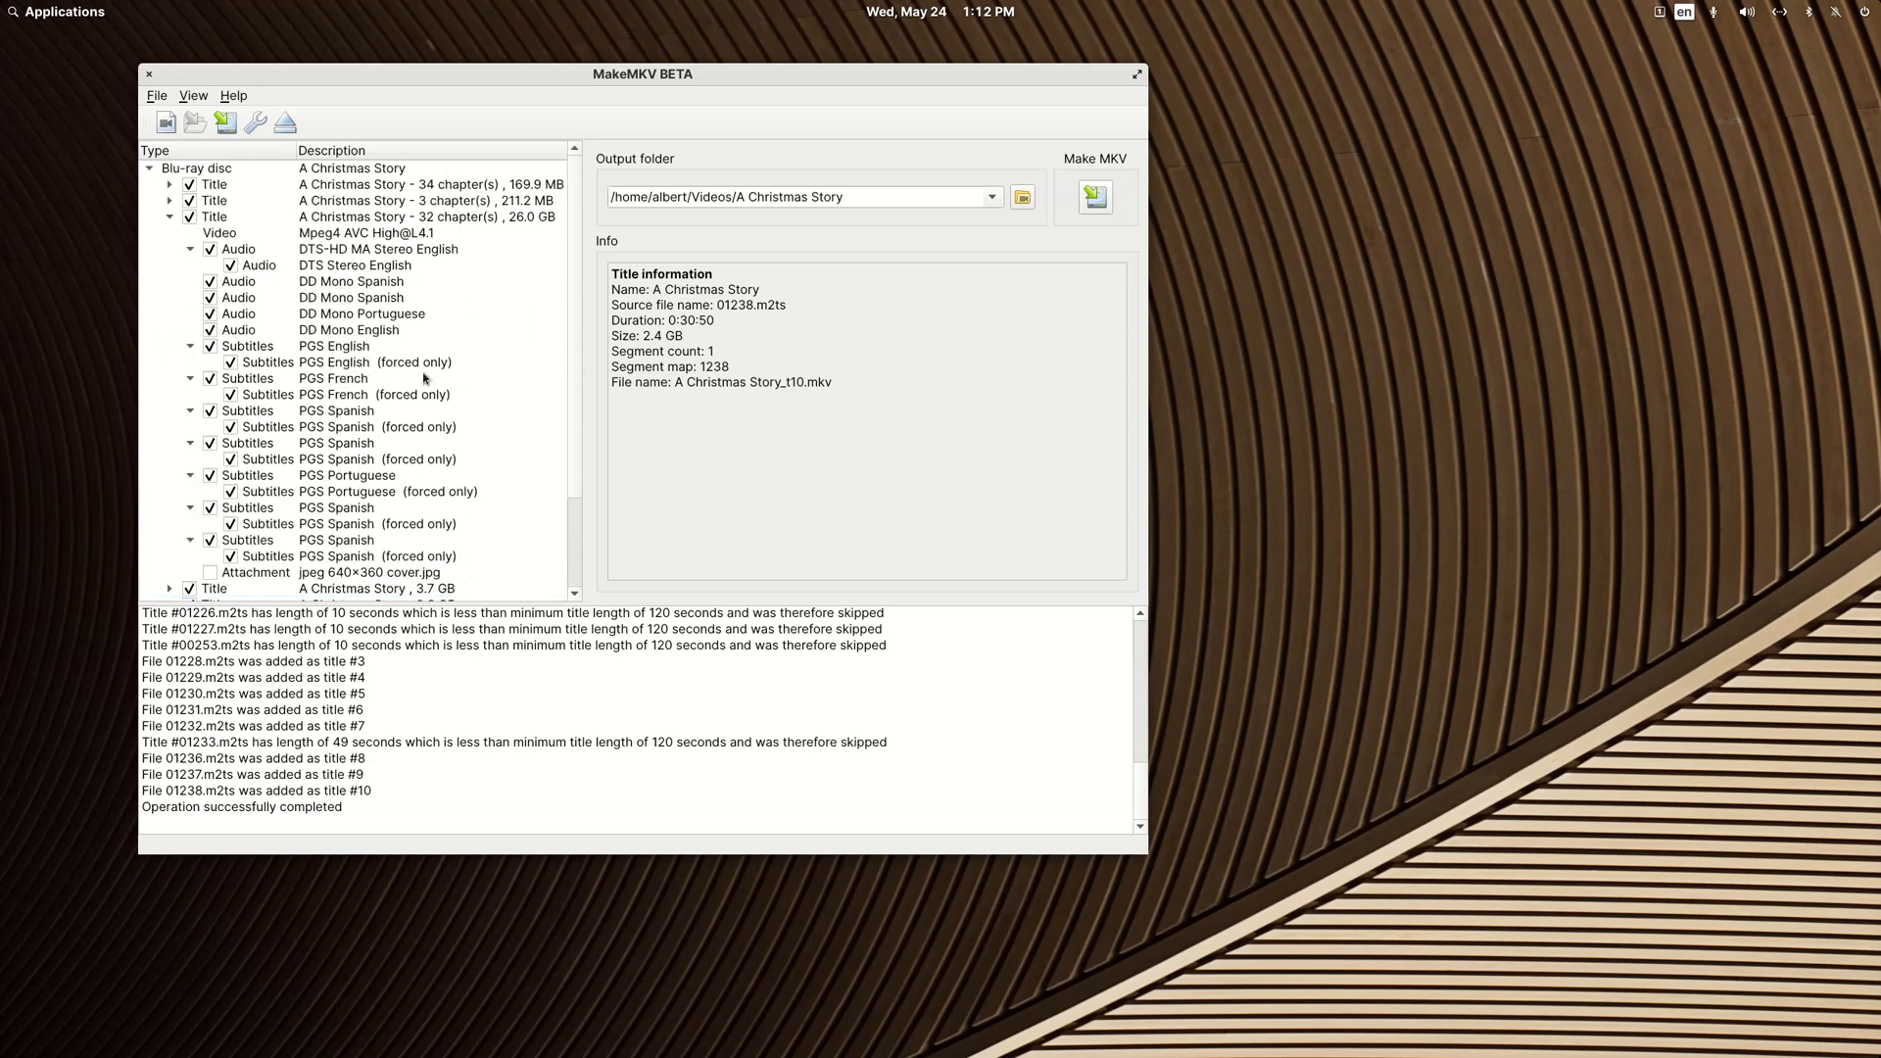
left_click(169, 217)
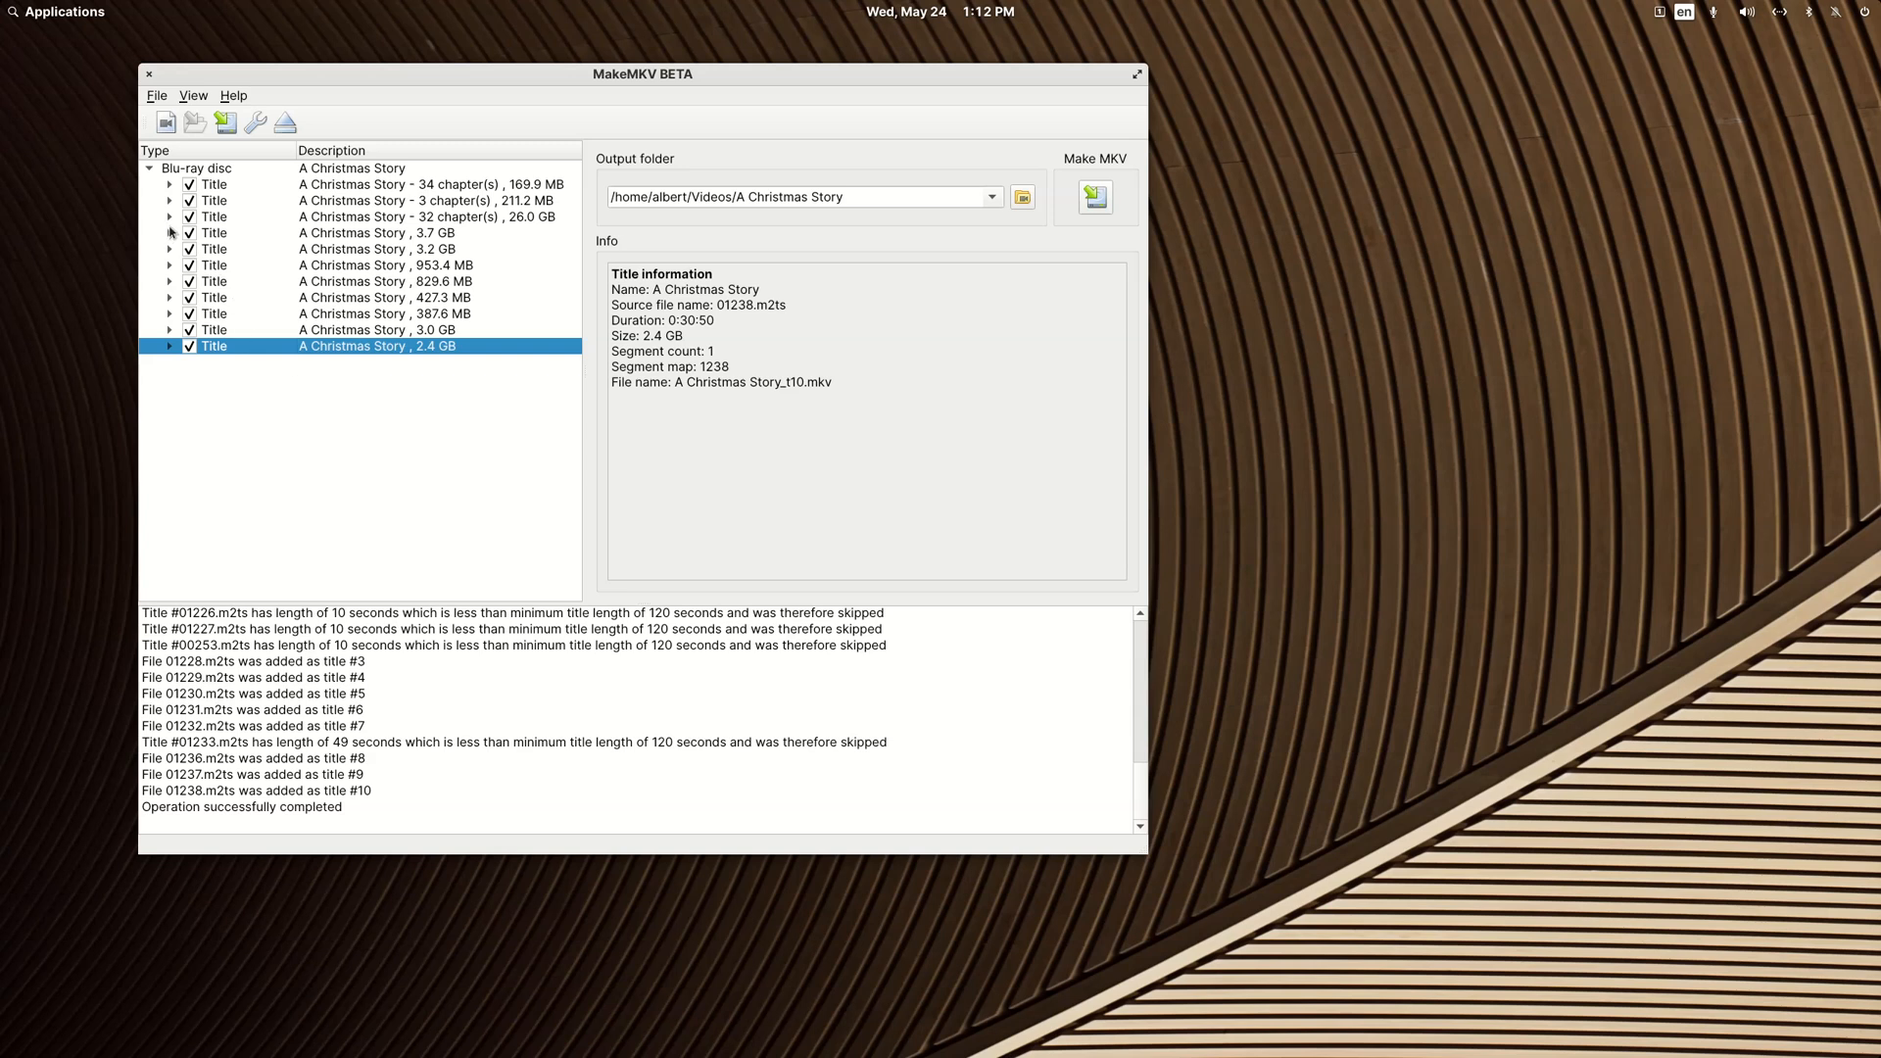
left_click(170, 218)
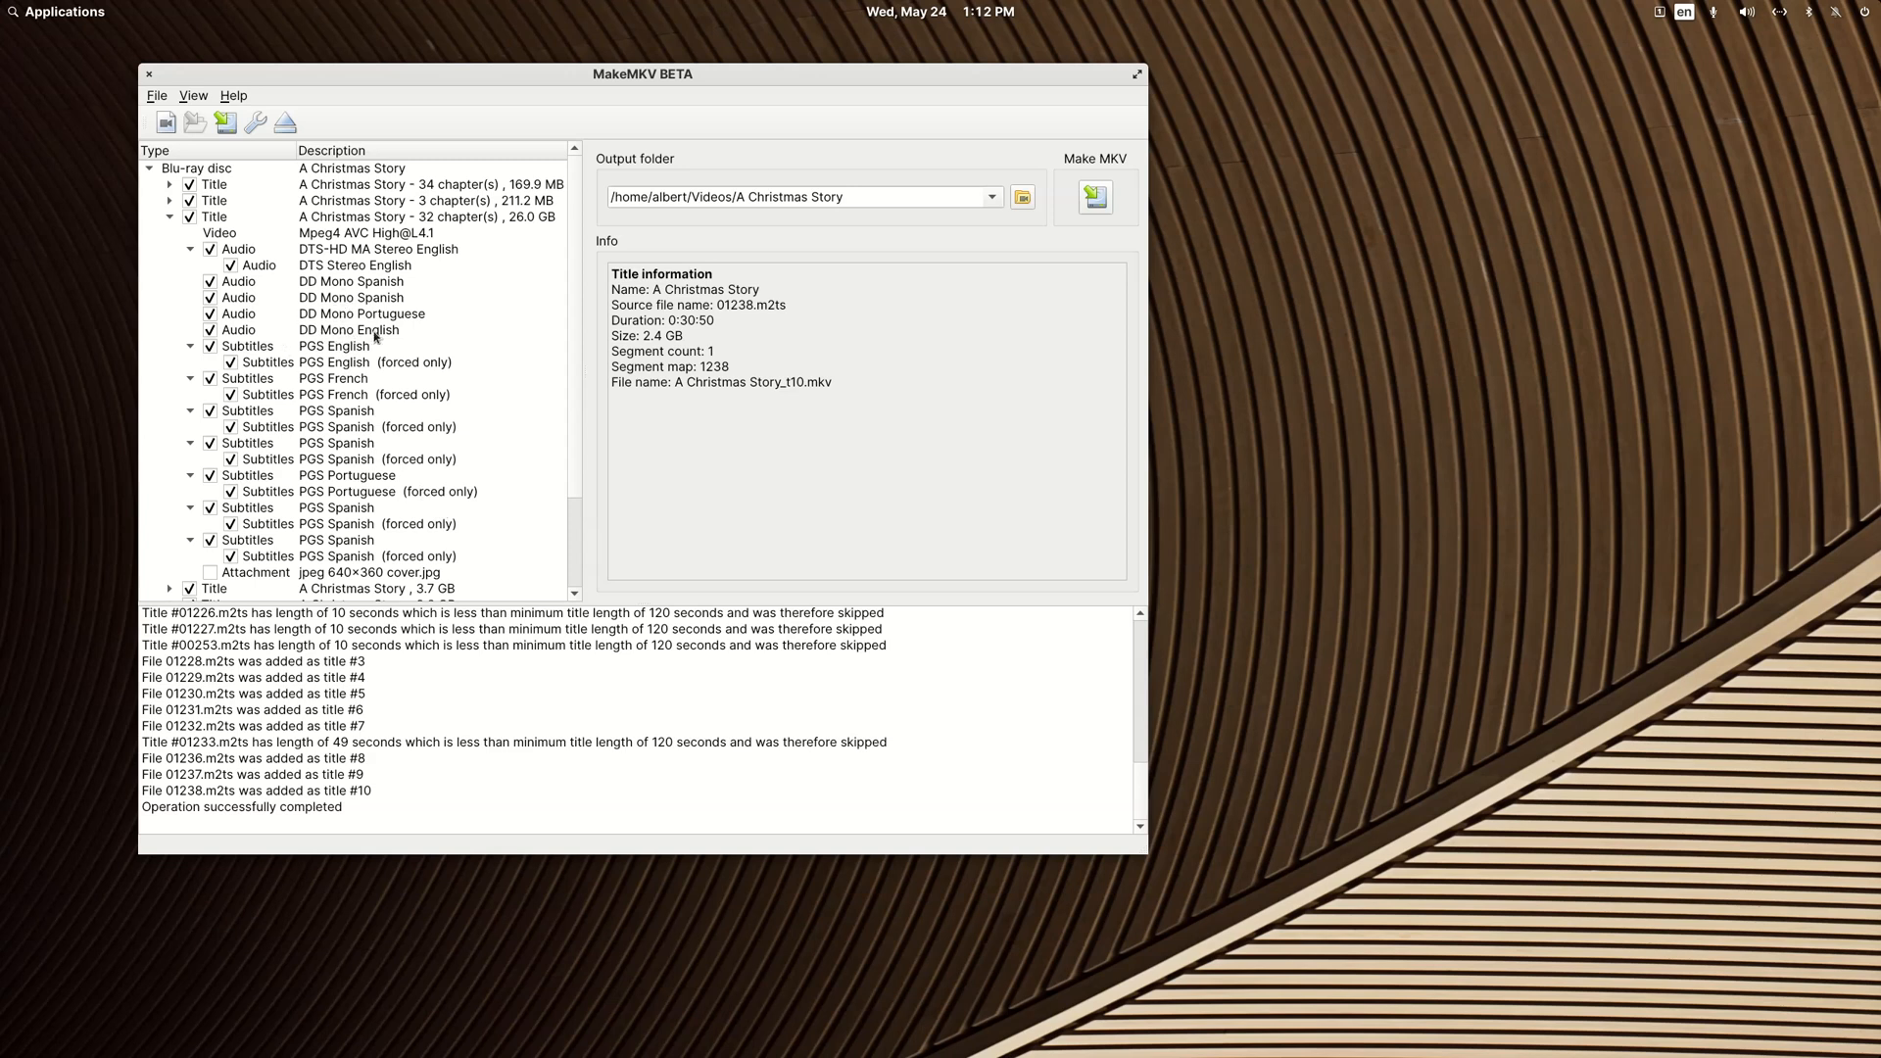
left_click(172, 217)
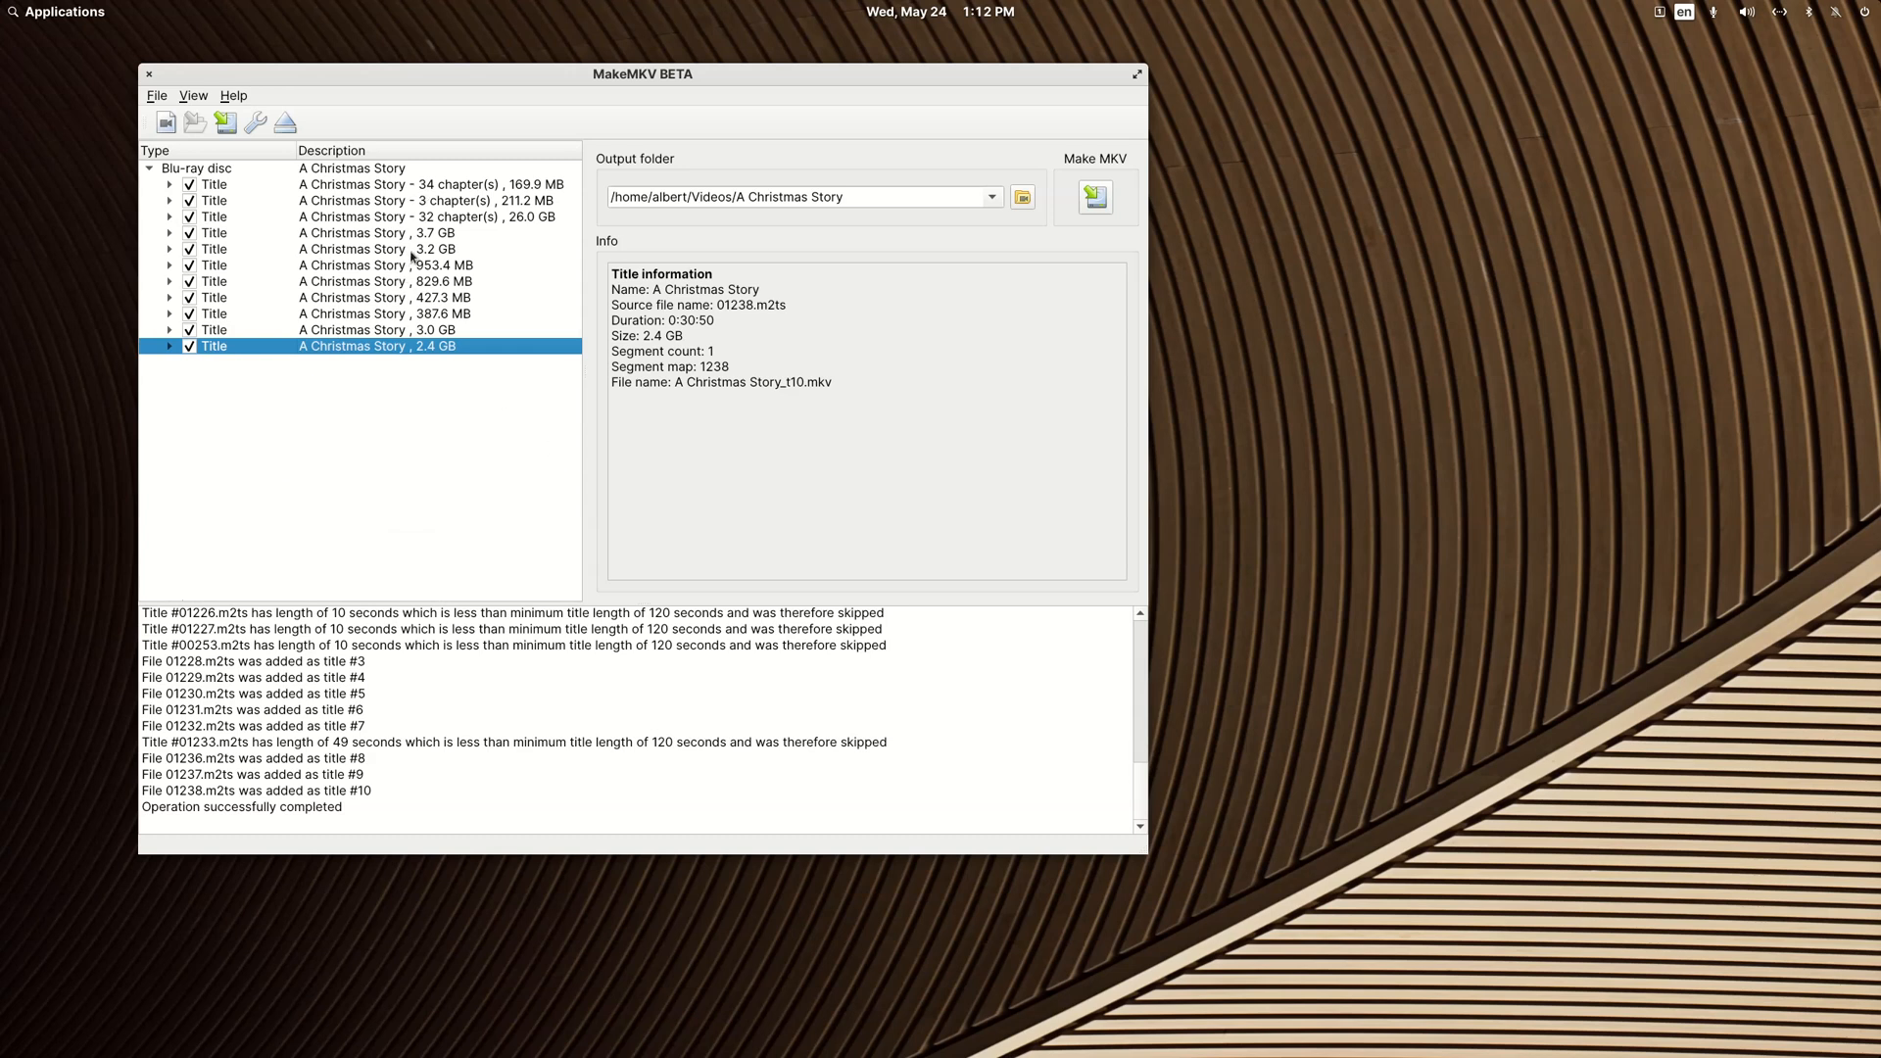
Step: Save all selected titles as MKV files in a new A Christmas Story folder under Videos, and close MakeMKV
left_click(1095, 203)
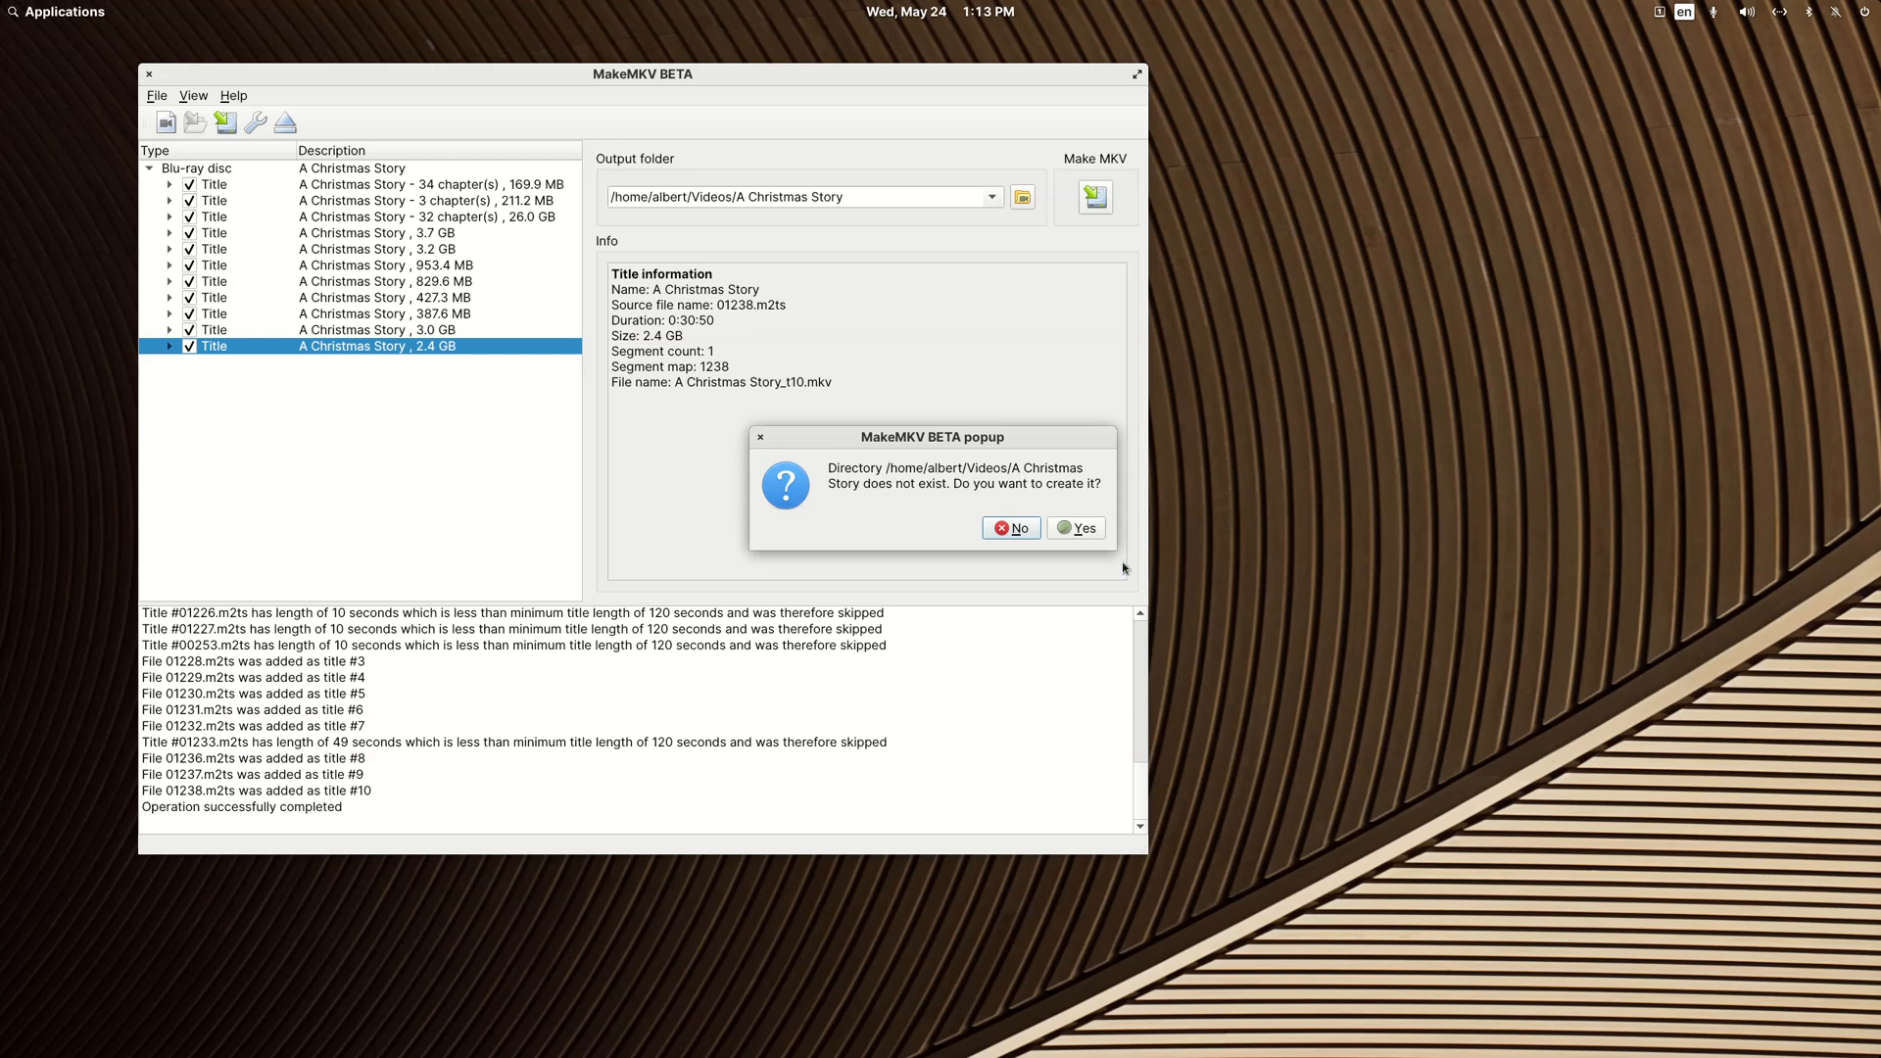
left_click(1079, 531)
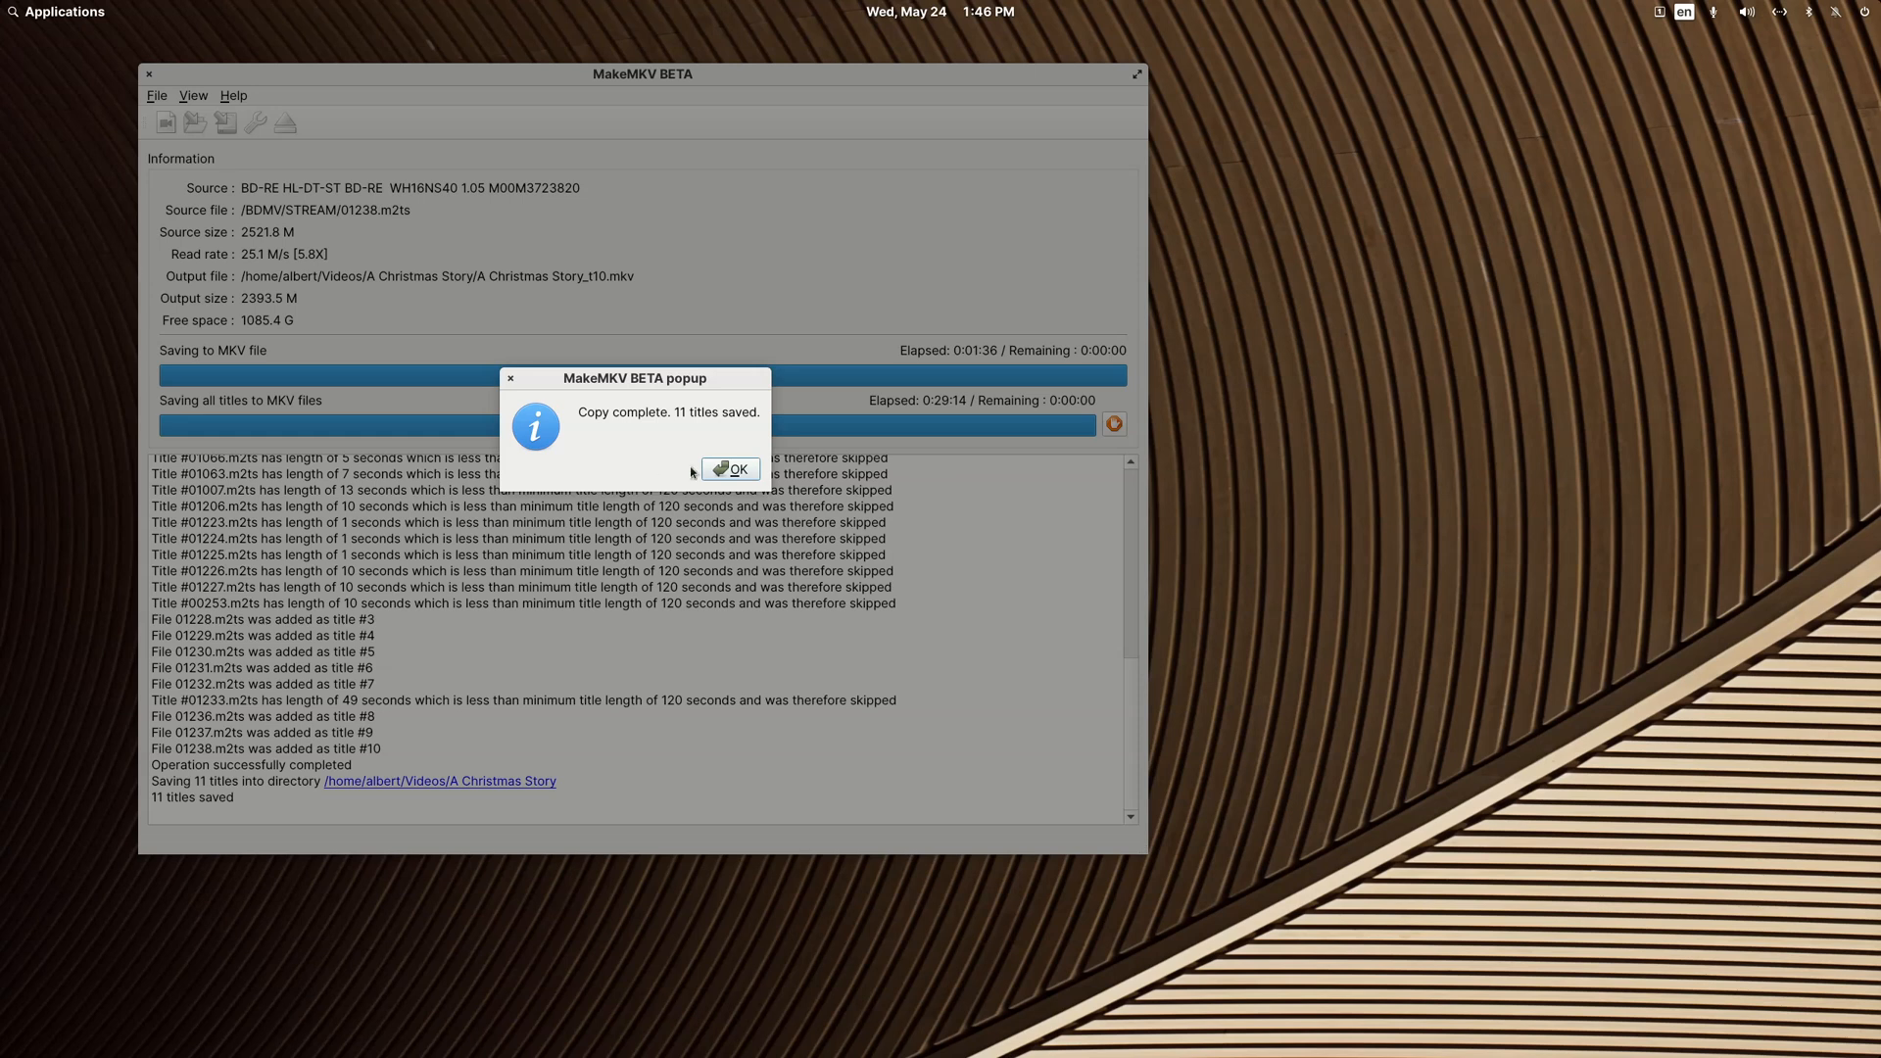
left_click(729, 471)
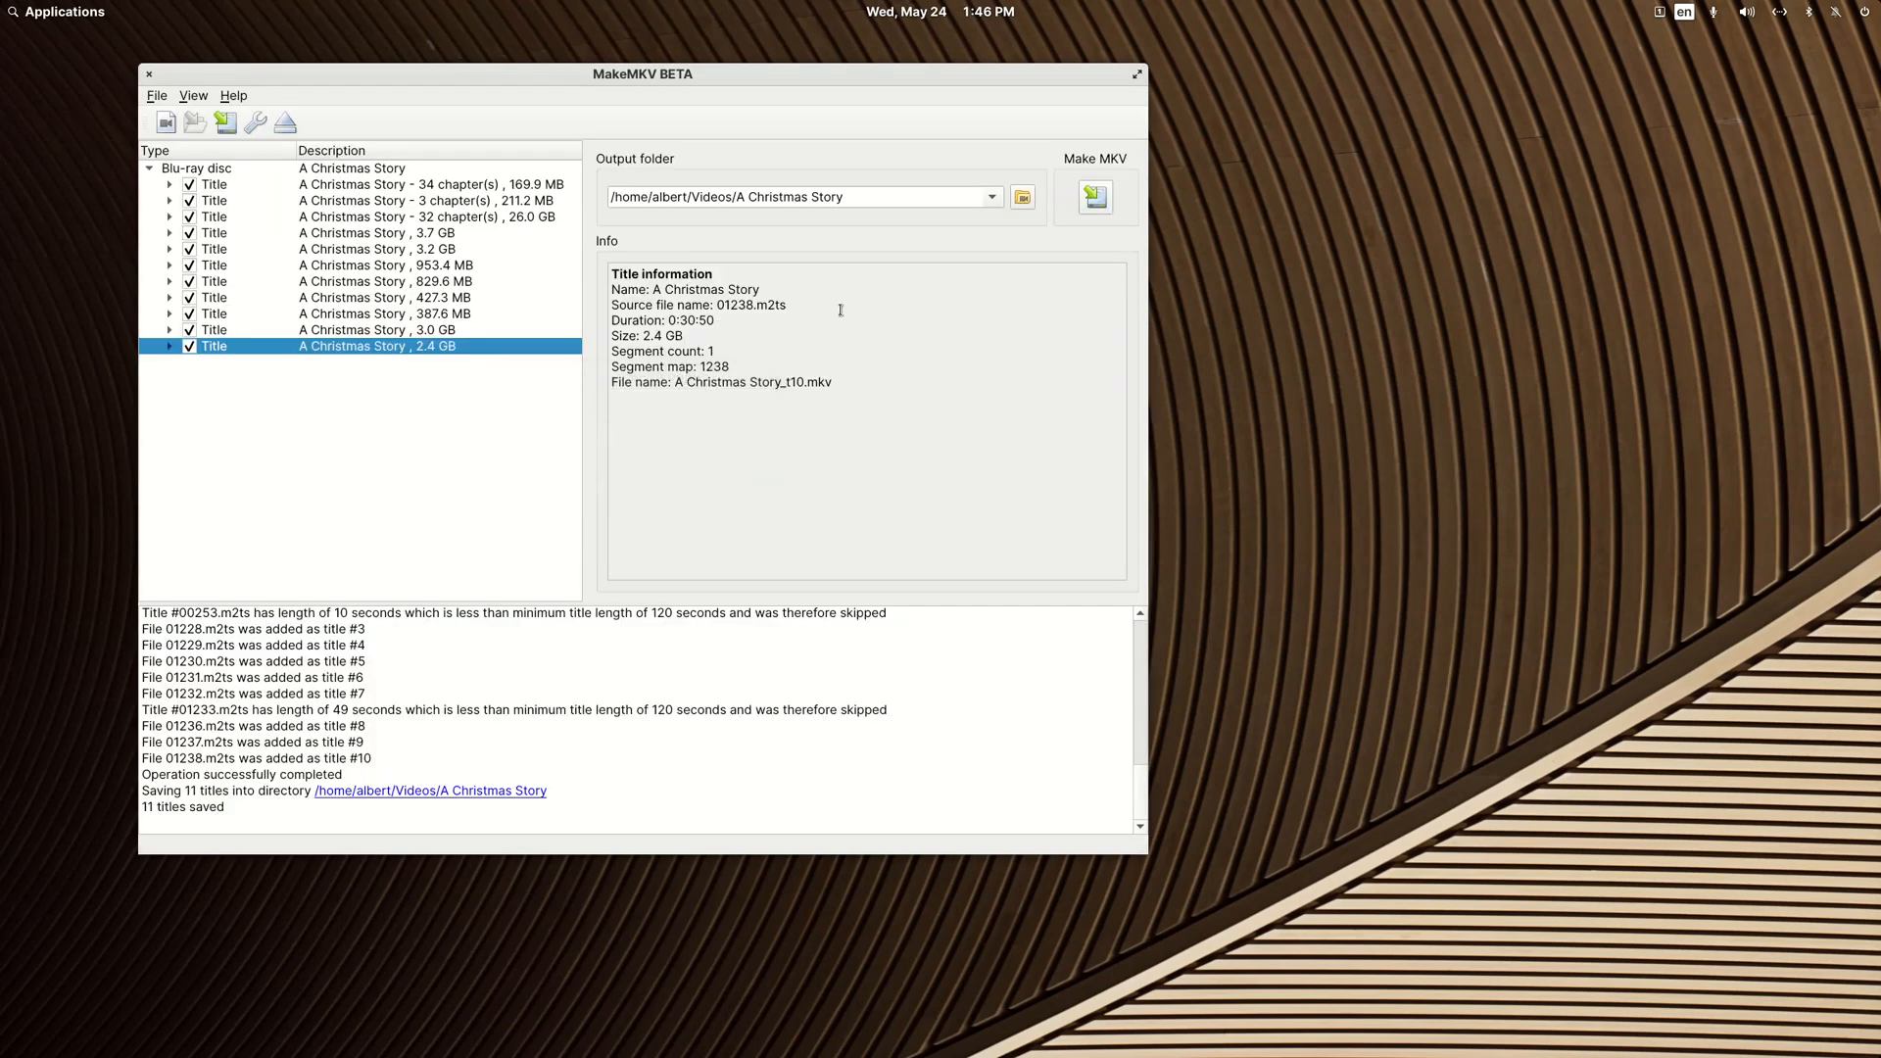
left_click(150, 75)
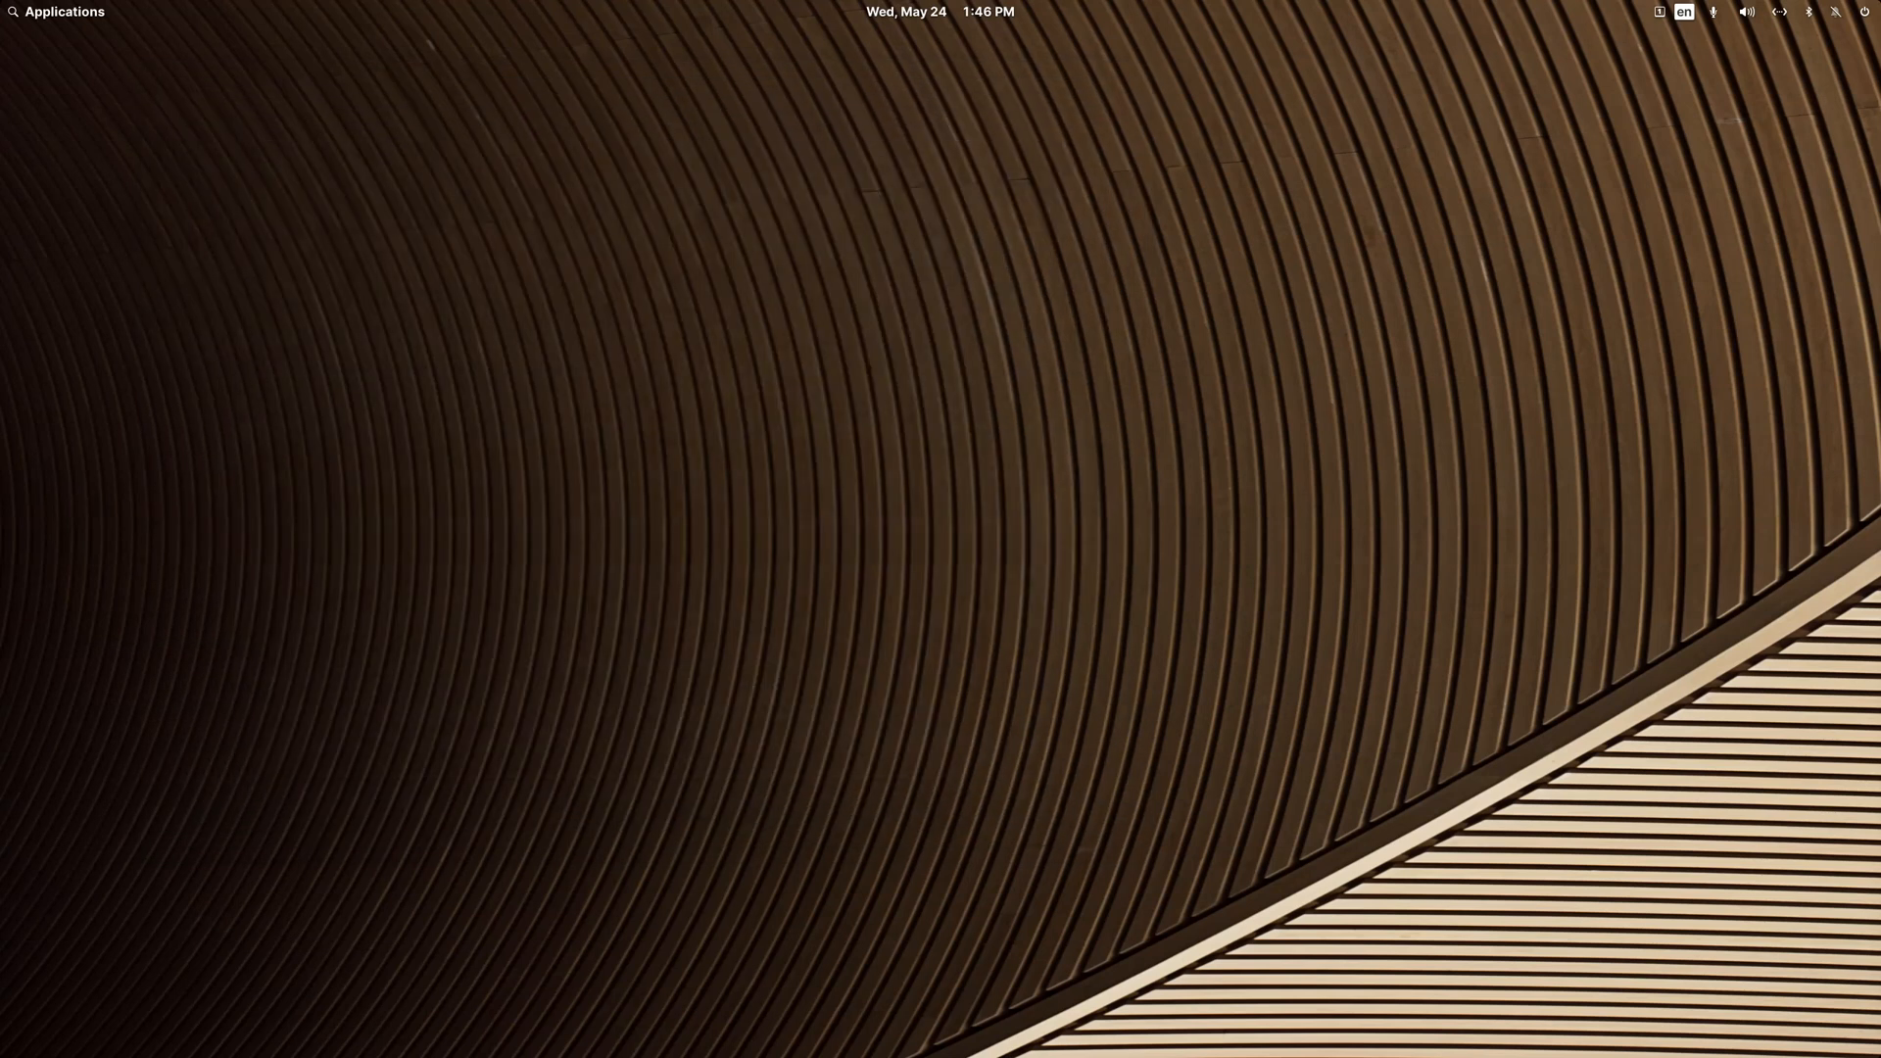
Step: Switch to the file manager and open the A Christmas Story folder inside Videos
left_click(601, 1043)
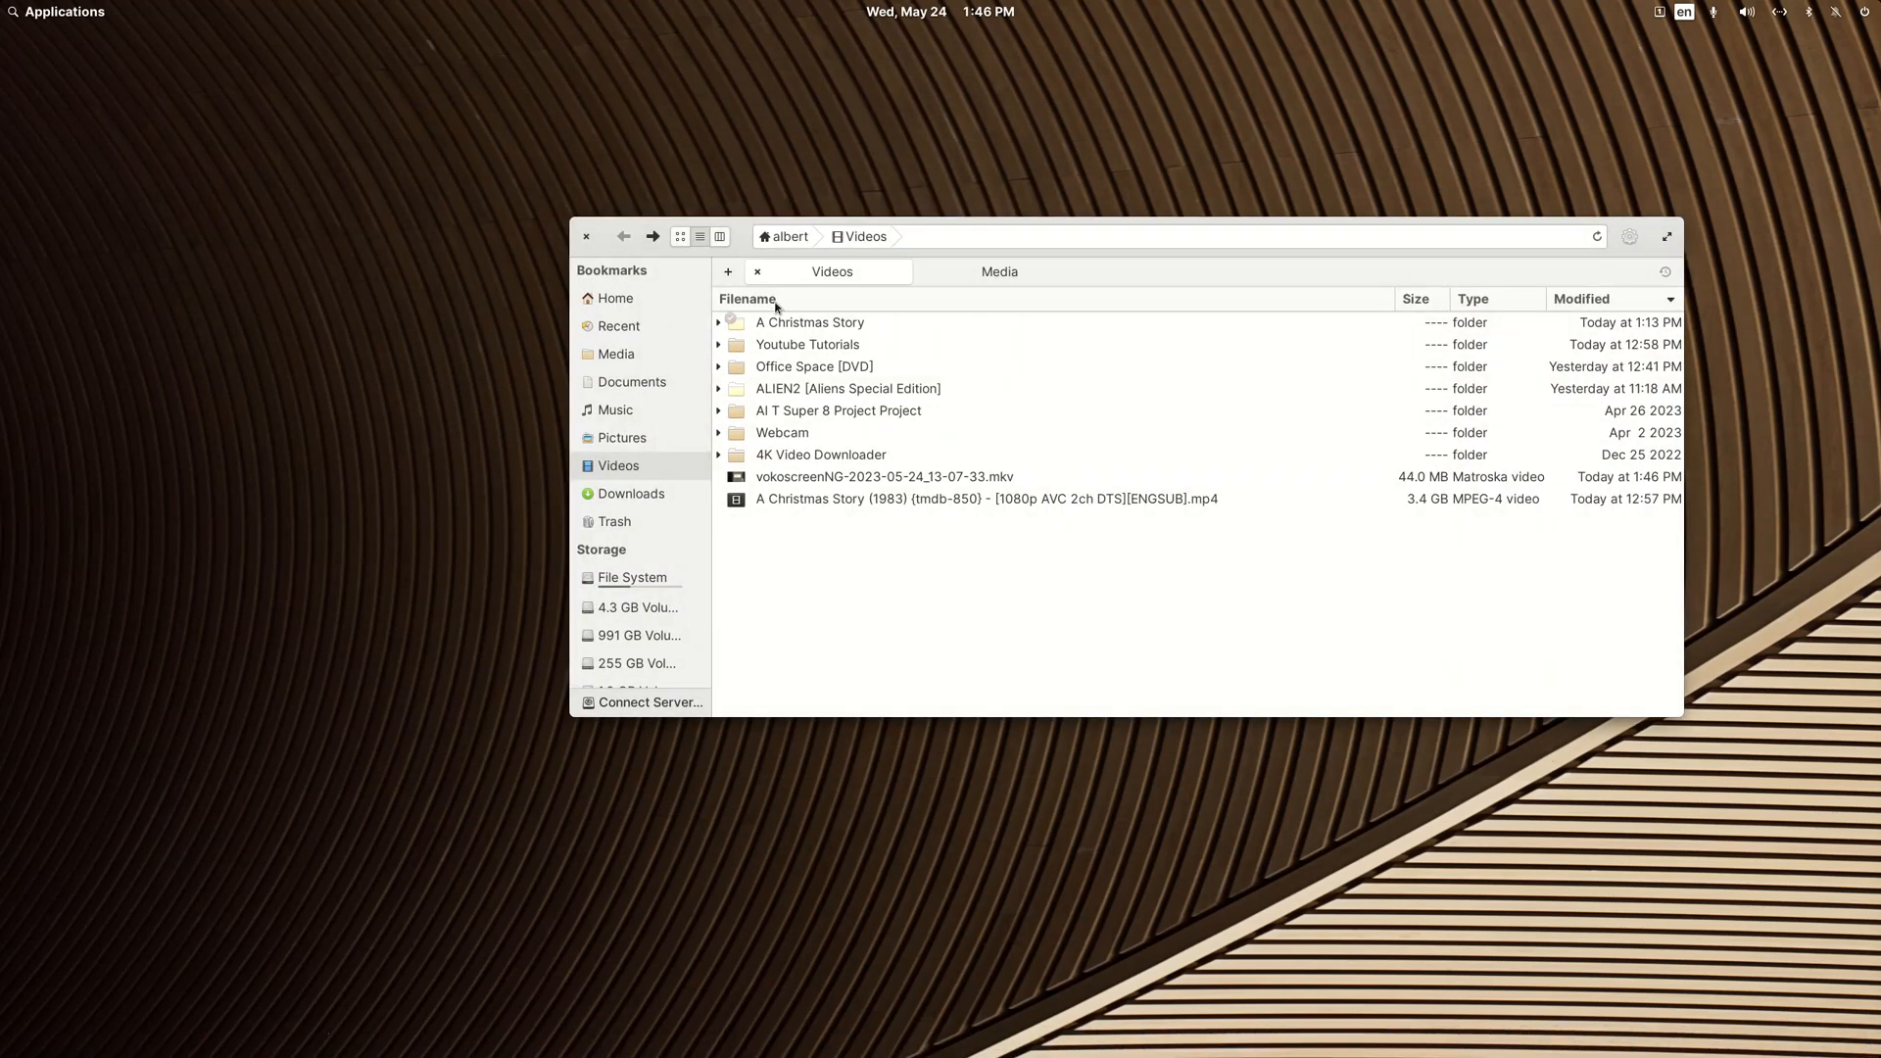
left_click(792, 327)
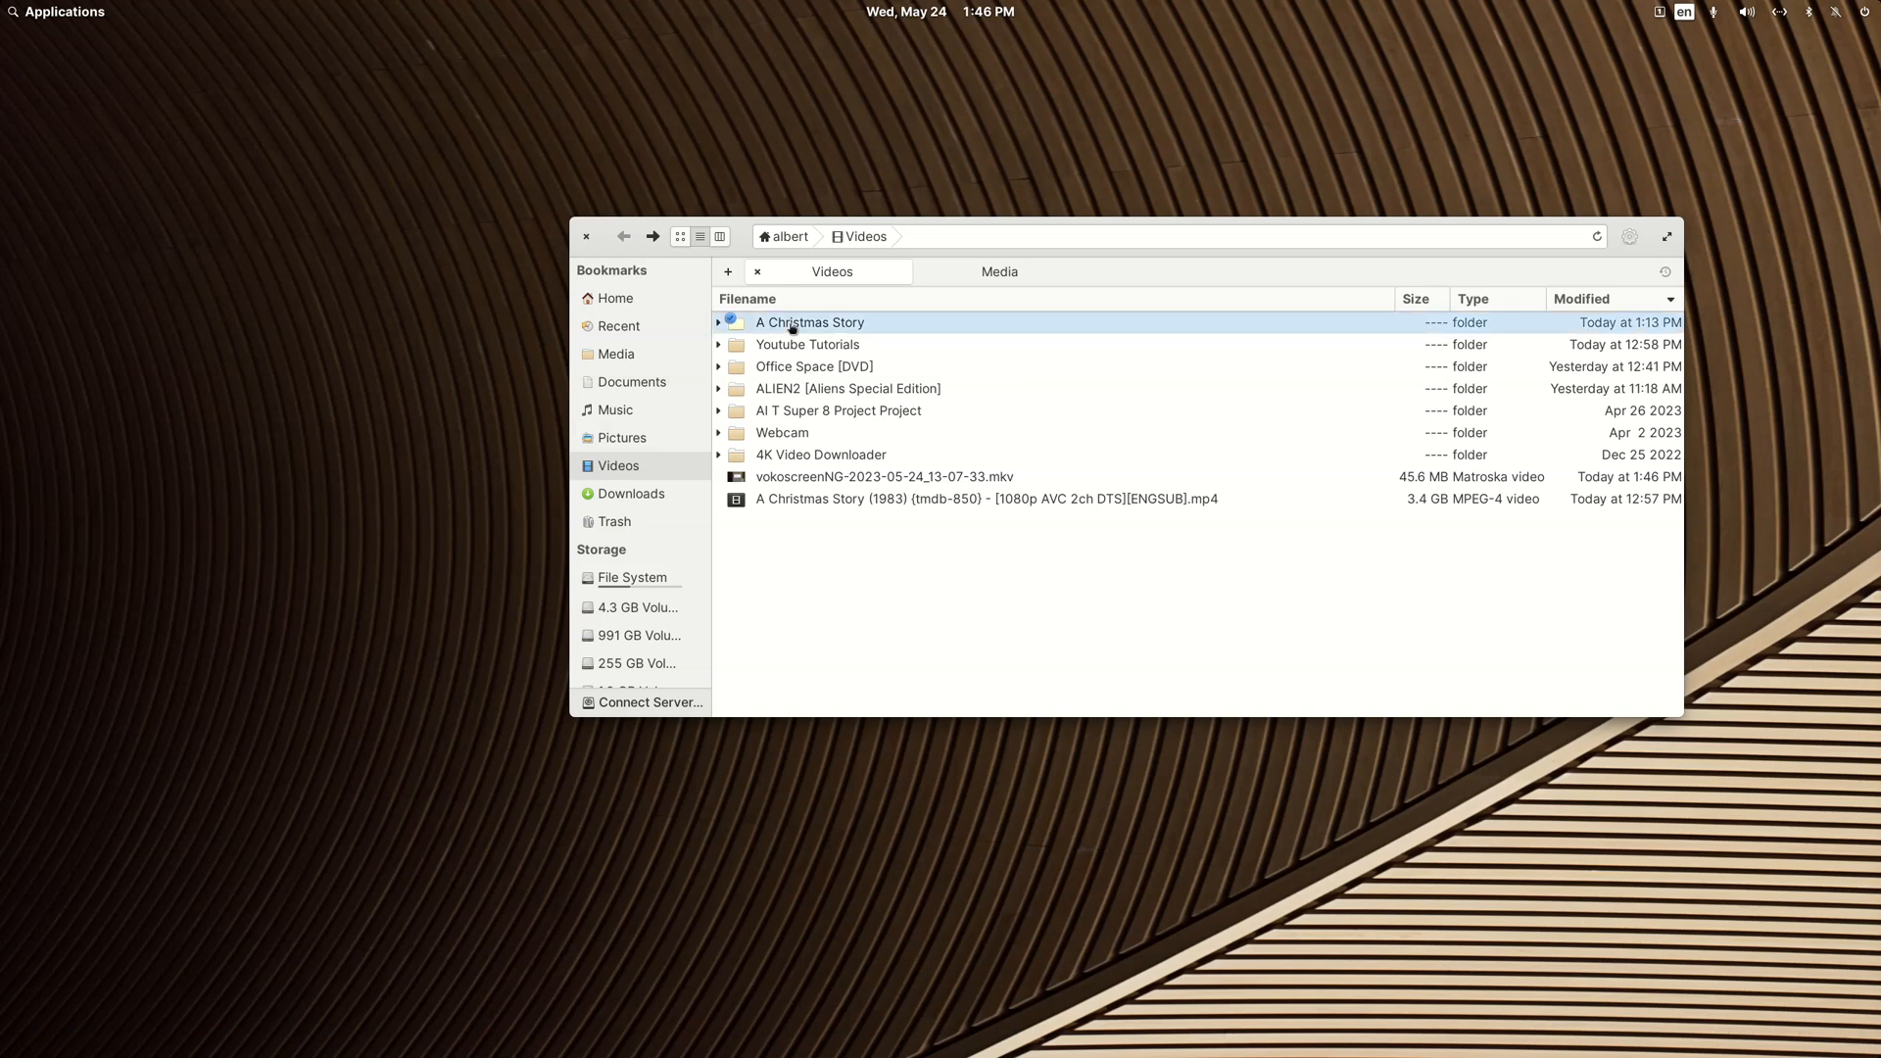
left_click(793, 327)
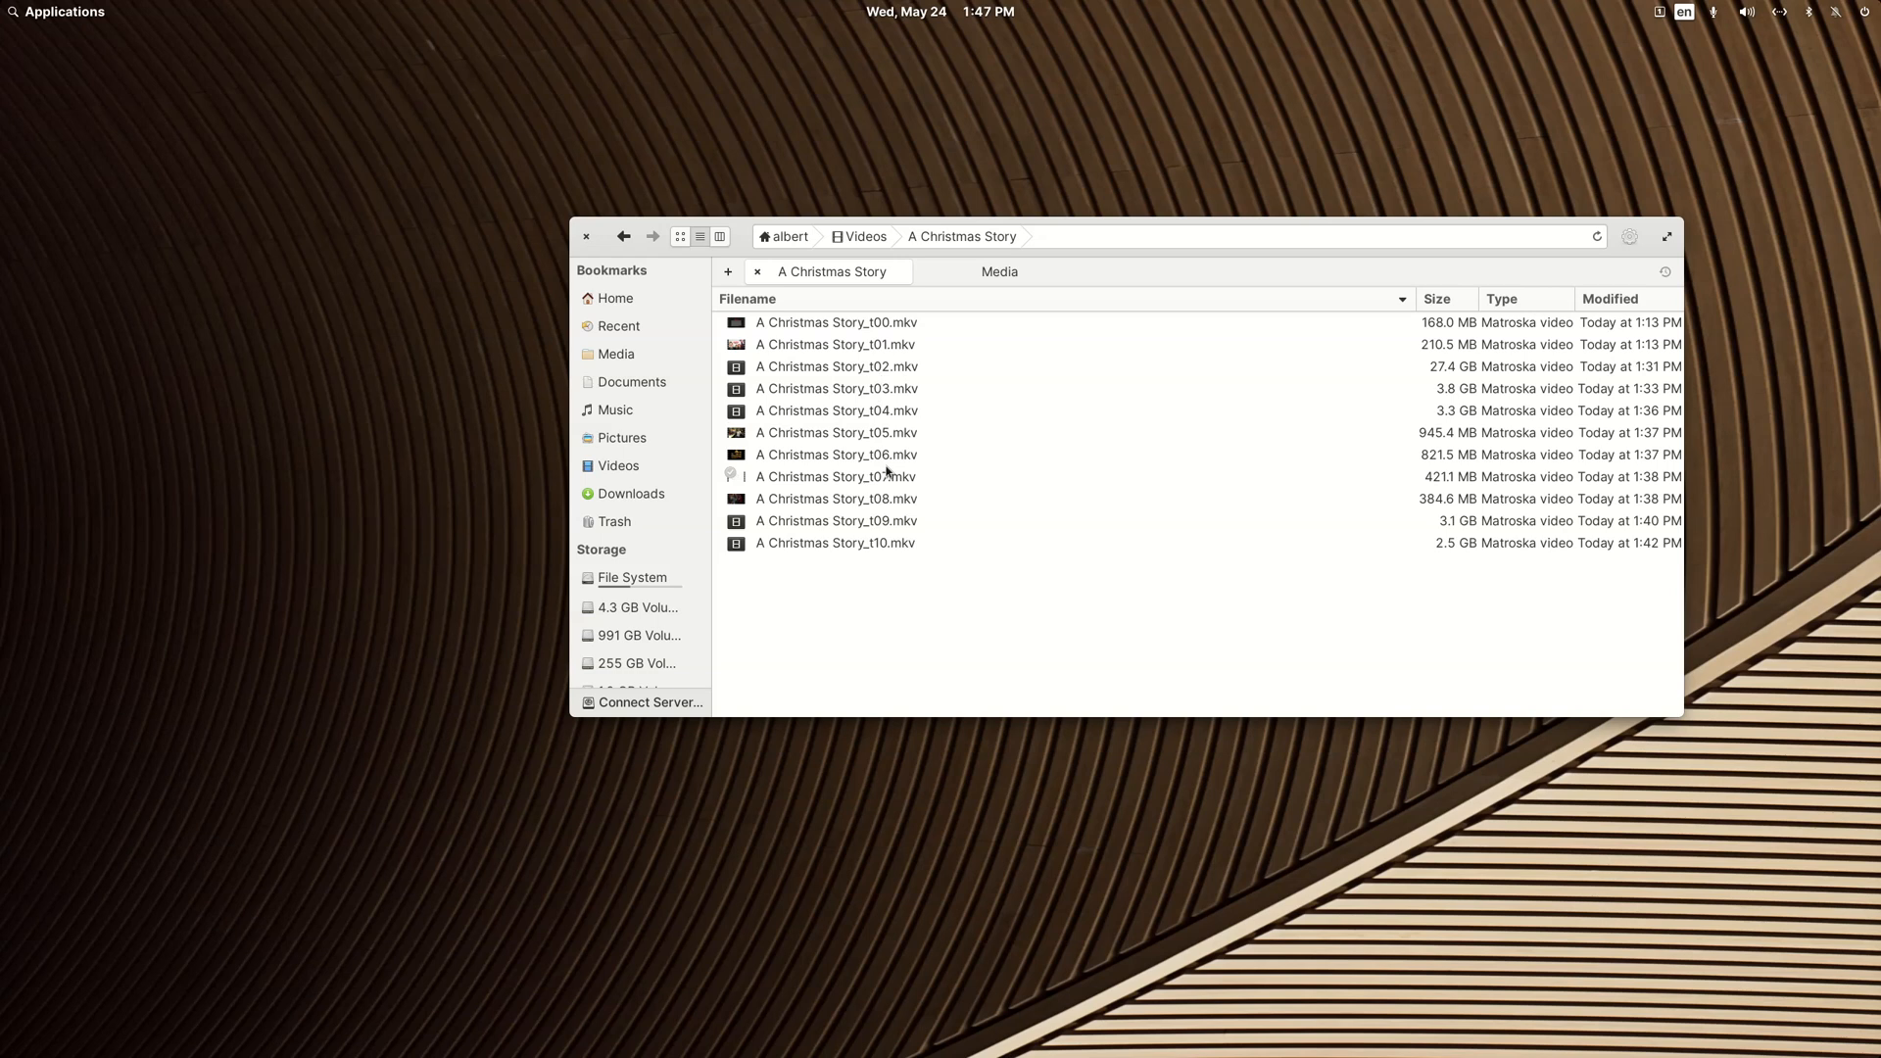
Step: Open A Christmas Story_t02.mkv in VLC, pause playback and reposition the player window
double_click(881, 367)
left_click(351, 895)
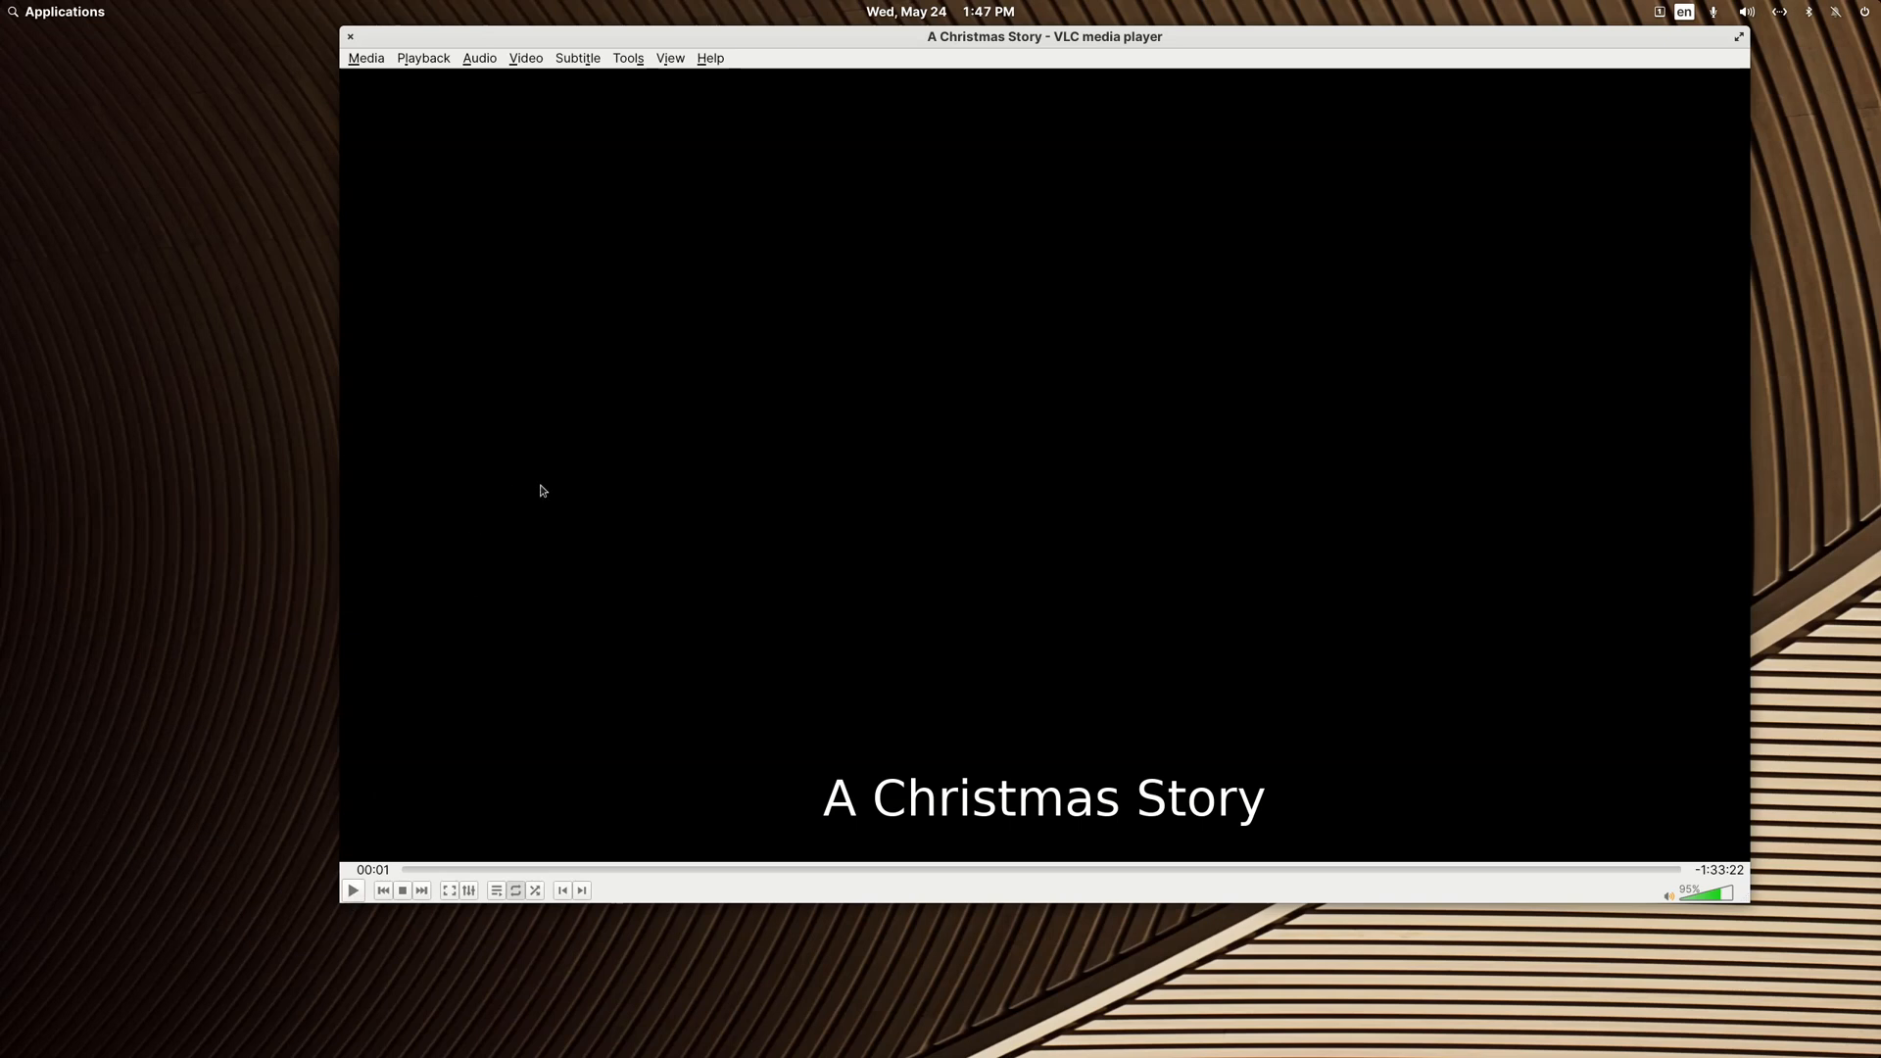
left_click_drag(803, 46, 686, 81)
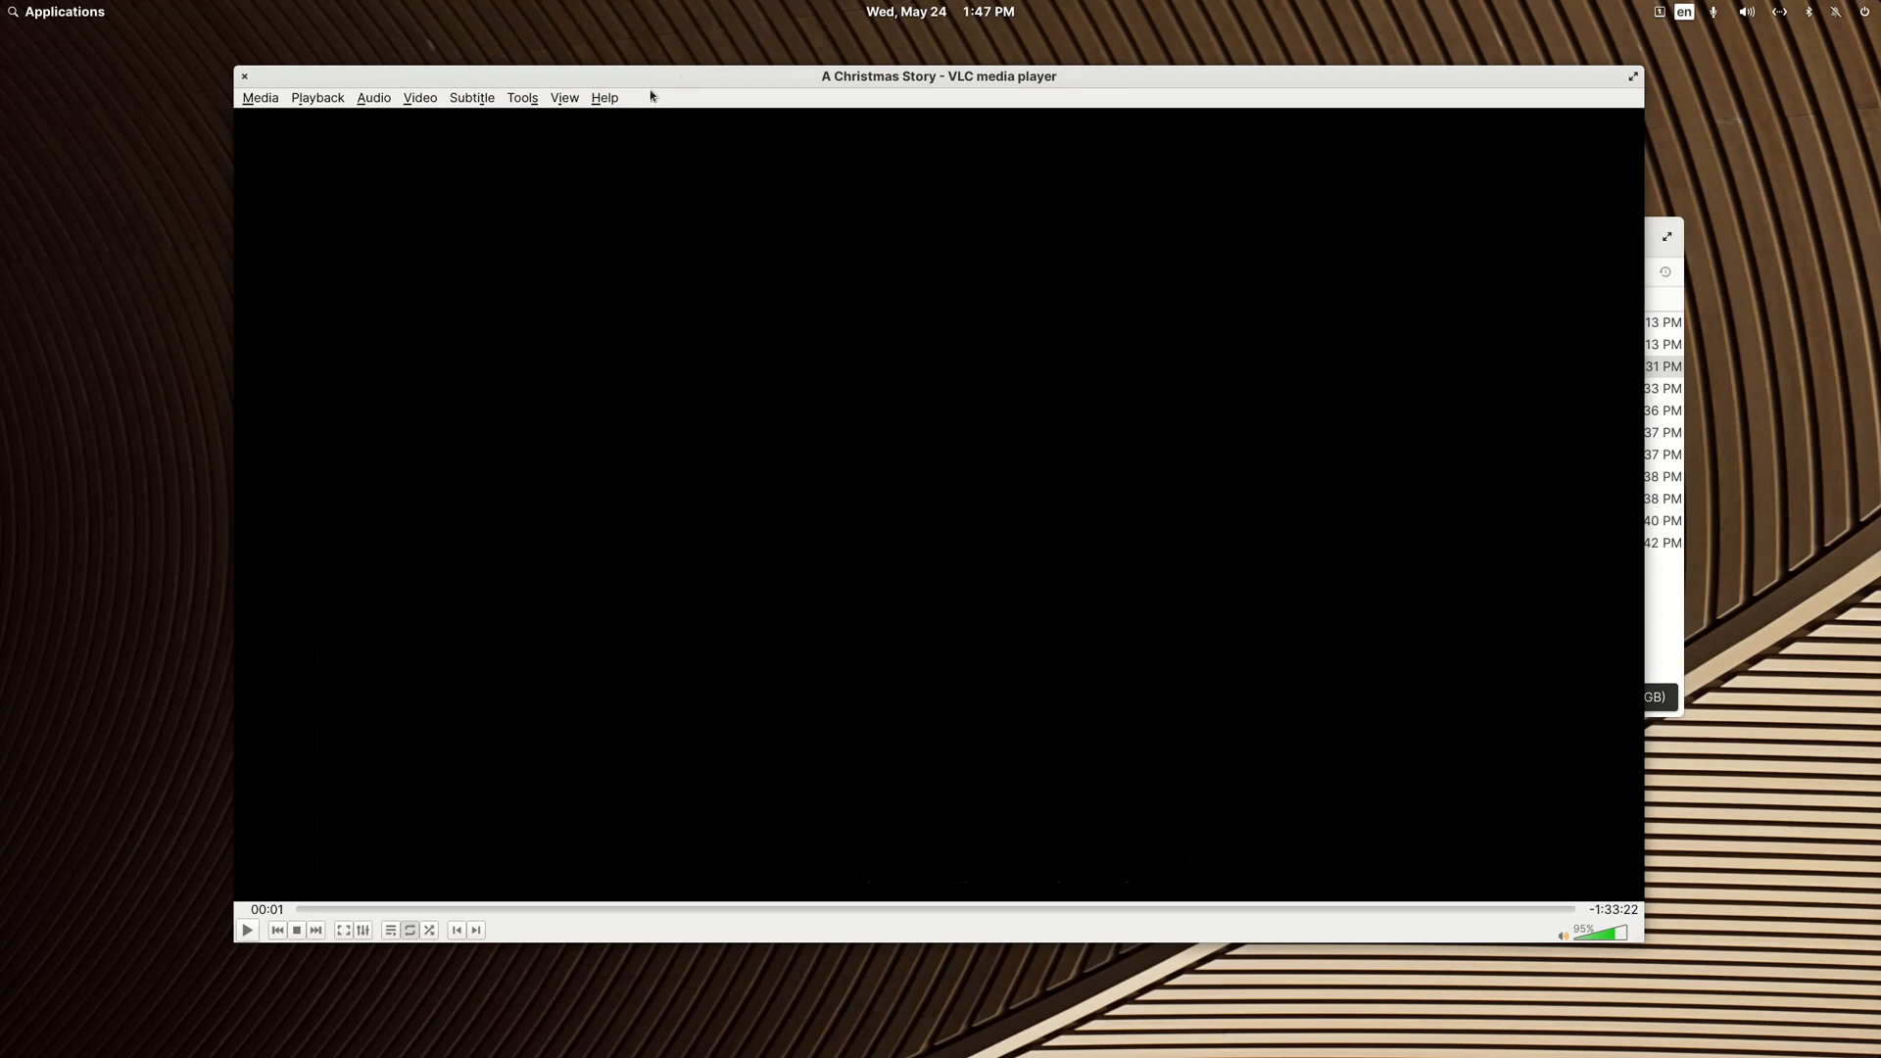
Step: Examine the movie's available audio tracks and subtitle tracks in VLC, and close the player
left_click_drag(565, 78, 571, 79)
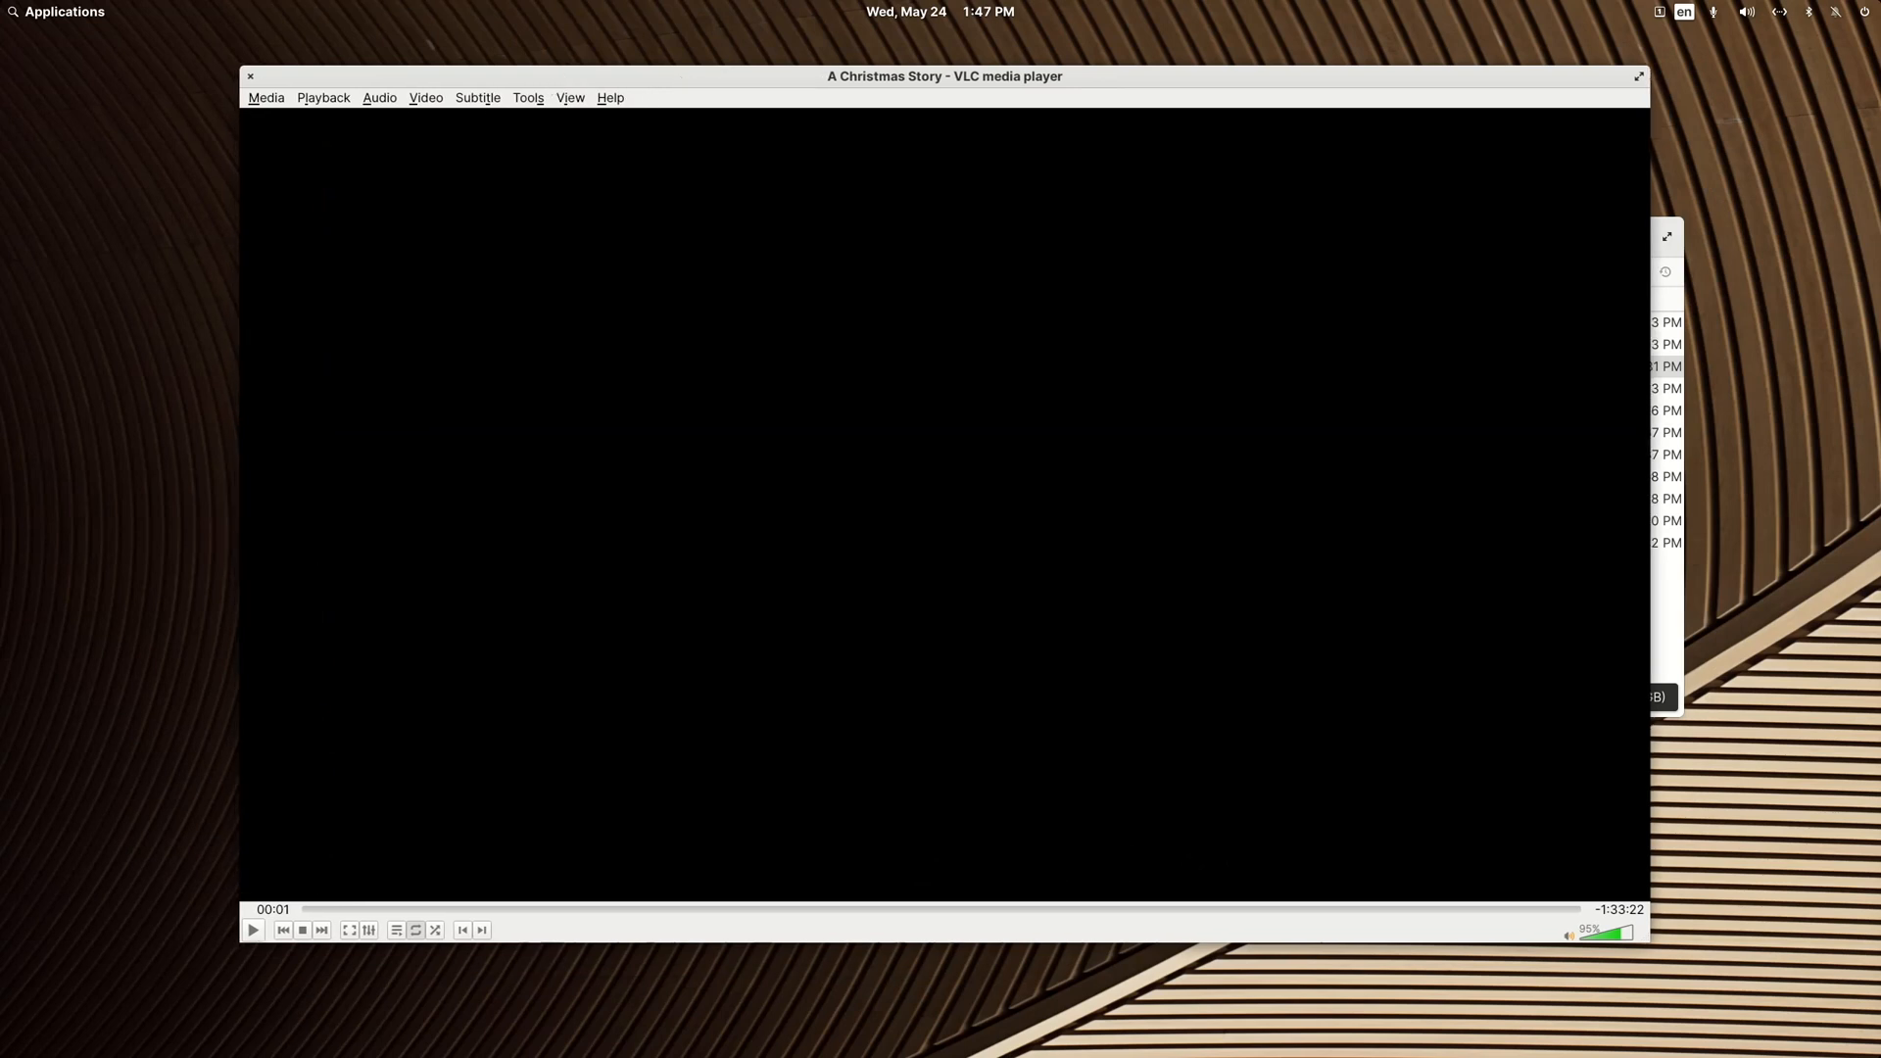
left_click(375, 99)
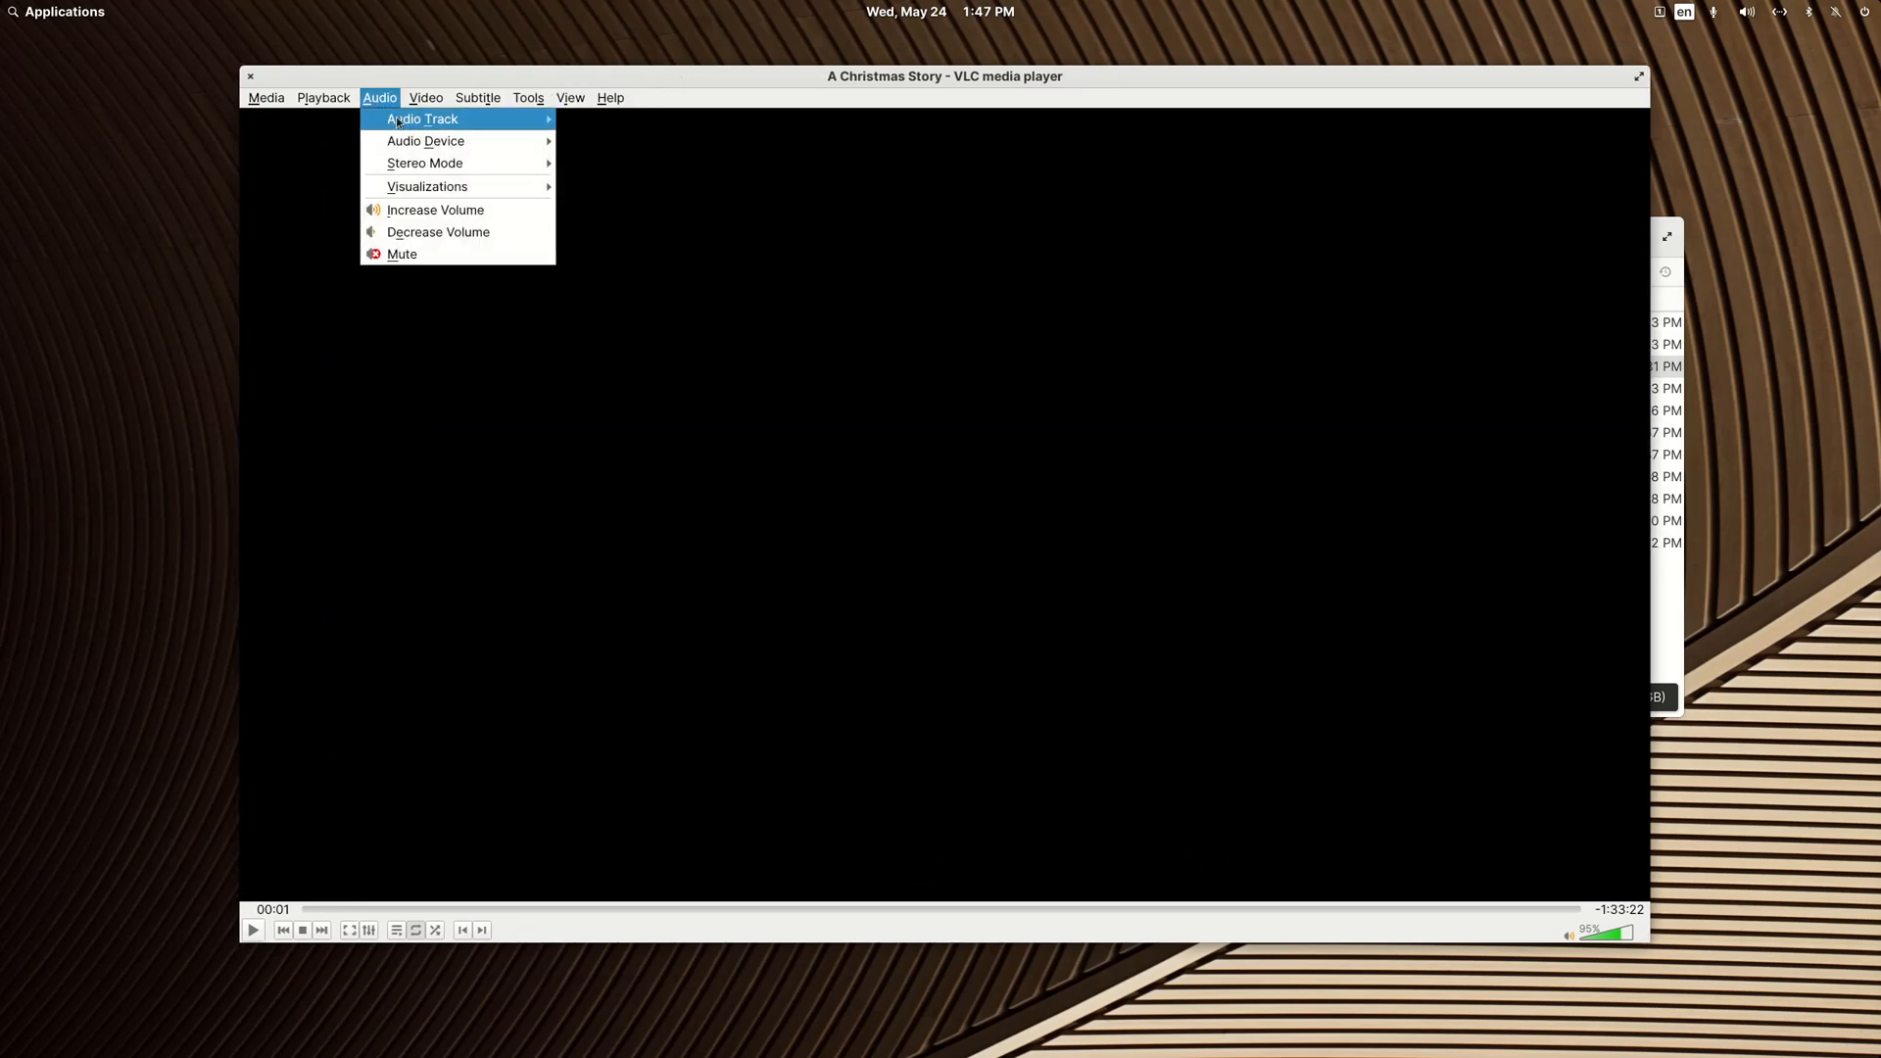
mouse_move(409, 125)
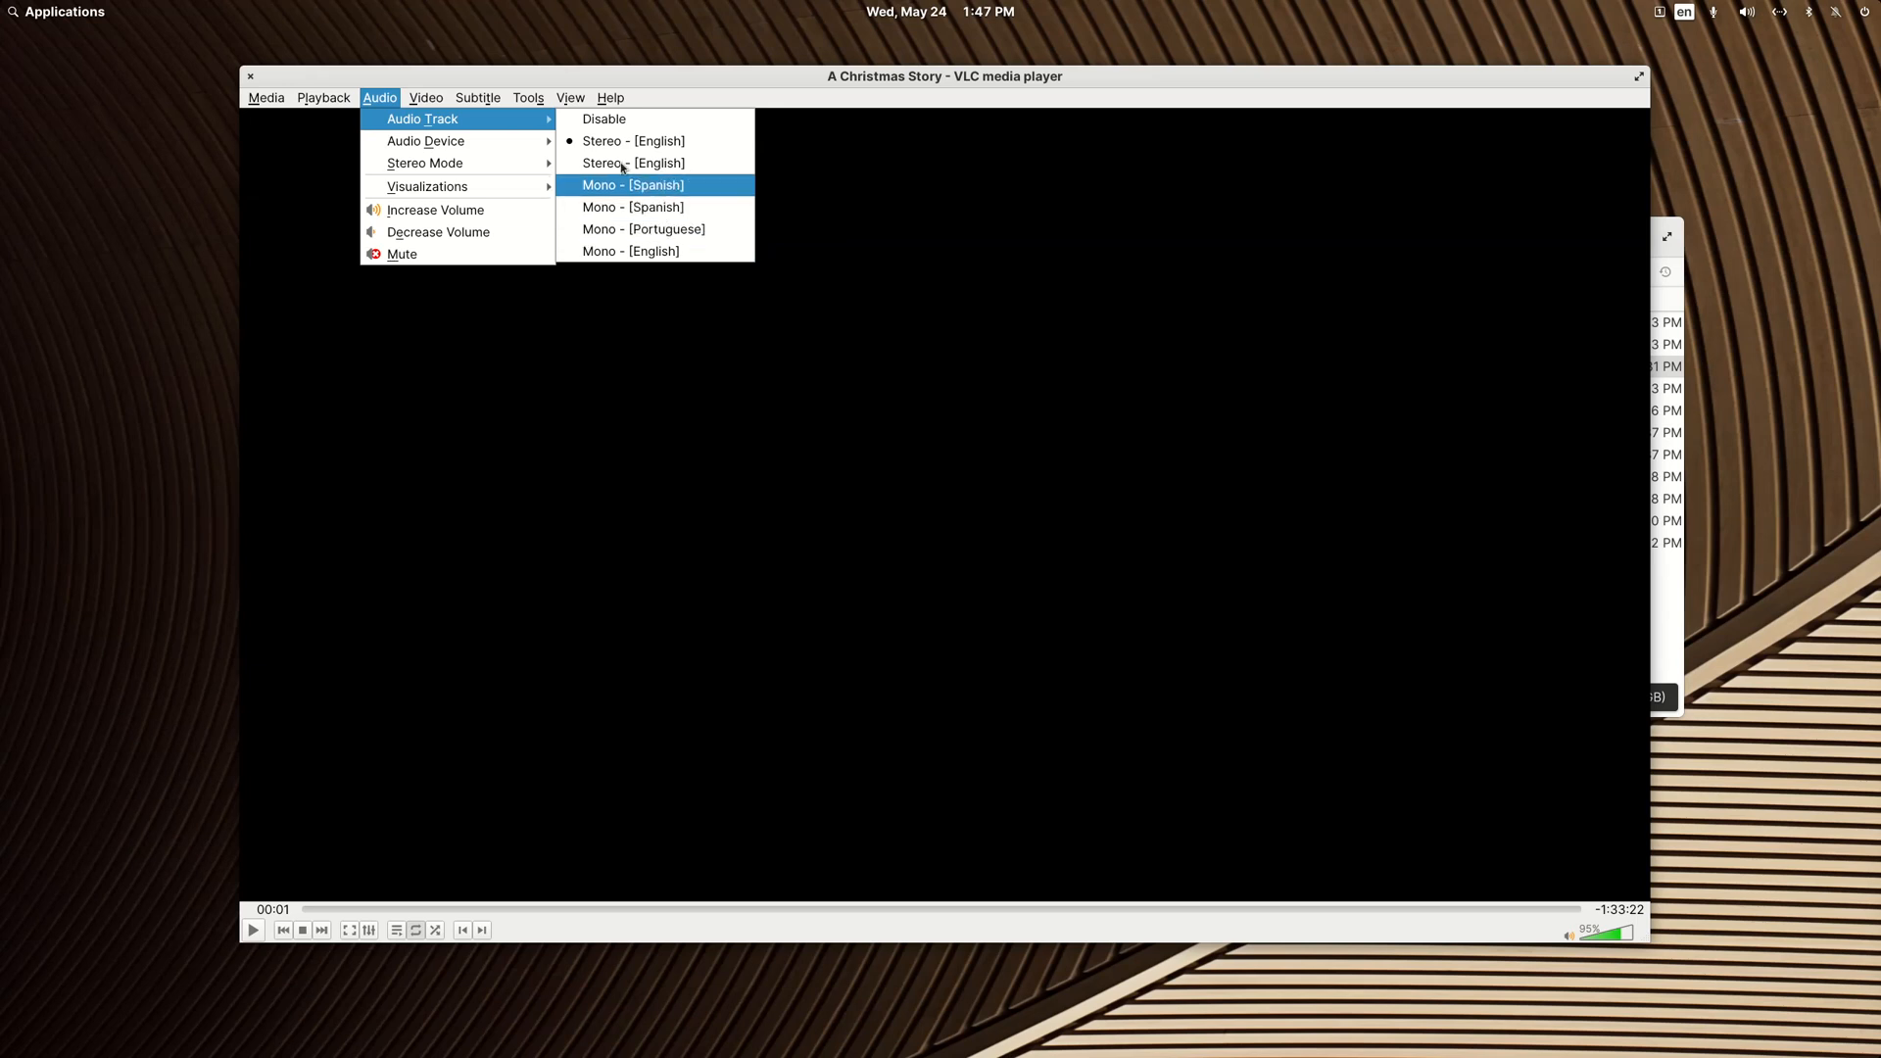
mouse_move(493, 99)
mouse_move(503, 146)
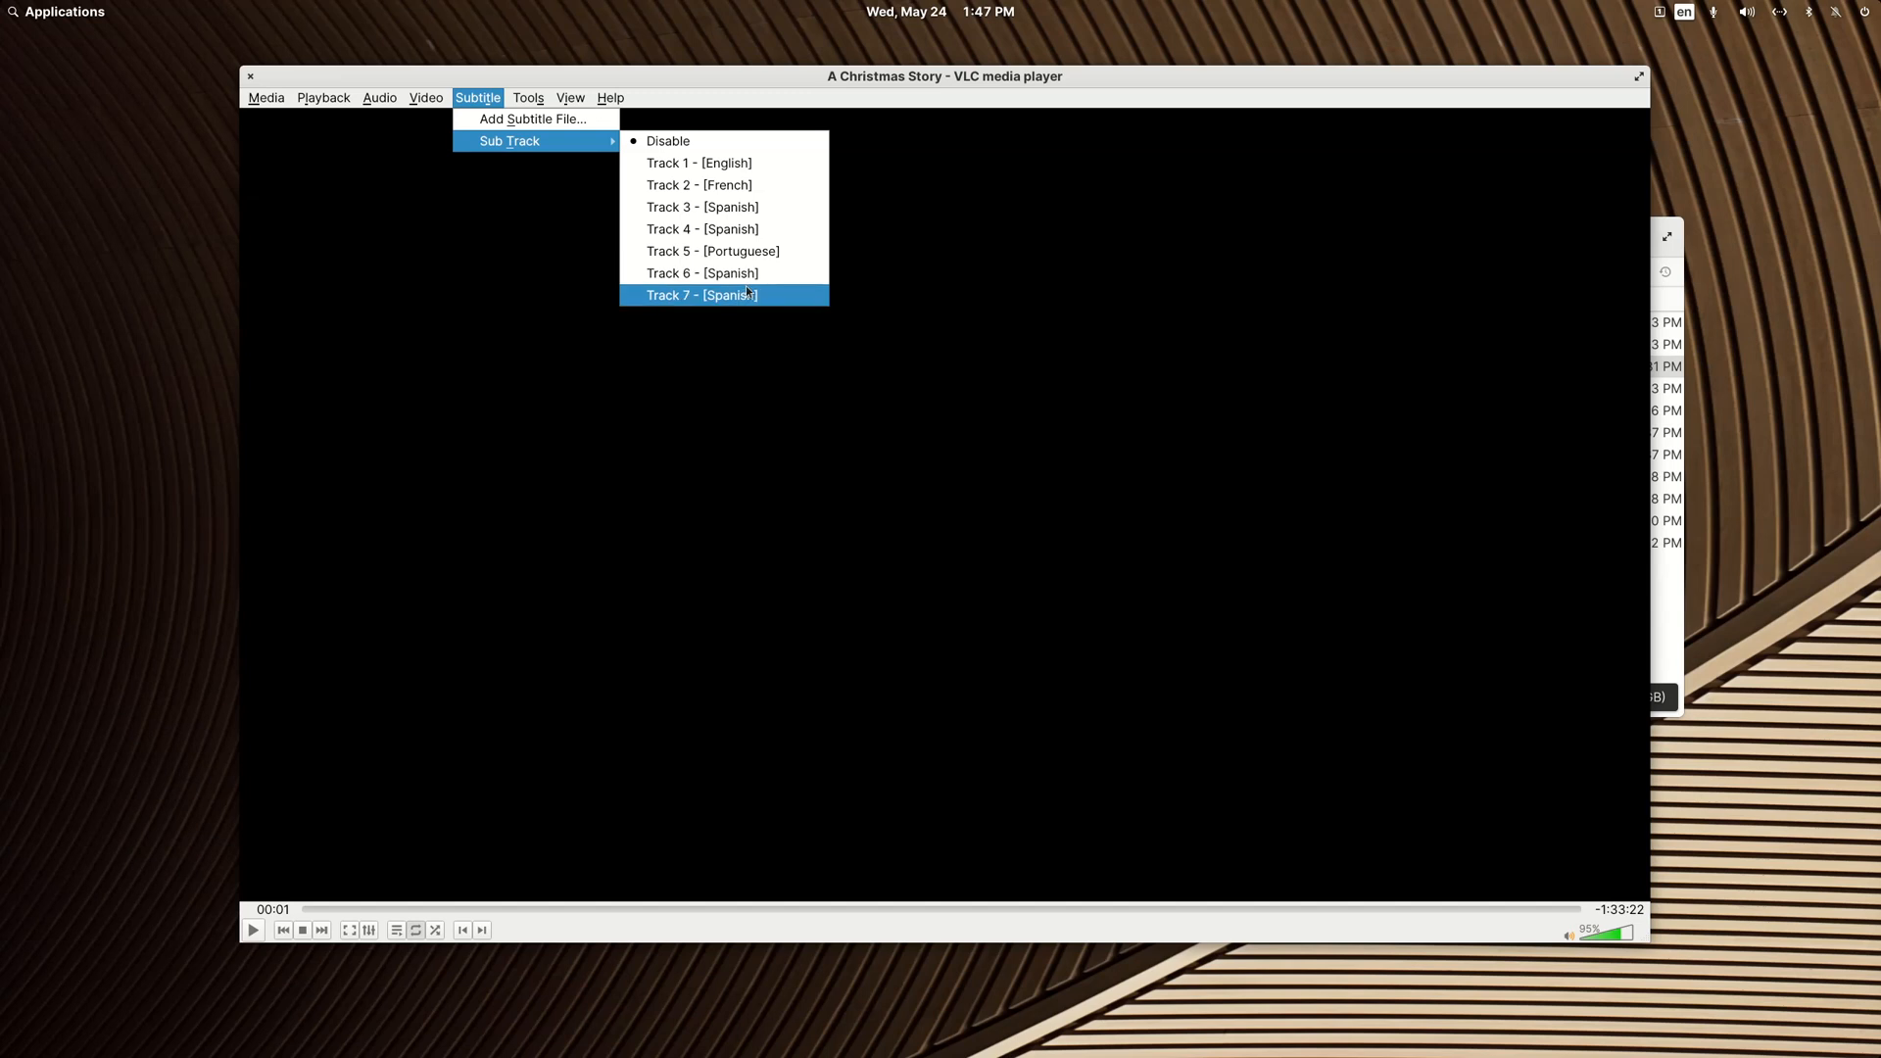
left_click(251, 78)
left_click(252, 79)
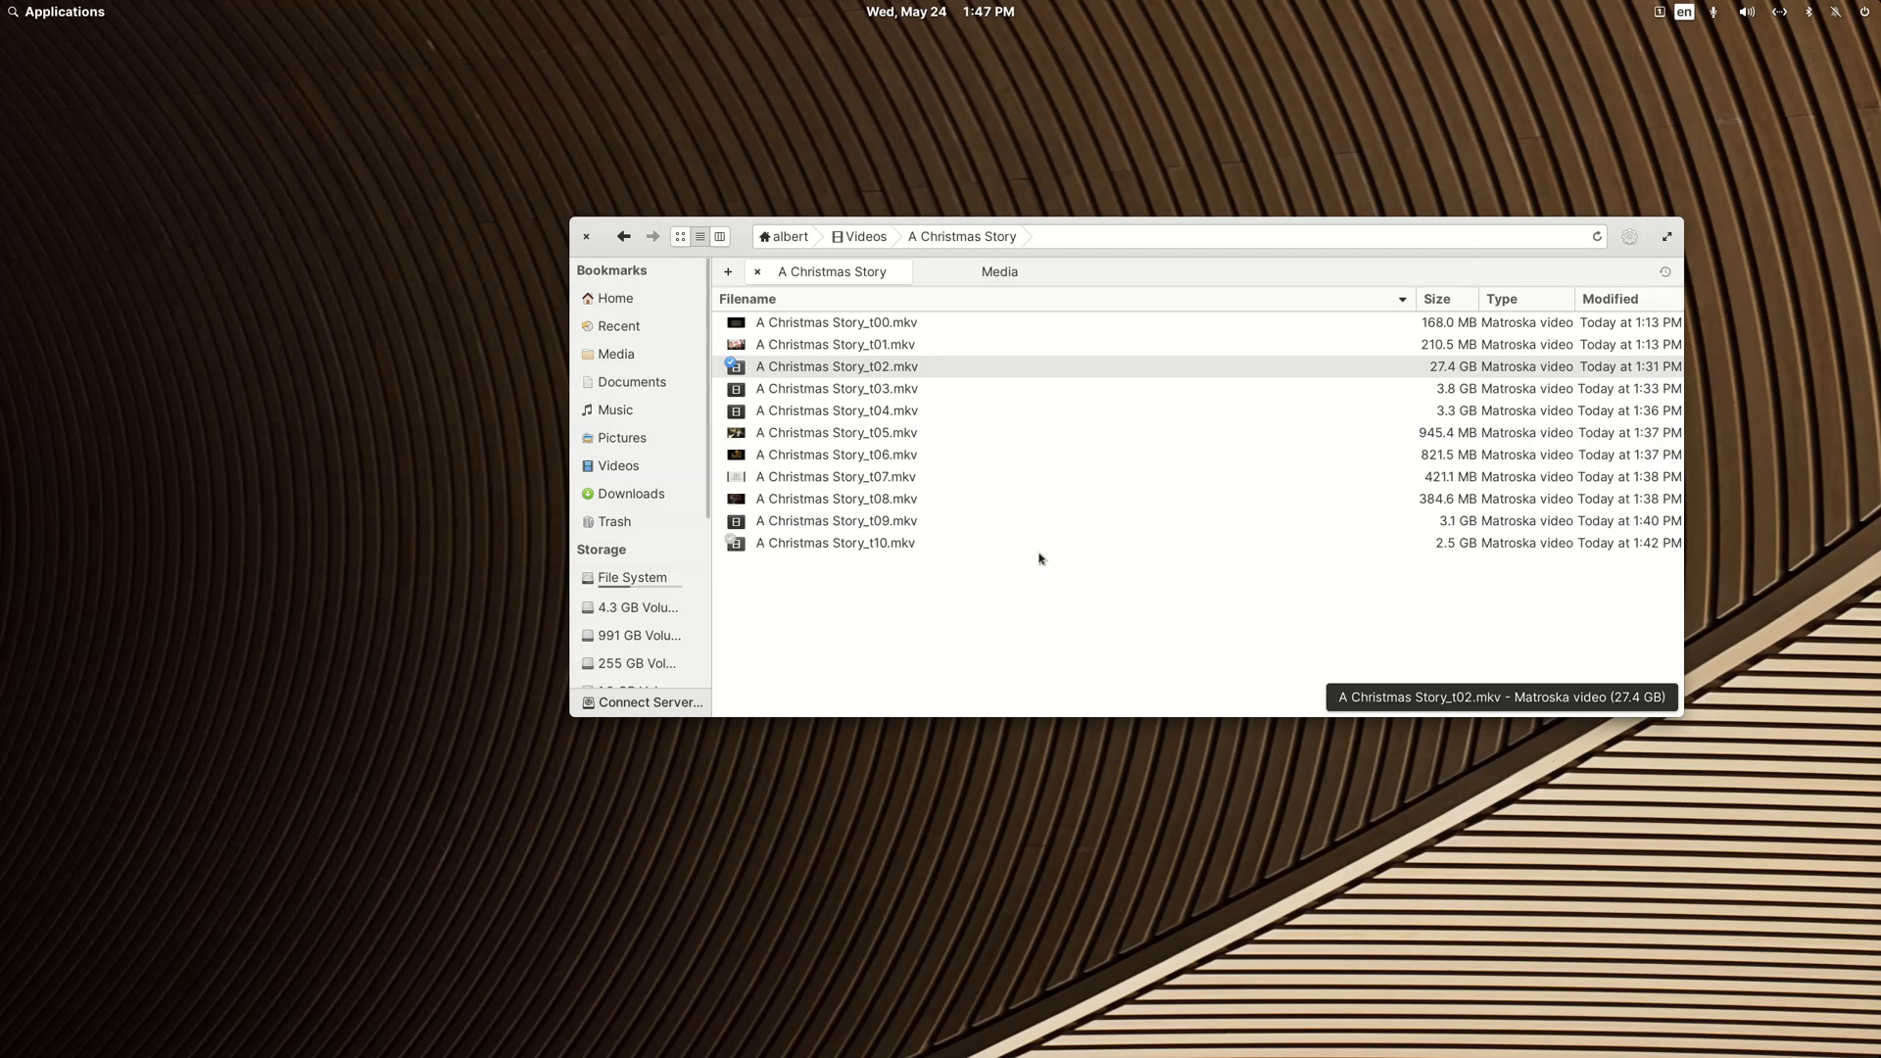
Step: Rename A Christmas Story_t02.mkv to "A Christmas Story .mkv", with a space before the extension
right_click(858, 368)
left_click(1004, 676)
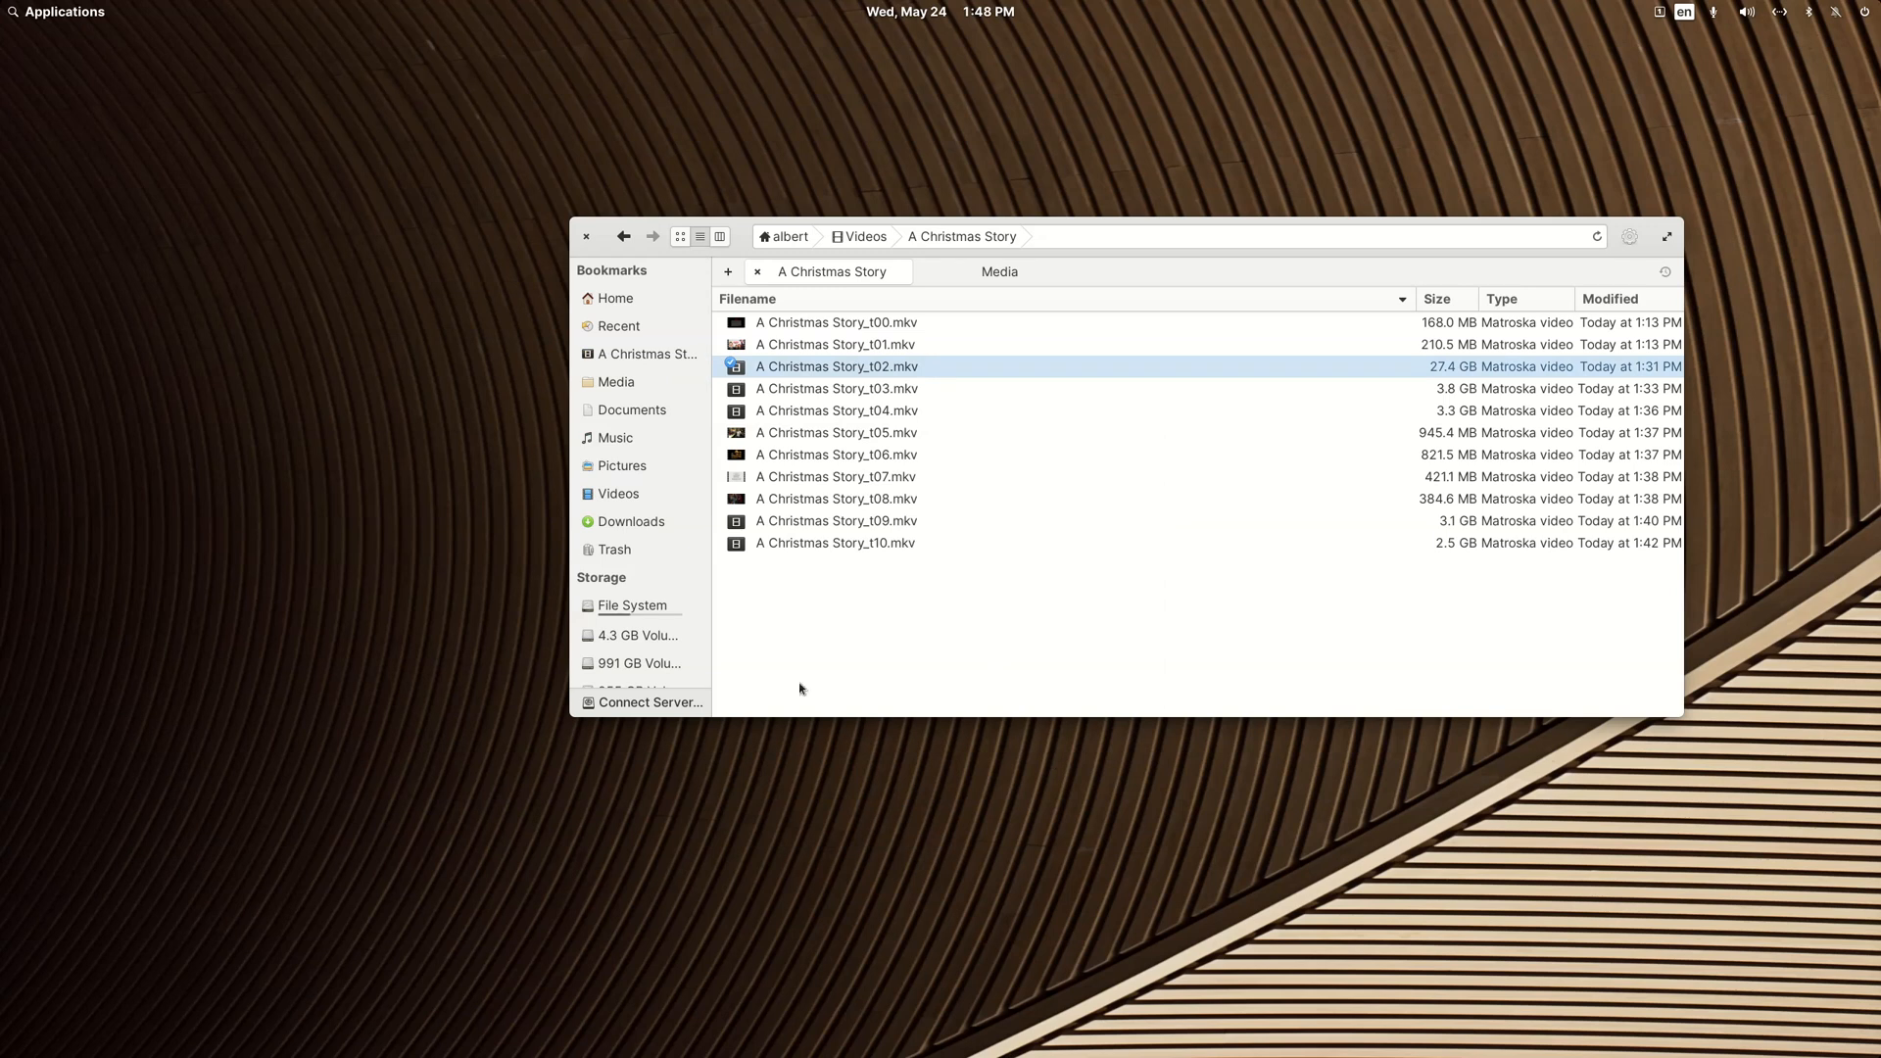
right_click(854, 372)
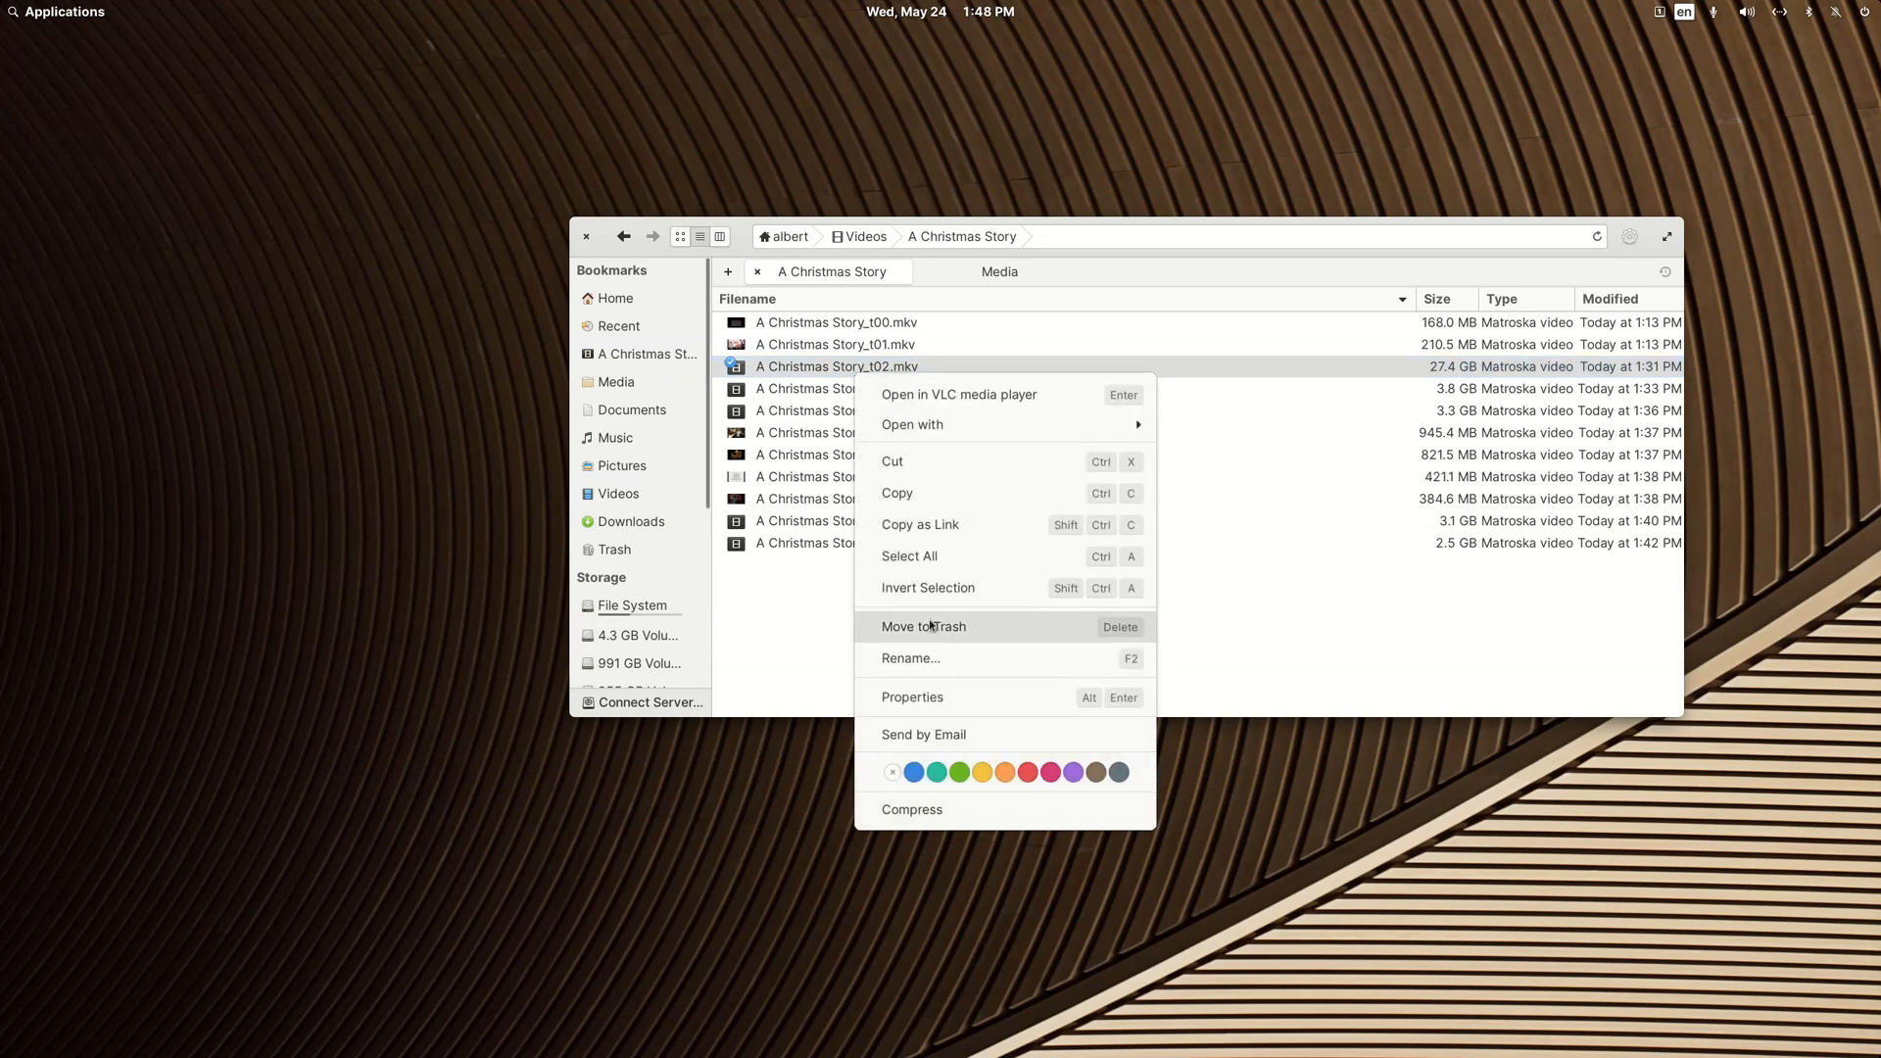
left_click(928, 656)
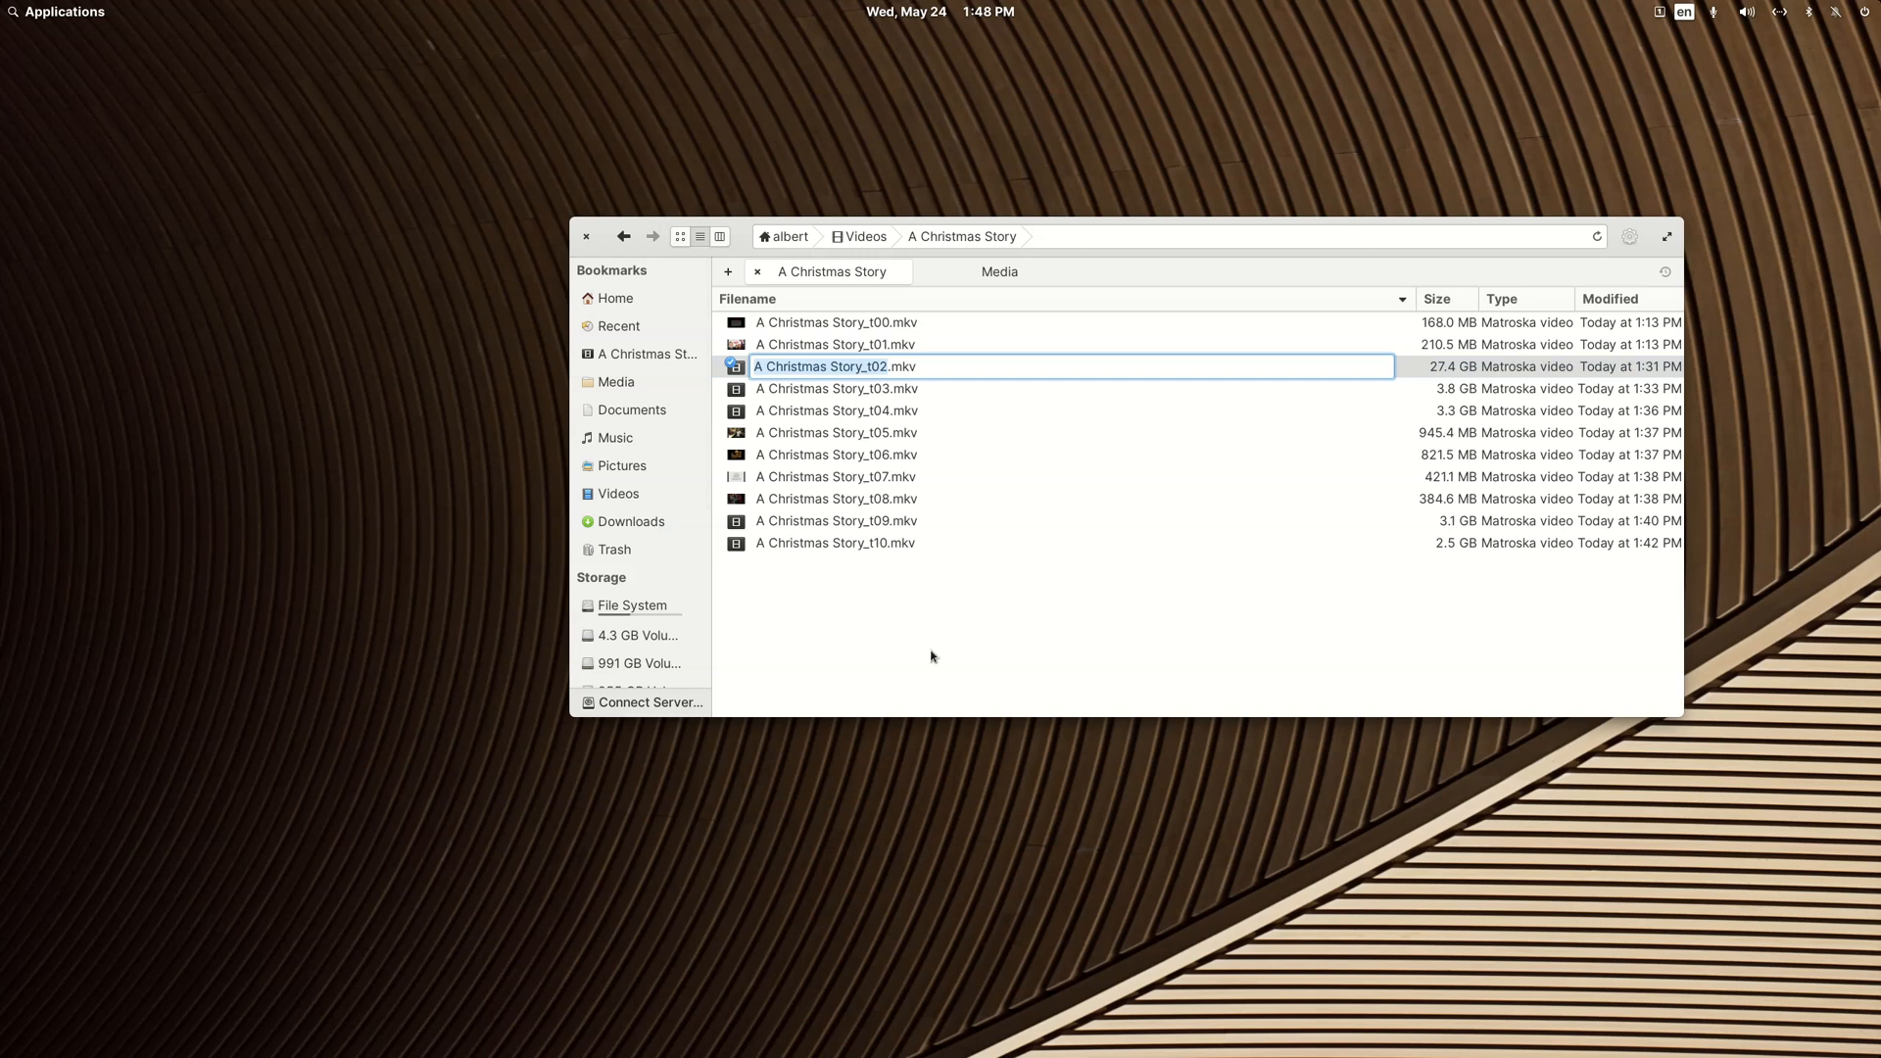
key("Right")
key("shift+Left")
key("shift+Left")
key("shift+Left")
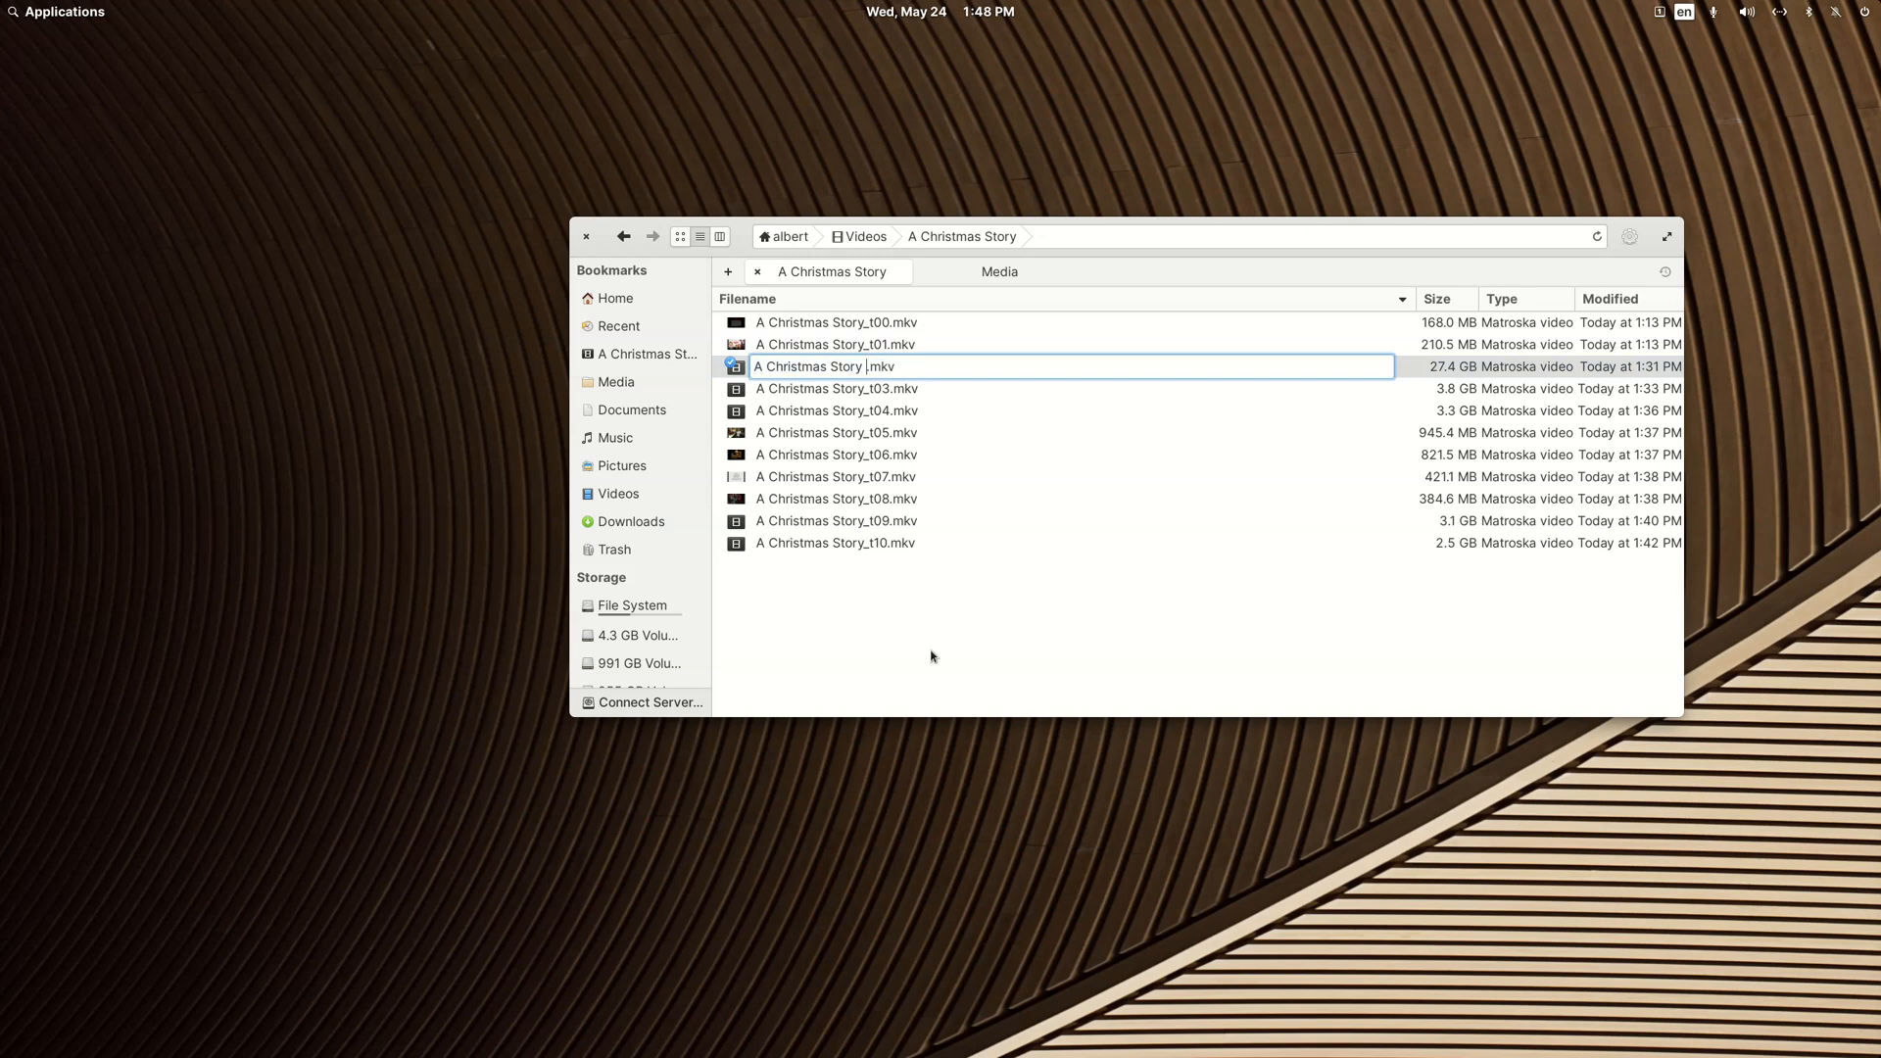
key("Return")
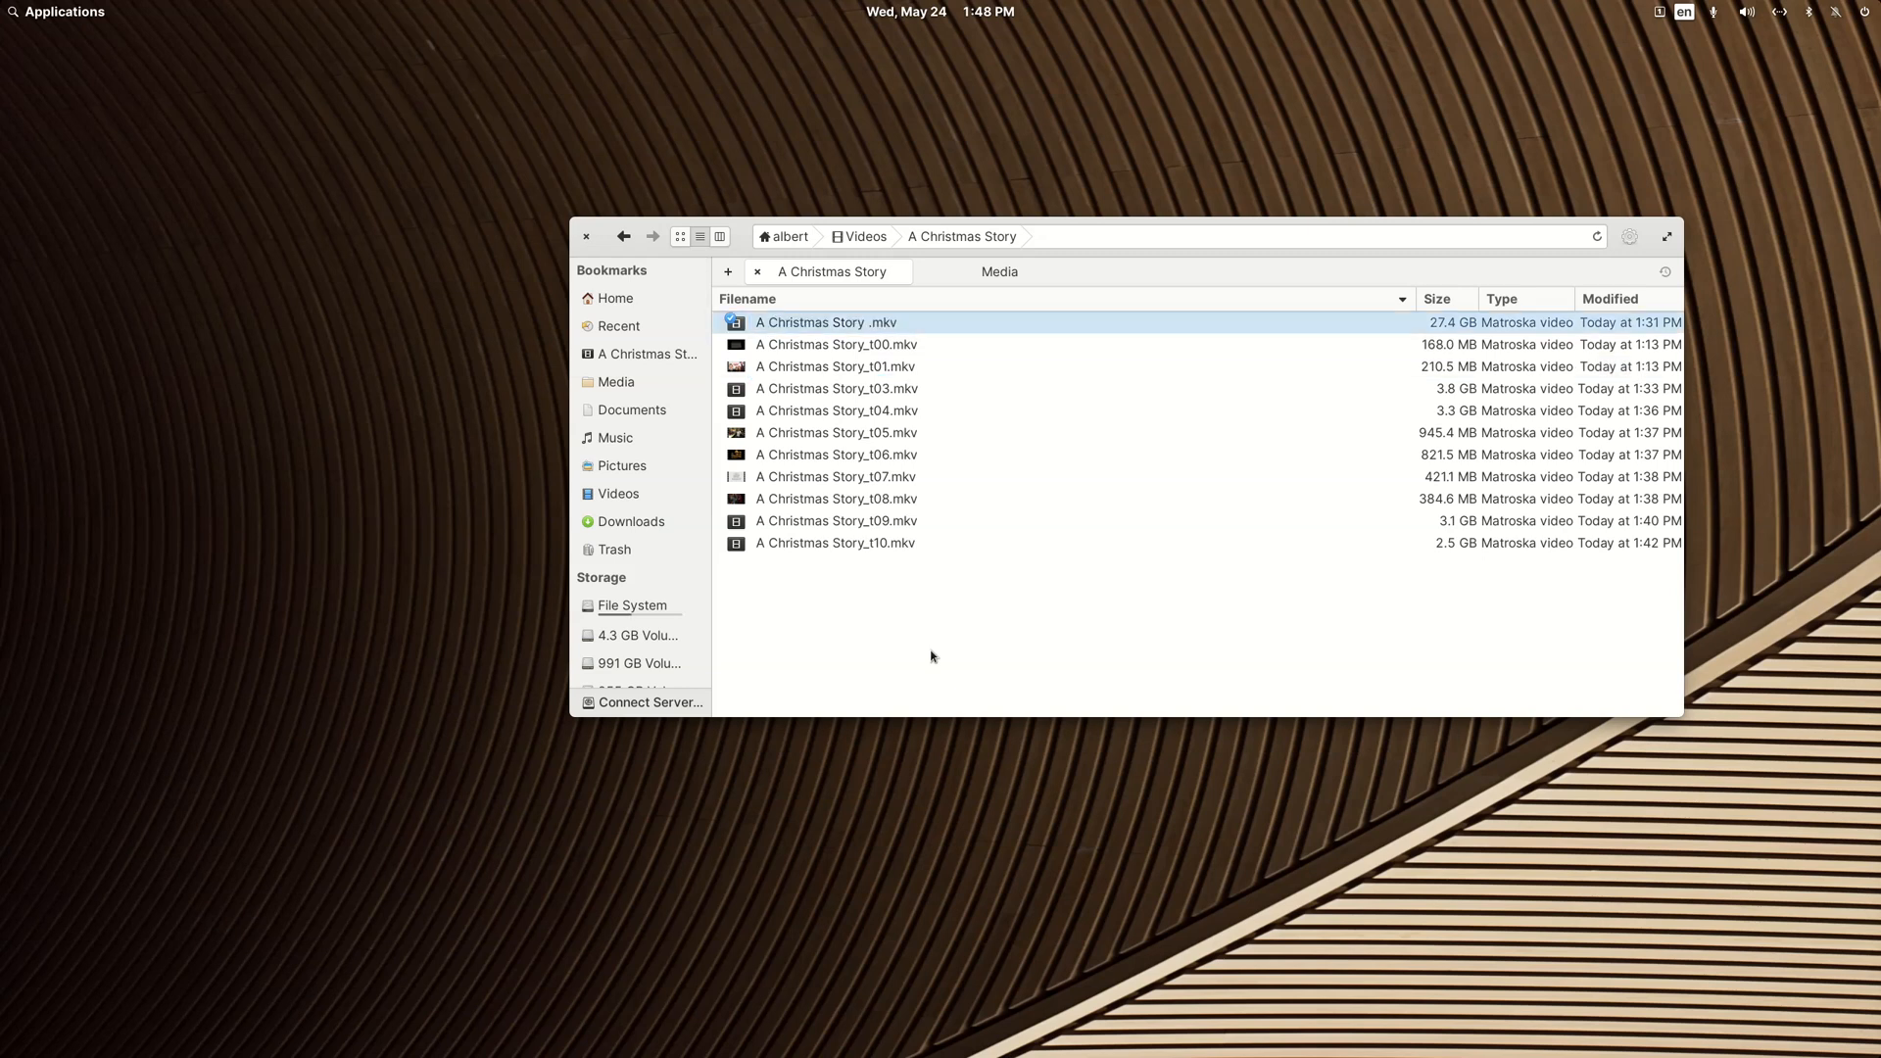
Step: Open "A Christmas Story .mkv" in MKVToolNix GUI and maximize its window
right_click(835, 324)
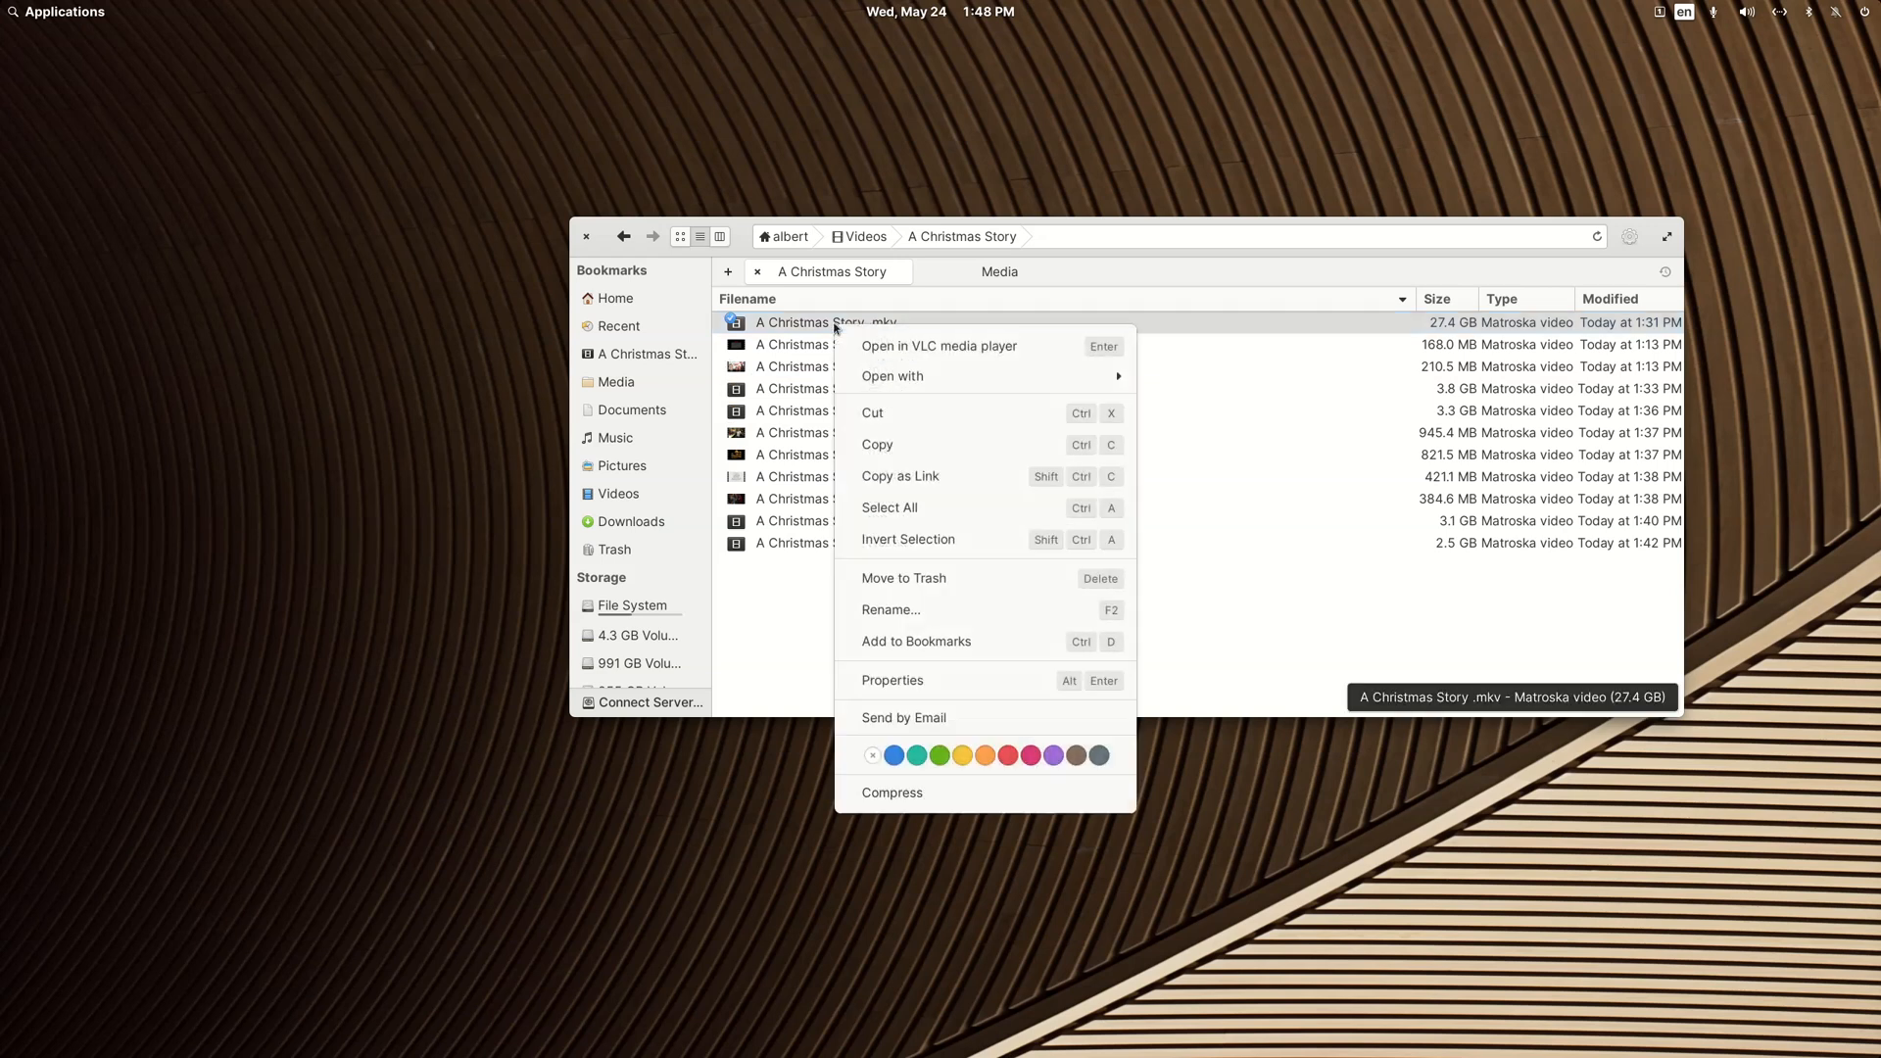
mouse_move(870, 377)
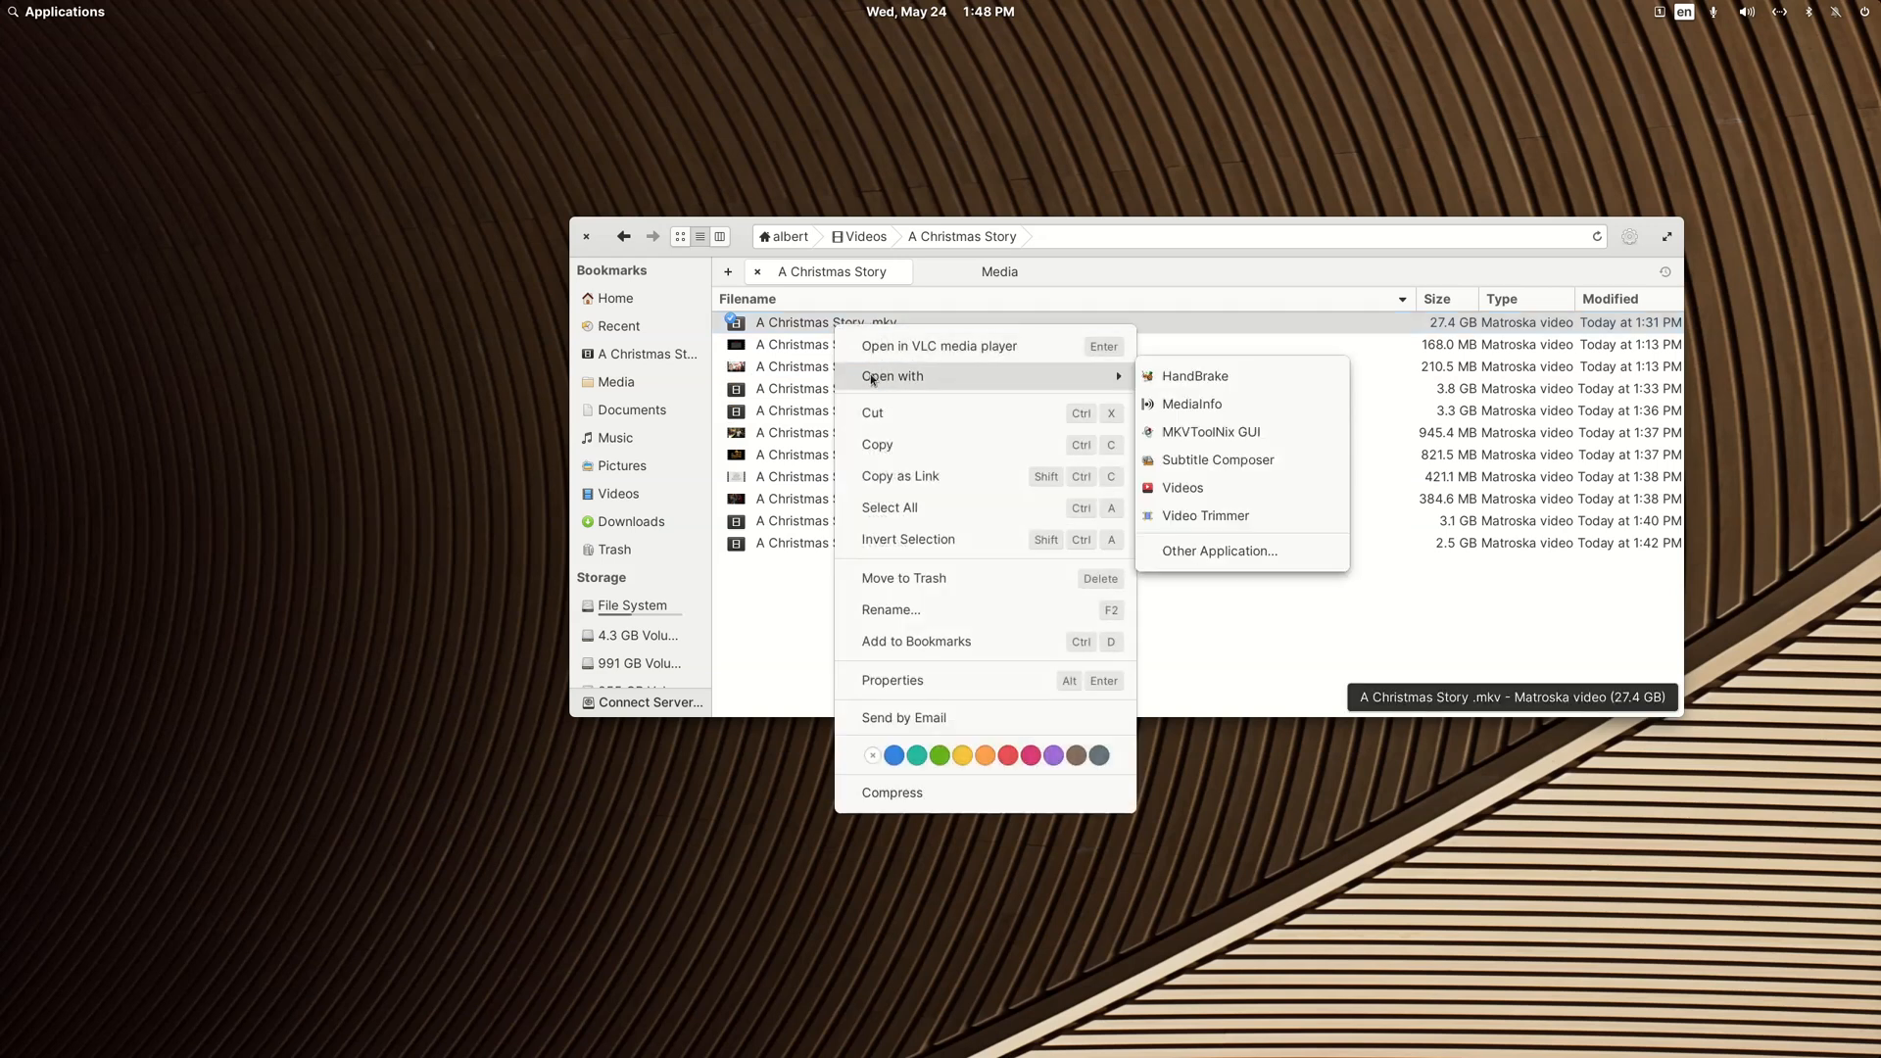
left_click(1194, 439)
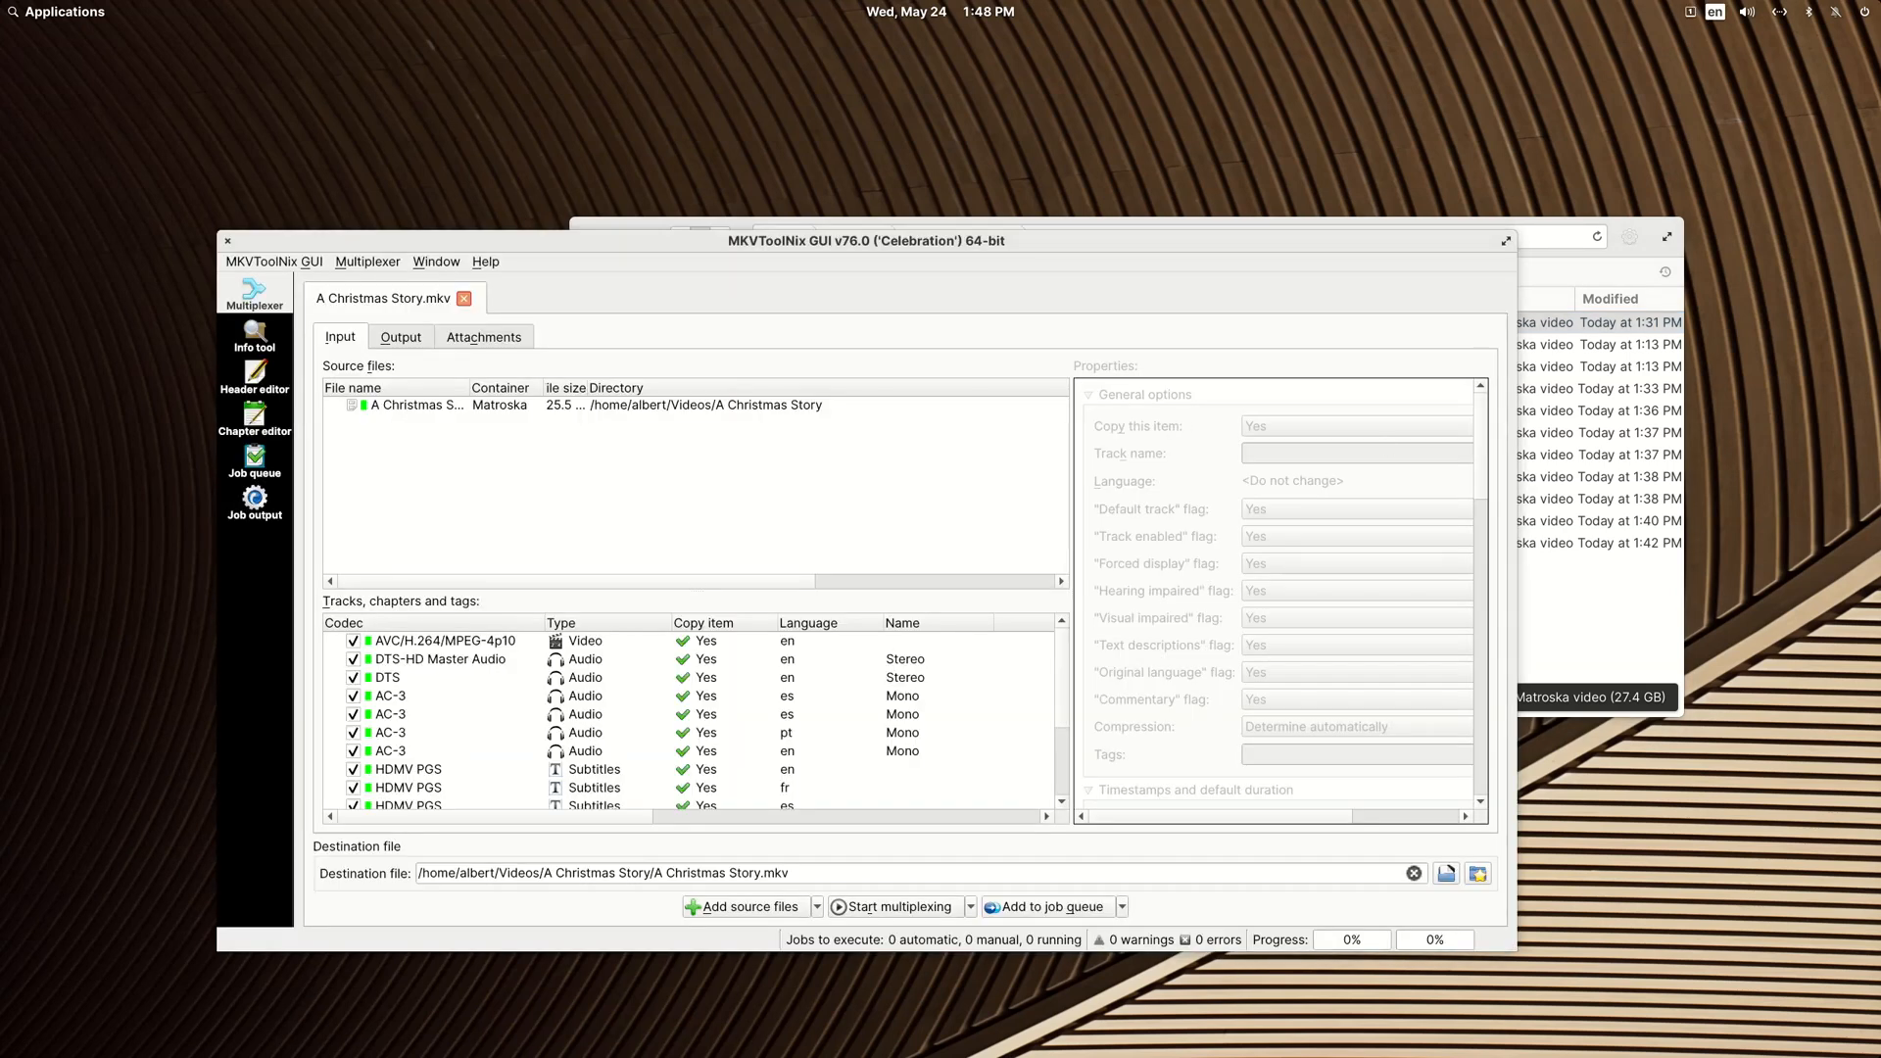
double_click(728, 238)
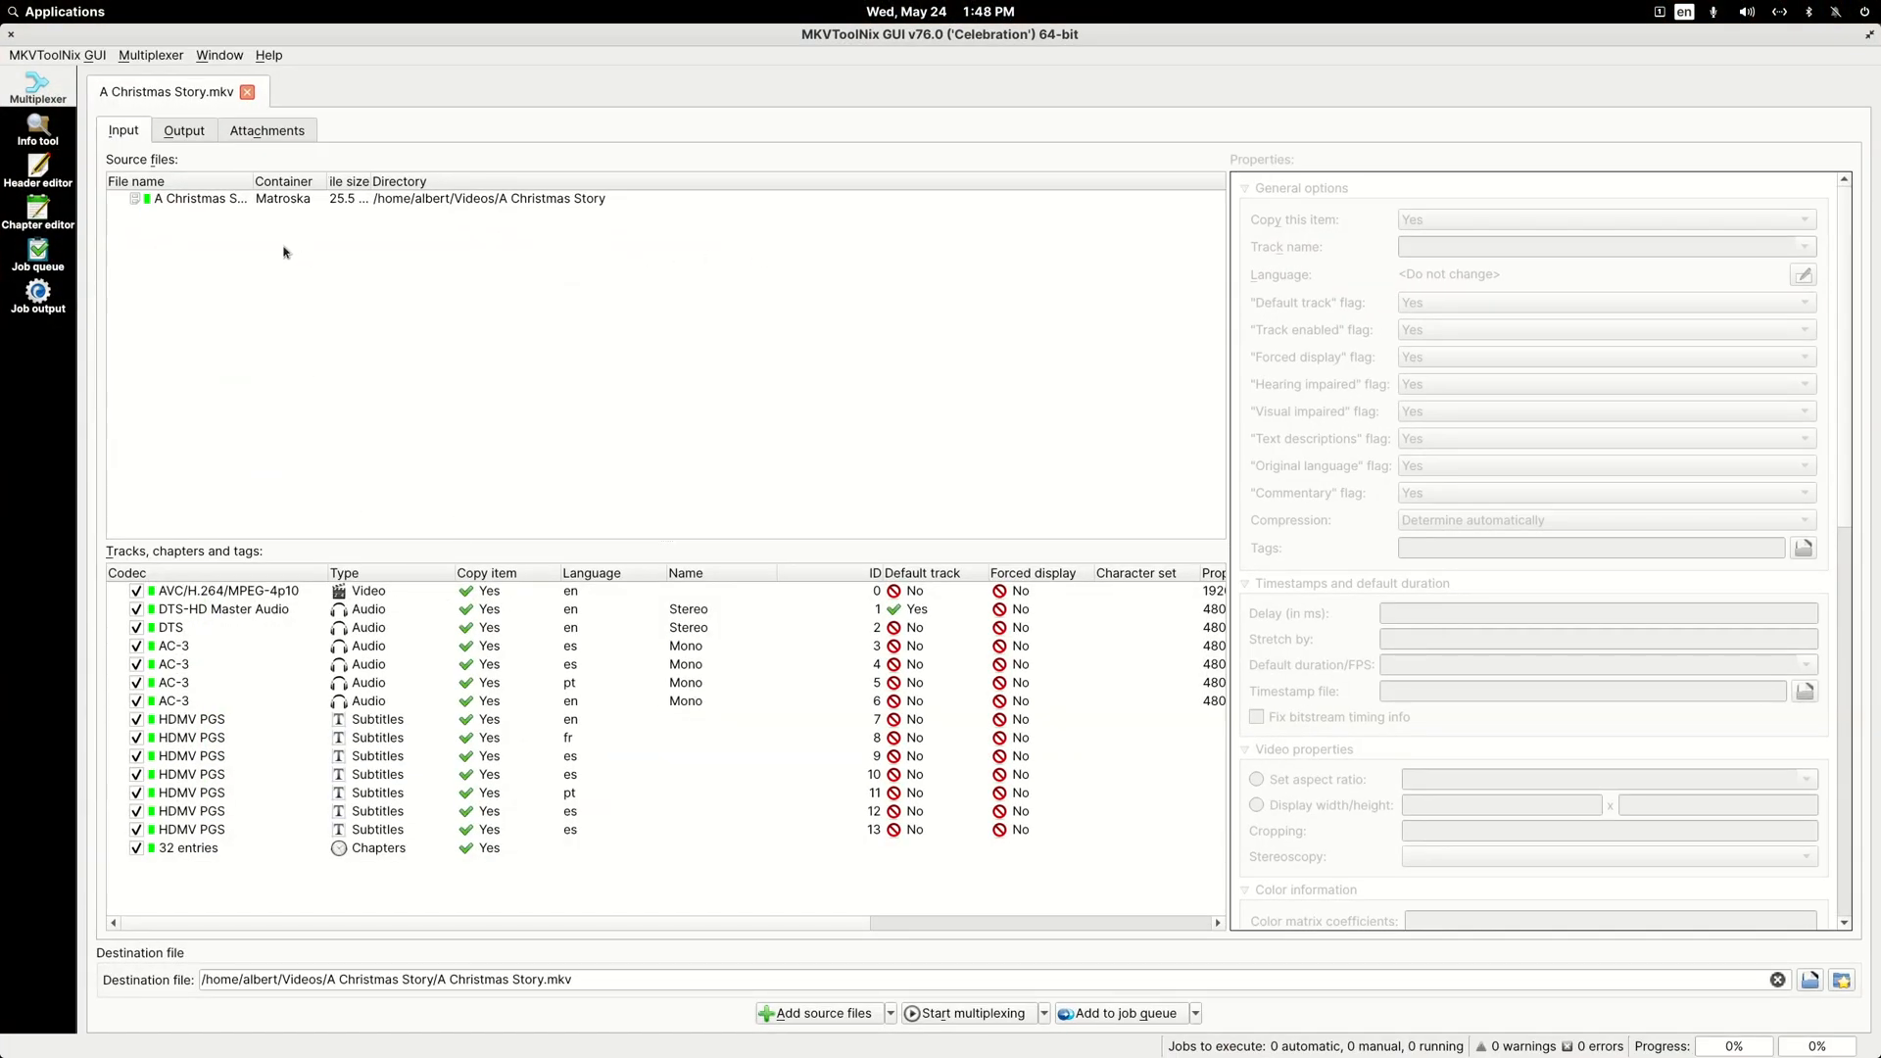
Step: Examine the properties of the video track, each audio track and the Spanish subtitle tracks with IDs 9 and 10
left_click(233, 593)
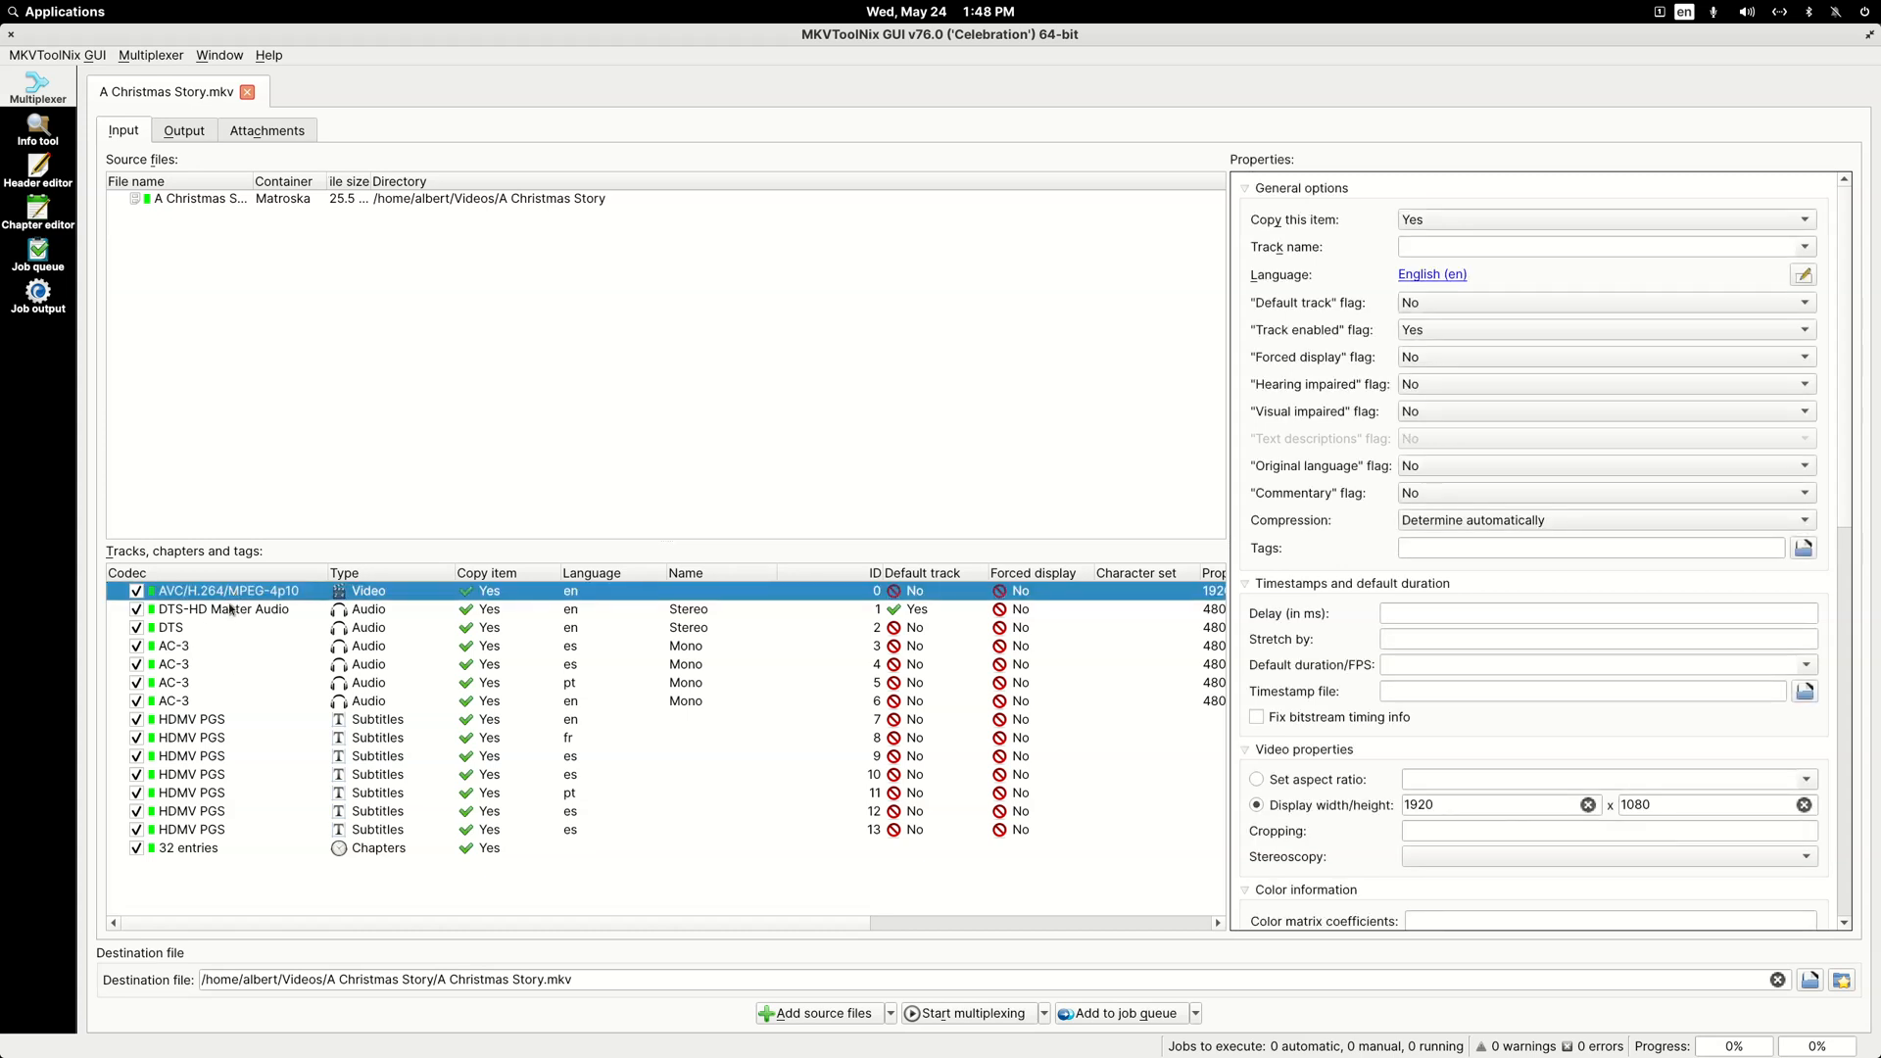
left_click(227, 611)
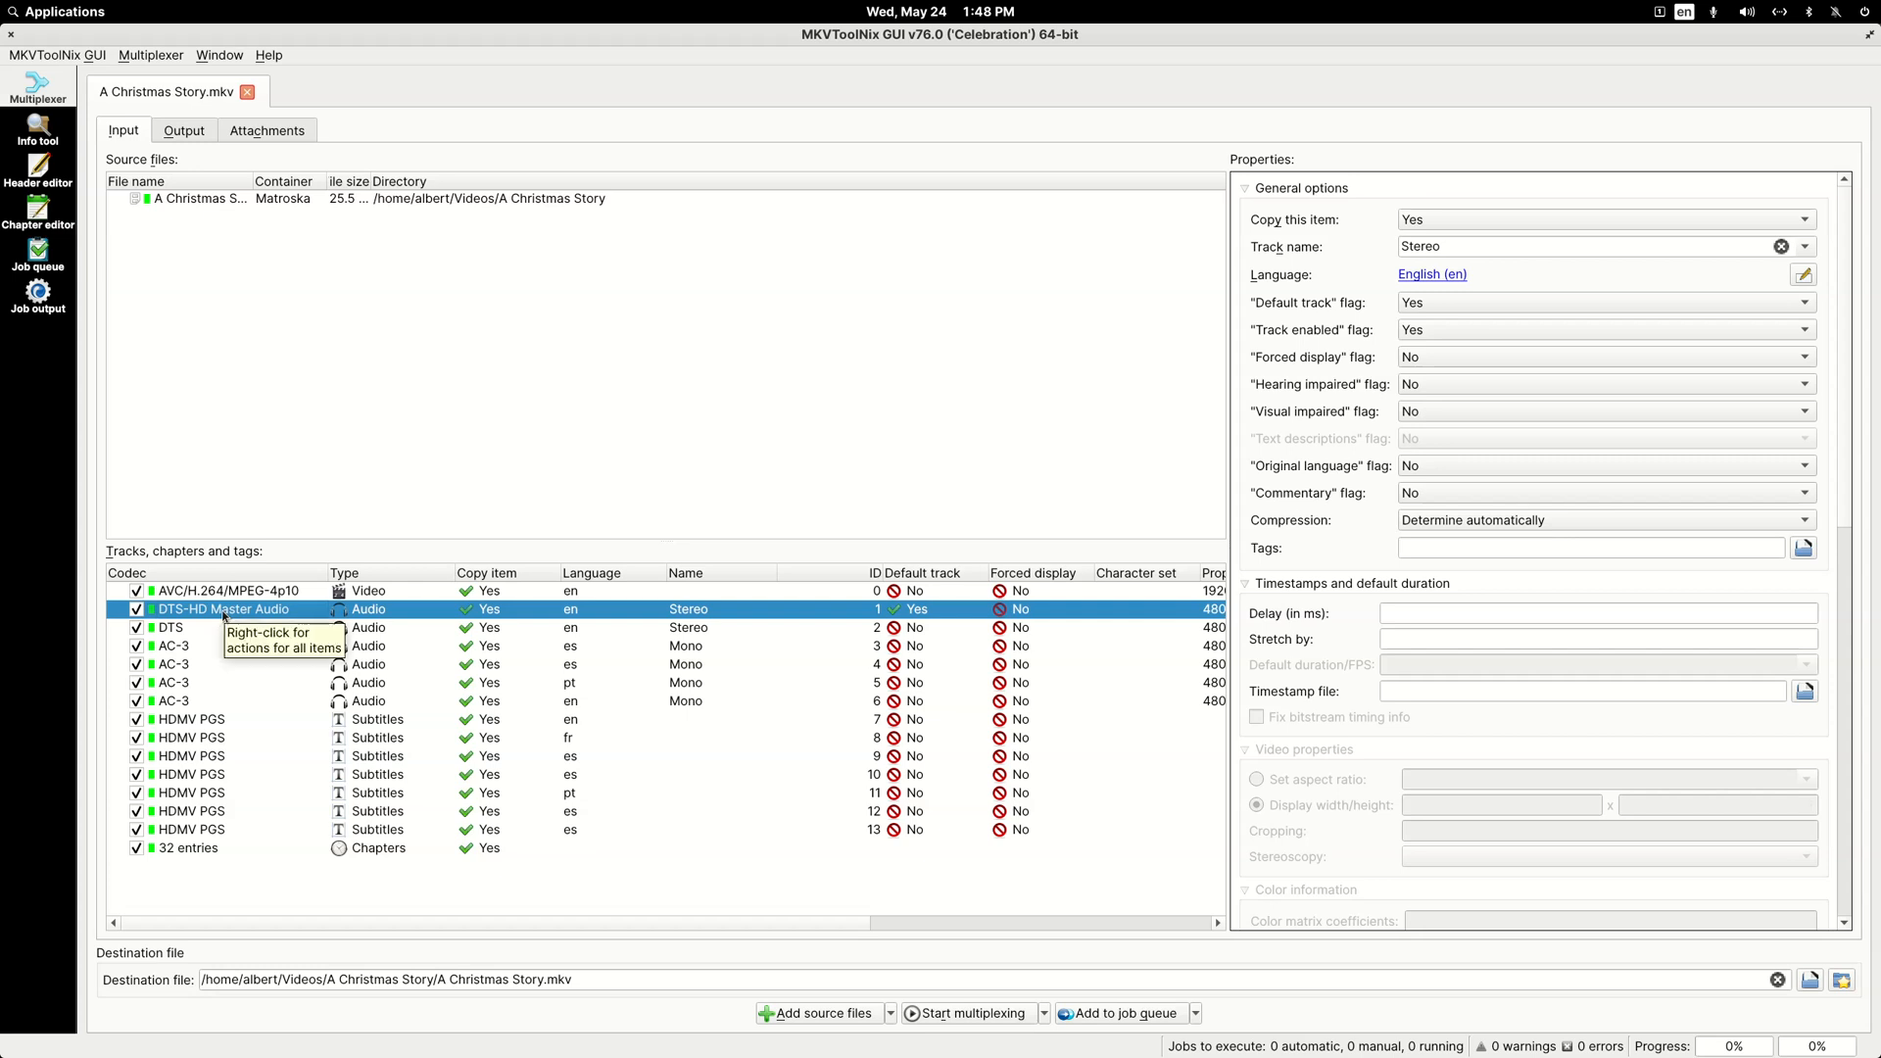
left_click(166, 631)
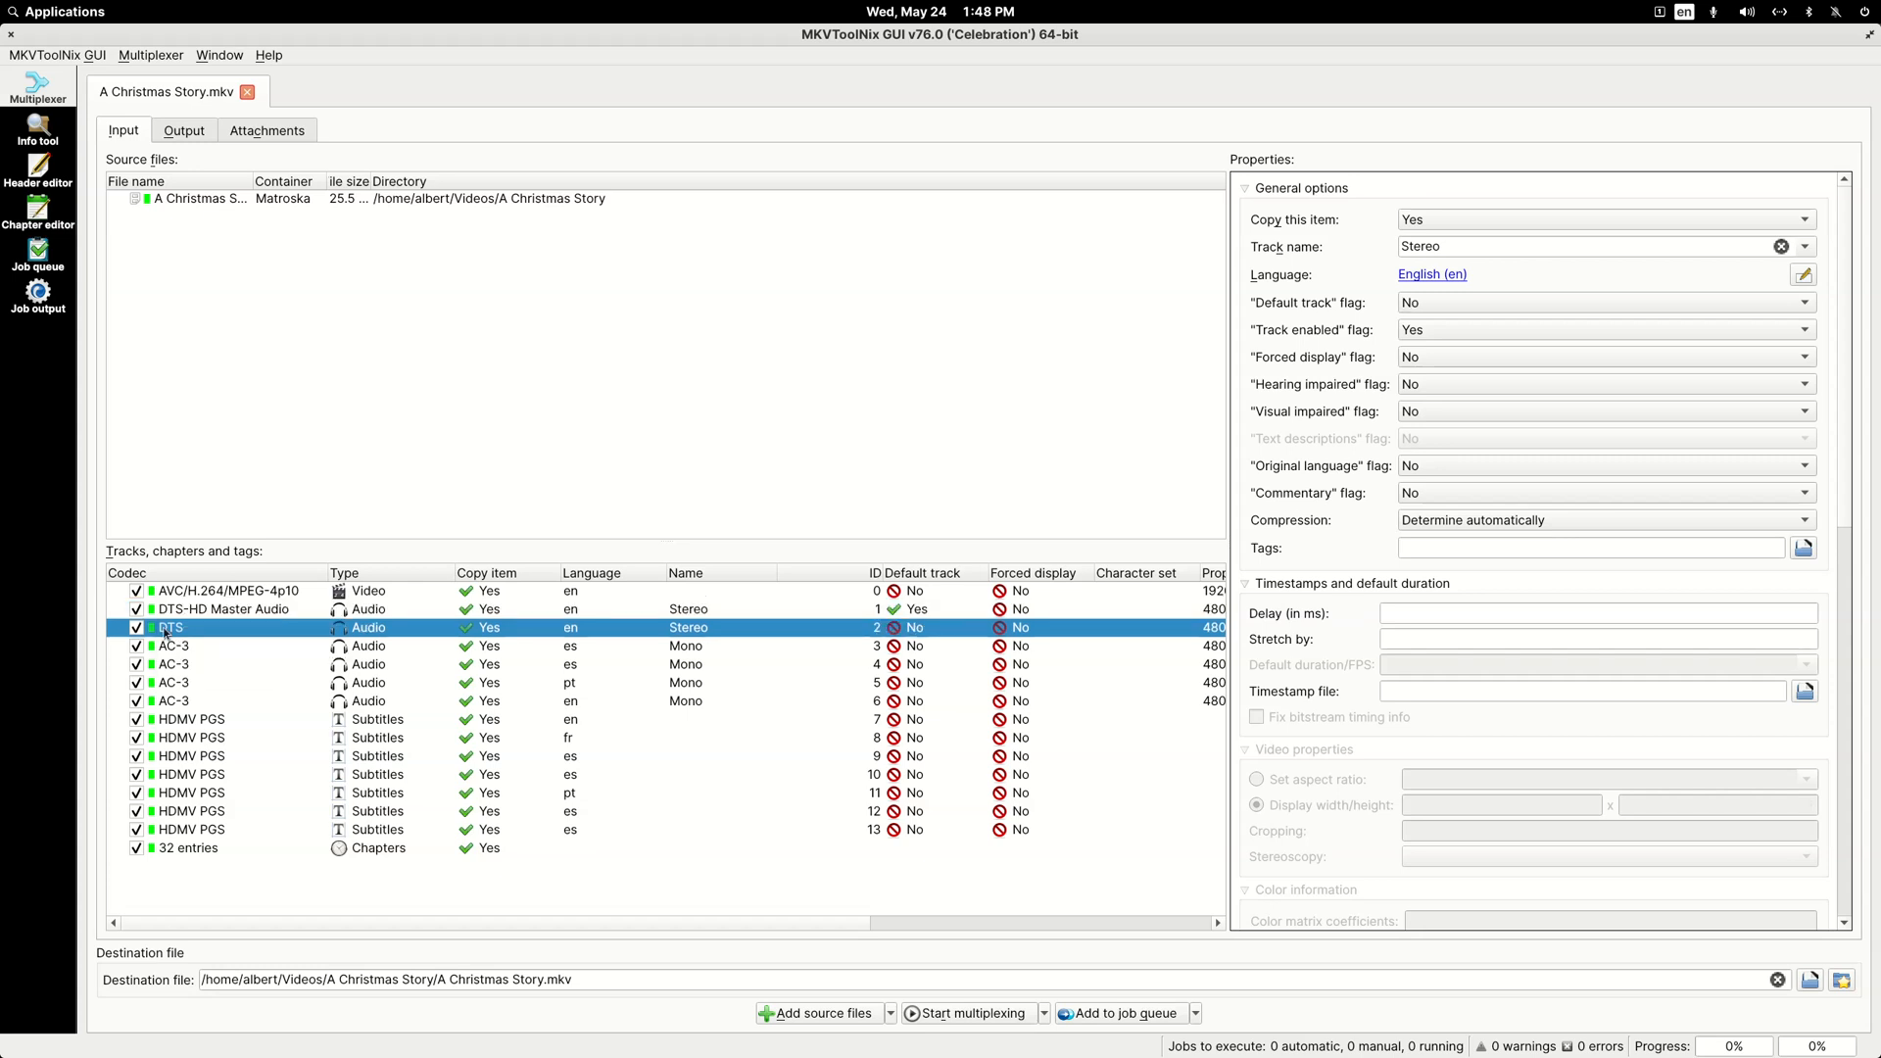
left_click(172, 653)
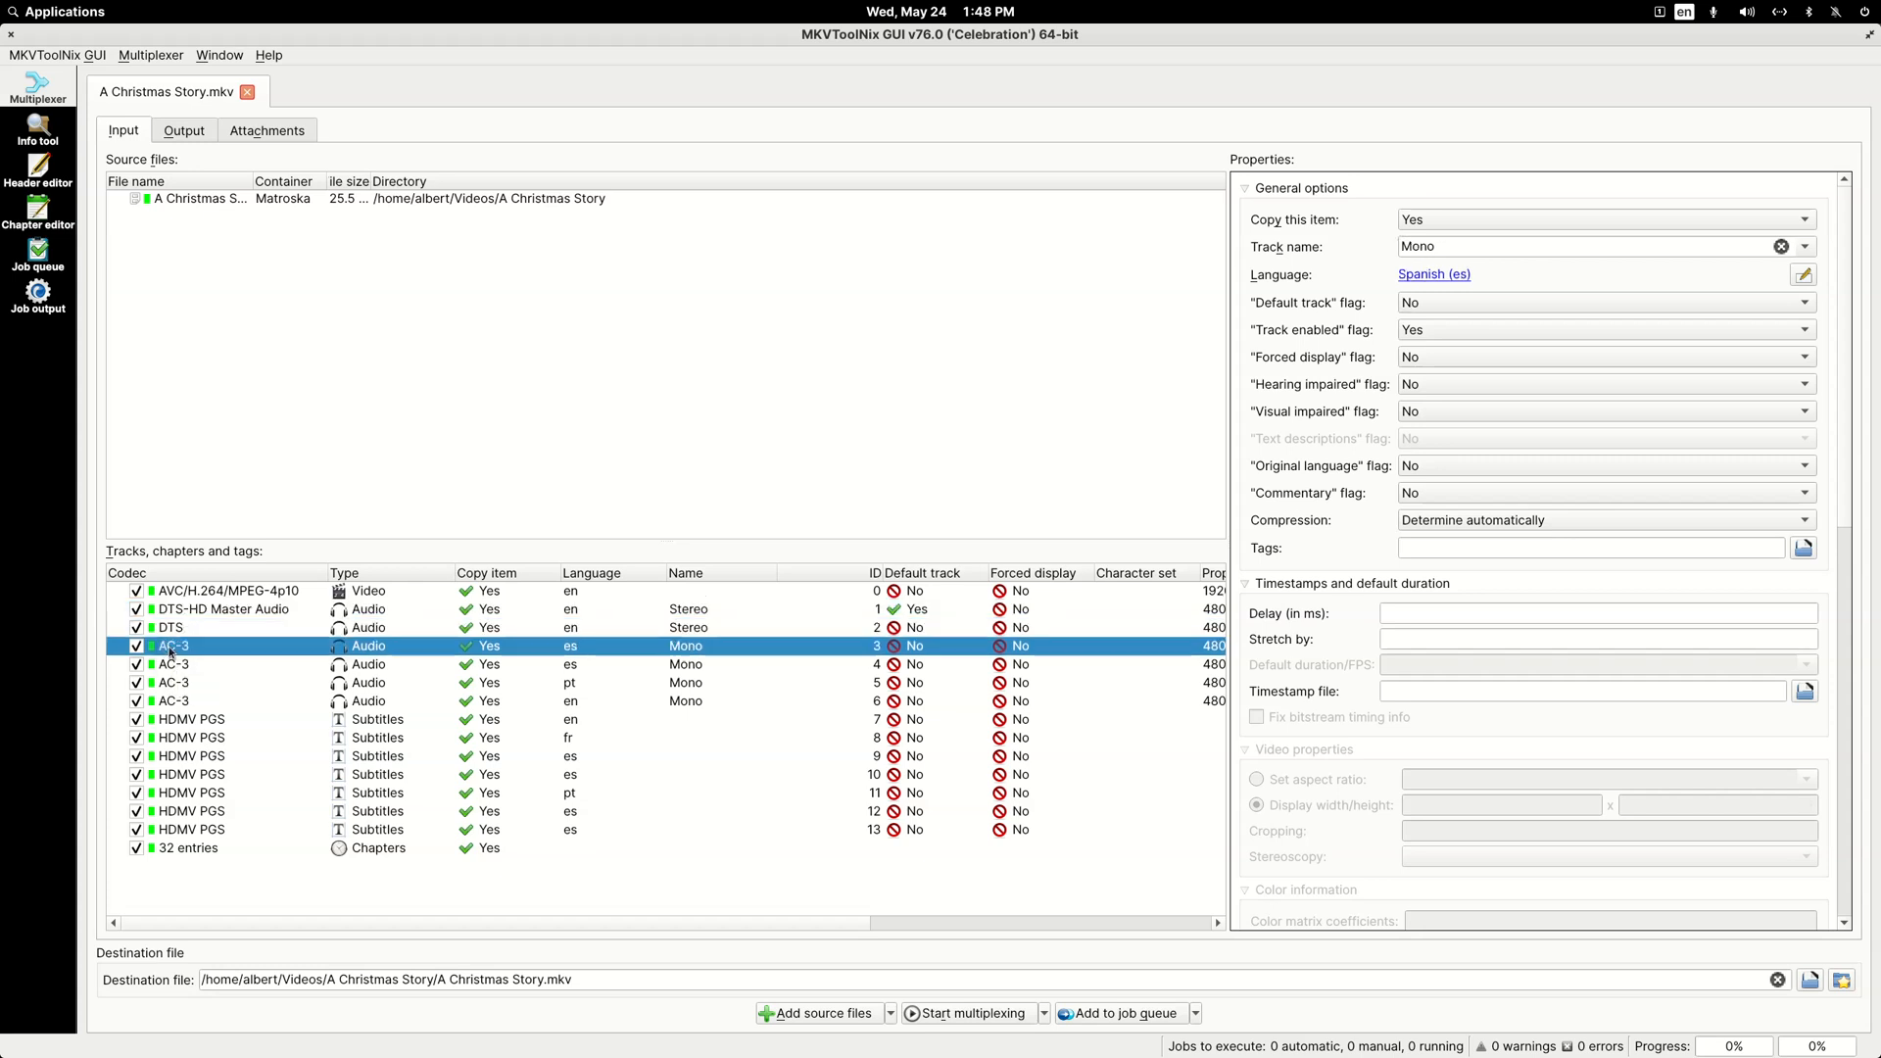
left_click(179, 668)
left_click(181, 685)
left_click(182, 702)
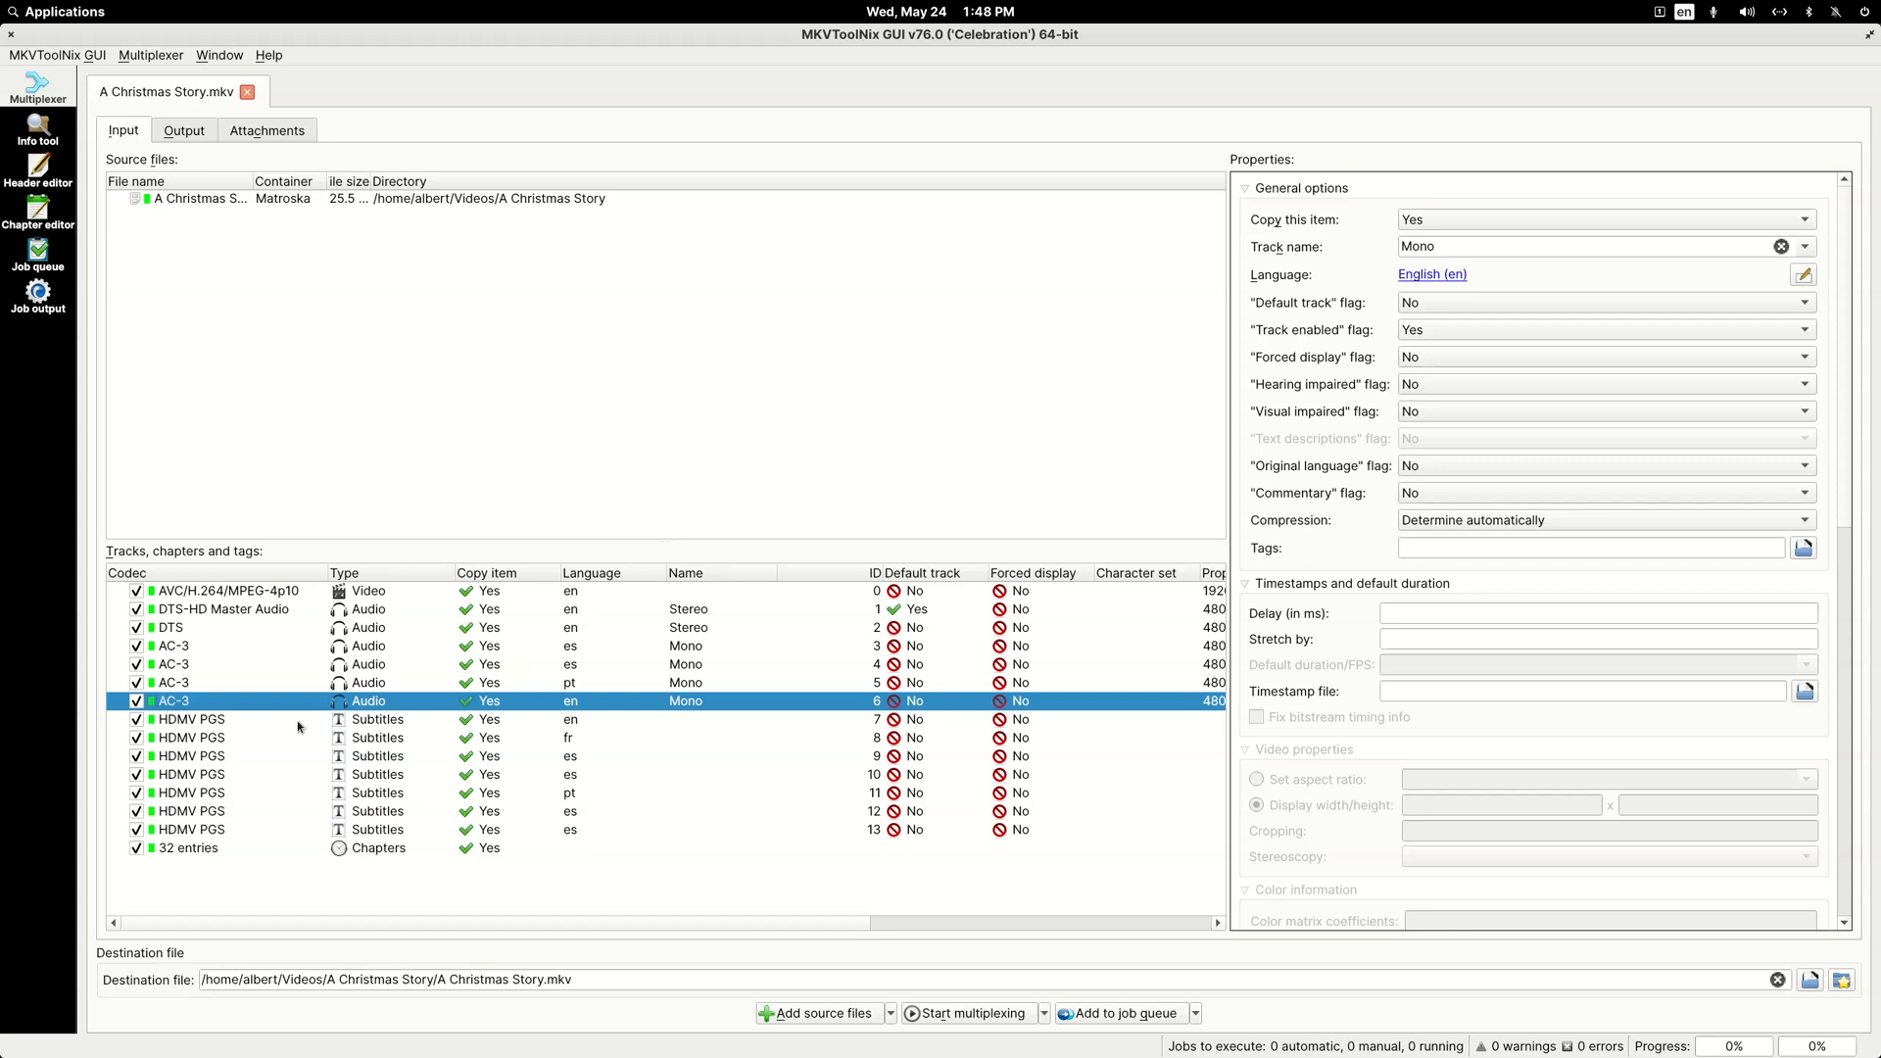
left_click(219, 756)
left_click(219, 775)
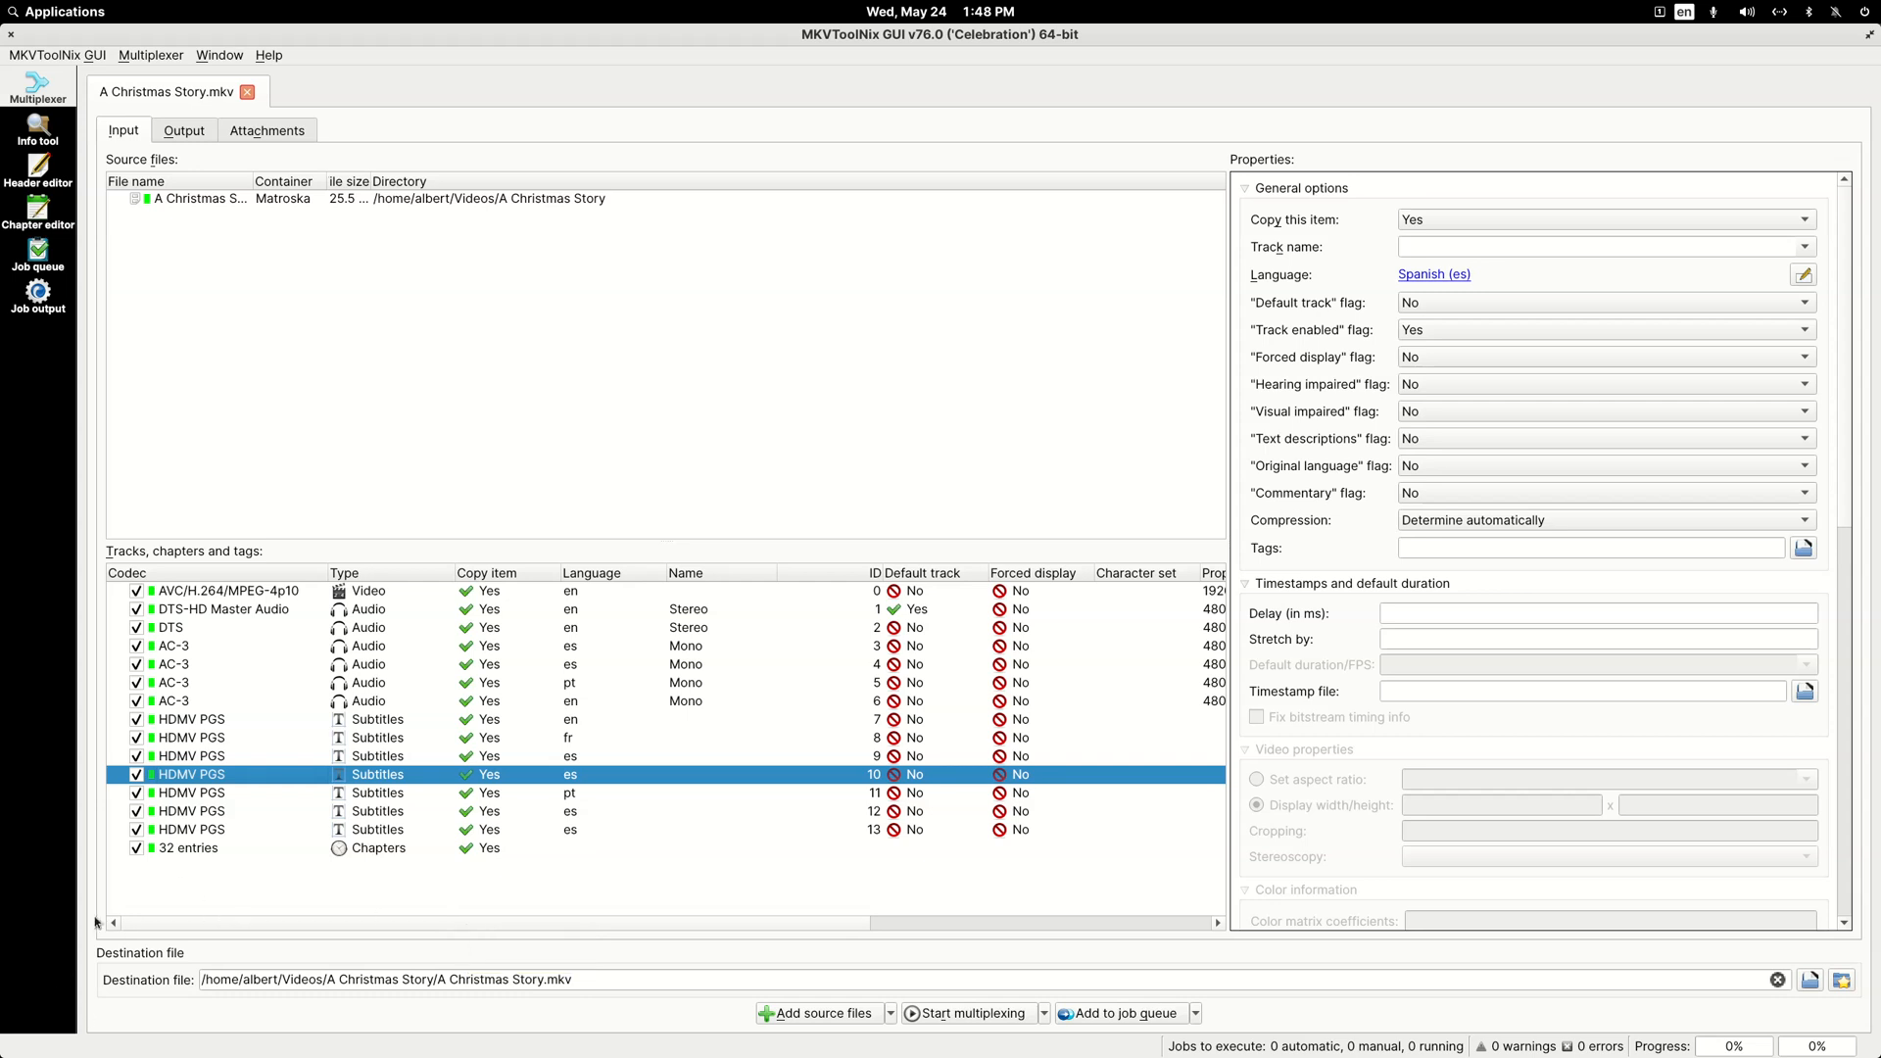
Step: Exclude all seven HDMV PGS subtitle tracks from the output file
left_click(137, 830)
left_click(137, 811)
left_click(138, 792)
left_click(137, 774)
left_click(138, 756)
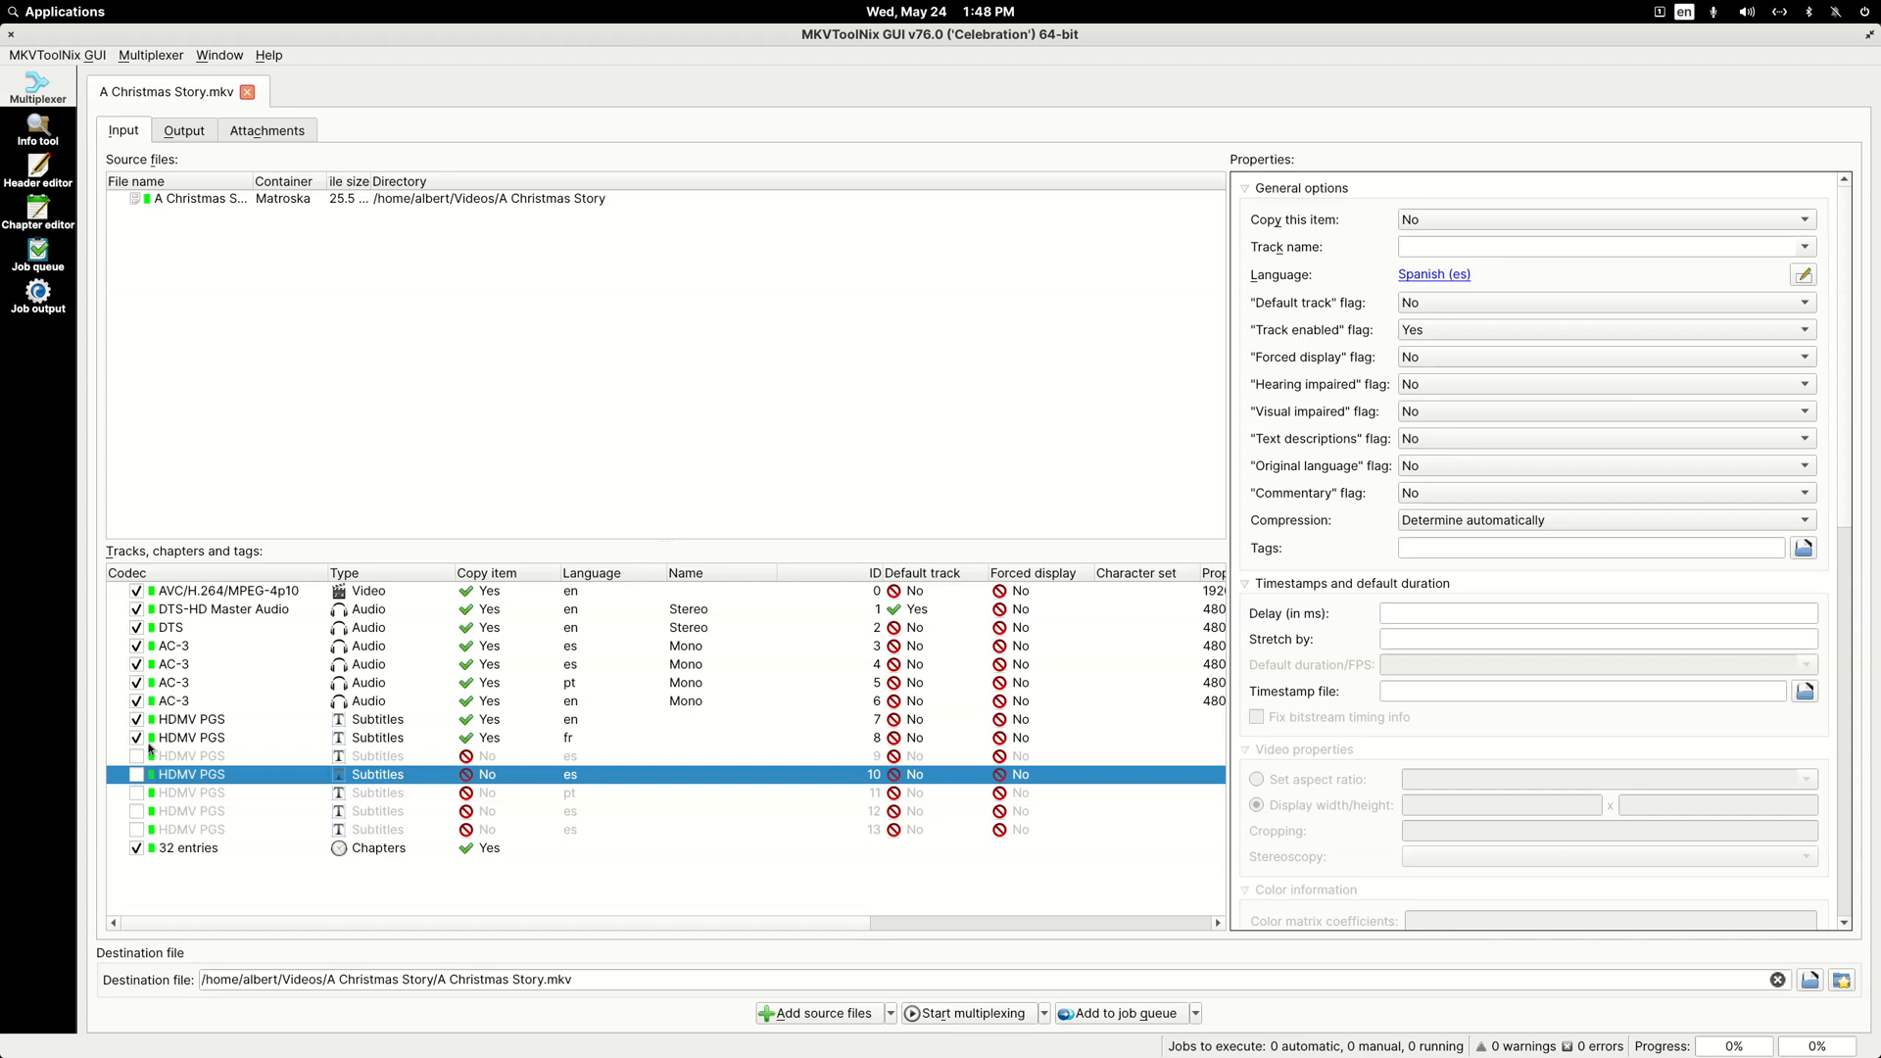
left_click(138, 738)
left_click(137, 719)
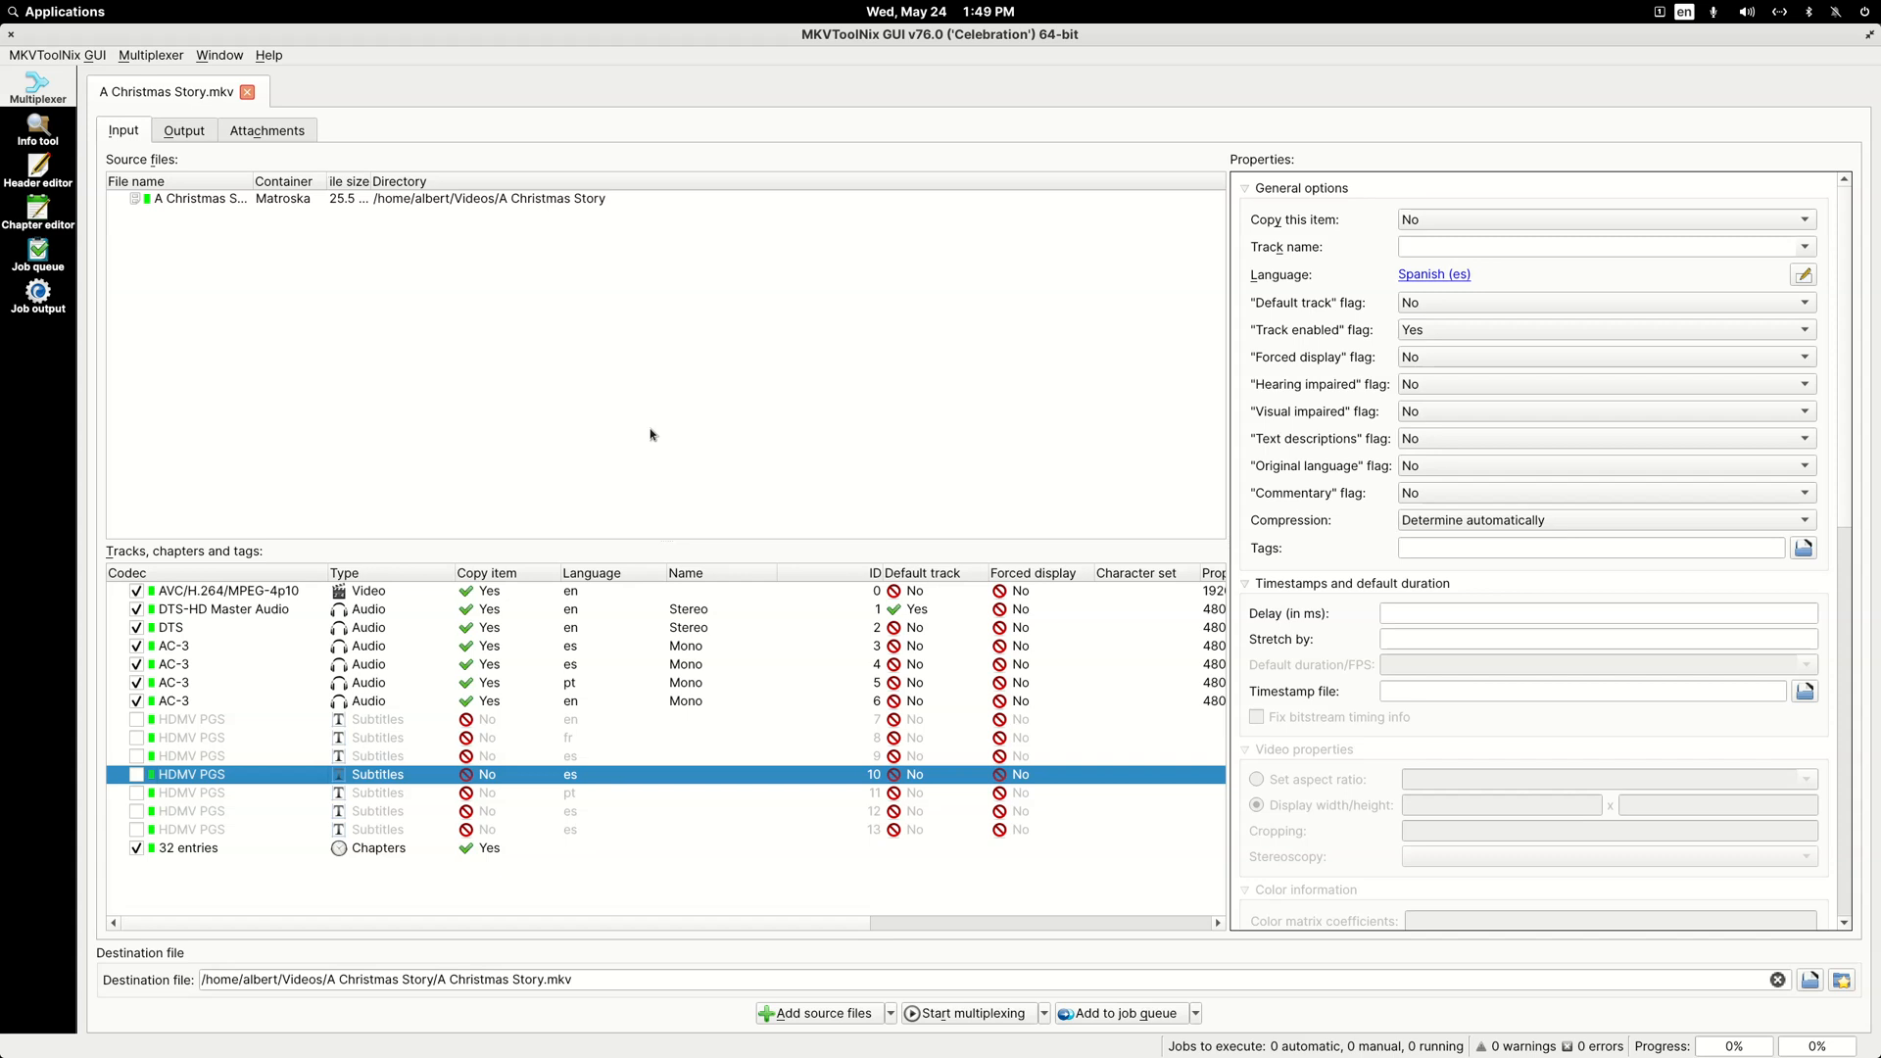
Step: Exclude the four AC-3 audio tracks and the plain DTS track, keeping only the DTS-HD Master Audio track
left_click(134, 707)
left_click(136, 700)
left_click(136, 683)
left_click(136, 664)
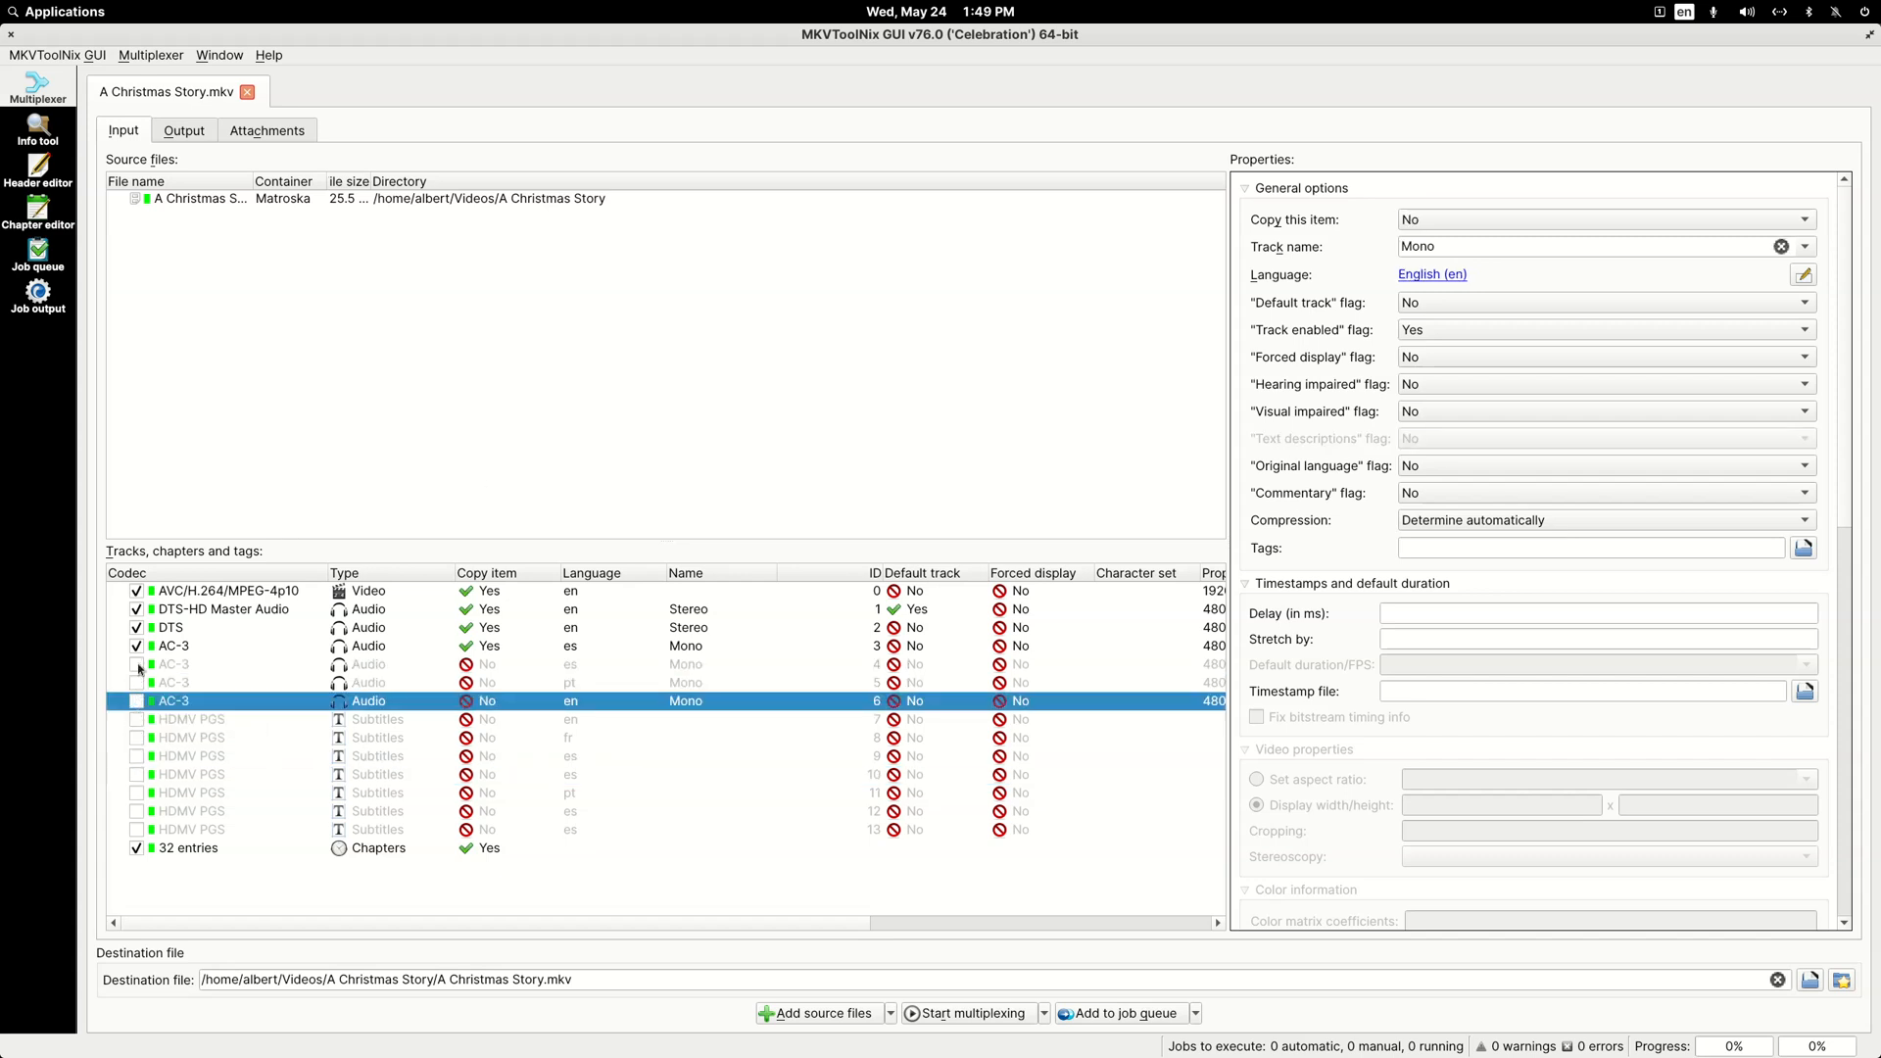
left_click(137, 646)
left_click(136, 627)
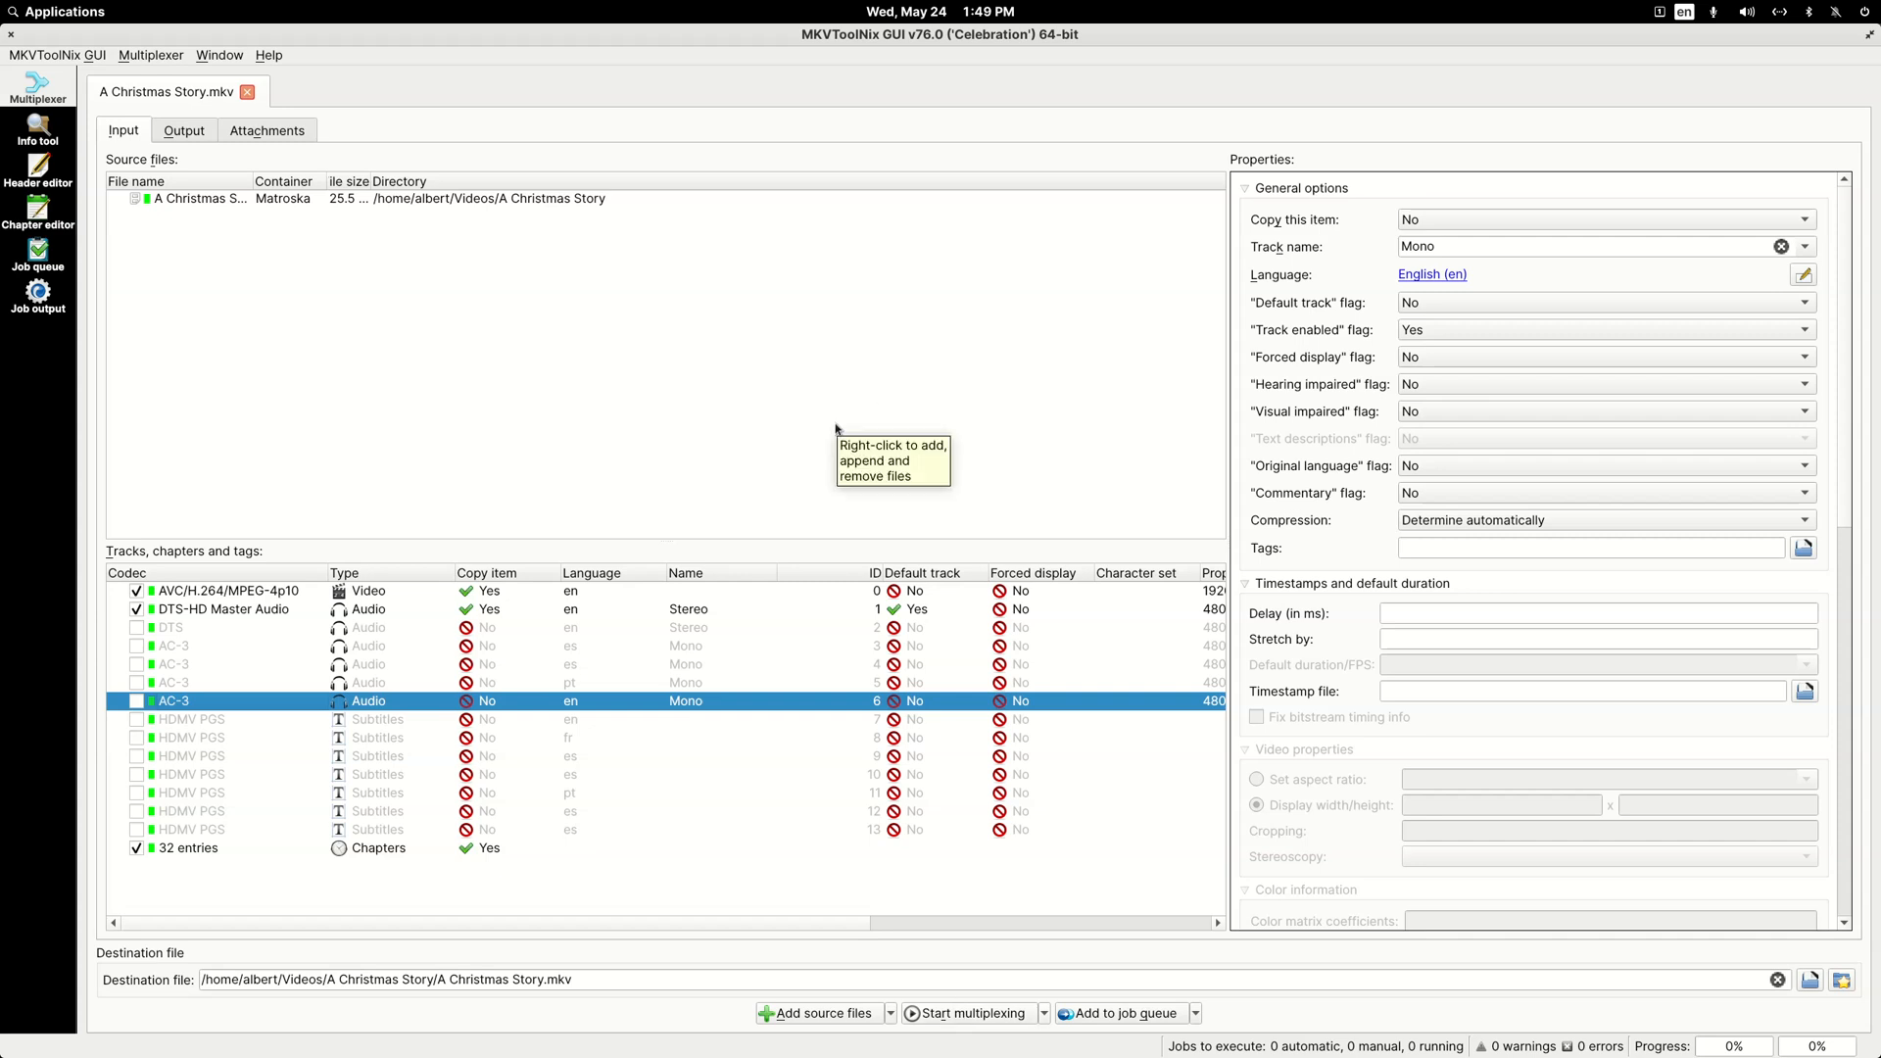
Step: Multiplex the kept tracks into A Christmas Story.mkv, restore the window size and switch to the file manager
left_click(958, 1016)
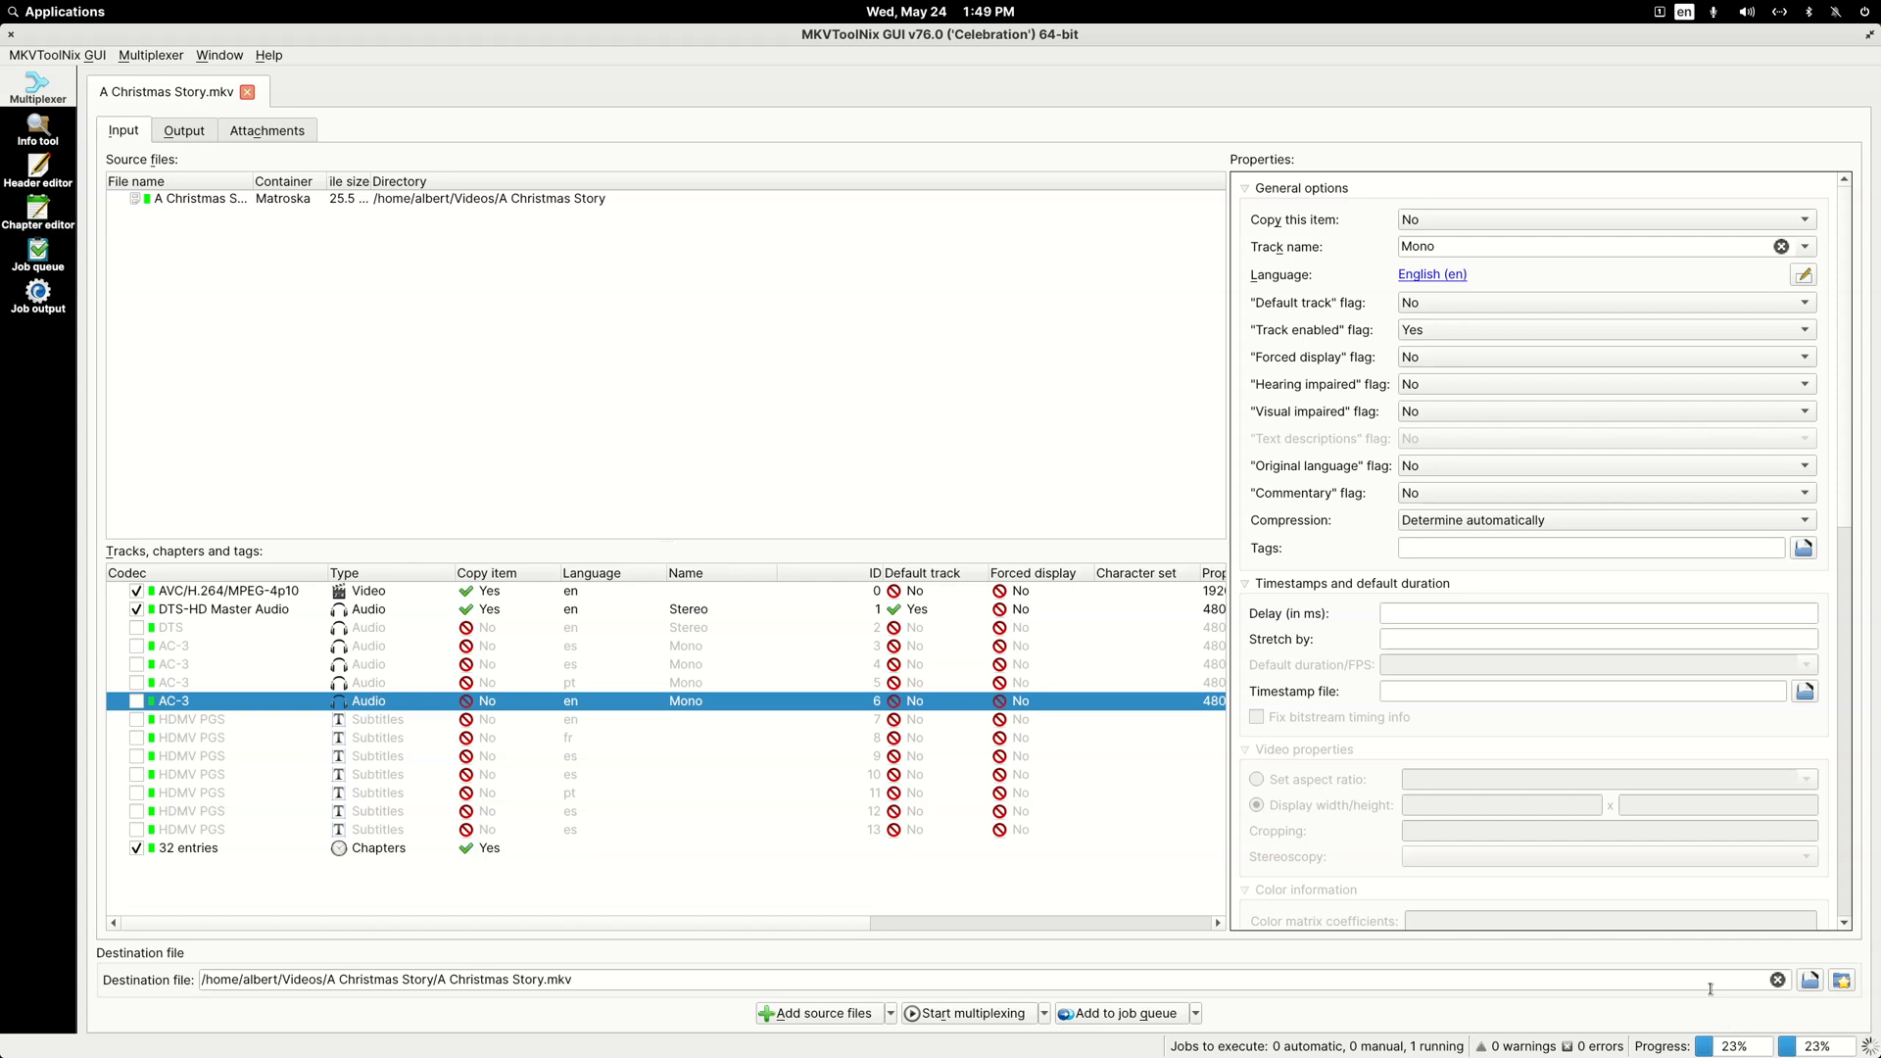
double_click(1302, 38)
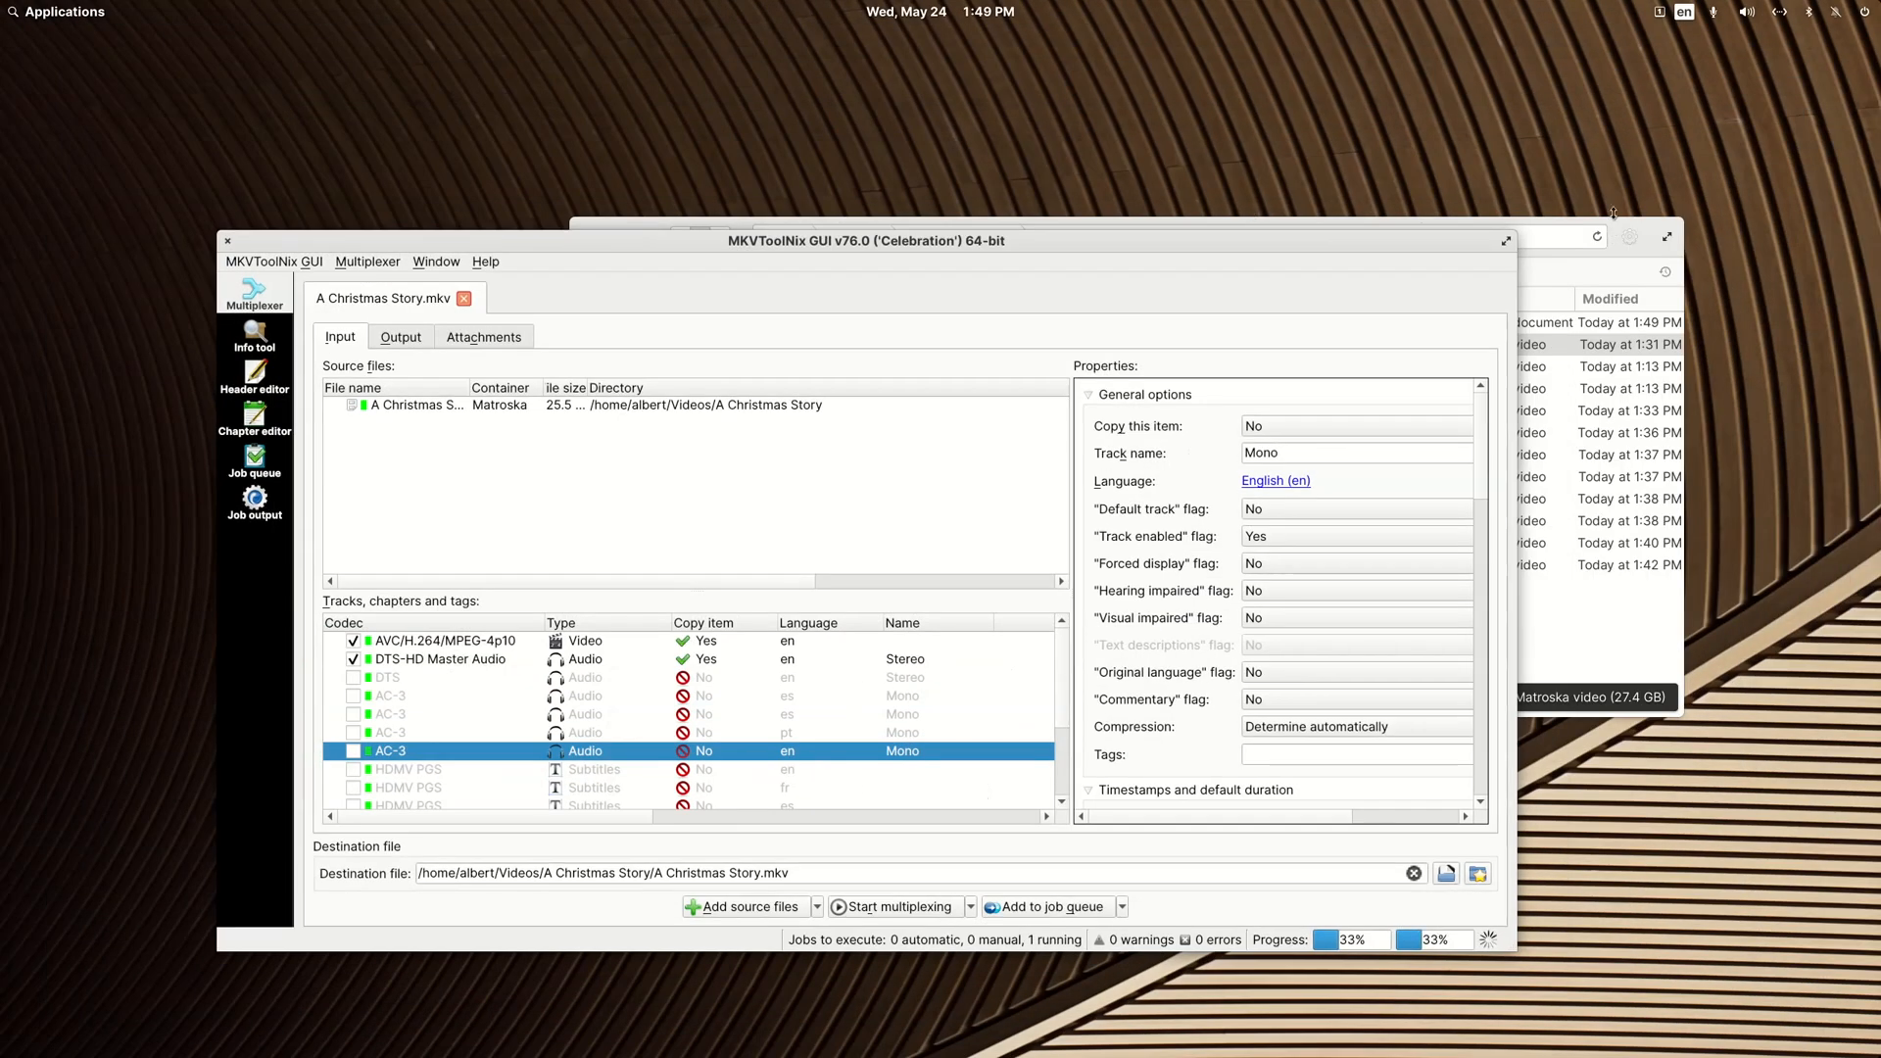
left_click(1613, 214)
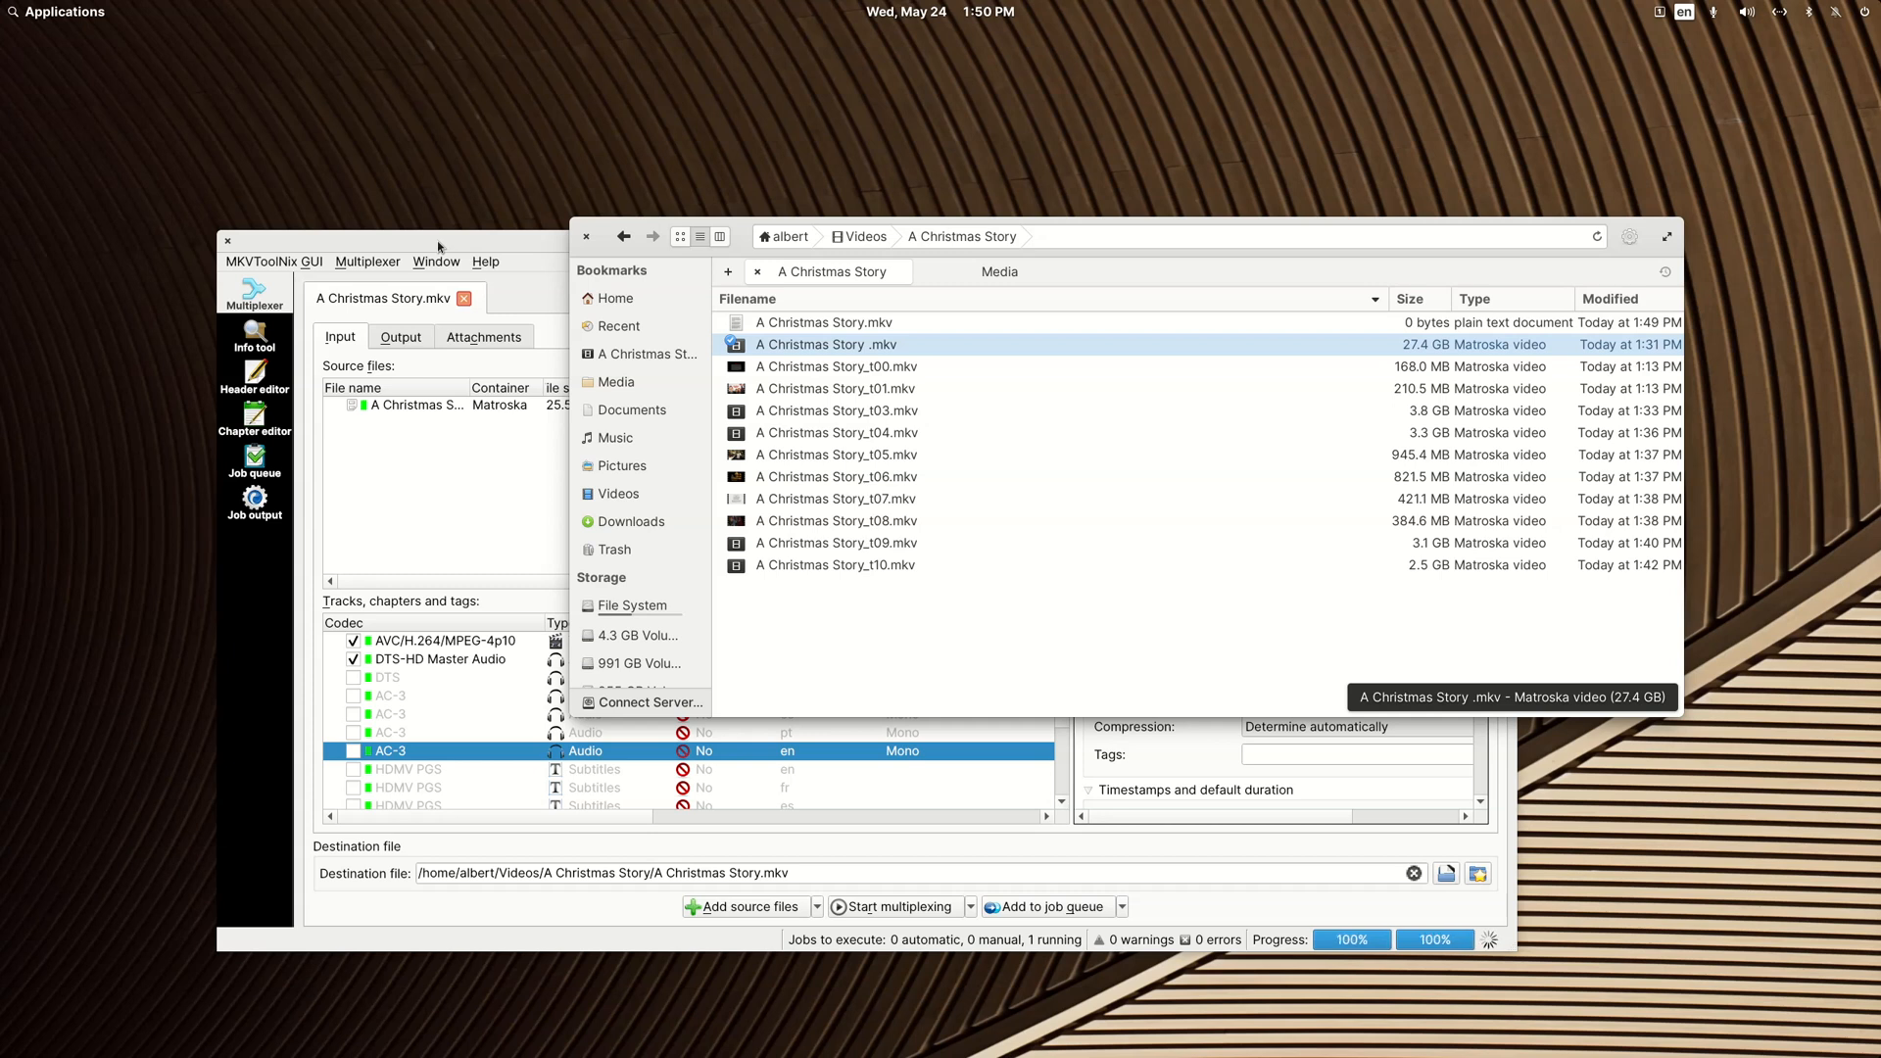
left_click(512, 245)
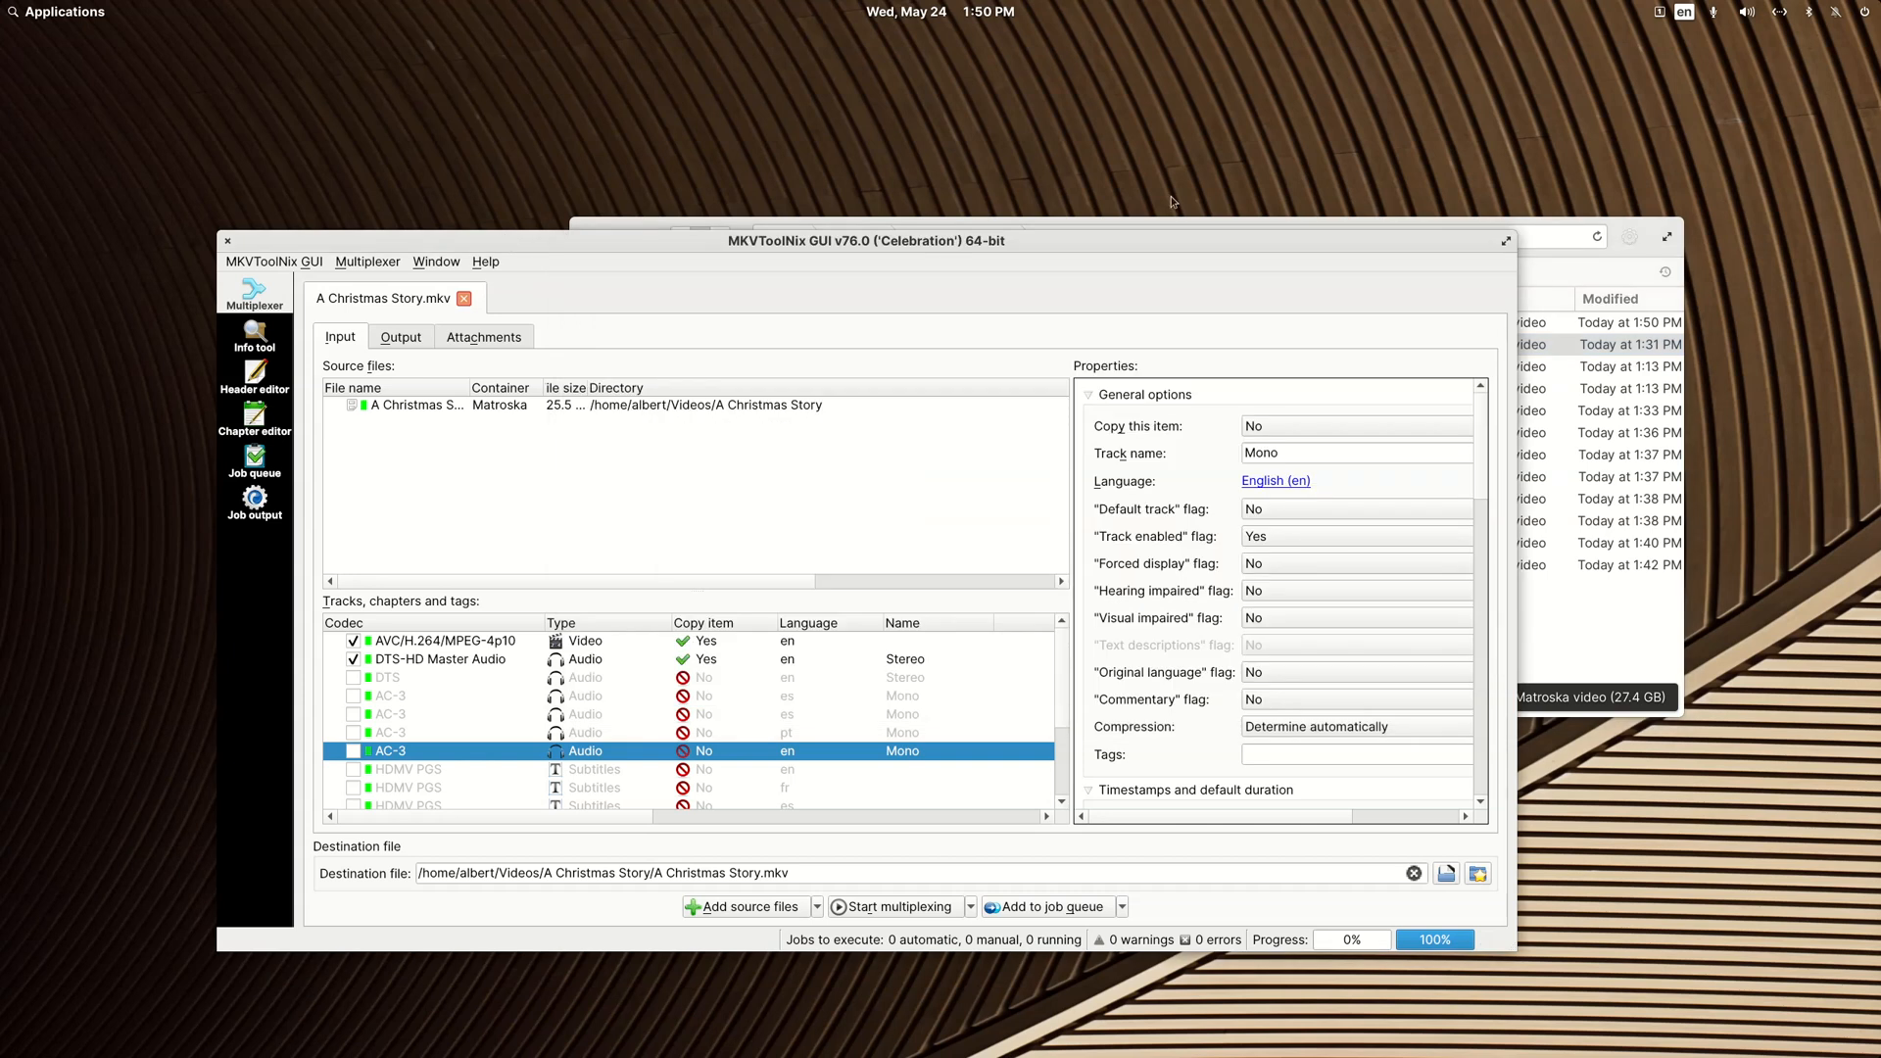
left_click(1542, 228)
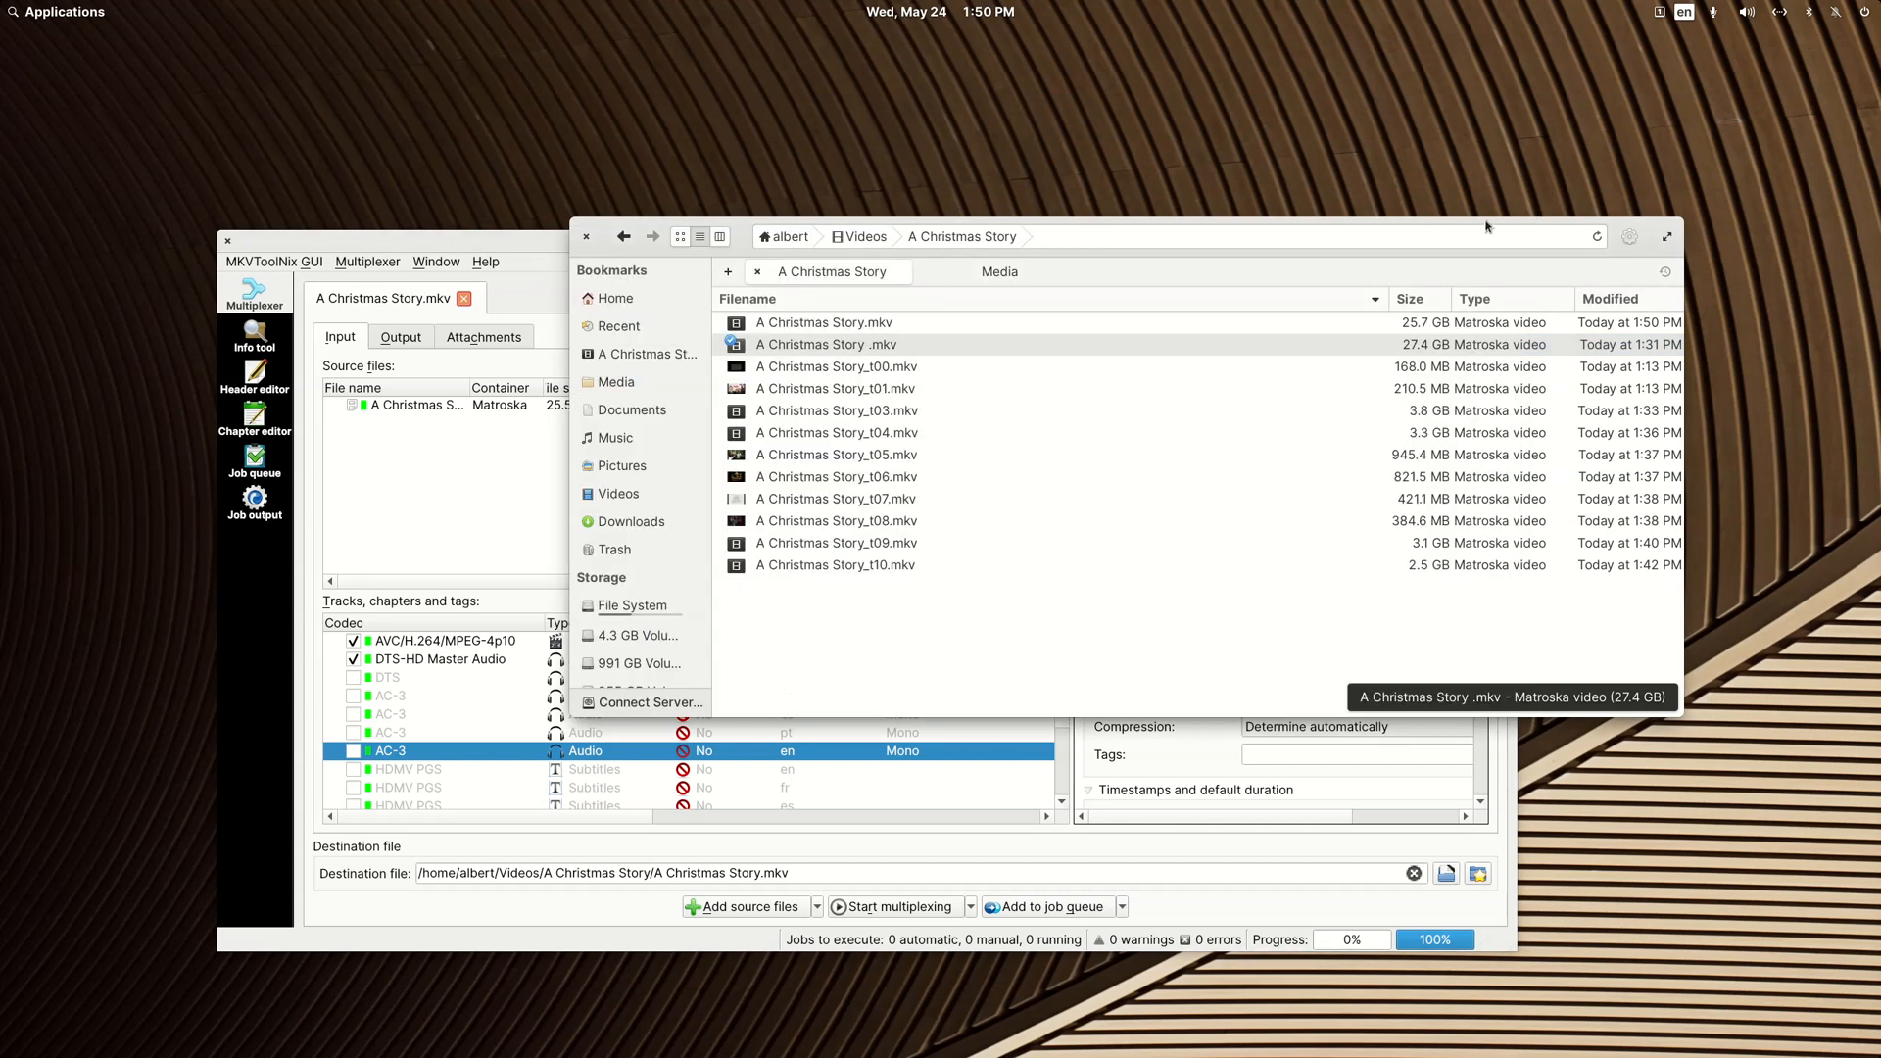
Step: Rename the original "A Christmas Story .mkv" file to "A Christmas Story [1].mkv"
right_click(858, 347)
left_click(955, 627)
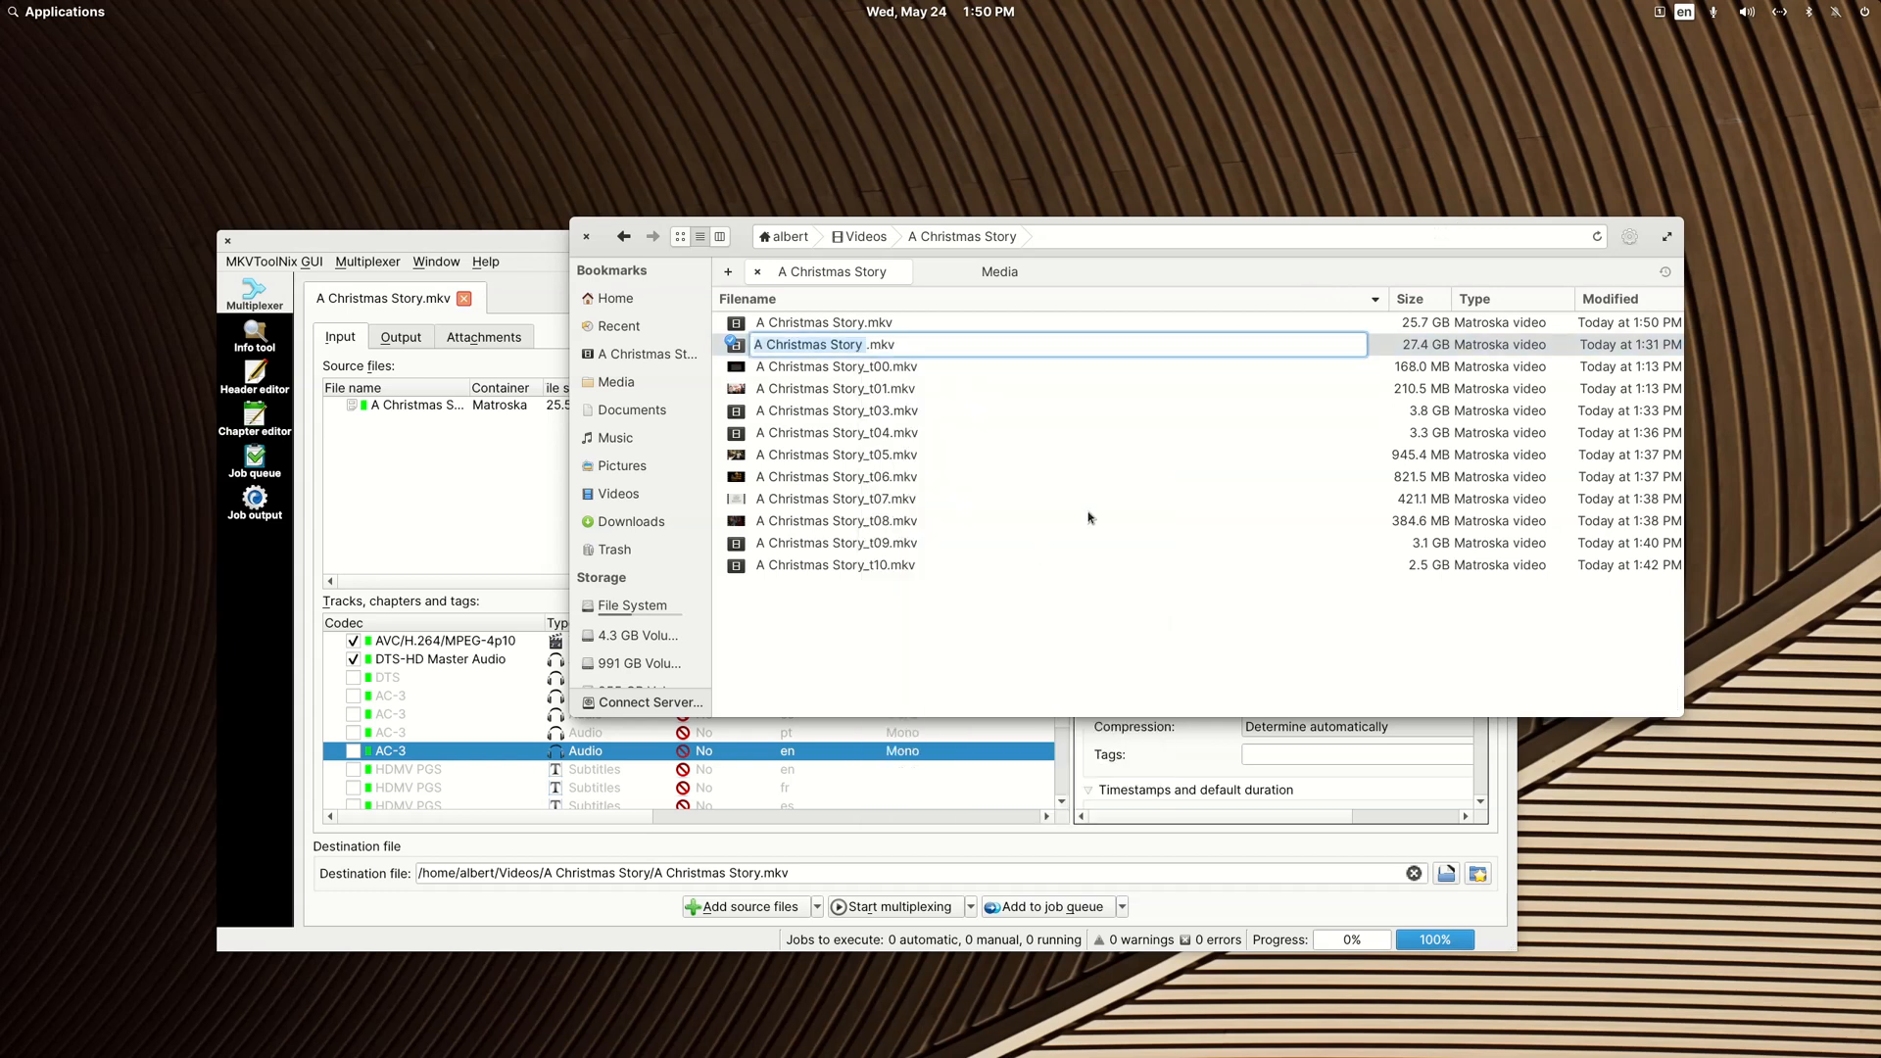
key("Right")
type("[1]")
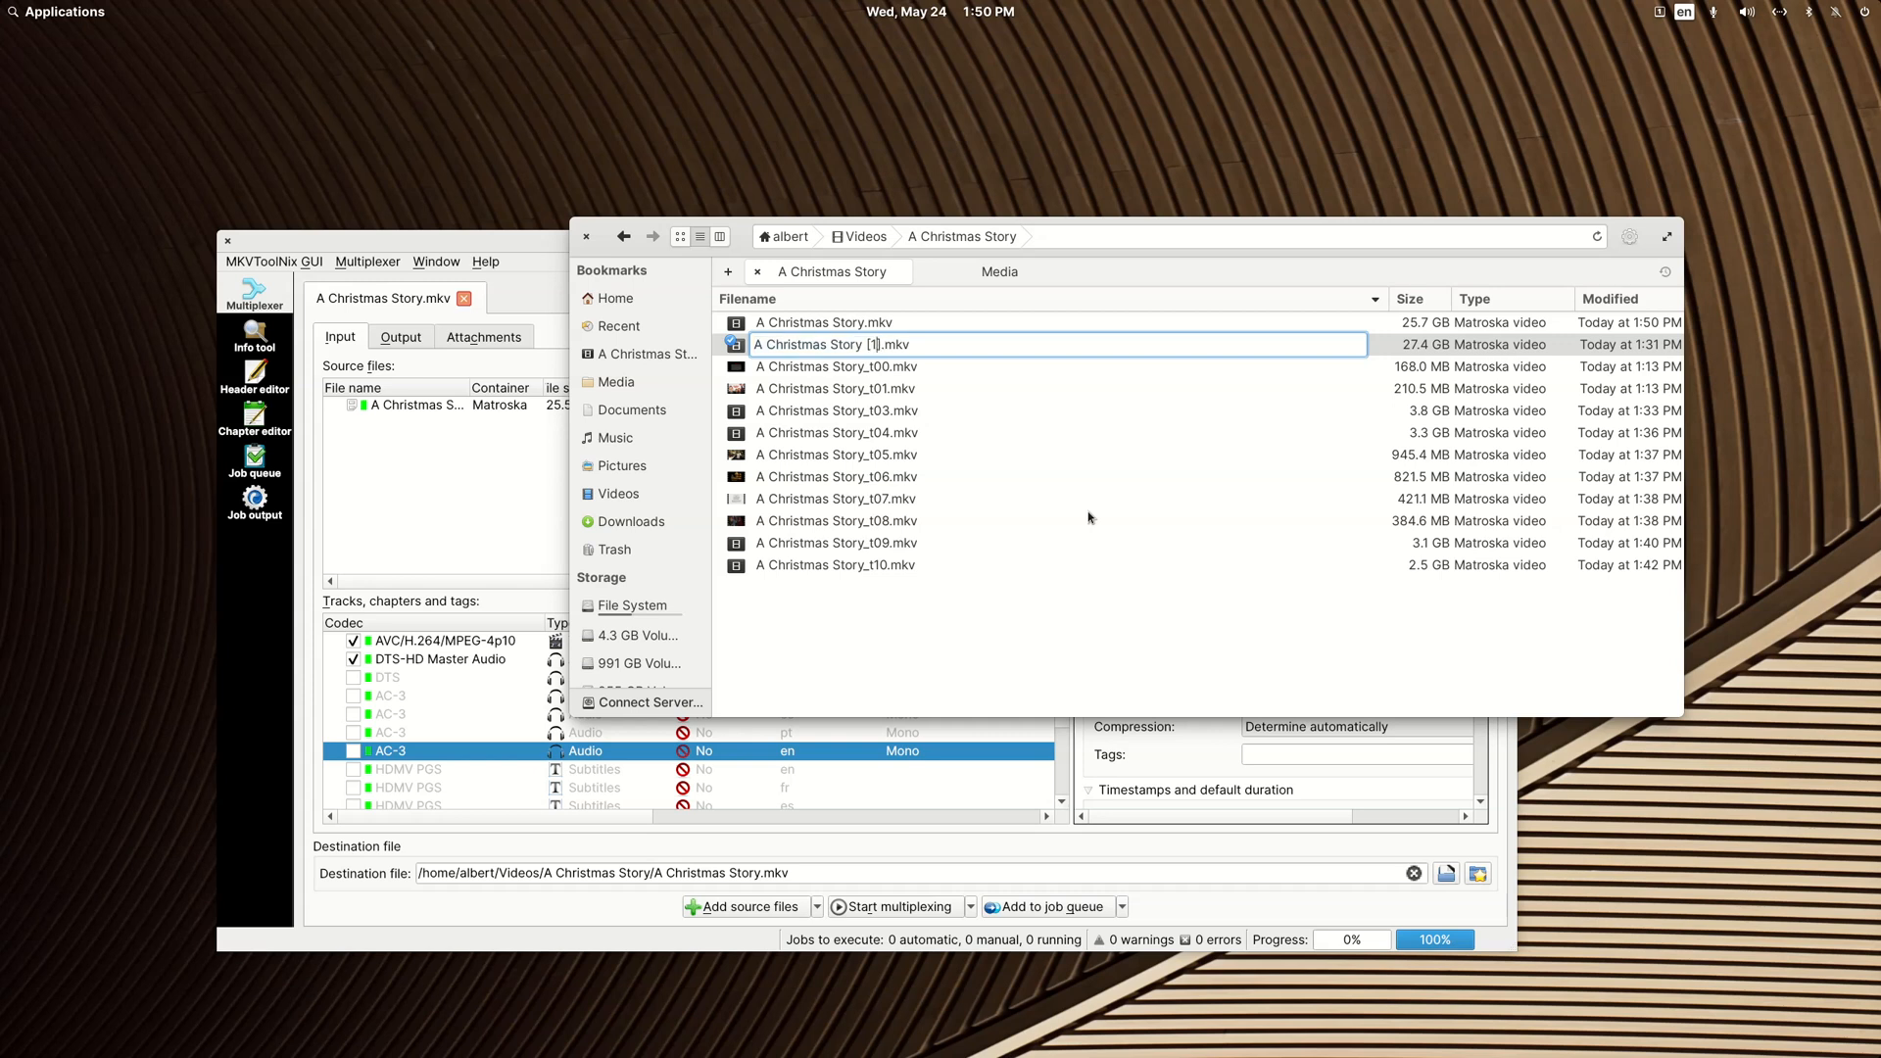
key("Return")
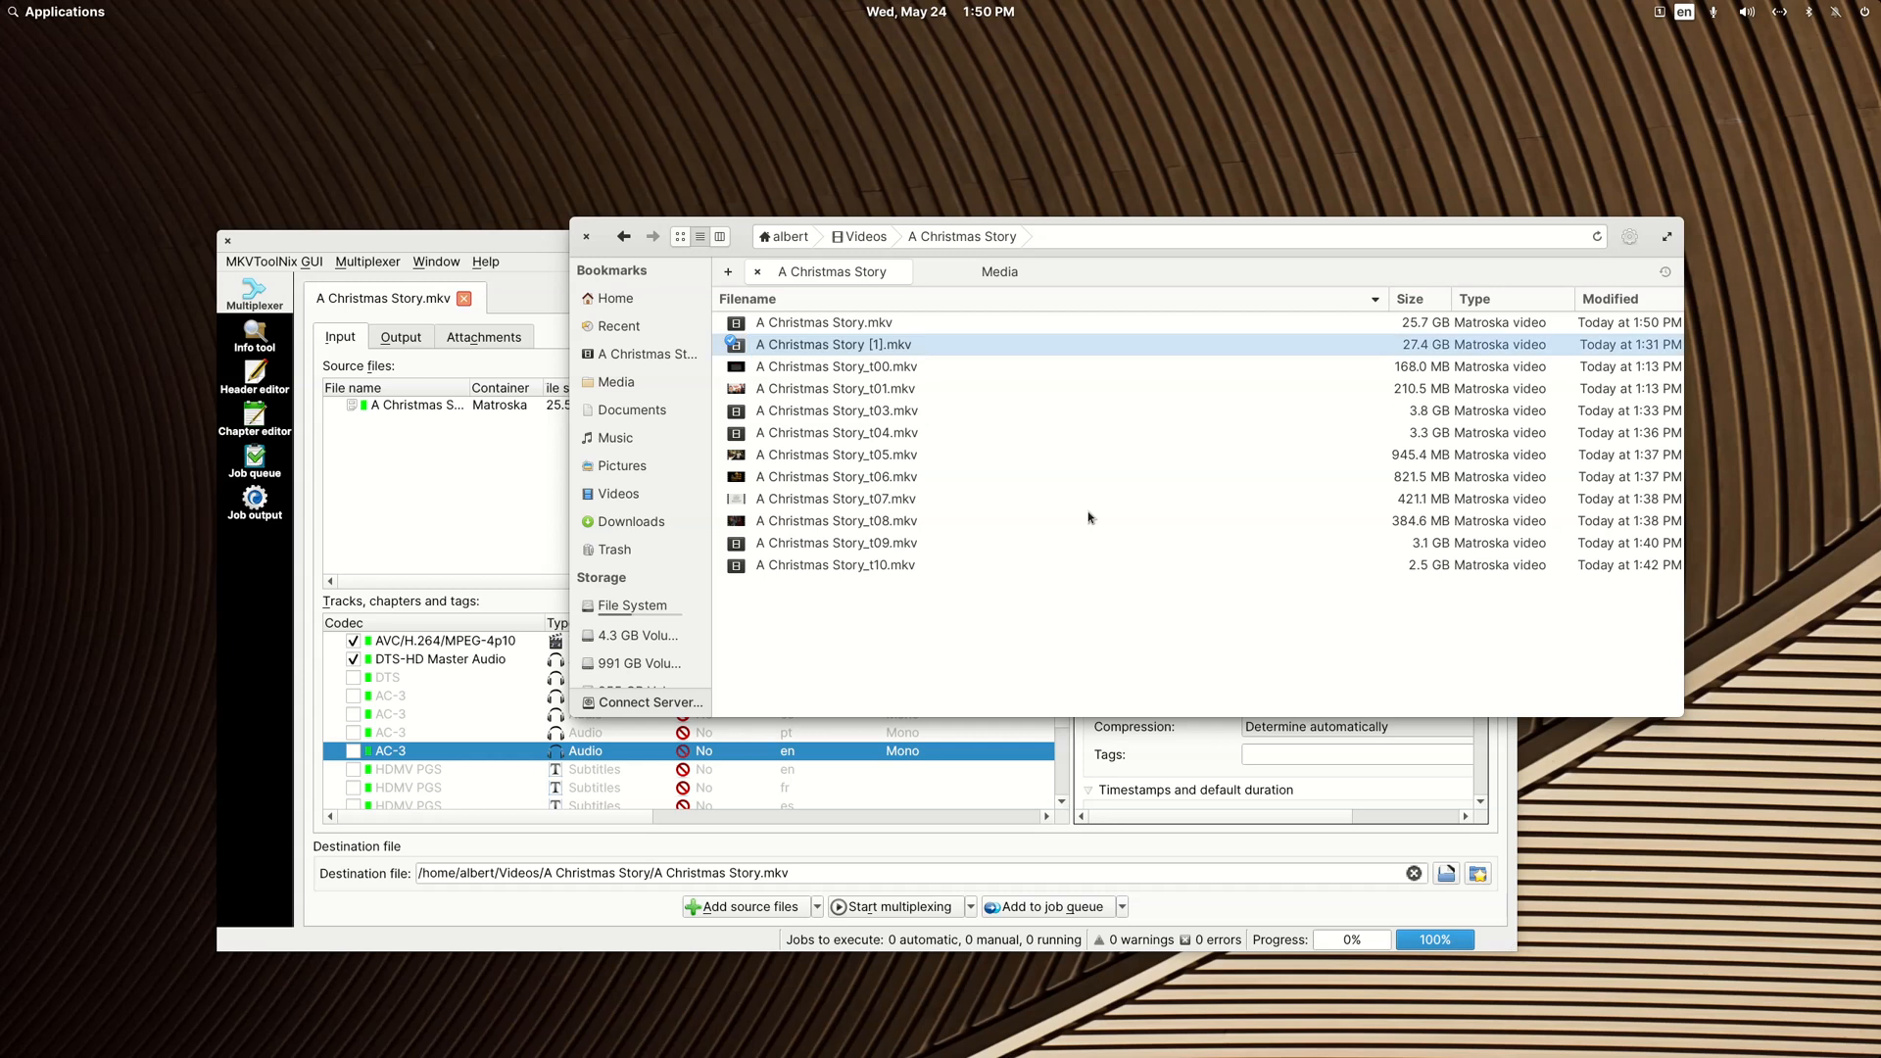
Step: Play A Christmas Story [1].mkv in VLC, check its subtitle options and close the player
double_click(855, 350)
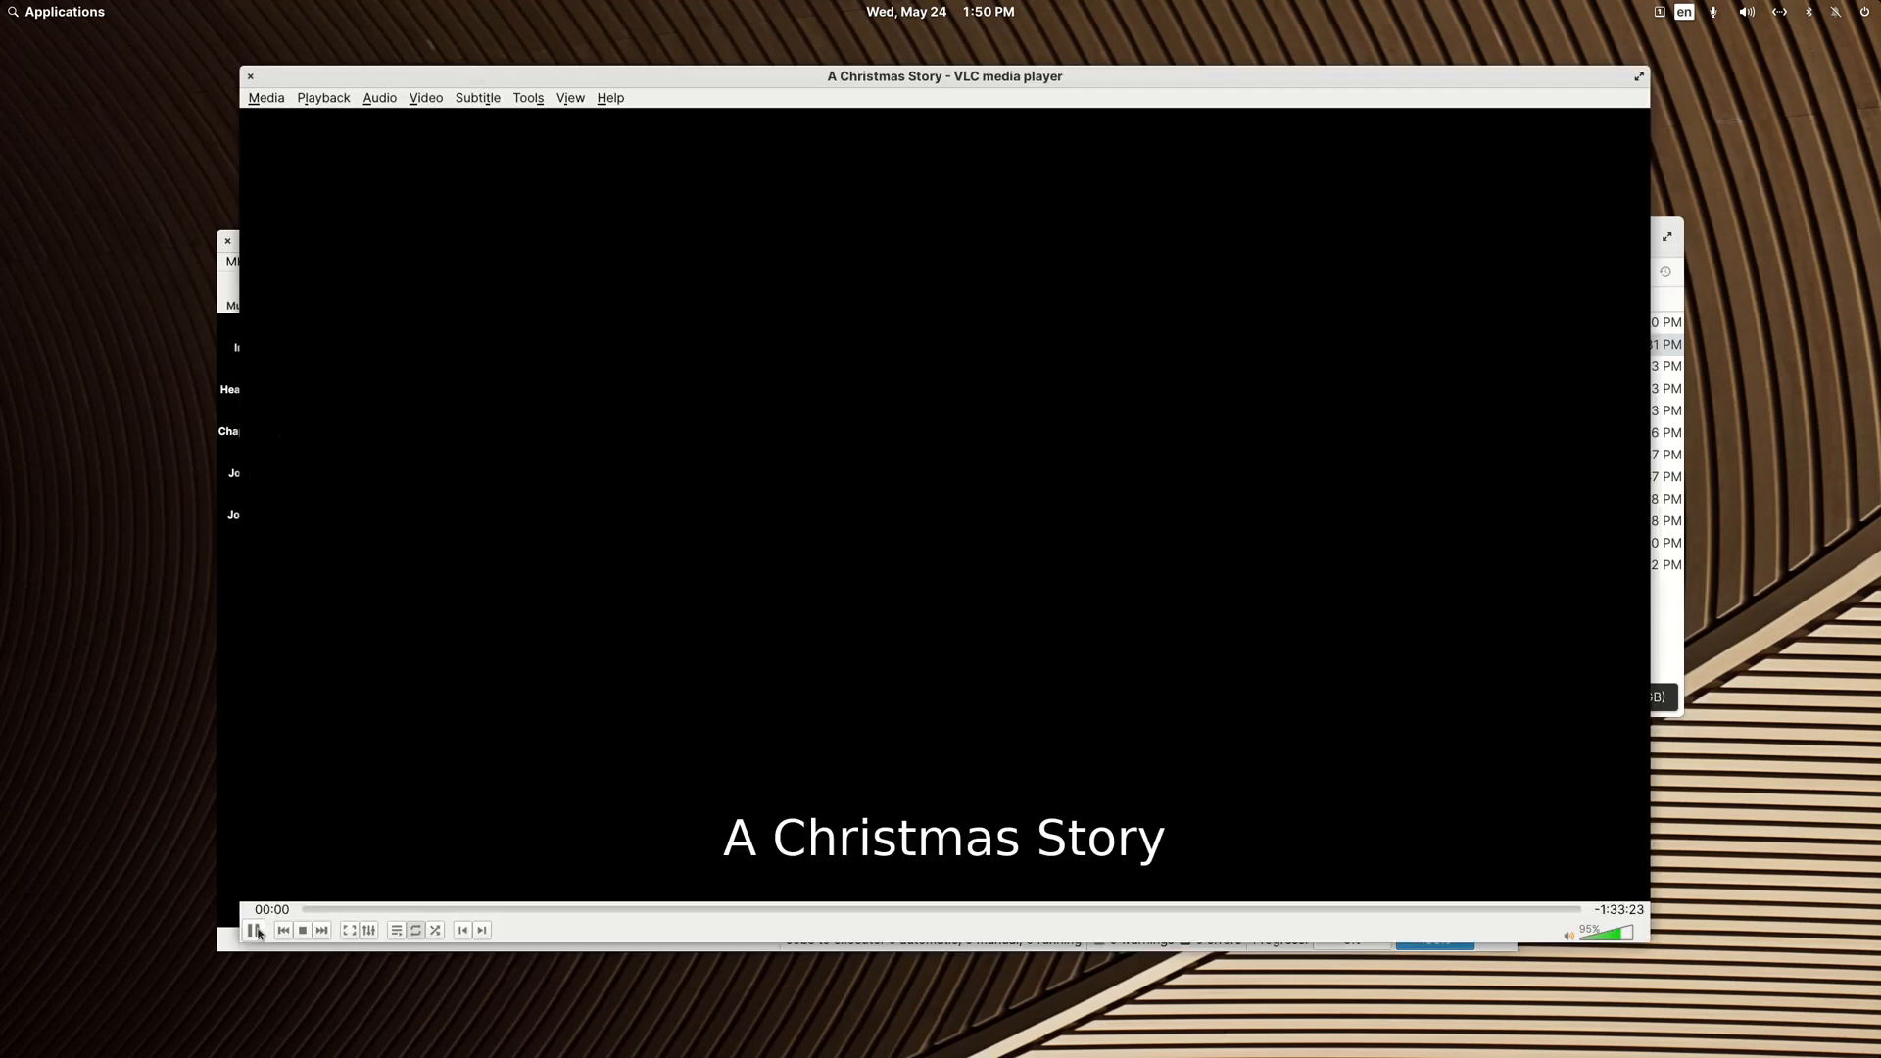
left_click(479, 98)
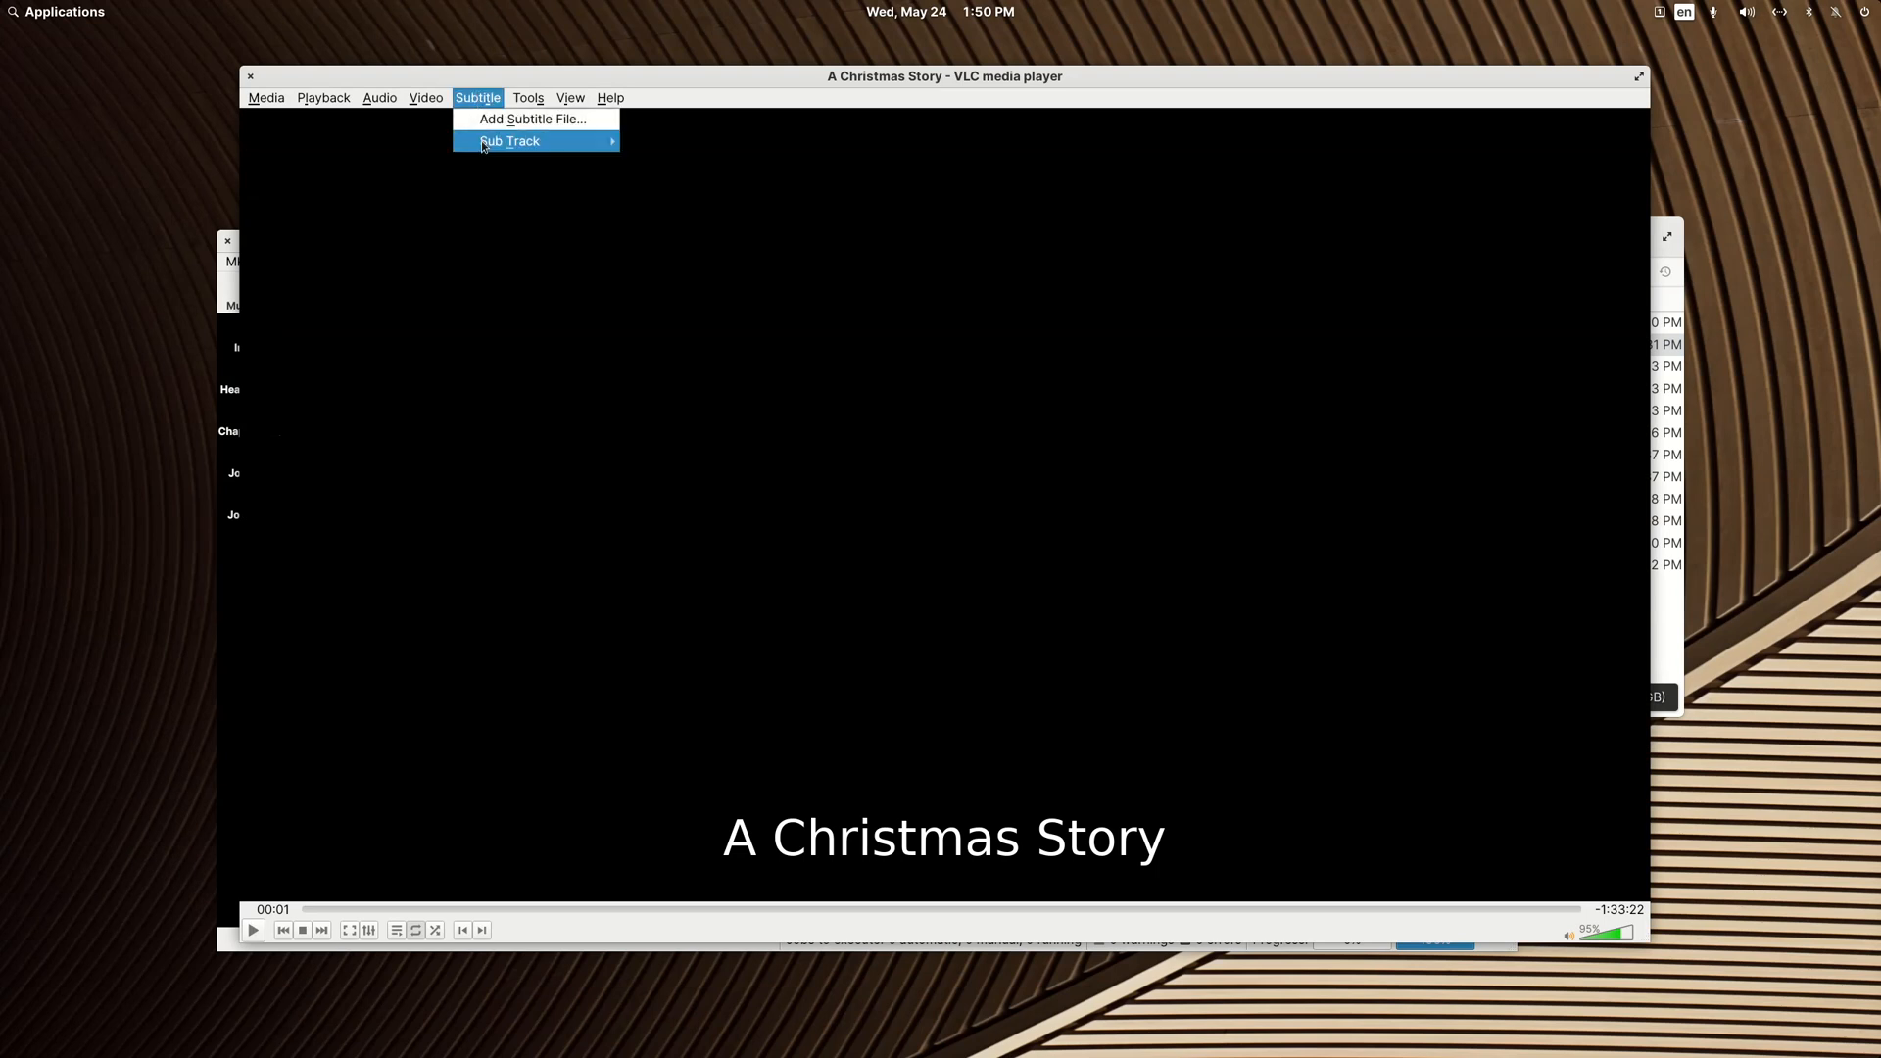
left_click(248, 79)
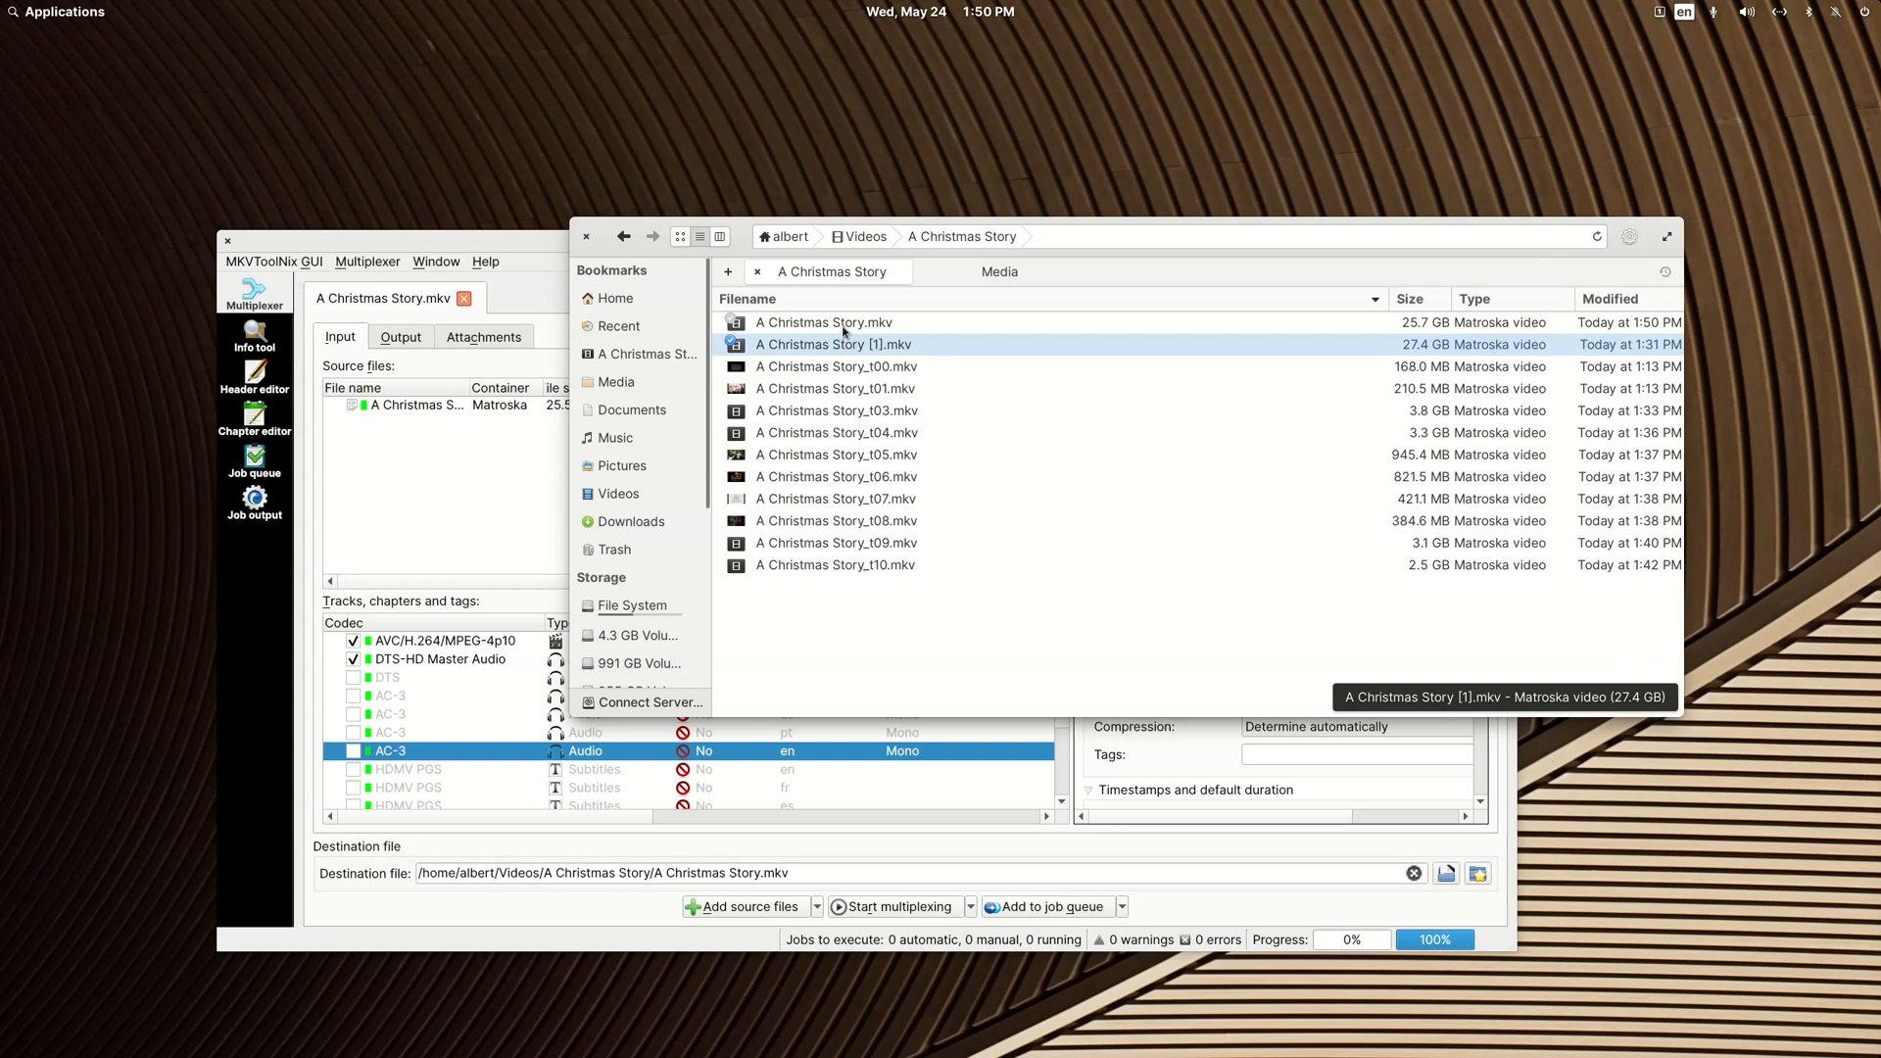
Step: Play A Christmas Story.mkv in VLC, pause it, check its subtitle and audio track options, and close the player
double_click(844, 327)
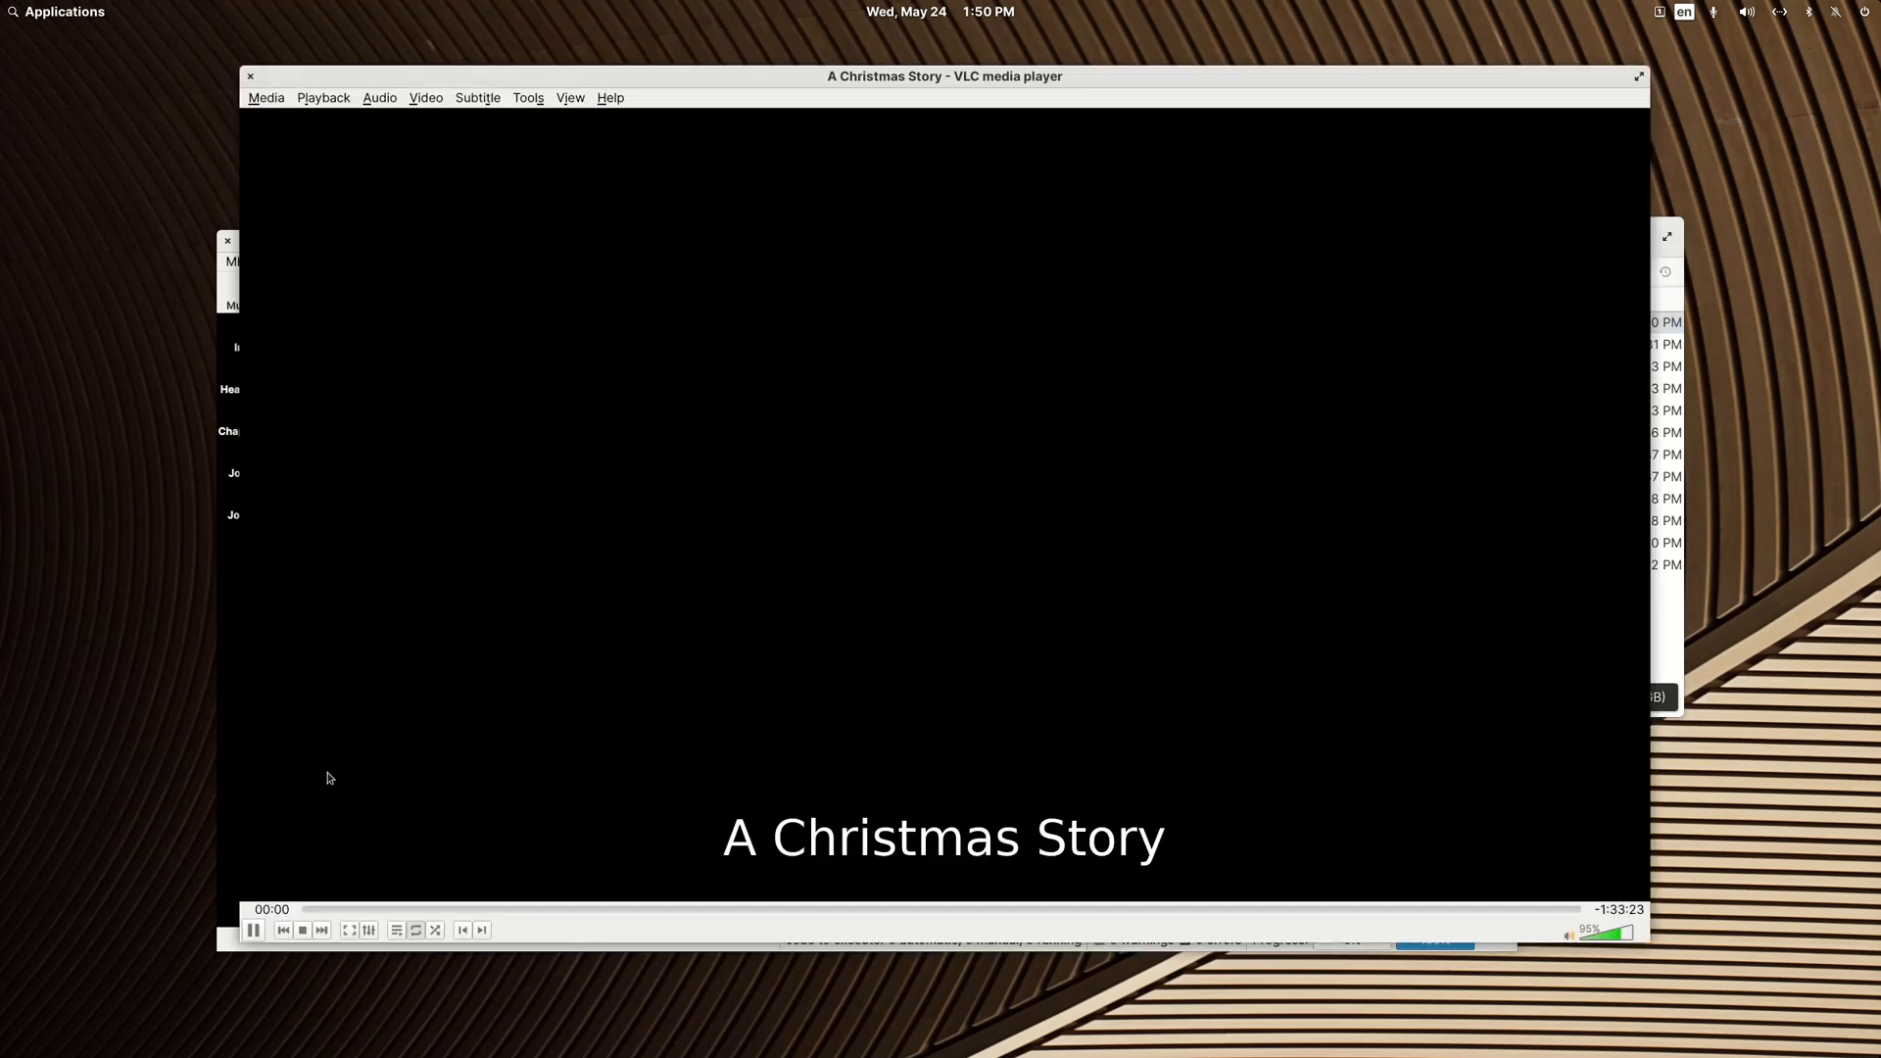
left_click(253, 928)
left_click(477, 98)
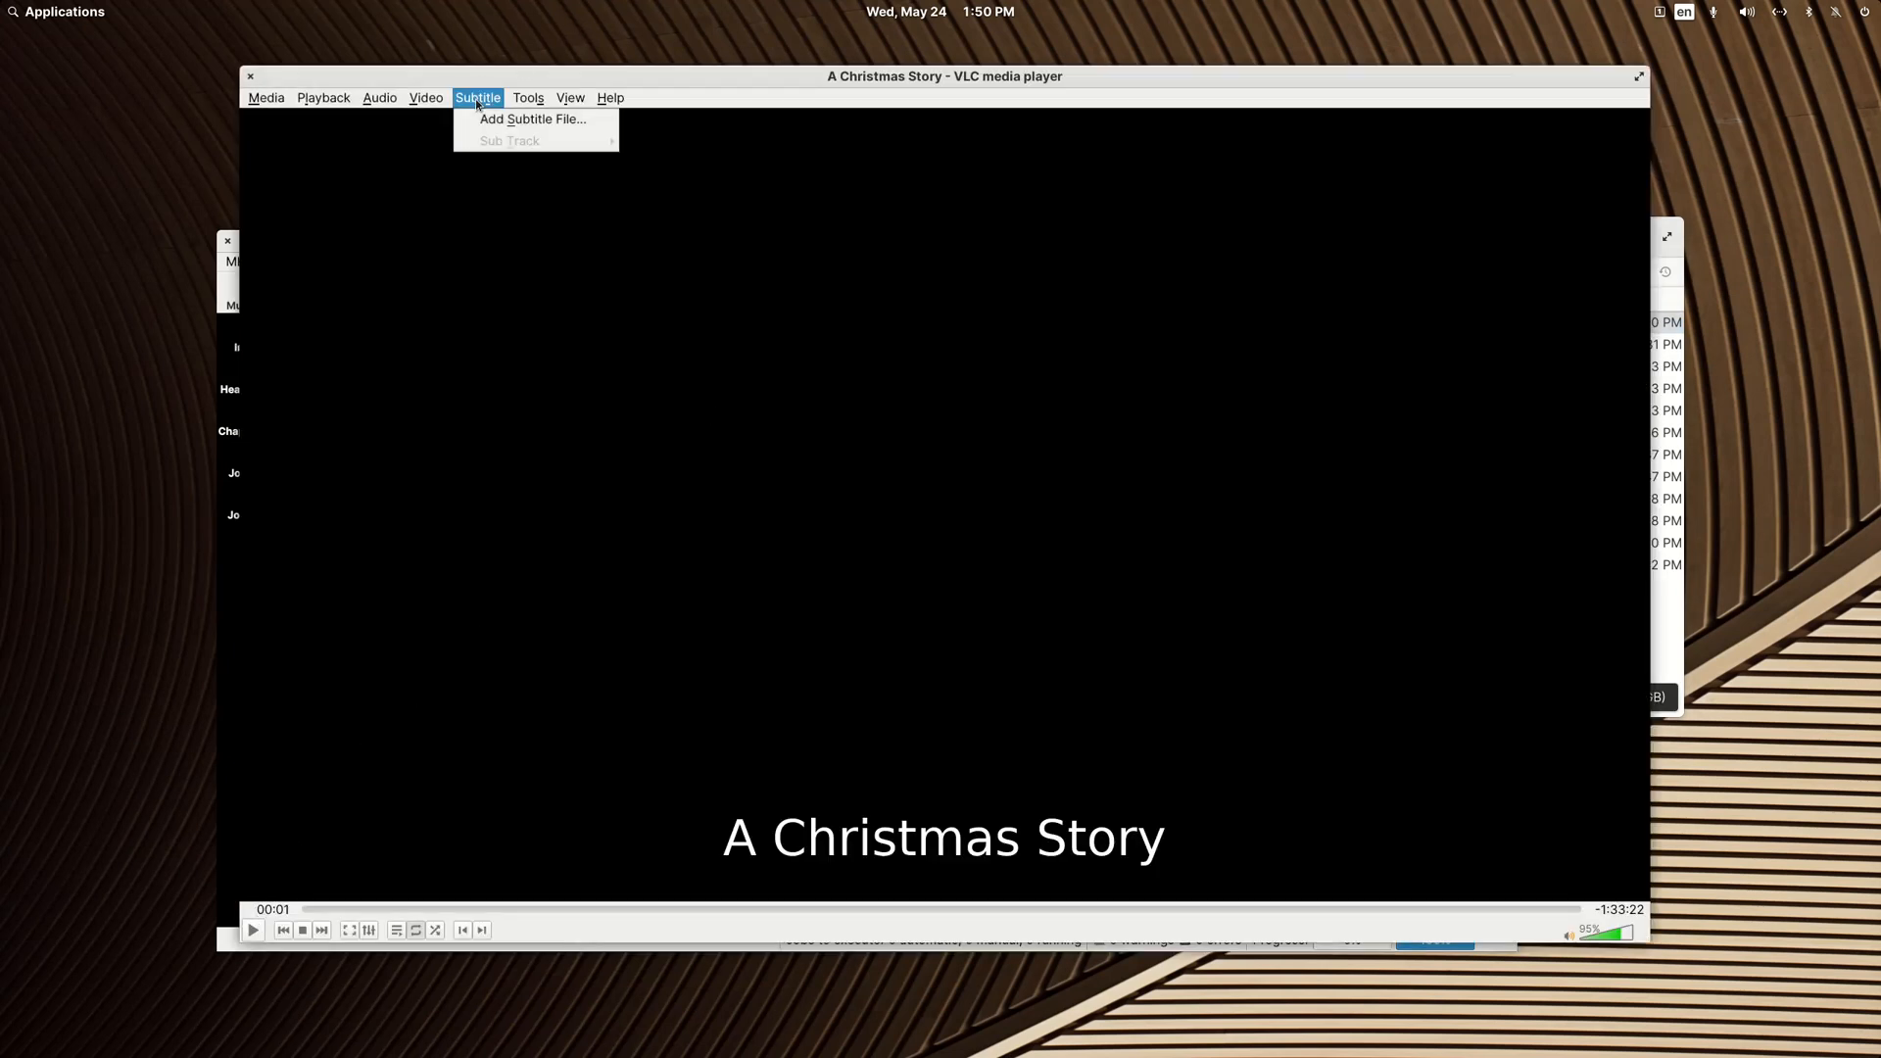
mouse_move(379, 98)
mouse_move(424, 119)
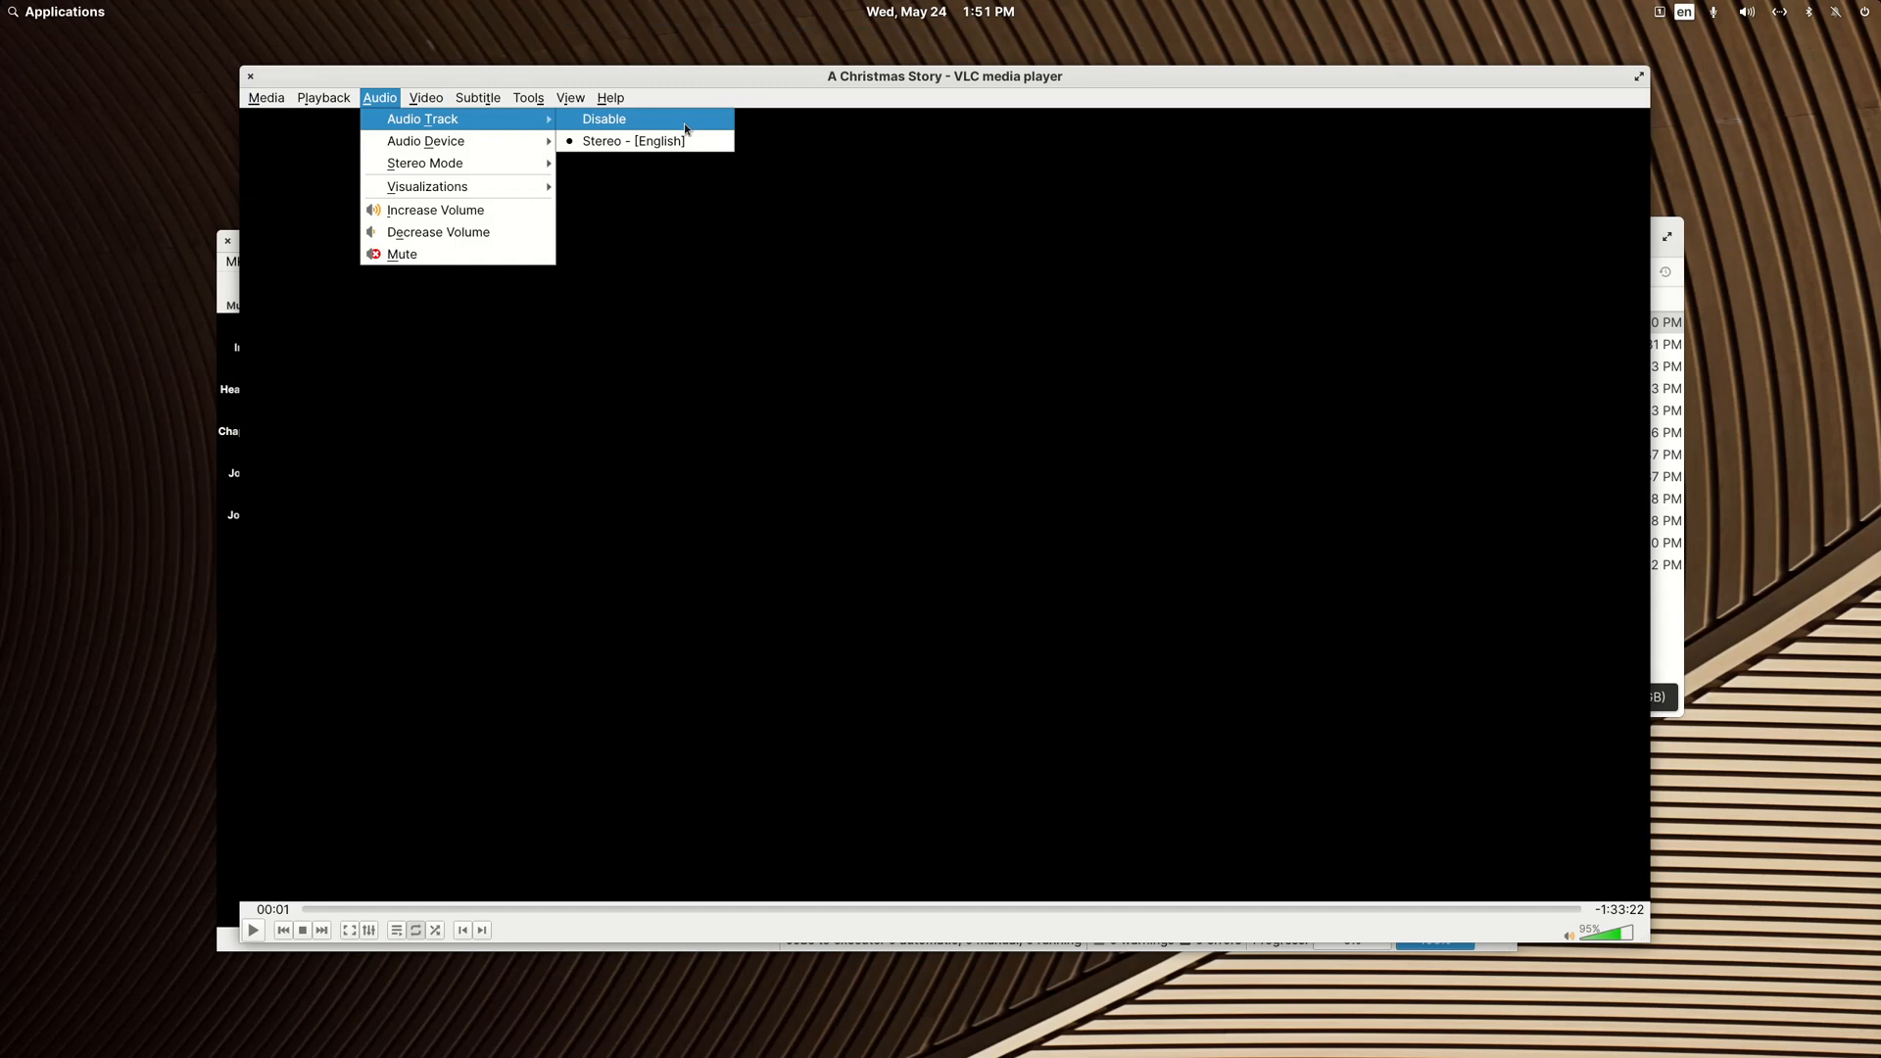
mouse_move(478, 98)
left_click(250, 76)
left_click(250, 77)
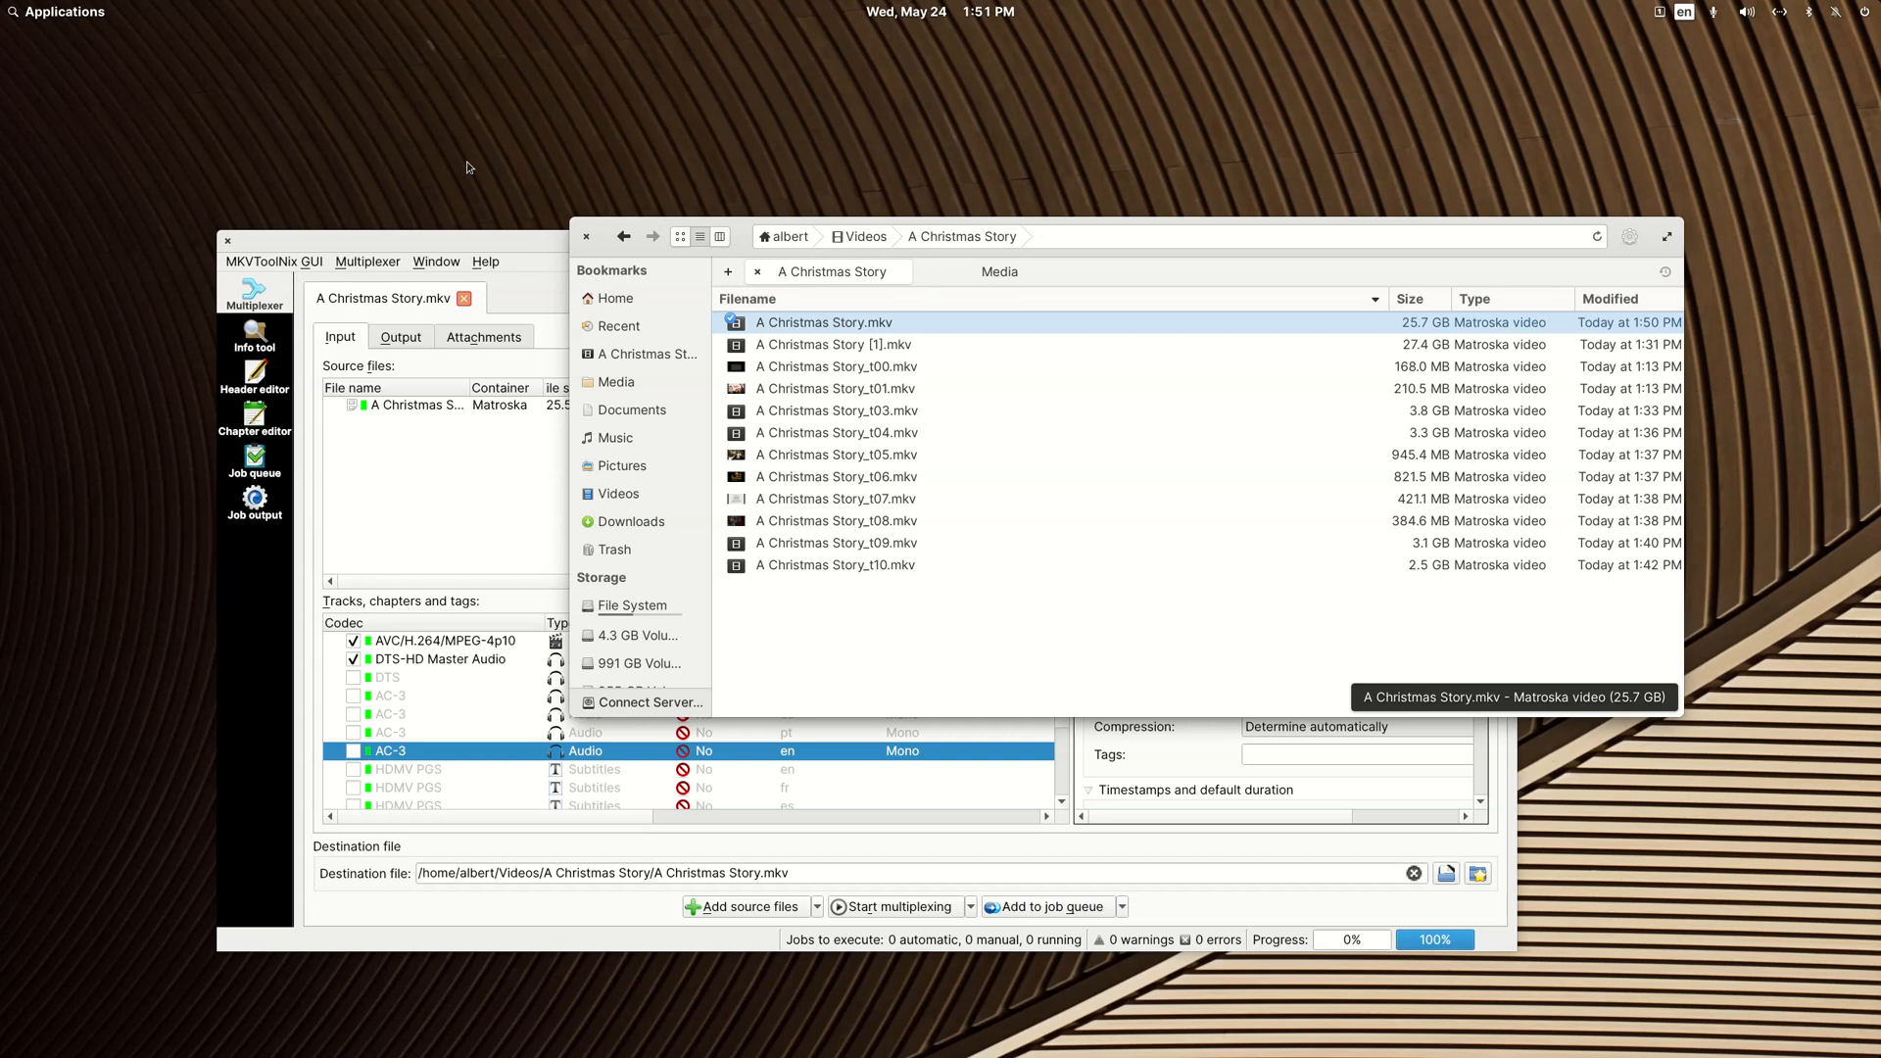
Step: Play A Christmas Story_t05.mkv in VLC to preview its content, pause it and close the player
double_click(862, 460)
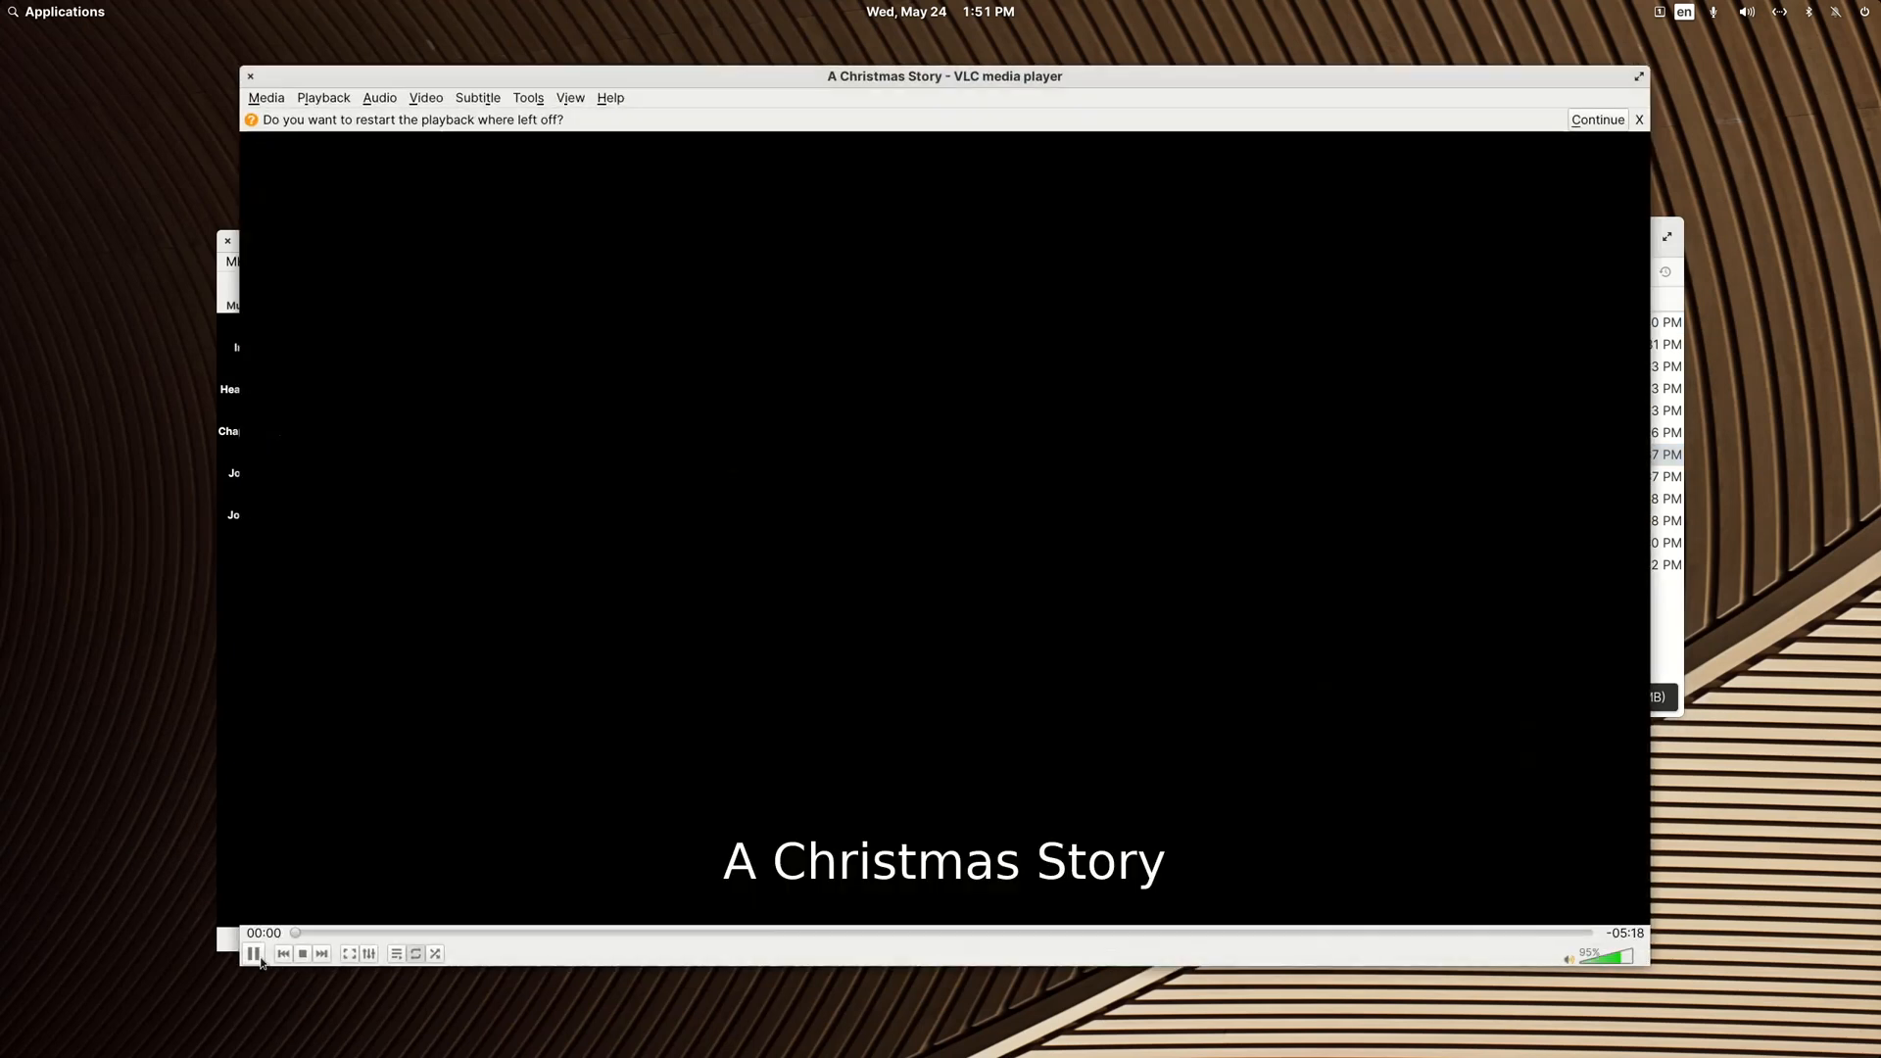
left_click(254, 956)
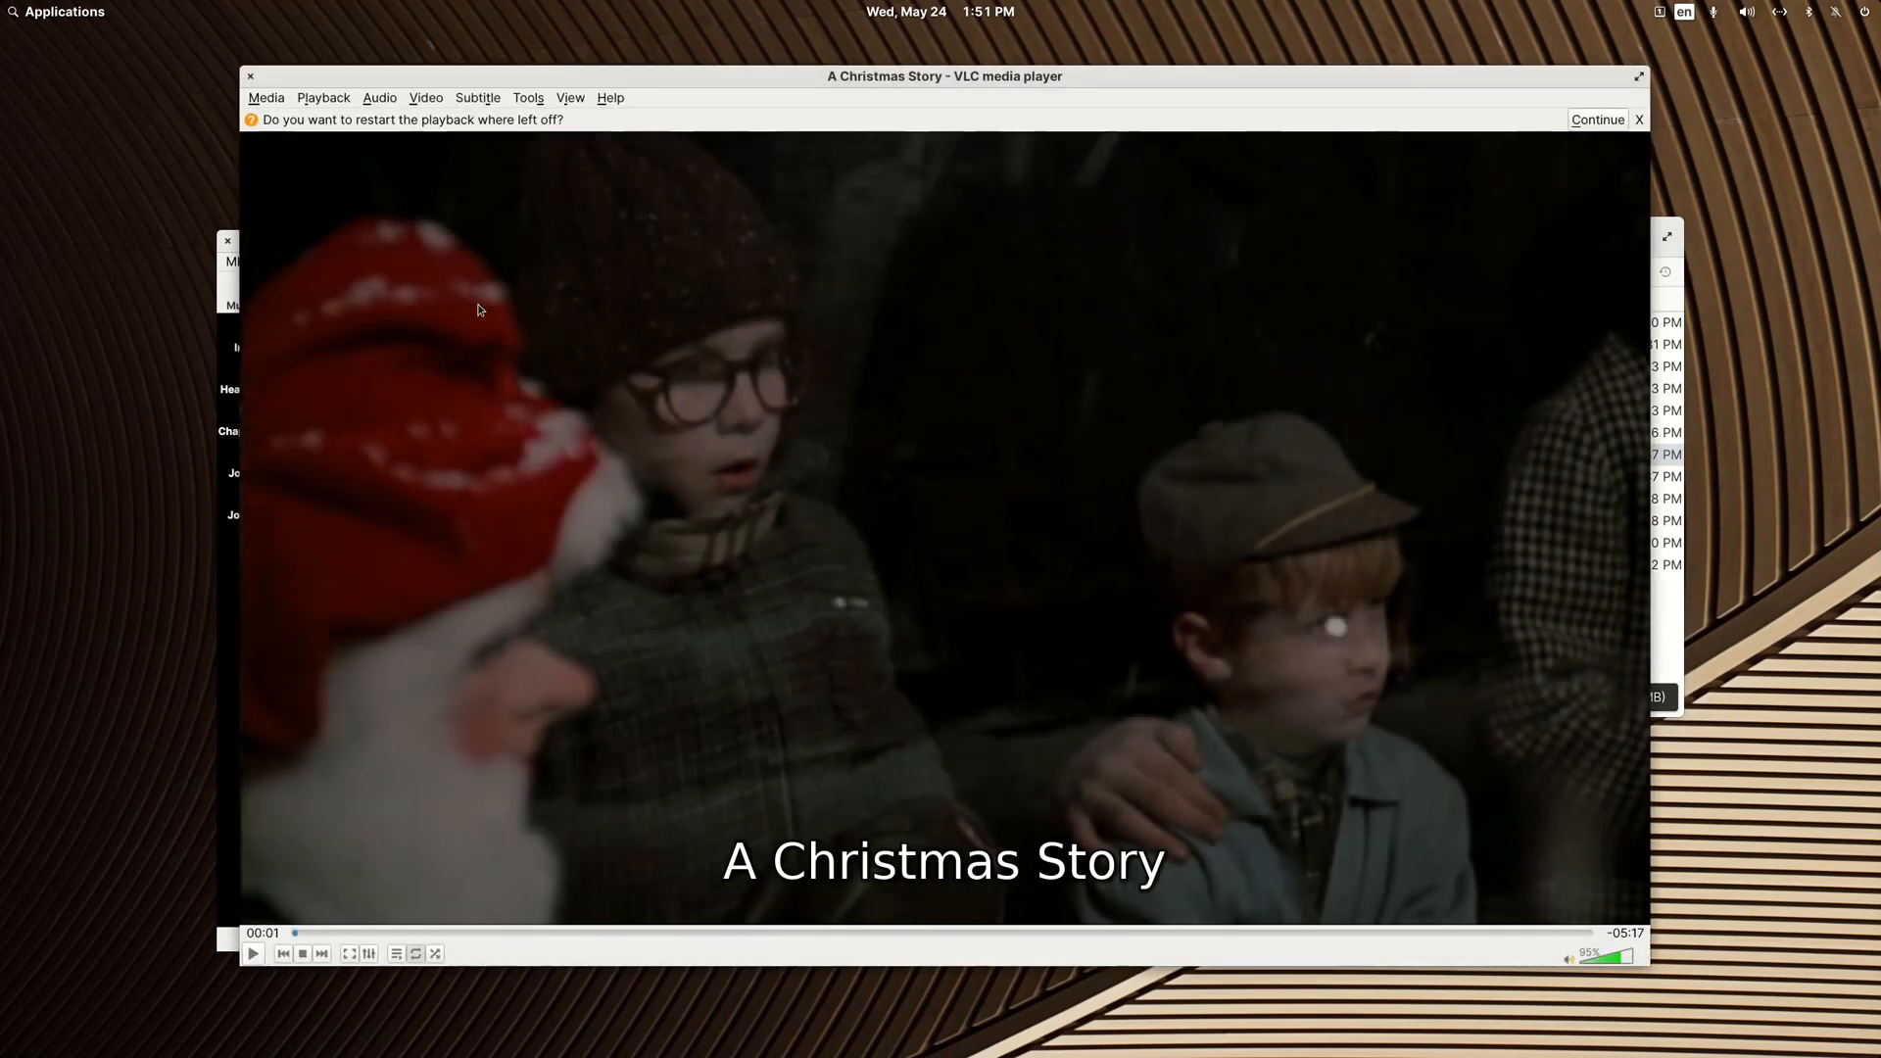
left_click(249, 76)
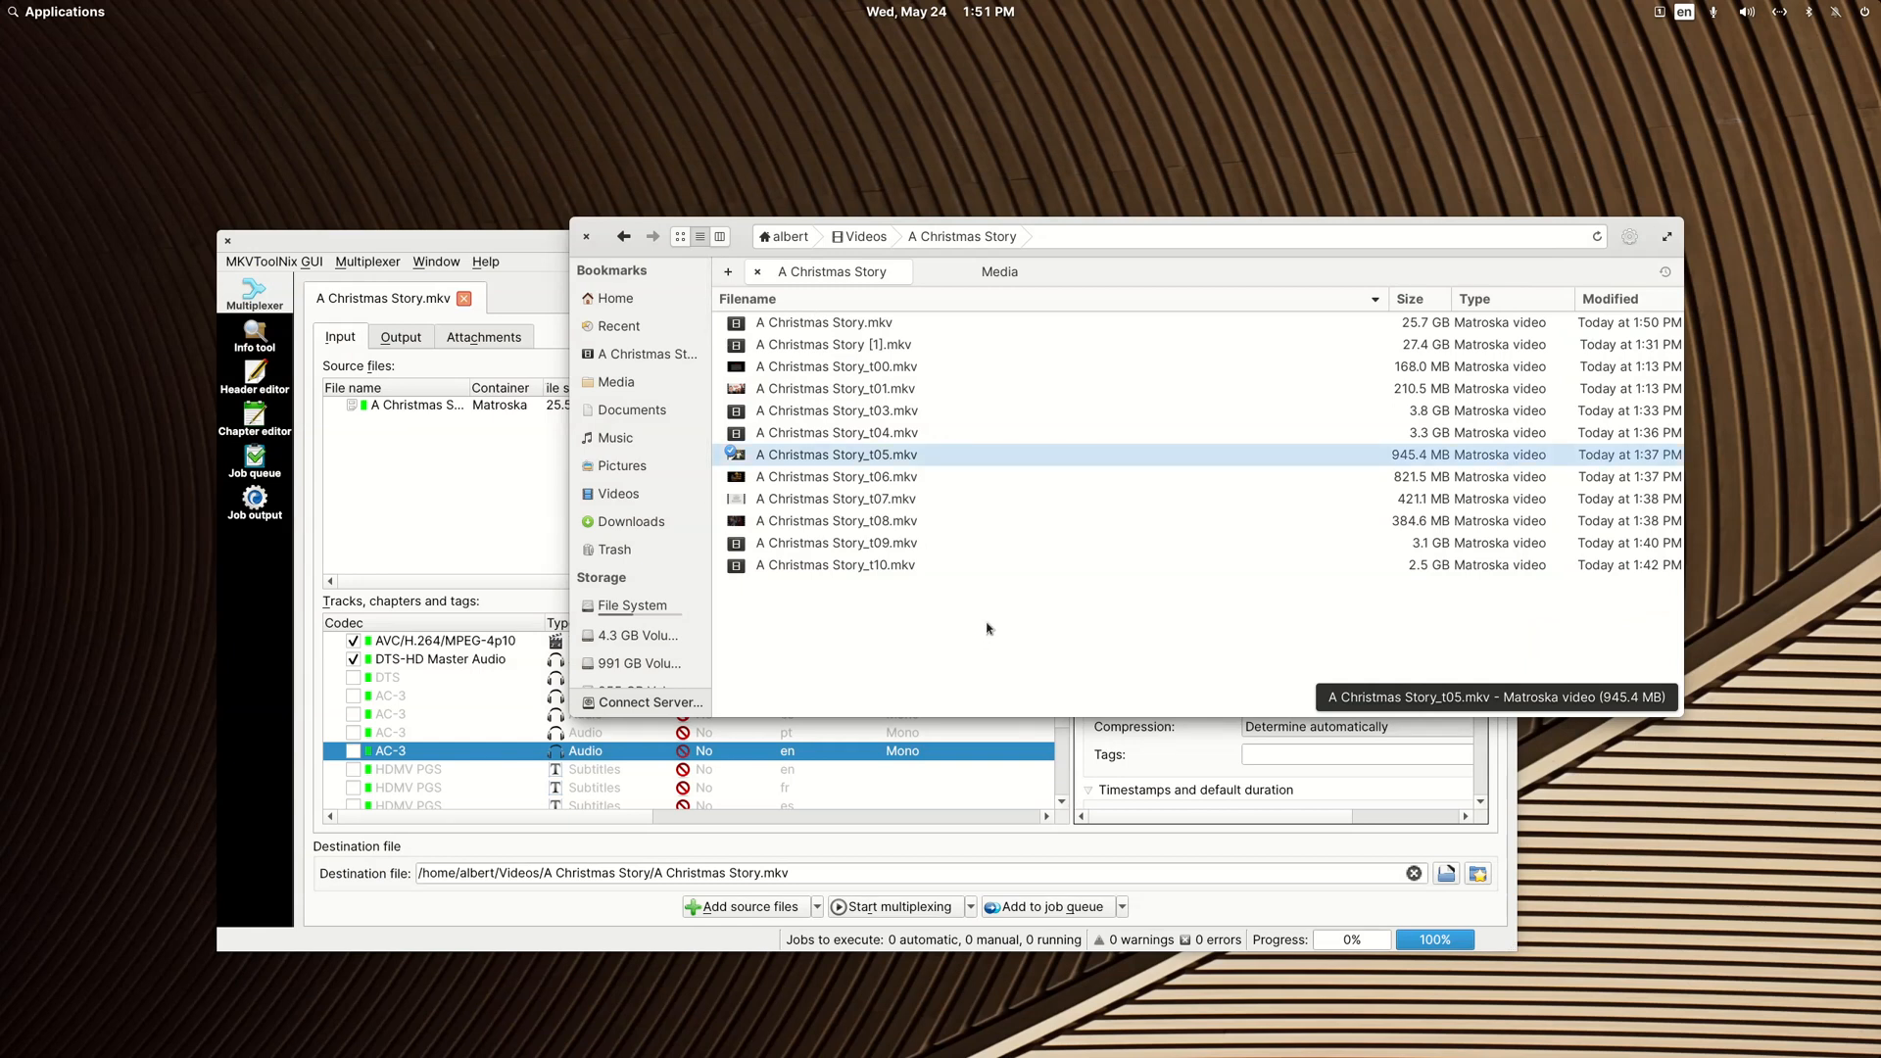
Step: Delete A Christmas Story.mkv and all files from _t00 to _t10, keeping only A Christmas Story [1].mkv
key("Down")
key("Down")
key("Down")
key("Down")
key("Down")
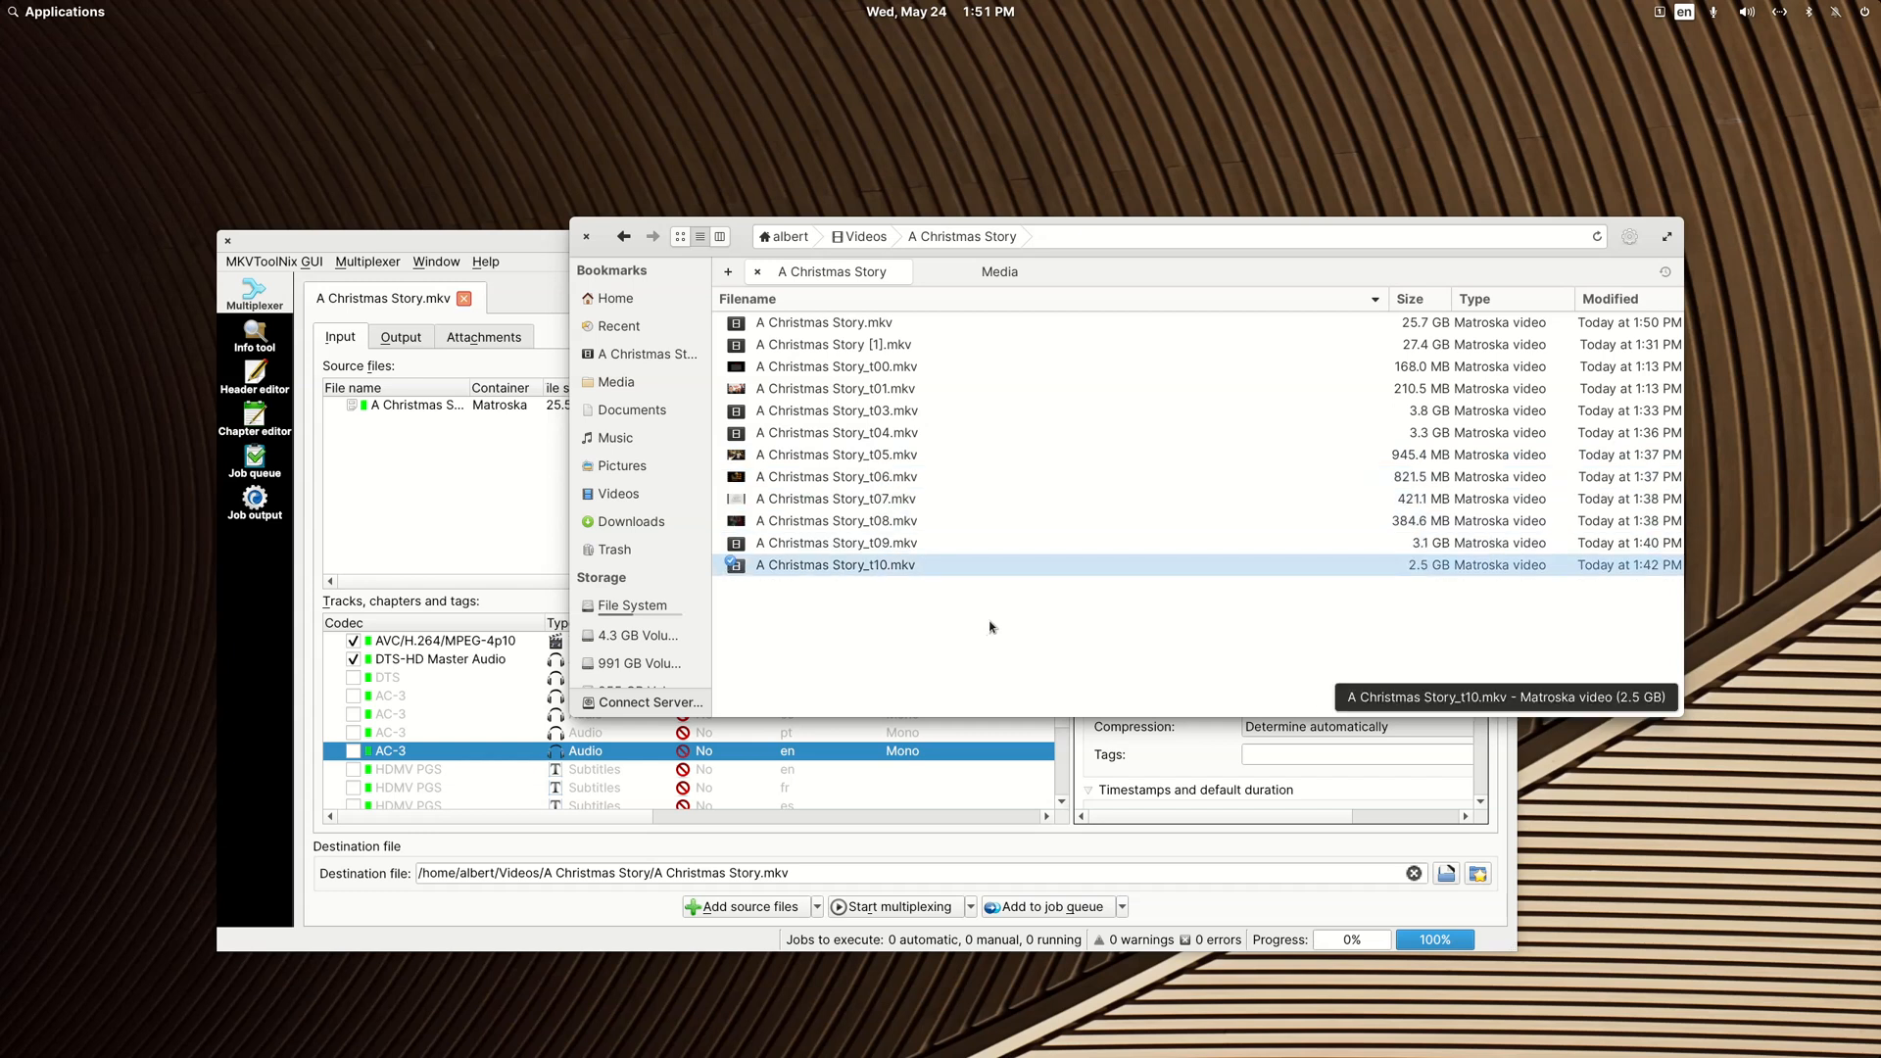
key("shift+Up")
key("shift+Up")
key("shift+Up")
key("shift+Up")
key("shift+Up")
key("shift+Up")
key("shift+Up")
key("shift+Up")
key("shift+Up")
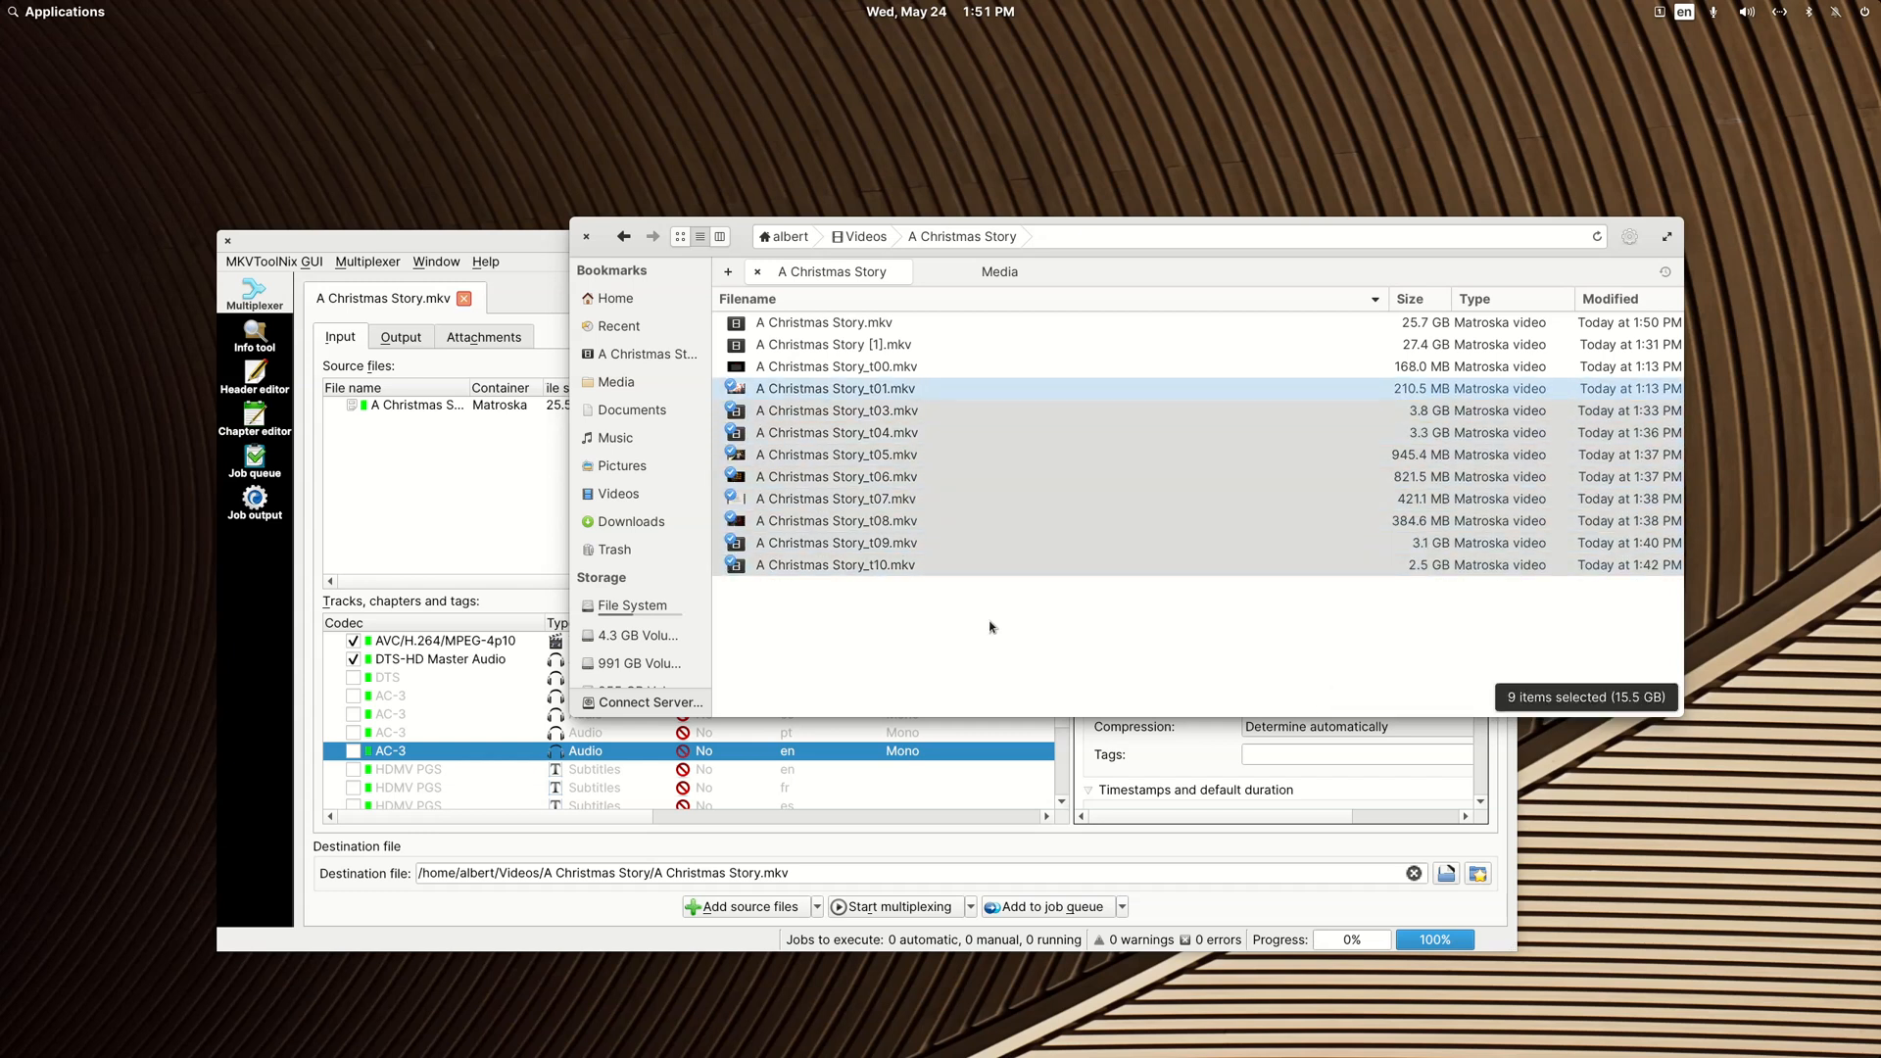
left_click(849, 325, "ctrl")
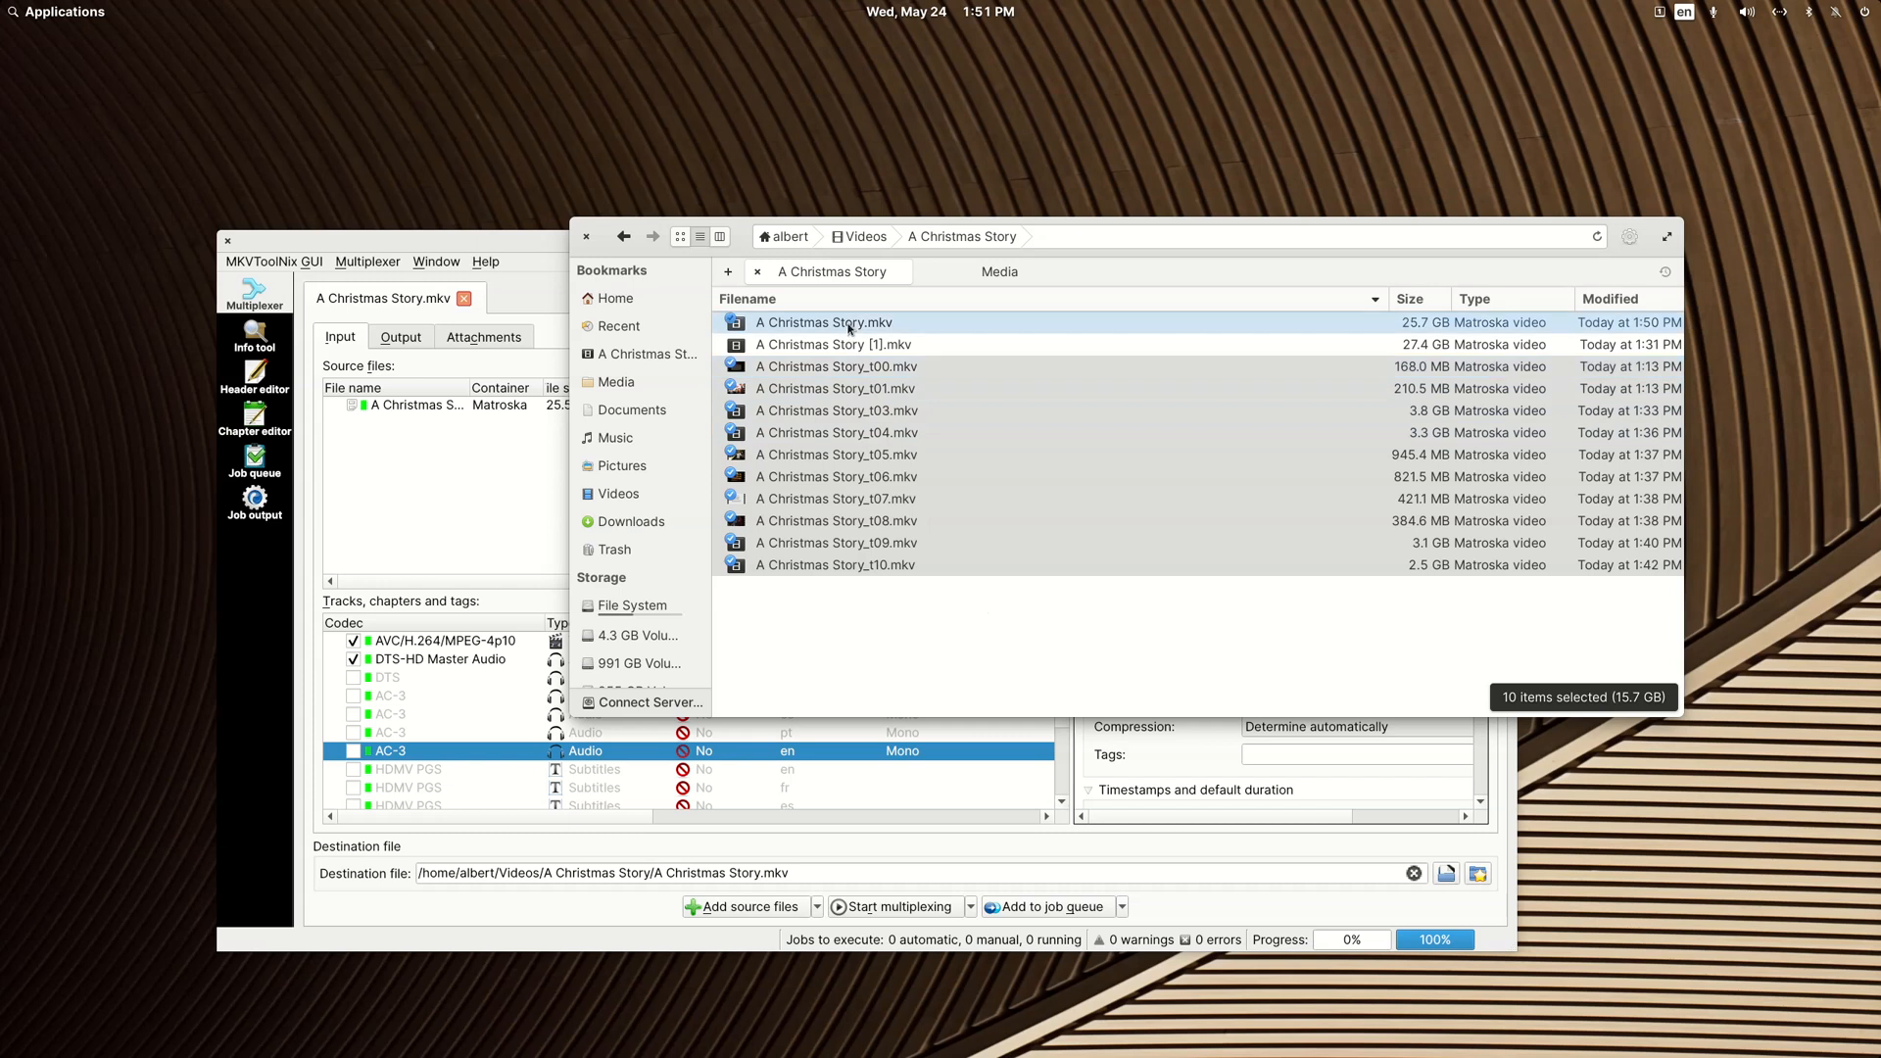
key("Delete")
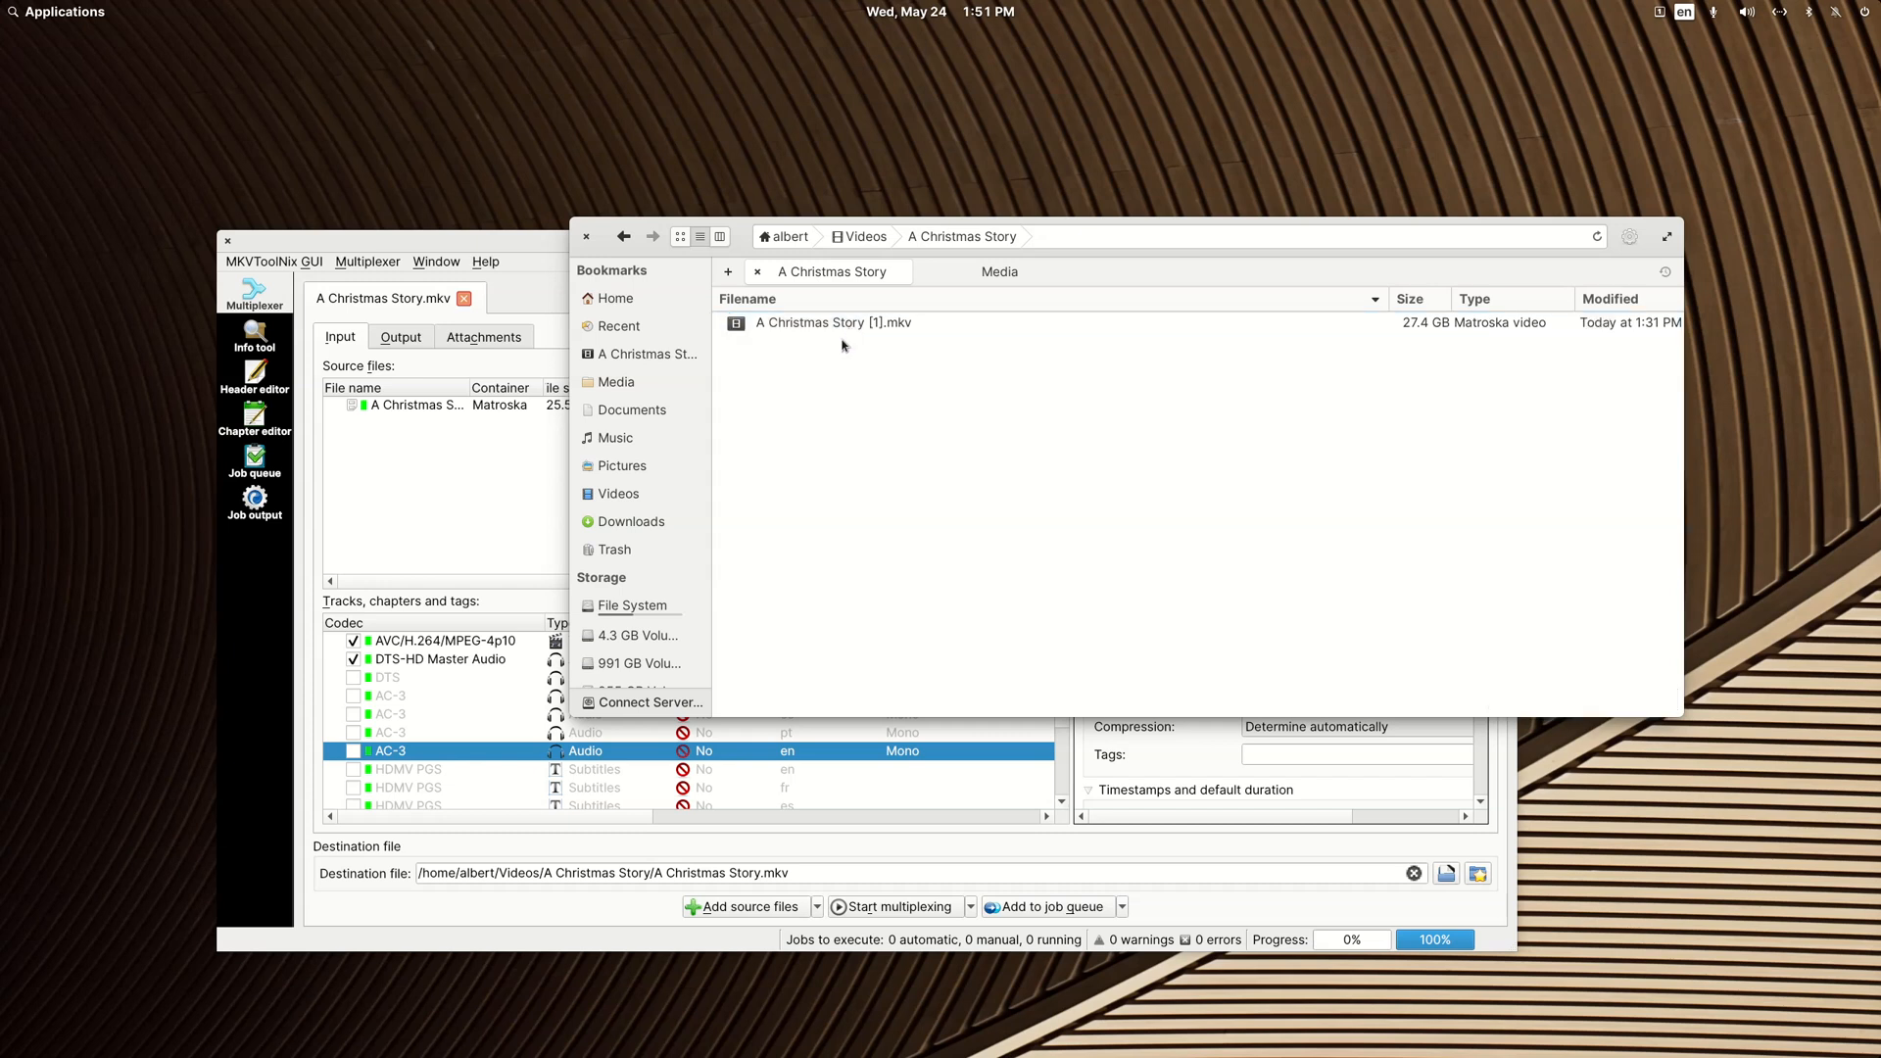
Step: Switch to MKVToolNix, maximize it and examine the flags of the DTS-HD Master Audio track and the Spanish subtitle track with ID 10
left_click_drag(346, 241, 353, 251)
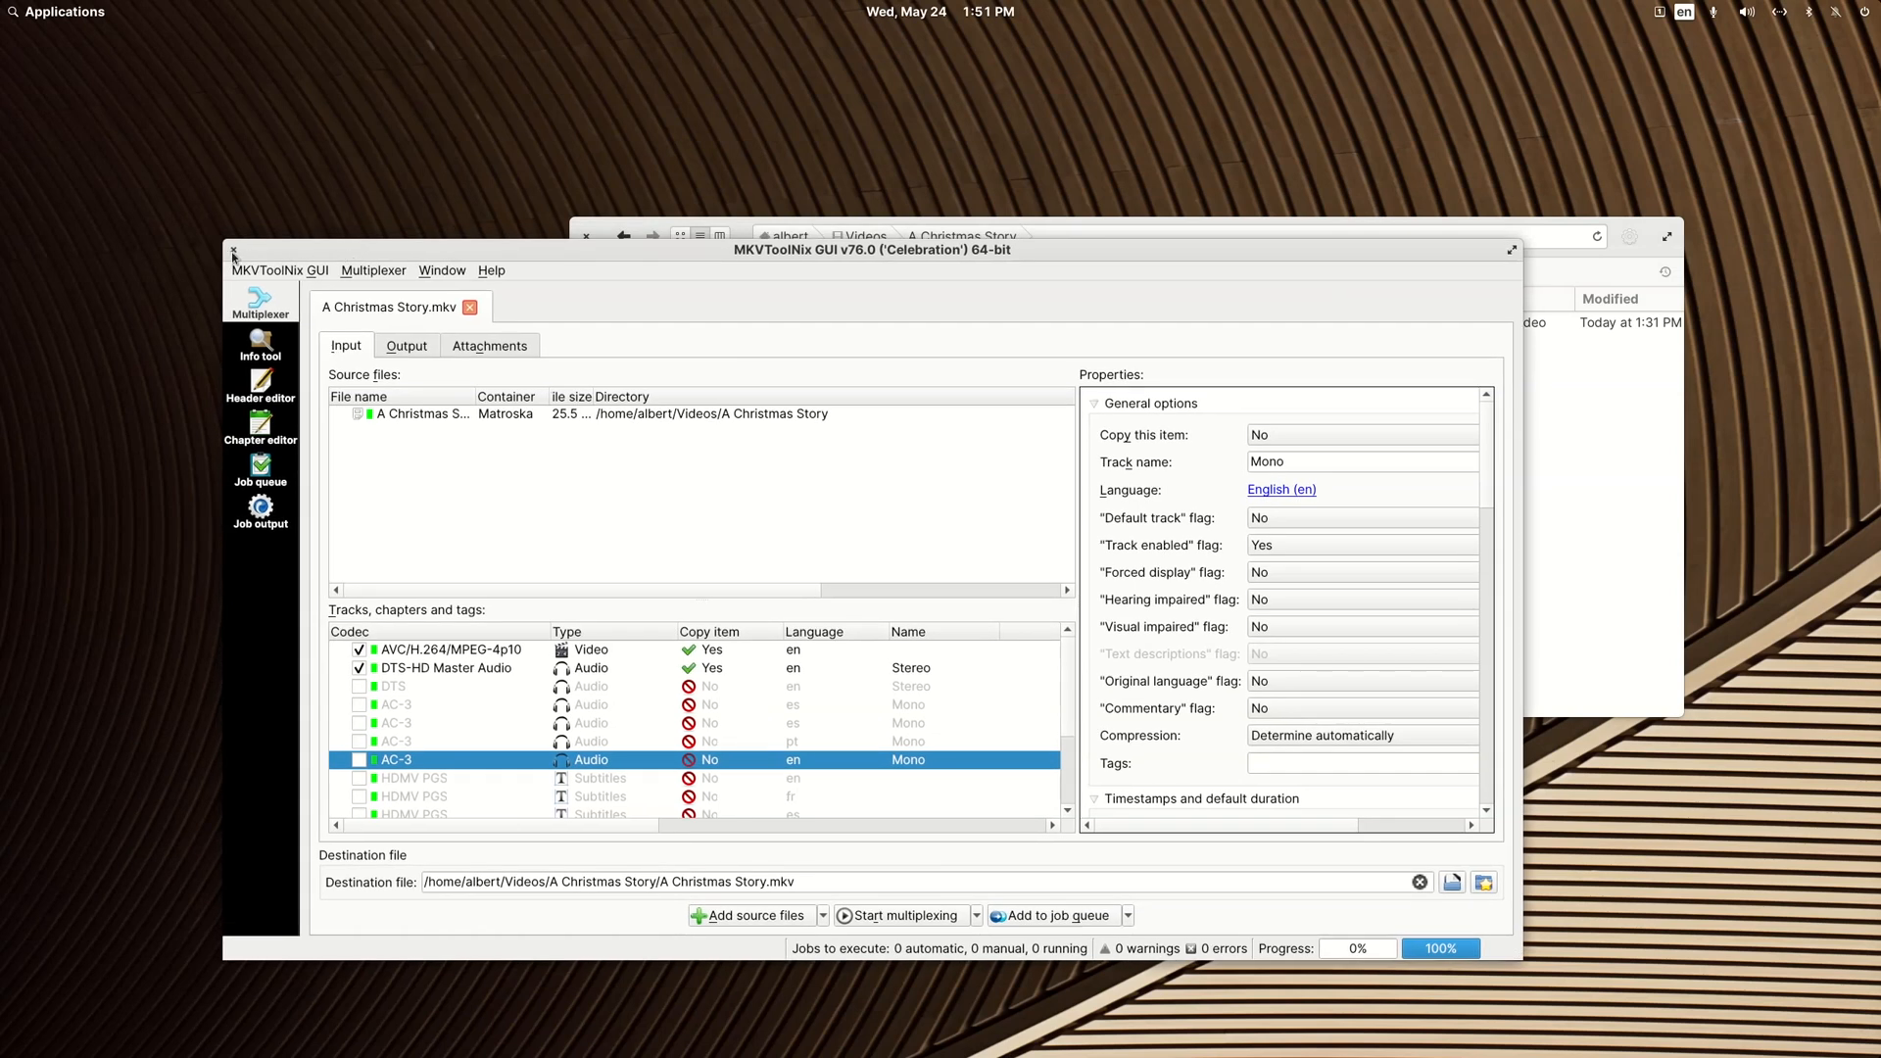
double_click(487, 256)
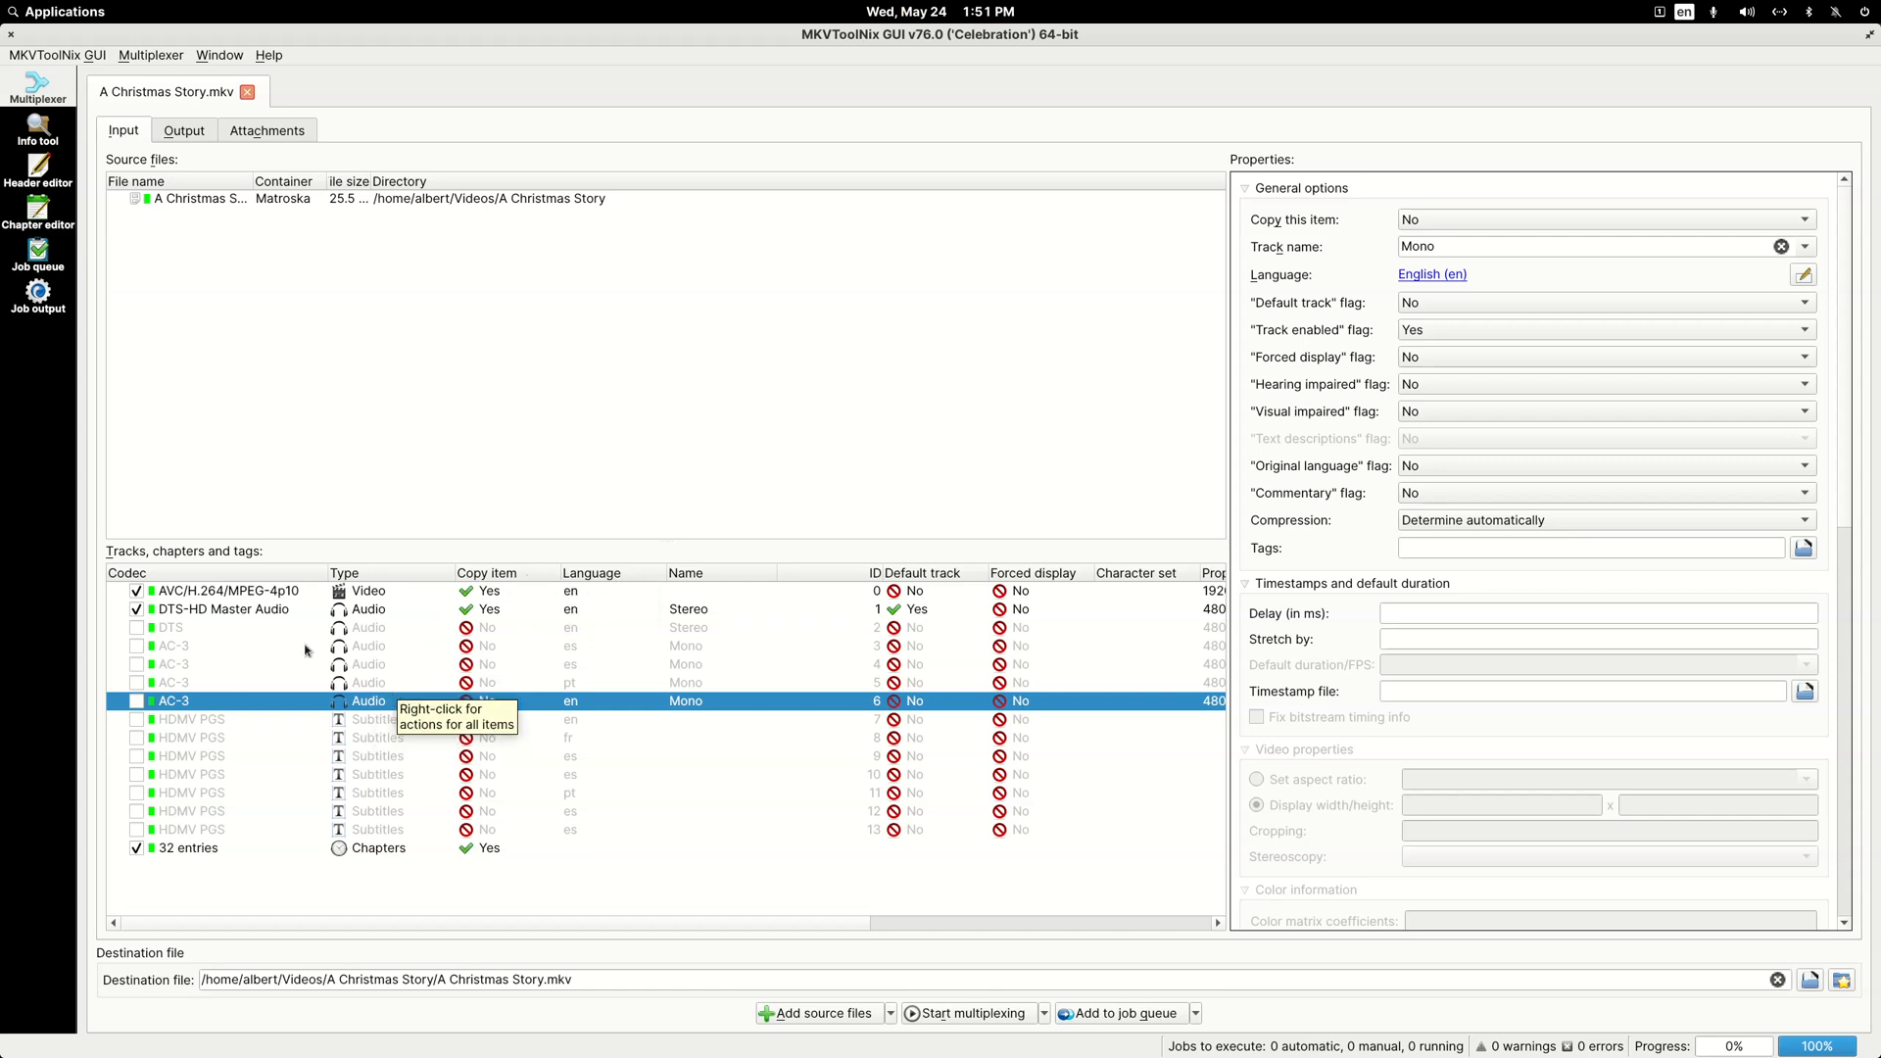
left_click(260, 611)
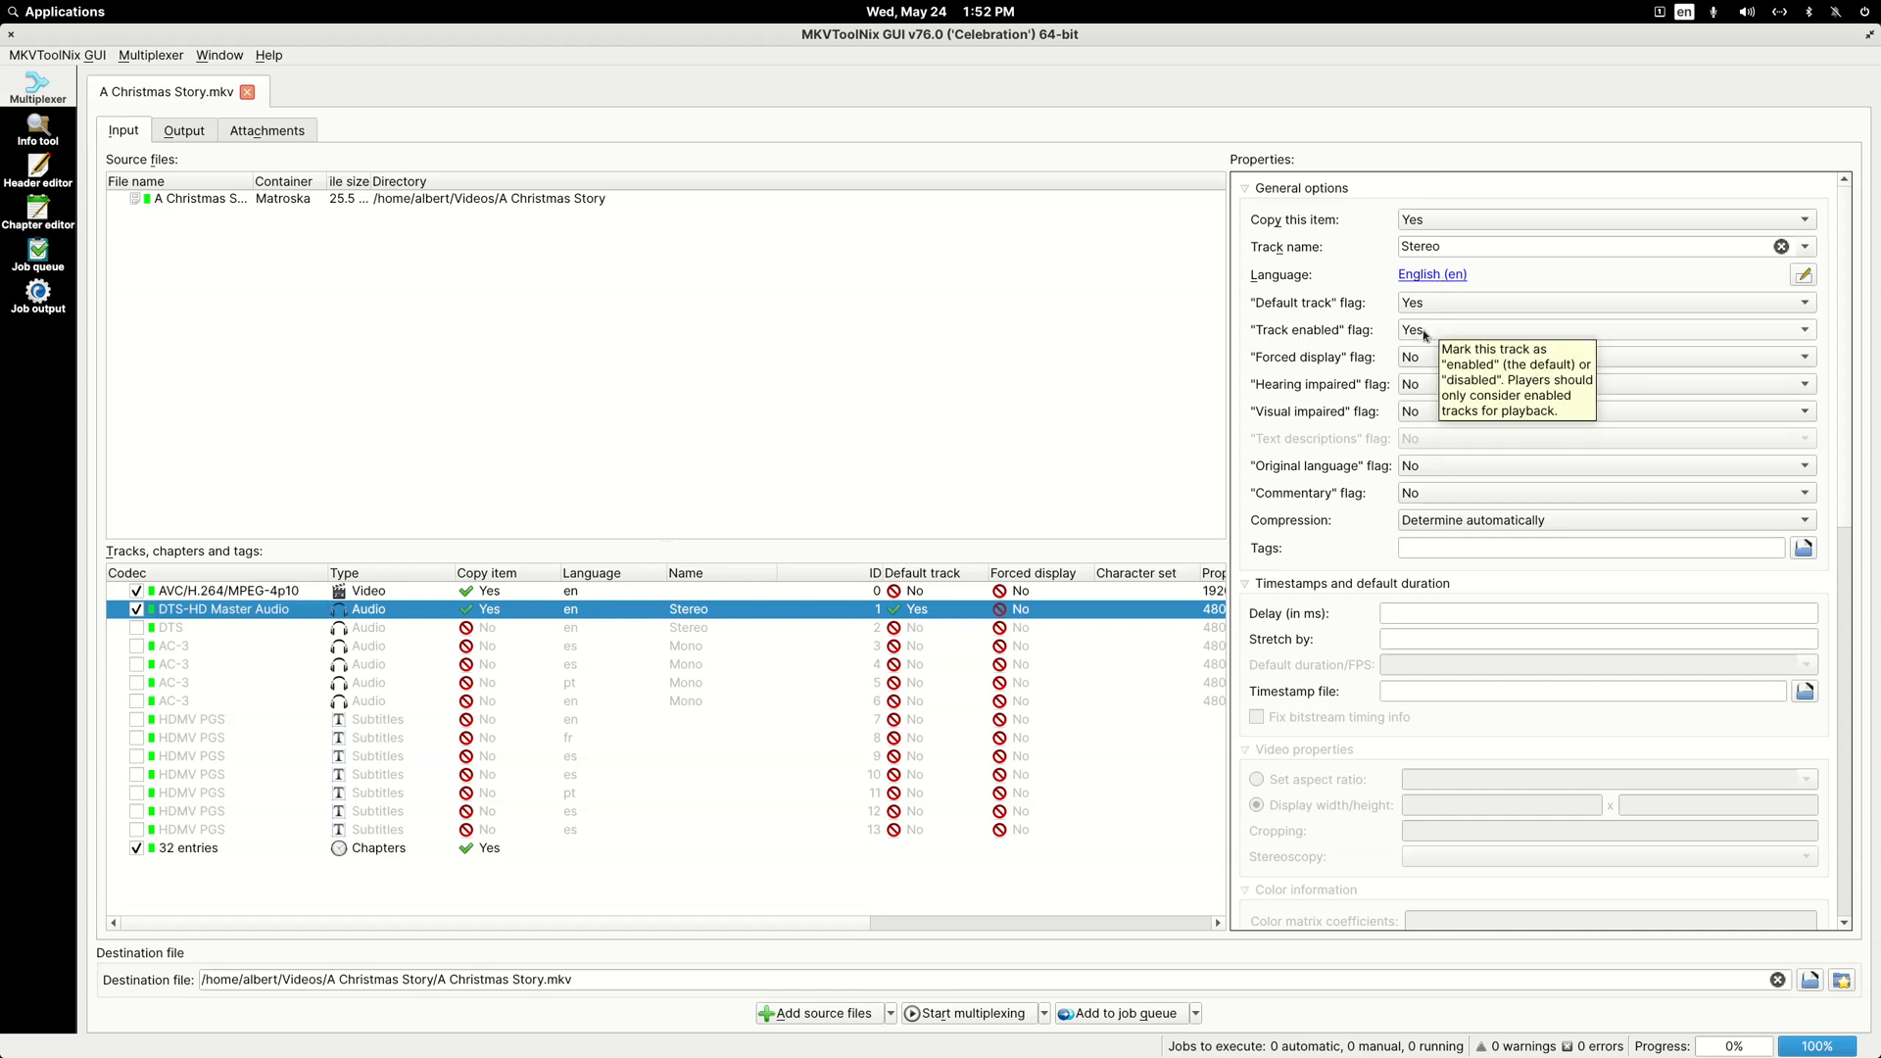
left_click(212, 775)
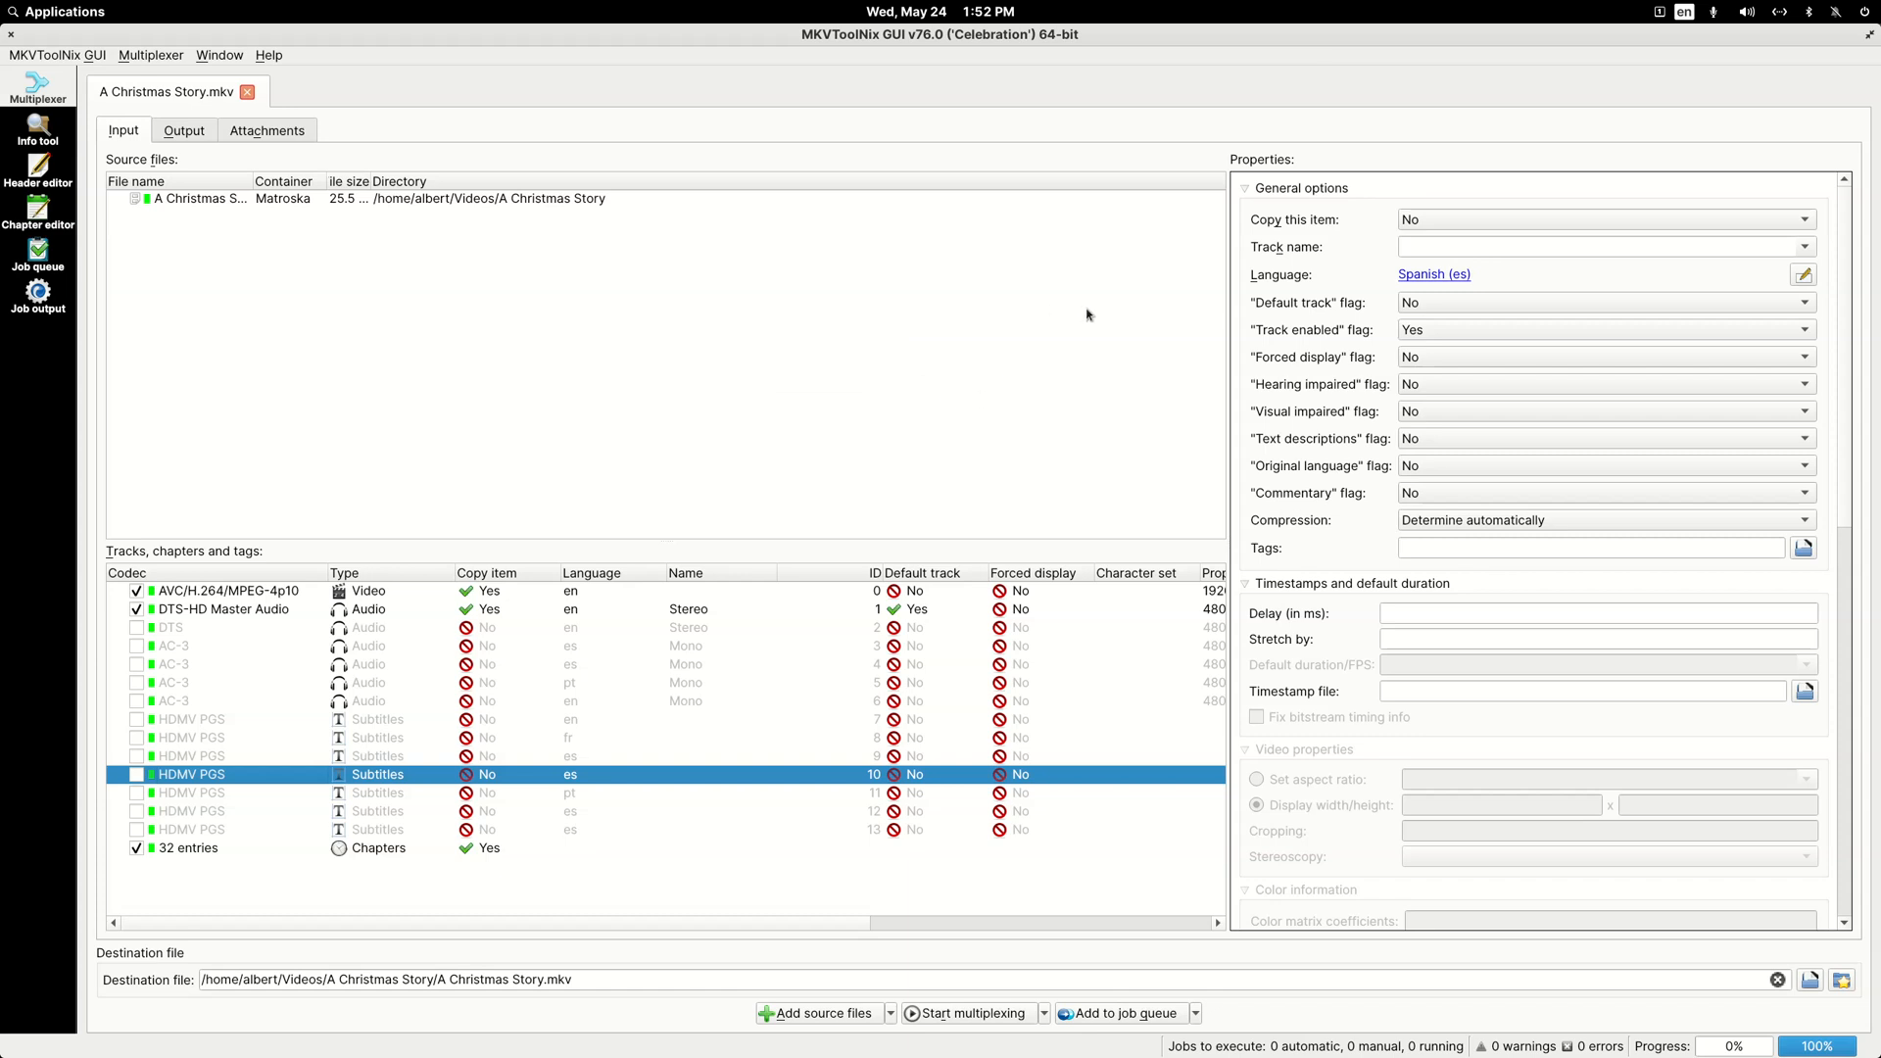
left_click(1423, 361)
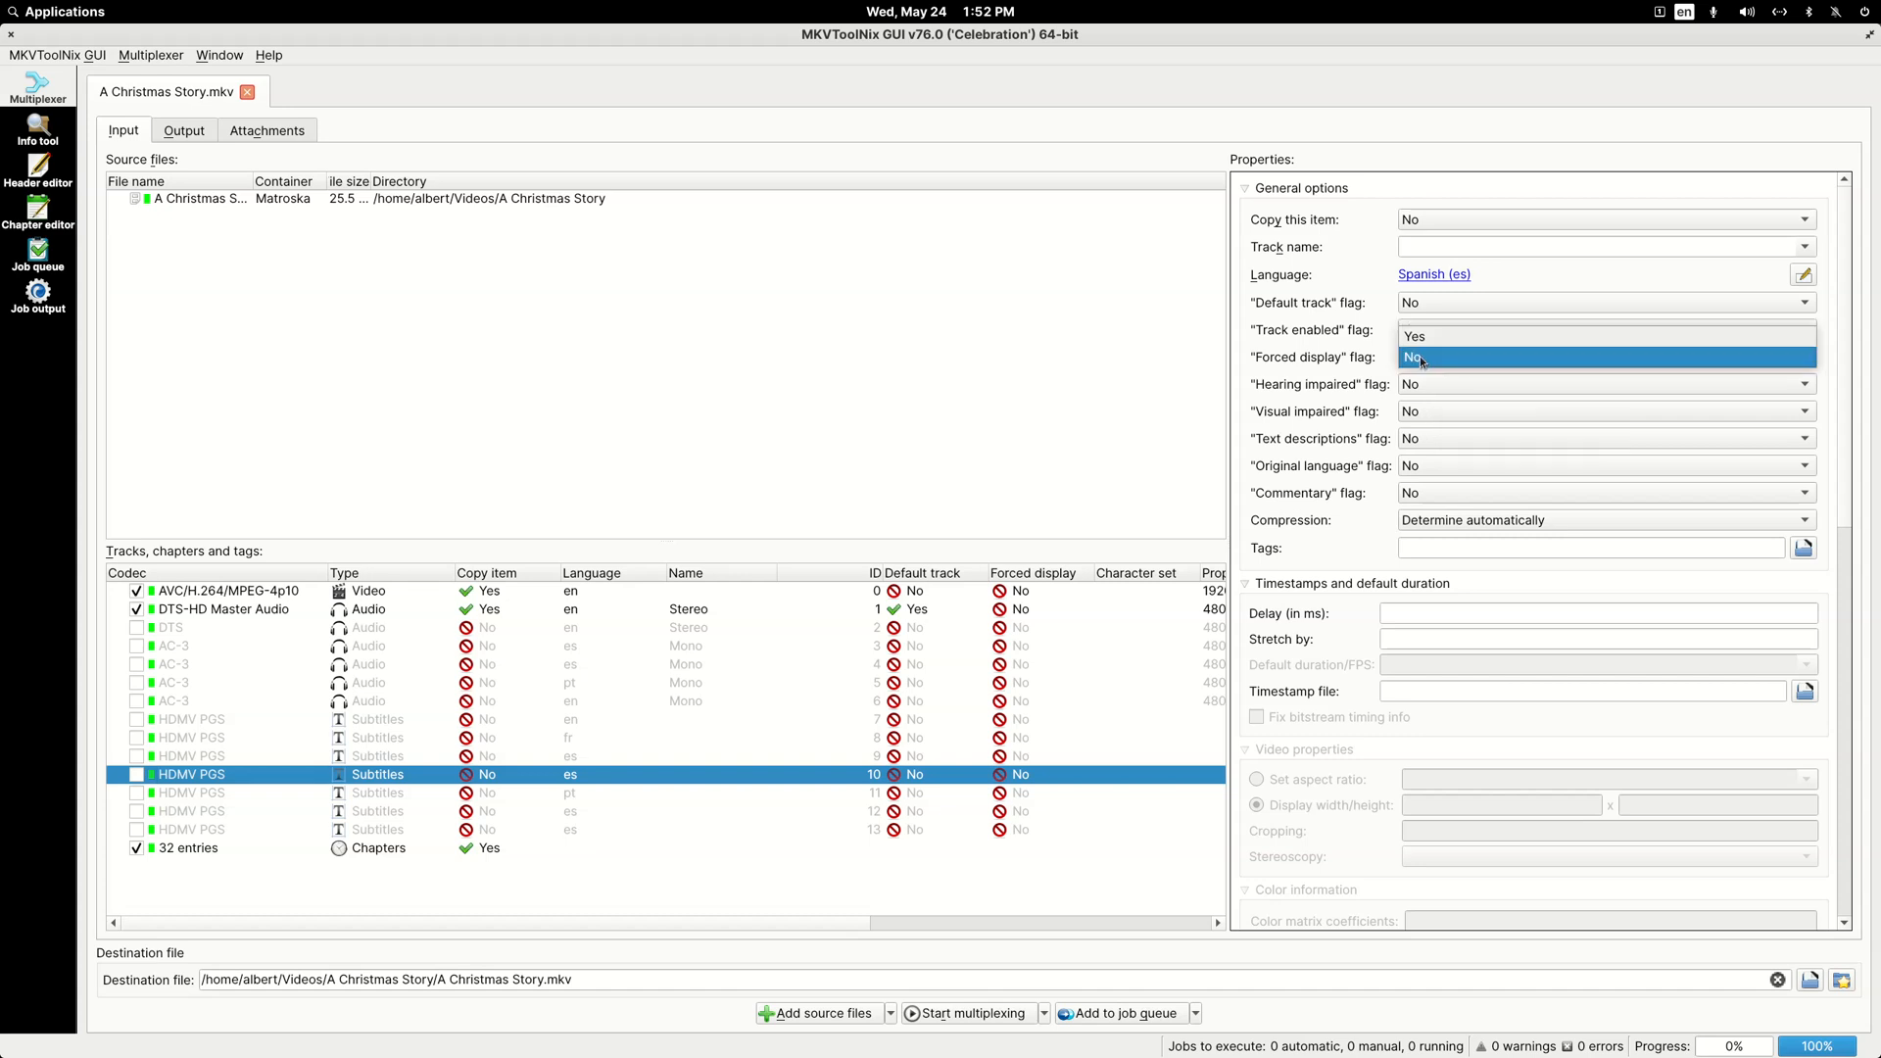
left_click(1426, 361)
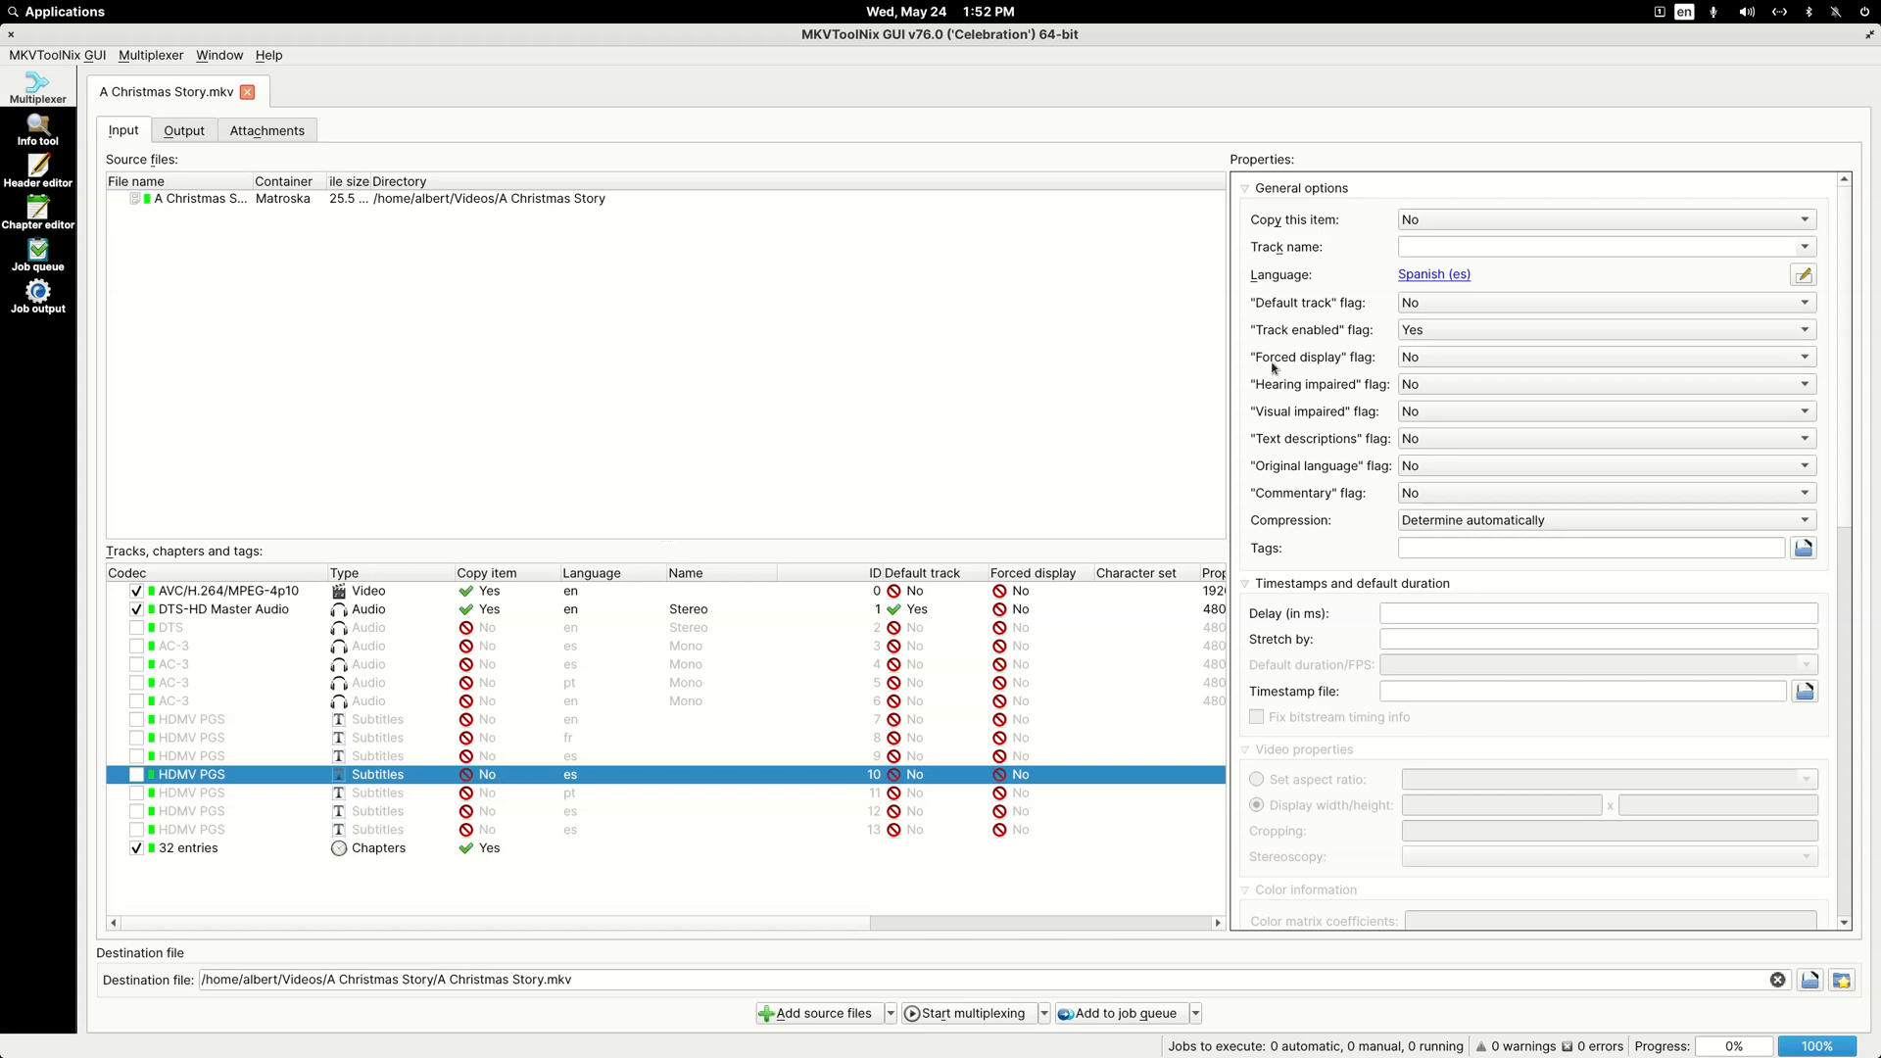
Step: Include the four AC-3 audio tracks and the plain DTS track in the output again
left_click(136, 646)
left_click(136, 665)
left_click(136, 683)
left_click(137, 702)
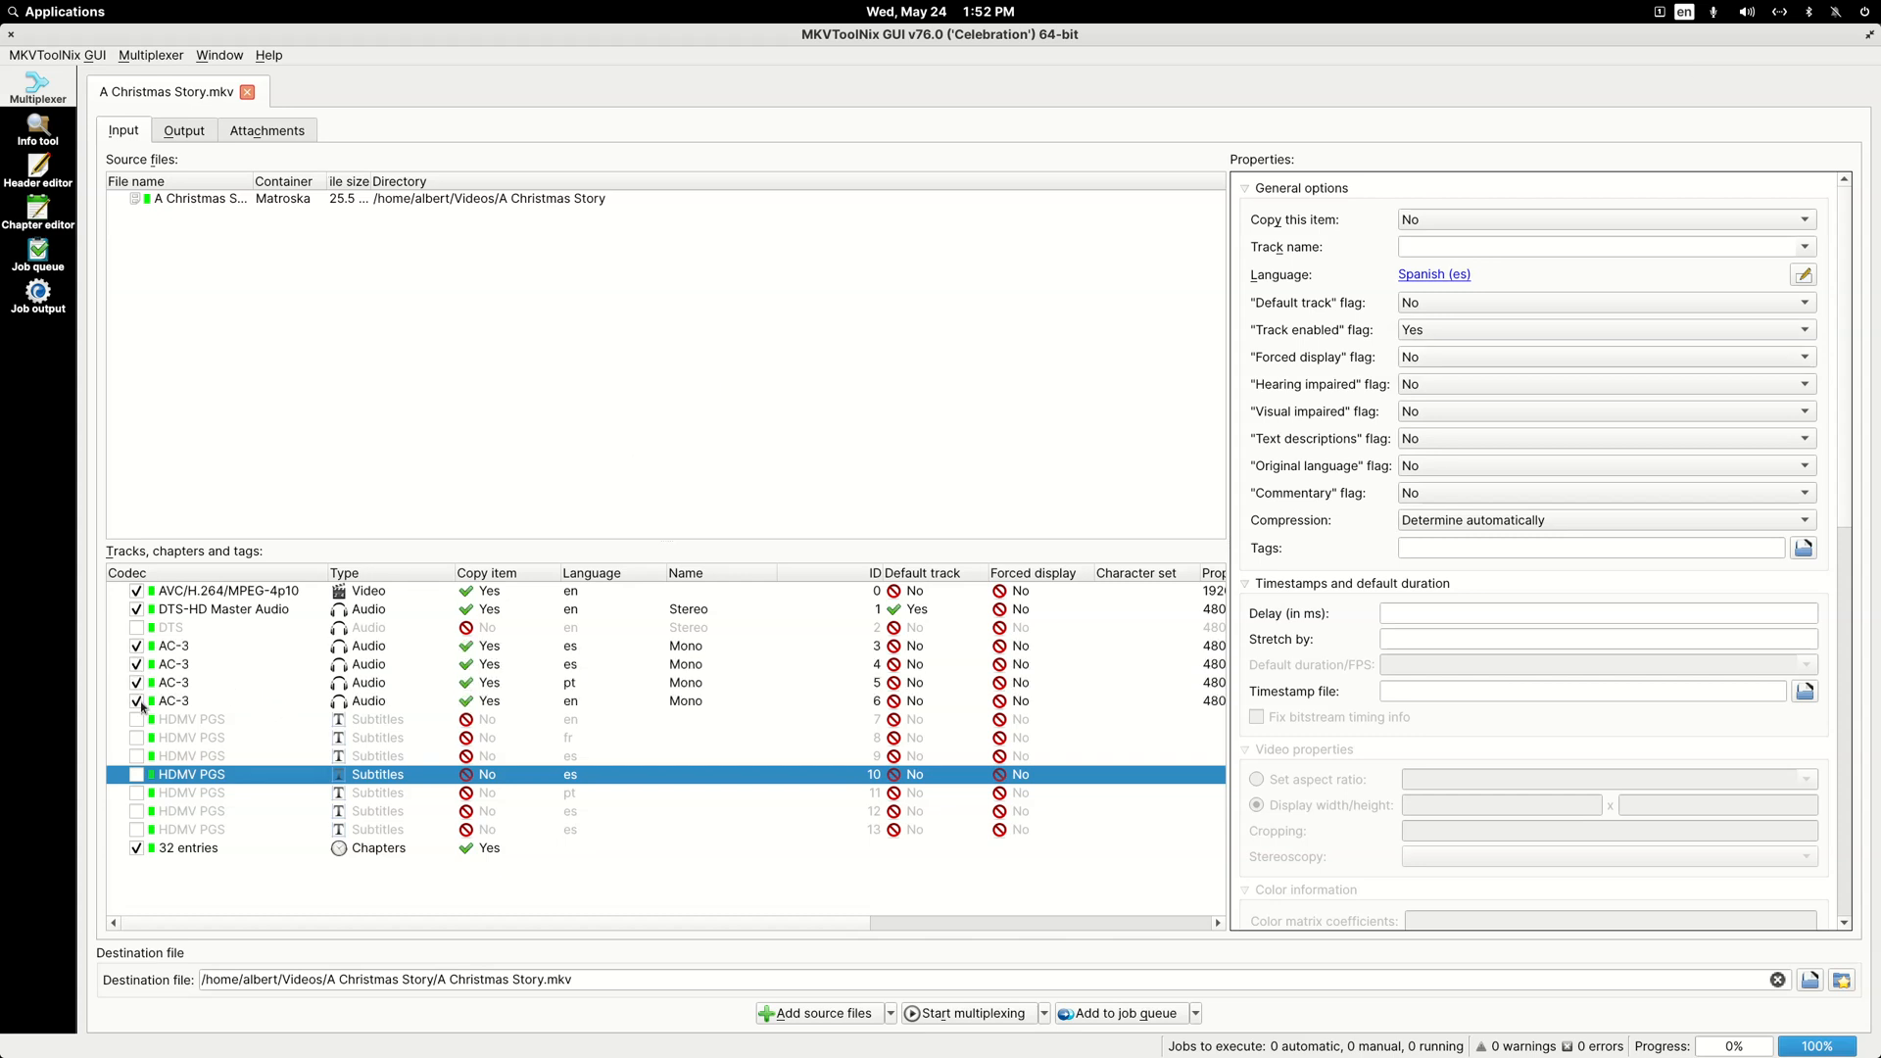
left_click(136, 628)
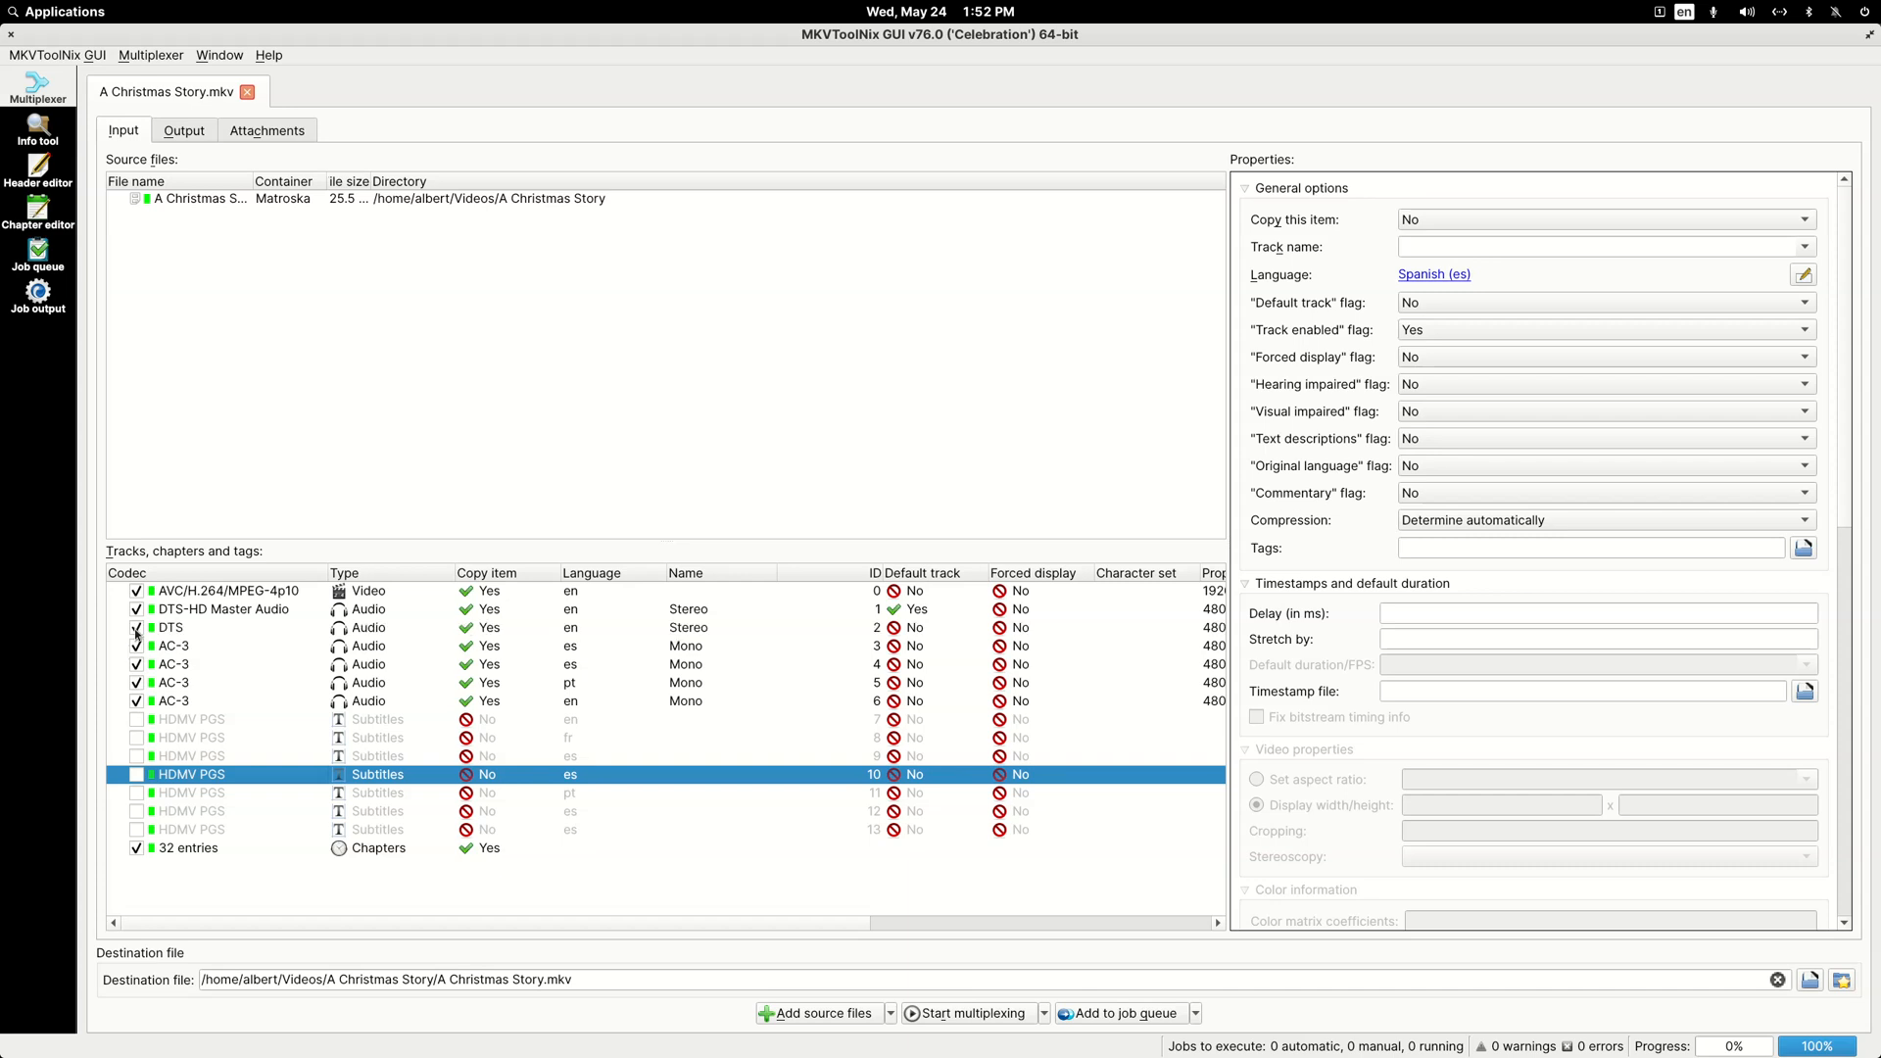
left_click(1440, 244)
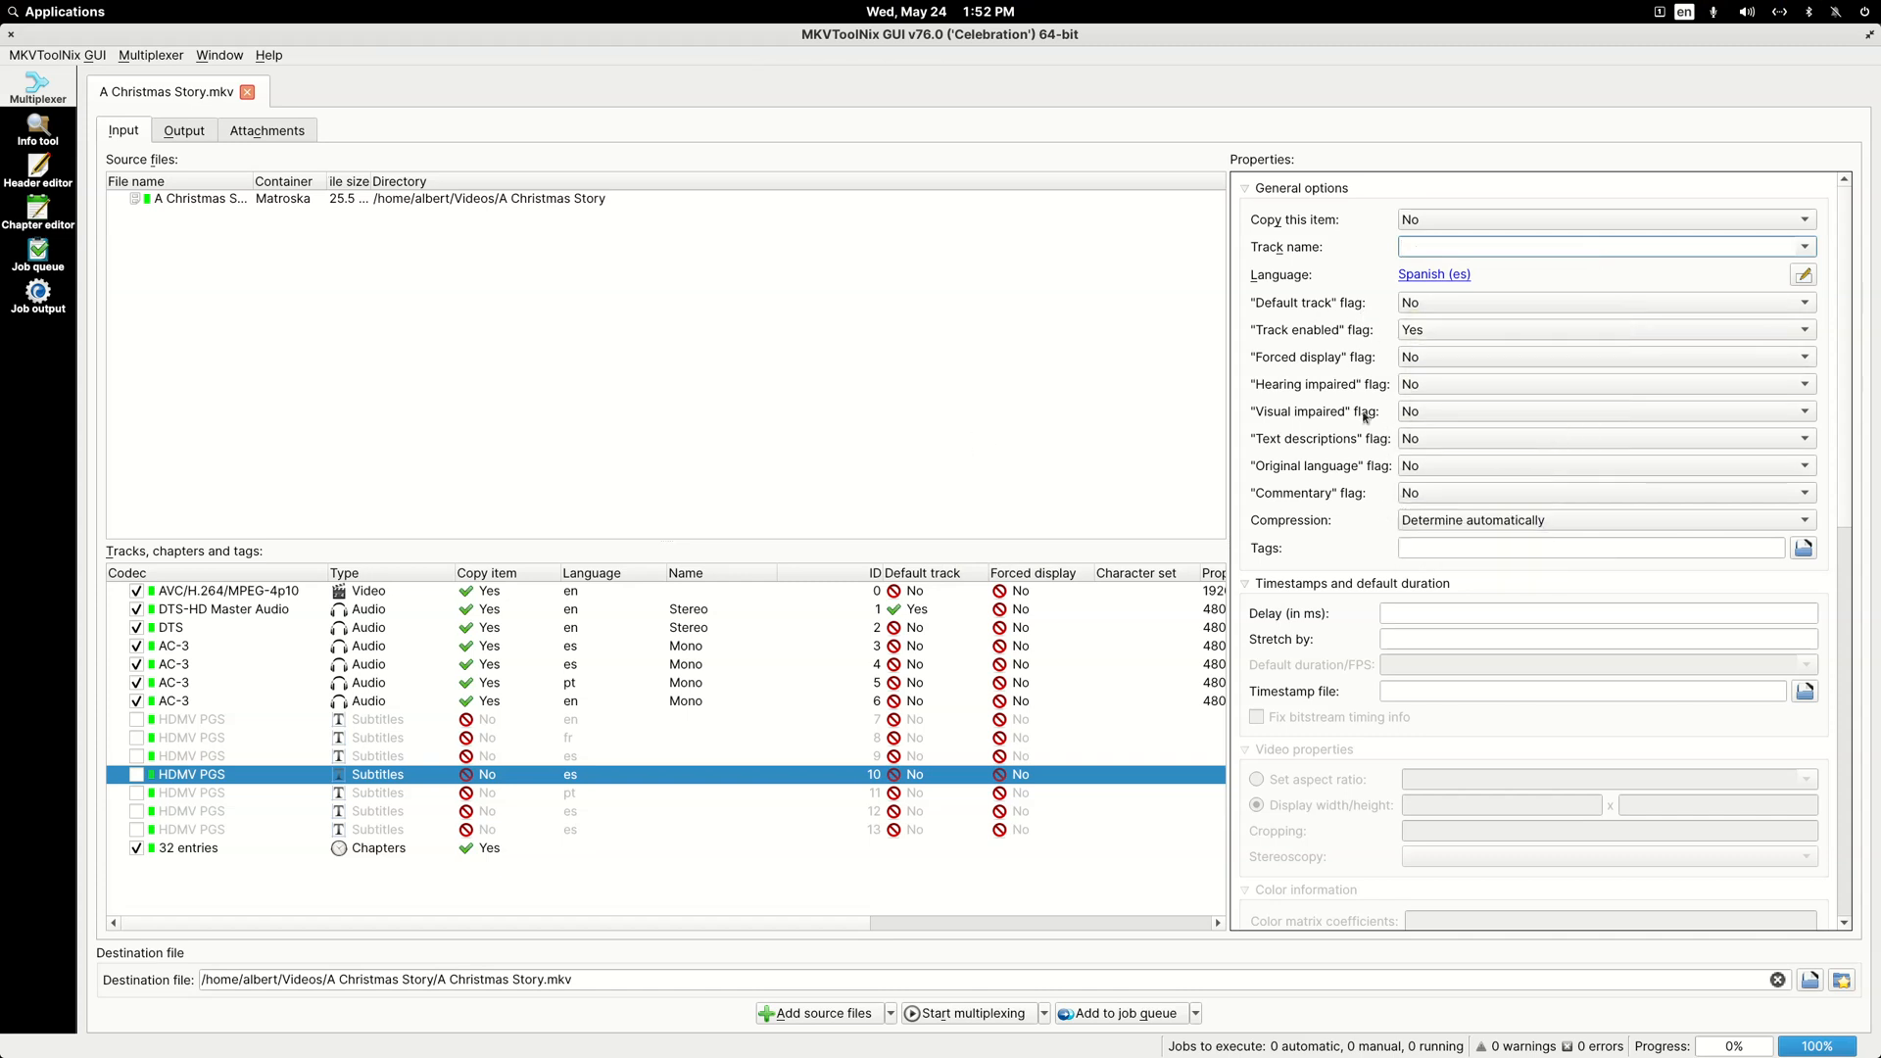
Step: Close MKVToolNix, open A Christmas Story [1].mkv in HandBrake, and widen and reposition its window
left_click(12, 37)
left_click(1085, 552)
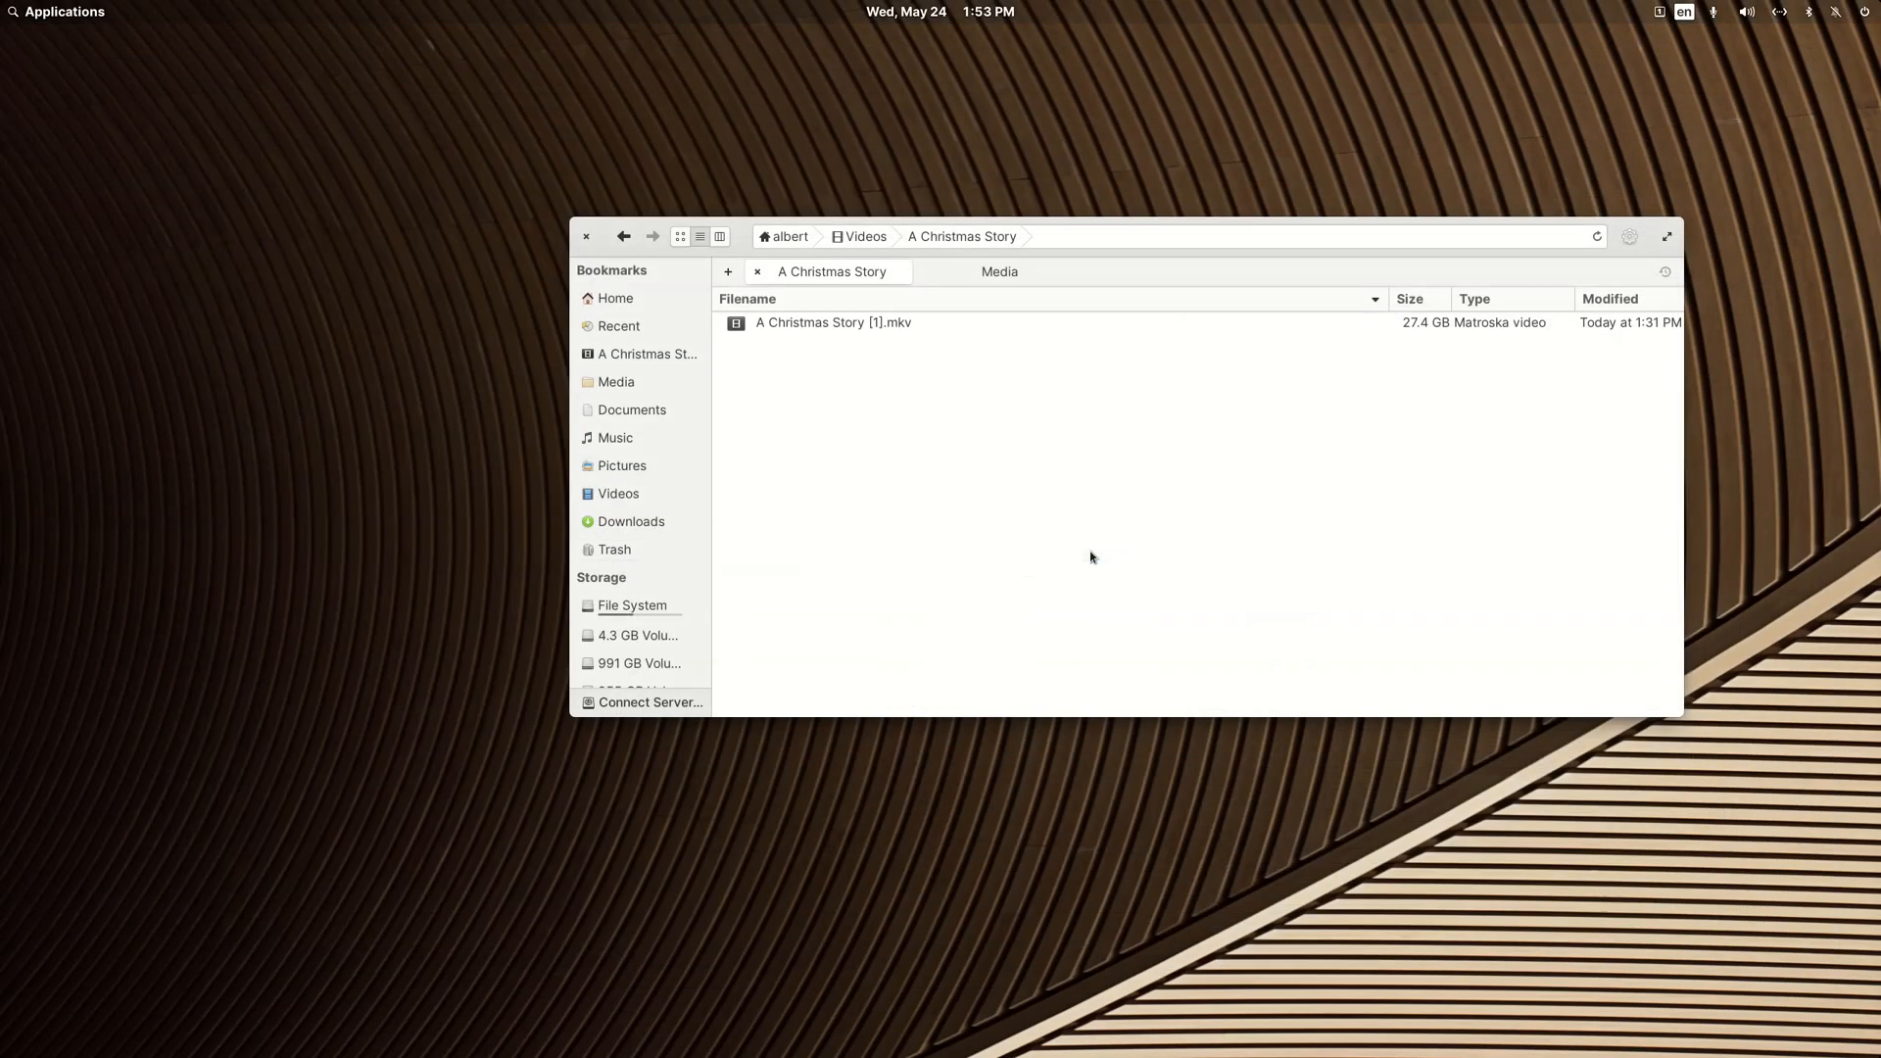
right_click(854, 330)
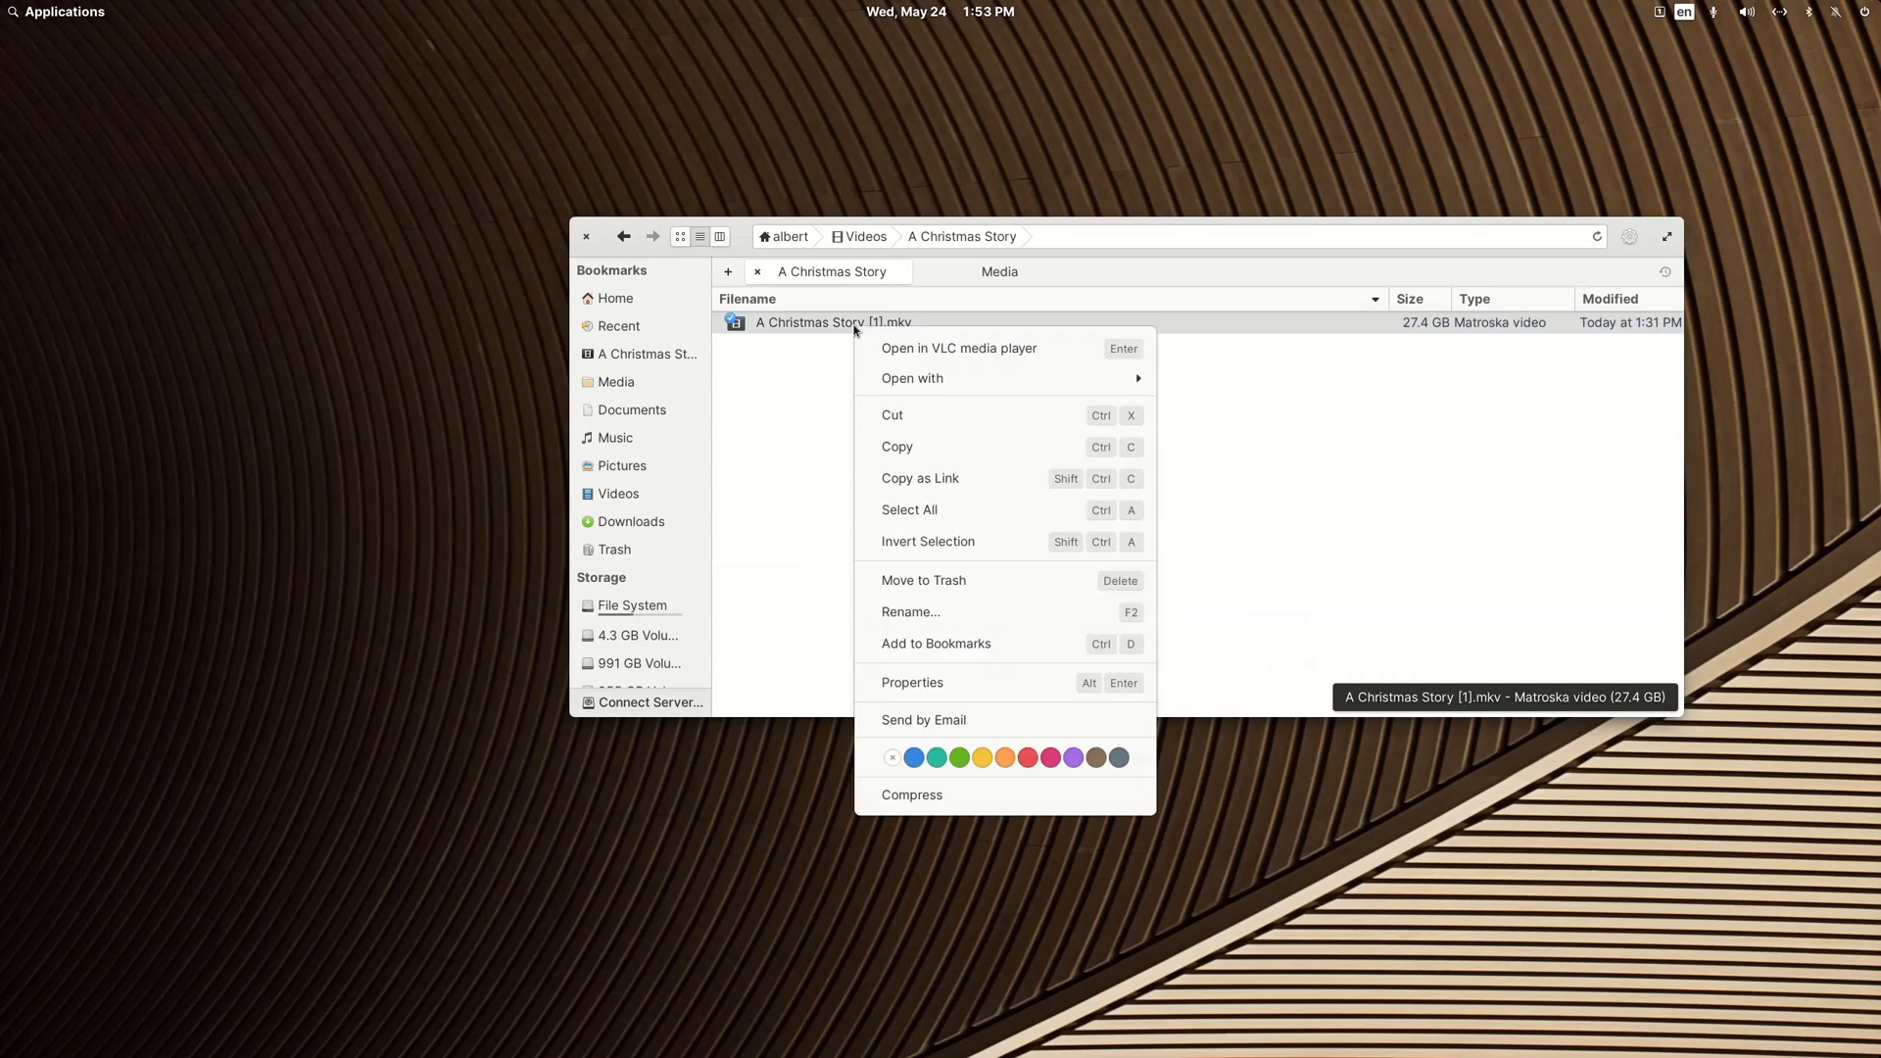
mouse_move(1127, 379)
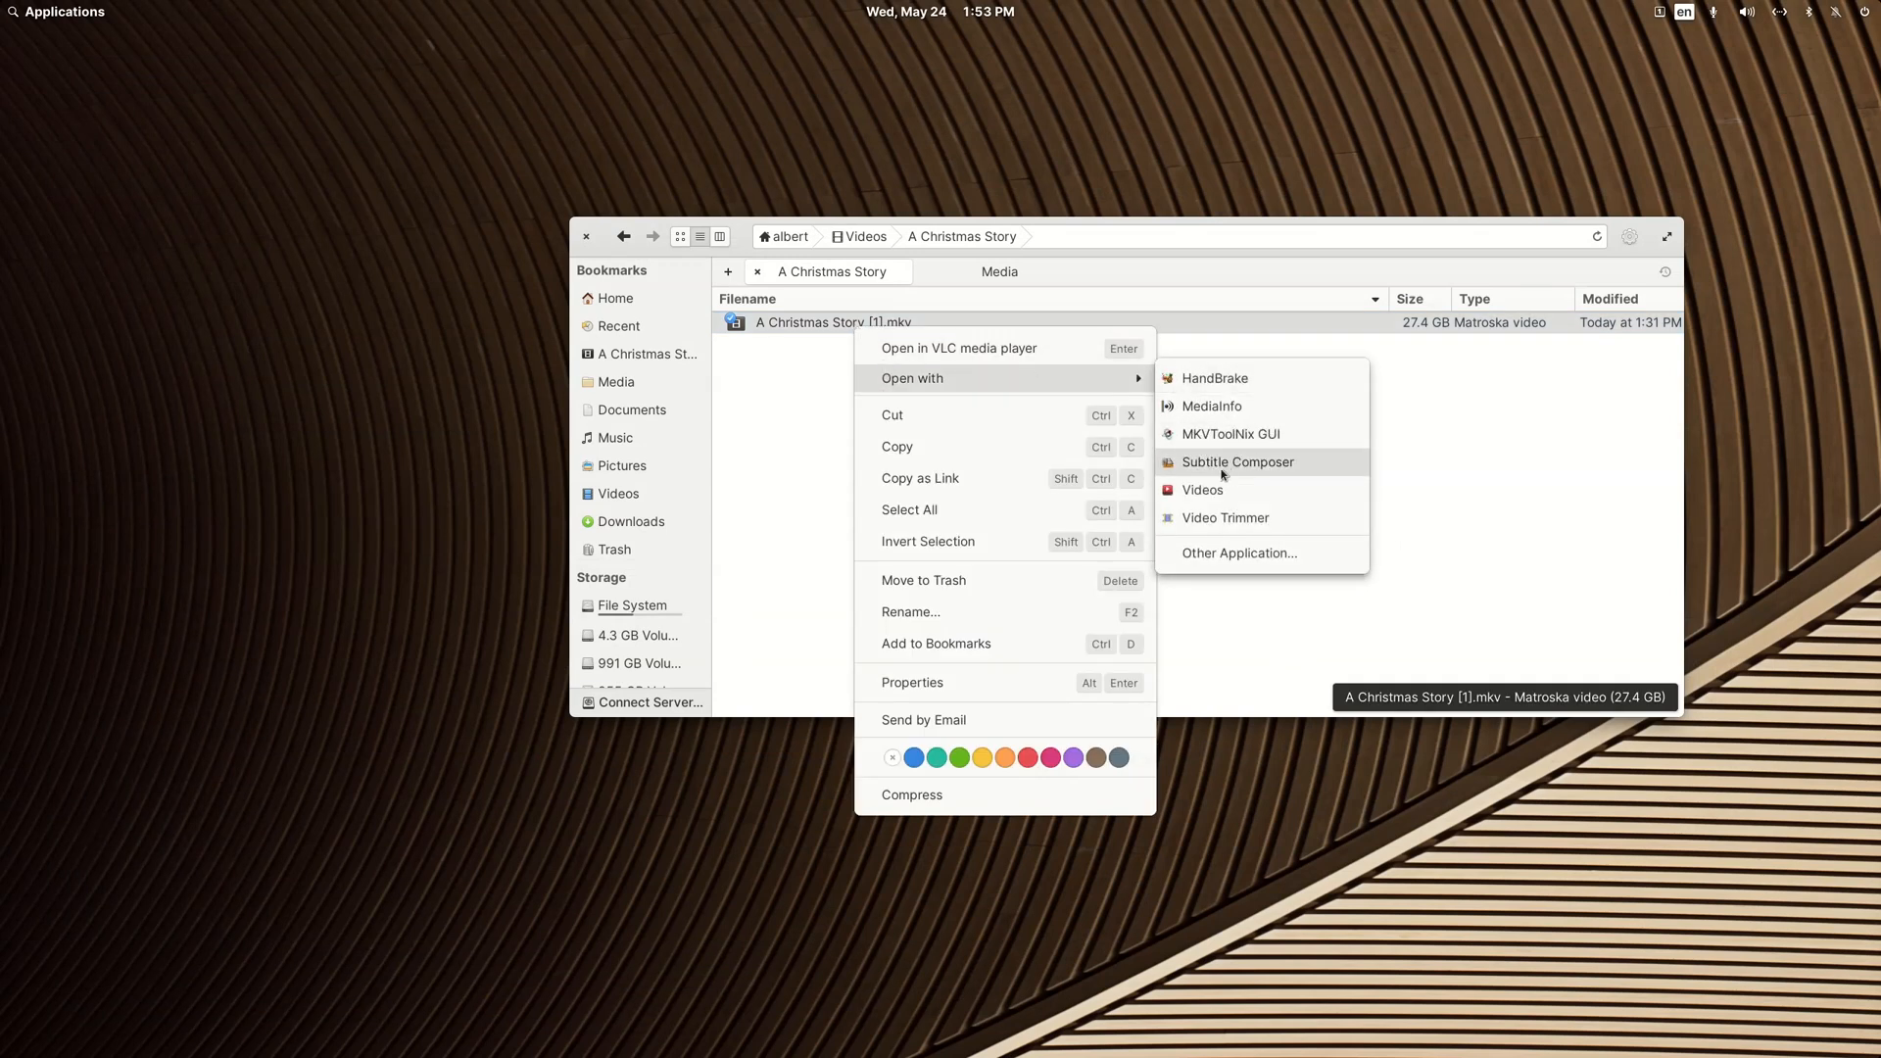
left_click(1220, 381)
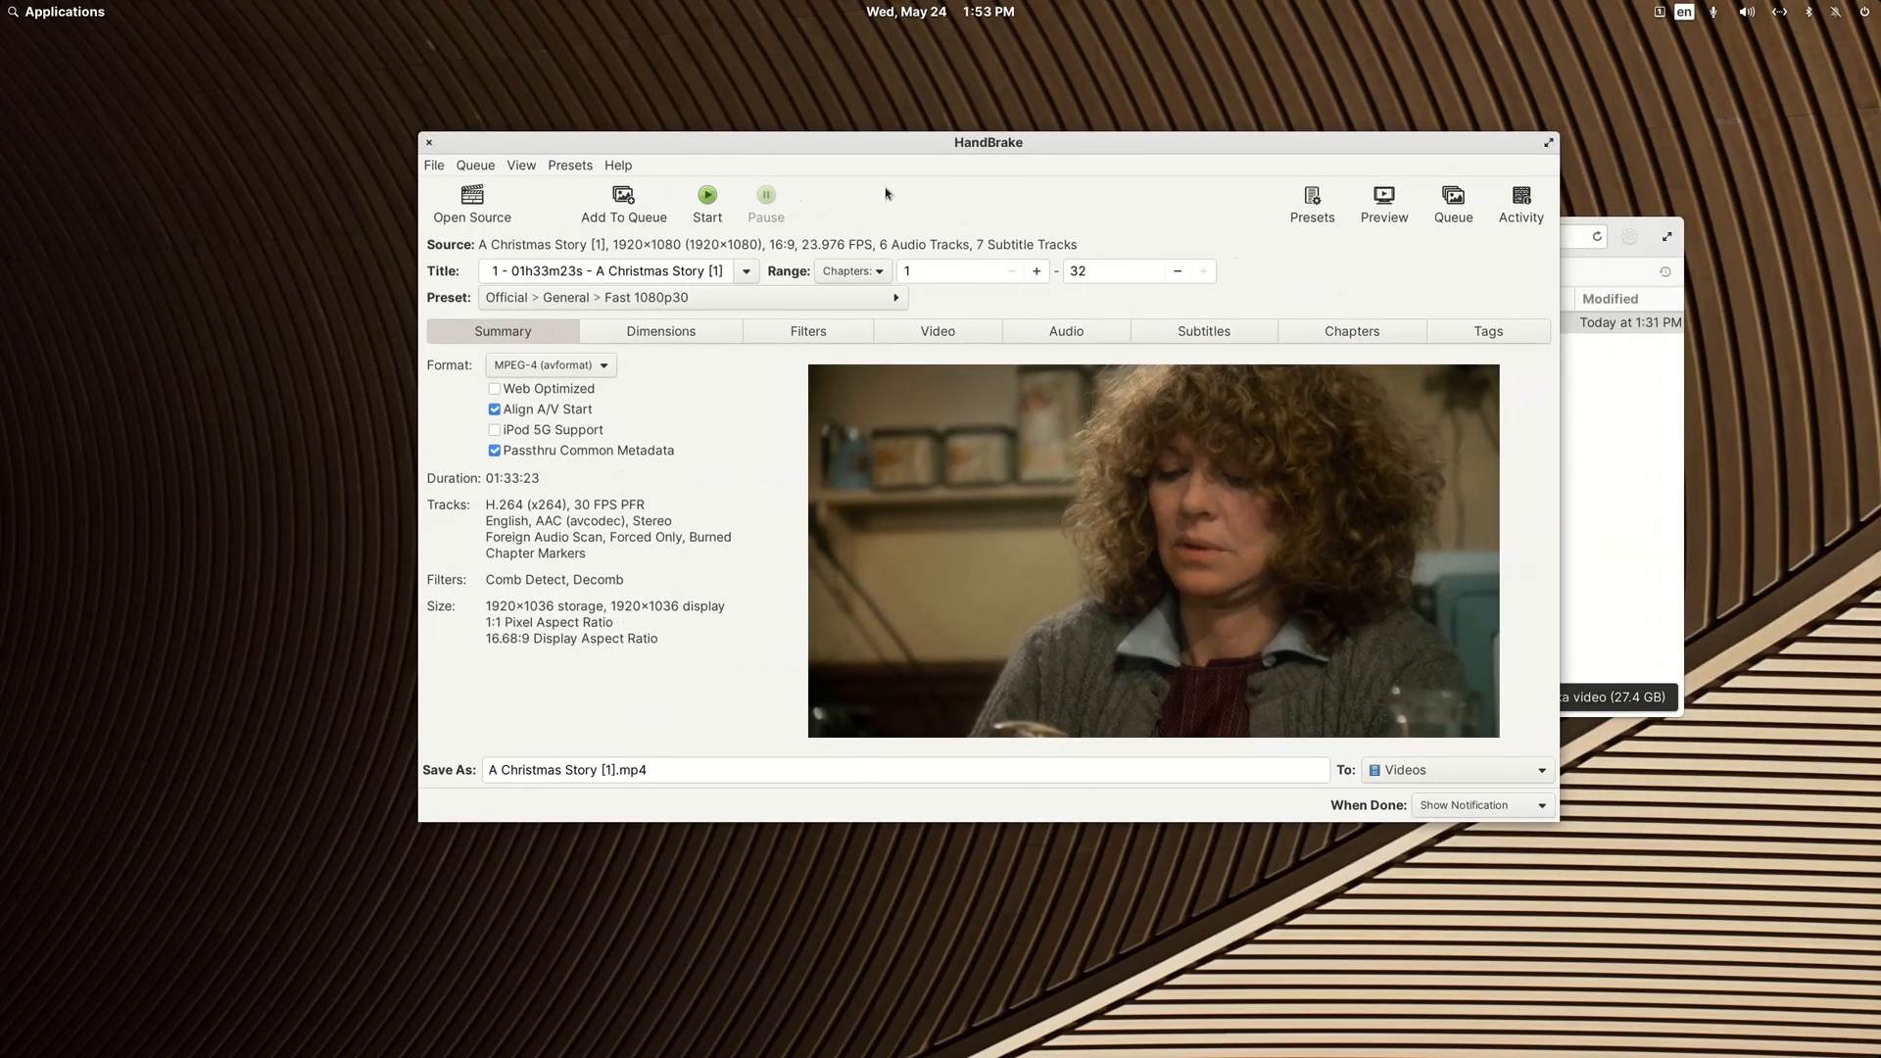
left_click_drag(1565, 257, 1835, 256)
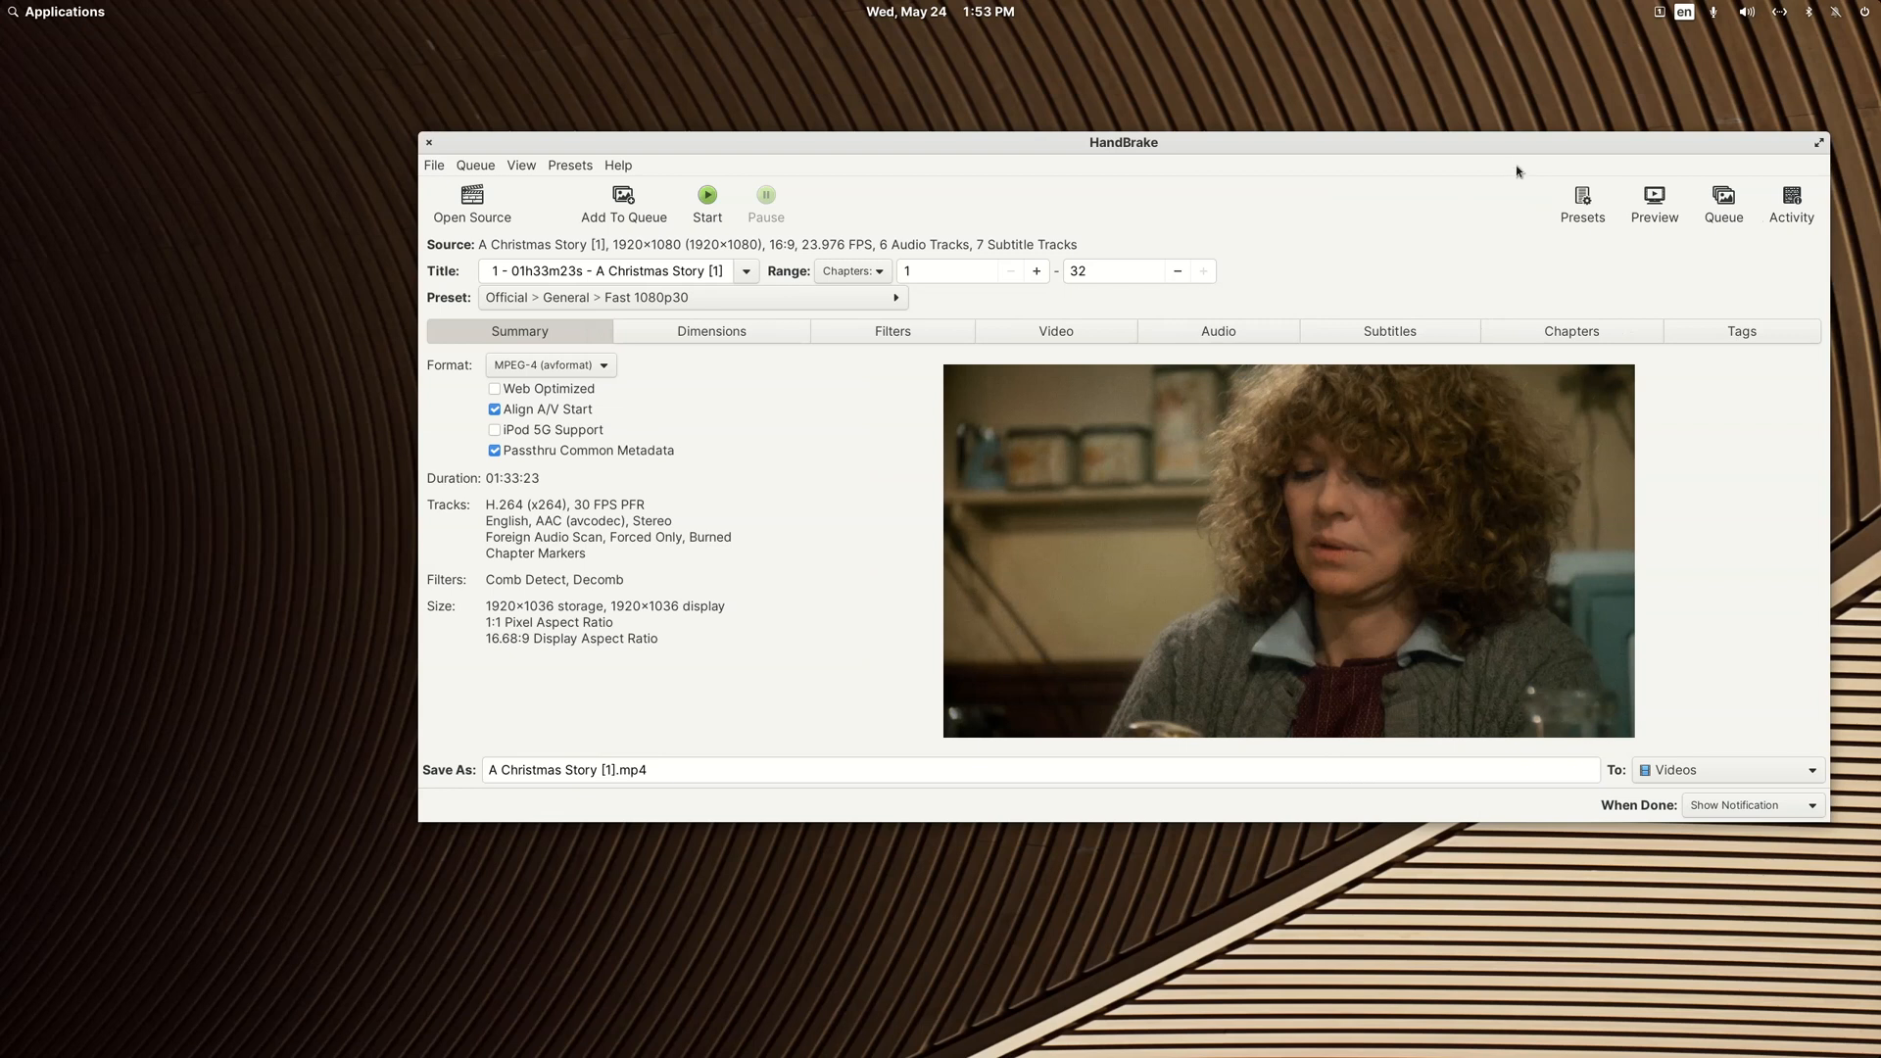
left_click_drag(1522, 146, 1417, 155)
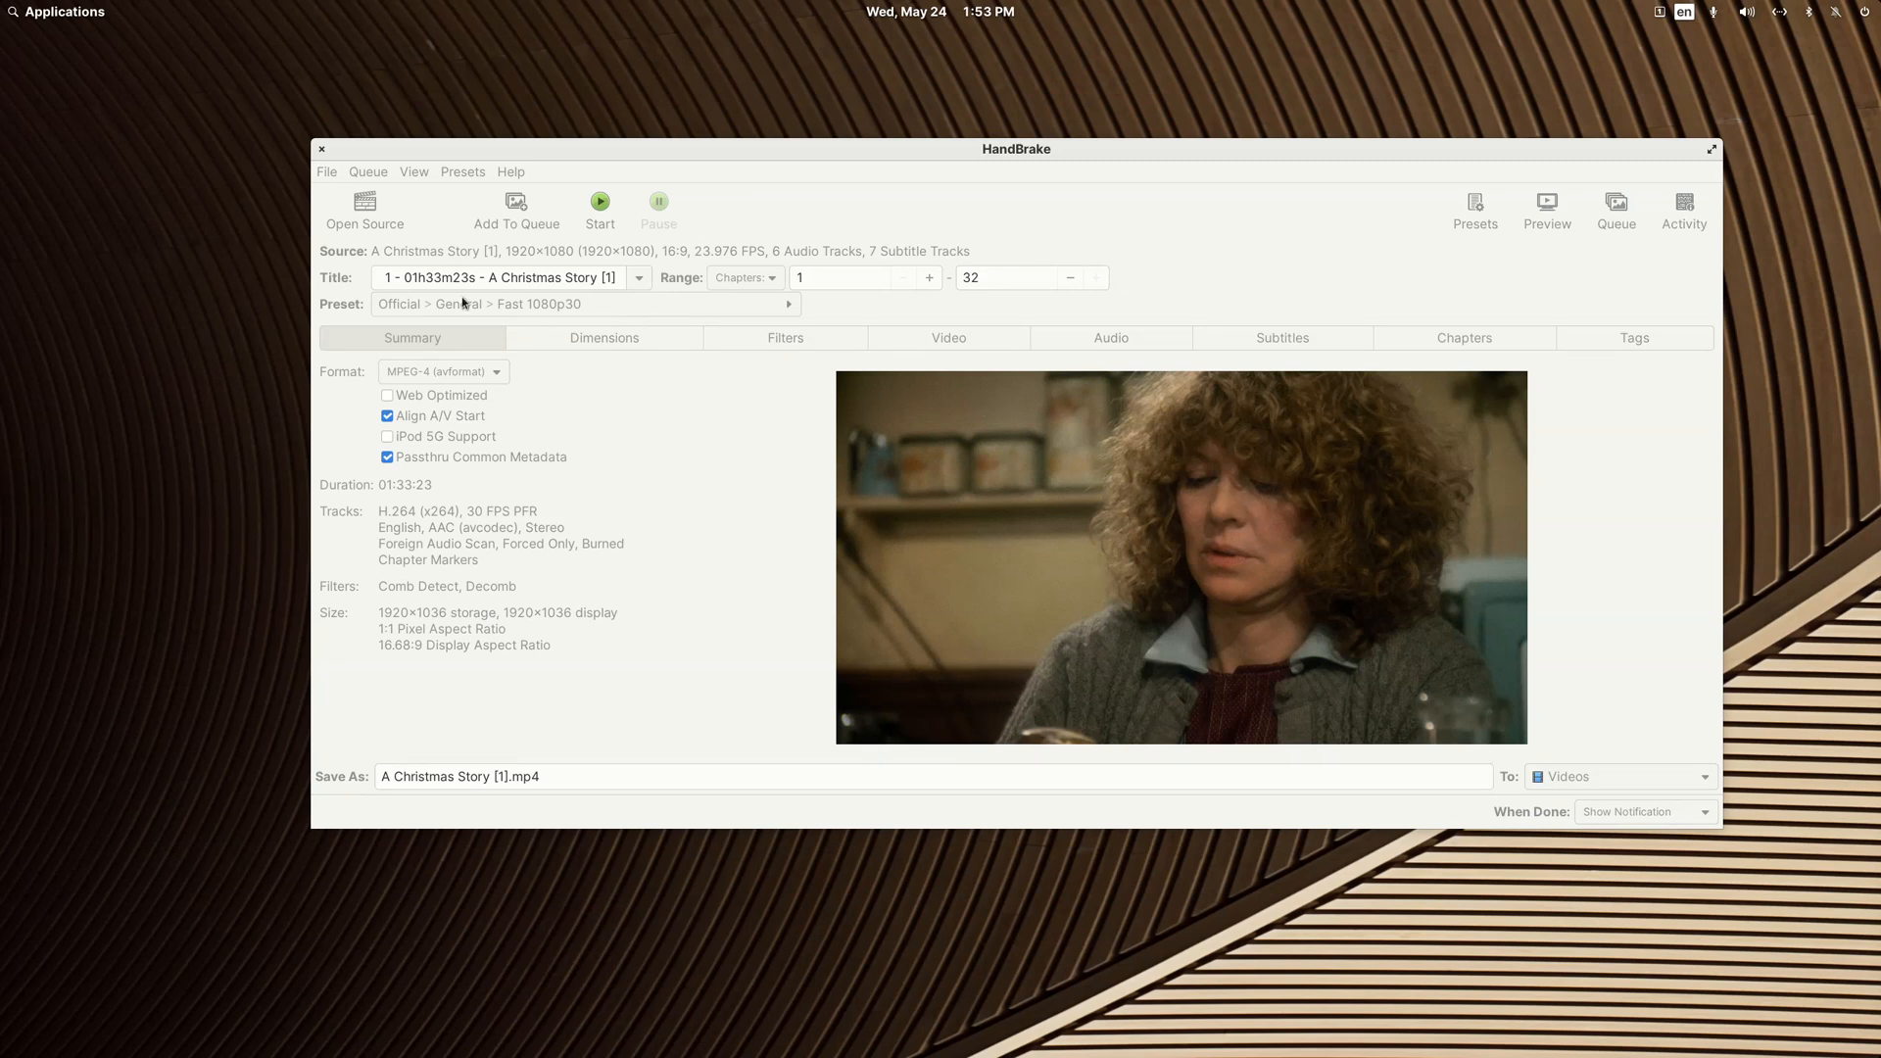
Step: Set the encoding preset to the hardware preset H.265 NVENC 1080p
left_click(413, 304)
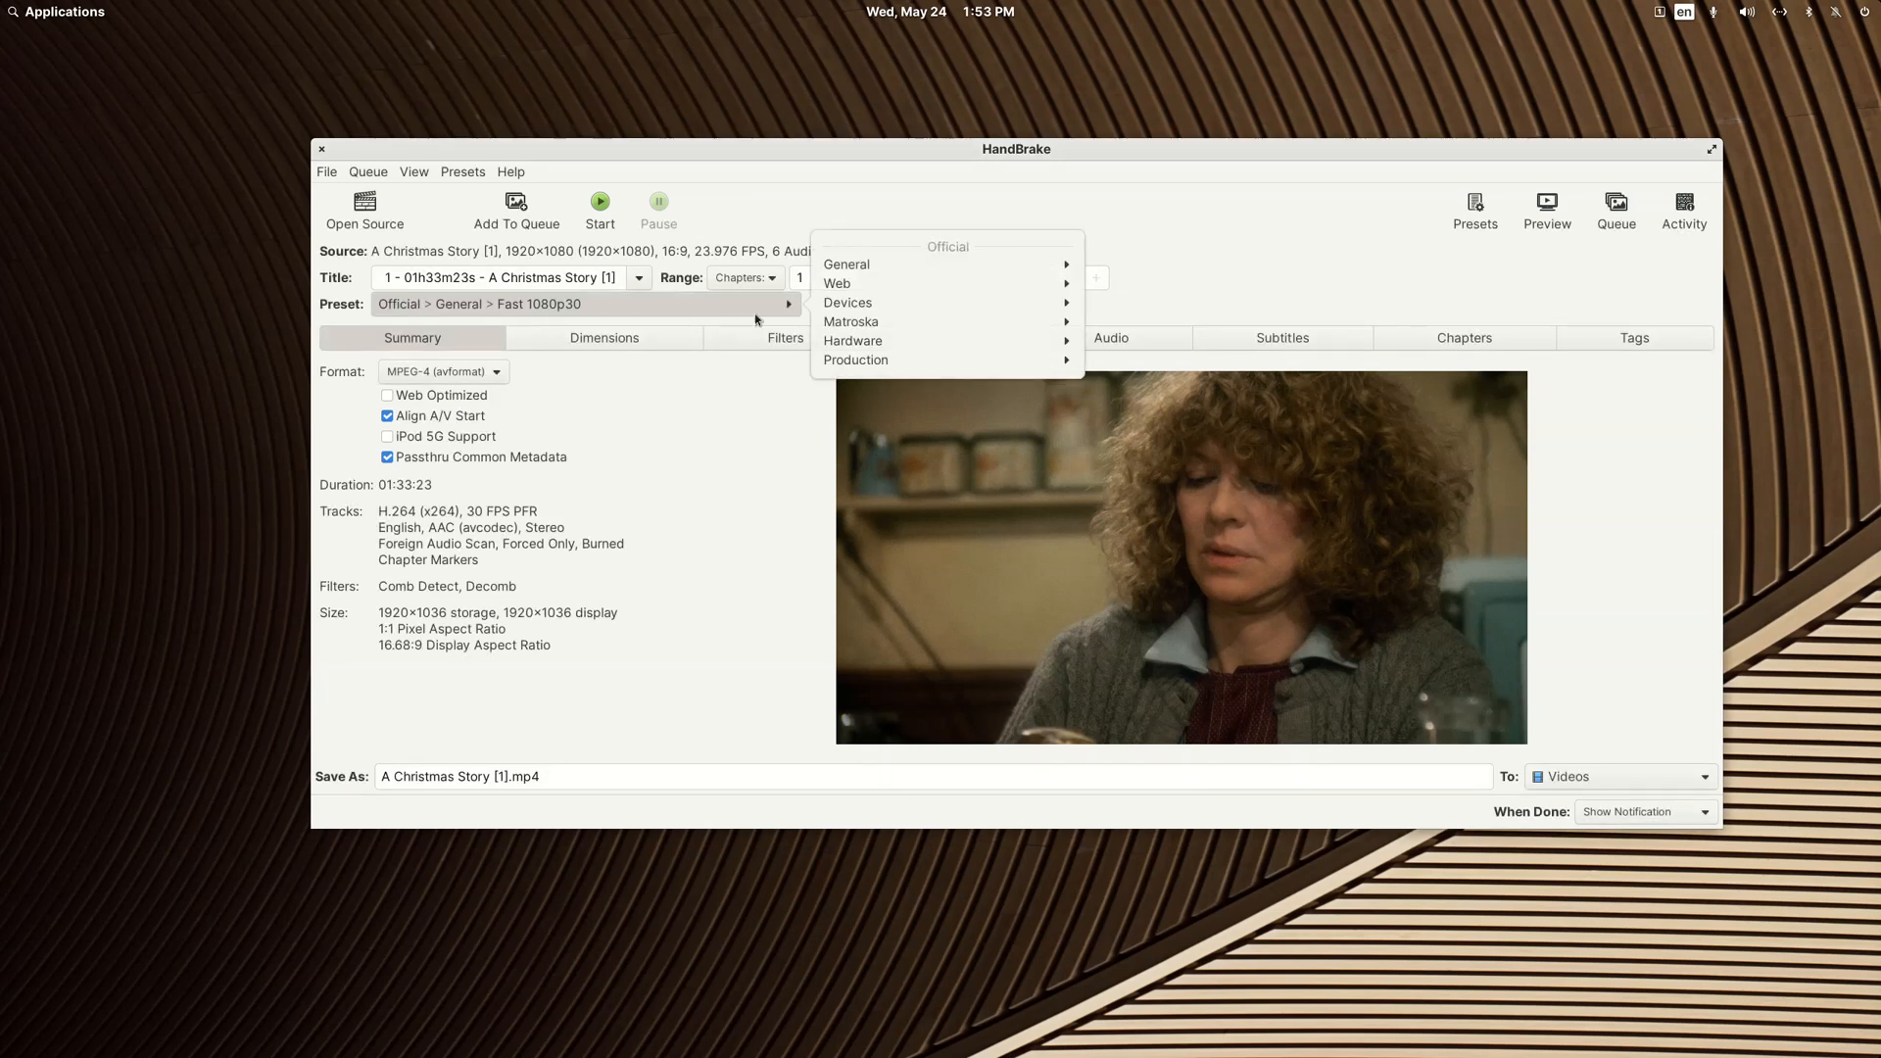
left_click(864, 343)
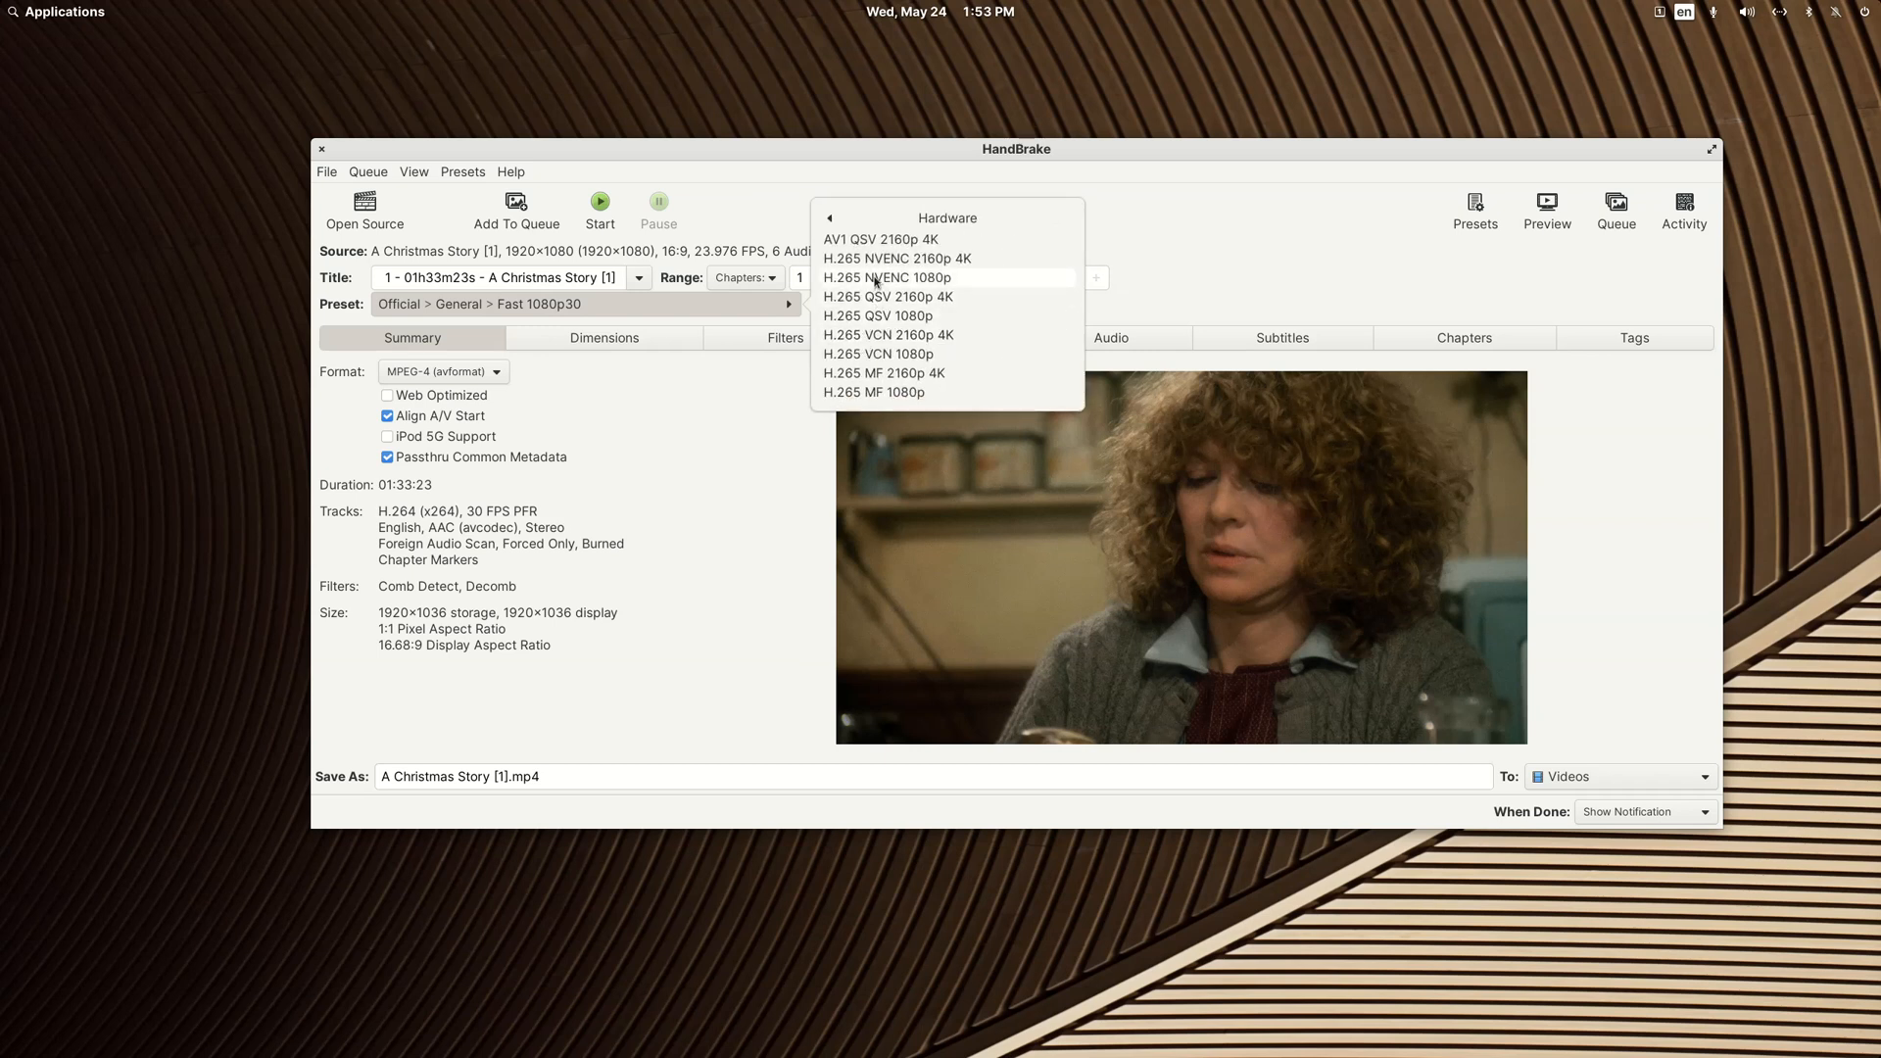
left_click(932, 279)
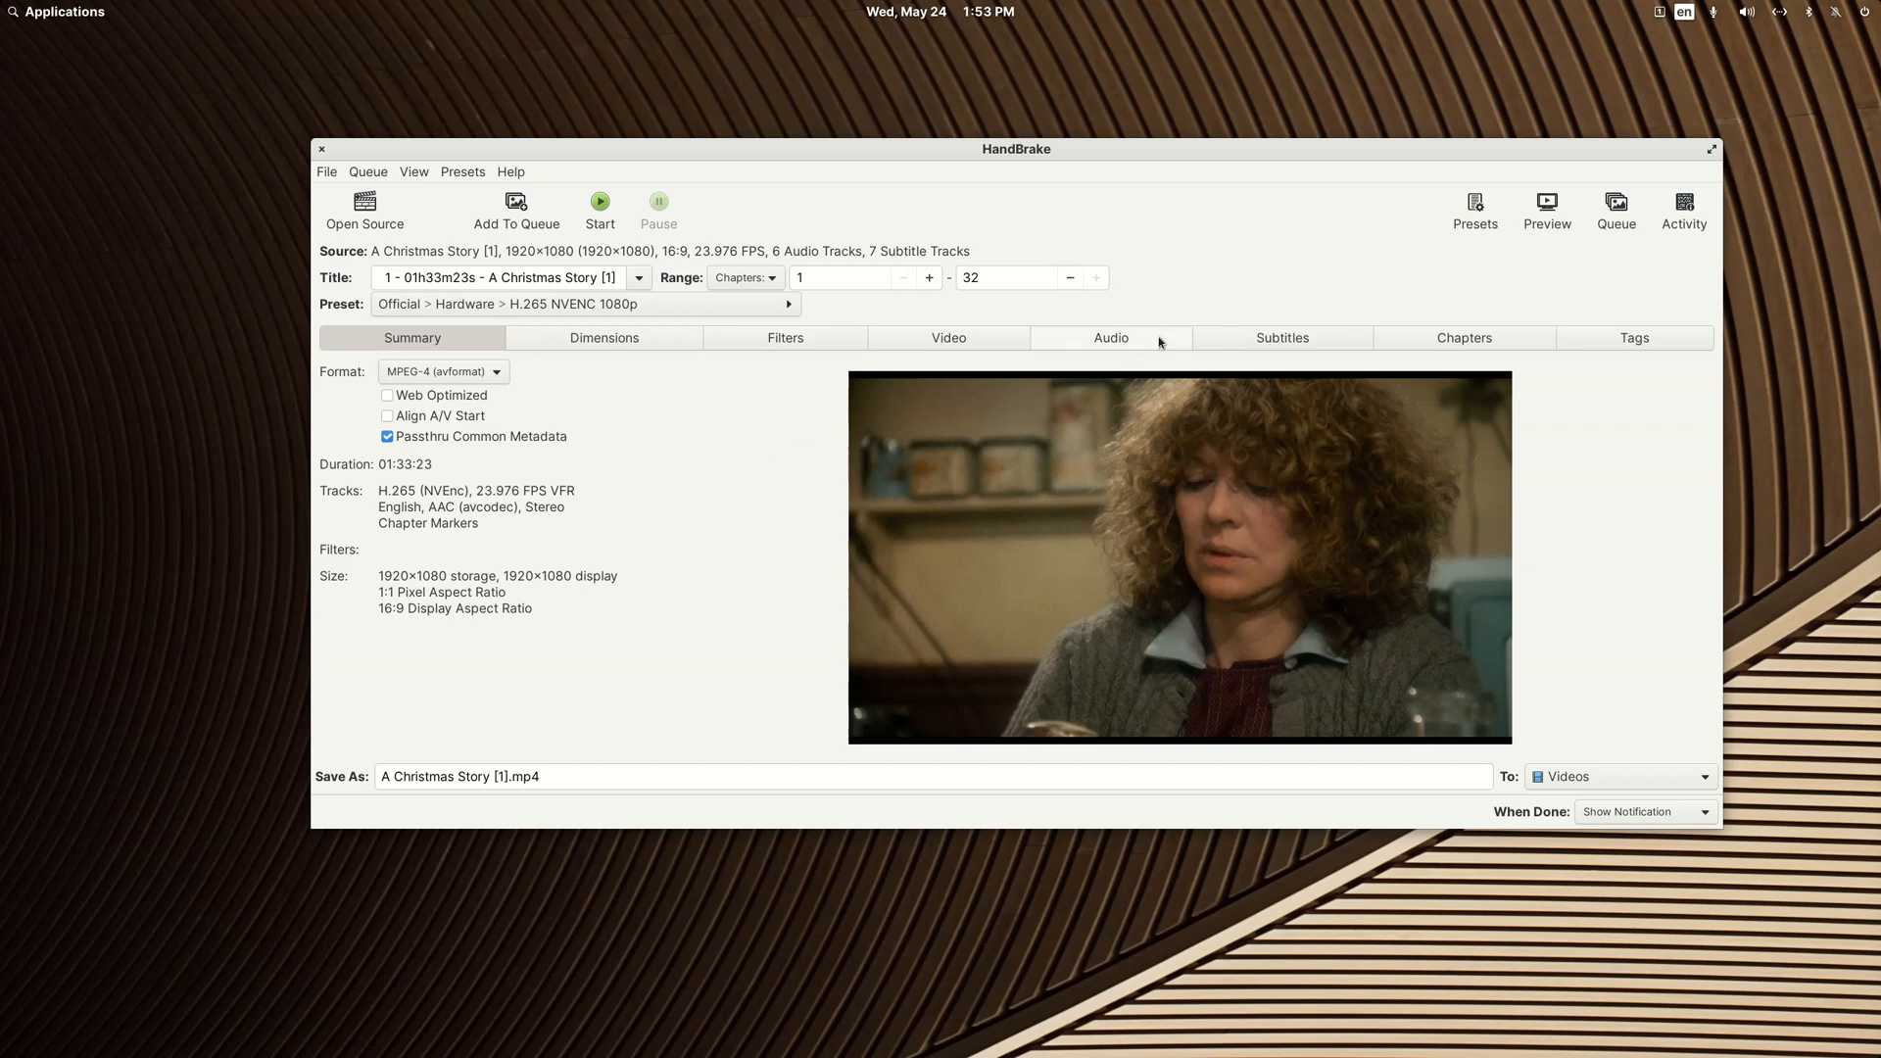
Step: Add the embedded subtitle track 1 - English [PGS] with the track name "English [PGS]" and save it
left_click(1262, 340)
left_click(454, 375)
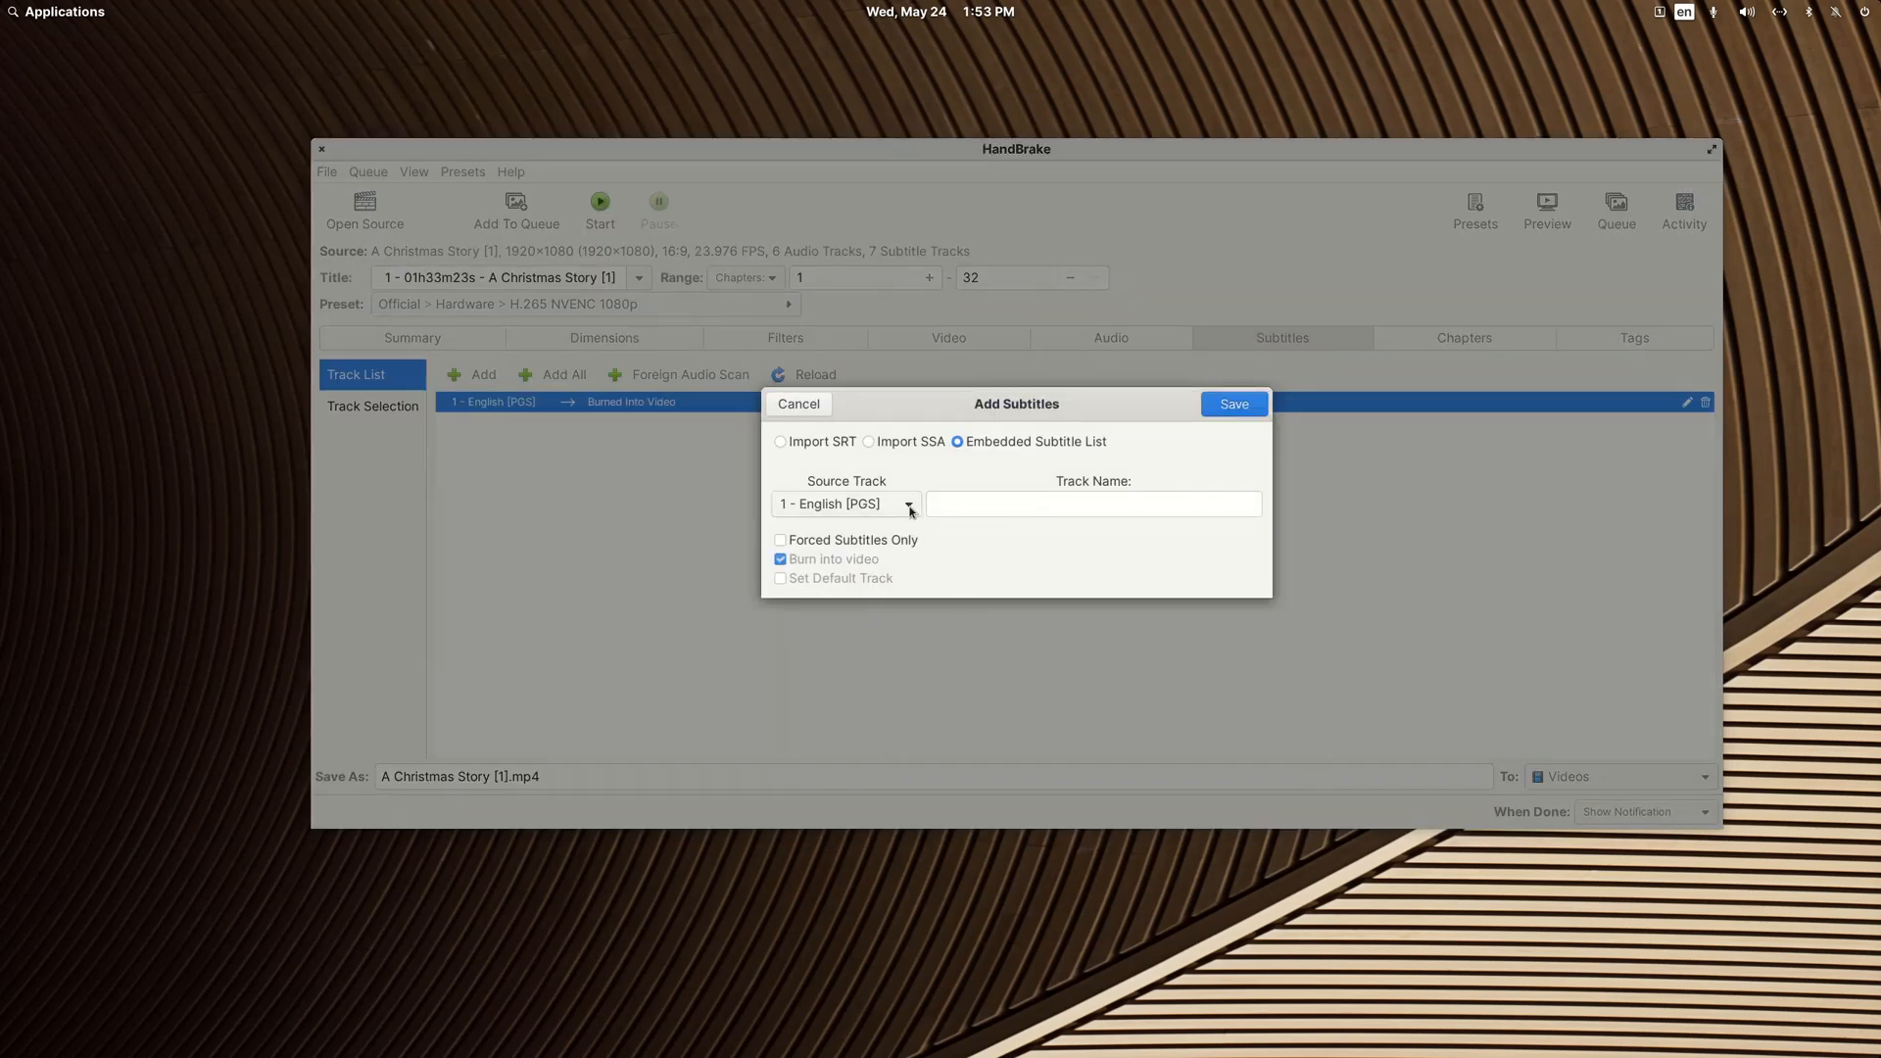
left_click(910, 506)
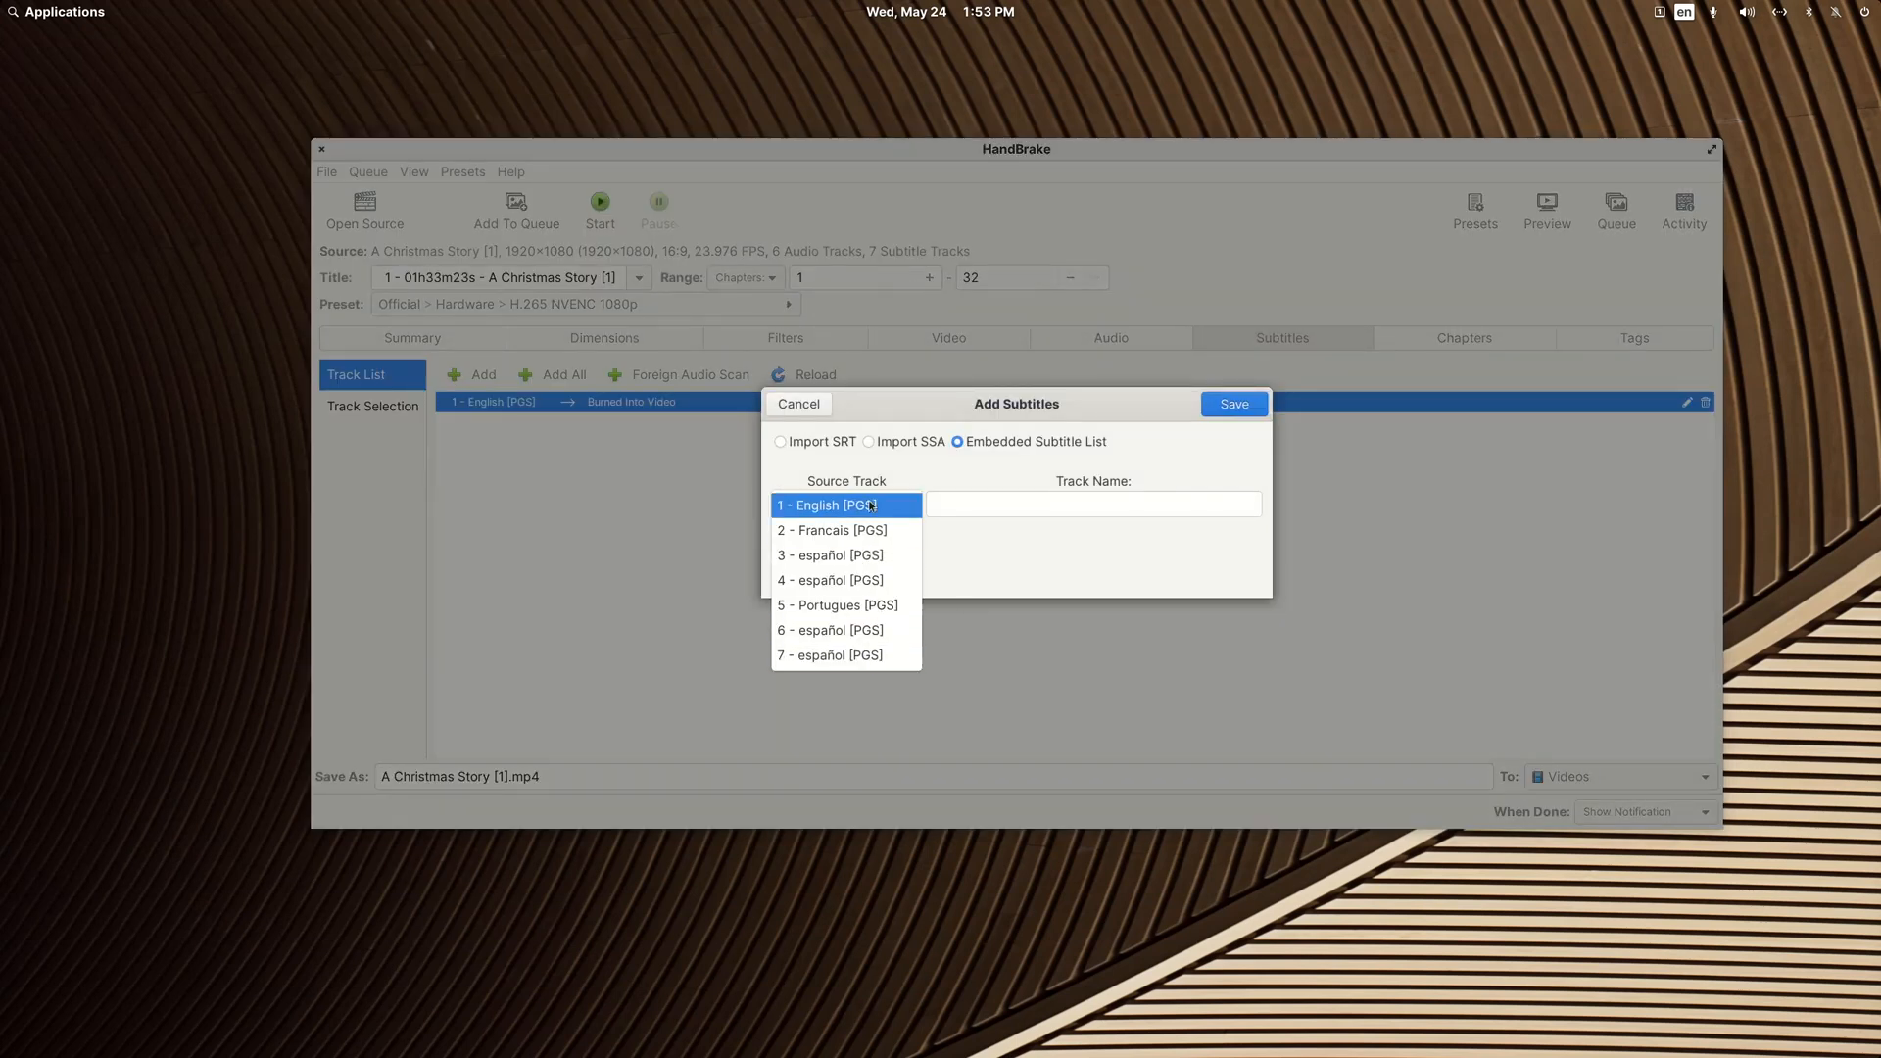
left_click(870, 505)
left_click(972, 506)
type("English")
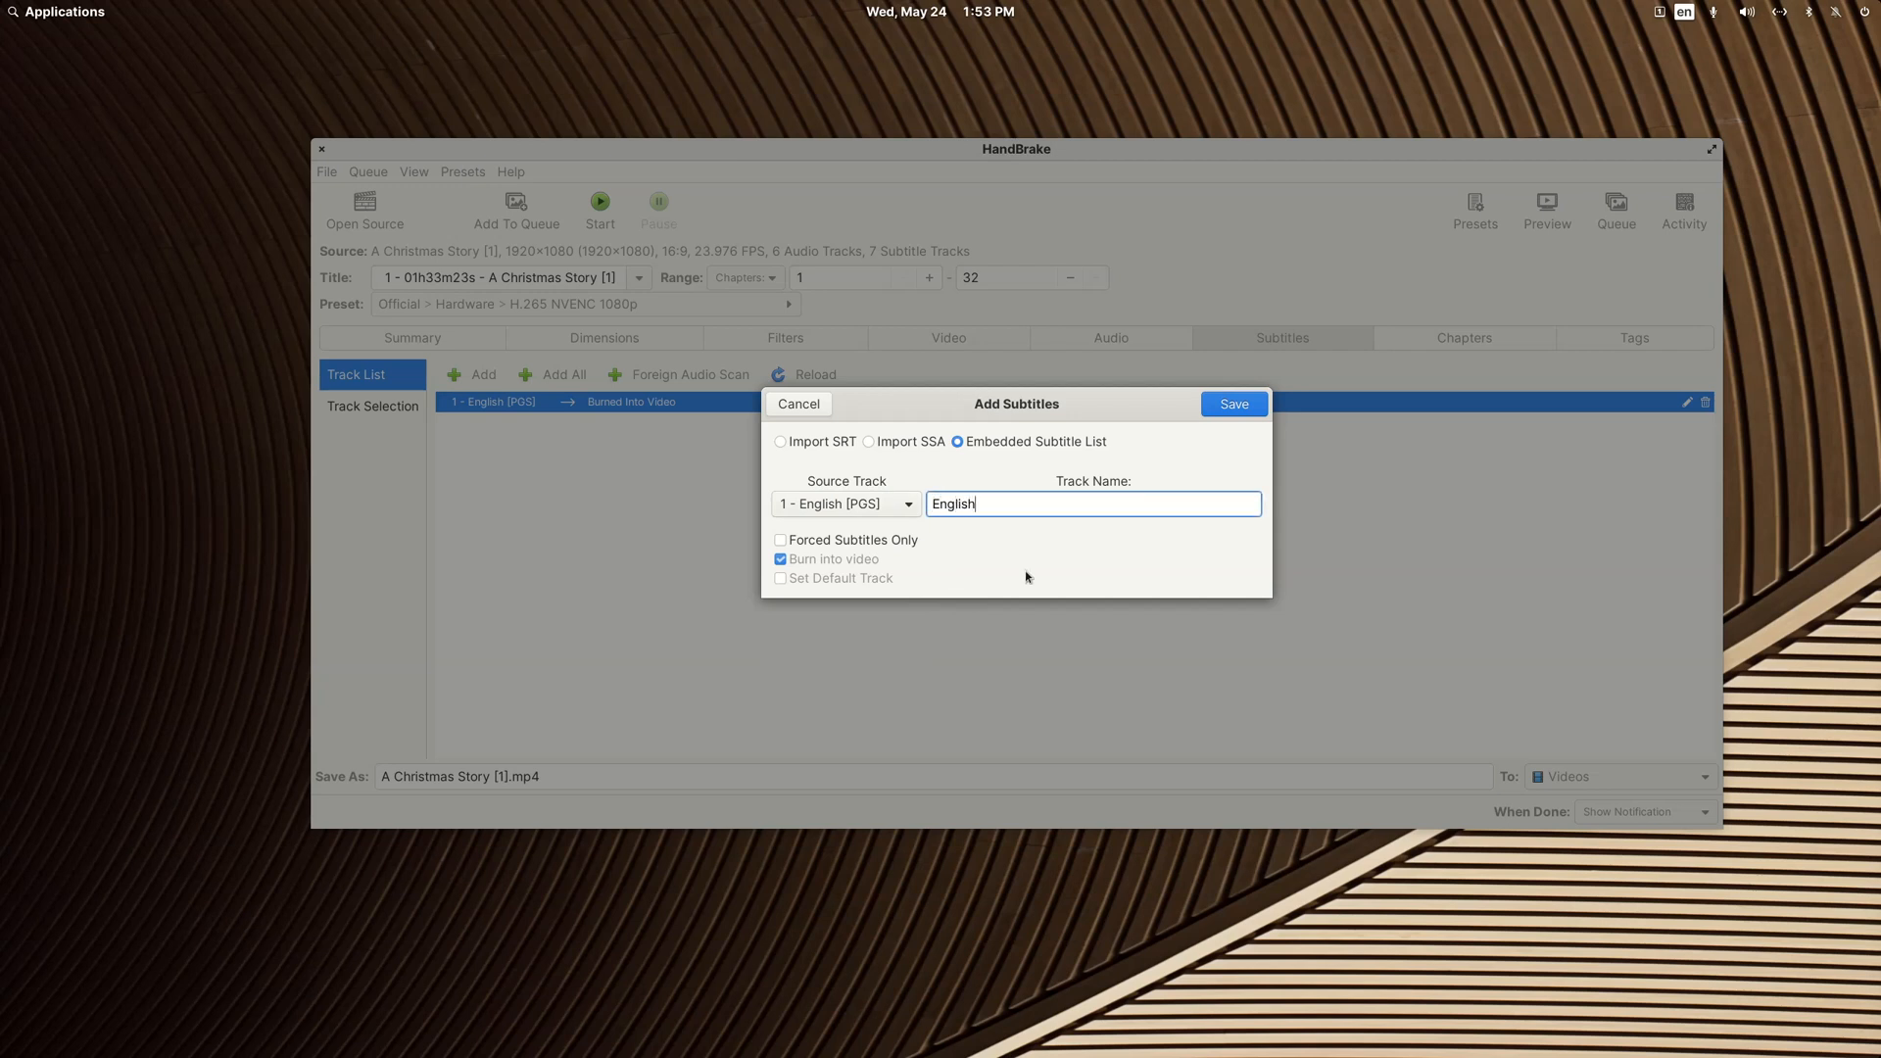
type(" []")
type("PGS")
left_click(1237, 404)
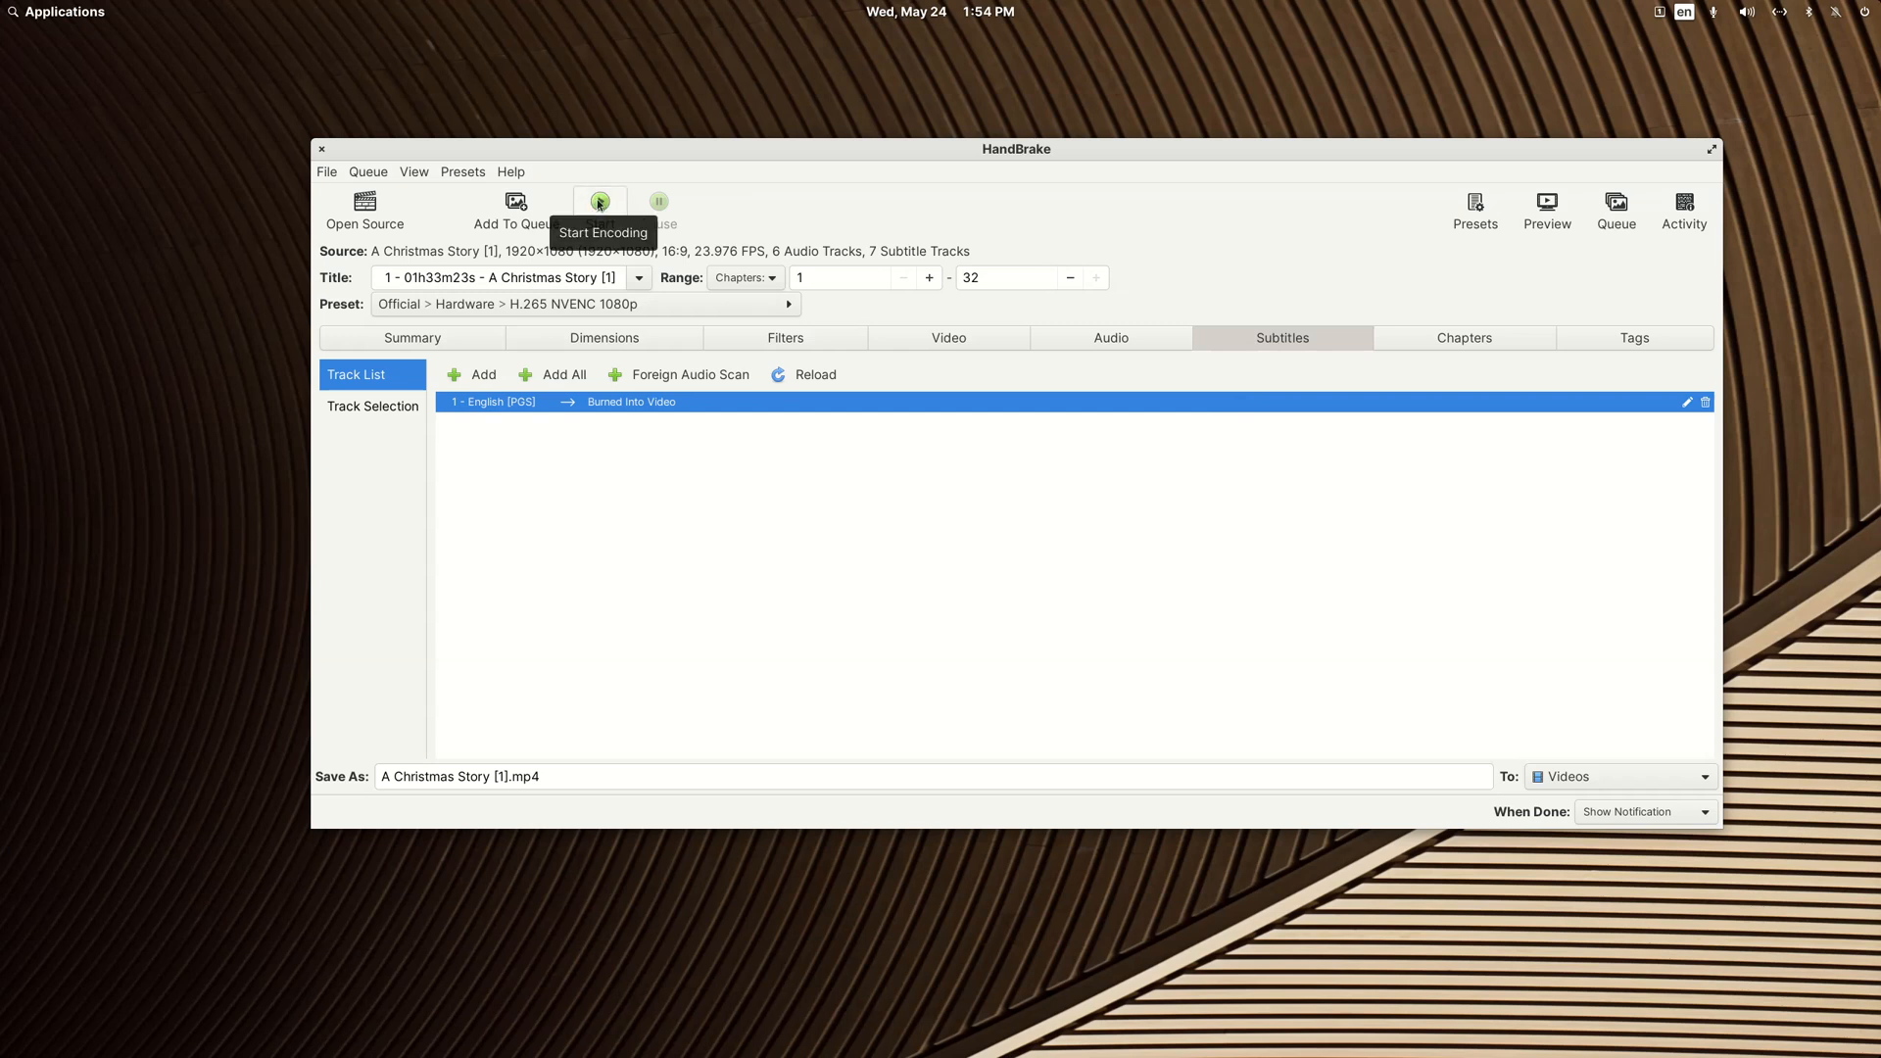
Step: Review the video encoder and audio track settings and start encoding A Christmas Story [1].mp4
left_click(934, 340)
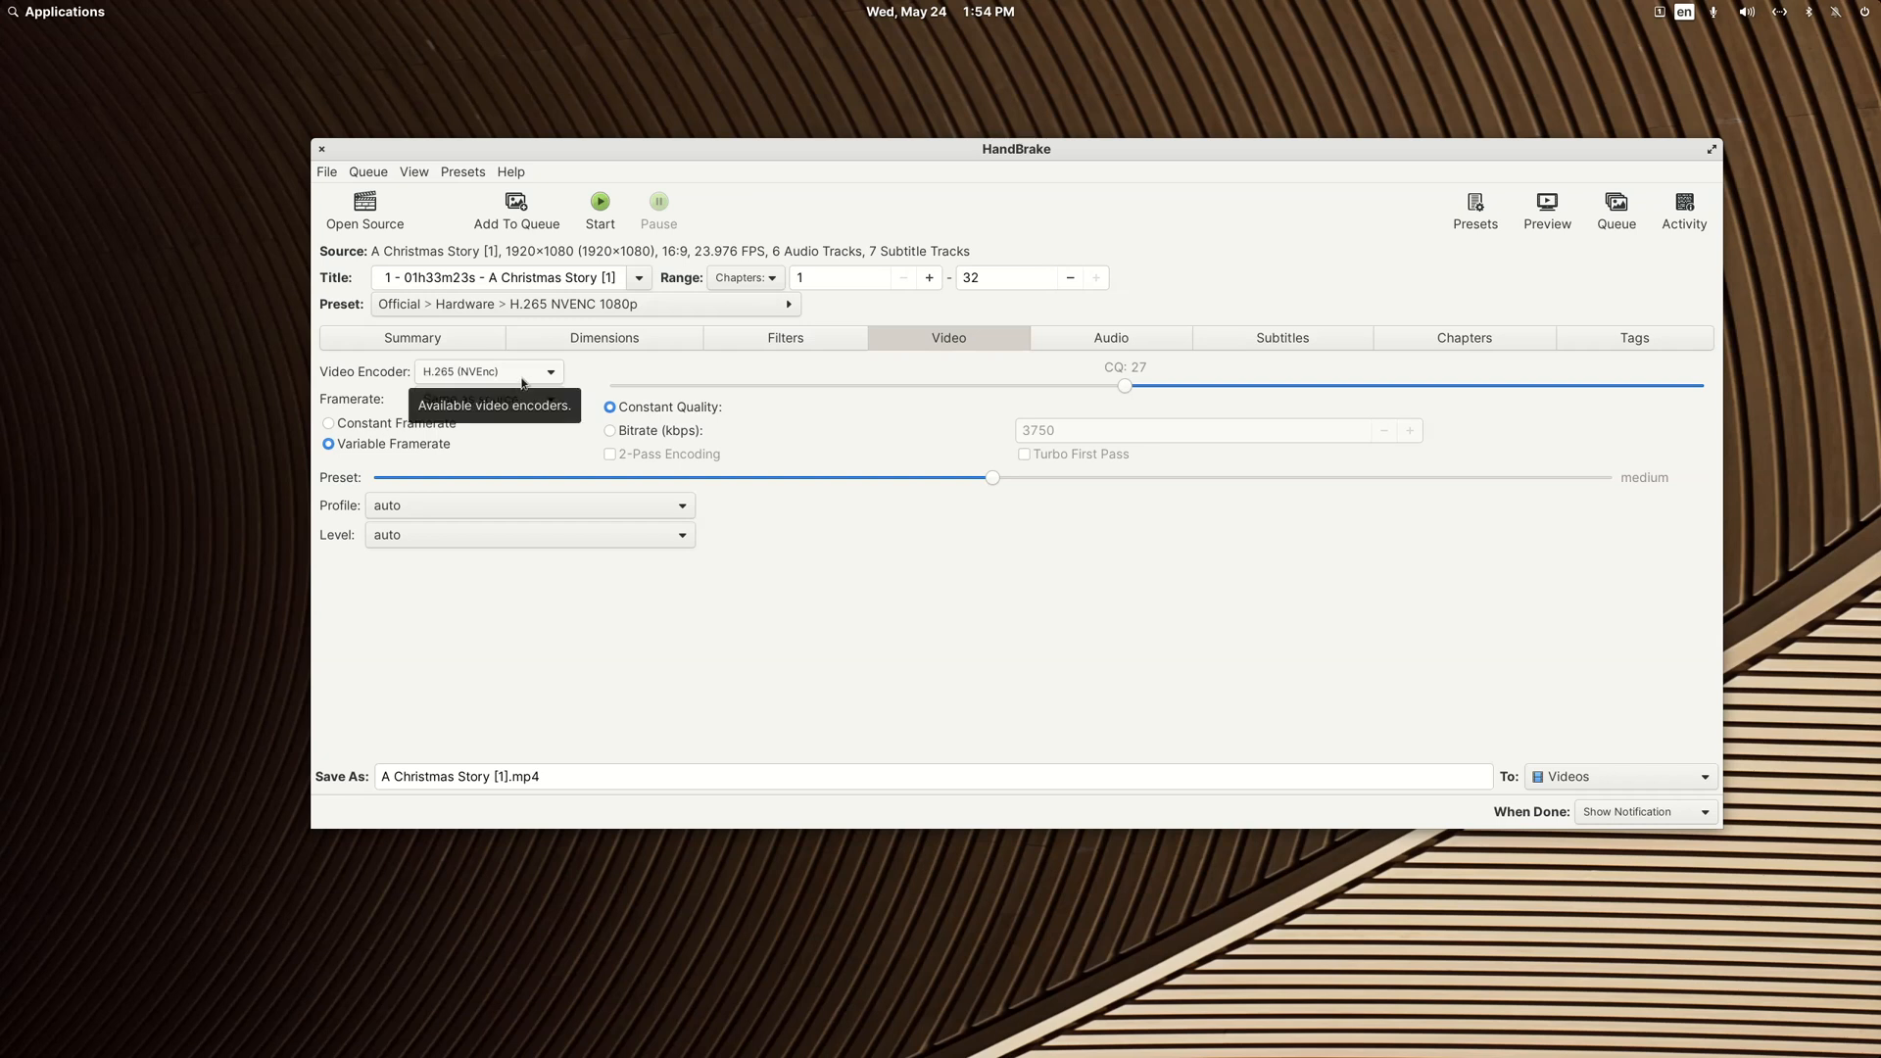
left_click(1126, 345)
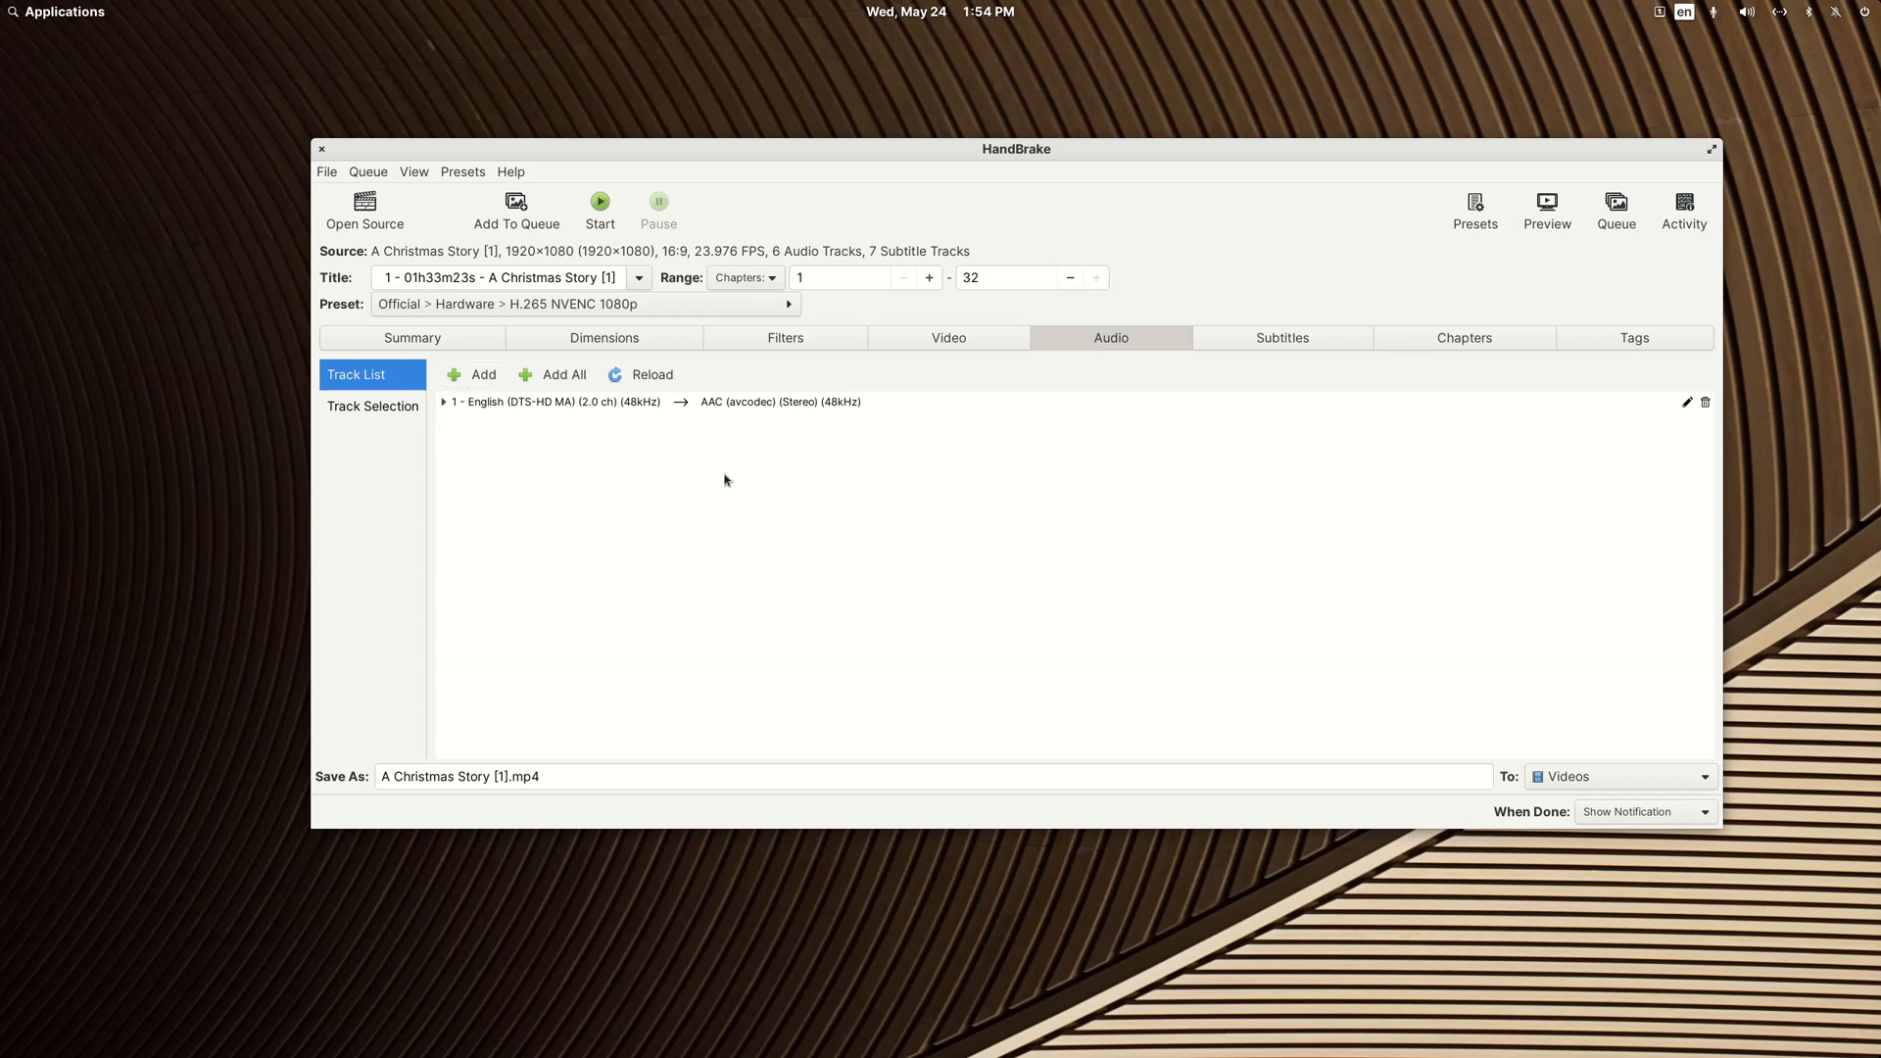
left_click(605, 219)
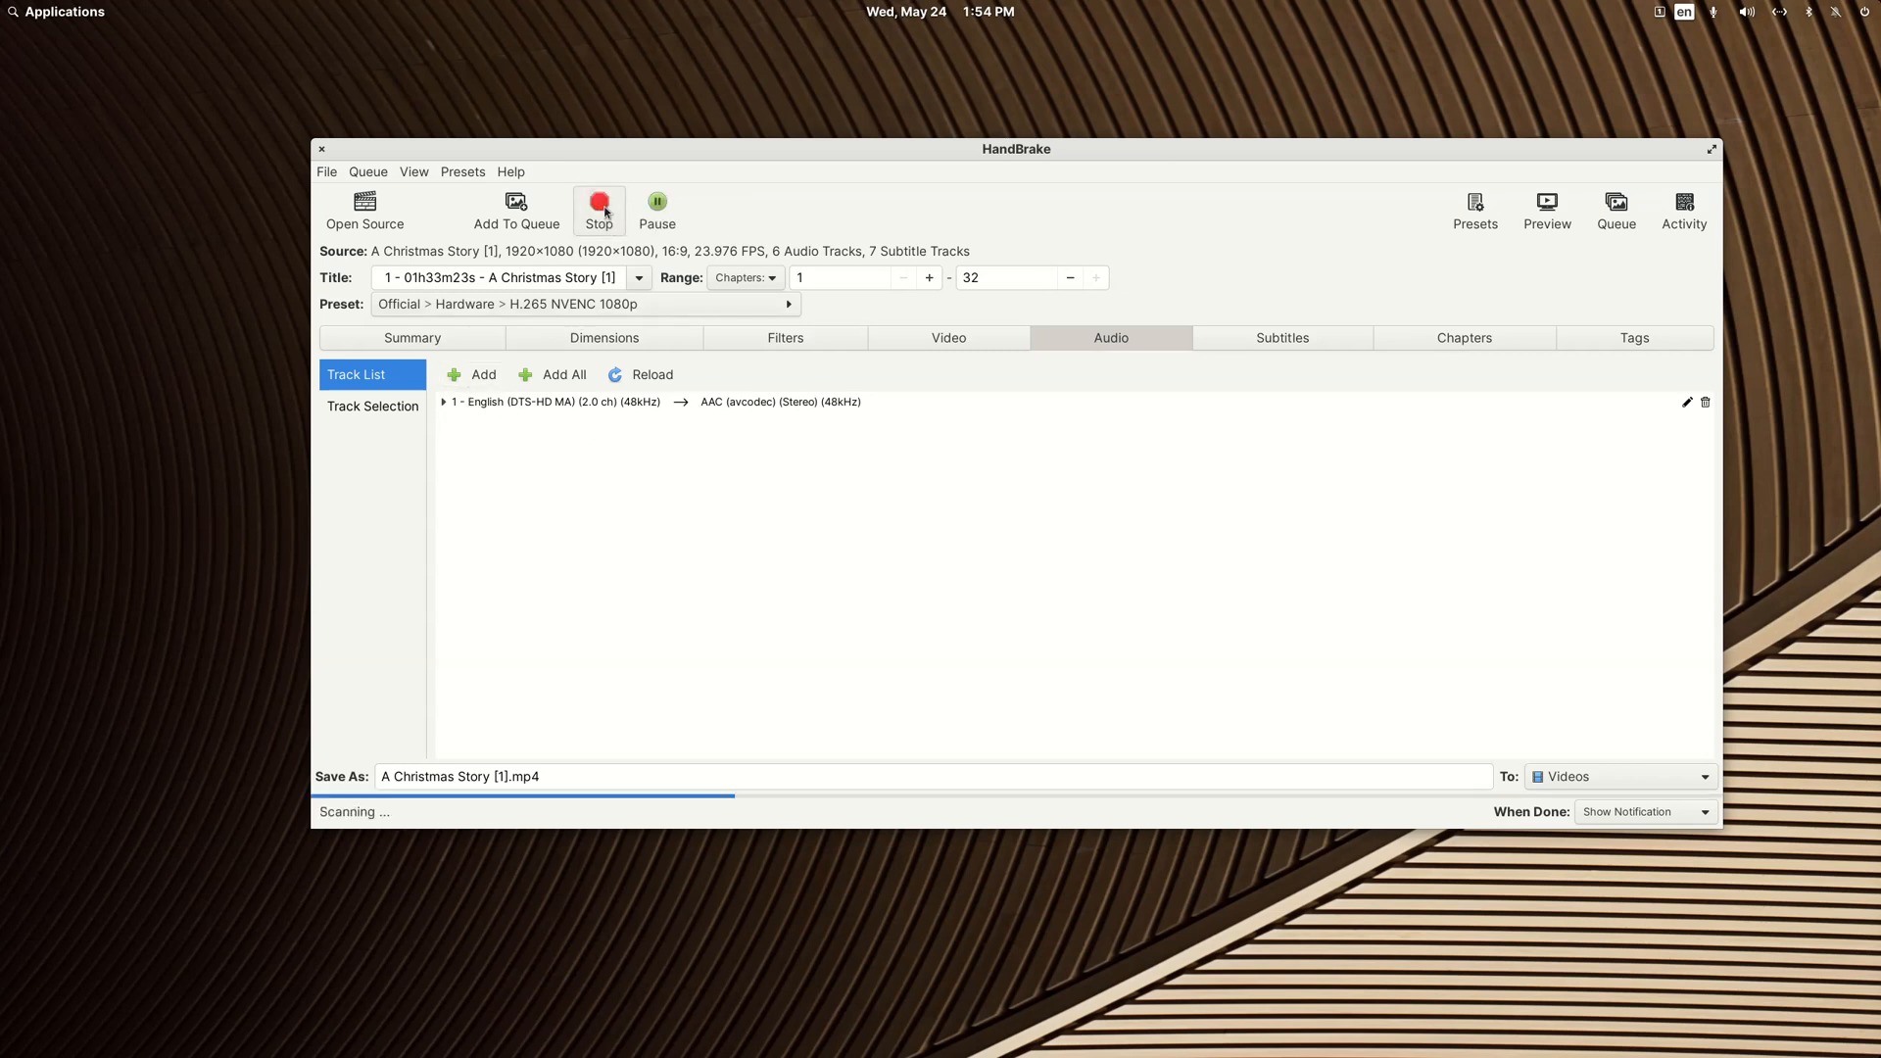
Step: Reposition the HandBrake window and check the Videos folder and its A Christmas Story subfolder for the encode's output and source files
left_click_drag(1042, 150, 934, 83)
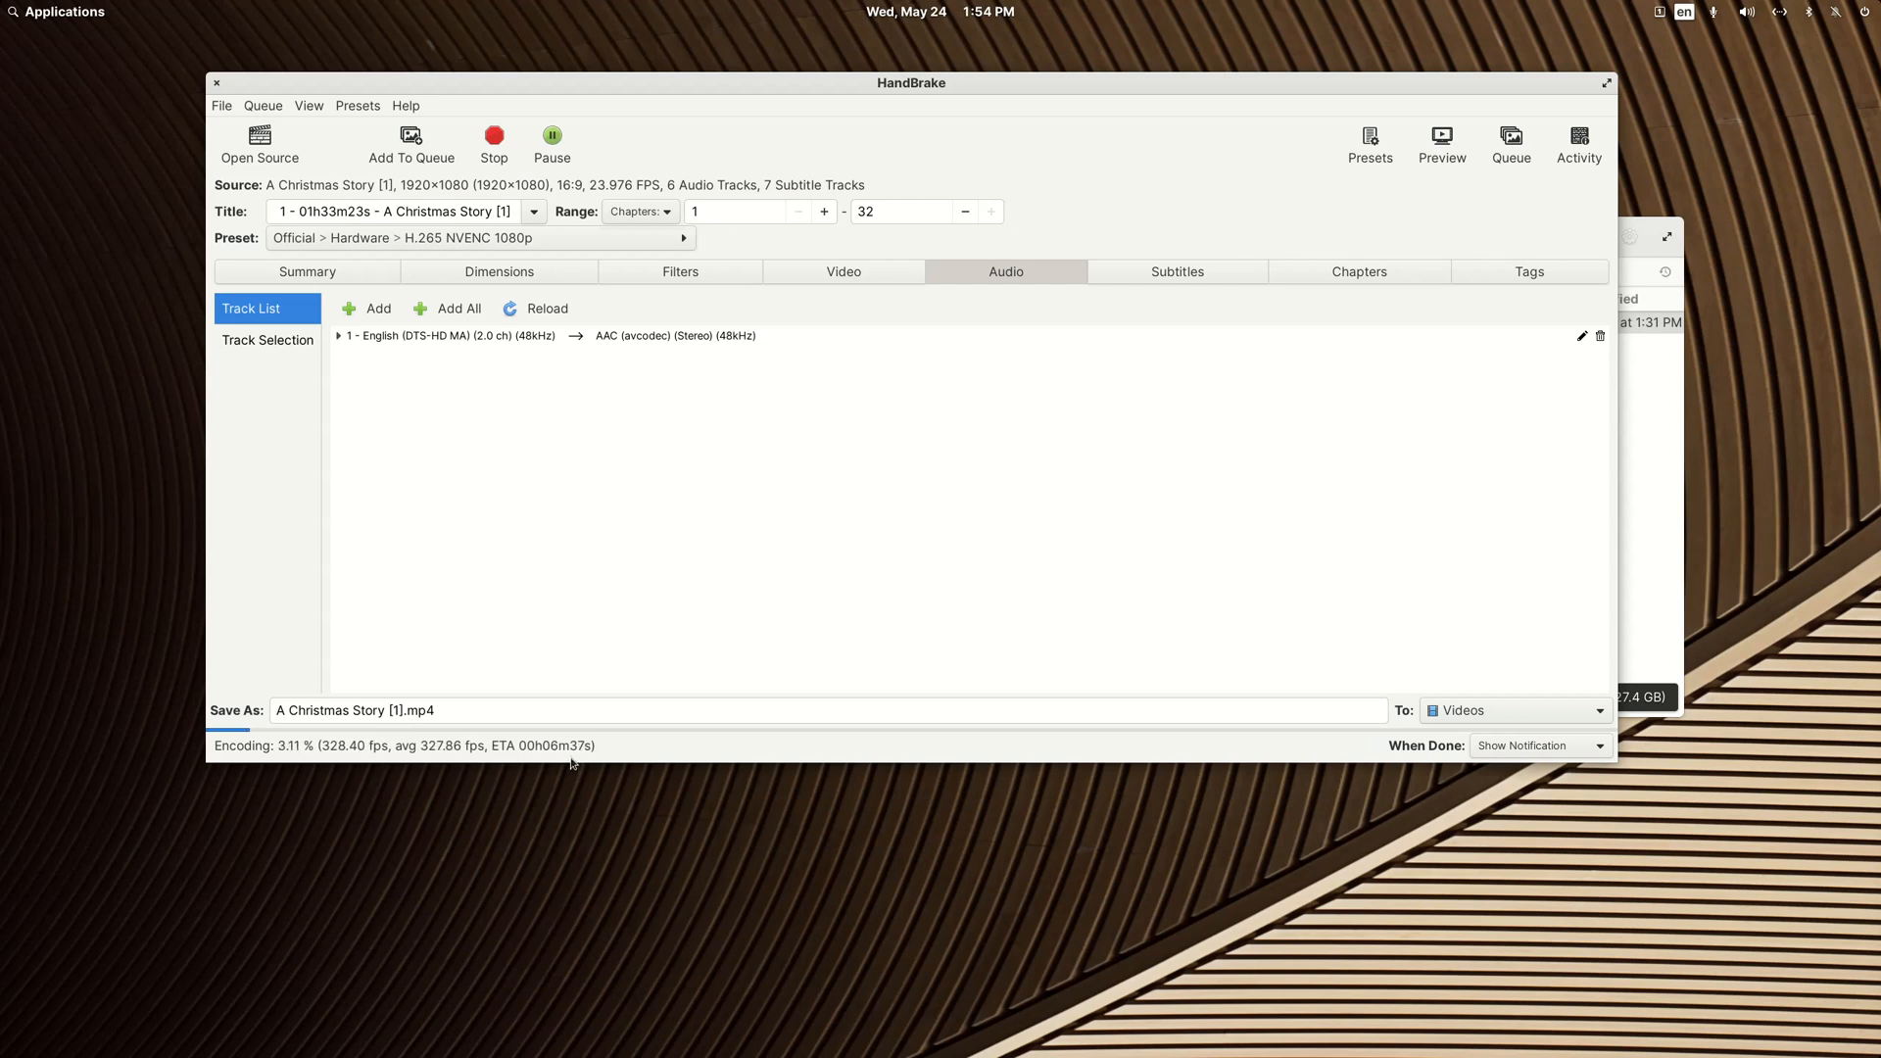
left_click(1666, 260)
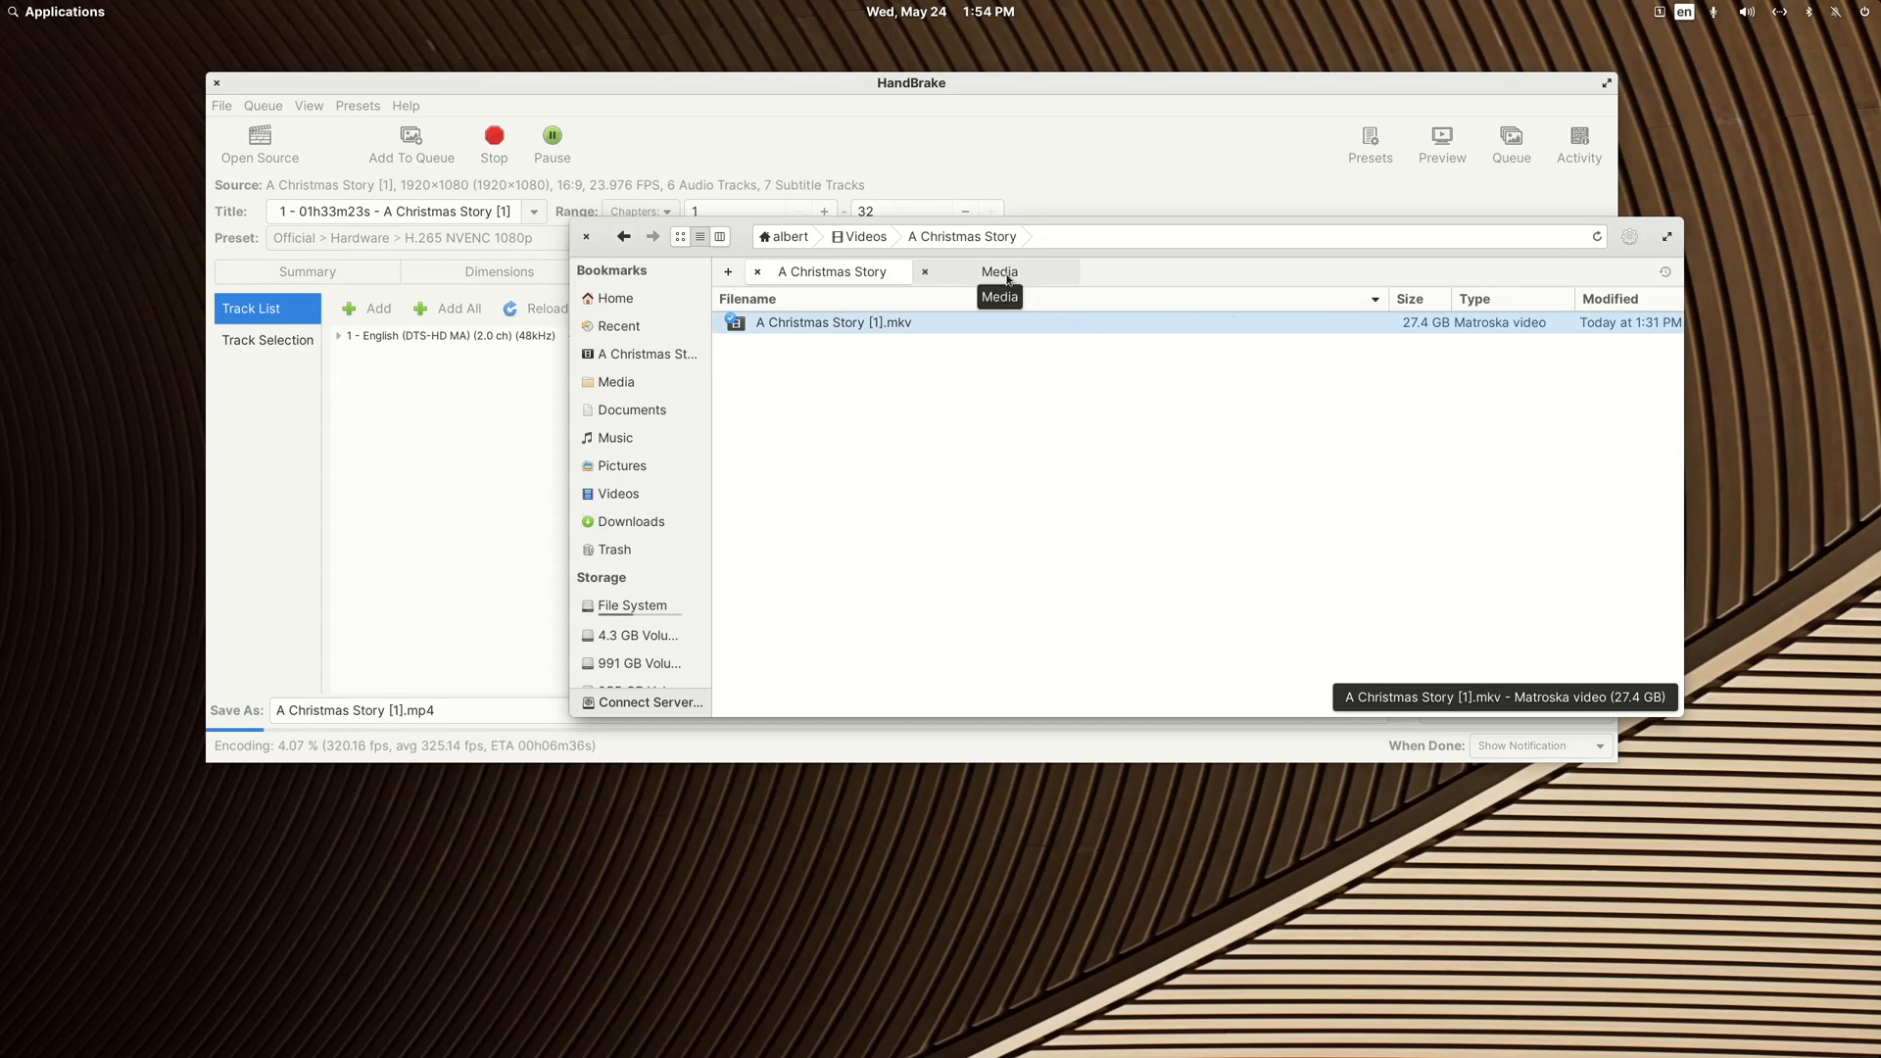
left_click(877, 237)
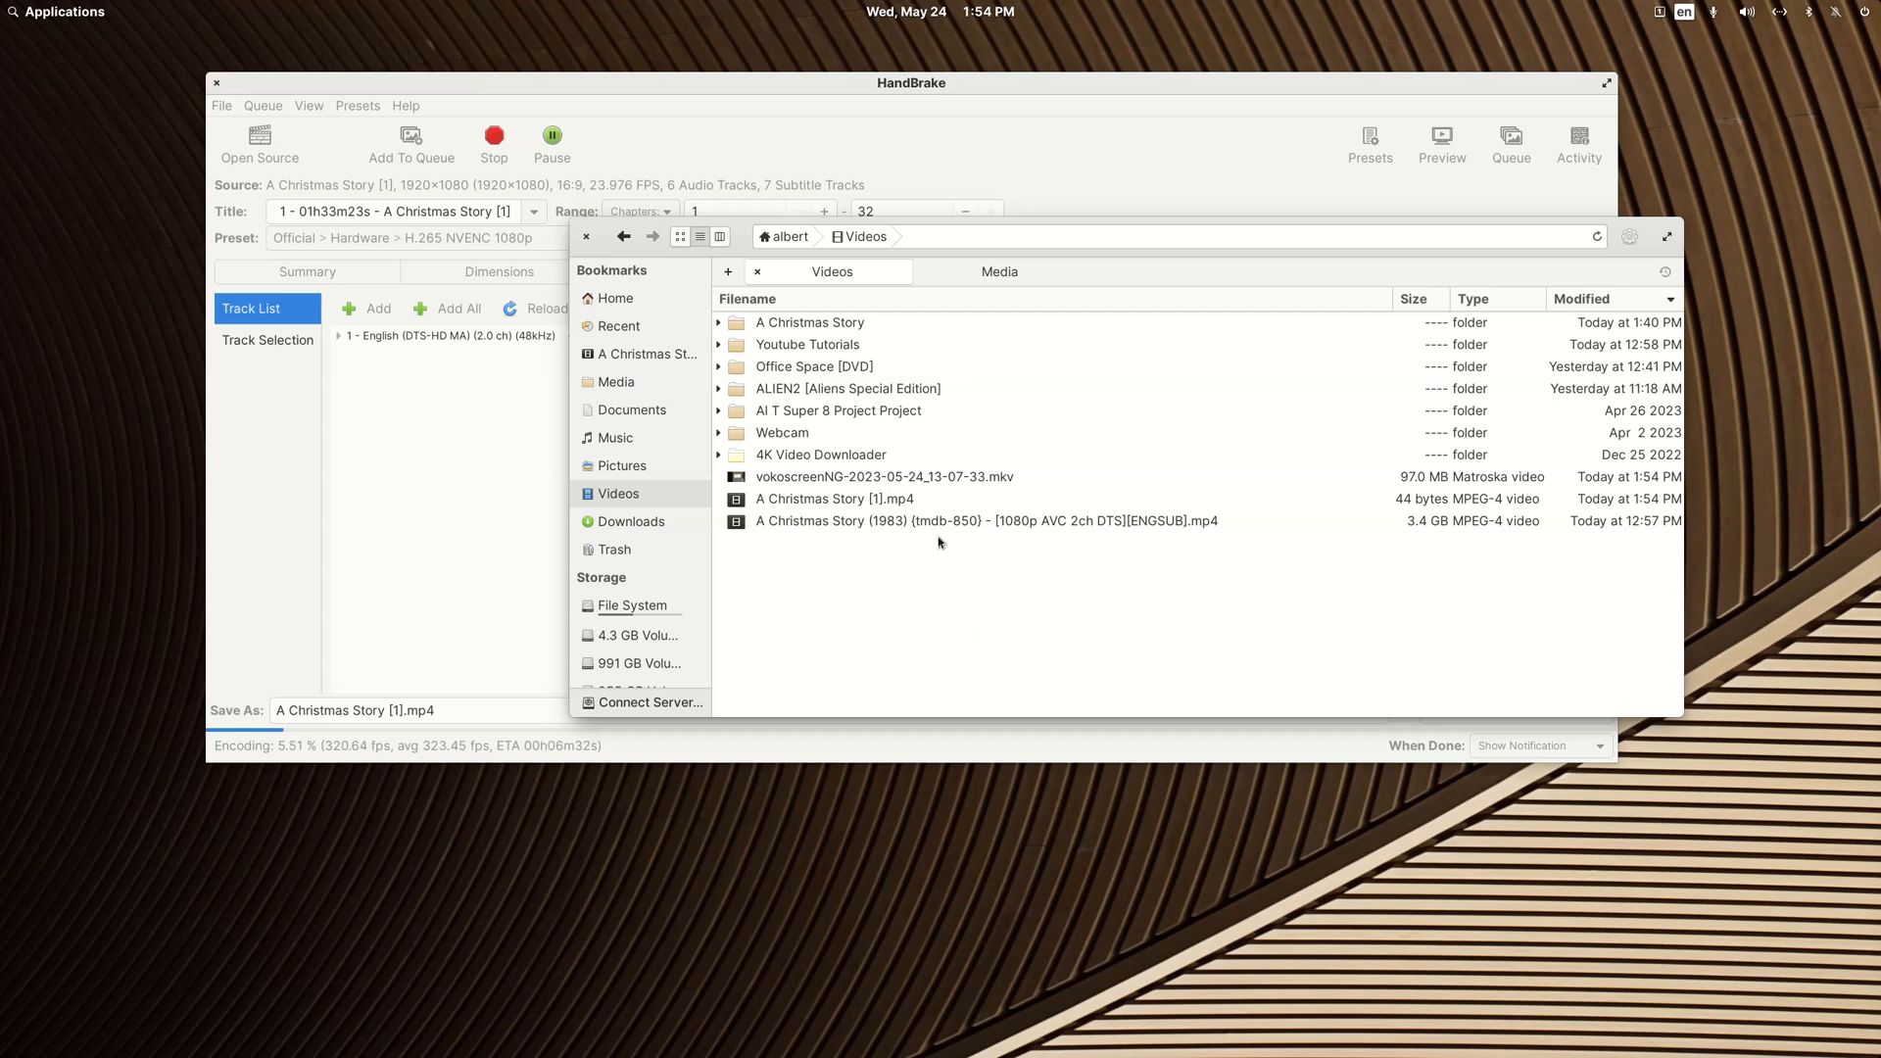
left_click(815, 323)
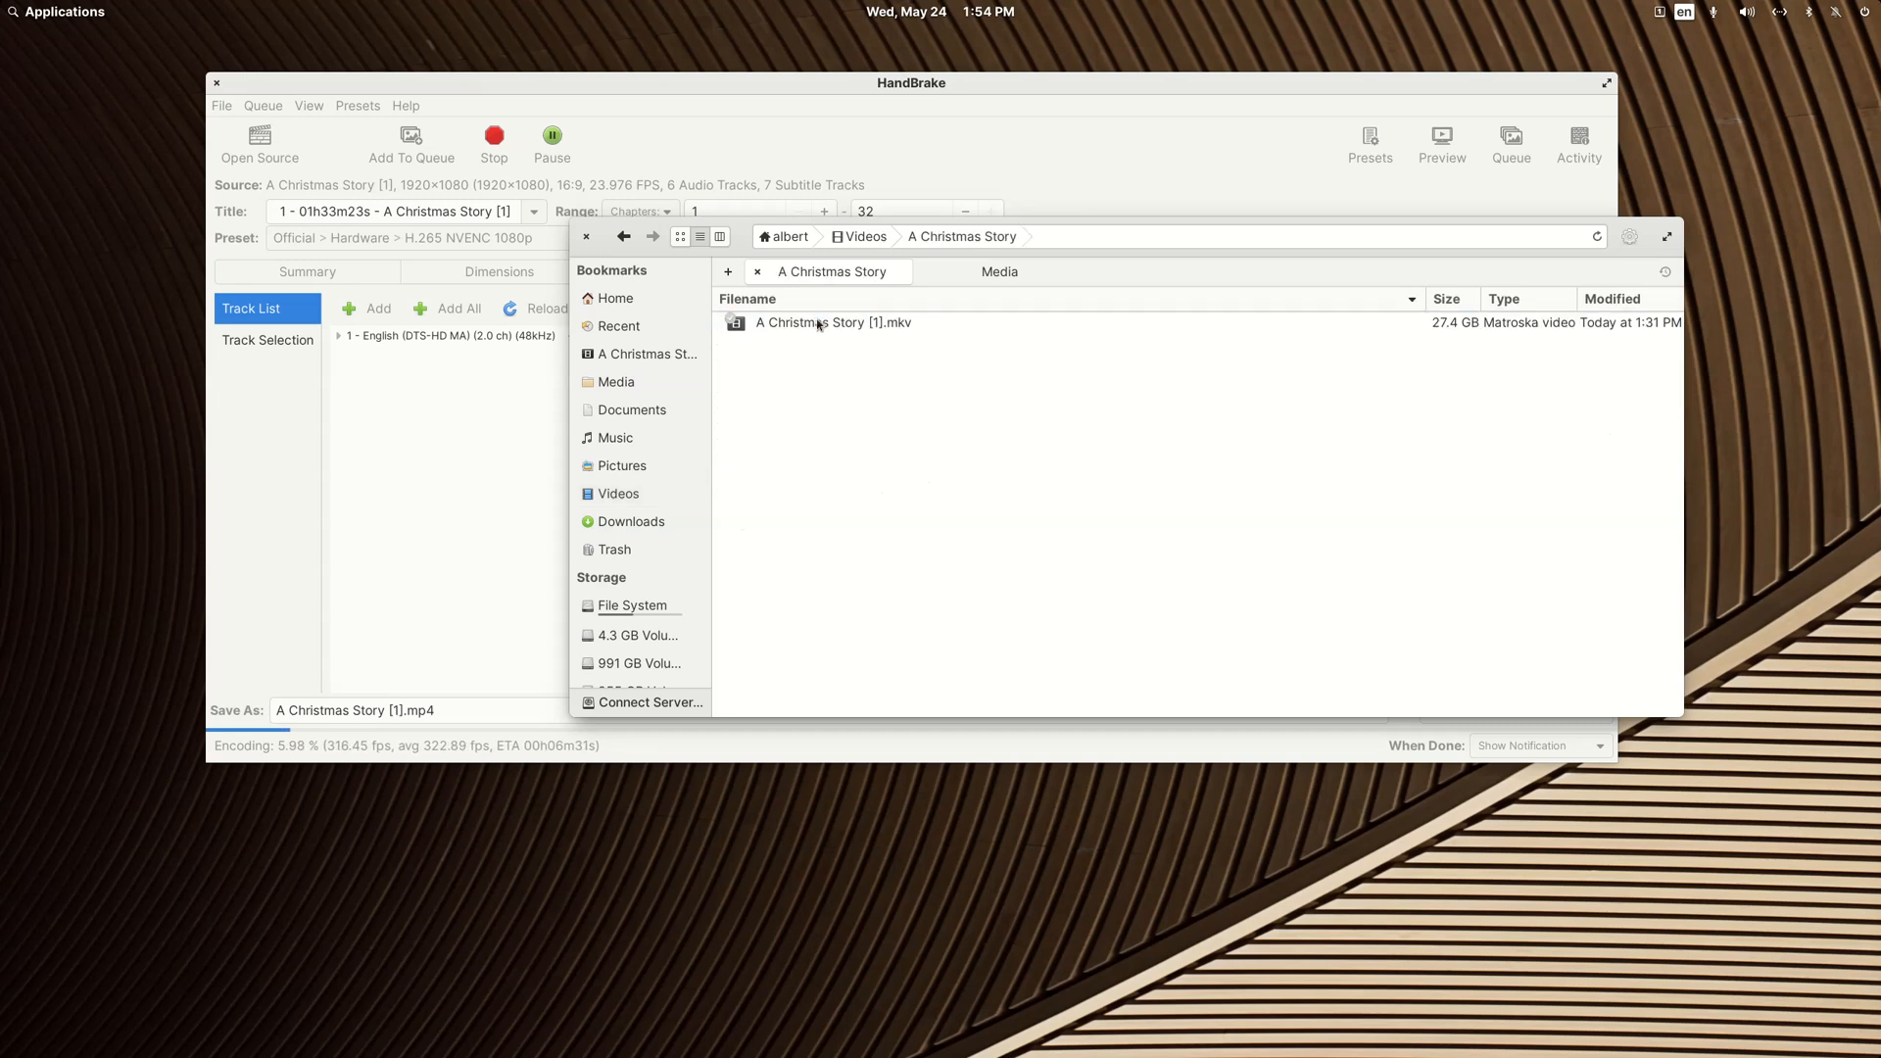
left_click(868, 238)
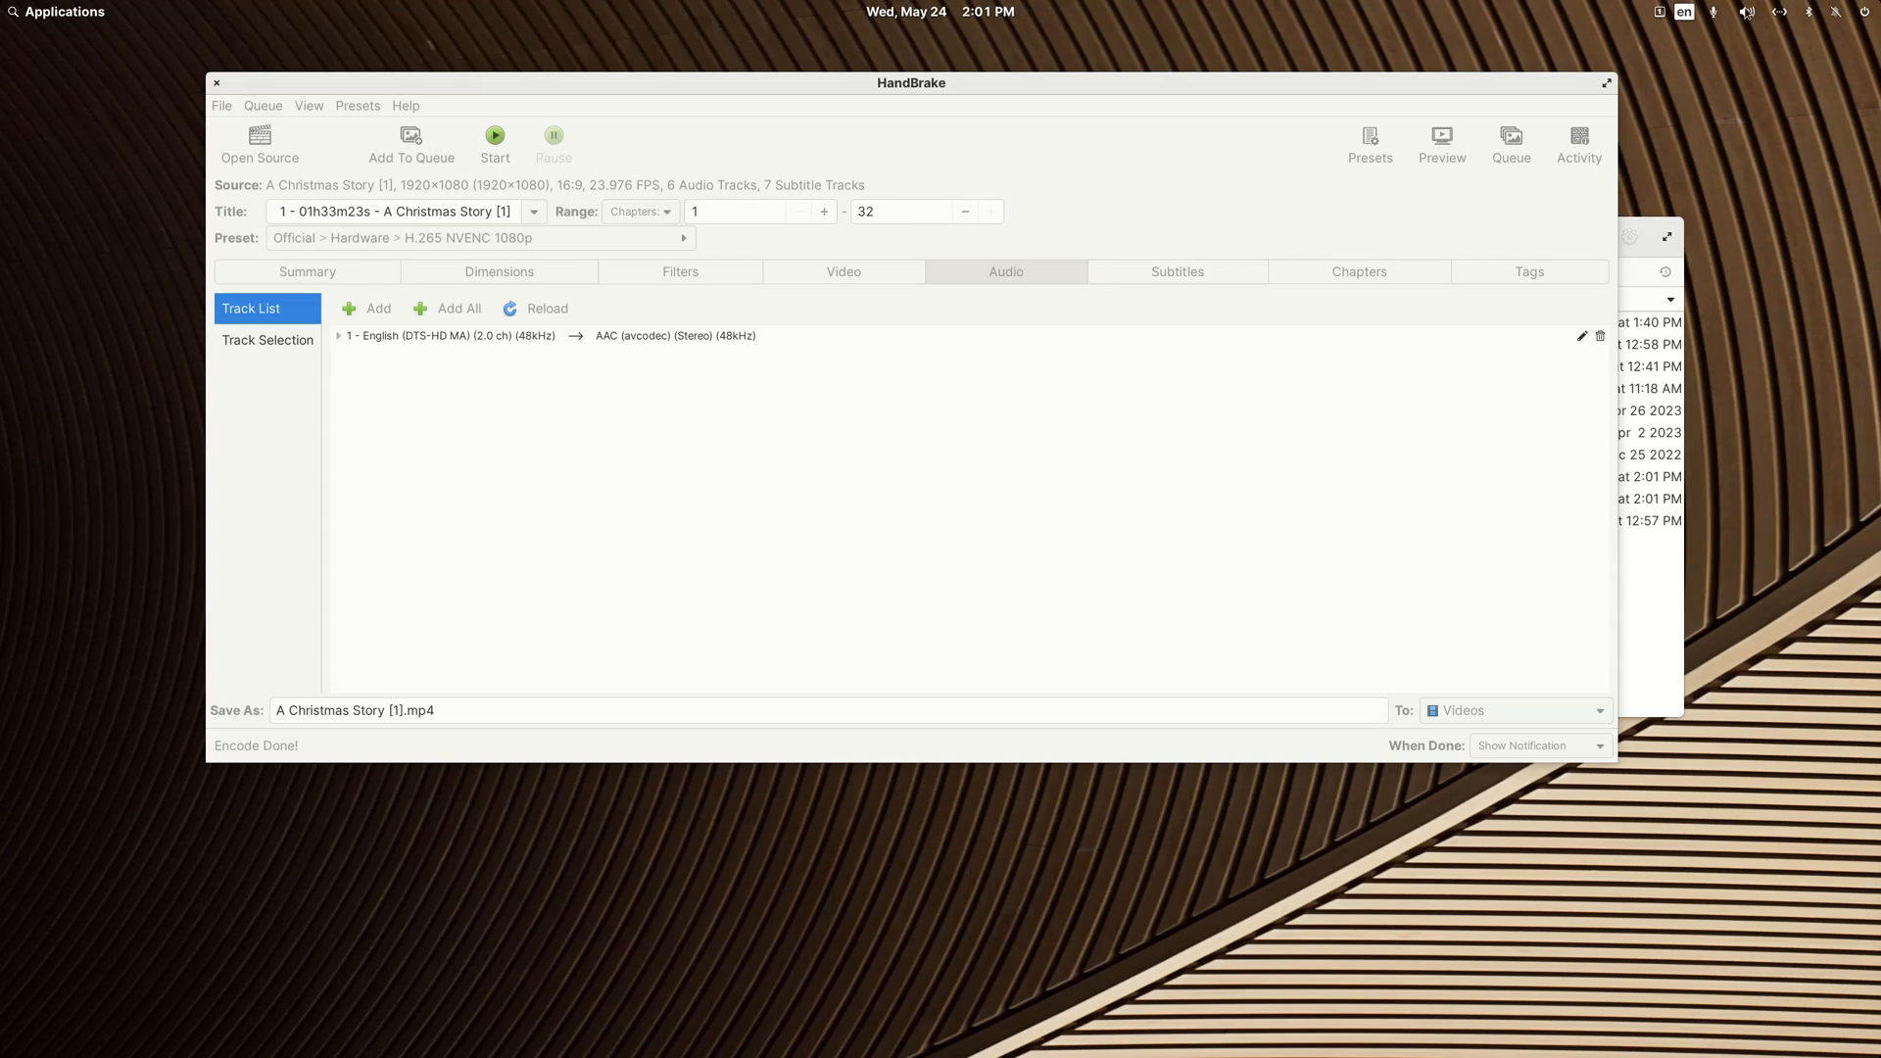
Step: Return to the Videos folder after the encode and move the older A Christmas Story (1983) MP4 to the trash
left_click(1747, 12)
left_click(1747, 12)
left_click_drag(1364, 84, 1314, 253)
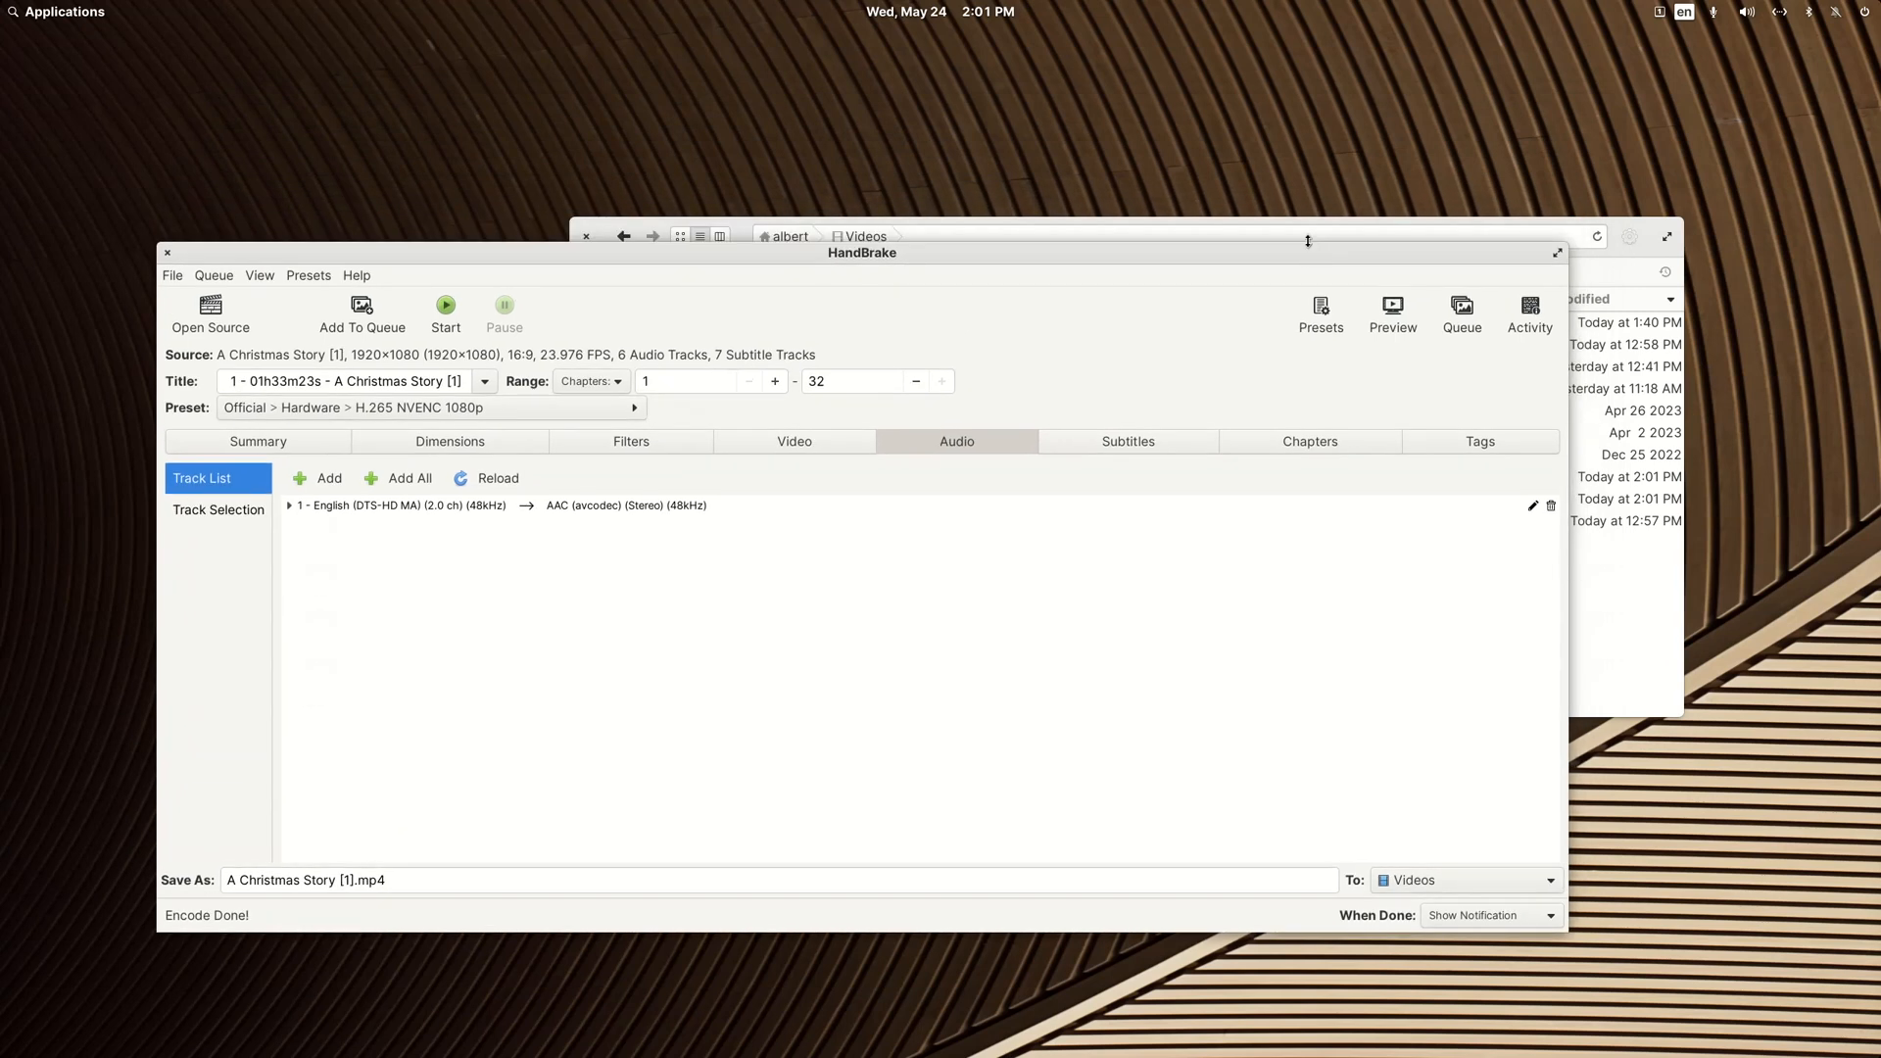
left_click(989, 224)
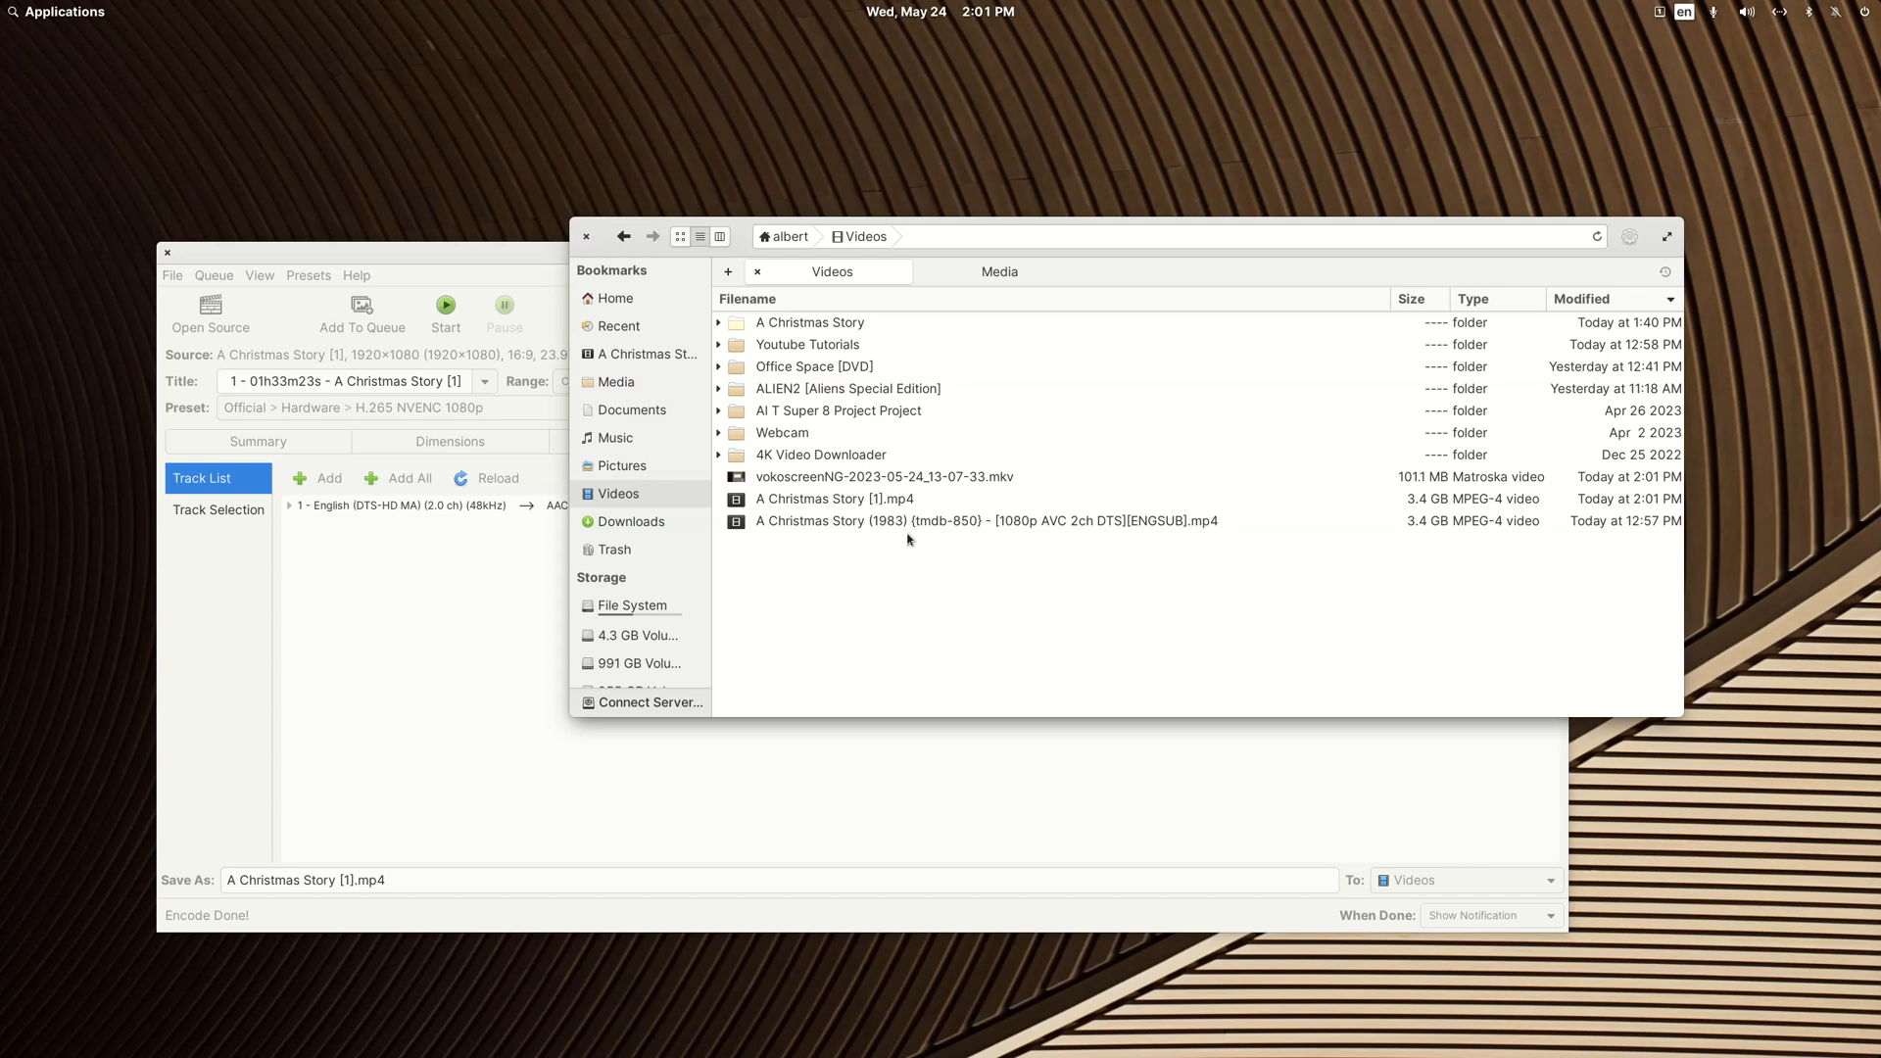
right_click(941, 524)
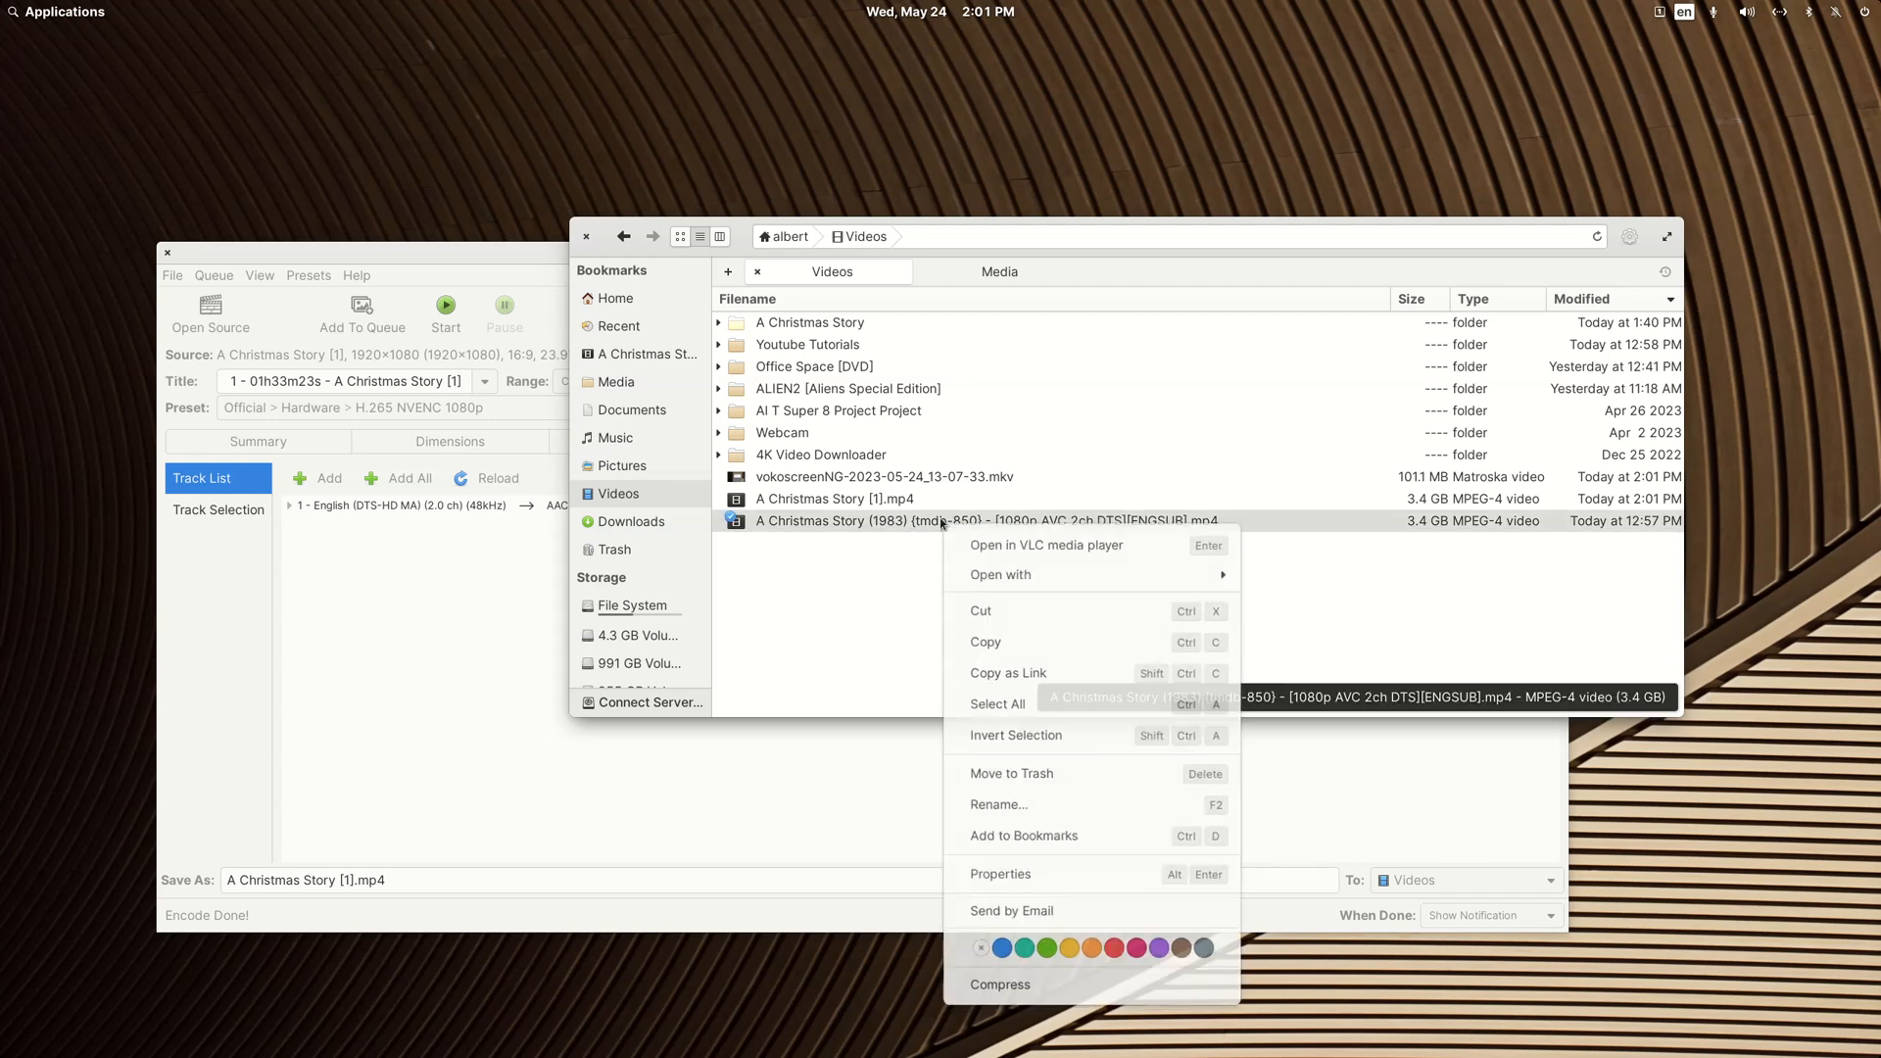
left_click(1043, 771)
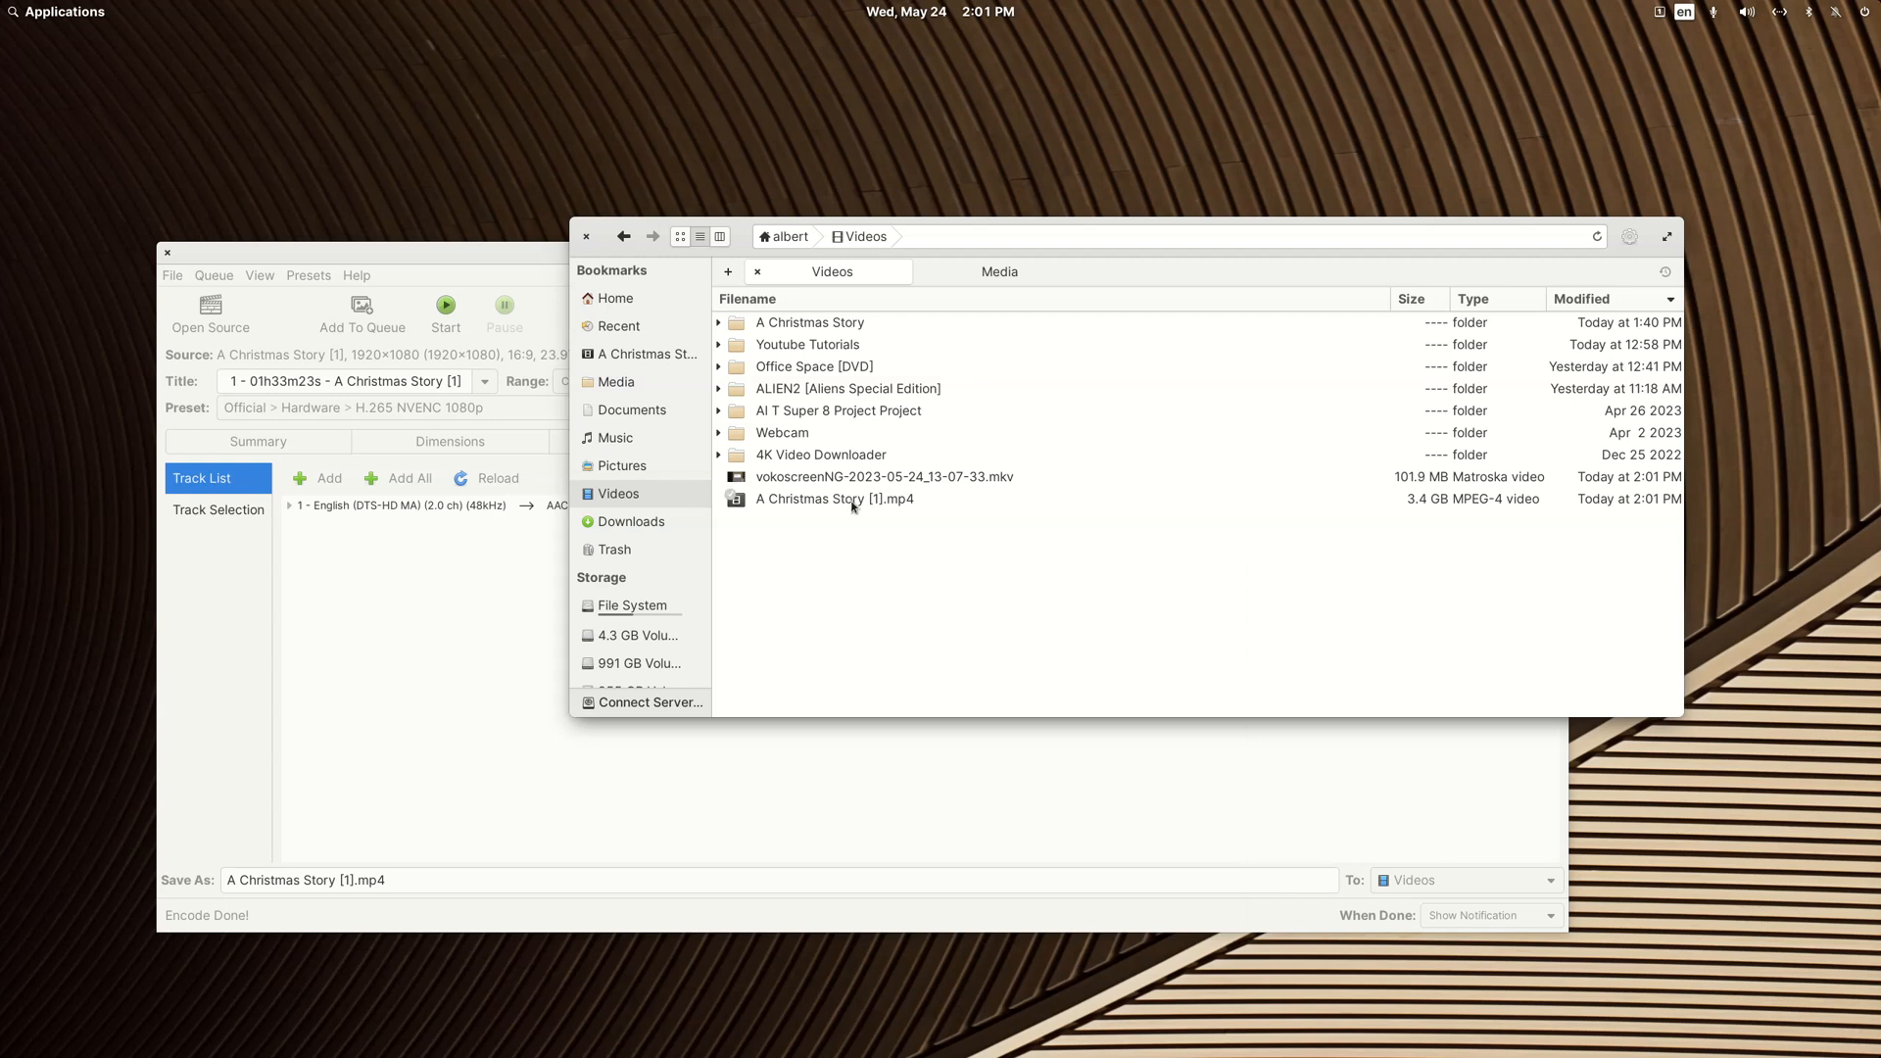
Step: Move A Christmas Story [1].mp4 from the Videos folder into the A Christmas Story folder
right_click(852, 503)
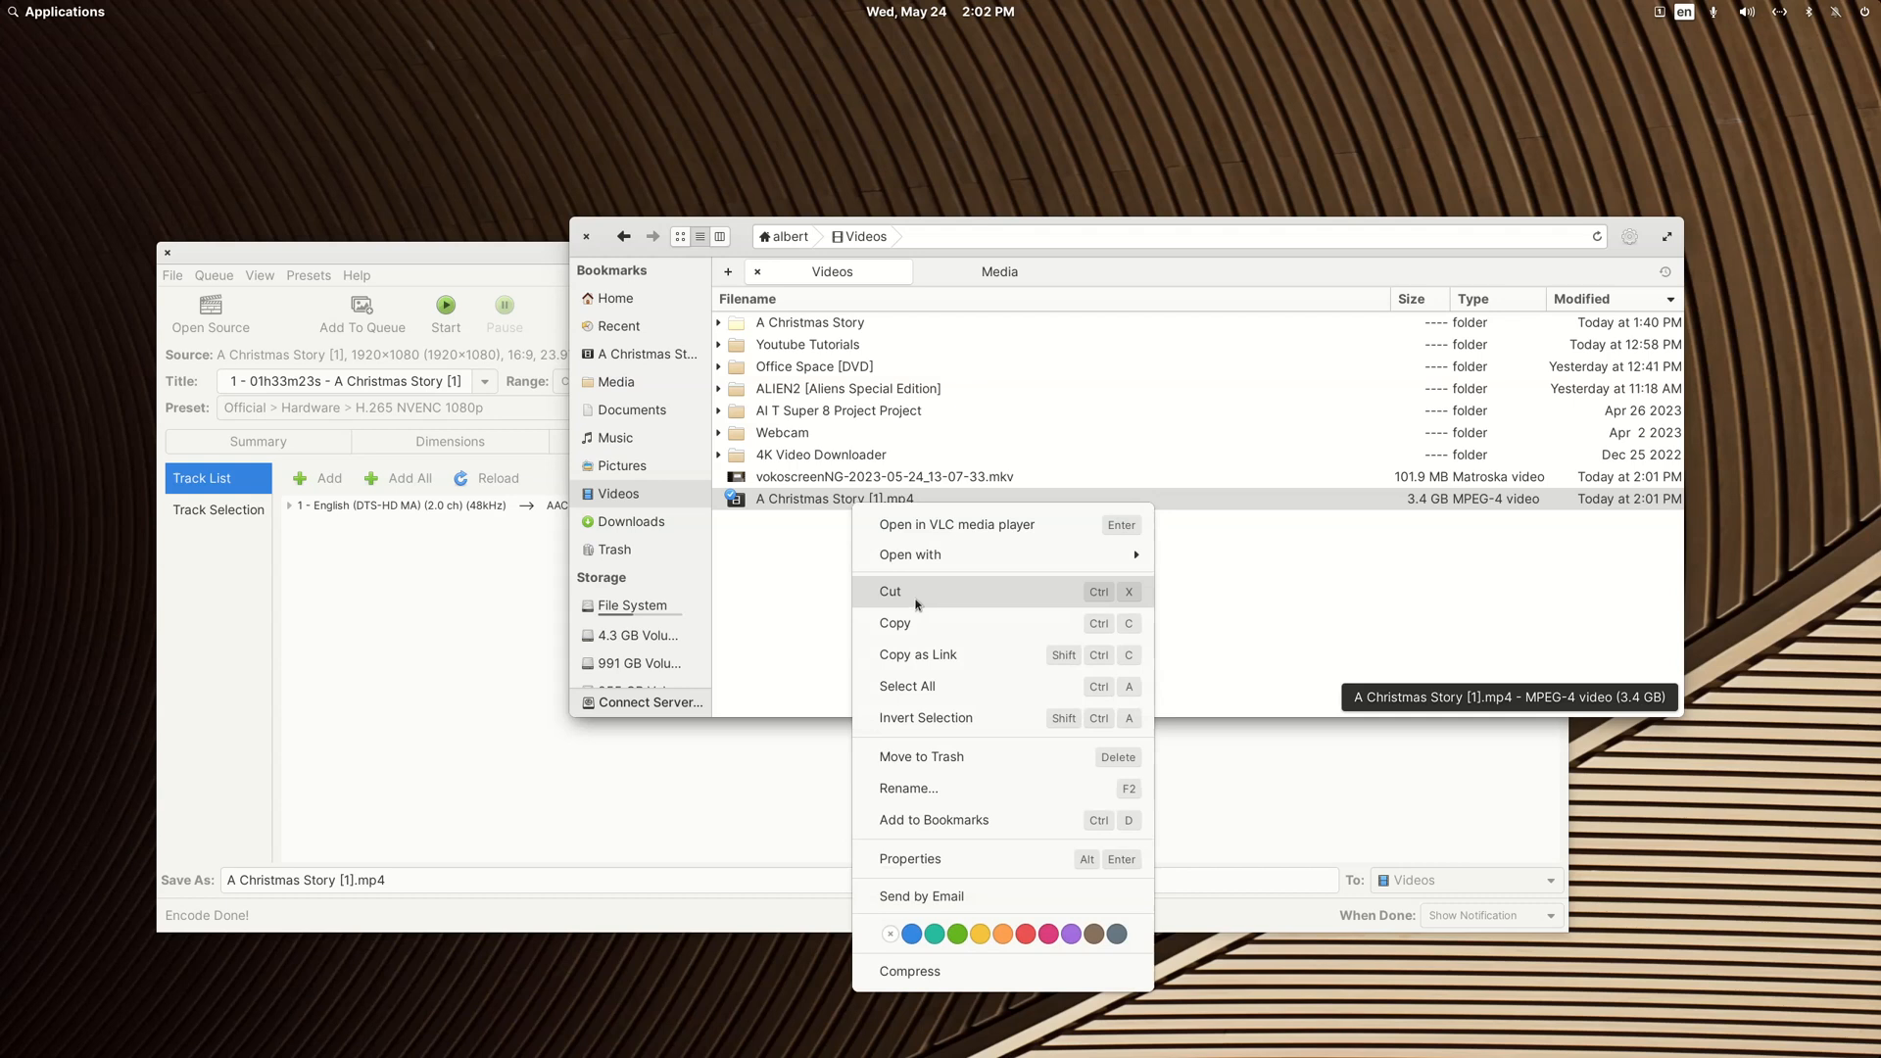
left_click(916, 592)
double_click(823, 323)
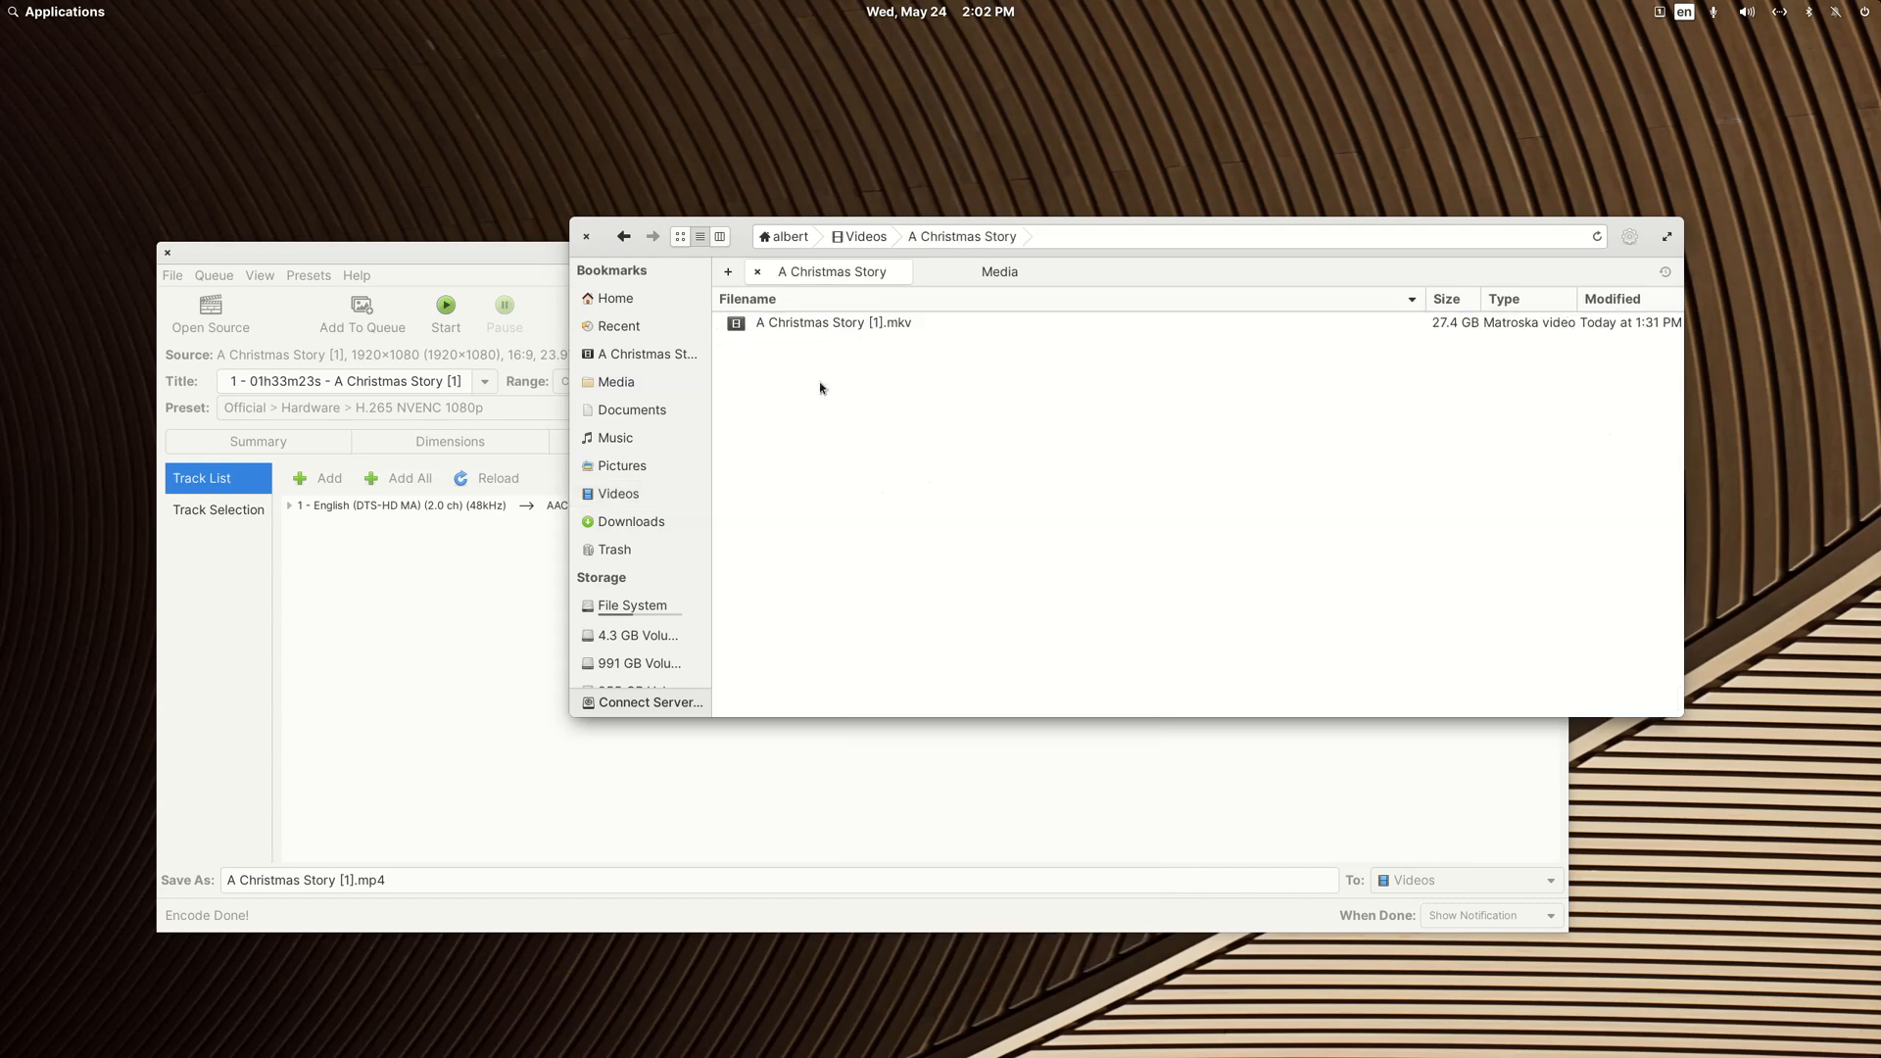
right_click(821, 388)
left_click(887, 446)
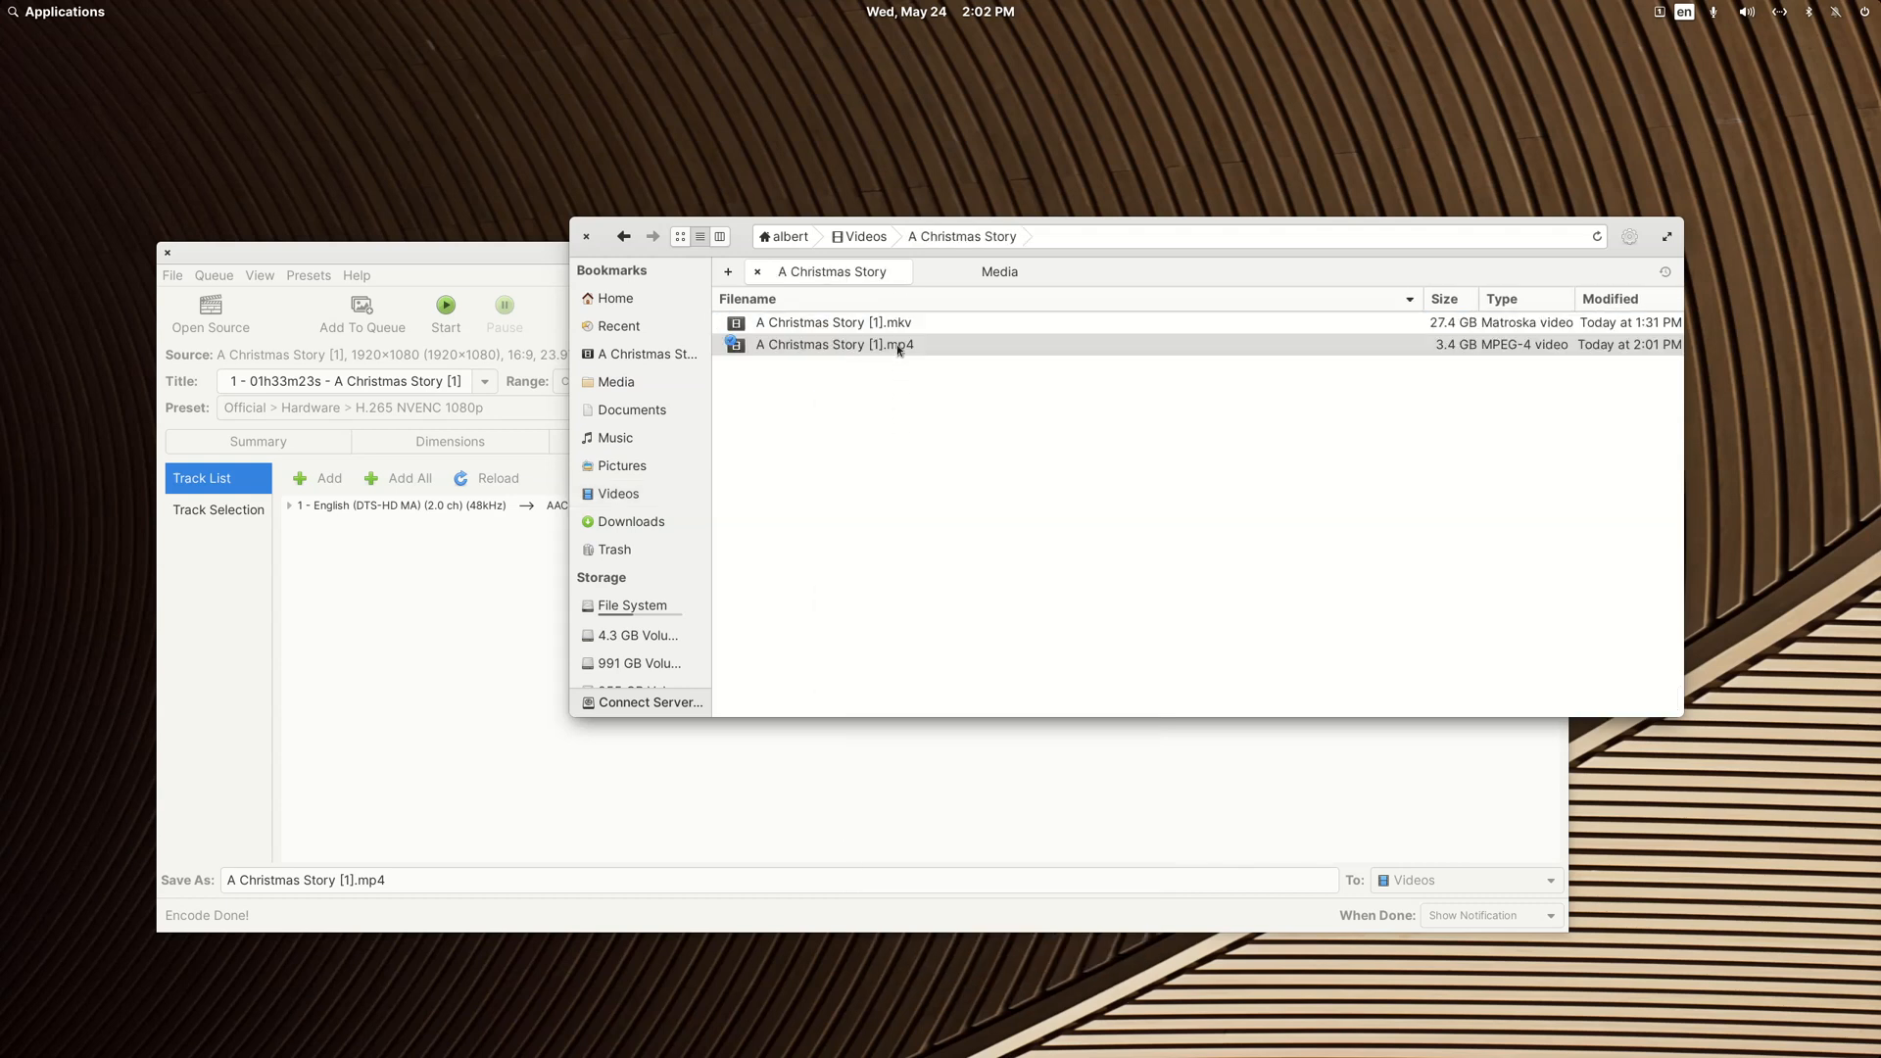
Step: Rename A Christmas Story [1].mkv as A Christmas Story [Original].mkv
right_click(879, 323)
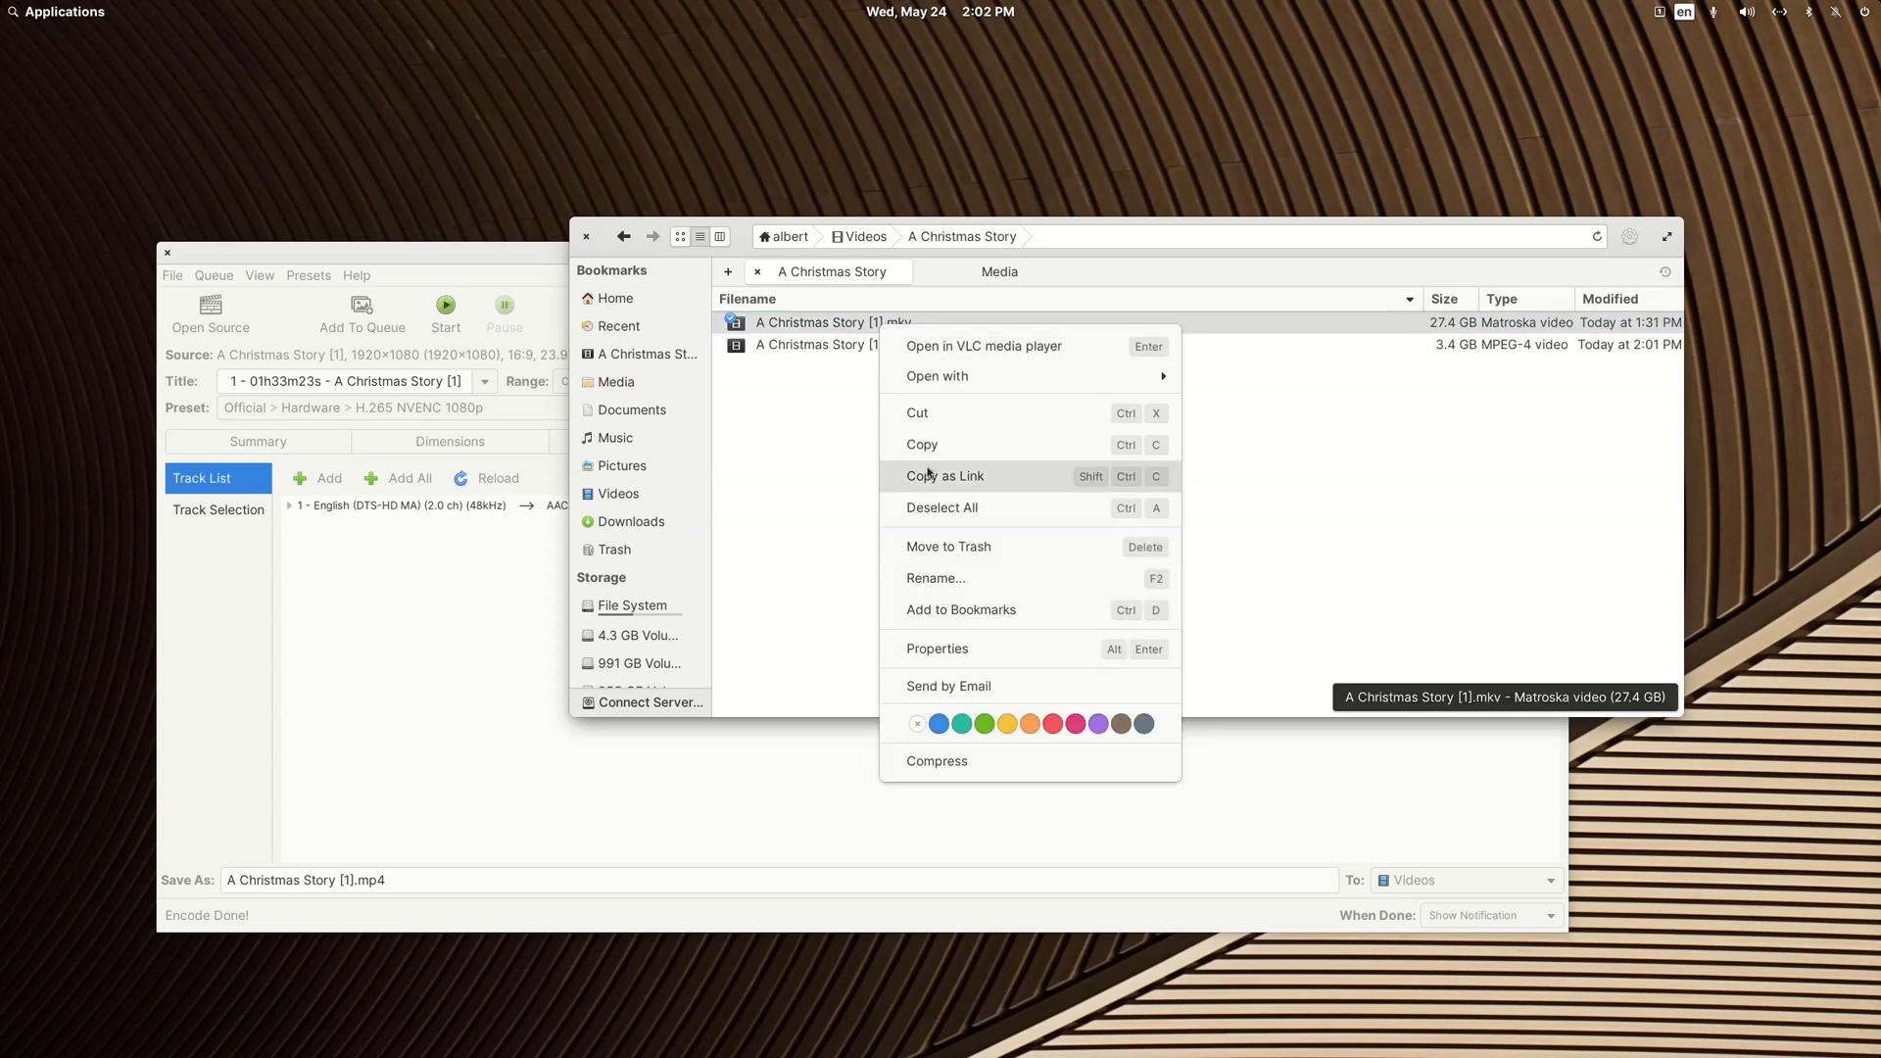
left_click(936, 578)
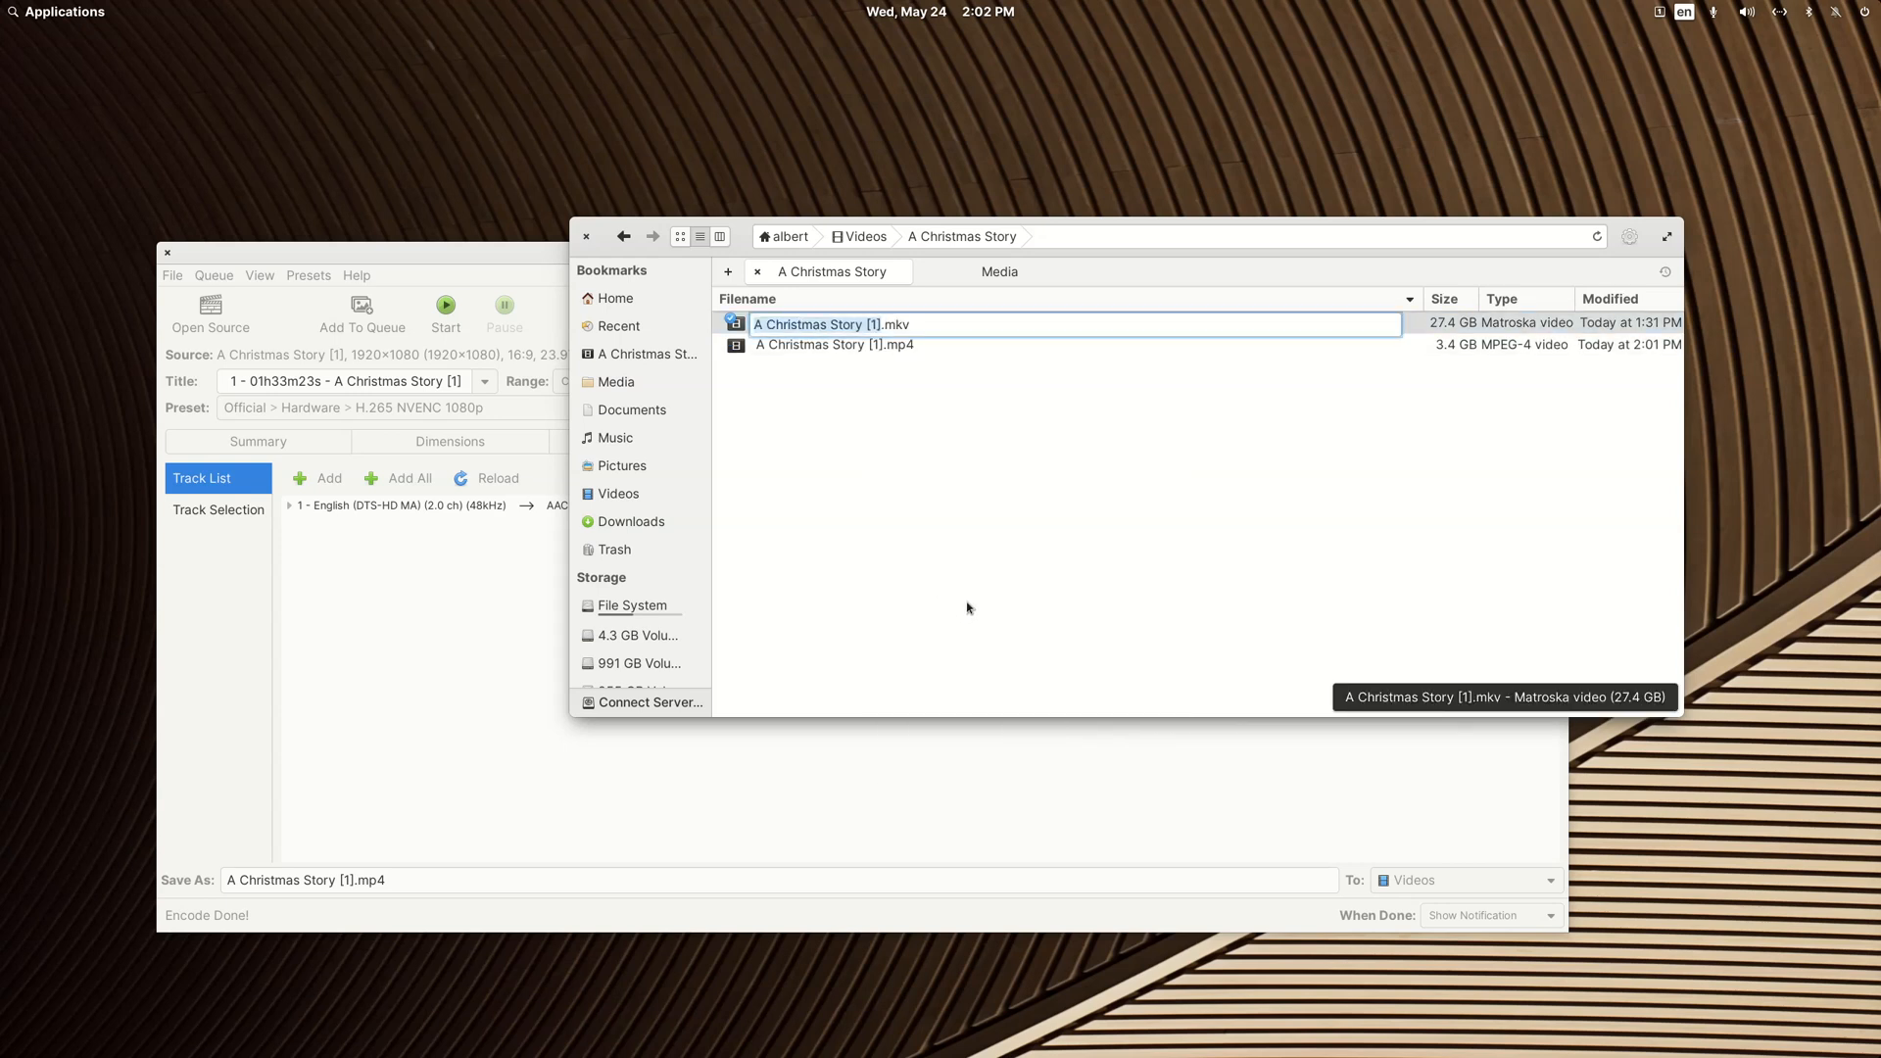
key("Right")
type("Original")
key("Return")
Step: Rename A Christmas Story [1].mp4 as A Christmas Story [Nvidia].mp4
key("F2")
key("Right")
key("Left")
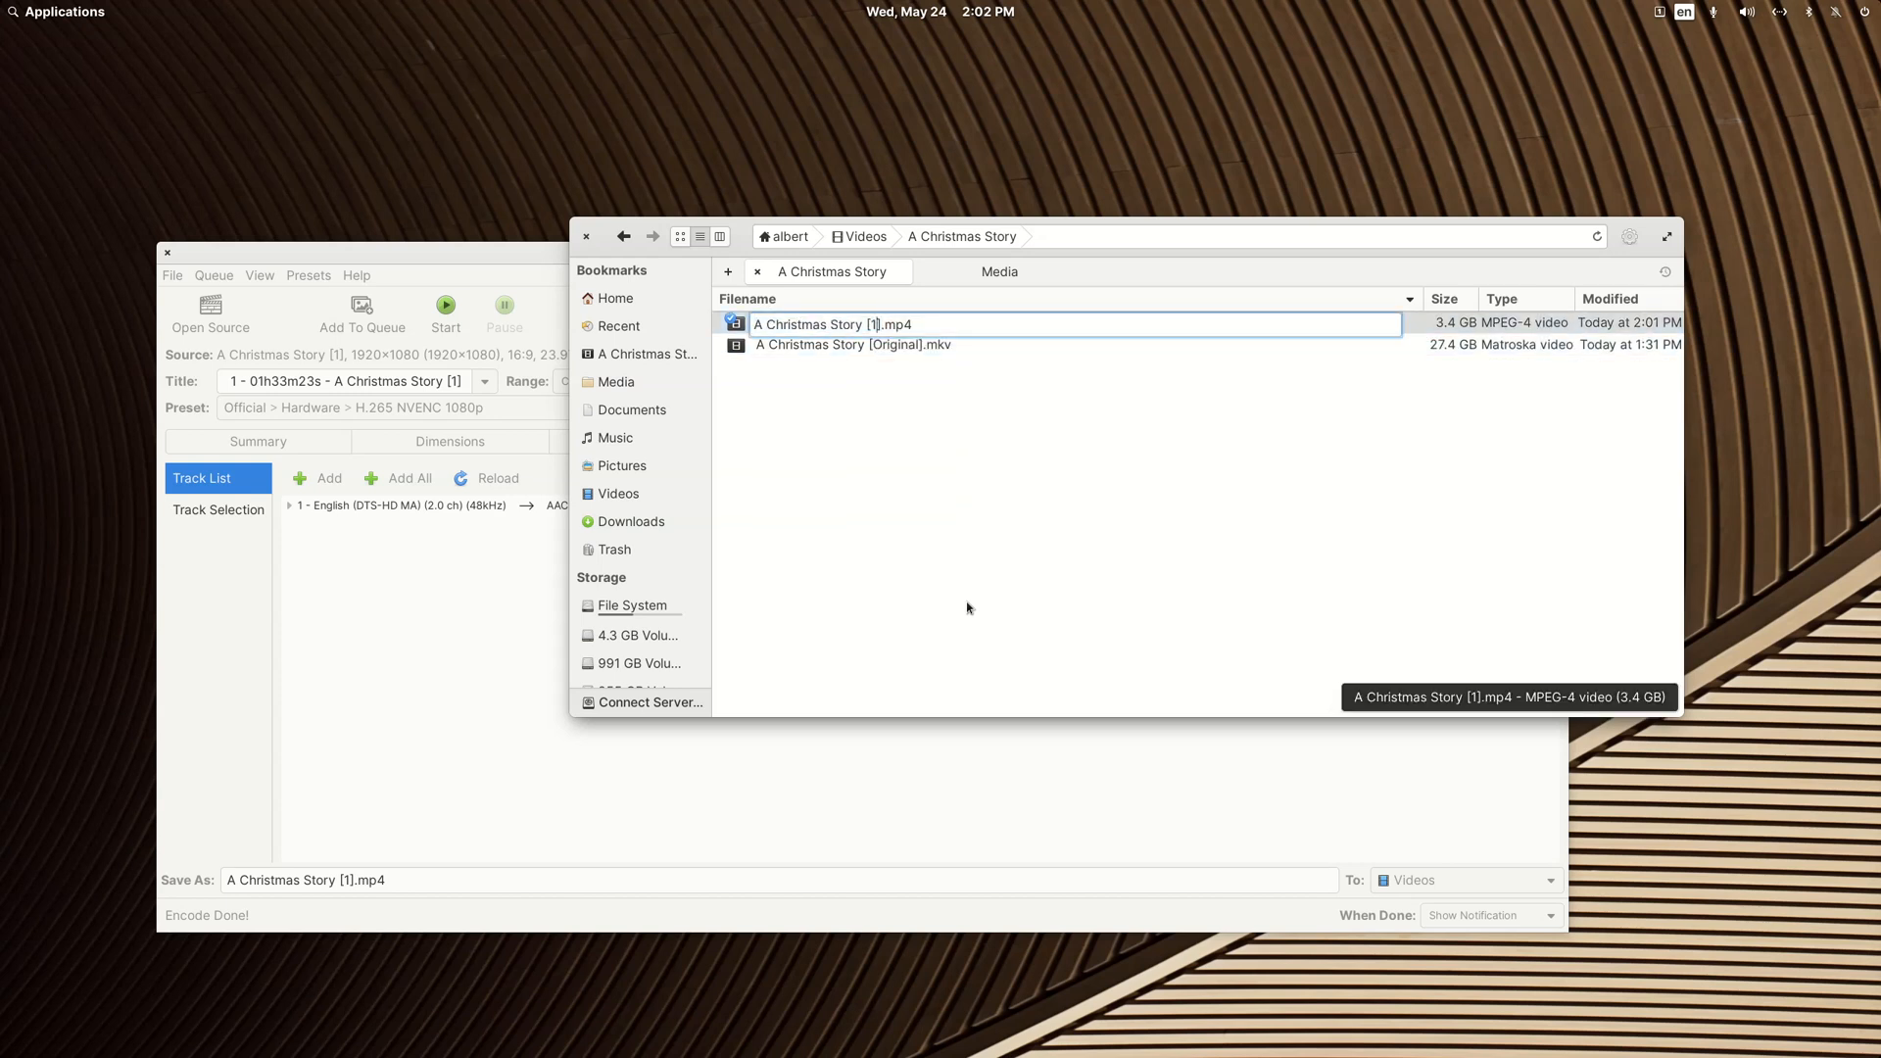
type("Nvidia")
key("Return")
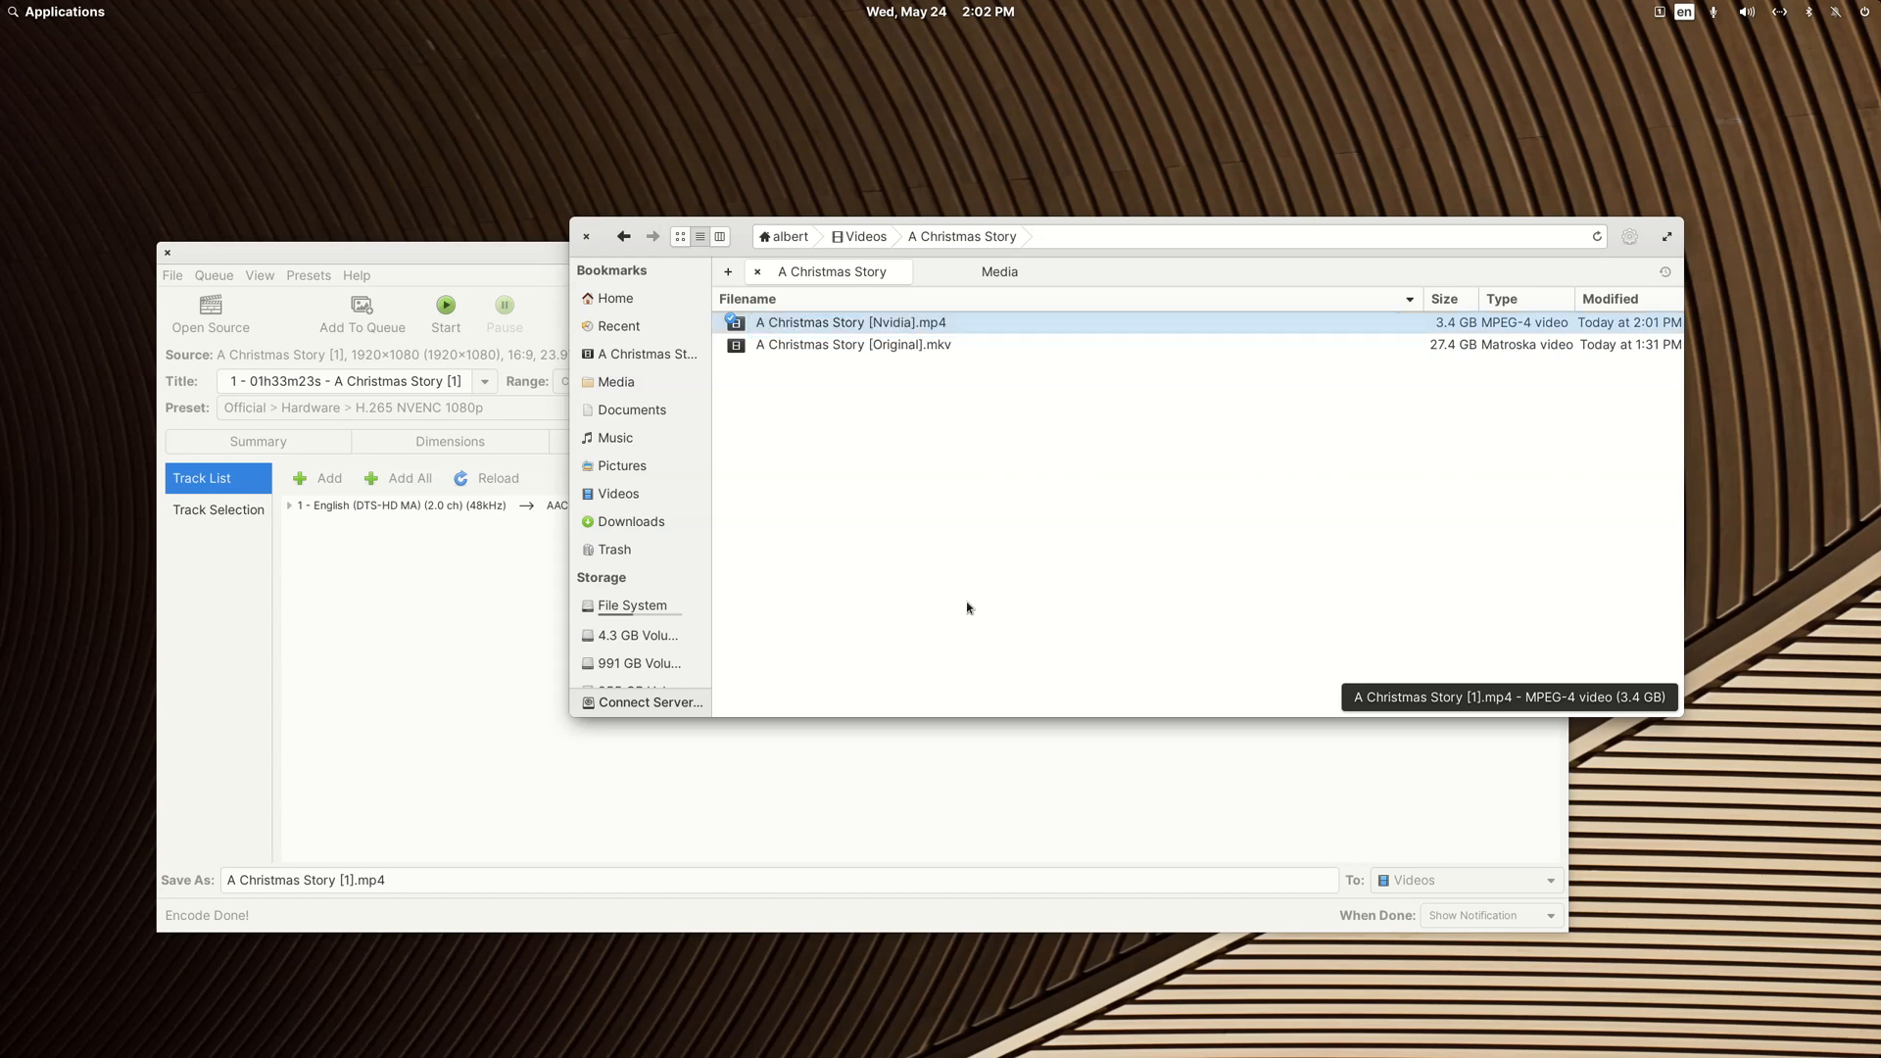
Step: Switch to HandBrake and set the encoding preset to the hardware preset H.265 QSV 1080p
left_click(500, 253)
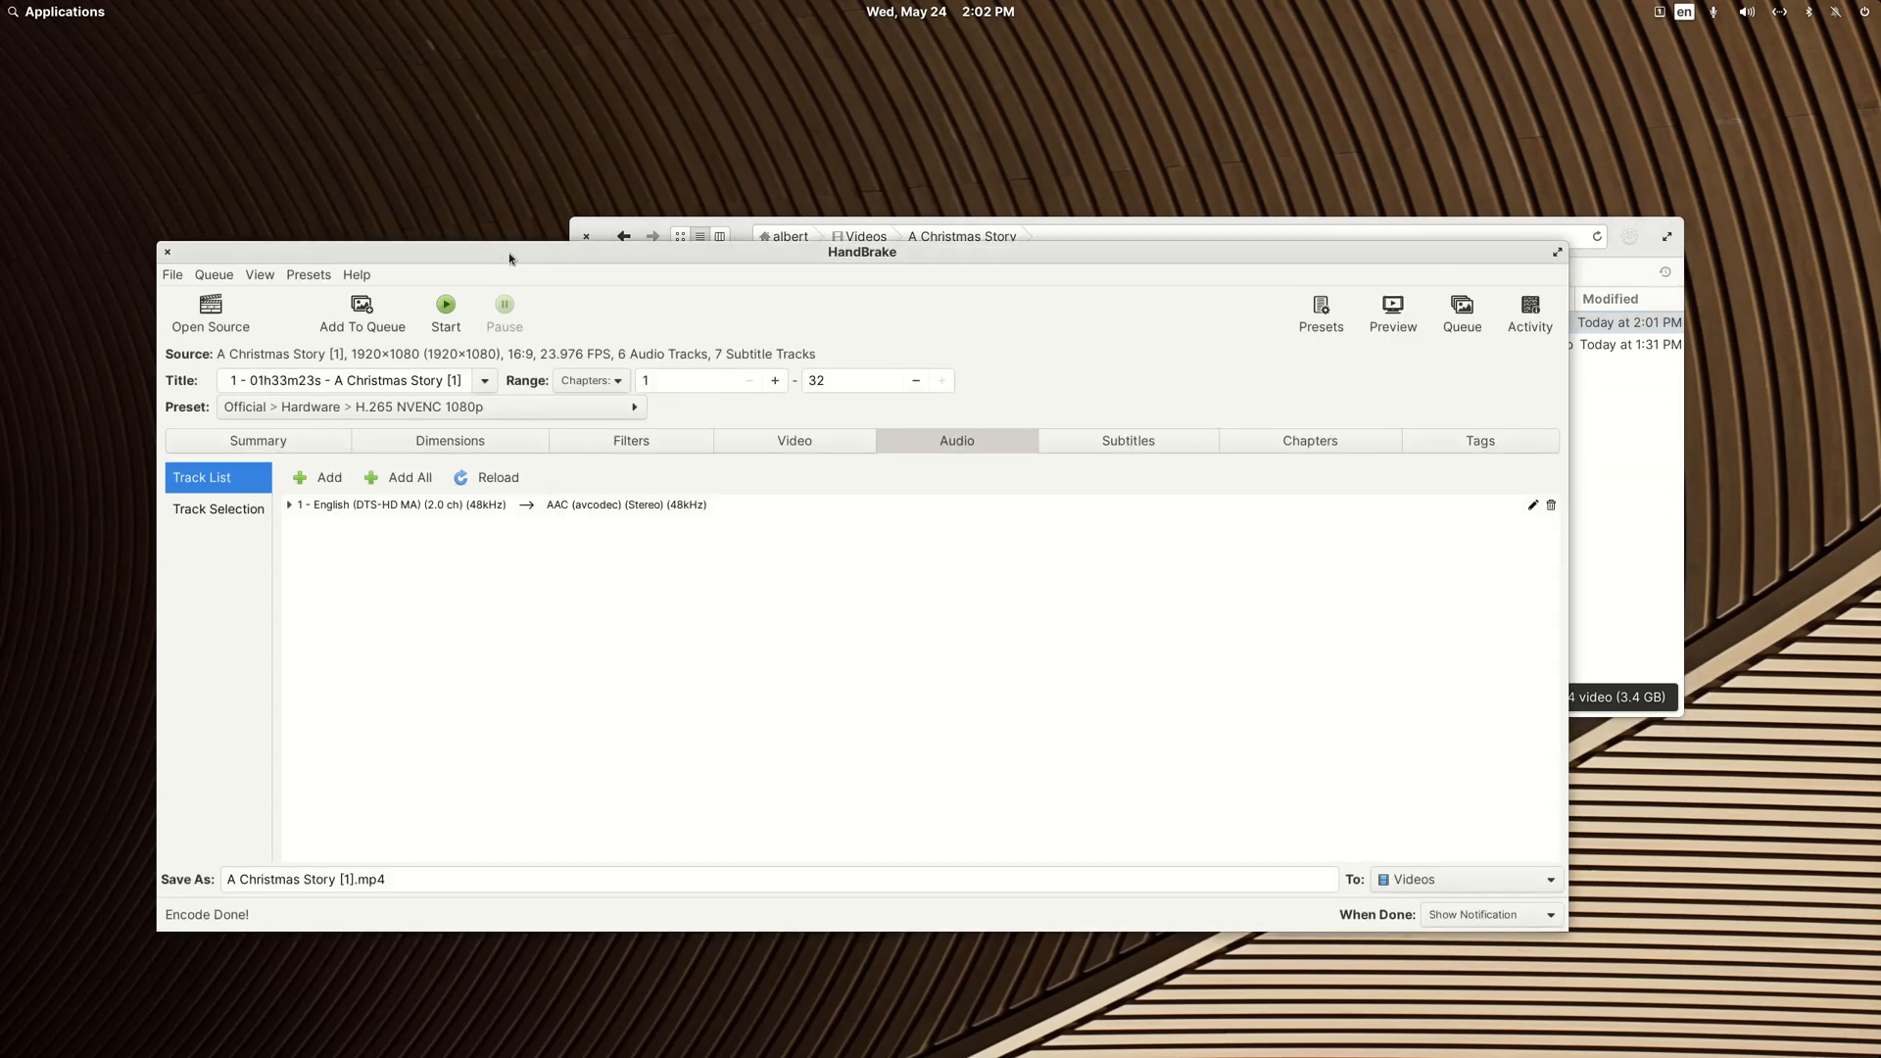
left_click(634, 407)
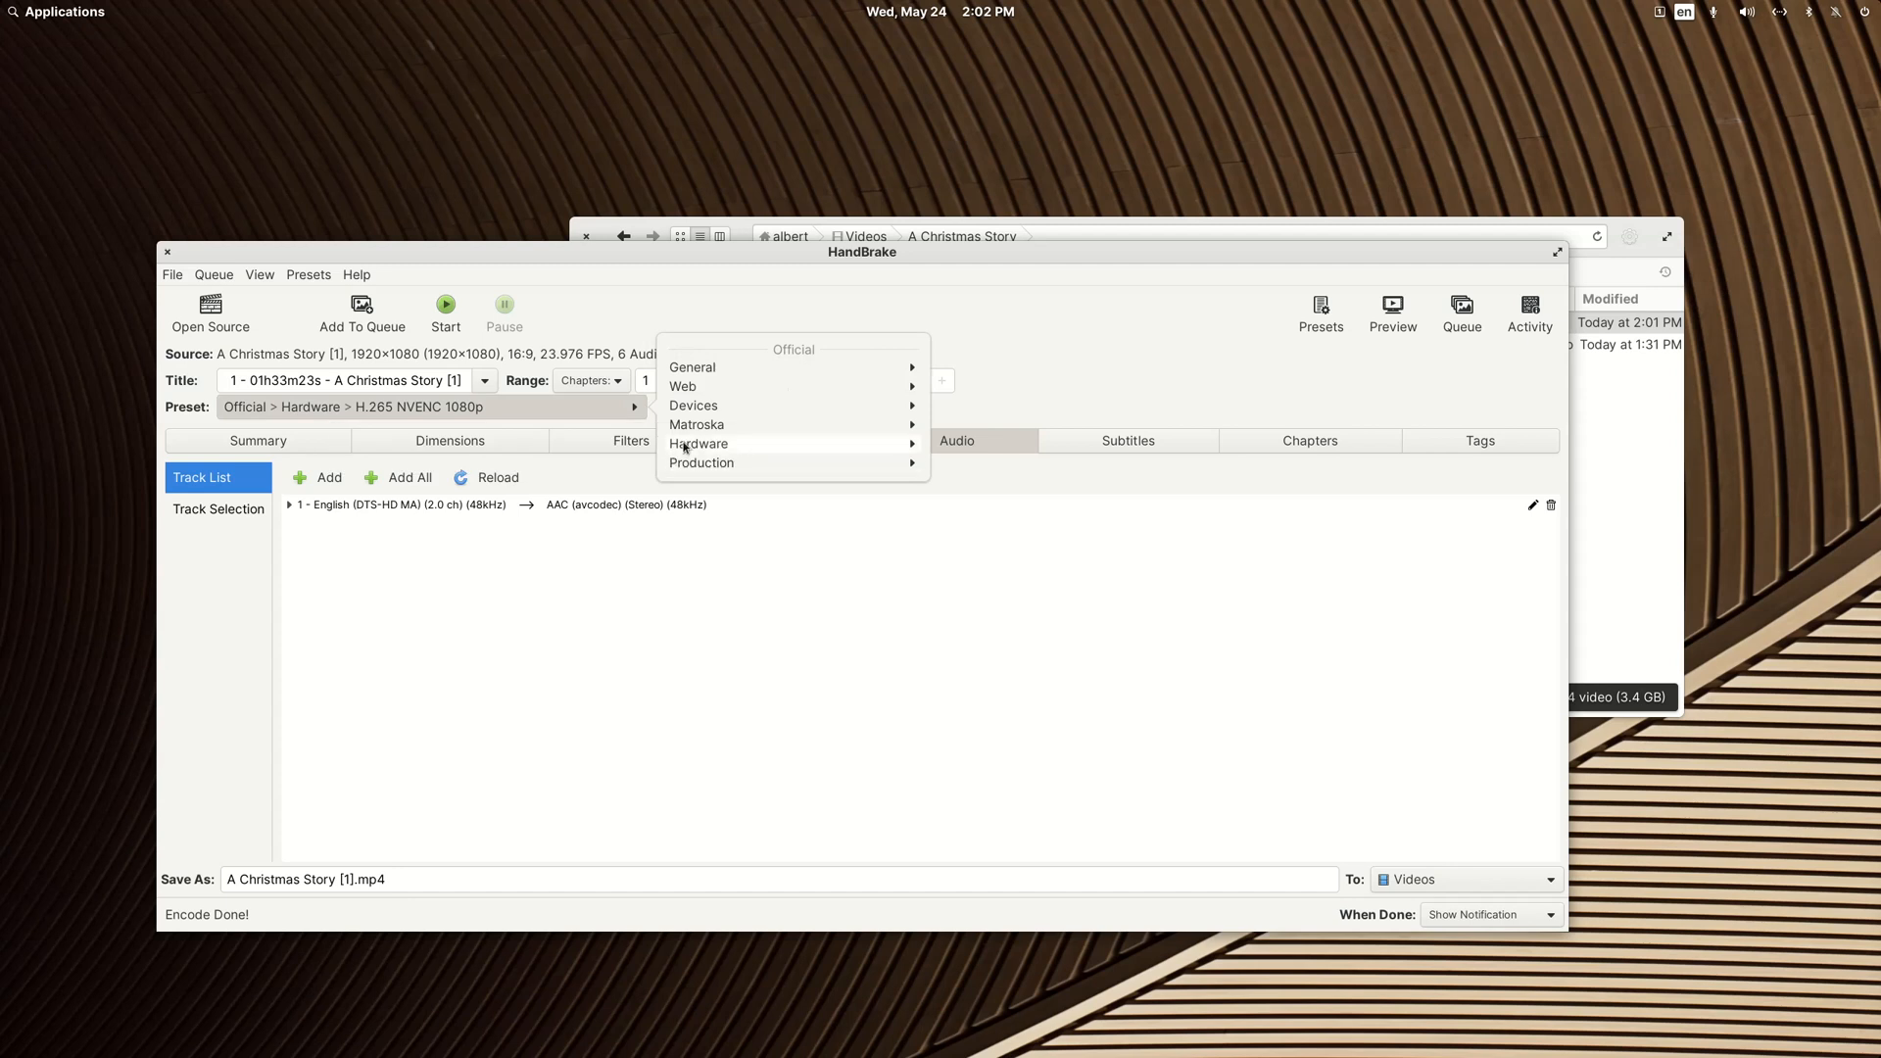
left_click(684, 445)
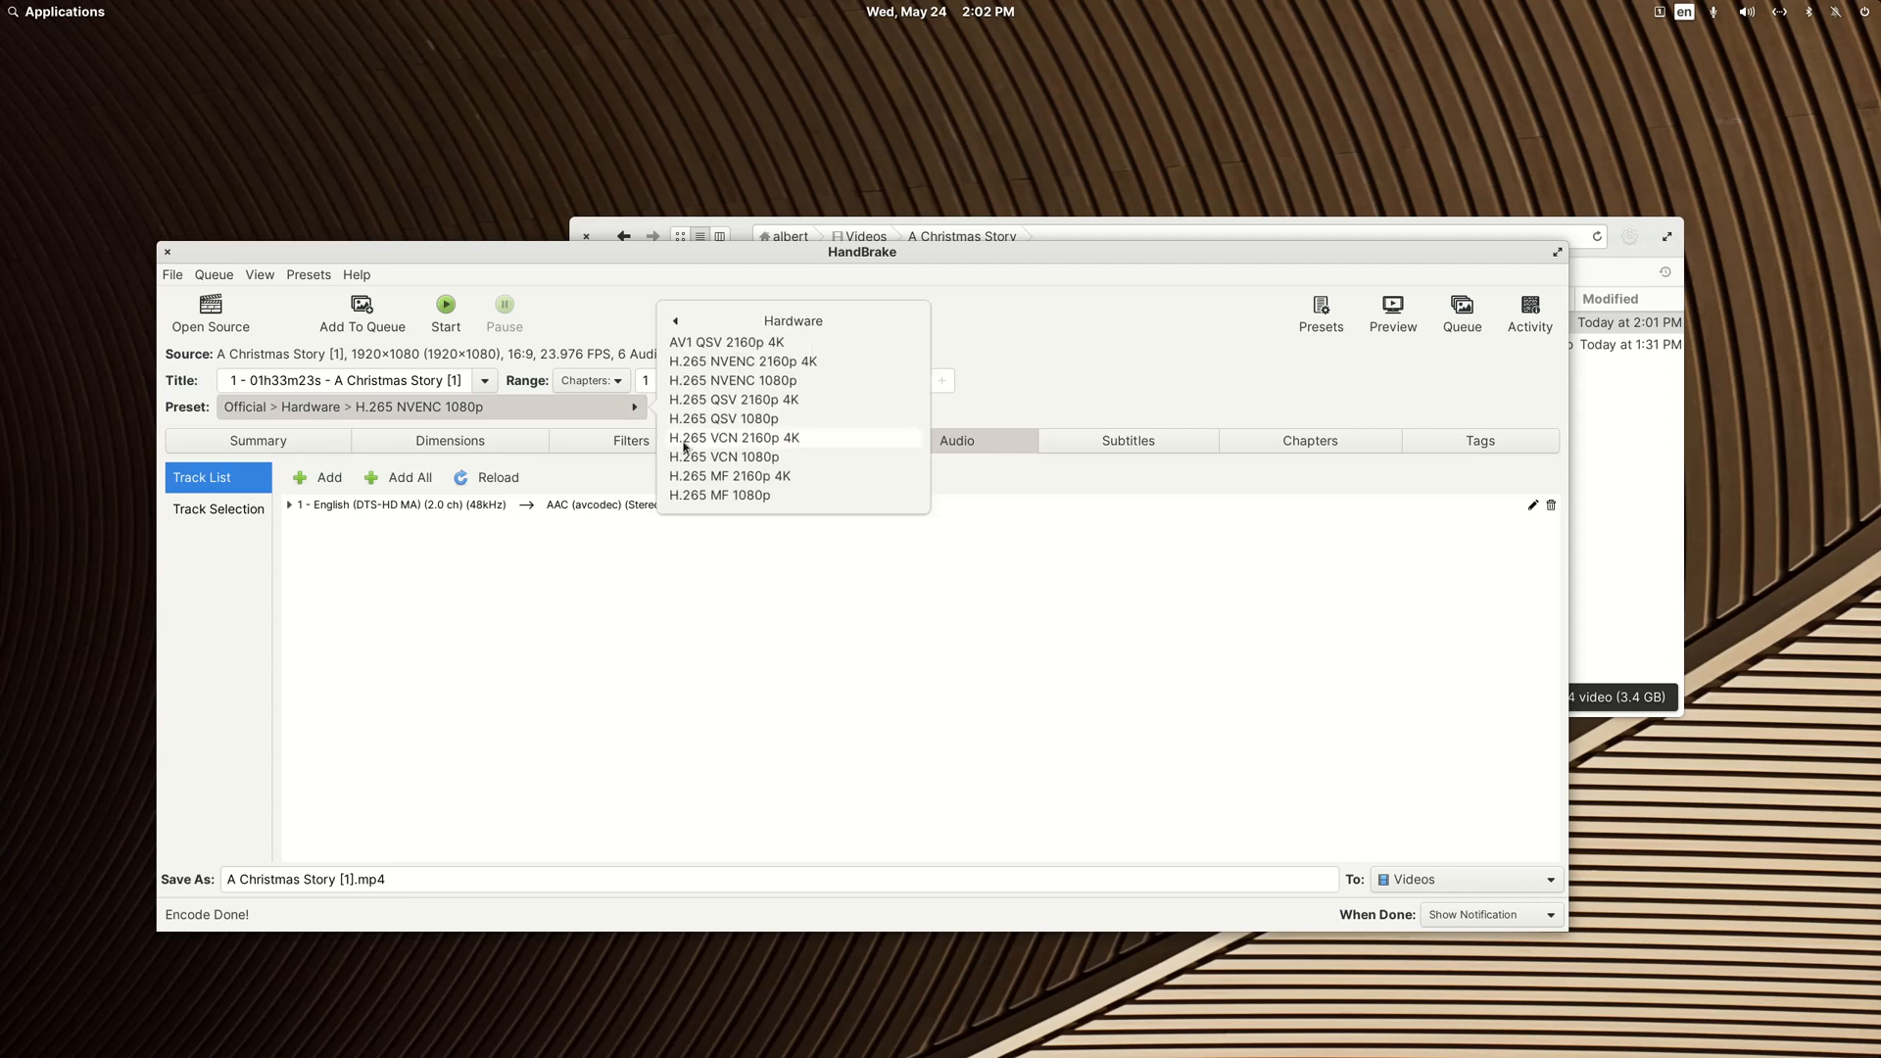
left_click(754, 419)
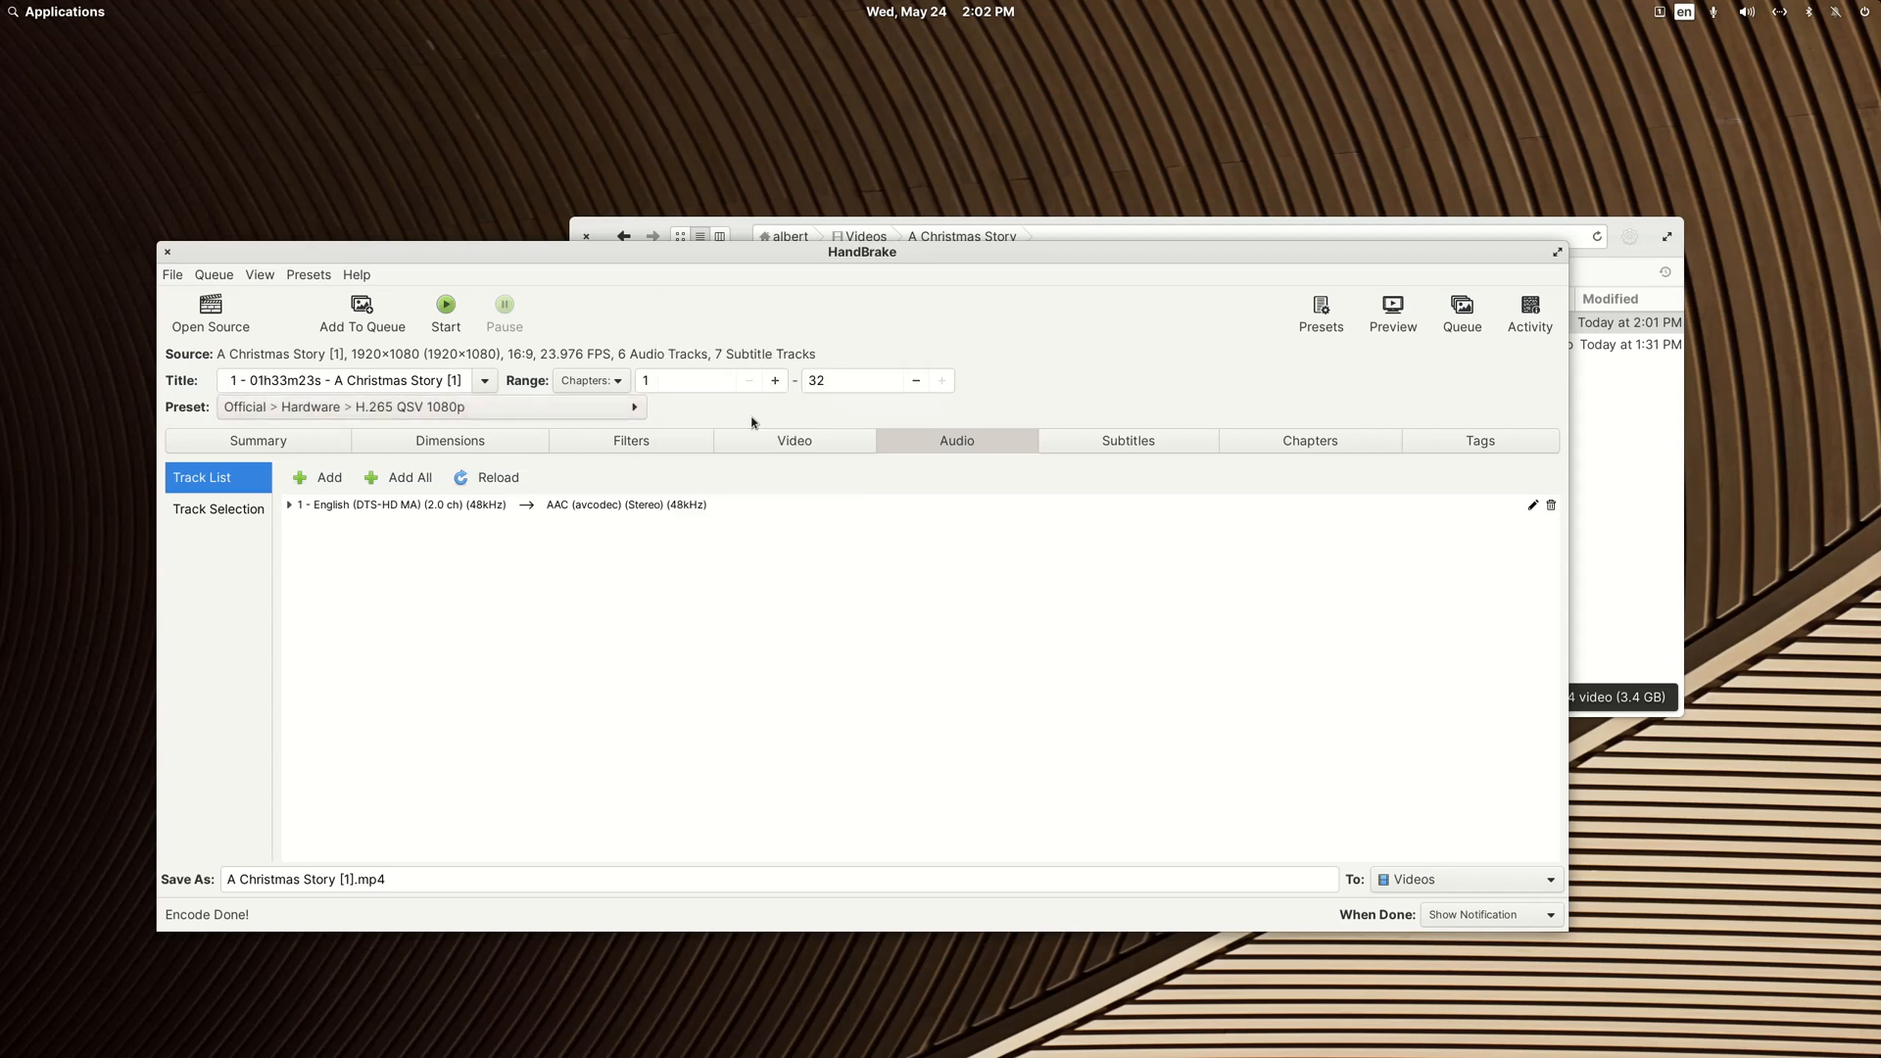
left_click(1113, 448)
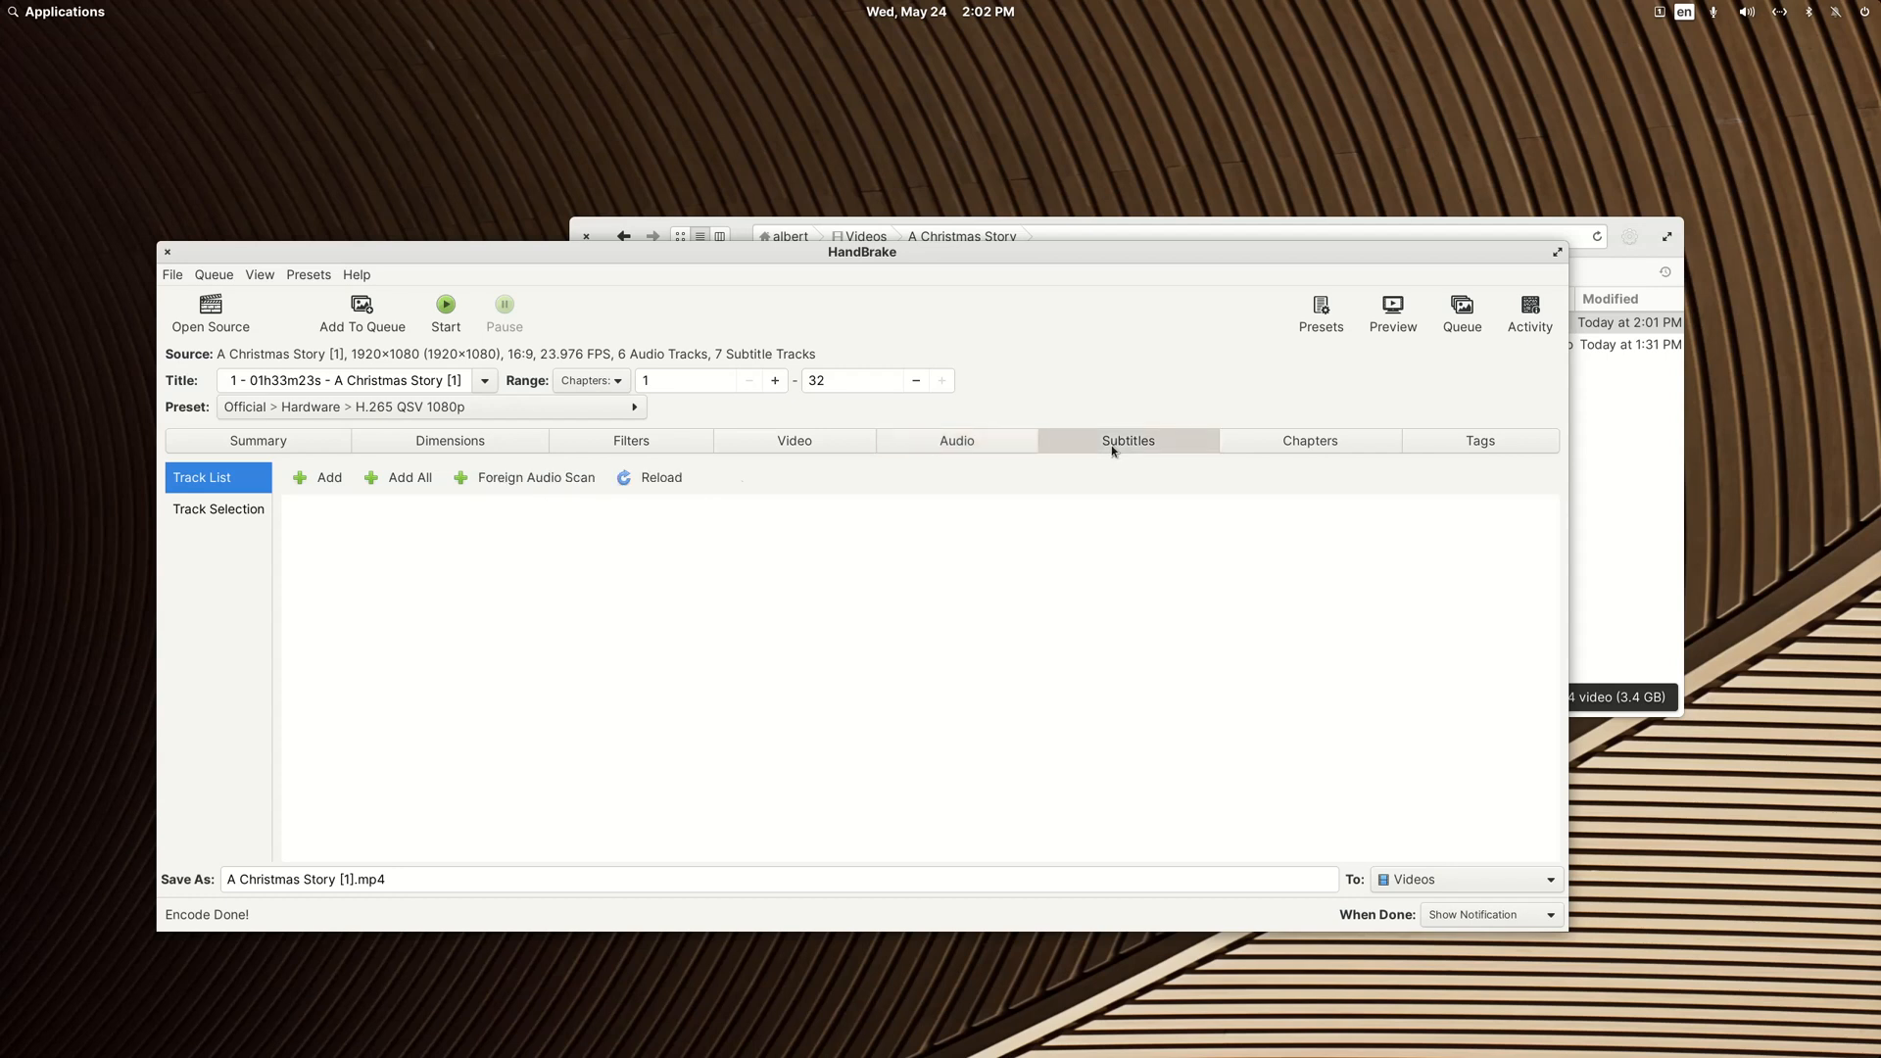
left_click(313, 479)
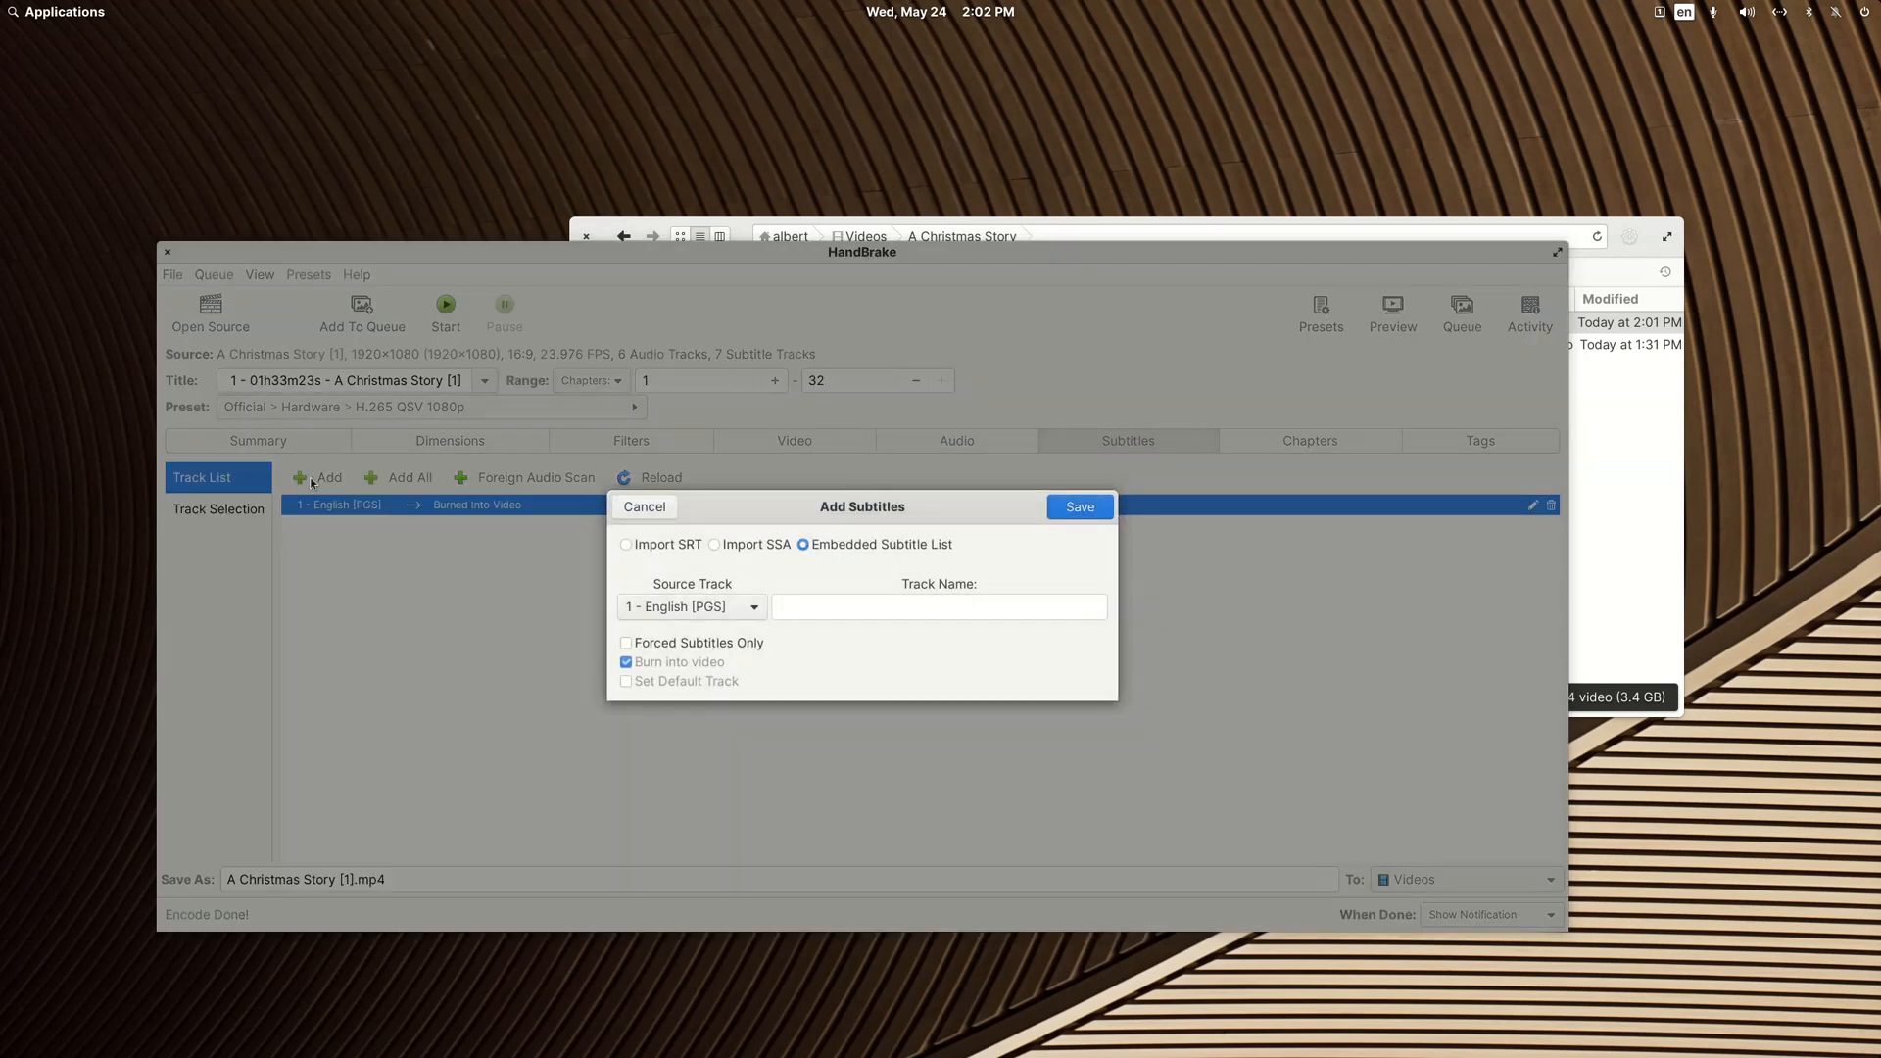
left_click(647, 511)
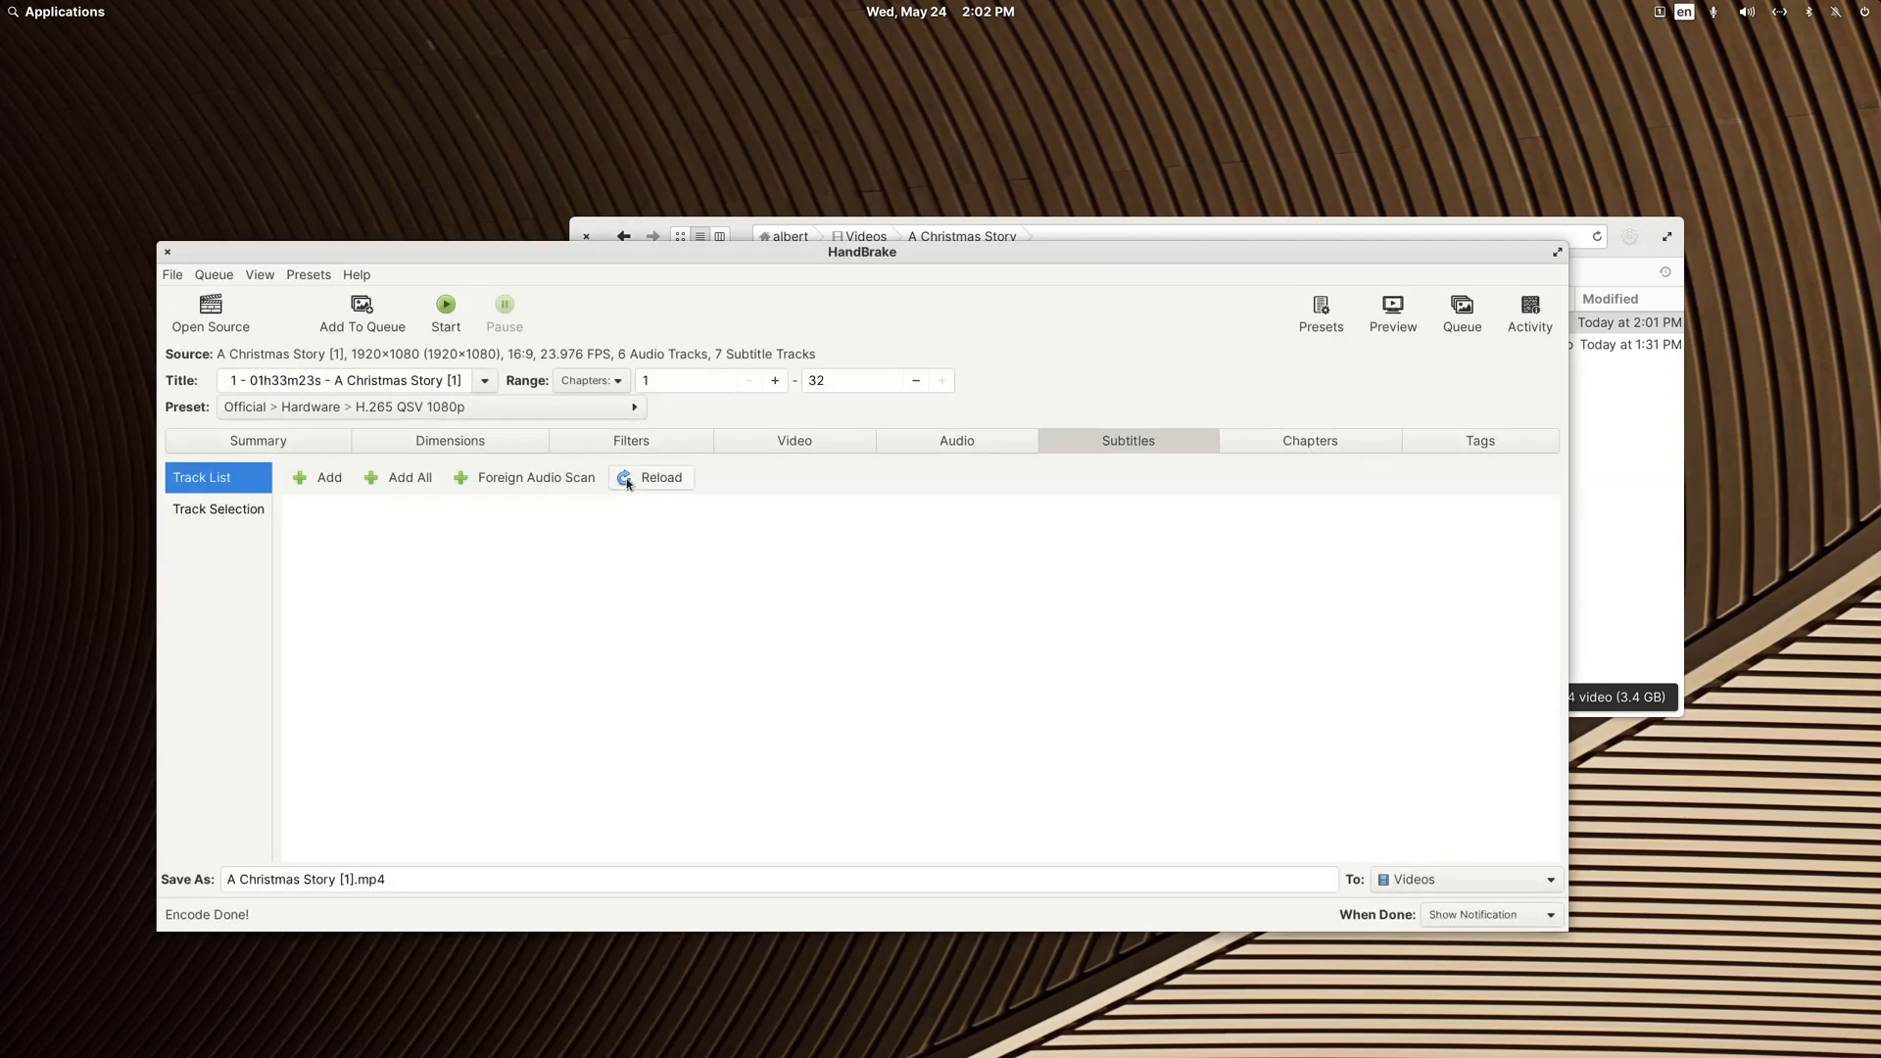
Step: Review the available video encoders for the QSV preset without changing the selection
left_click(795, 443)
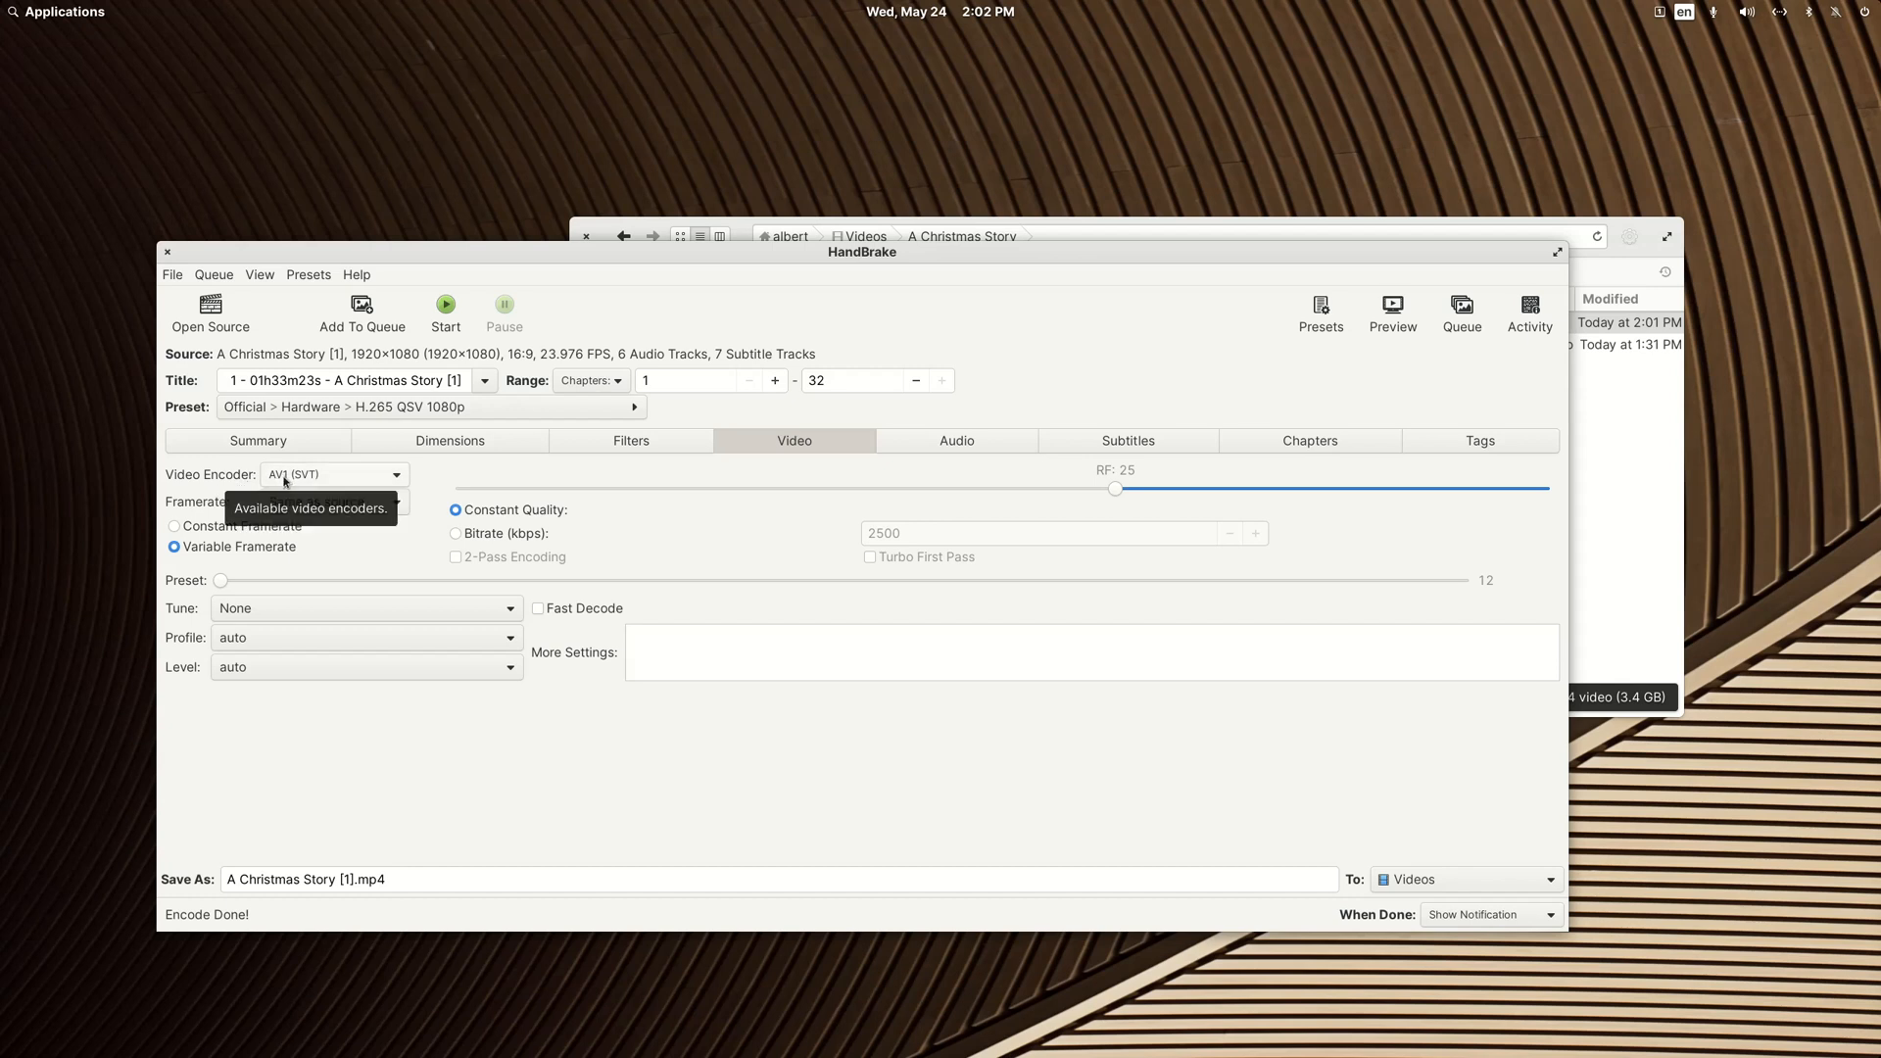
left_click(398, 474)
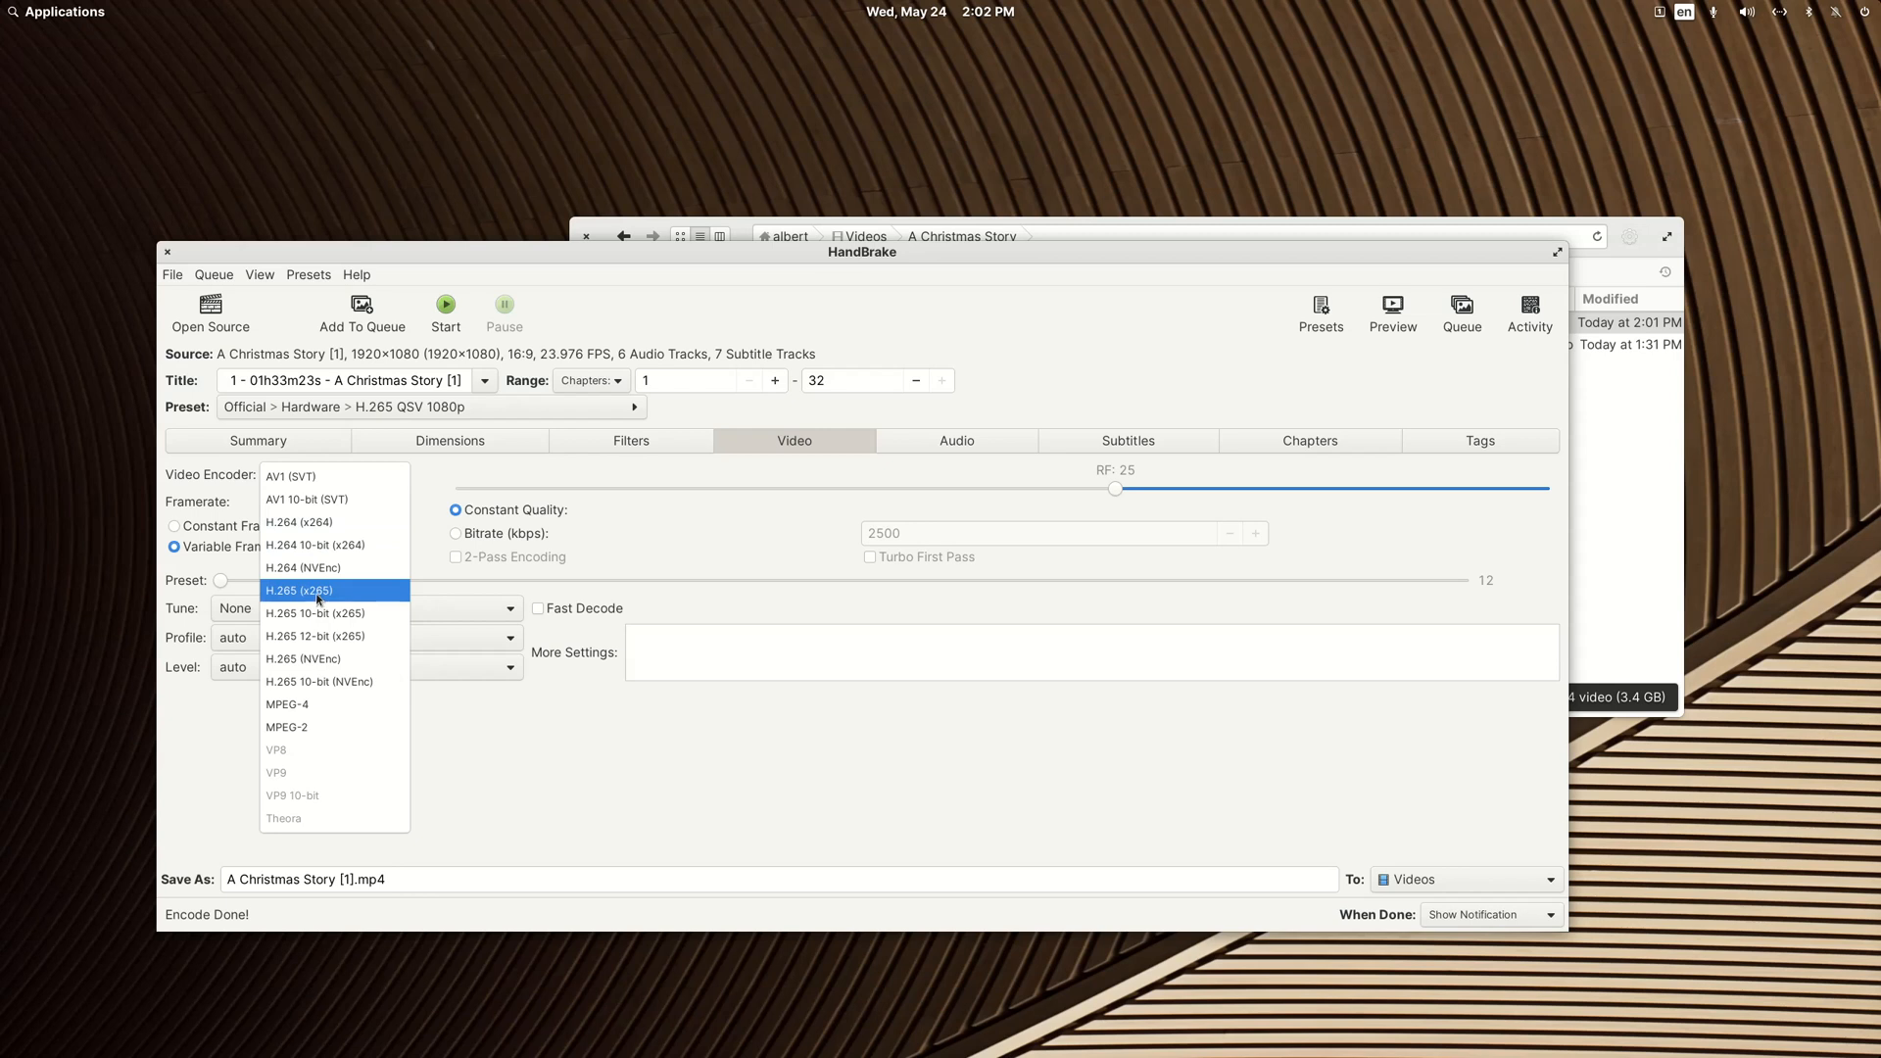
left_click(518, 765)
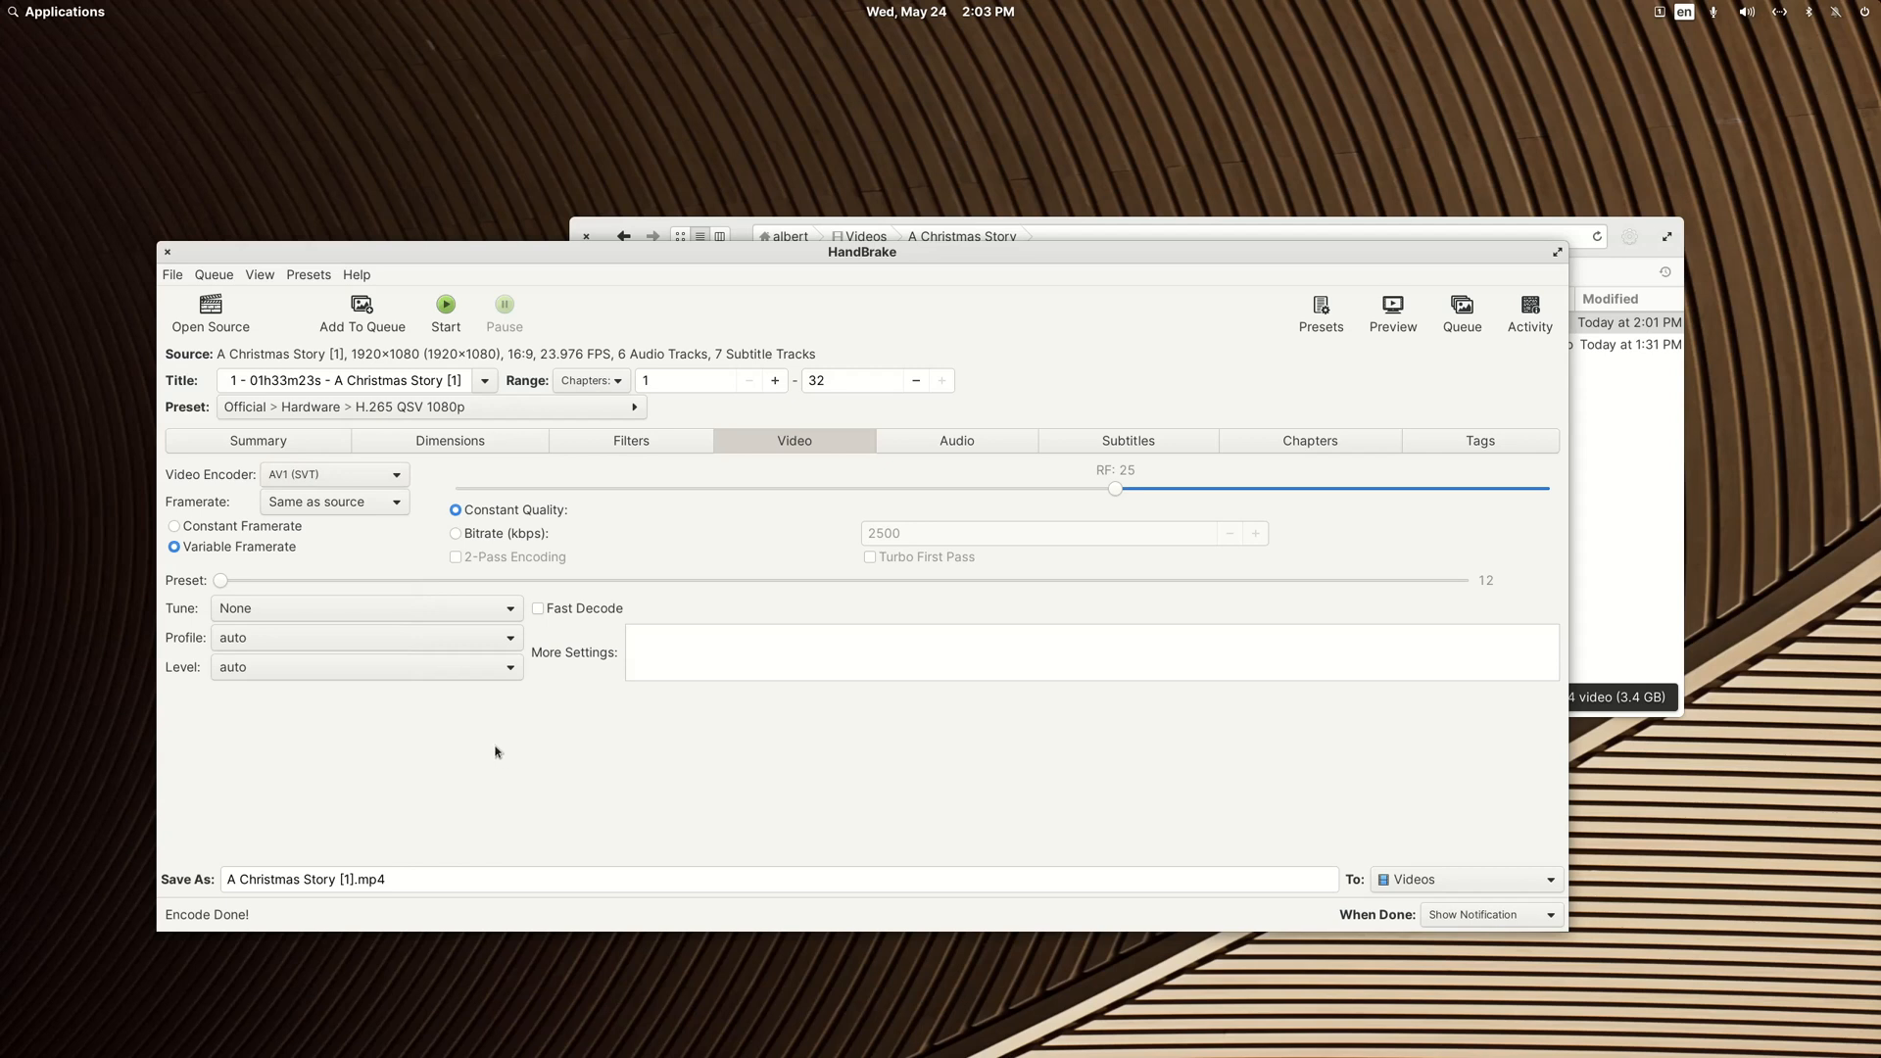
Step: Try to start encoding A Christmas Story [1].mp4 with the QSV preset and close HandBrake
left_click(447, 307)
left_click(965, 664)
left_click(449, 307)
left_click(921, 662)
left_click(168, 252)
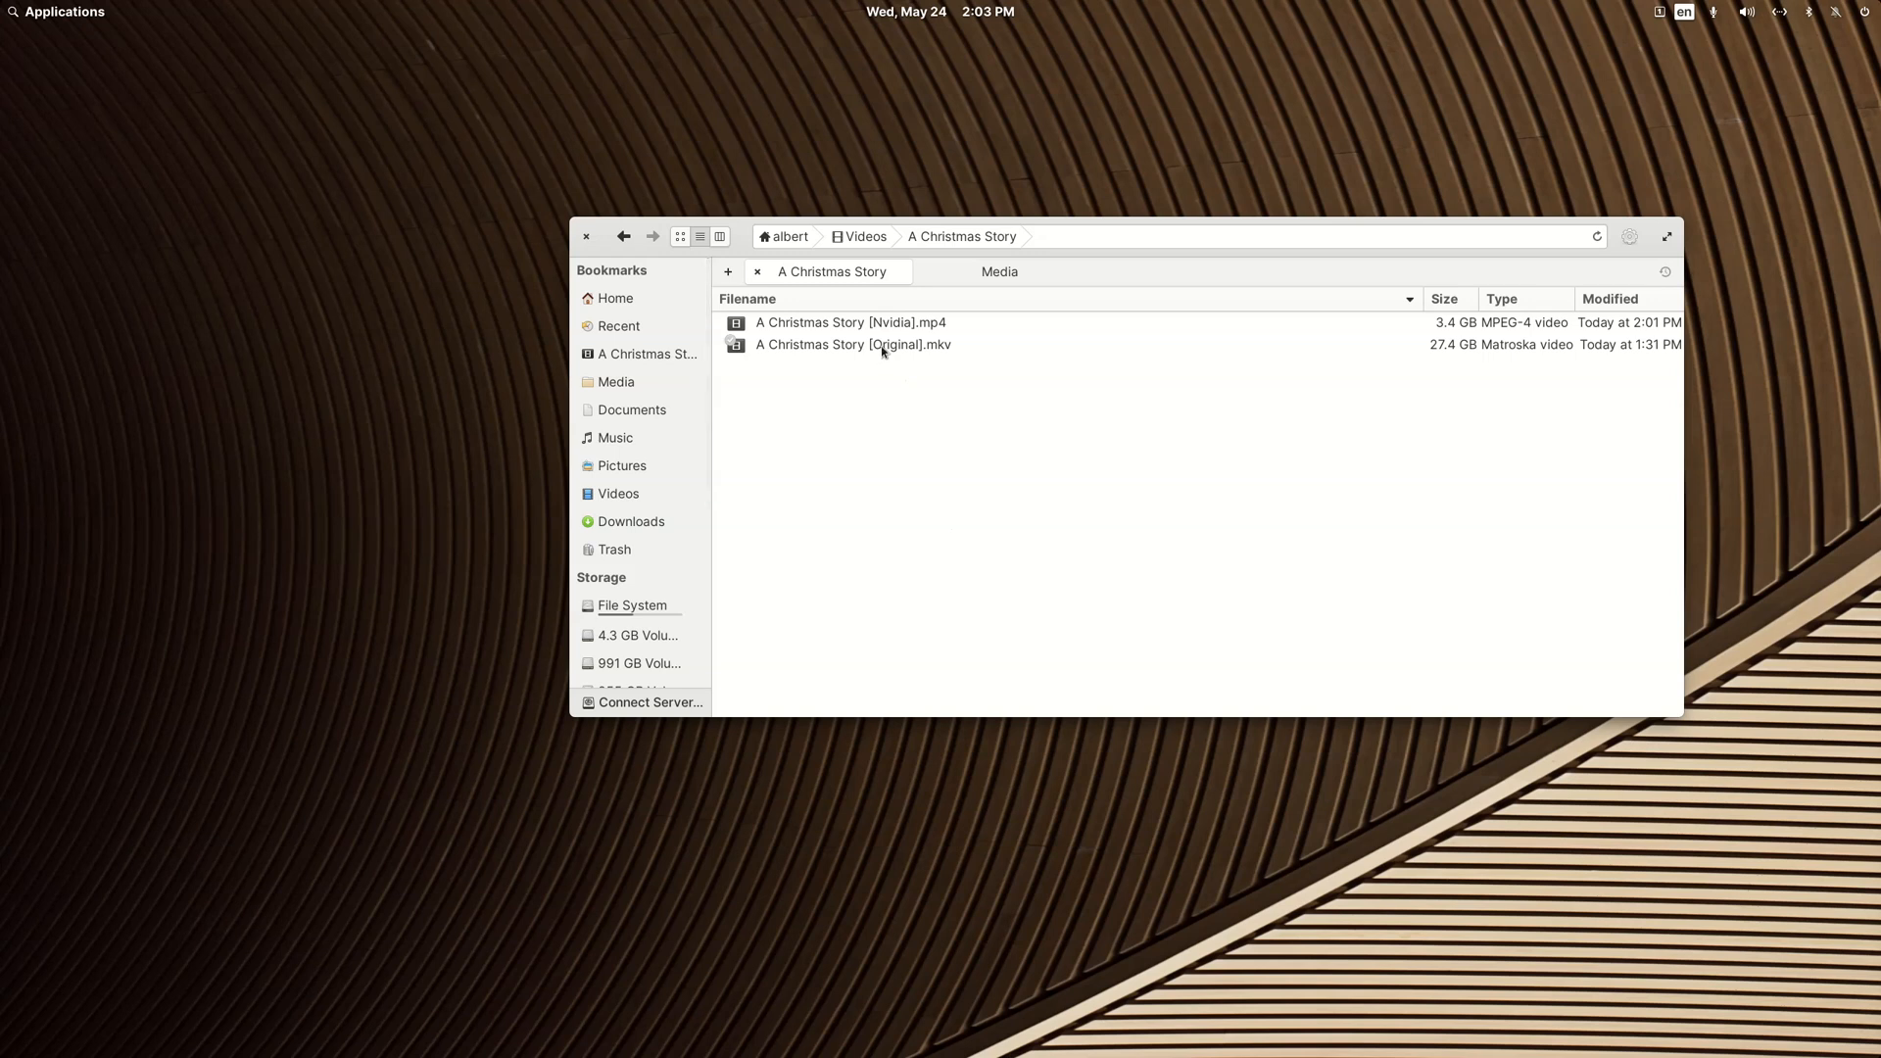
Step: Open A Christmas Story [Original].mkv in HandBrake from the A Christmas Story folder
right_click(882, 350)
mouse_move(910, 402)
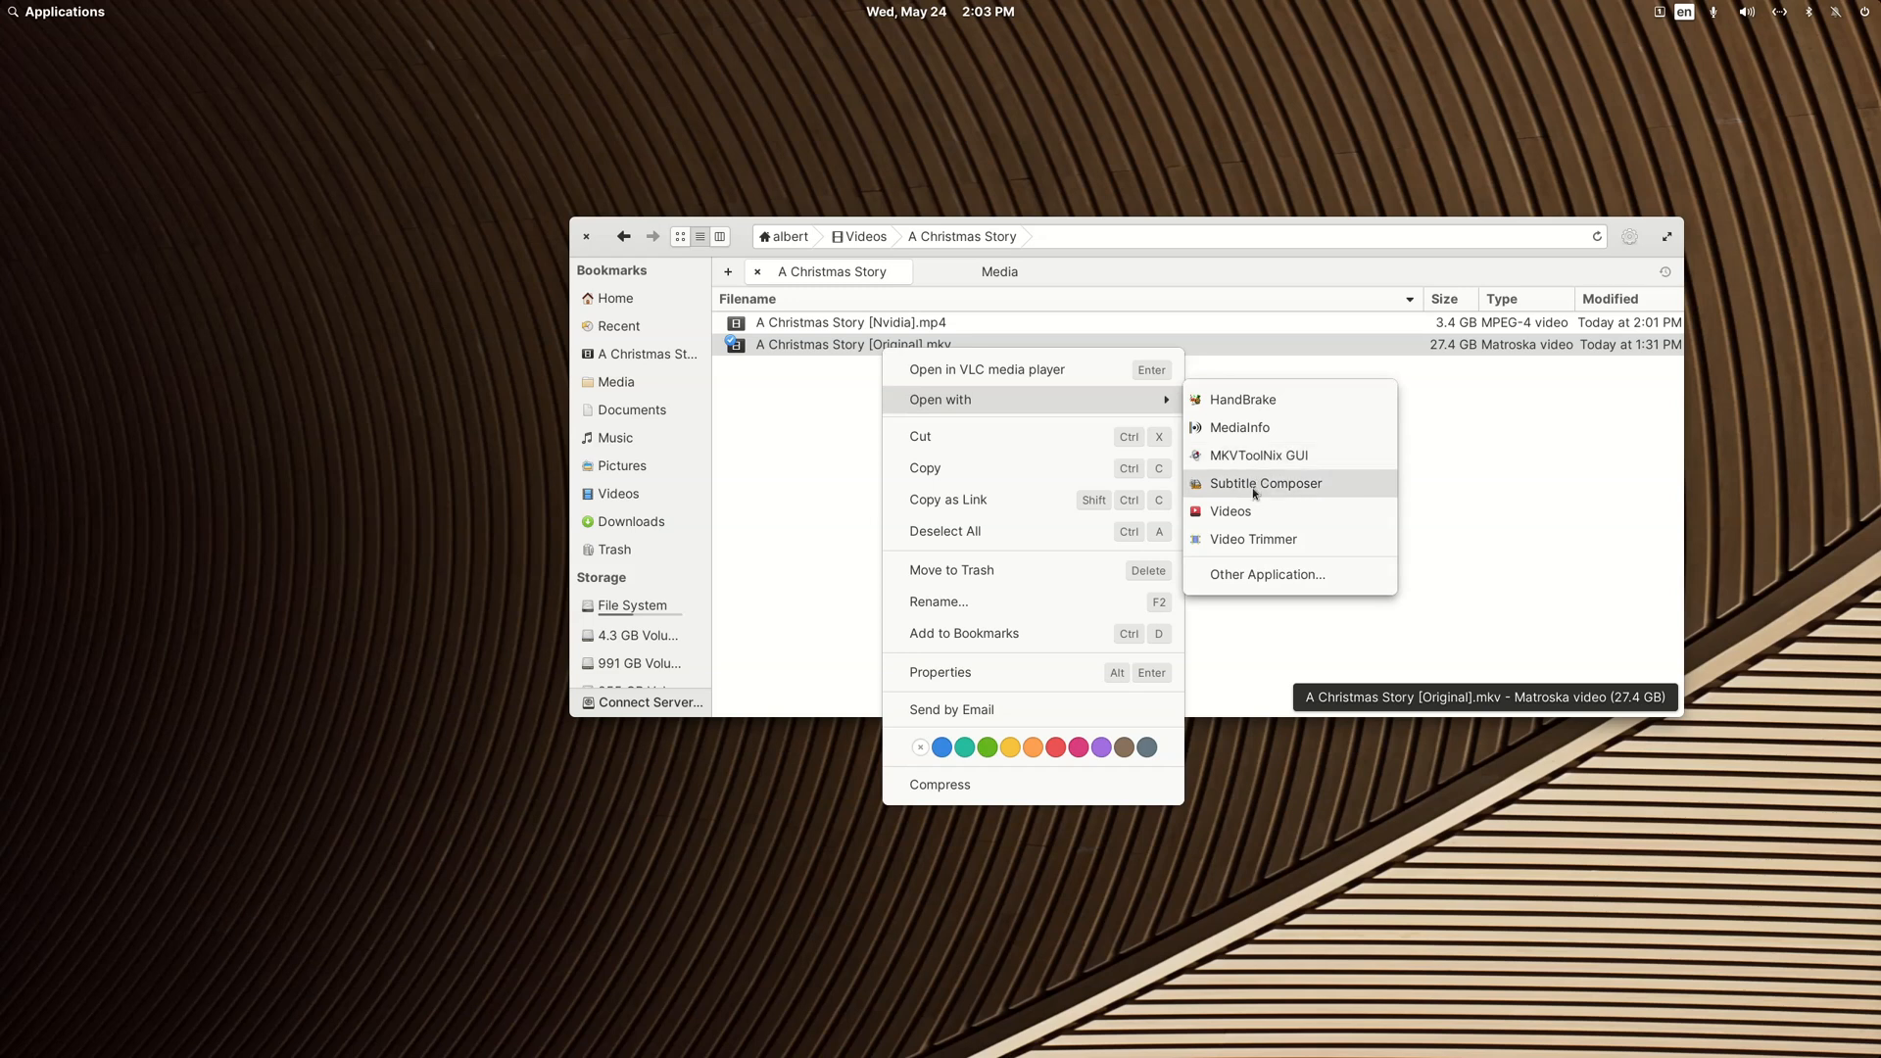
left_click(1248, 406)
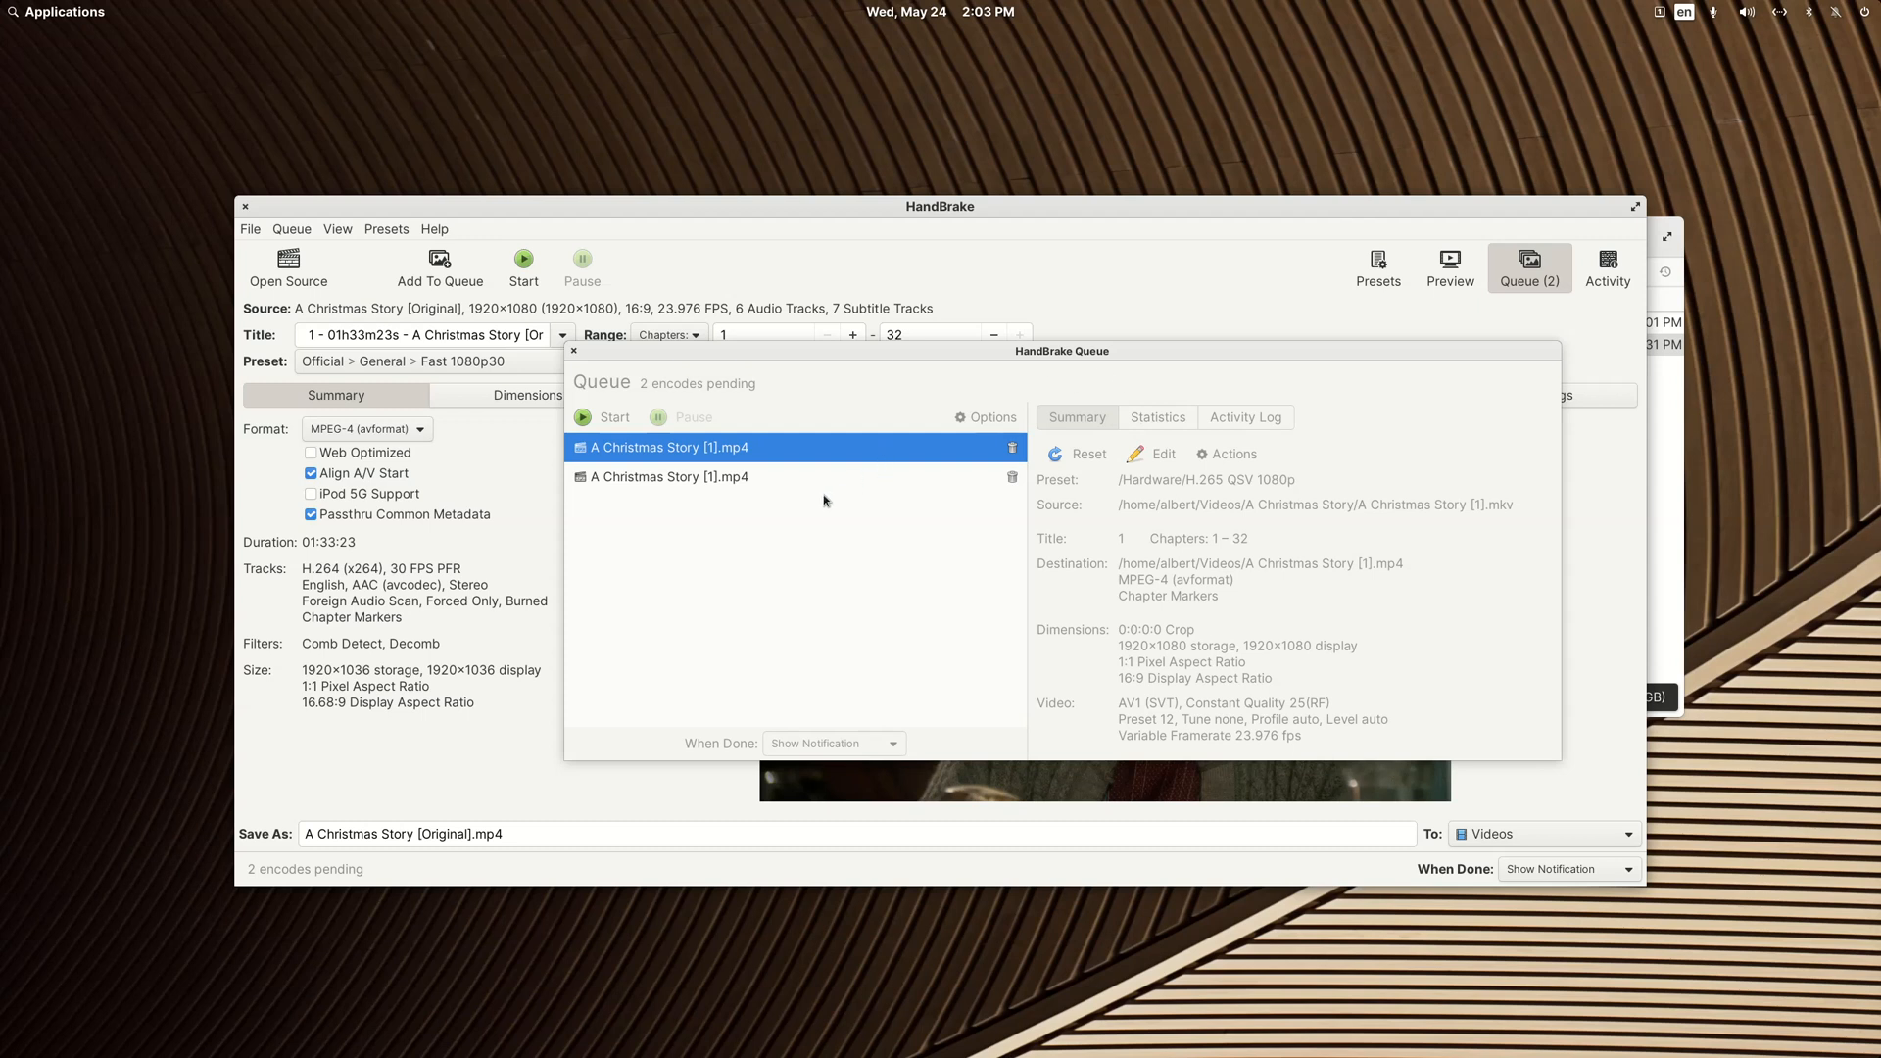
Step: Remove both pending A Christmas Story [1].mp4 encodes from the HandBrake queue and close the queue
left_click(700, 479)
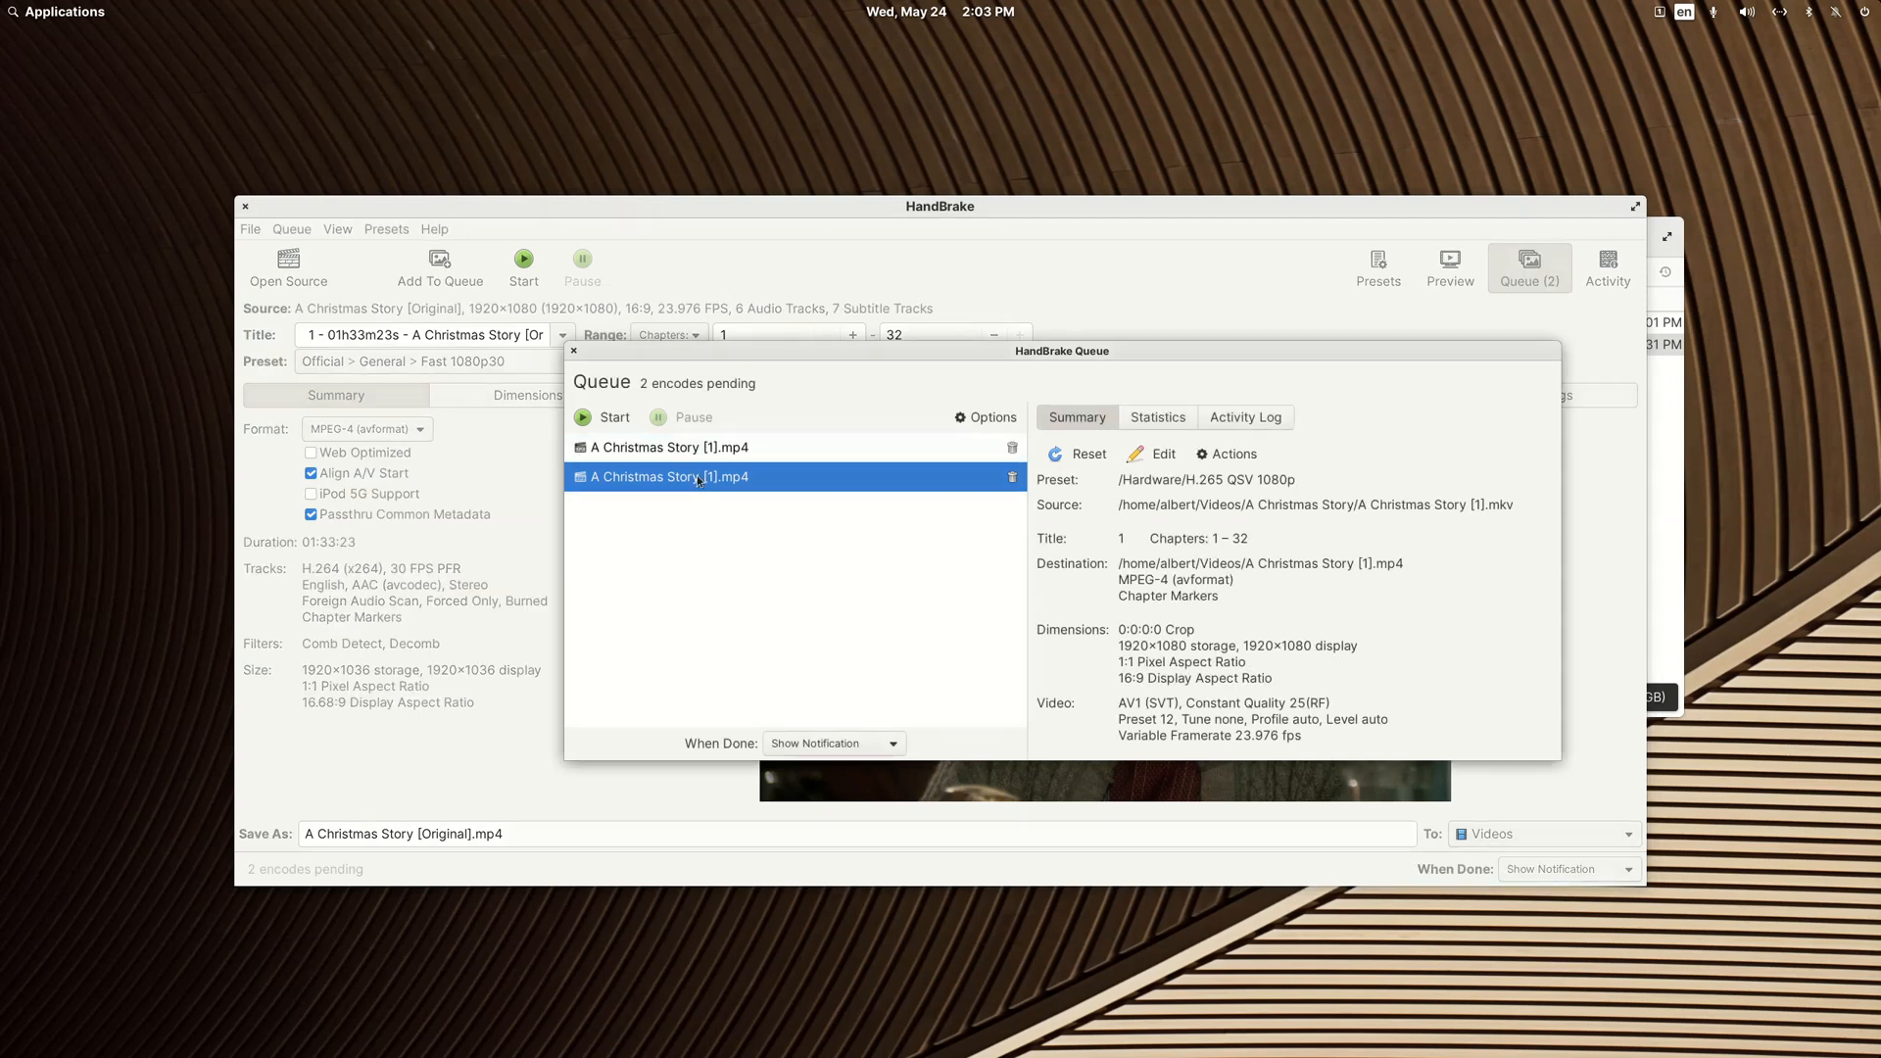
right_click(700, 480)
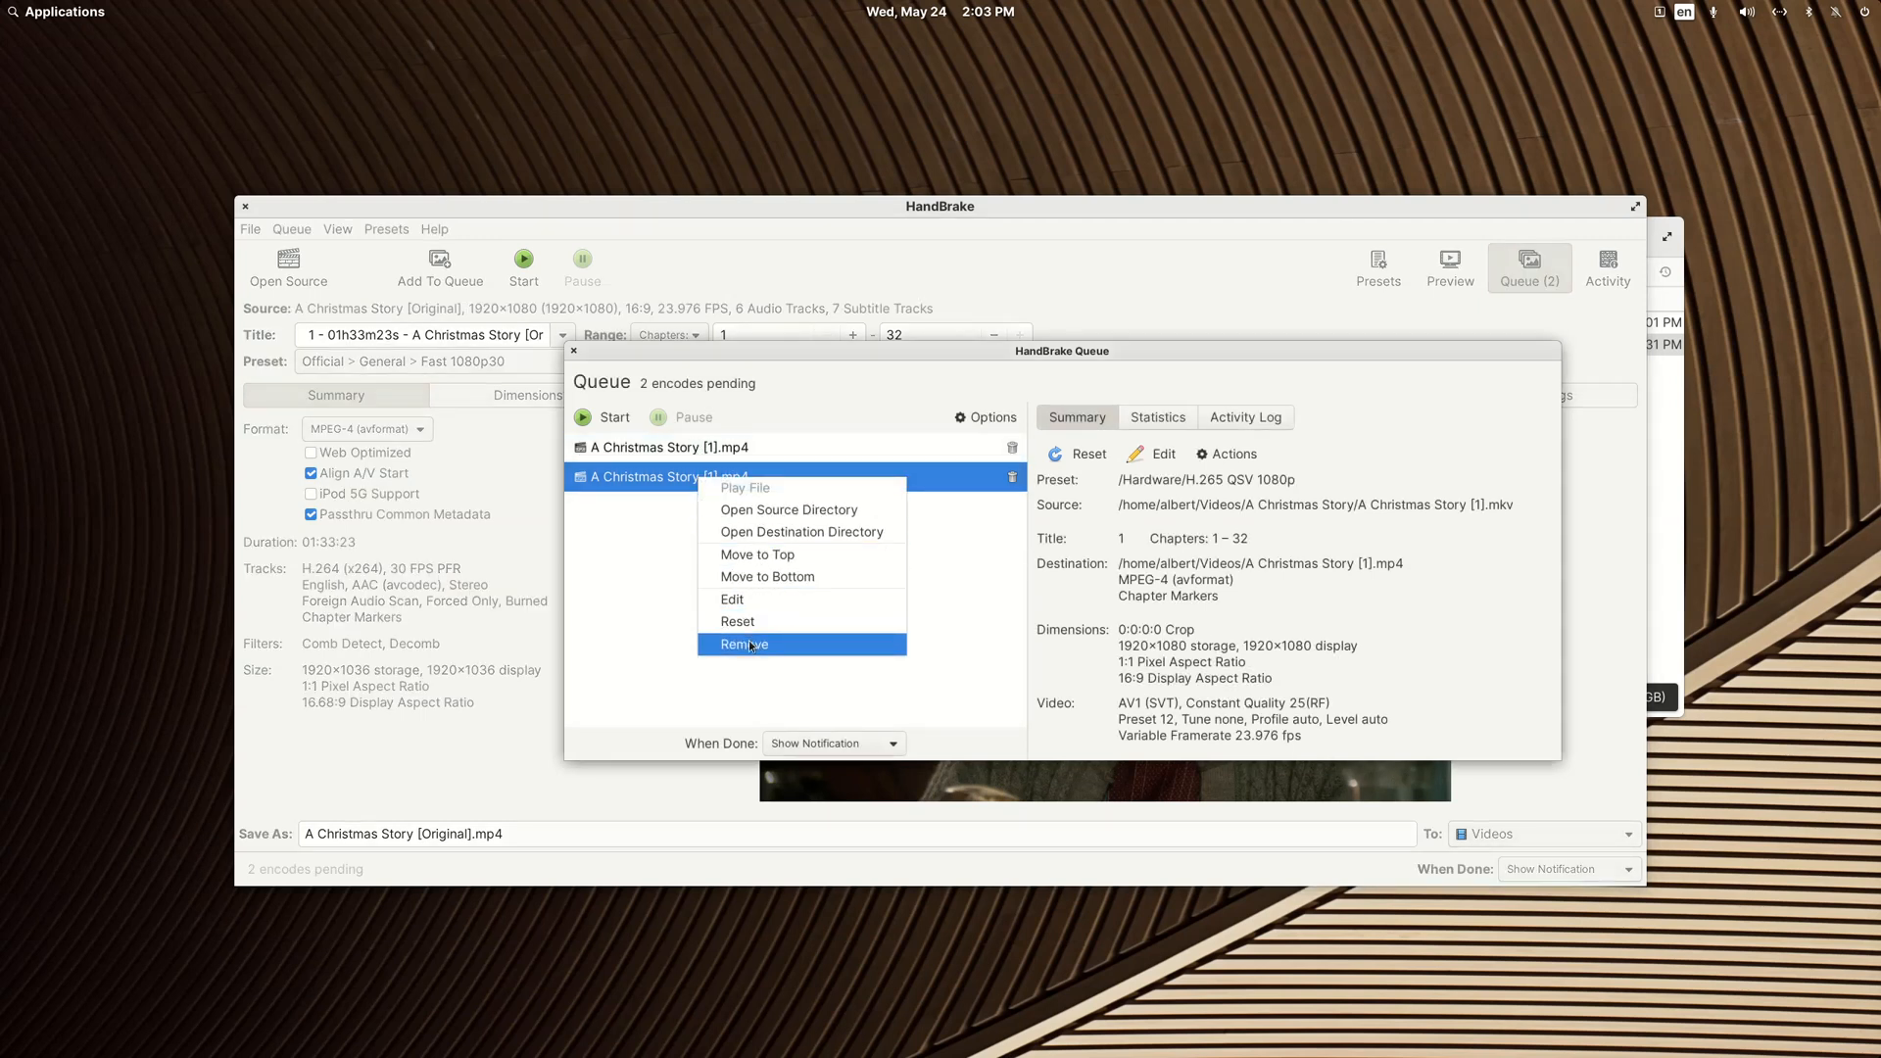
left_click(753, 643)
right_click(726, 464)
left_click(754, 612)
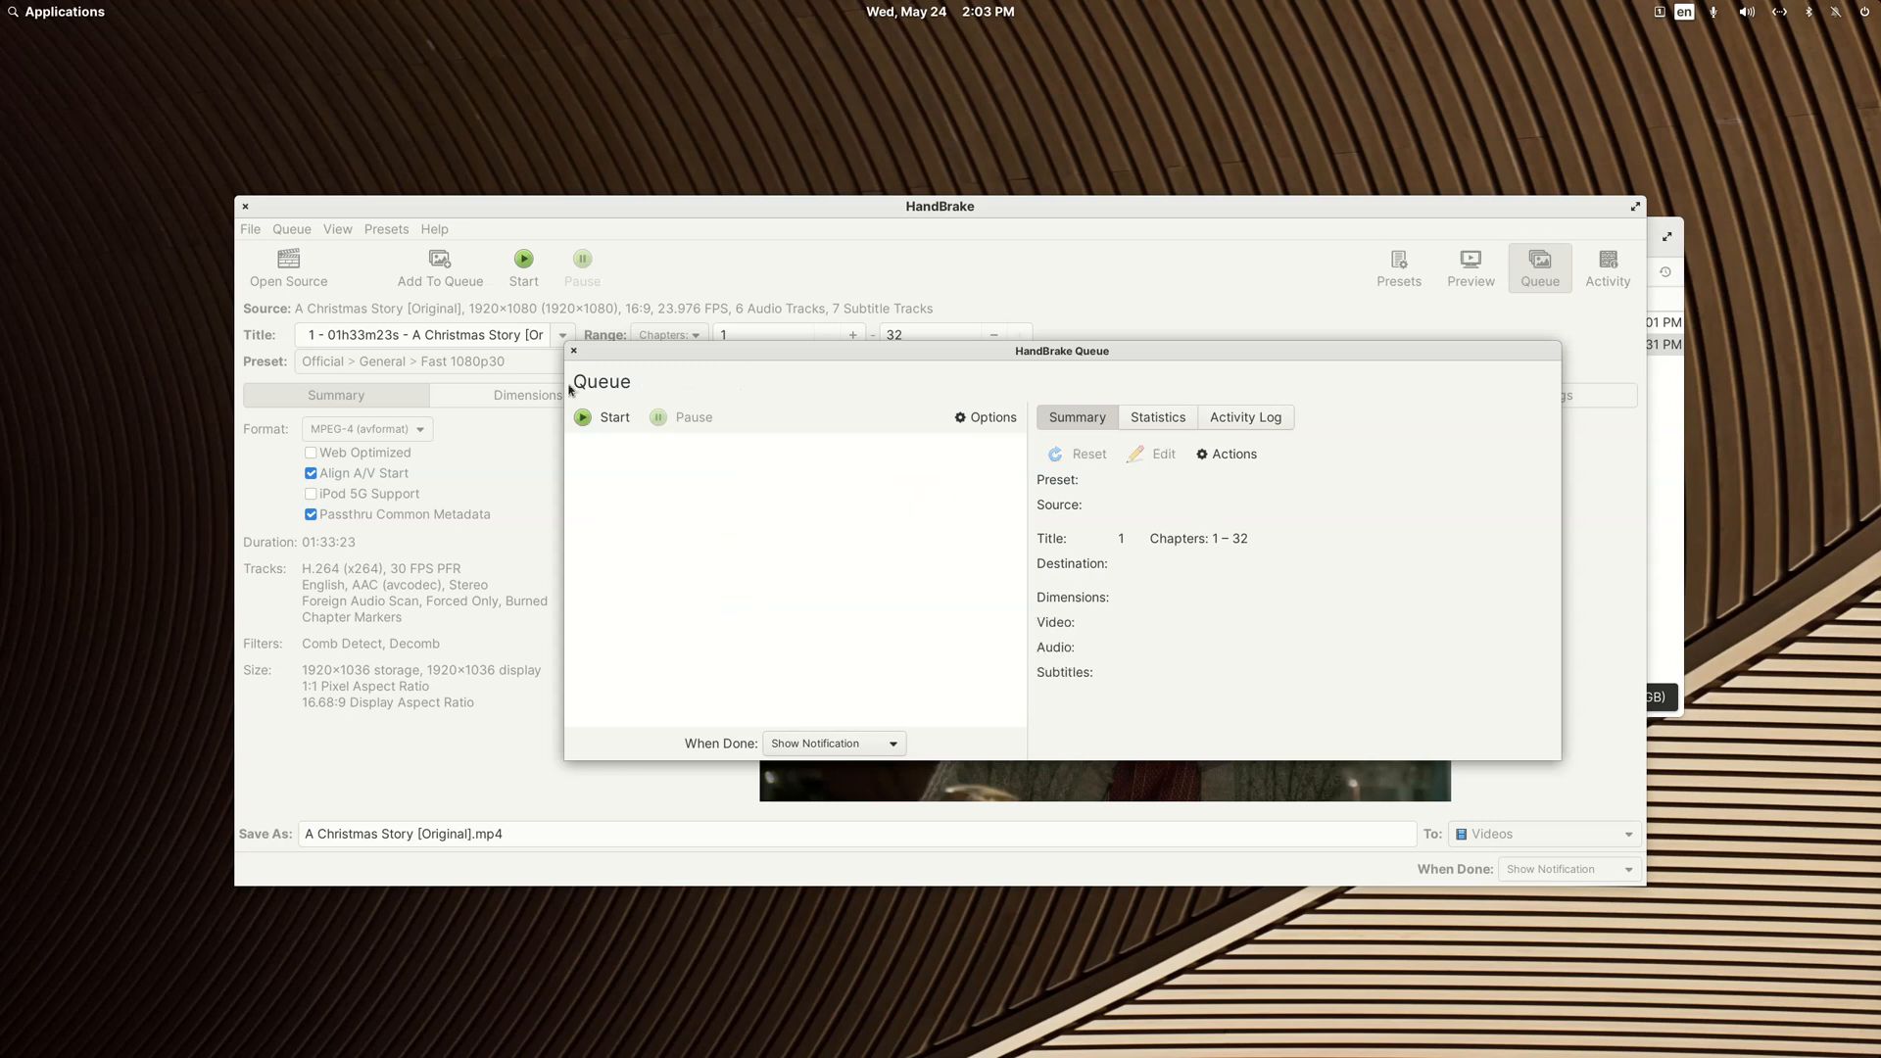
left_click(573, 352)
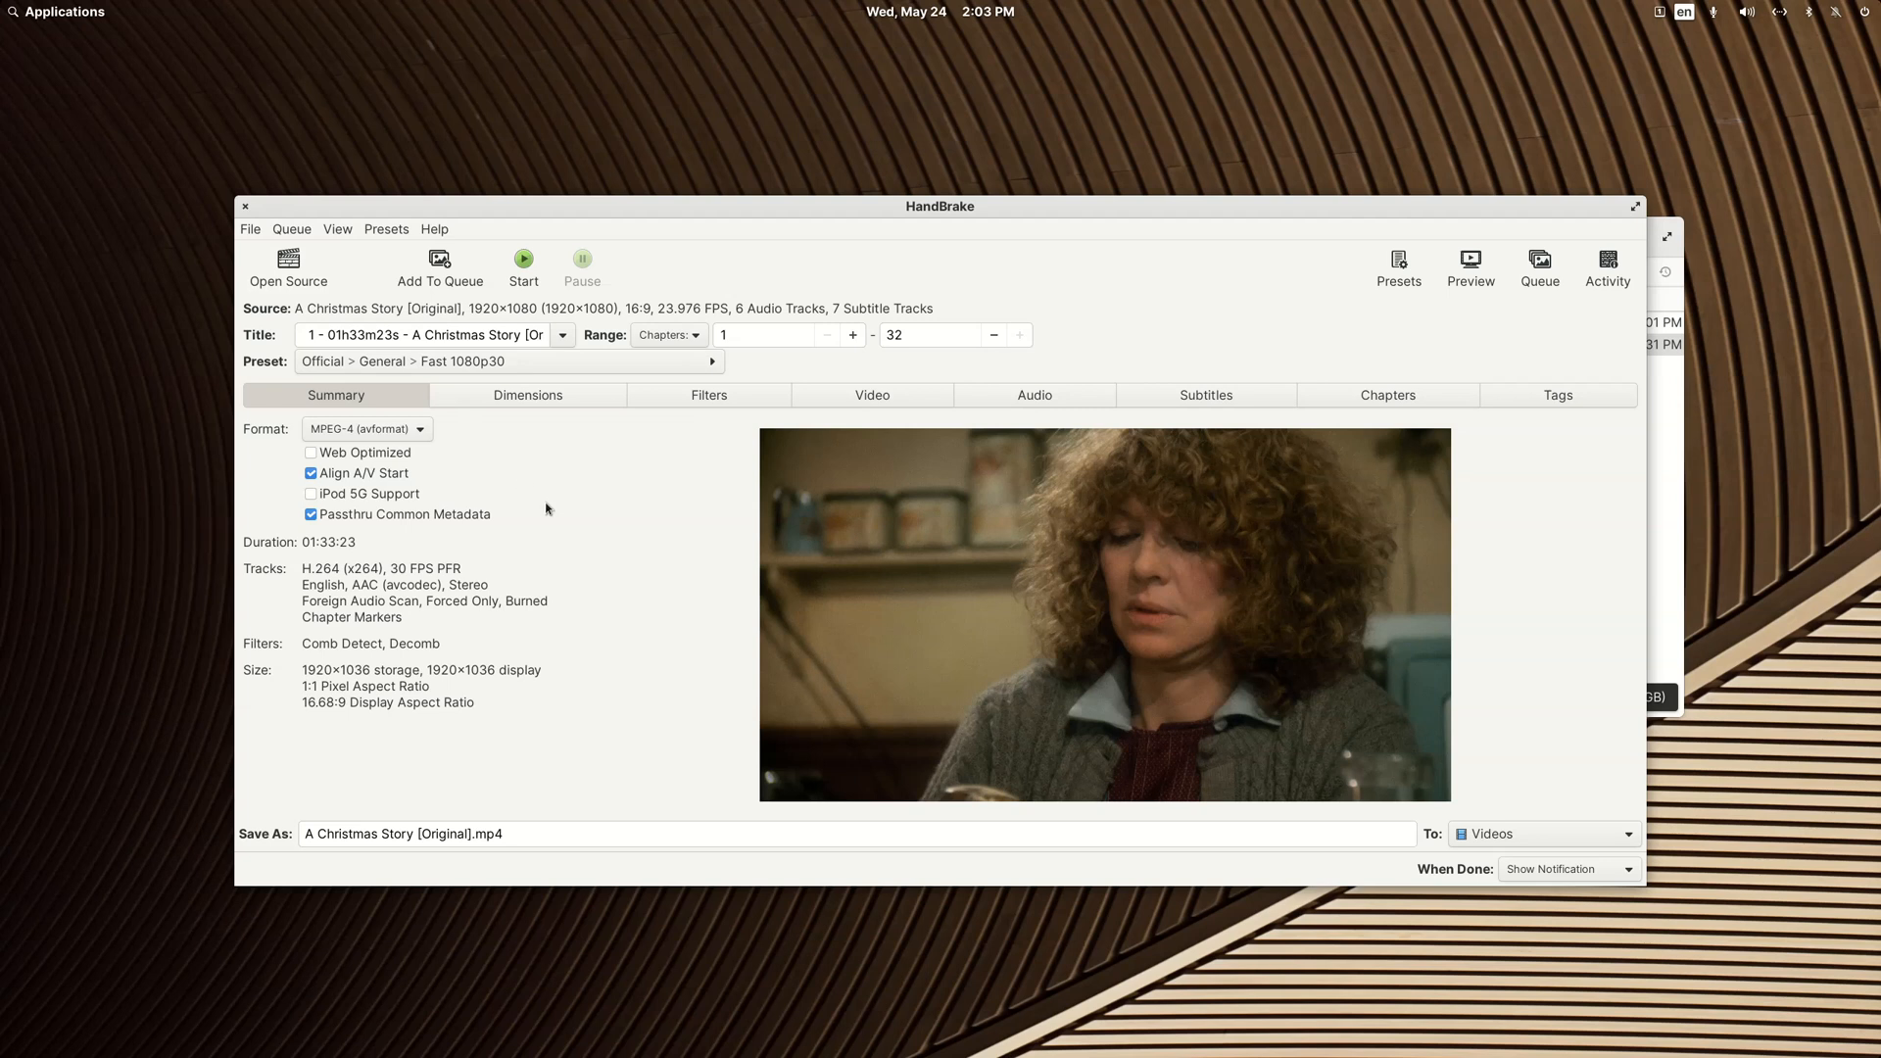
Step: Apply the H.265 QSV 1080p hardware preset to A Christmas Story [Original] and start the encode
left_click(710, 365)
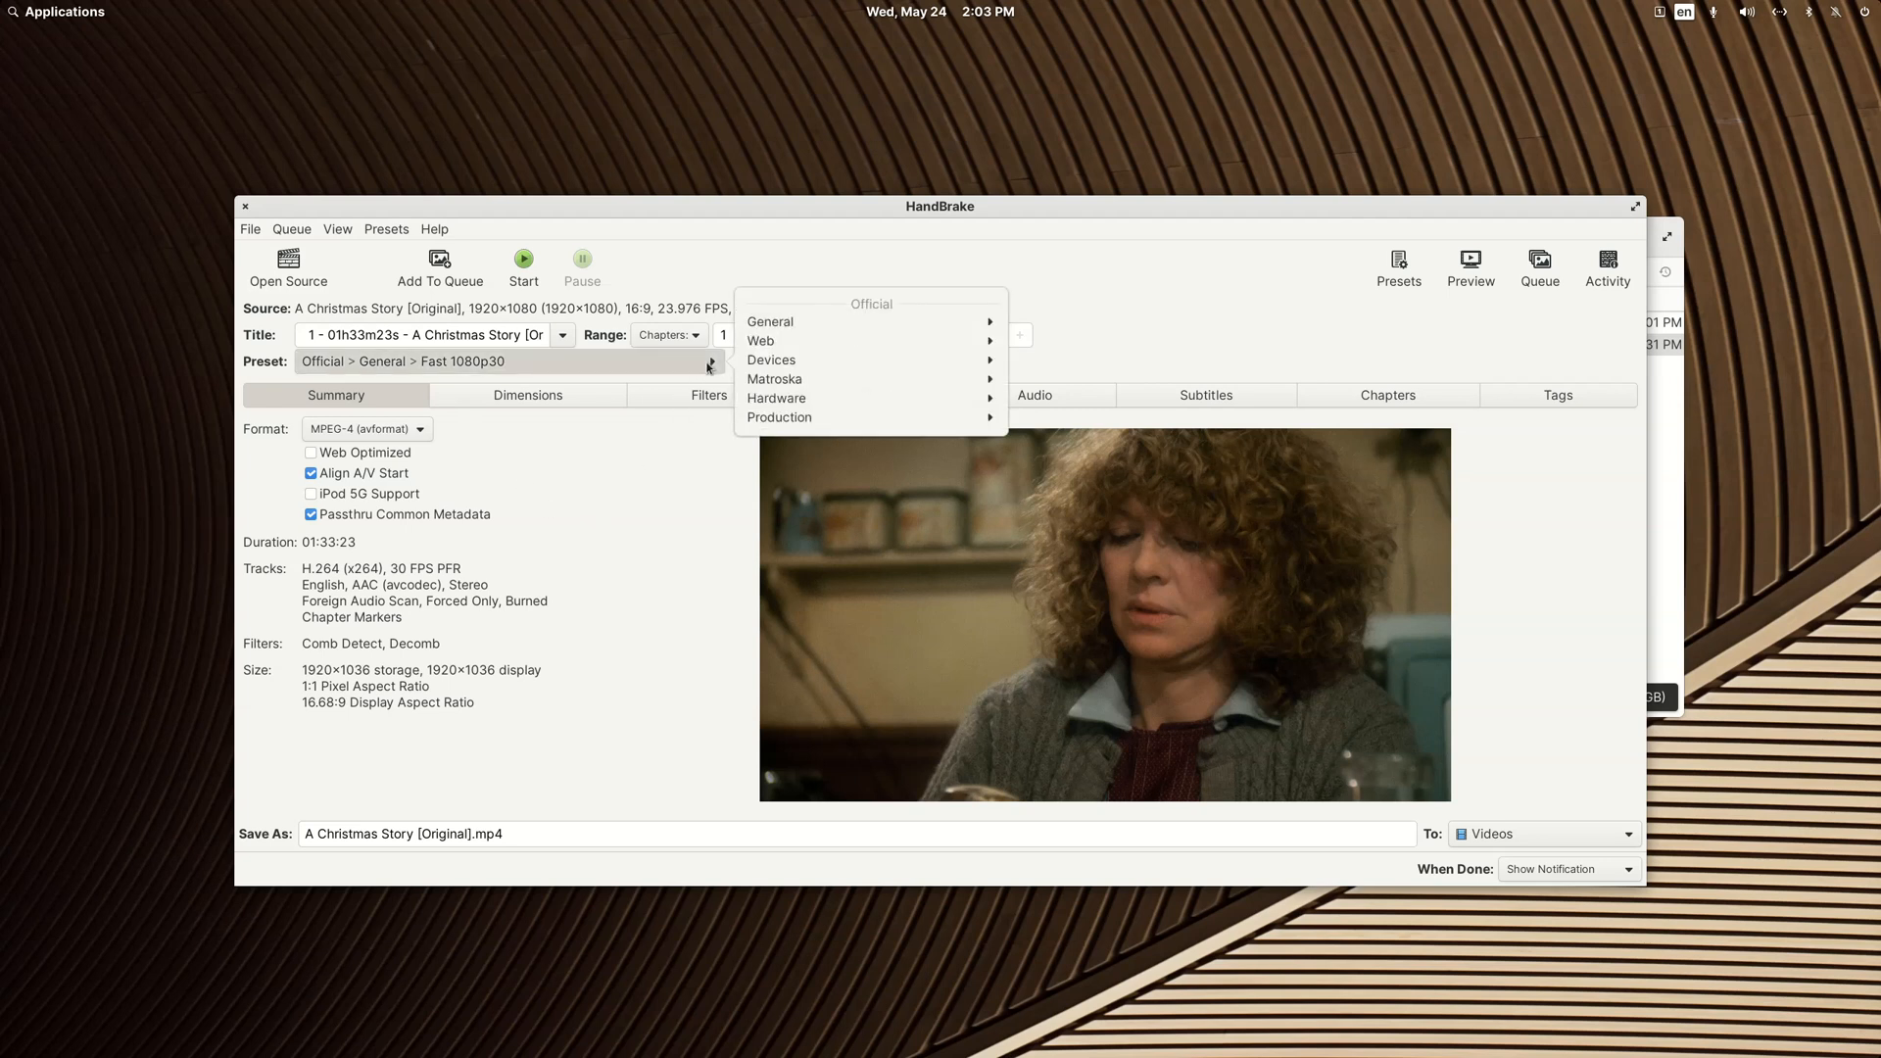
left_click(757, 398)
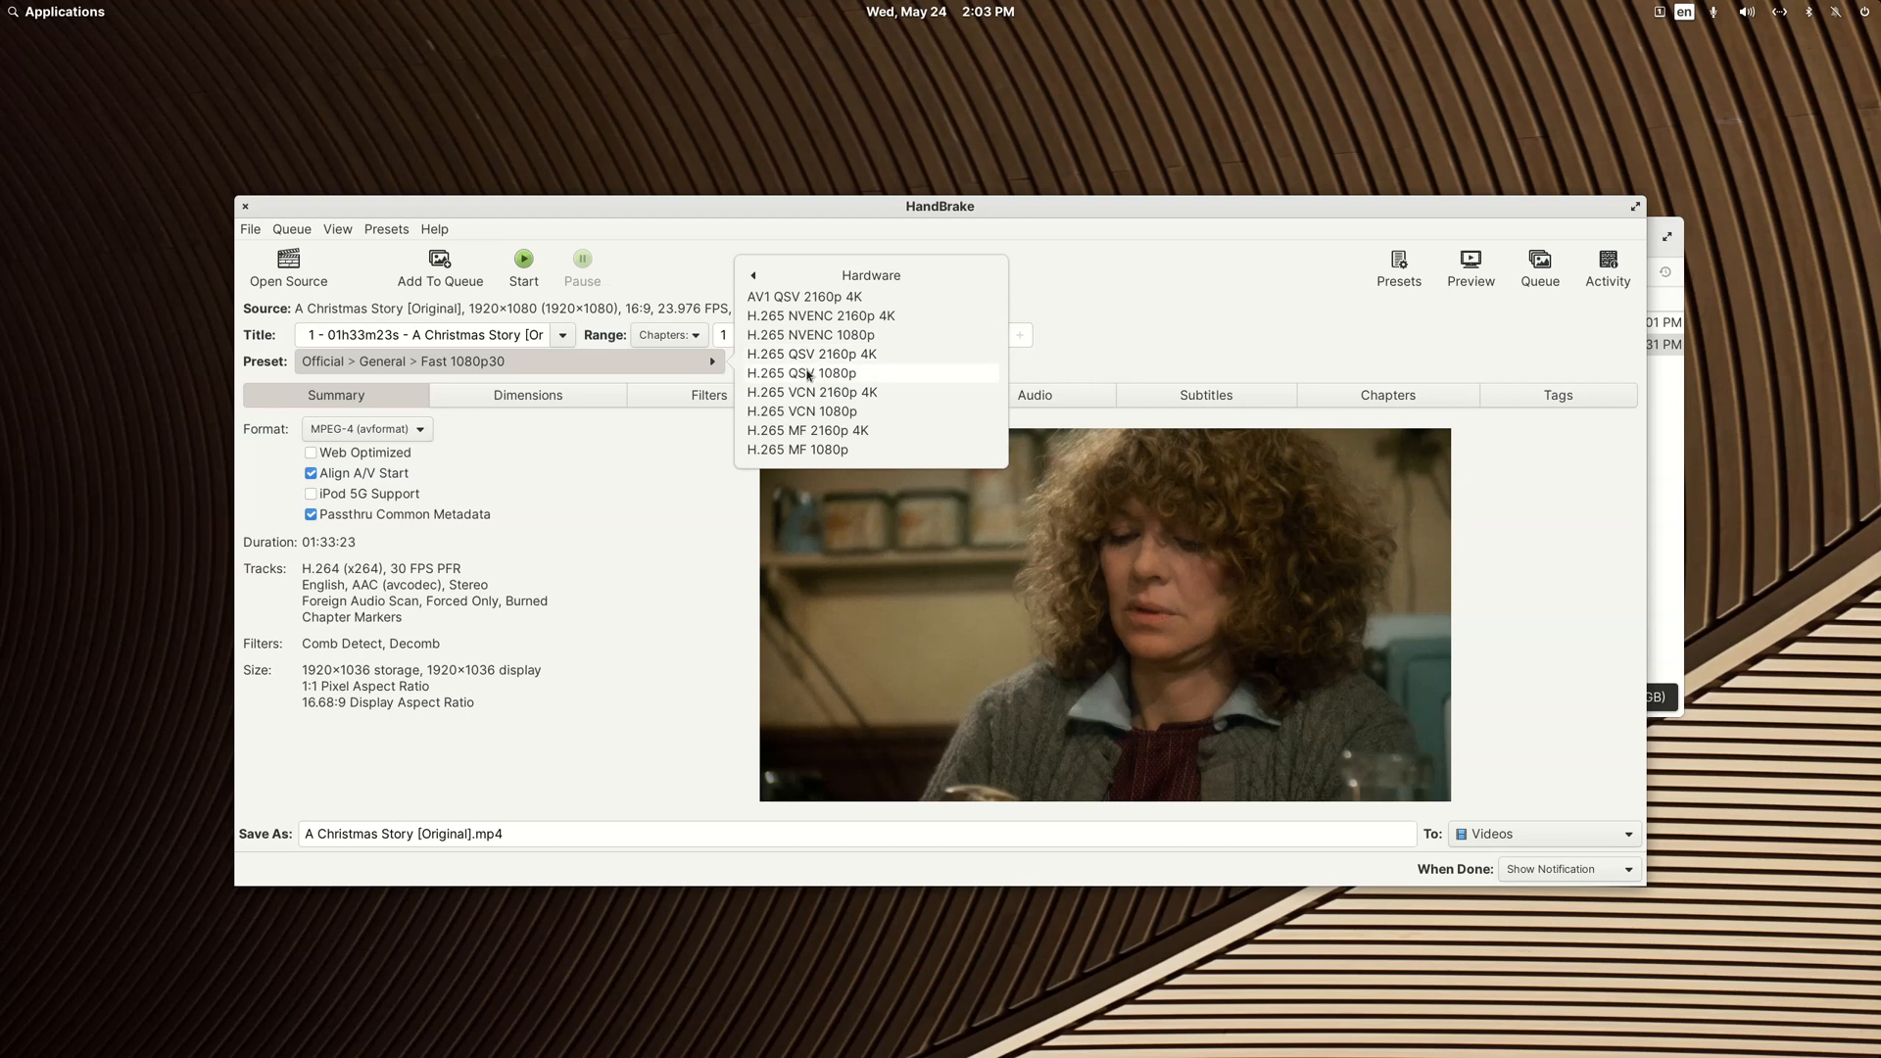
left_click(806, 375)
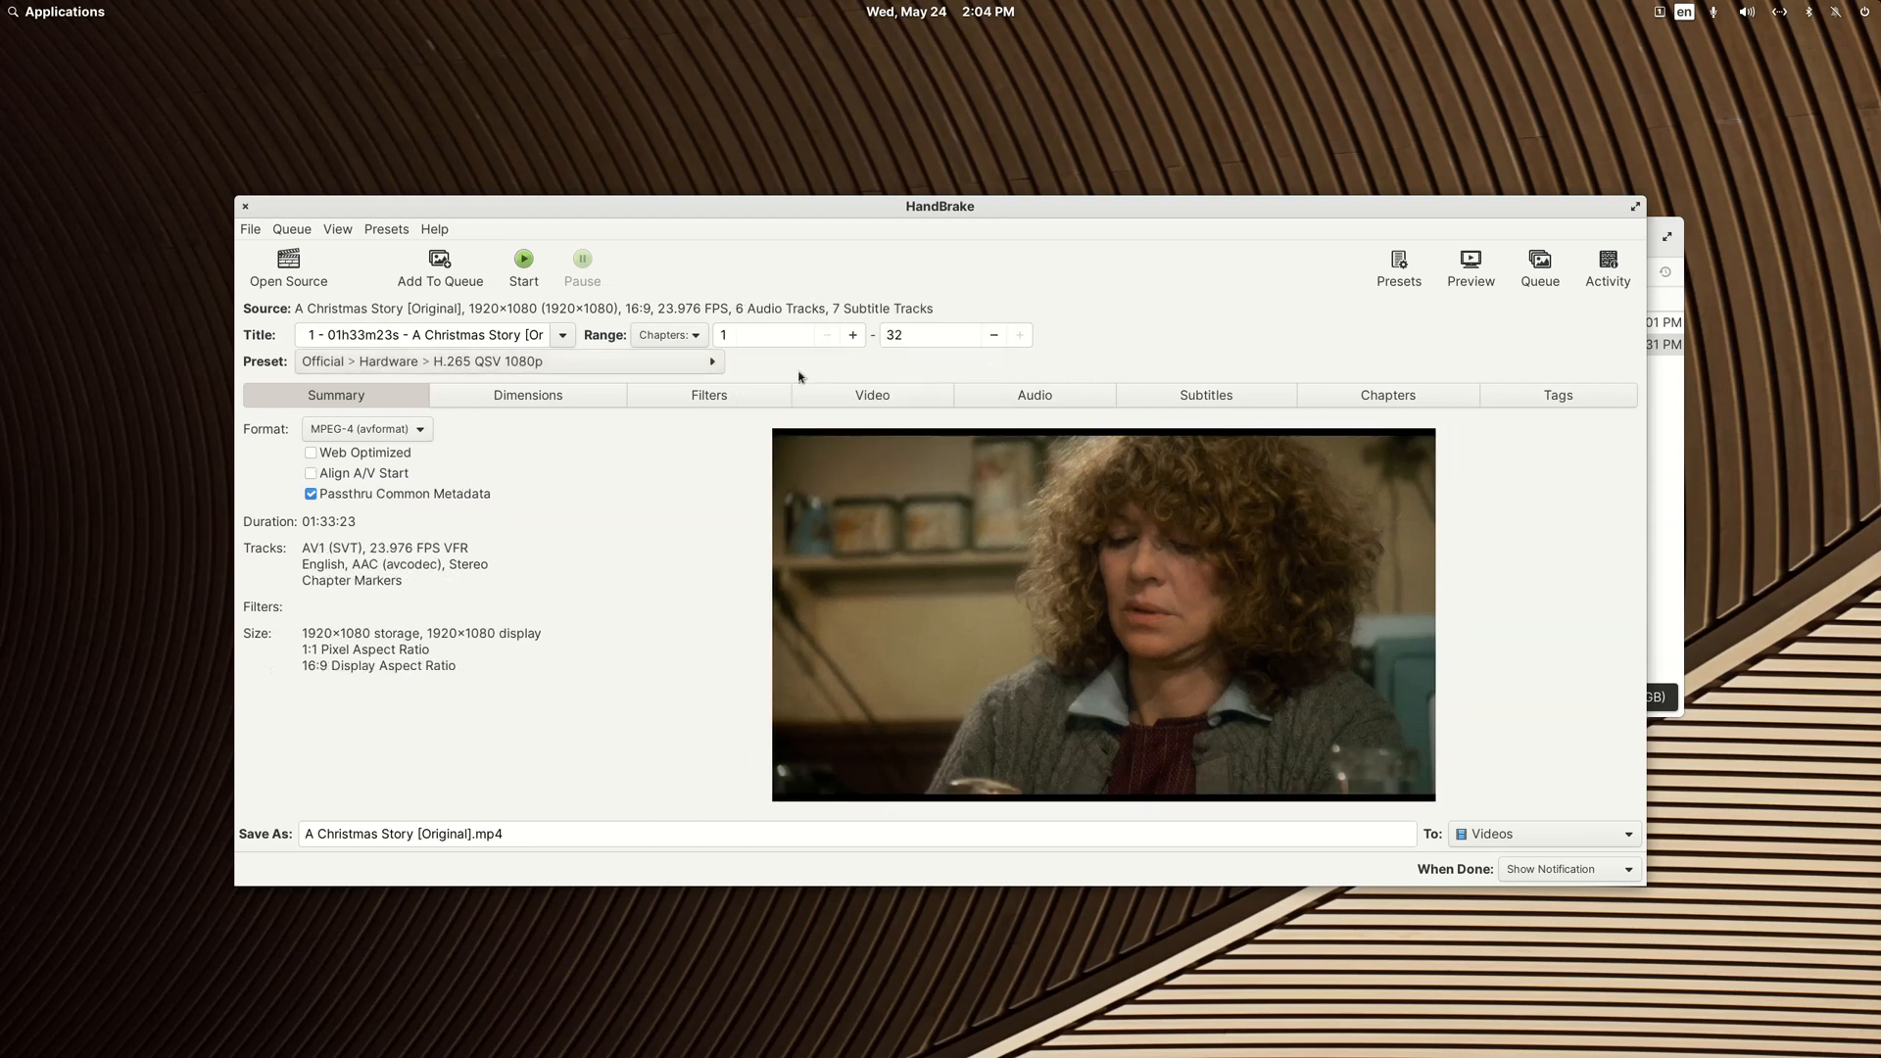
left_click(523, 267)
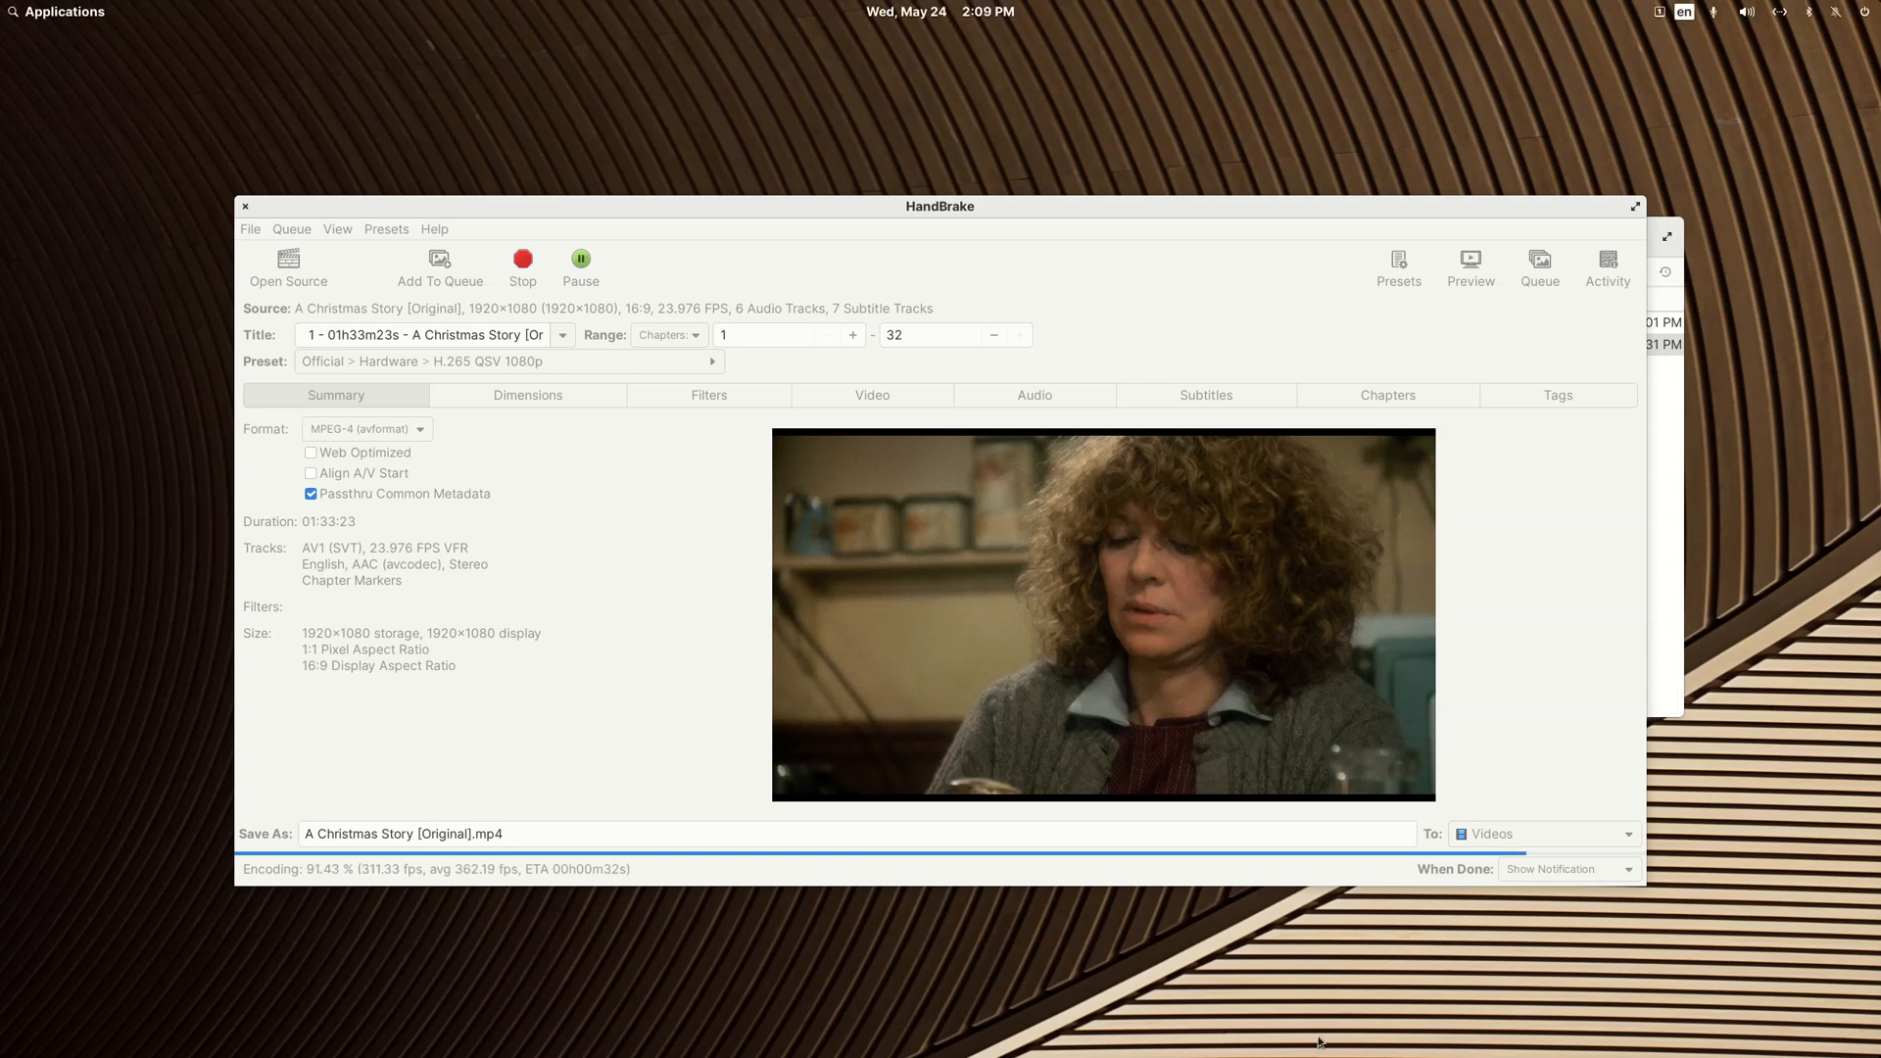
Step: Check the currently playing stream on the Plex dashboard and move its window out of the way
mouse_move(1735, 1048)
left_click_drag(1880, 352, 991, 428)
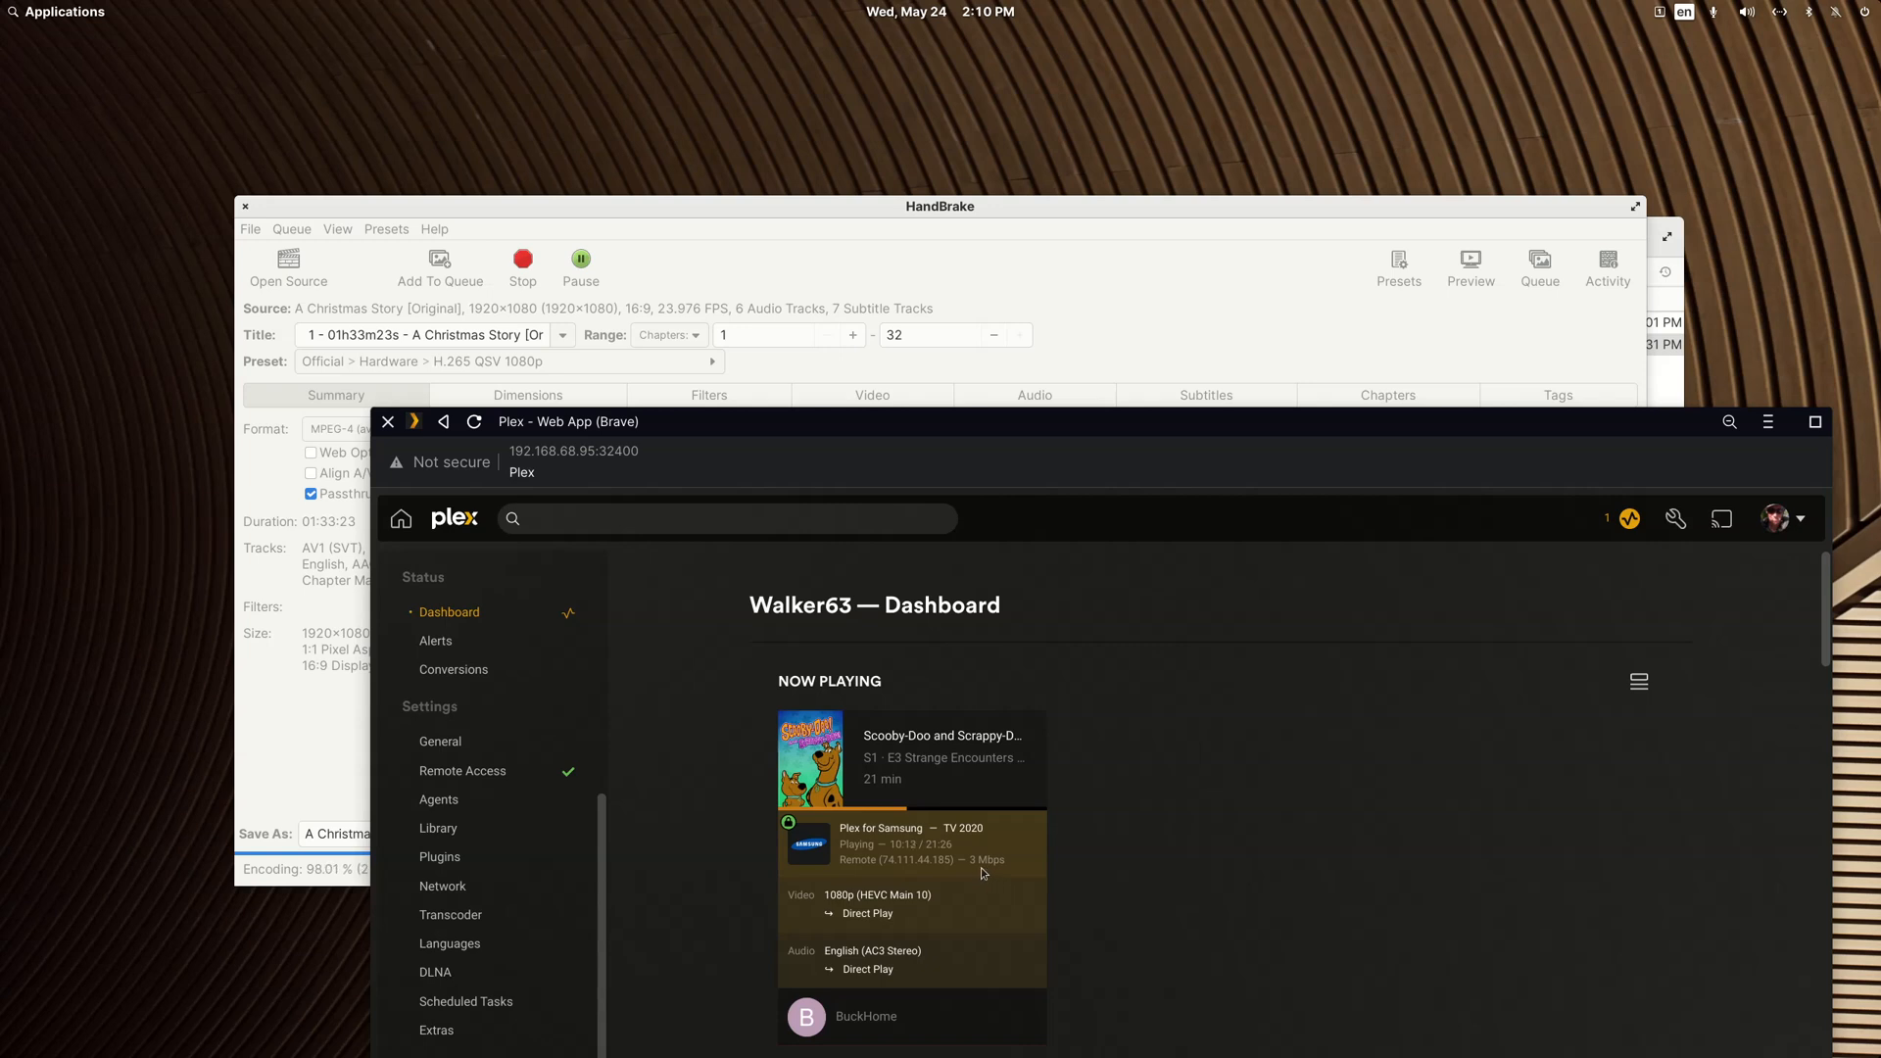
left_click_drag(889, 419, 1880, 534)
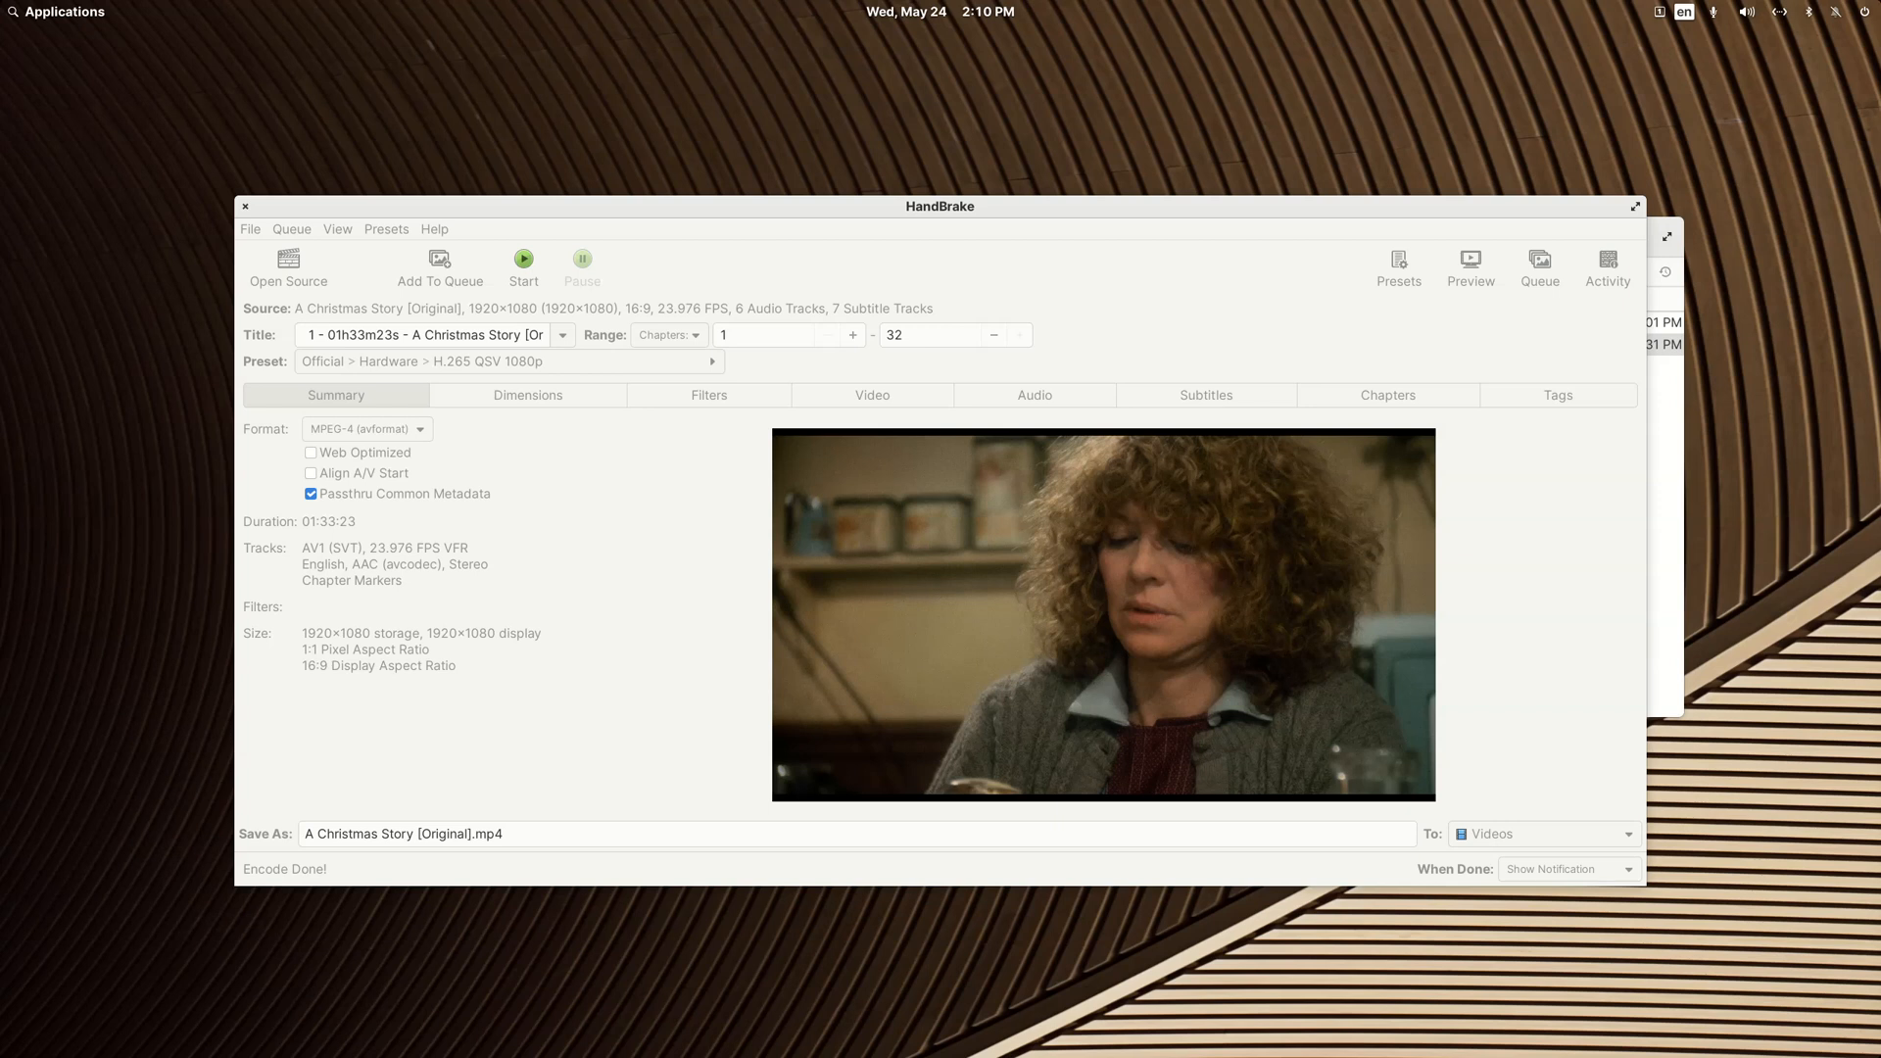
Step: Close HandBrake and cut A Christmas Story [Original].mp4 from Videos for moving into the A Christmas Story folder
left_click(245, 206)
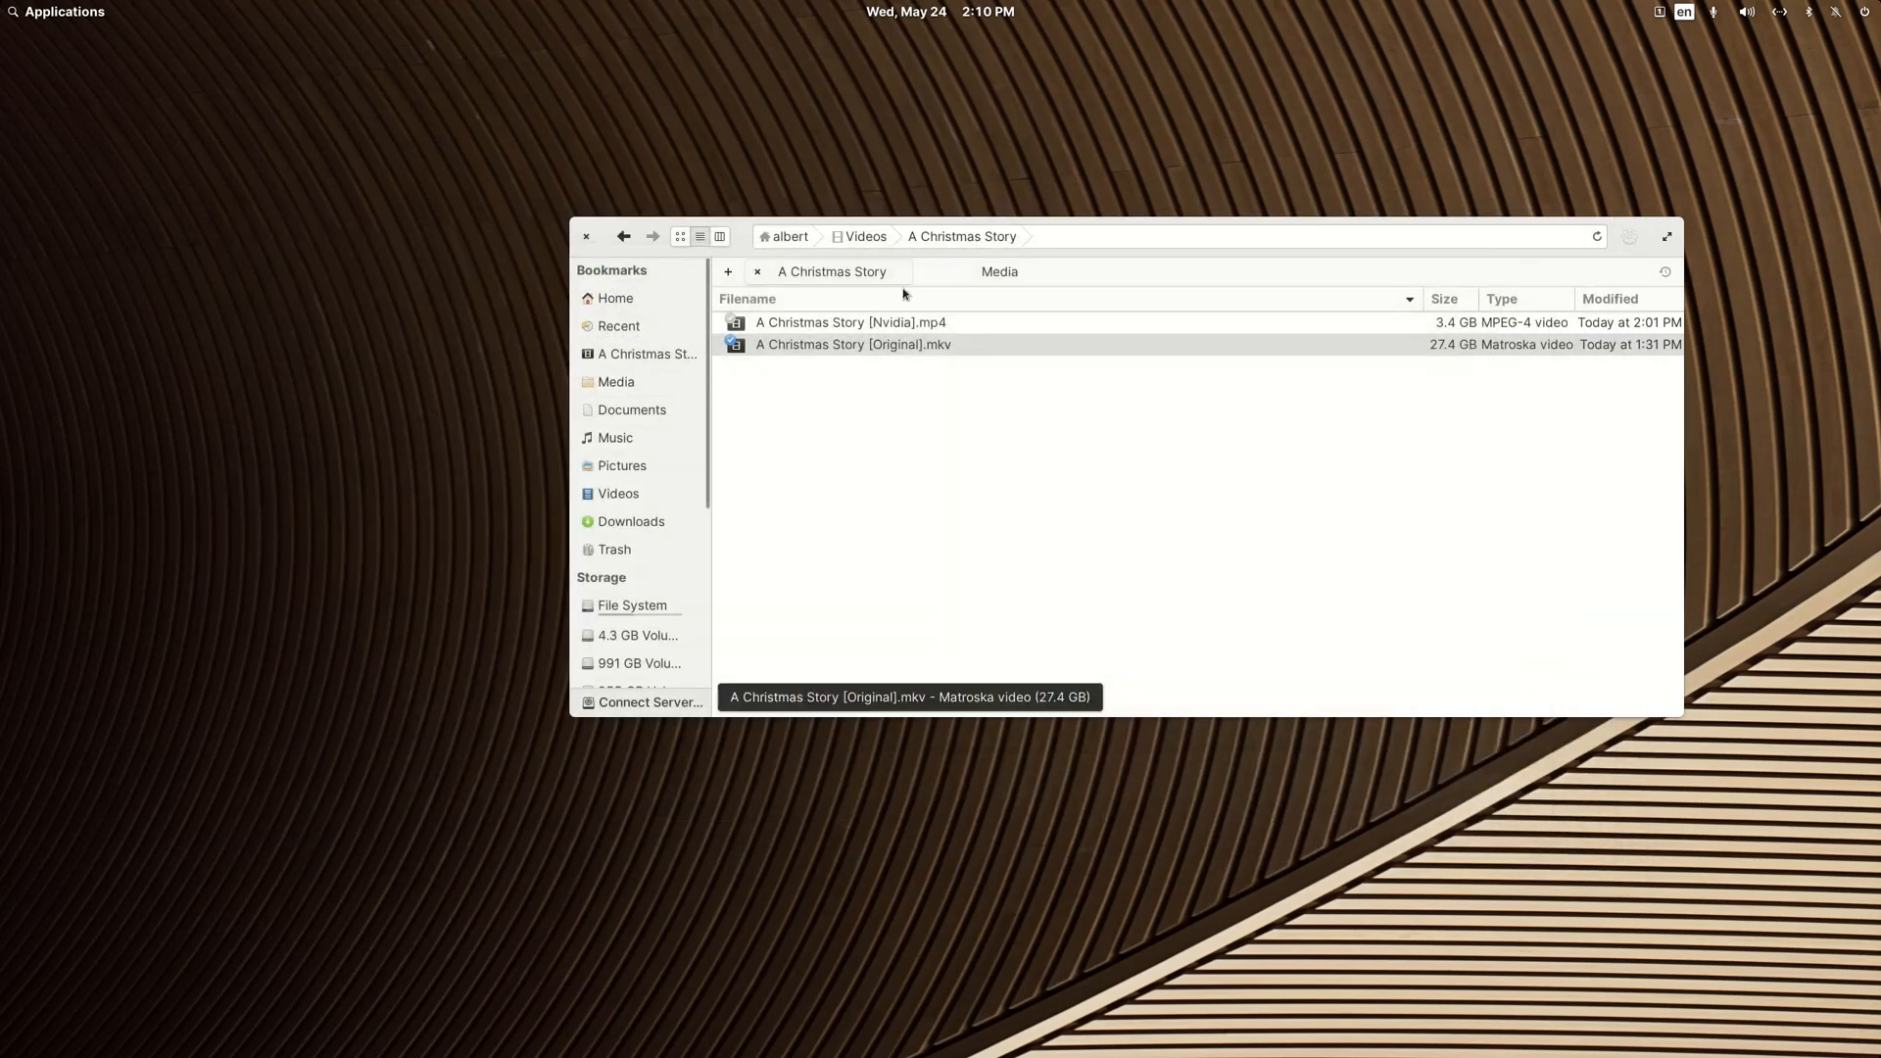
left_click(623, 239)
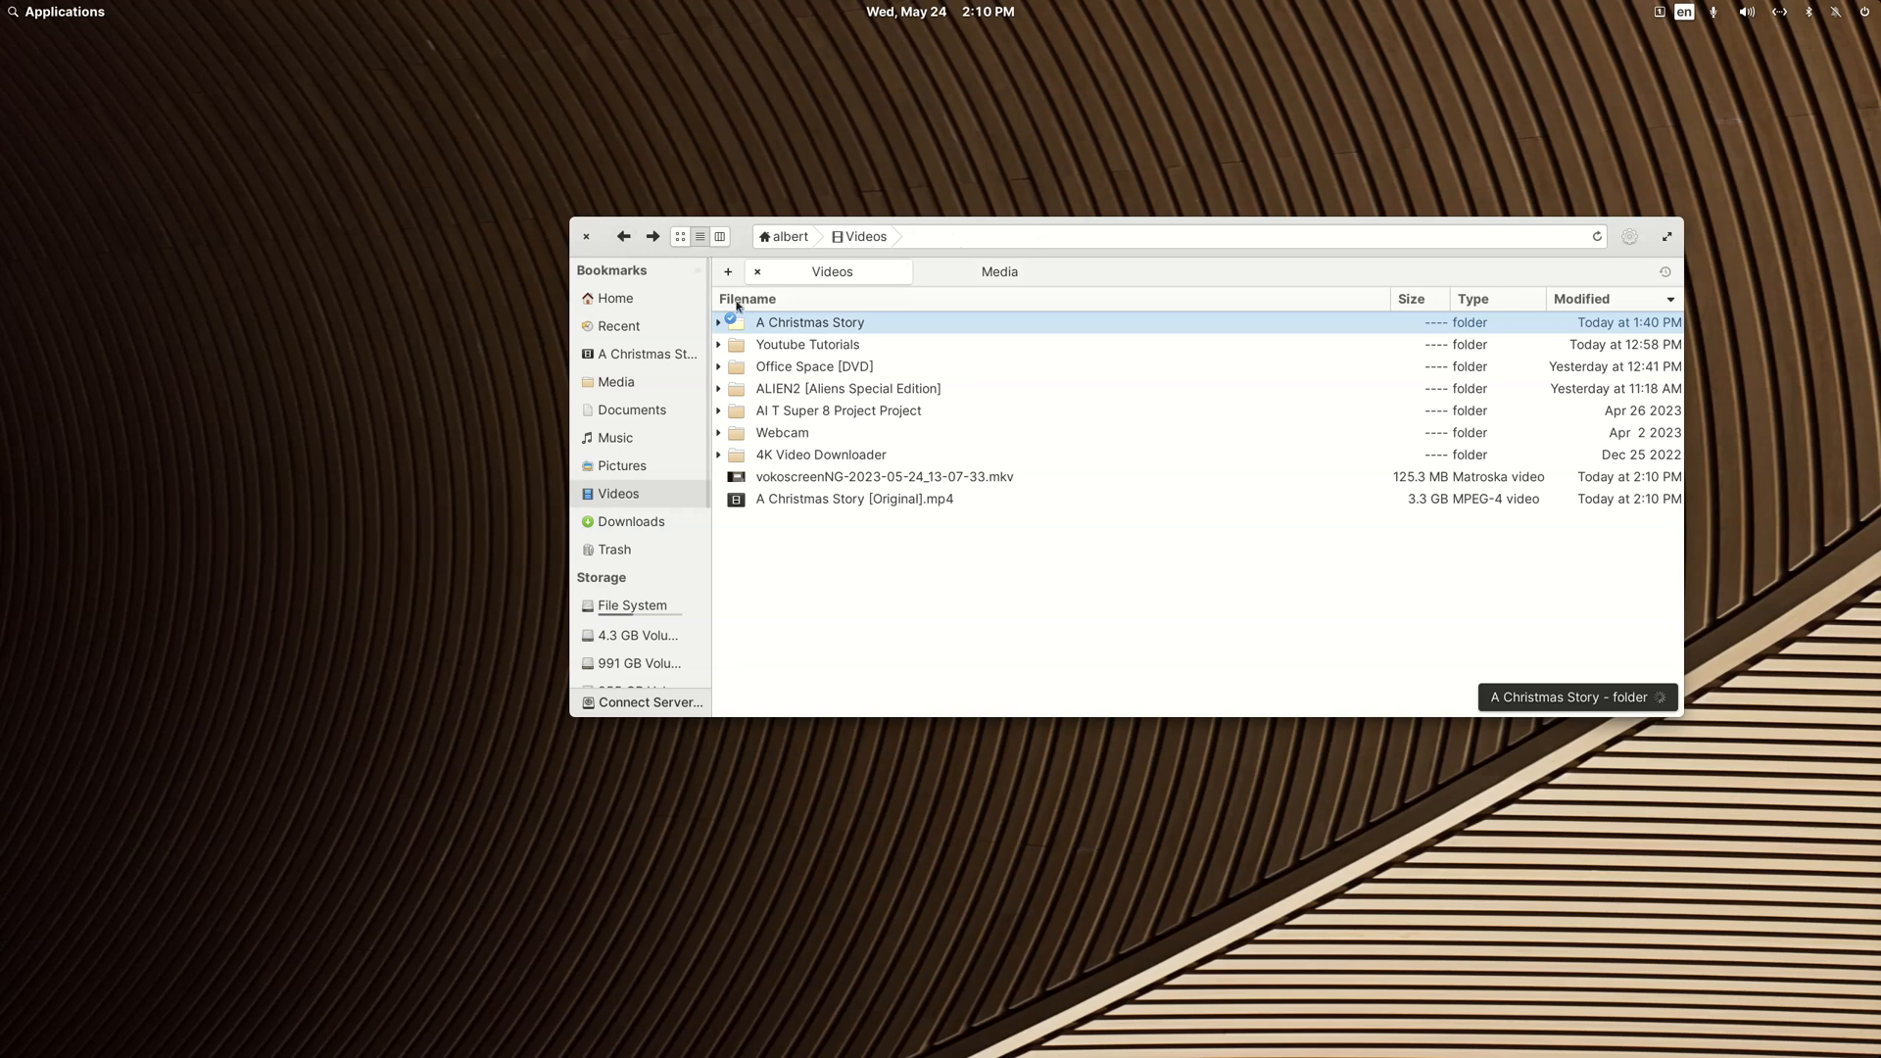
right_click(827, 501)
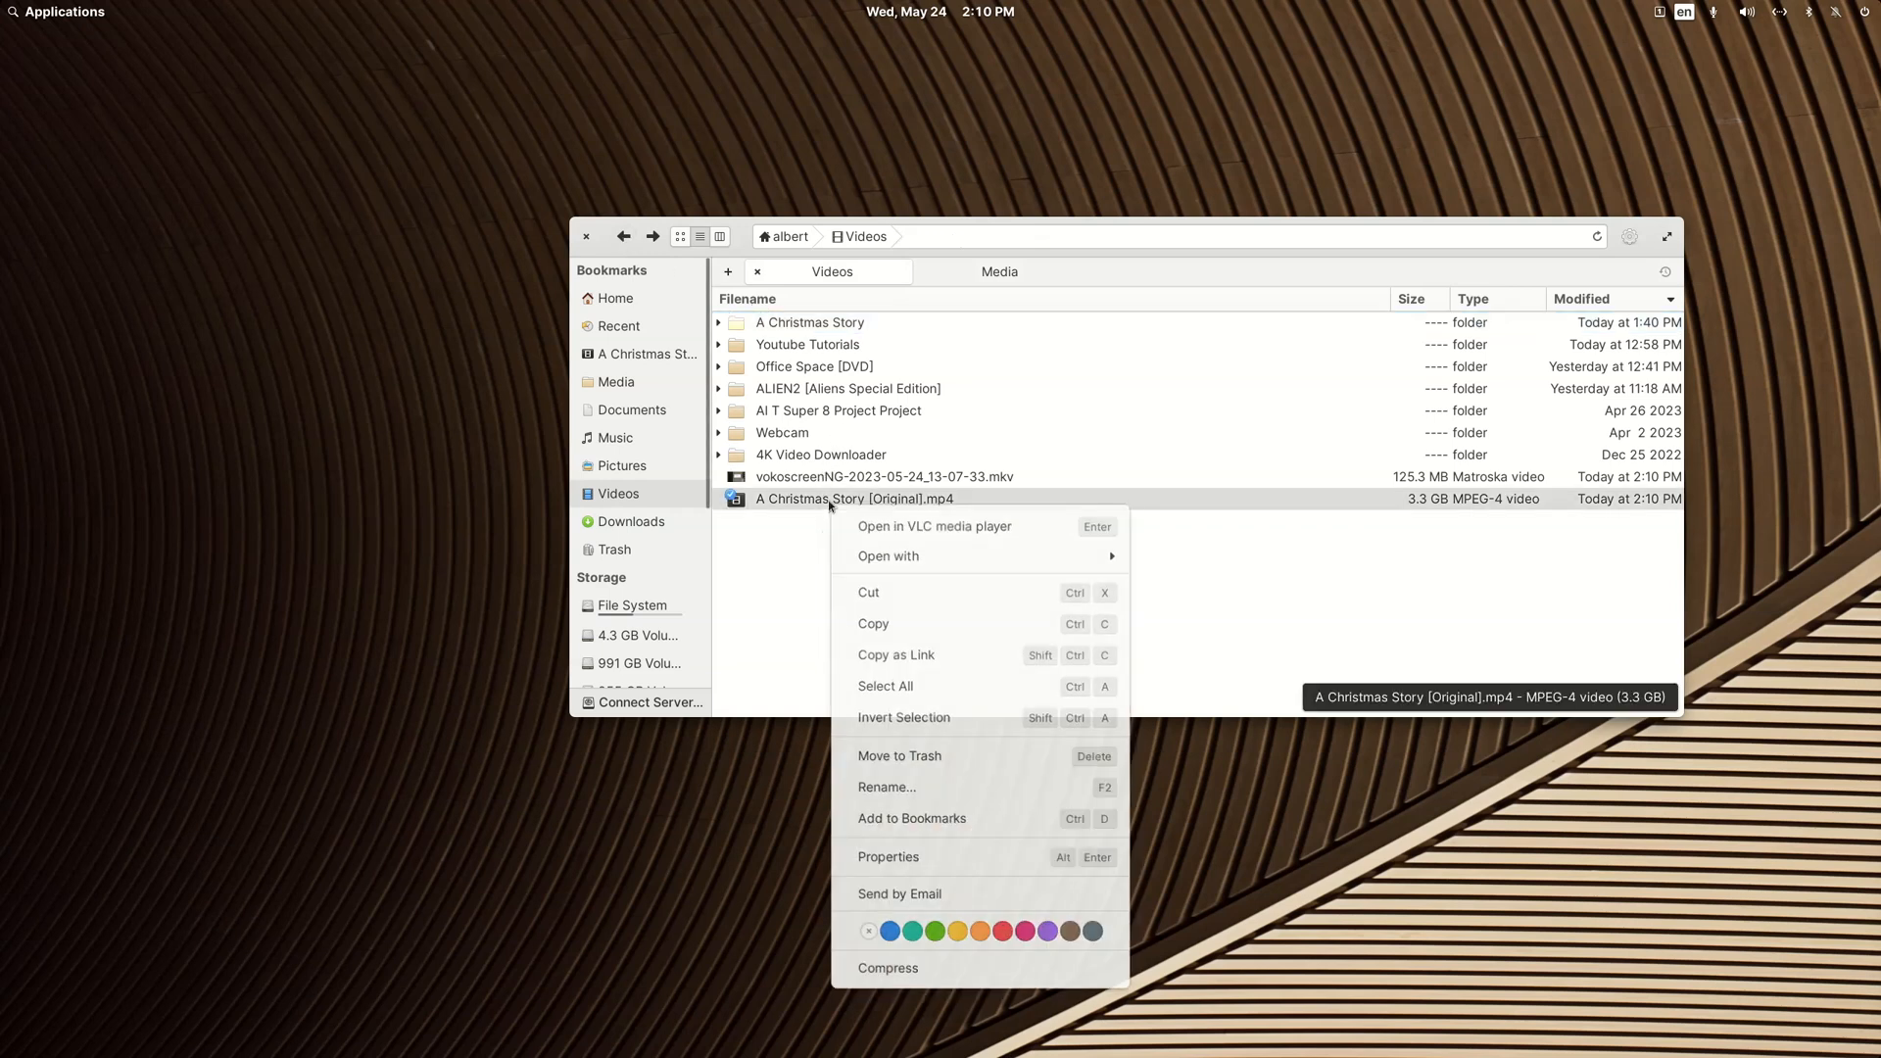
left_click(869, 592)
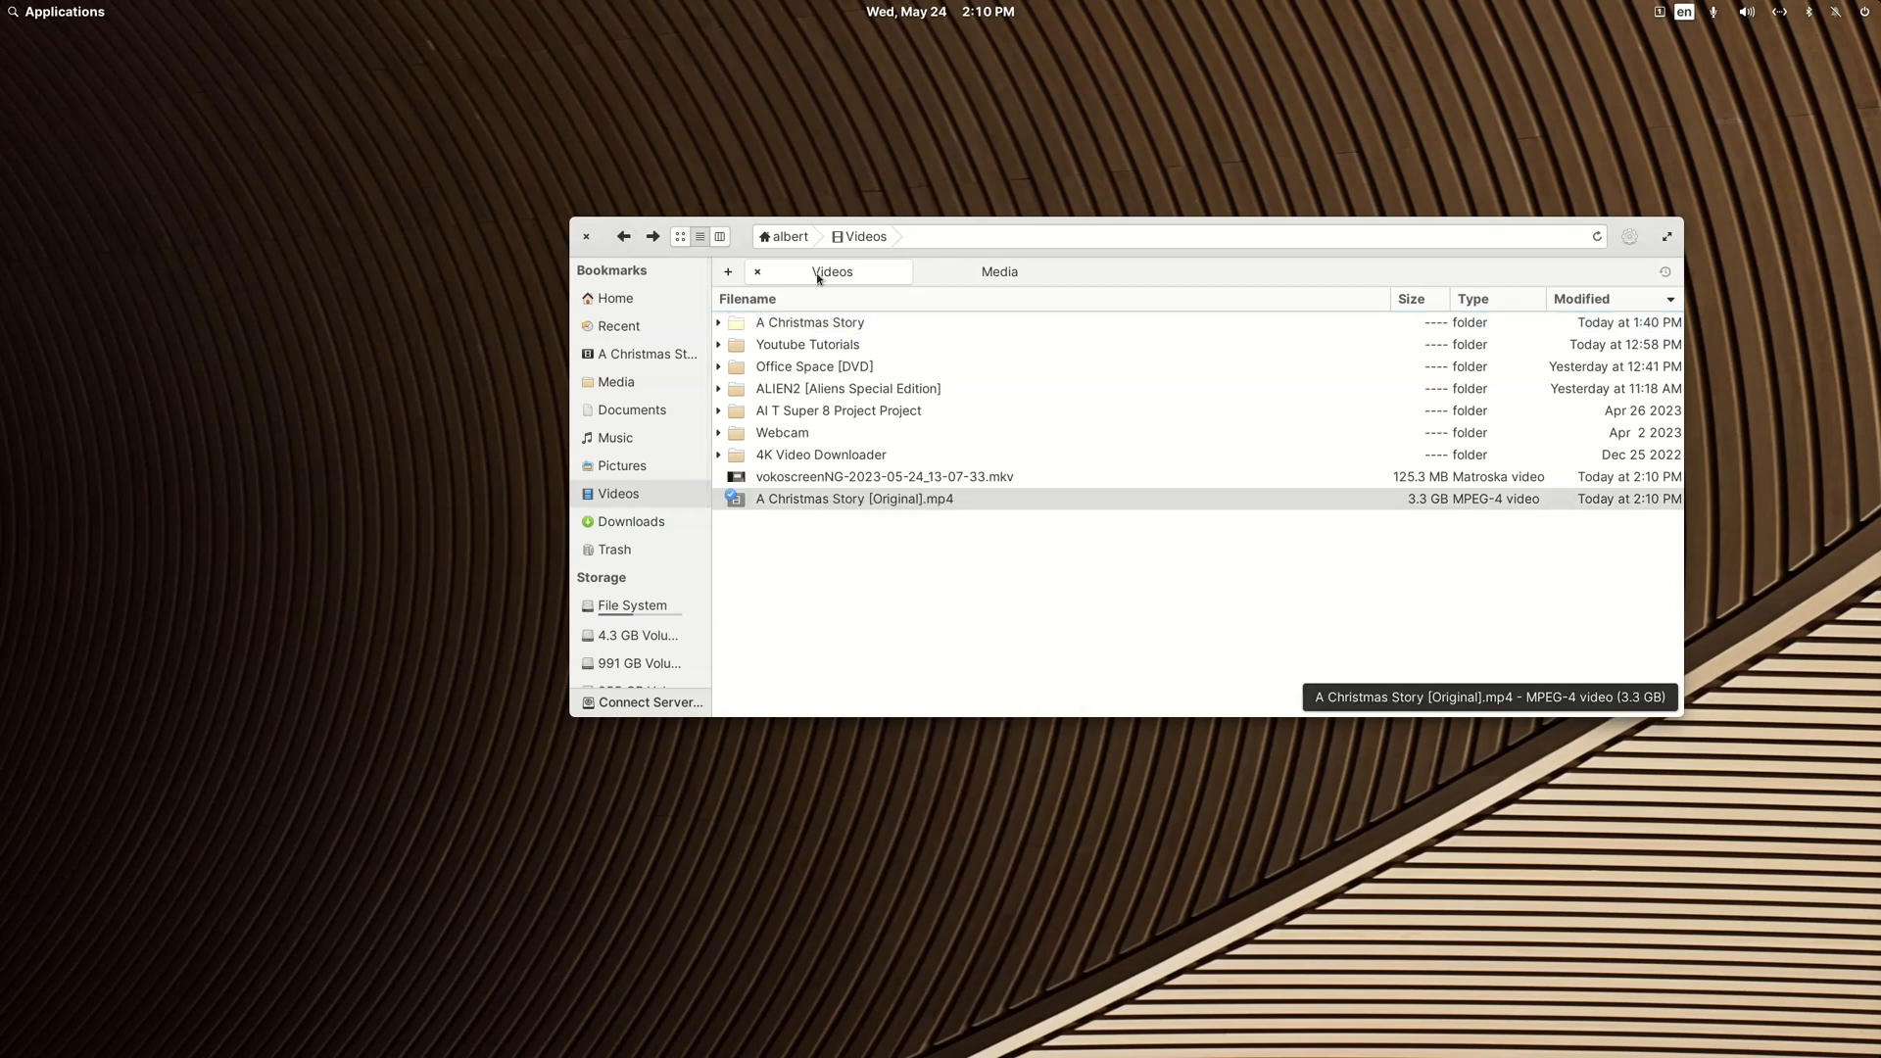
left_click(821, 325)
right_click(830, 453)
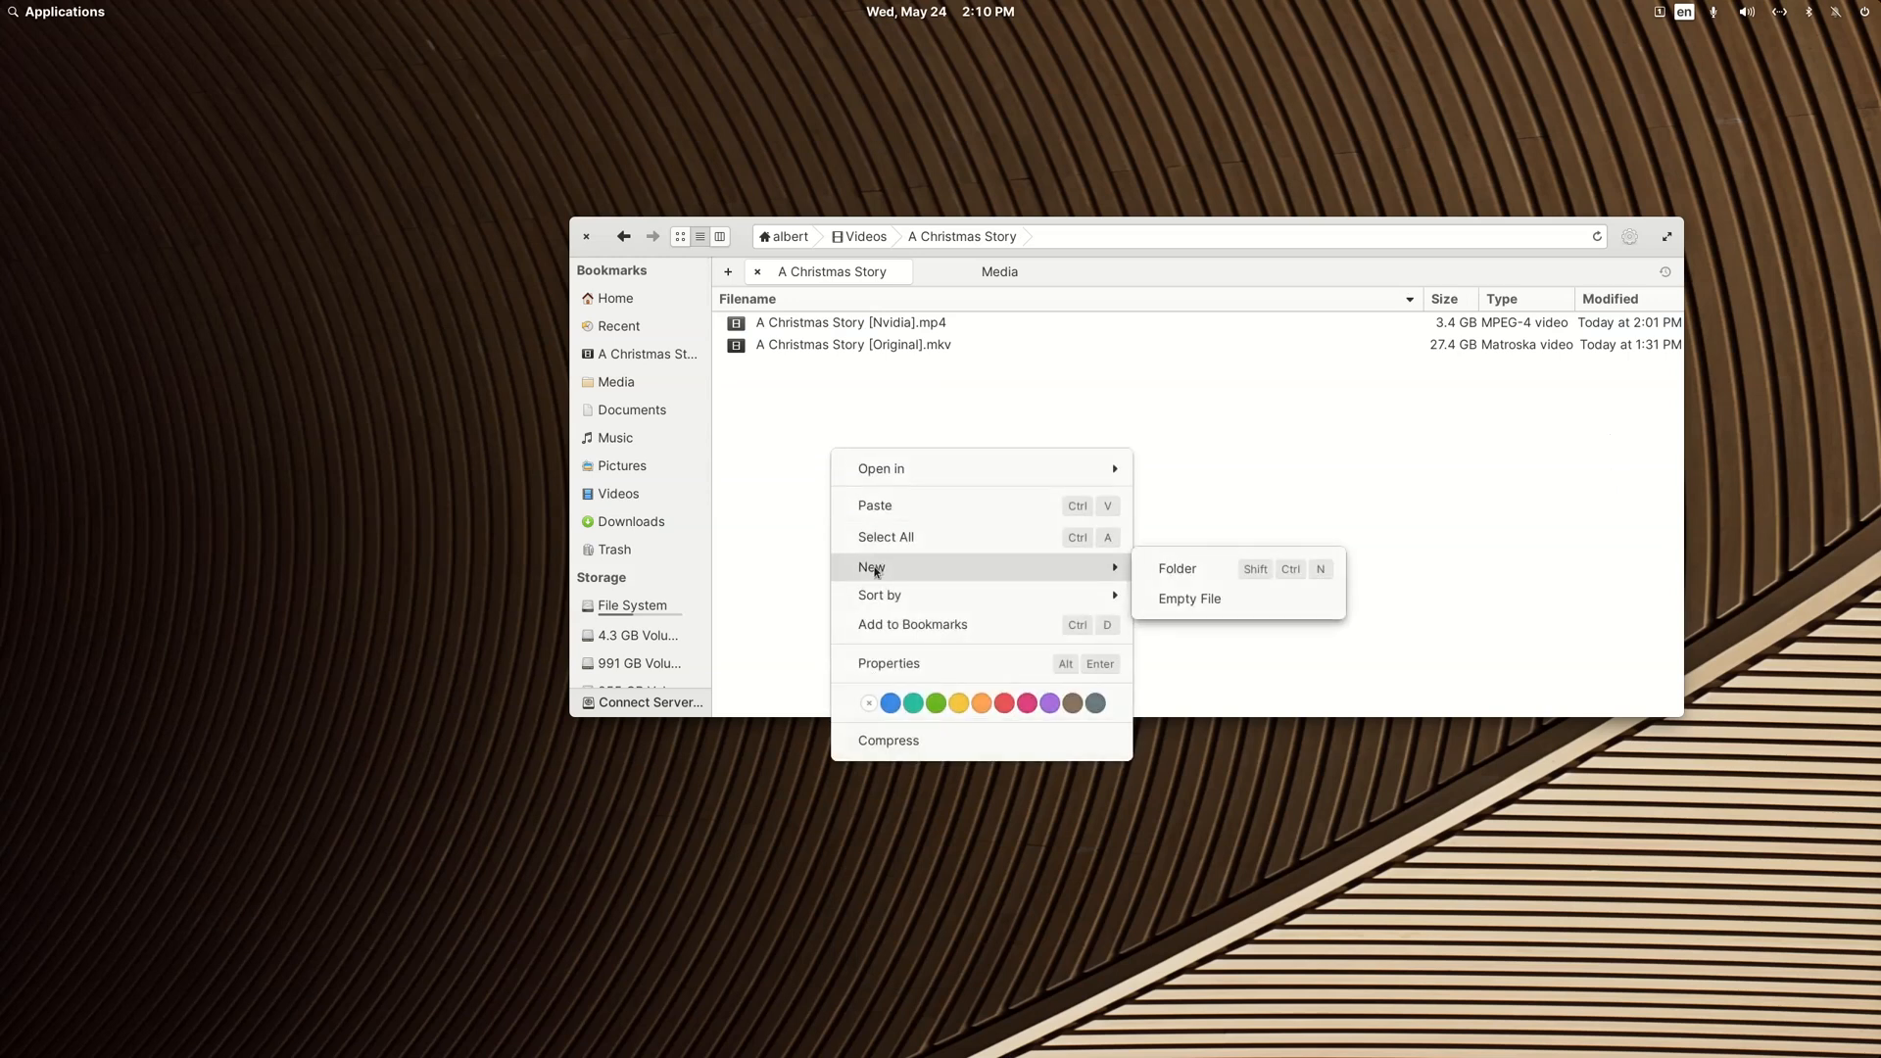
left_click(1166, 564)
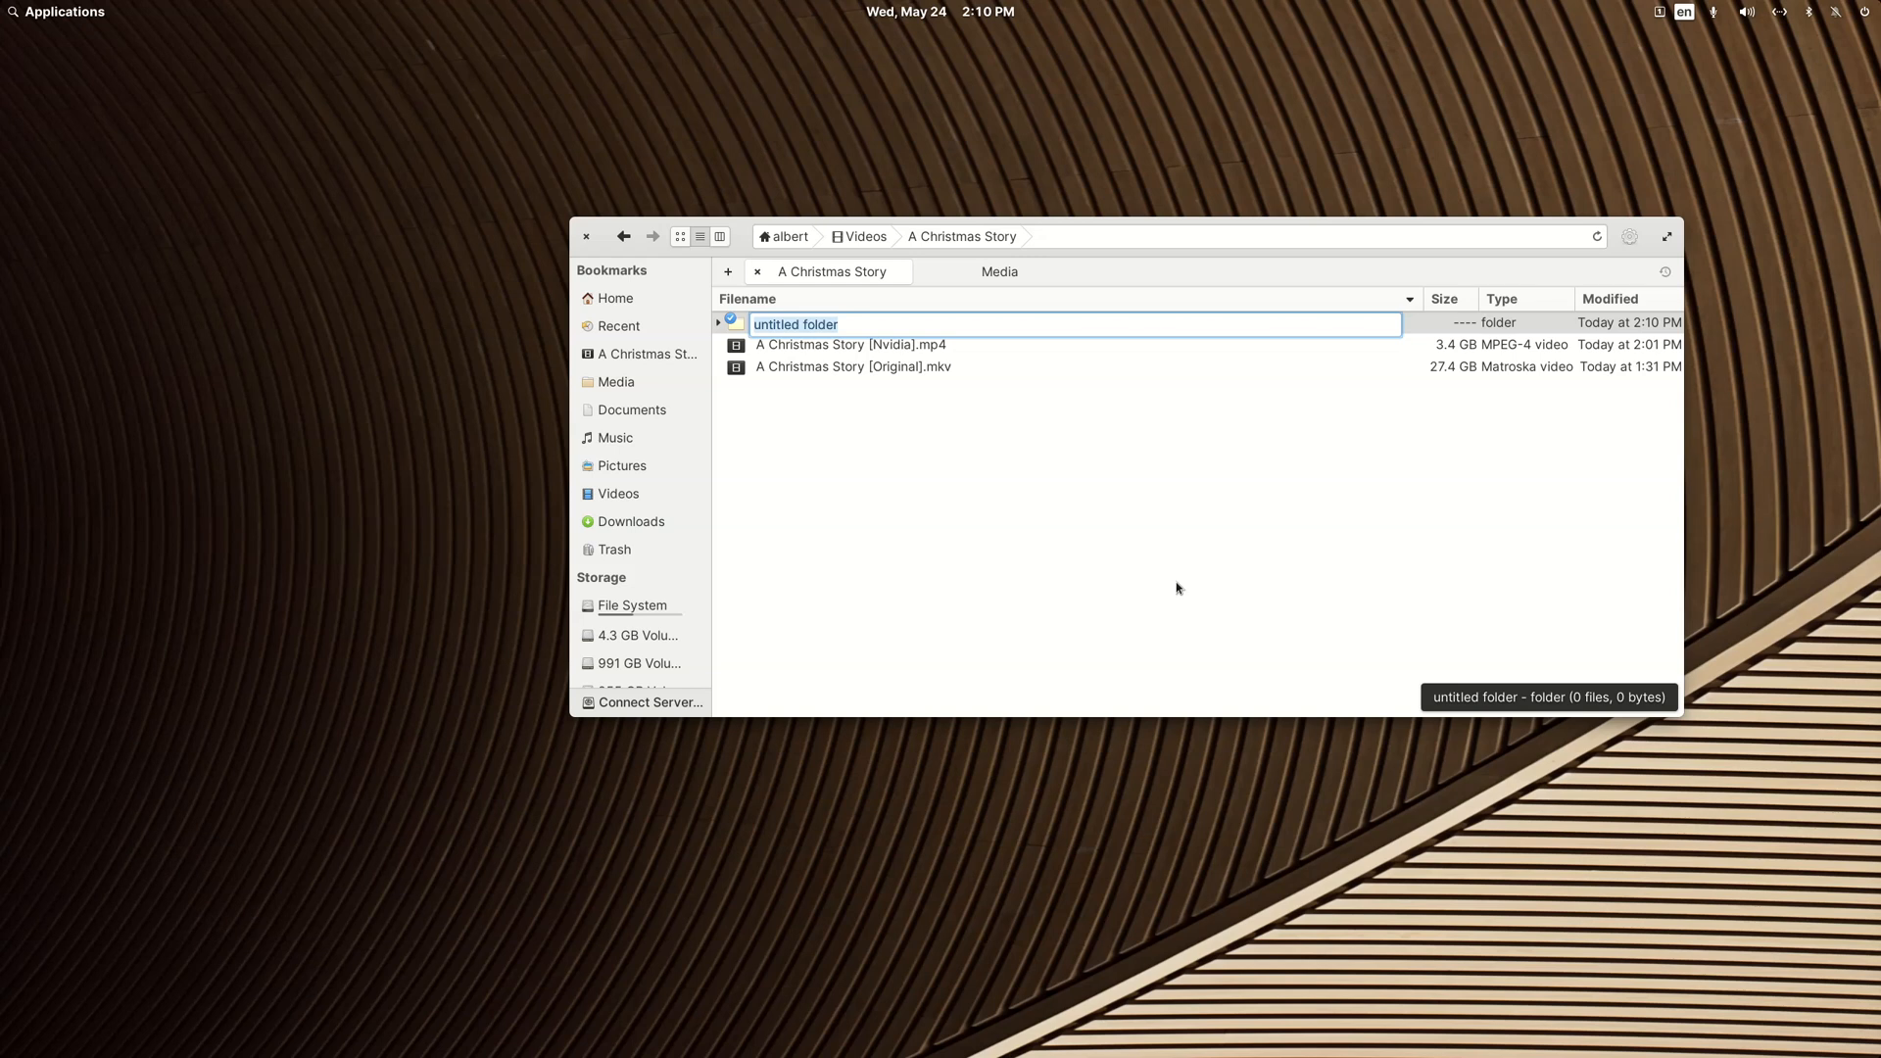
key("Return")
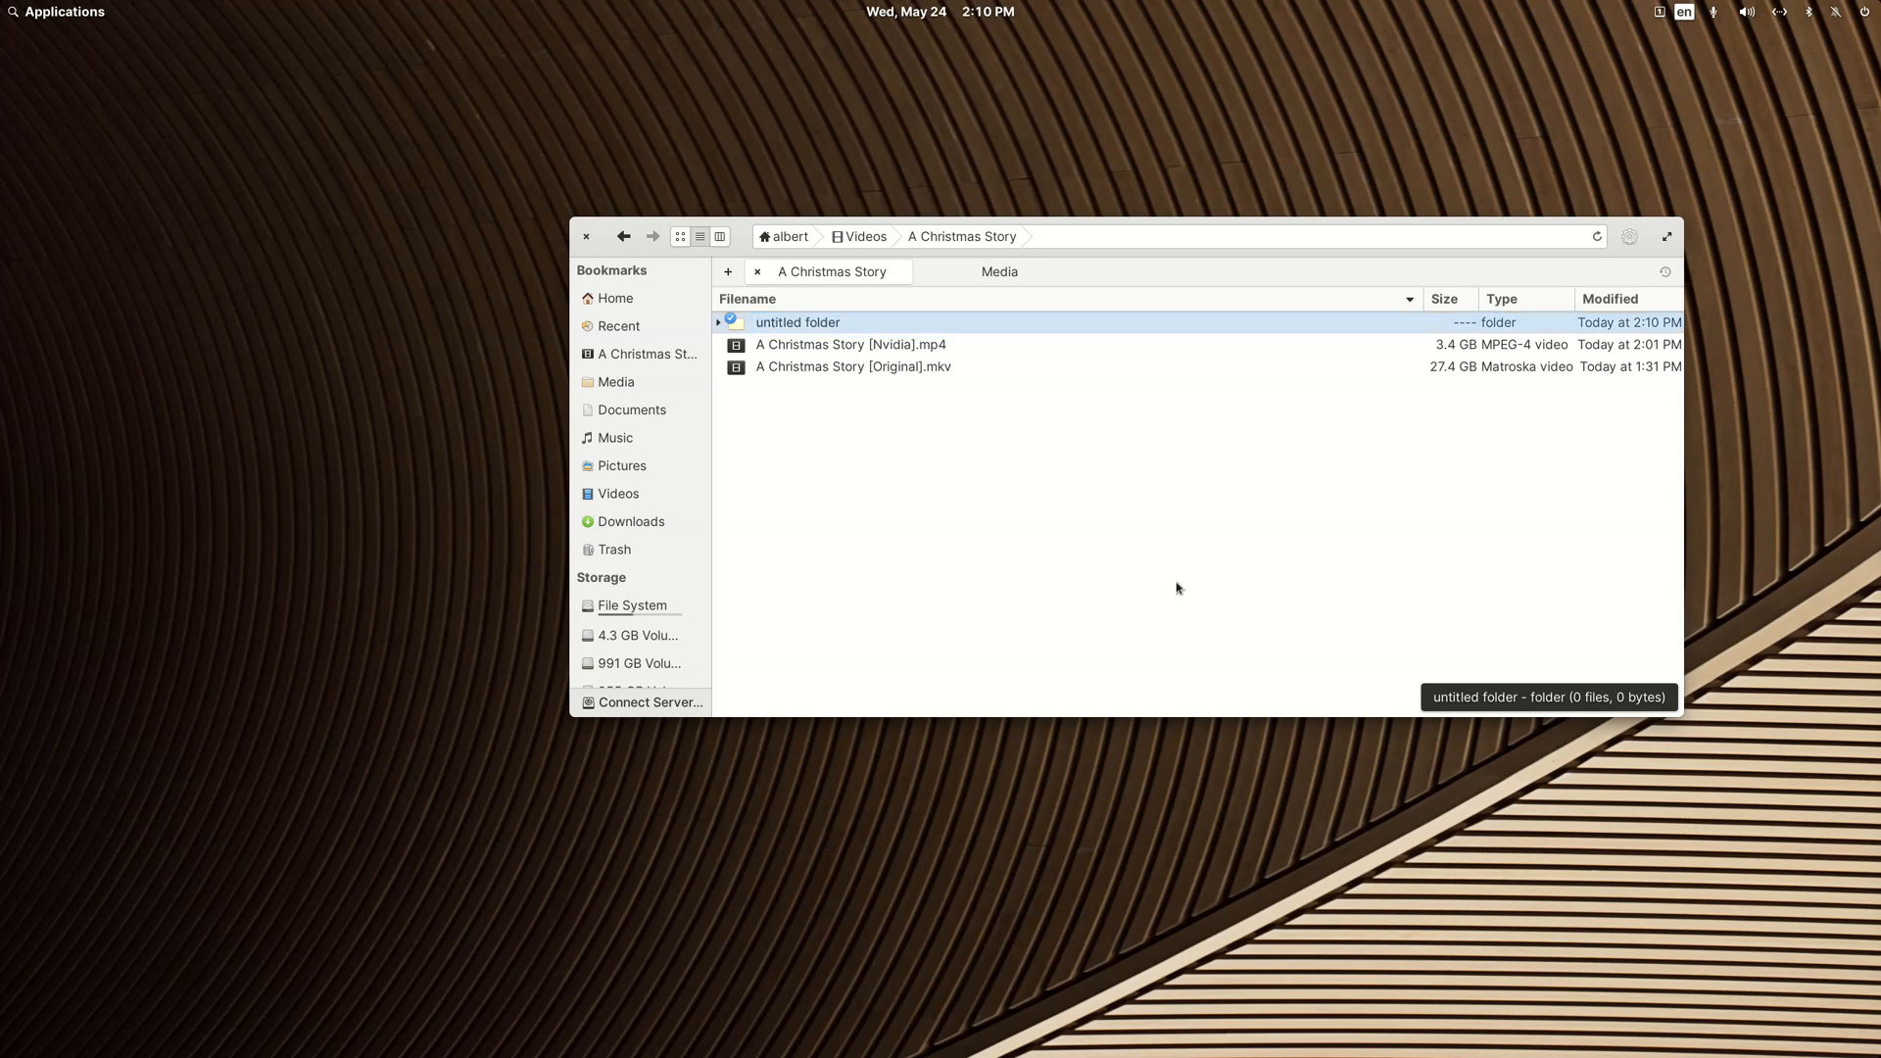
right_click(797, 323)
left_click(919, 580)
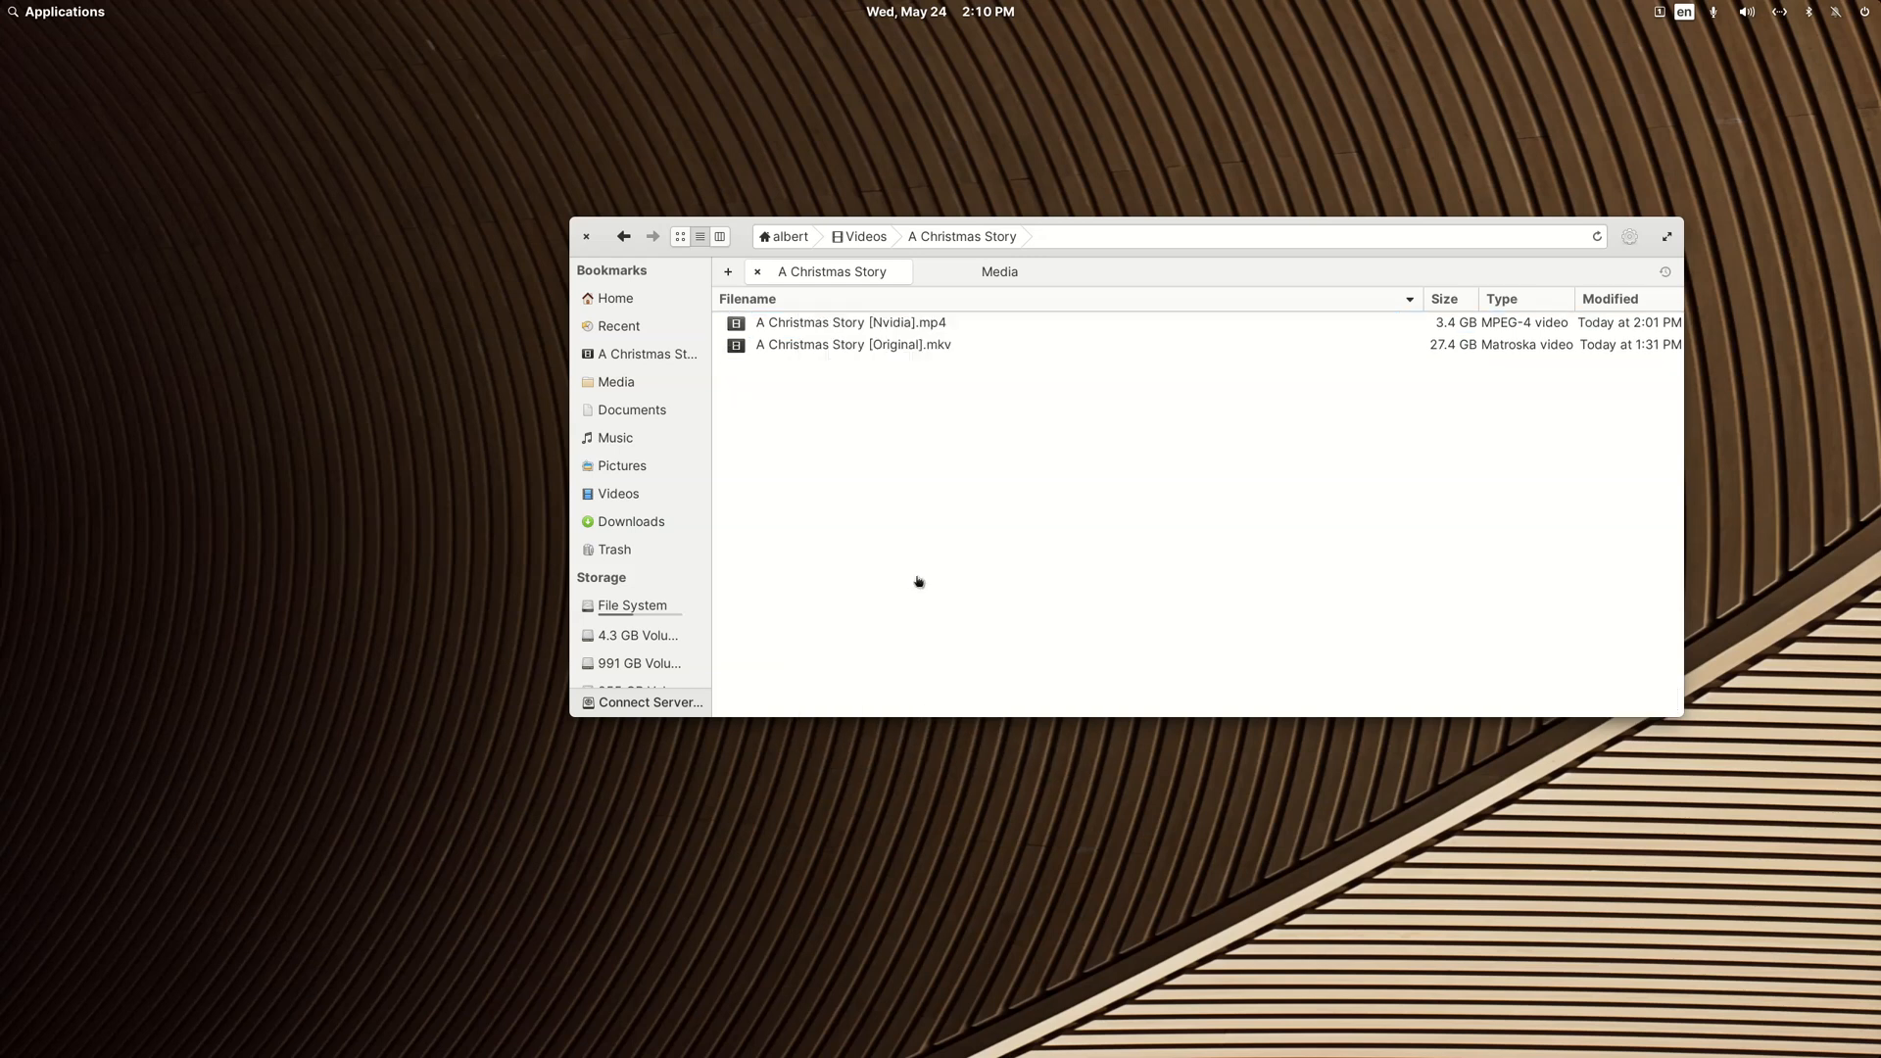
Step: Paste the cut MP4 into the A Christmas Story folder and rename it A Christmas Story [QVC].mp4
right_click(859, 462)
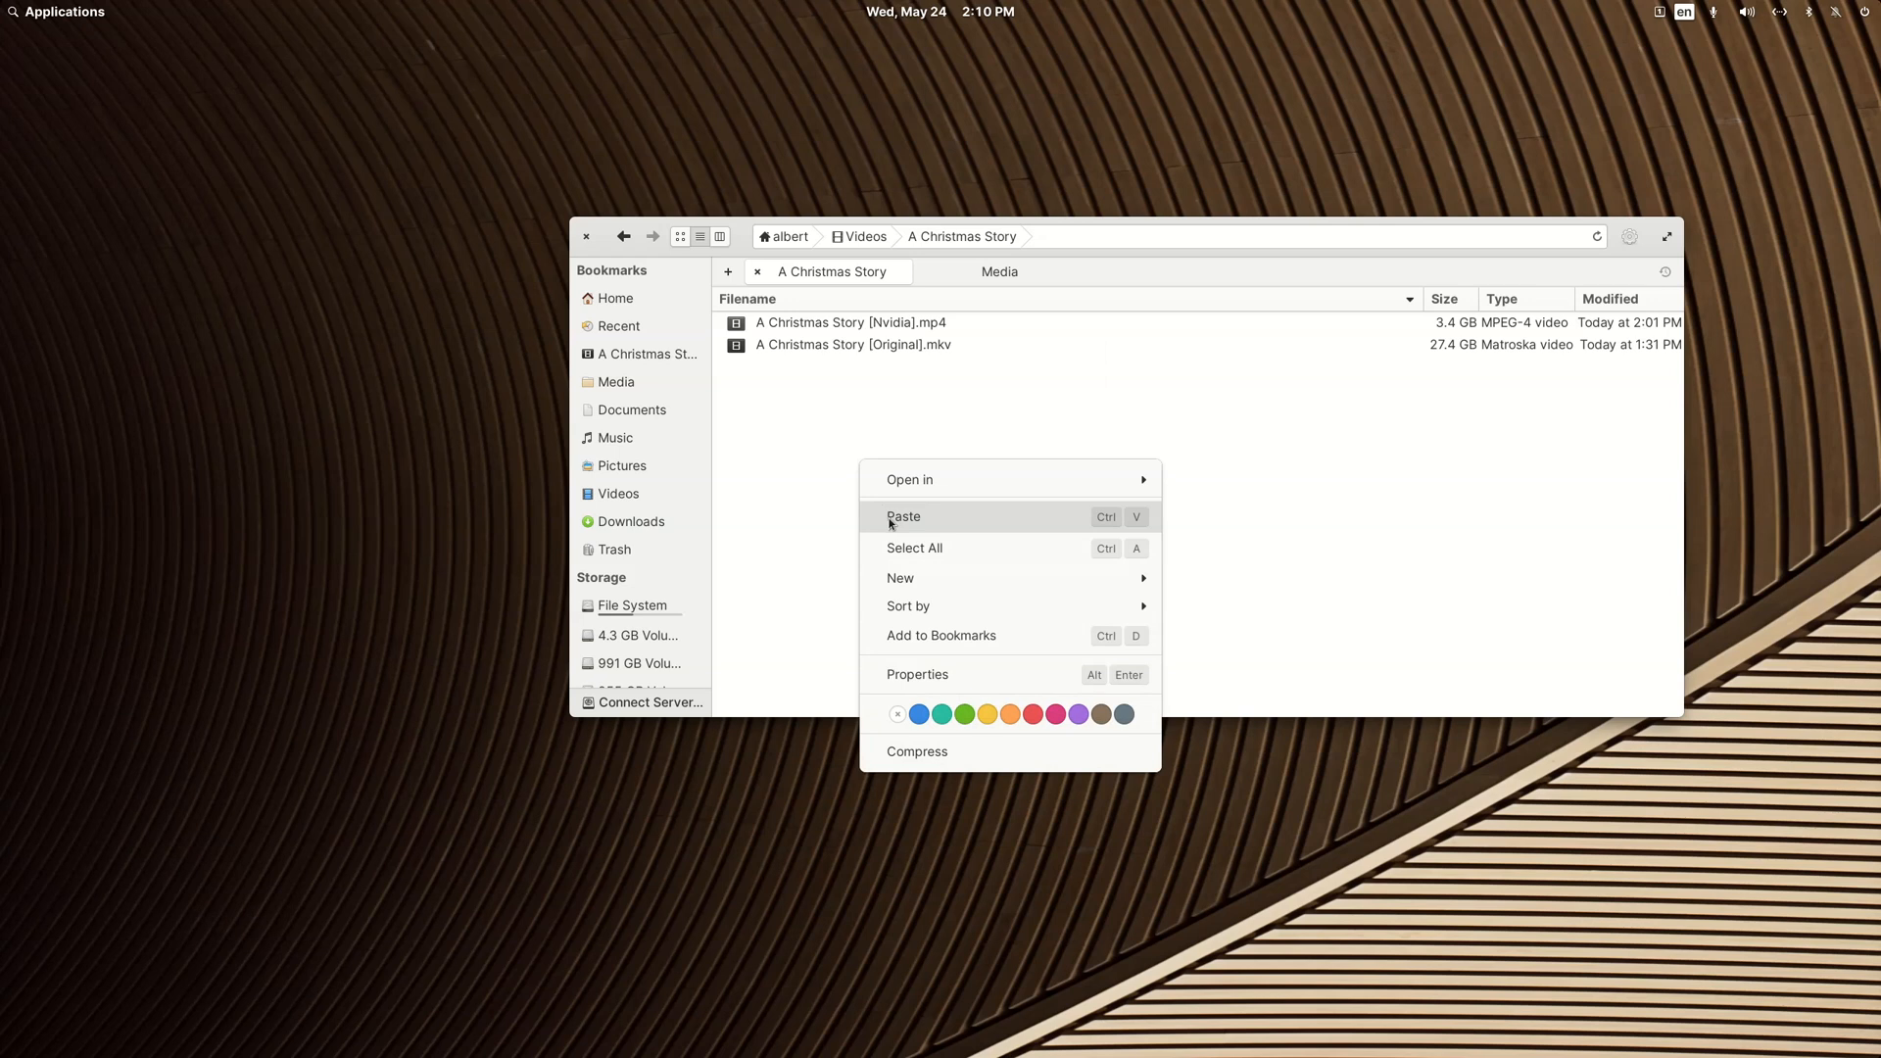
left_click(890, 521)
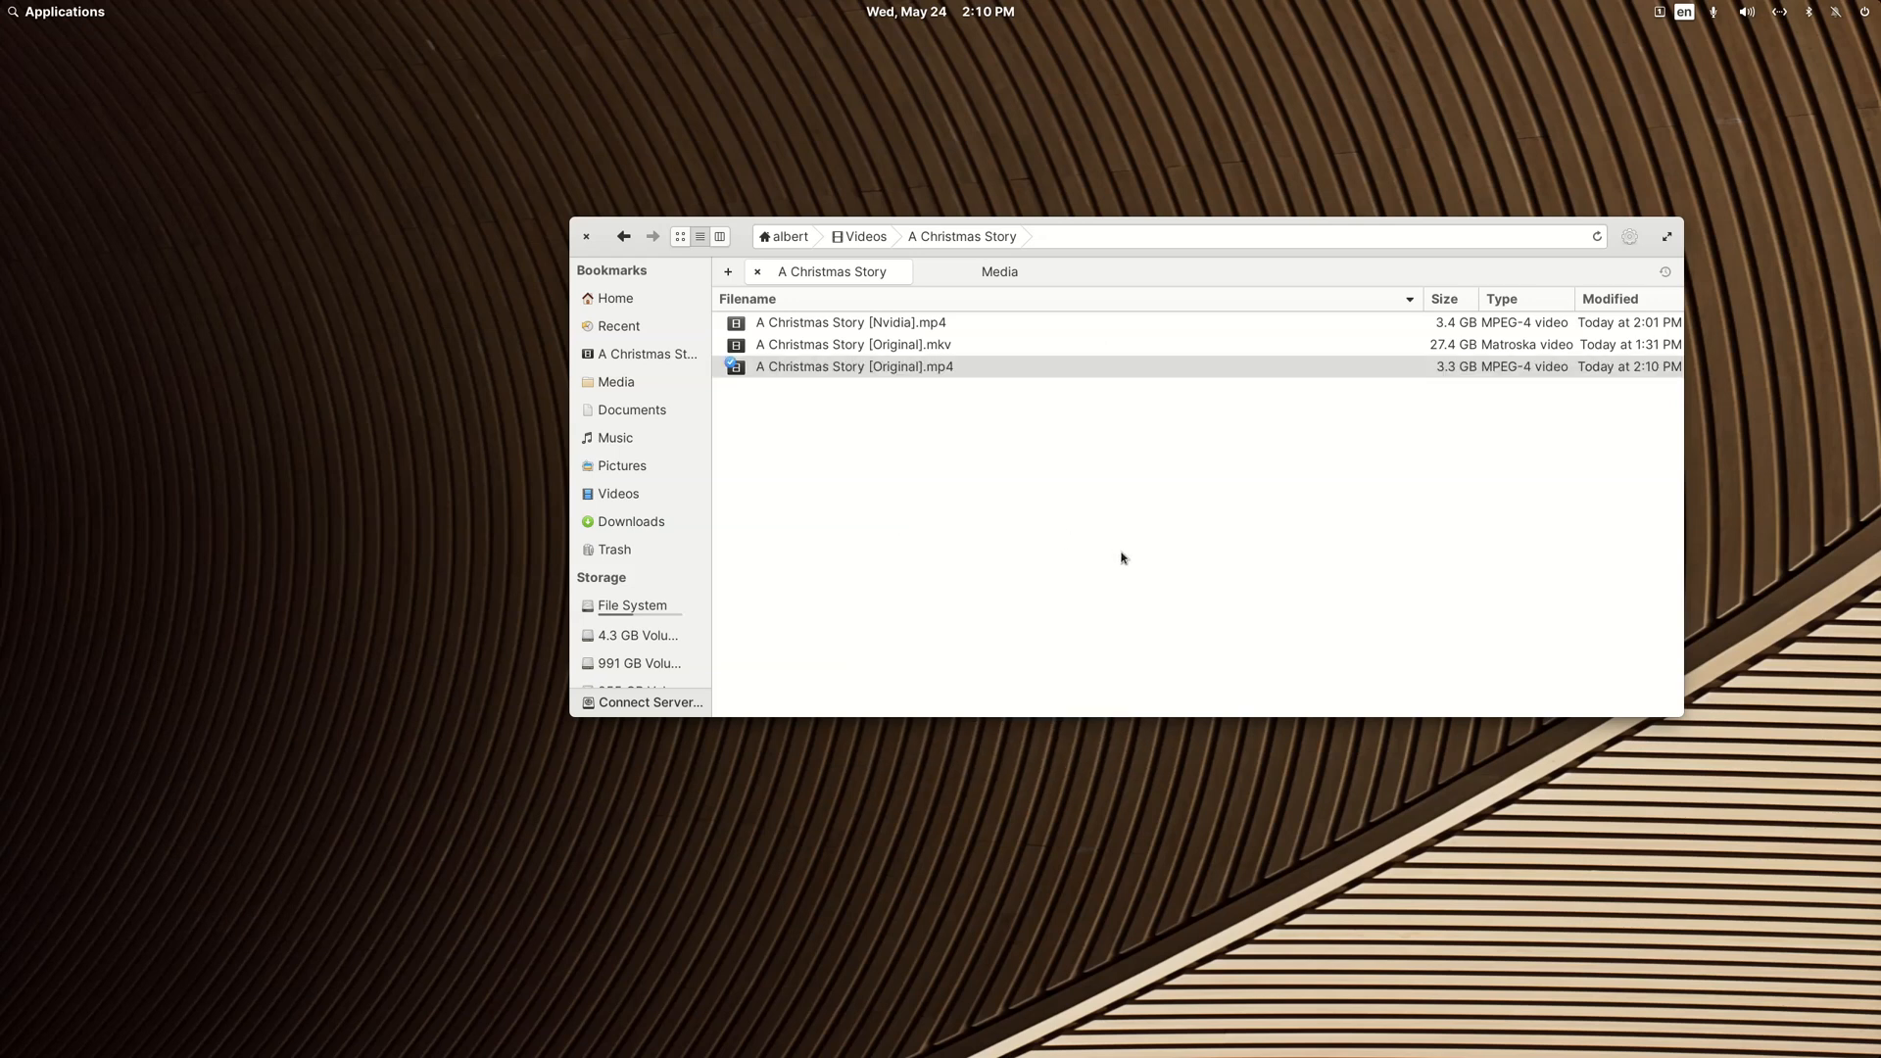
key("Up")
key("Down")
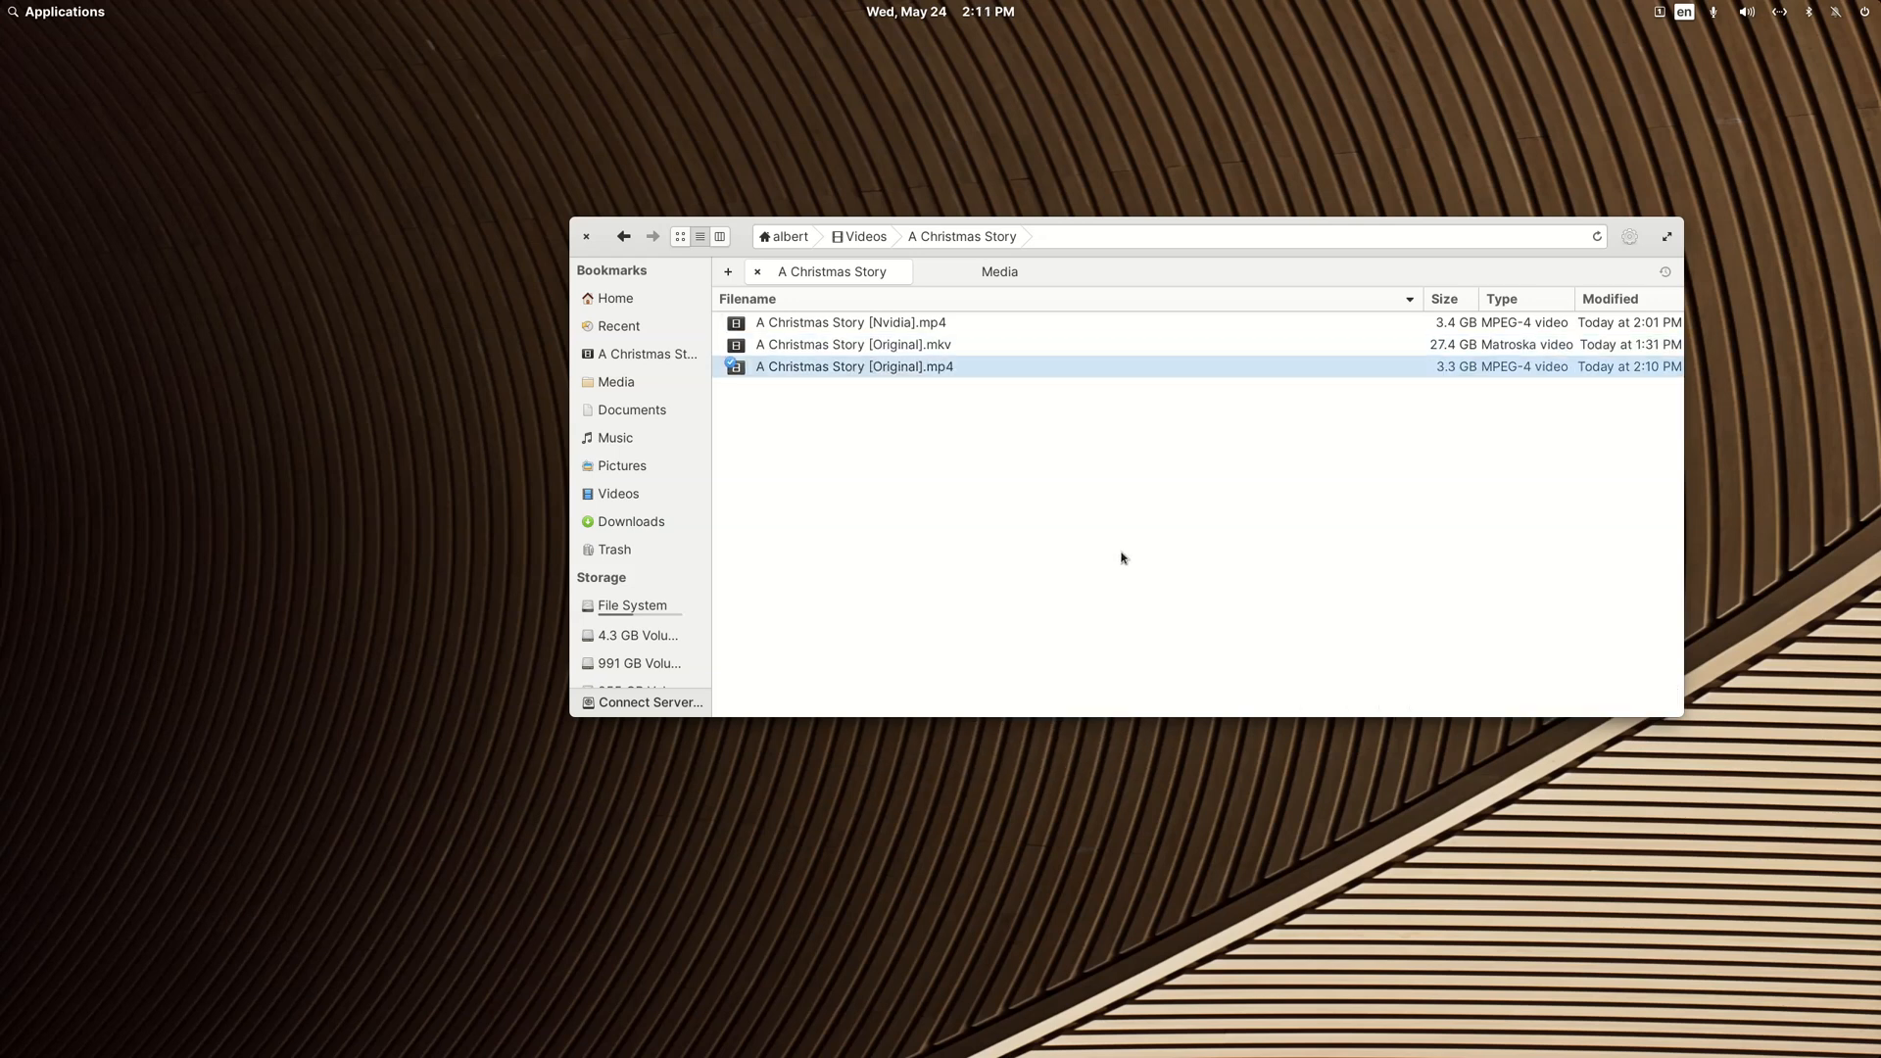
key("F2")
key("Right")
key("shift+Left")
key("shift+Left")
key("shift+Left")
key("shift+Left")
key("shift+Left")
key("shift+Left")
key("shift+Left")
key("shift+Left")
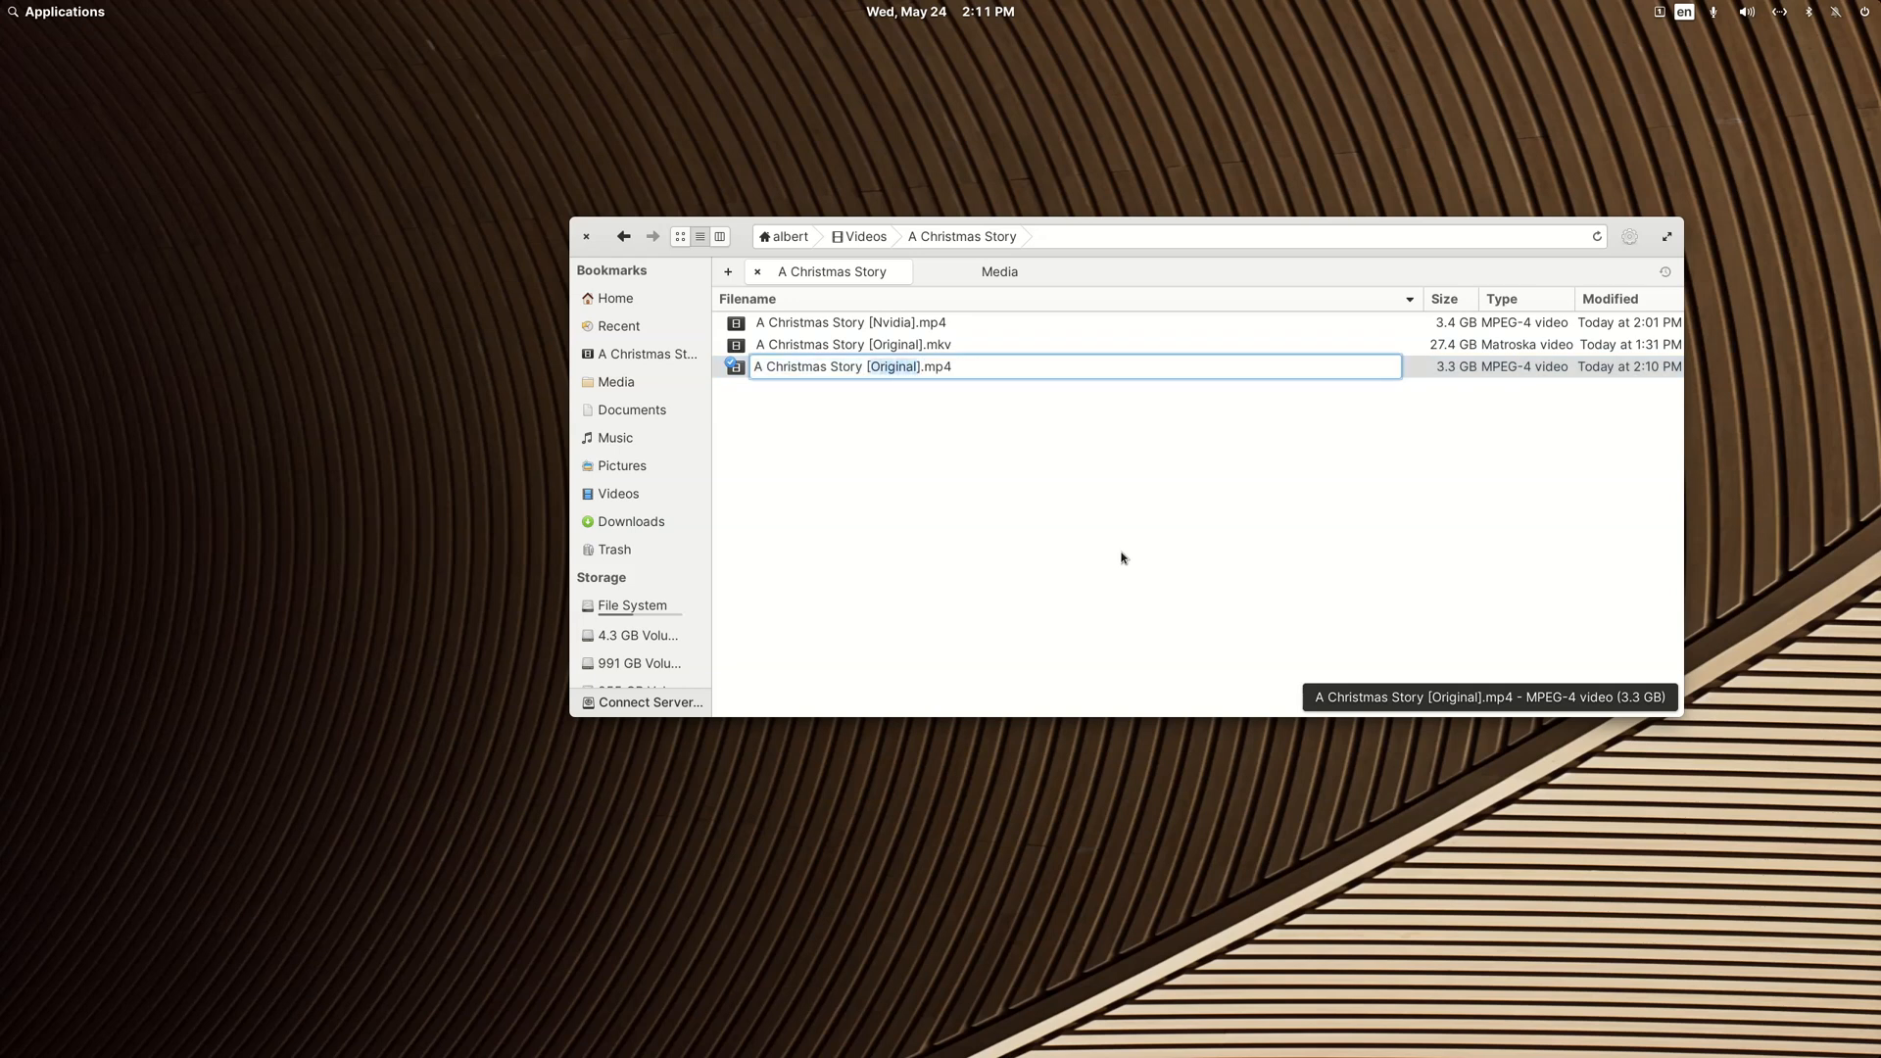
type("QVC")
key("Return")
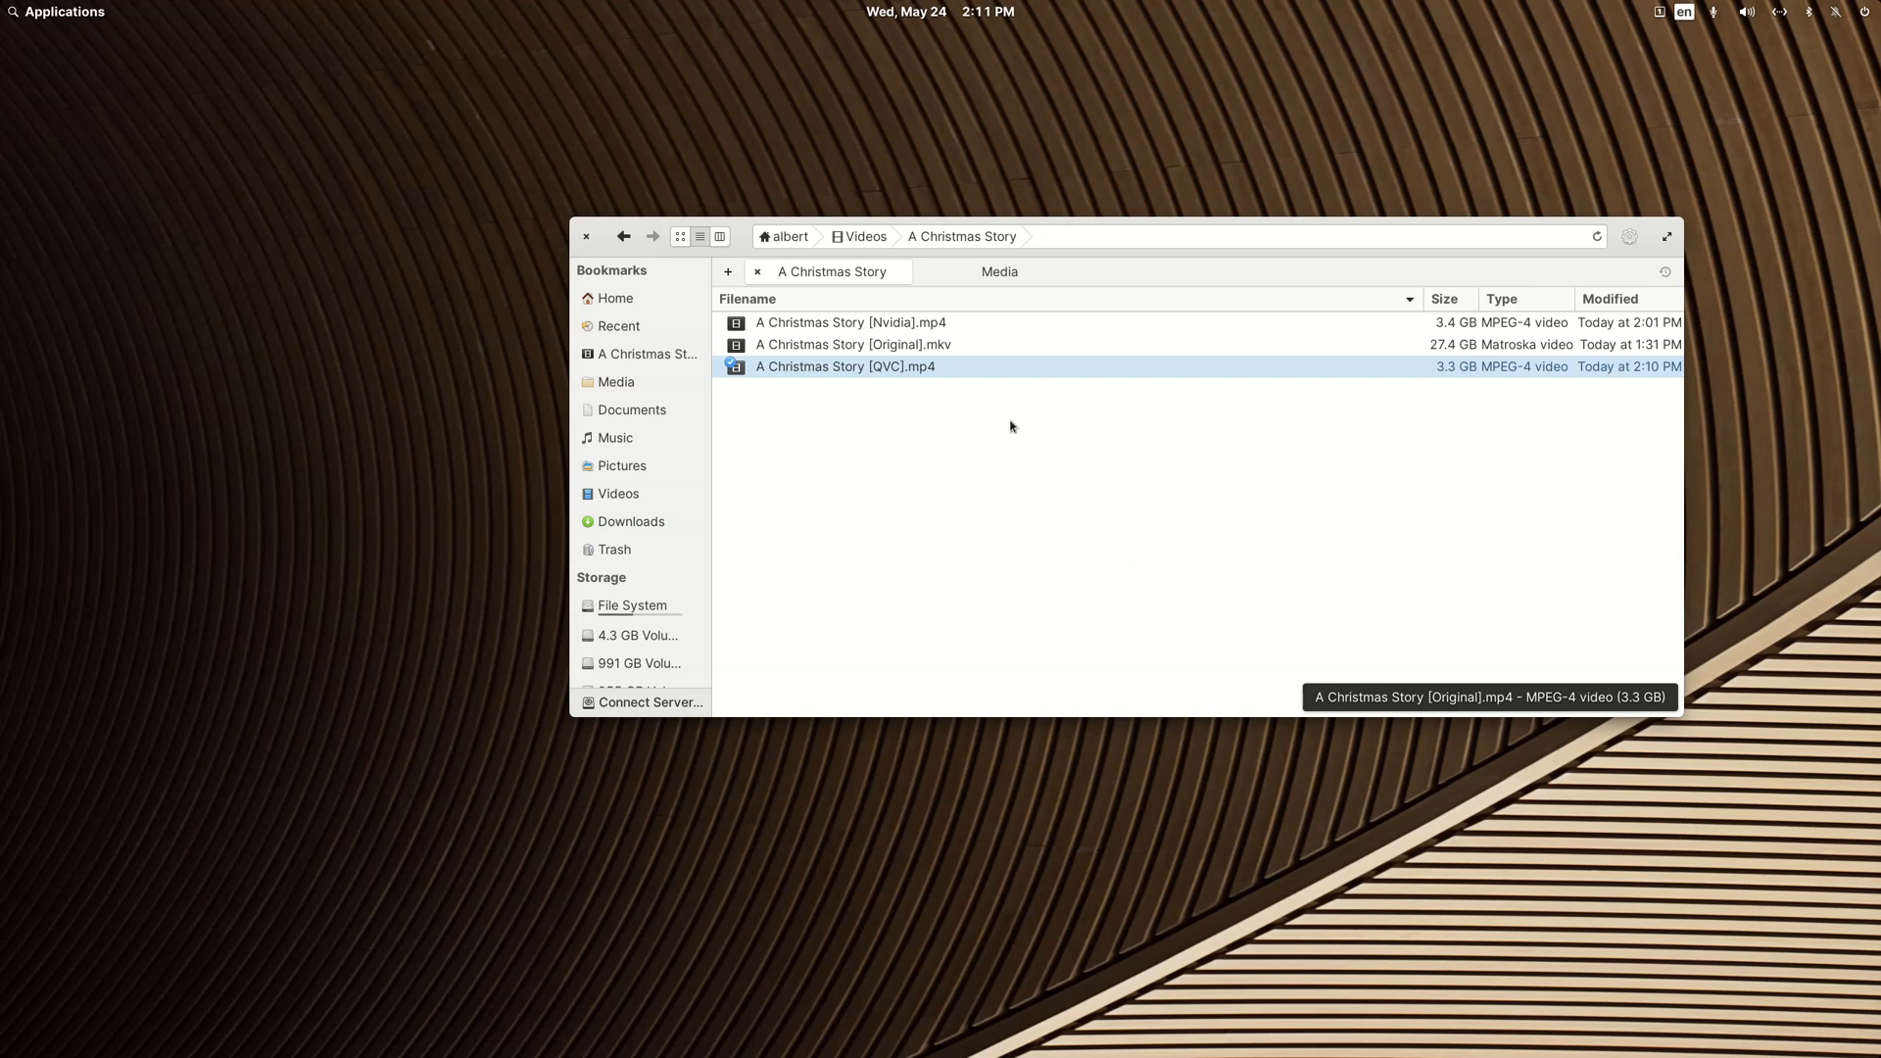
Step: Play A Christmas Story [Nvidia].mp4 in VLC, check its available subtitle tracks, and close the player
double_click(839, 330)
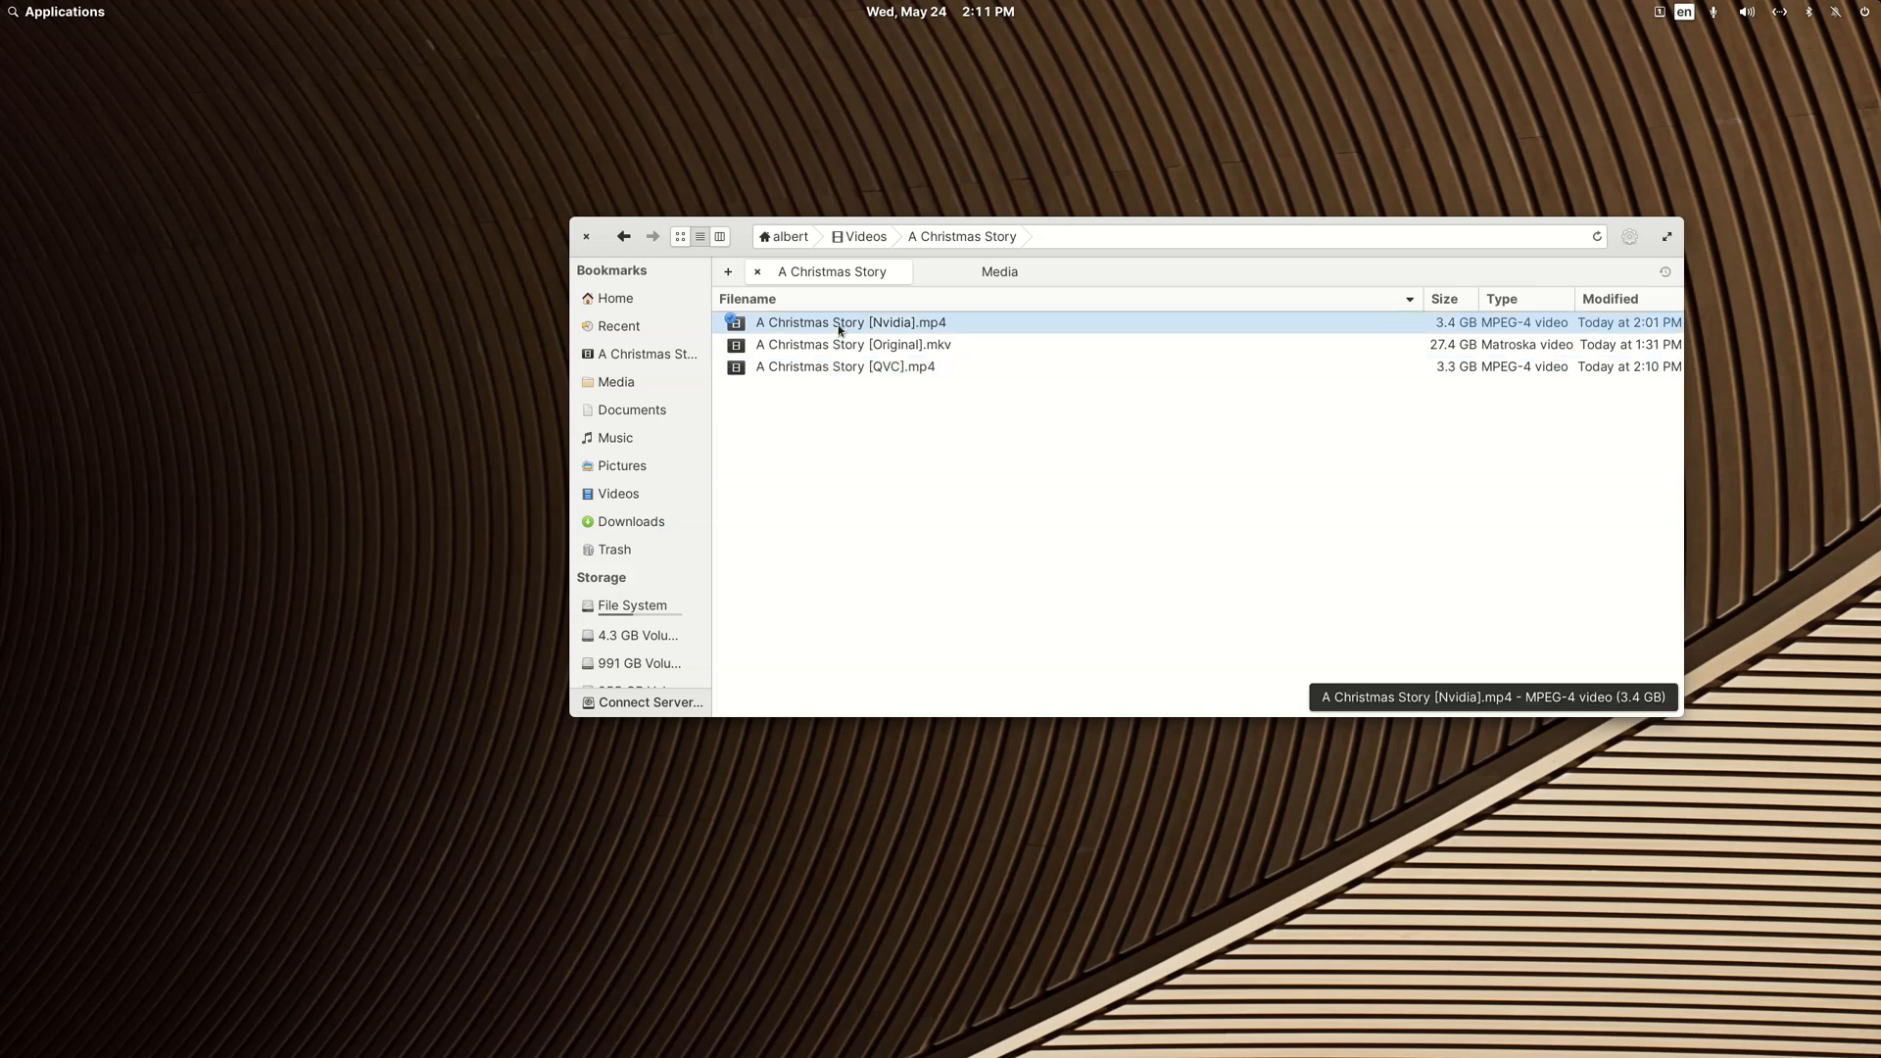
left_click(253, 931)
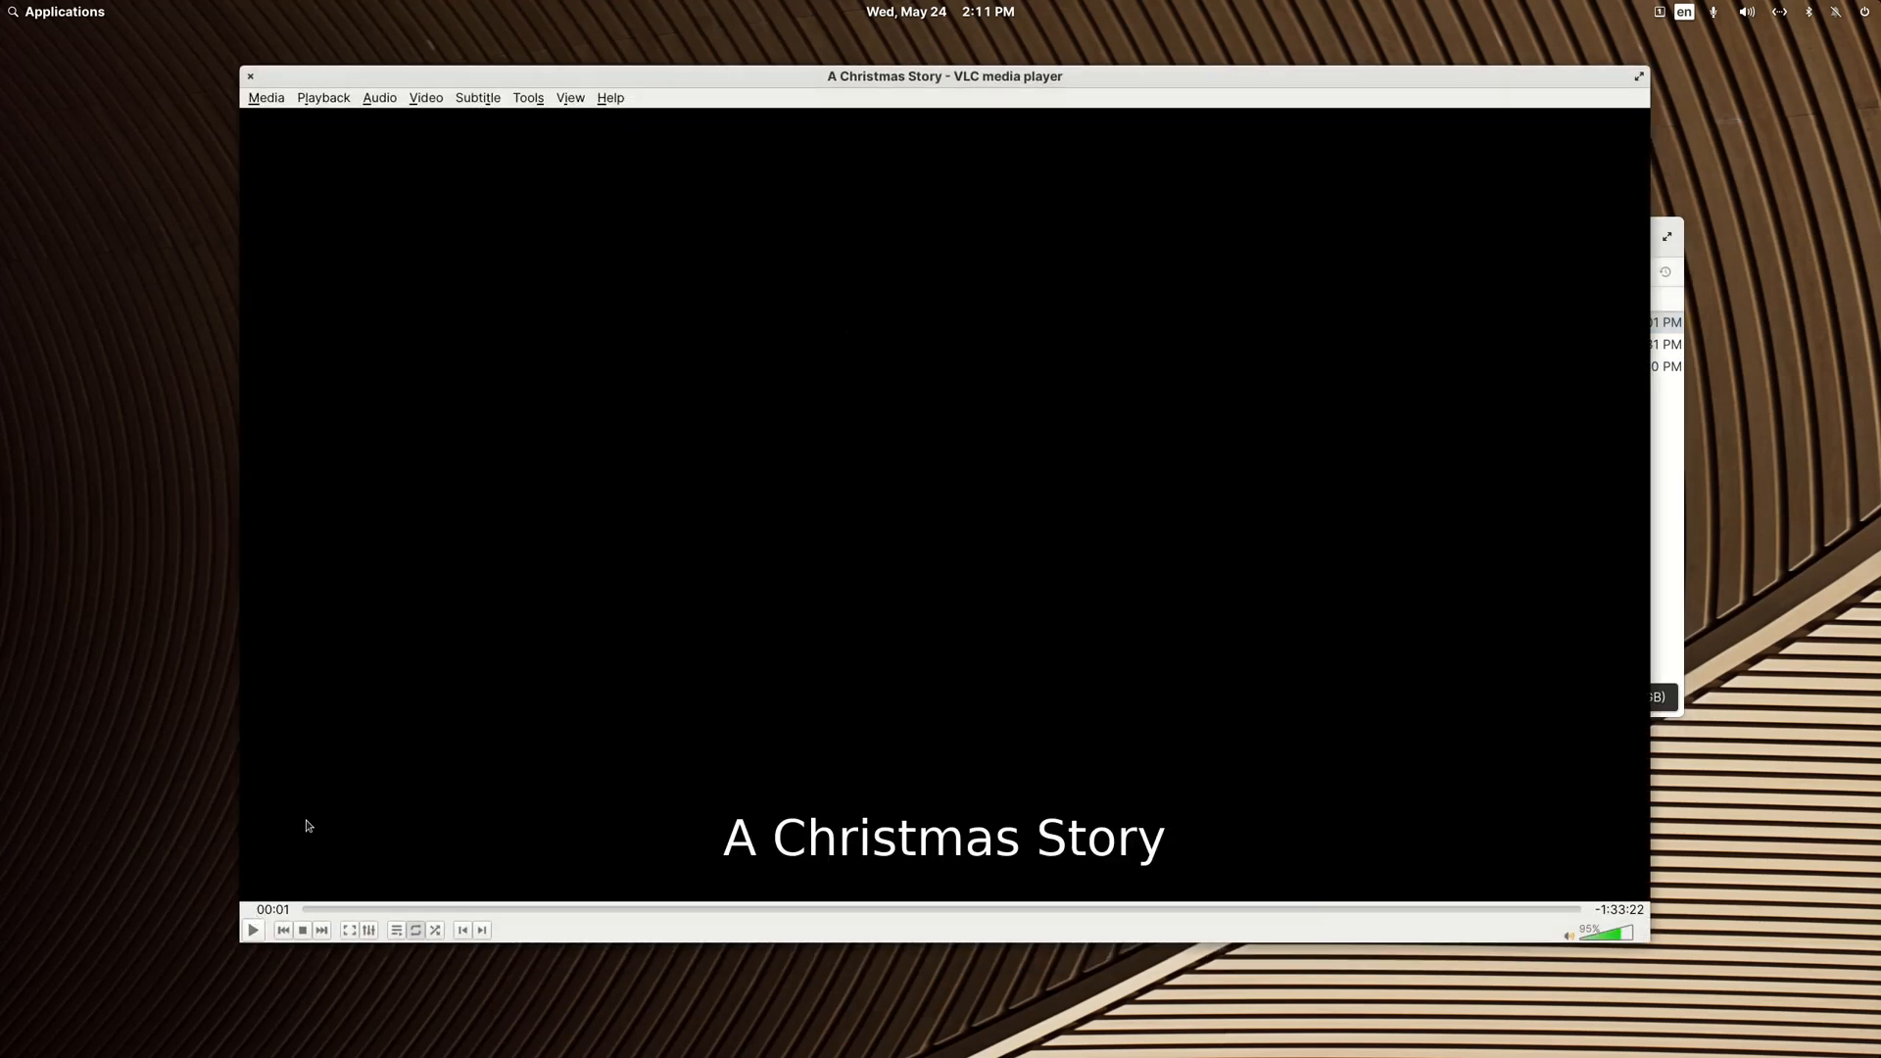
left_click(478, 98)
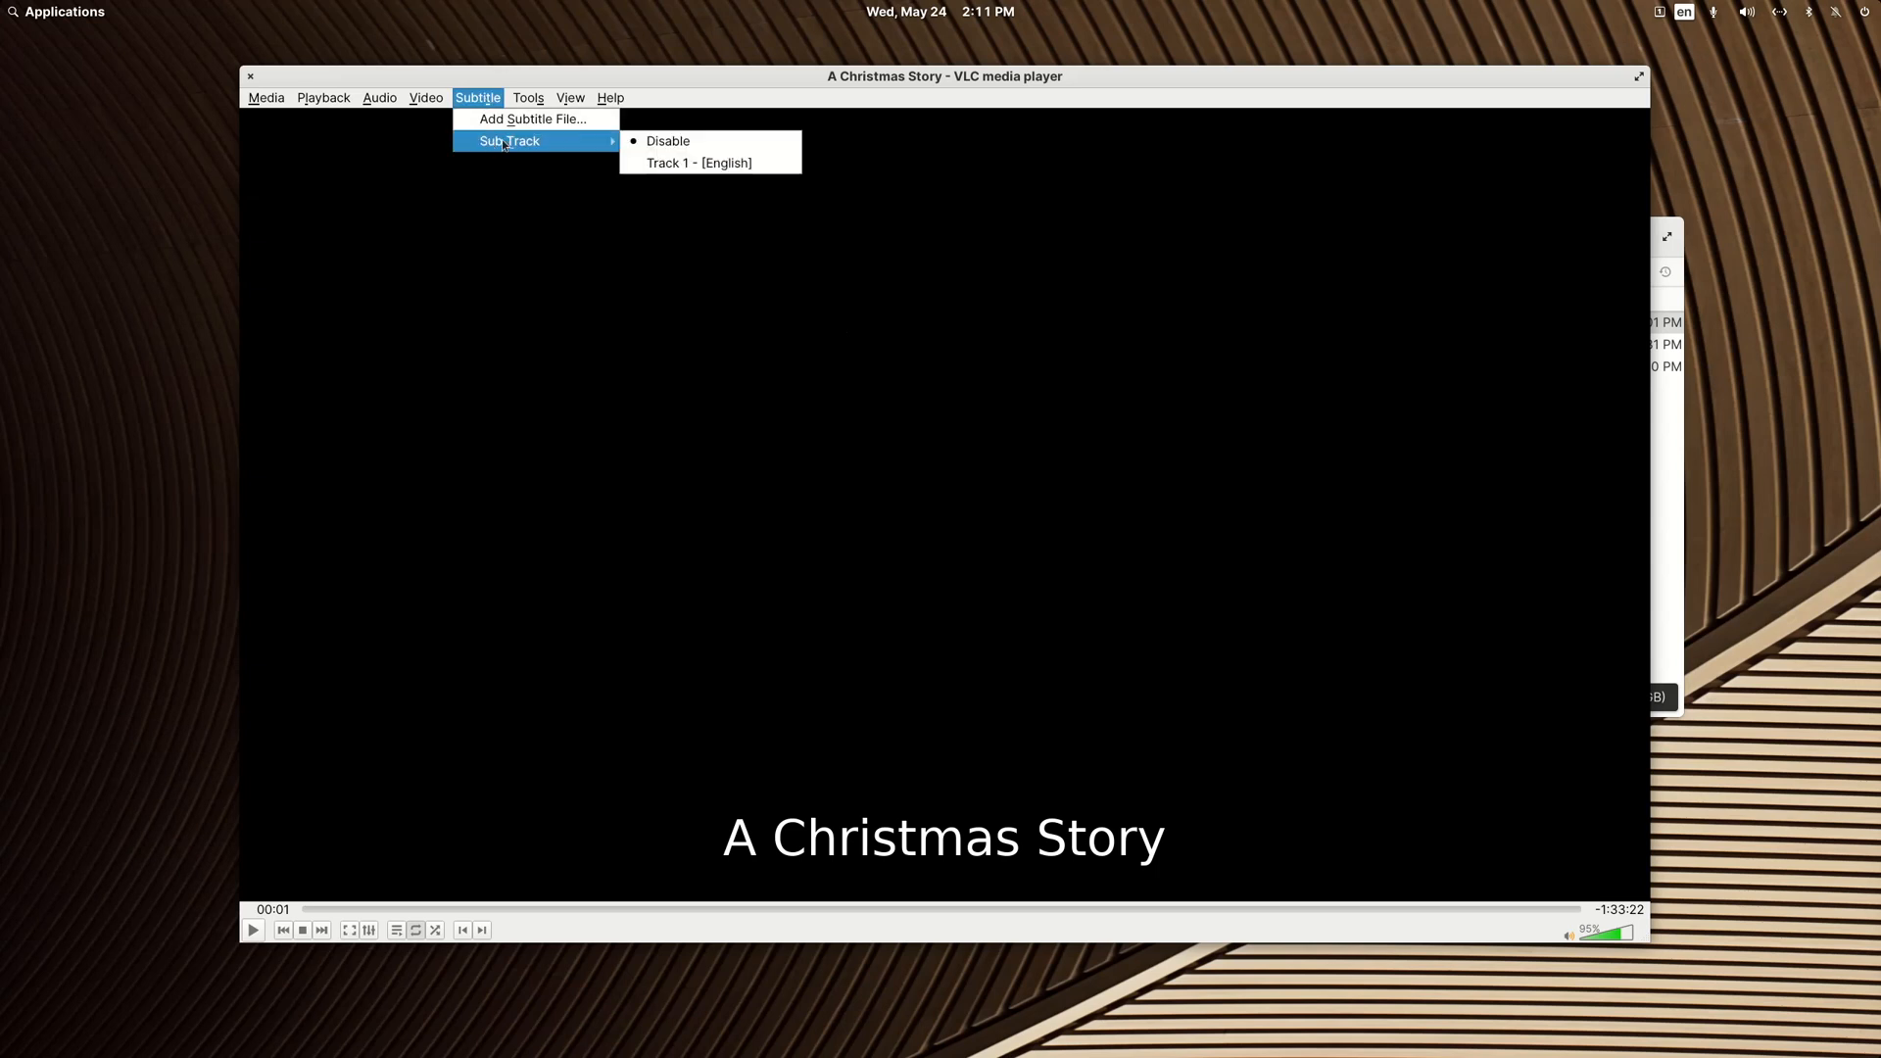
left_click(689, 83)
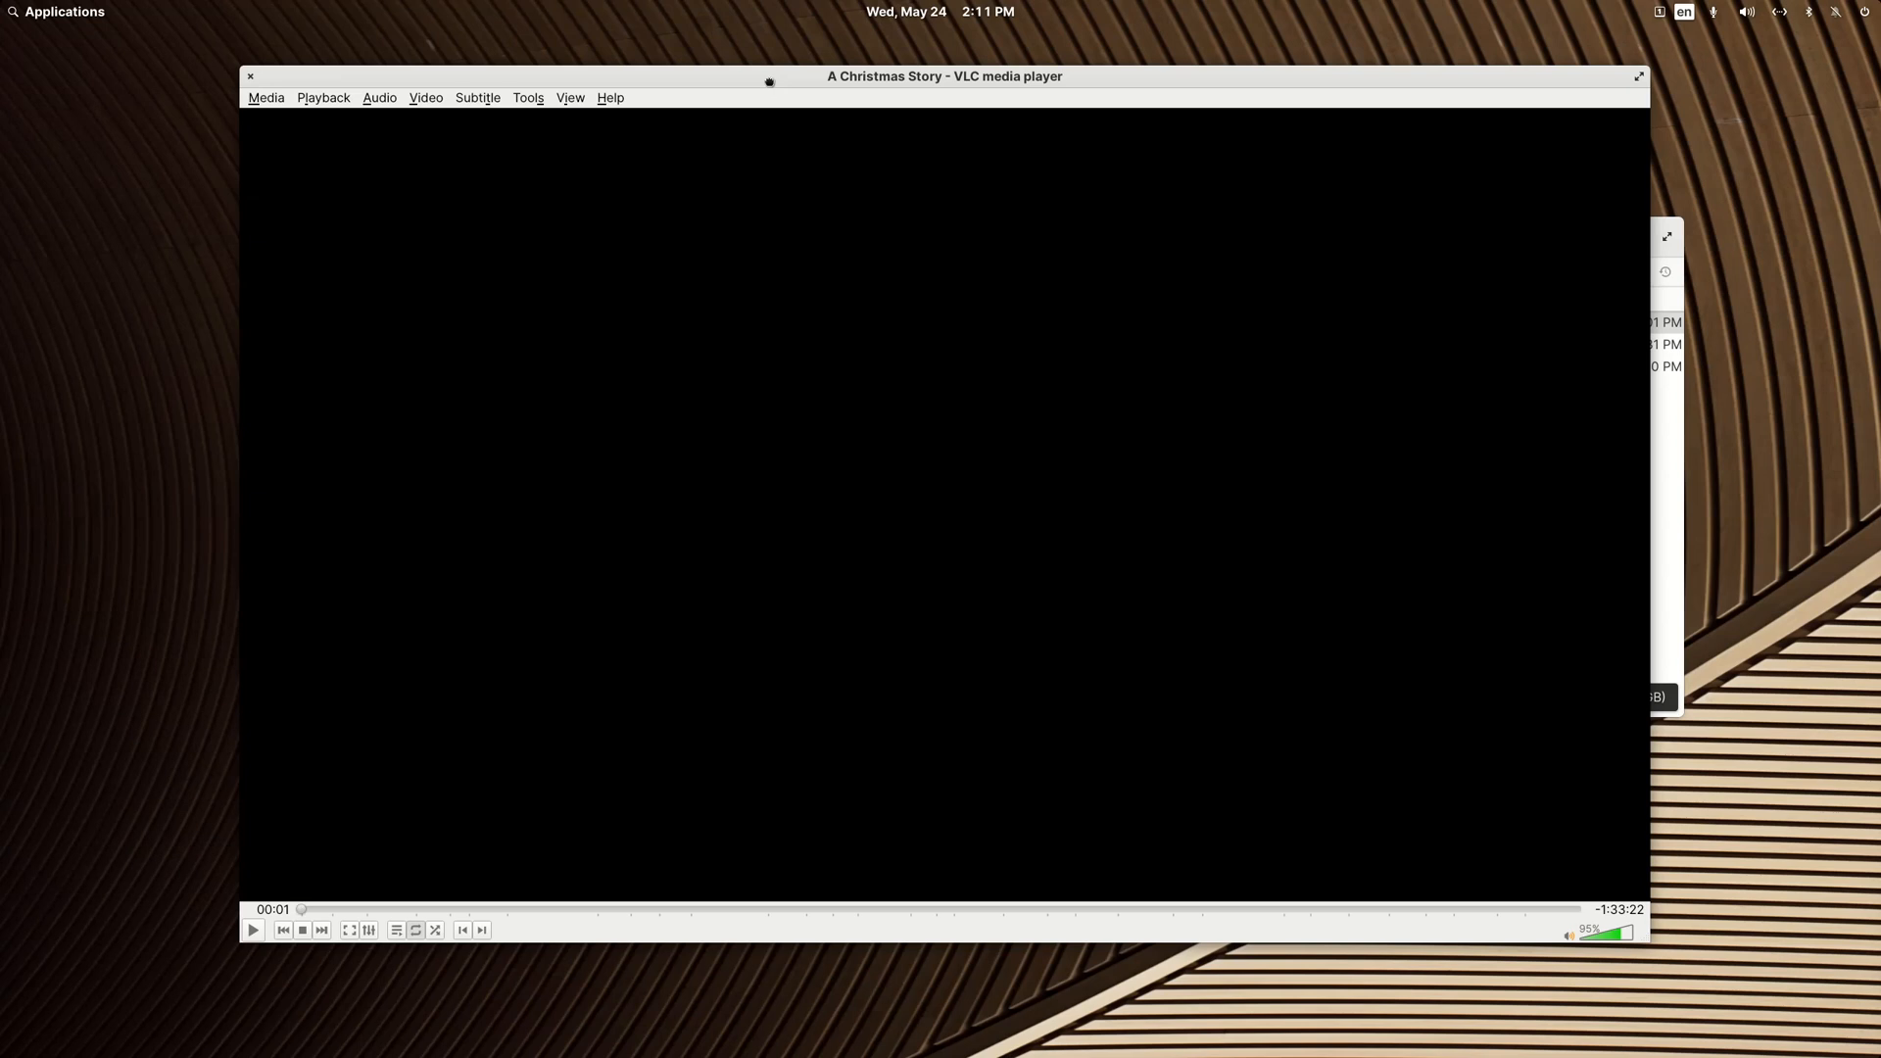
left_click(253, 78)
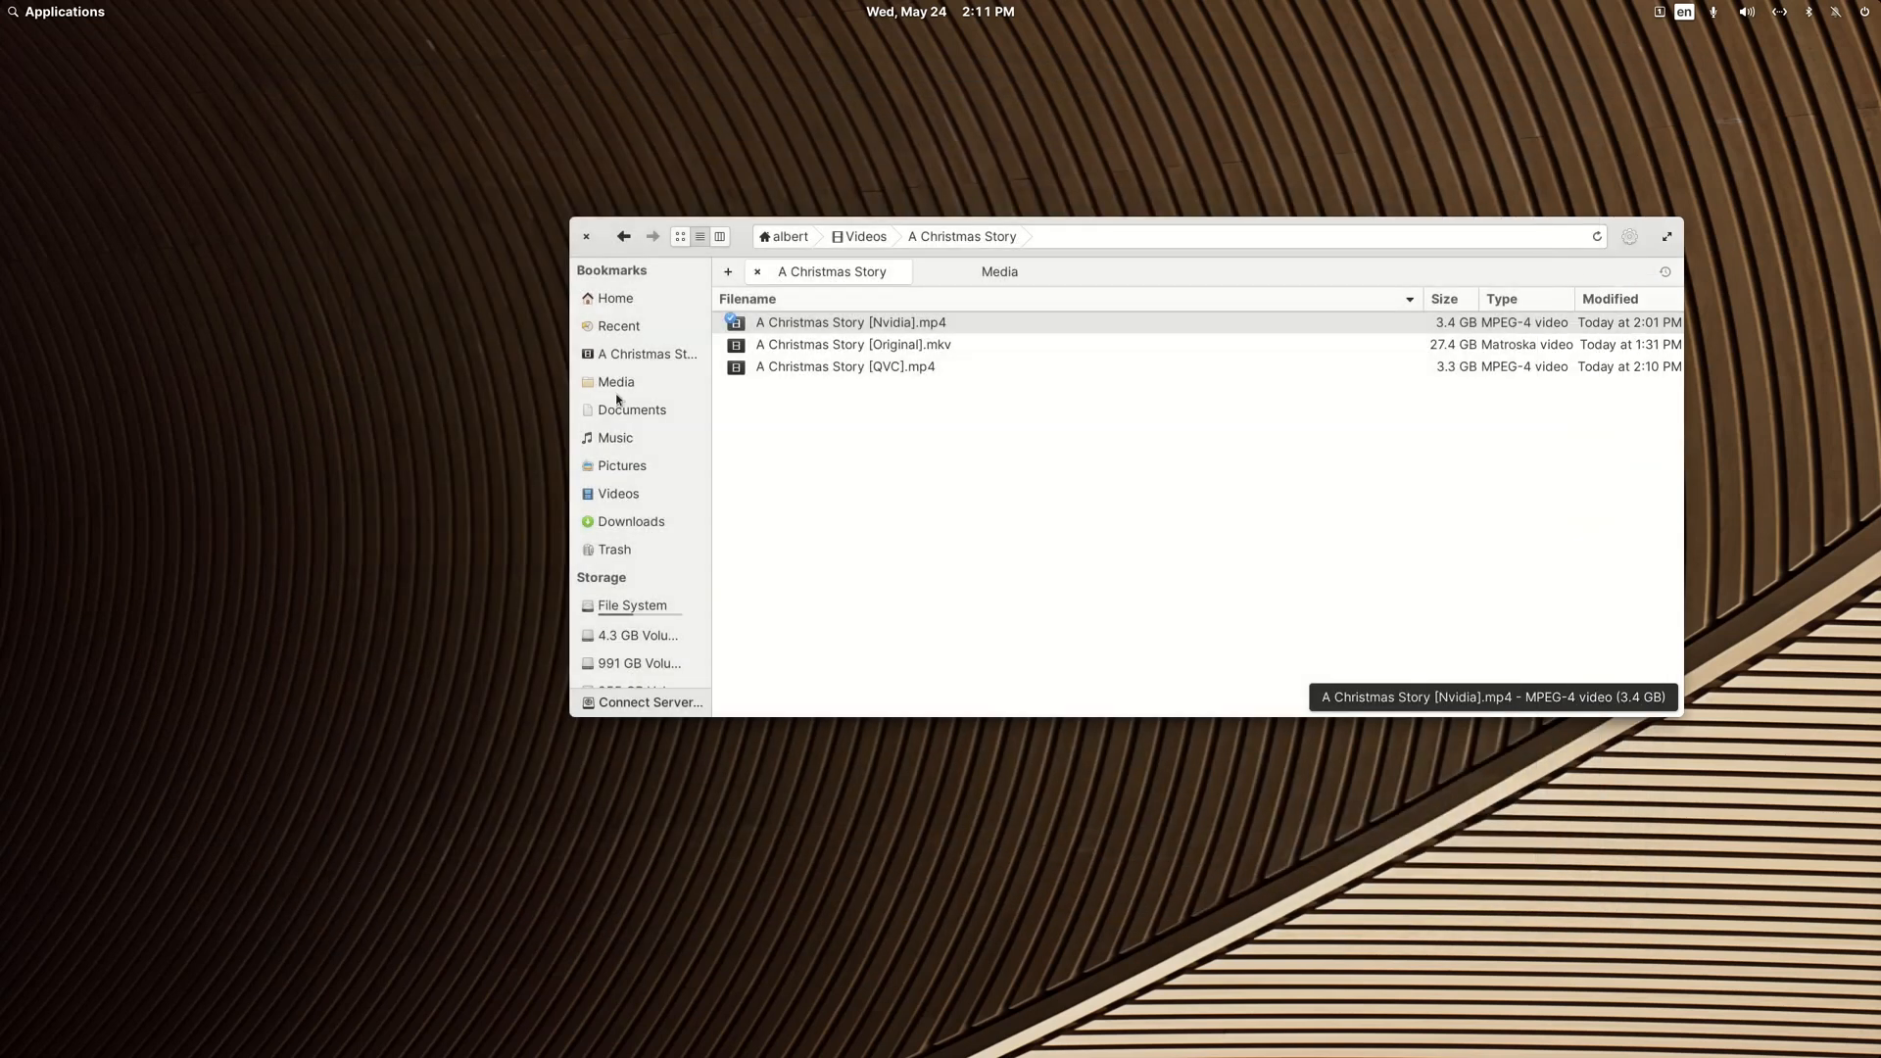
Step: Play A Christmas Story [QVC].mp4 in VLC, check its subtitle and audio options, and close the player
left_click(801, 376)
double_click(802, 367)
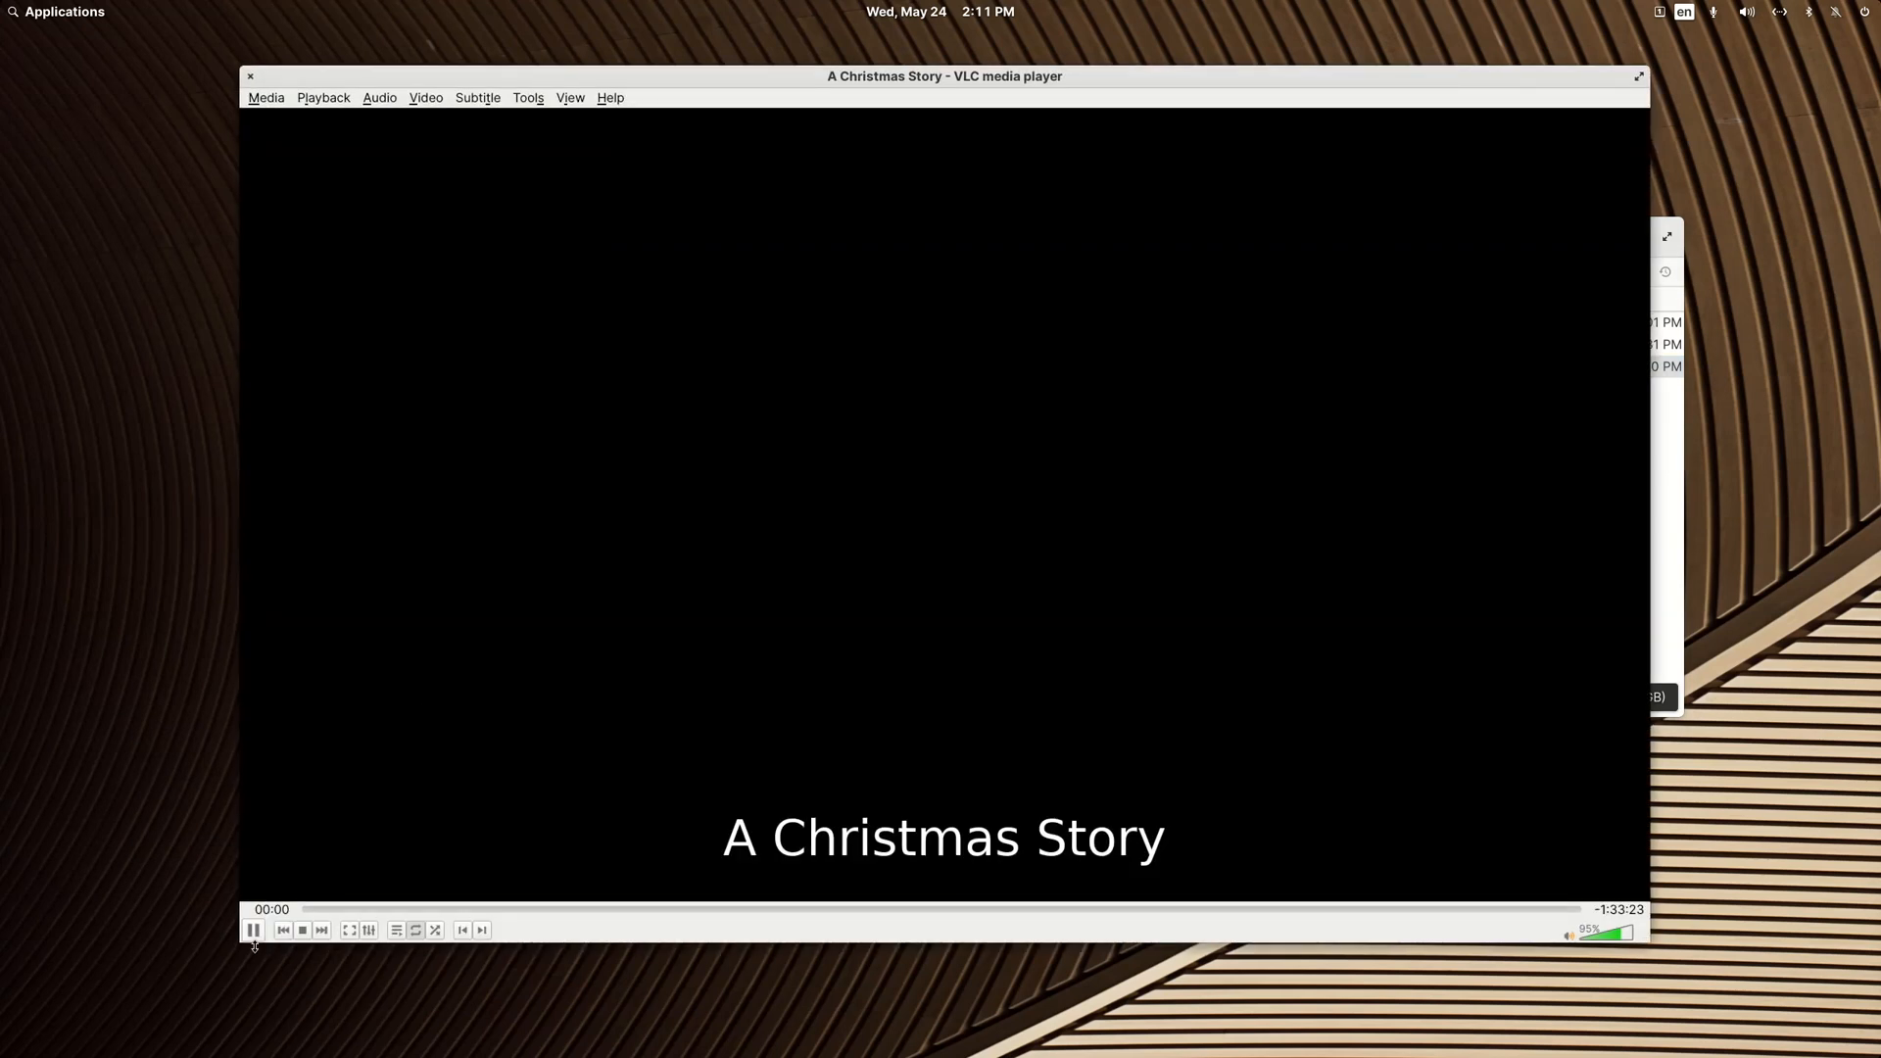
left_click(478, 98)
mouse_move(499, 140)
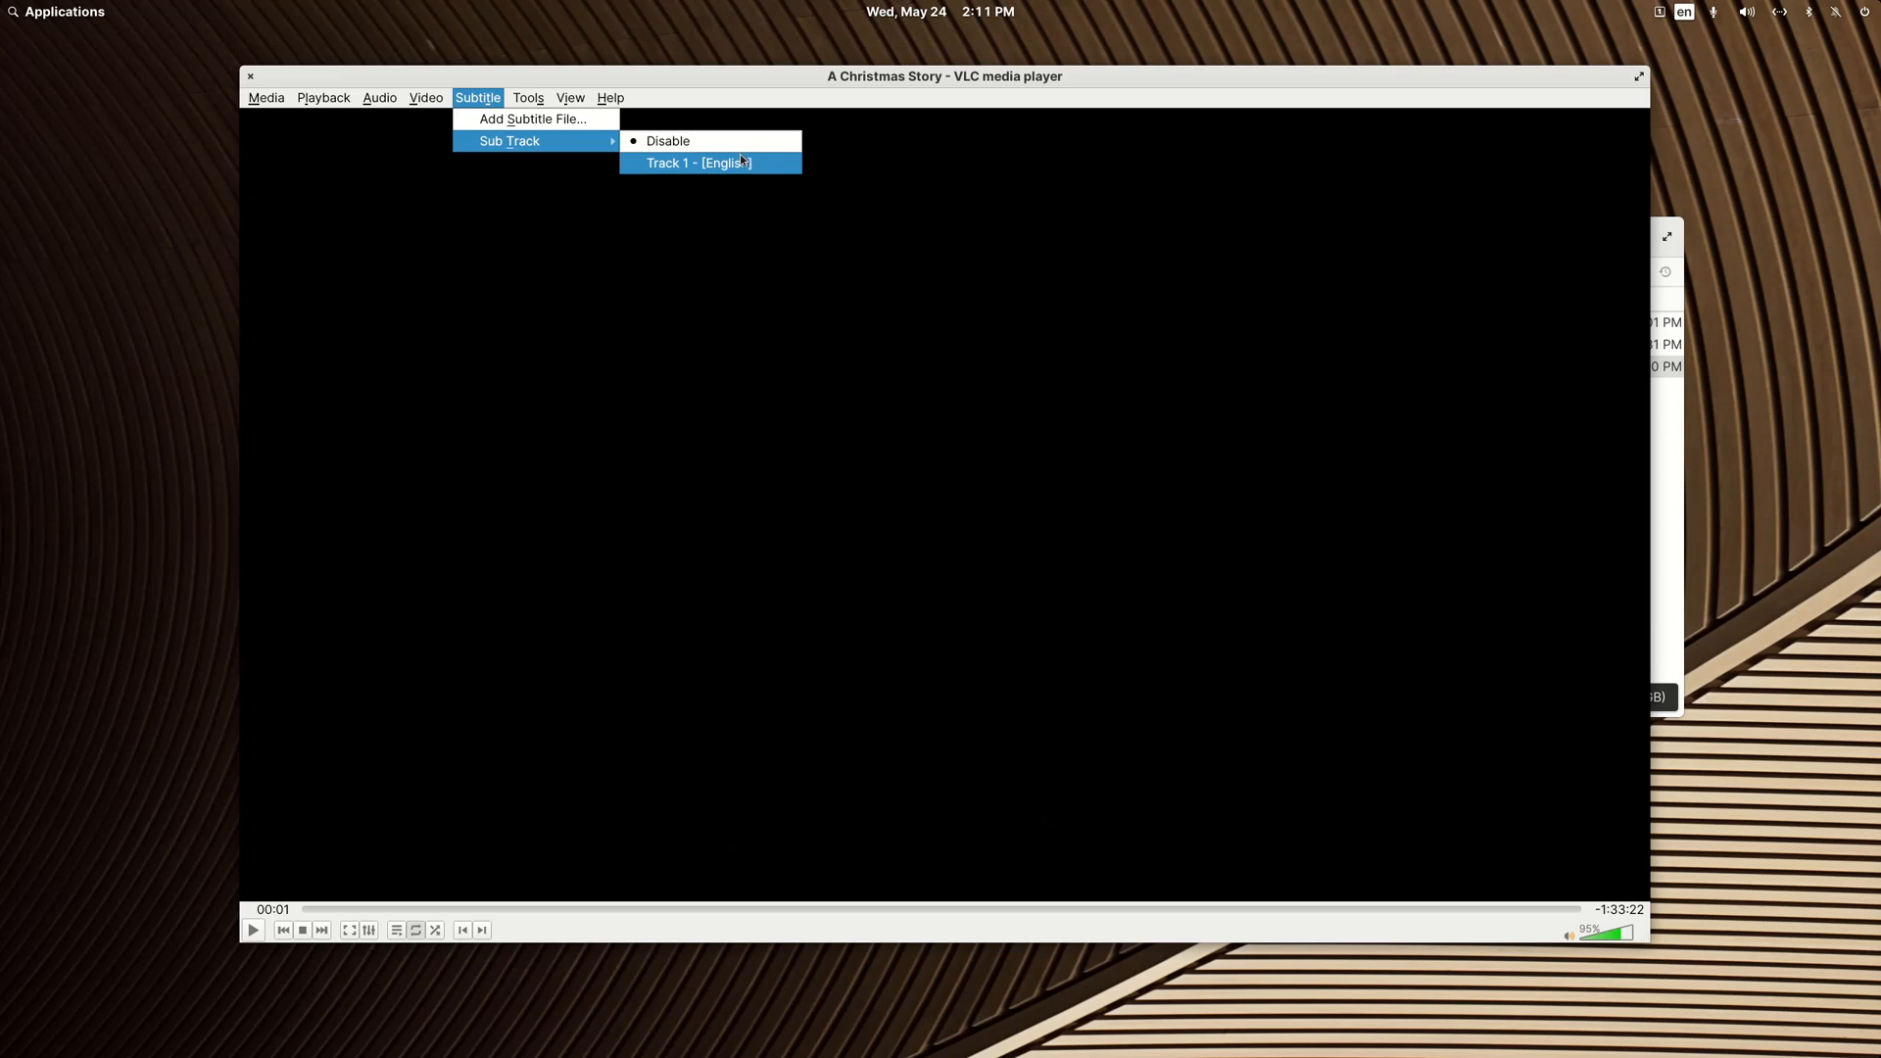
left_click(391, 100)
left_click(391, 100)
left_click(176, 71)
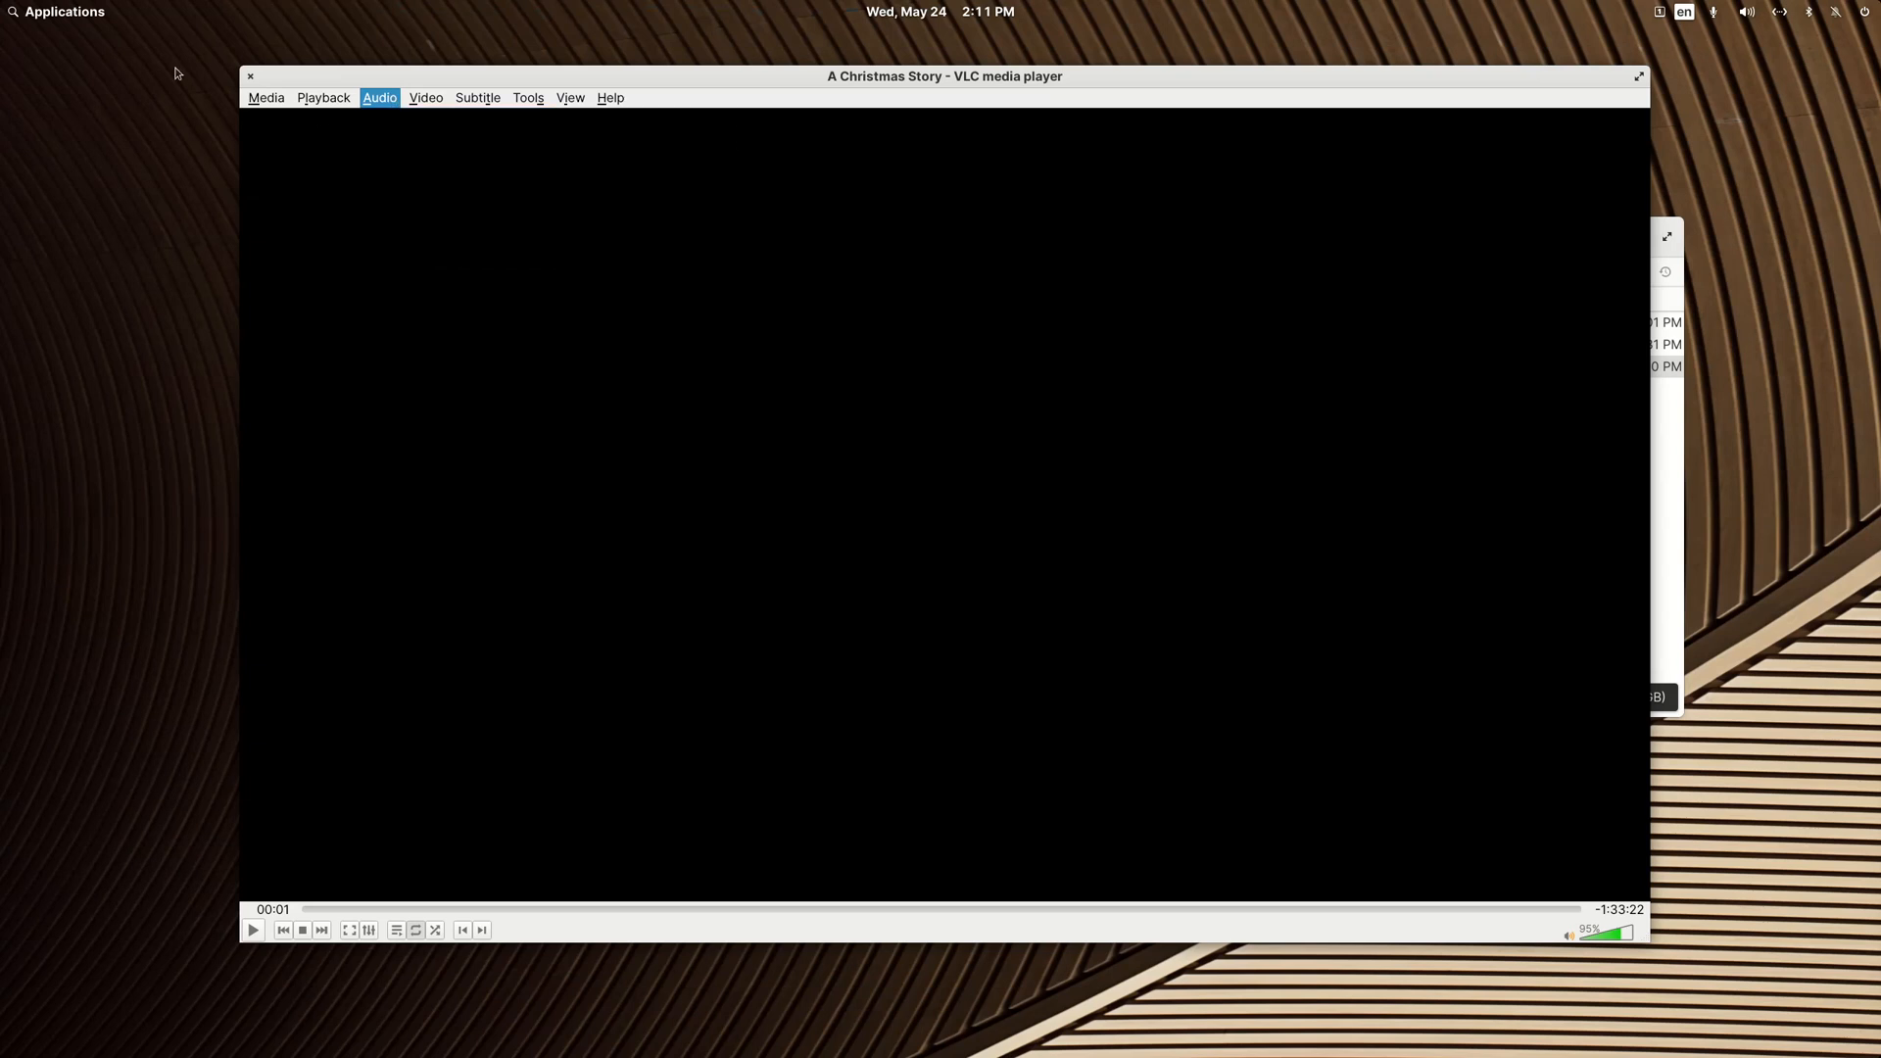
left_click(257, 94)
key("Right")
left_click(250, 76)
left_click(250, 77)
left_click(767, 369)
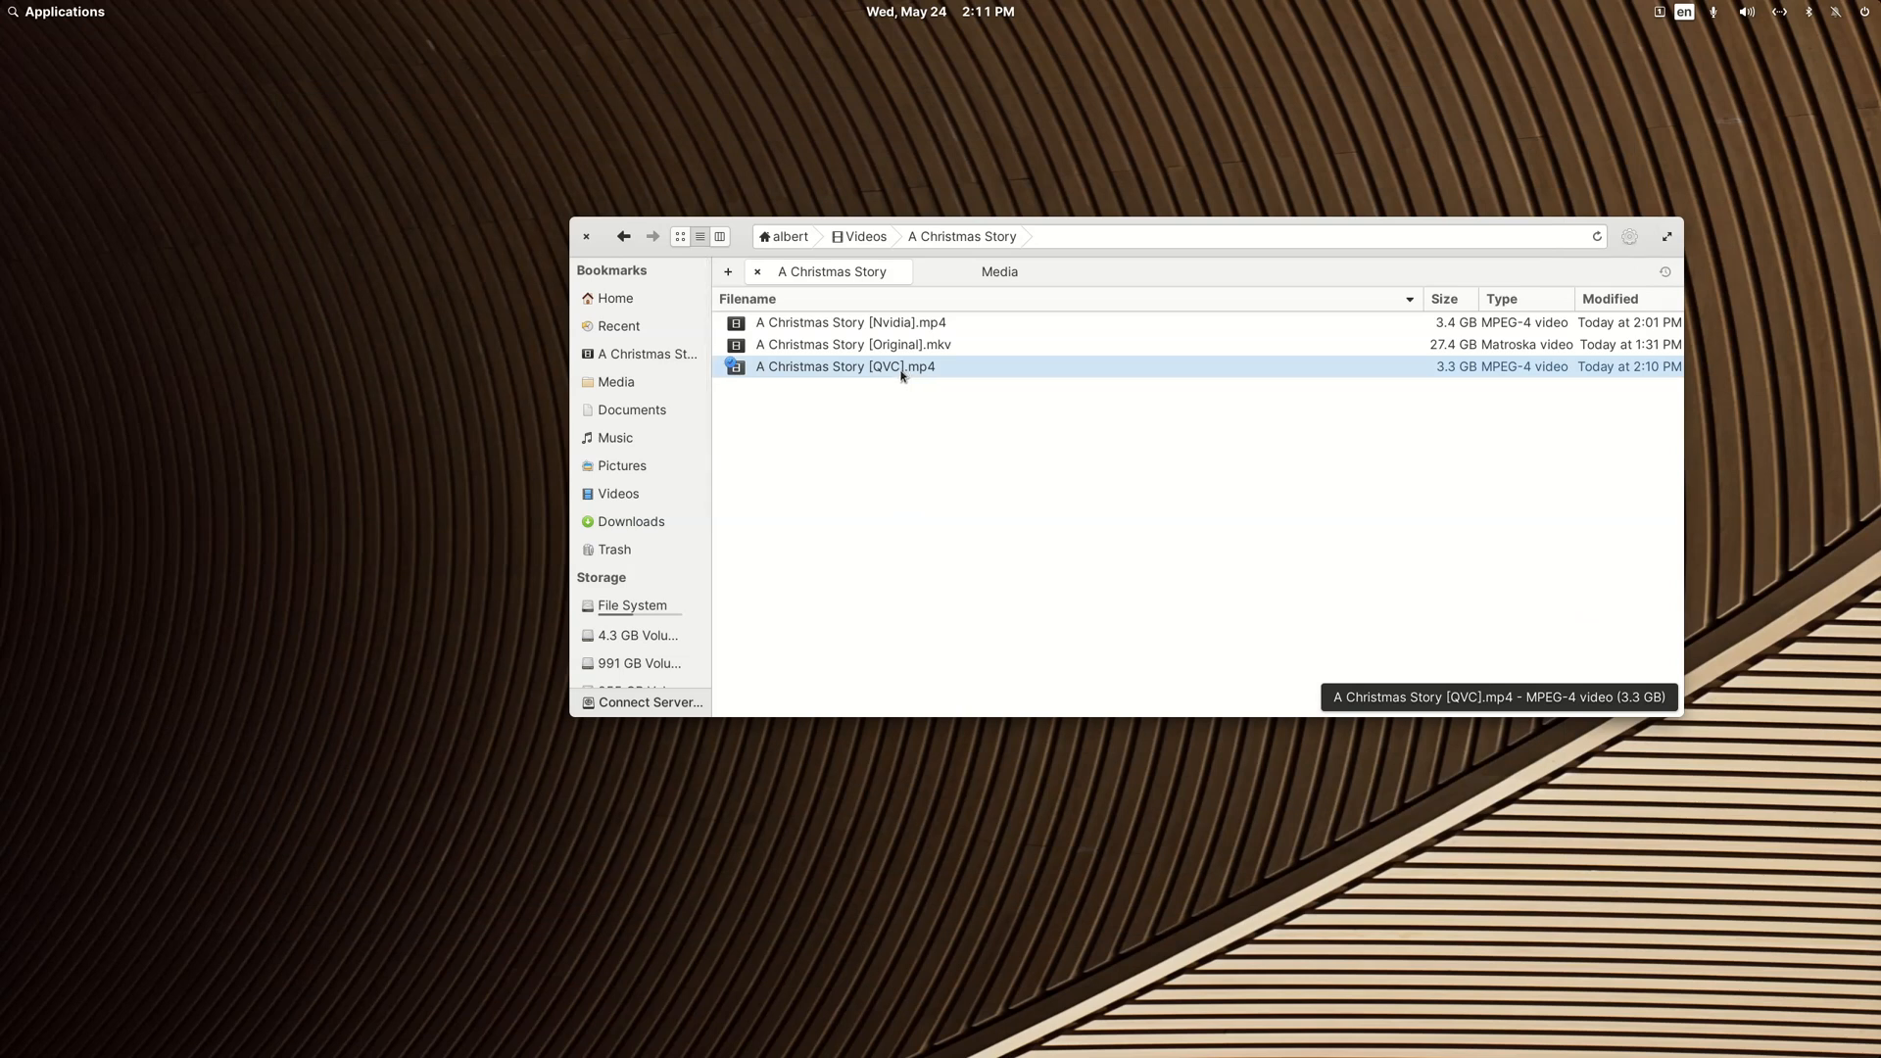
Step: Launch MKVToolNix GUI and place its window so the A Christmas Story files stay accessible
left_click(87, 15)
type("mk")
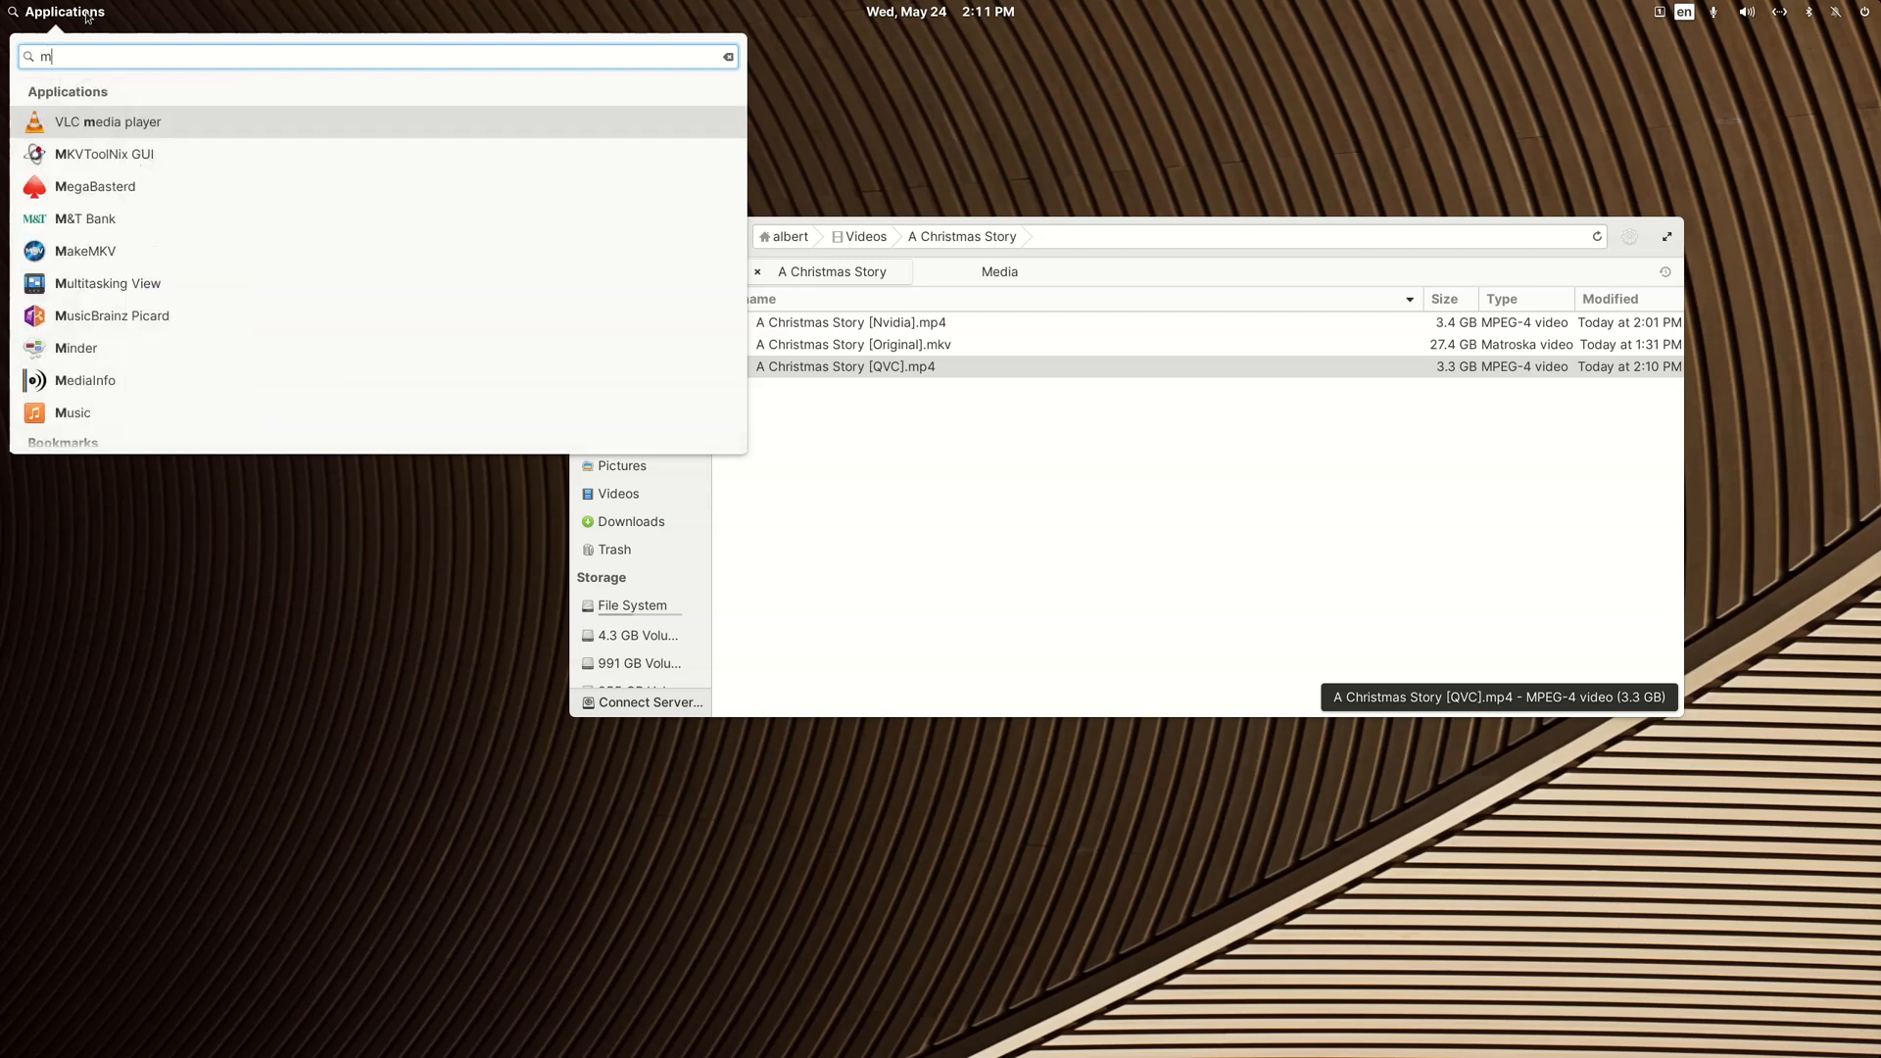
type("v")
left_click(114, 122)
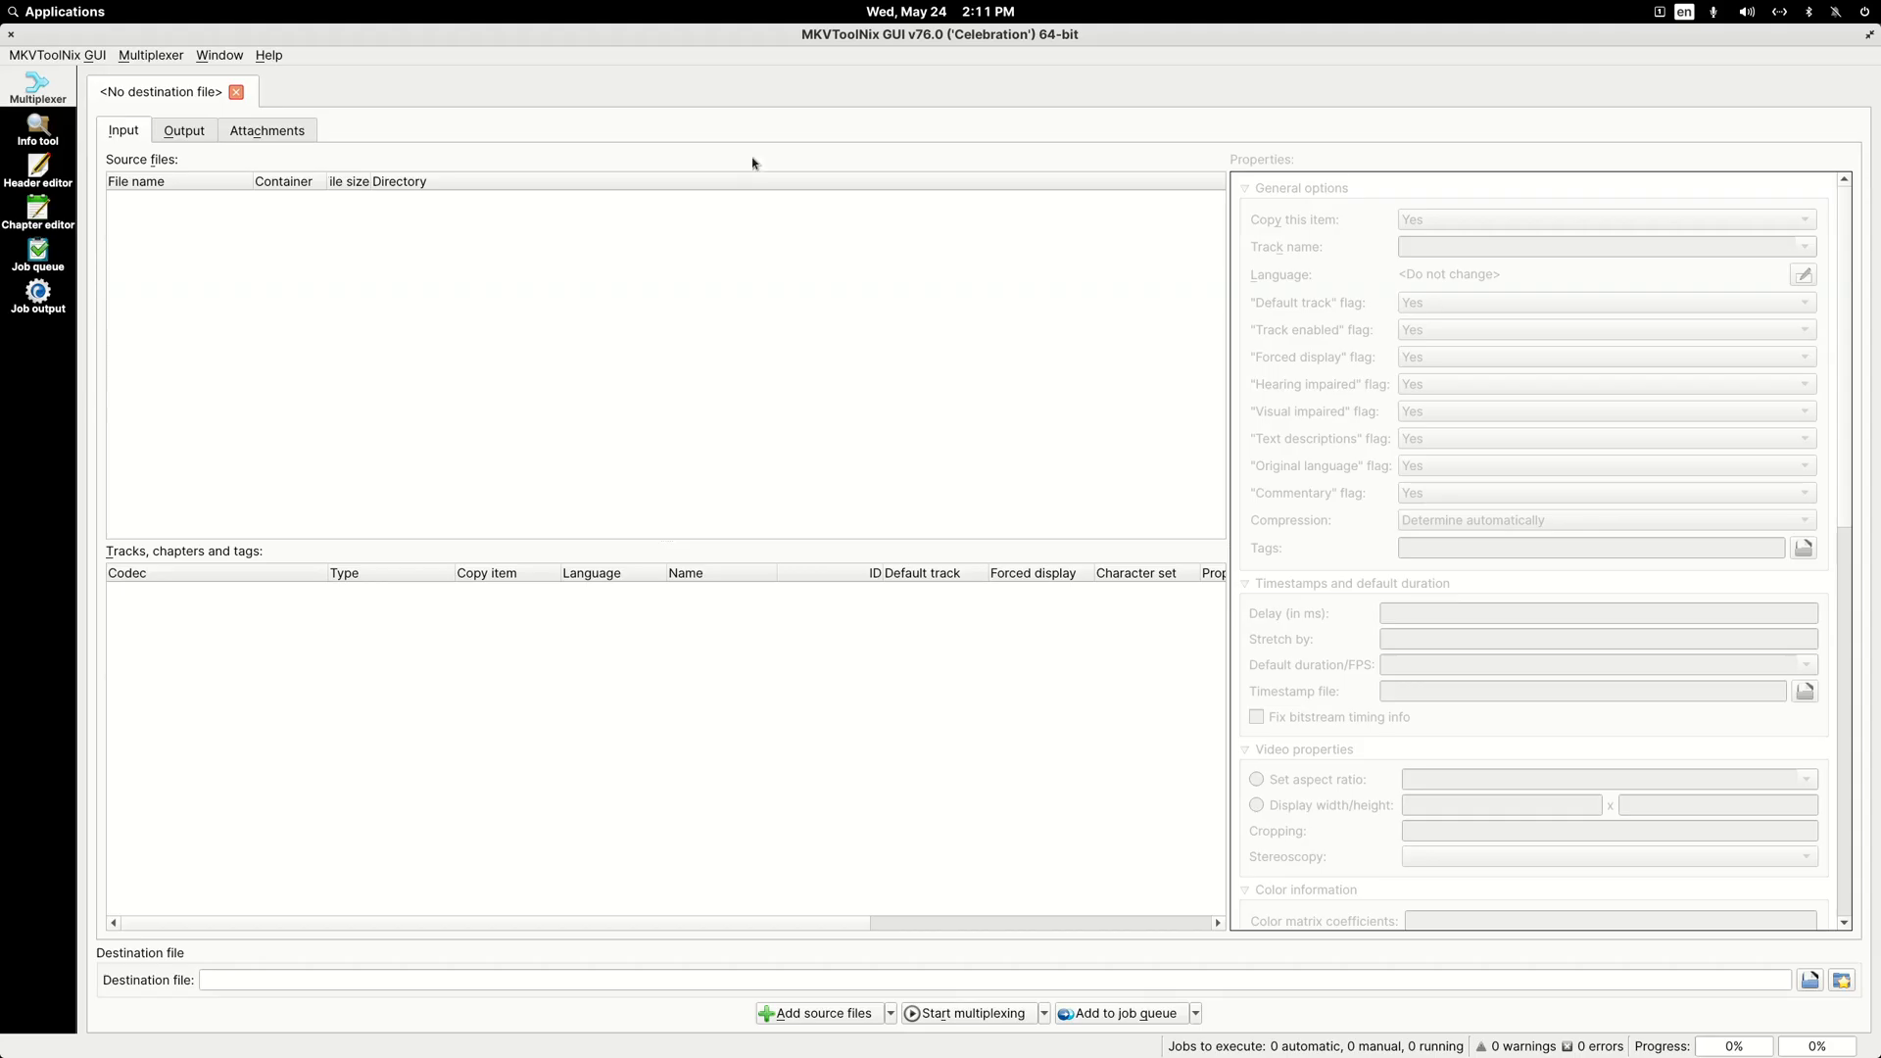
double_click(763, 41)
left_click_drag(732, 119, 767, 531)
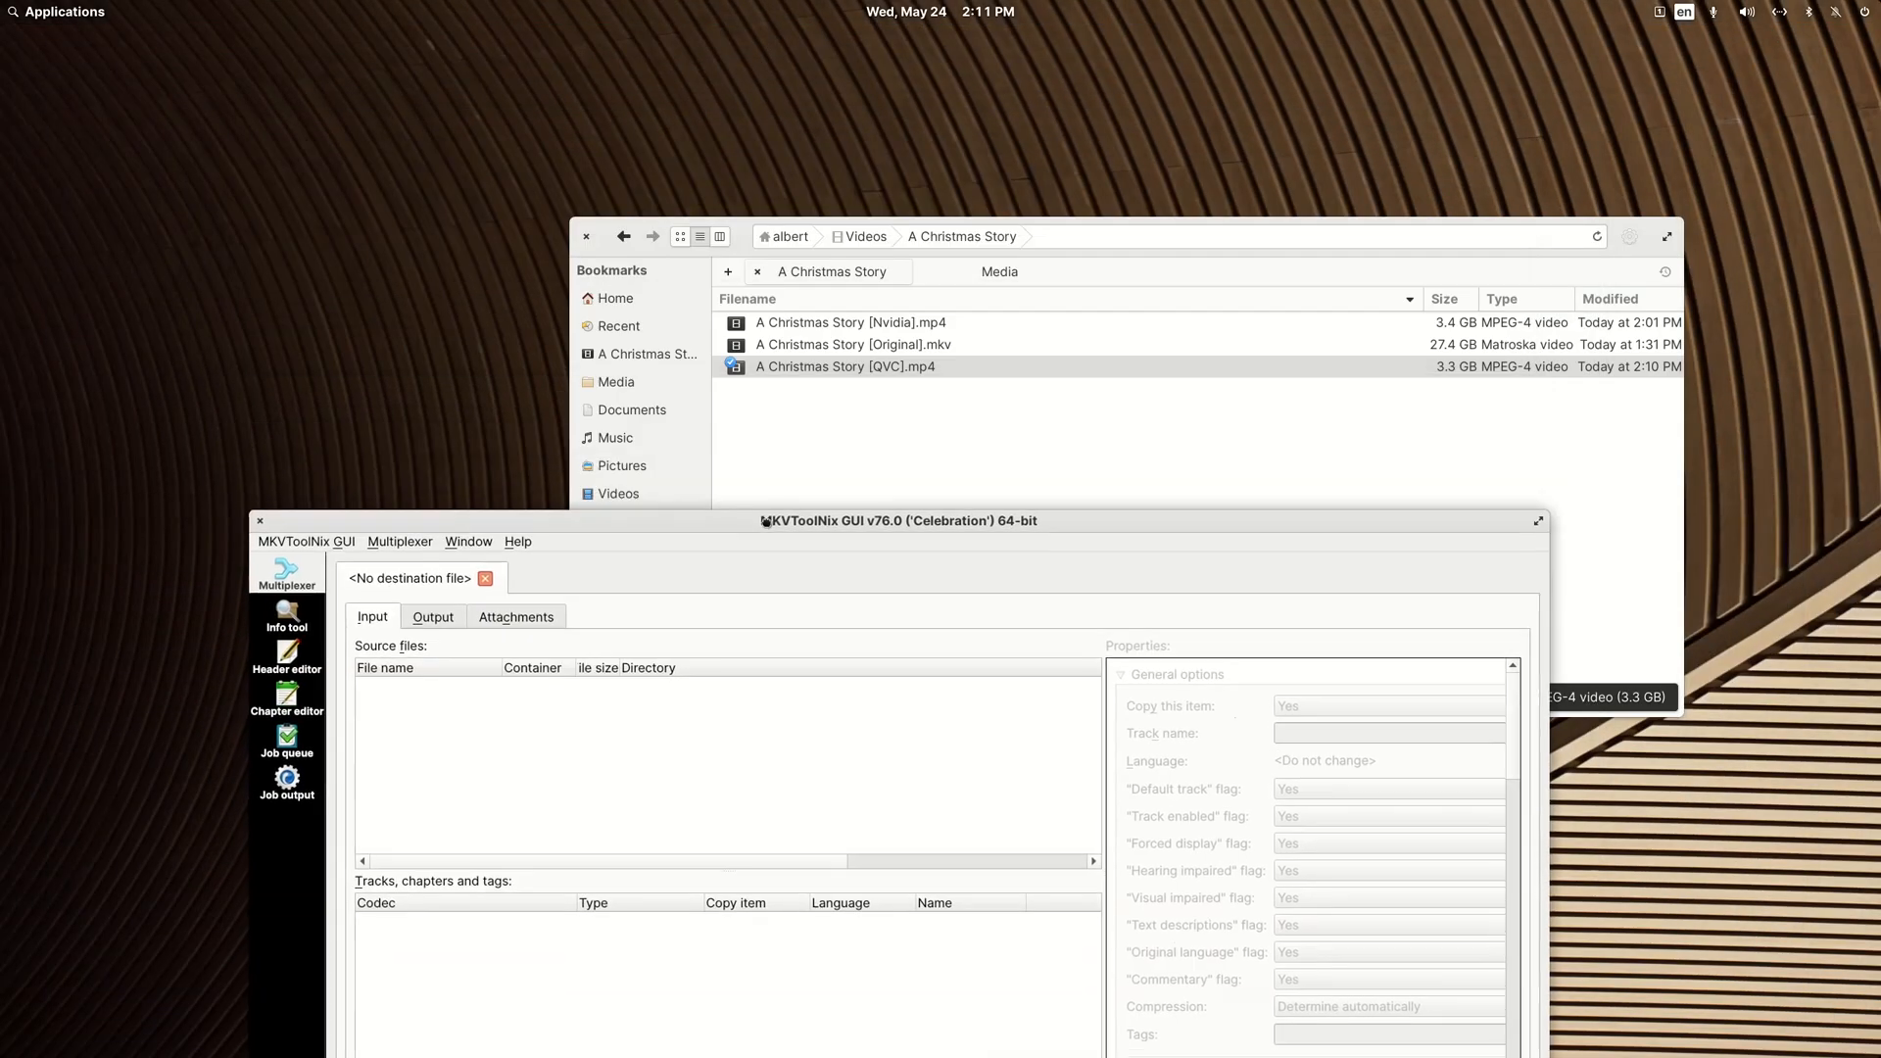
Step: Load A Christmas Story [QVC].mp4 as a source file and examine its tracks and audio properties
left_click_drag(809, 373, 654, 824)
left_click_drag(436, 529, 444, 122)
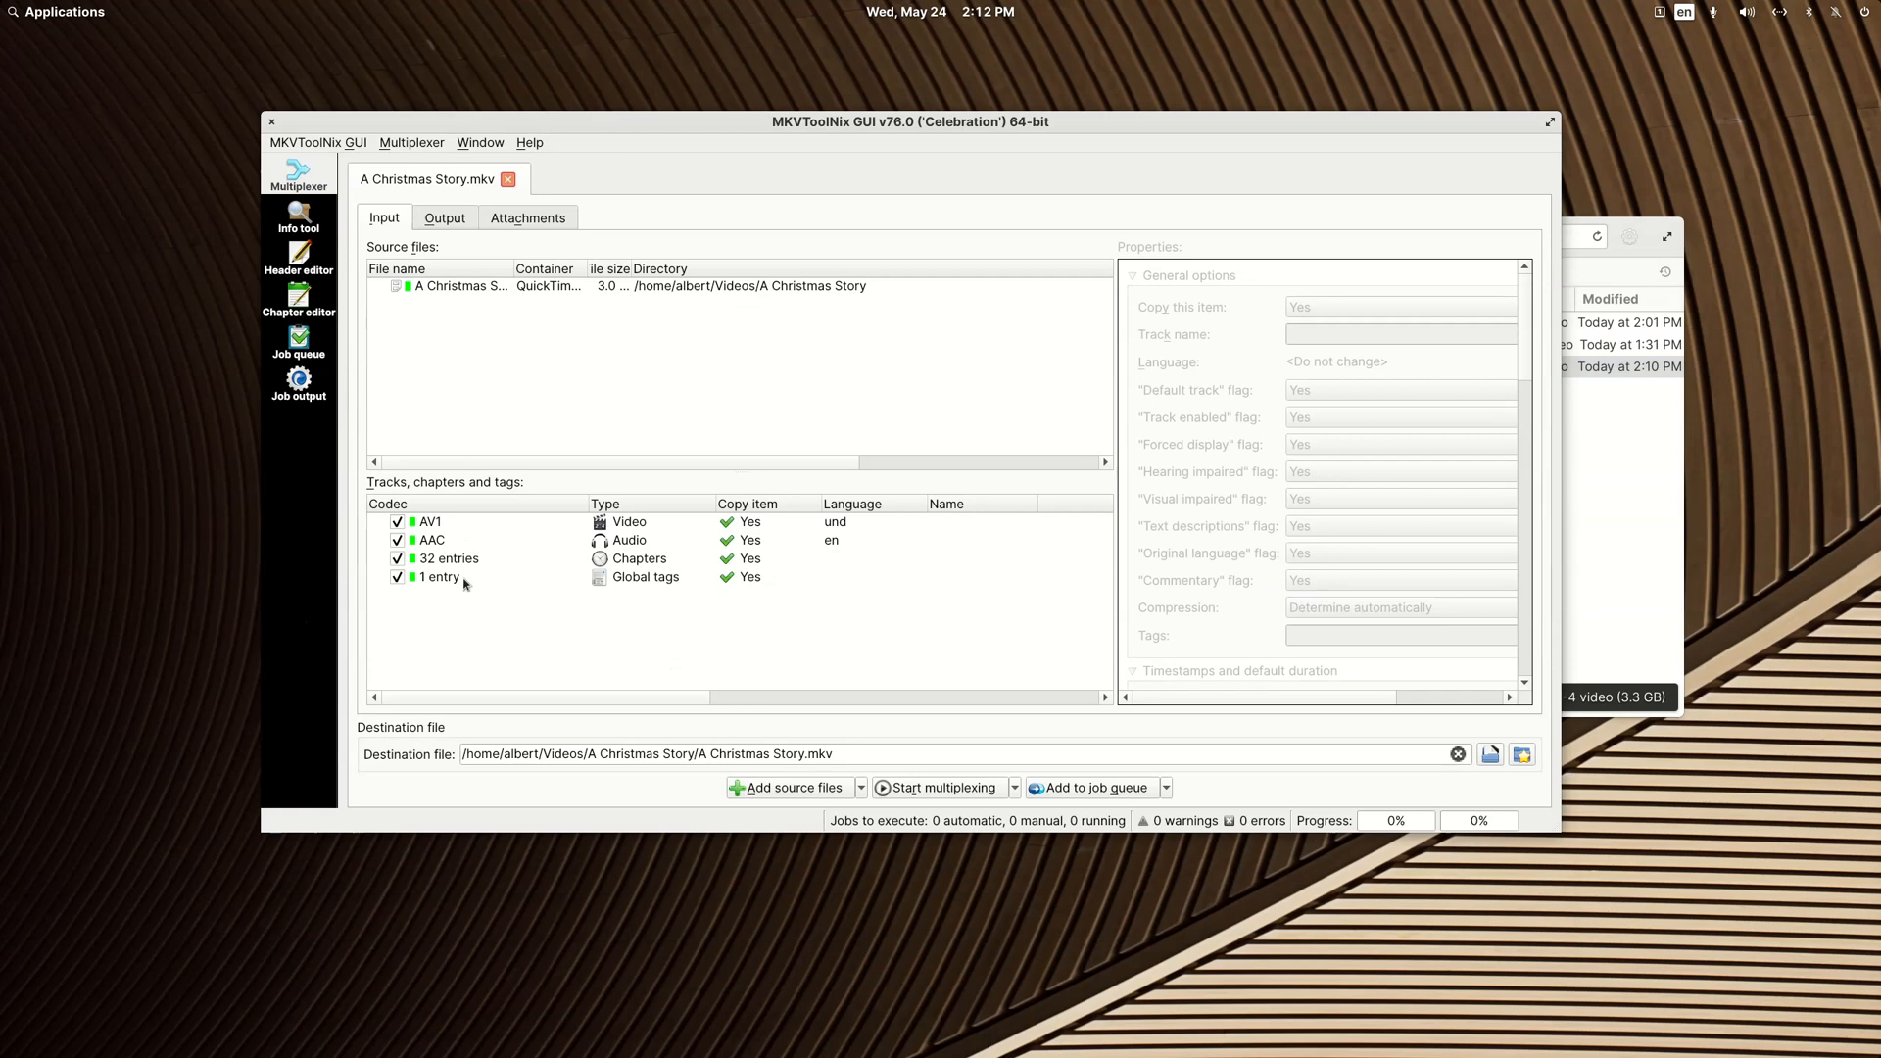
left_click(638, 544)
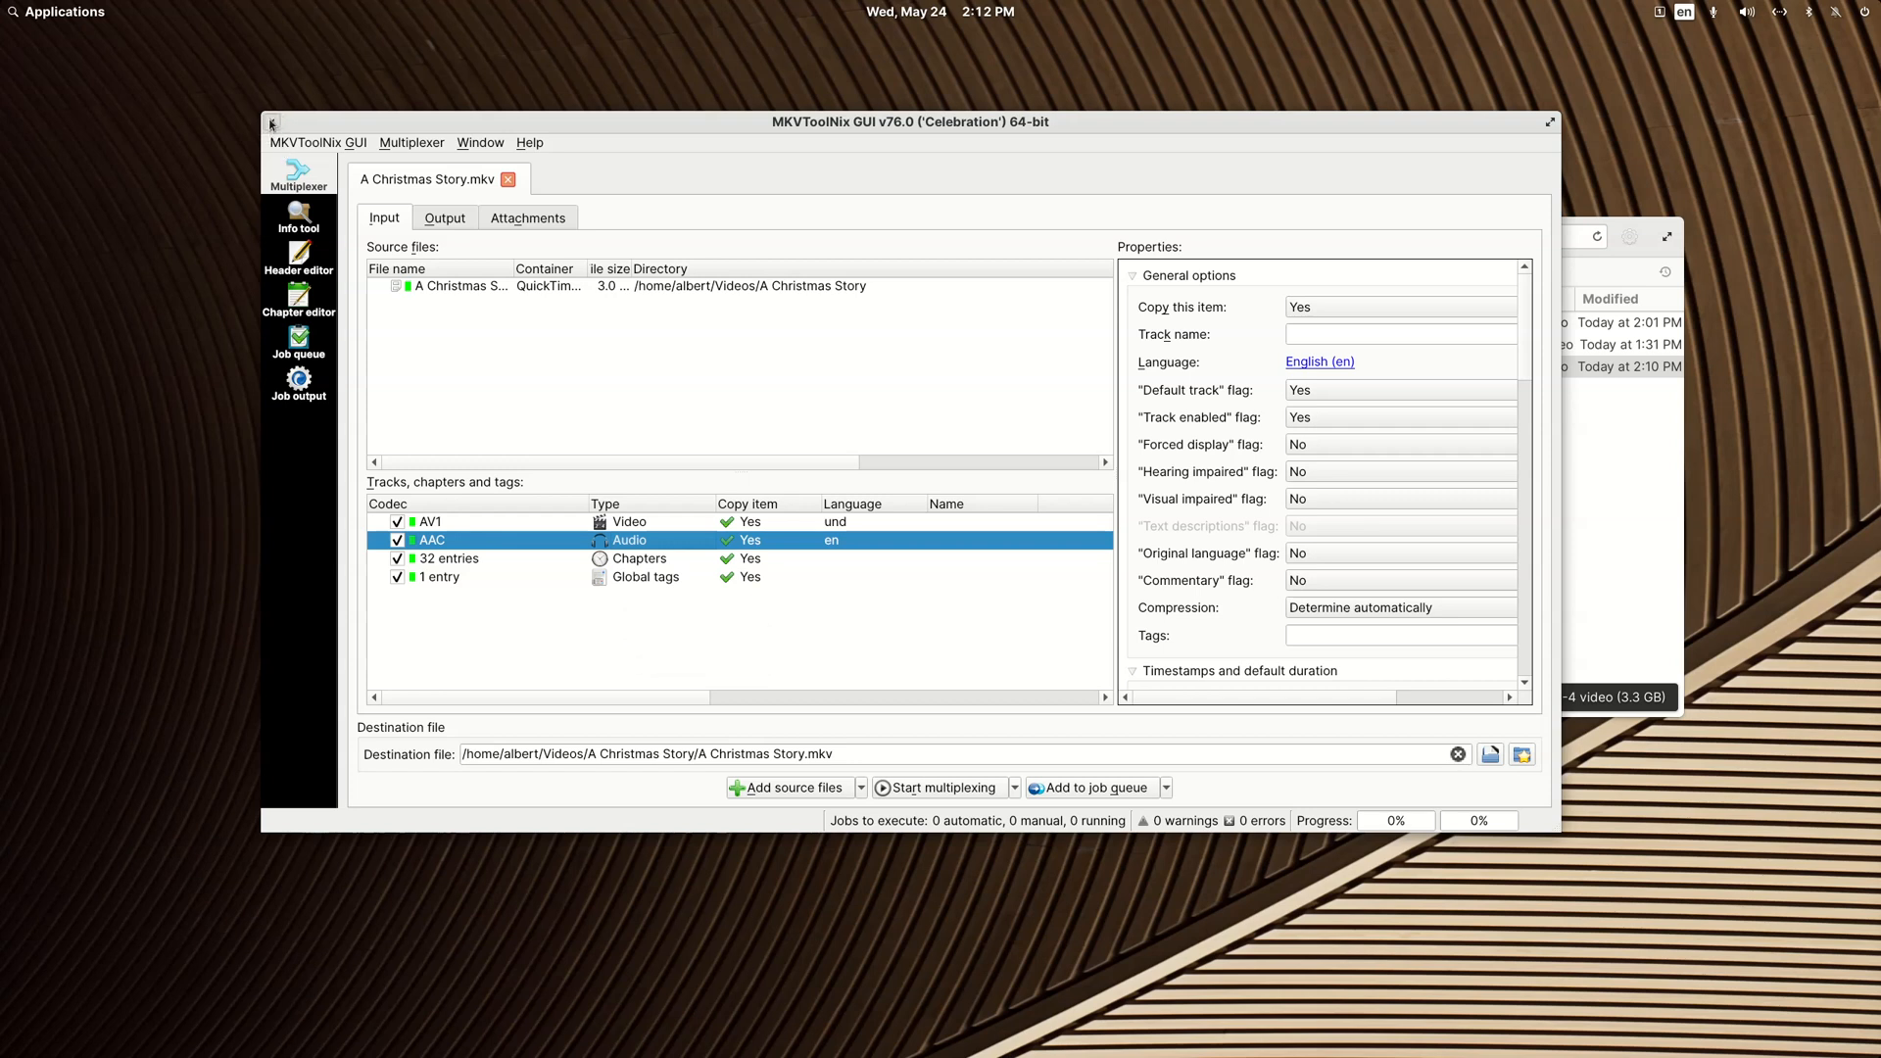
Step: Replace the loaded QVC source file with A Christmas Story [Nvidia].mp4 from the A Christmas Story folder
right_click(473, 287)
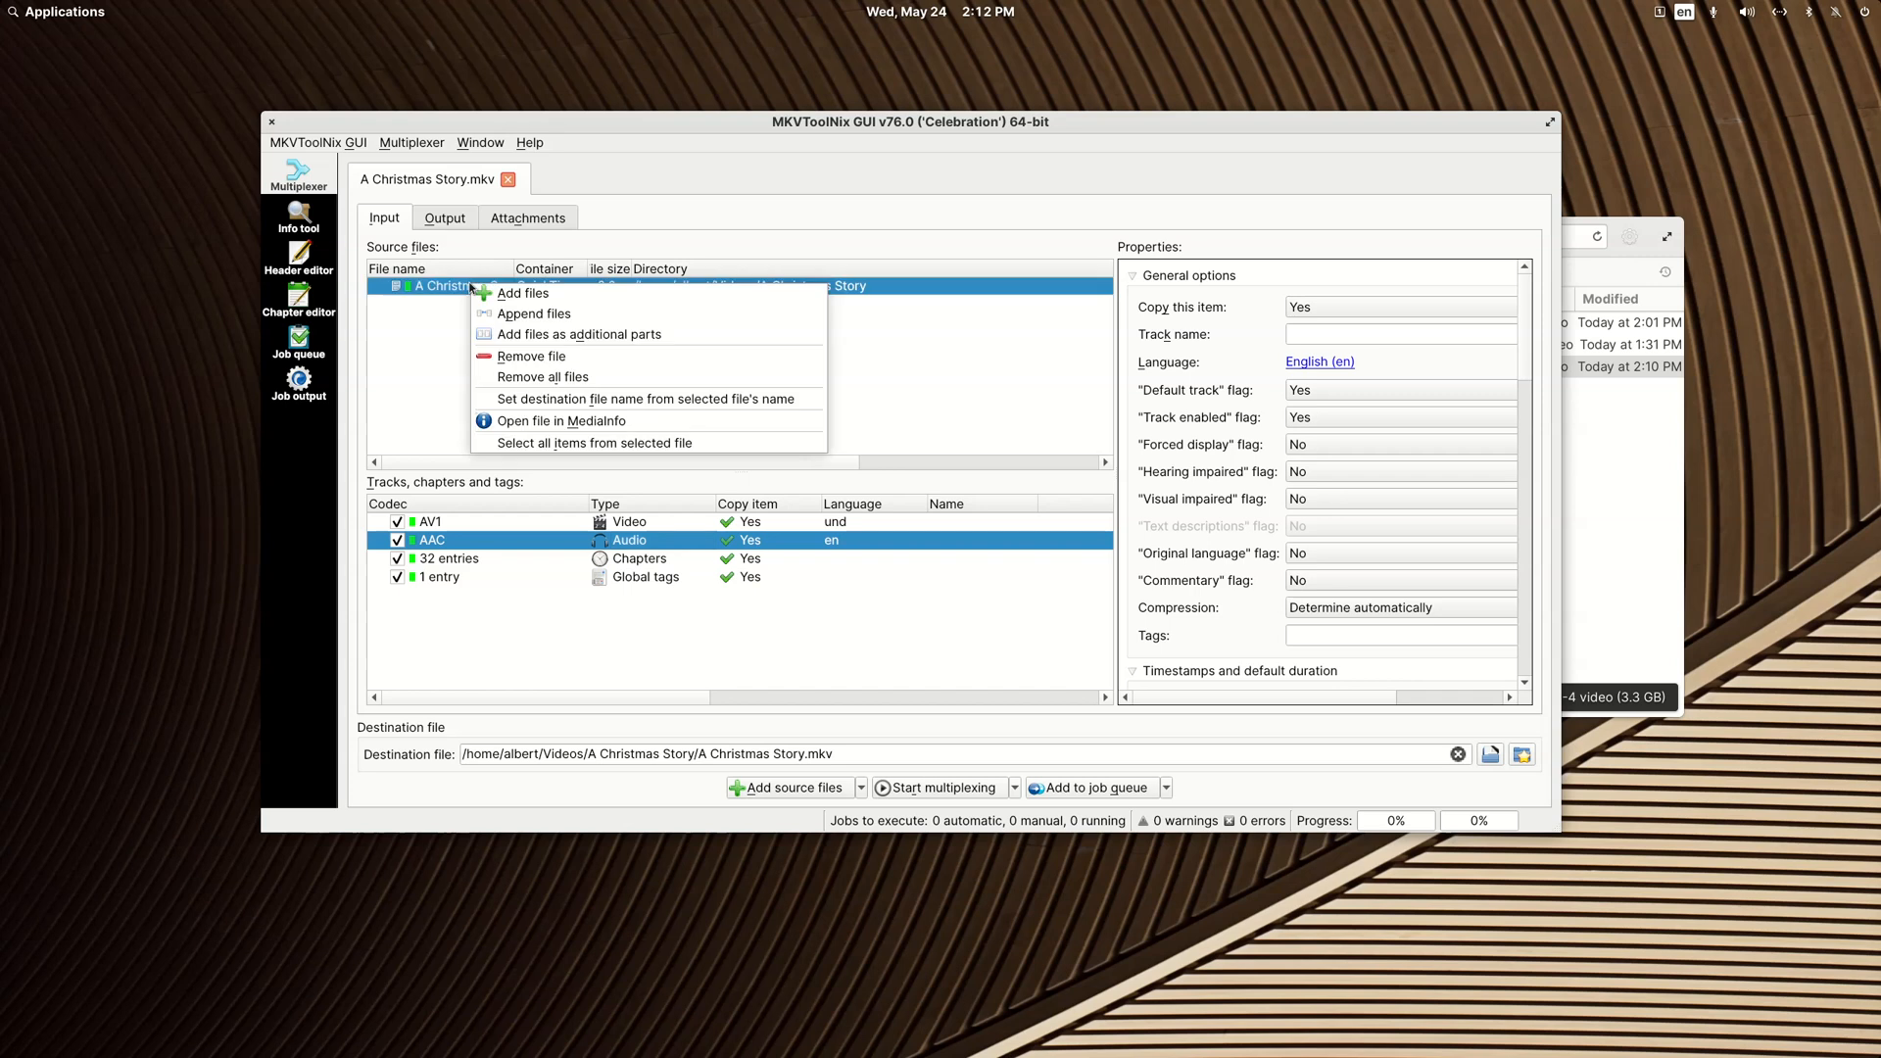
left_click(519, 358)
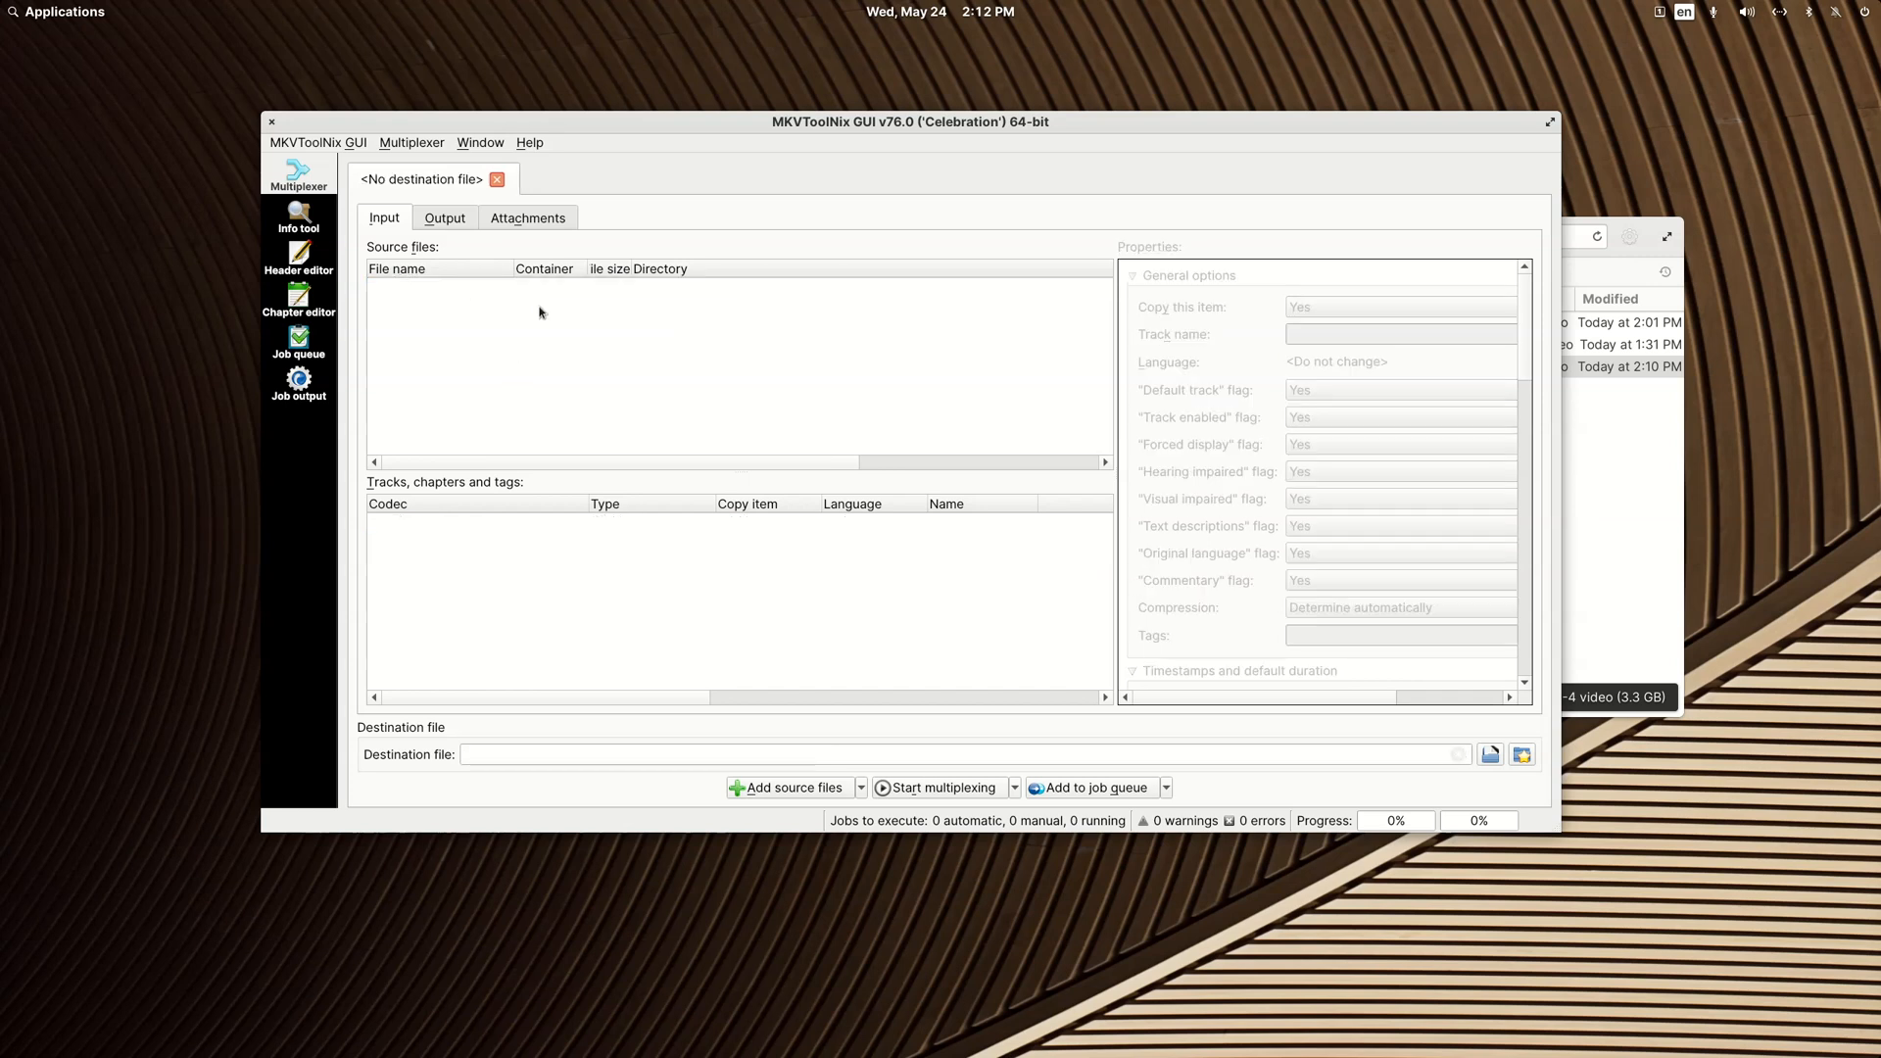
left_click_drag(676, 137, 697, 409)
left_click_drag(831, 325, 517, 651)
left_click(491, 393)
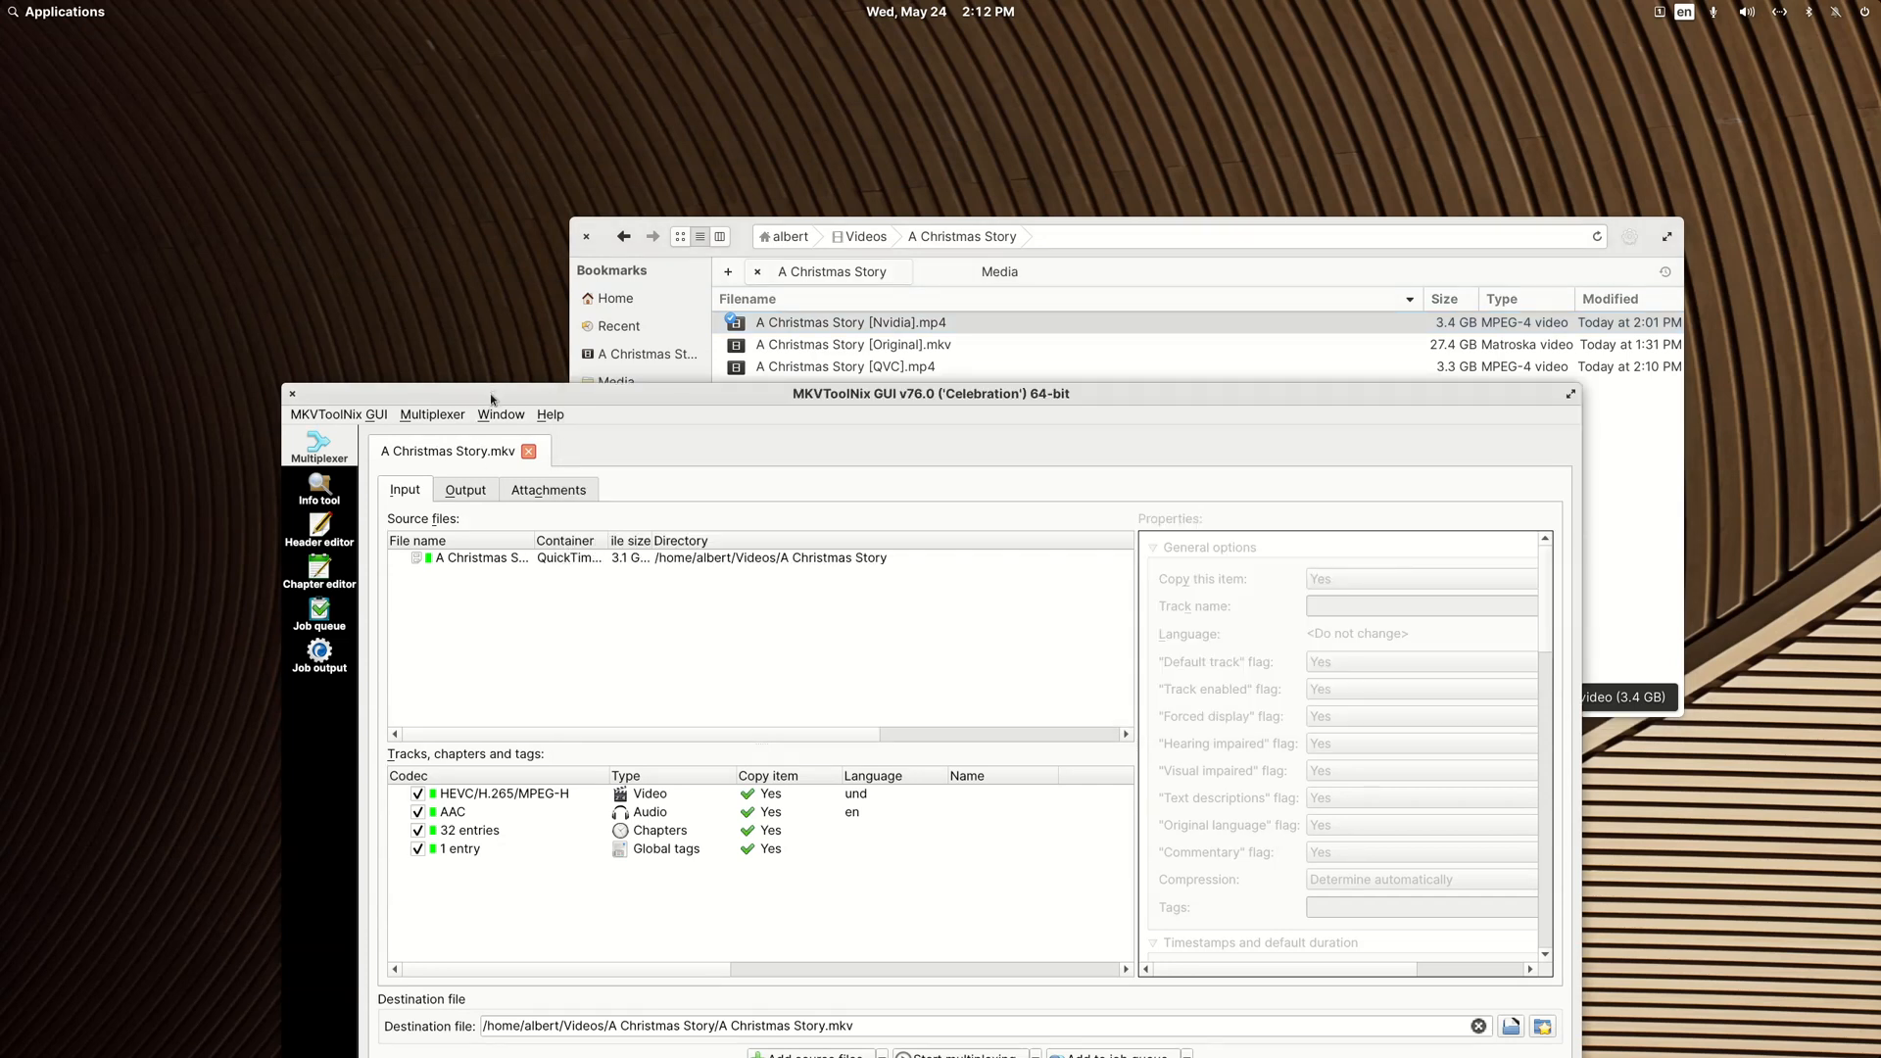
Step: Examine the AAC audio track of the Nvidia encode, then close MKVToolNix GUI and discard its multiplex settings
left_click(452, 817)
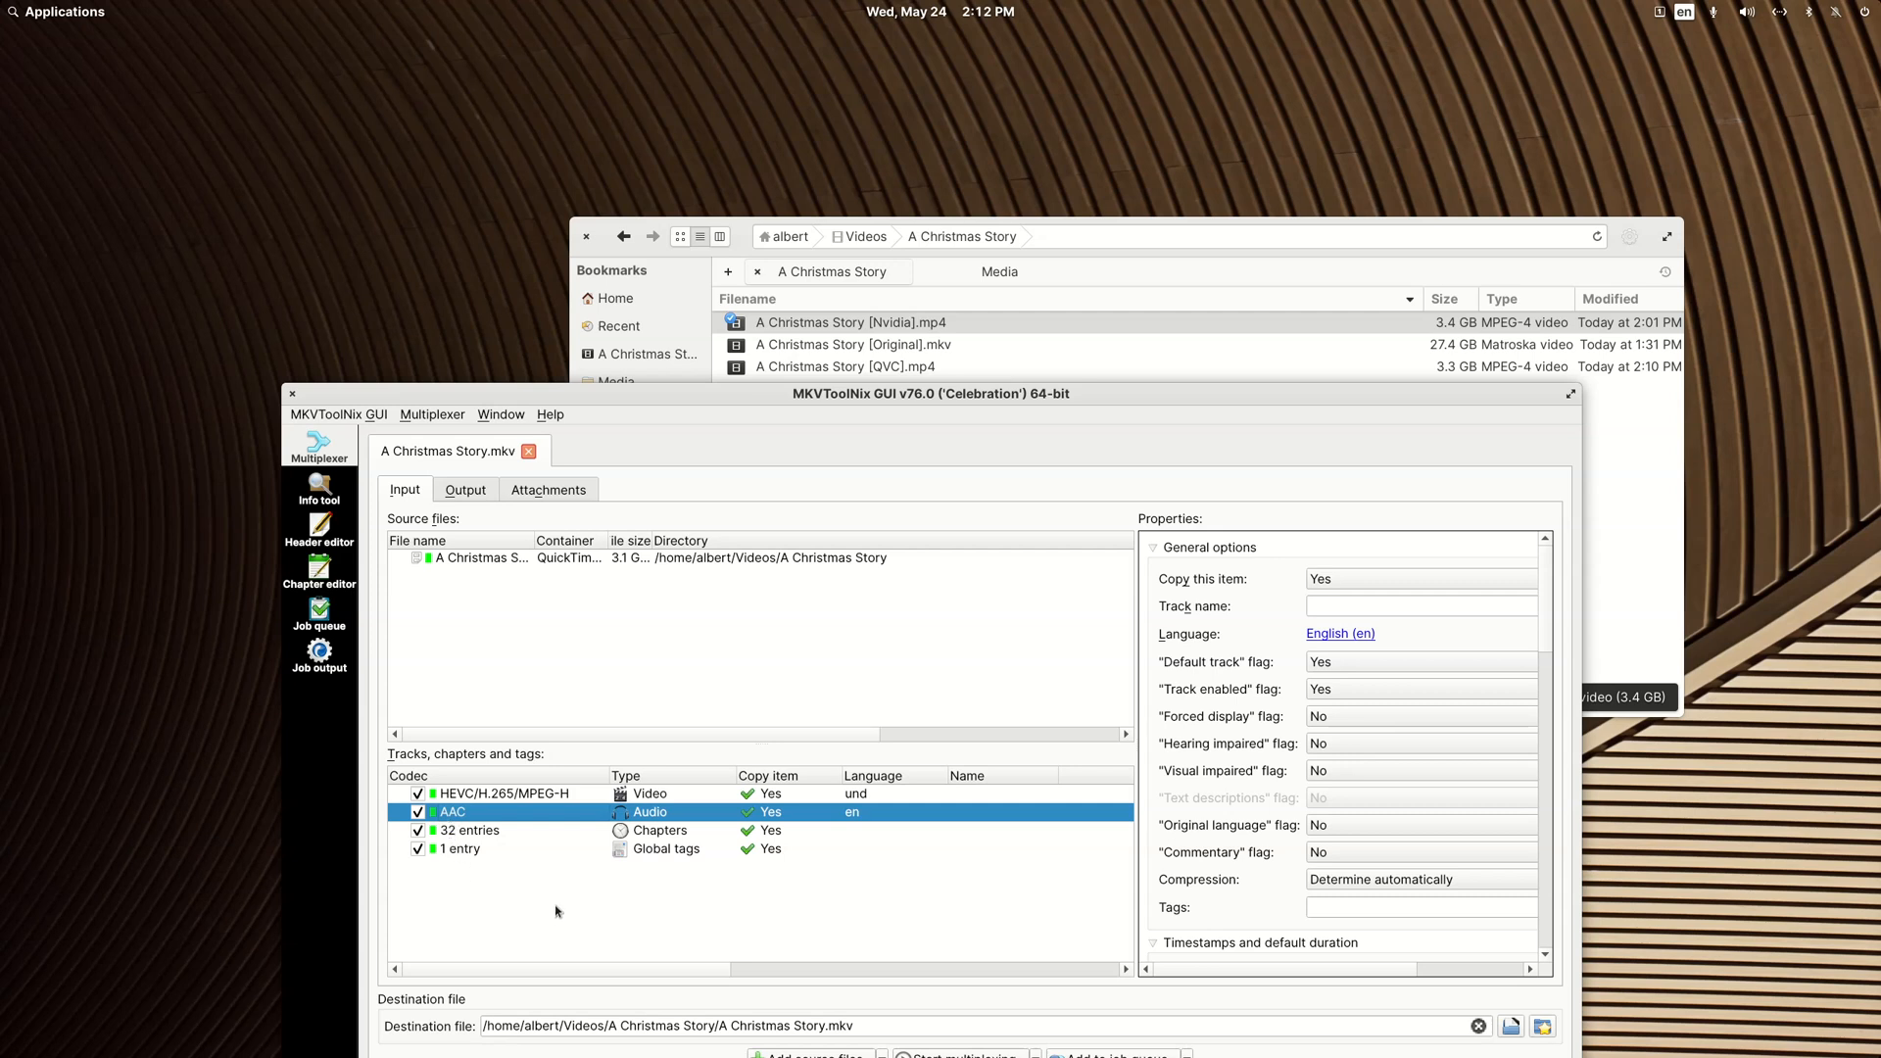
left_click_drag(653, 421, 635, 229)
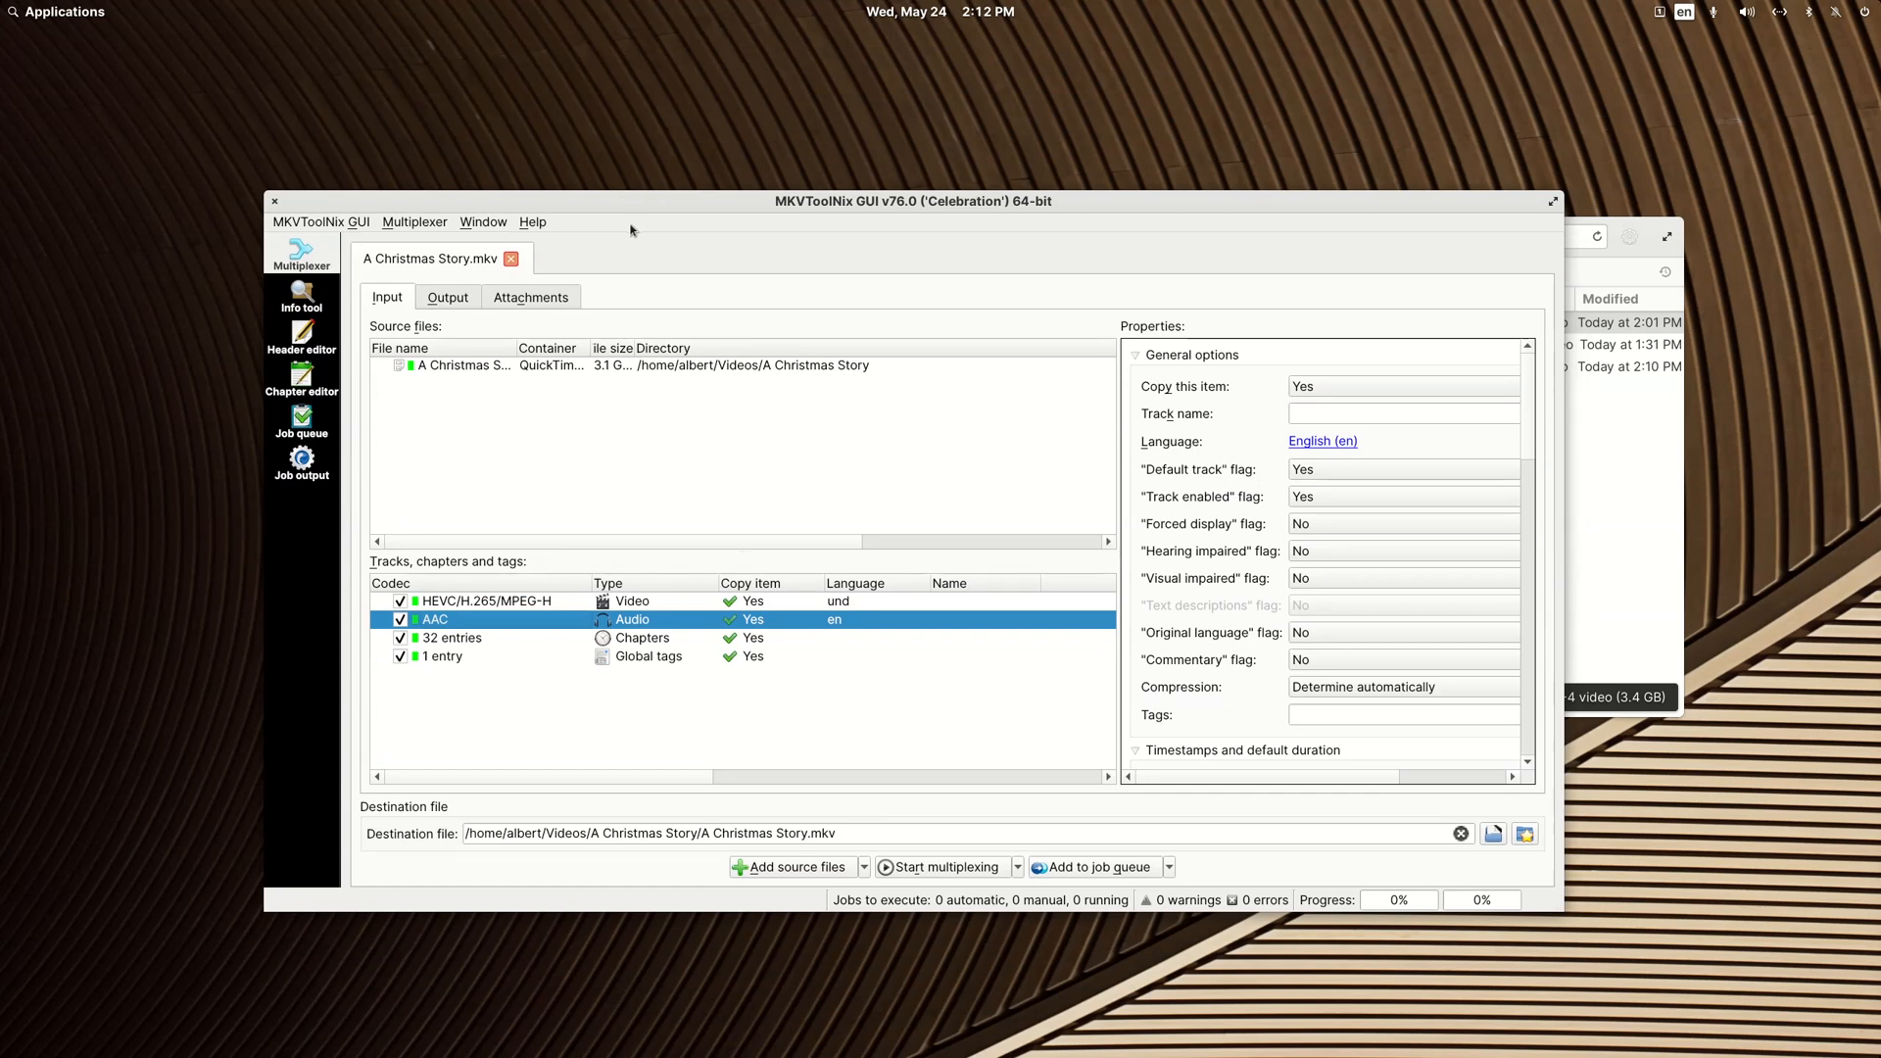
left_click_drag(673, 199, 671, 178)
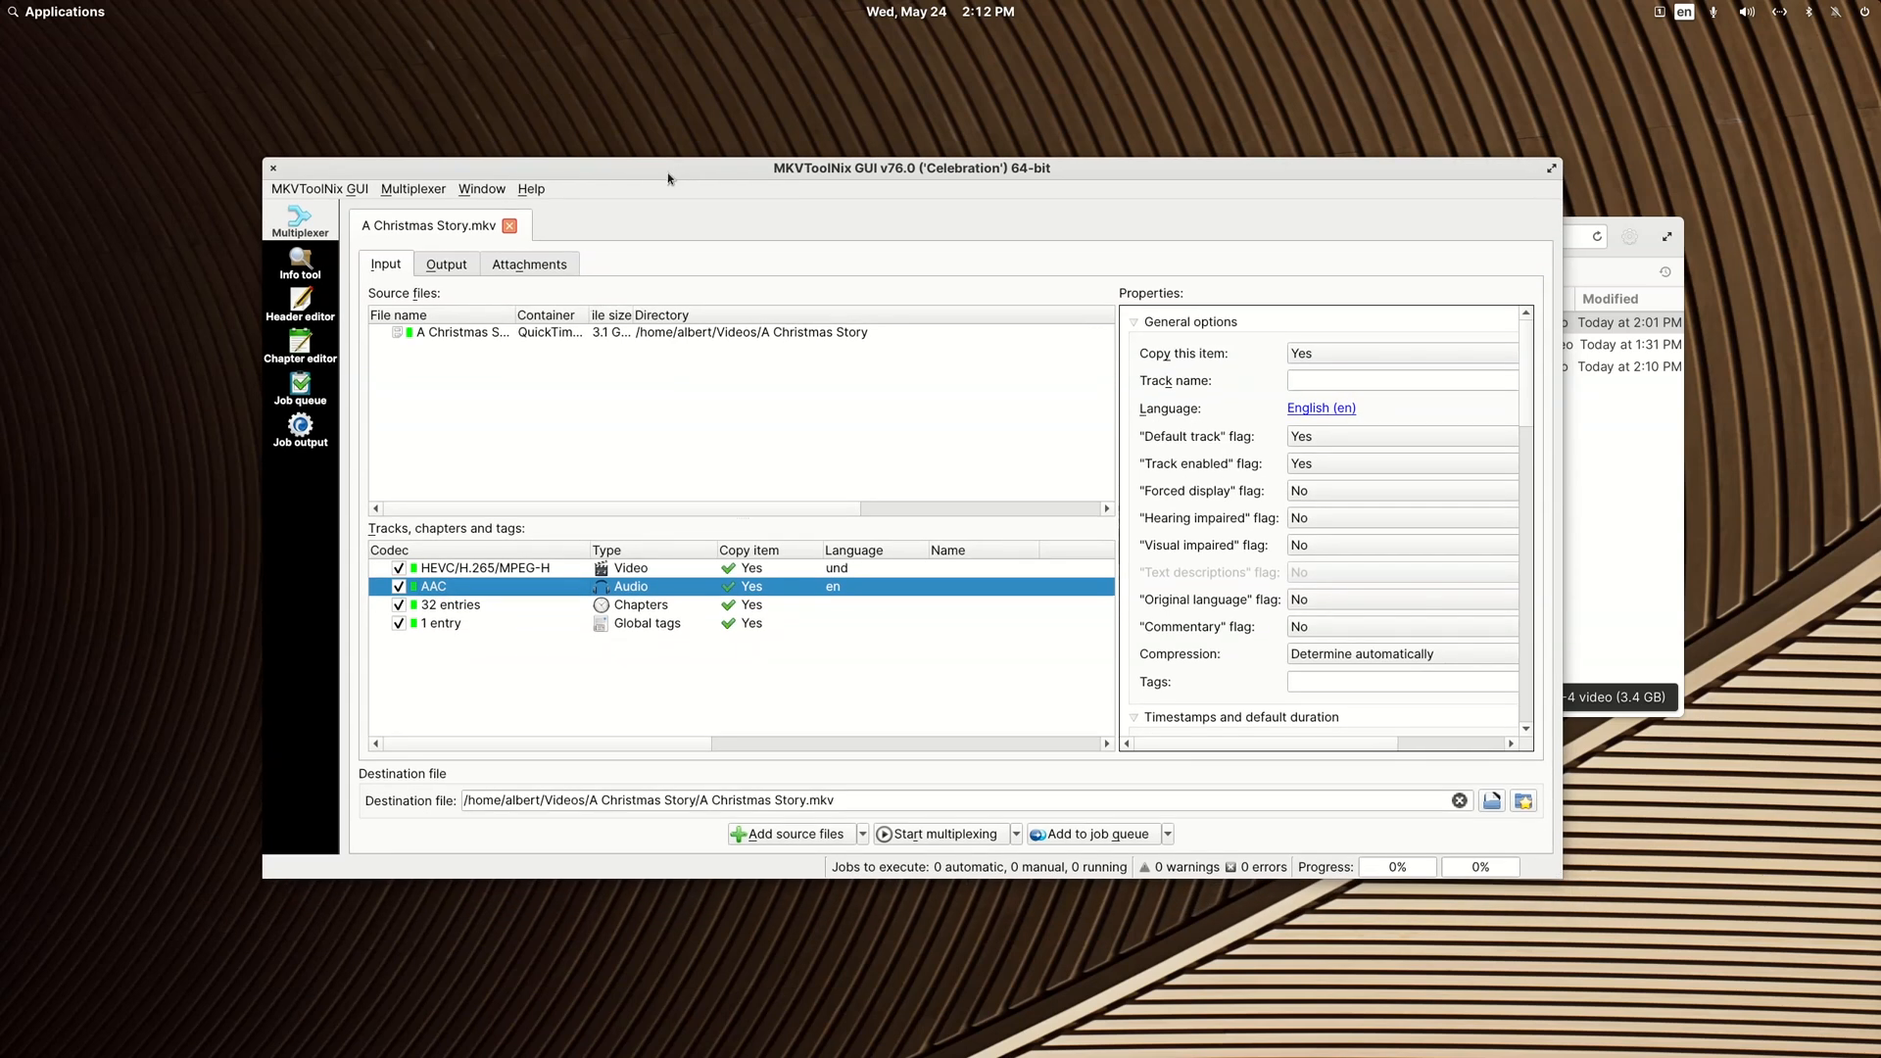
left_click(271, 170)
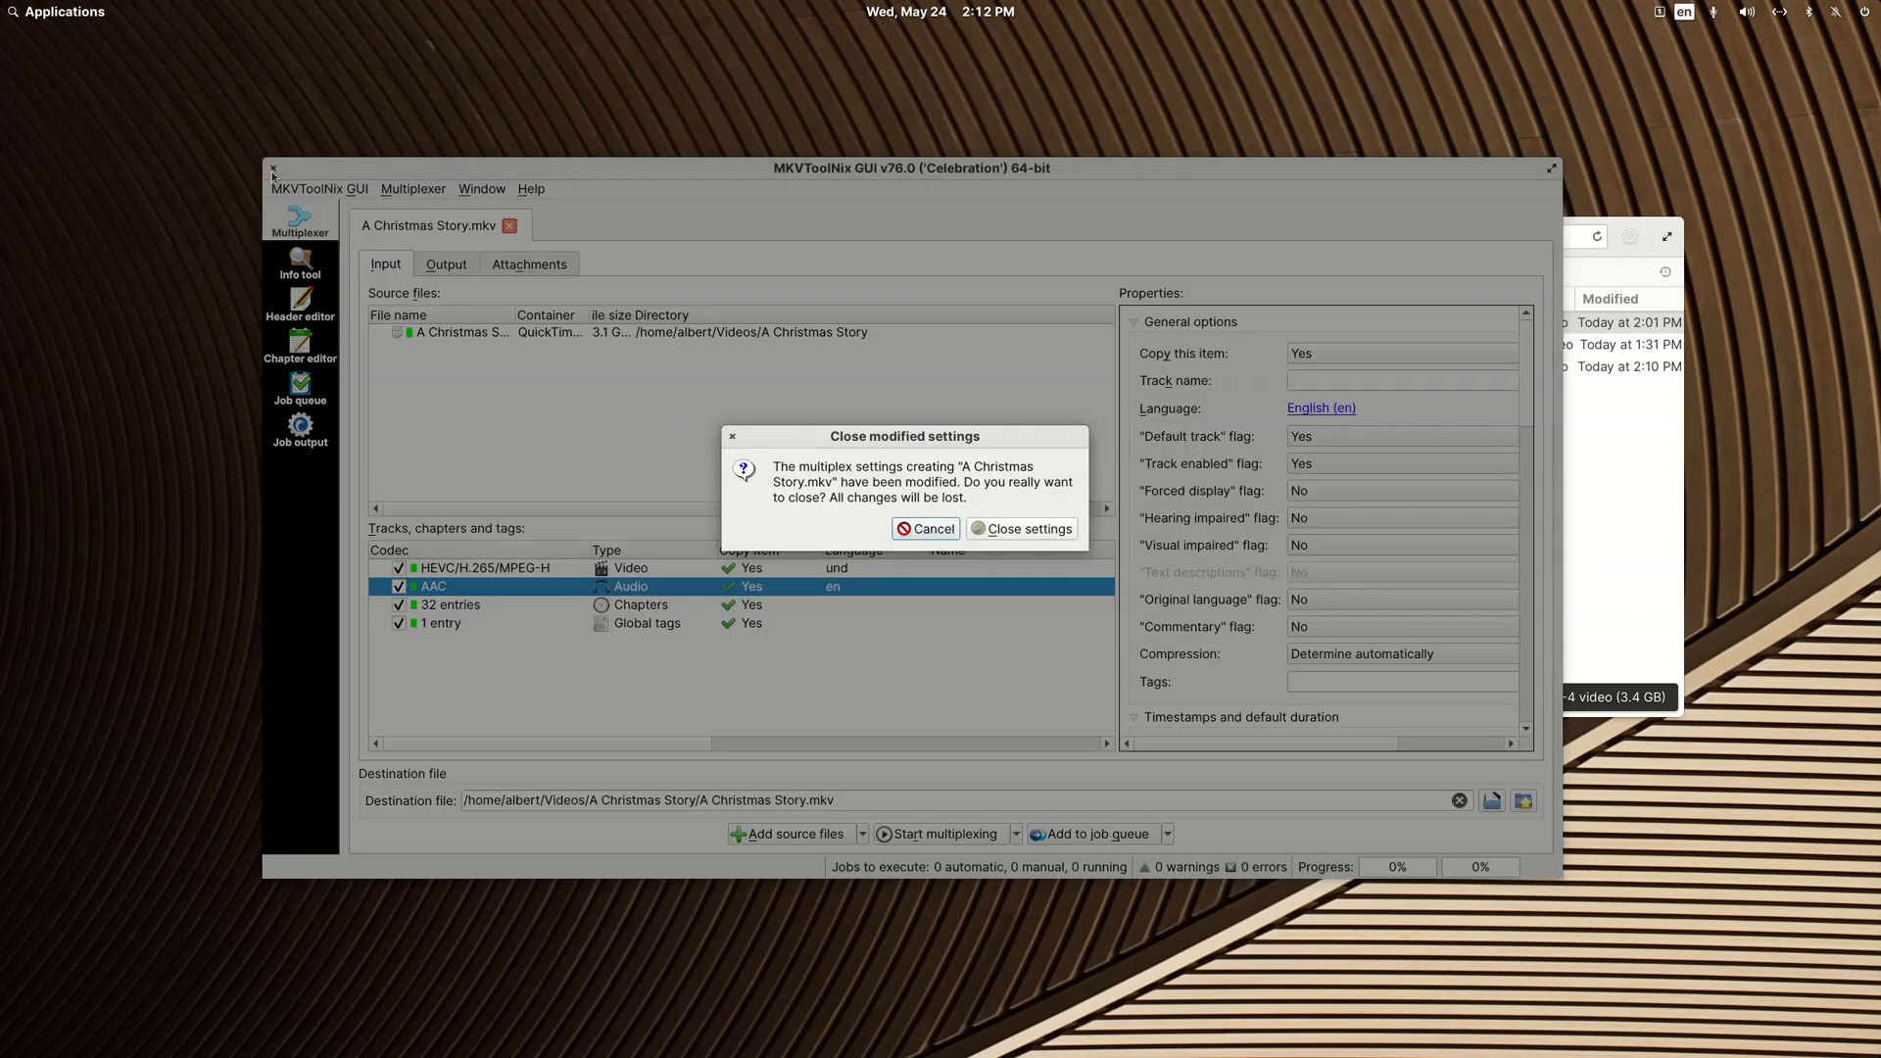
left_click(1024, 529)
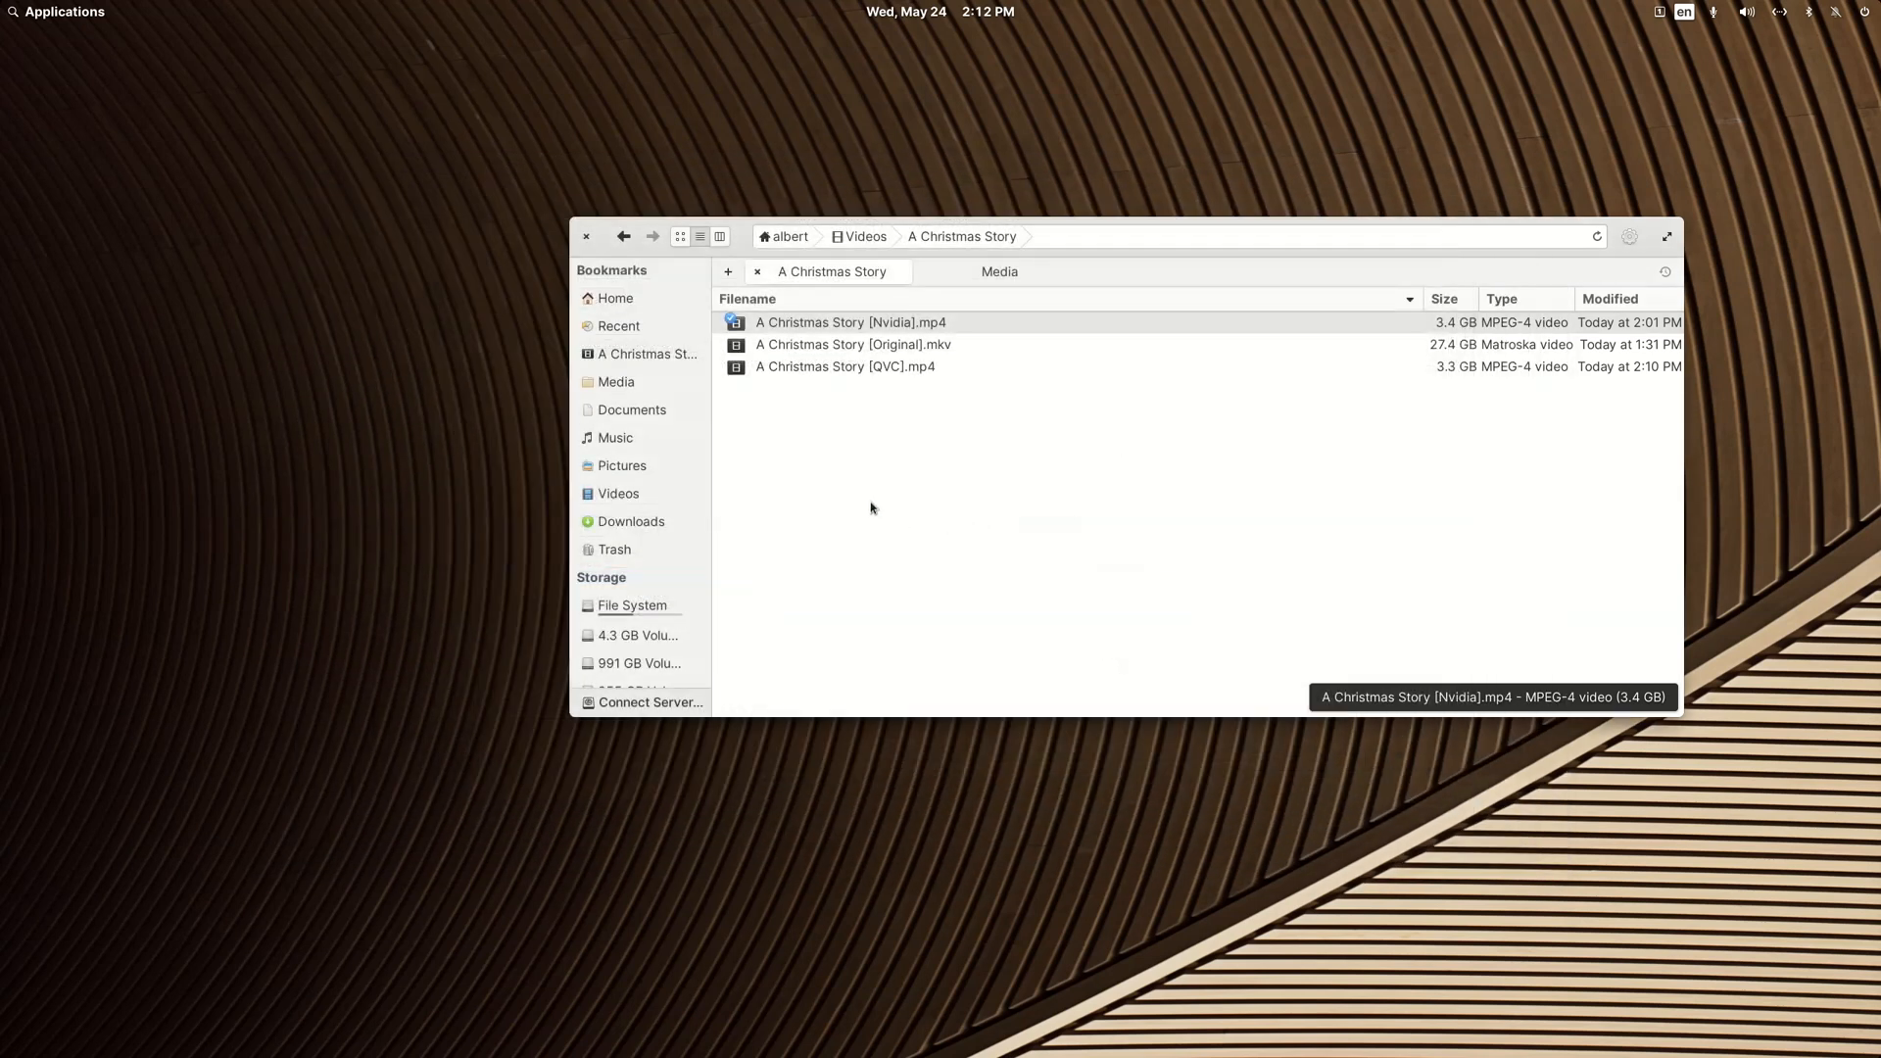
Step: Return to the Videos folder, open the A Christmas Story folder in FileBot, and reposition its window
left_click(621, 242)
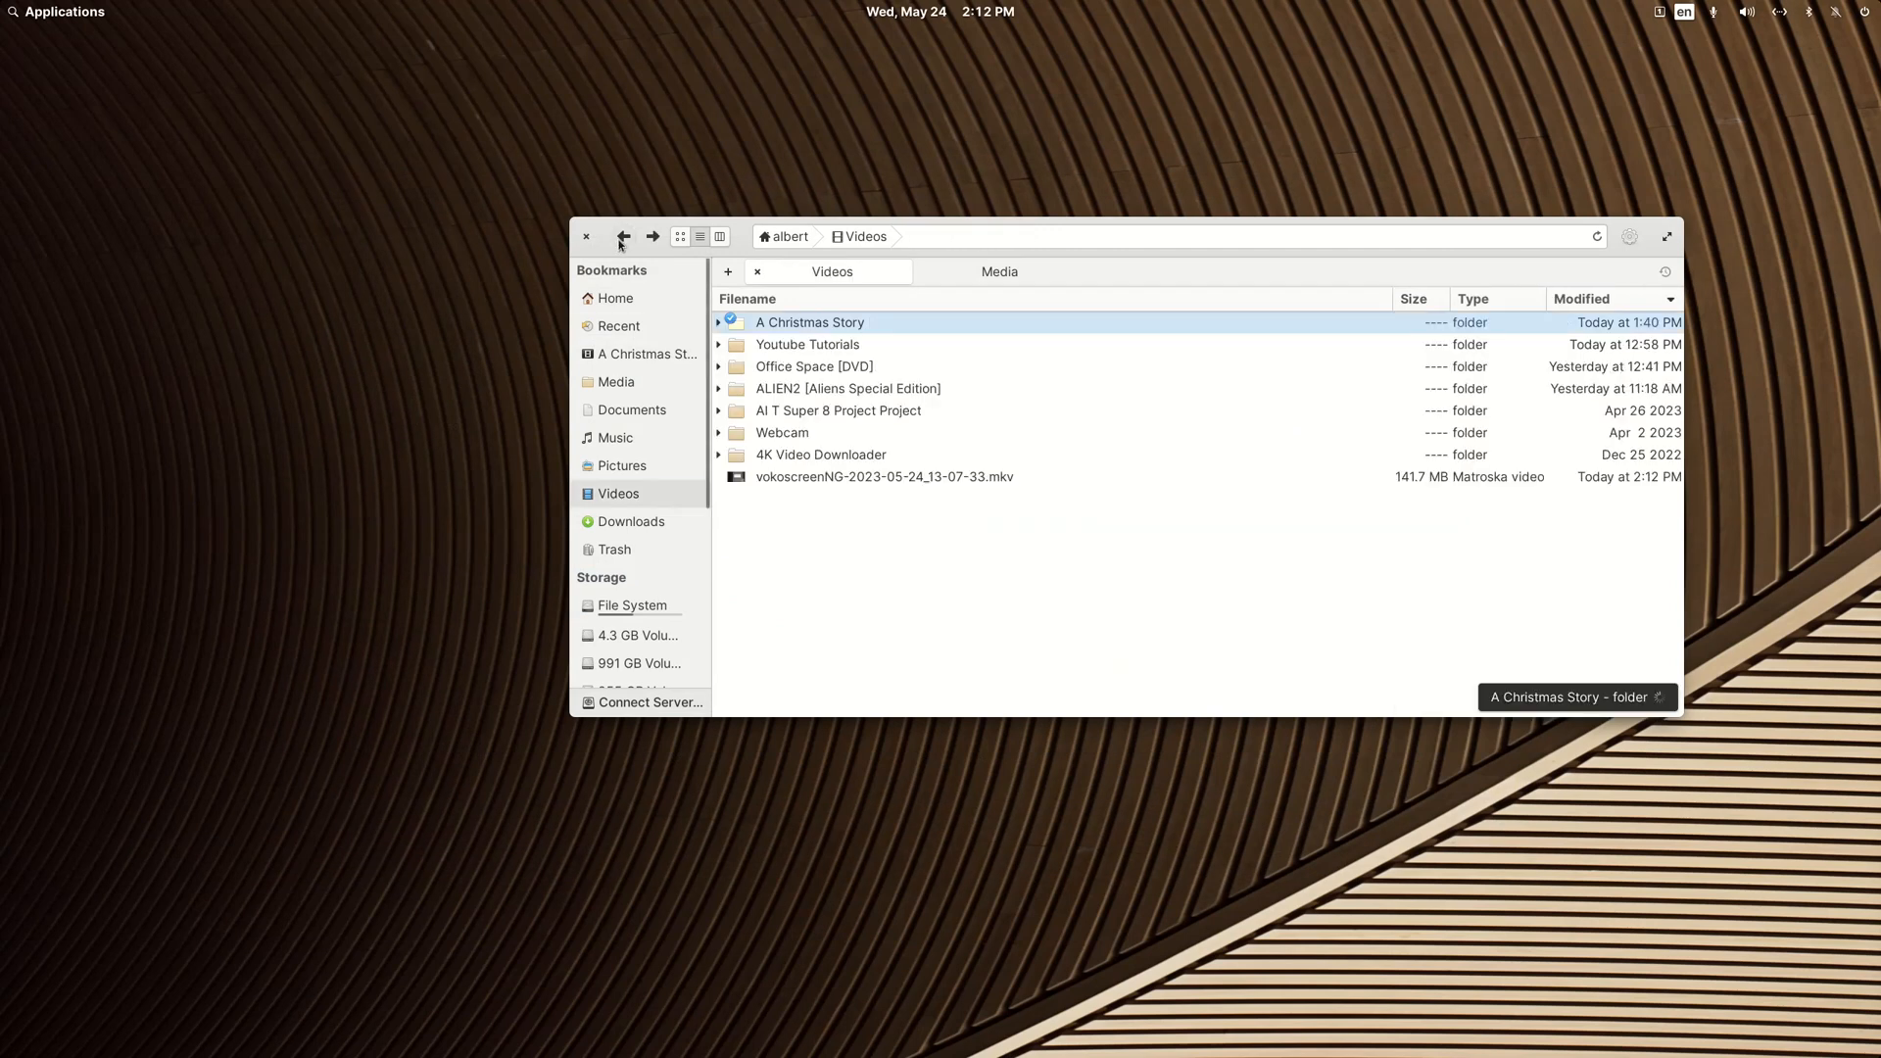
right_click(807, 329)
mouse_move(835, 351)
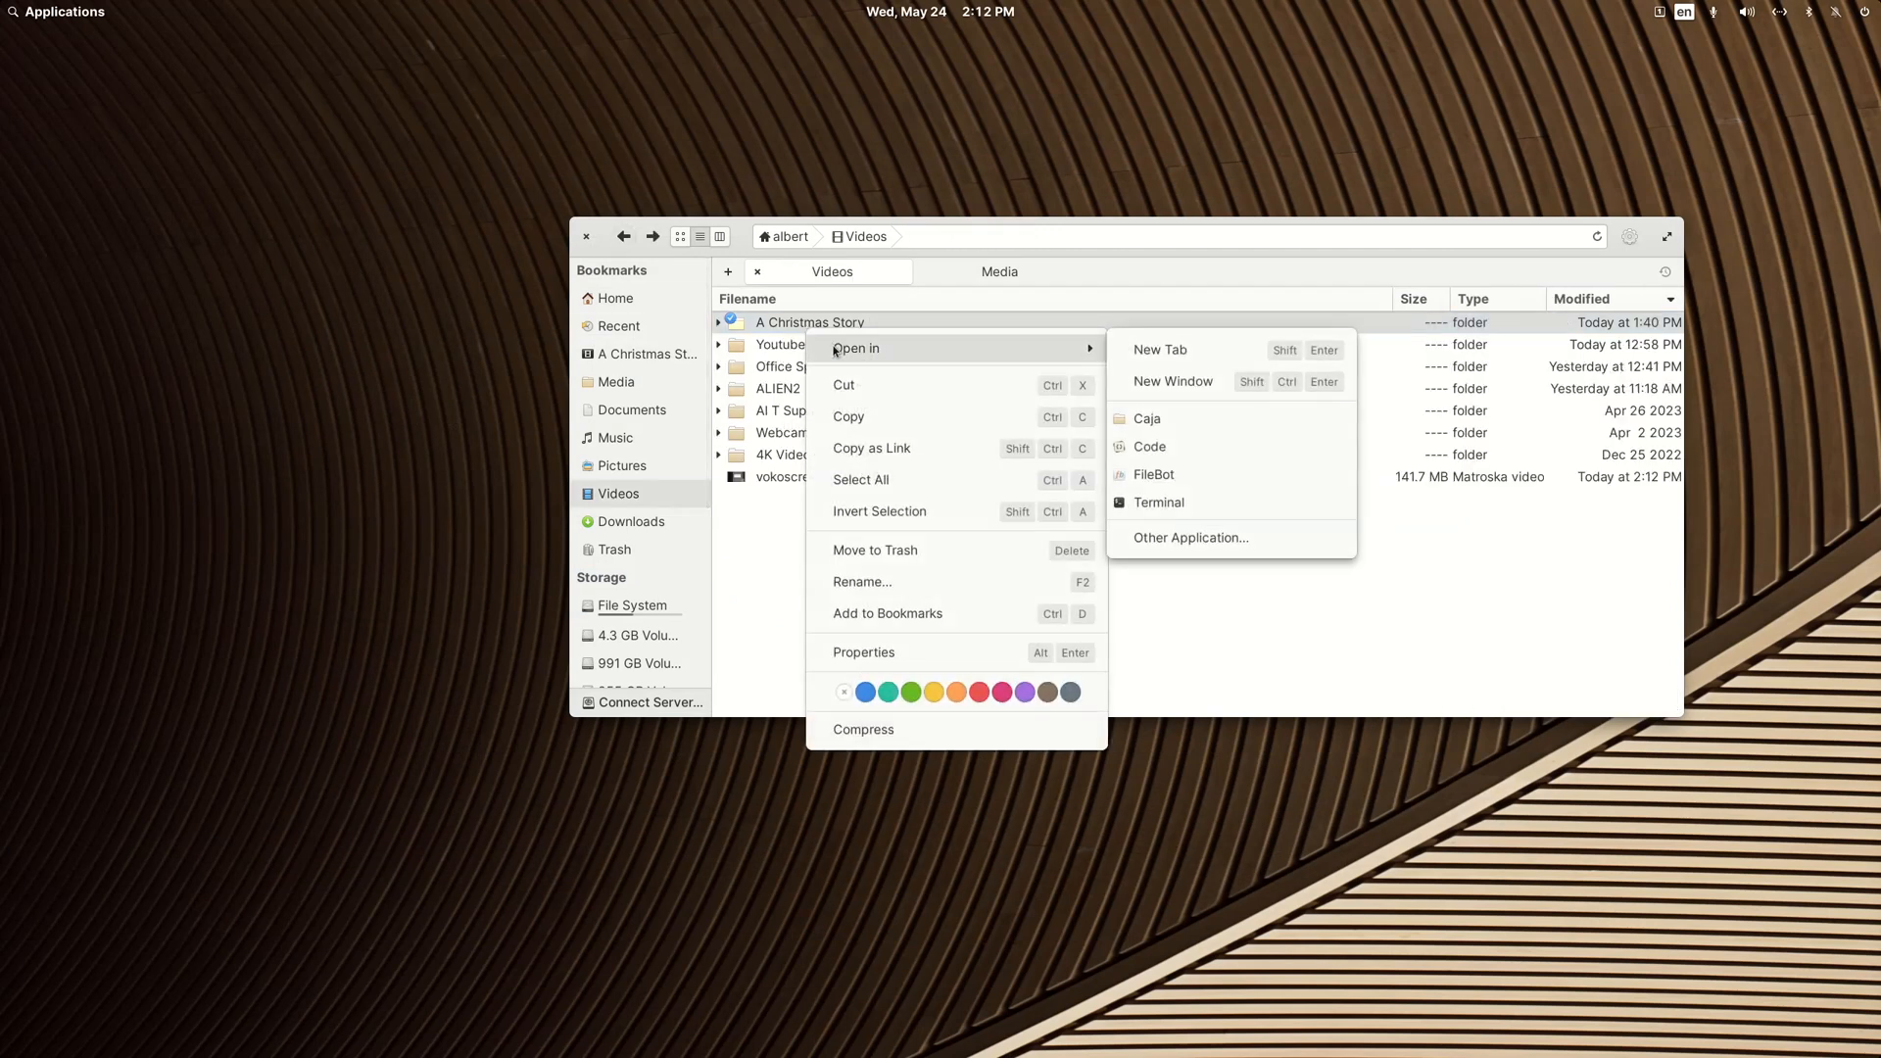
left_click(1194, 474)
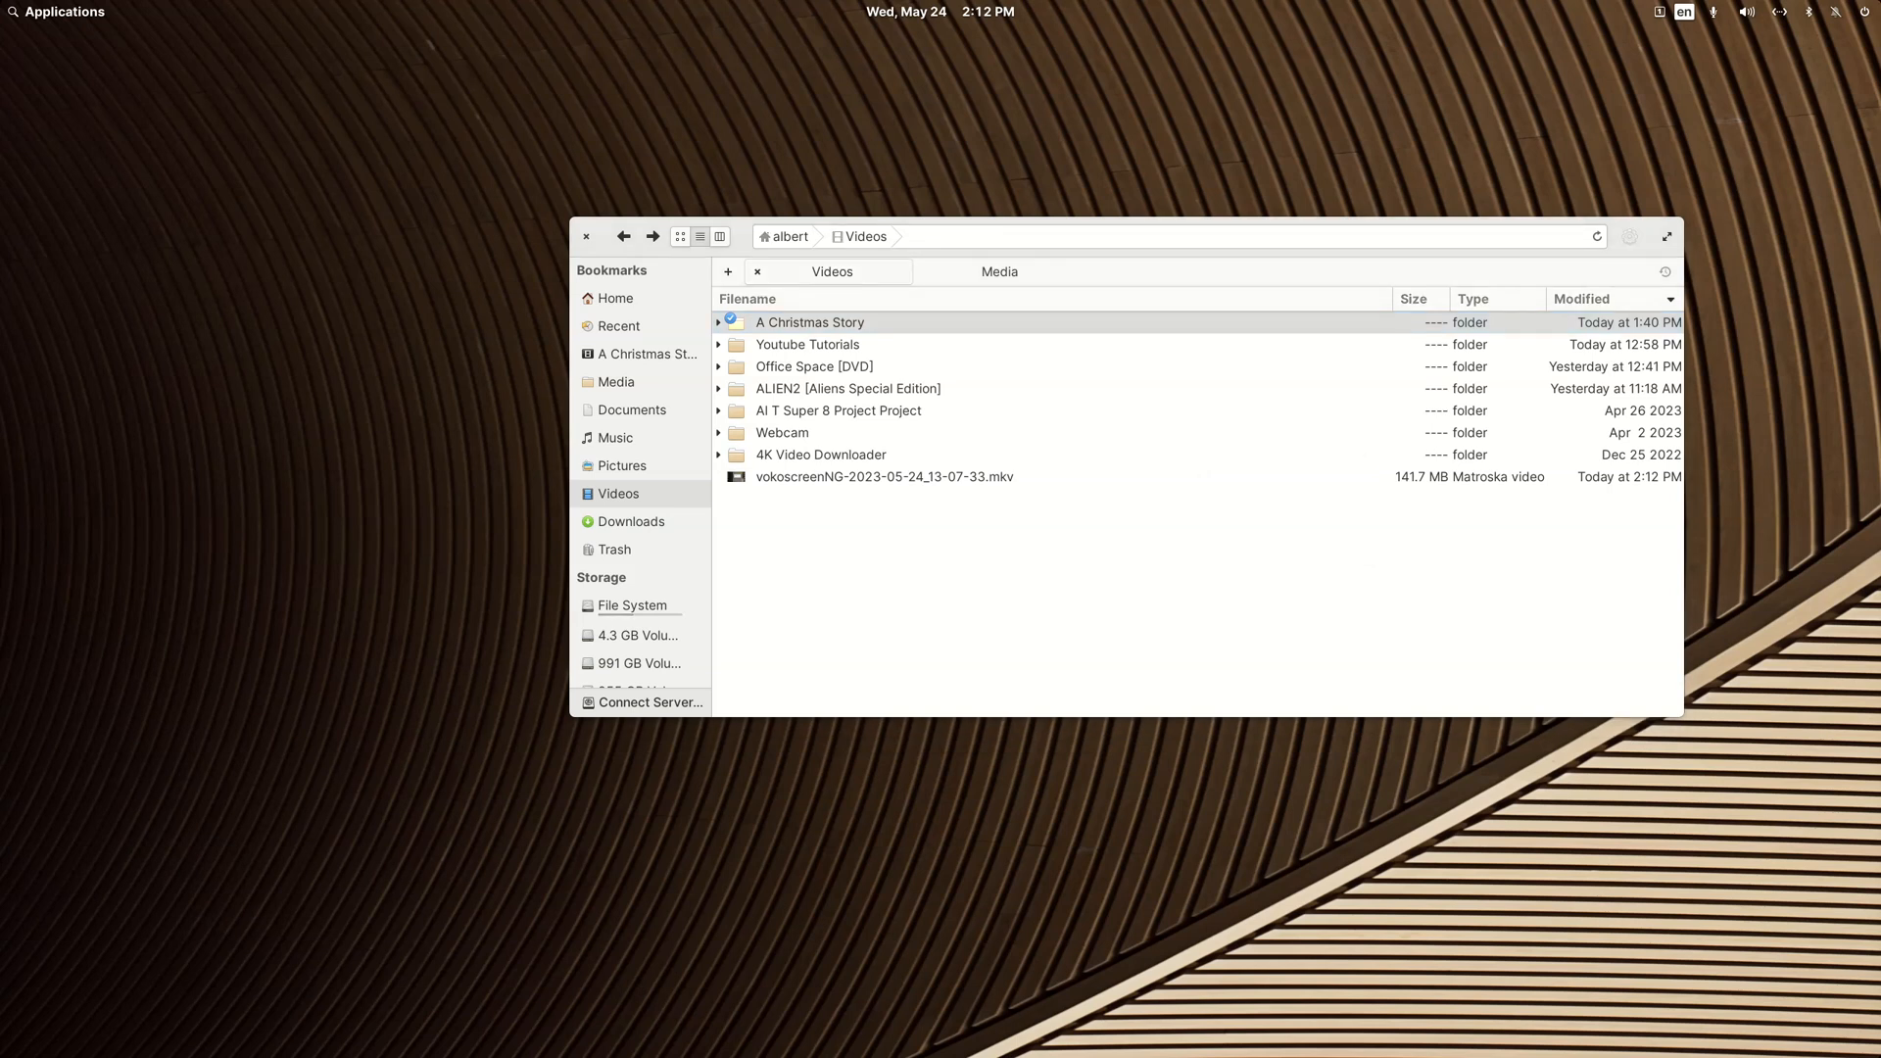
left_click_drag(1564, 212, 769, 178)
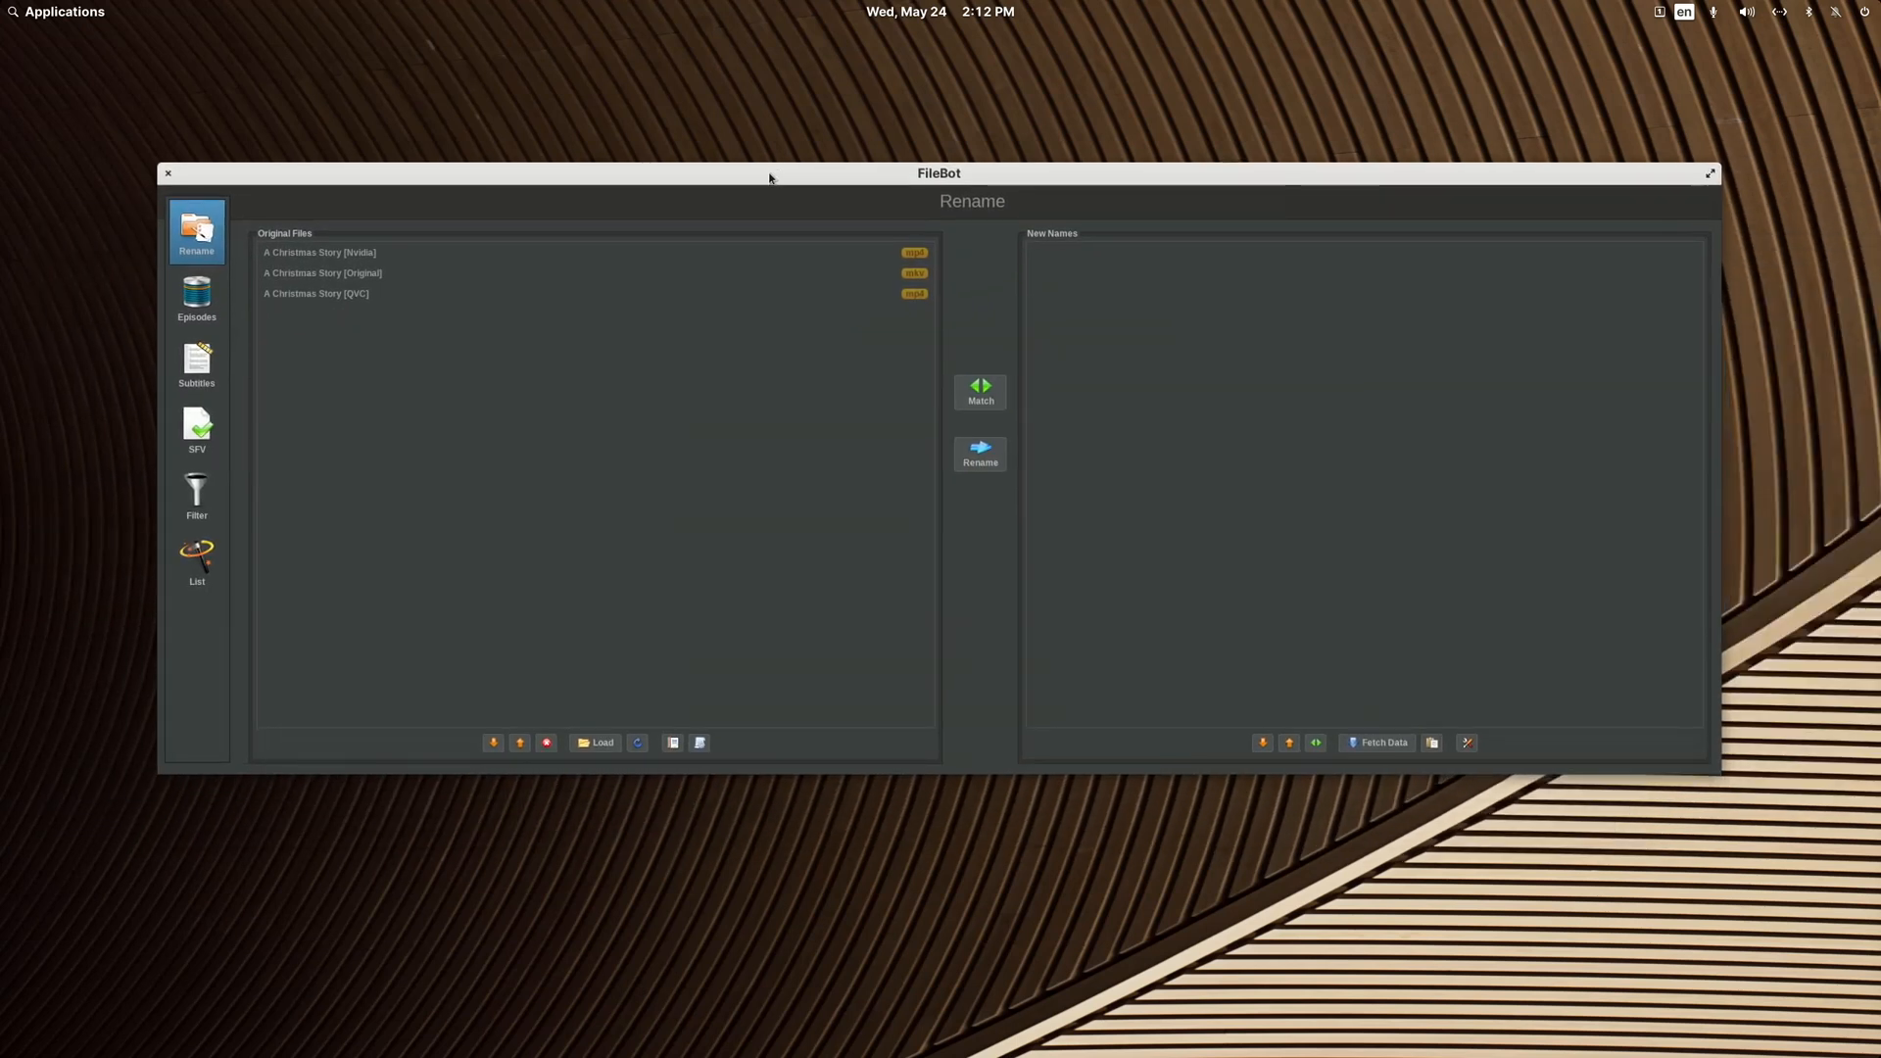
Step: Try the Organize Movies for Plex preset with A Christmas Story (1972) as the match, then close FileBot
left_click(699, 742)
left_click(784, 691)
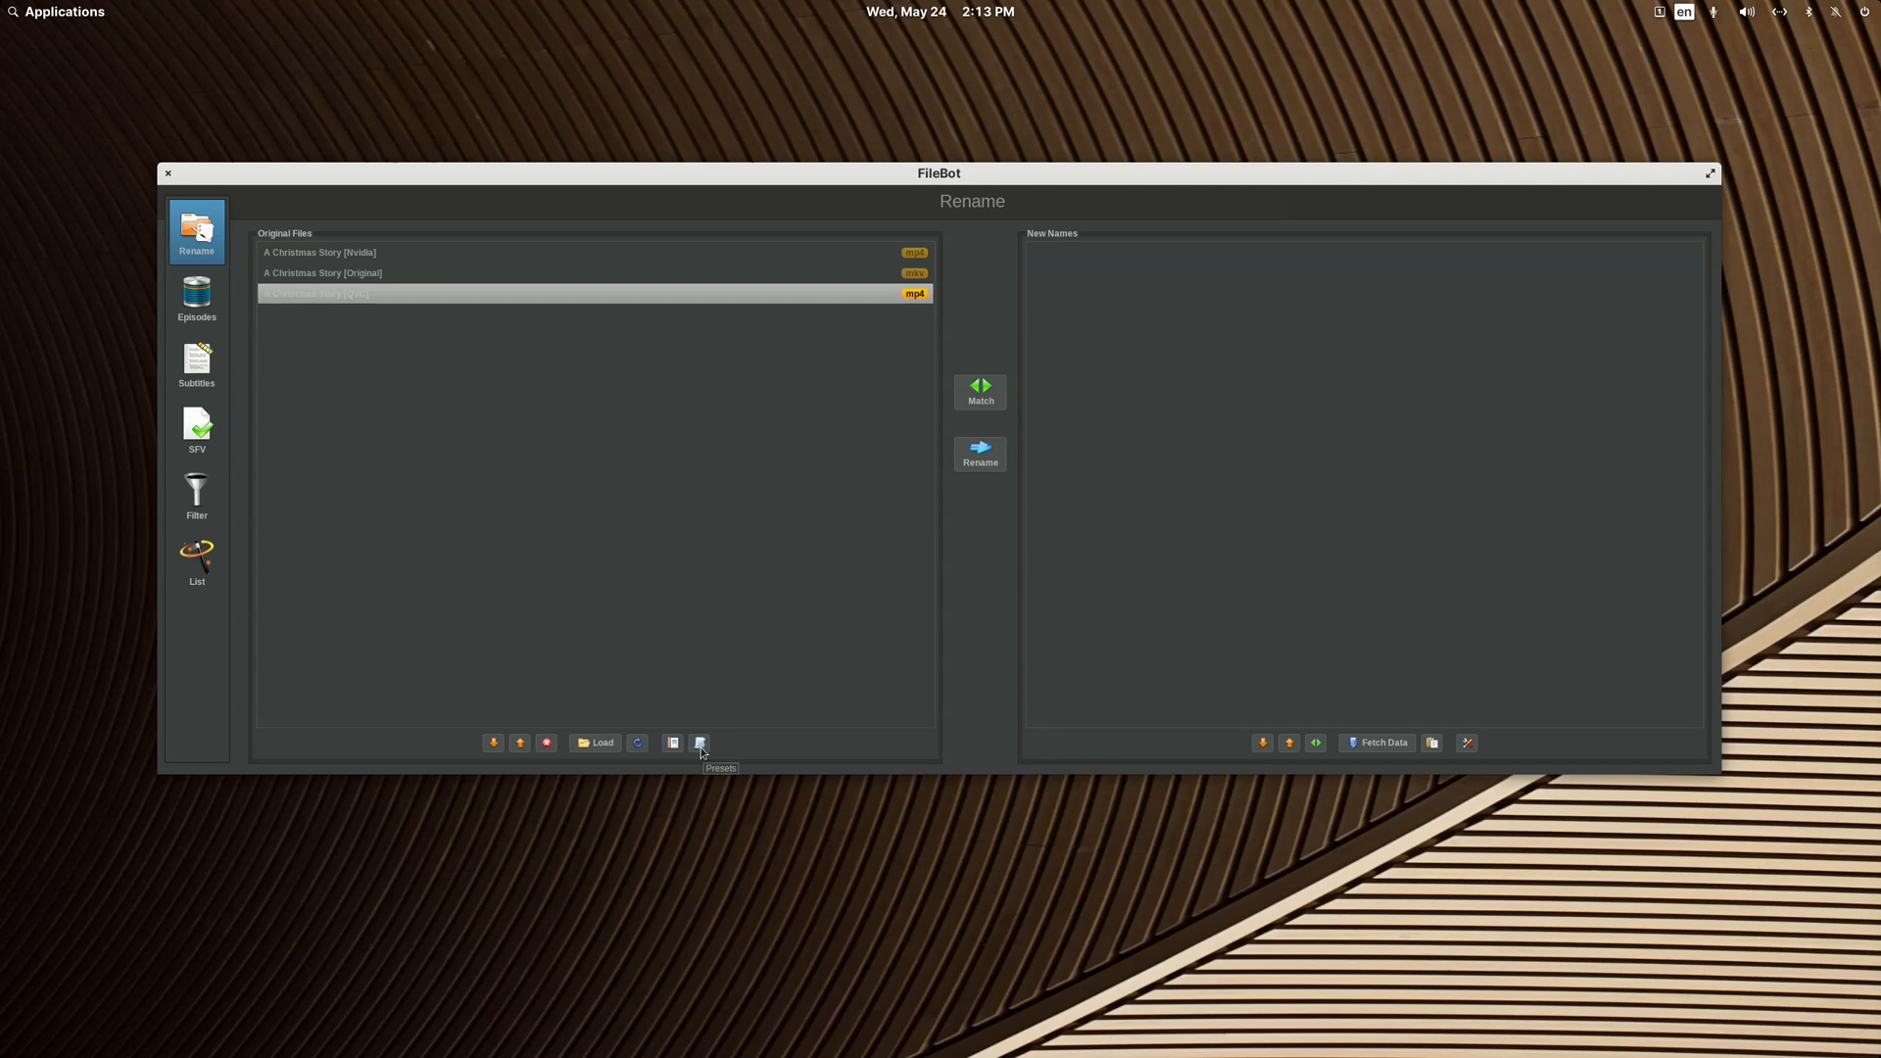
left_click(700, 745)
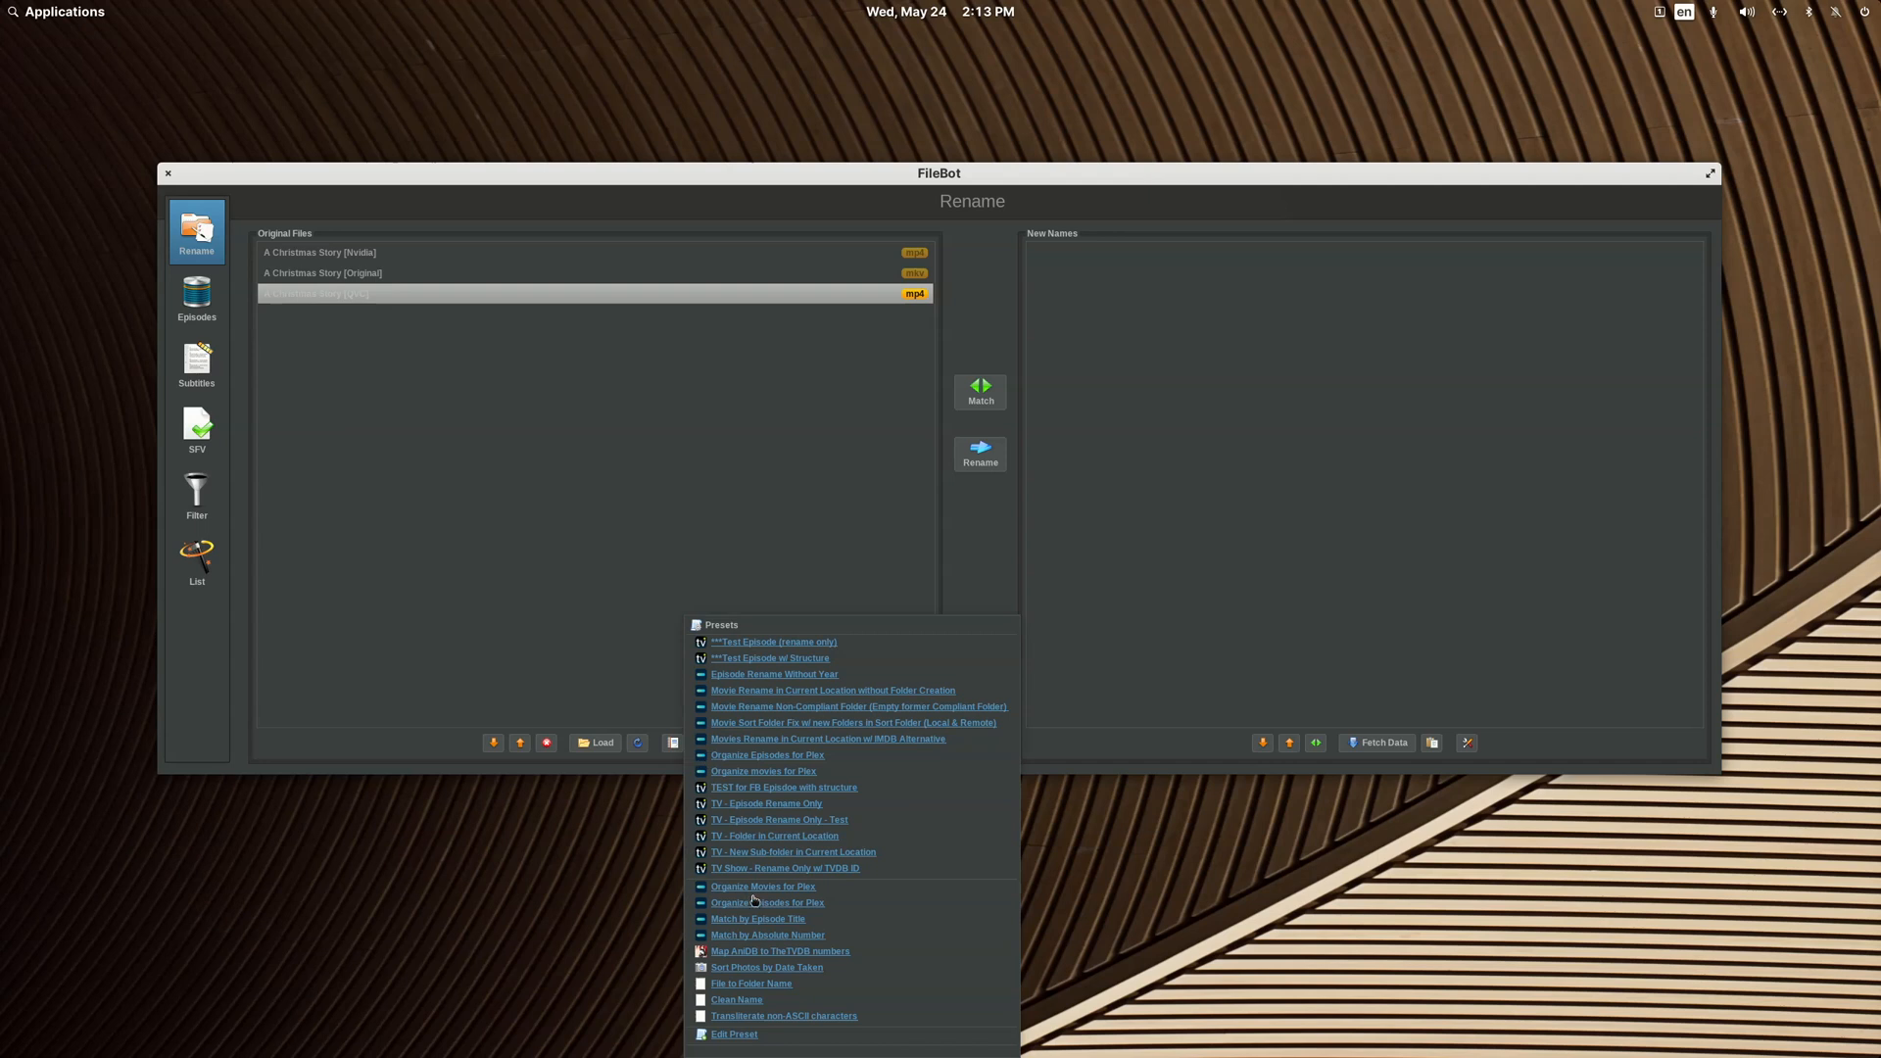
left_click(756, 887)
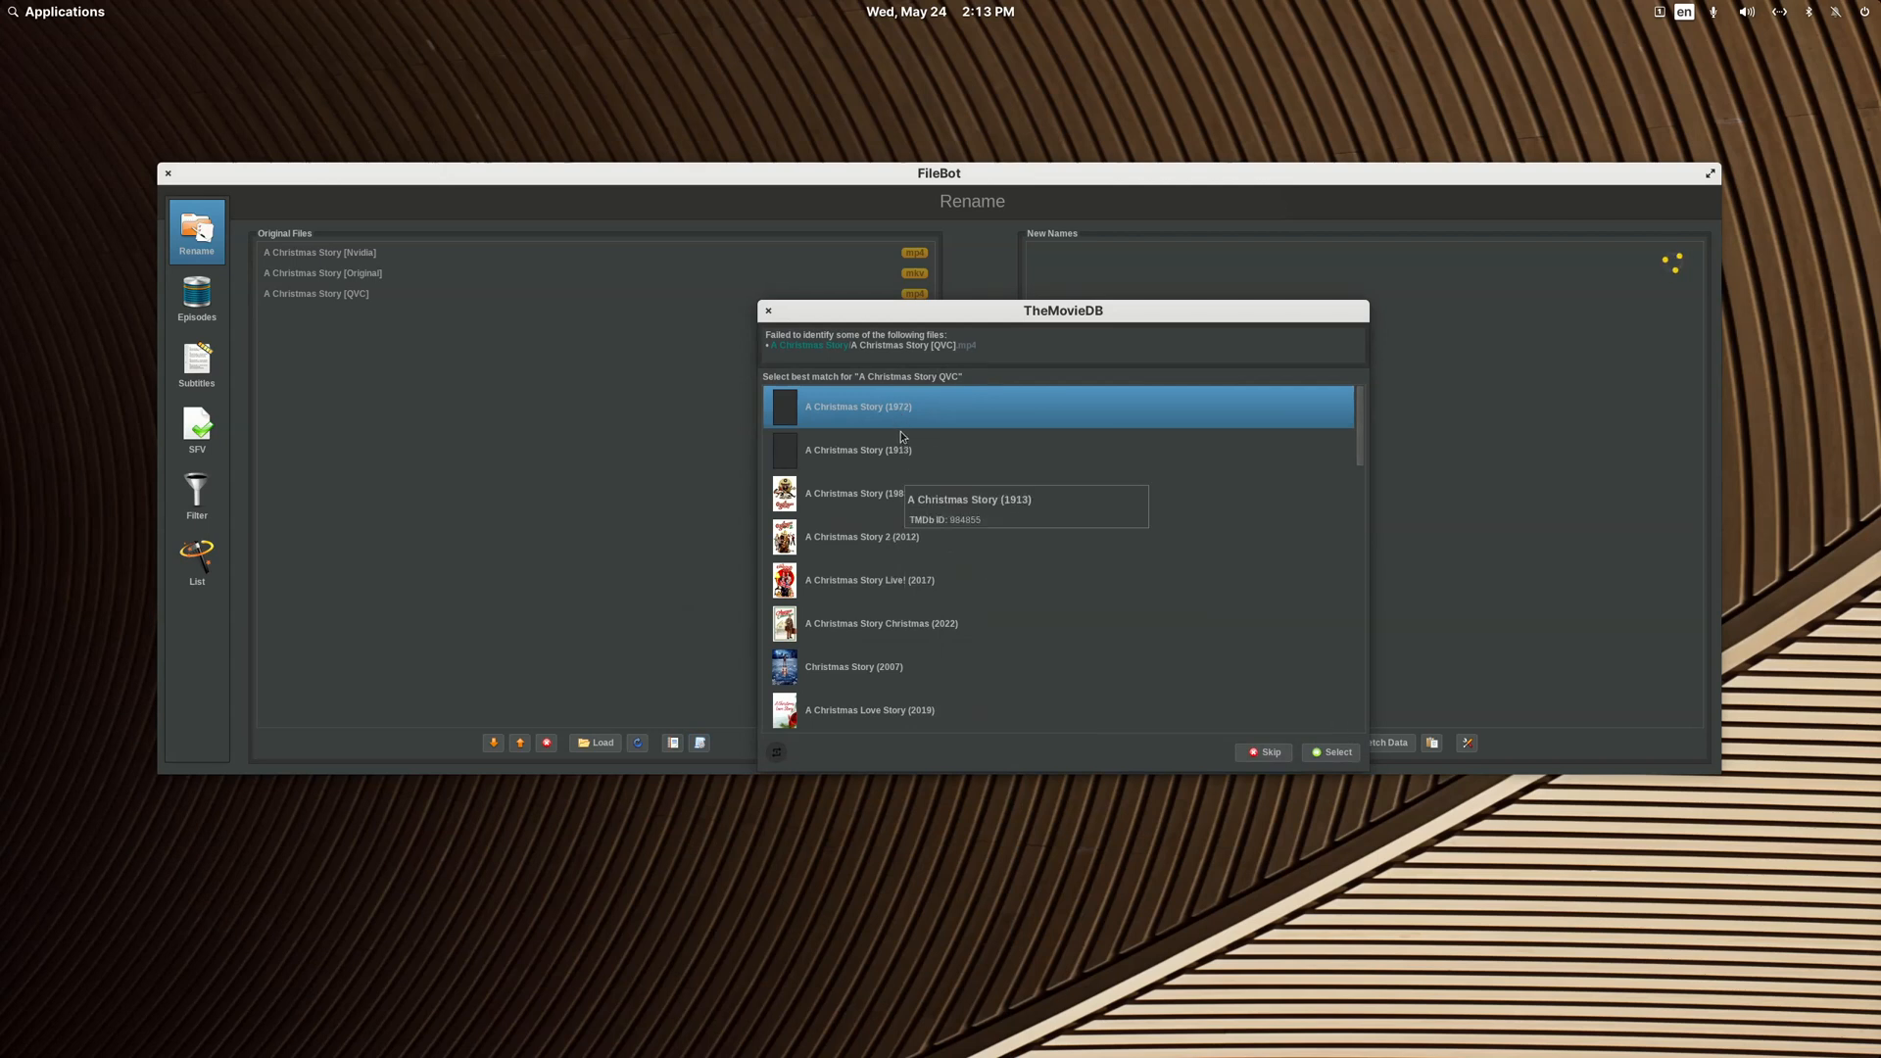
left_click(1328, 754)
left_click(1330, 755)
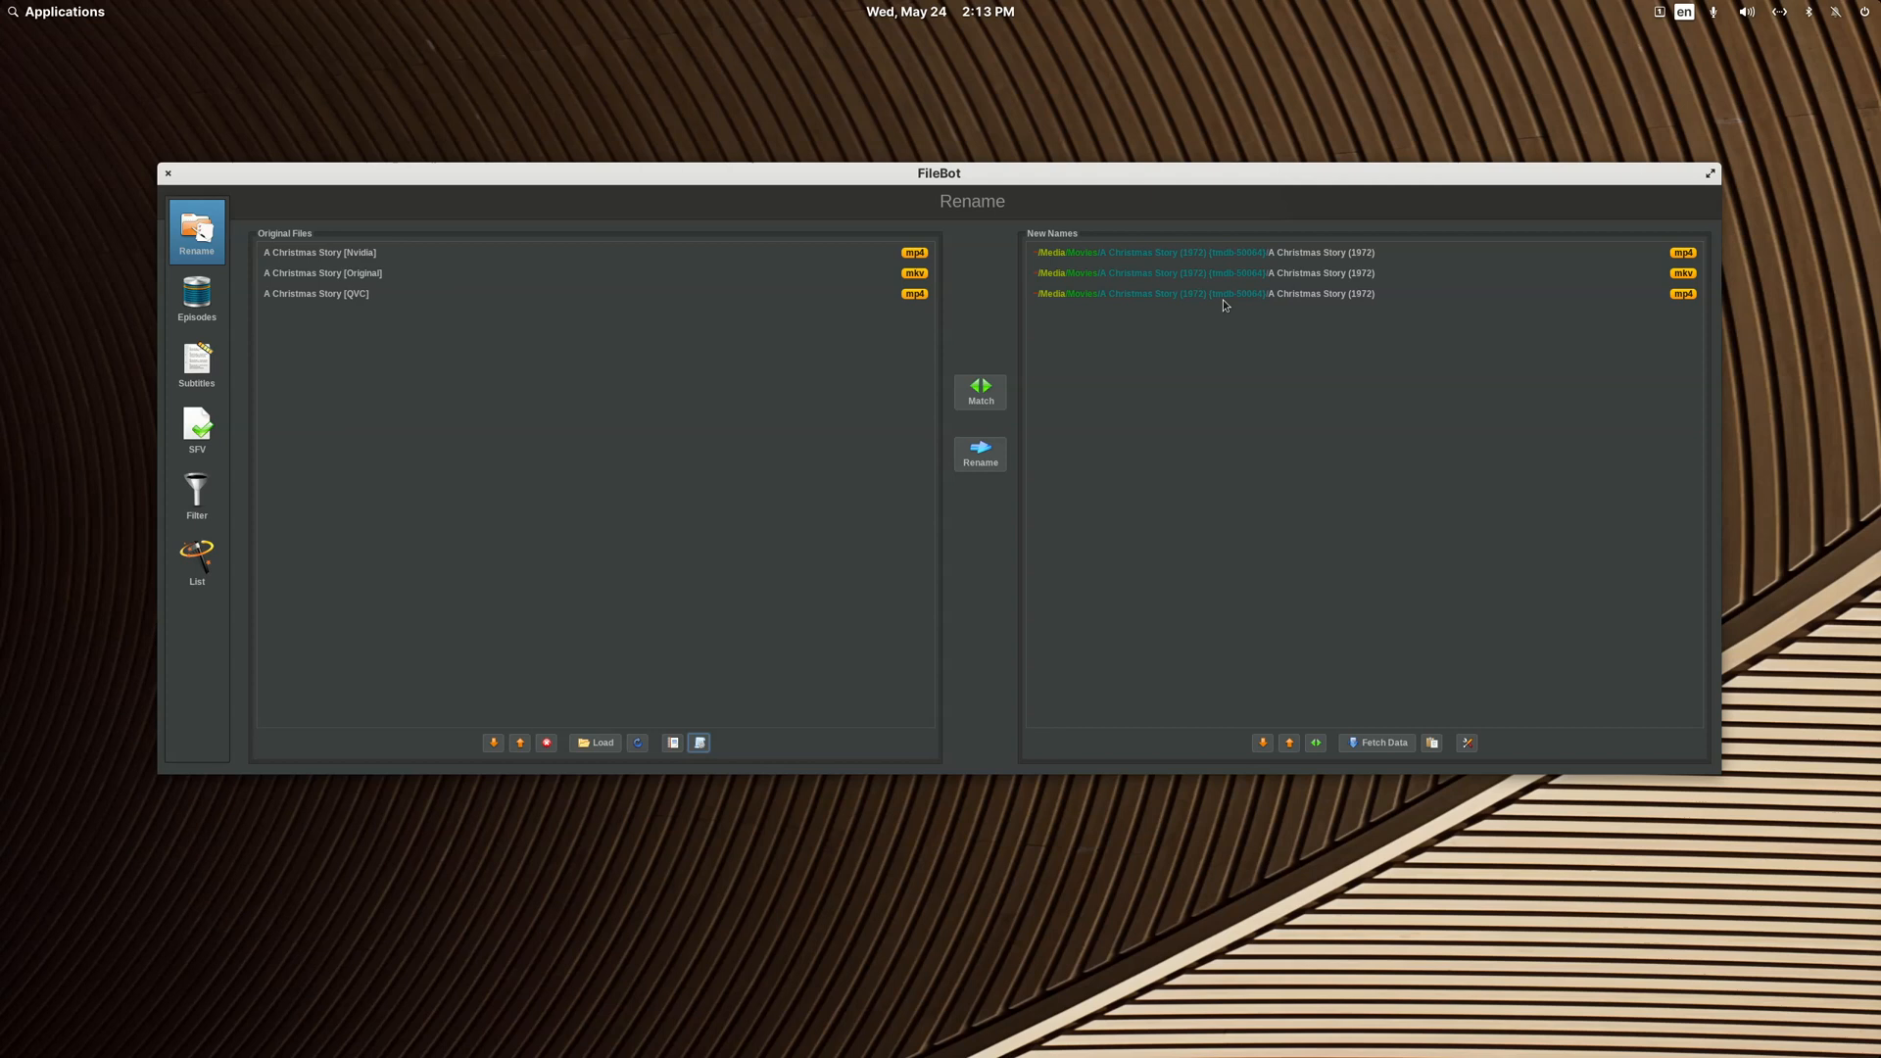
left_click(170, 174)
Step: Reopen the A Christmas Story folder in FileBot, try matching its files with TheMovieDB in Episode Mode, and close it
right_click(826, 325)
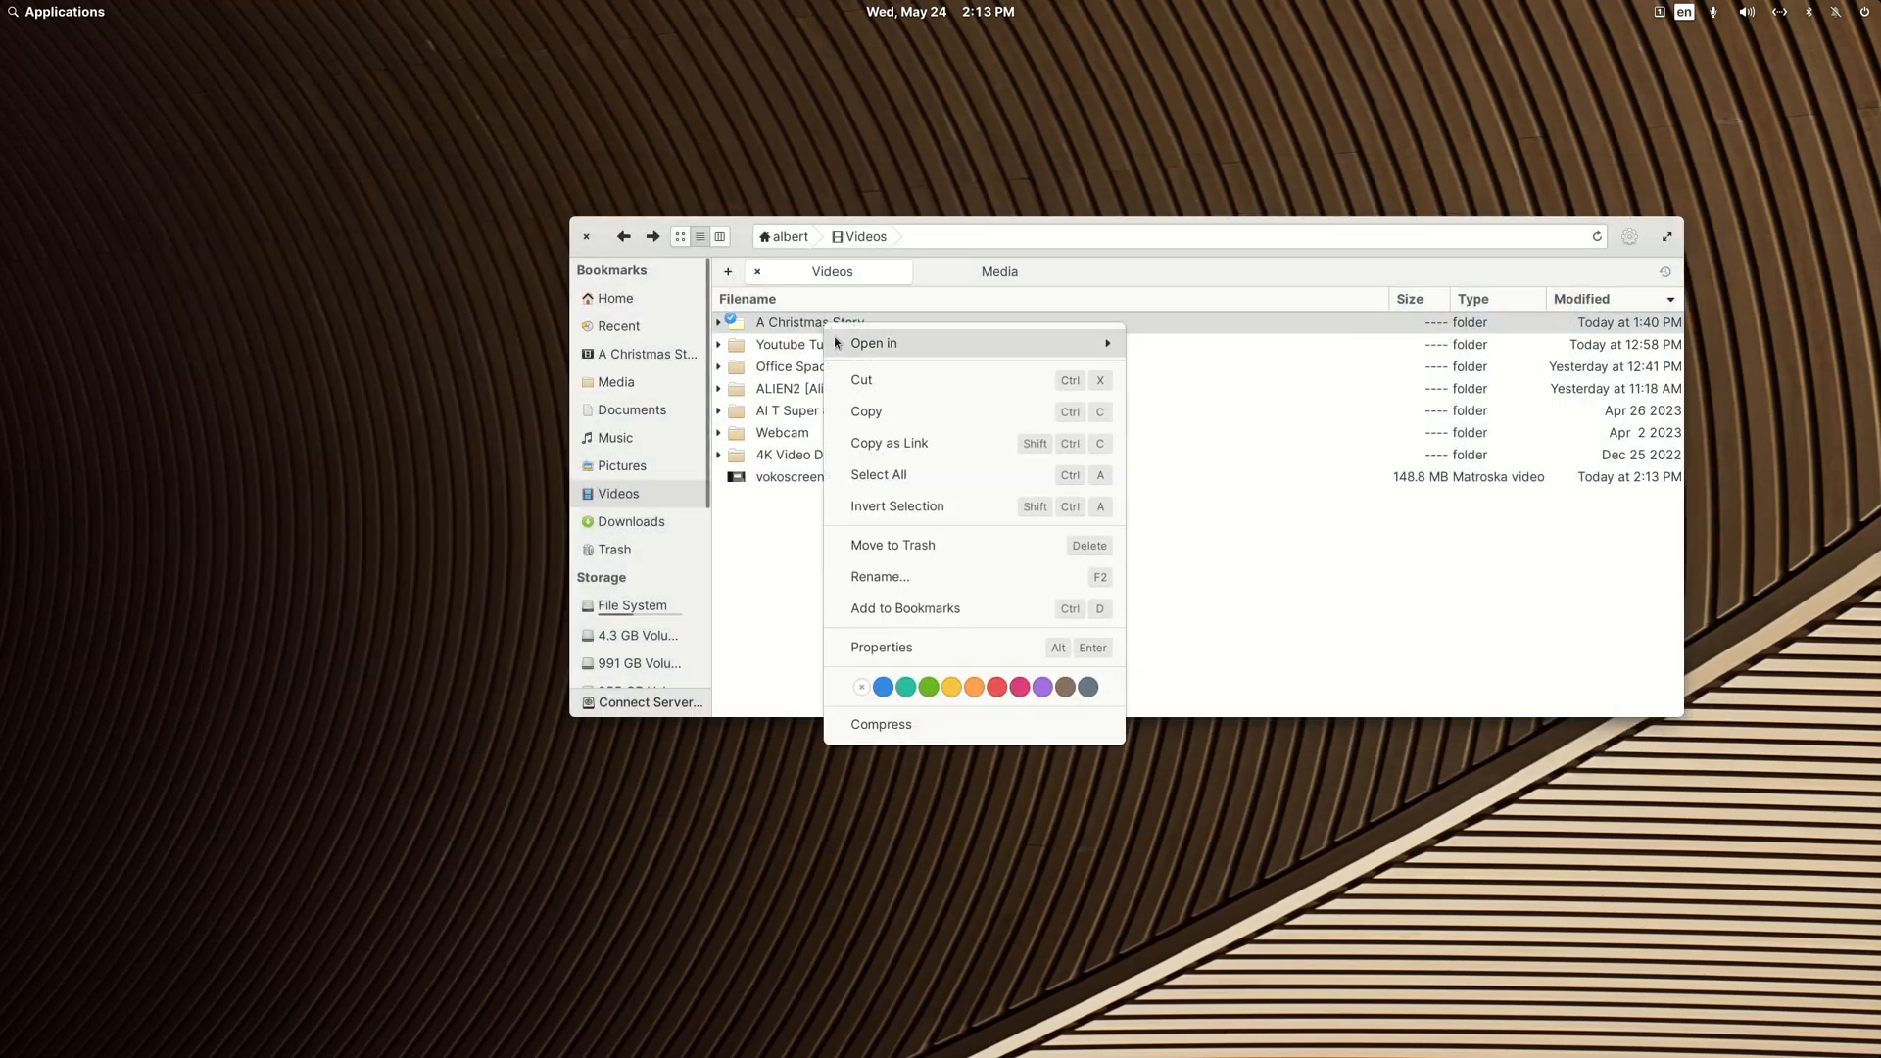
mouse_move(837, 341)
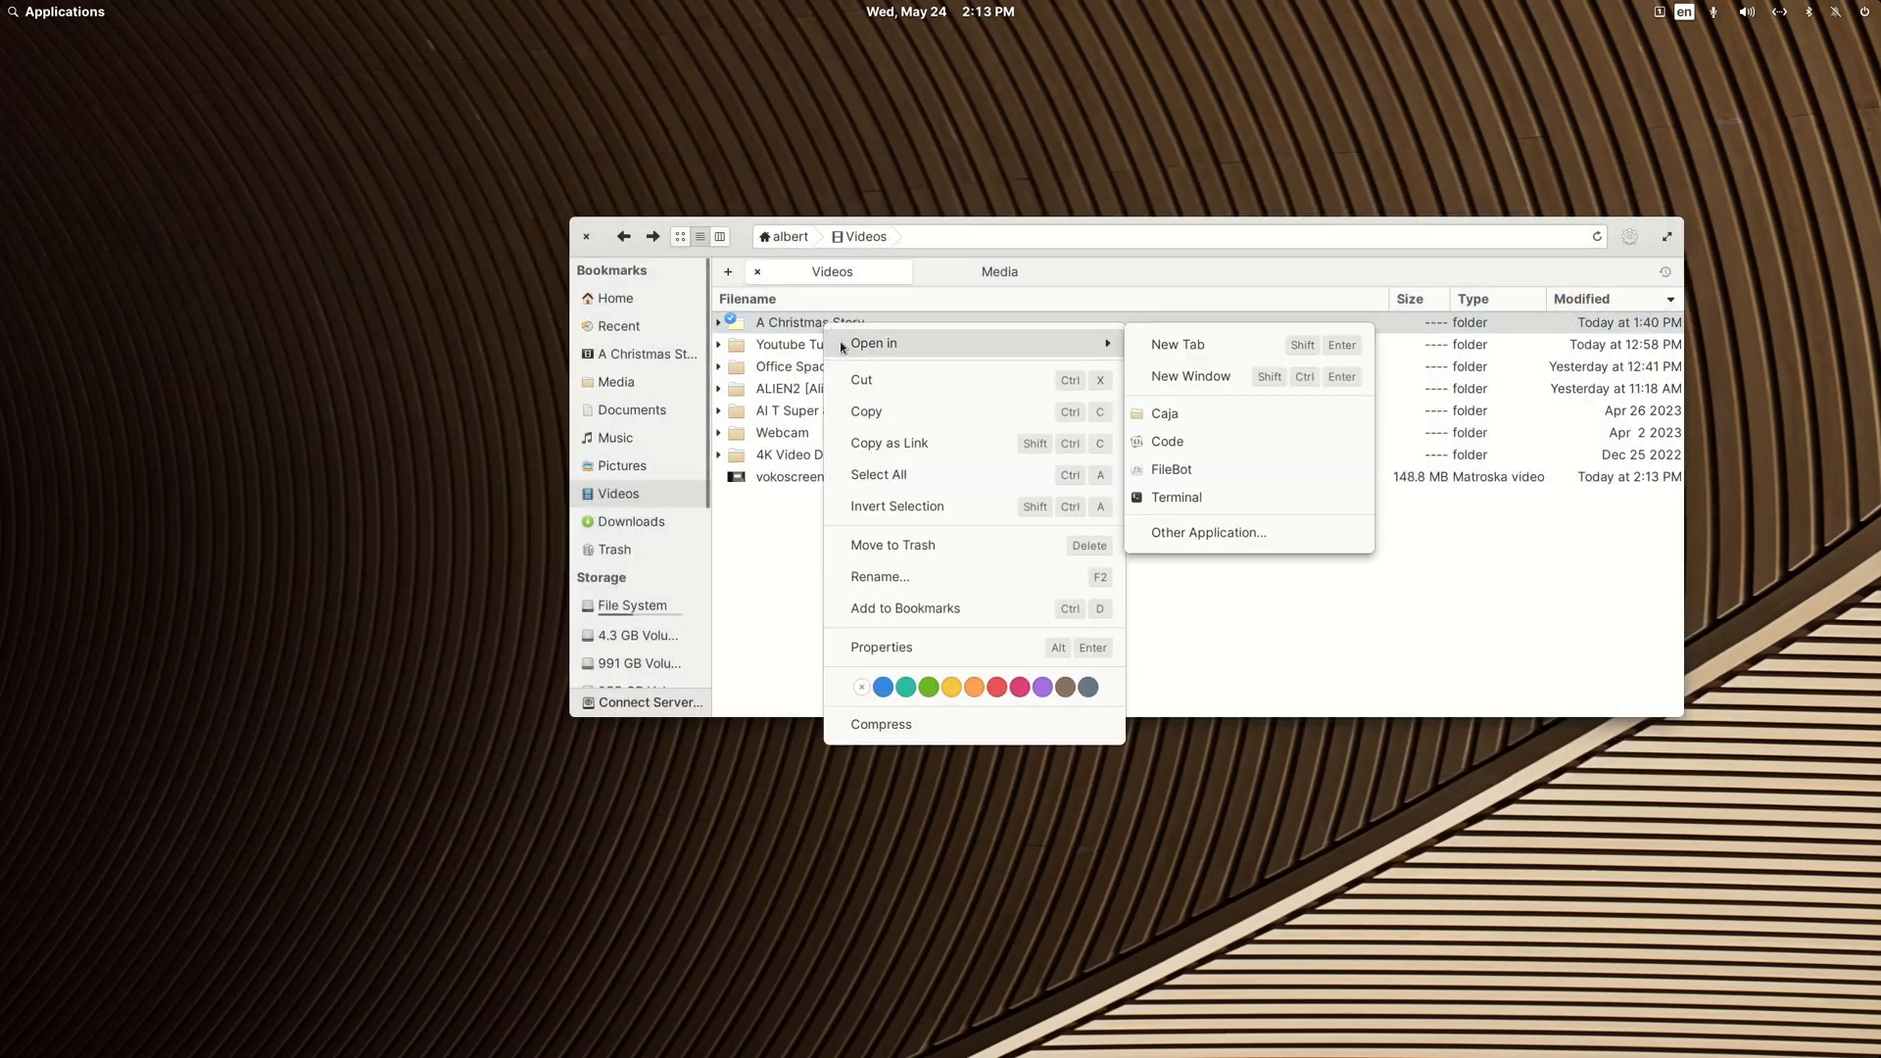
left_click(1187, 476)
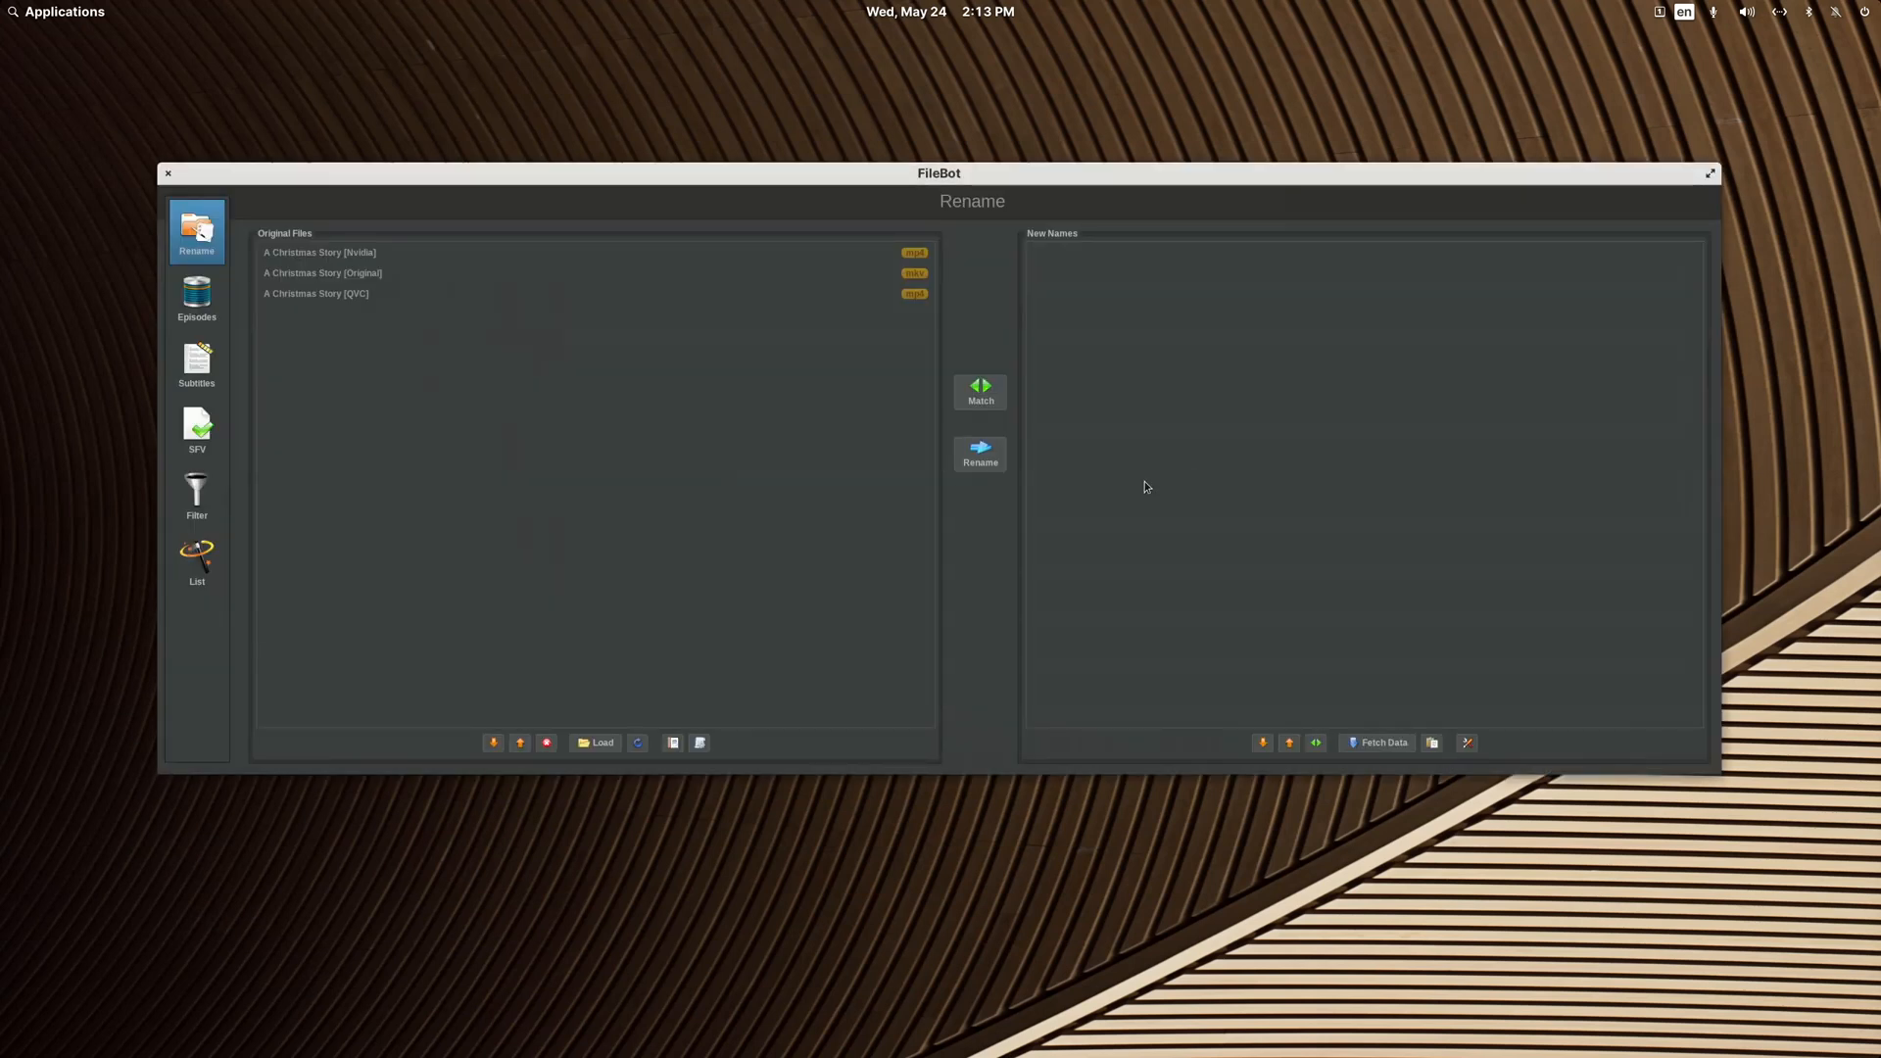
left_click(991, 398)
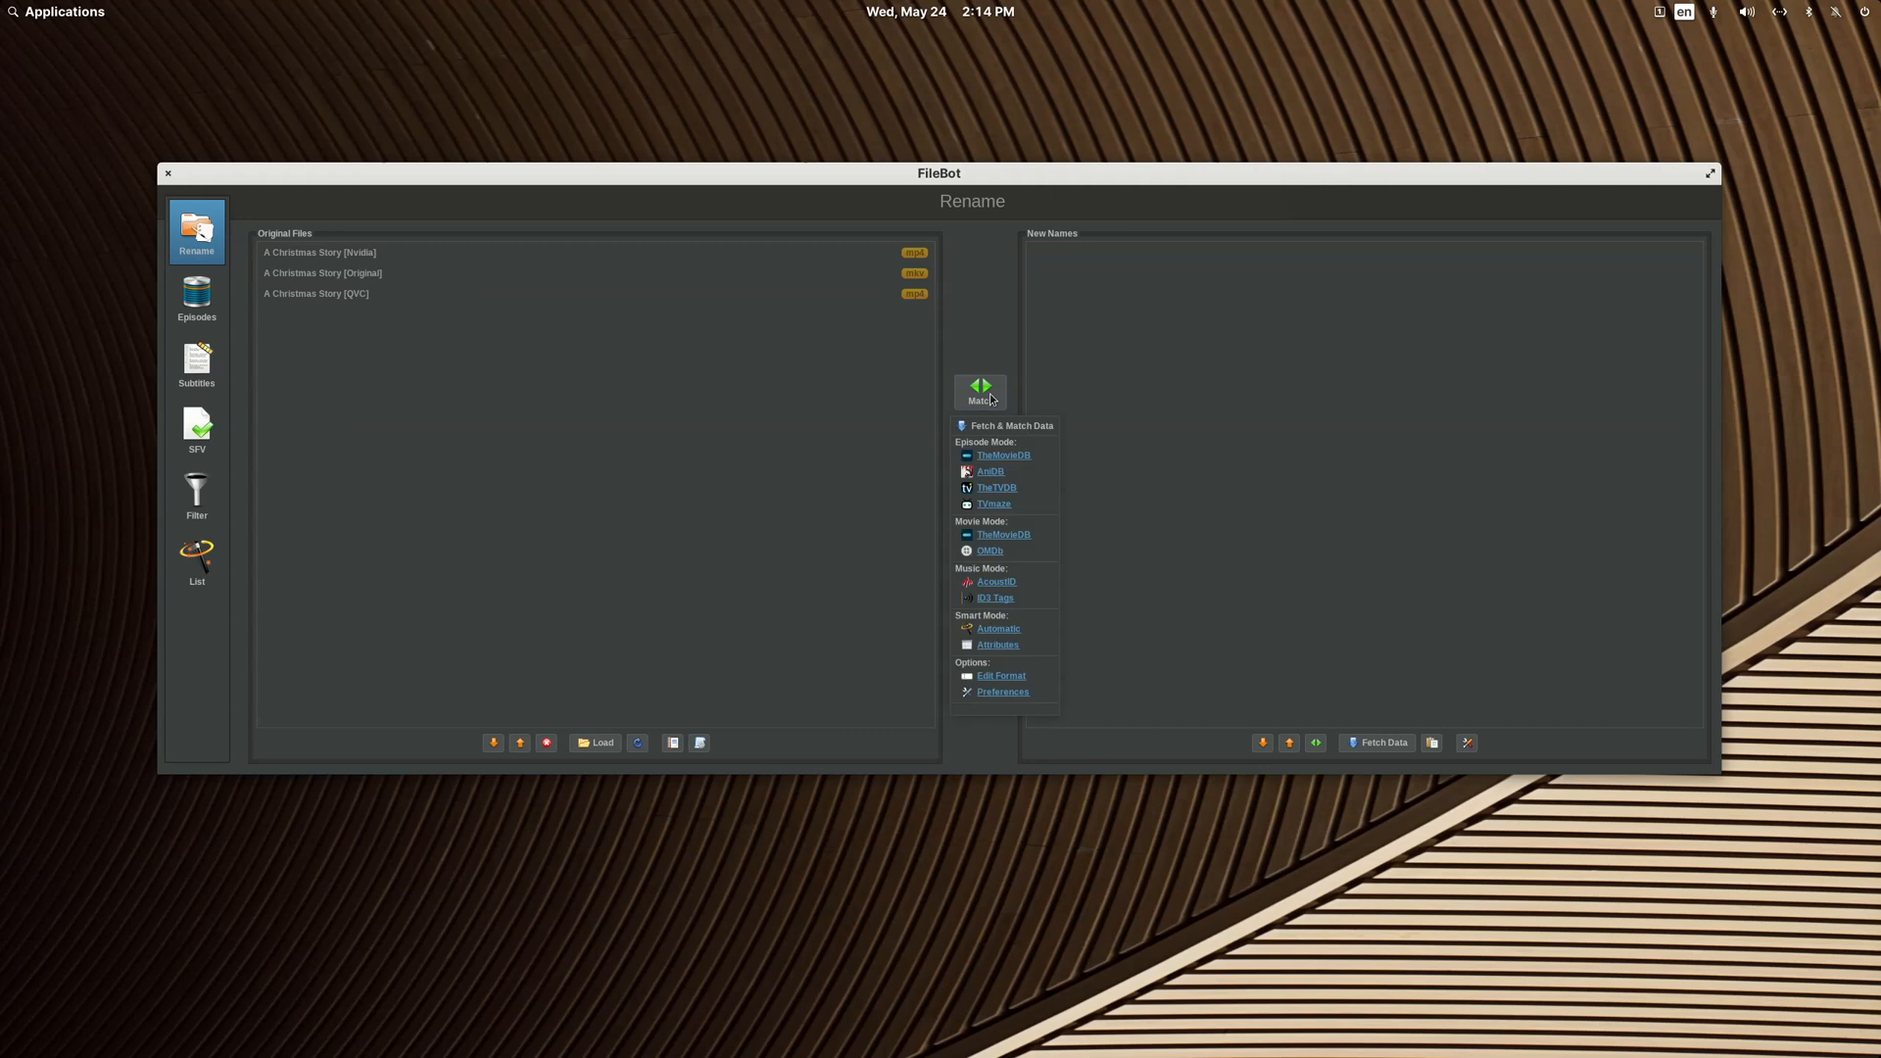
left_click(1004, 457)
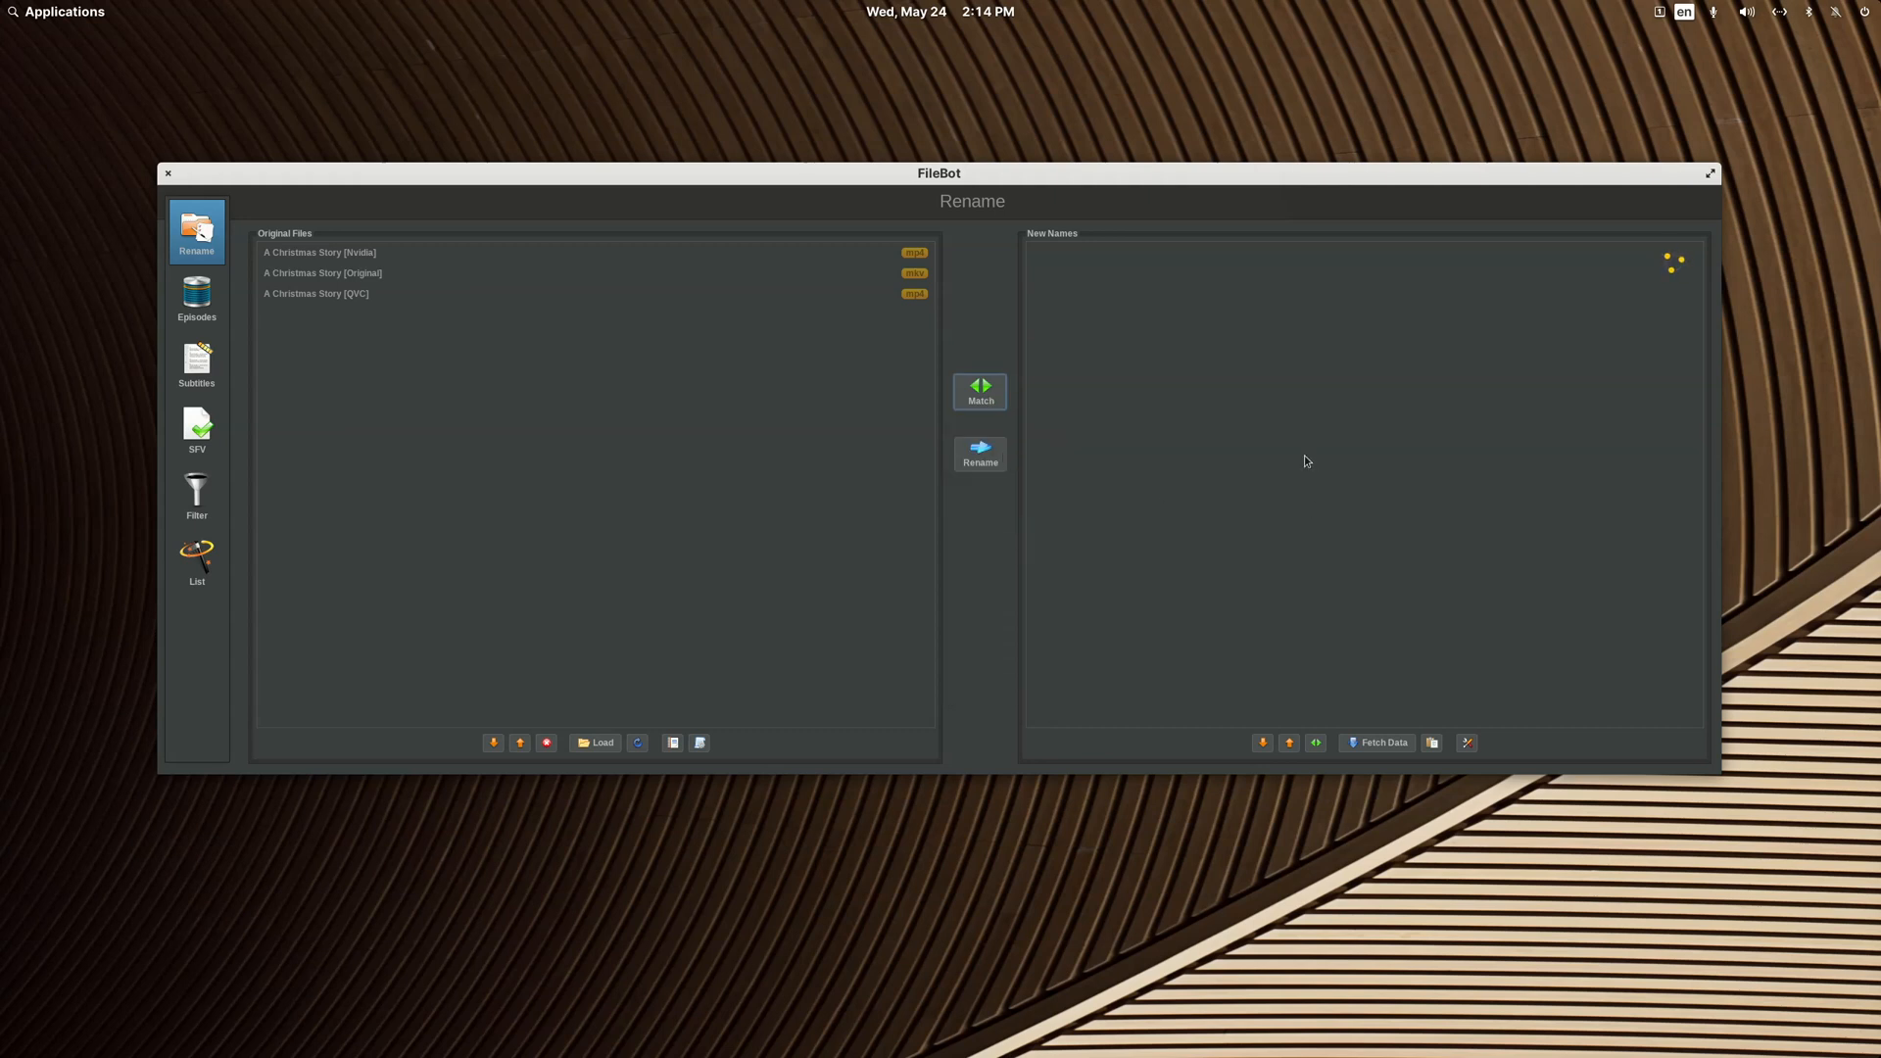
left_click(1206, 341)
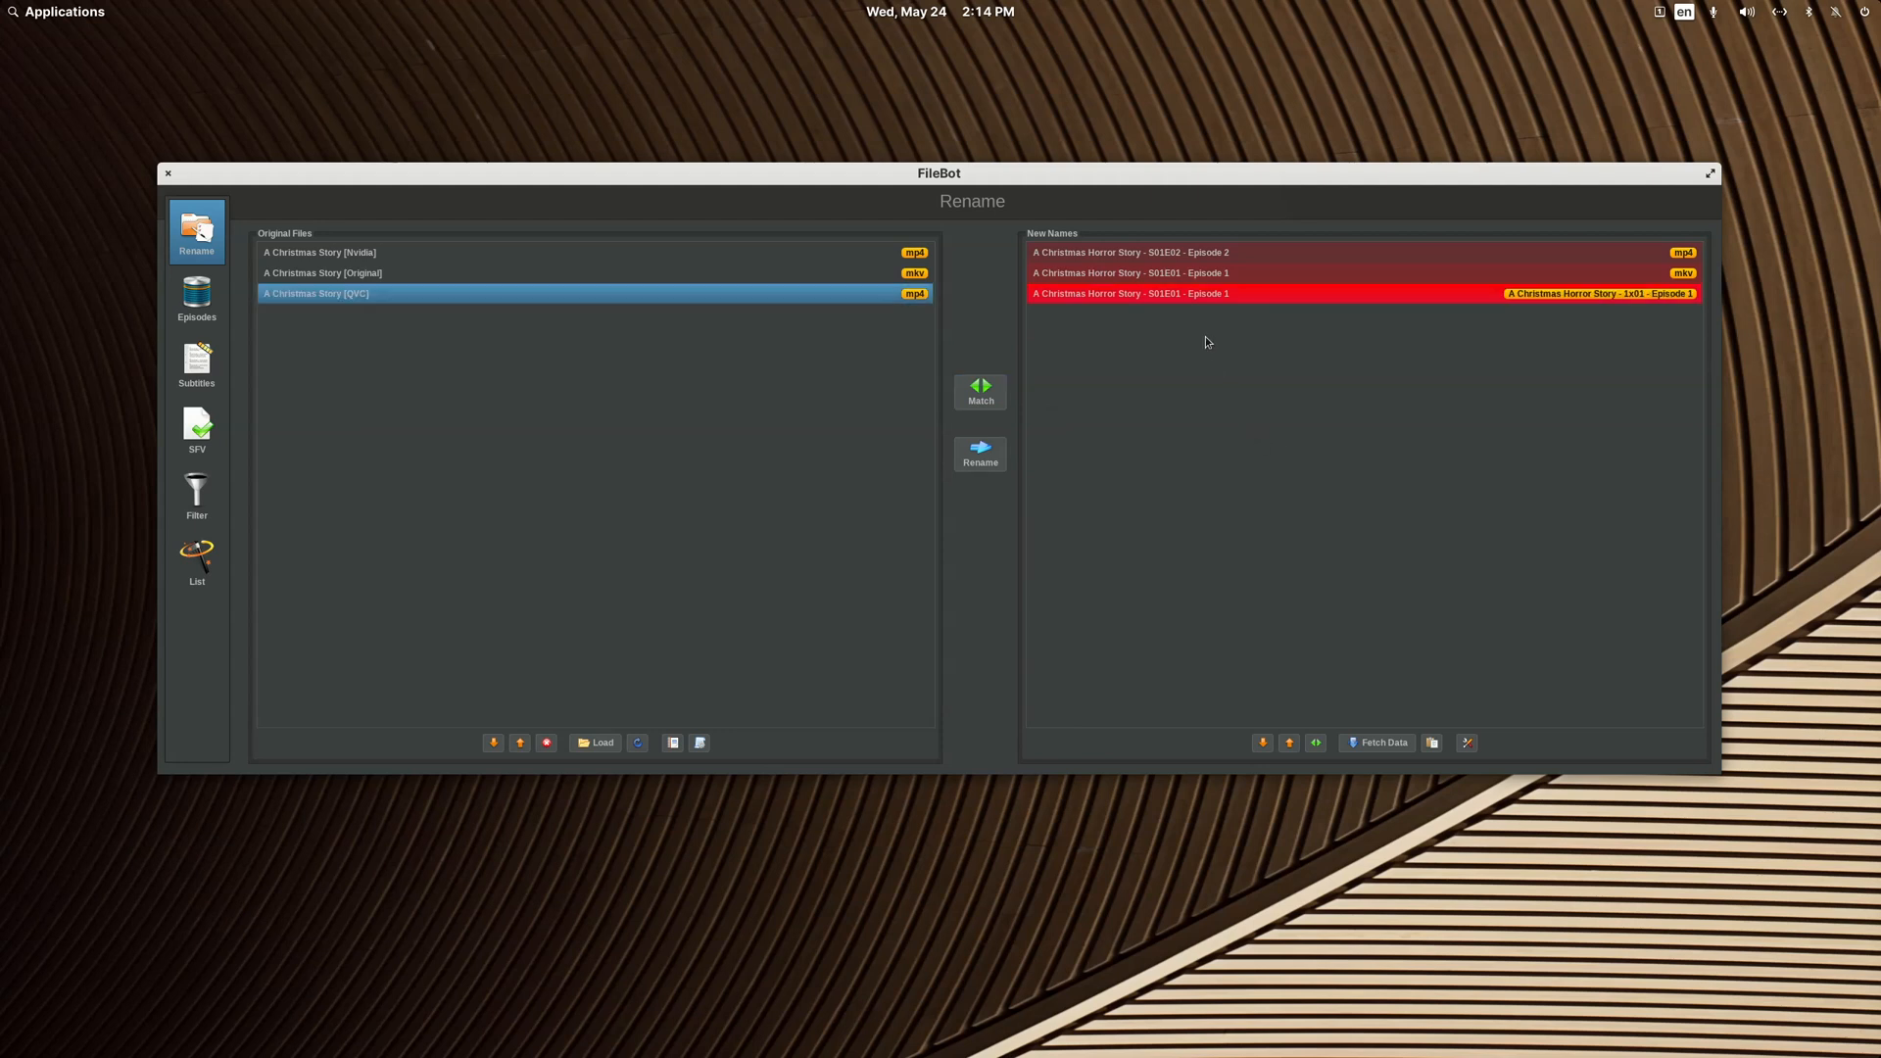
left_click(988, 392)
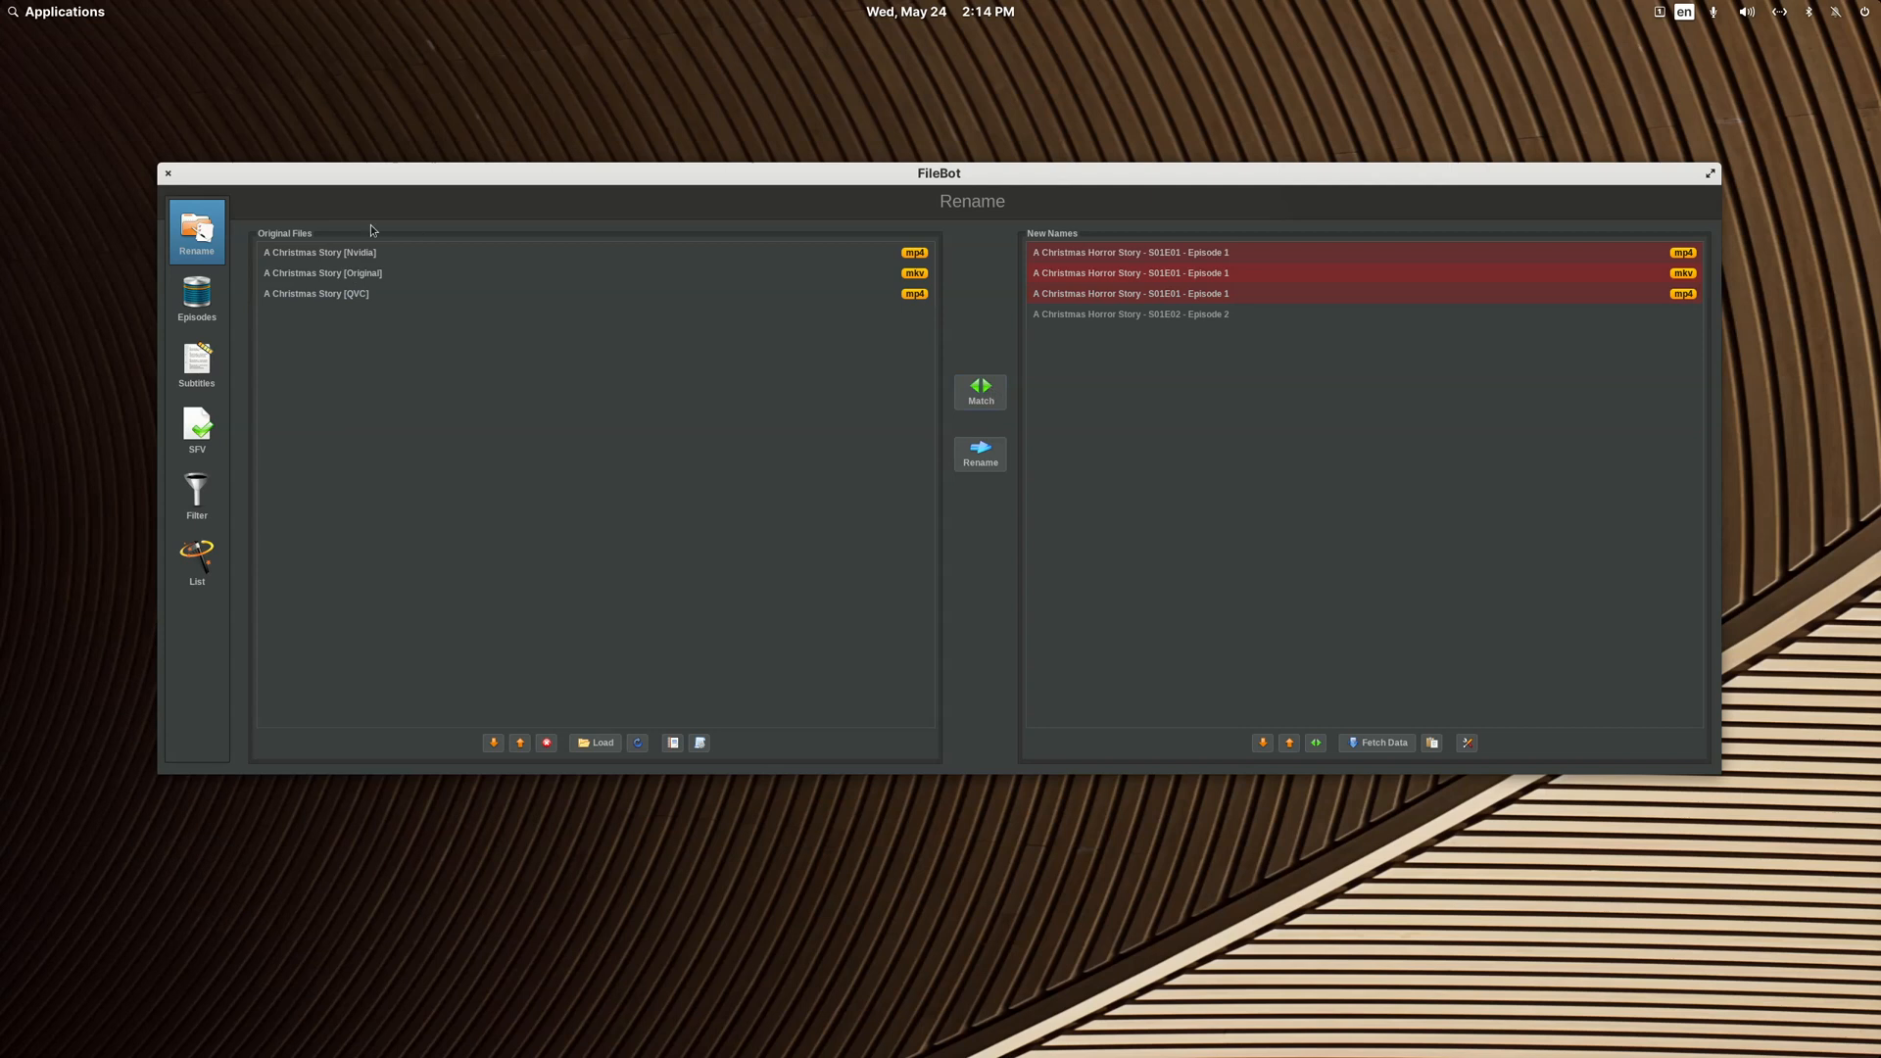
left_click(168, 173)
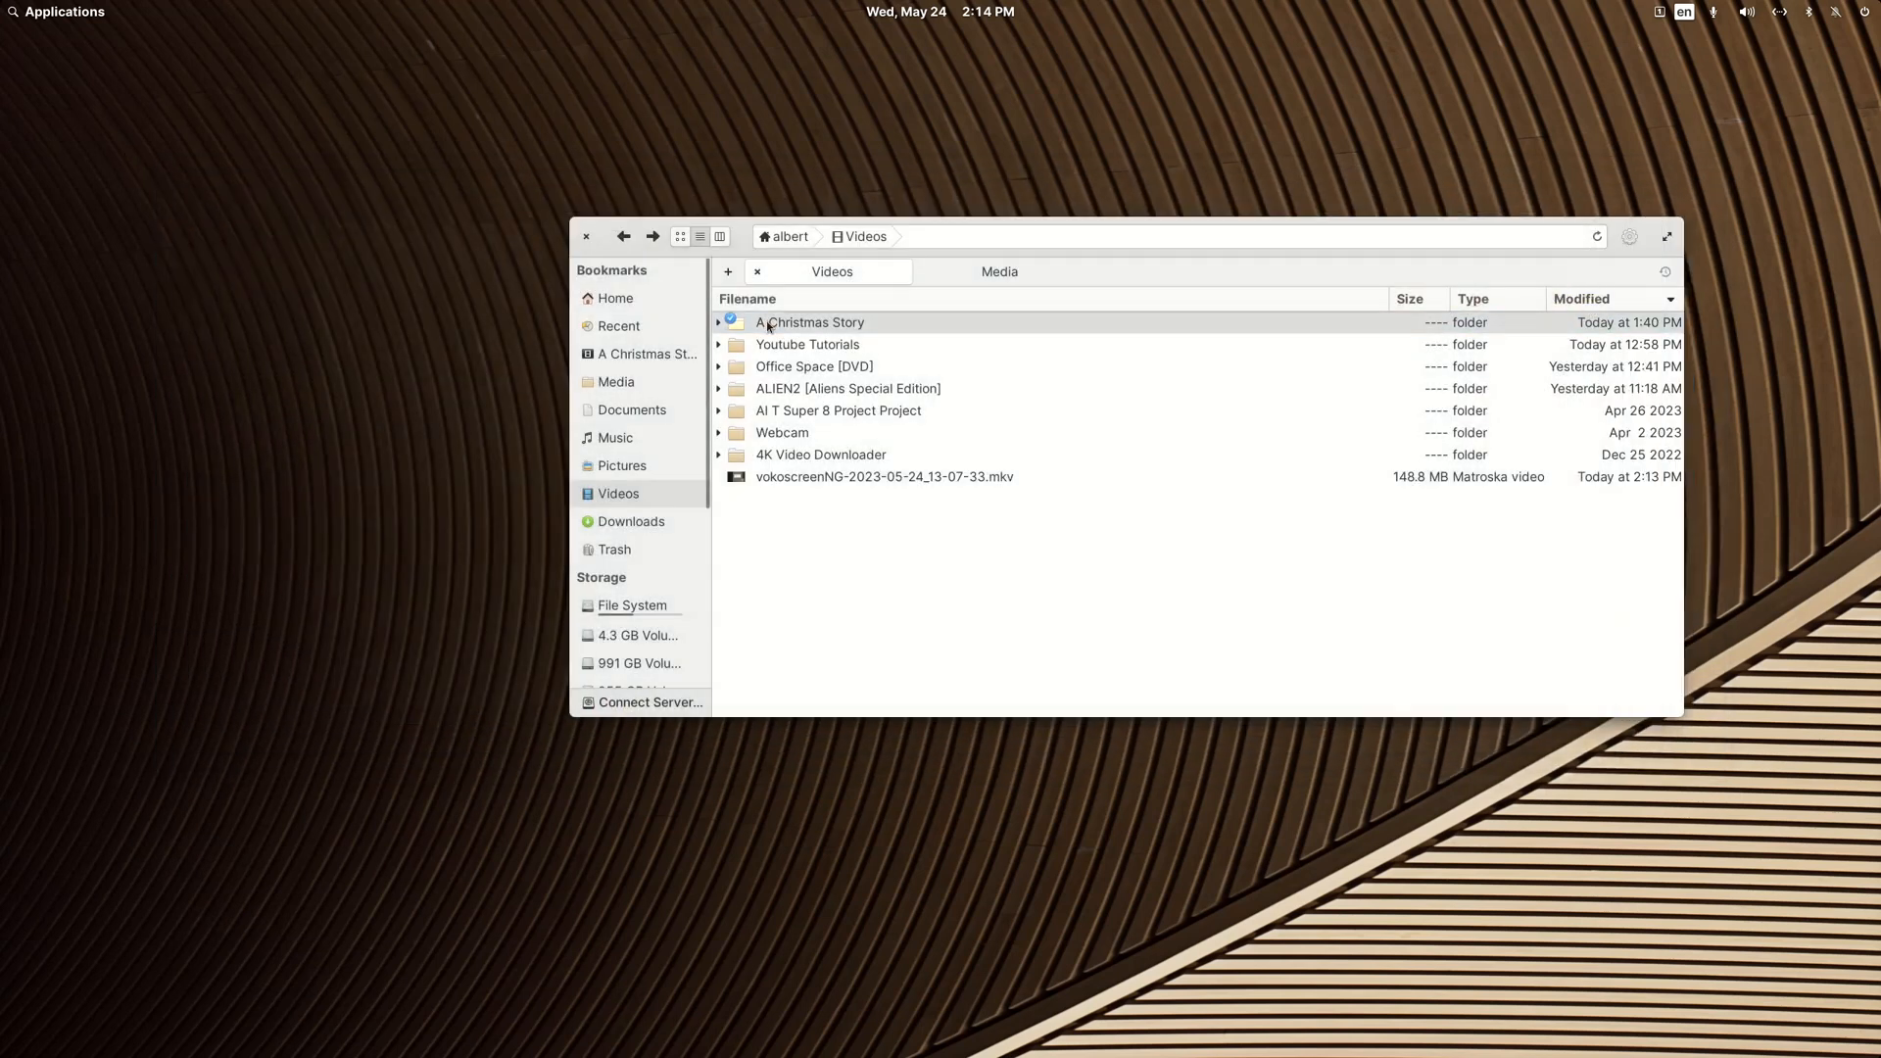
Step: Open the folder in FileBot again, try TheMovieDB in Movie Mode with A Christmas Story (1972) as the match, and close it
right_click(767, 325)
mouse_move(814, 340)
left_click(1155, 466)
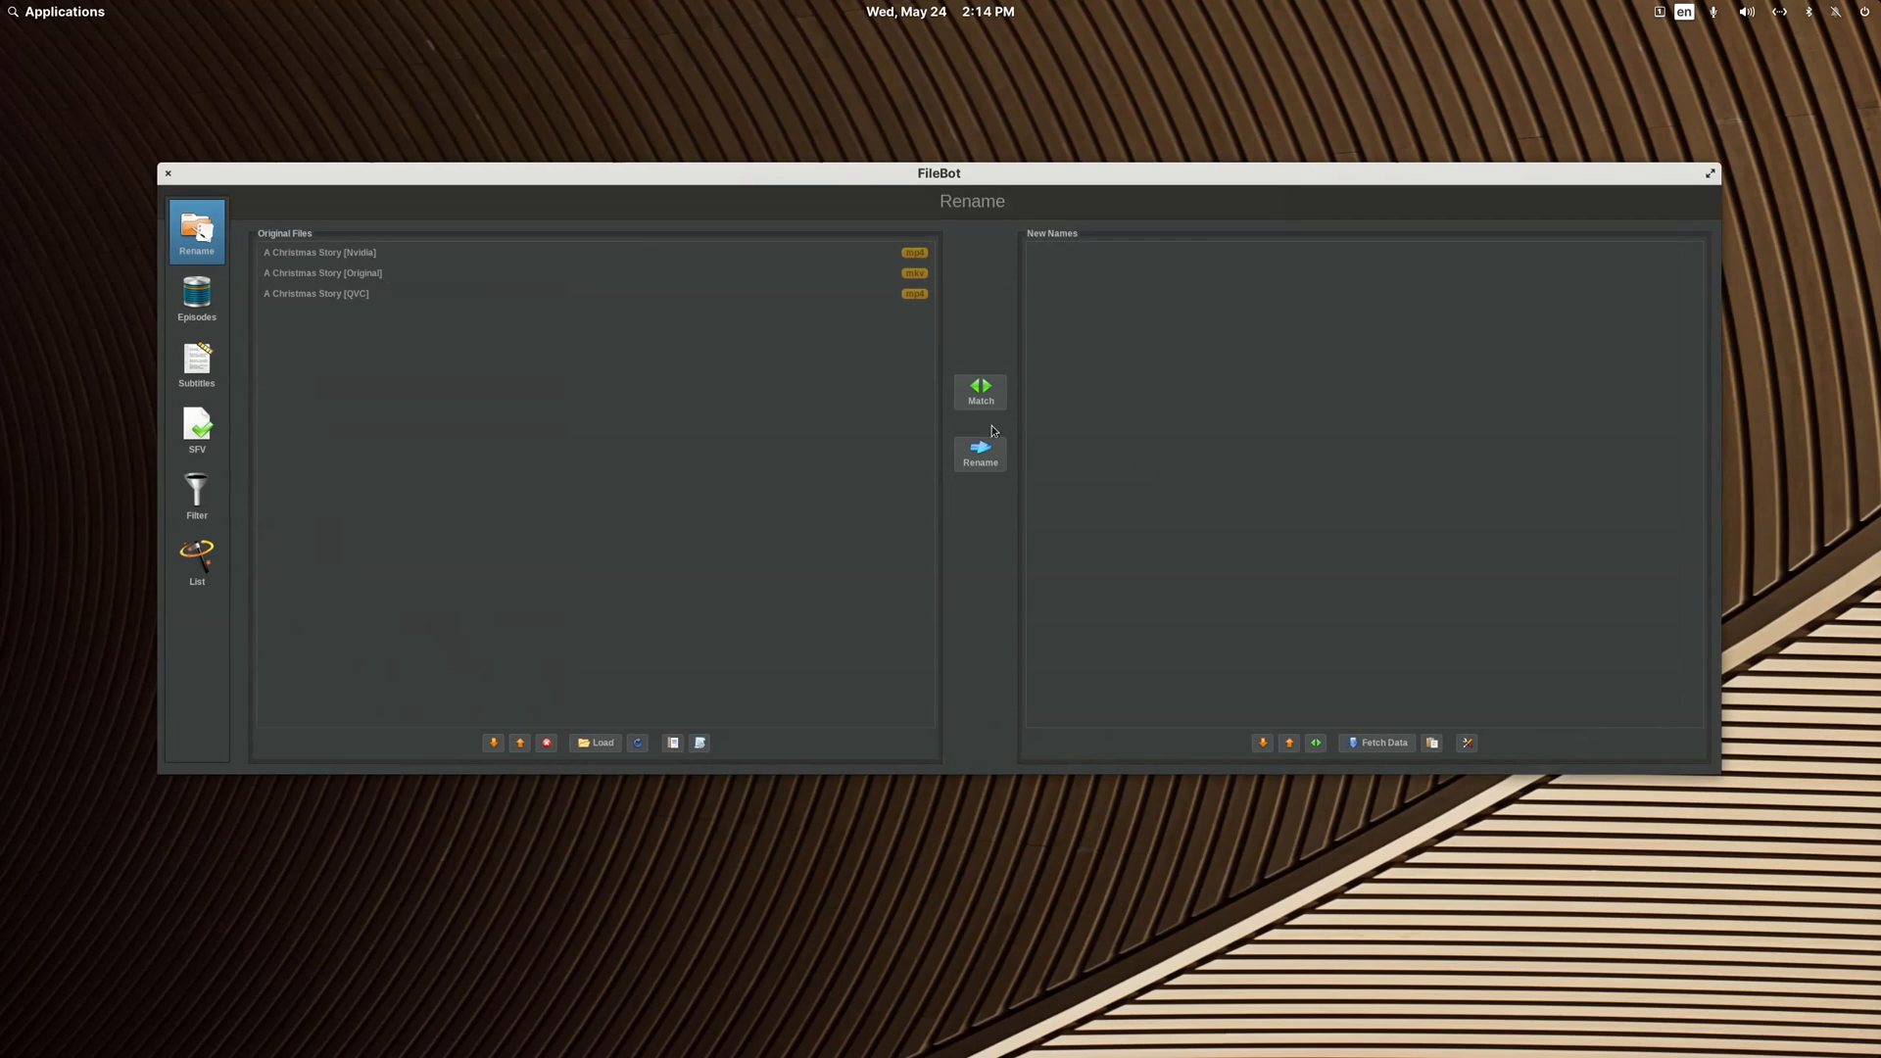
left_click(990, 399)
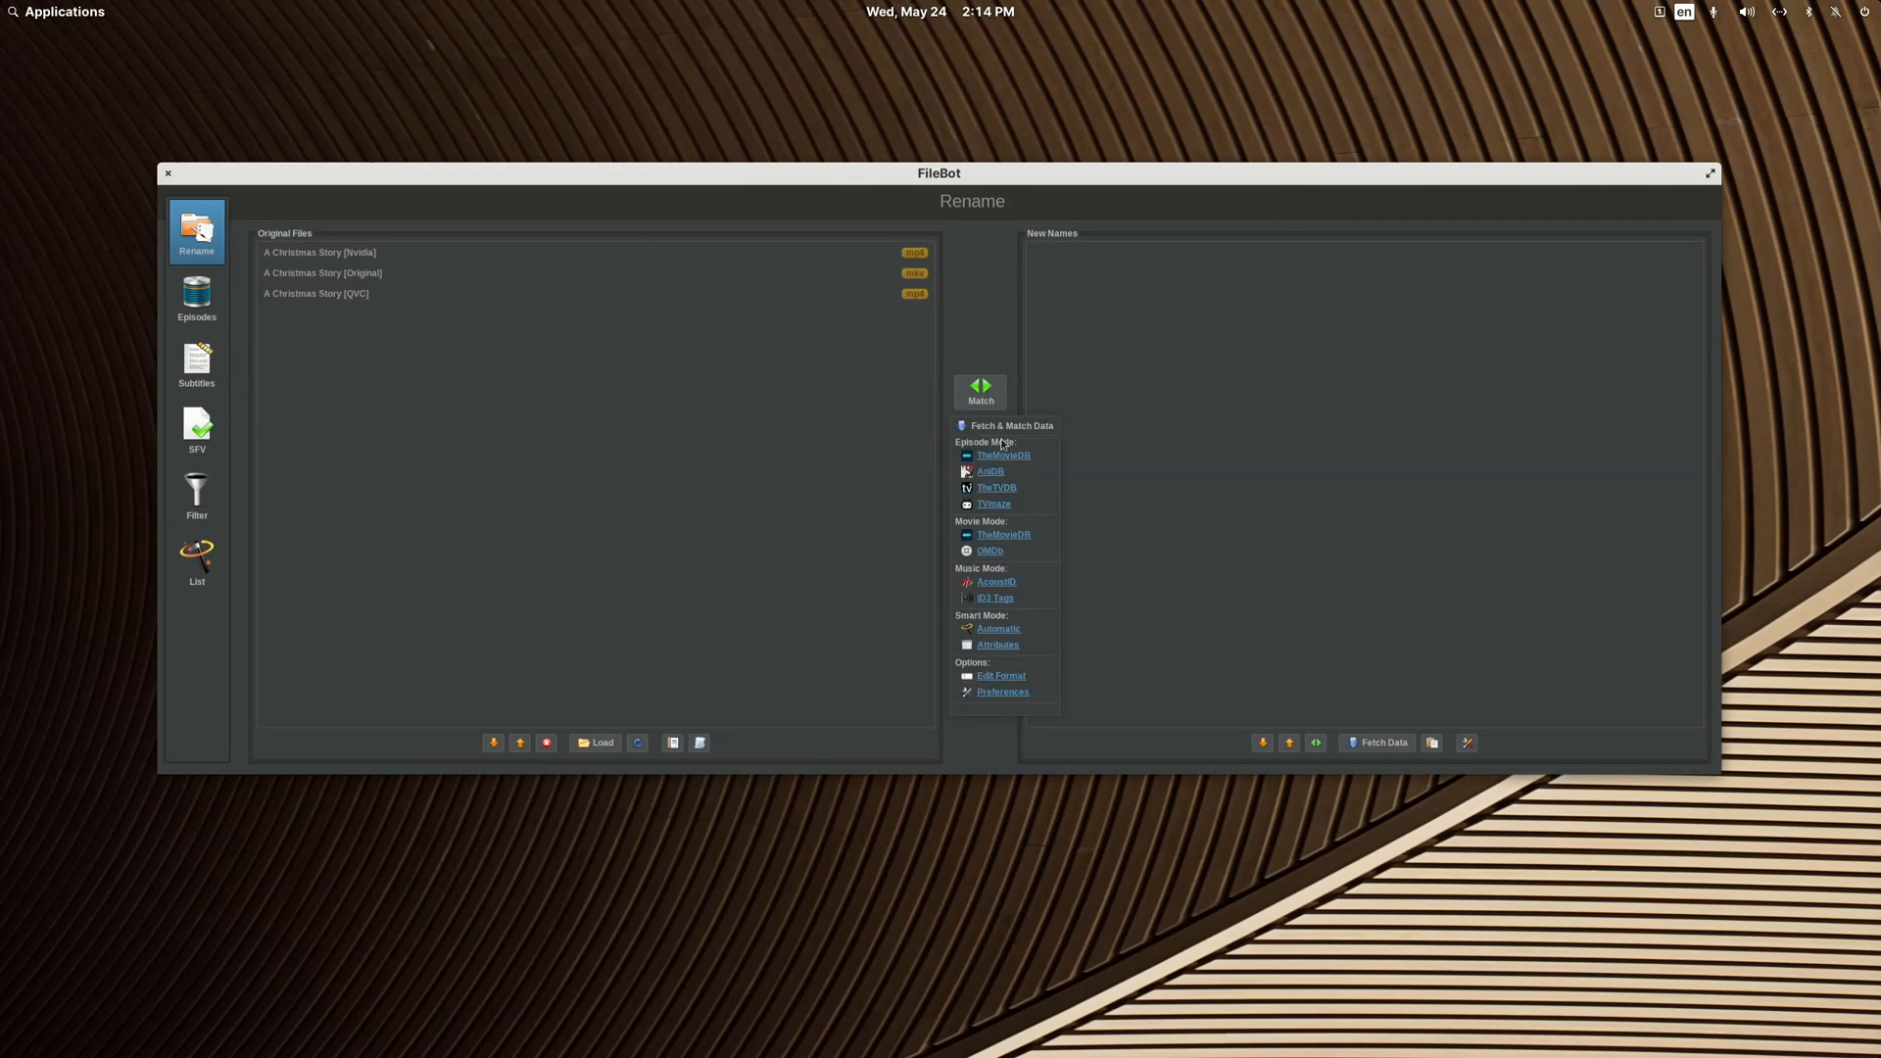
left_click(1009, 536)
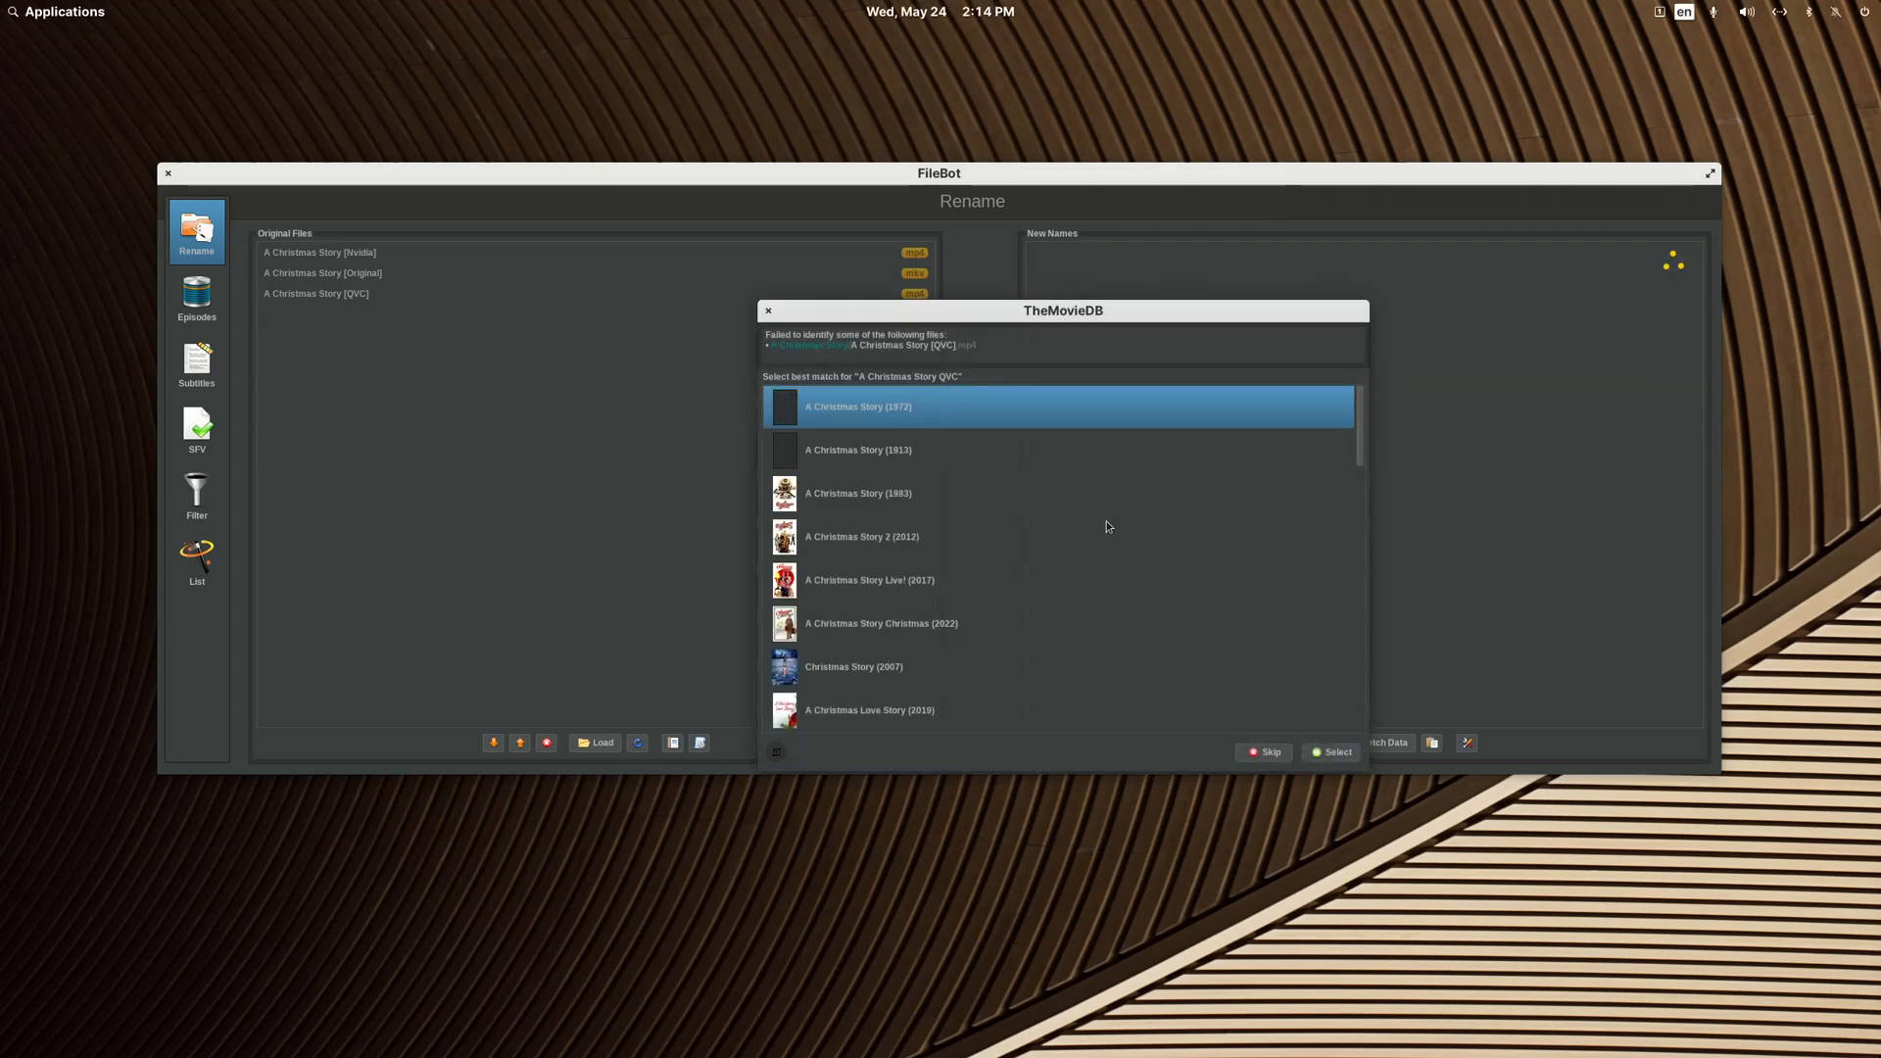
left_click(1334, 757)
left_click(1334, 761)
left_click(1334, 760)
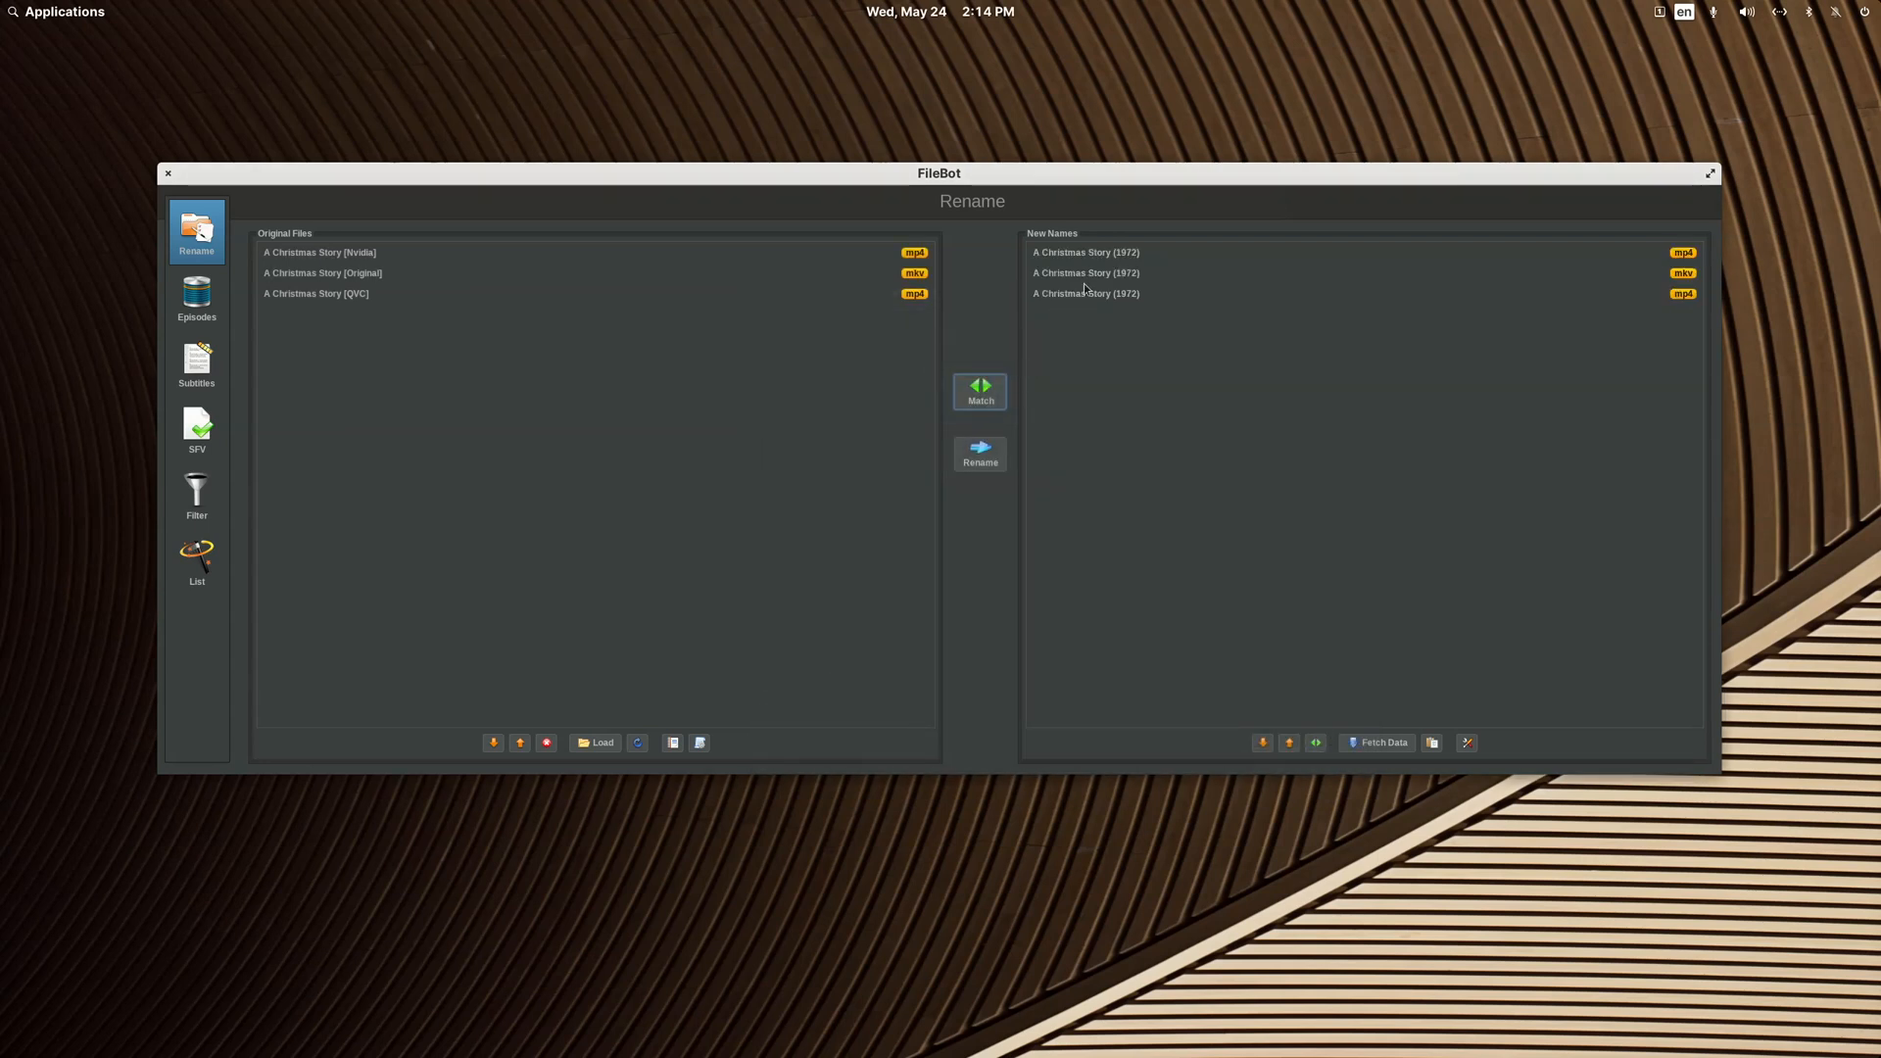
left_click(1156, 296)
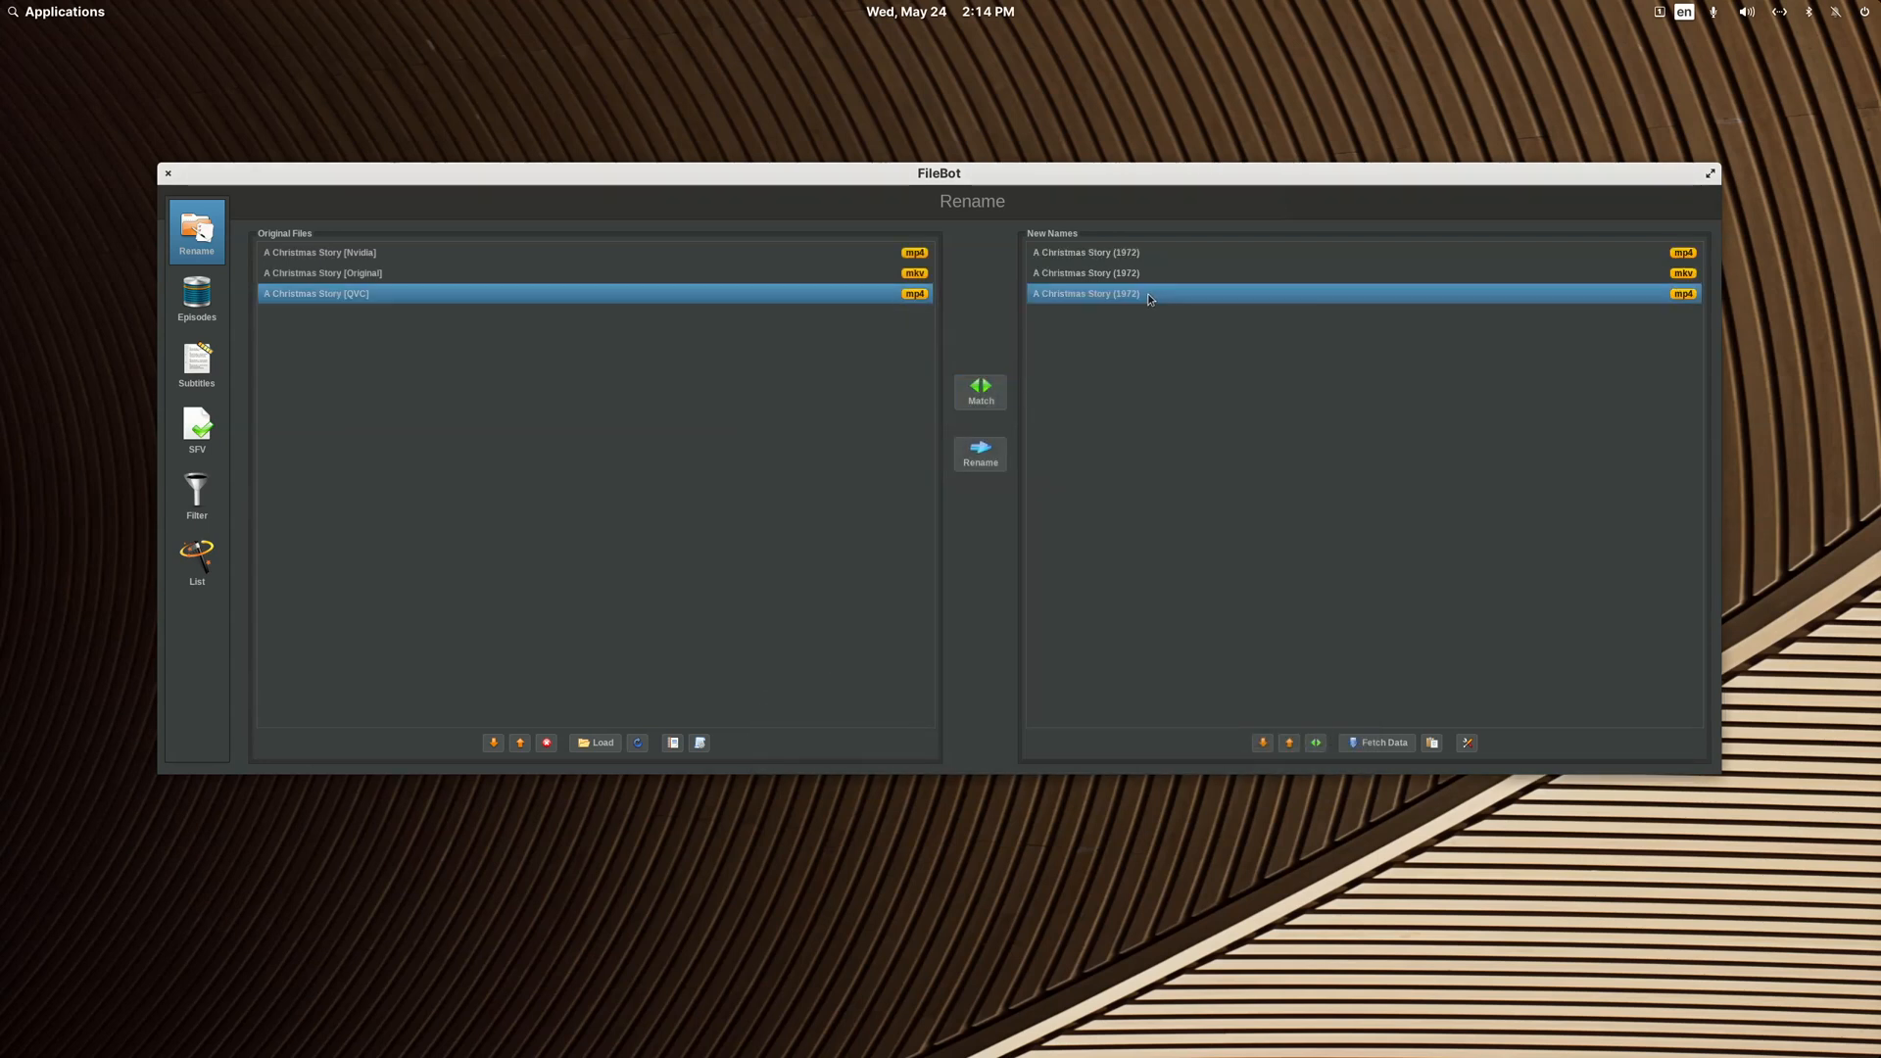
left_click(167, 173)
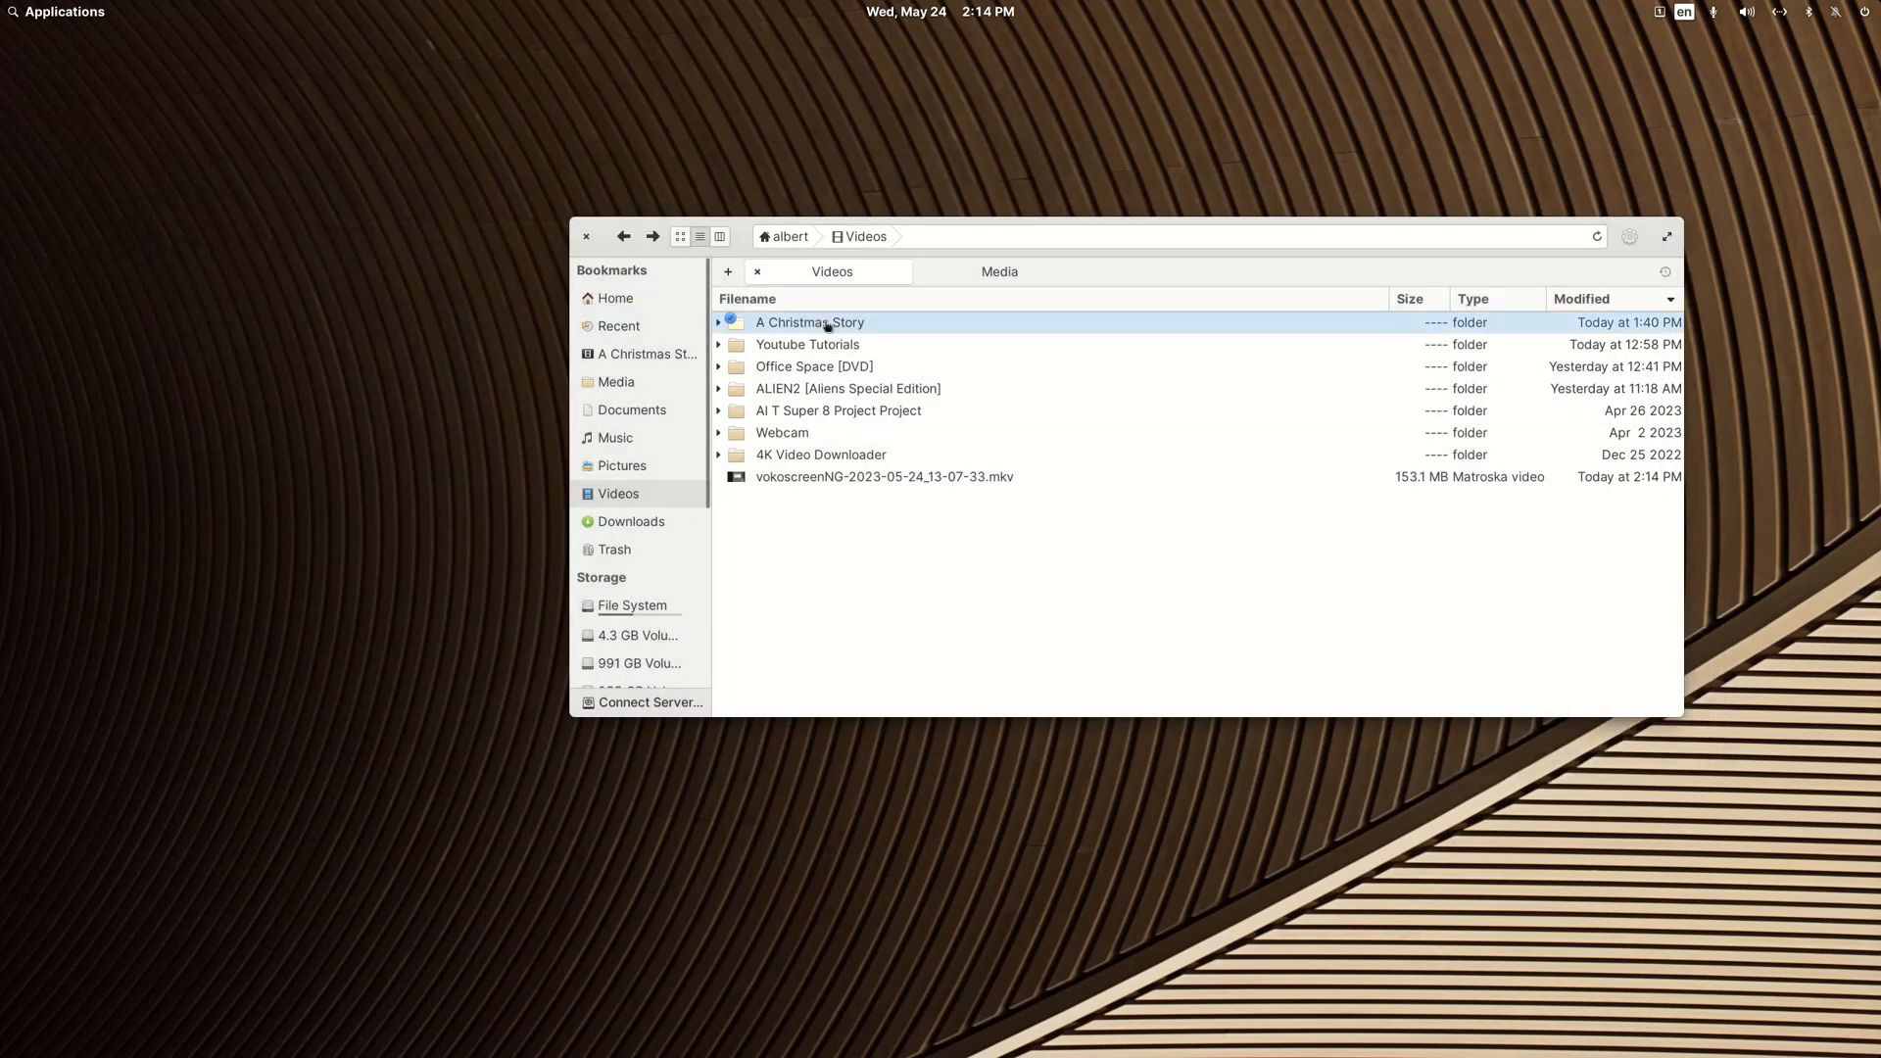
Step: Load the A Christmas Story folder from Videos into FileBot once more
right_click(826, 323)
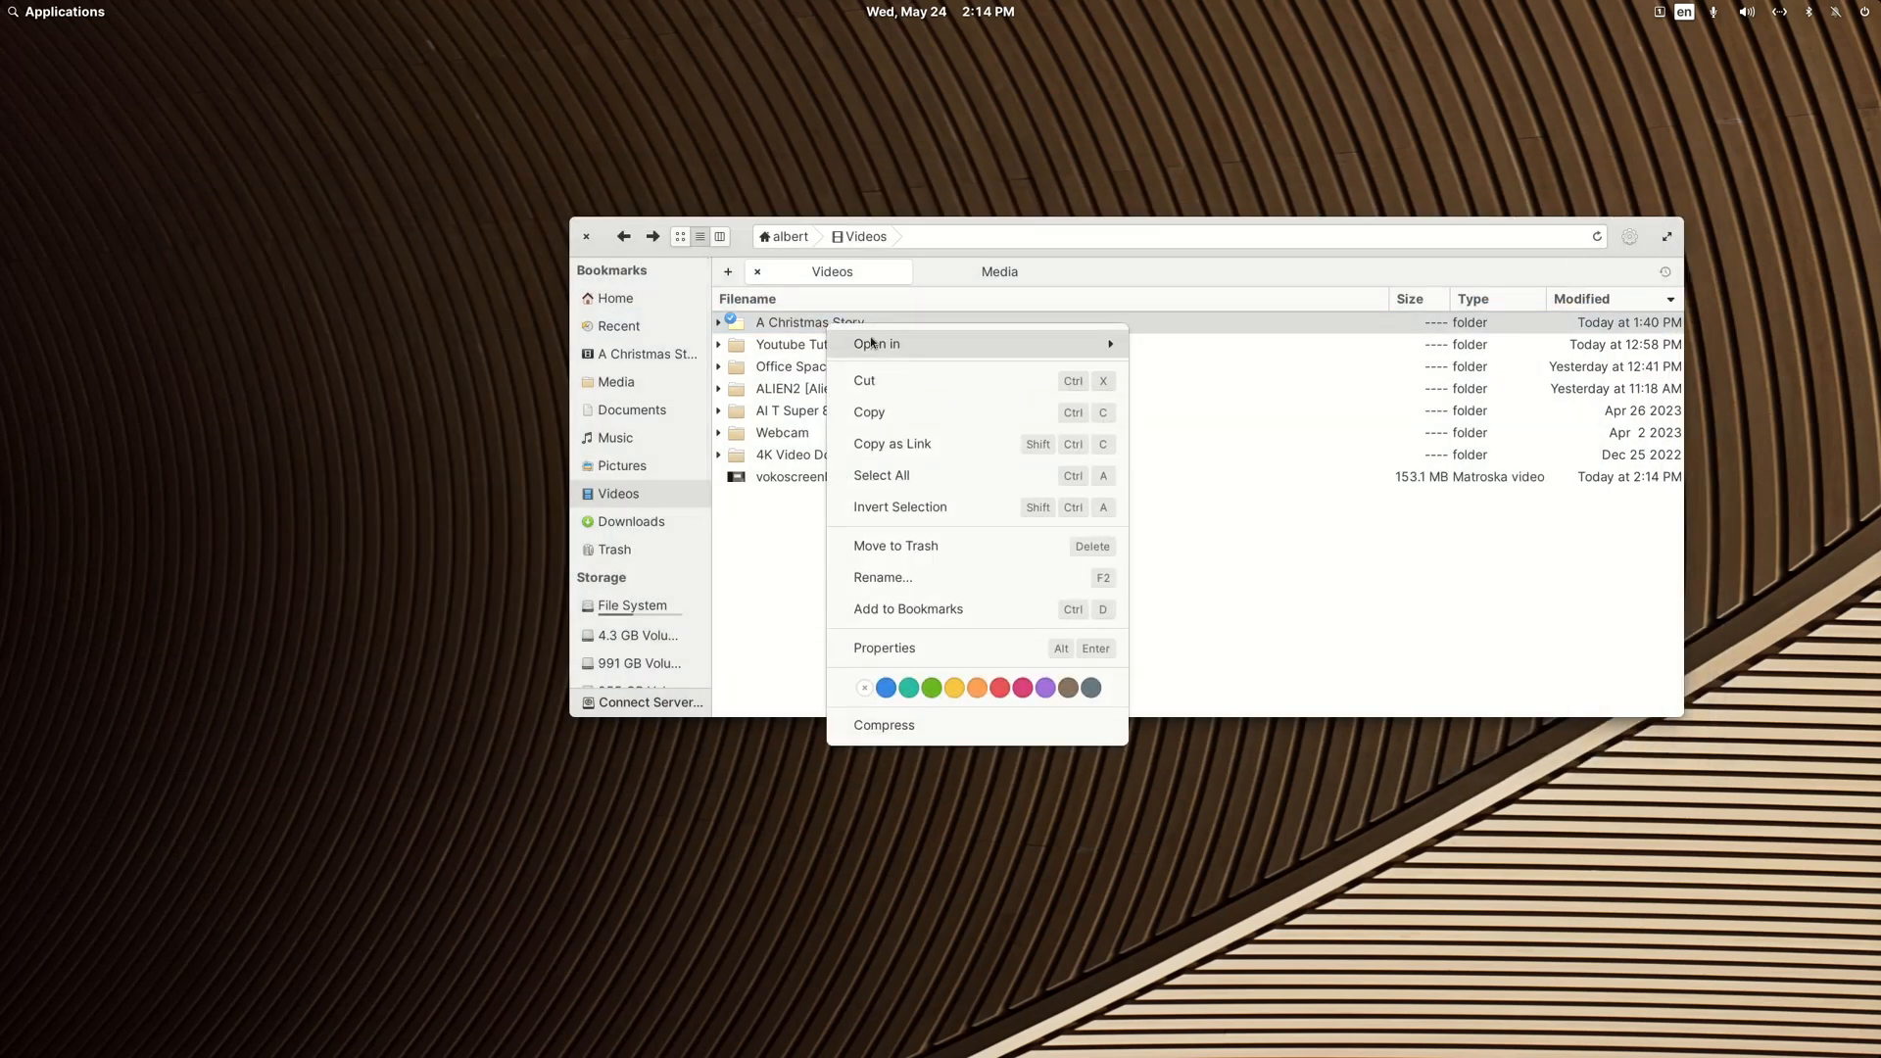
mouse_move(880, 341)
left_click(1191, 473)
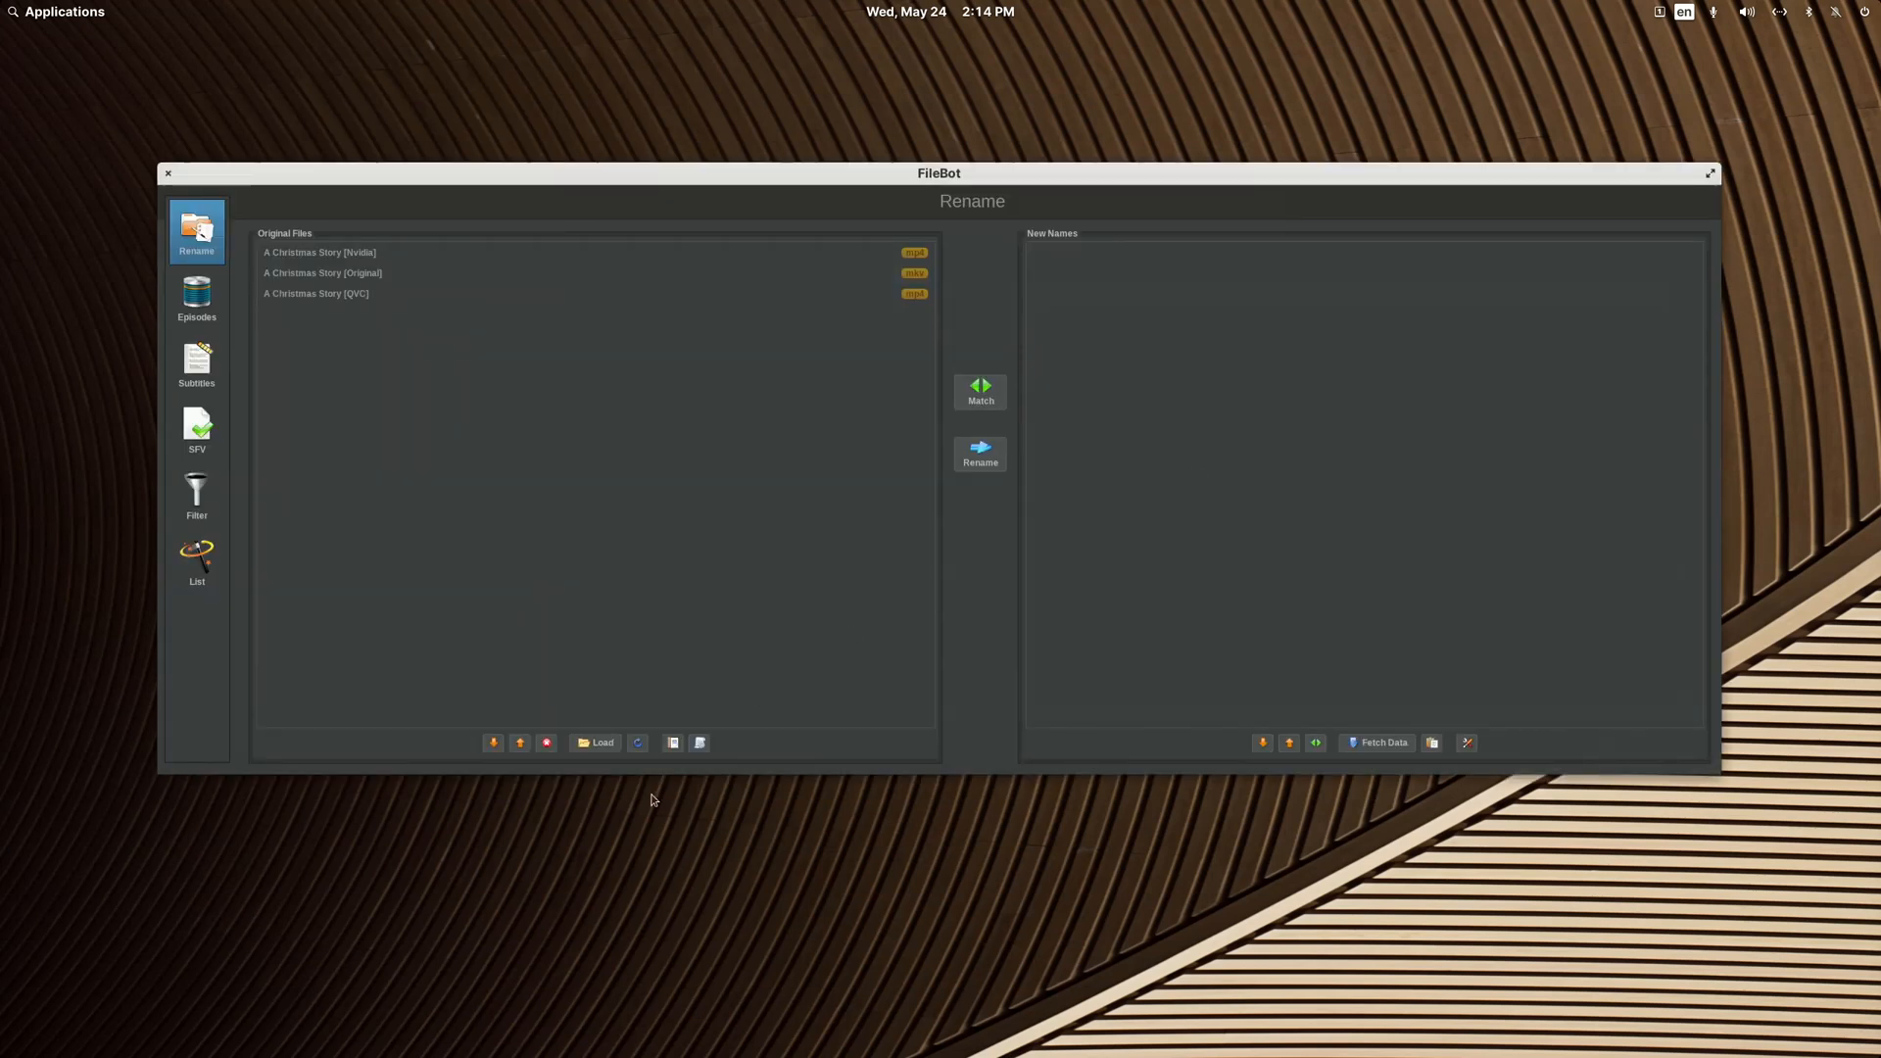
Step: Apply the Movie Rename in Current Location without Folder Creation preset, choose A Christmas Story (1972) for all three files, and review the proposed names
left_click(700, 744)
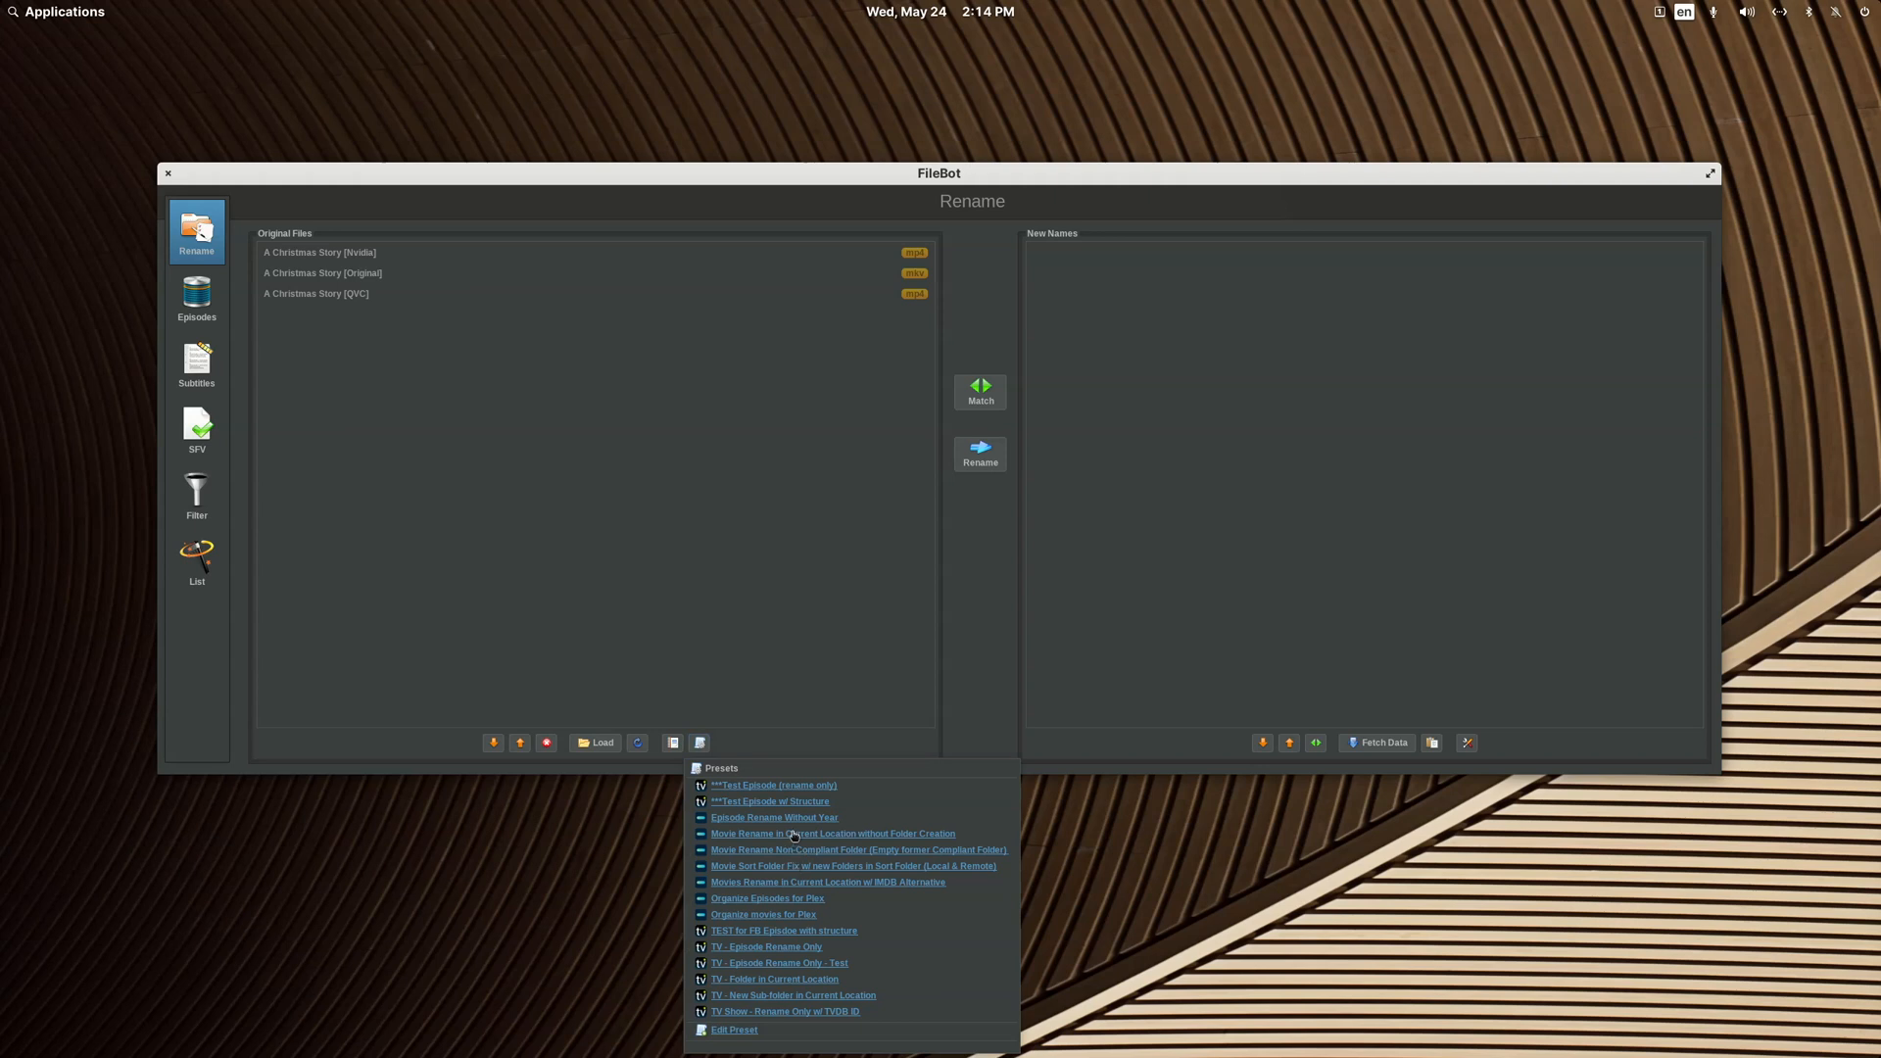
left_click(795, 836)
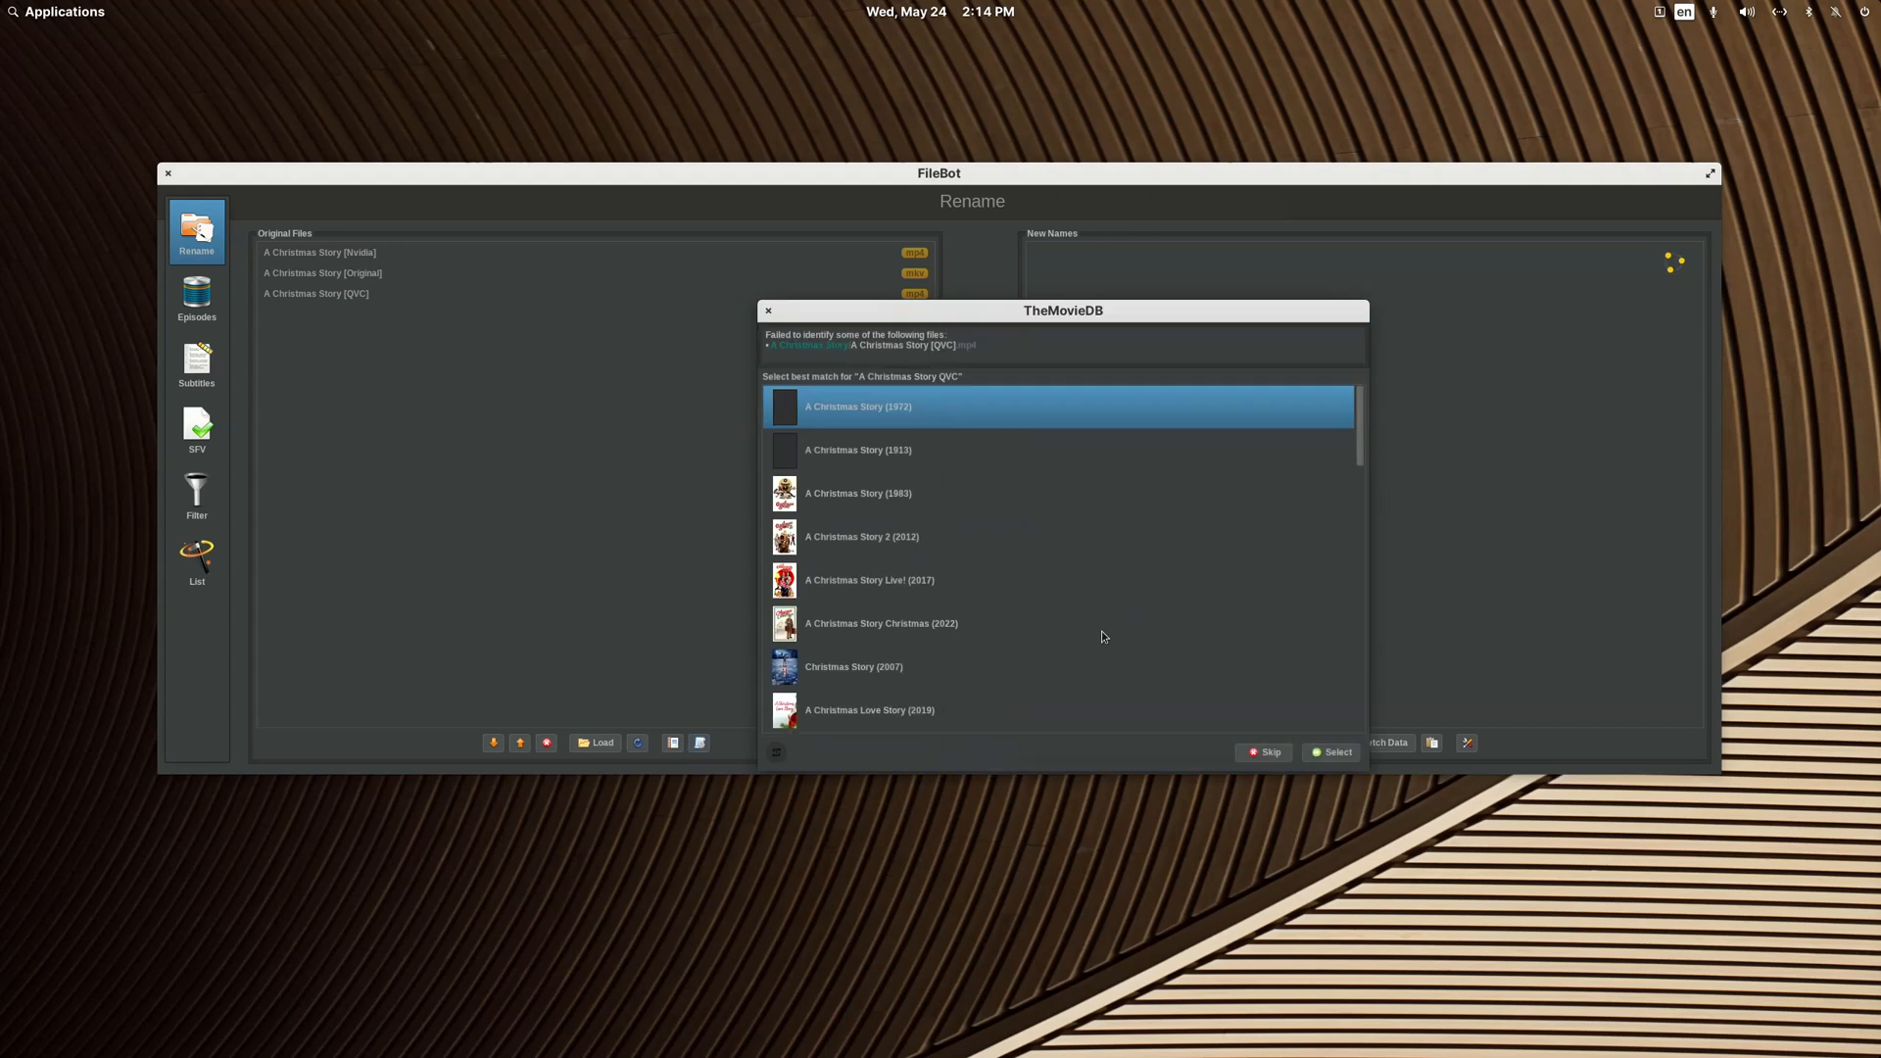
left_click(1356, 752)
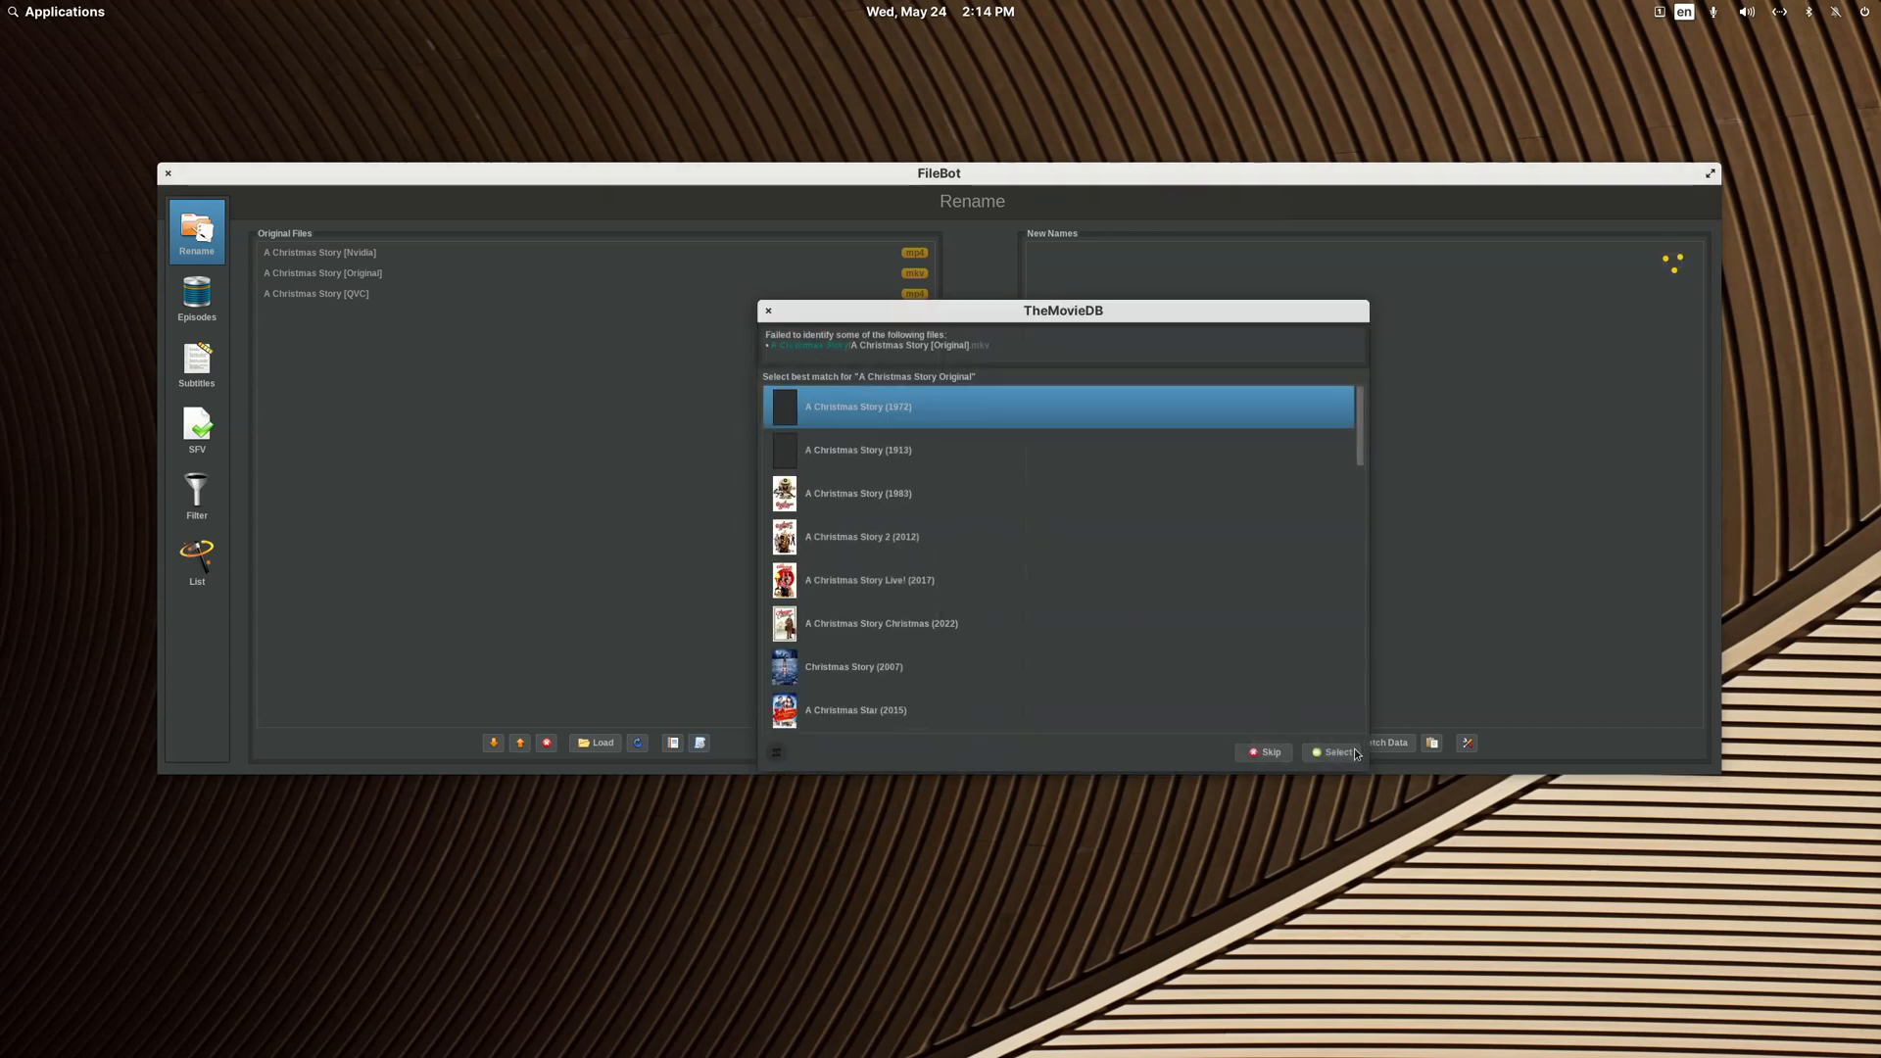
left_click(1350, 753)
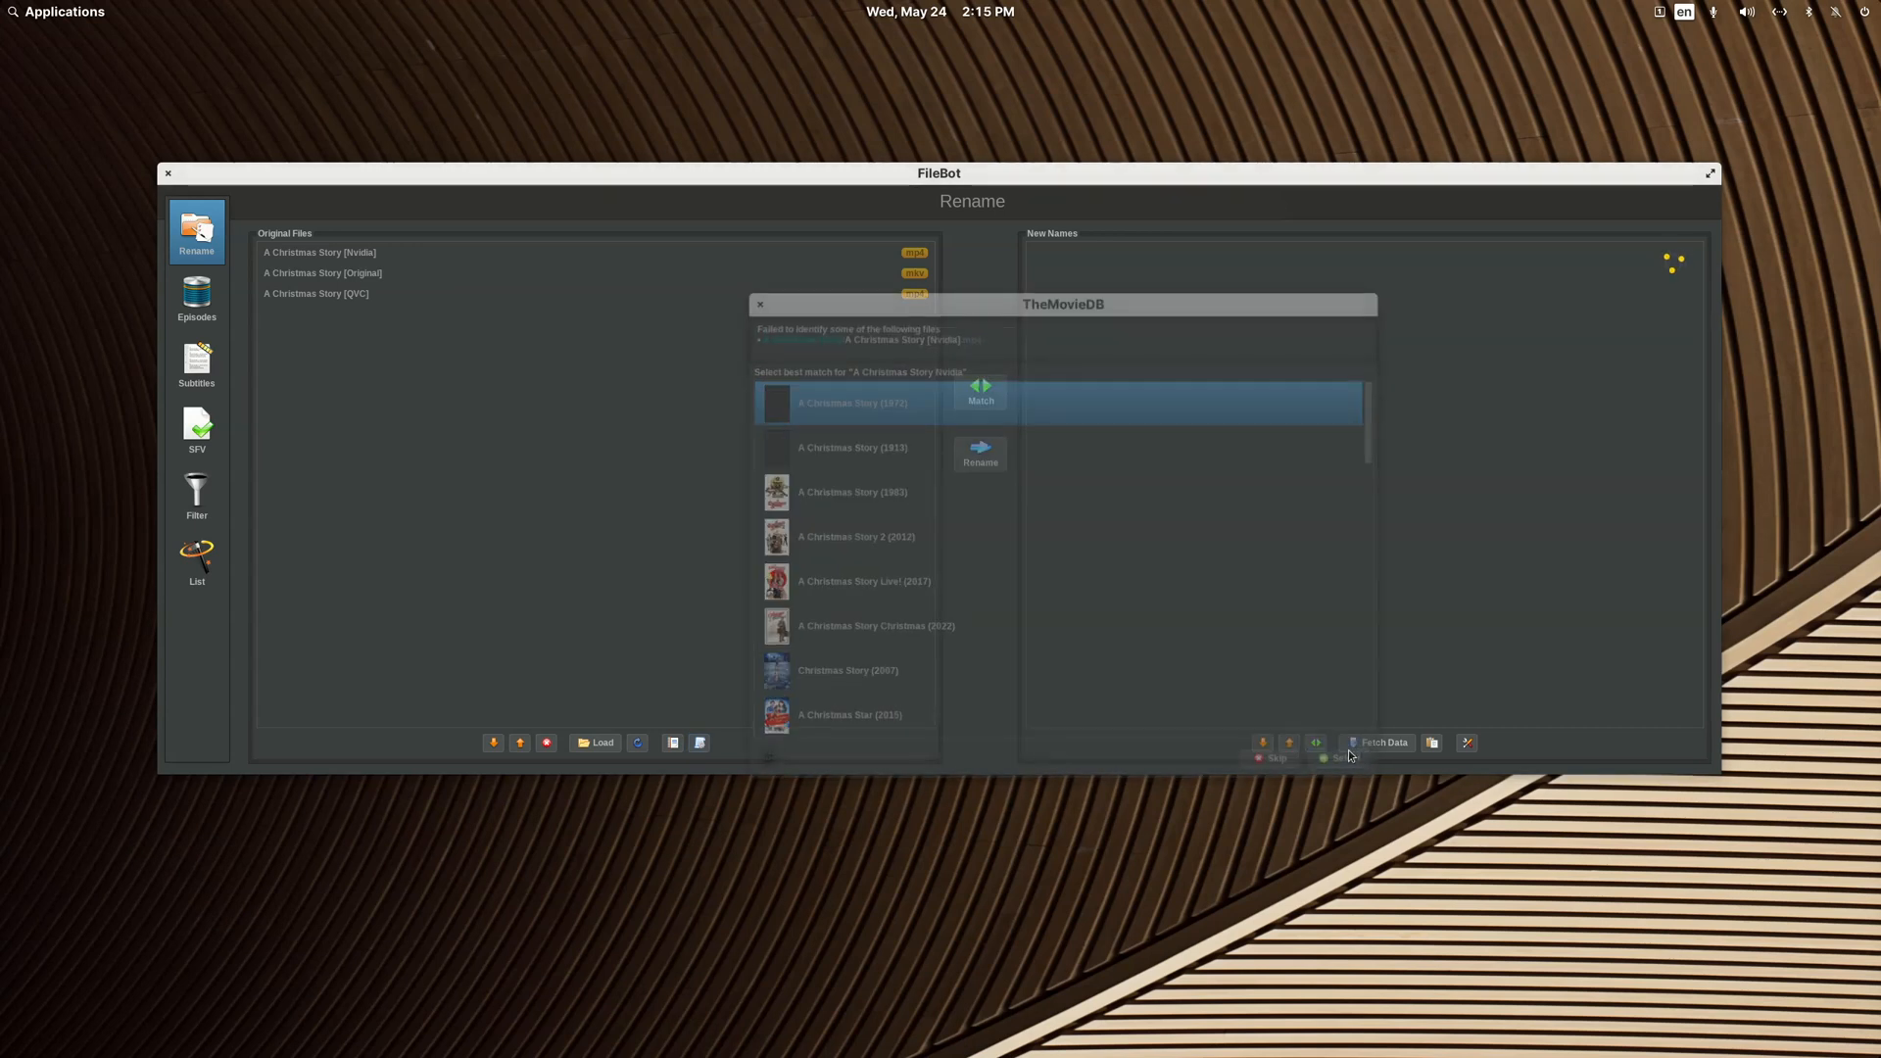
left_click(1350, 754)
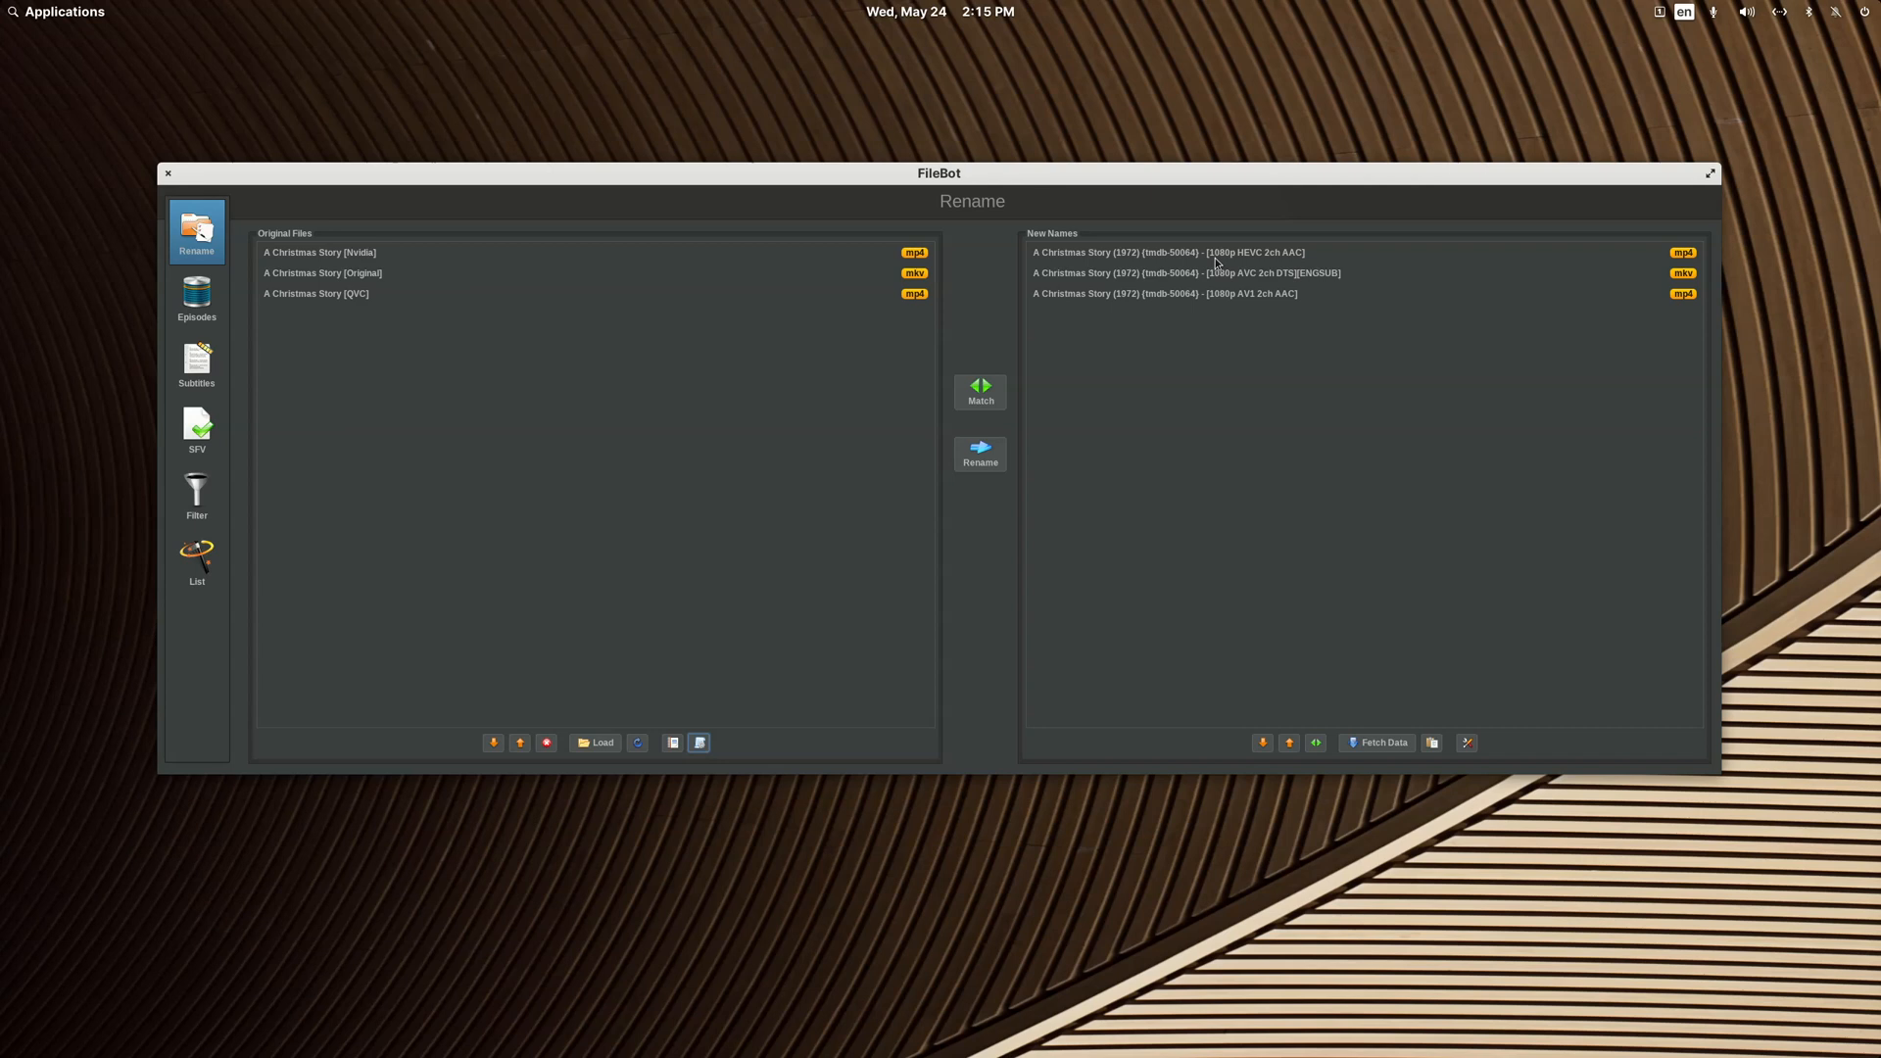
left_click(1276, 277)
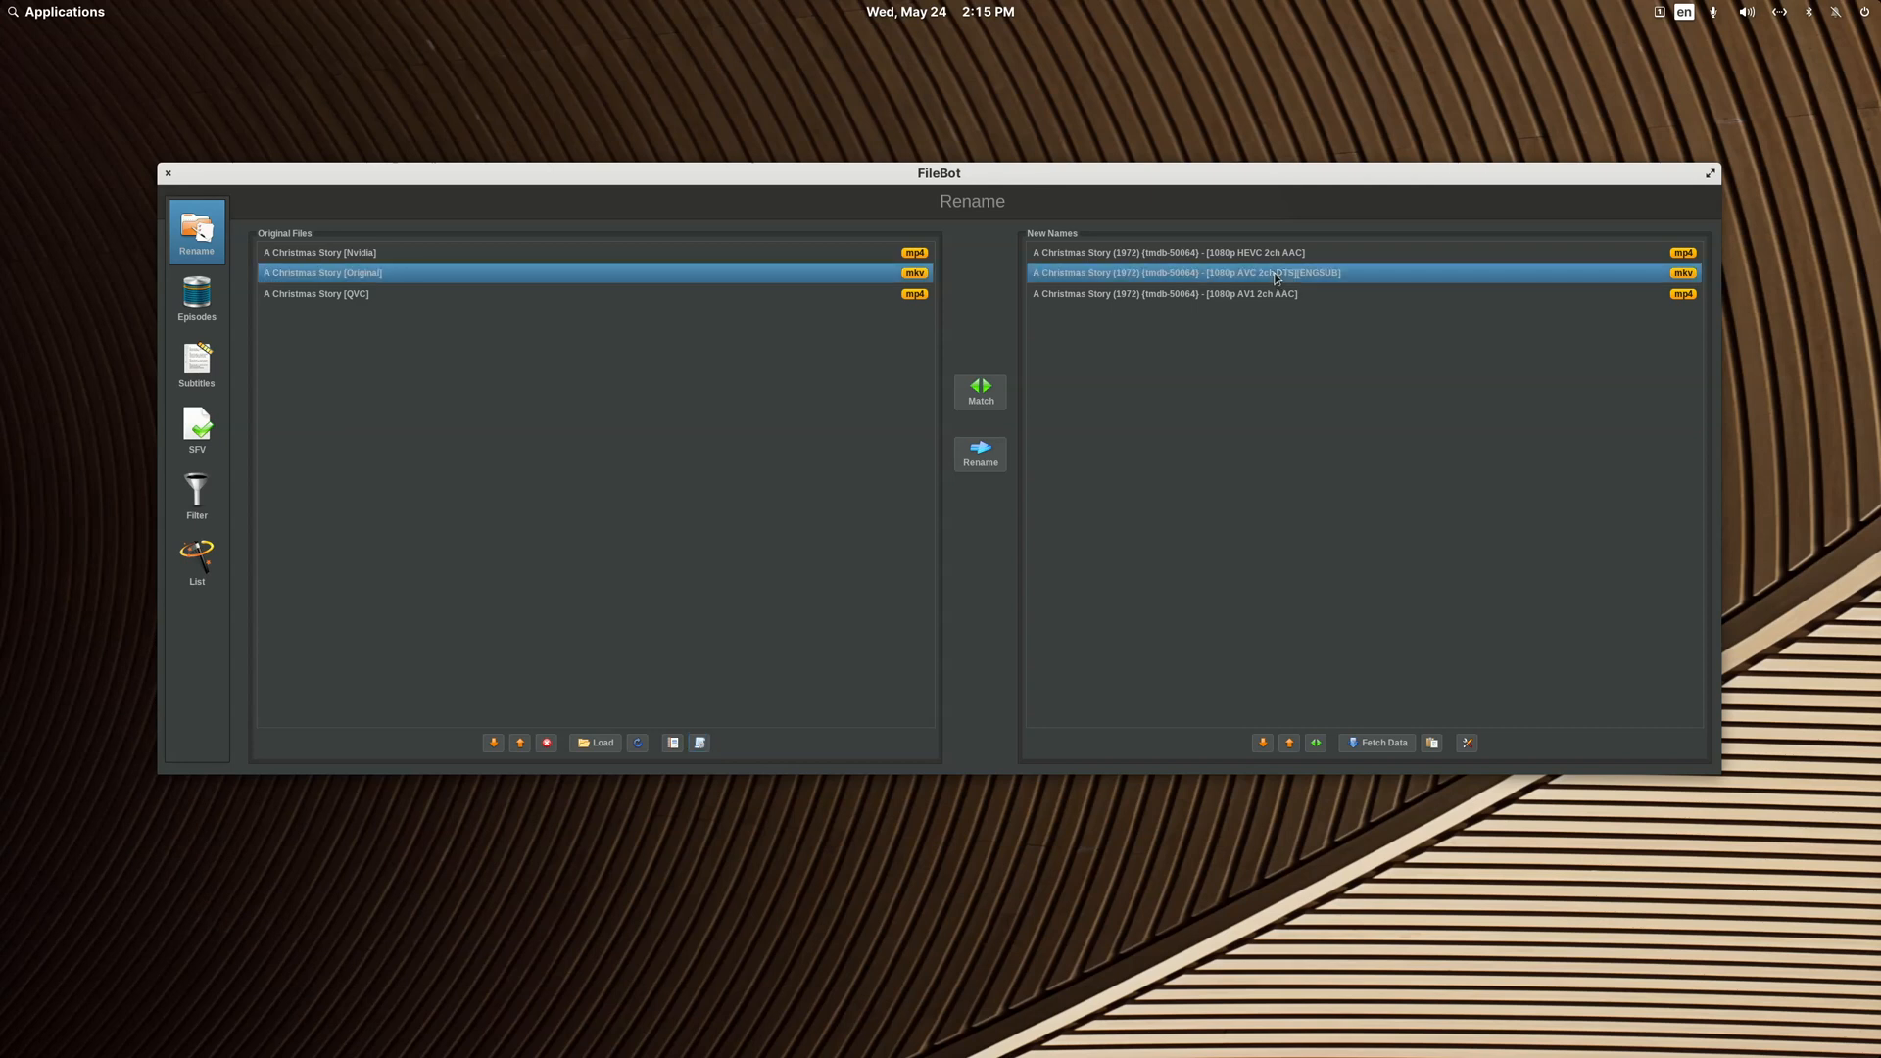
left_click(1343, 296)
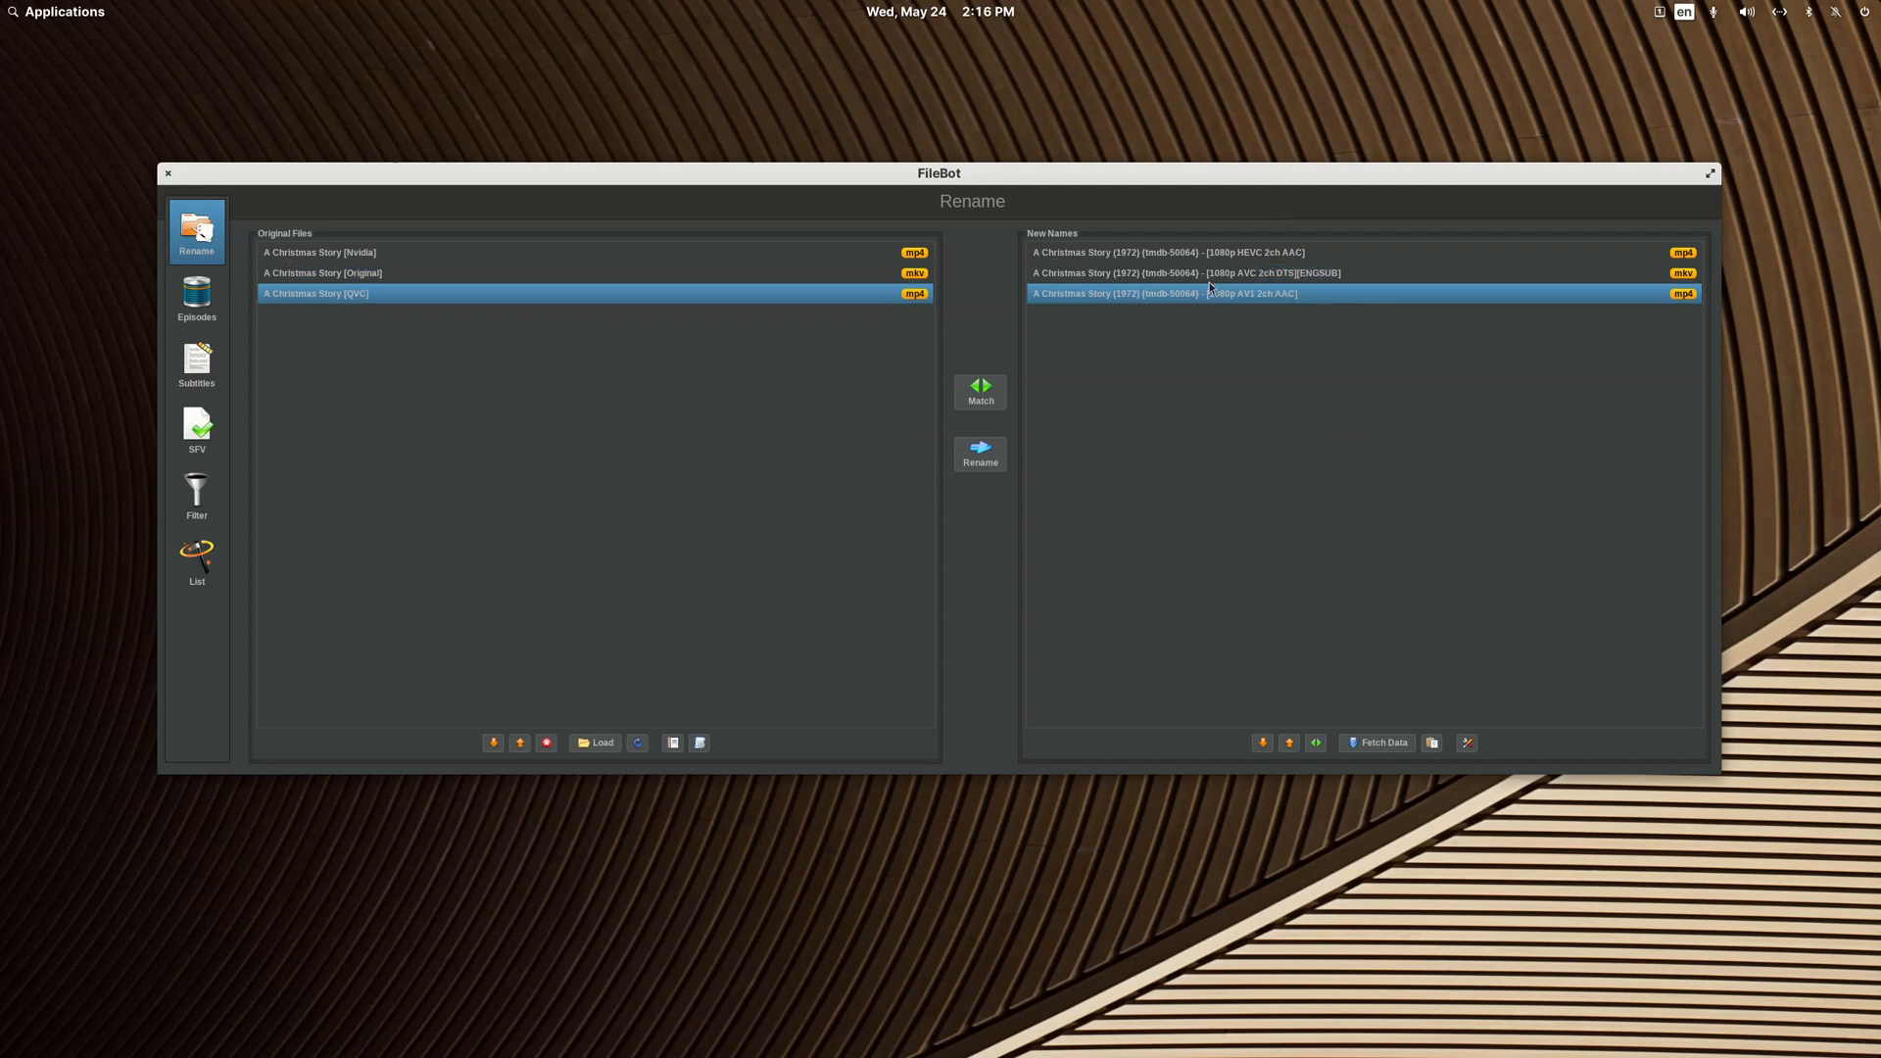
Step: Rename the three A Christmas Story files with the proposed names, close FileBot, and open their folder in Videos to check them
left_click(983, 455)
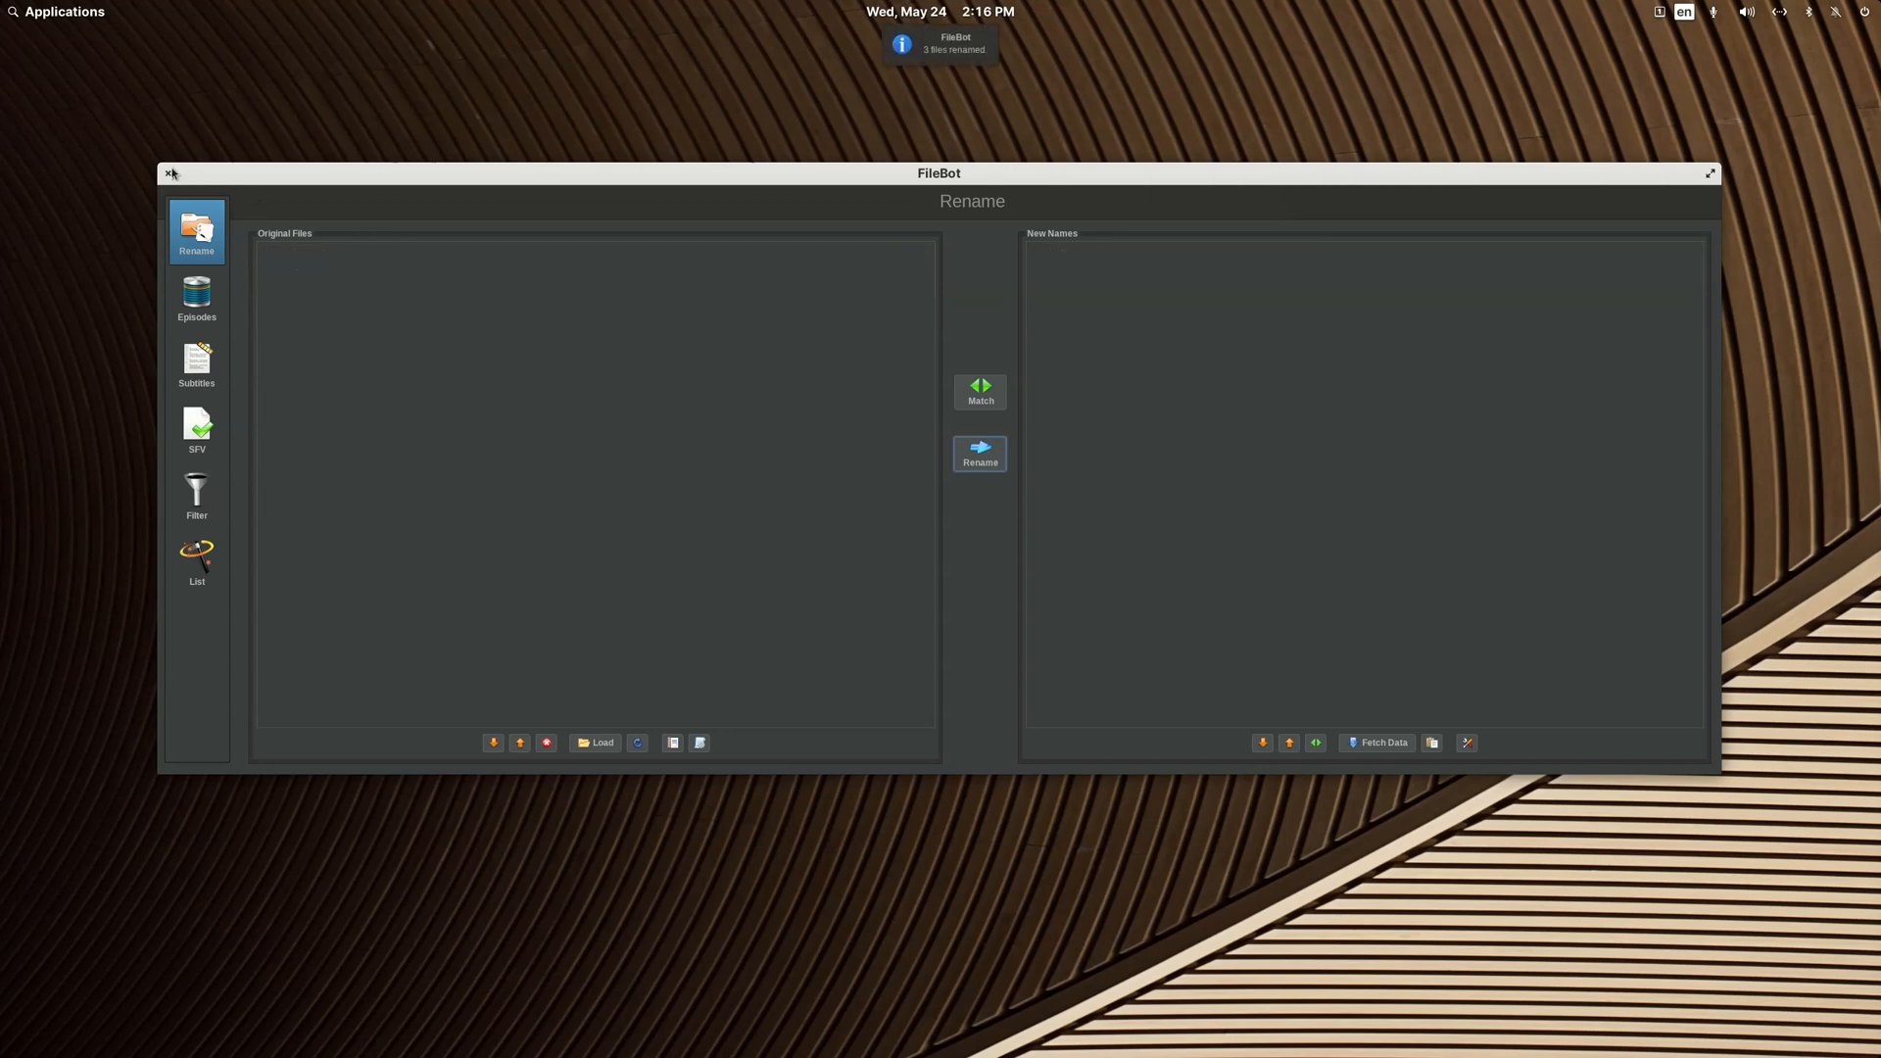
left_click(167, 174)
left_click(810, 323)
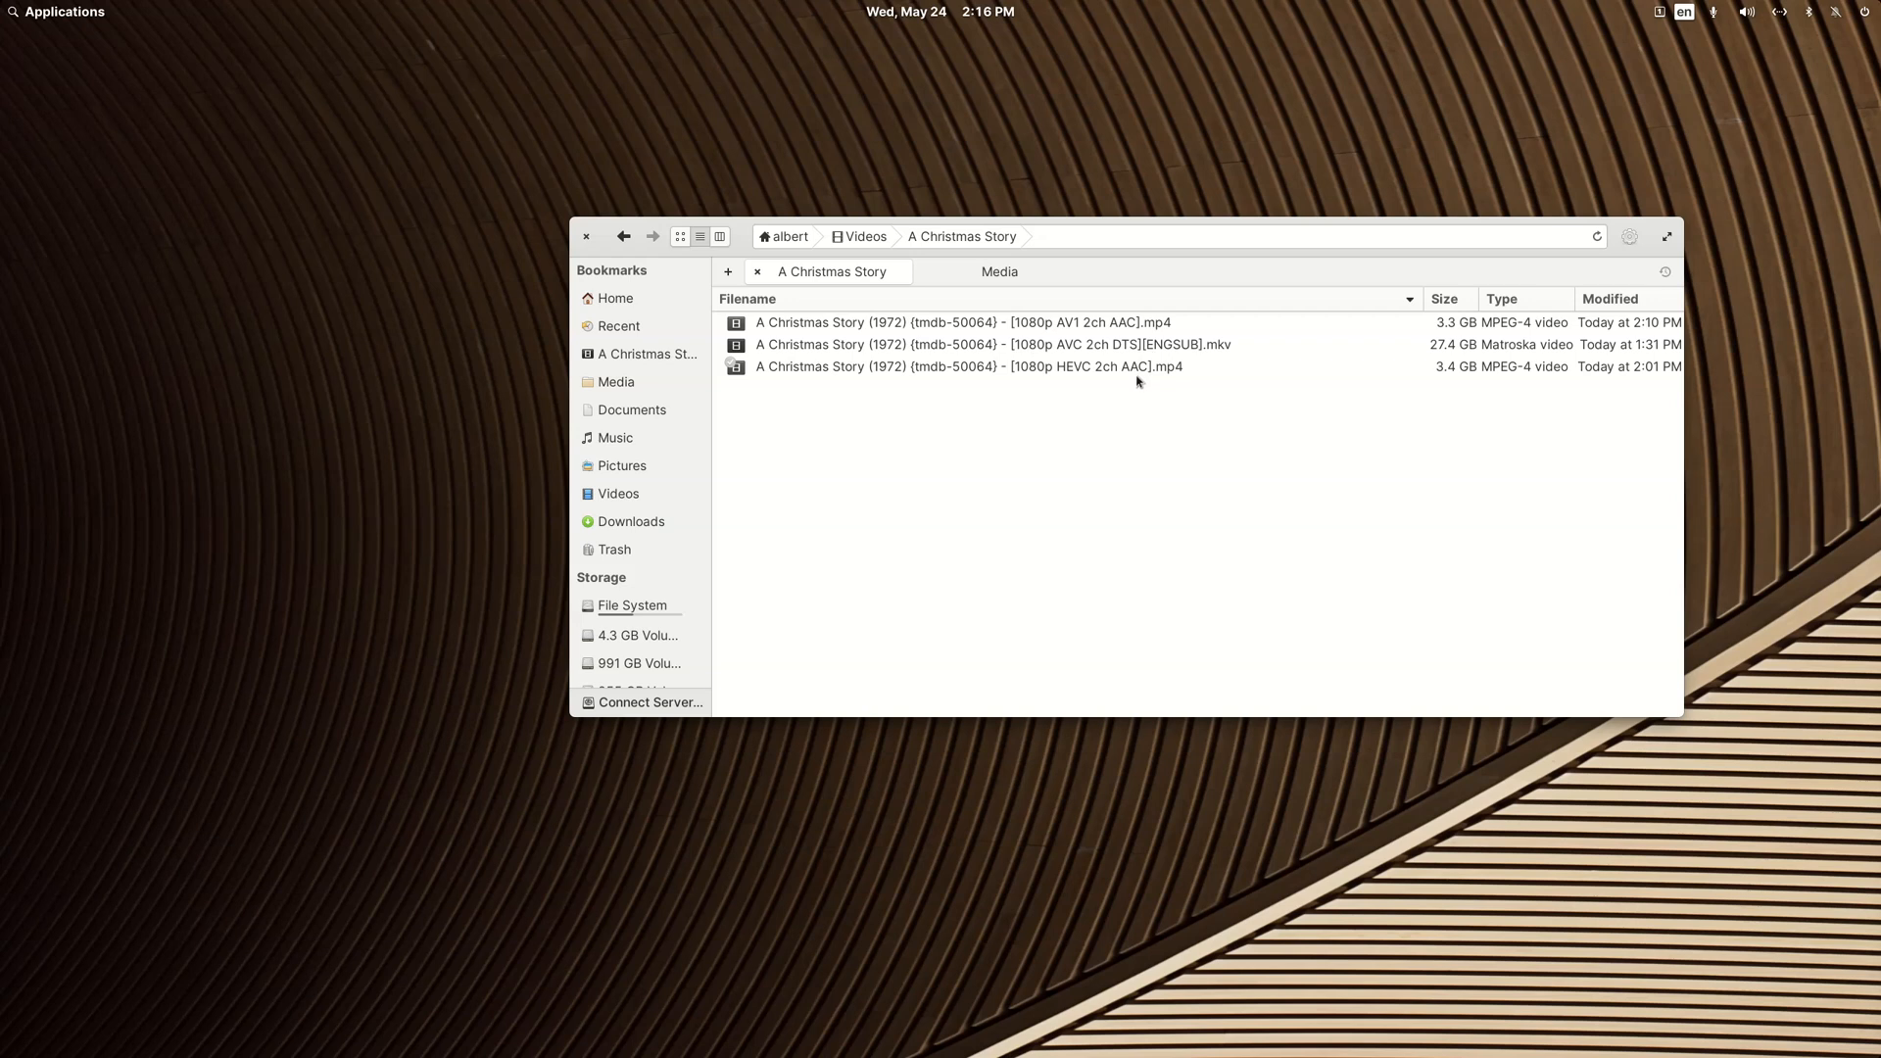
Step: Return to the Videos folder and open the A Christmas Story folder in FileBot
left_click(626, 240)
right_click(822, 325)
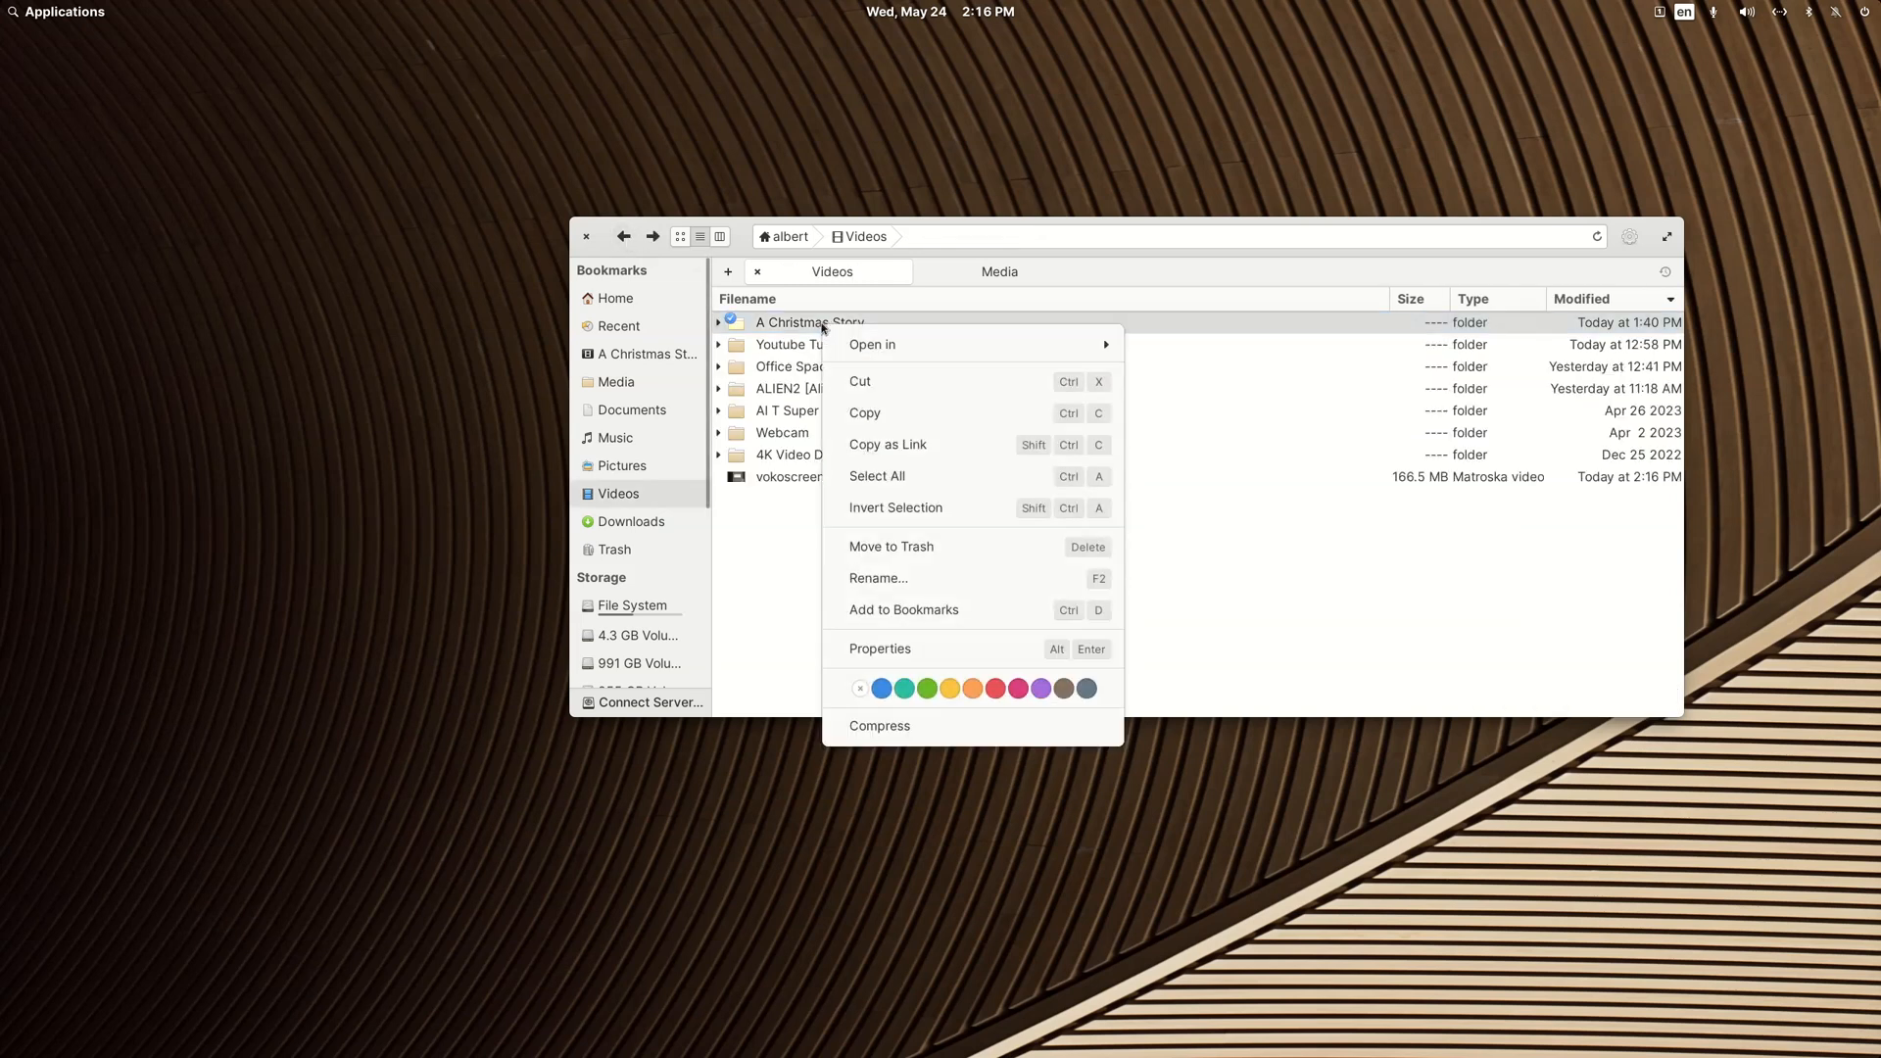
mouse_move(849, 360)
left_click(1188, 472)
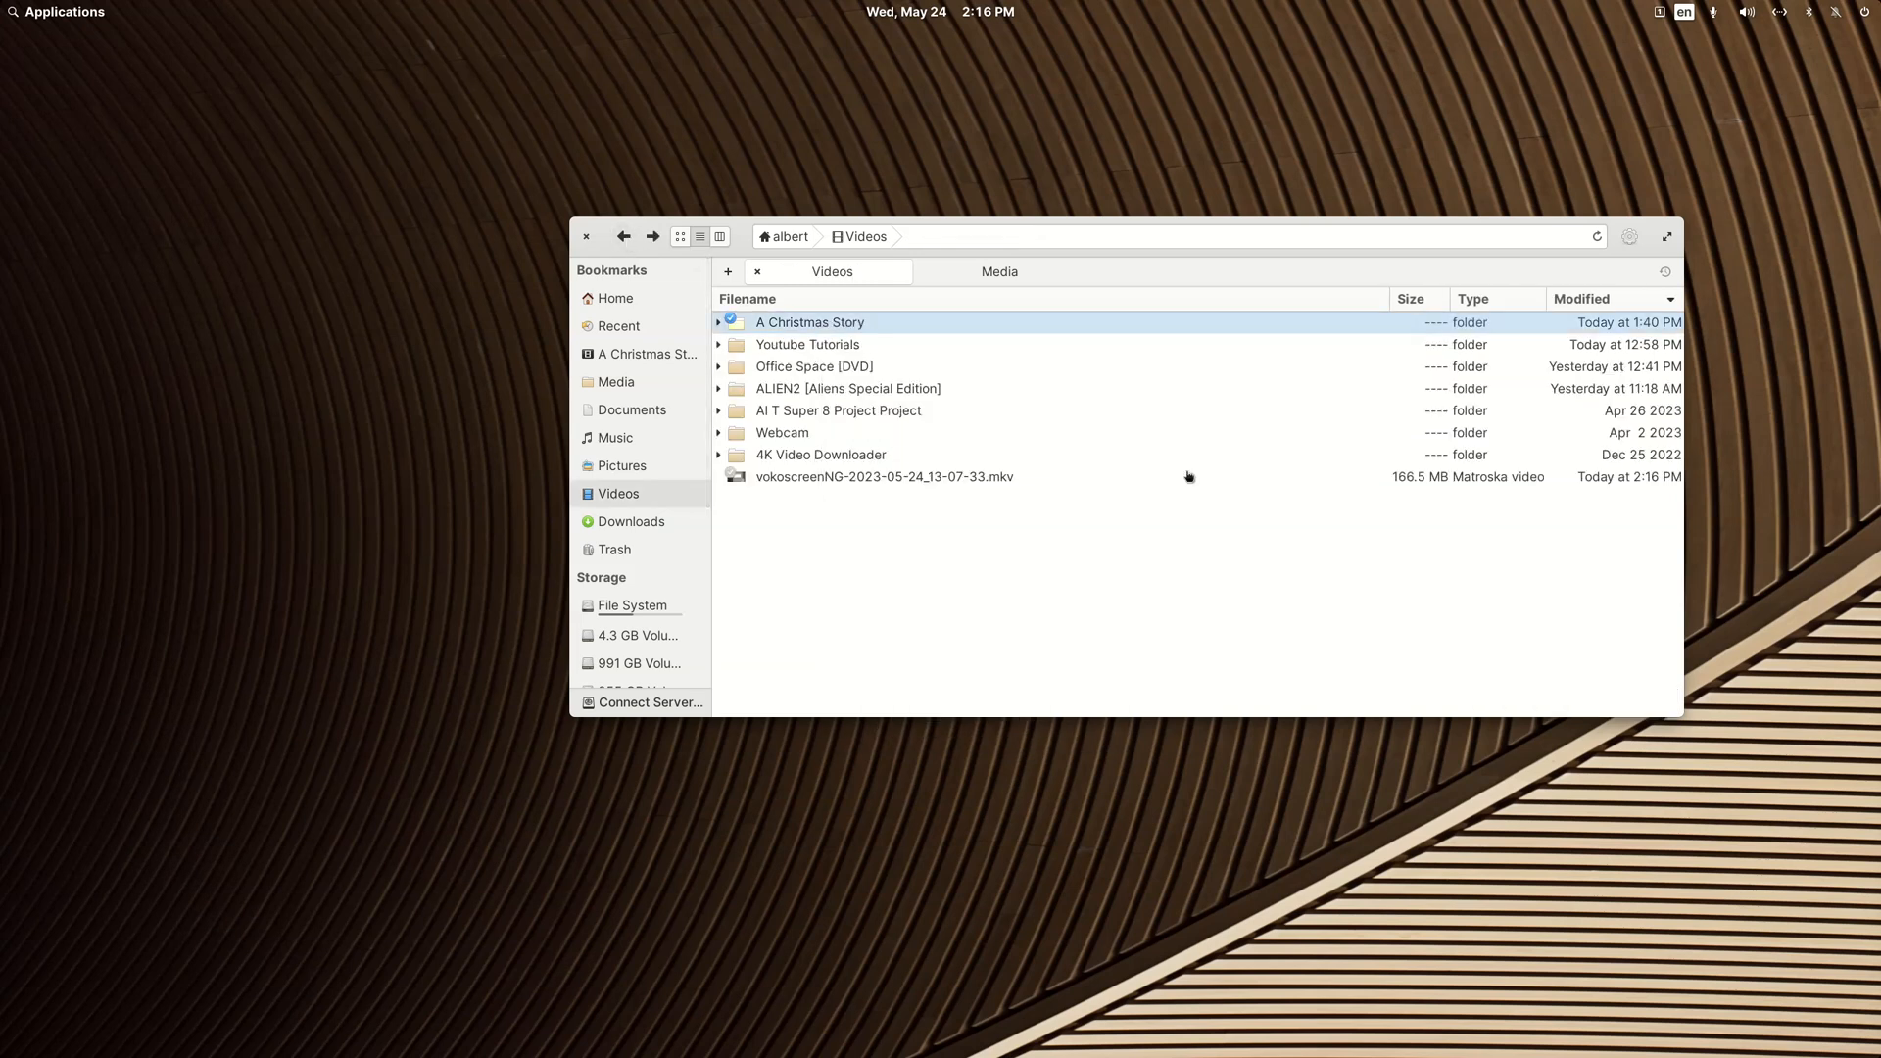
Step: Preview new names with the Movie Rename Non-Compliant Folder (Empty former Compliant Folder) preset, and close FileBot without renaming
left_click(699, 743)
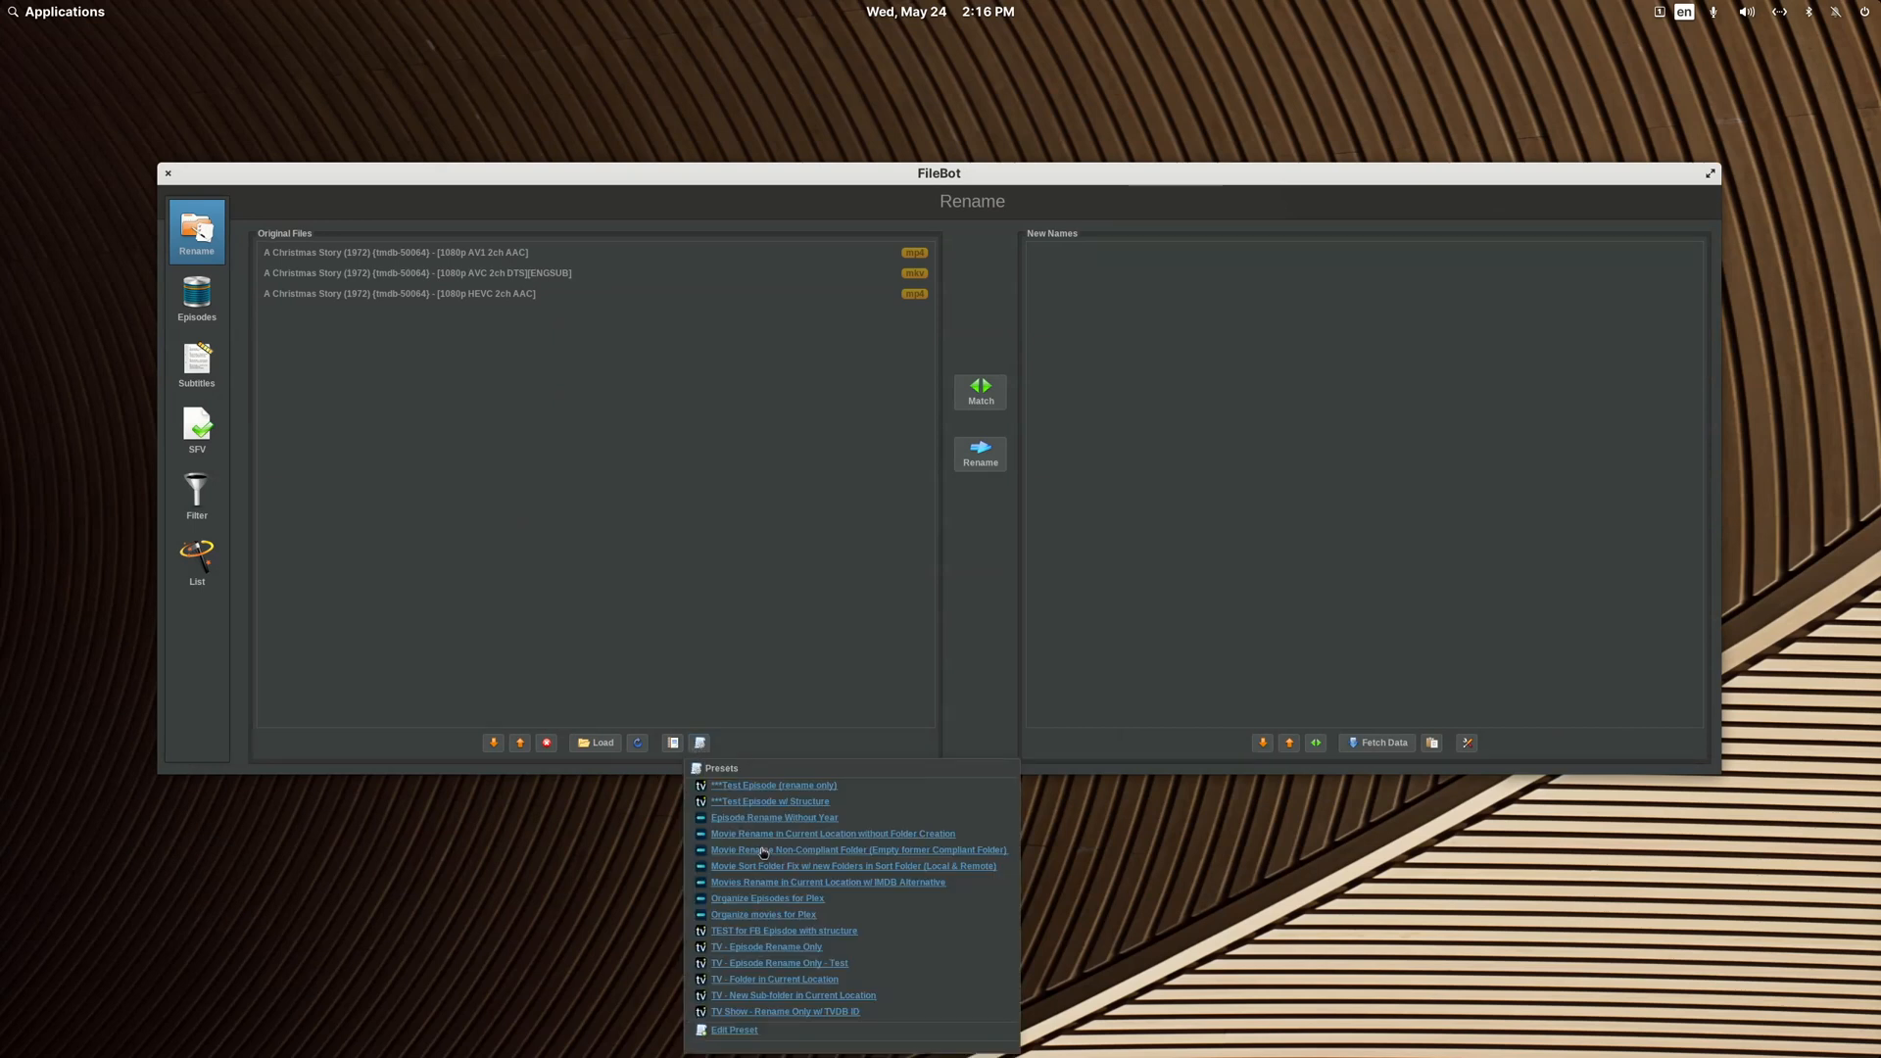
left_click(765, 849)
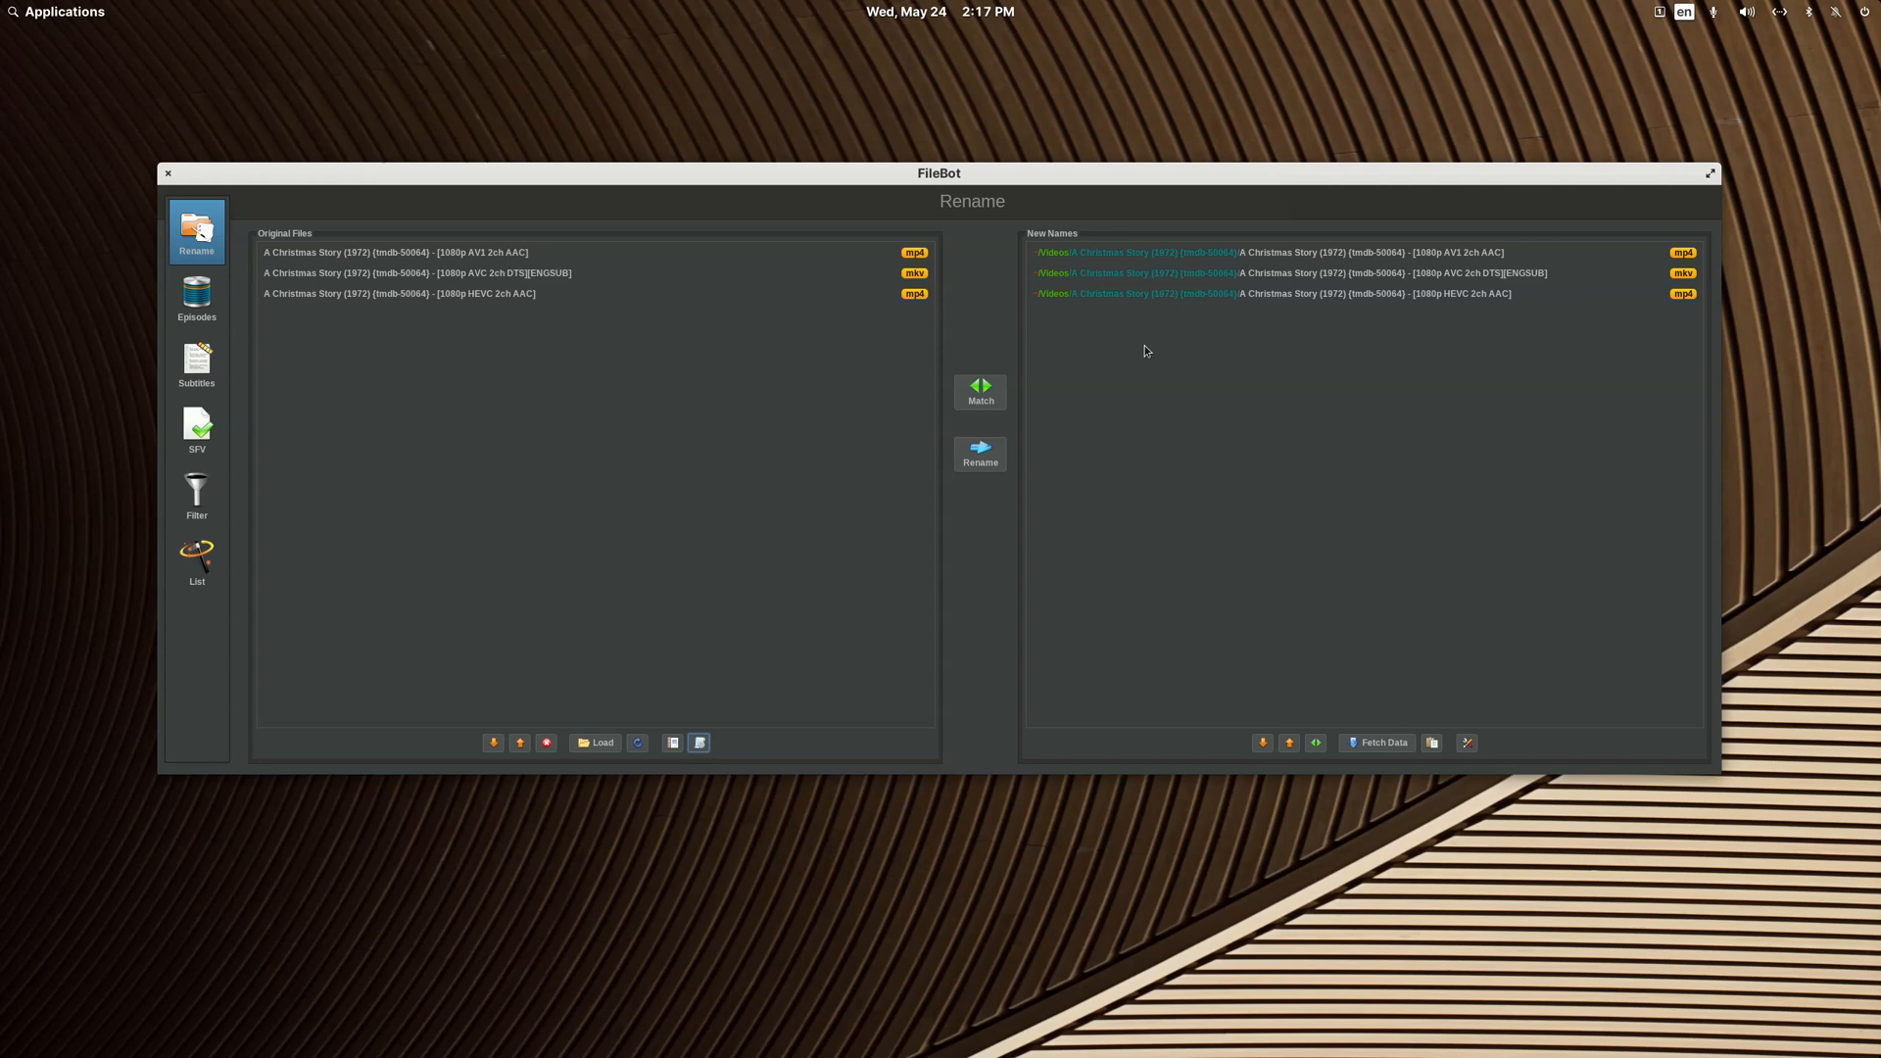
left_click(167, 174)
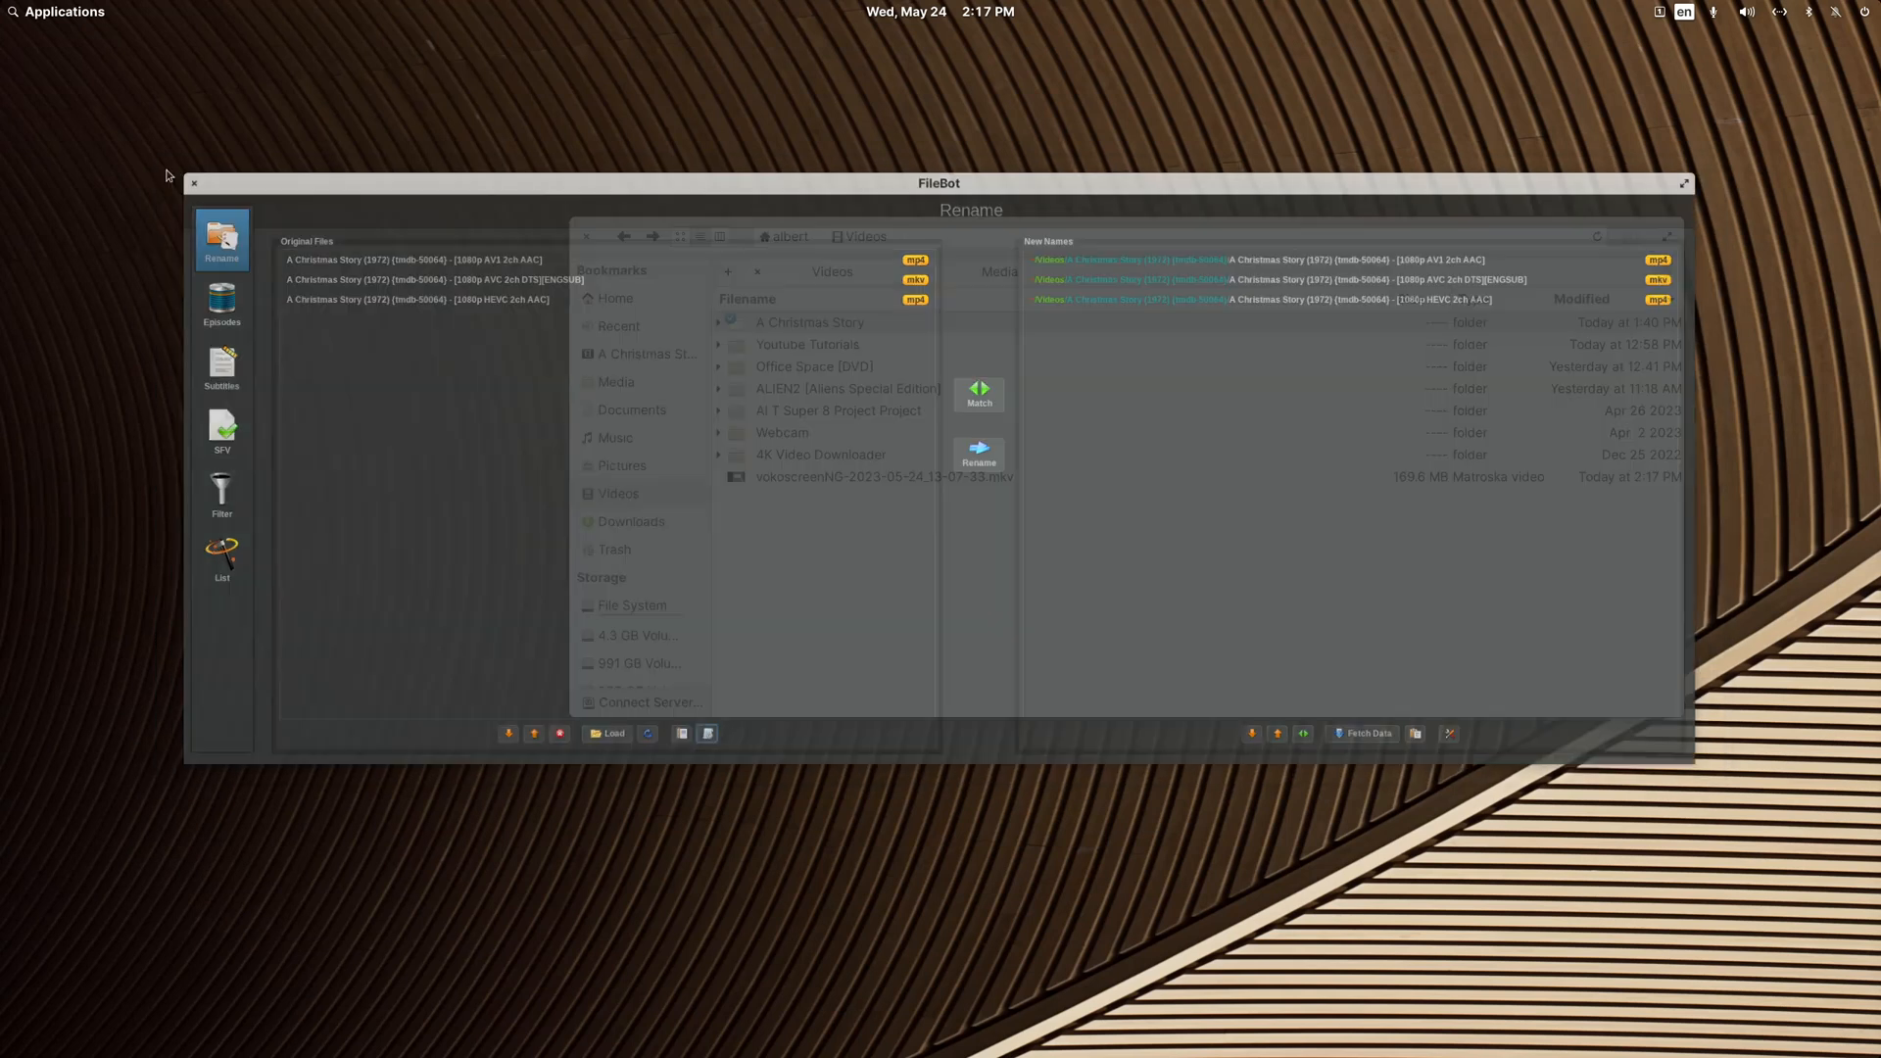
Step: Load the A Christmas Story folder from Videos into FileBot again
right_click(814, 325)
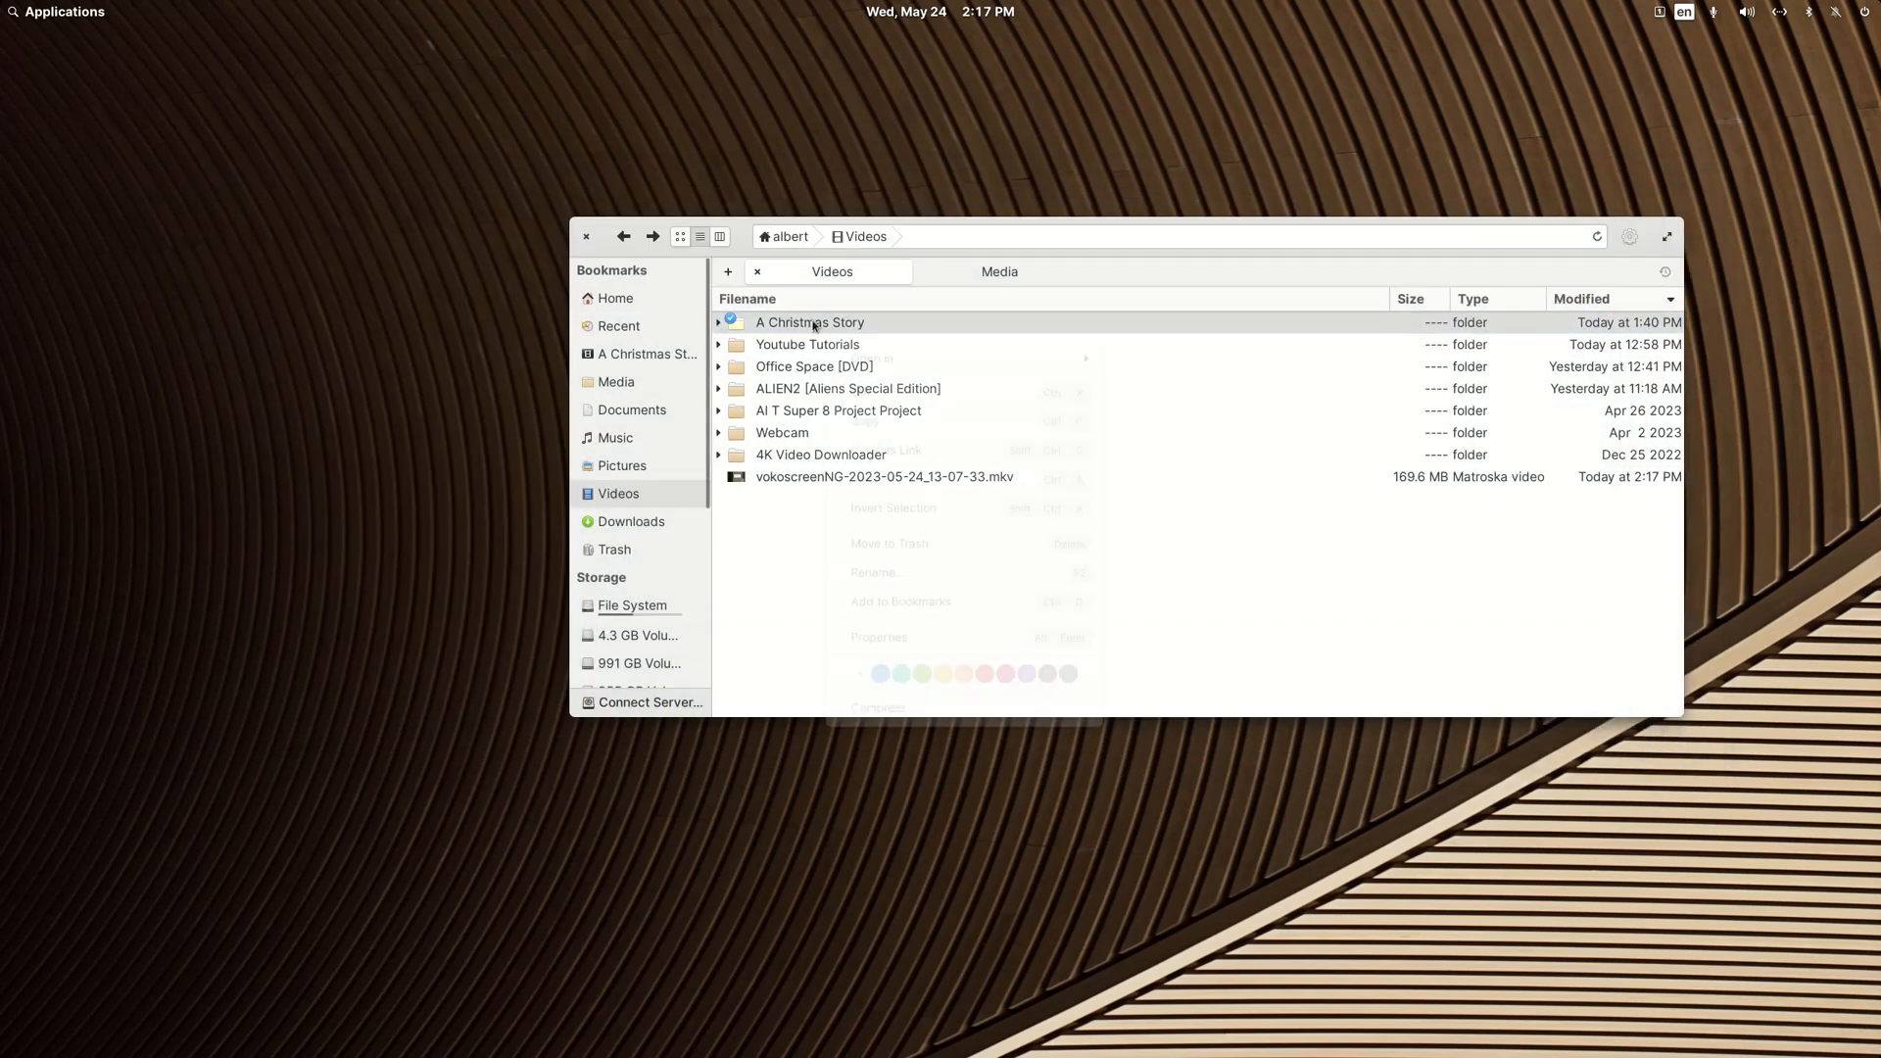
mouse_move(862, 342)
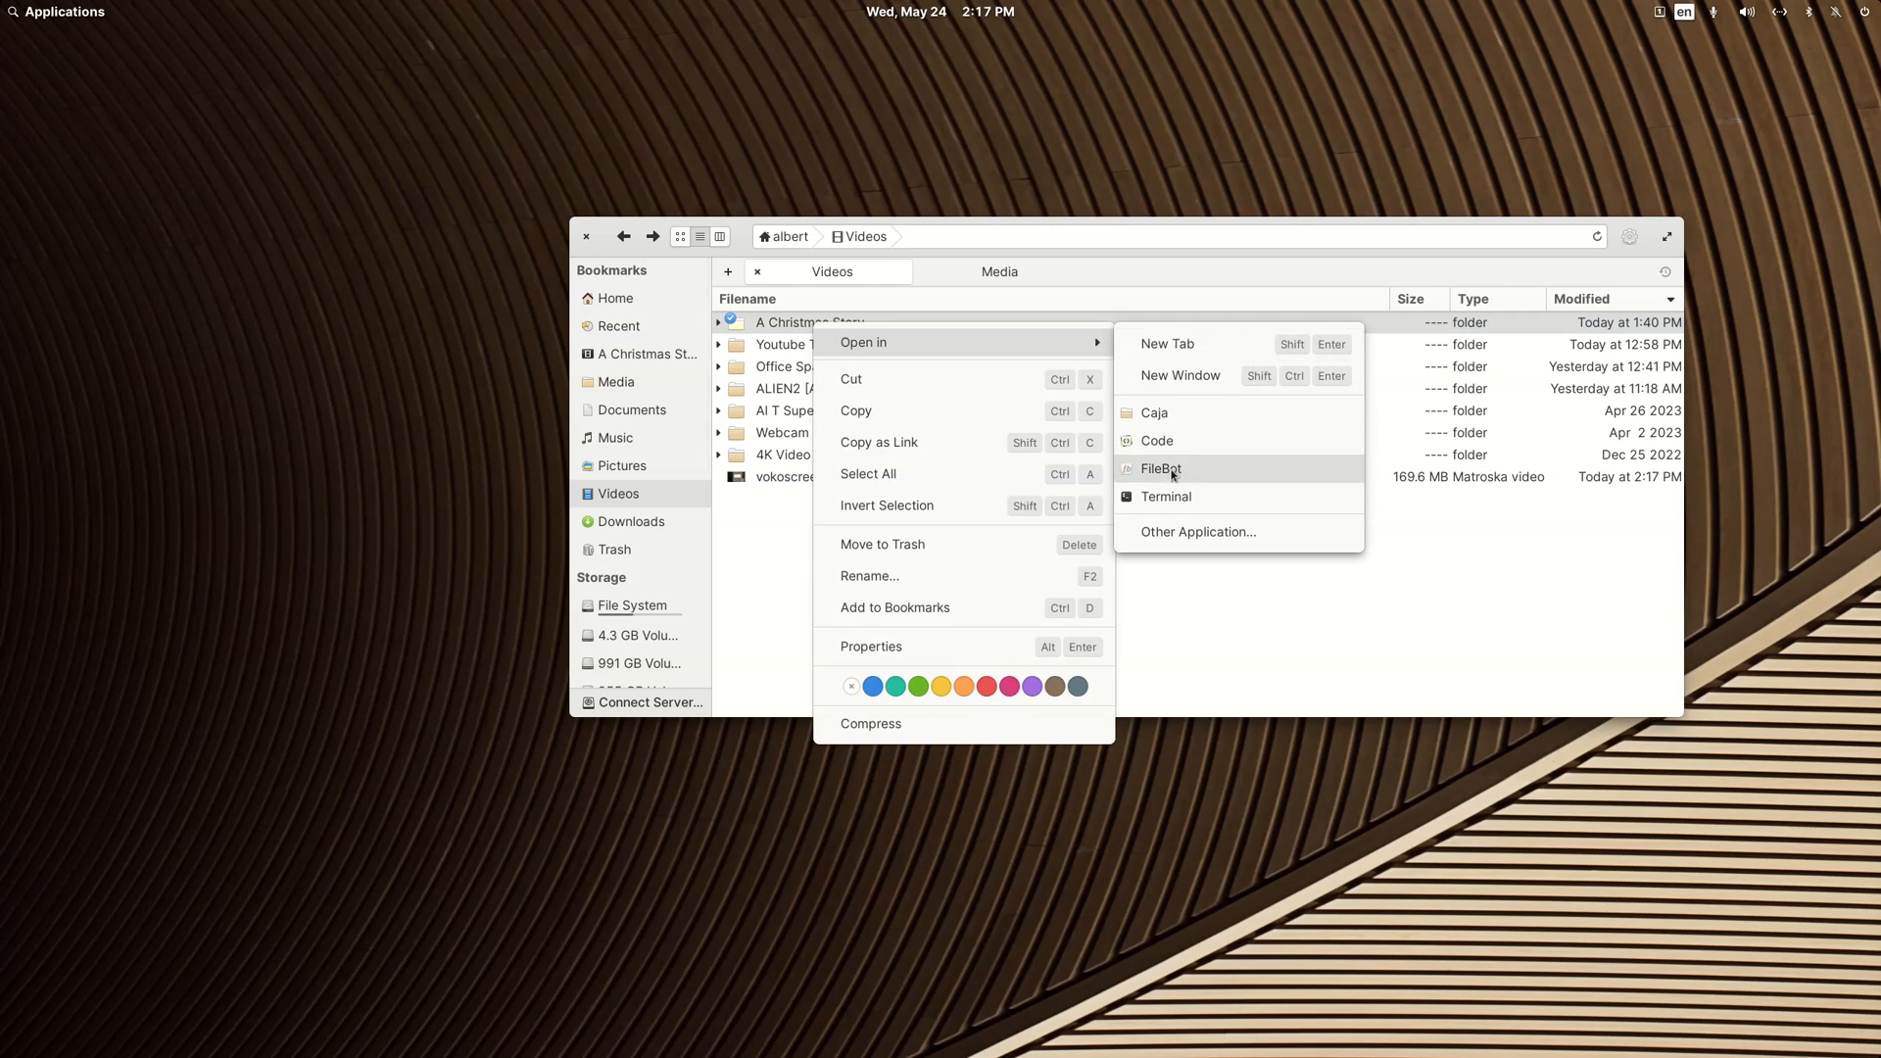
left_click(1171, 471)
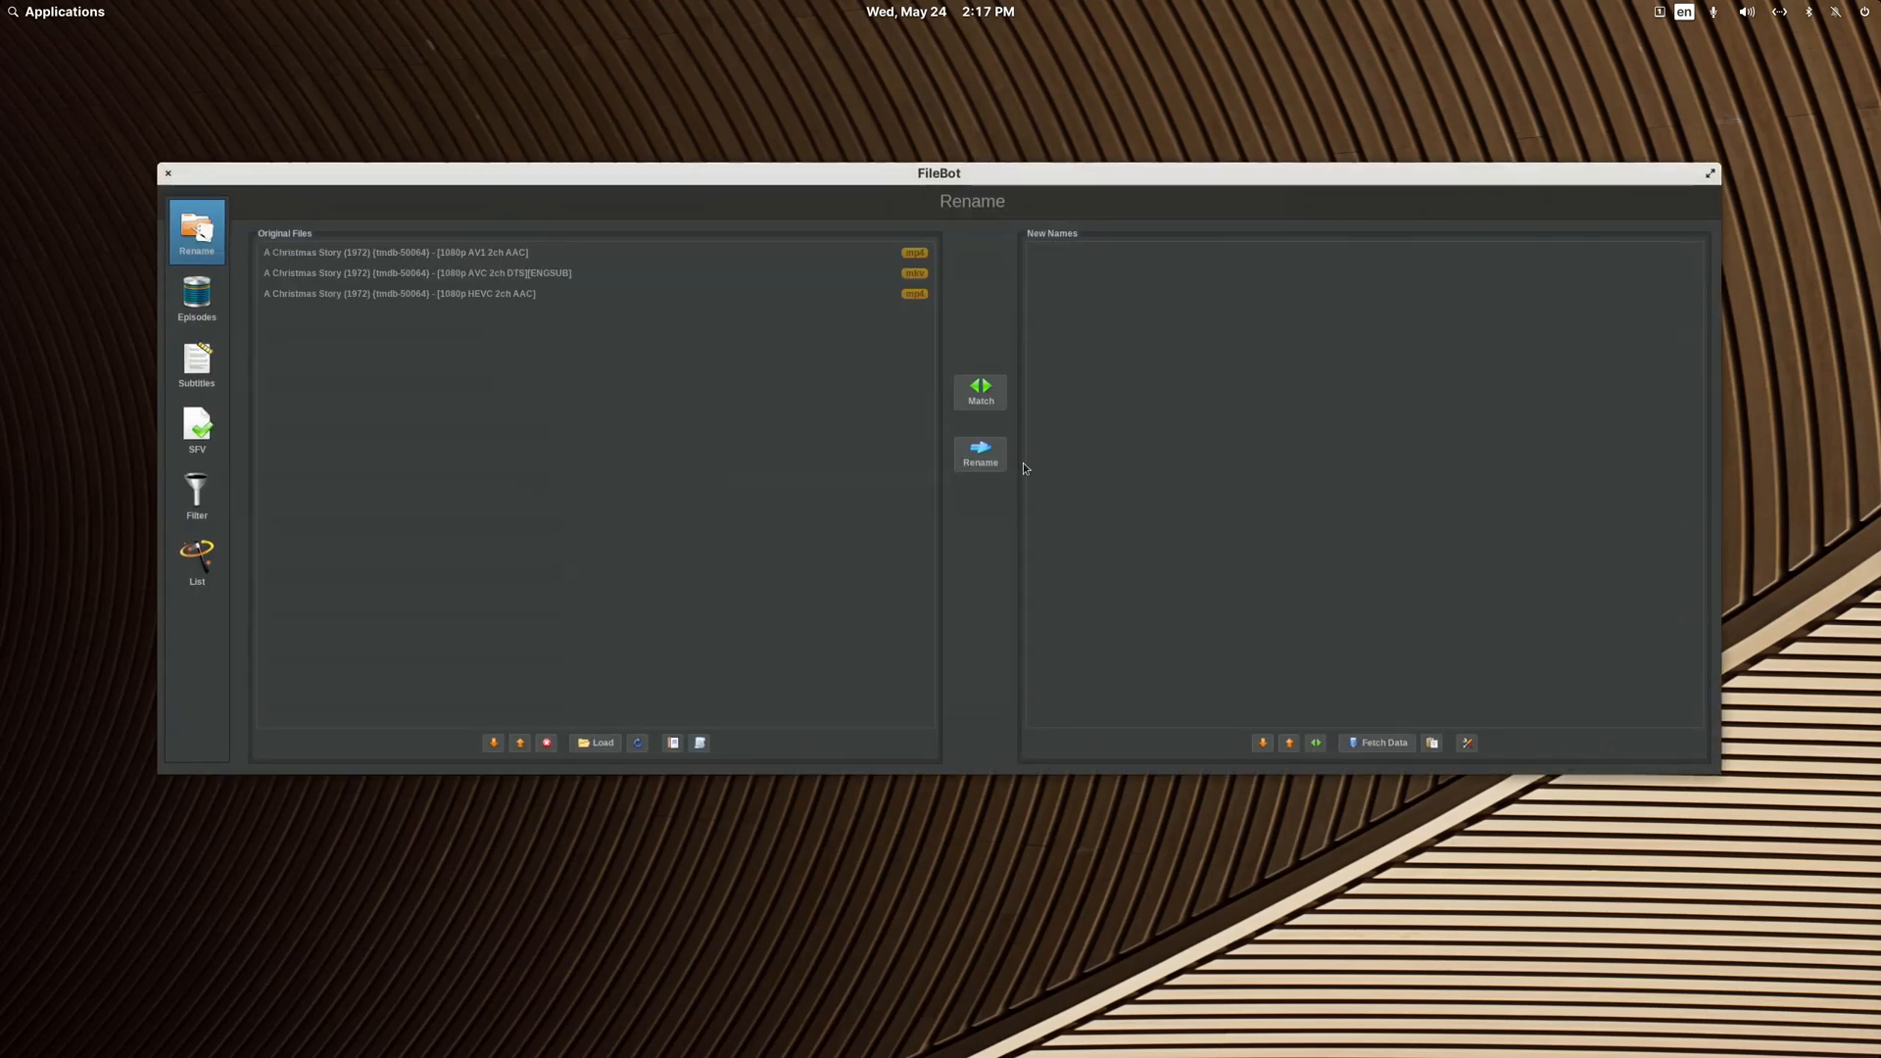
Step: Remove the 1080p AVC 2ch DTS MKV from the original files list and open FileBot's subtitle search
left_click(558, 278)
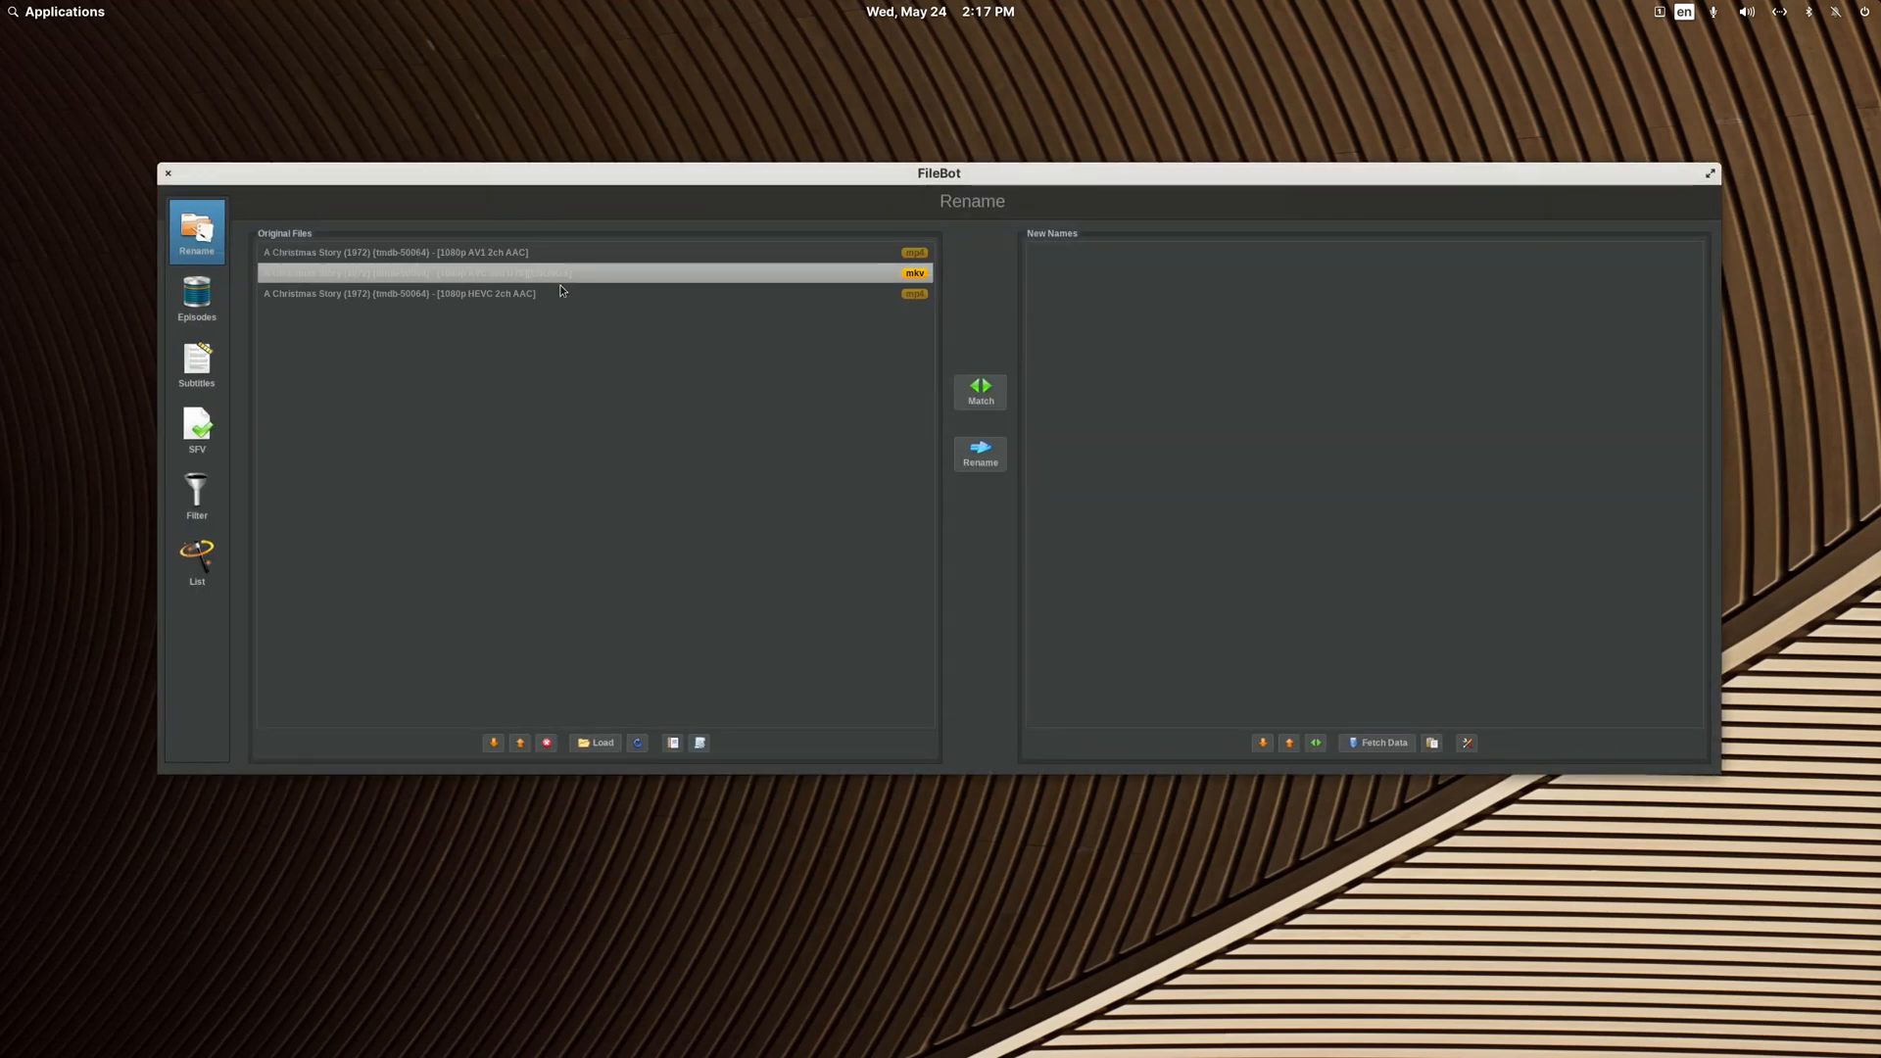
left_click(548, 744)
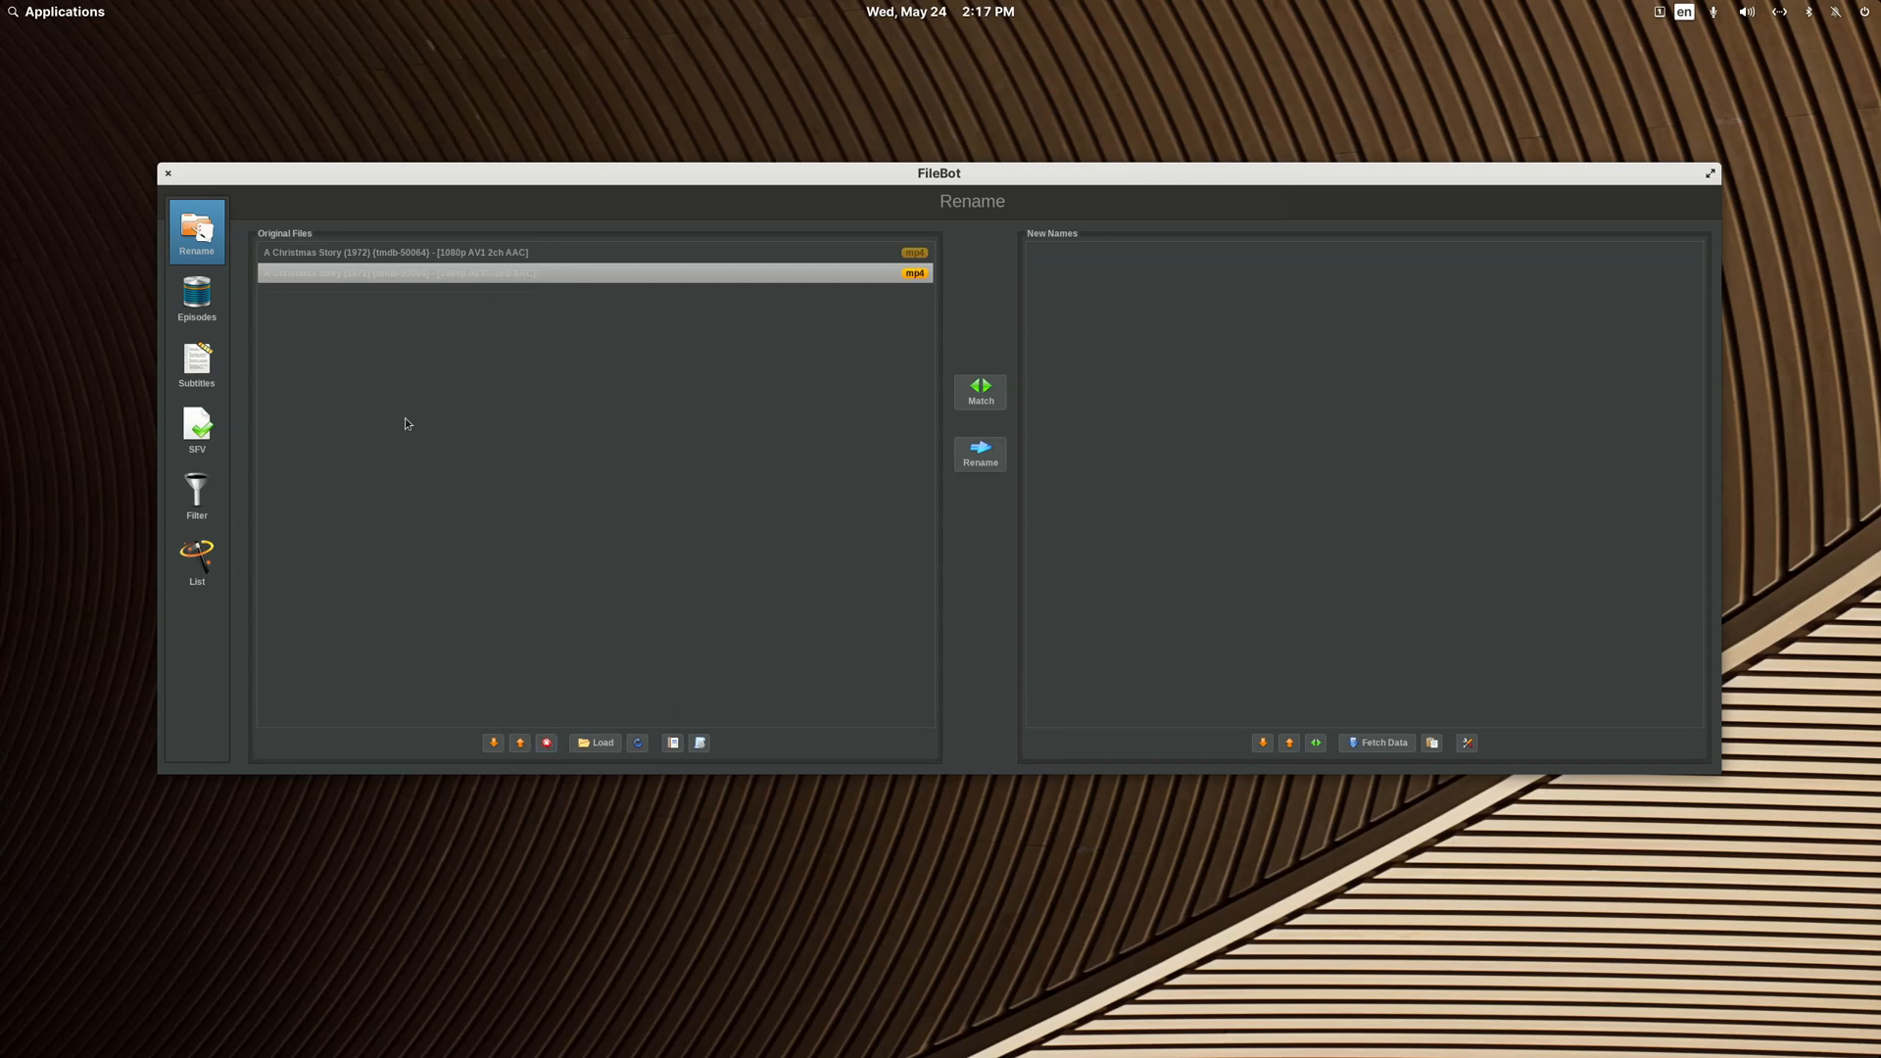
left_click(206, 361)
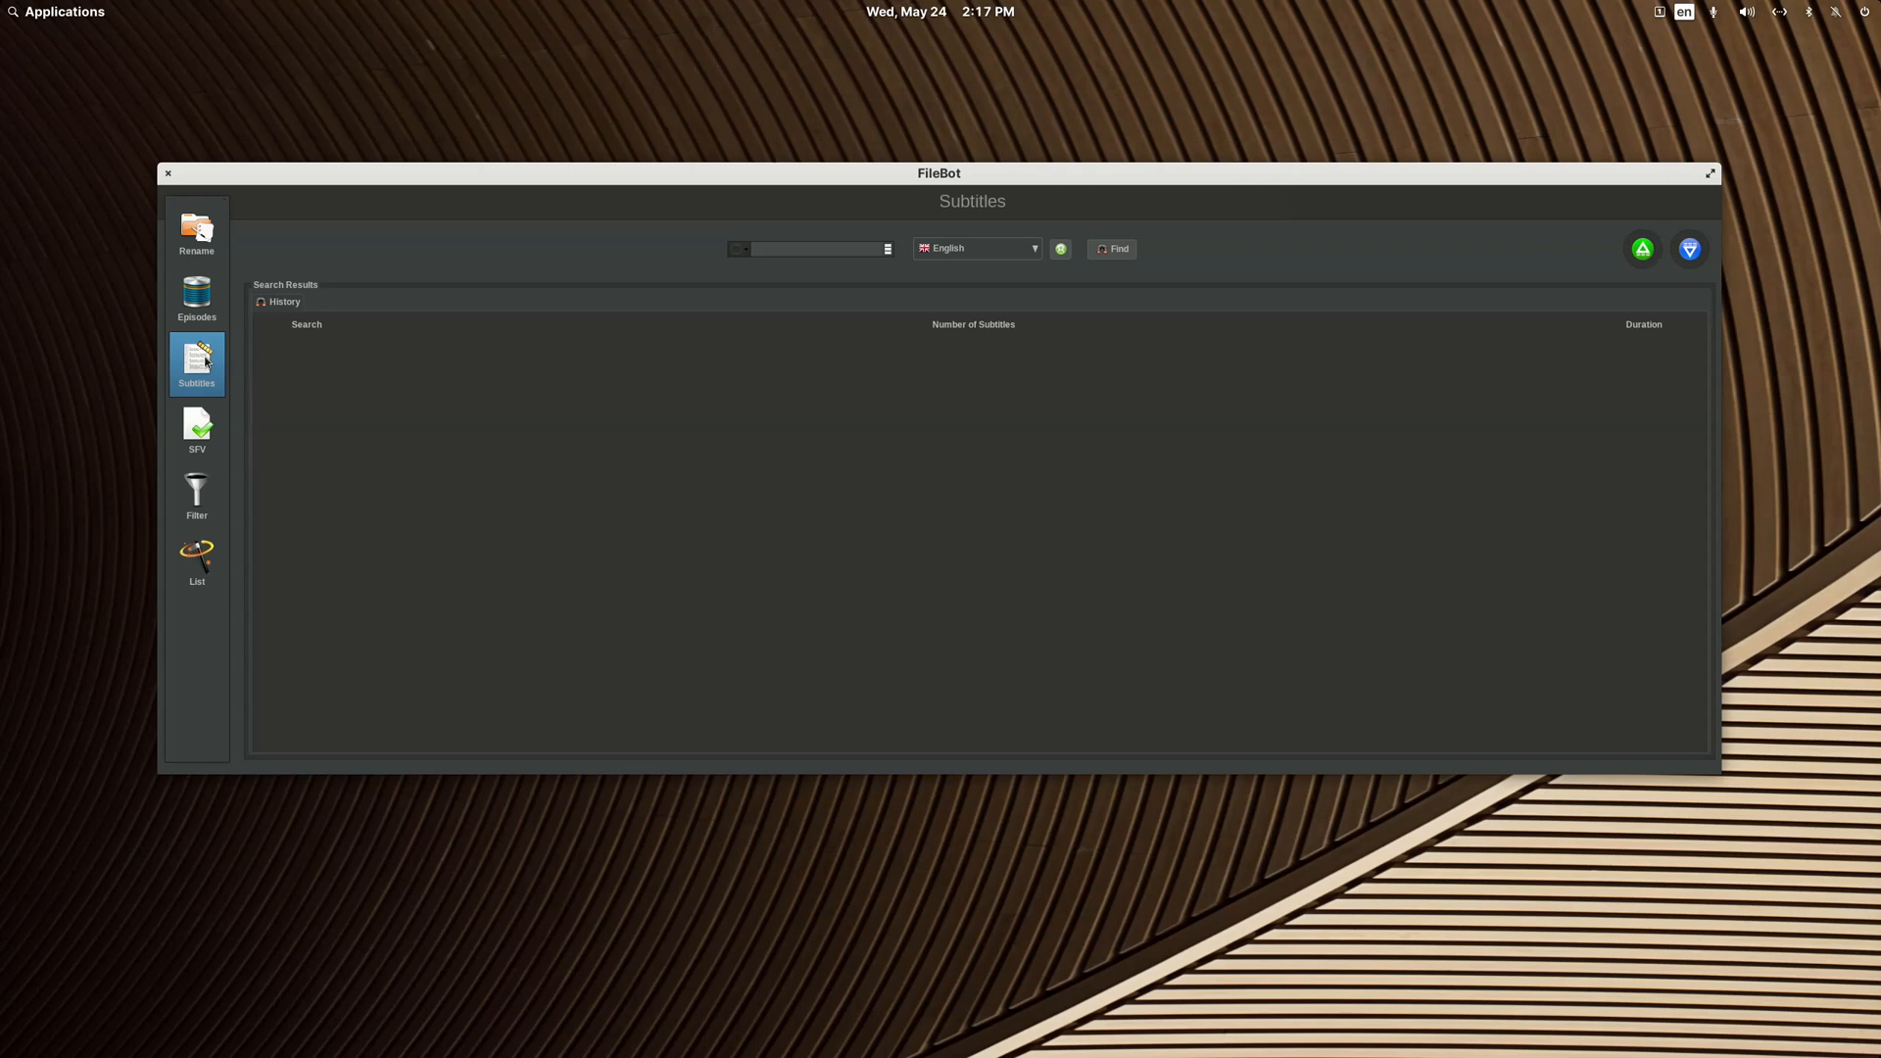
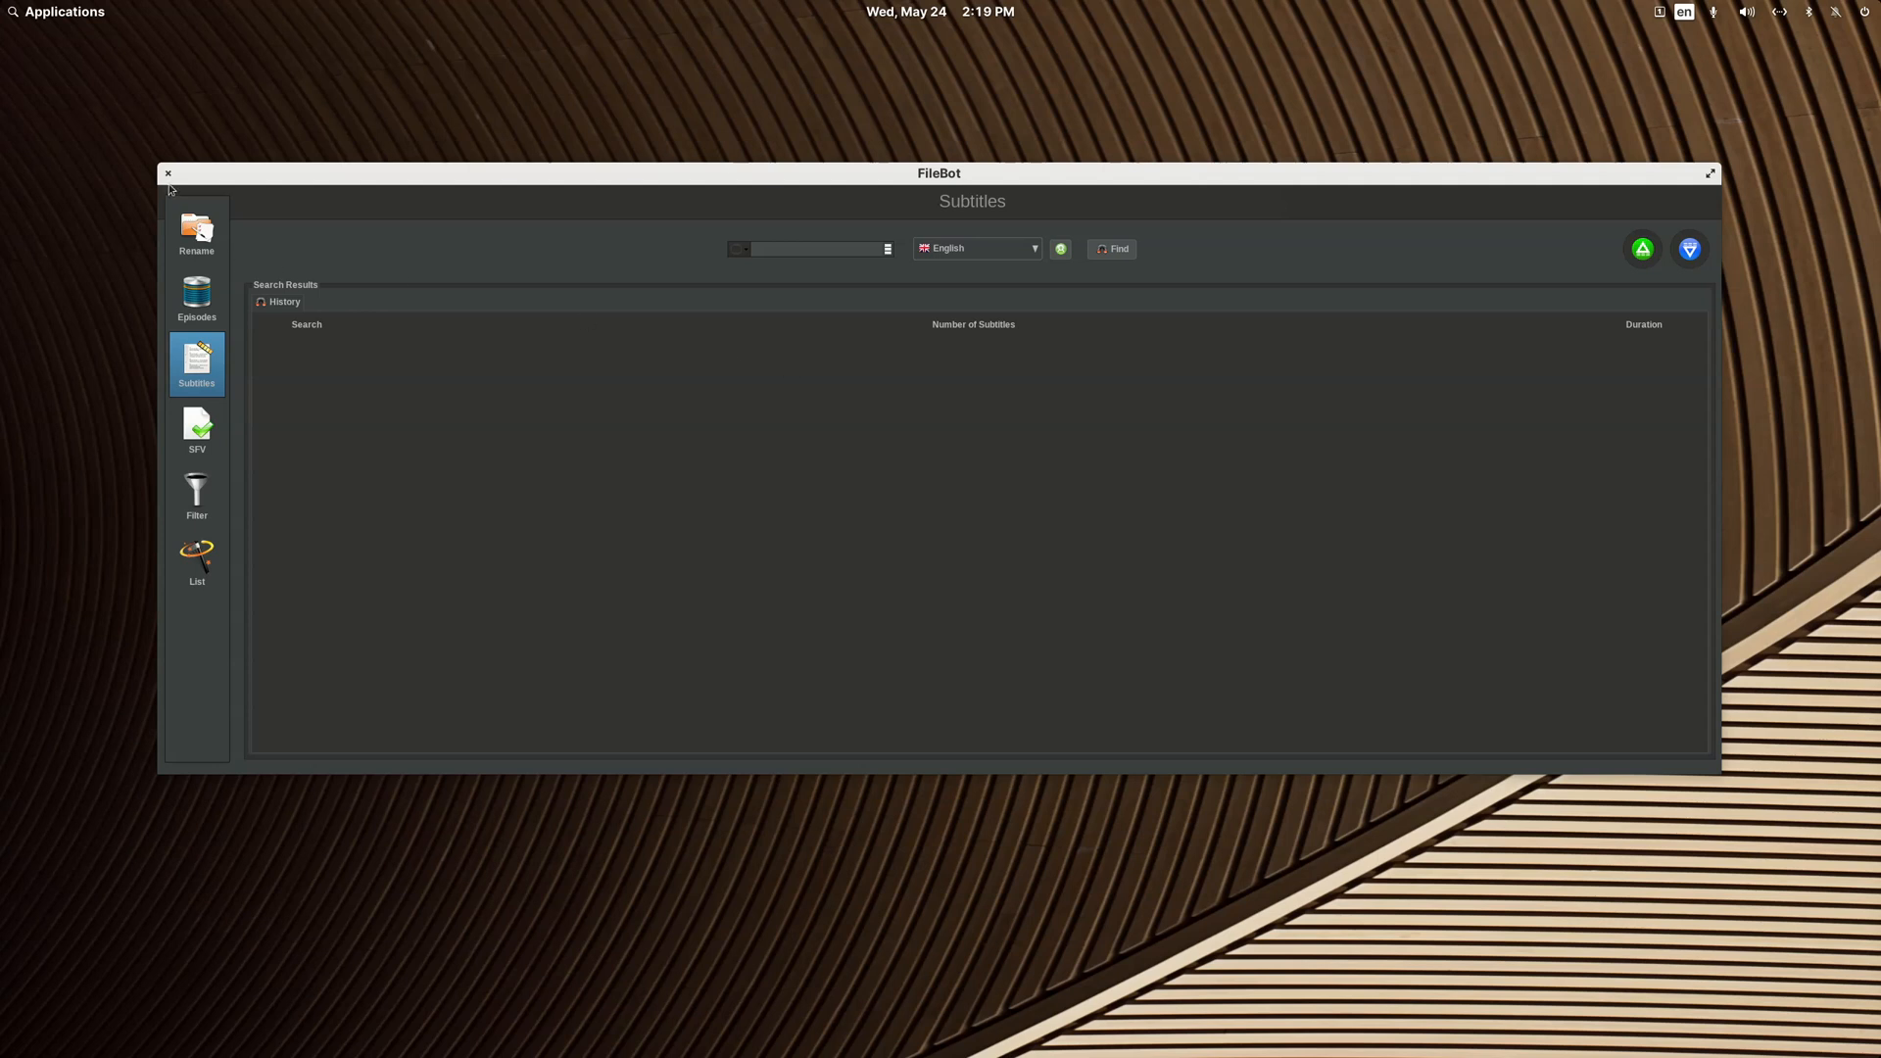
Step: Return to FileBot's renaming view and enable Fetch subtitle files in the post-processing options
left_click(197, 231)
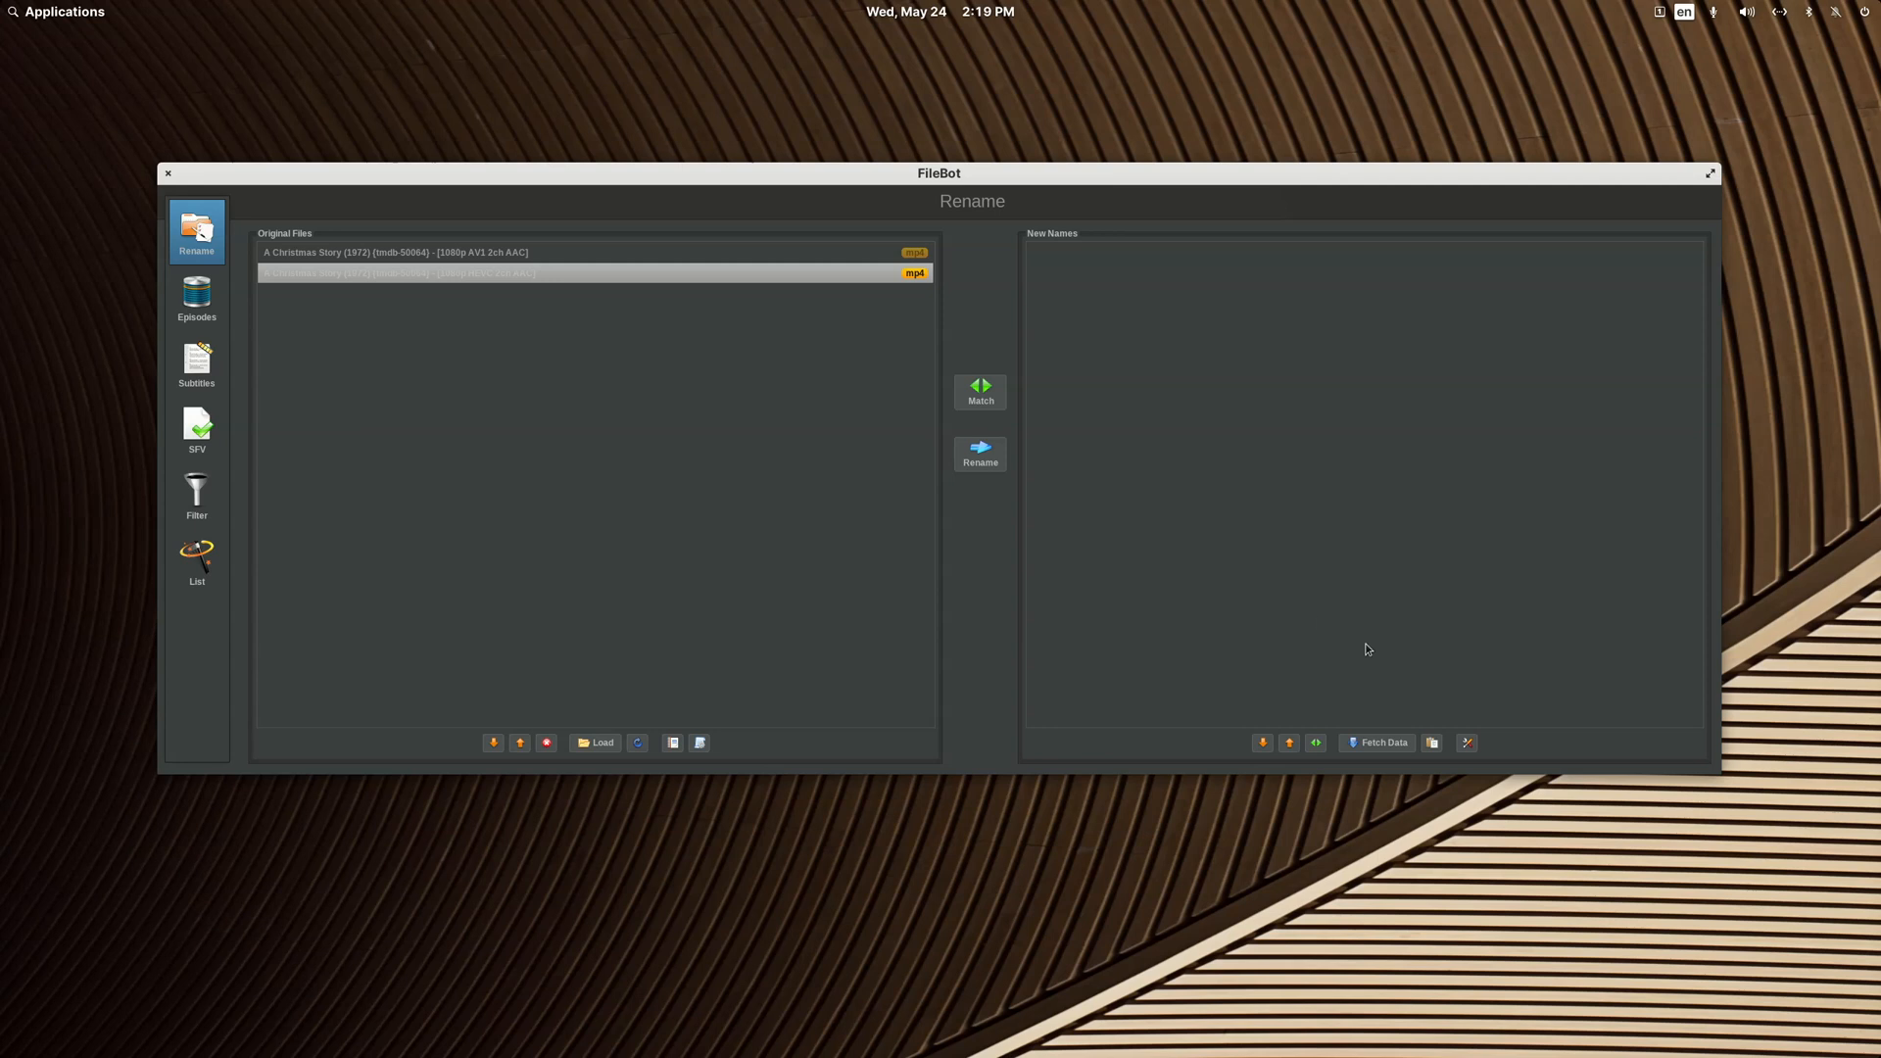
left_click(1468, 744)
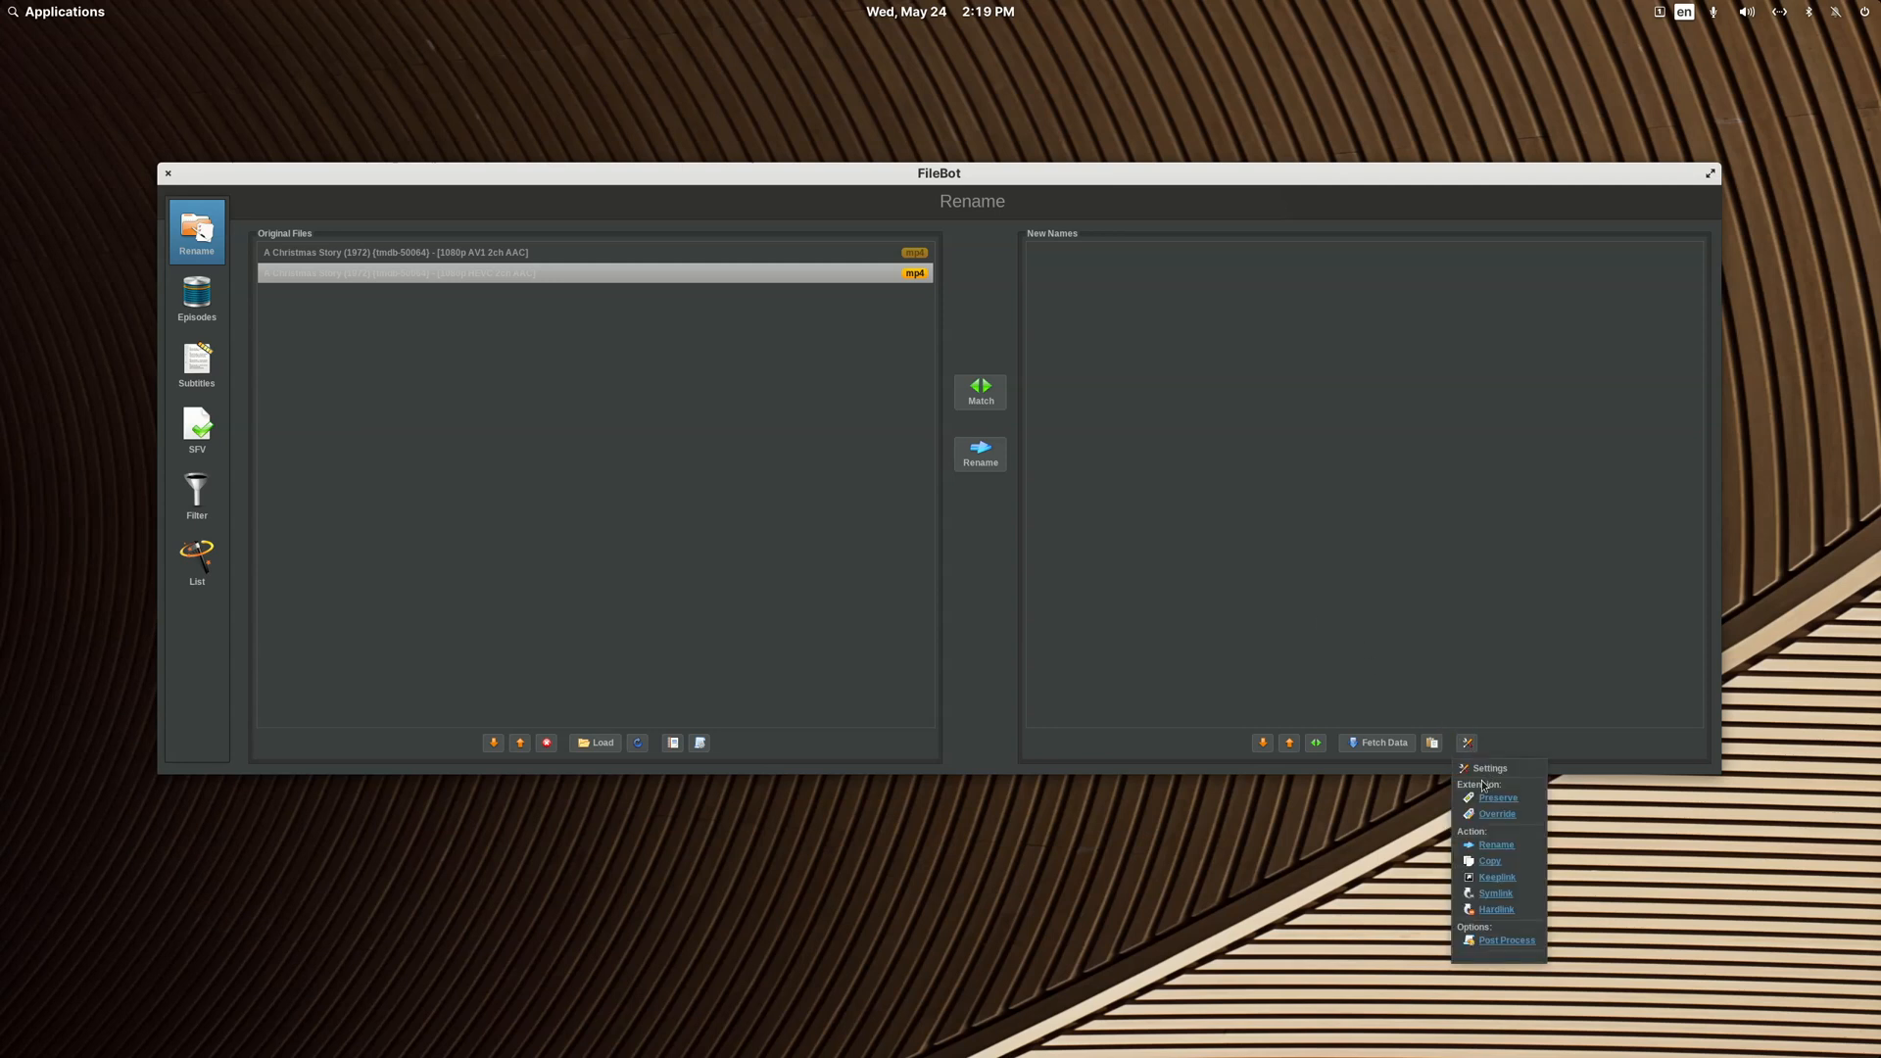
left_click(1501, 941)
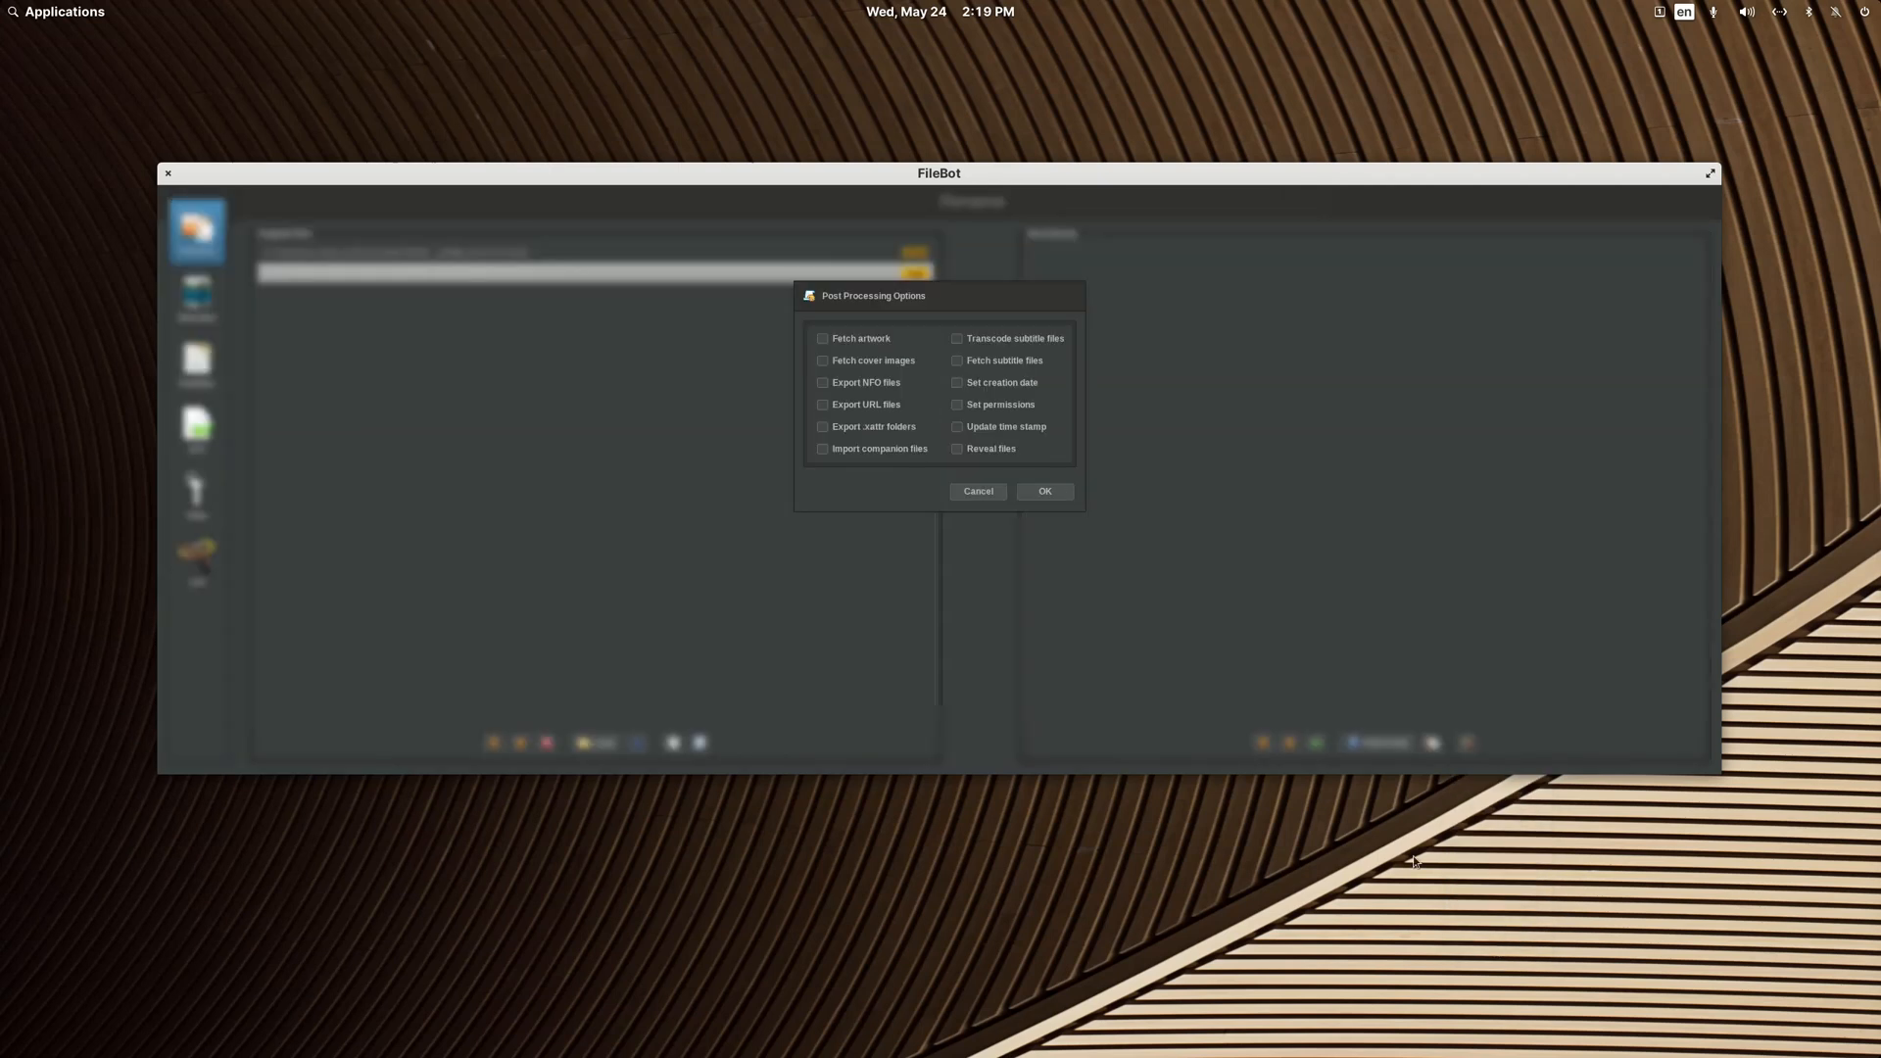
left_click(961, 367)
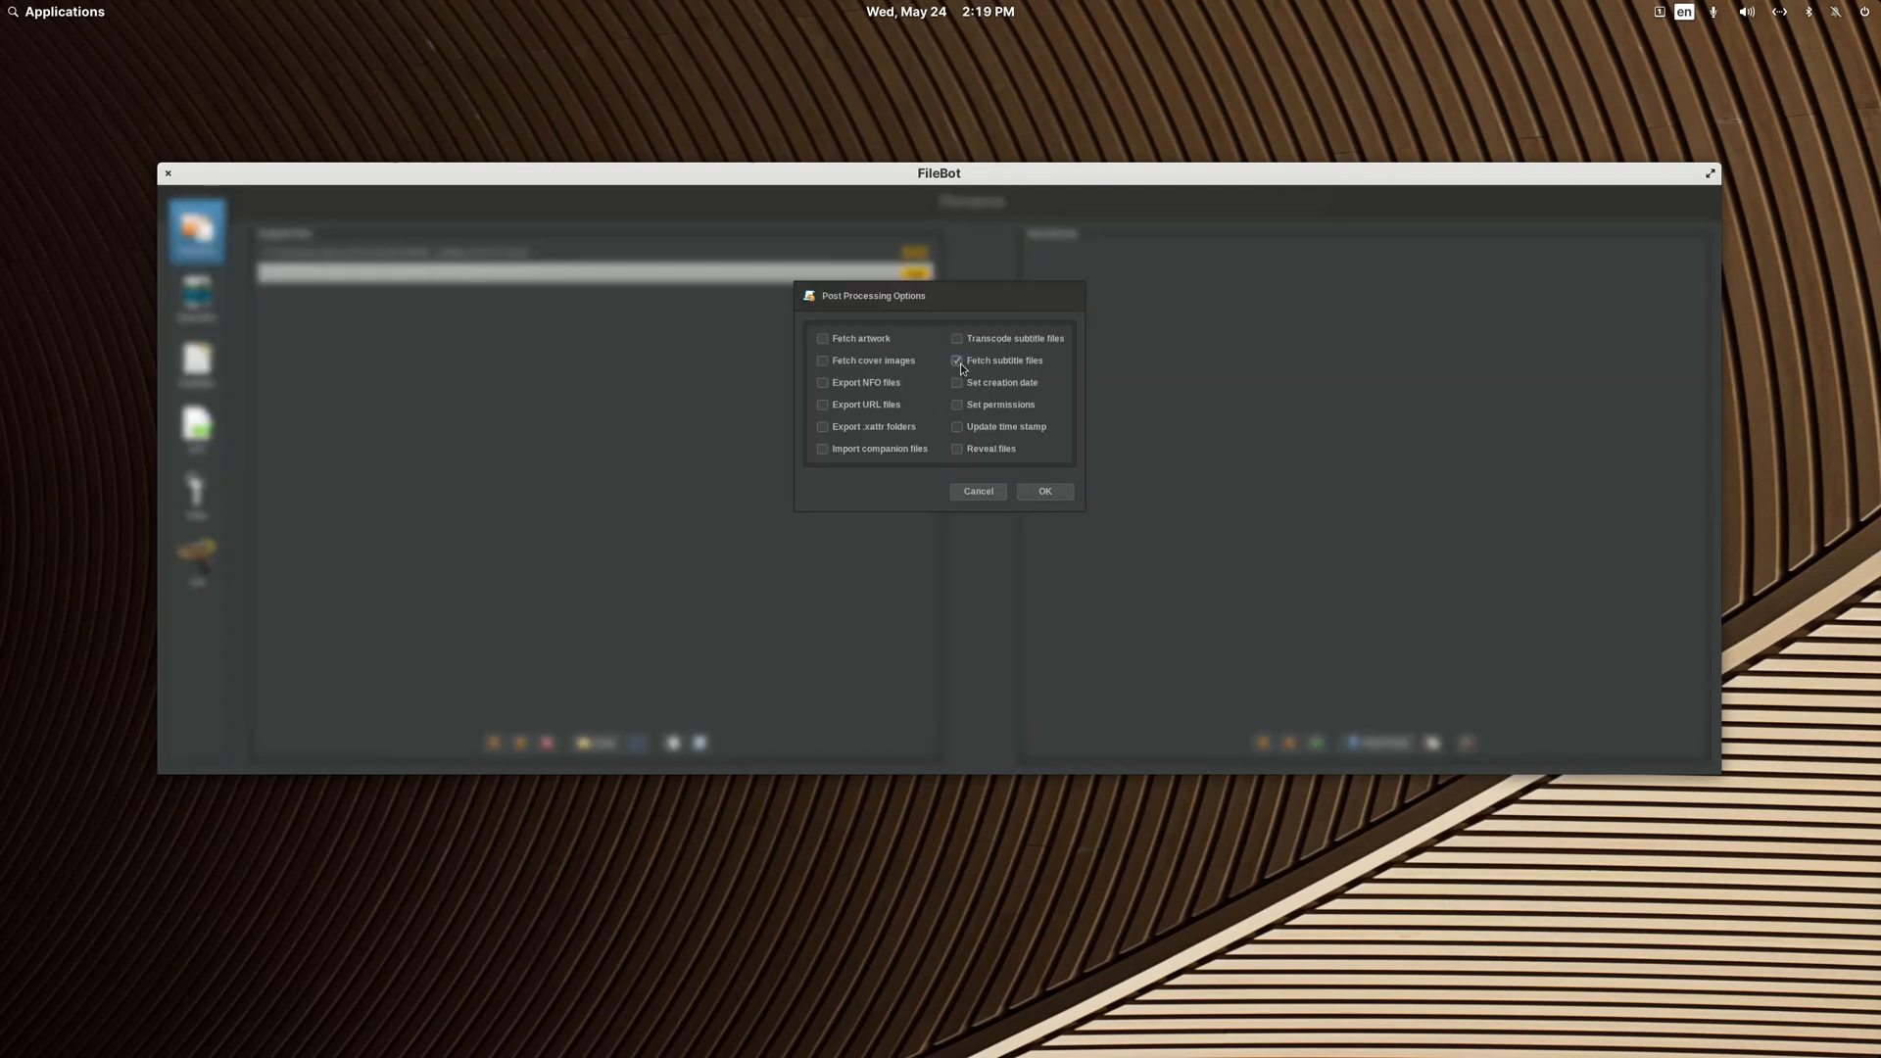
left_click(1056, 495)
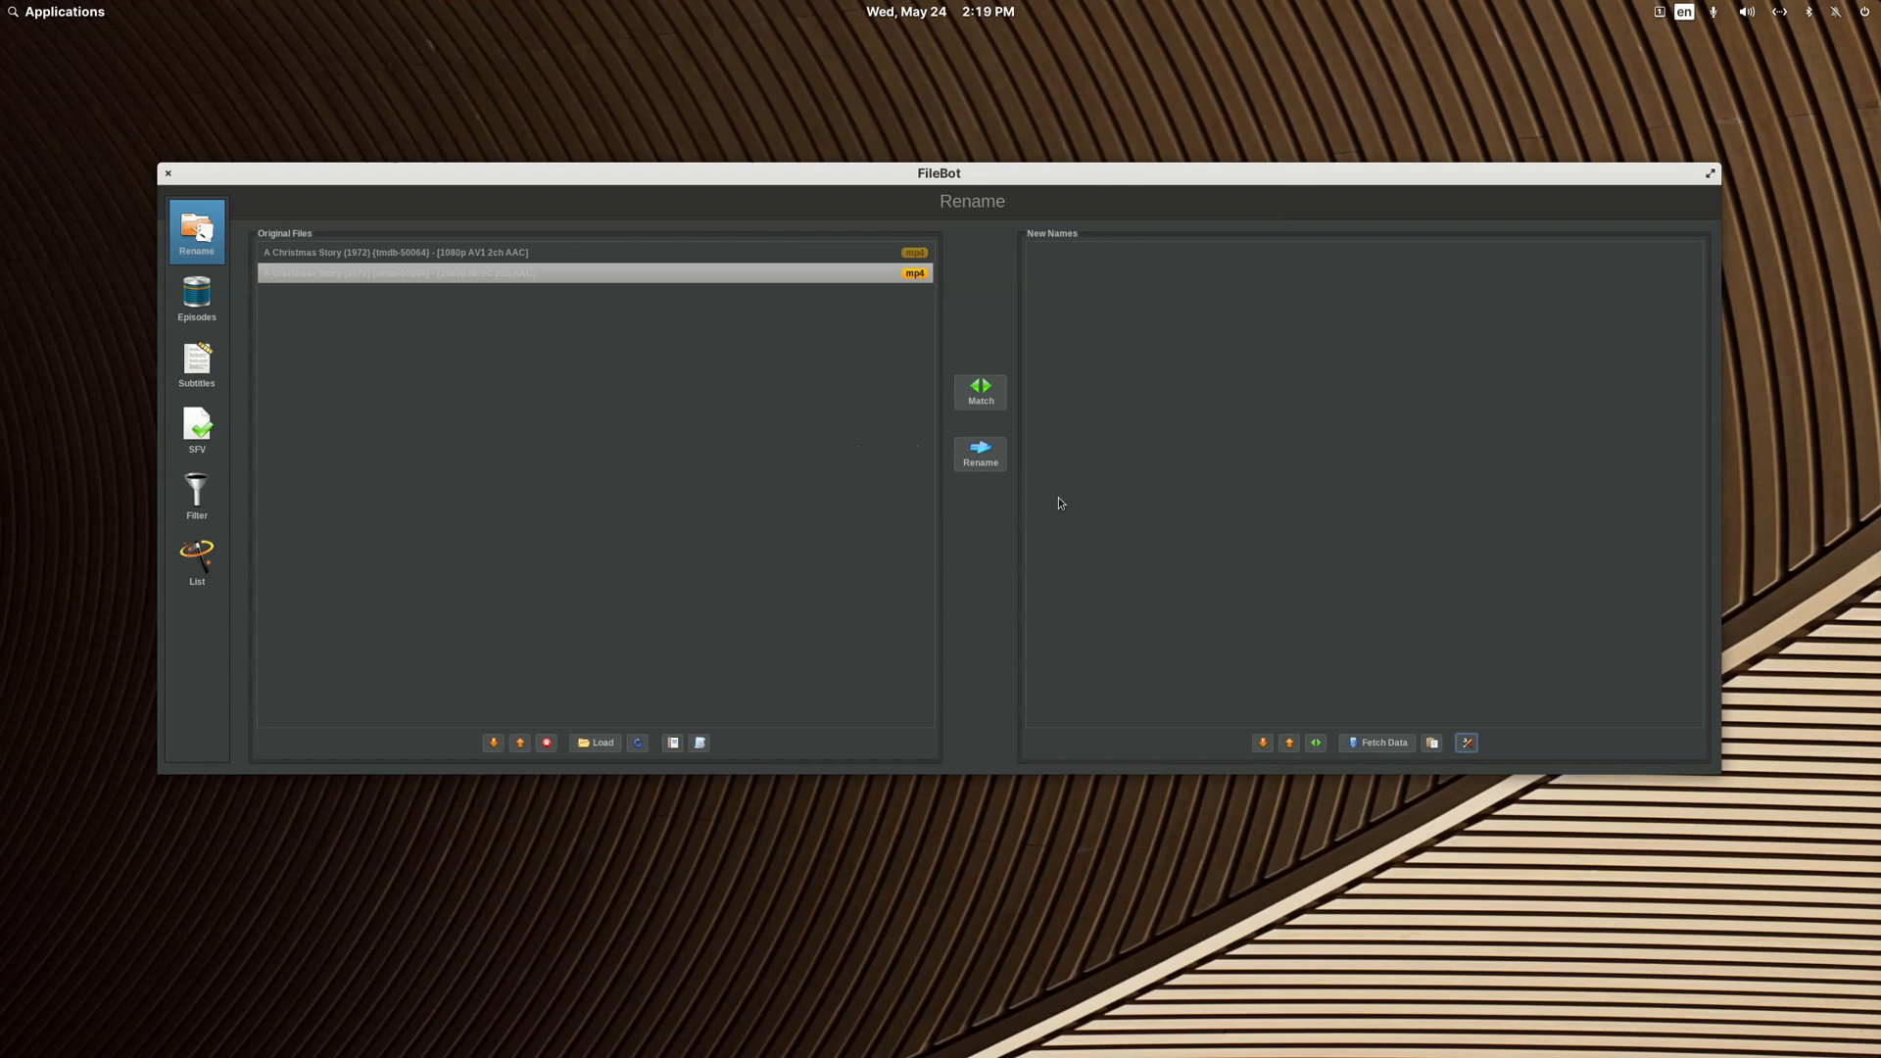
Step: Rename the two A Christmas Story MP4s with the Movie Rename in Current Location without Folder Creation preset, and close FileBot
left_click(700, 744)
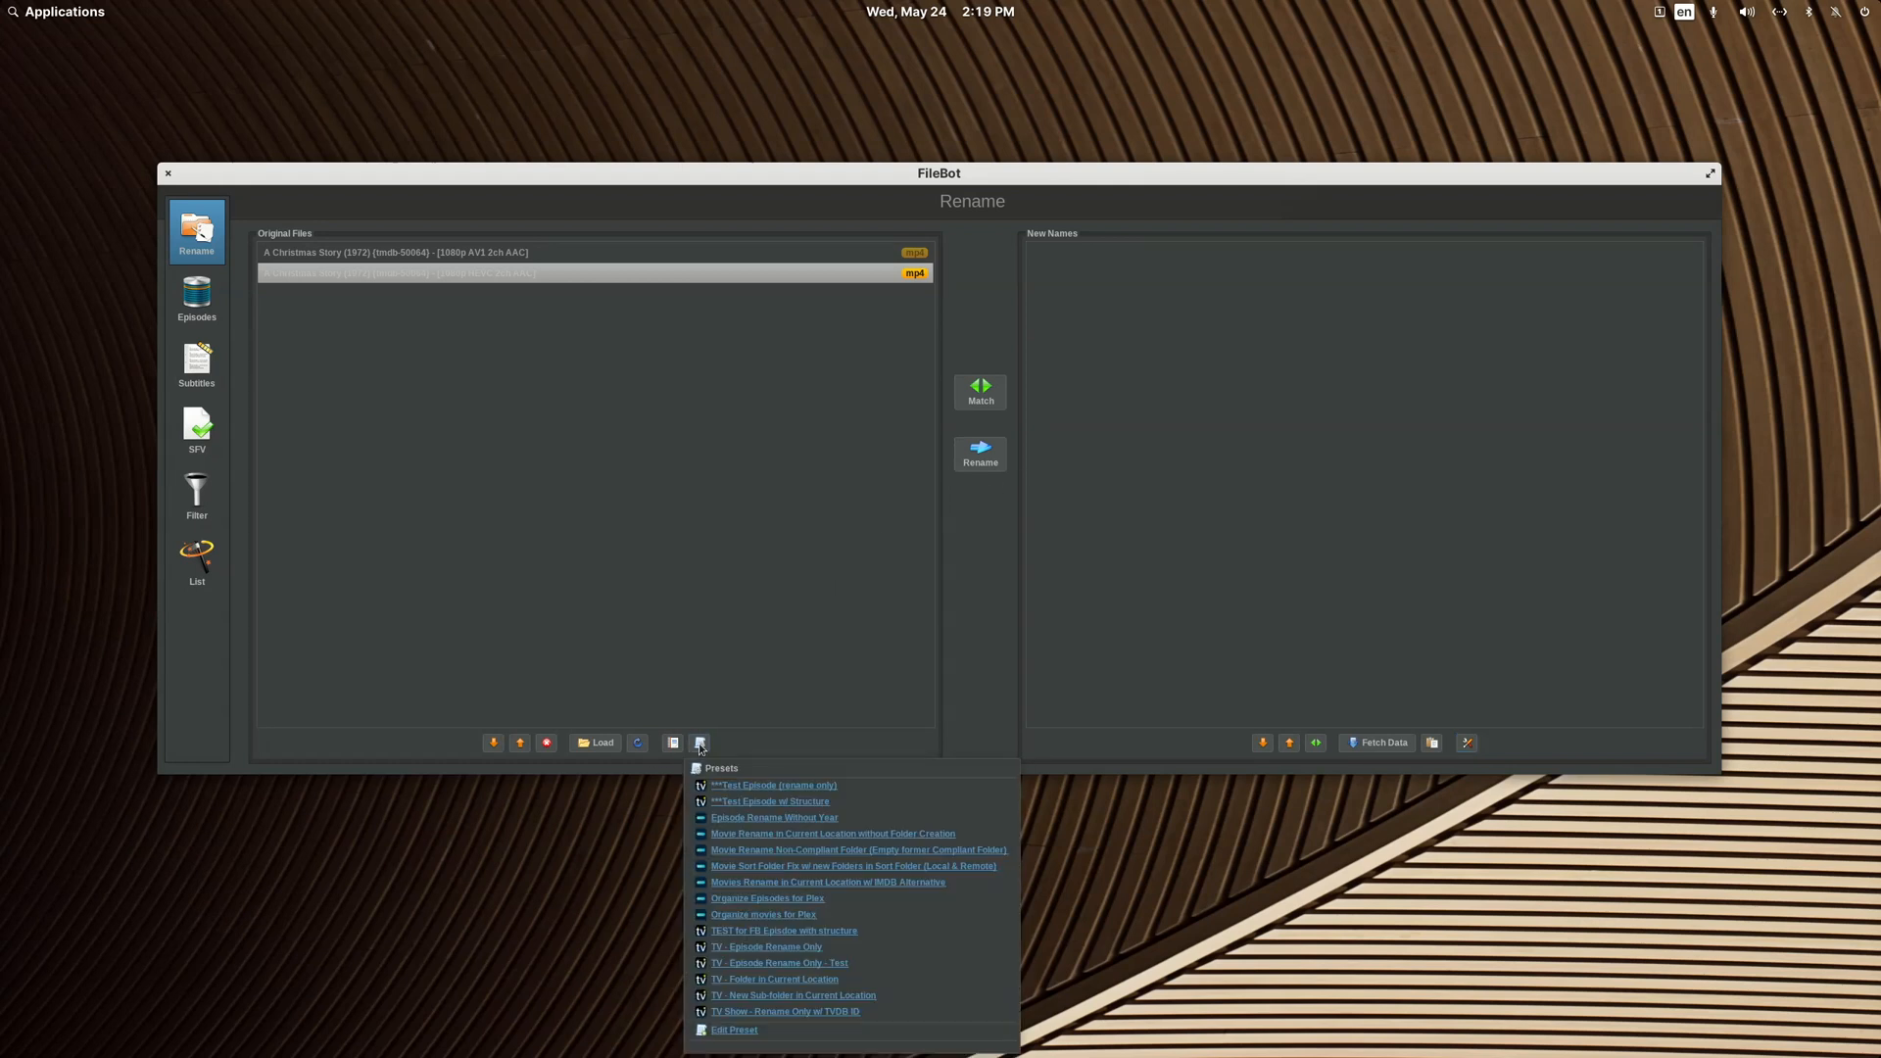
left_click(783, 834)
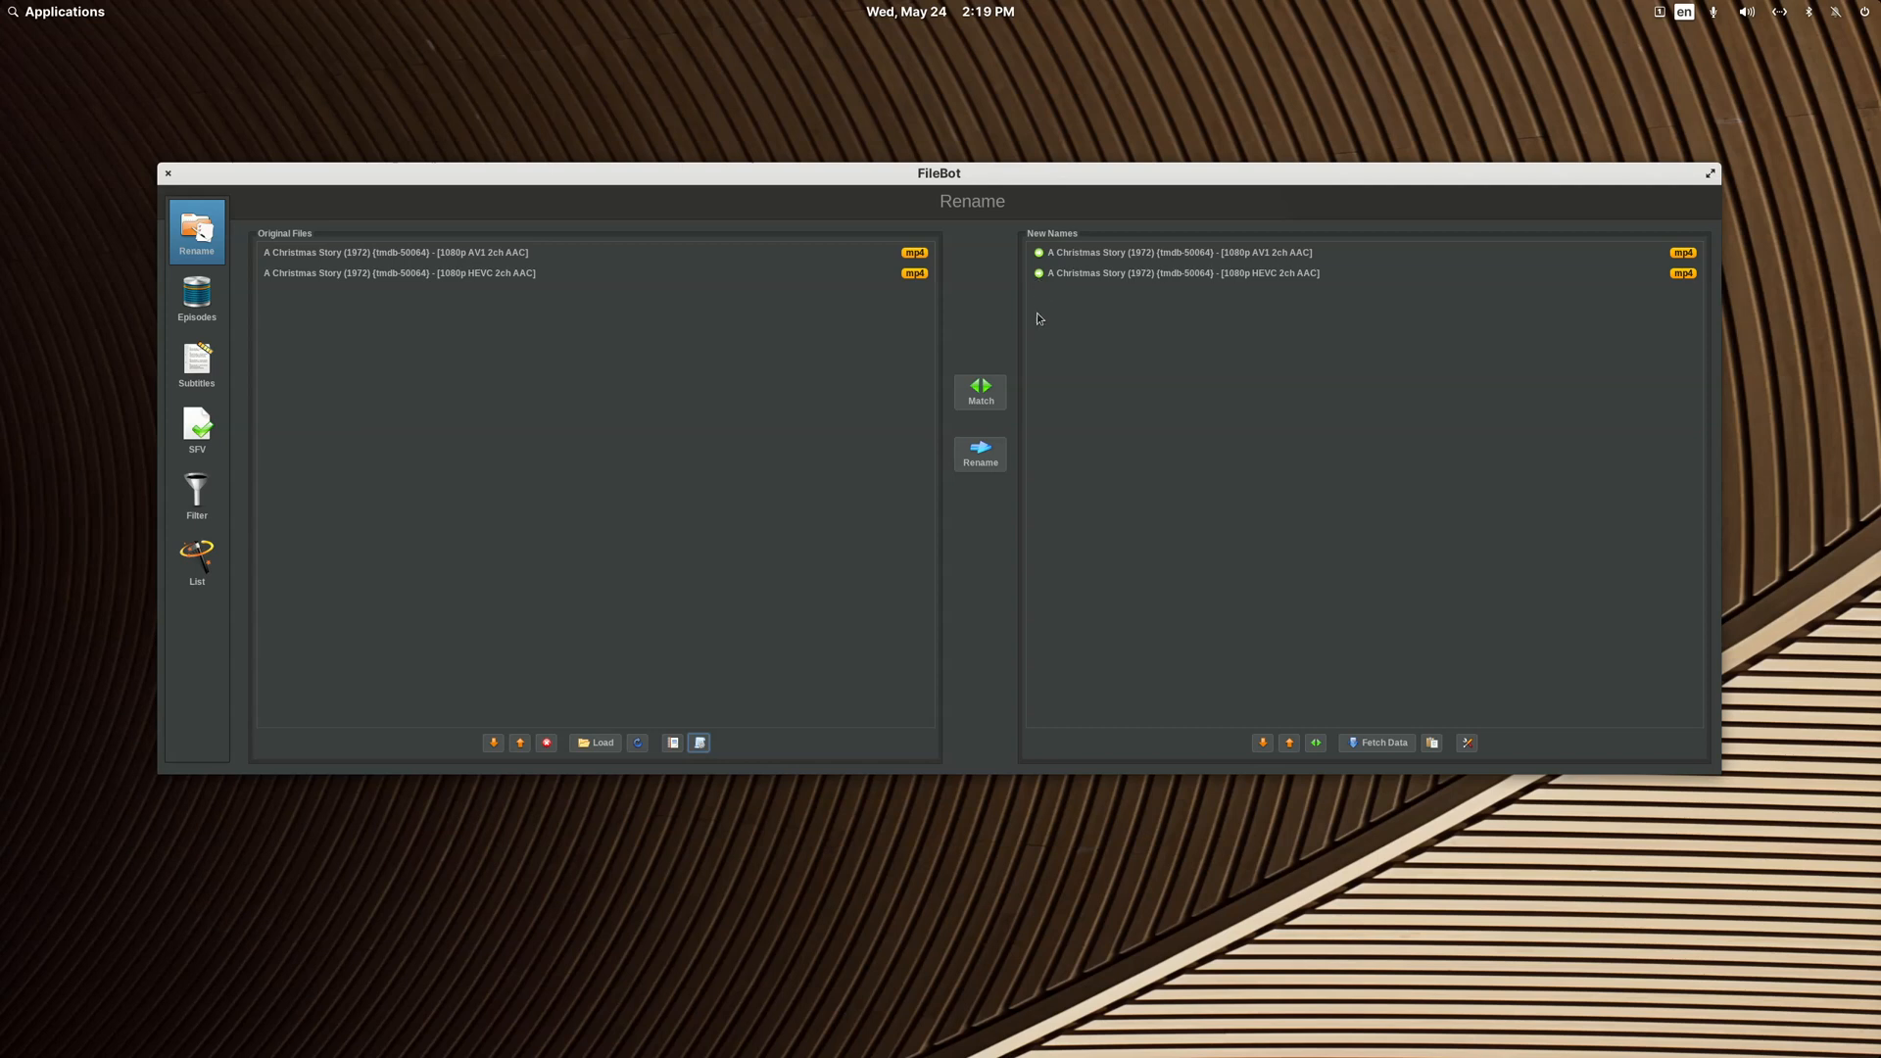
left_click(981, 453)
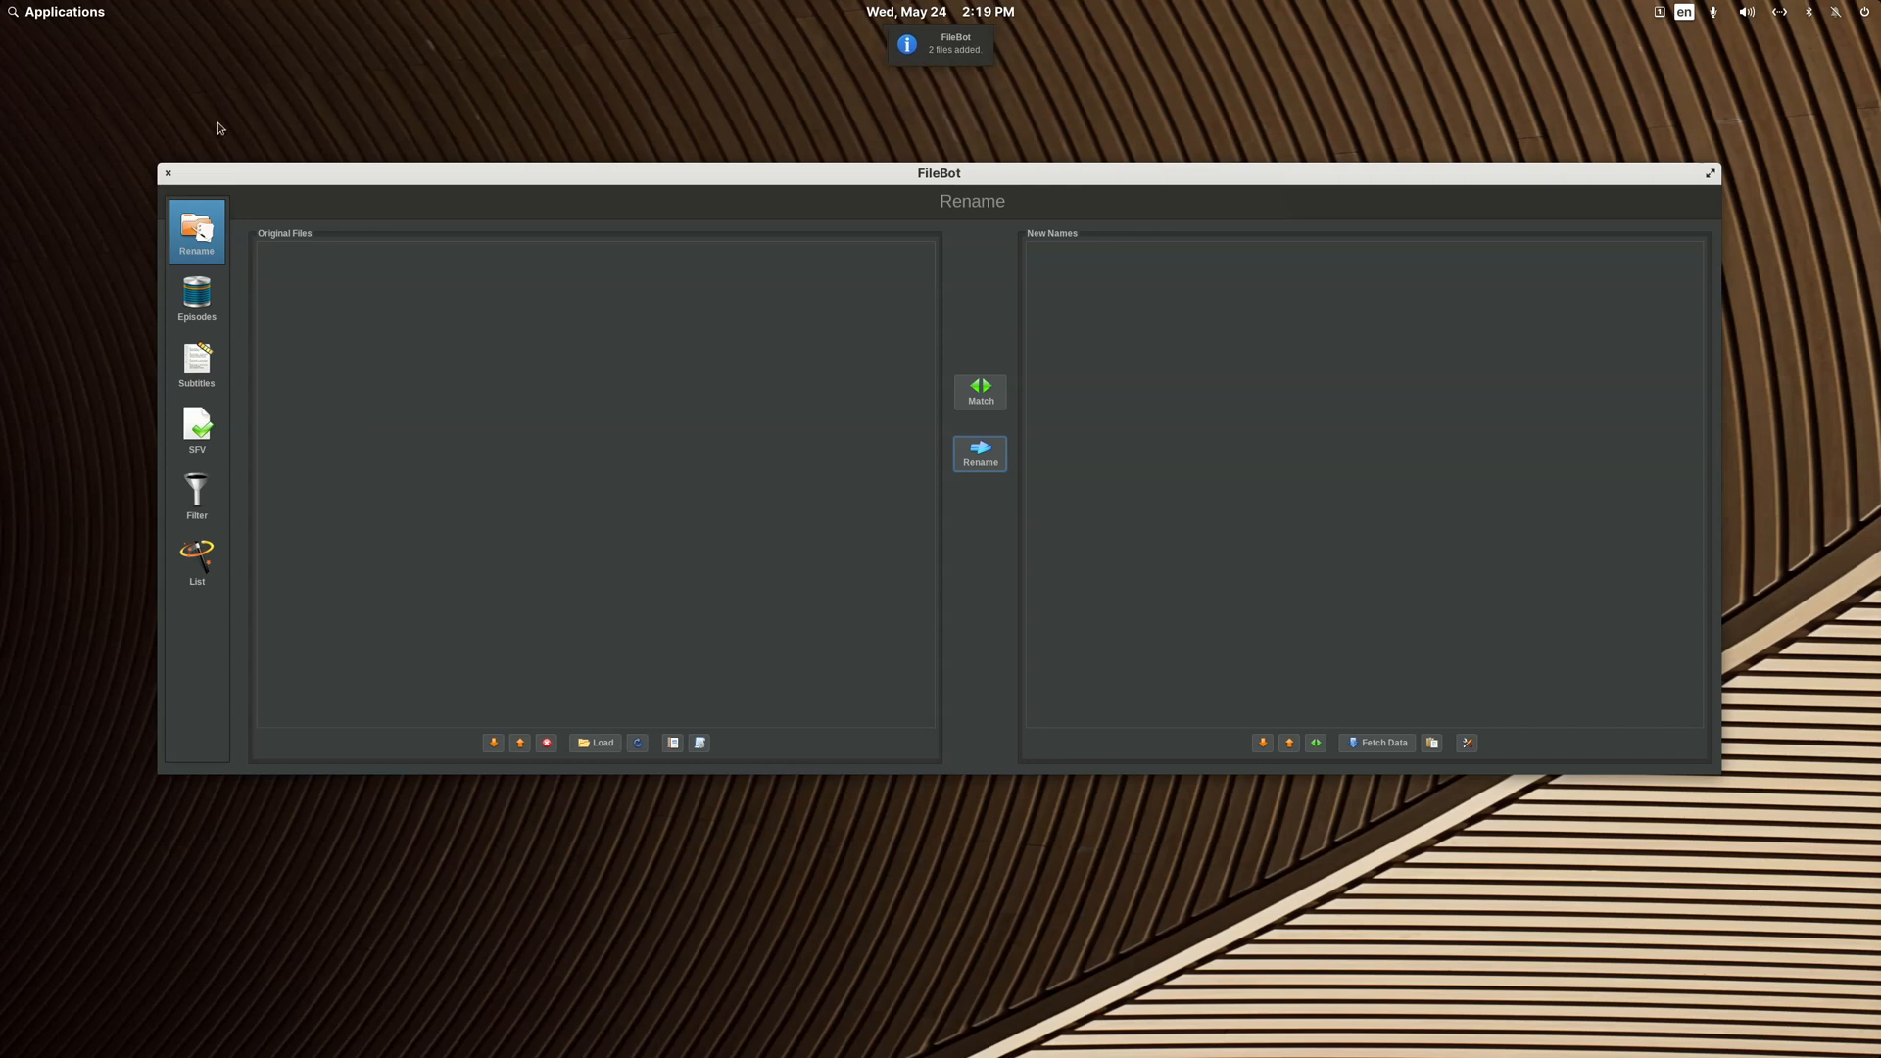
left_click(168, 175)
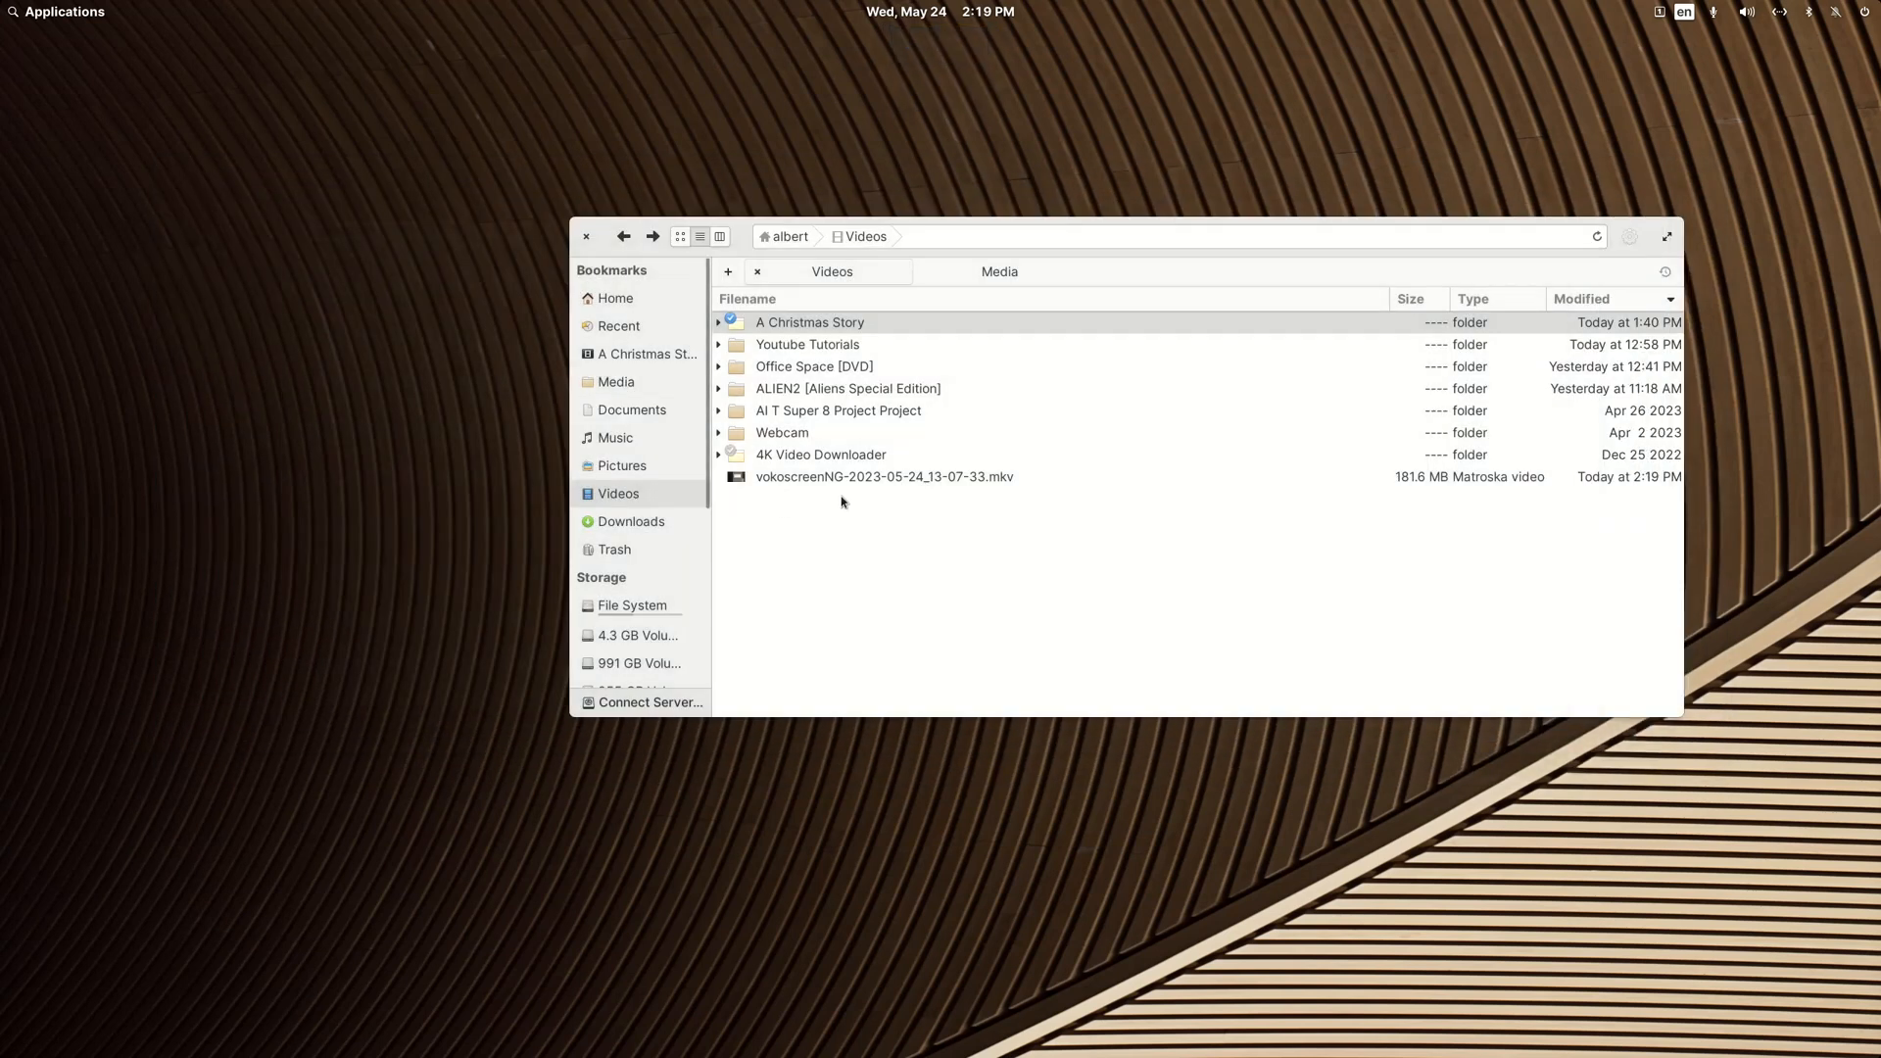
Step: Reopen FileBot, disable Fetch subtitle files in the post-processing options, and close it again
left_click(85, 20)
type("file")
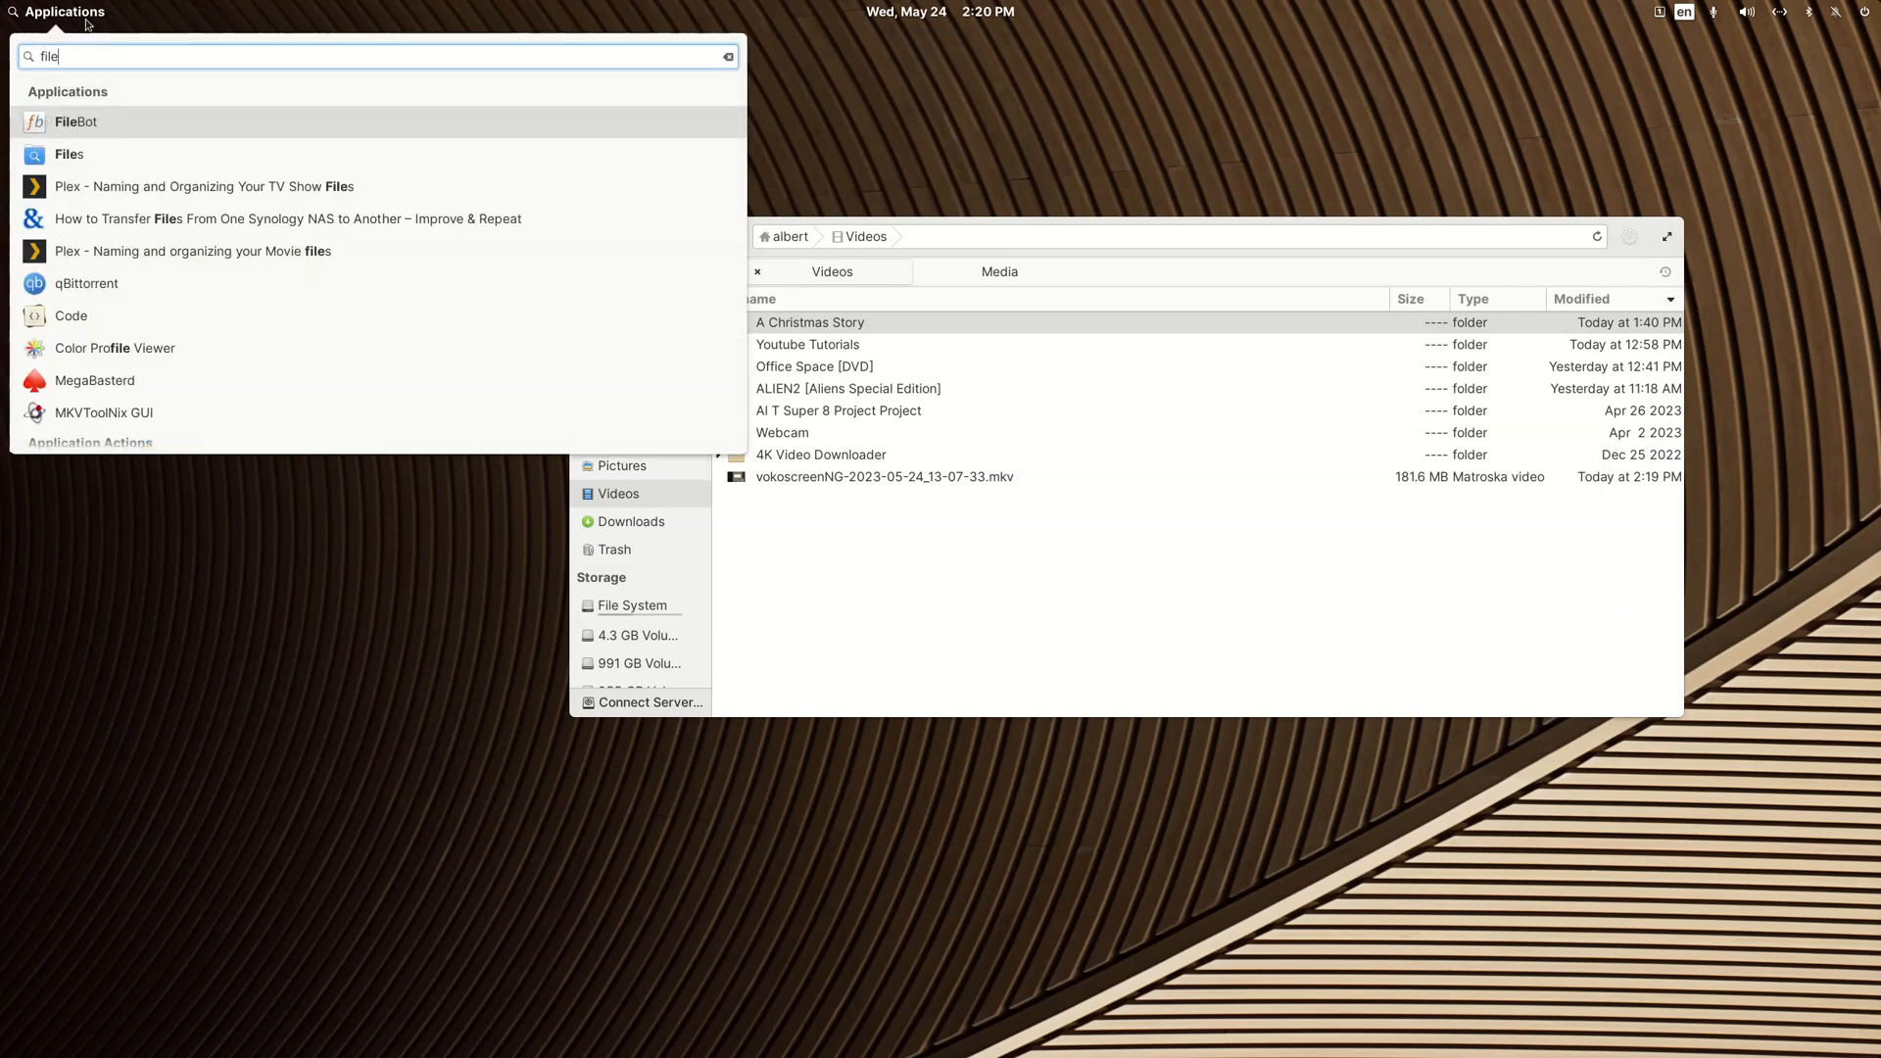
left_click(75, 117)
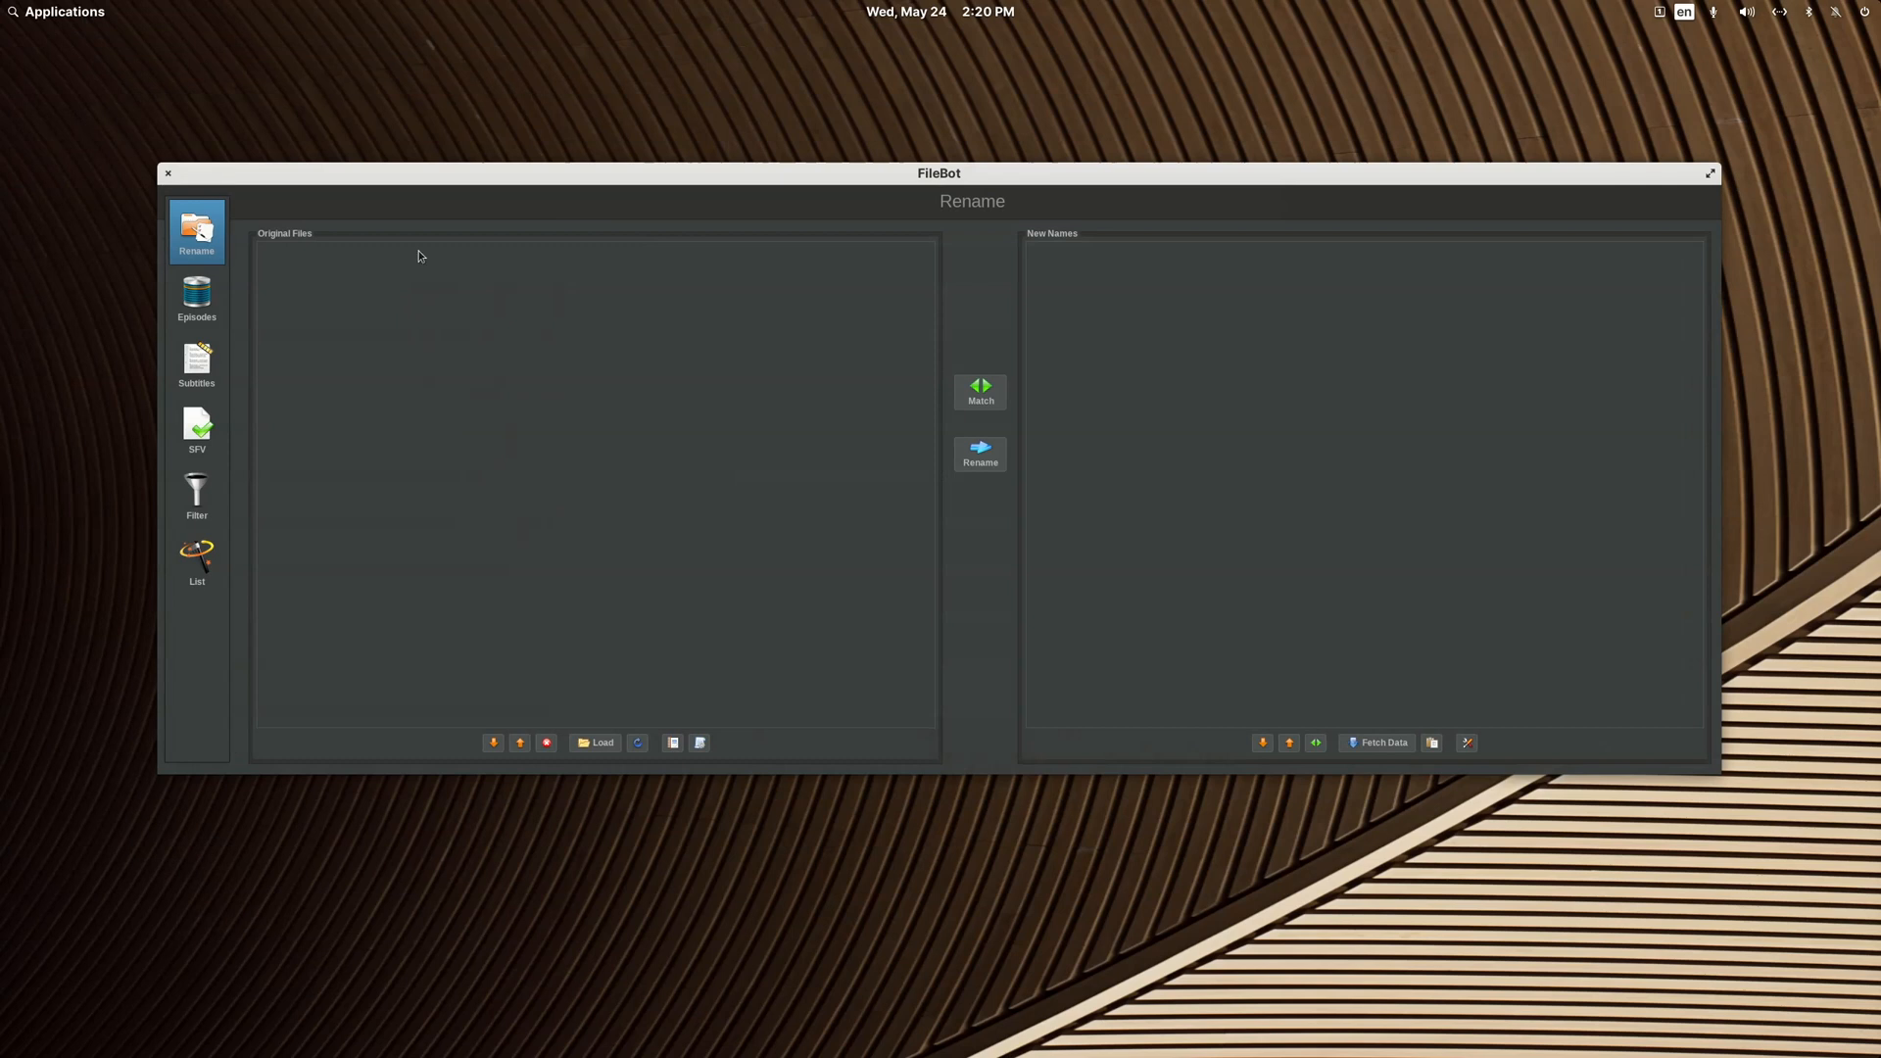
left_click(1469, 744)
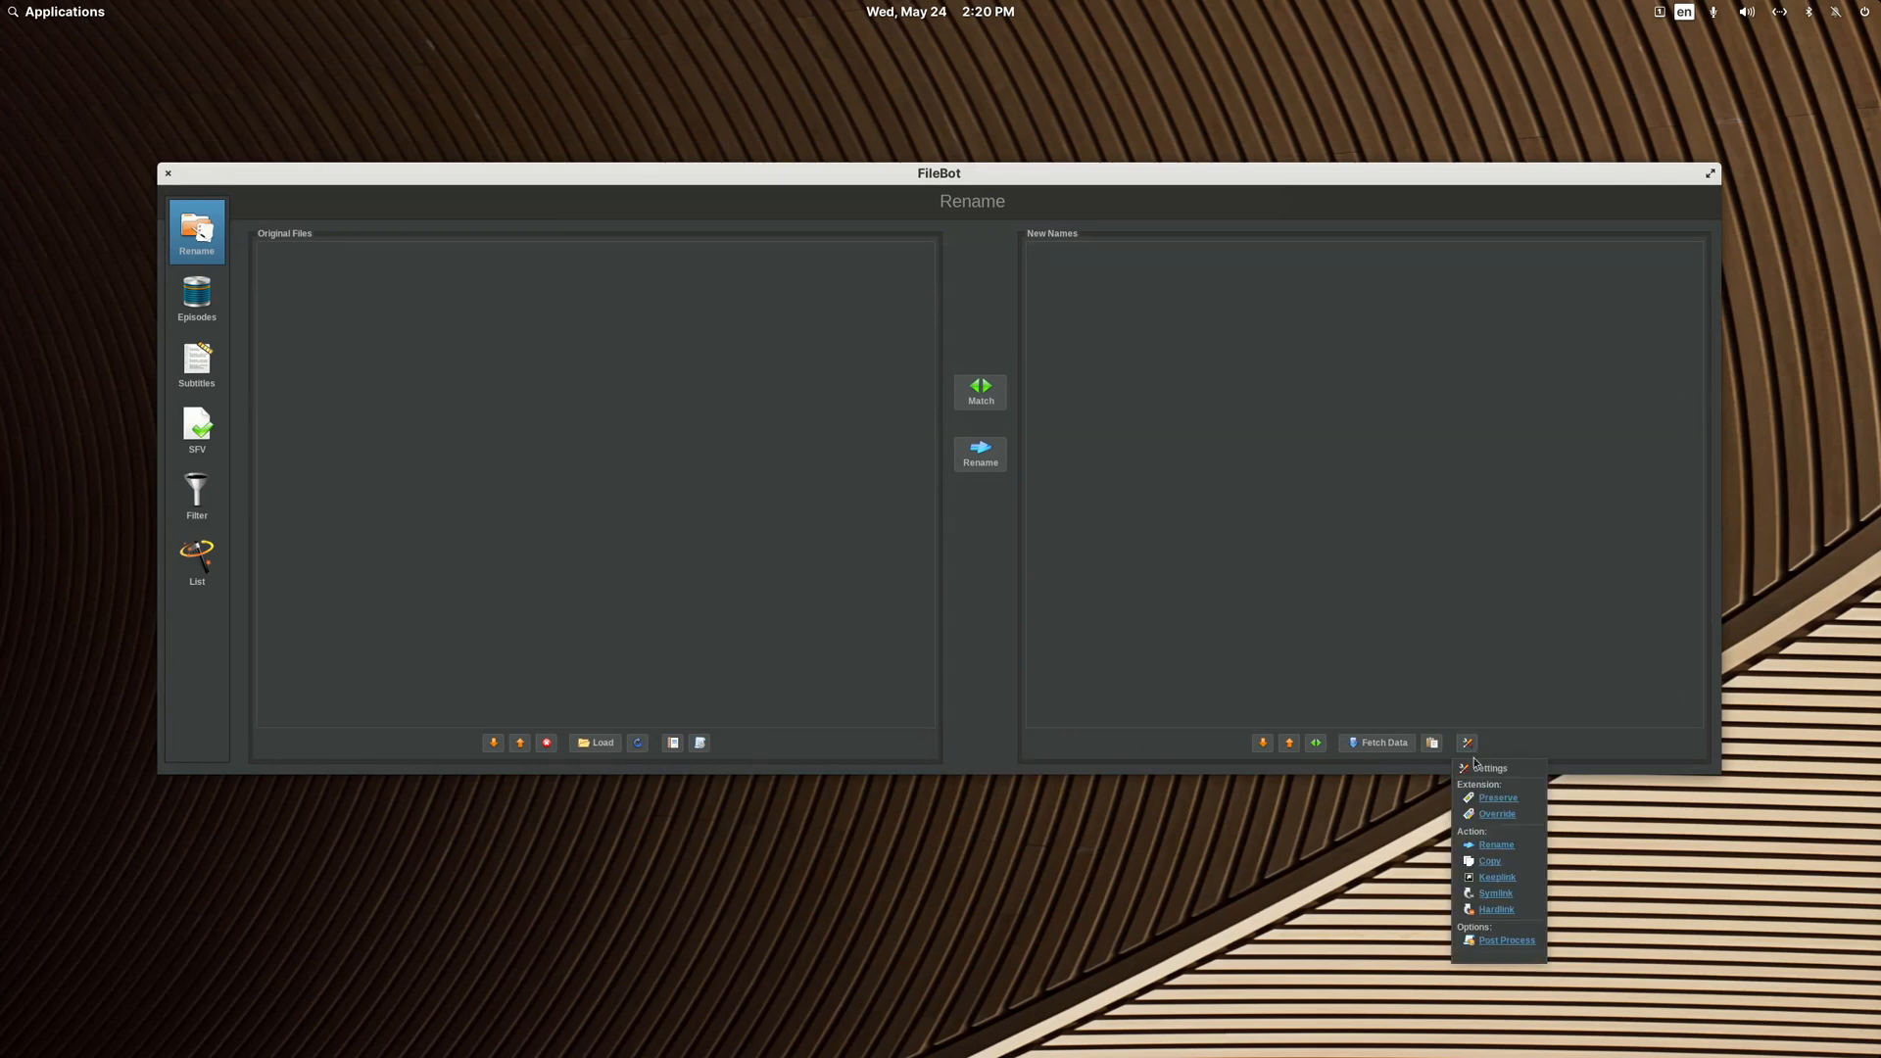
left_click(1507, 932)
left_click(958, 361)
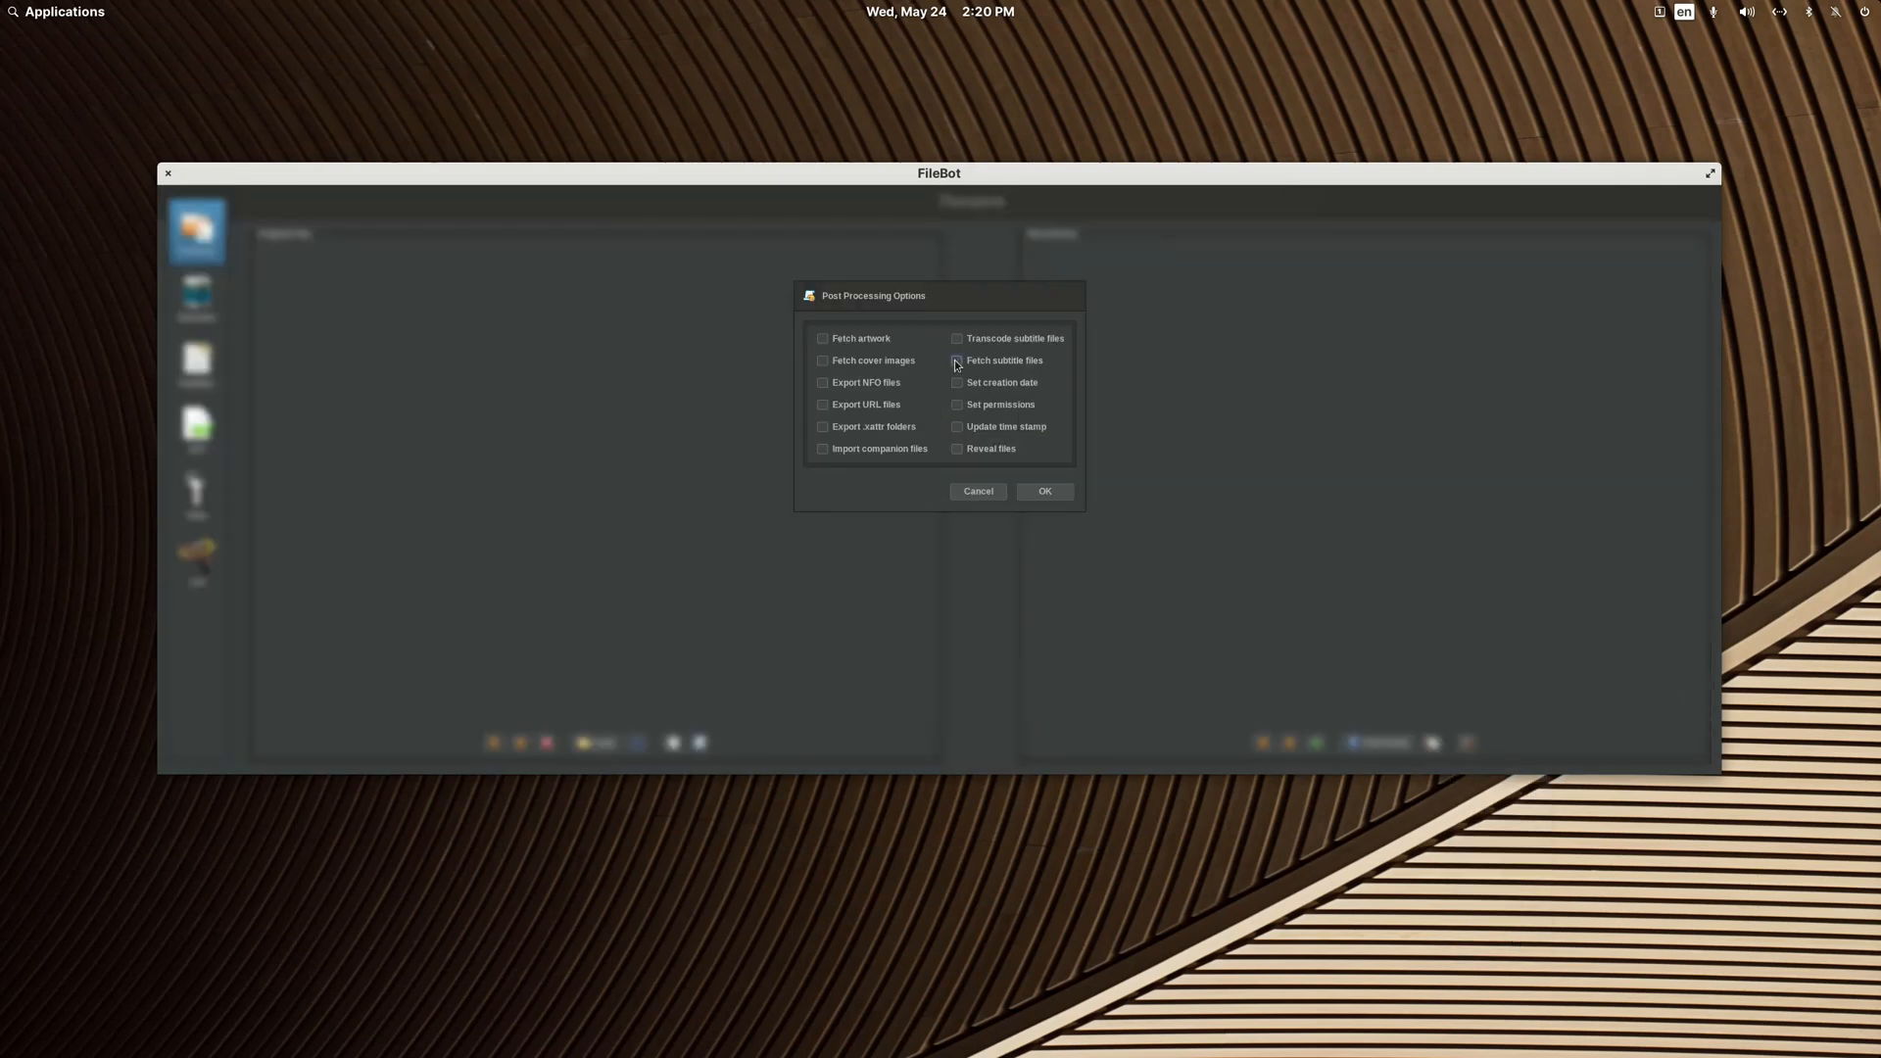
left_click(1046, 491)
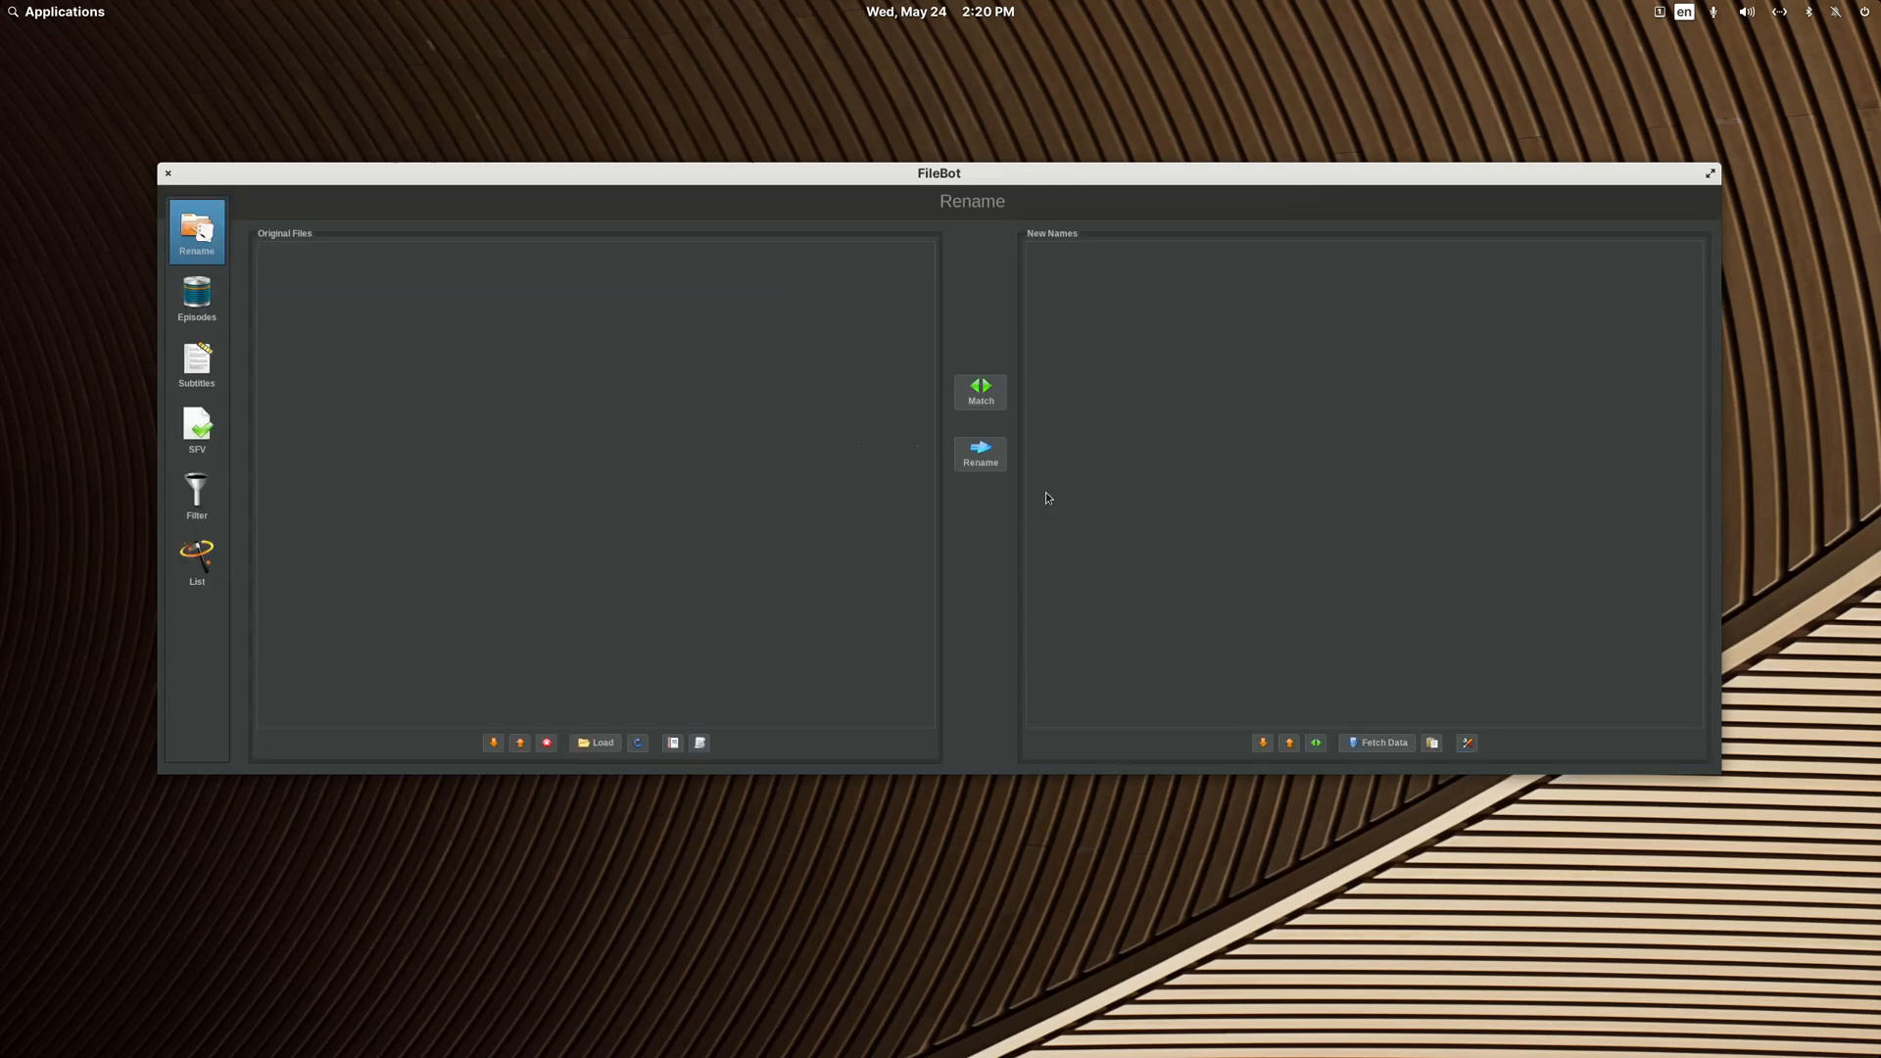
left_click(168, 174)
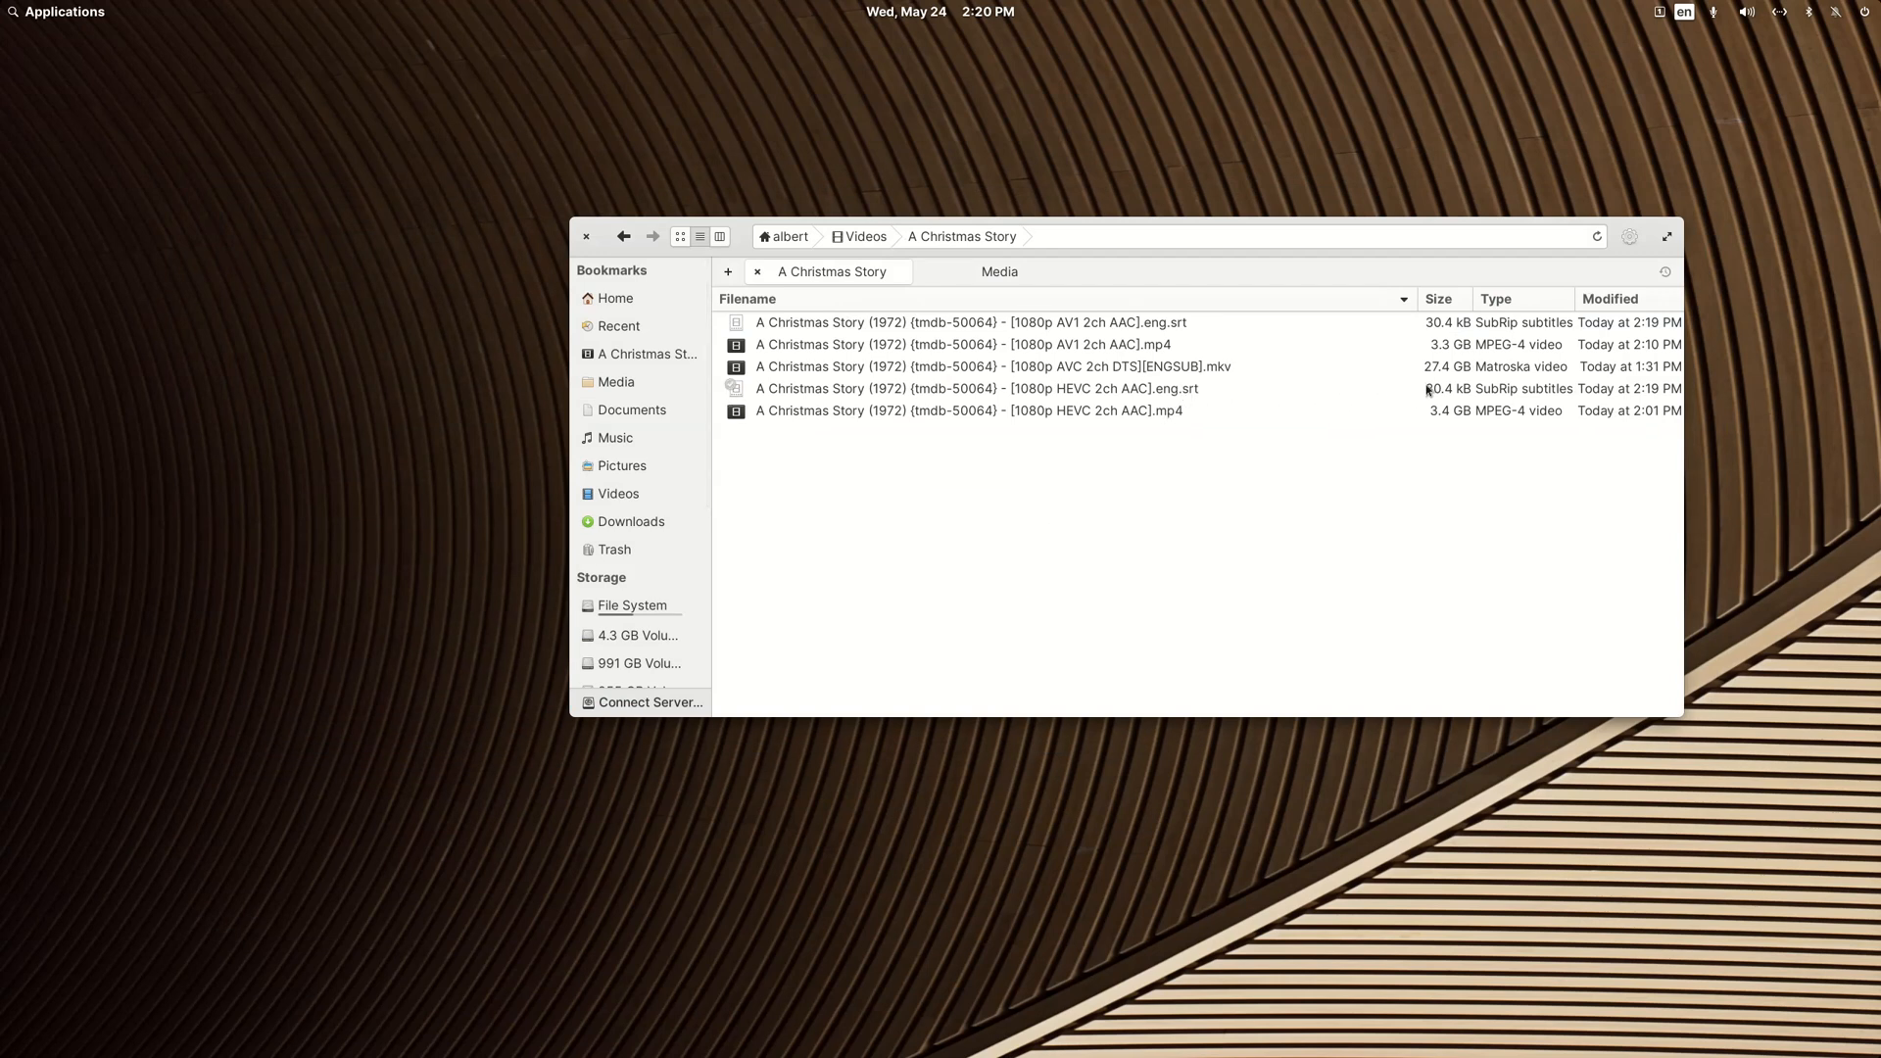
left_click(1164, 394)
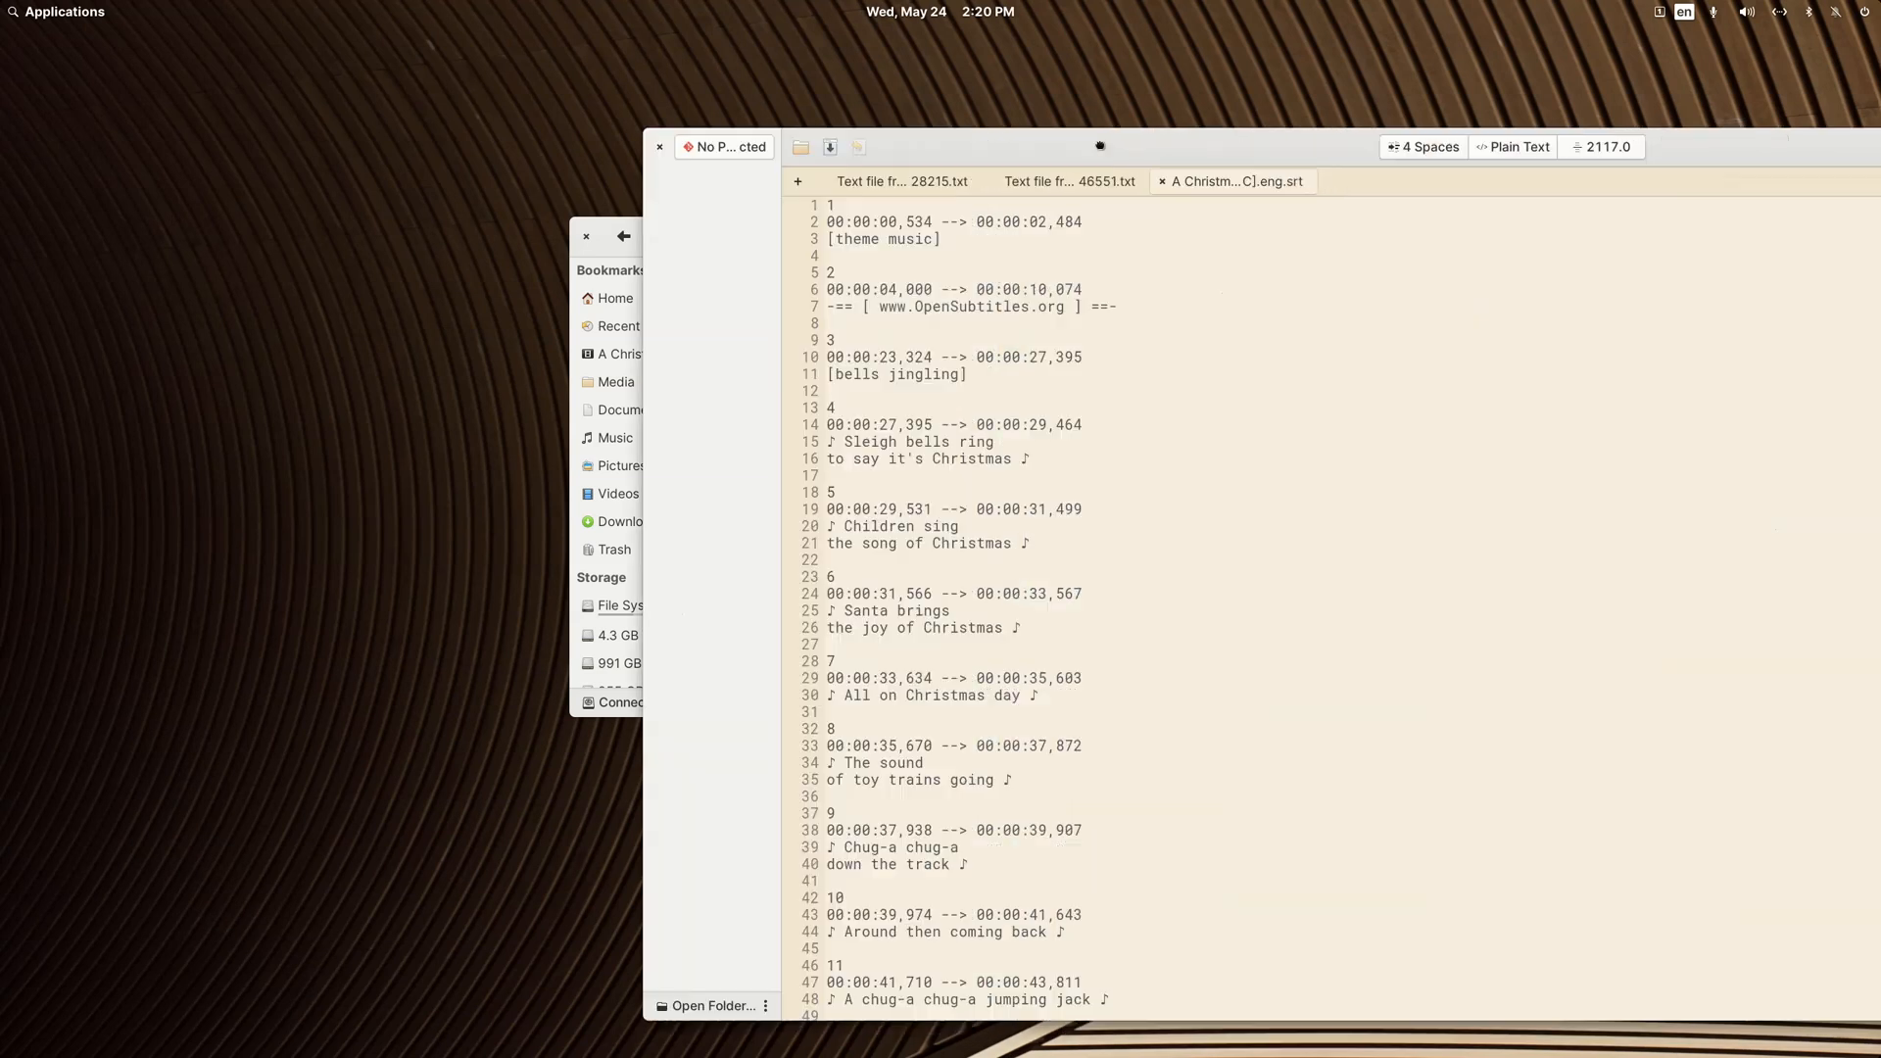
left_click_drag(1102, 143, 717, 118)
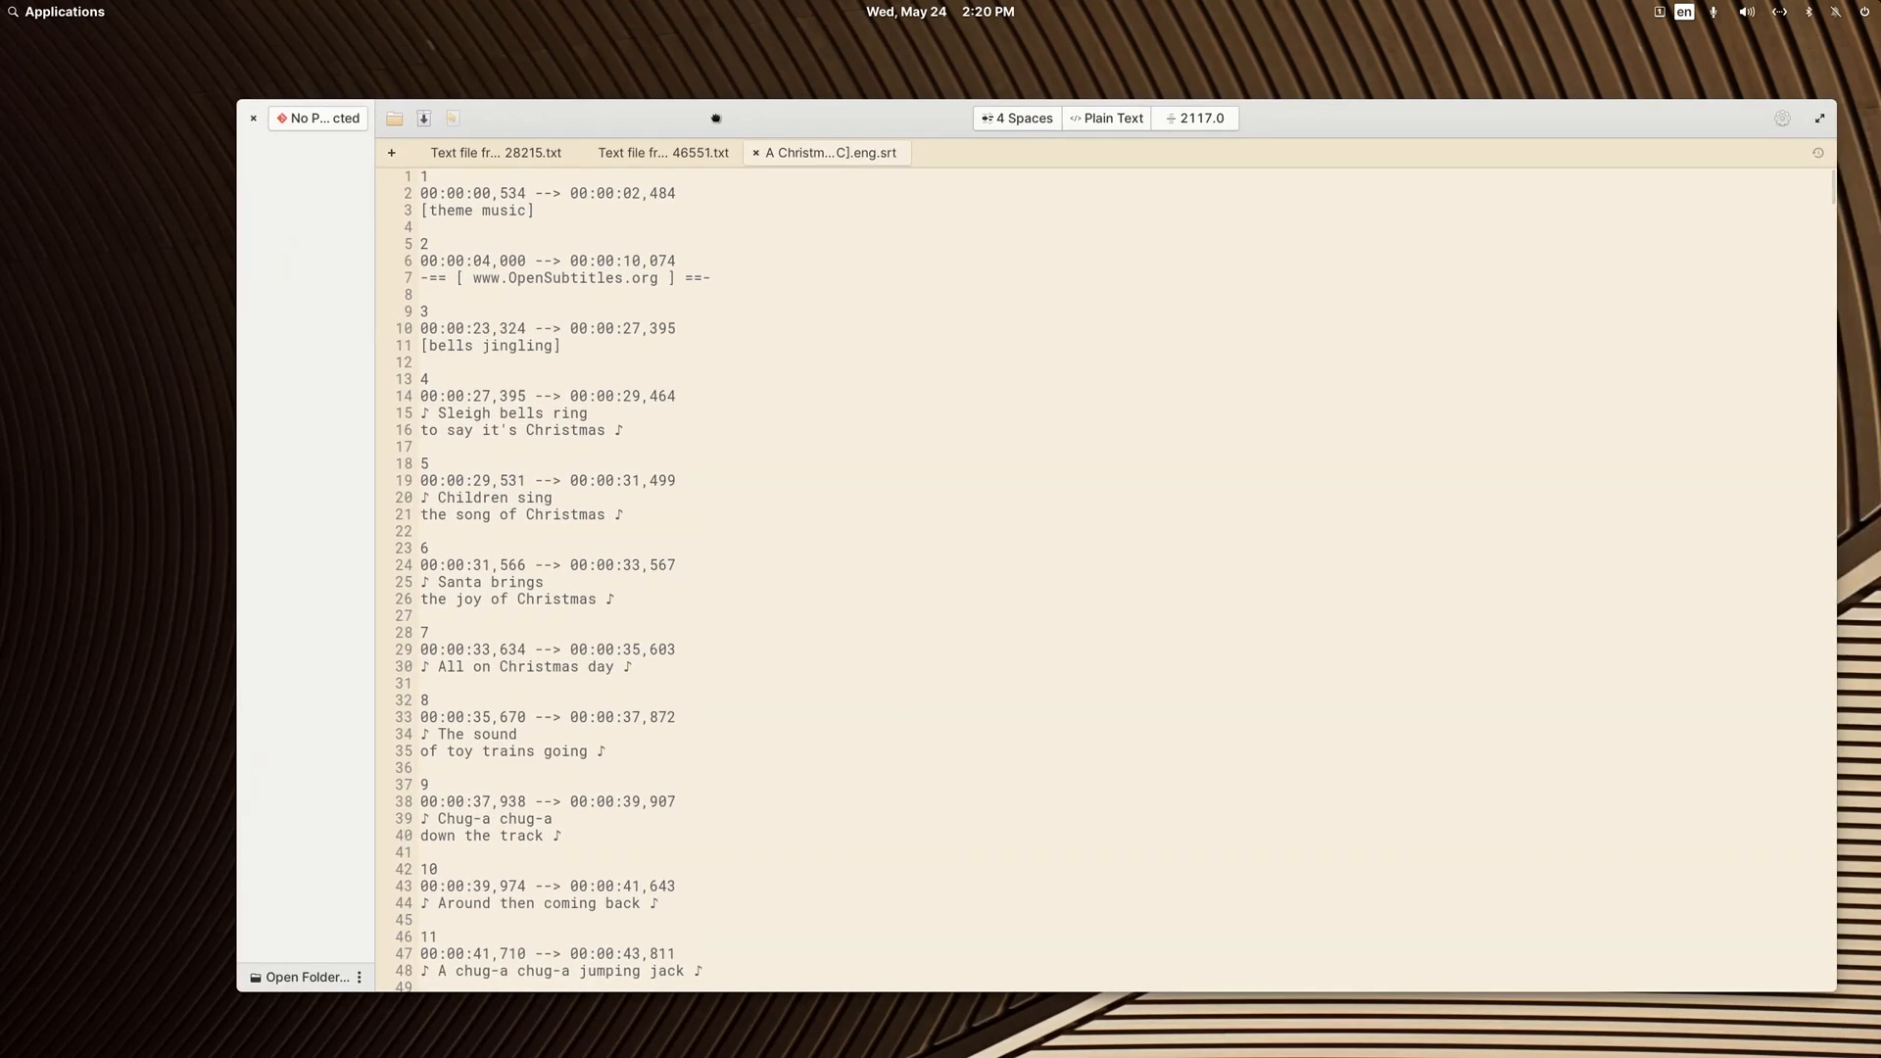
left_click(728, 279)
left_click_drag(729, 279, 354, 236)
key("BackSpace")
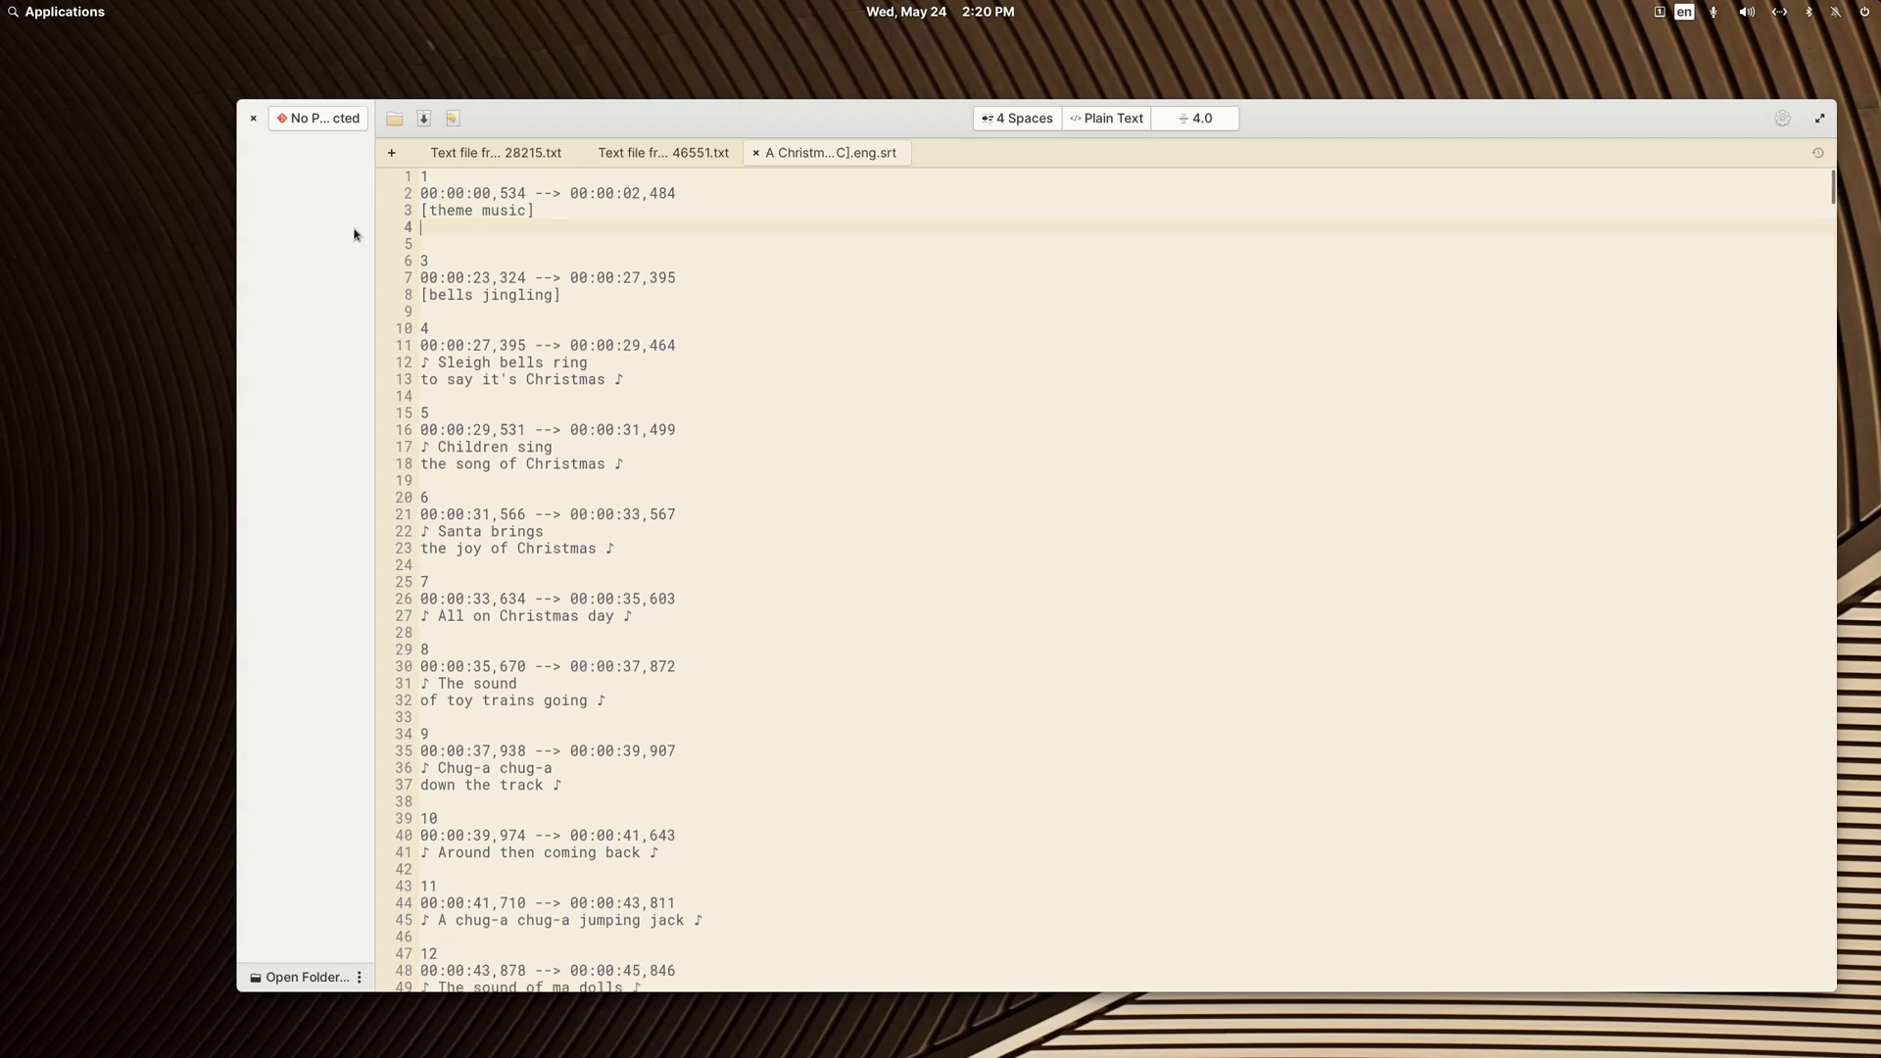
key("BackSpace")
Step: Delete the closing subtitle entry 478 asking viewers to rate the subtitle, and close the text editor
scroll(1126, 355, "down", 5)
scroll(1127, 354, "down", 10)
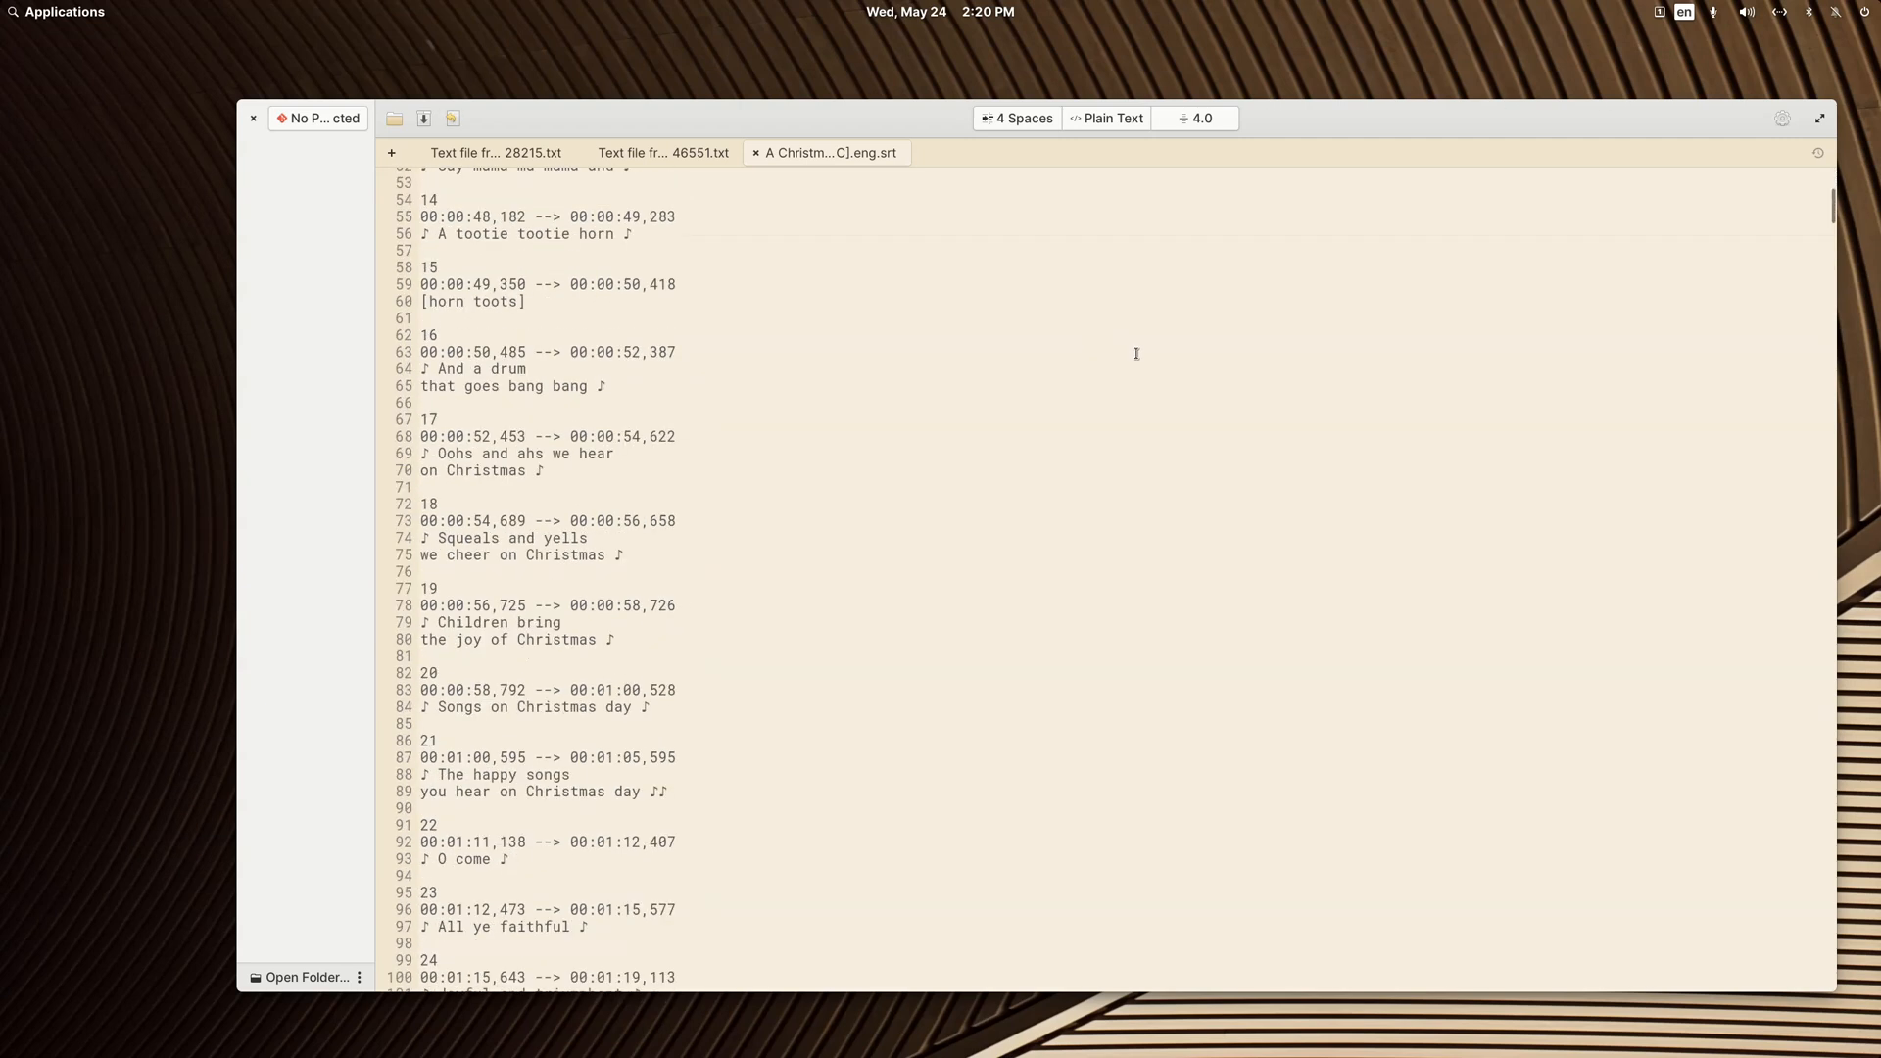
left_click_drag(1833, 201, 1804, 982)
scroll(1125, 538, "up", 11)
scroll(1121, 532, "down", 3)
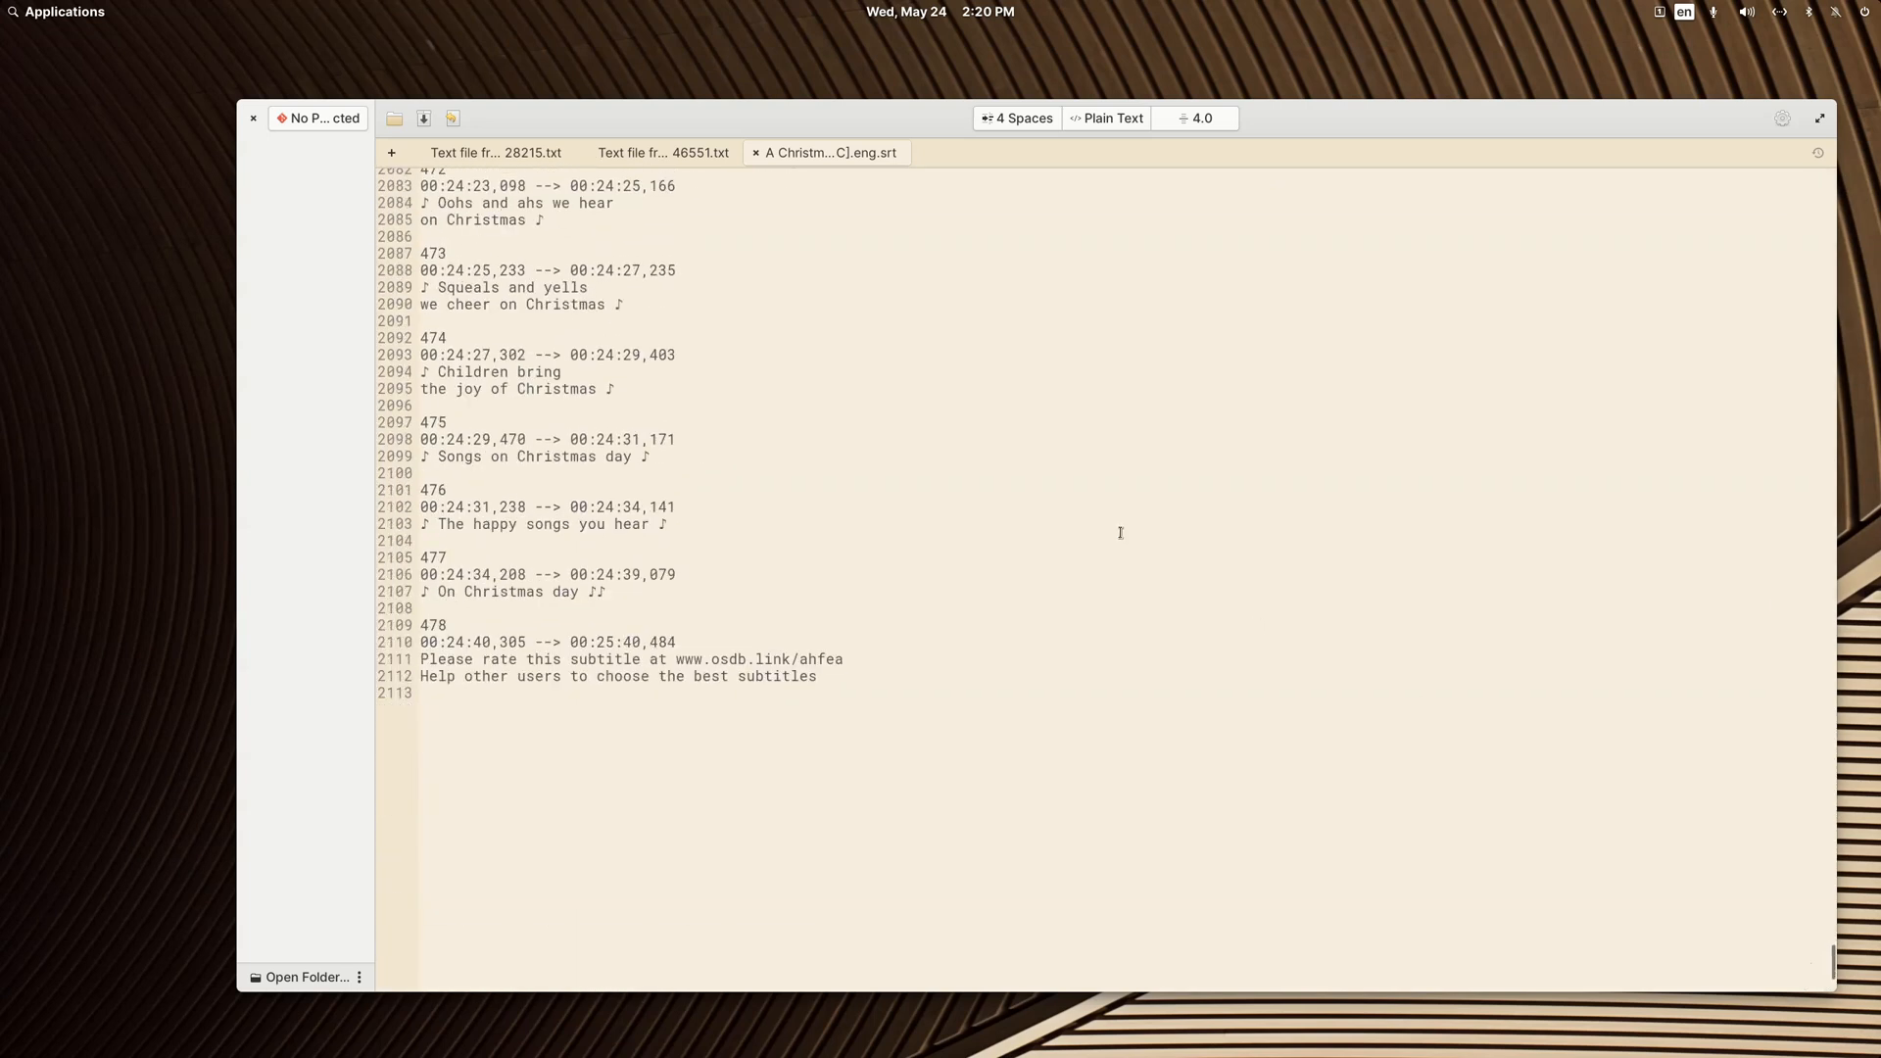
left_click_drag(842, 683, 409, 617)
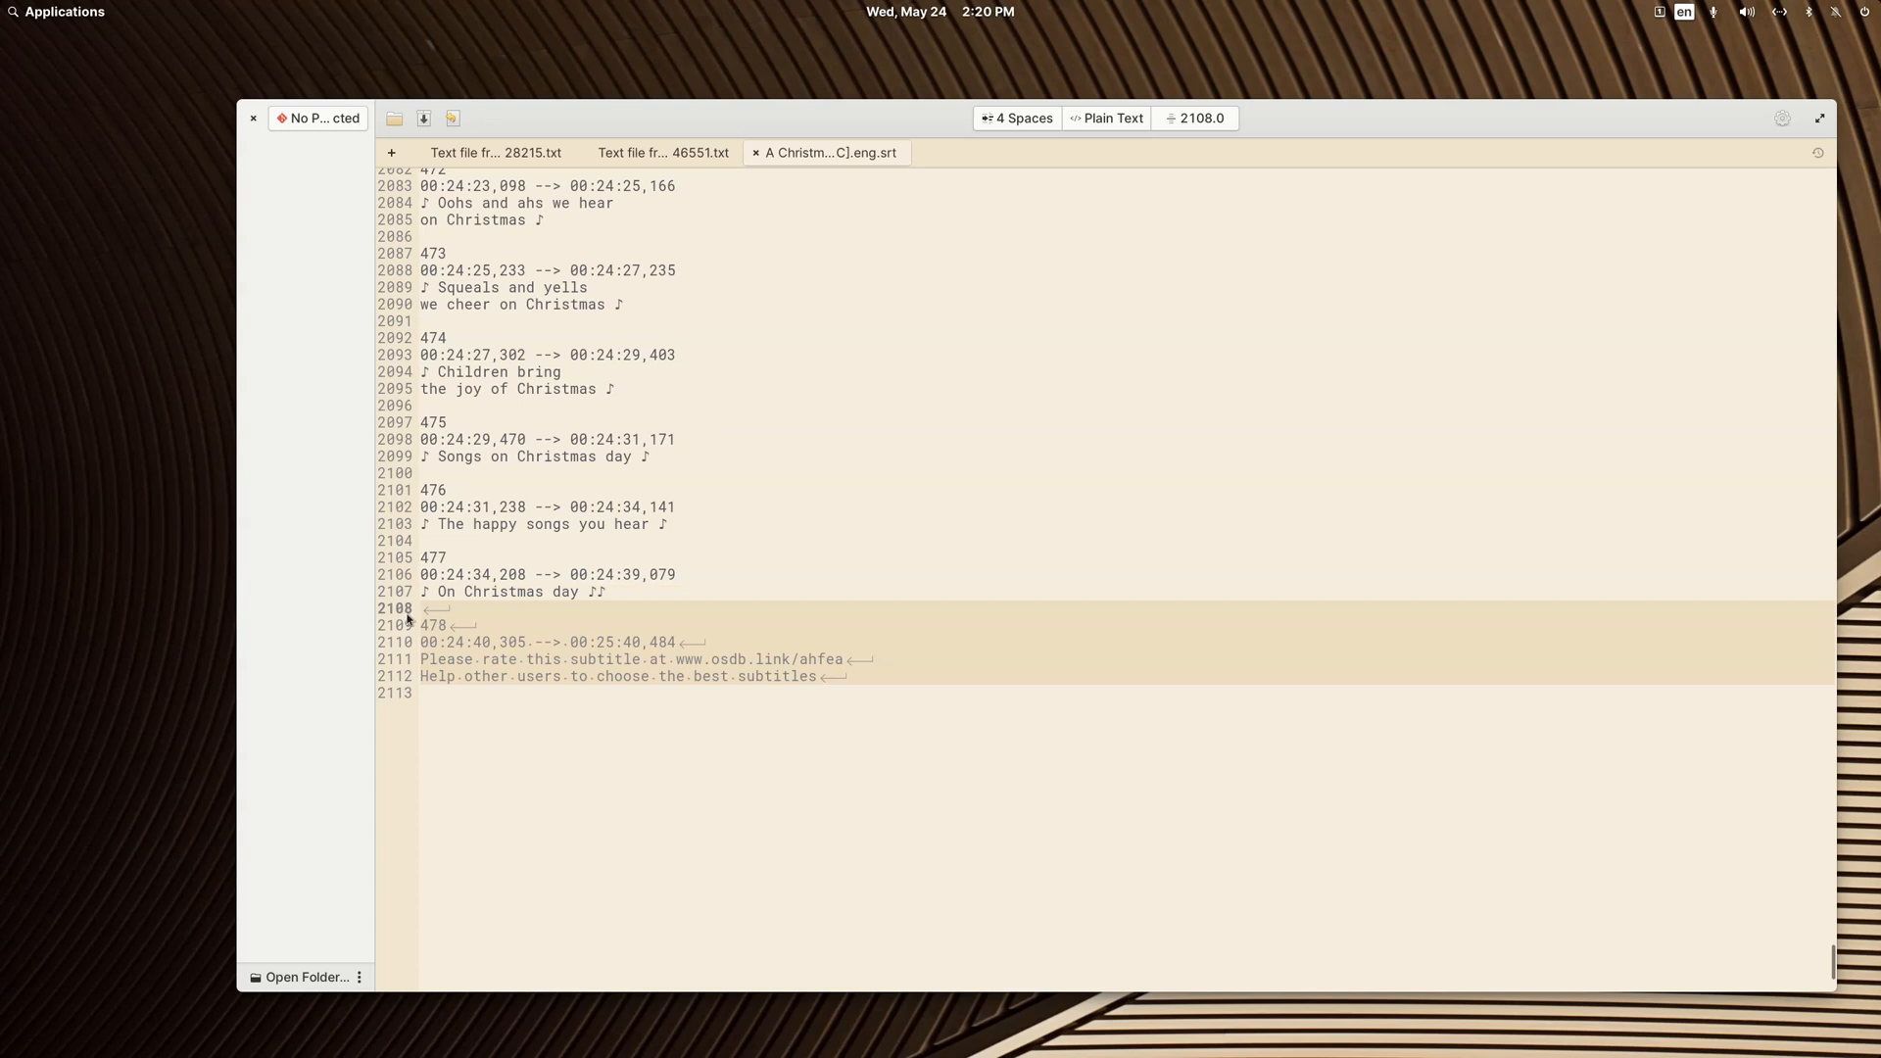
key("BackSpace")
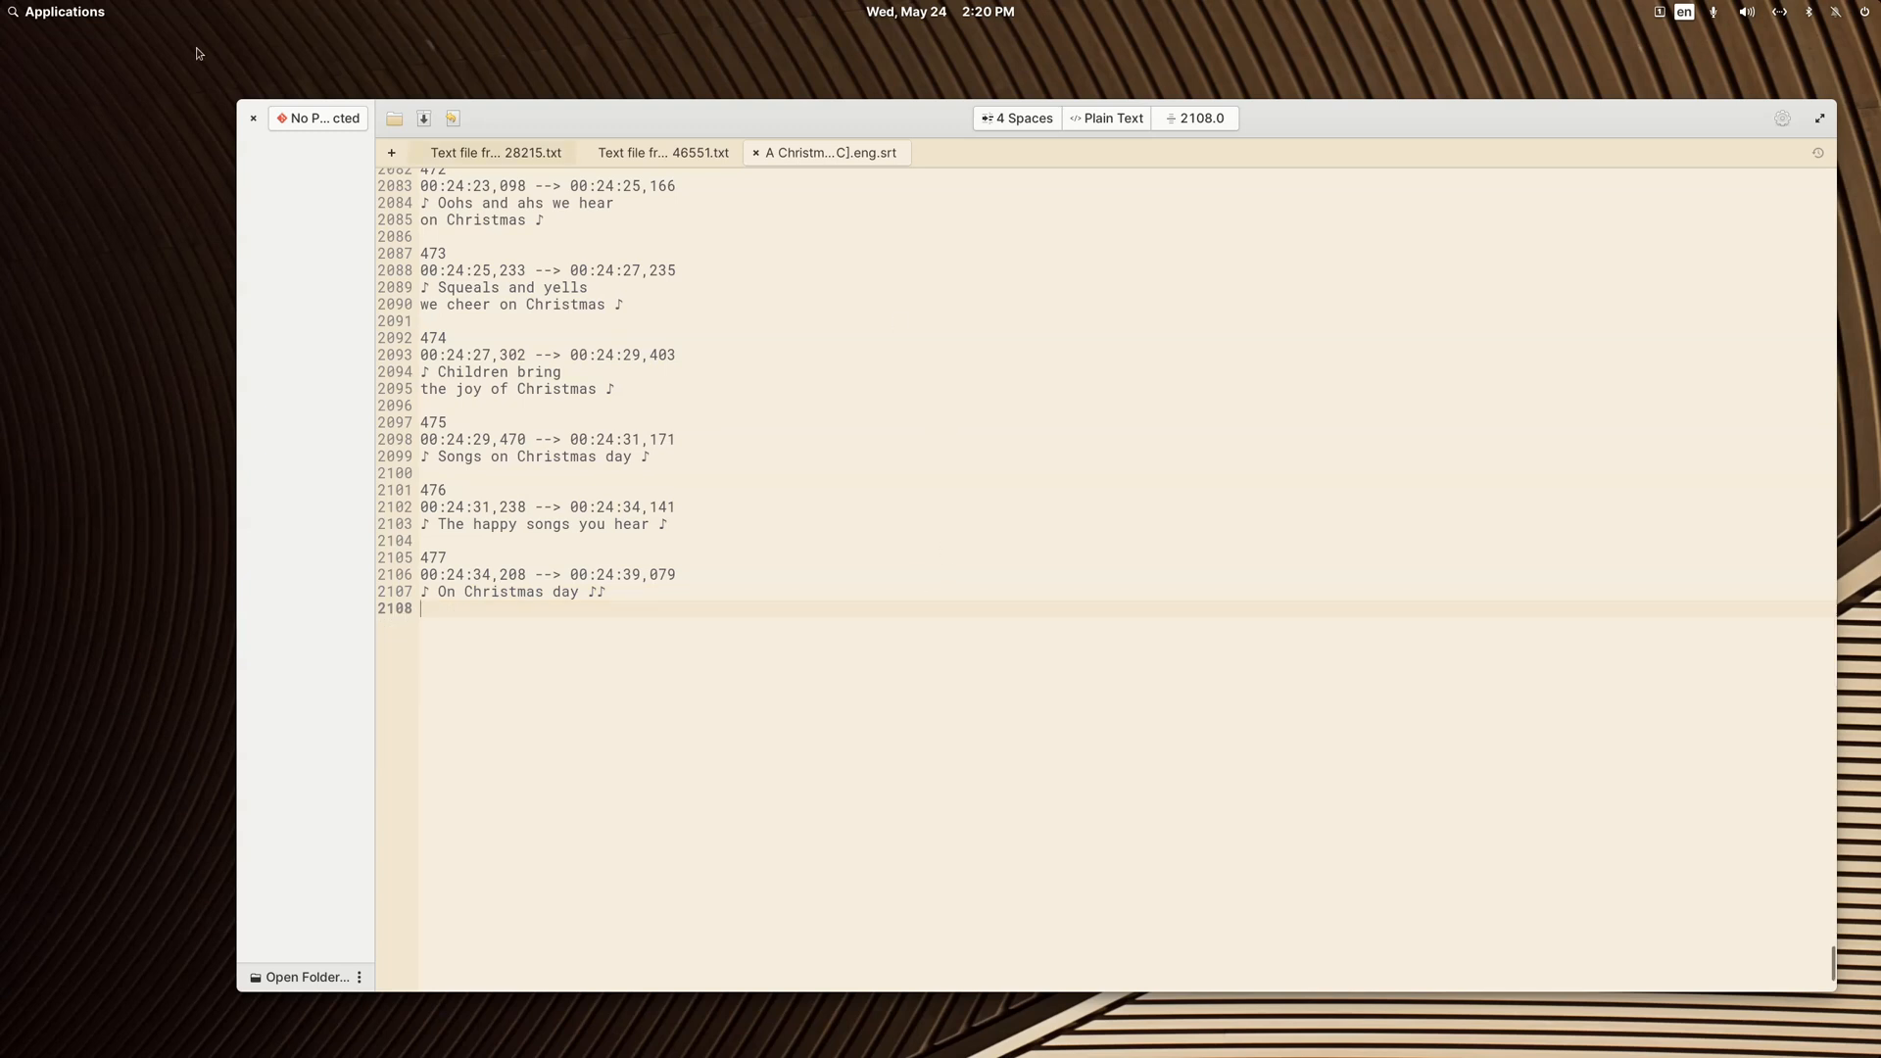
left_click(253, 117)
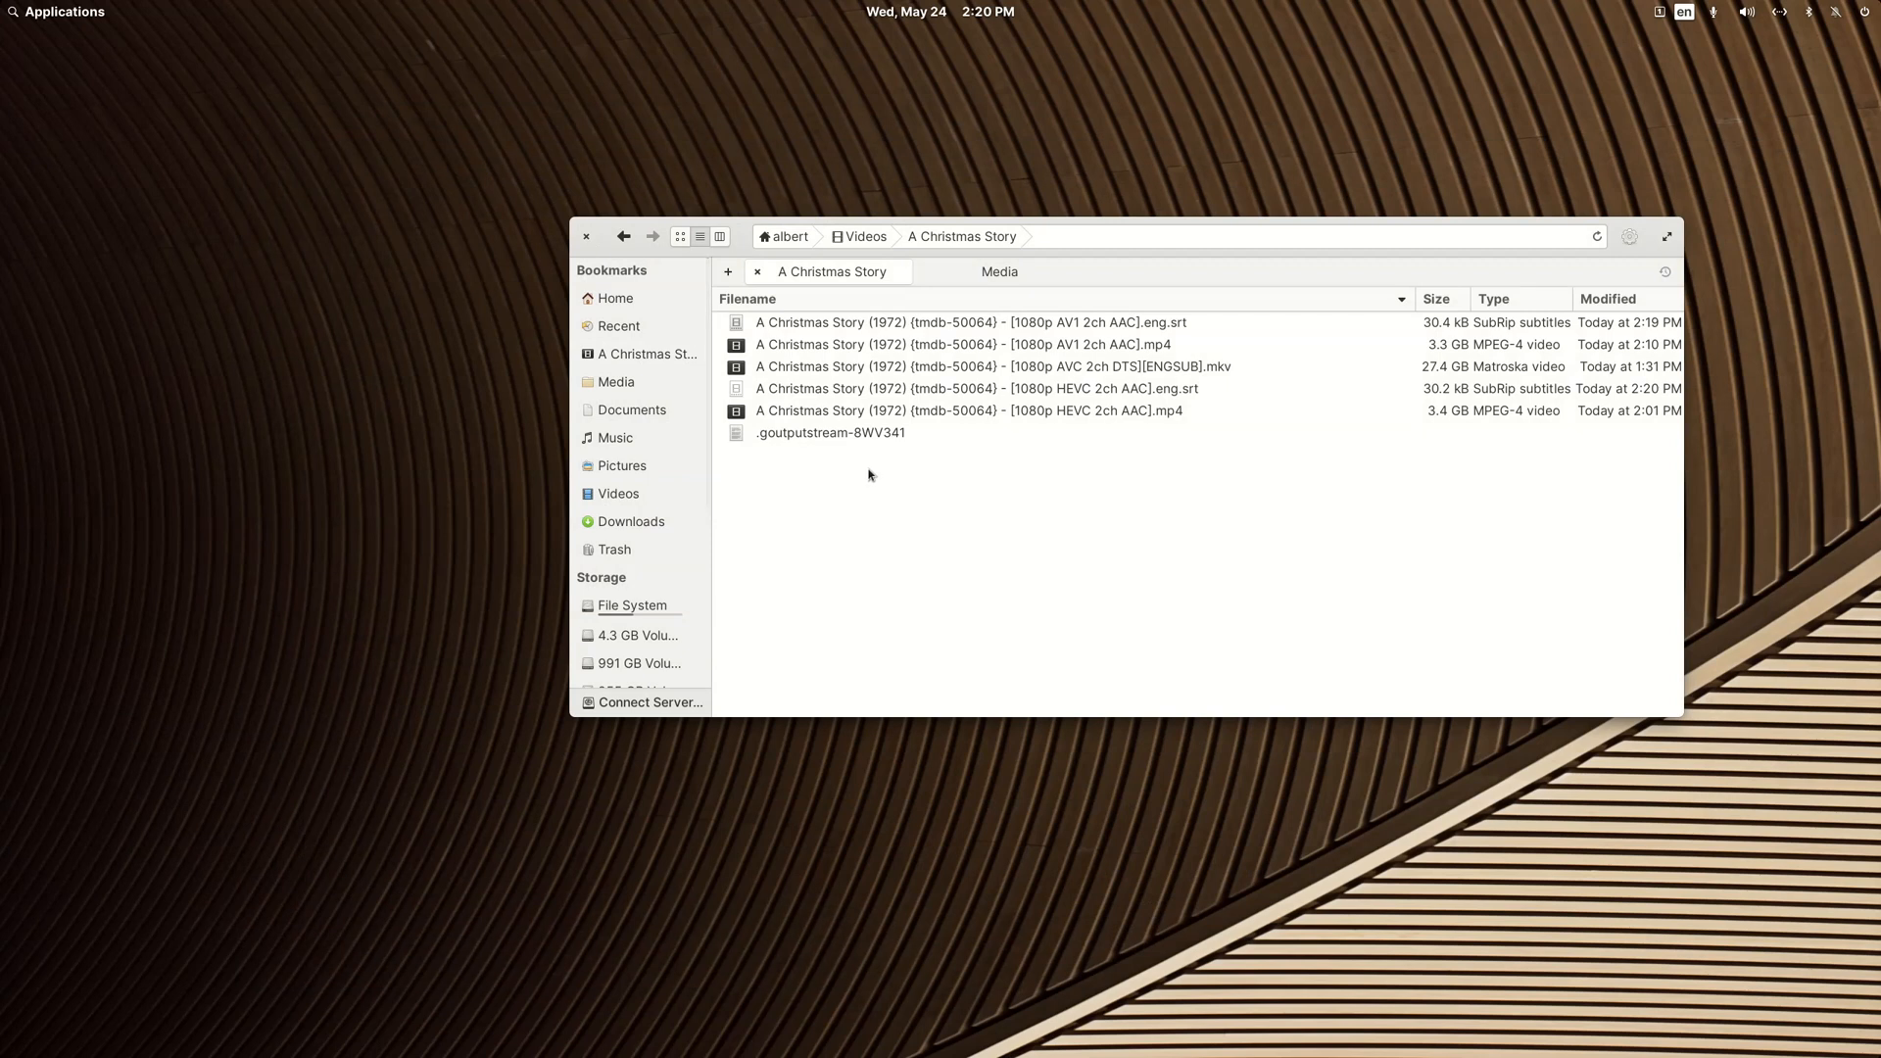
Step: Reopen the HEVC subtitle file and examine its entries for sound descriptions and dialogue, closing the editor when done
double_click(924, 390)
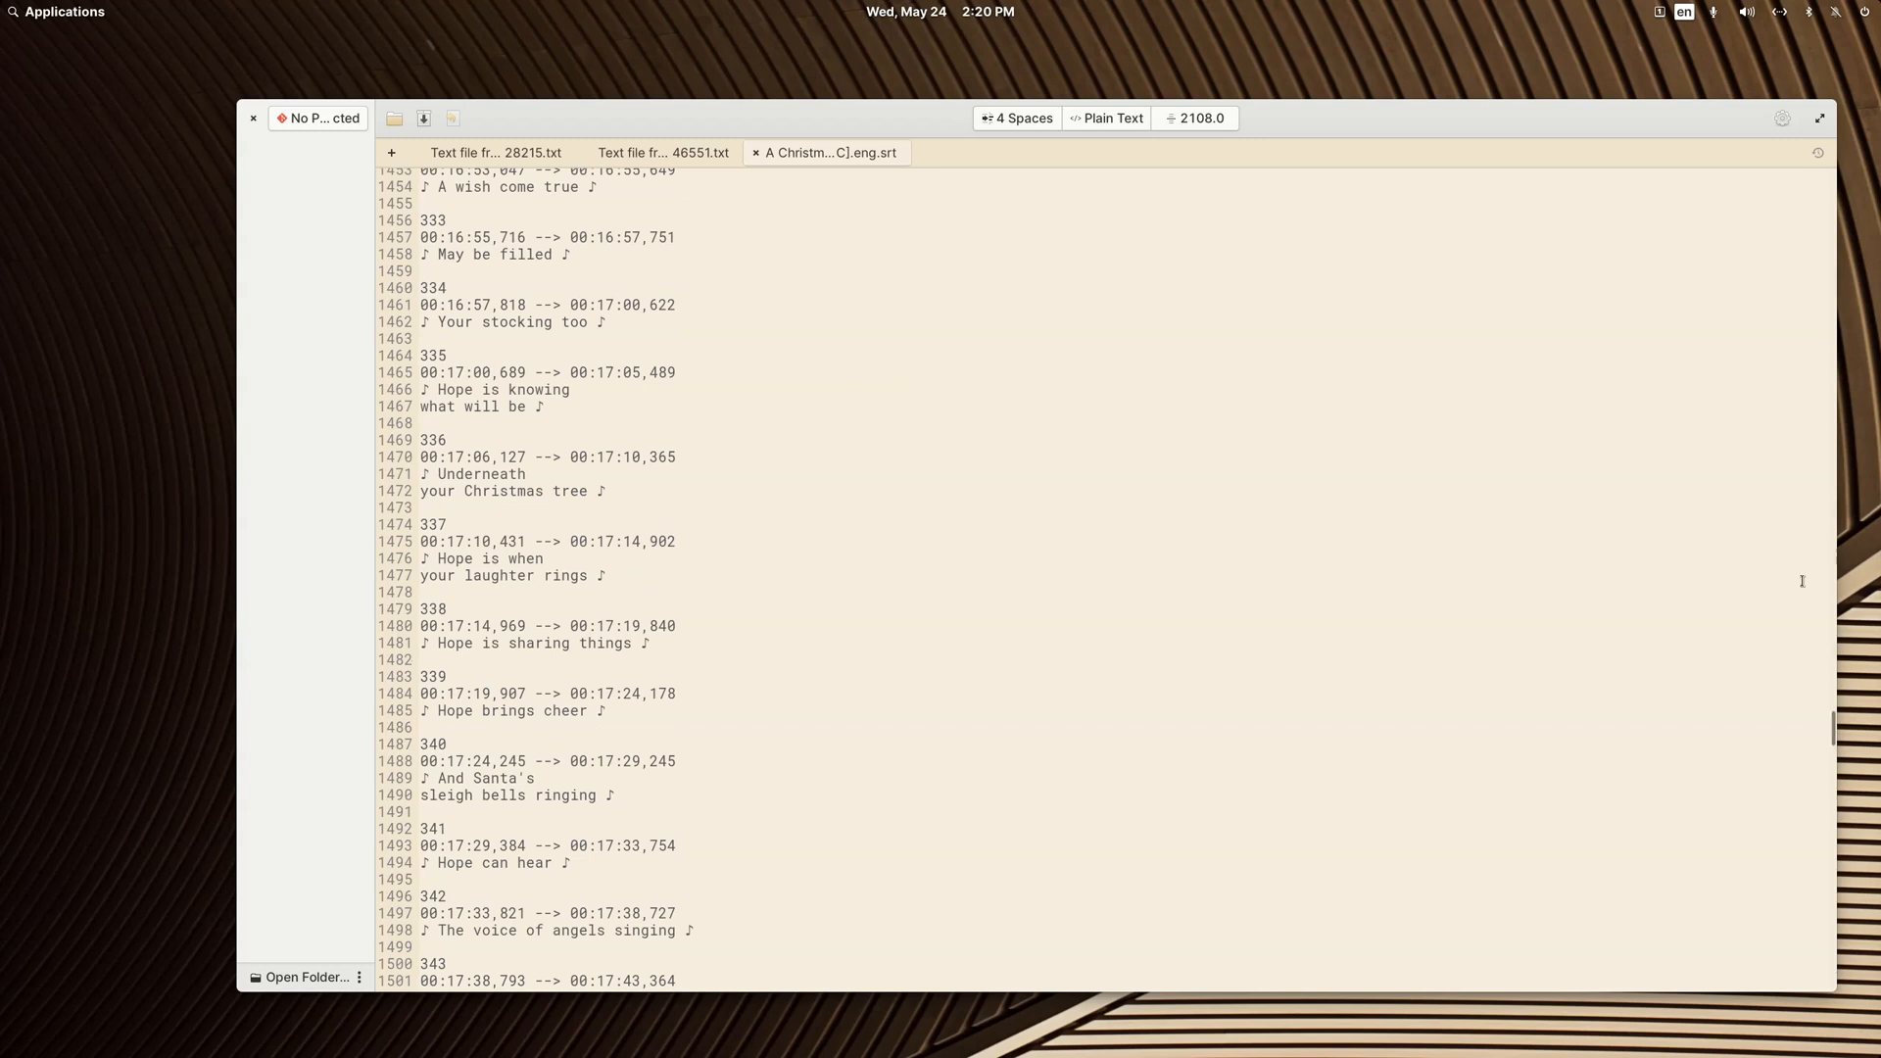
left_click_drag(1834, 733, 1811, 133)
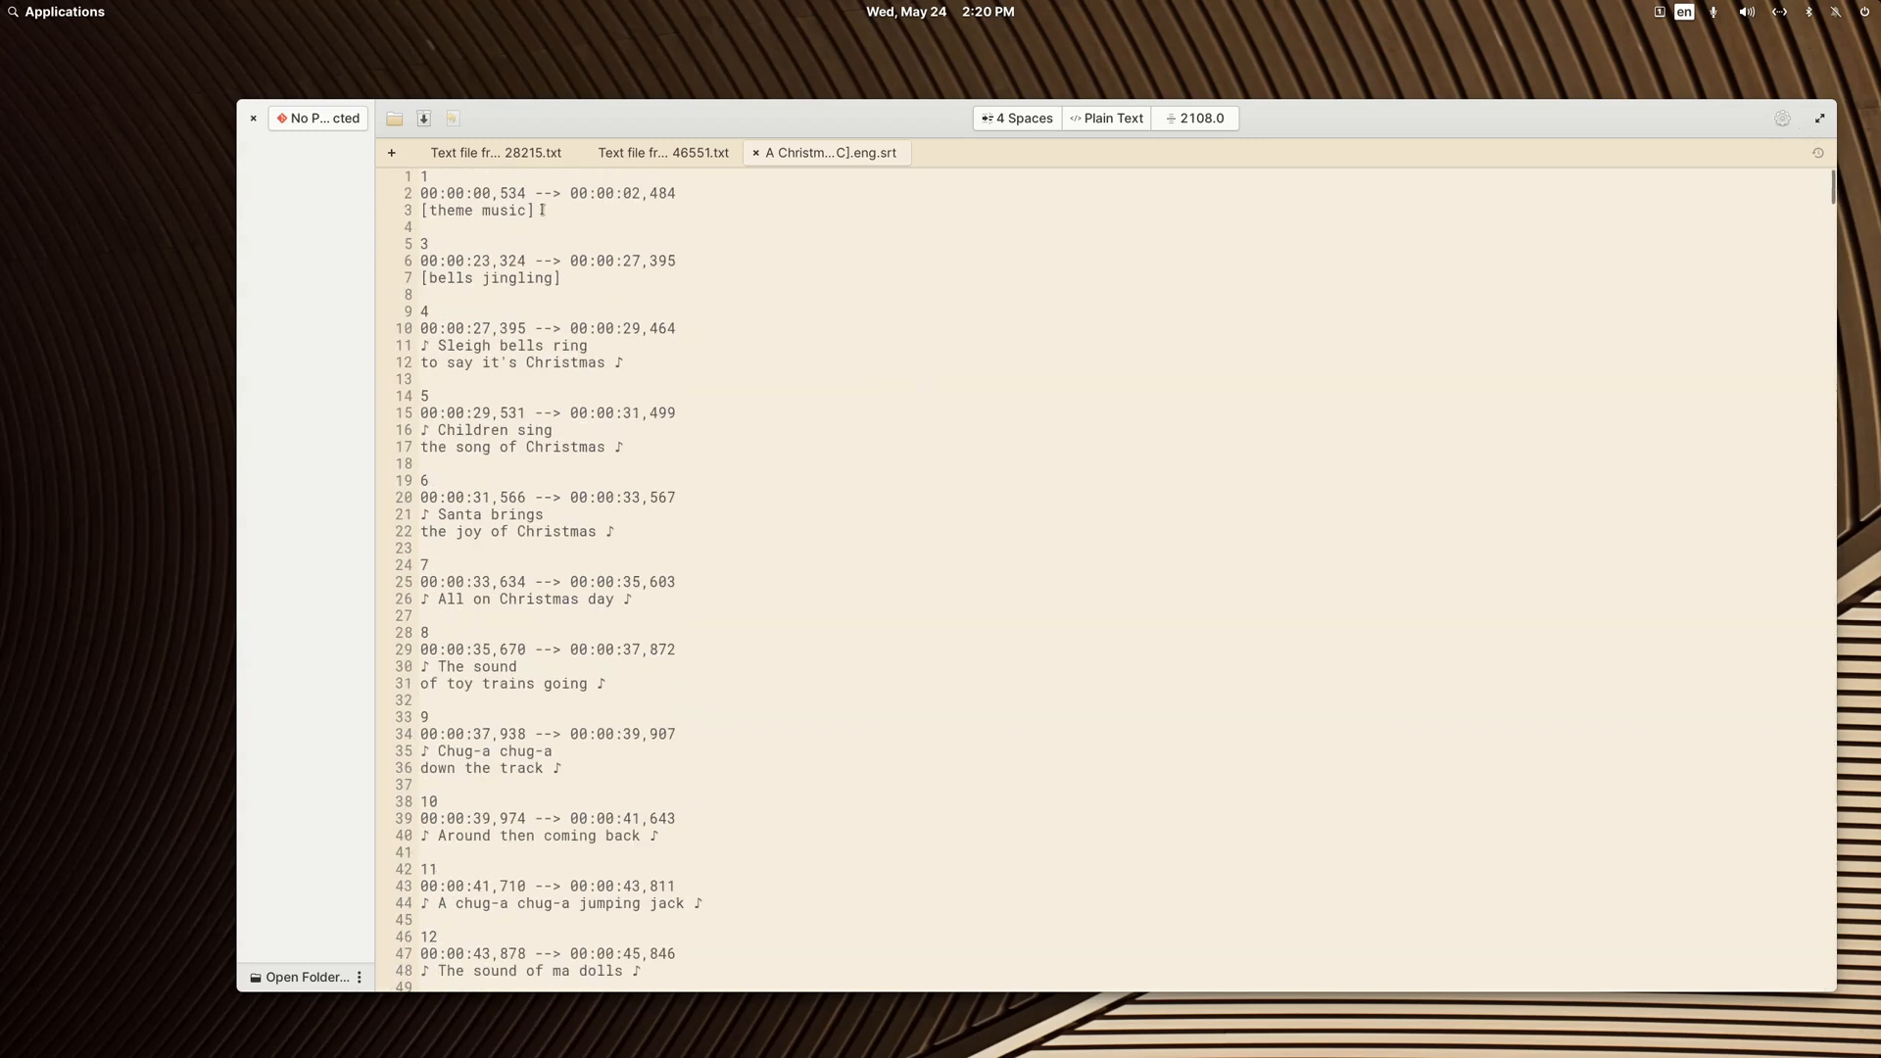
left_click(424, 214)
scroll(646, 583, "down", 20)
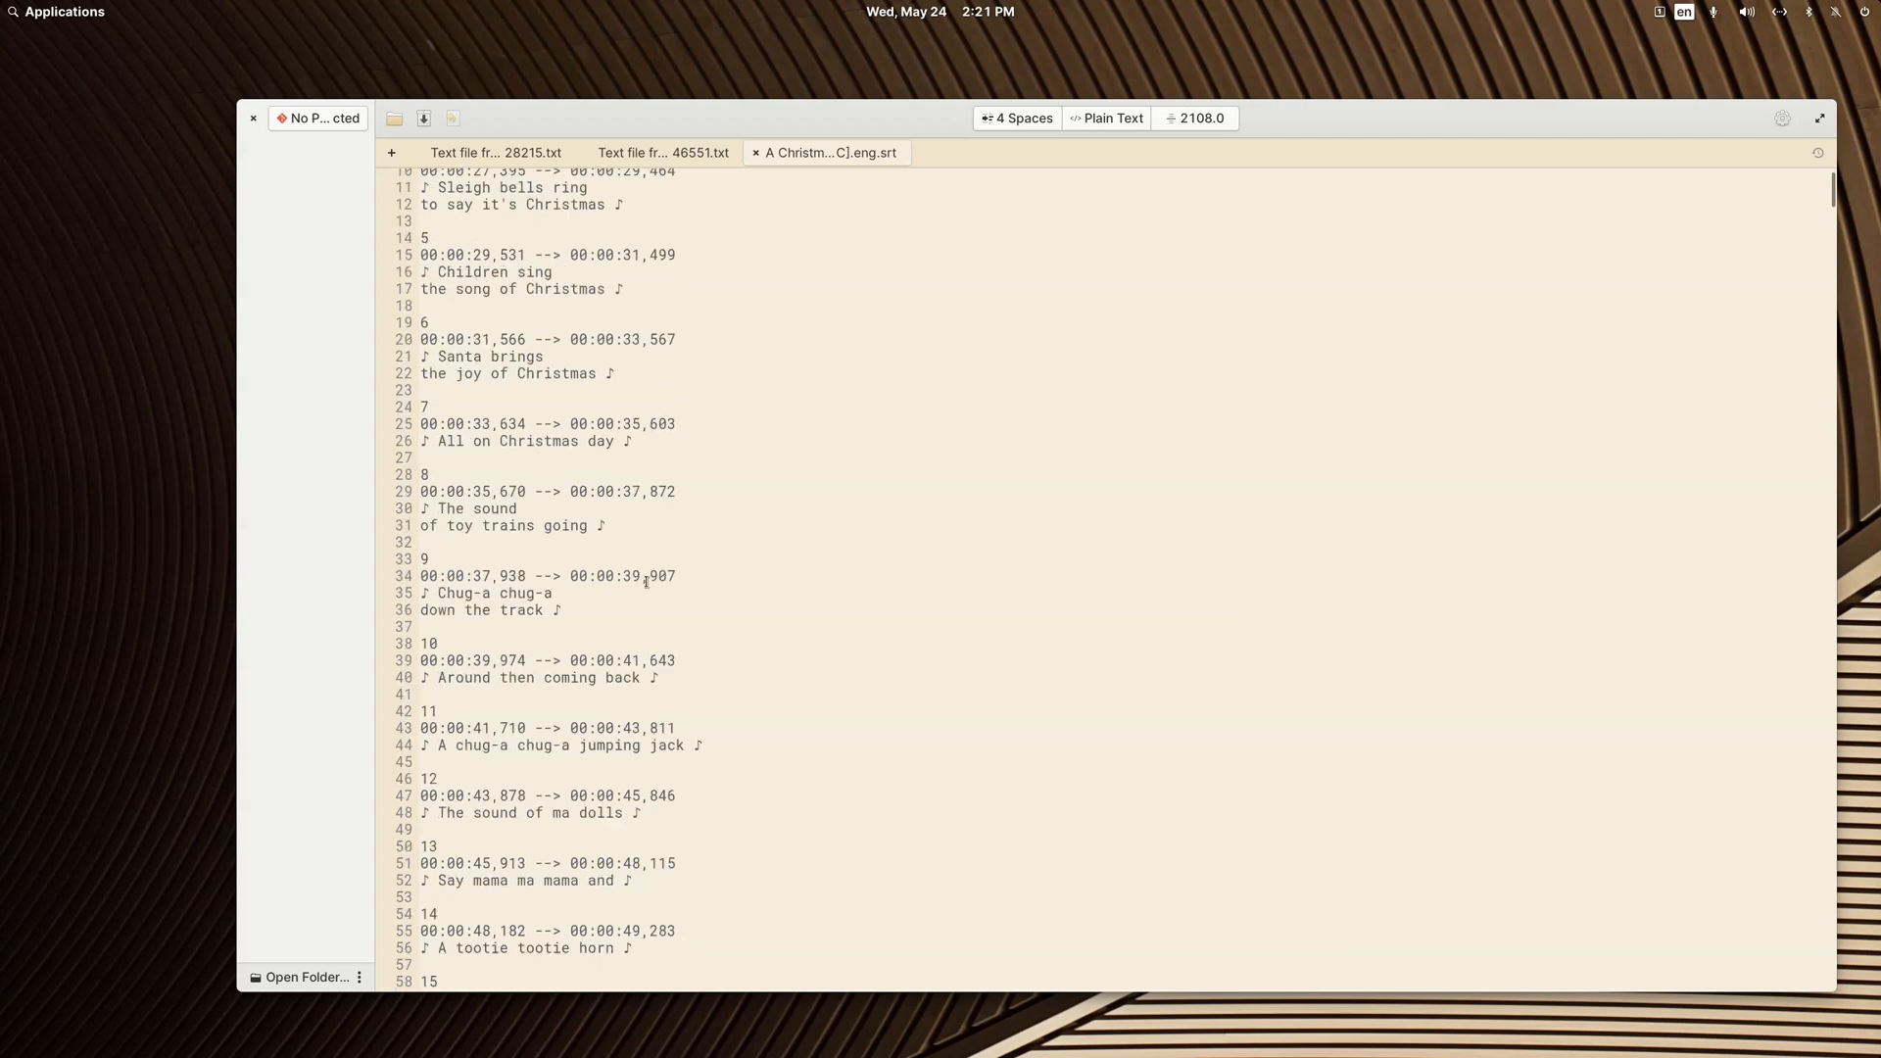
scroll(646, 578, "down", 20)
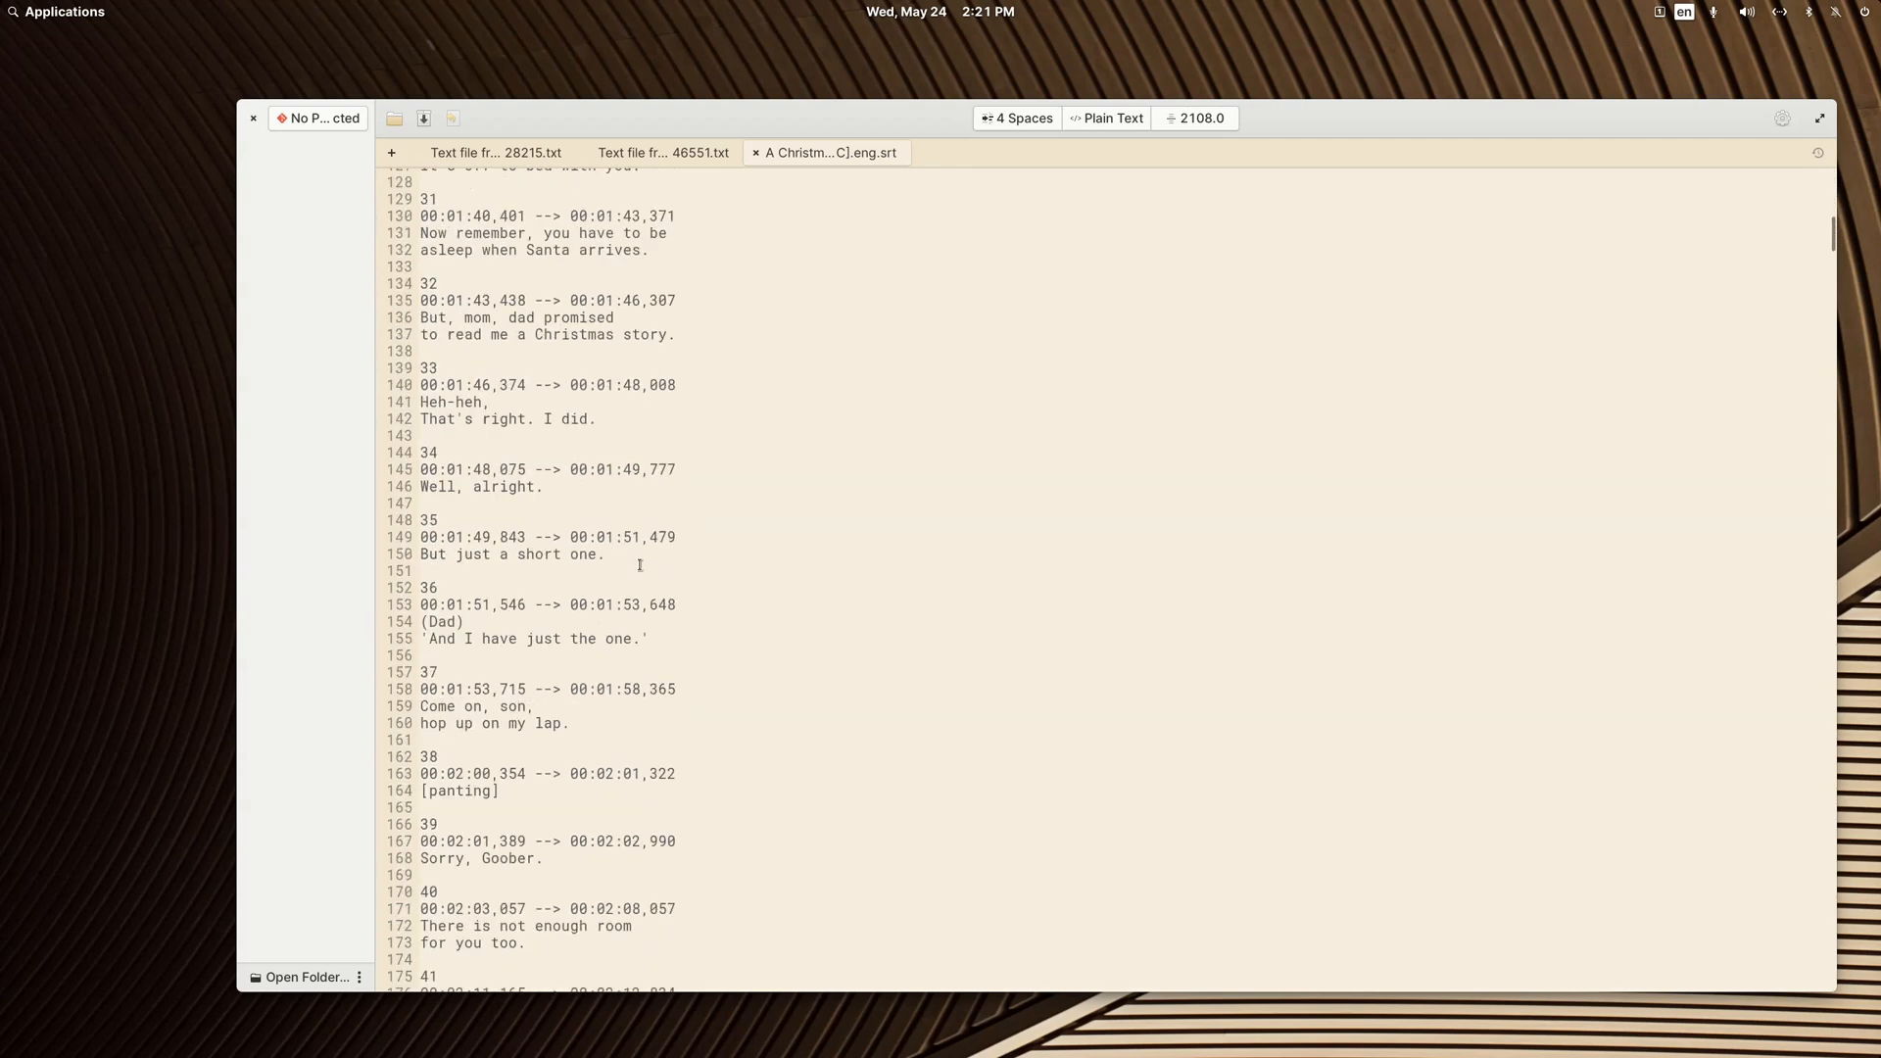
scroll(640, 566, "down", 9)
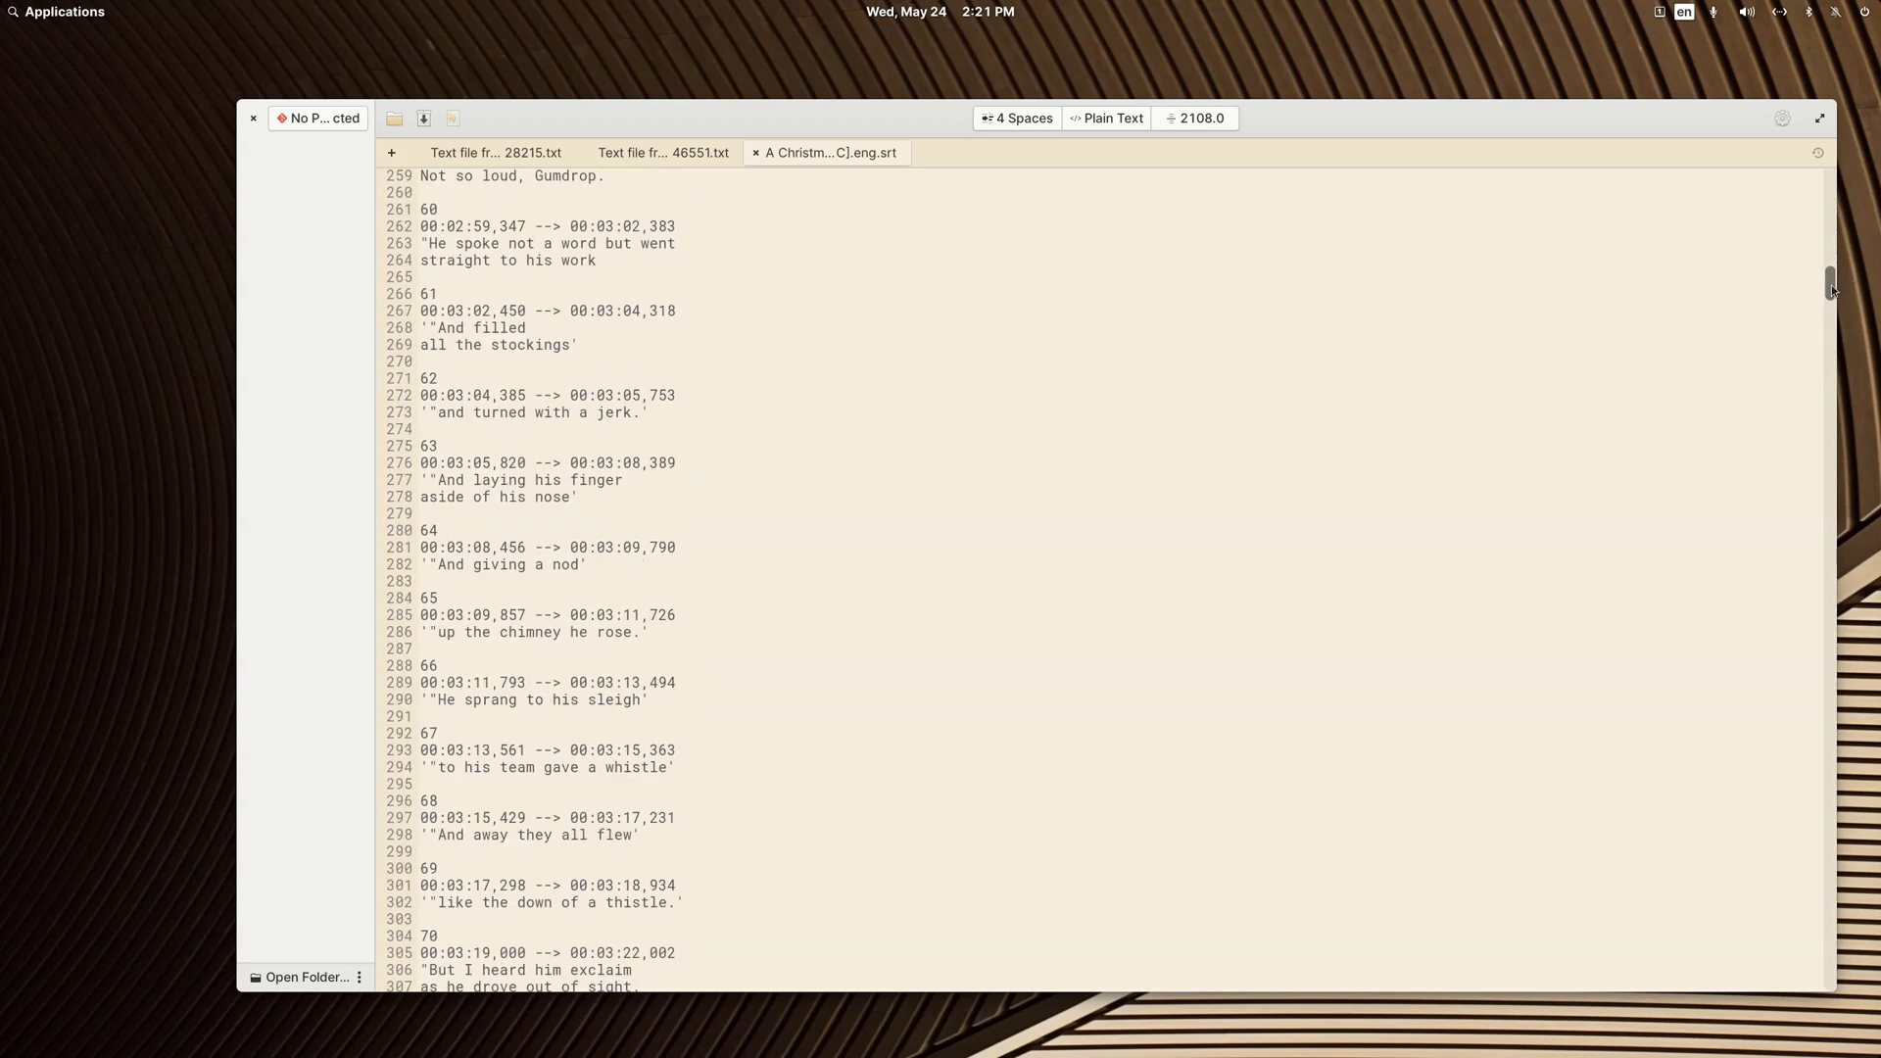
scroll(1830, 292, "down", 4)
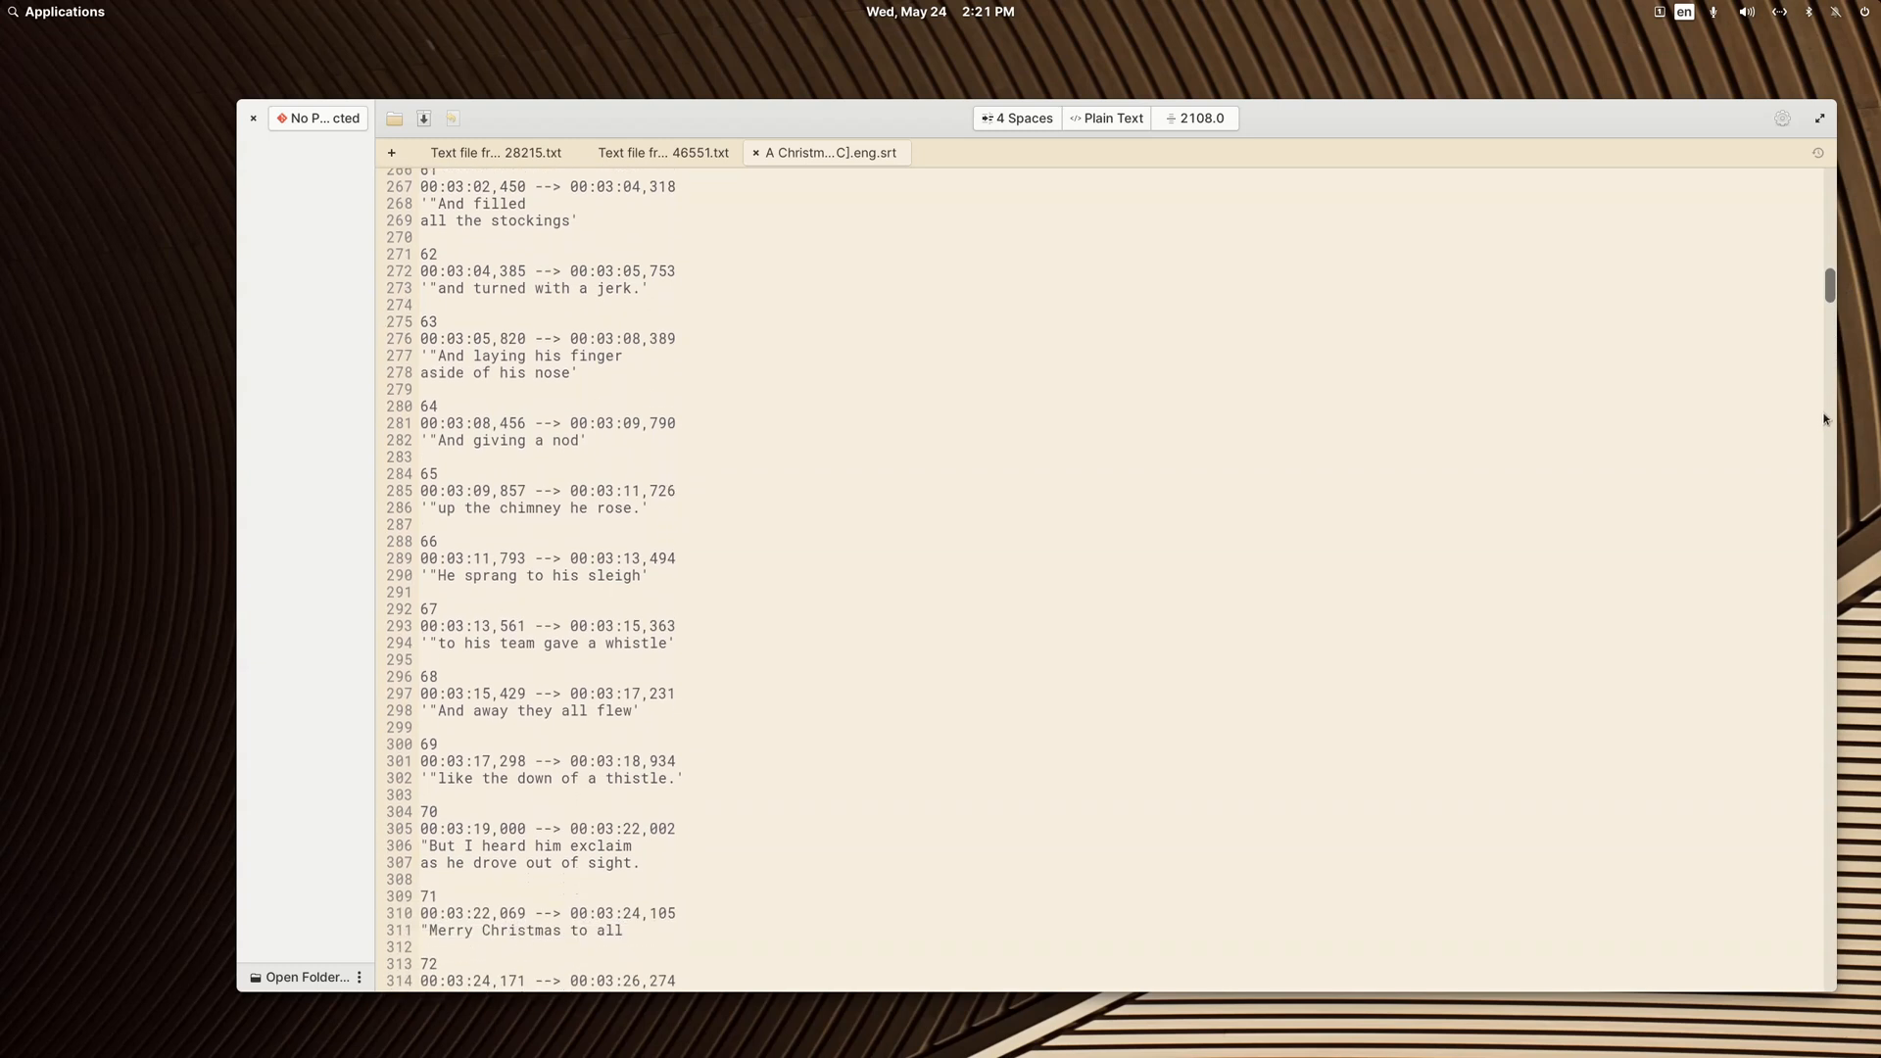
scroll(1808, 549, "down", 6)
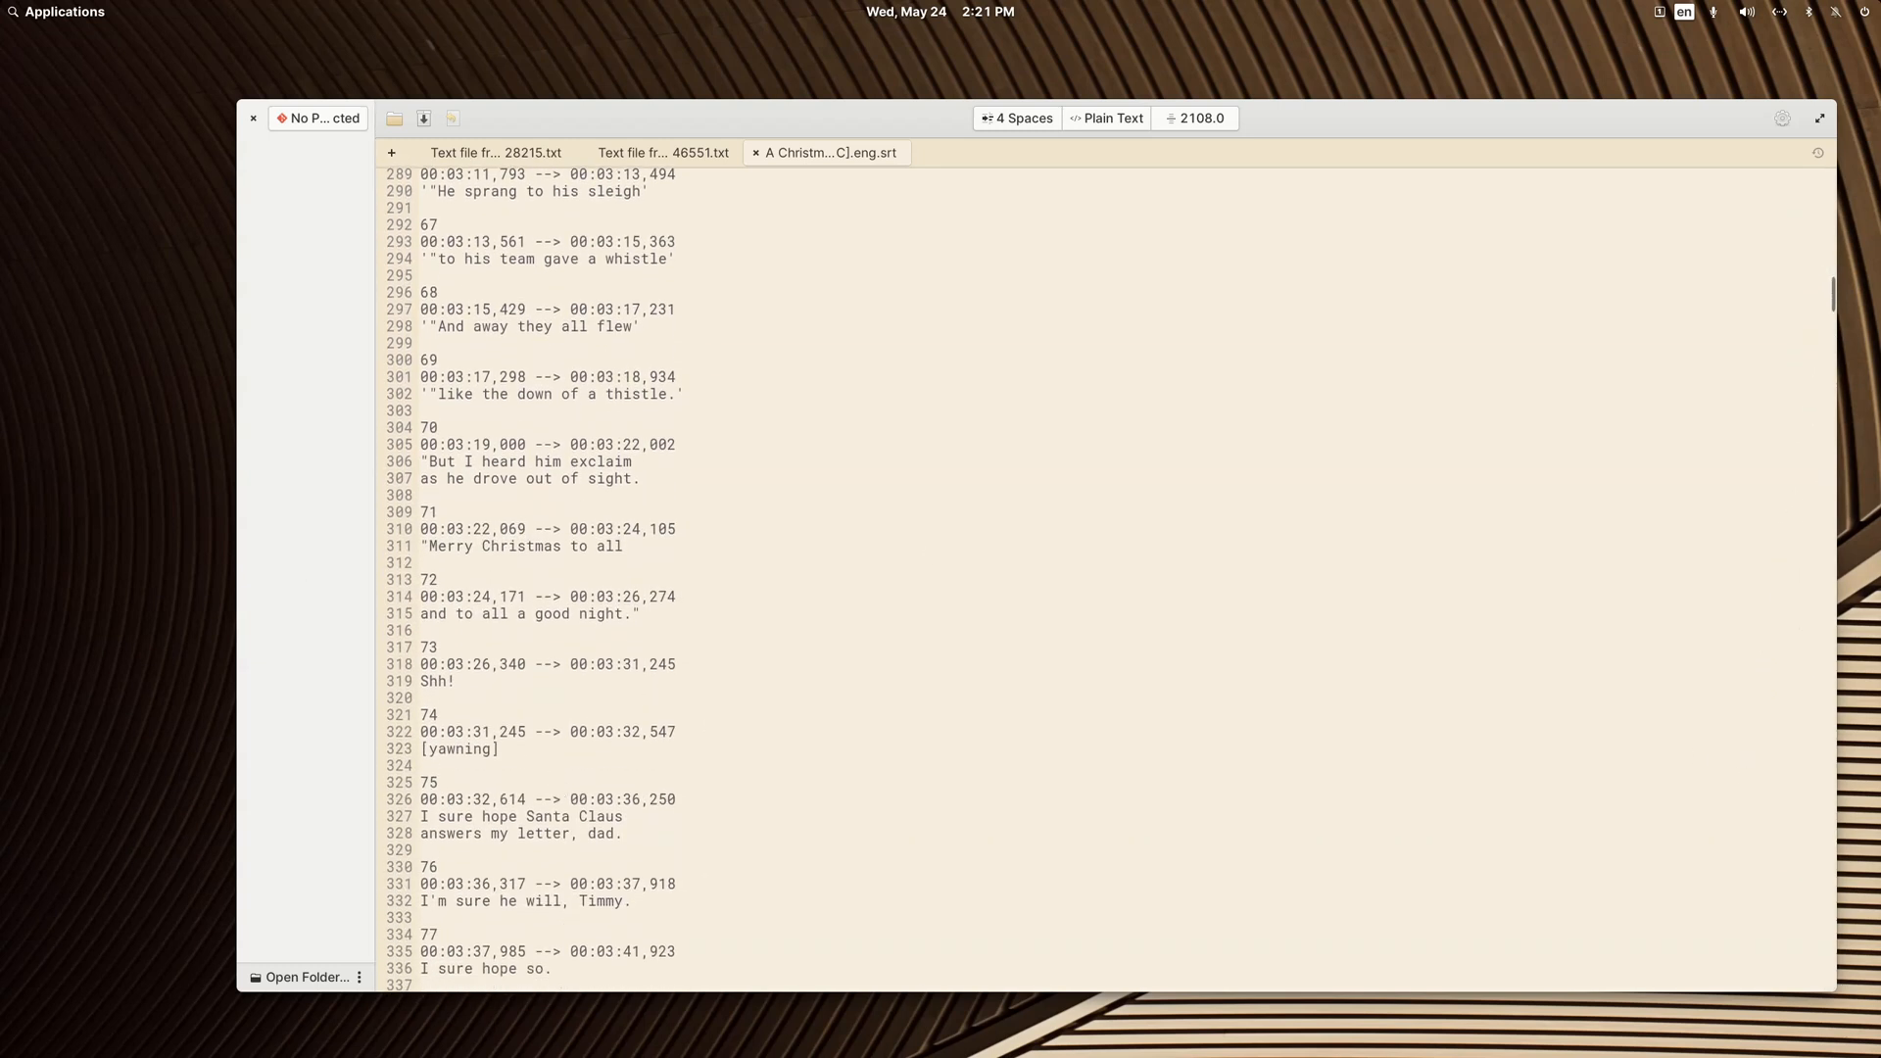
left_click_drag(1832, 302, 674, 83)
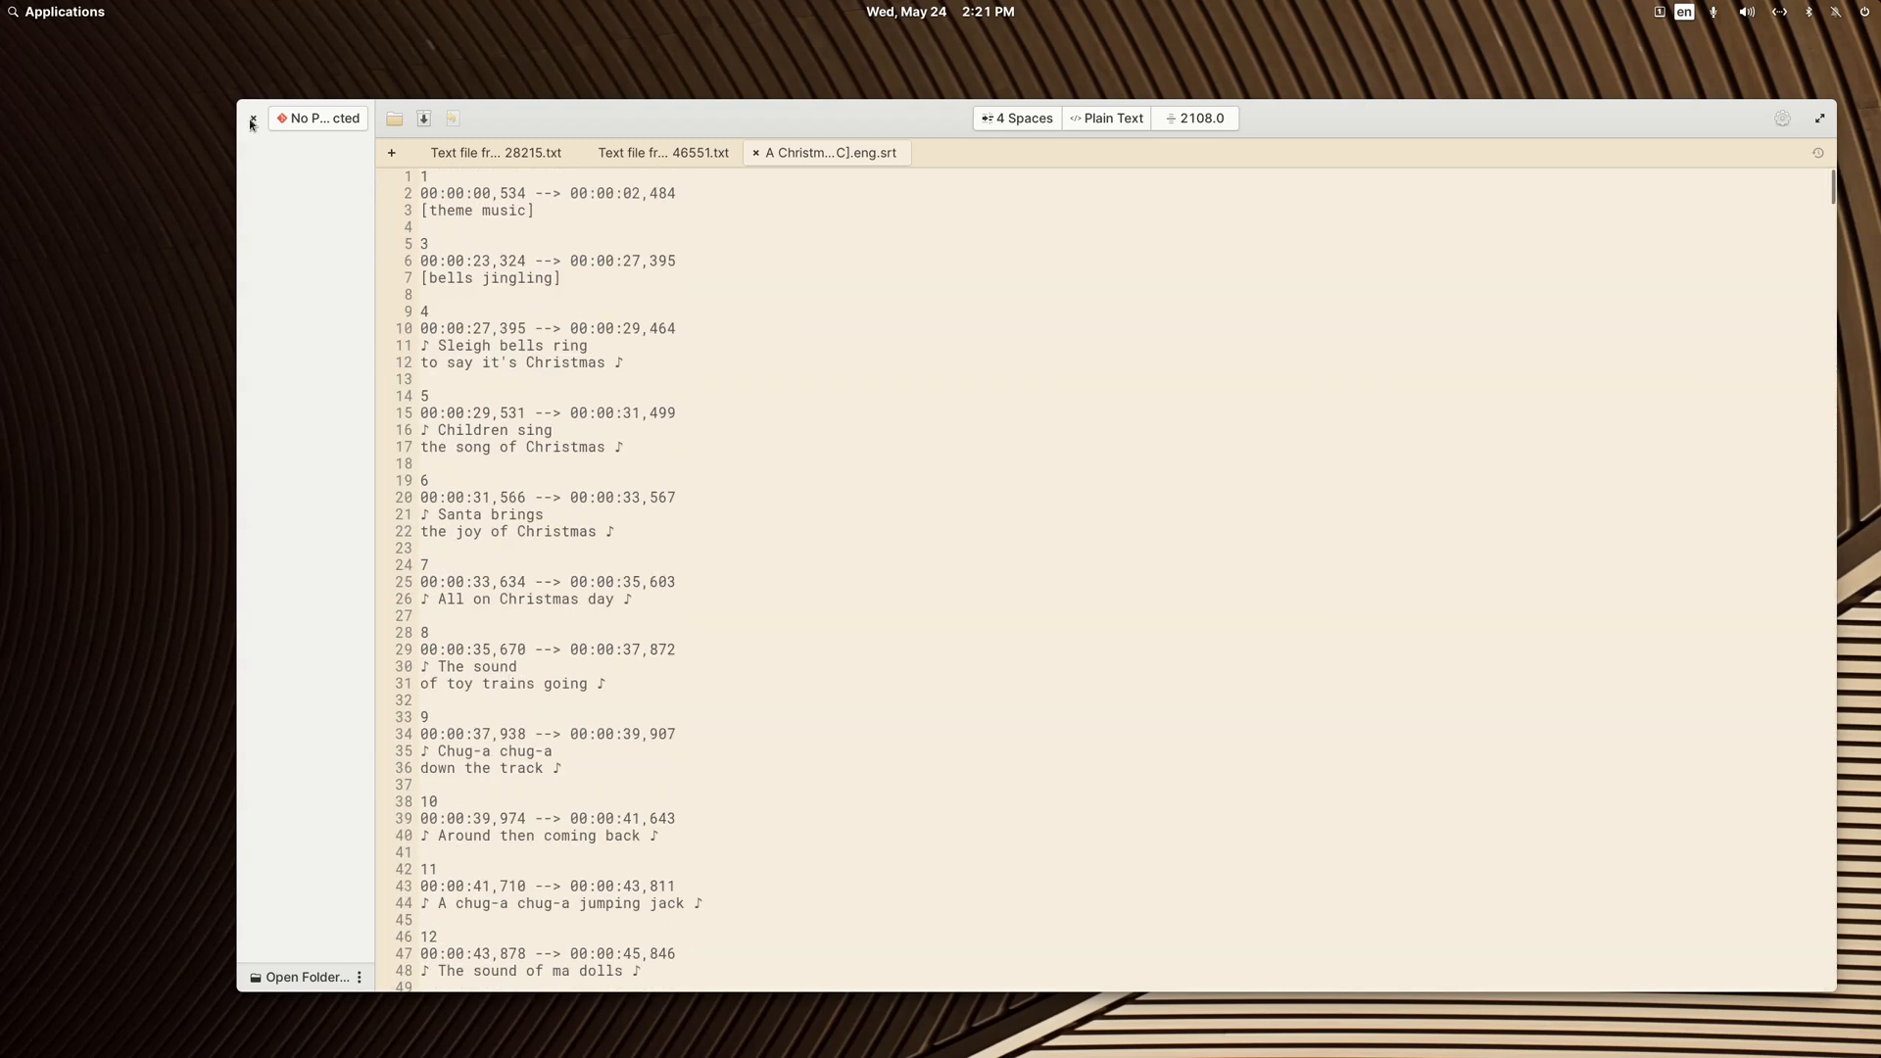
left_click(252, 120)
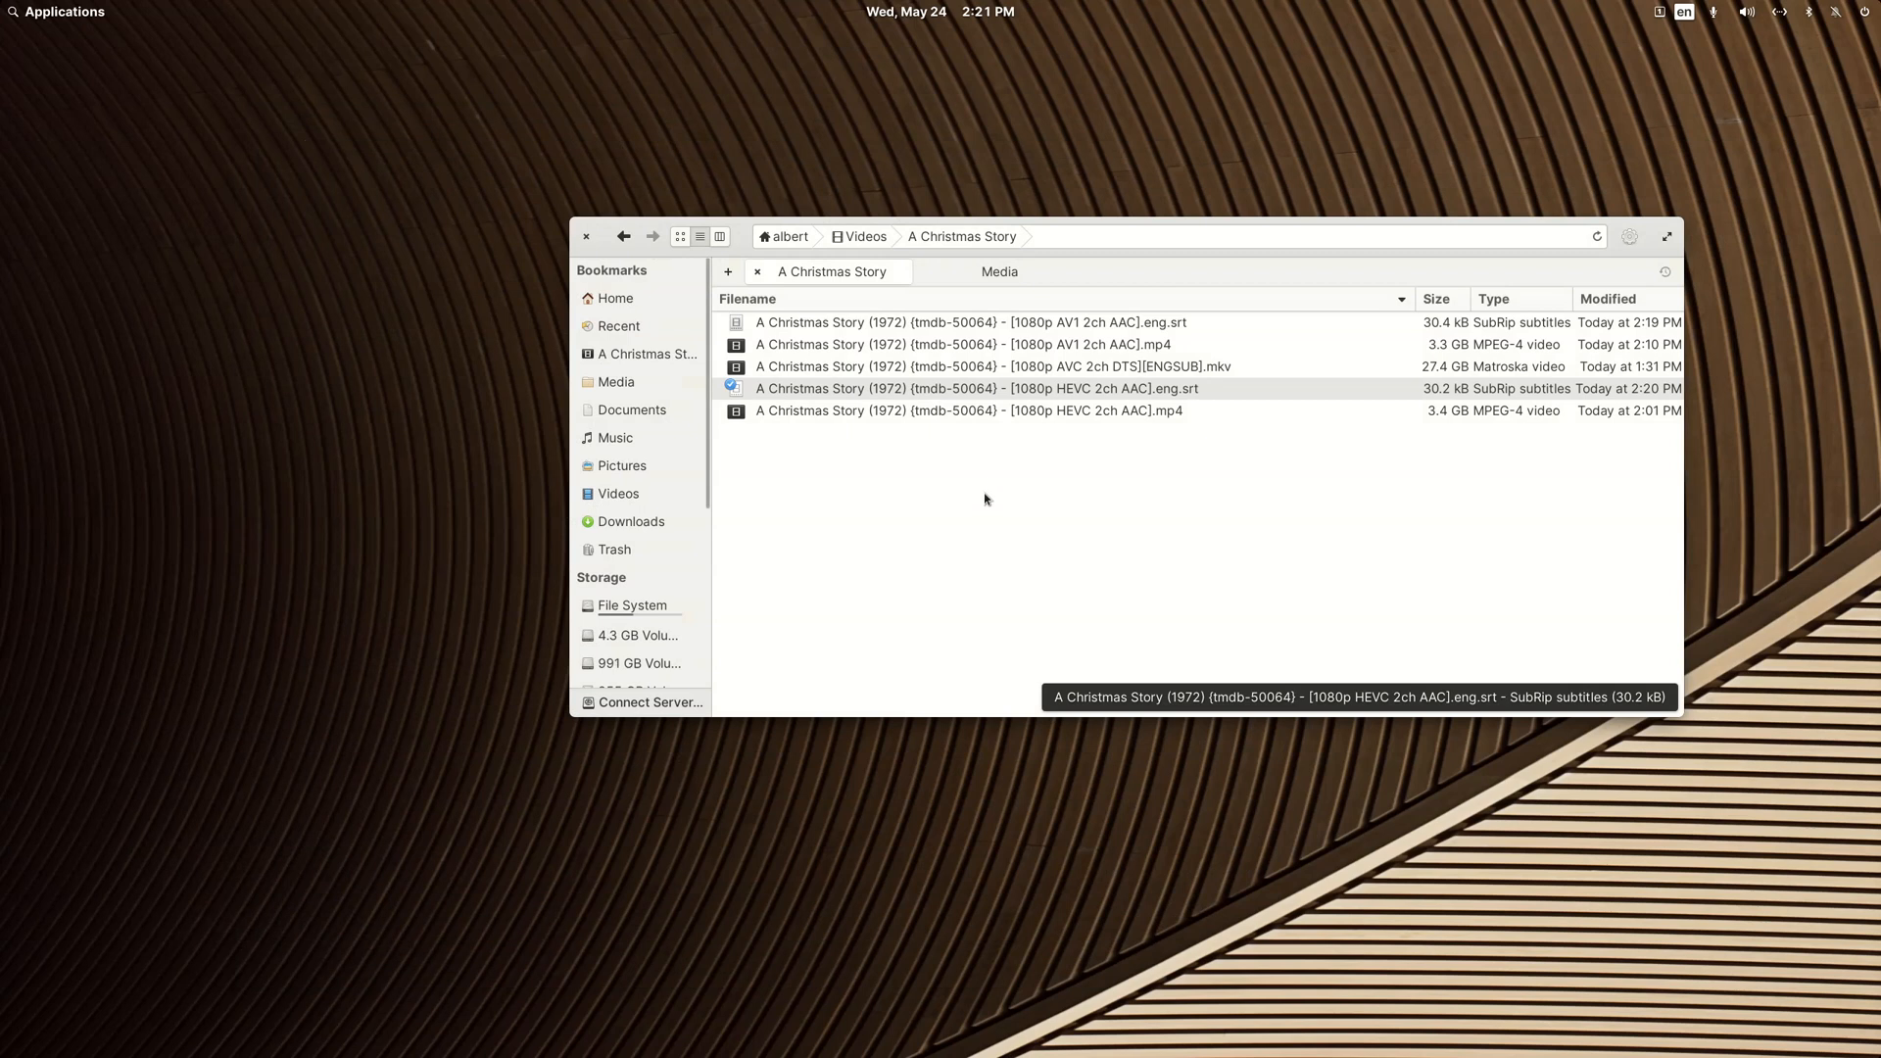
Step: Rename the HEVC subtitle file so that its name ends in .eng.SDH.srt
right_click(1024, 384)
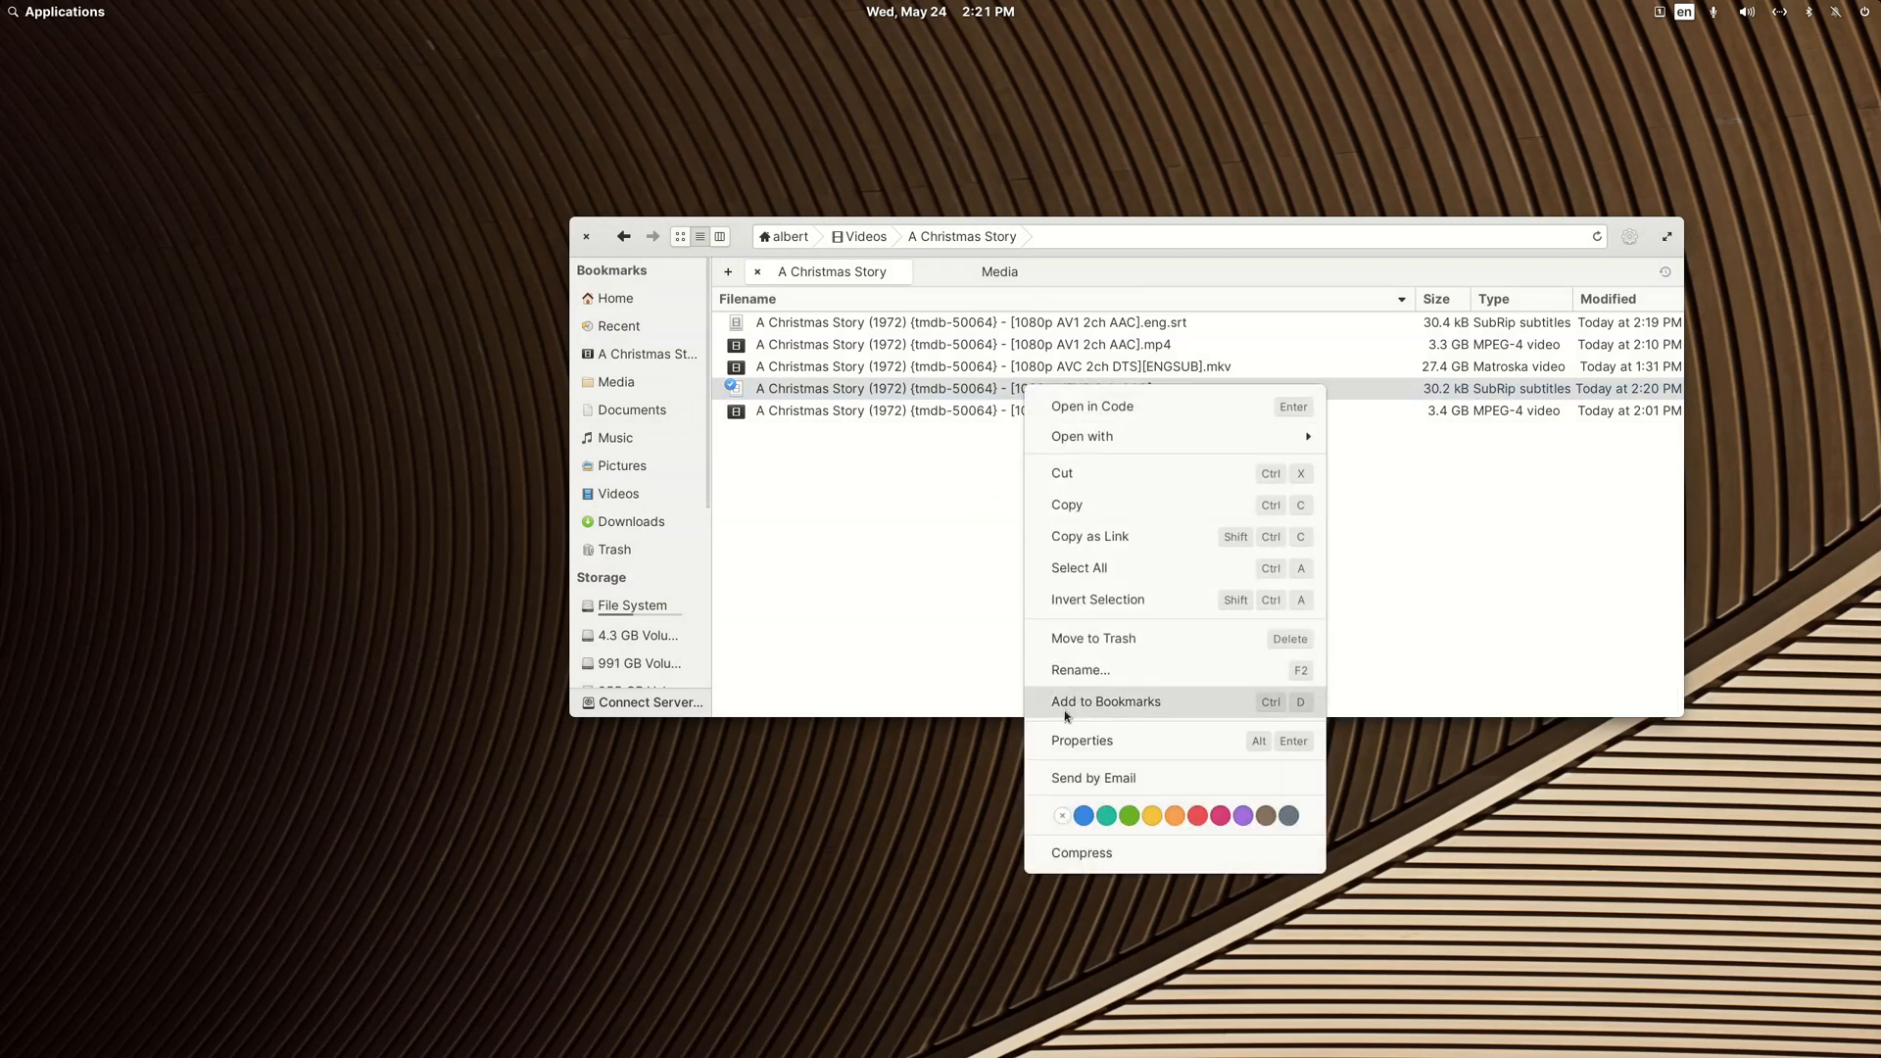
left_click(1068, 676)
key("Right")
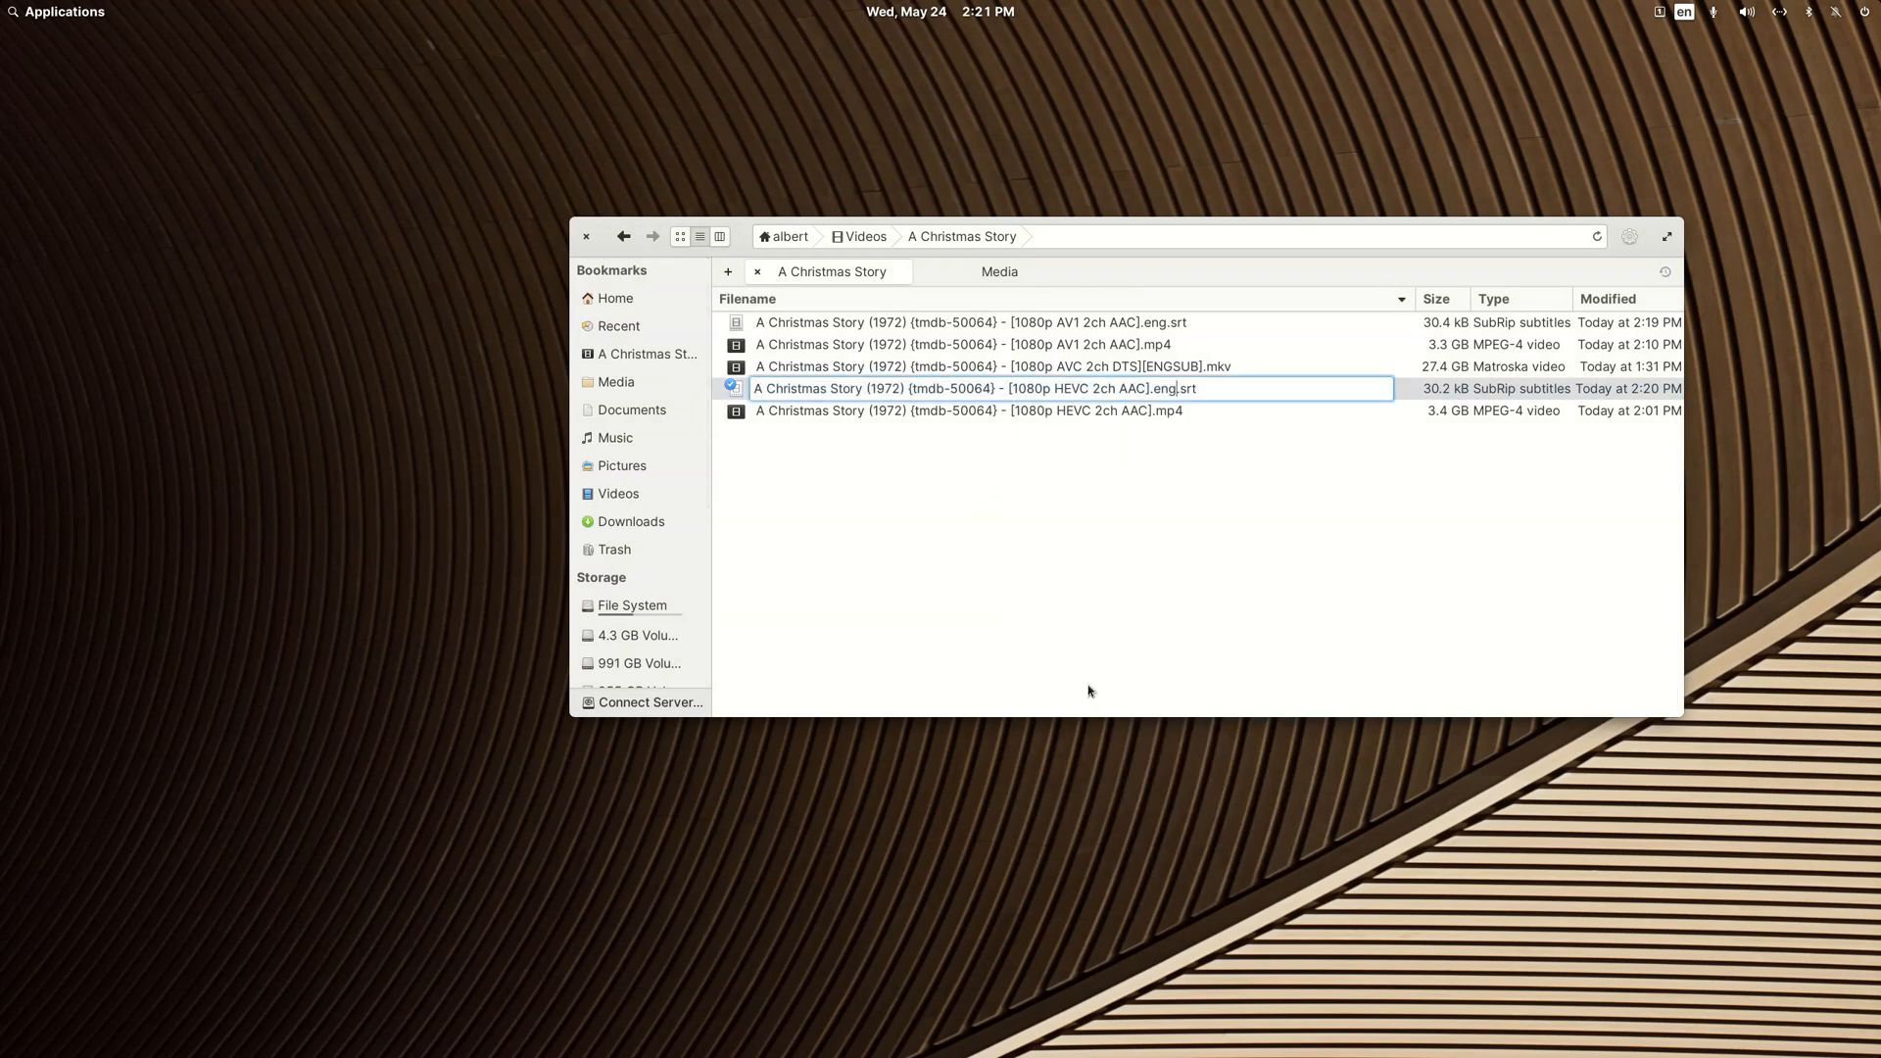
key("Right")
type("SDH.")
key("Return")
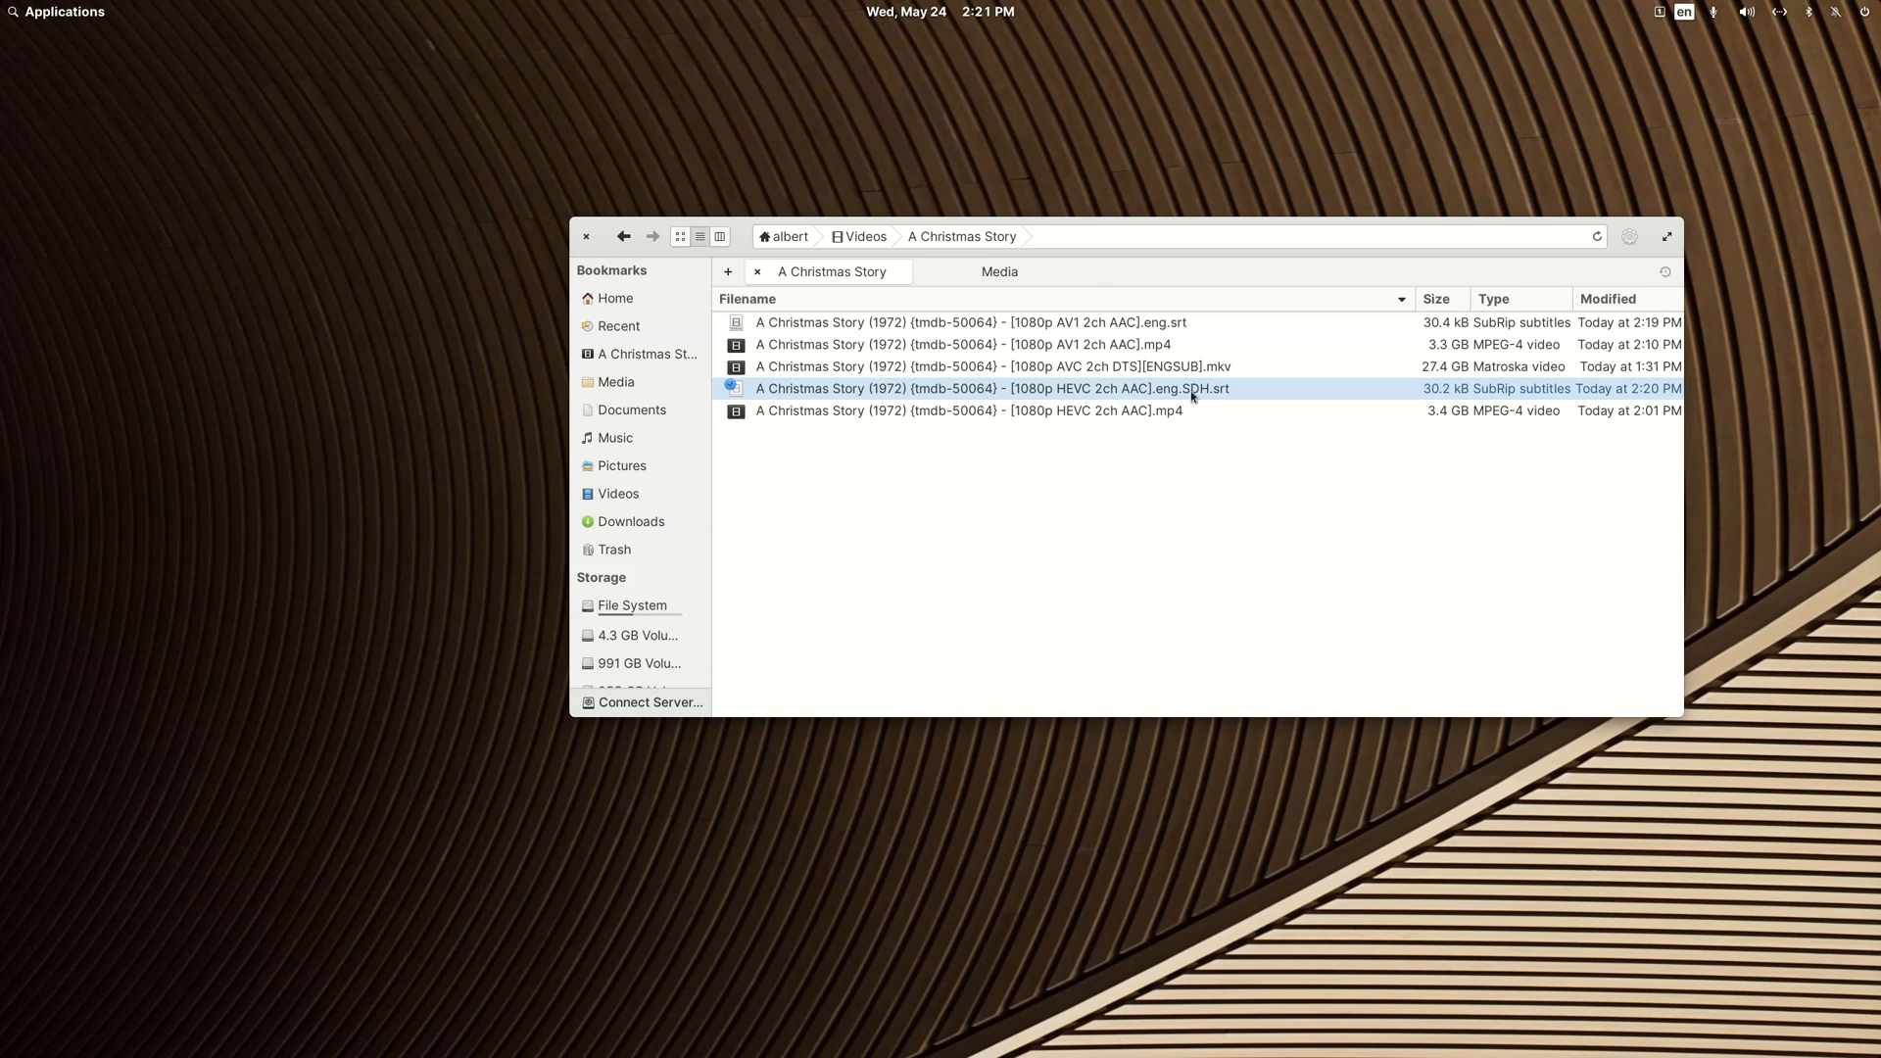
Step: Open the AV1 English subtitle file and delete subtitle entry 2 with the OpenSubtitles.org deprecation notice, leaving one blank line
left_click(1149, 324)
double_click(1148, 321)
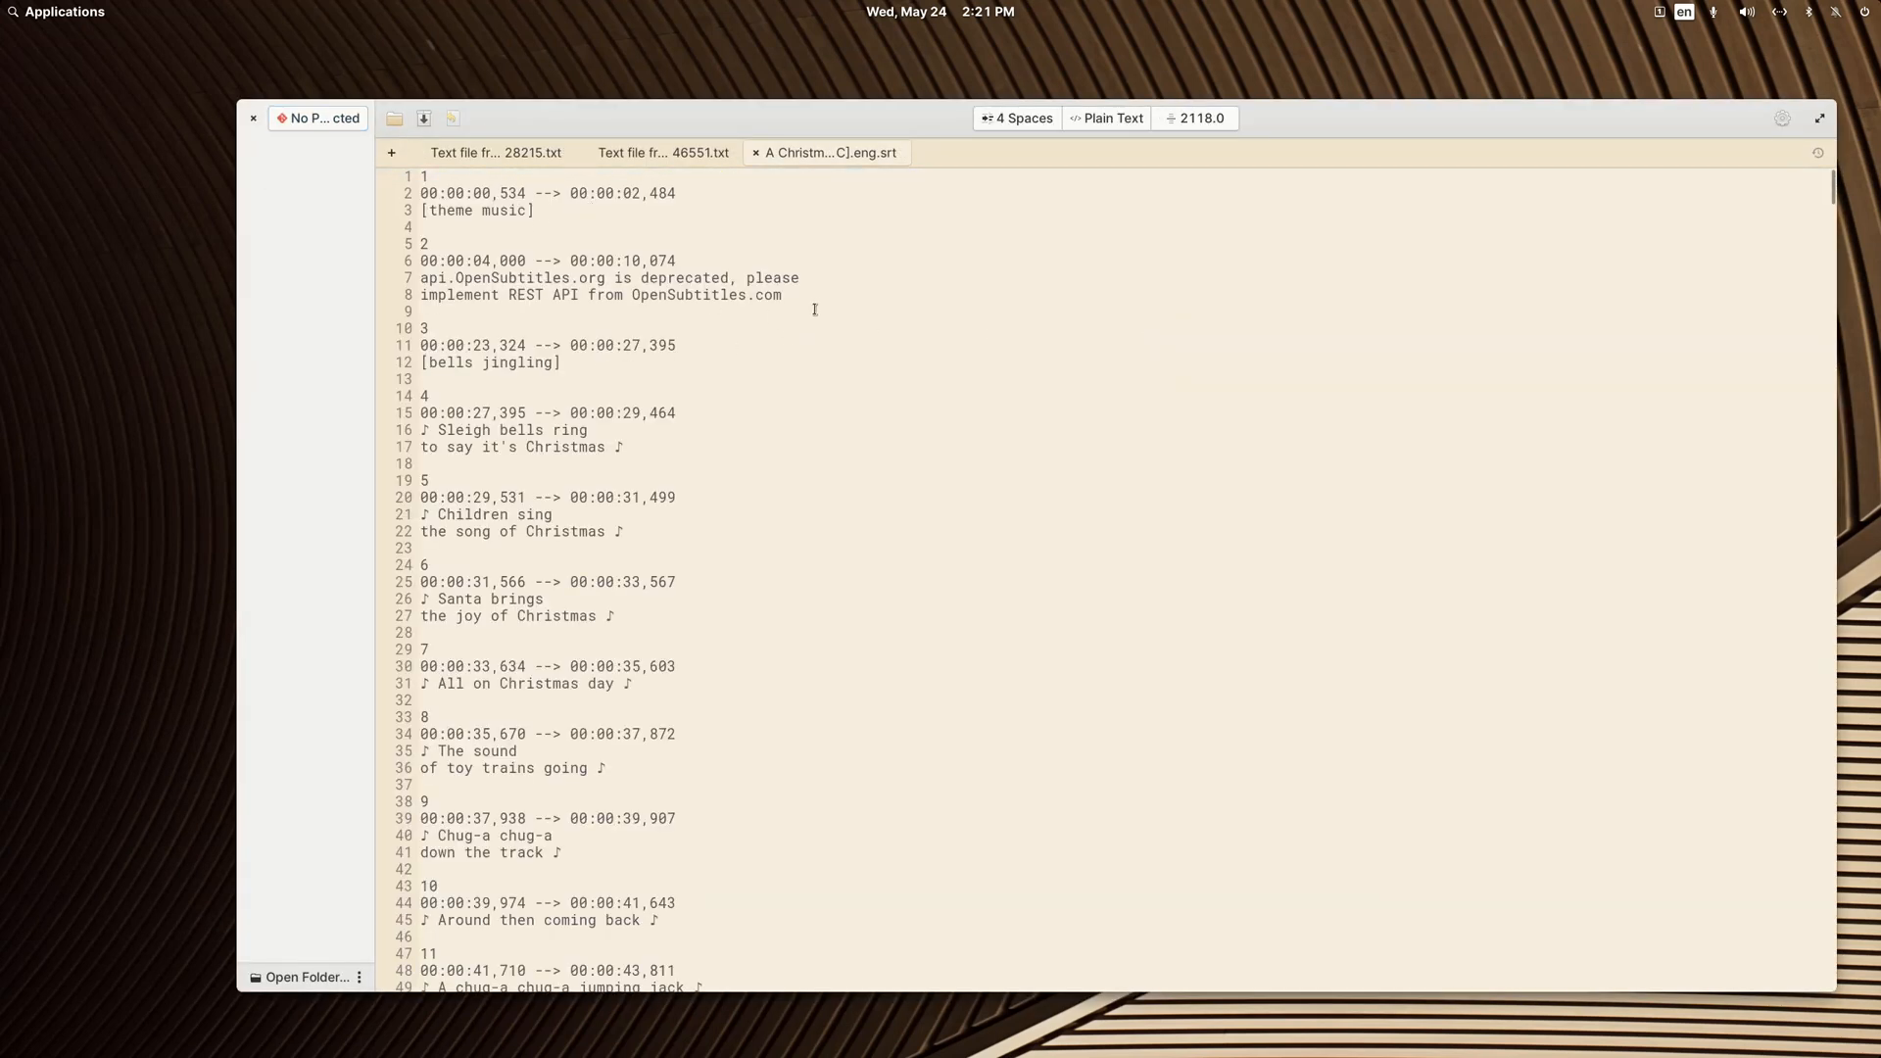
left_click_drag(815, 309, 365, 225)
key("BackSpace")
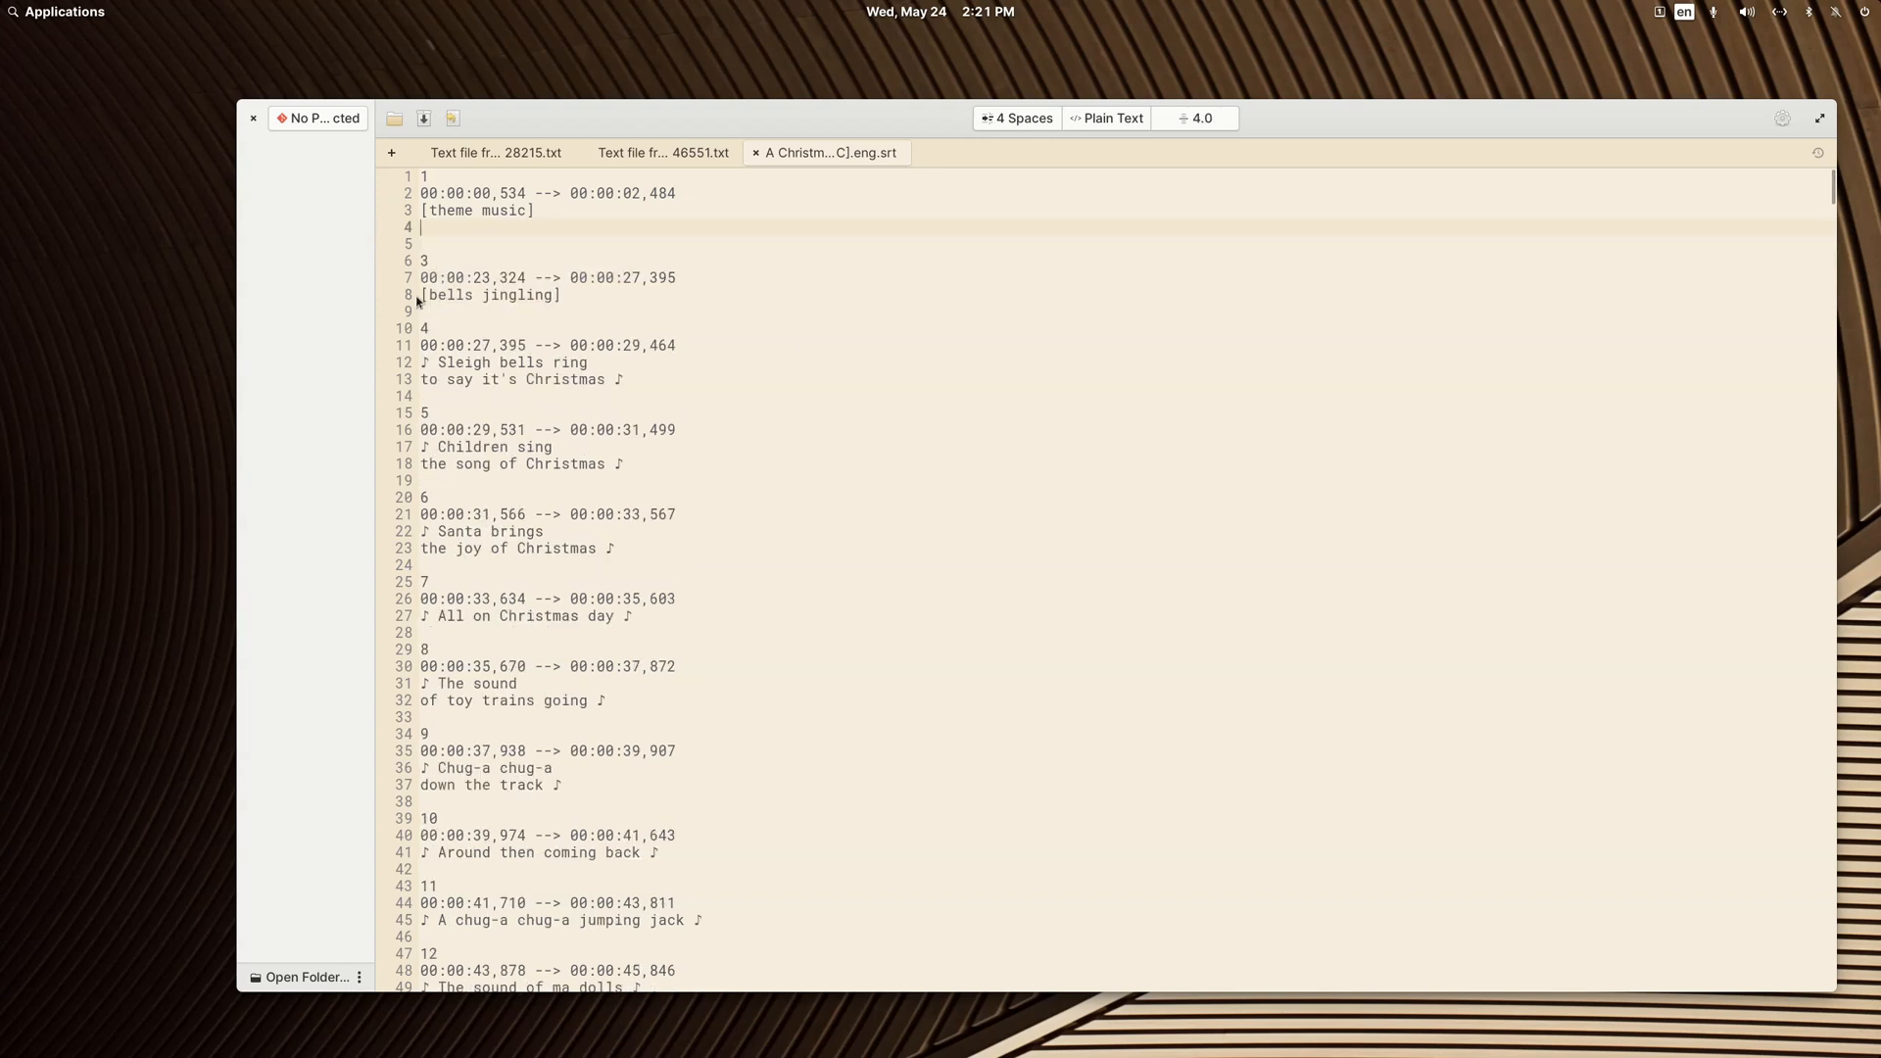
key("Delete")
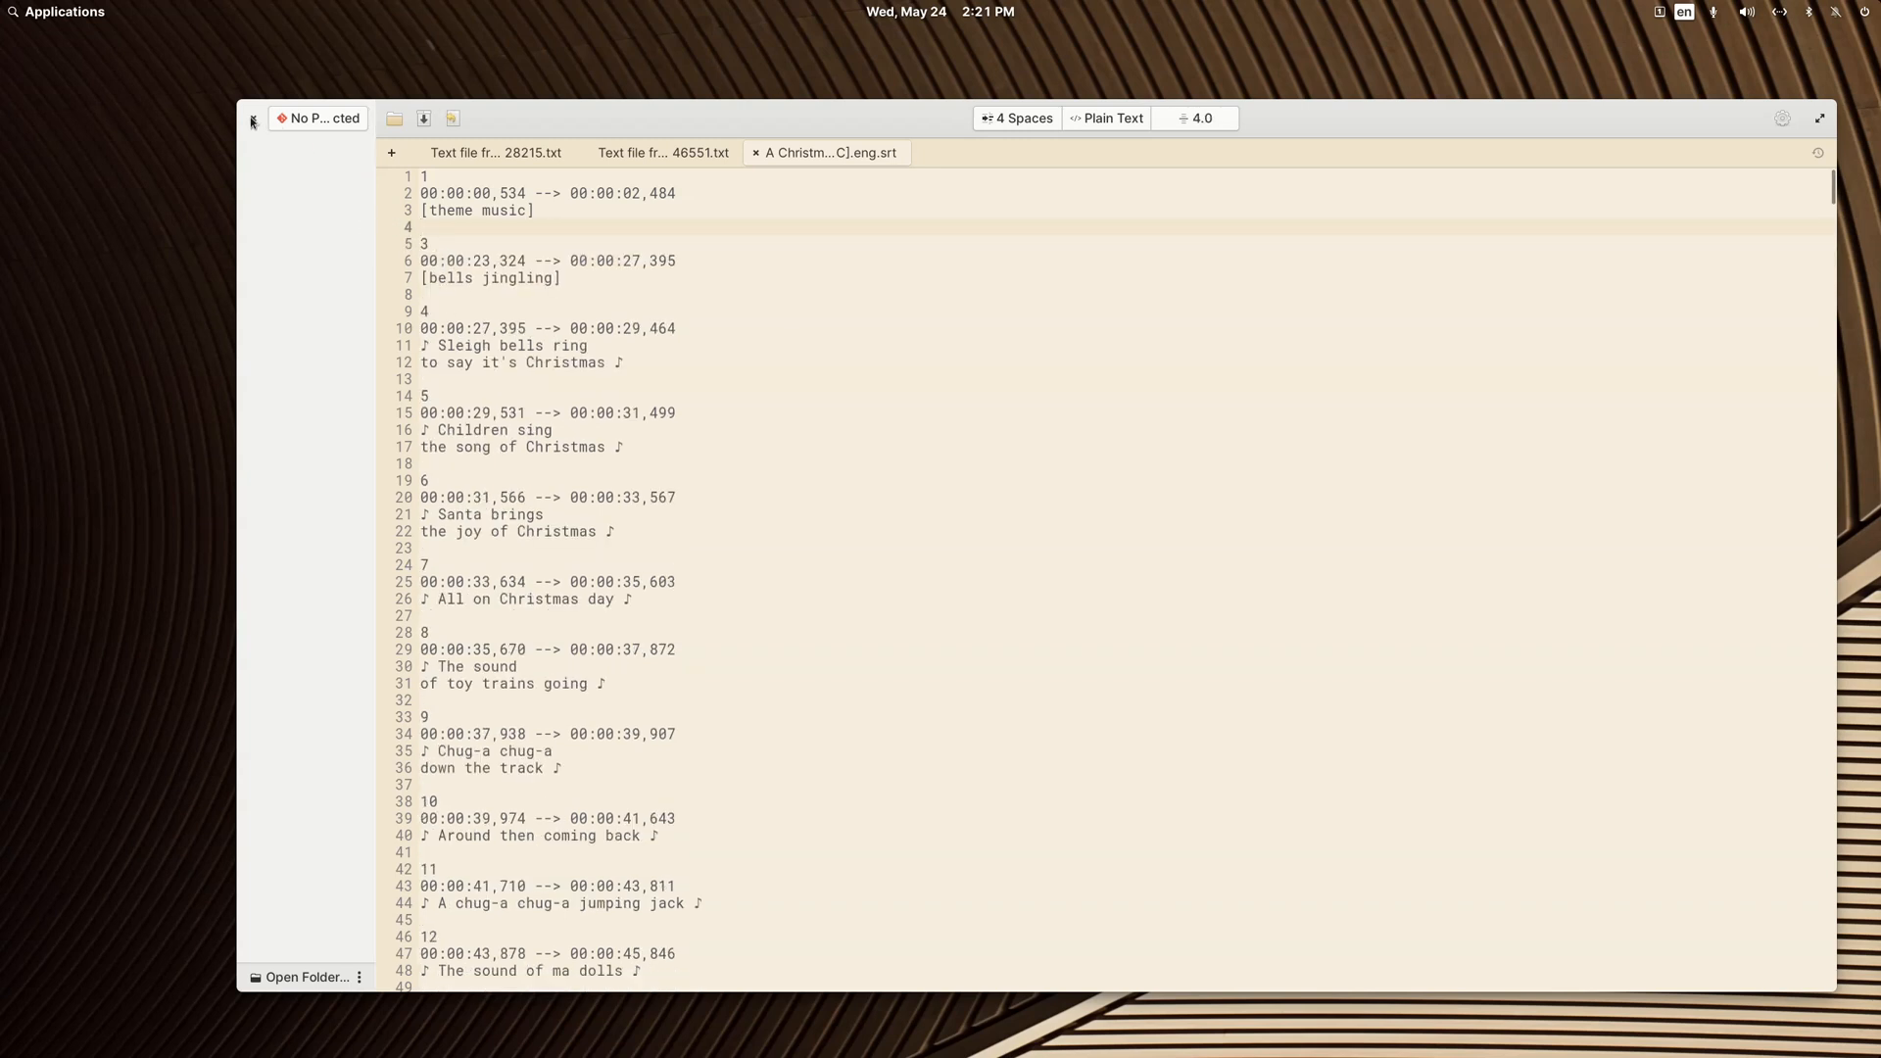
Step: Delete the closing subtitle entry that follows entry 477 in the AV1 subtitle file, and close the text editor
scroll(1378, 420, "down", 3)
left_click_drag(1830, 187, 1777, 963)
left_click_drag(736, 561, 415, 491)
key("BackSpace")
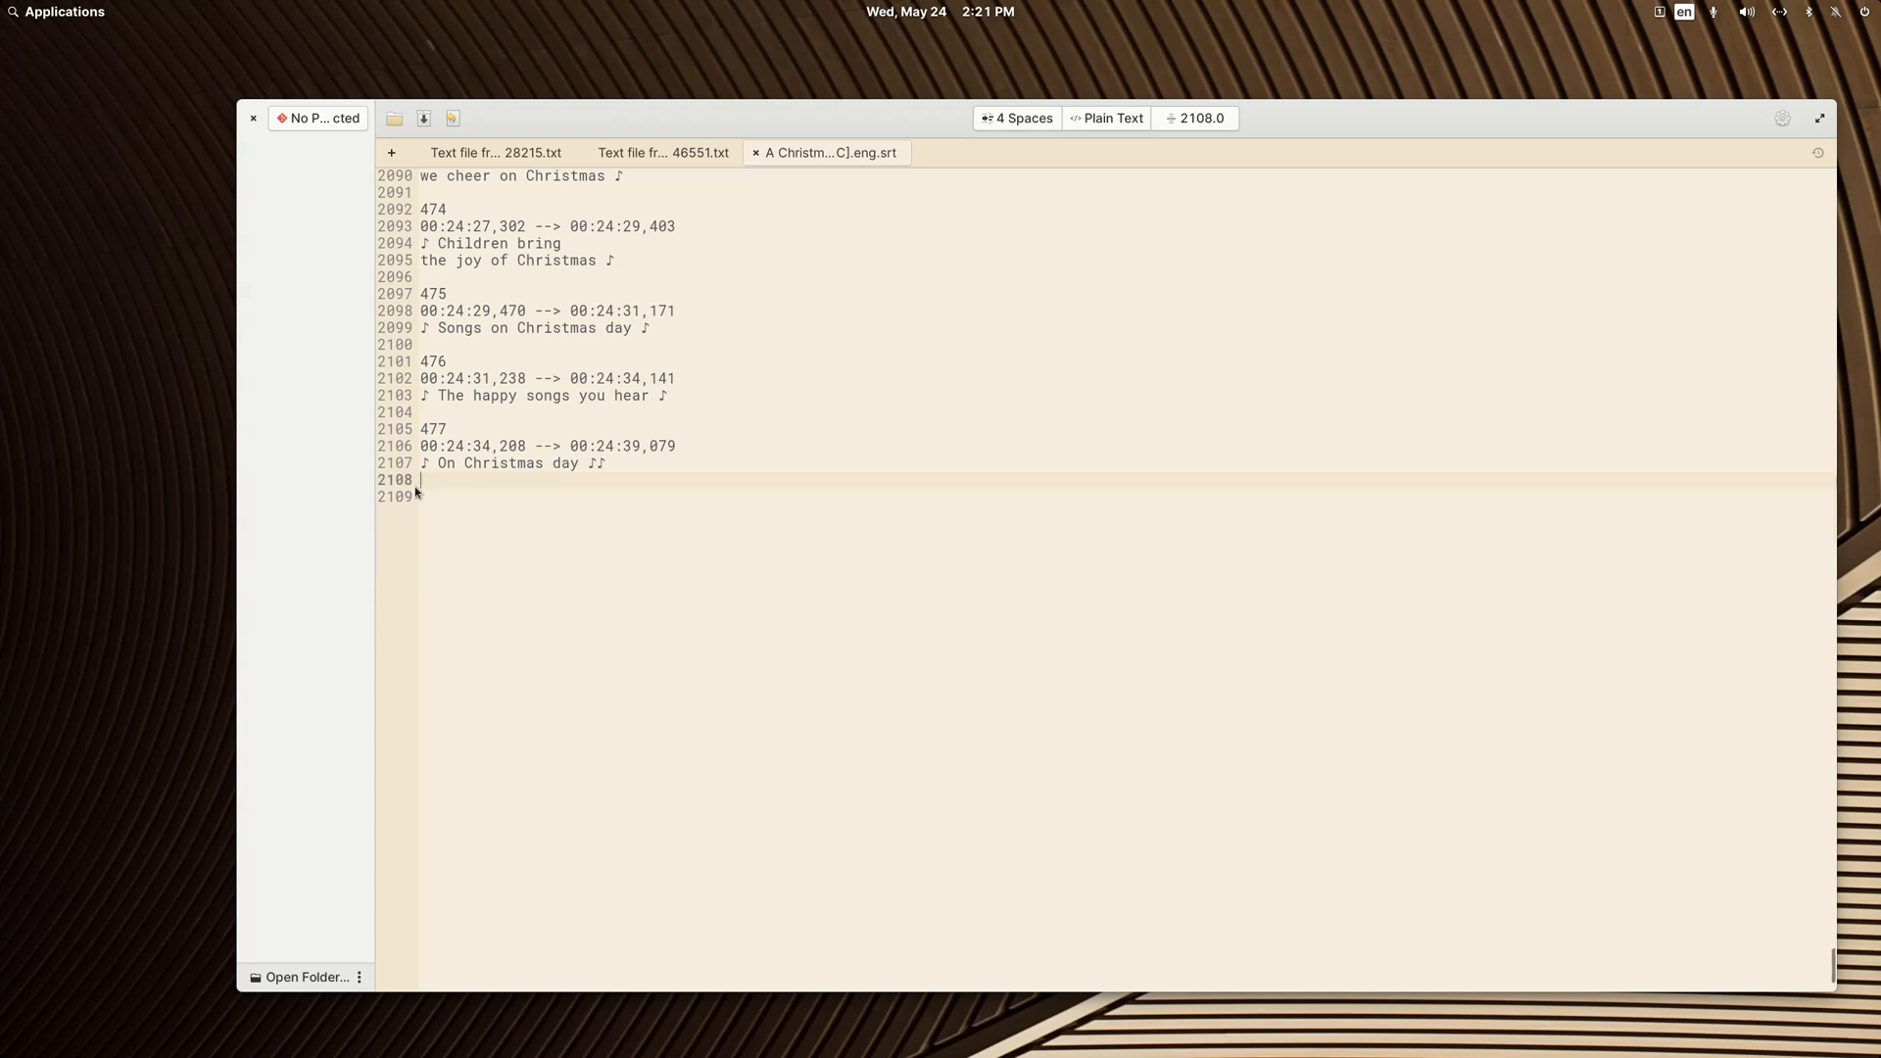
left_click(253, 119)
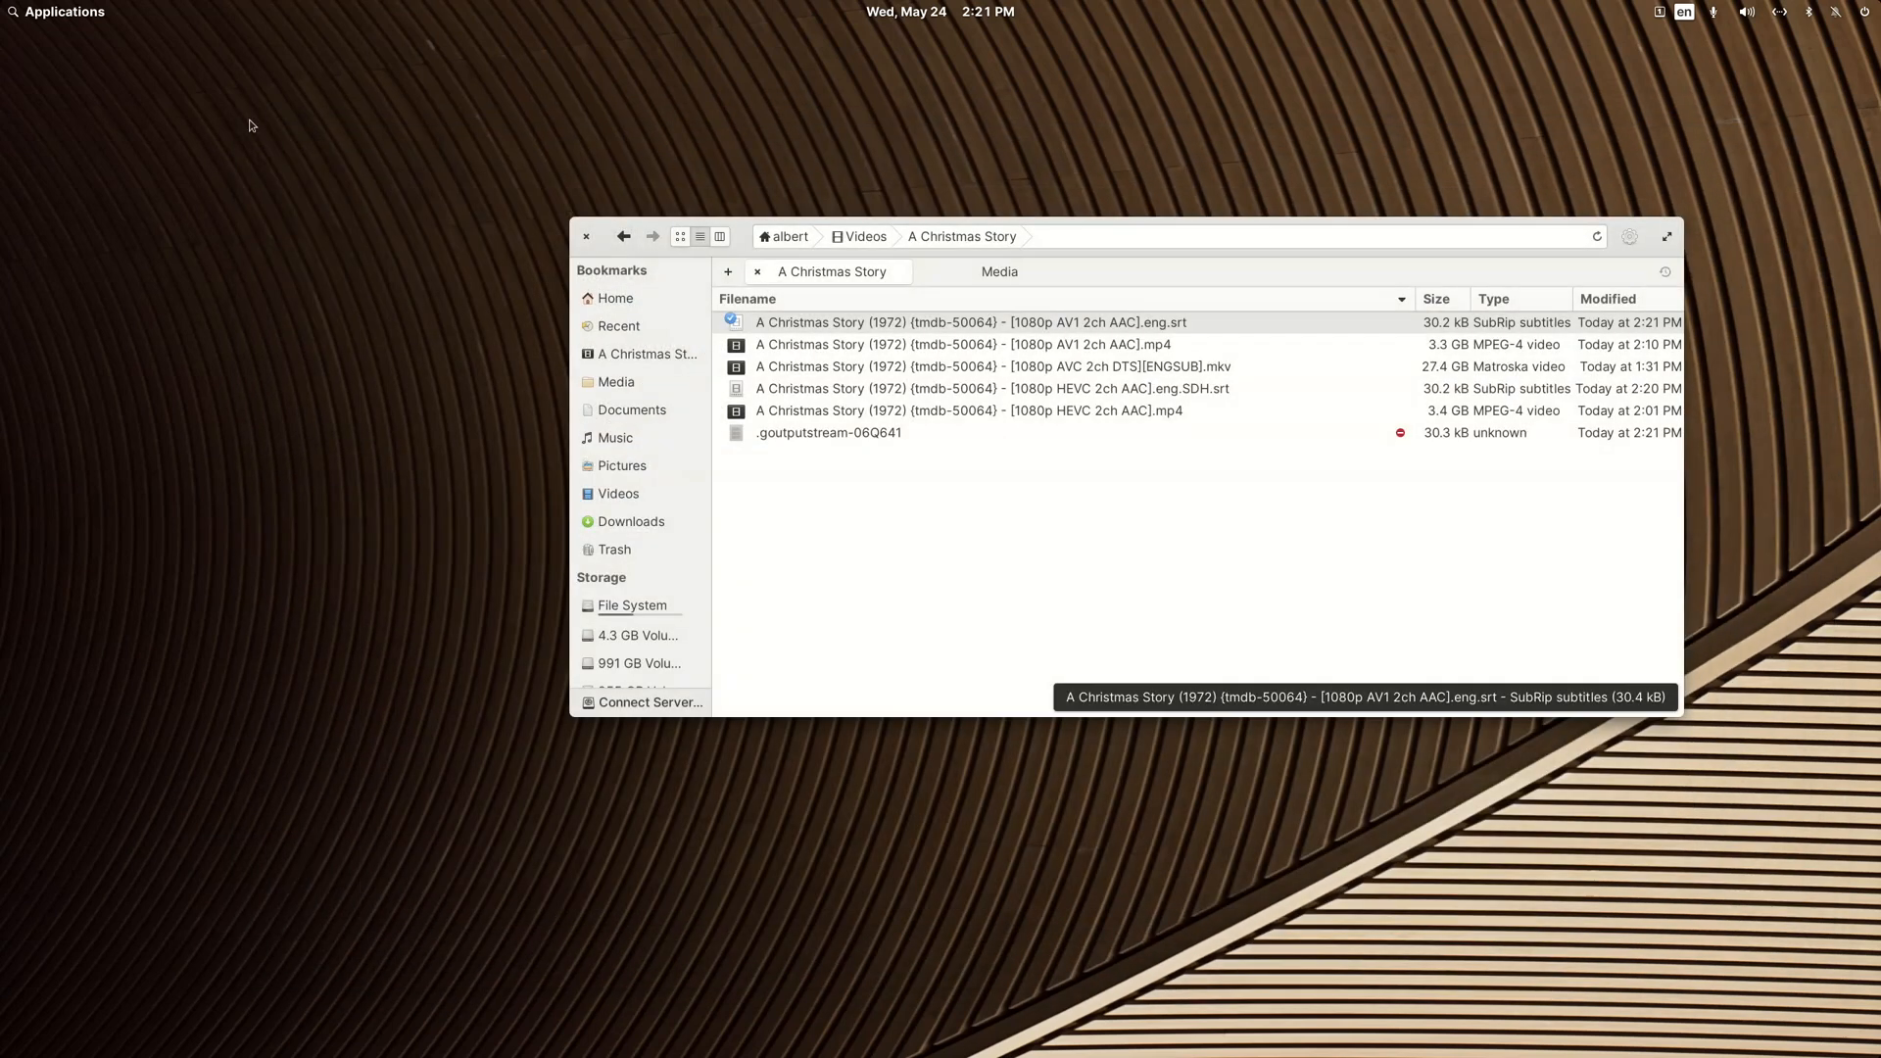
Step: Rename the AV1 subtitle file so that its name ends in .eng.SDH.srt
right_click(944, 322)
left_click(1022, 608)
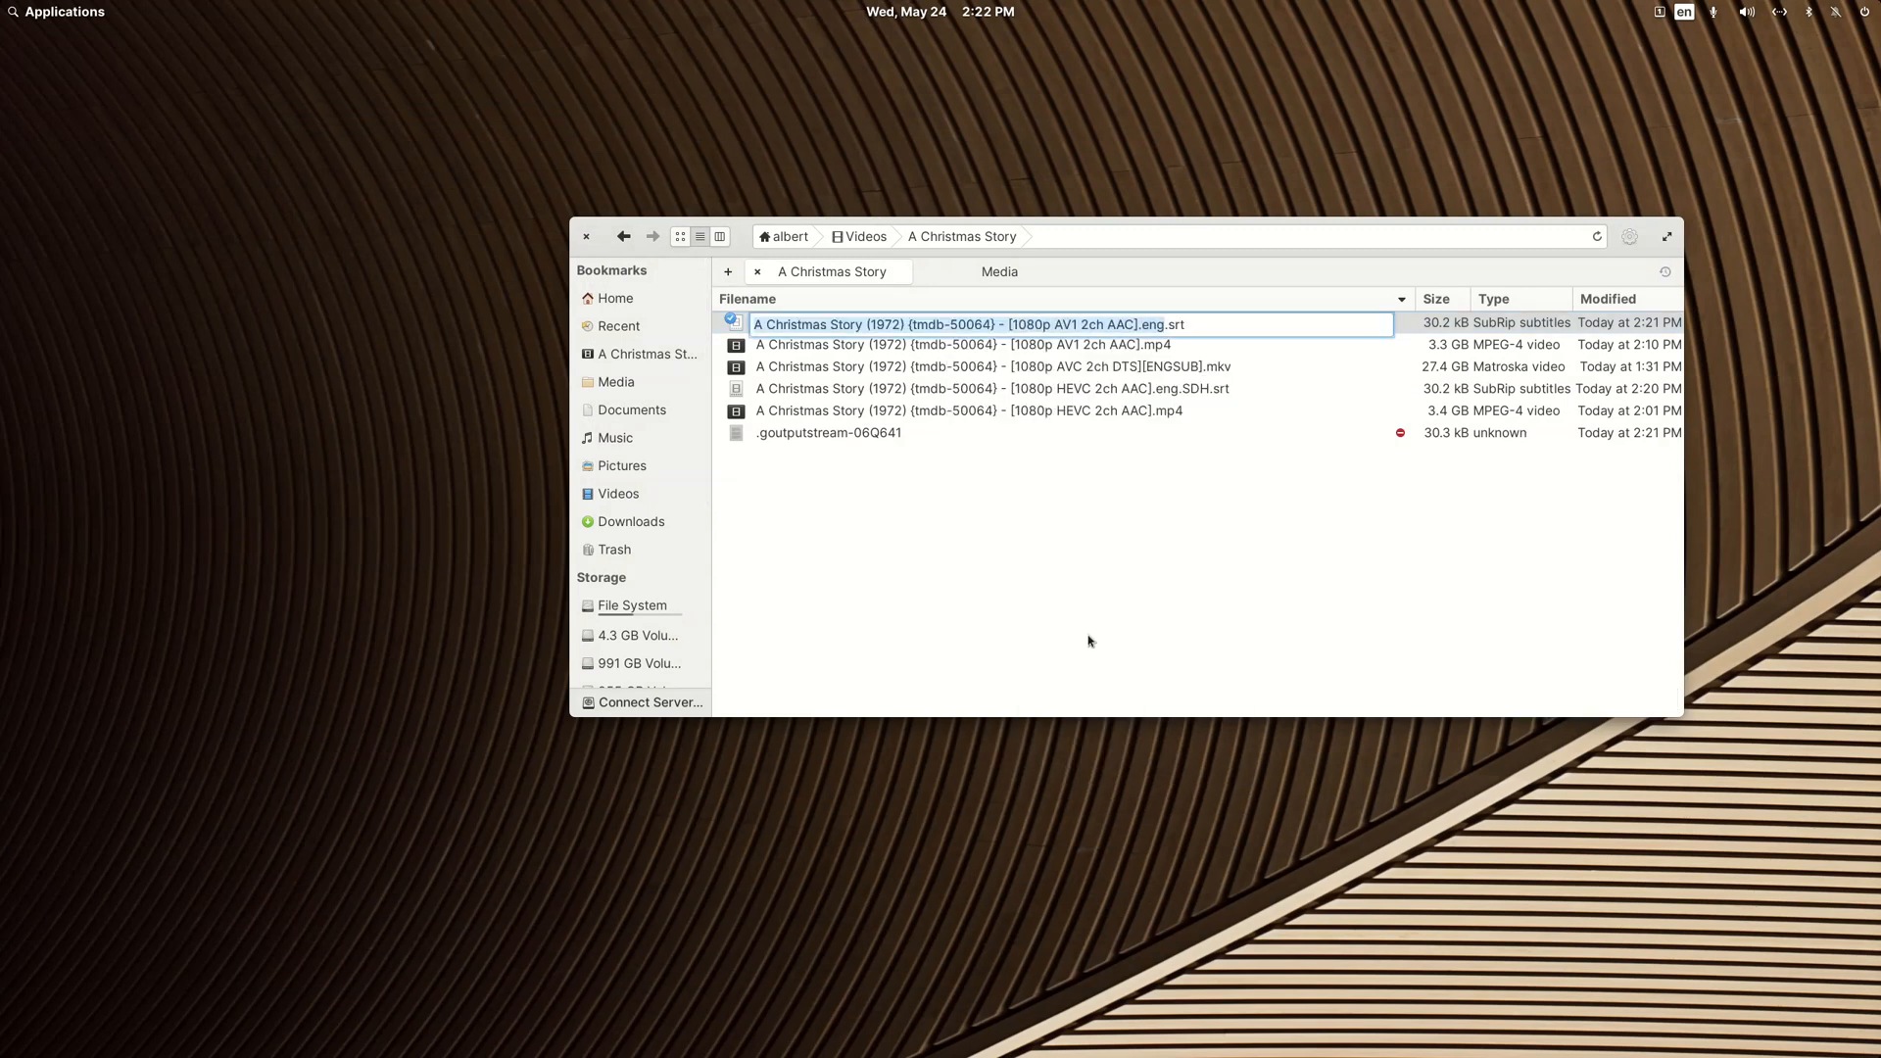
key("Right")
type(".SDH")
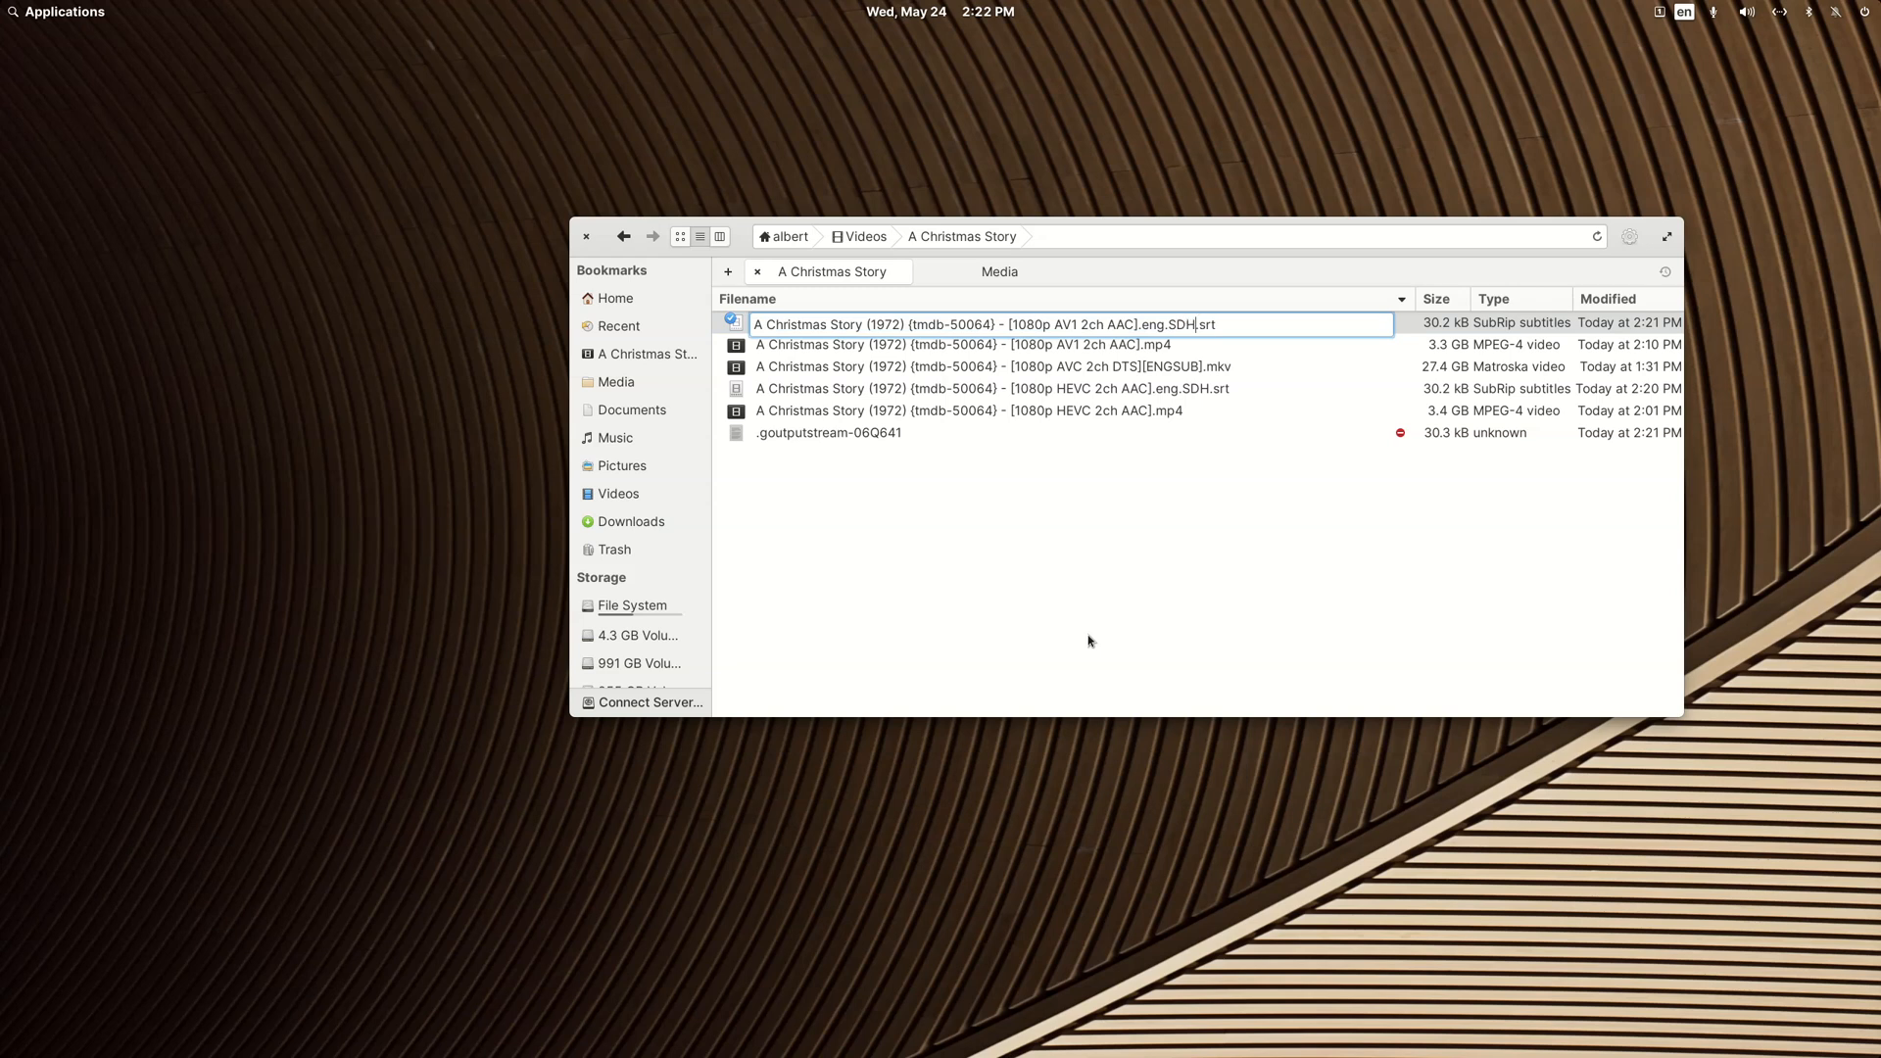
key("Return")
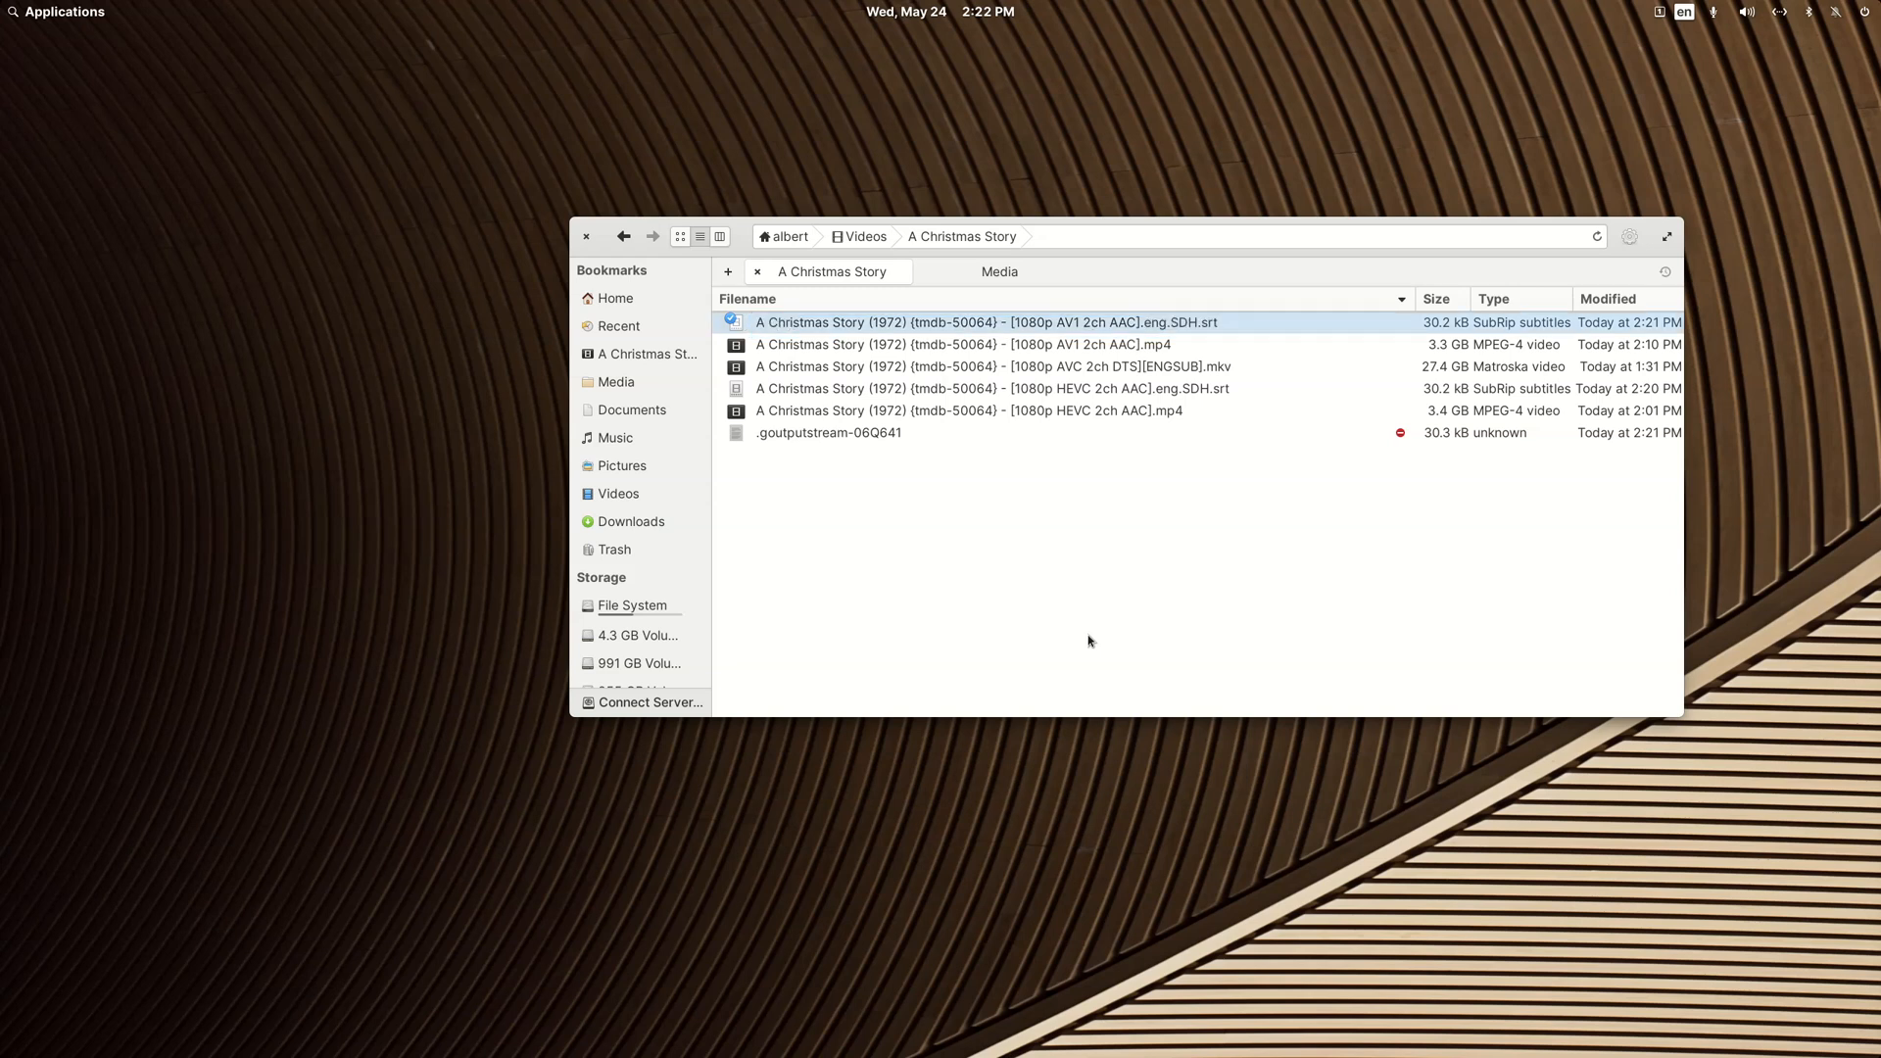
Step: Copy the text "A Christmas Story (1972) {tmdb-50064}" from the AV1 subtitle's file name without renaming it, and refresh the folder listing
key("Down")
key("Up")
key("F2")
key("Home")
key("shift+Right")
key("shift+Right")
key("shift+Right")
key("shift+Right")
key("shift+Right")
key("shift+Right")
key("shift+Right")
key("shift+Right")
key("shift+Right")
key("shift+Right")
key("shift+Right")
key("shift+Right")
key("shift+Right")
key("shift+Right")
key("shift+Right")
key("shift+Right")
key("shift+Right")
key("shift+Right")
key("shift+Right")
key("shift+Right")
key("ctrl+c")
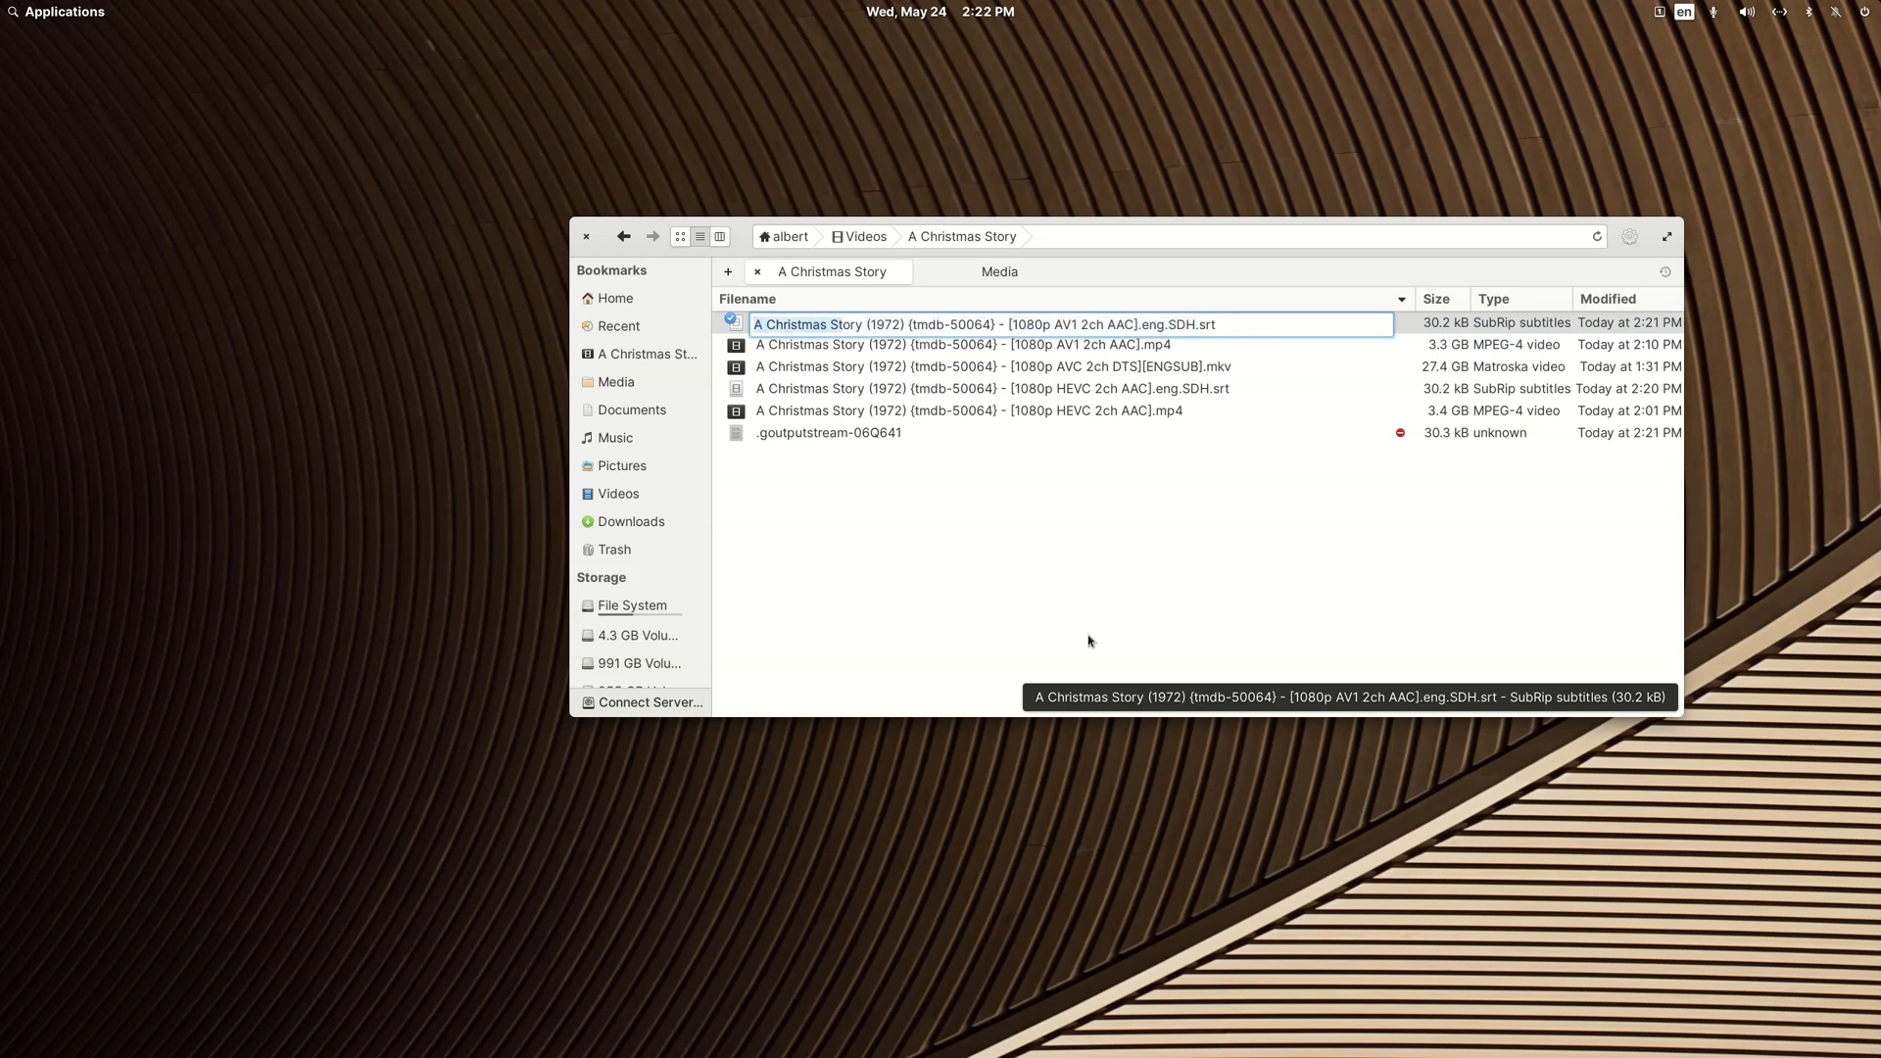
key("Right")
key("Escape")
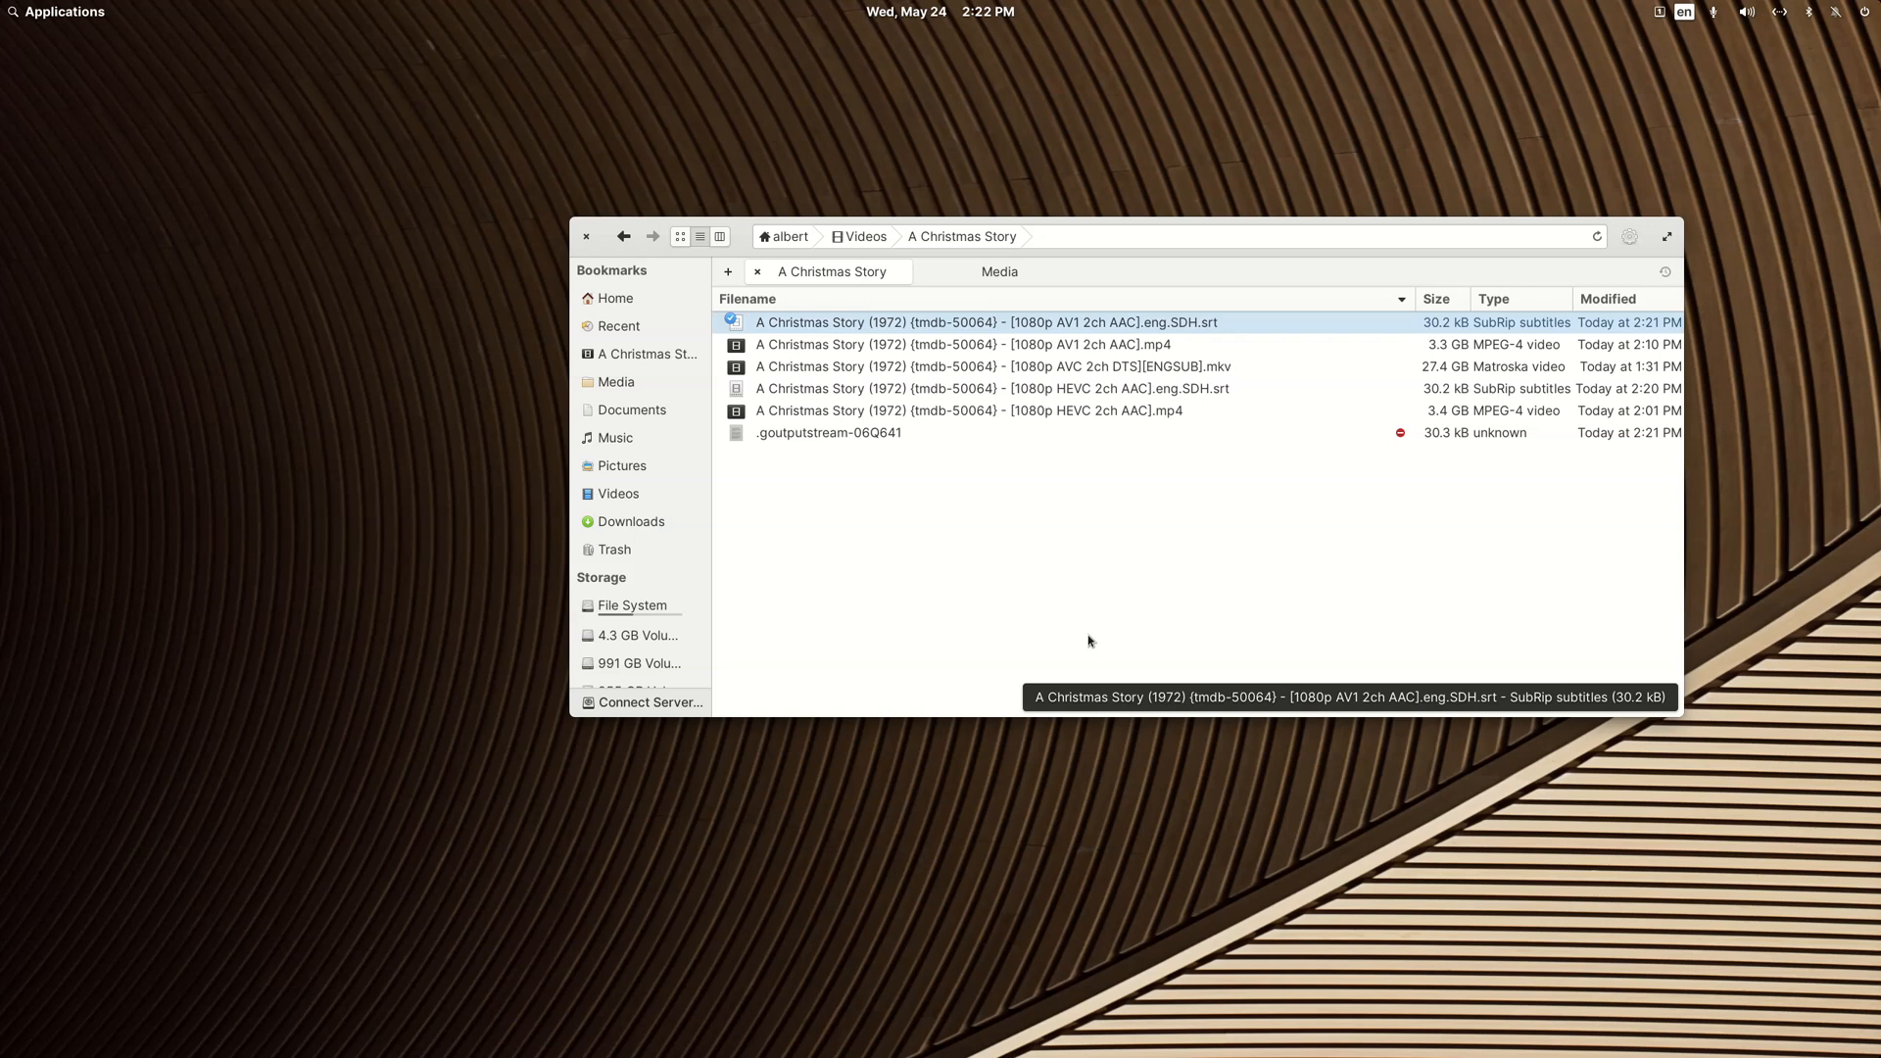
key("F5")
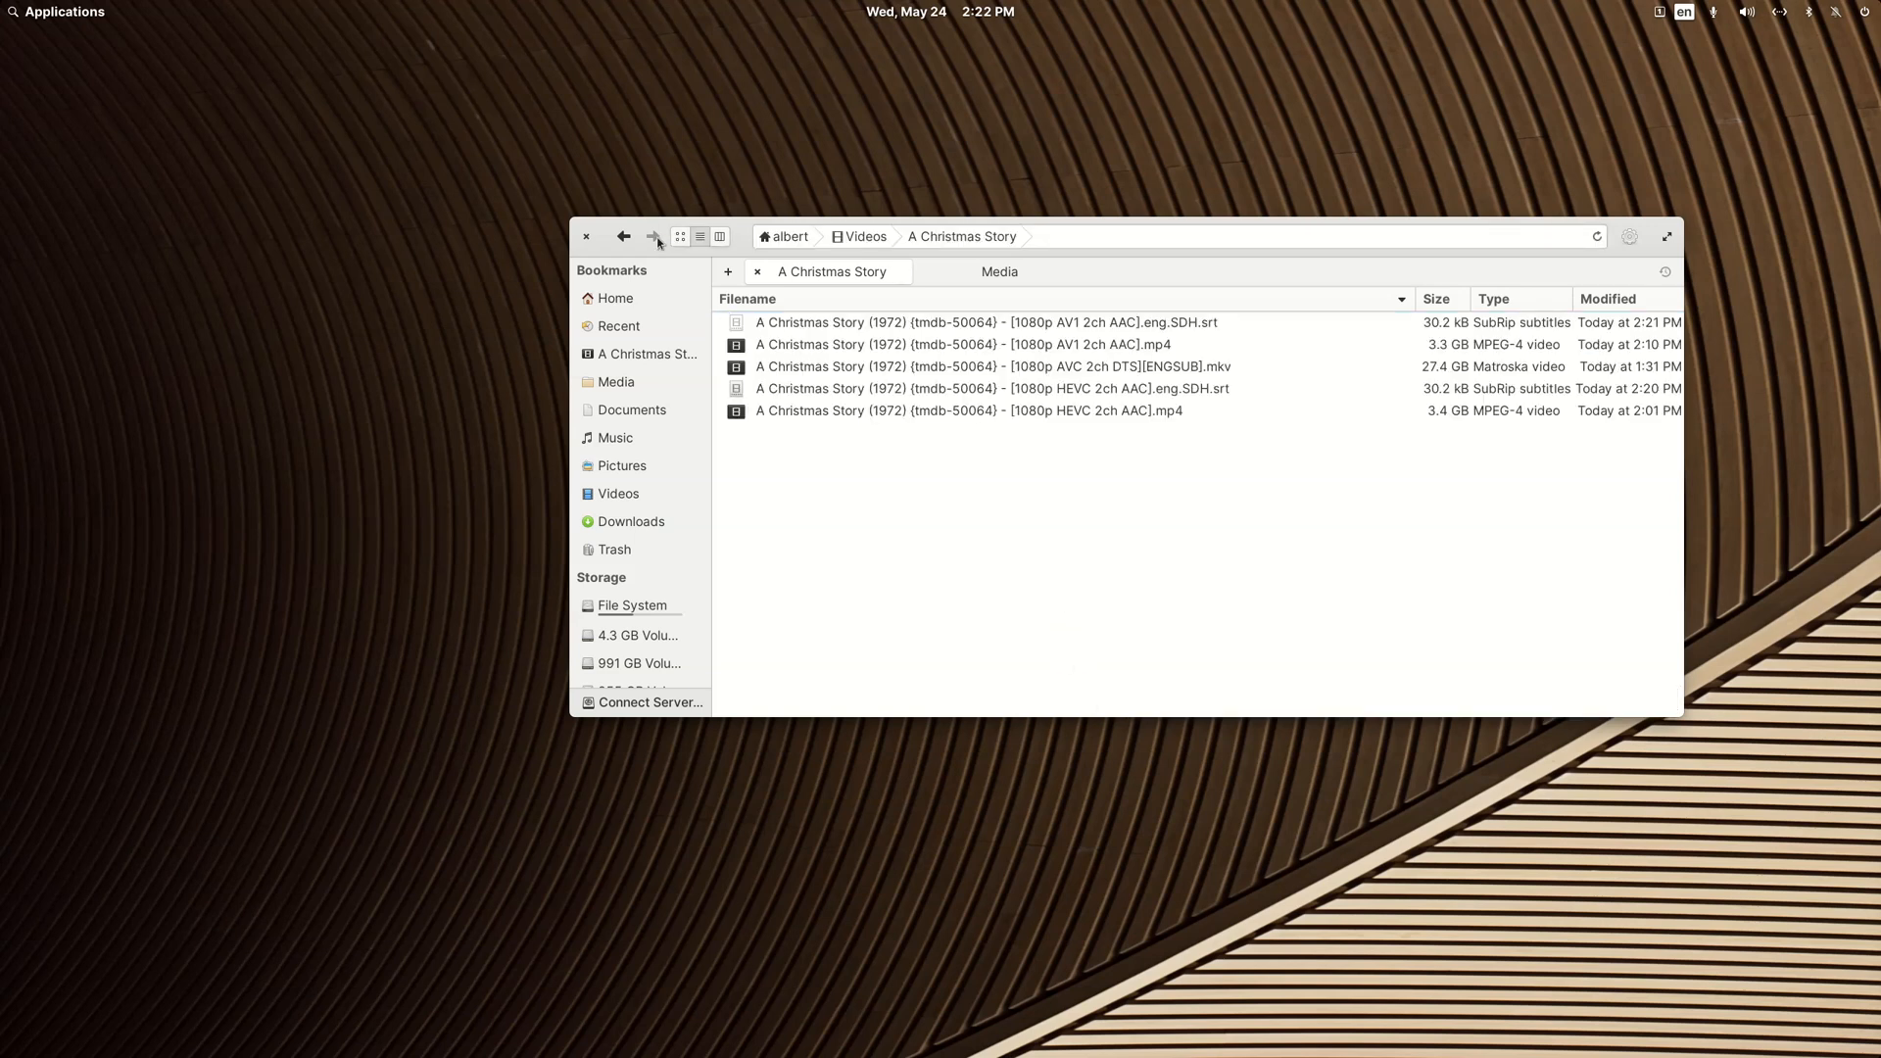
Step: Return to the Videos folder and rename the A Christmas Story folder as "A Christmas Story (1972) {tmdb-50064}" using the copied text
left_click(624, 236)
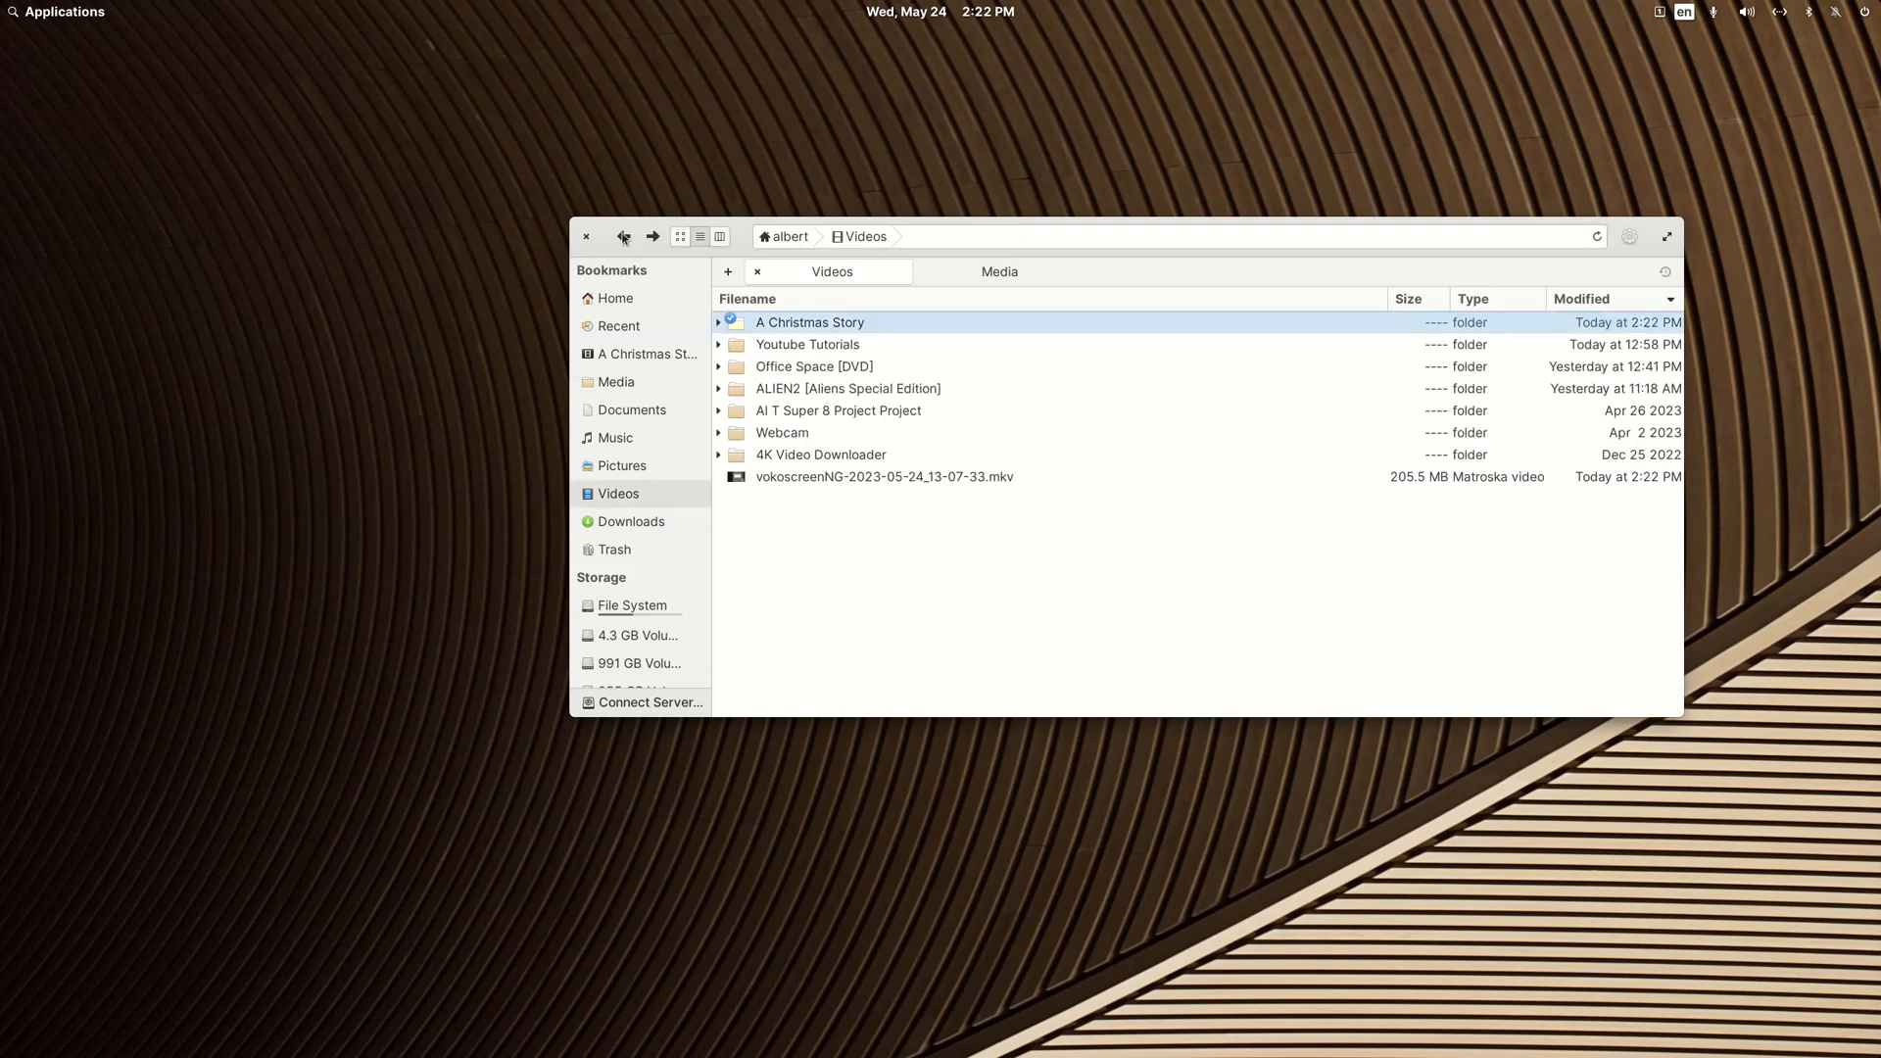
right_click(773, 323)
mouse_move(792, 342)
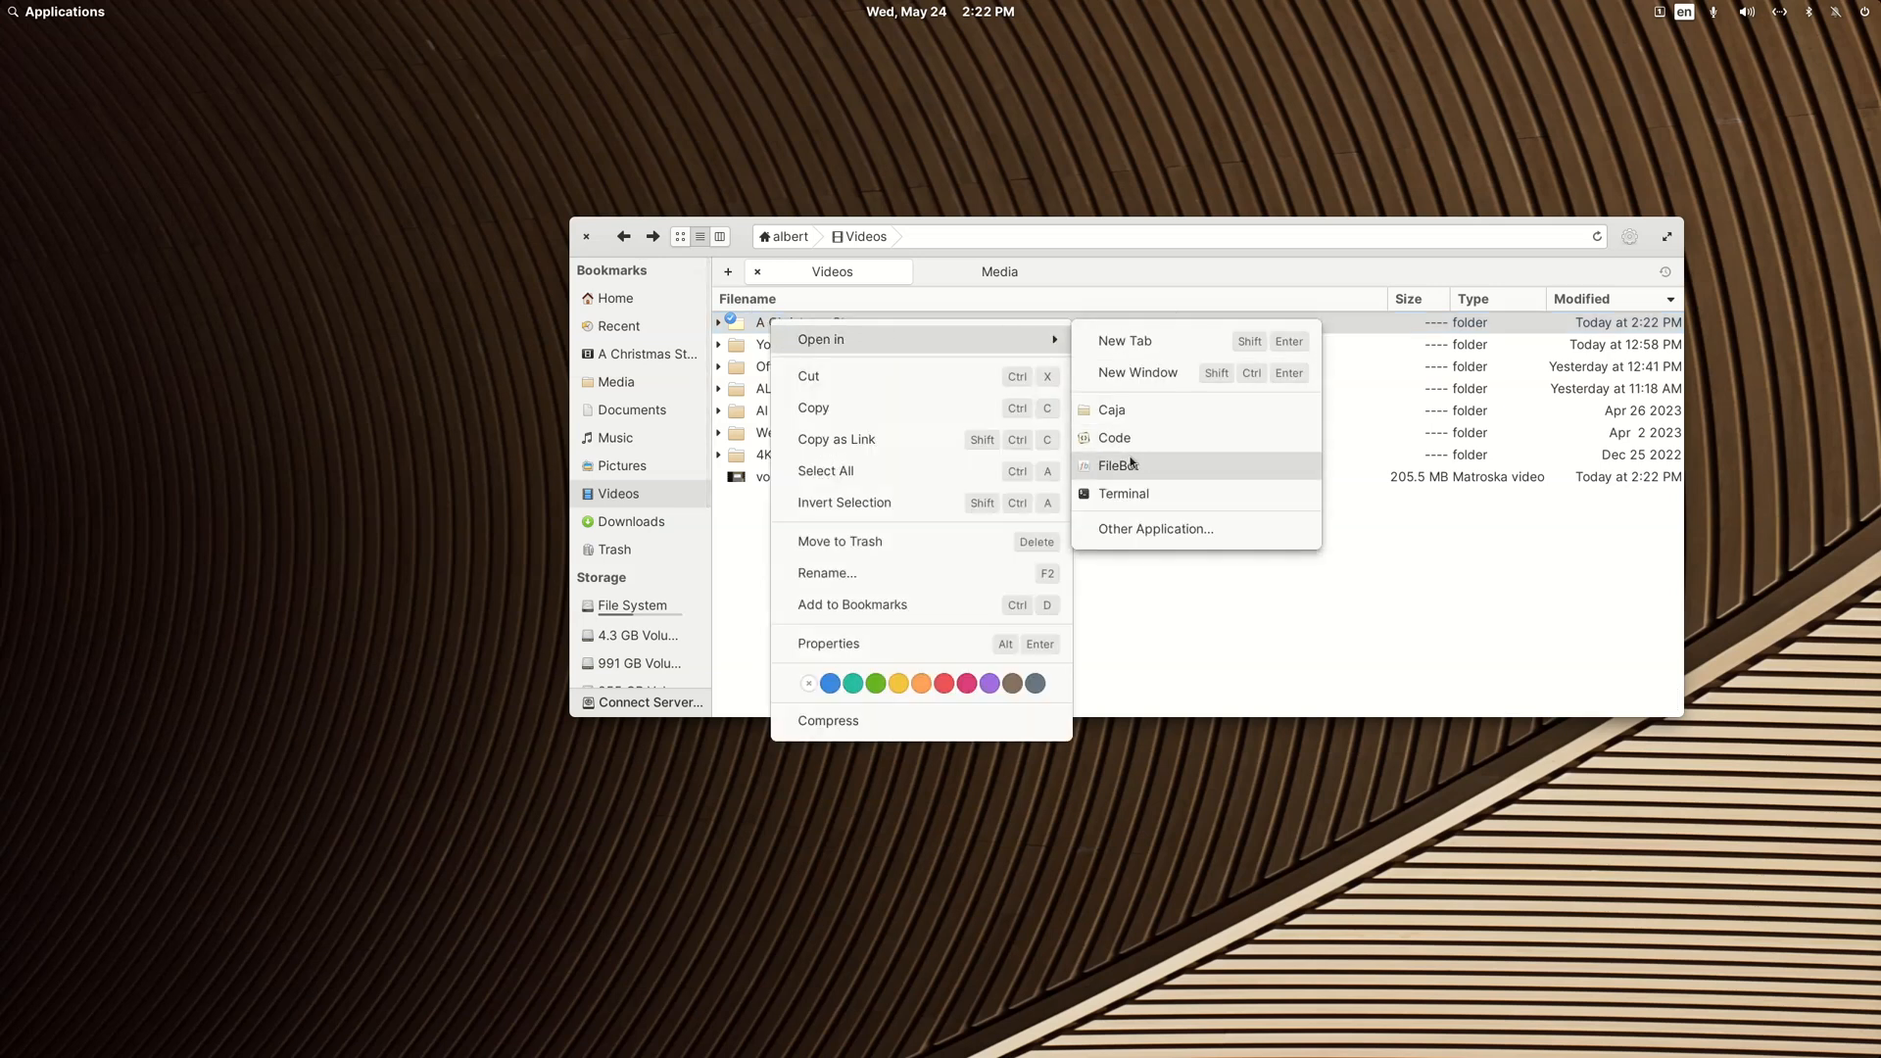
left_click(940, 221)
right_click(812, 324)
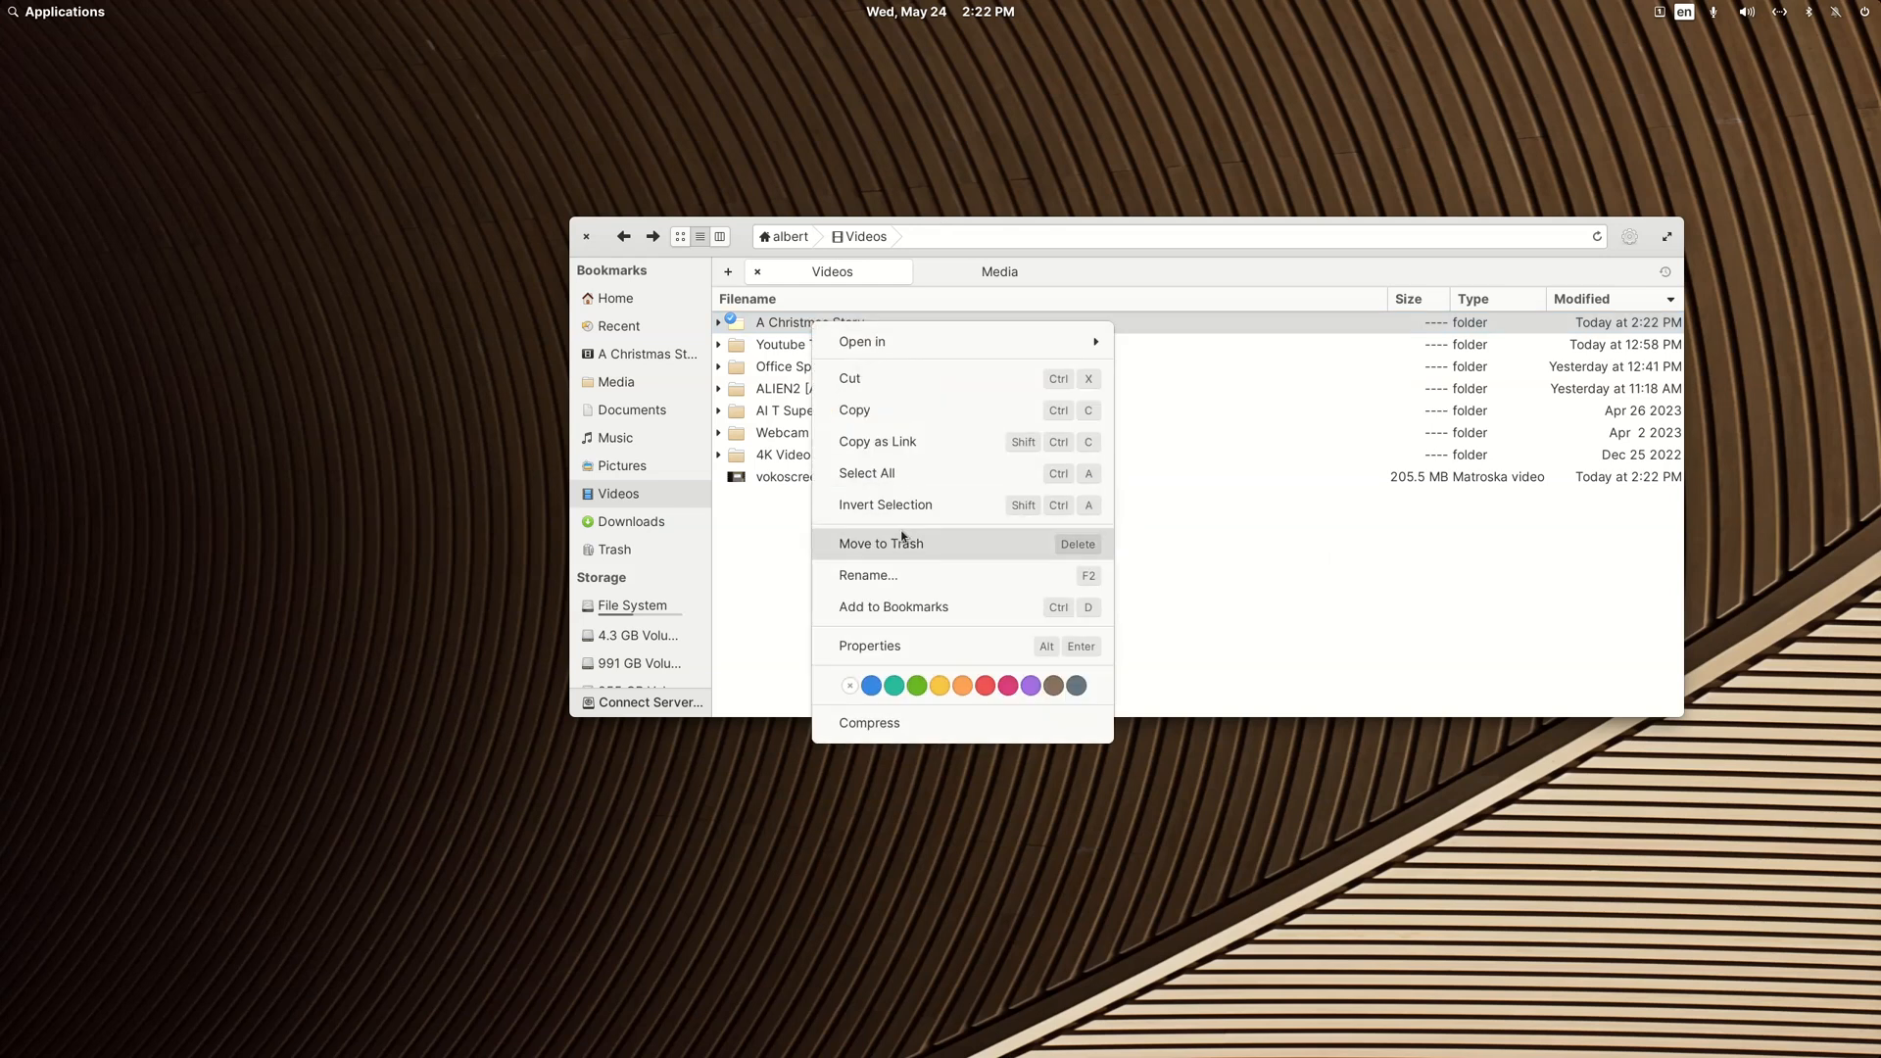
left_click(903, 573)
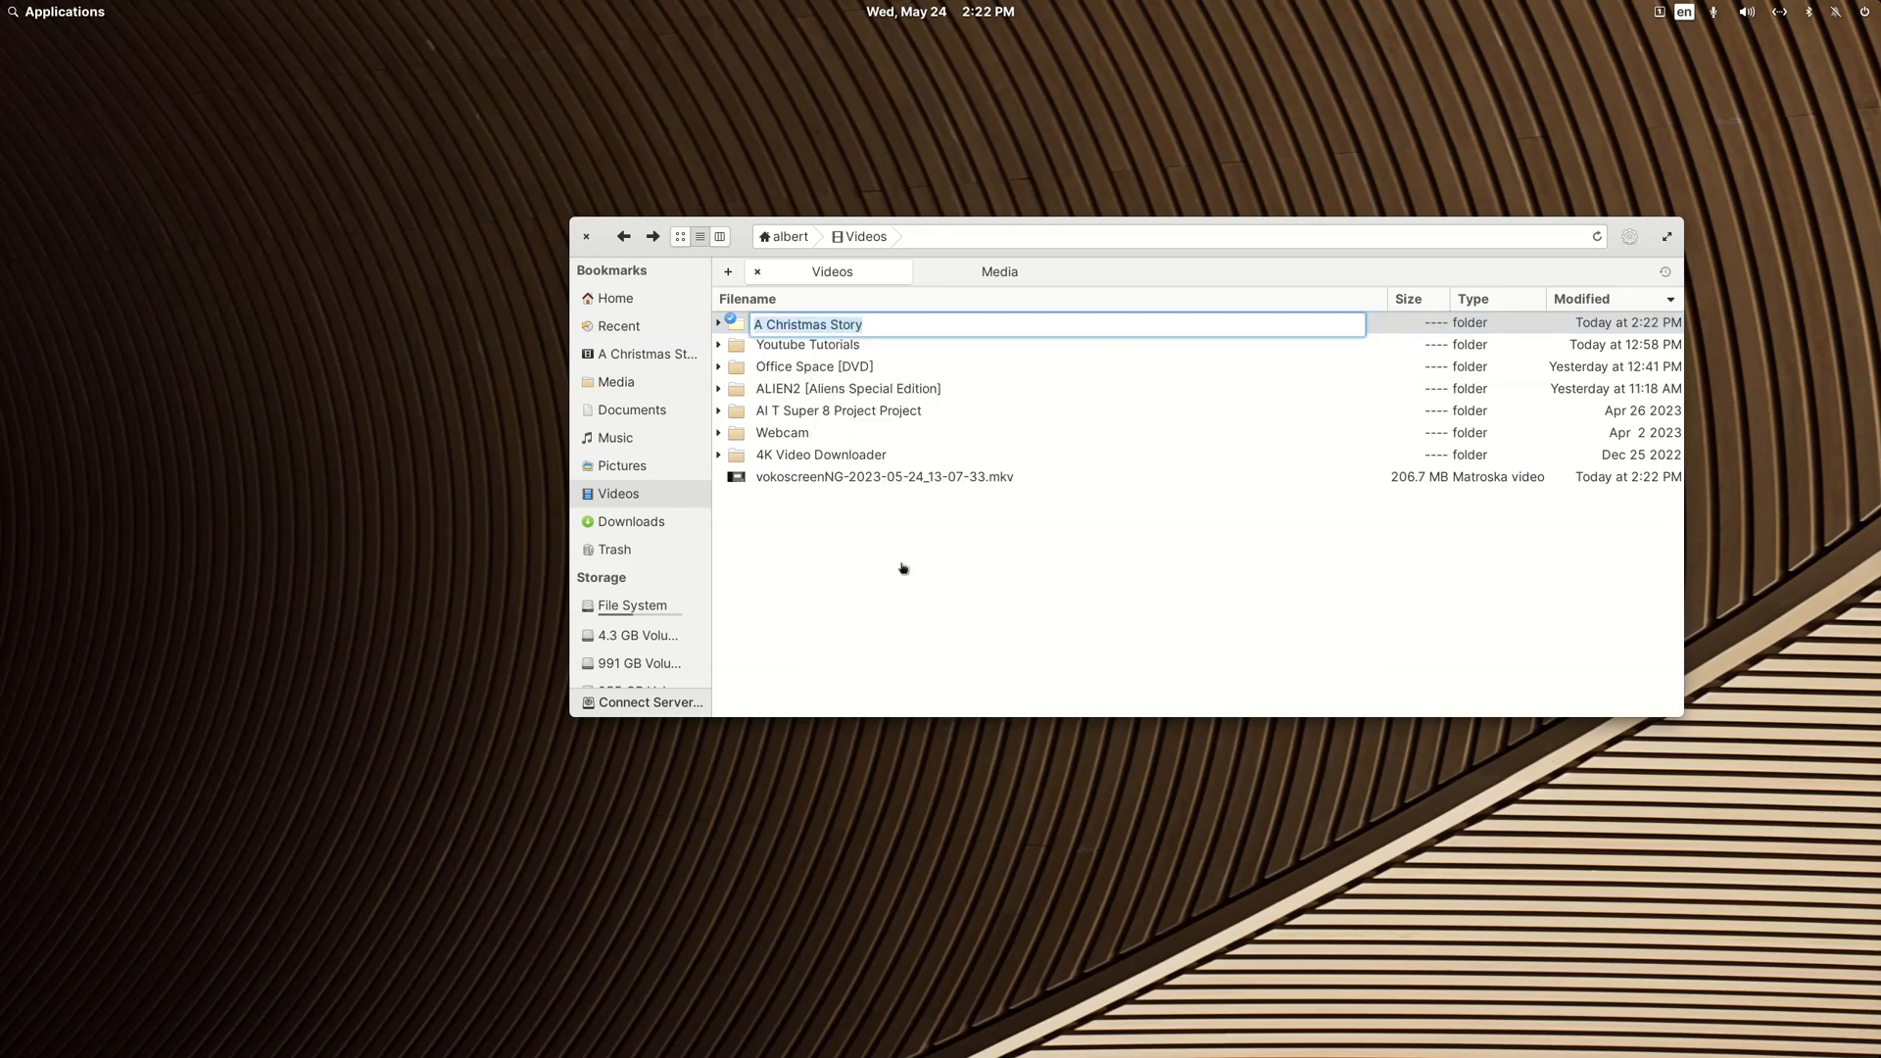
key("ctrl+v")
key("Return")
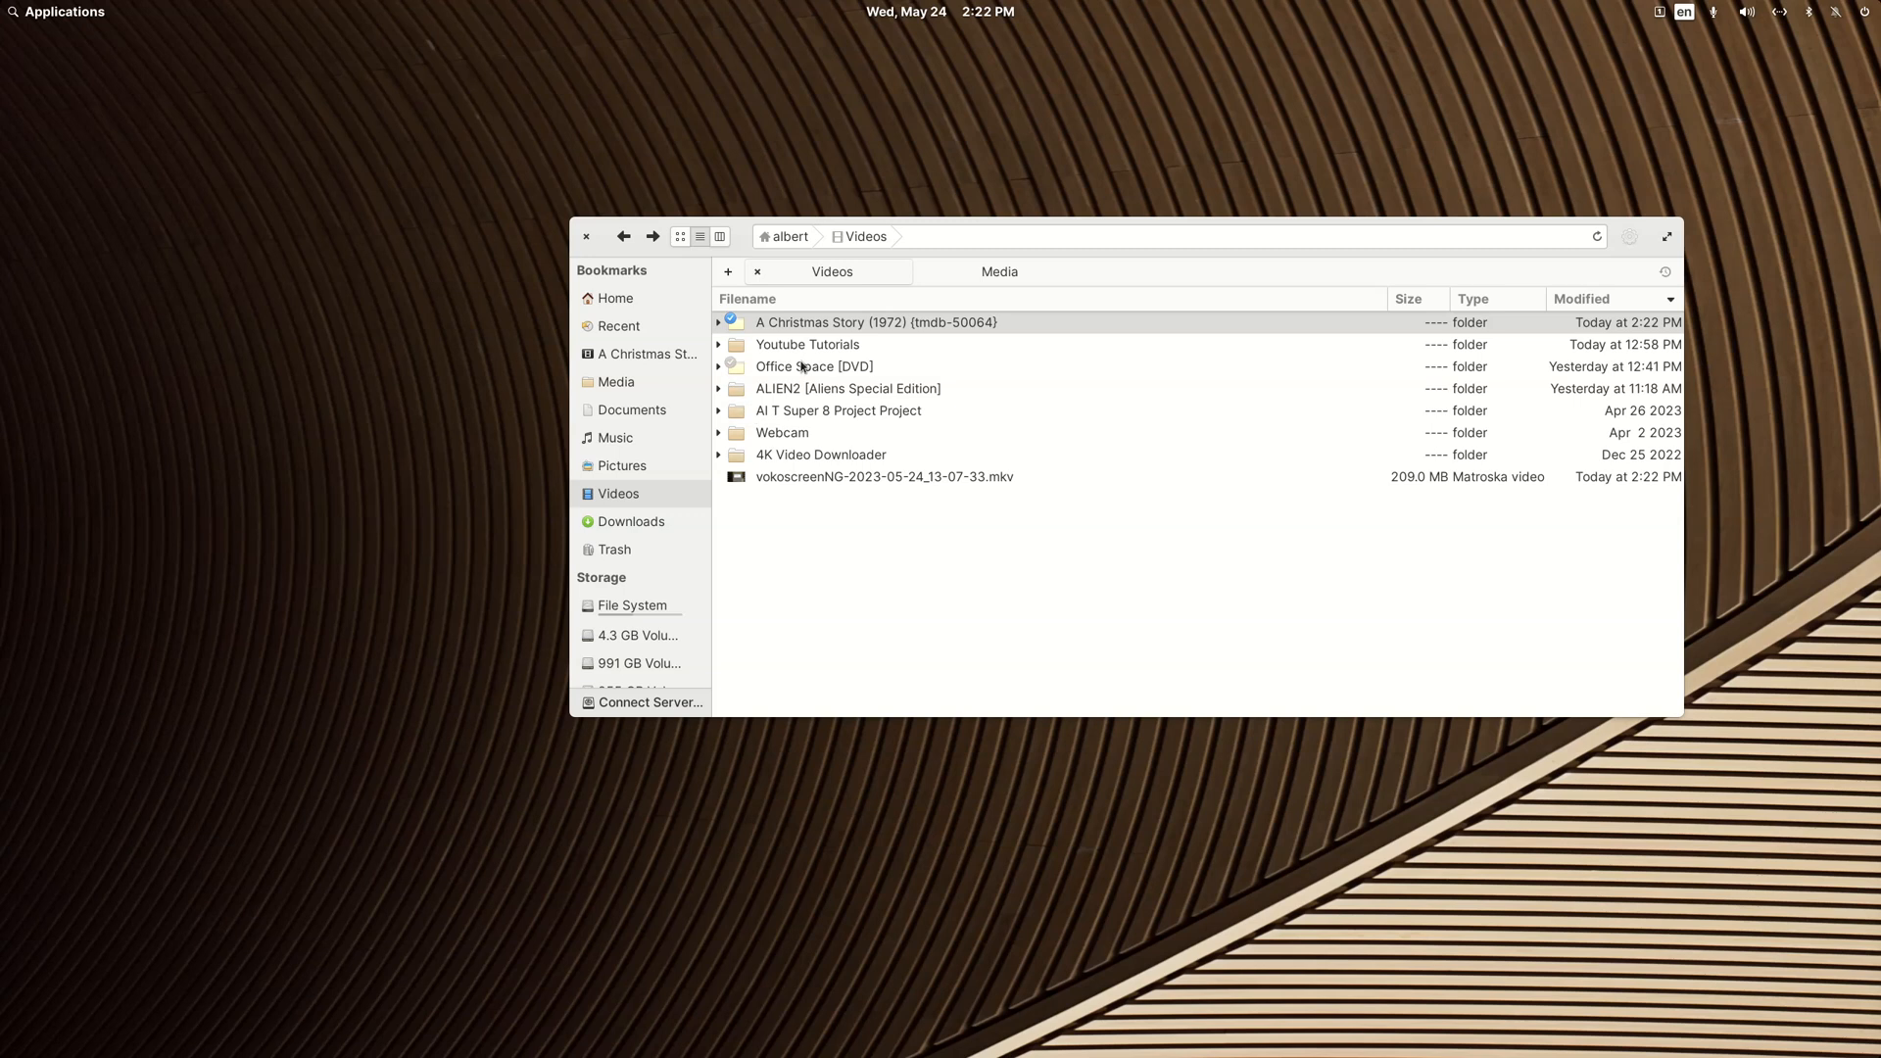
Step: Move the A Christmas Story (1972) {tmdb-50064} folder into the concerts folder of the Plex server's movie share
left_click(831, 325)
right_click(831, 324)
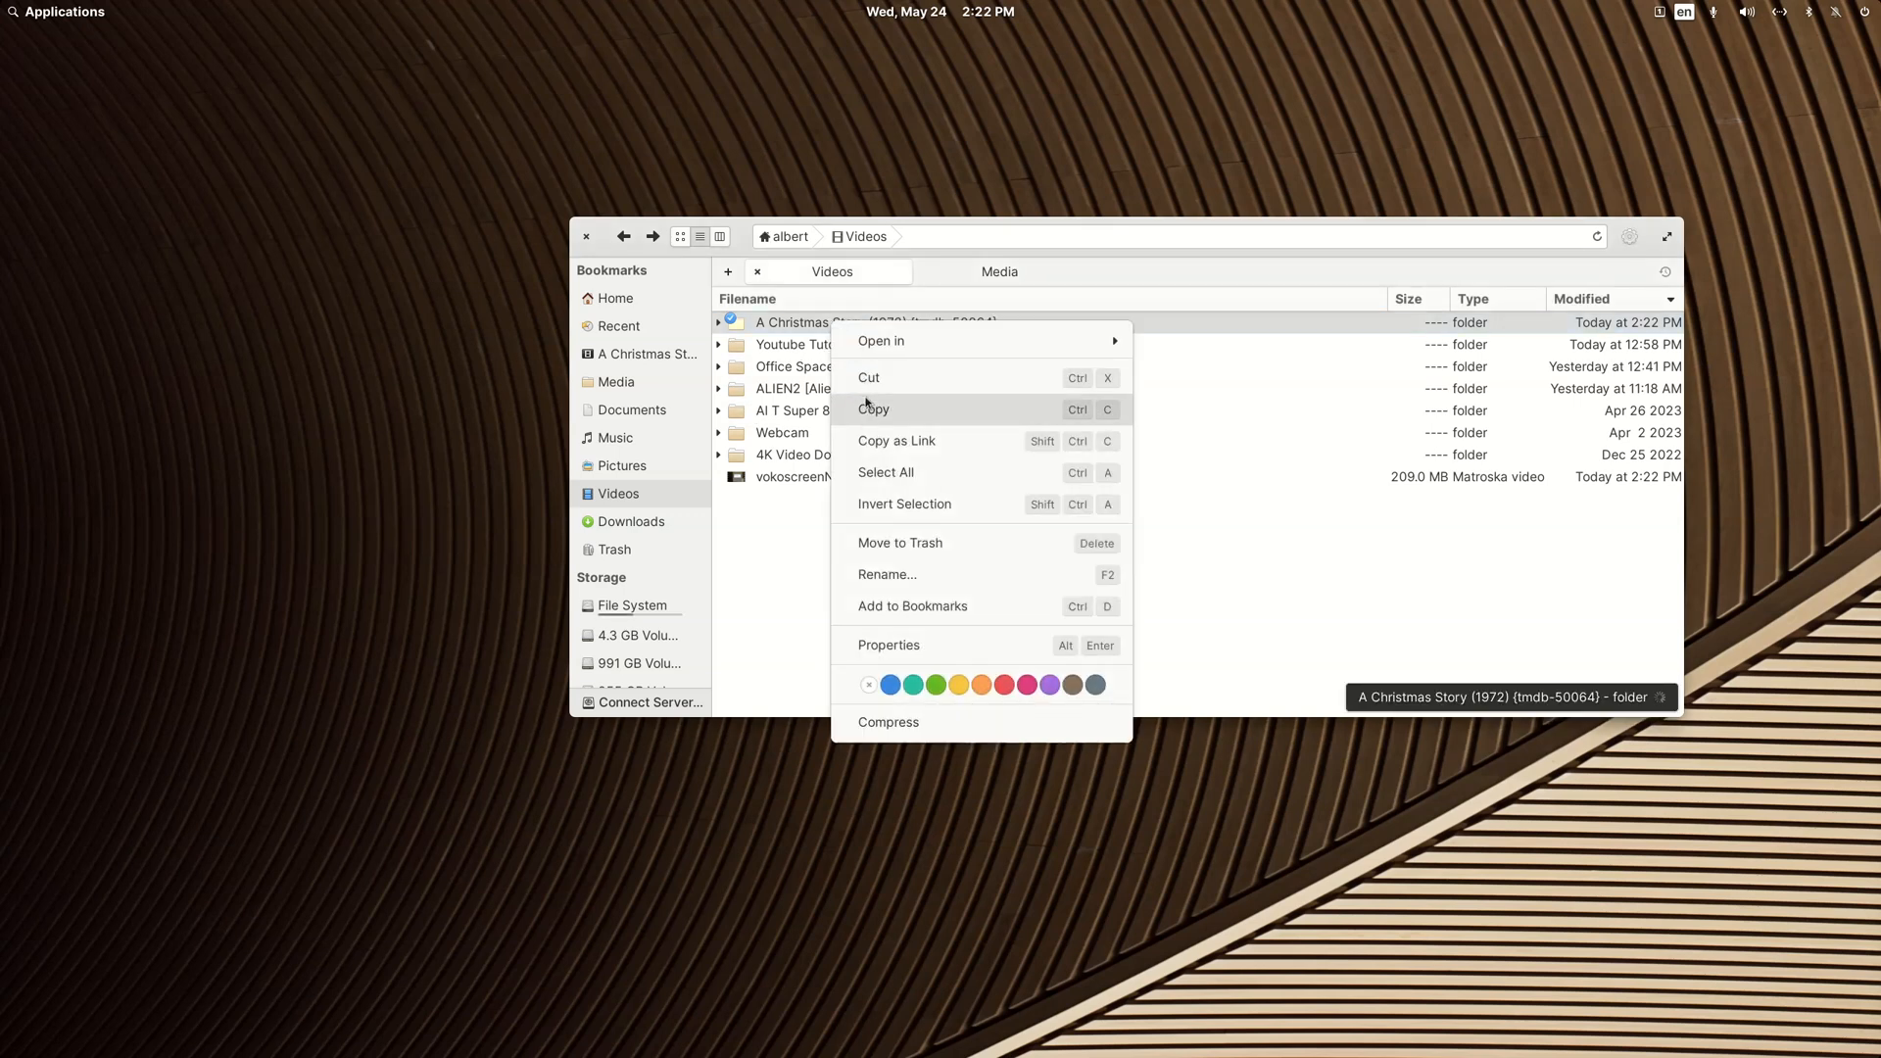
left_click(868, 379)
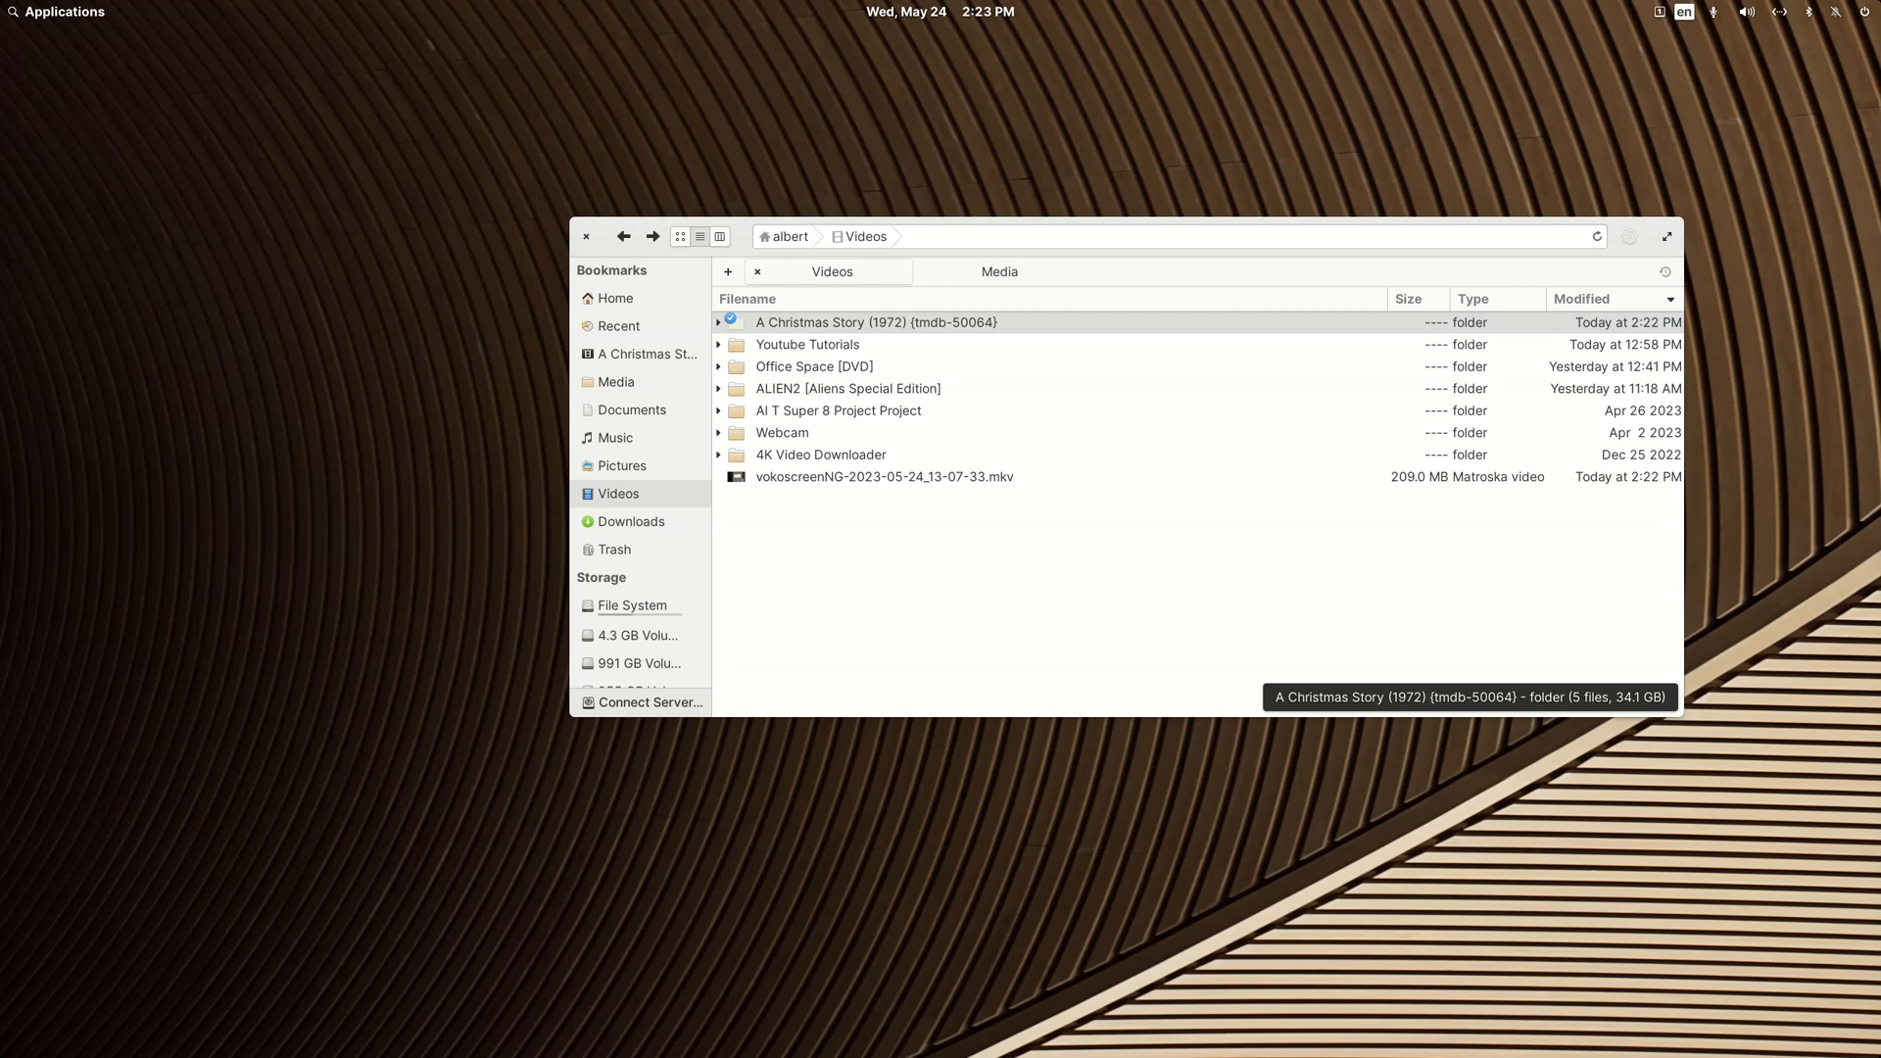
left_click_drag(1880, 220, 1176, 102)
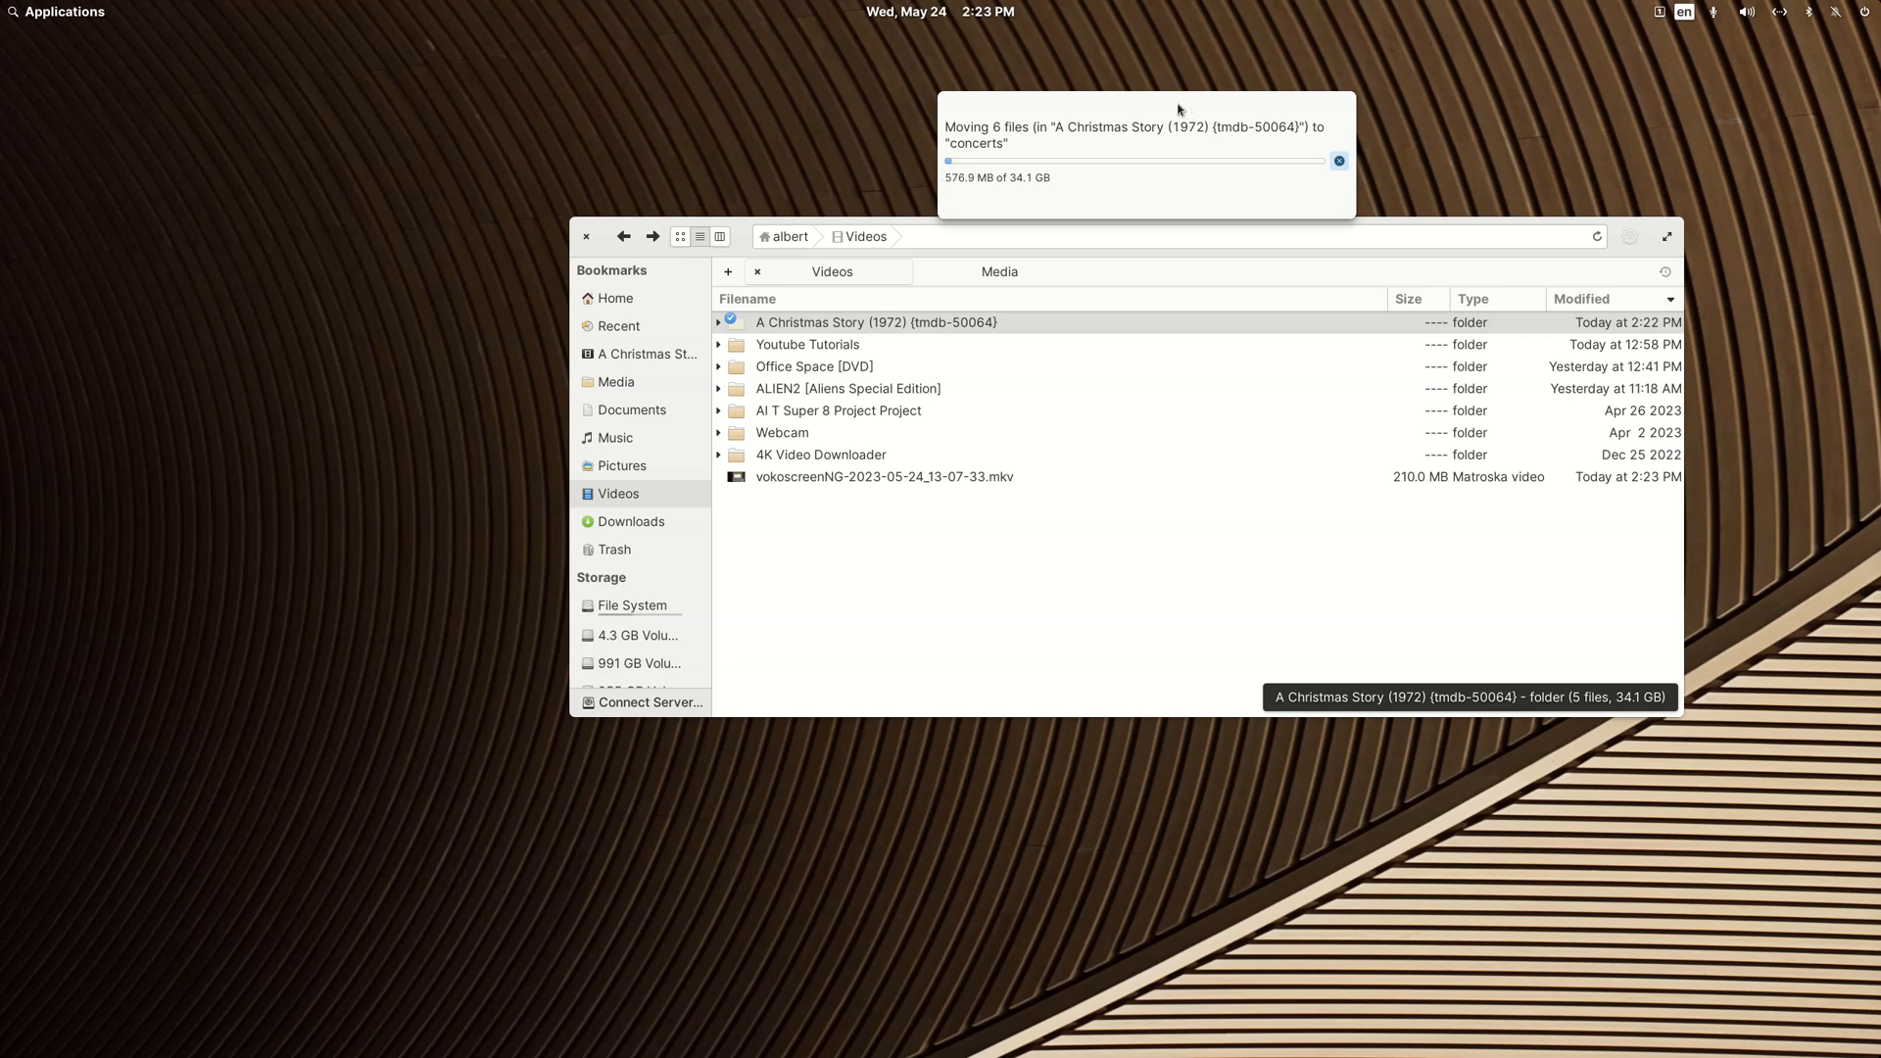
left_click_drag(1178, 109, 1179, 86)
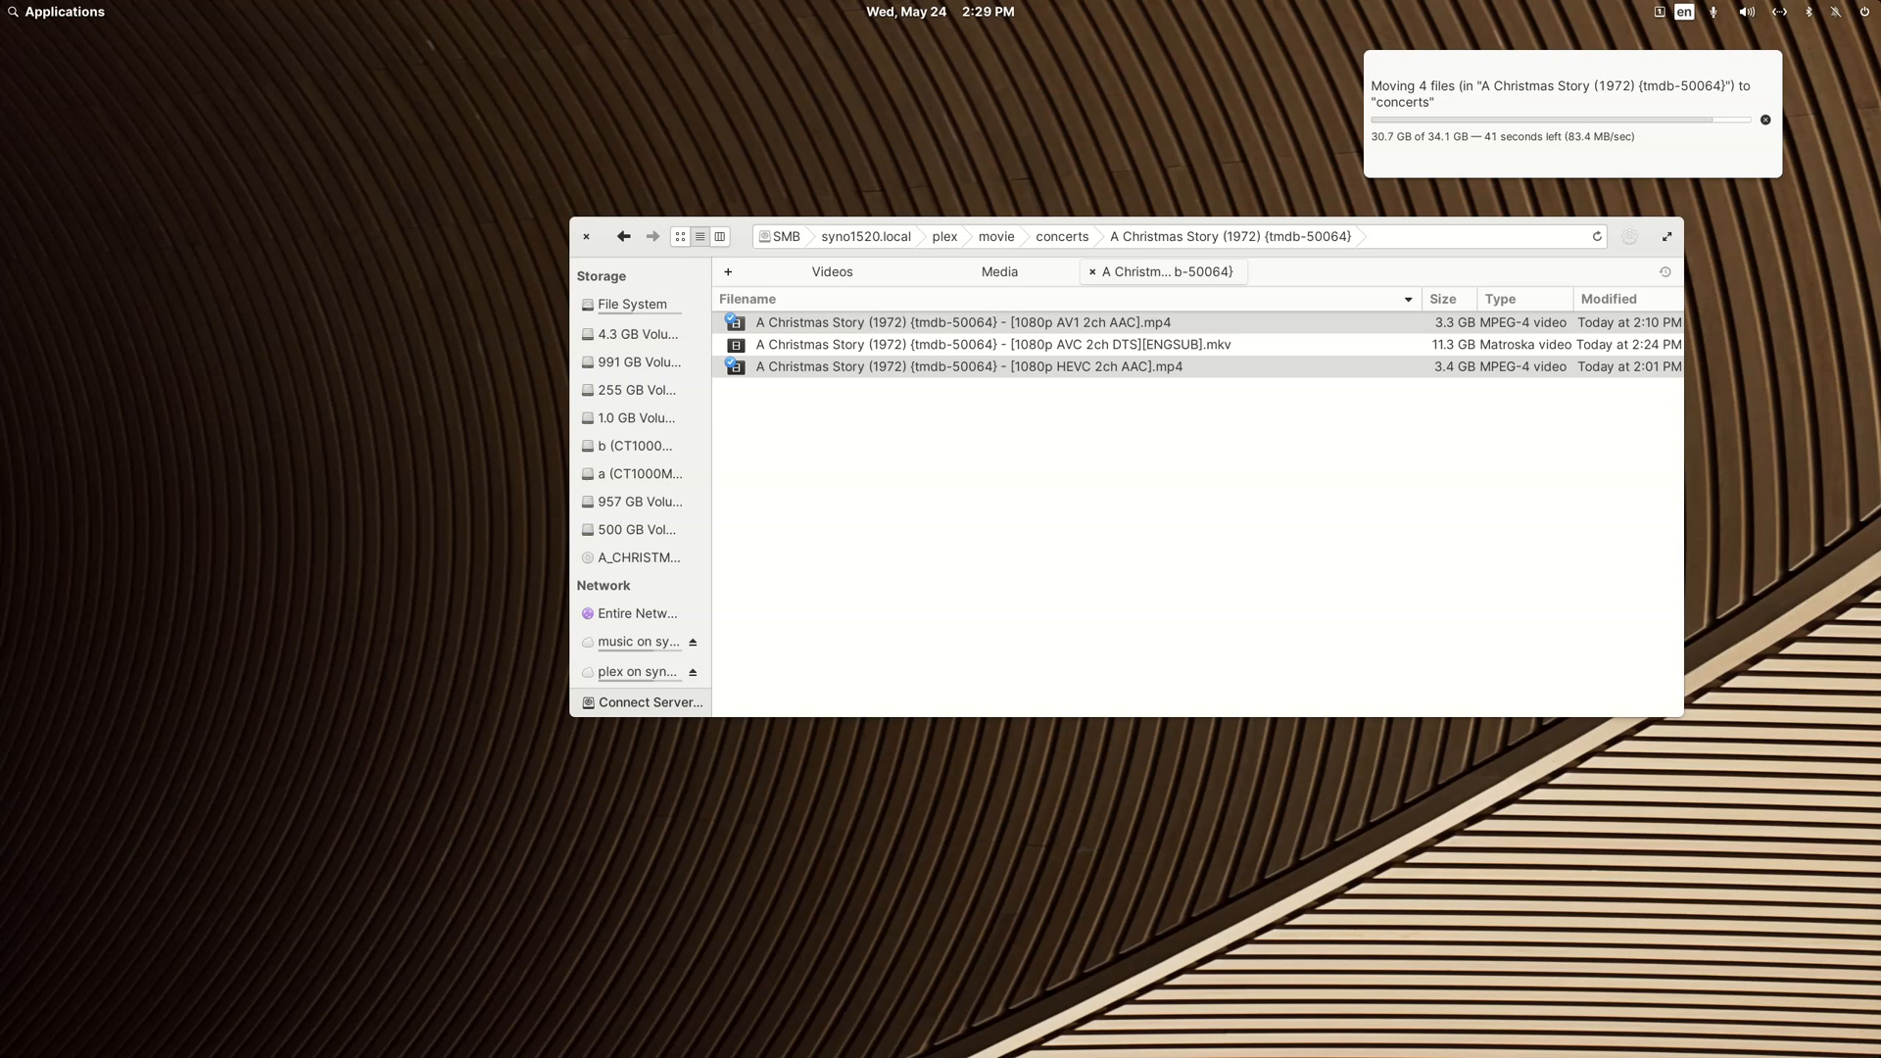
Step: Read the Plex support article Multiple Editions – Movies, examining the file naming example with the {edition-Director's Cut} tag
left_click_drag(1880, 211, 459, 65)
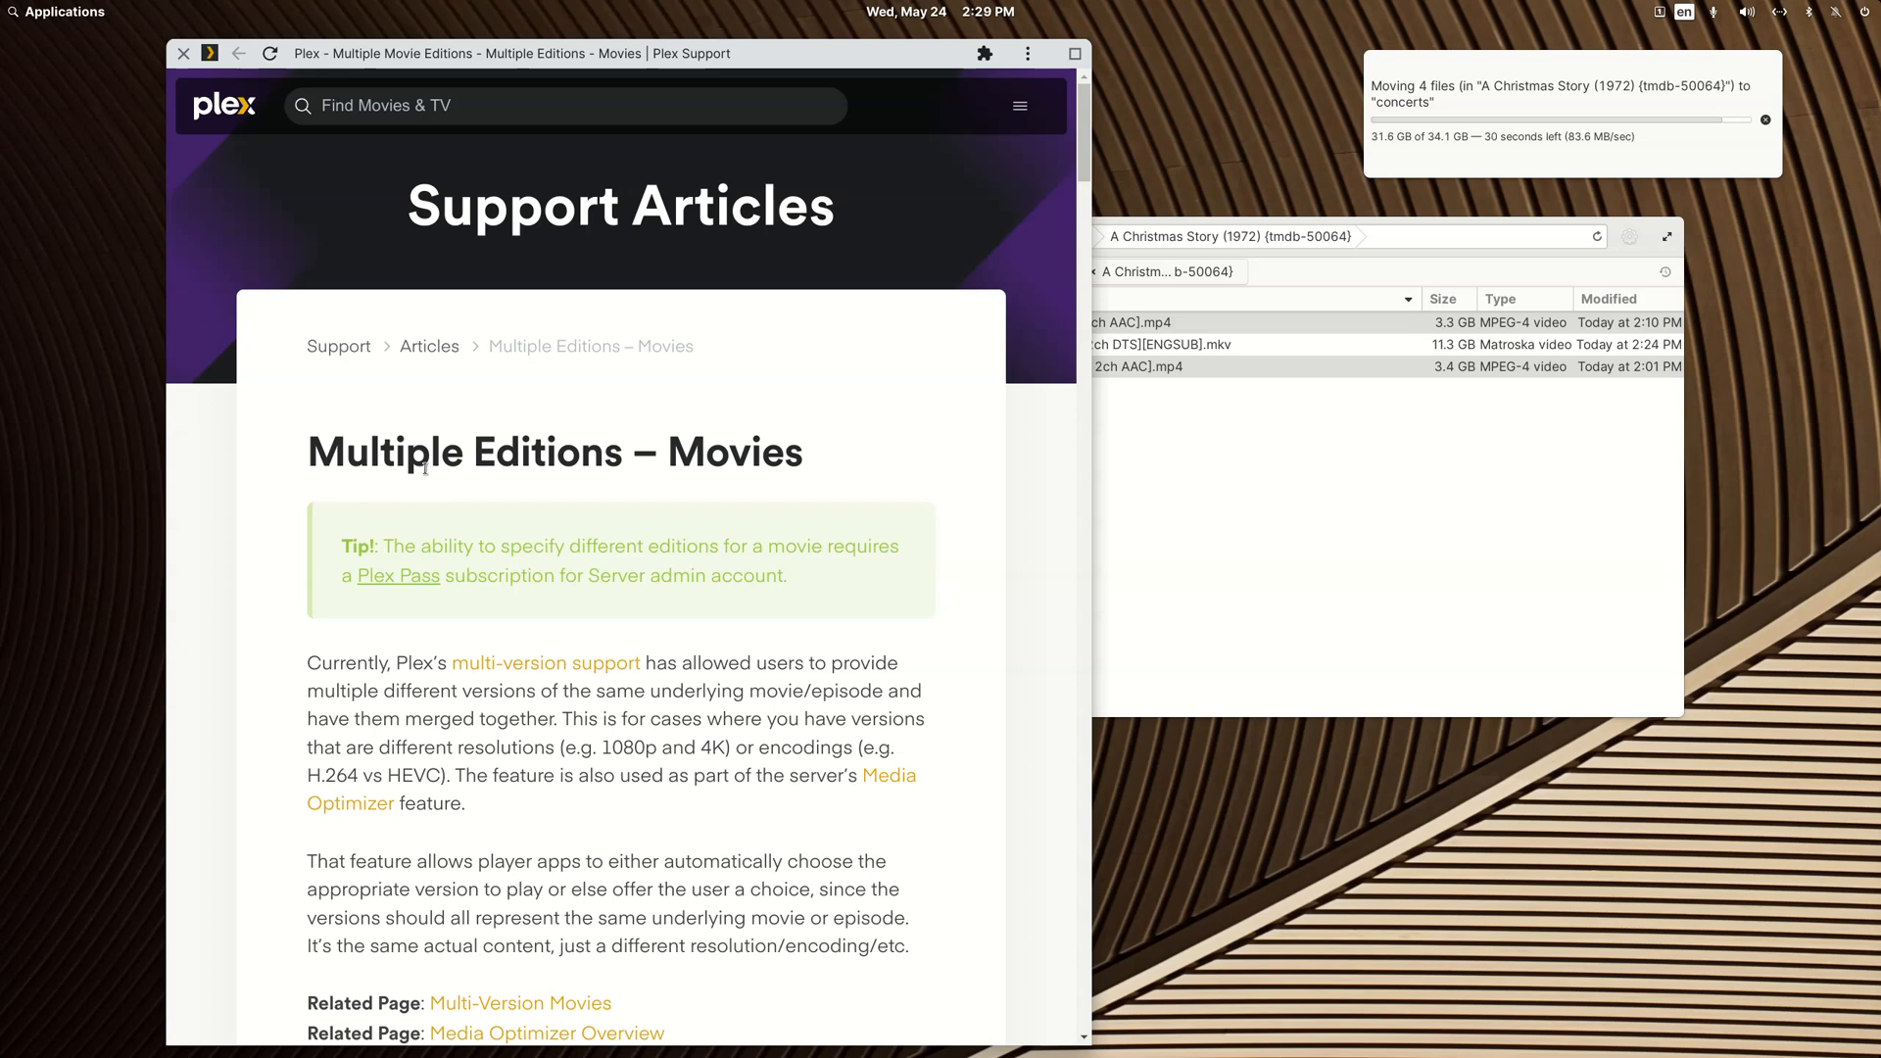
scroll(514, 600, "down", 15)
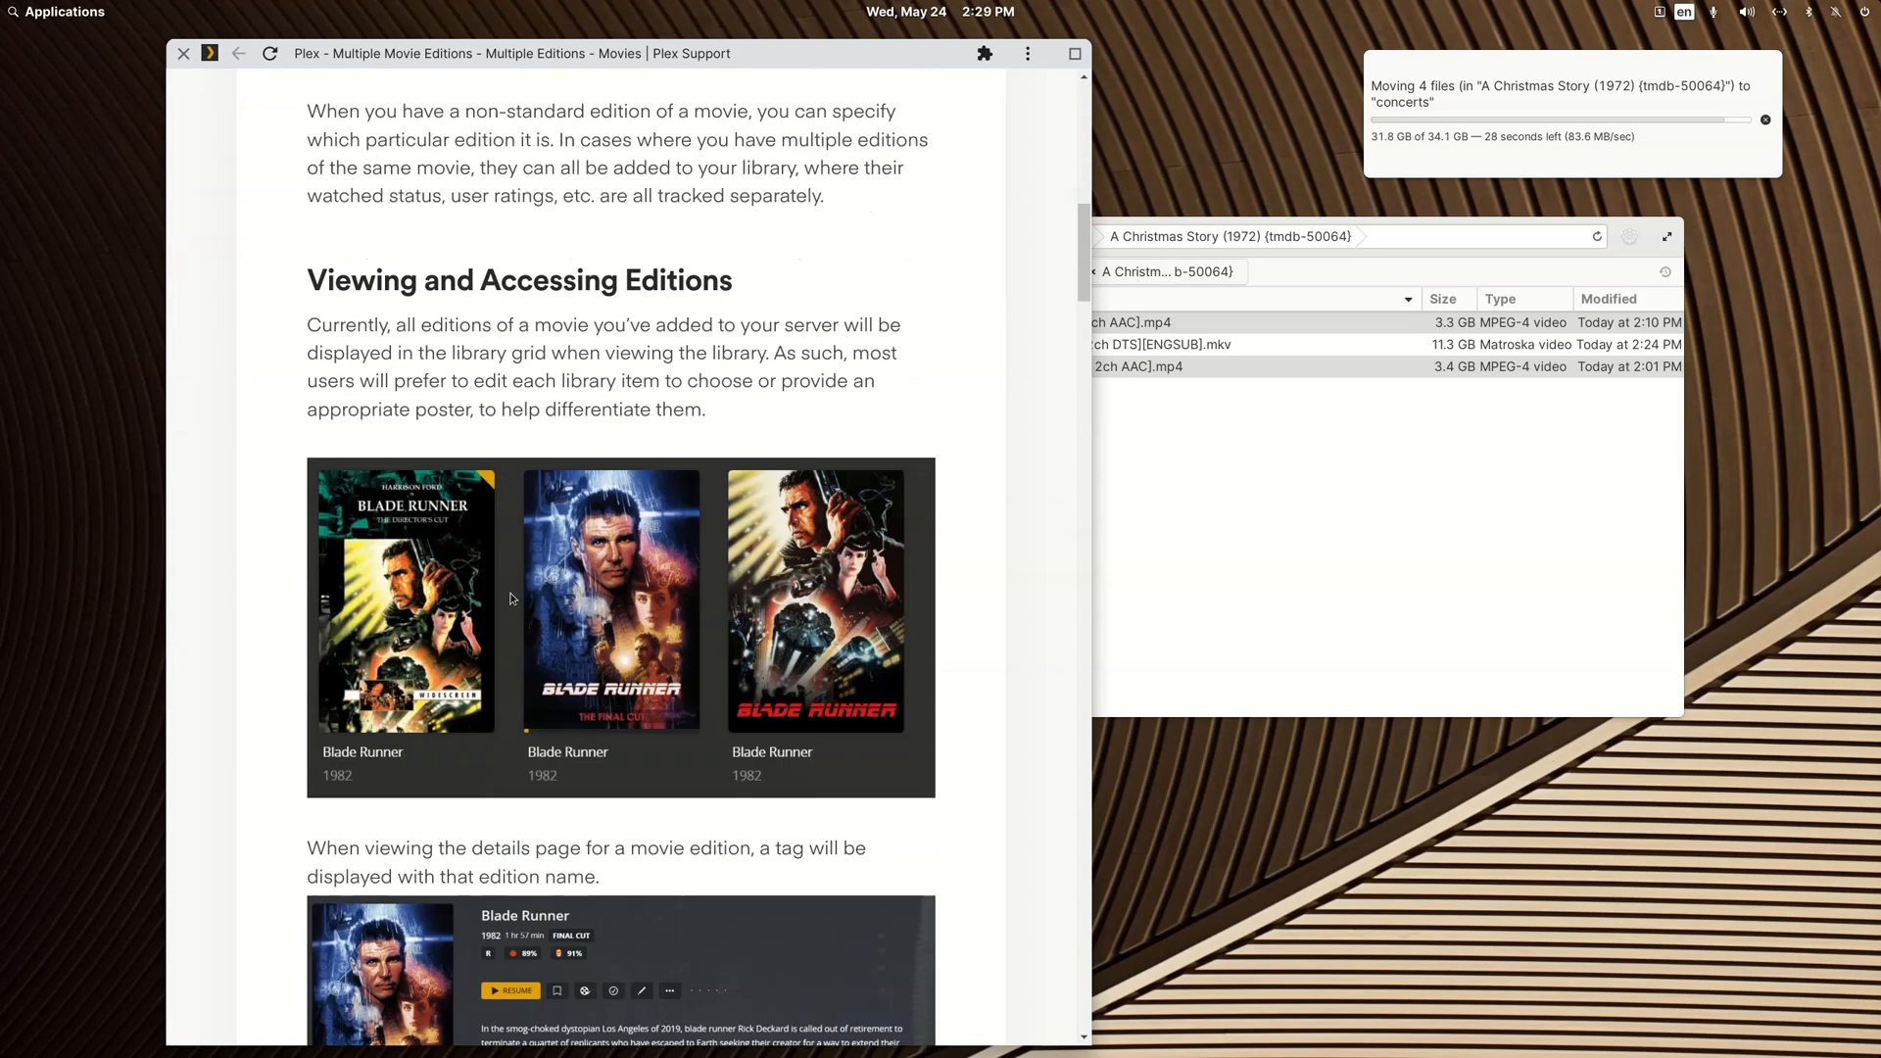
scroll(511, 599, "down", 10)
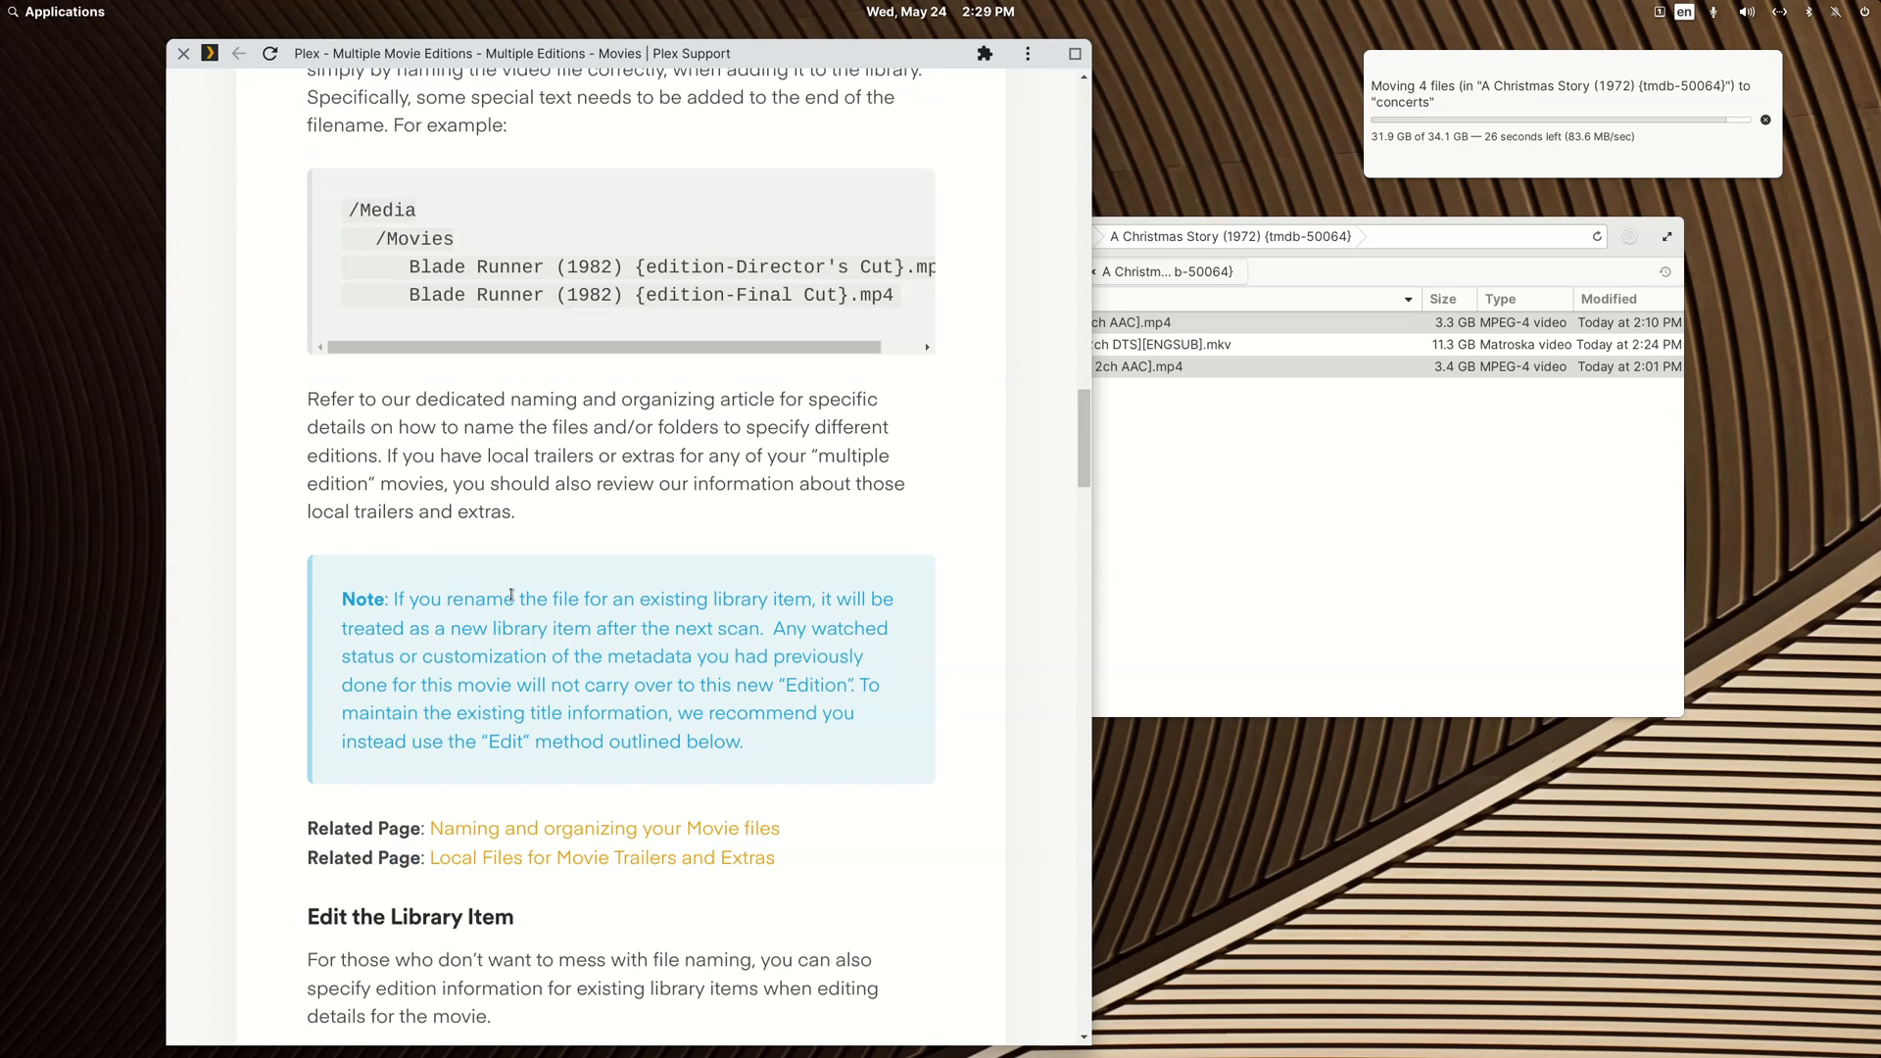
scroll(511, 599, "up", 3)
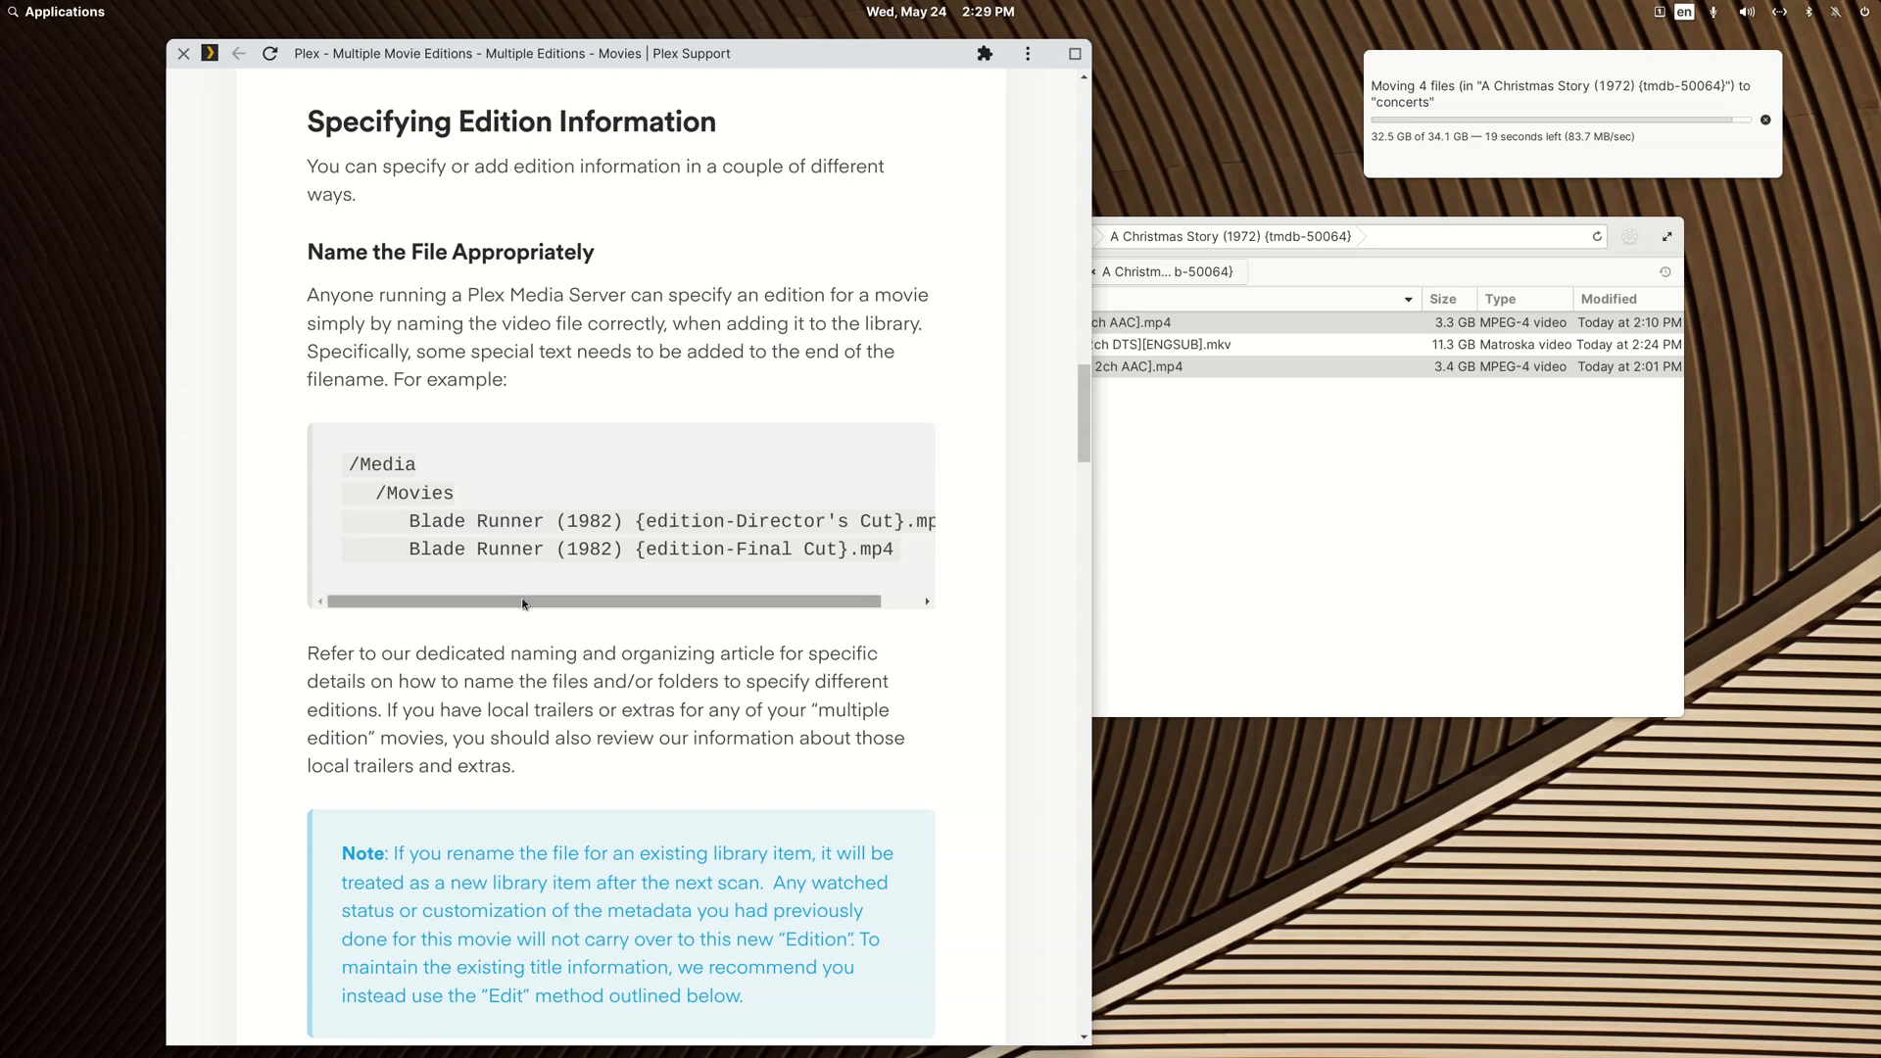
left_click_drag(522, 602, 562, 602)
left_click_drag(594, 520, 860, 520)
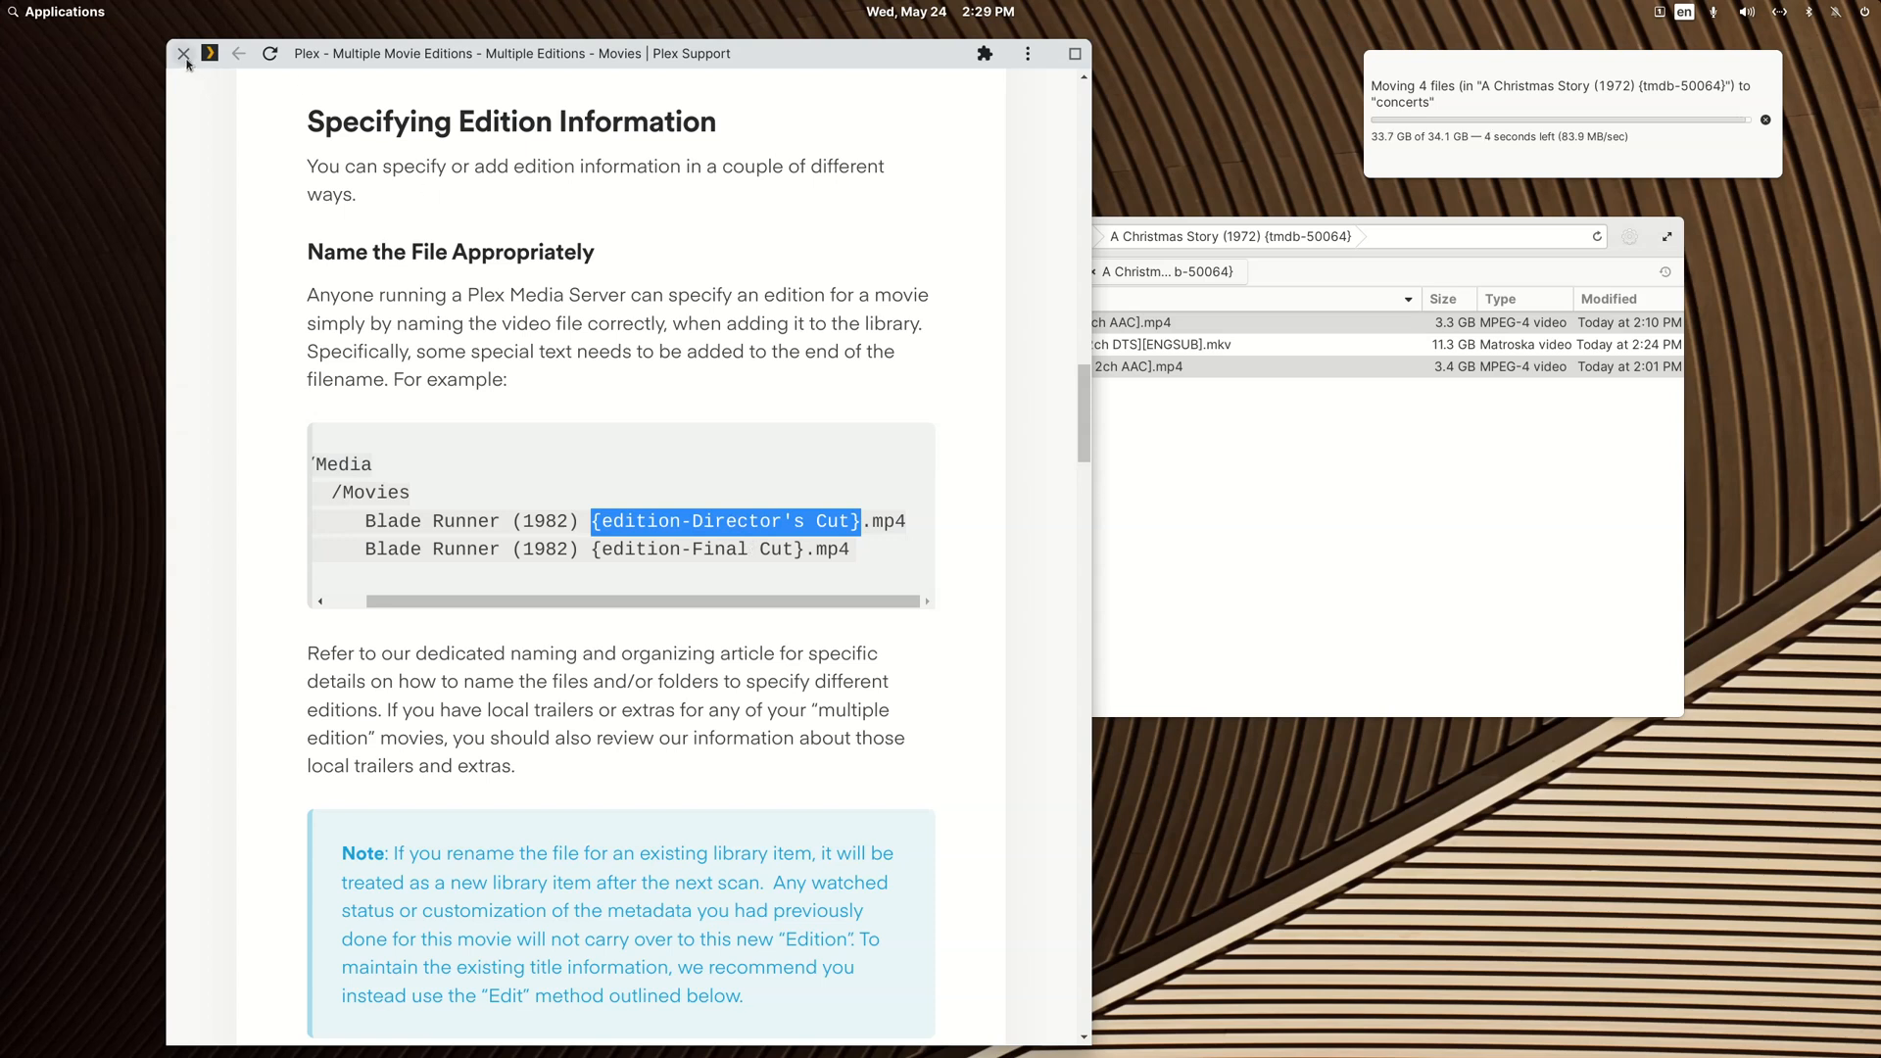
scroll(619, 490, "up", 15)
scroll(619, 490, "up", 15)
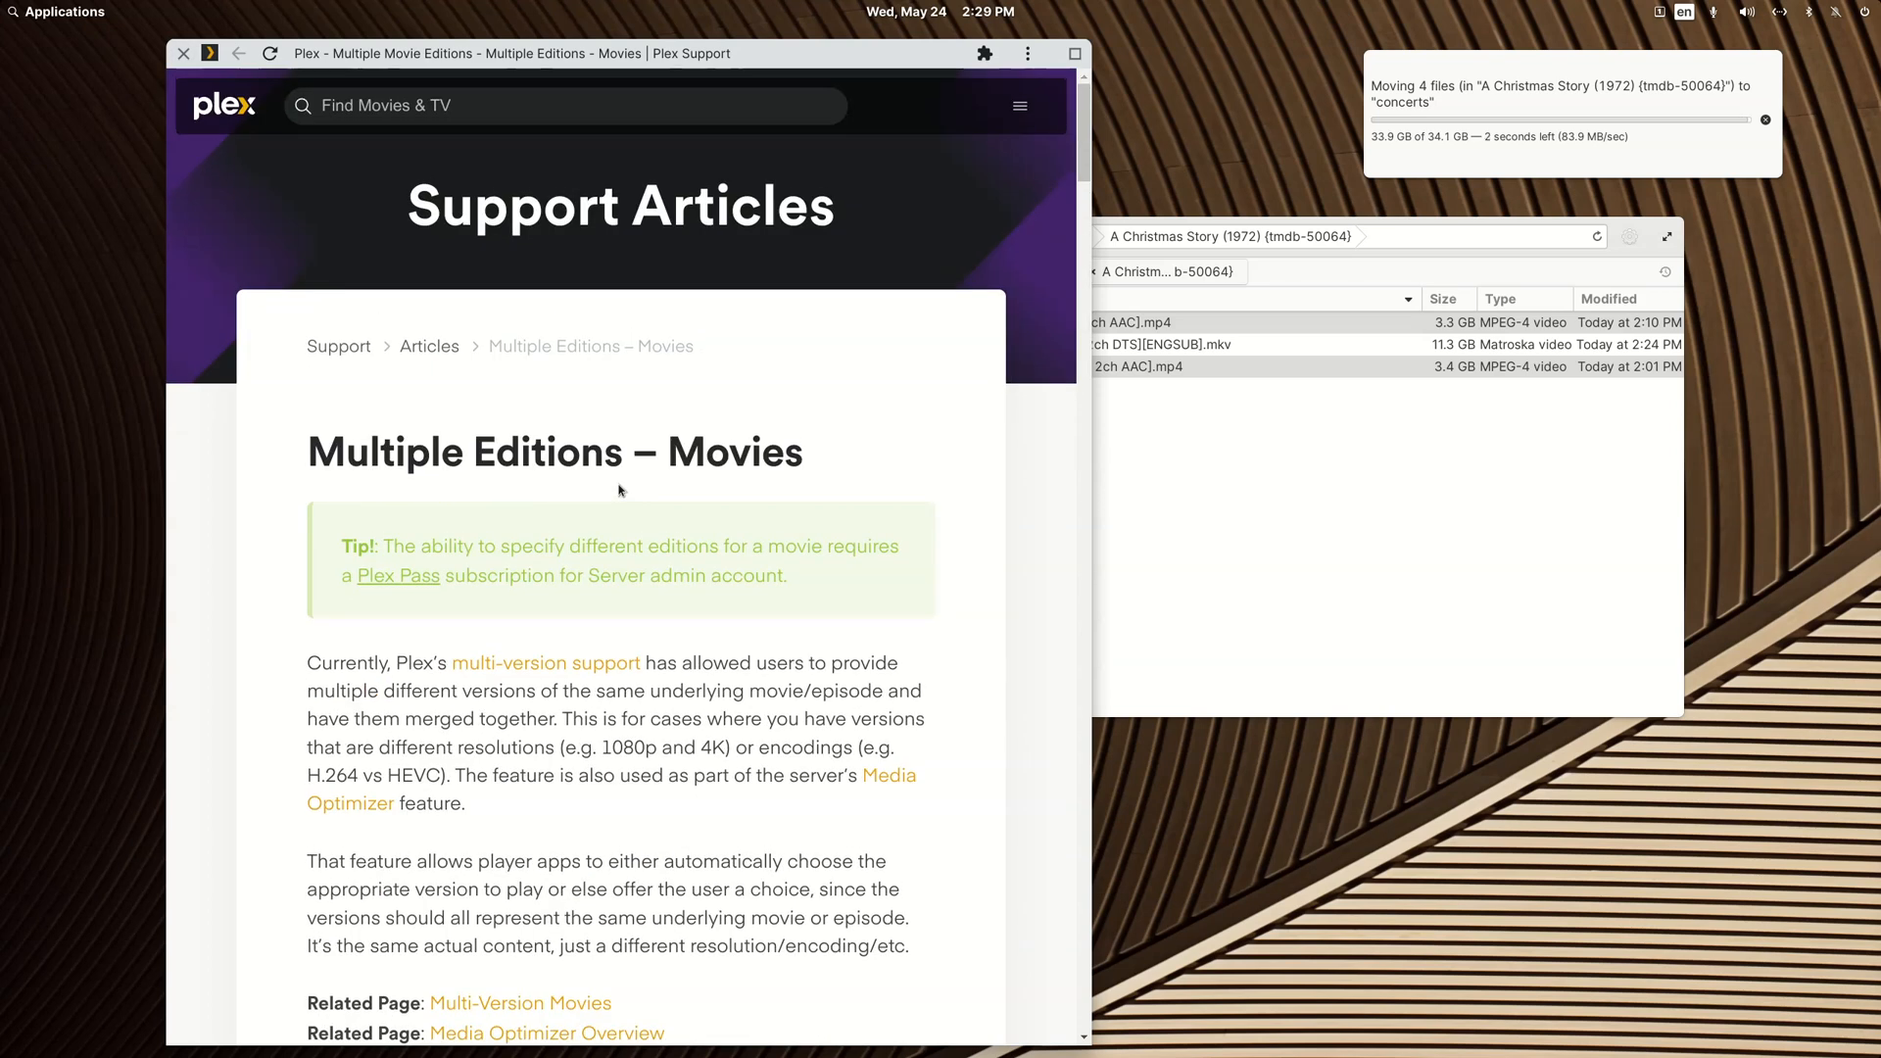
left_click_drag(838, 463, 307, 453)
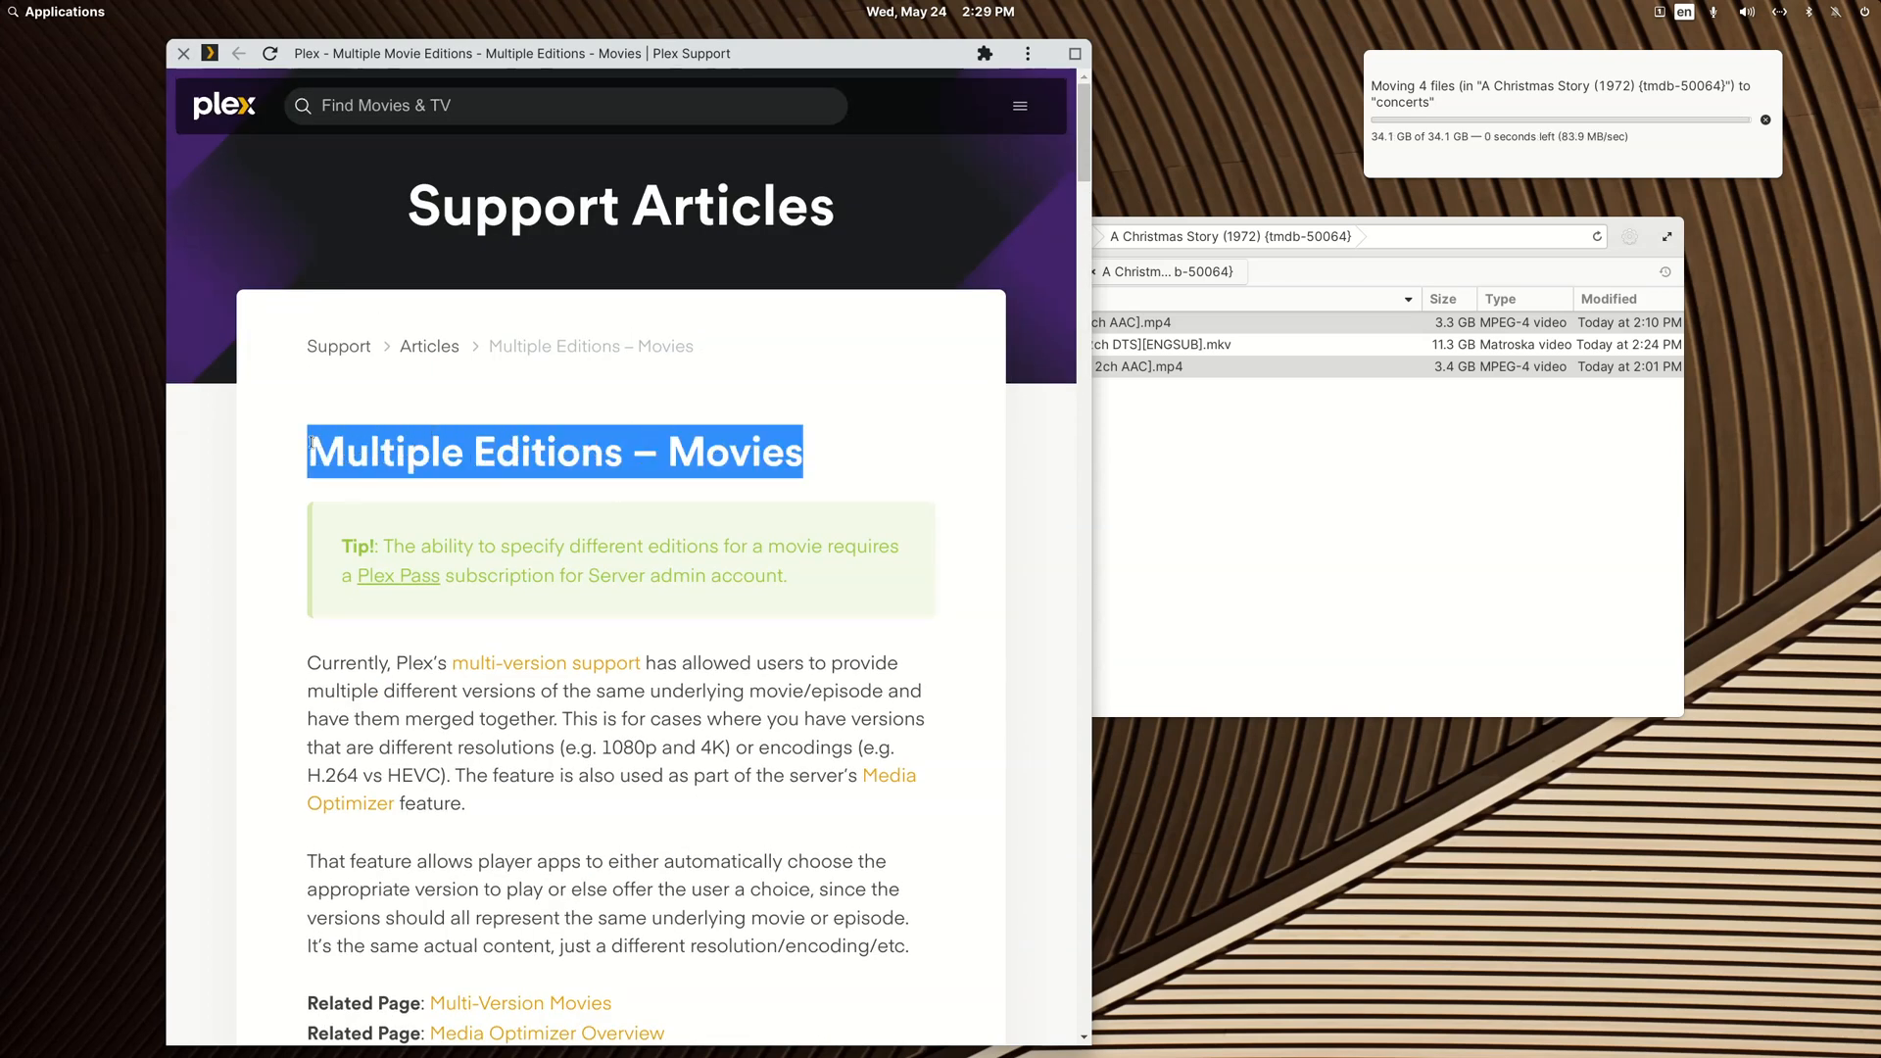
Step: Look through the Plex Support Articles index, including its guides and player app sections, and close the browser window
left_click(429, 347)
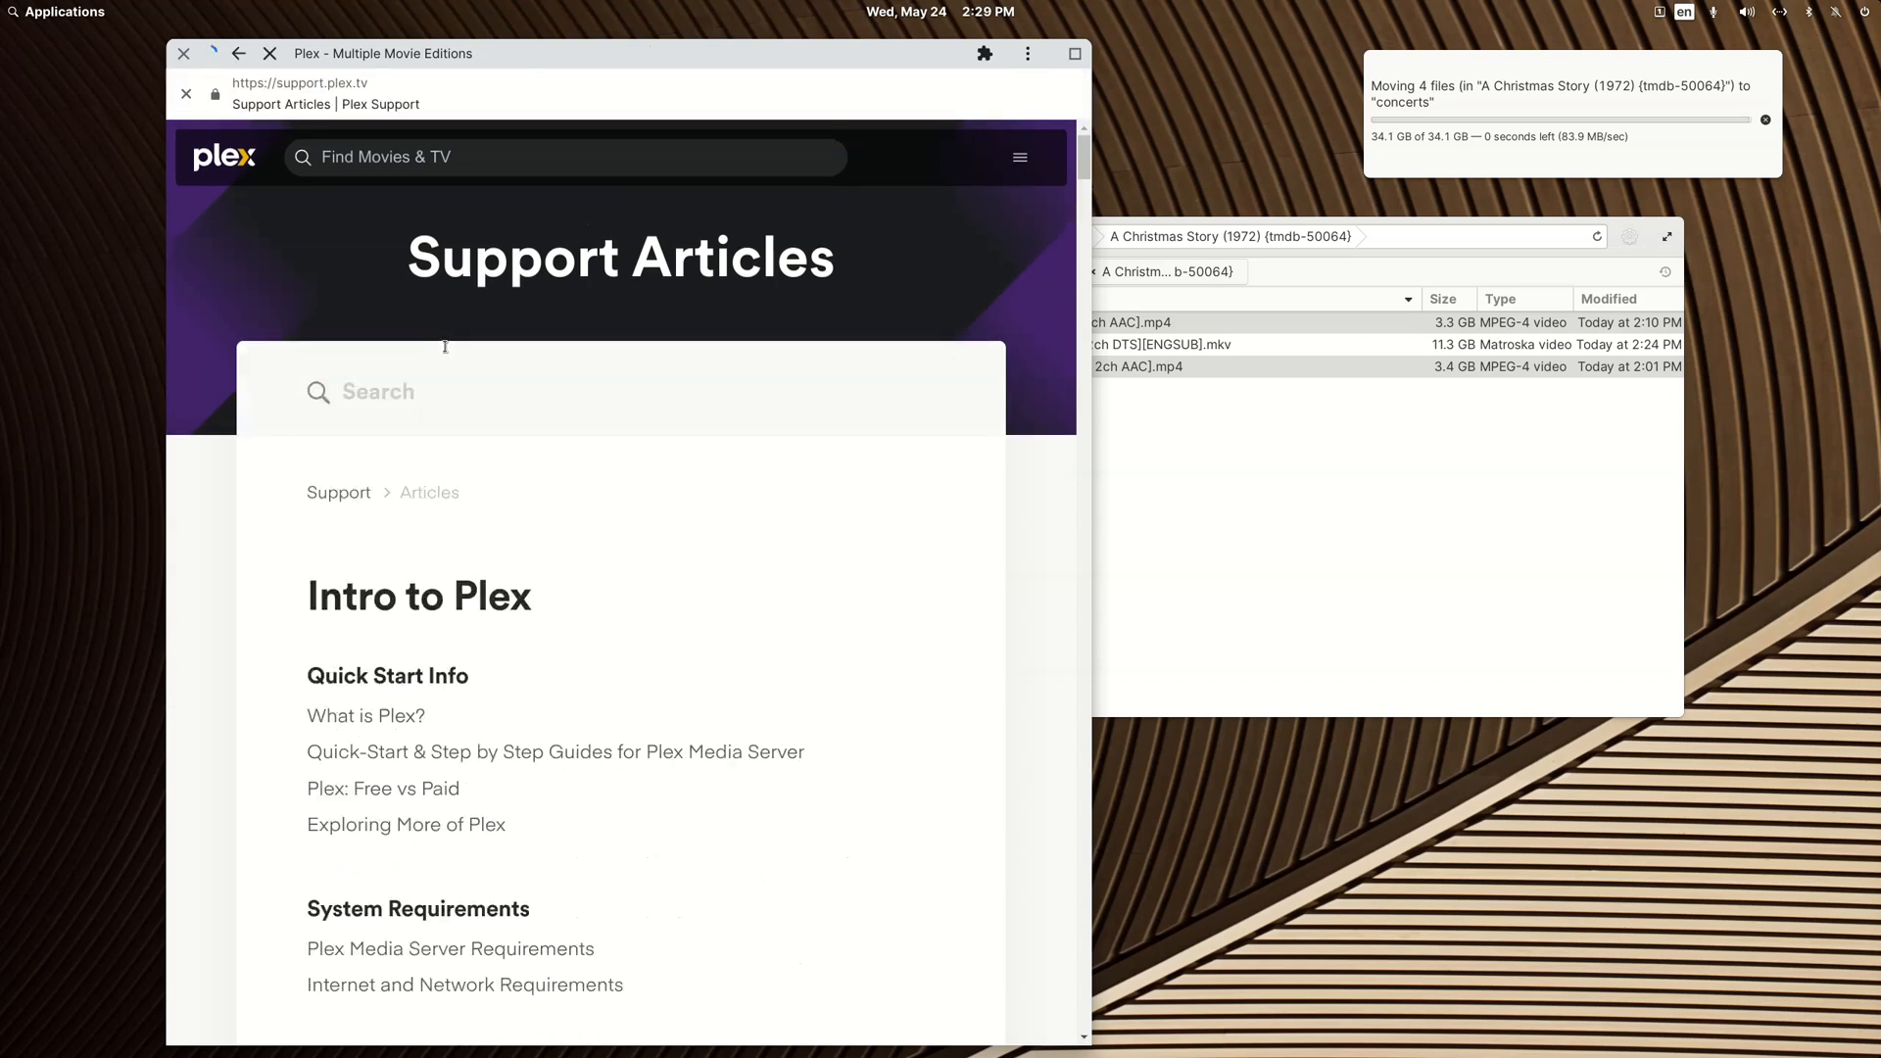
scroll(637, 538, "down", 8)
scroll(637, 538, "down", 10)
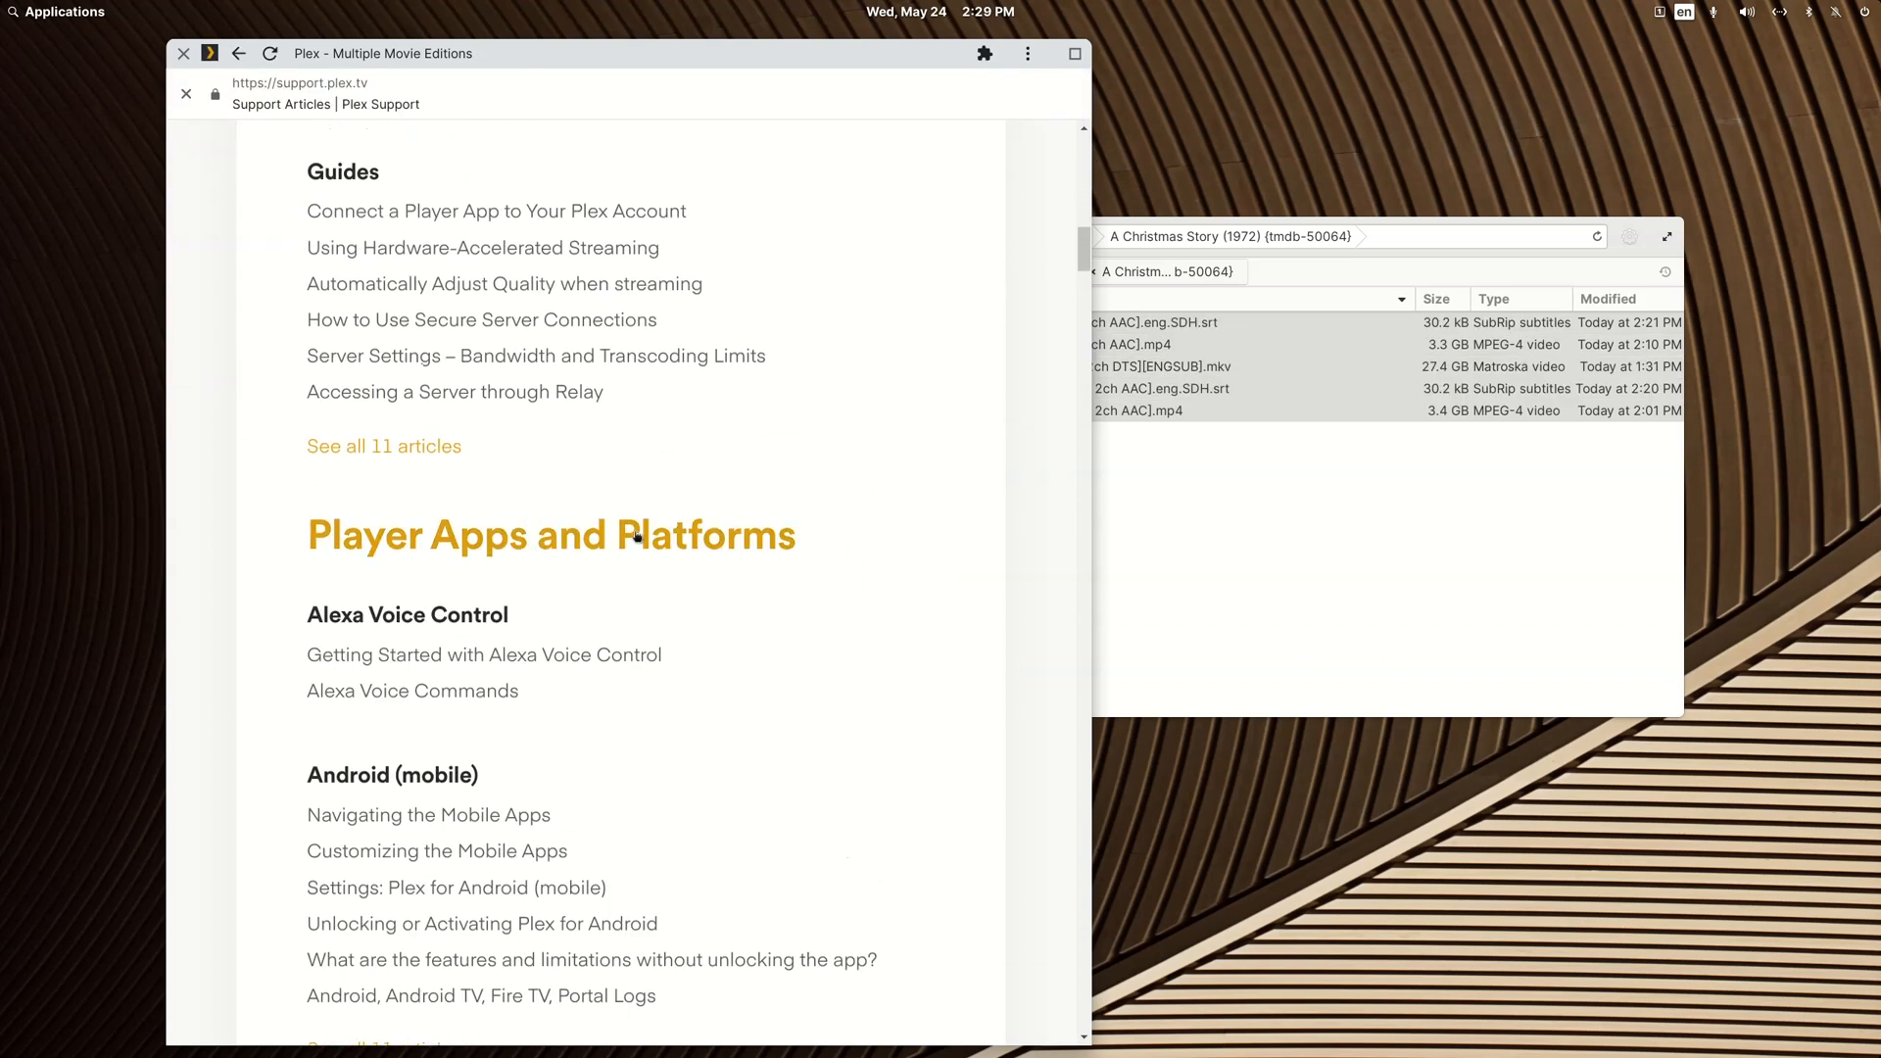
scroll(637, 538, "up", 2)
scroll(637, 538, "down", 8)
scroll(637, 538, "up", 9)
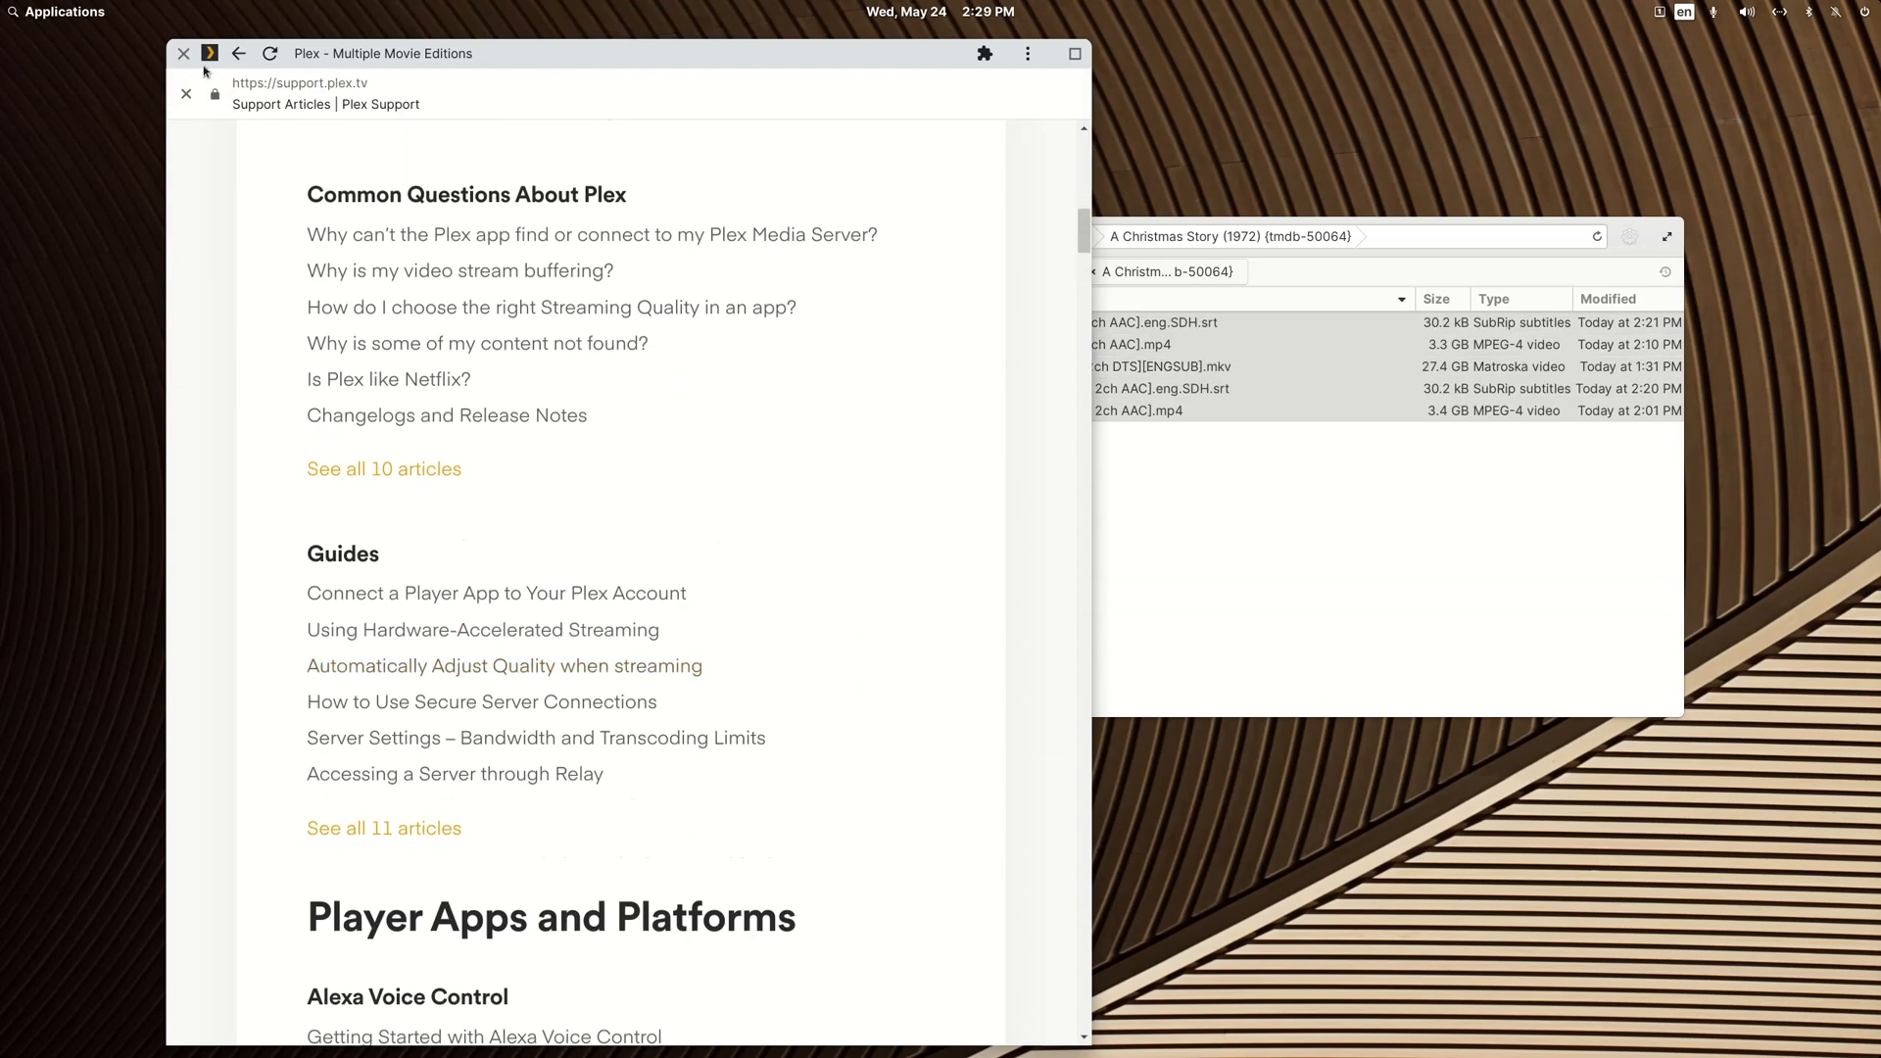
left_click(183, 54)
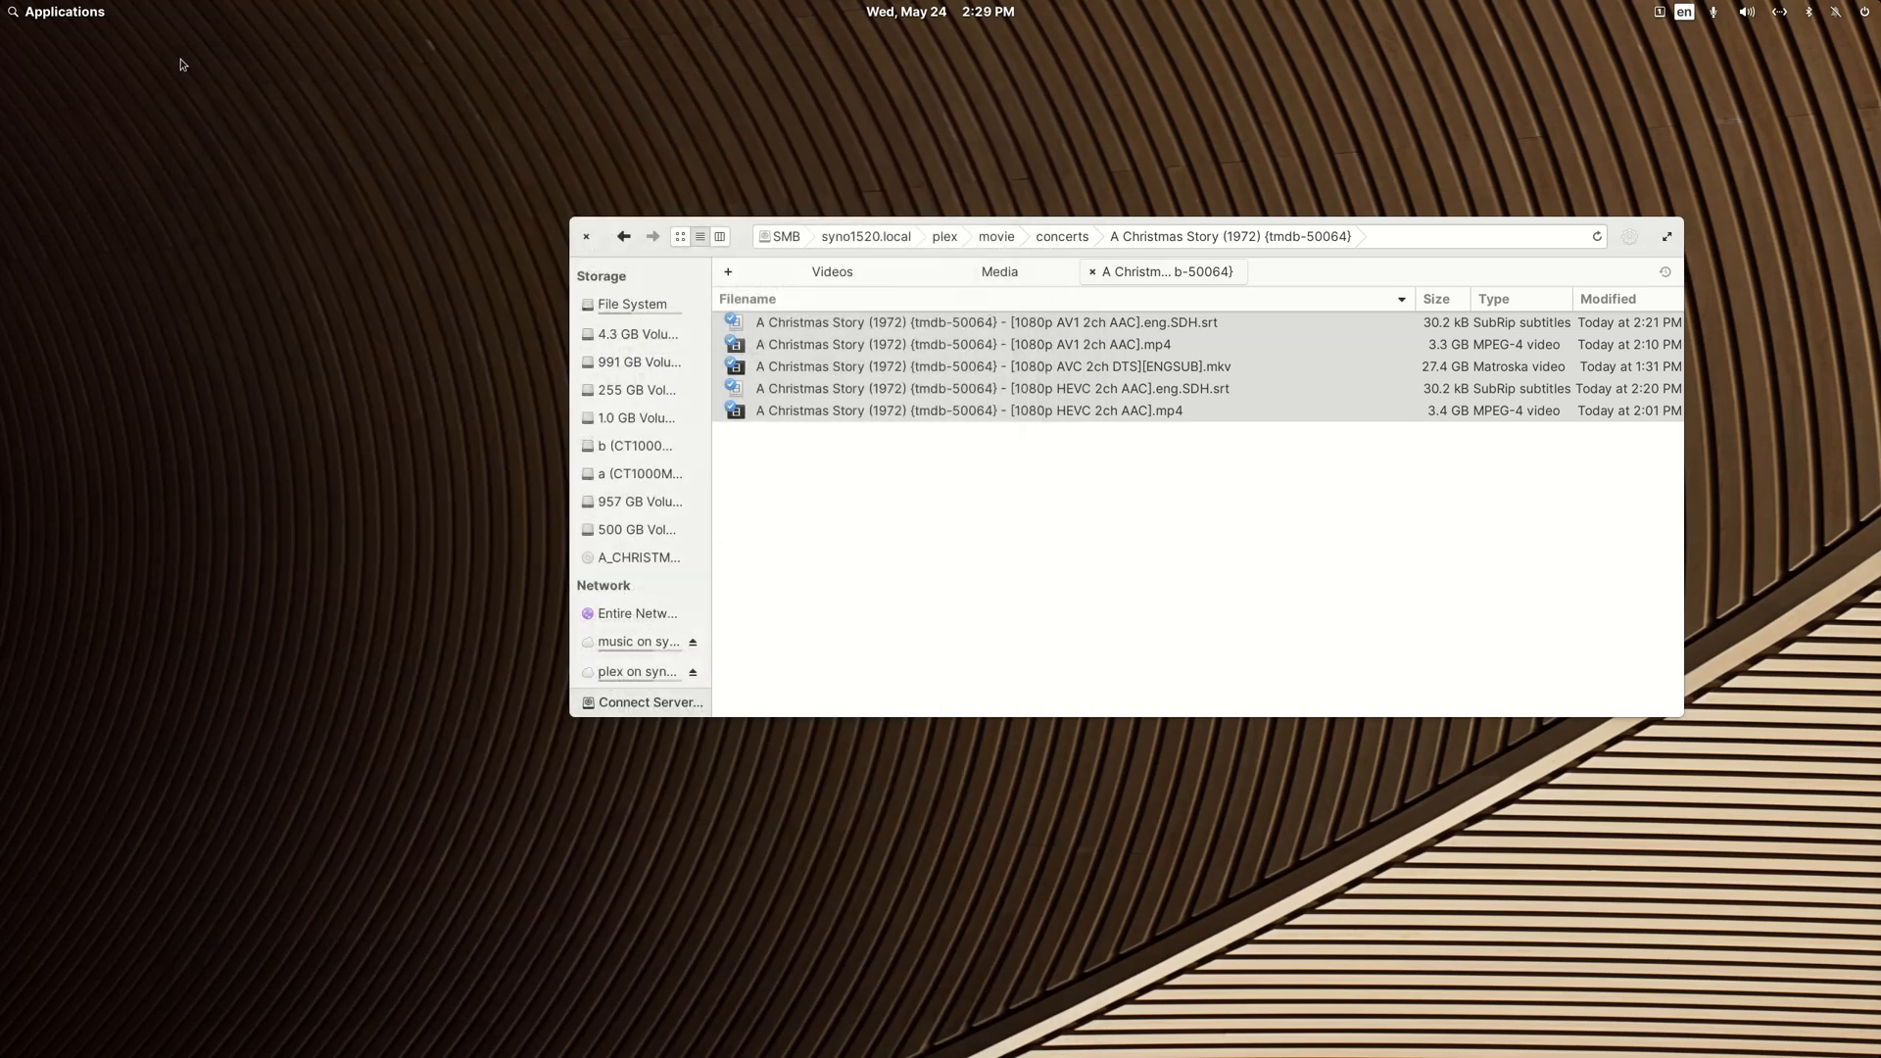
Step: Add the tag {edition-Intel} after {tmdb-50064} in the name of the [1080p AV1 2ch AAC].eng.SDH.srt subtitle file
left_click(892, 613)
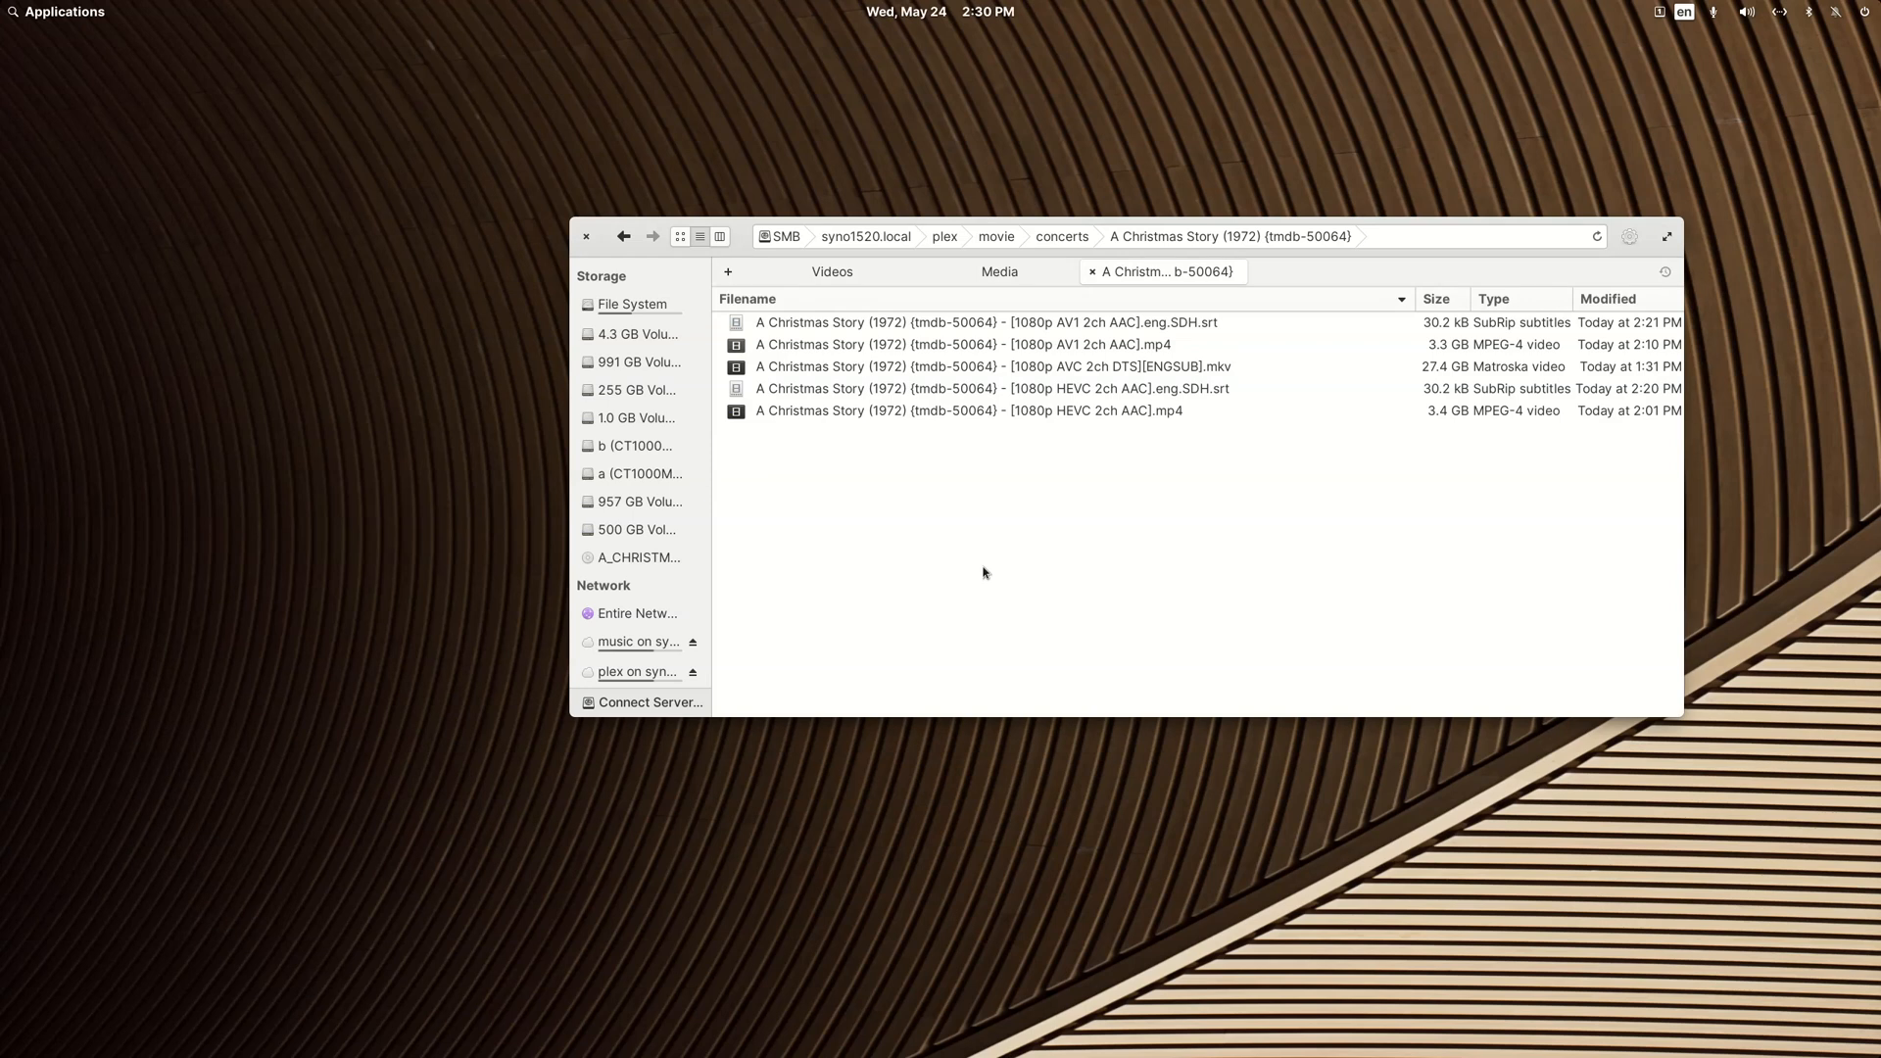
key("Down")
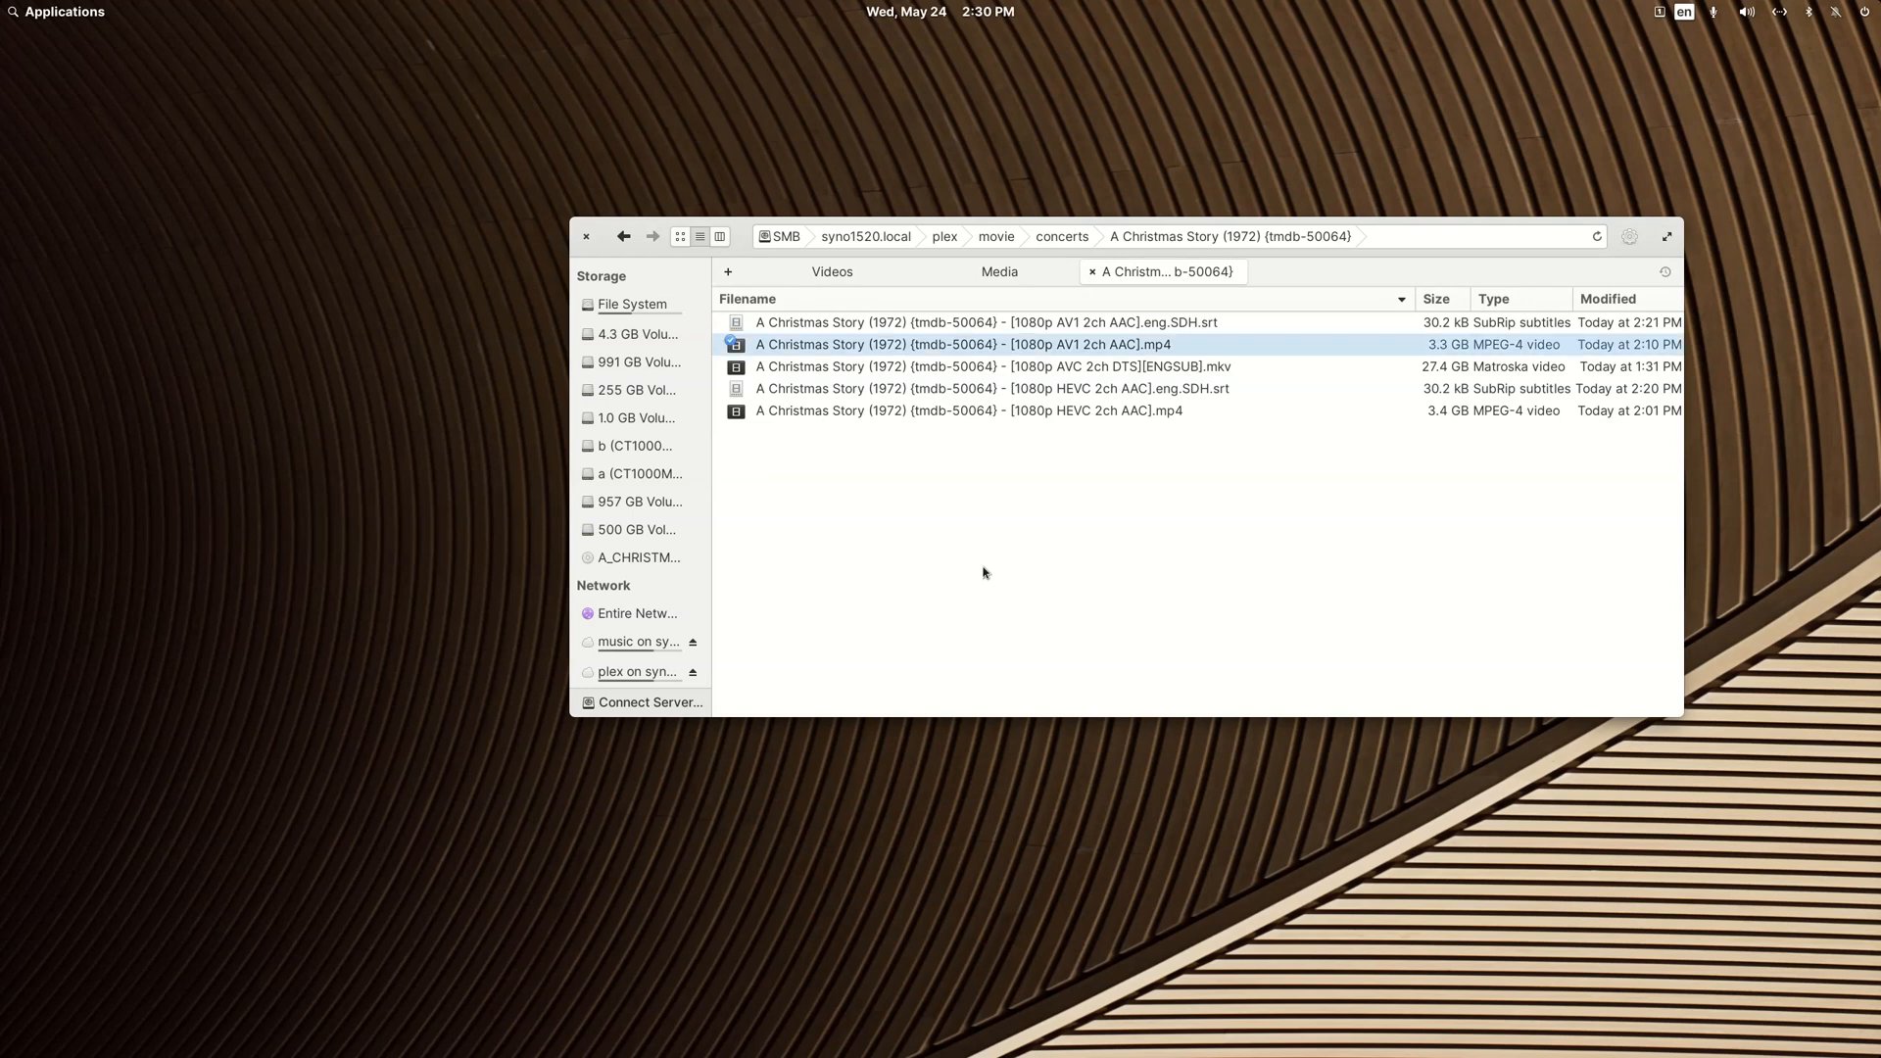
key("Down")
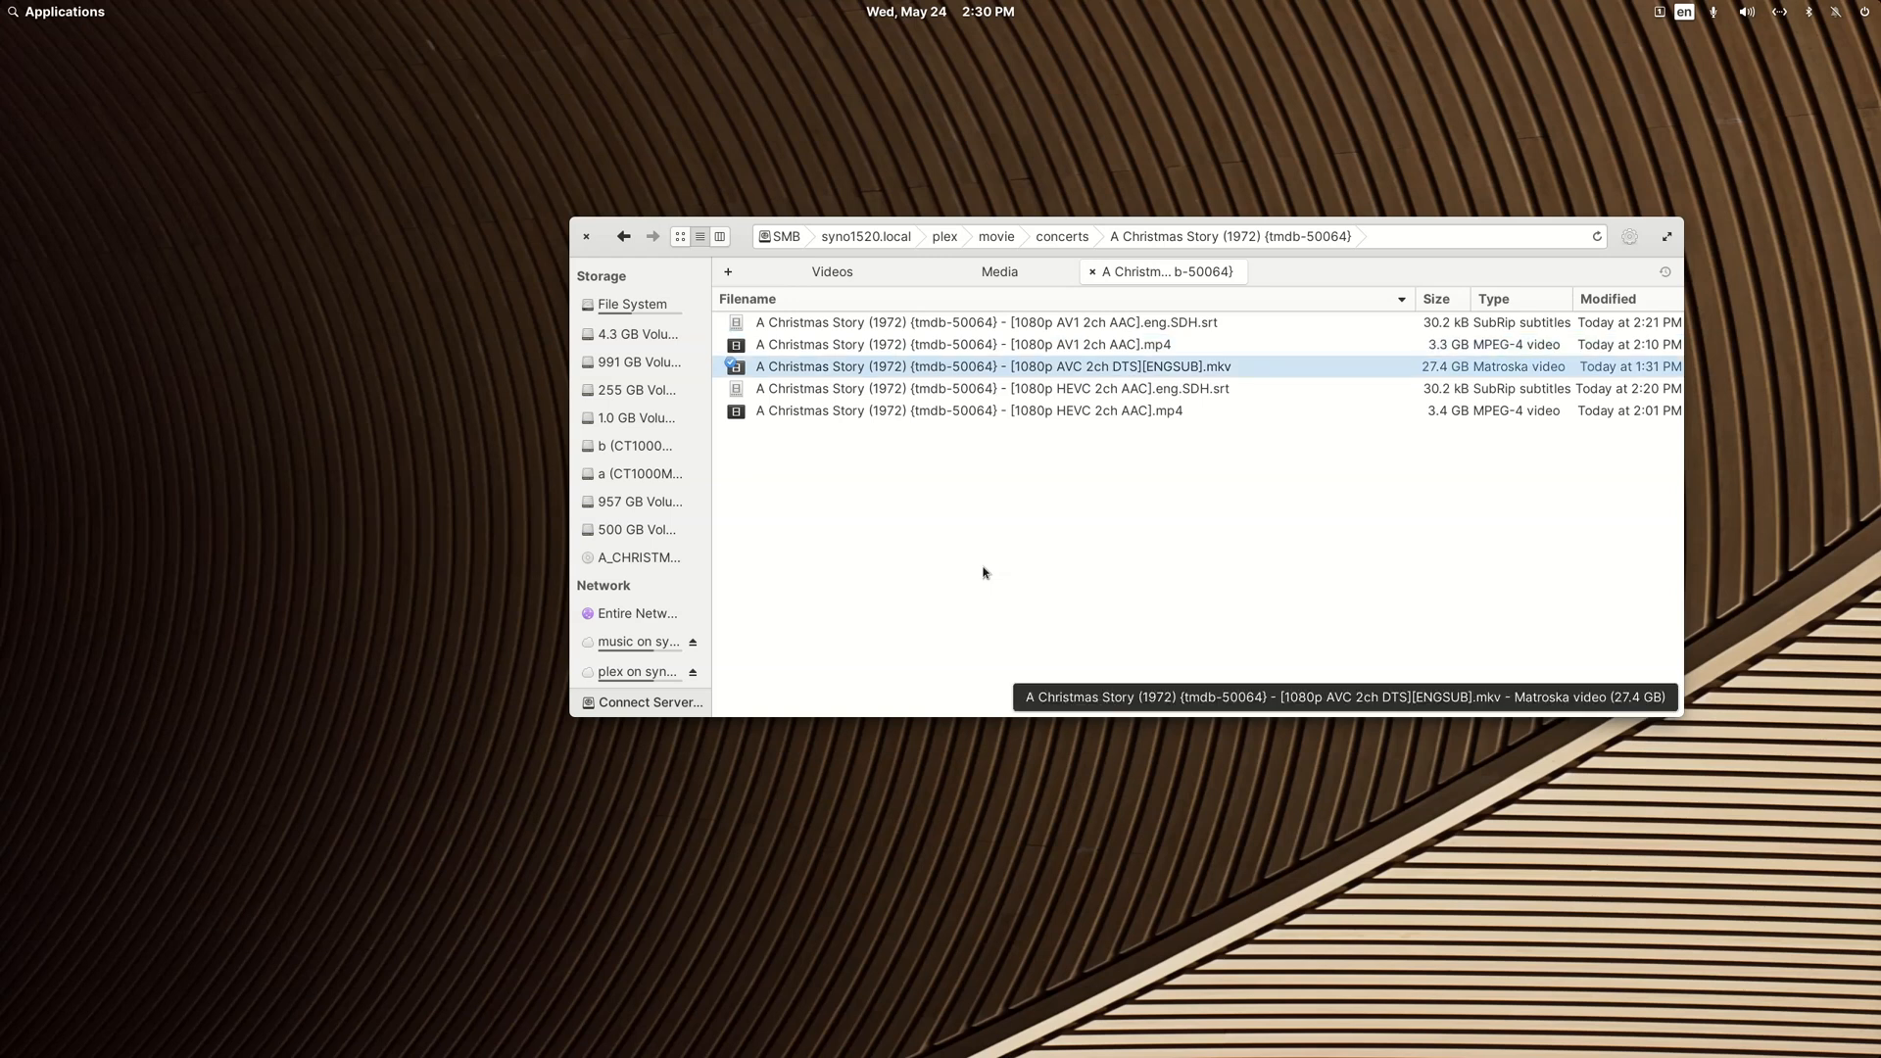
key("Up")
key("Up")
key("F2")
key("Right")
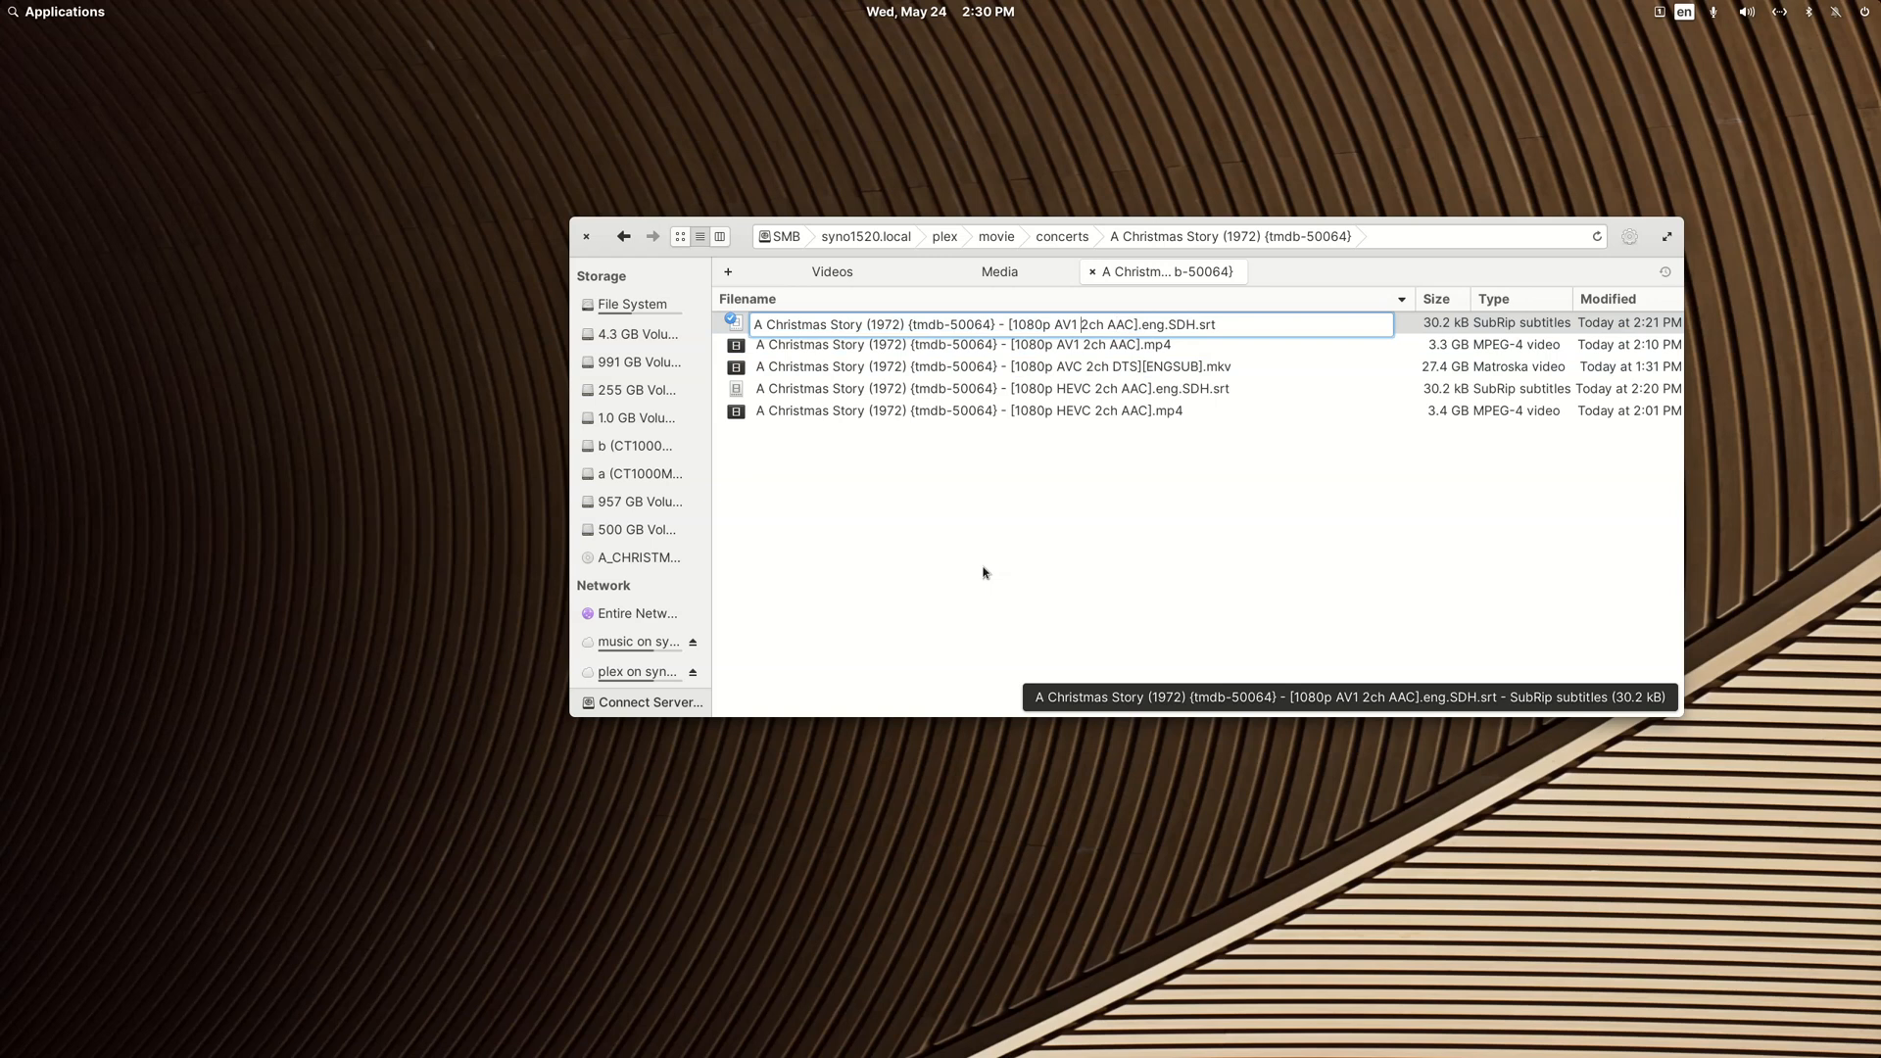
type("()")
key("Left")
type("edition")
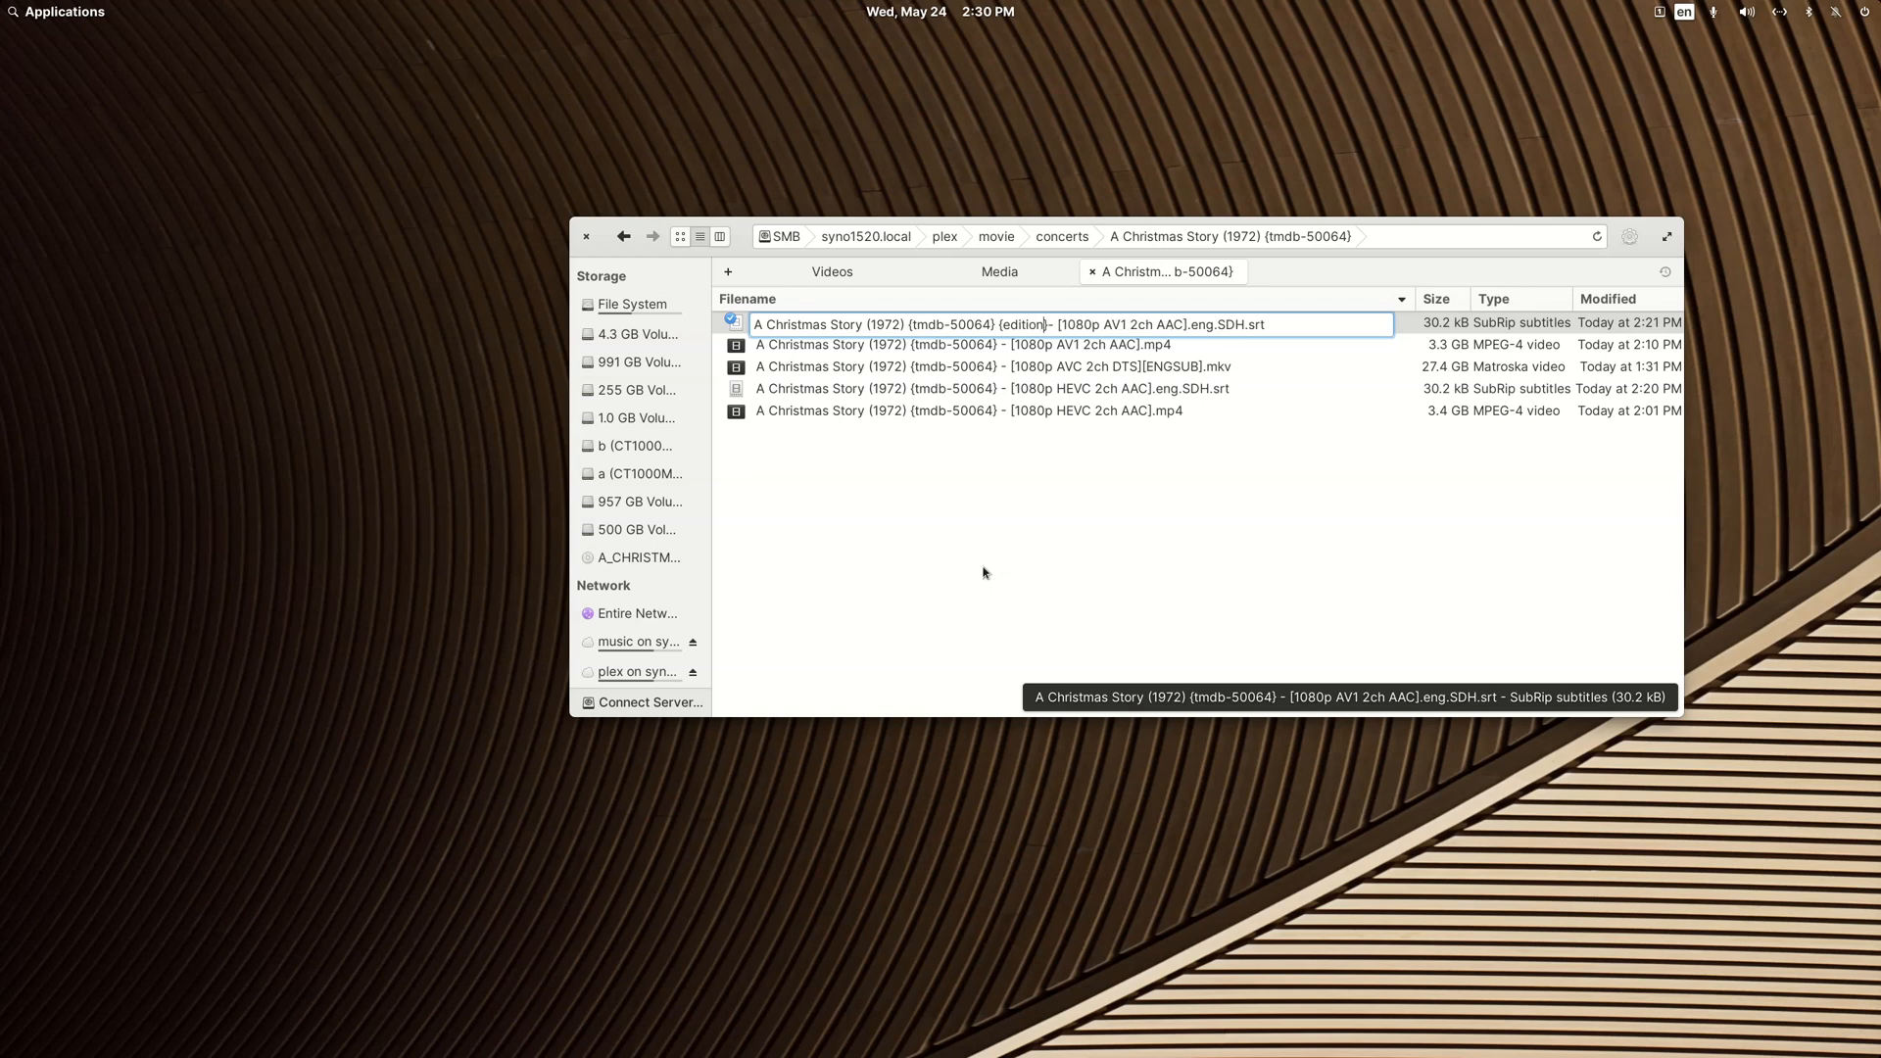
type("-")
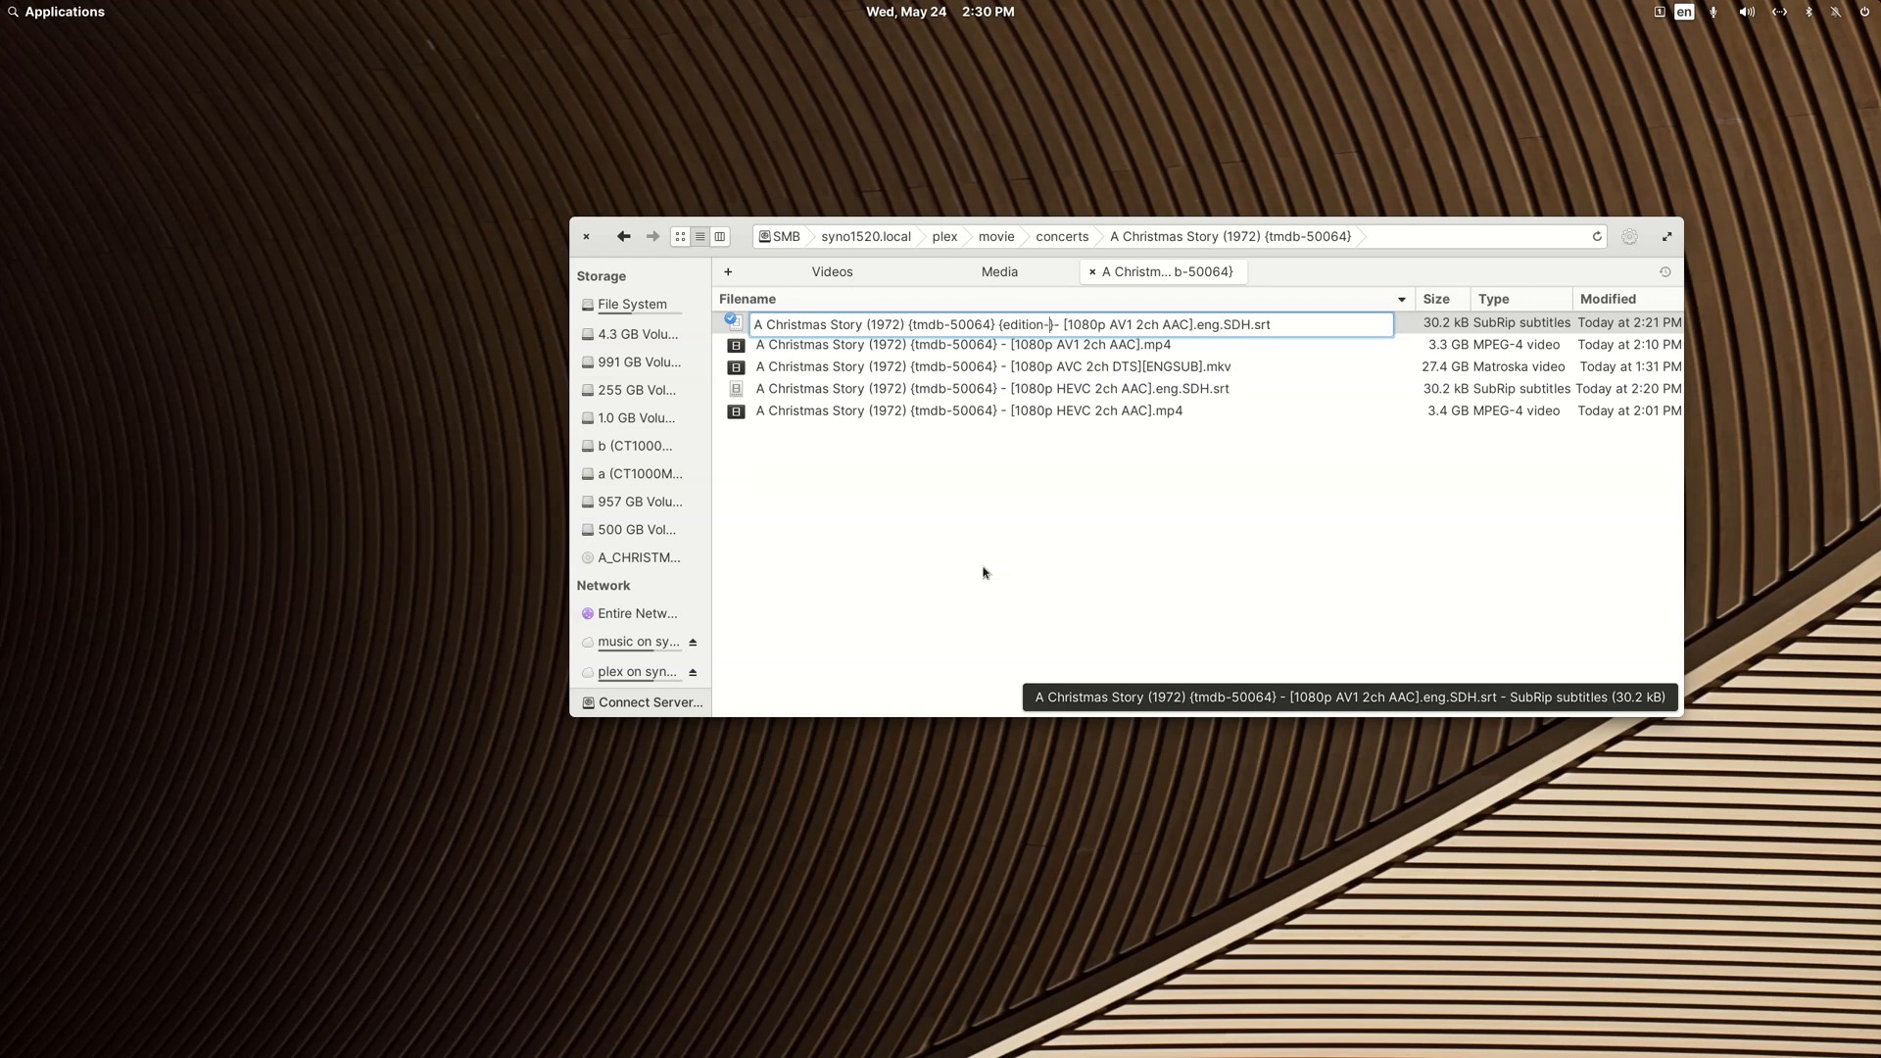
type("QVC")
key("BackSpace")
key("BackSpace")
key("BackSpace")
type("Intel")
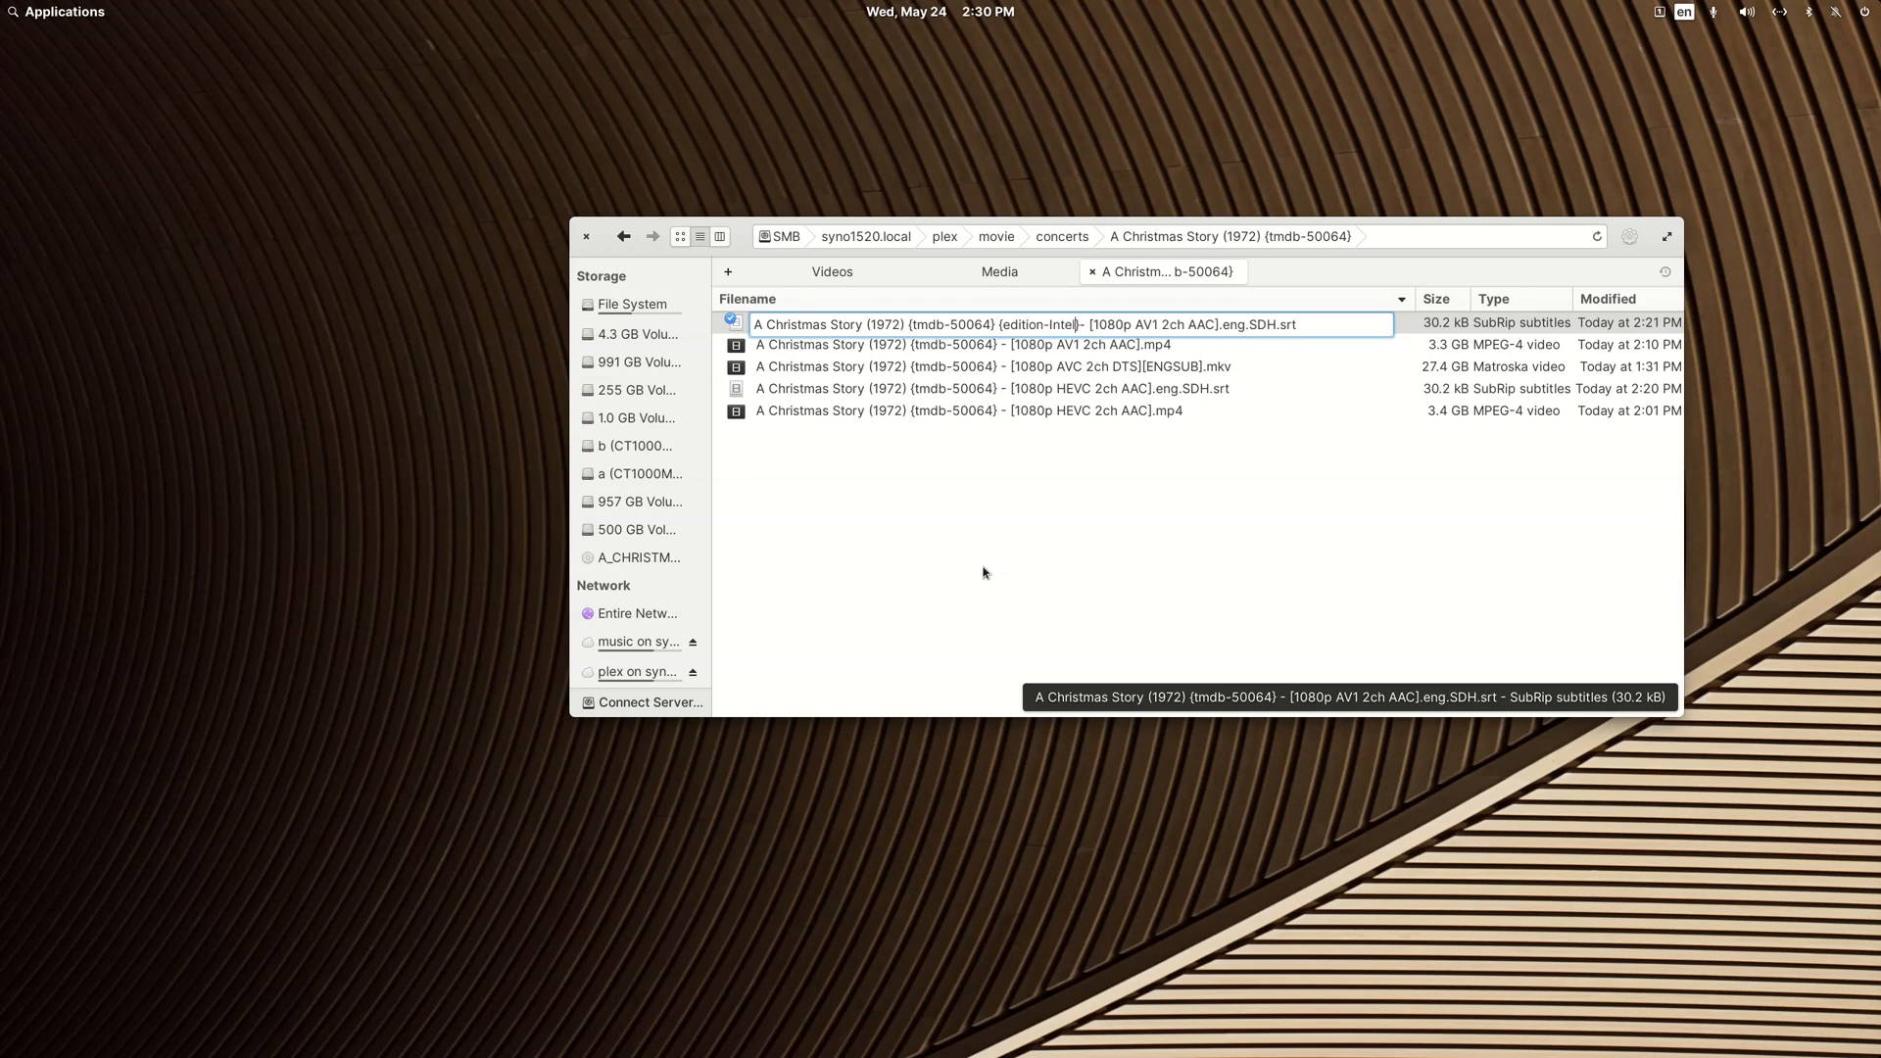
type("}")
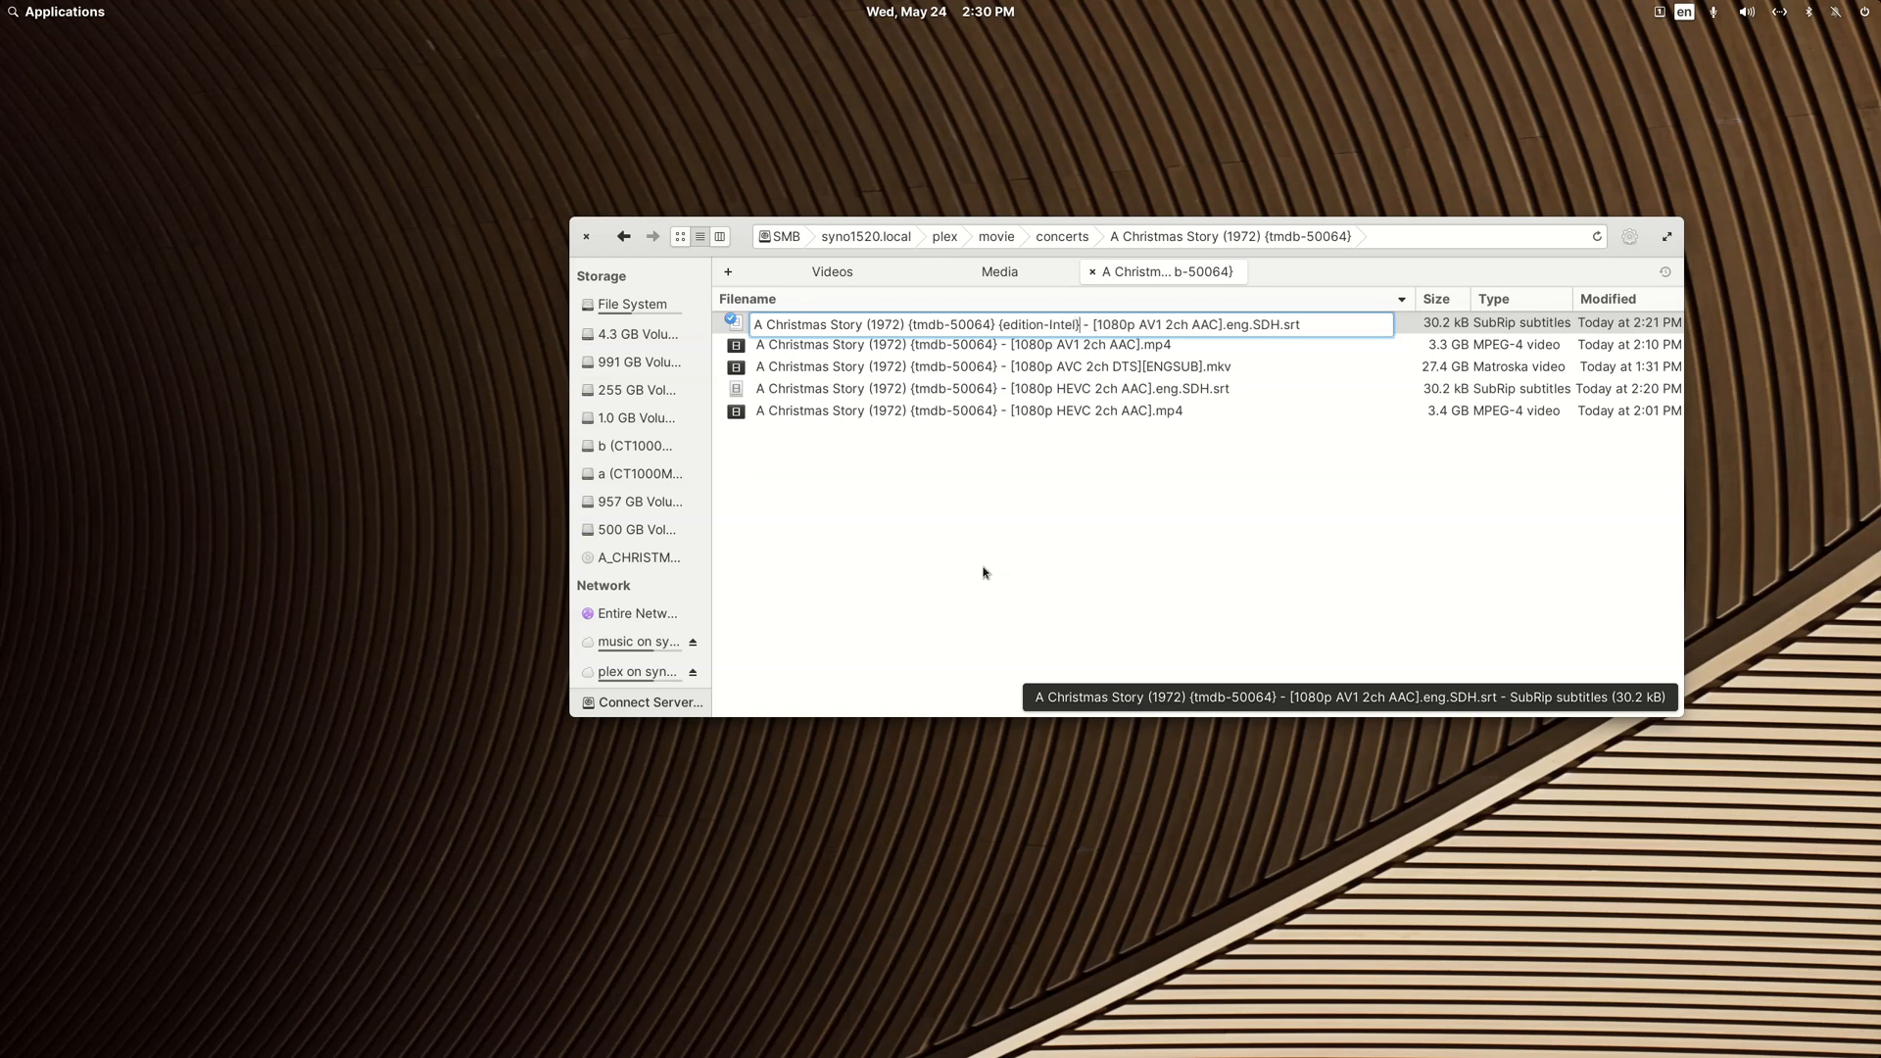
Step: Copy the {edition-Intel} tag from the subtitle's file name and apply the new name
key("ctrl+shift+Left")
key("ctrl+shift+Left")
key("ctrl+shift+Left")
key("ctrl+c")
key("Return")
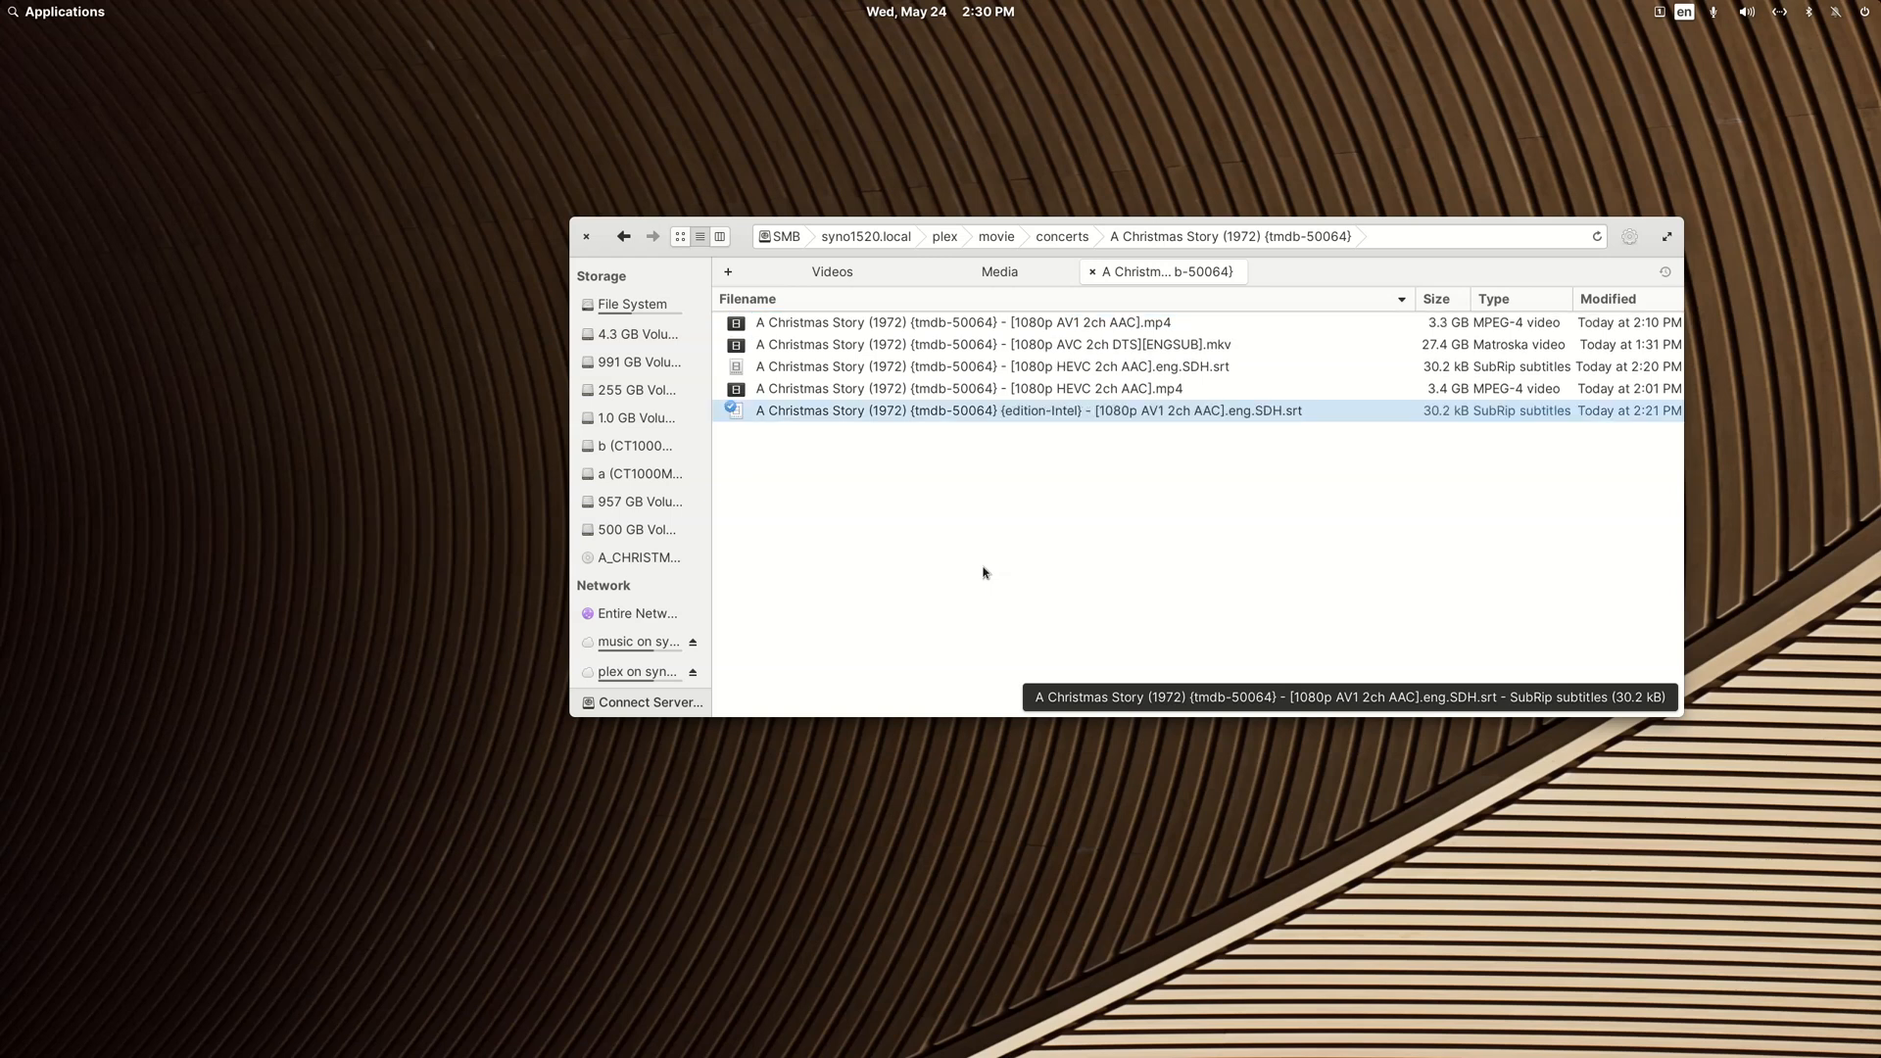
Step: Rename the [1080p AV1 2ch AAC].mp4 video, inserting the copied {edition-Intel} tag after {tmdb-50064}
key("Up")
key("Up")
key("Up")
key("Up")
key("F2")
key("Right")
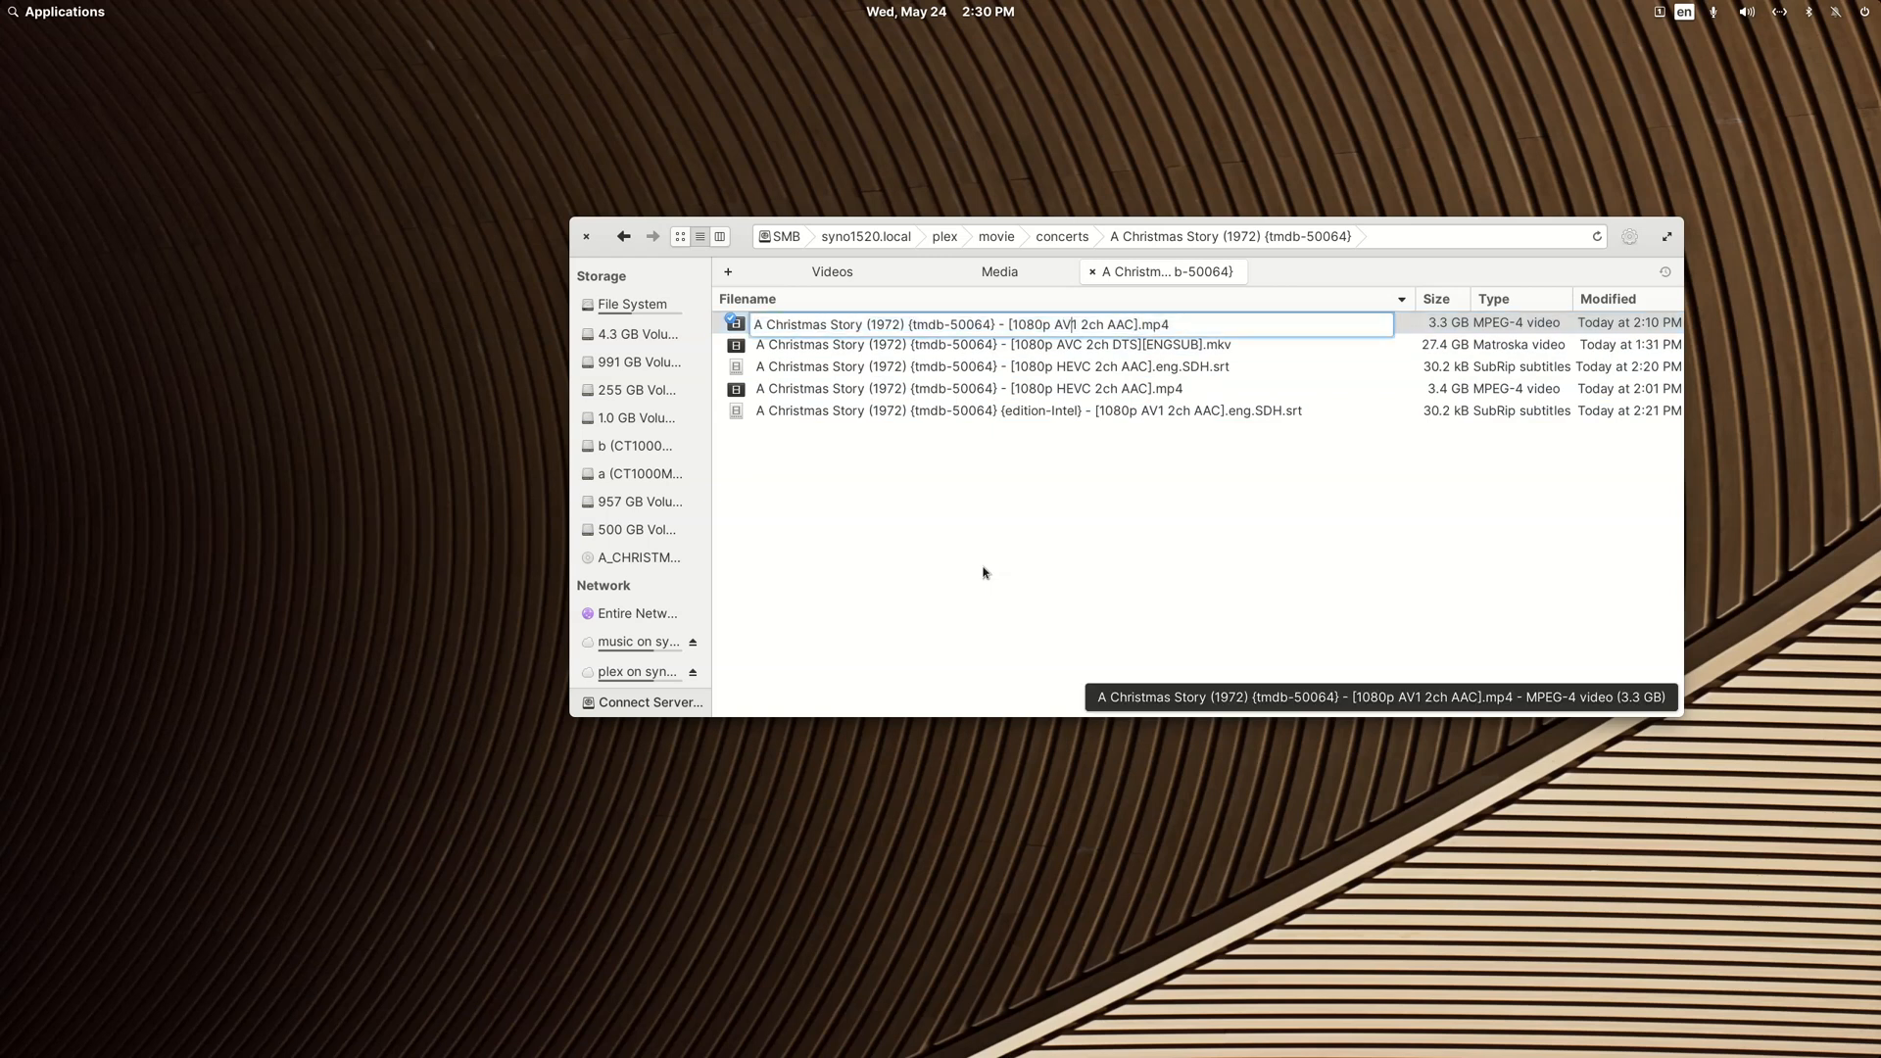
key("ctrl+v")
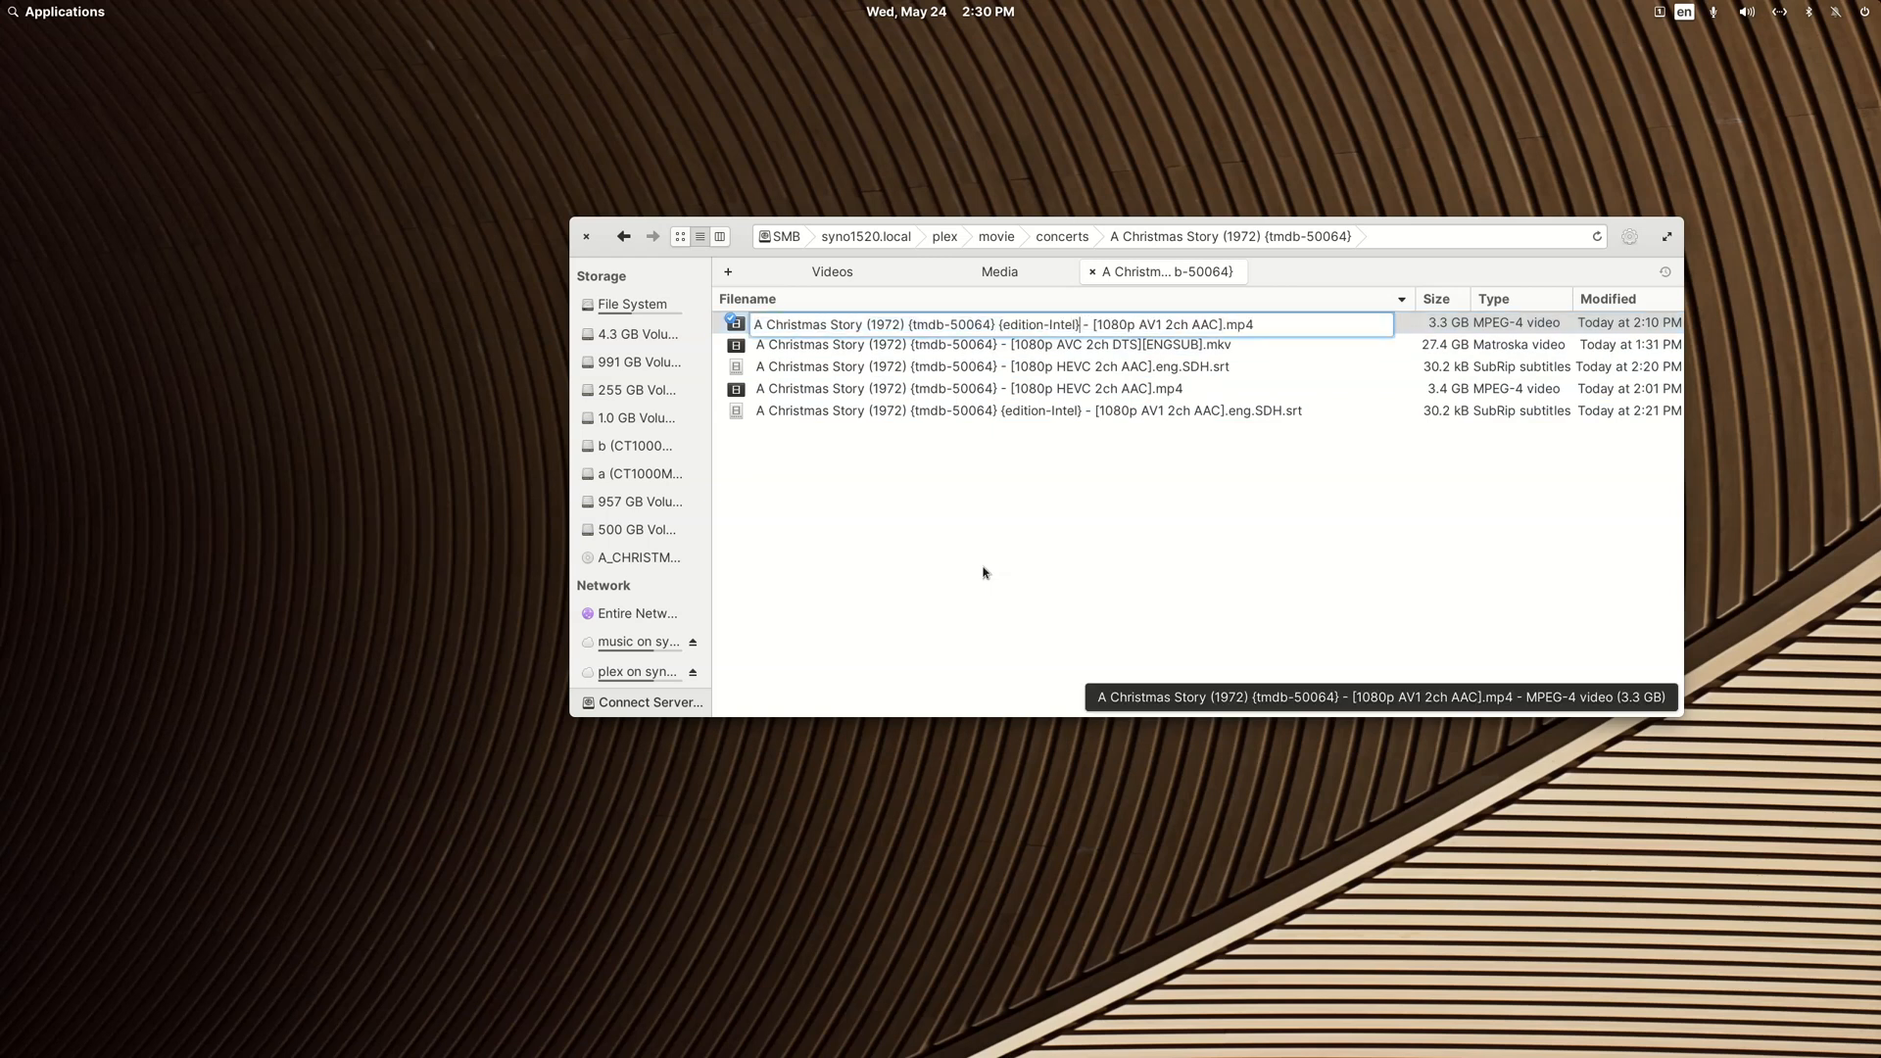
key("Return")
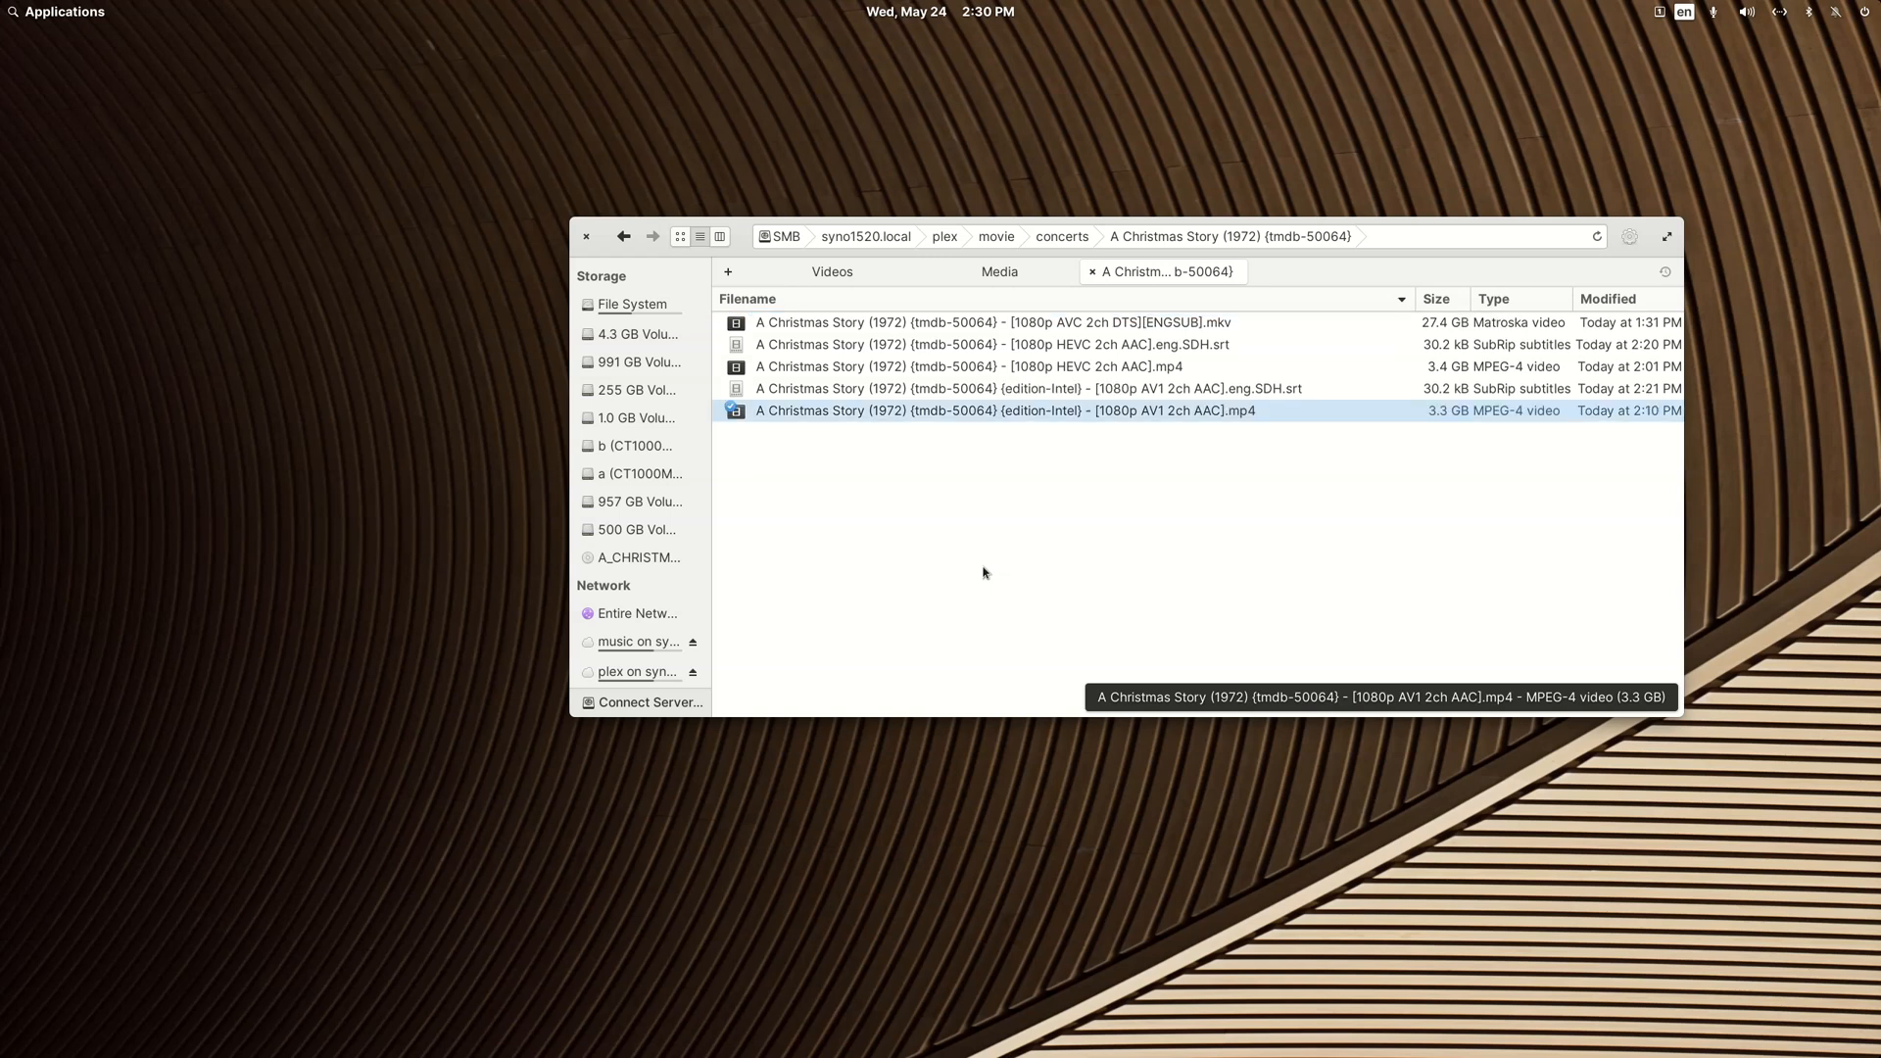
Step: Insert the edition tag after {tmdb-50064} in the HEVC .eng.SDH.srt subtitle's name and change it to {edition-Nvidia}
key("Up")
key("Up")
key("Up")
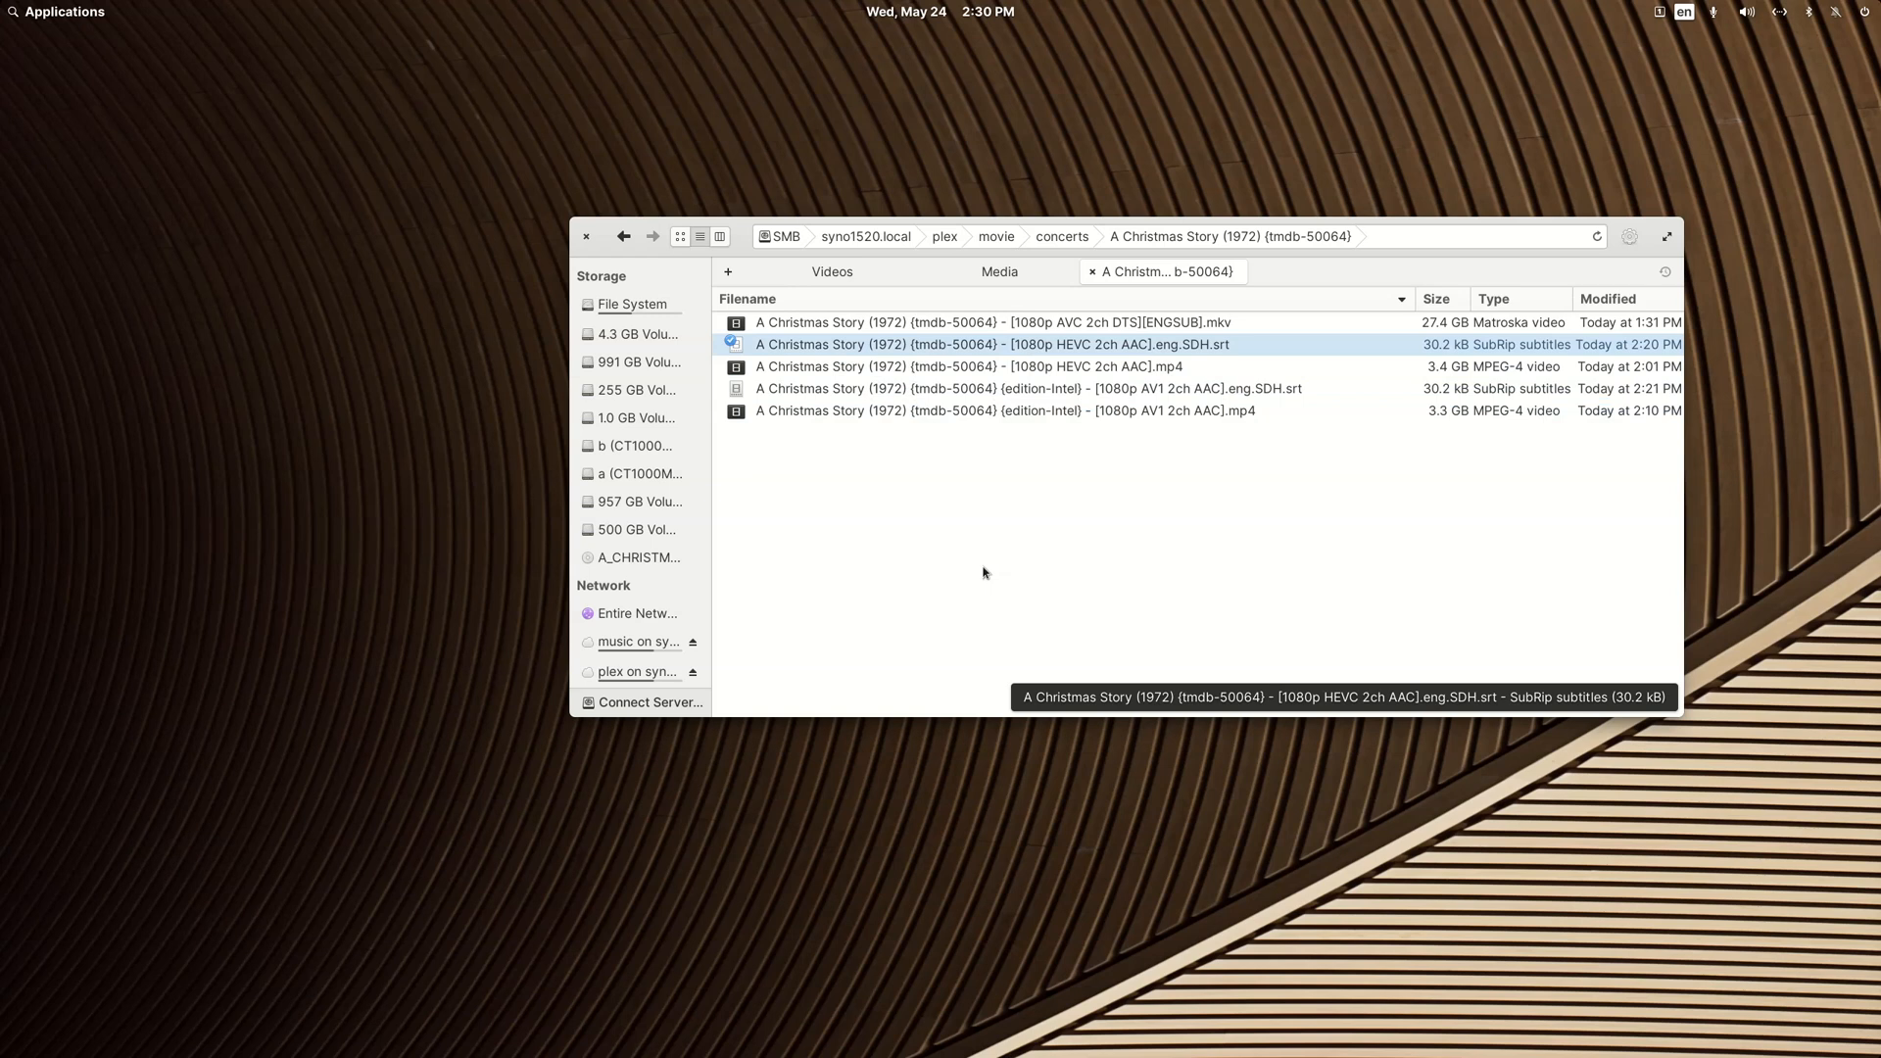
key("F2")
key("Right")
key("Left")
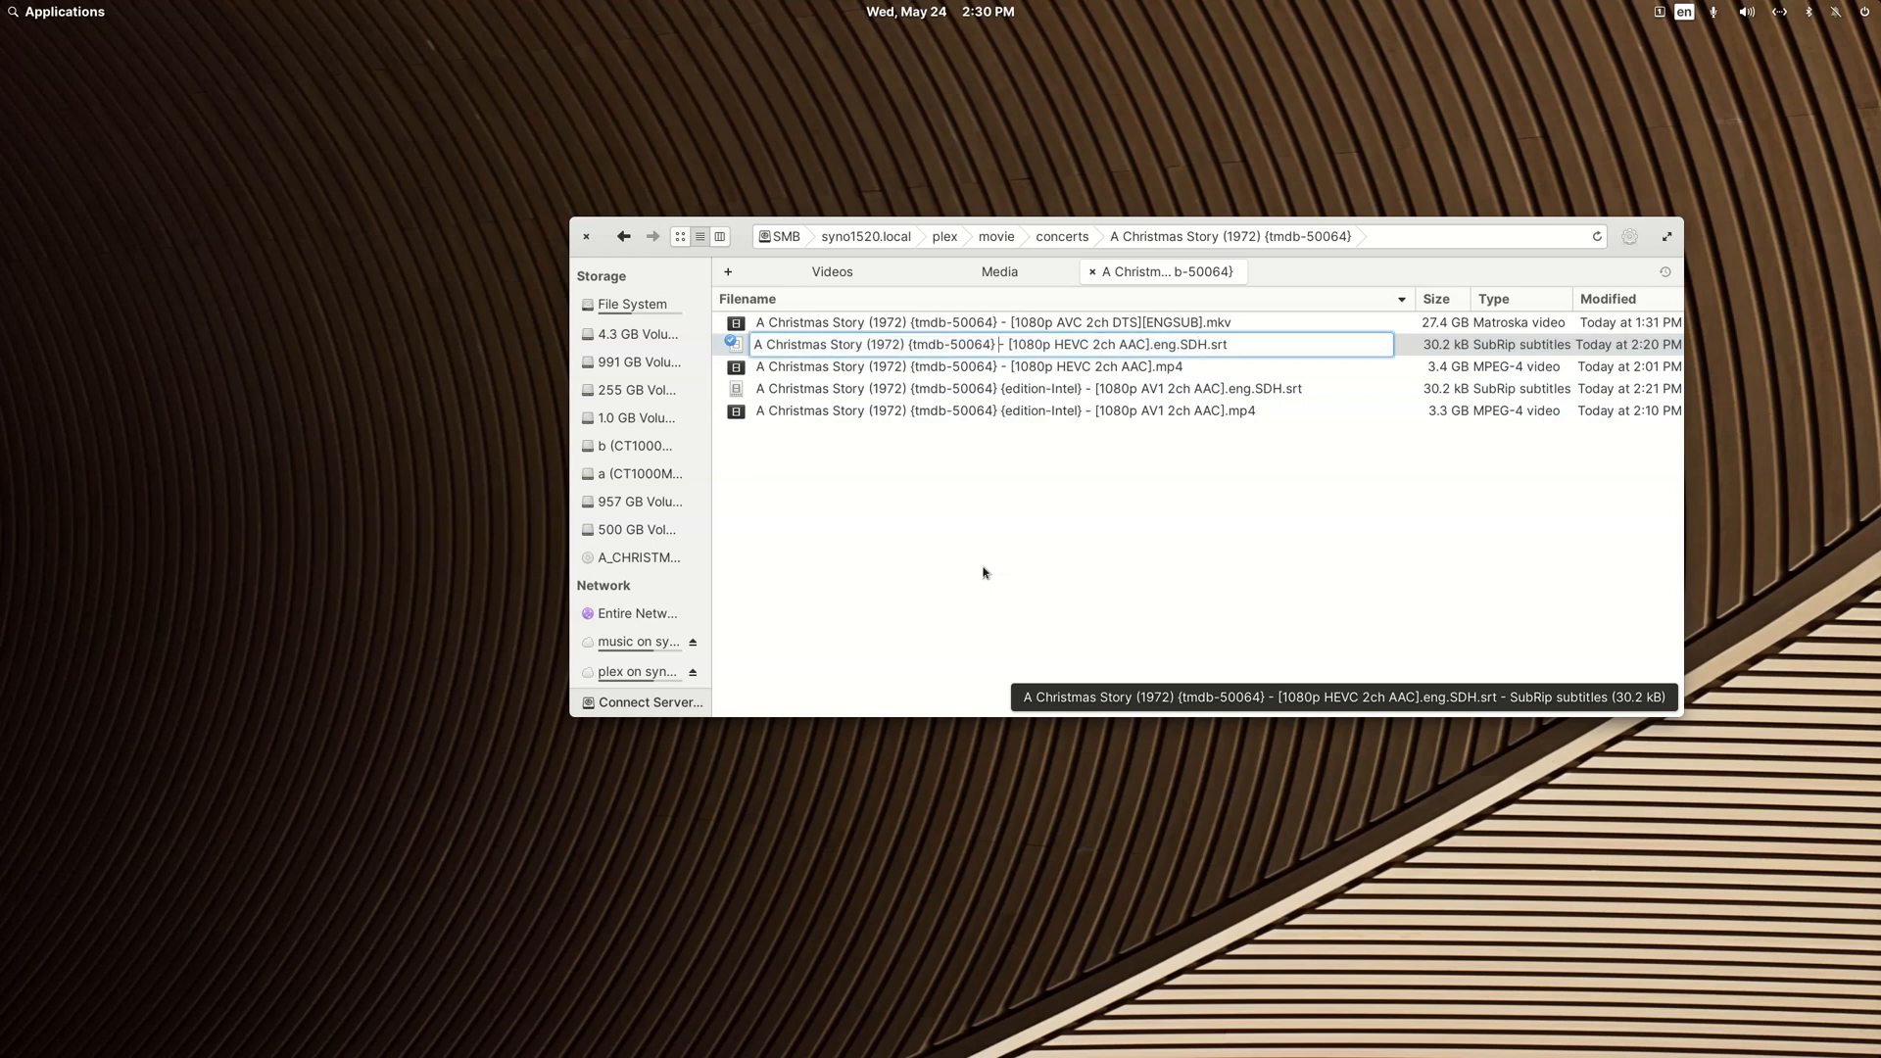
key("ctrl+v")
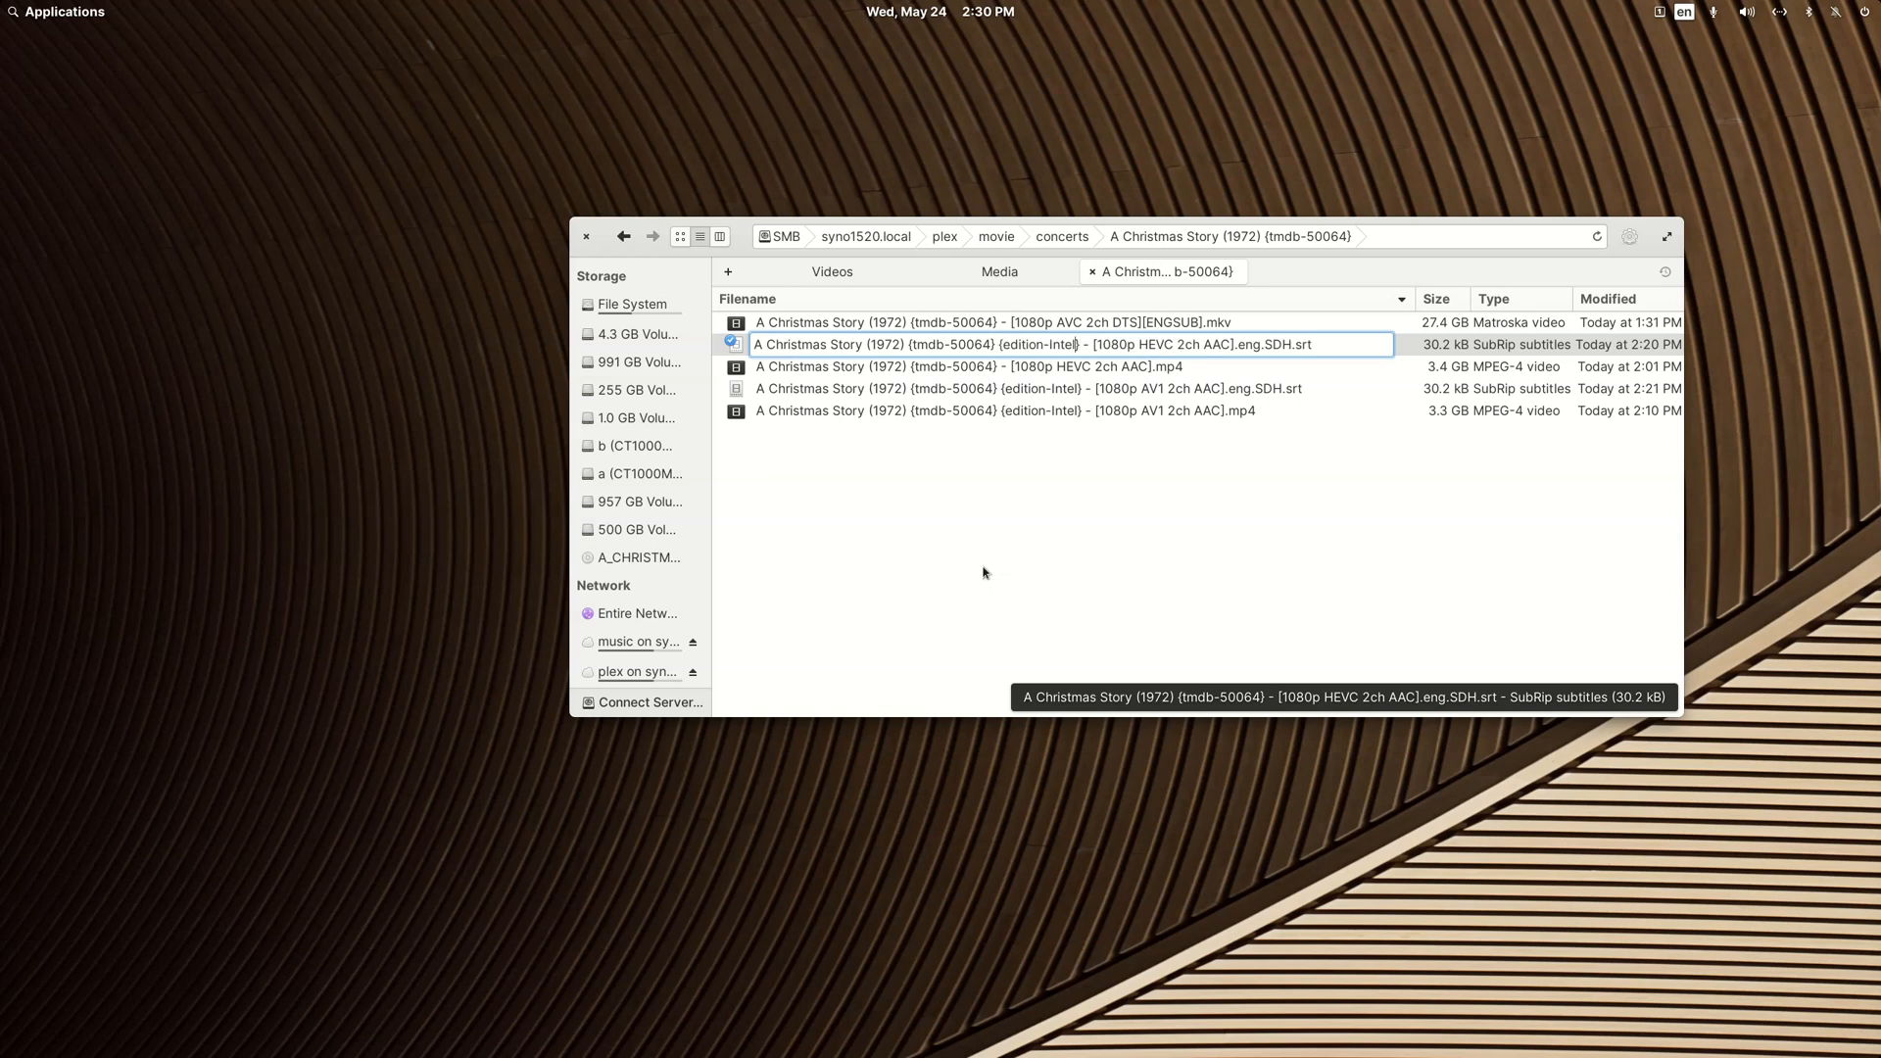
key("shift+Left")
key("shift+Left")
type("Nvidoa")
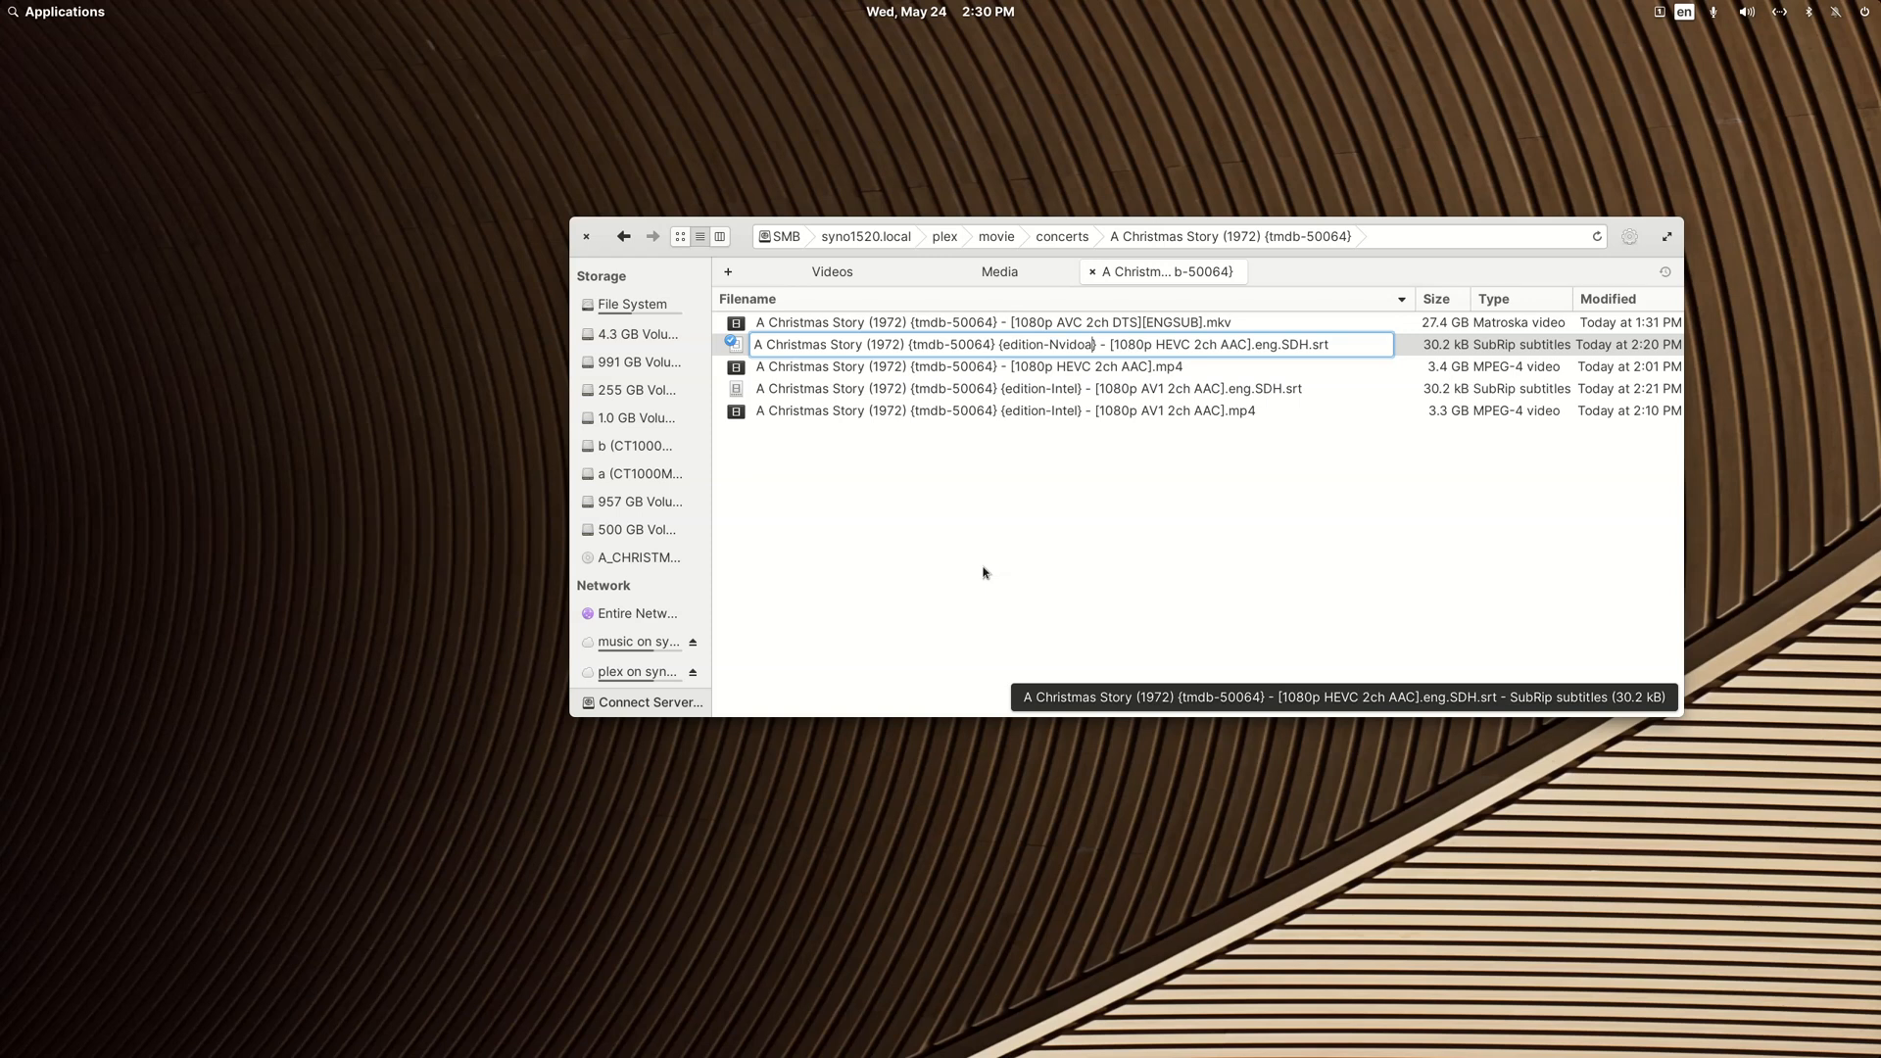
key("BackSpace")
key("BackSpace")
type("ia")
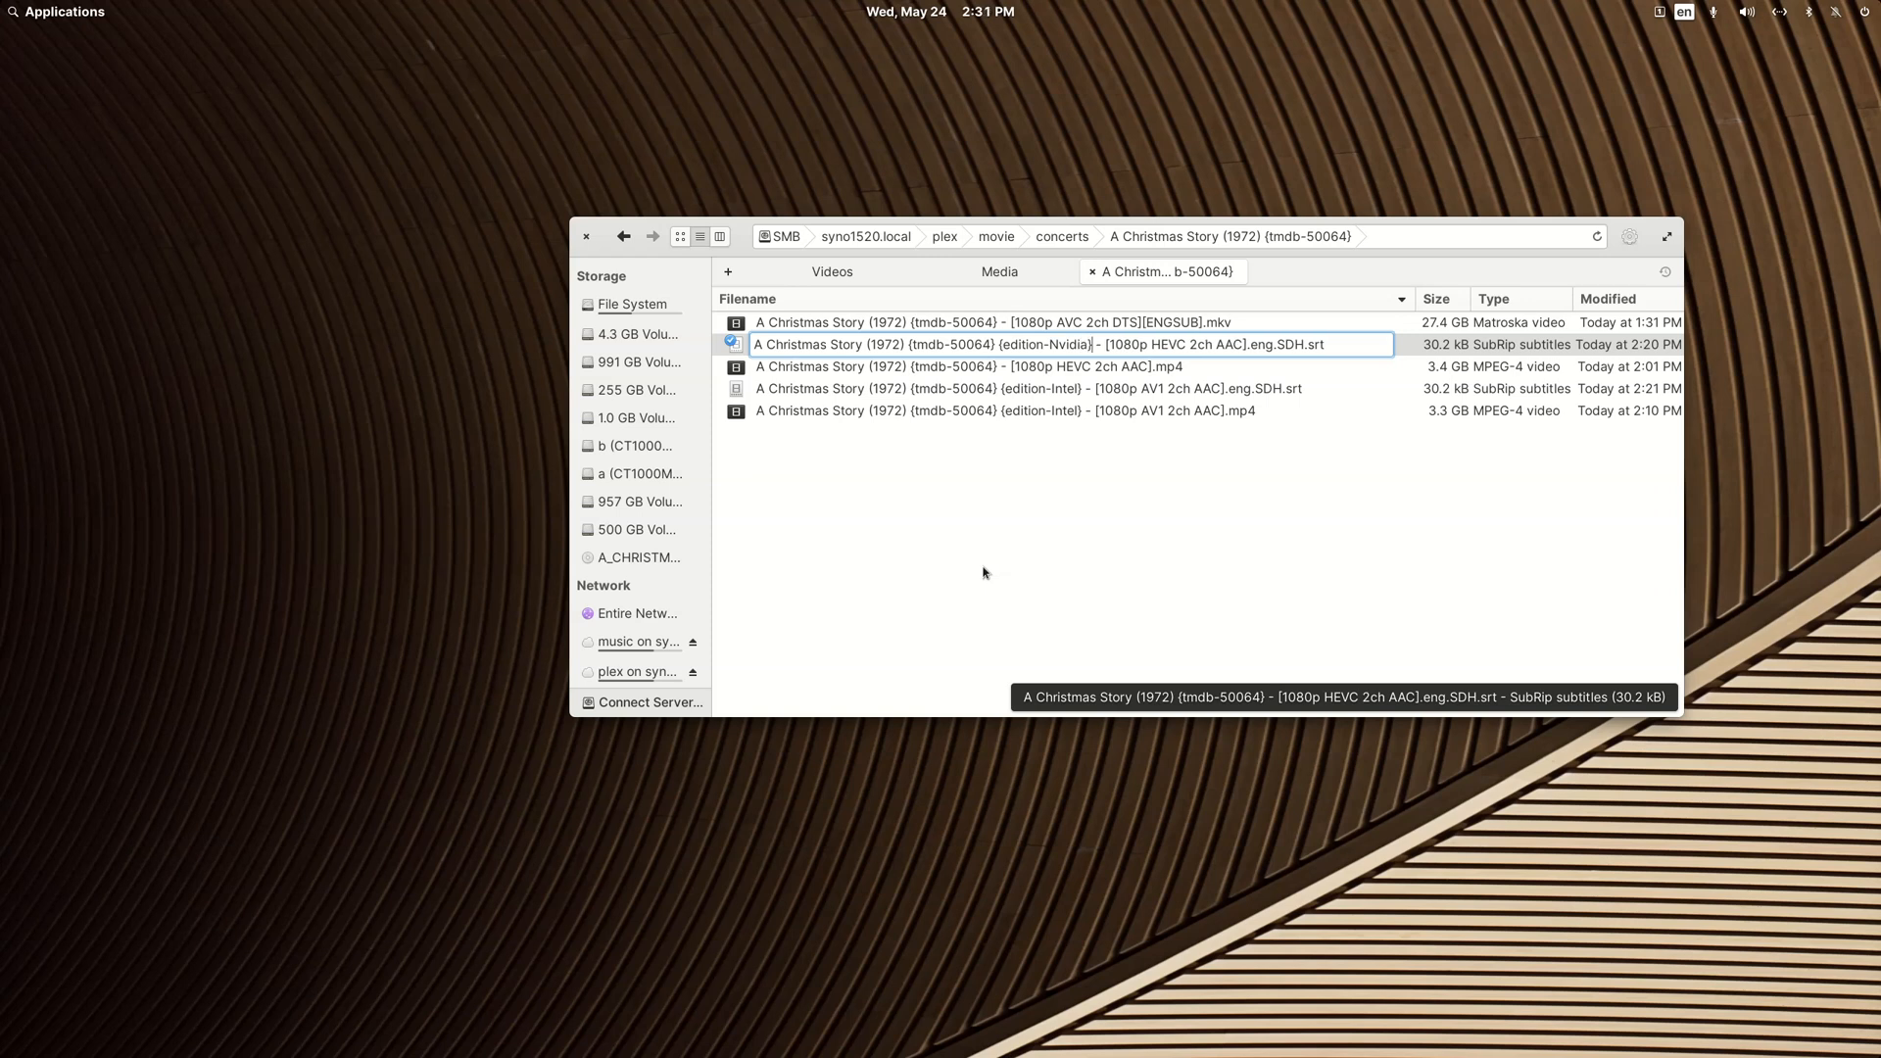
Step: Copy the {edition-Nvidia} tag from the HEVC subtitle's name and apply the rename
key("shift+Left")
key("shift+Left")
key("shift+Left")
key("shift+Left")
key("shift+Left")
key("shift+Left")
key("shift+Left")
key("shift+Left")
key("shift+Left")
key("shift+Left")
key("shift+Left")
key("shift+Left")
key("shift+Left")
key("shift+Left")
key("shift+Left")
key("shift+Left")
key("ctrl+c")
key("Return")
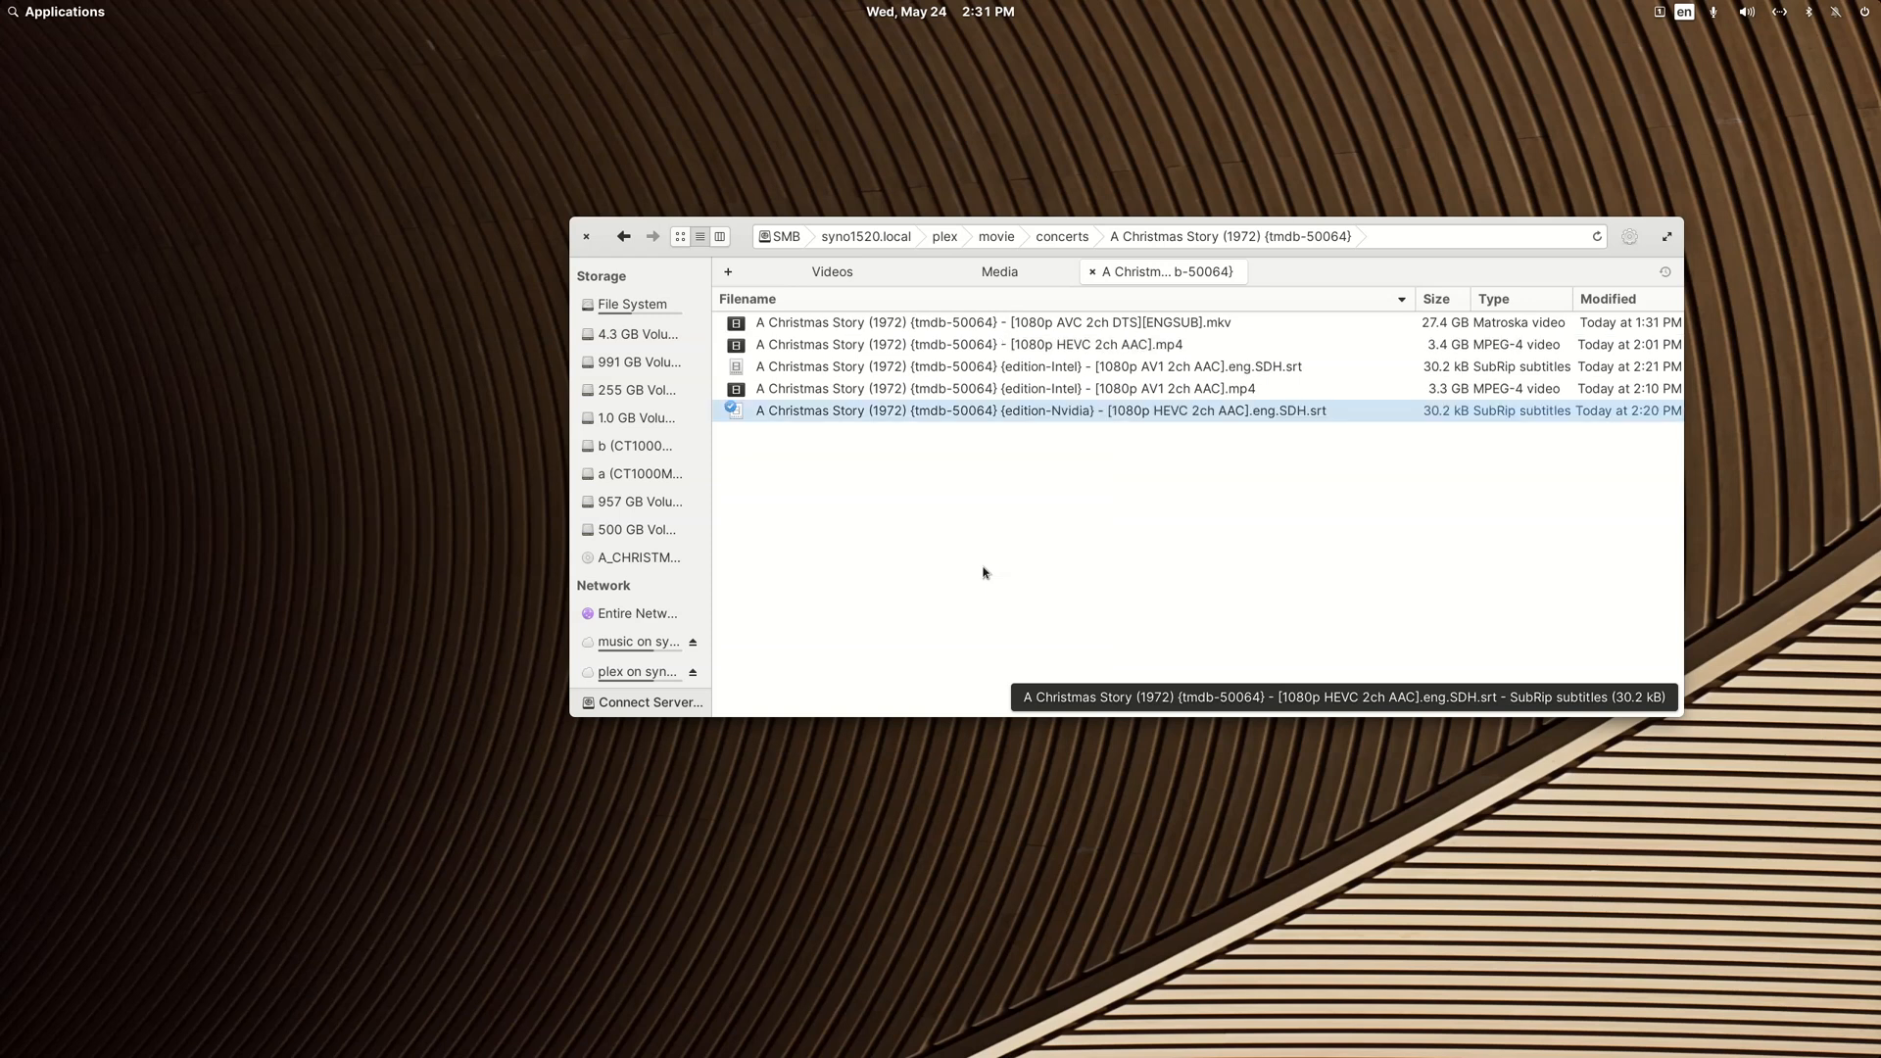
Step: Rename the [1080p HEVC 2ch AAC].mp4 video, inserting the copied {edition-Nvidia} tag after {tmdb-50064}
key("Up")
key("Up")
key("Up")
key("F2")
key("Right")
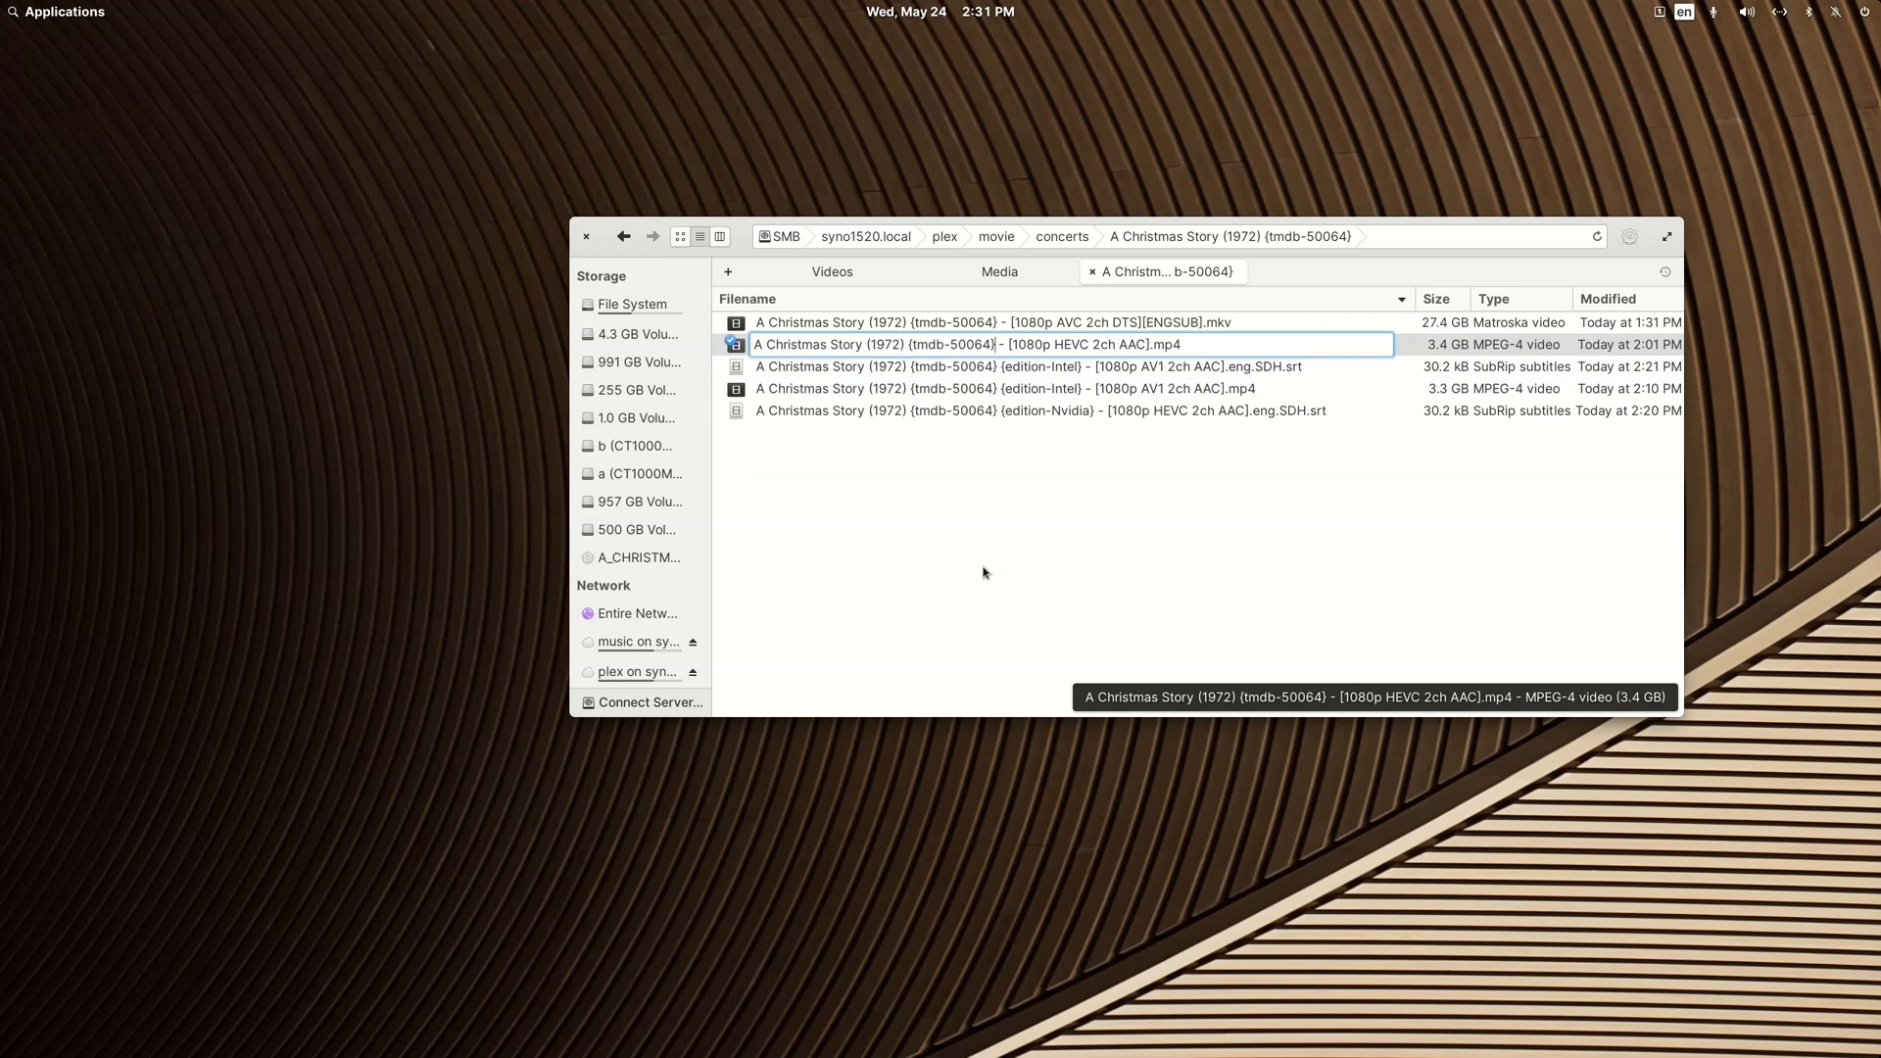
key("ctrl+v")
key("Return")
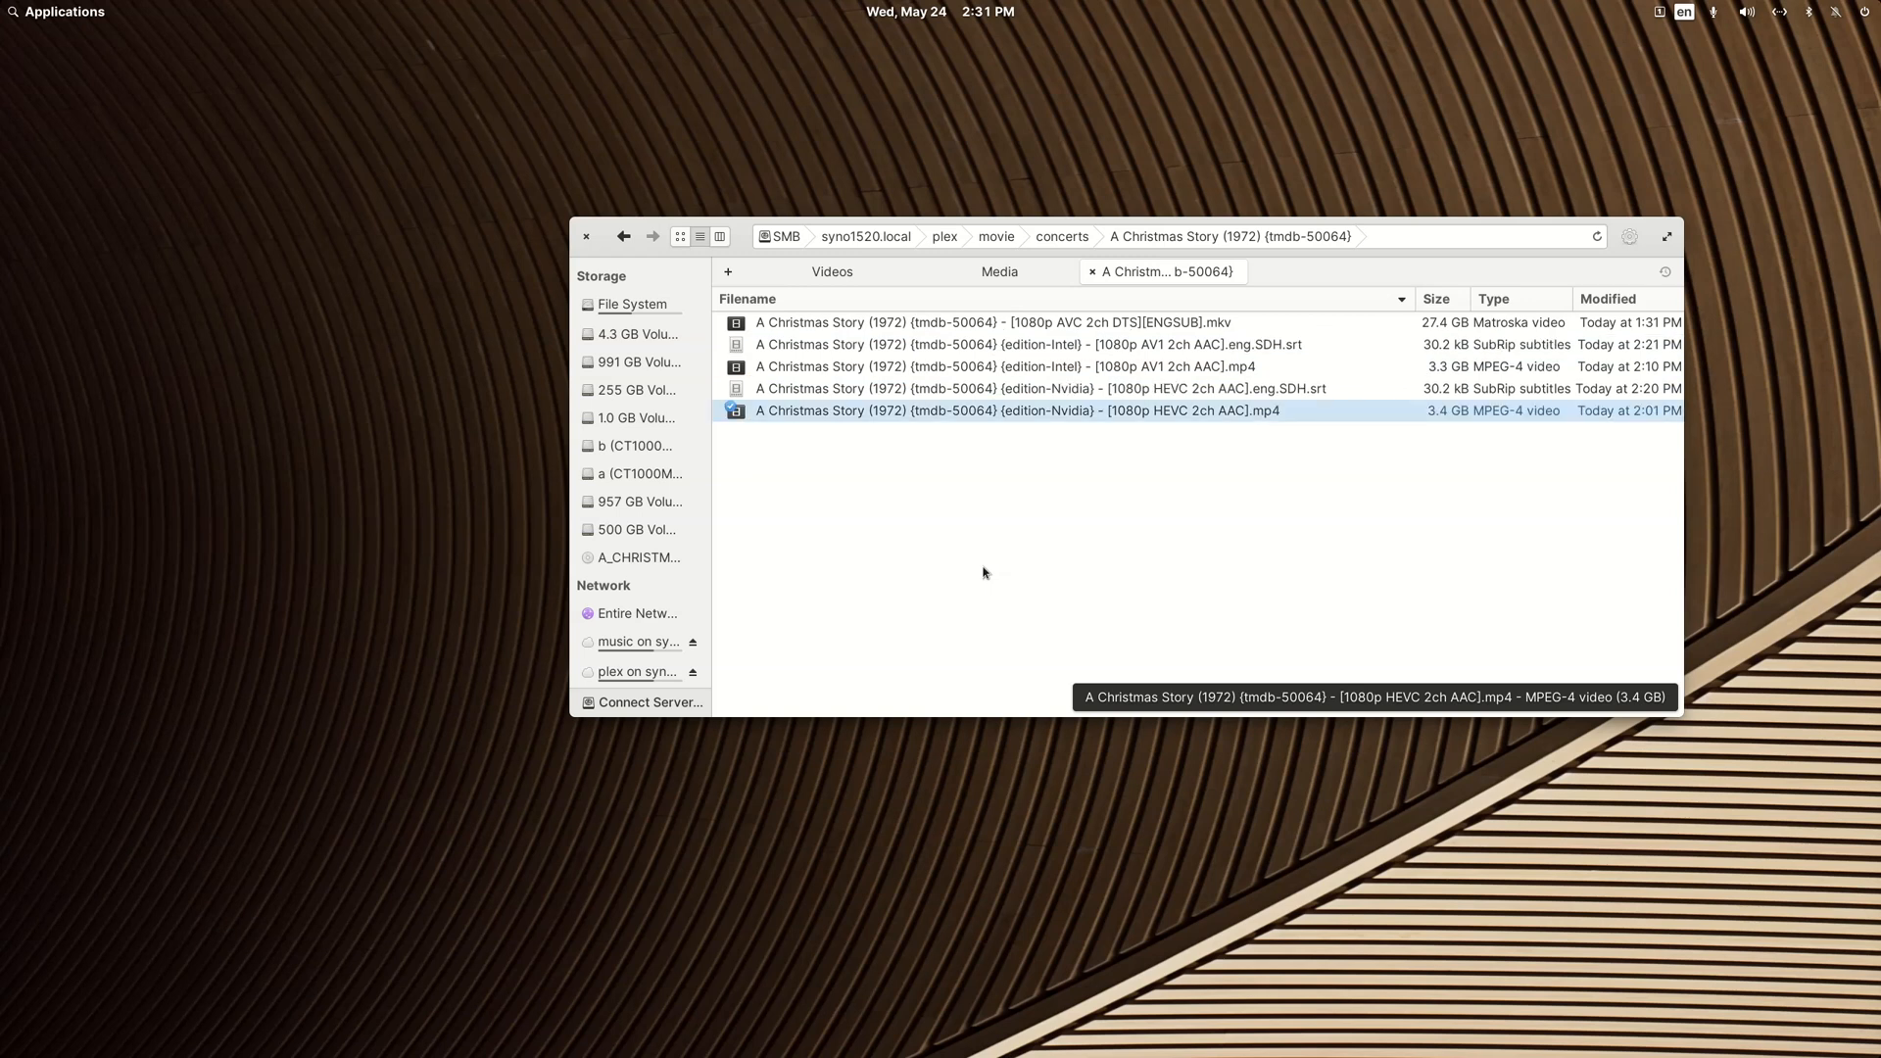
Step: Switch to the Plex web app and scan the Concerts library's files
key("Up")
key("Up")
key("Up")
key("Up")
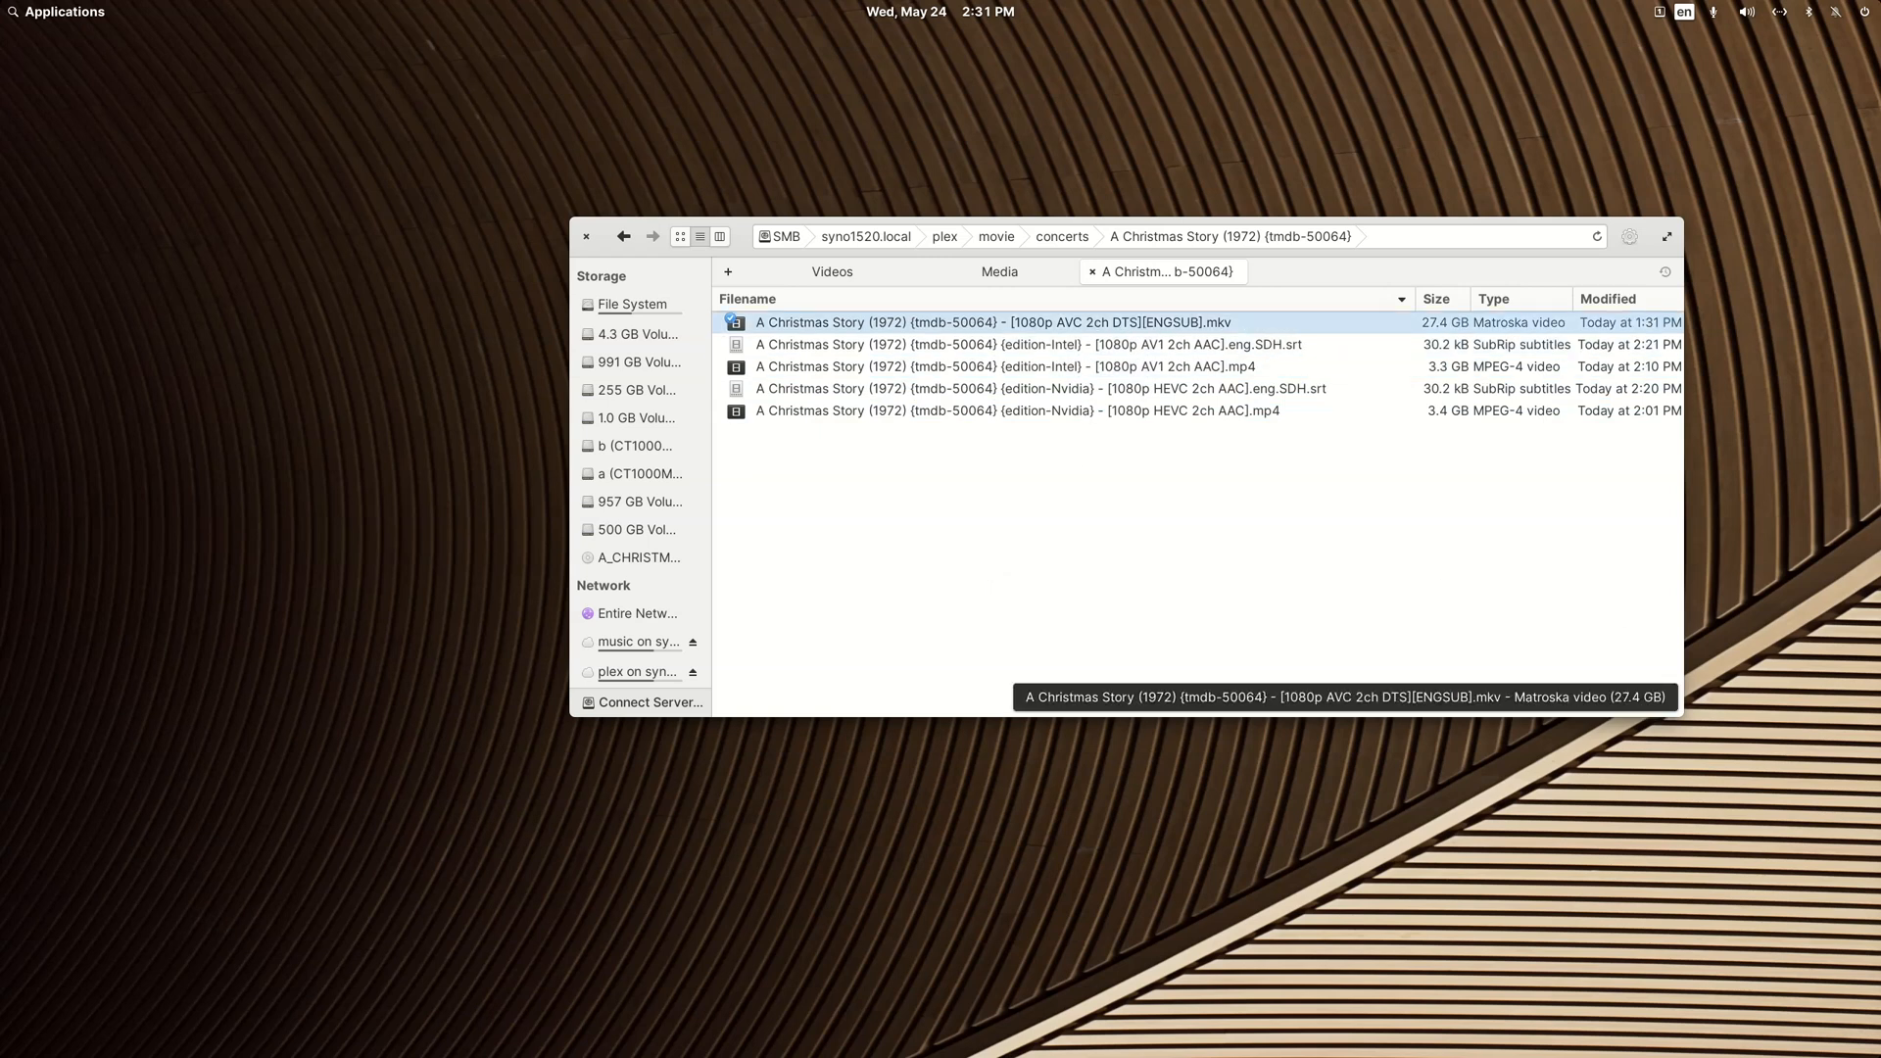
left_click_drag(1880, 490, 806, 142)
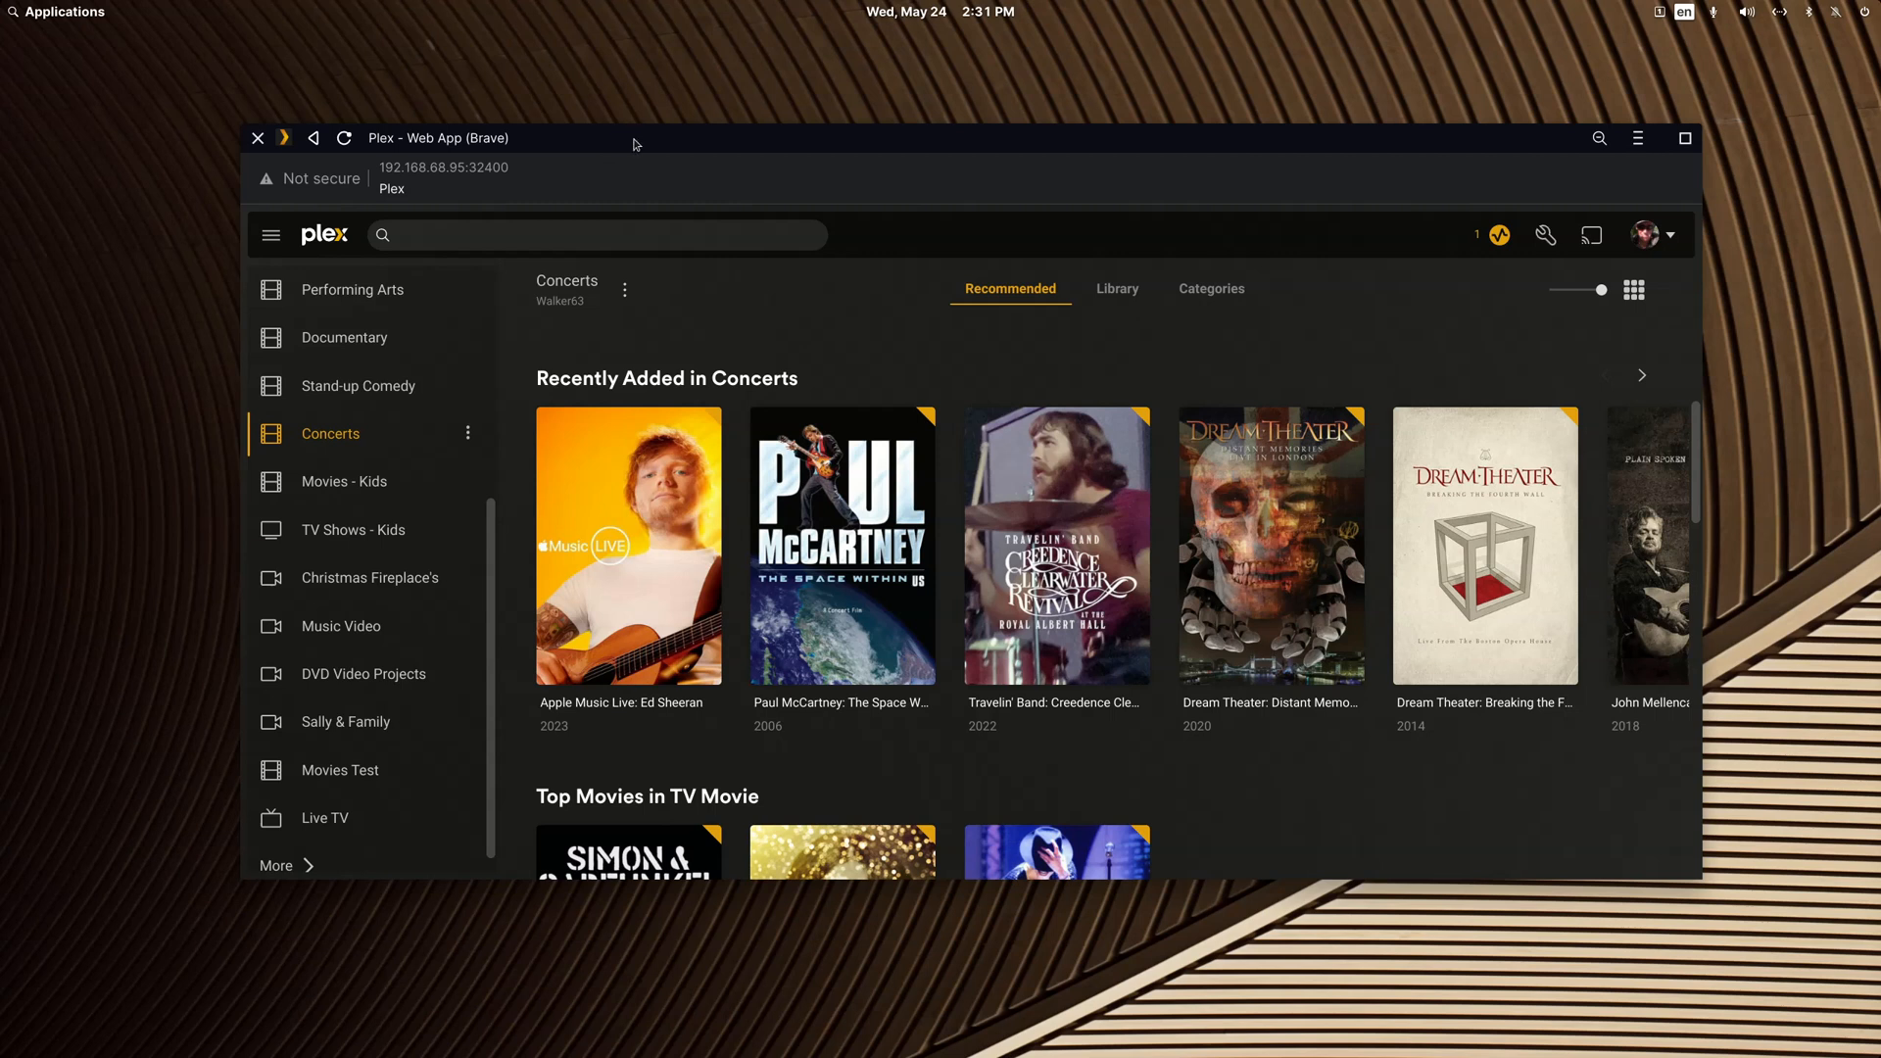
left_click(623, 292)
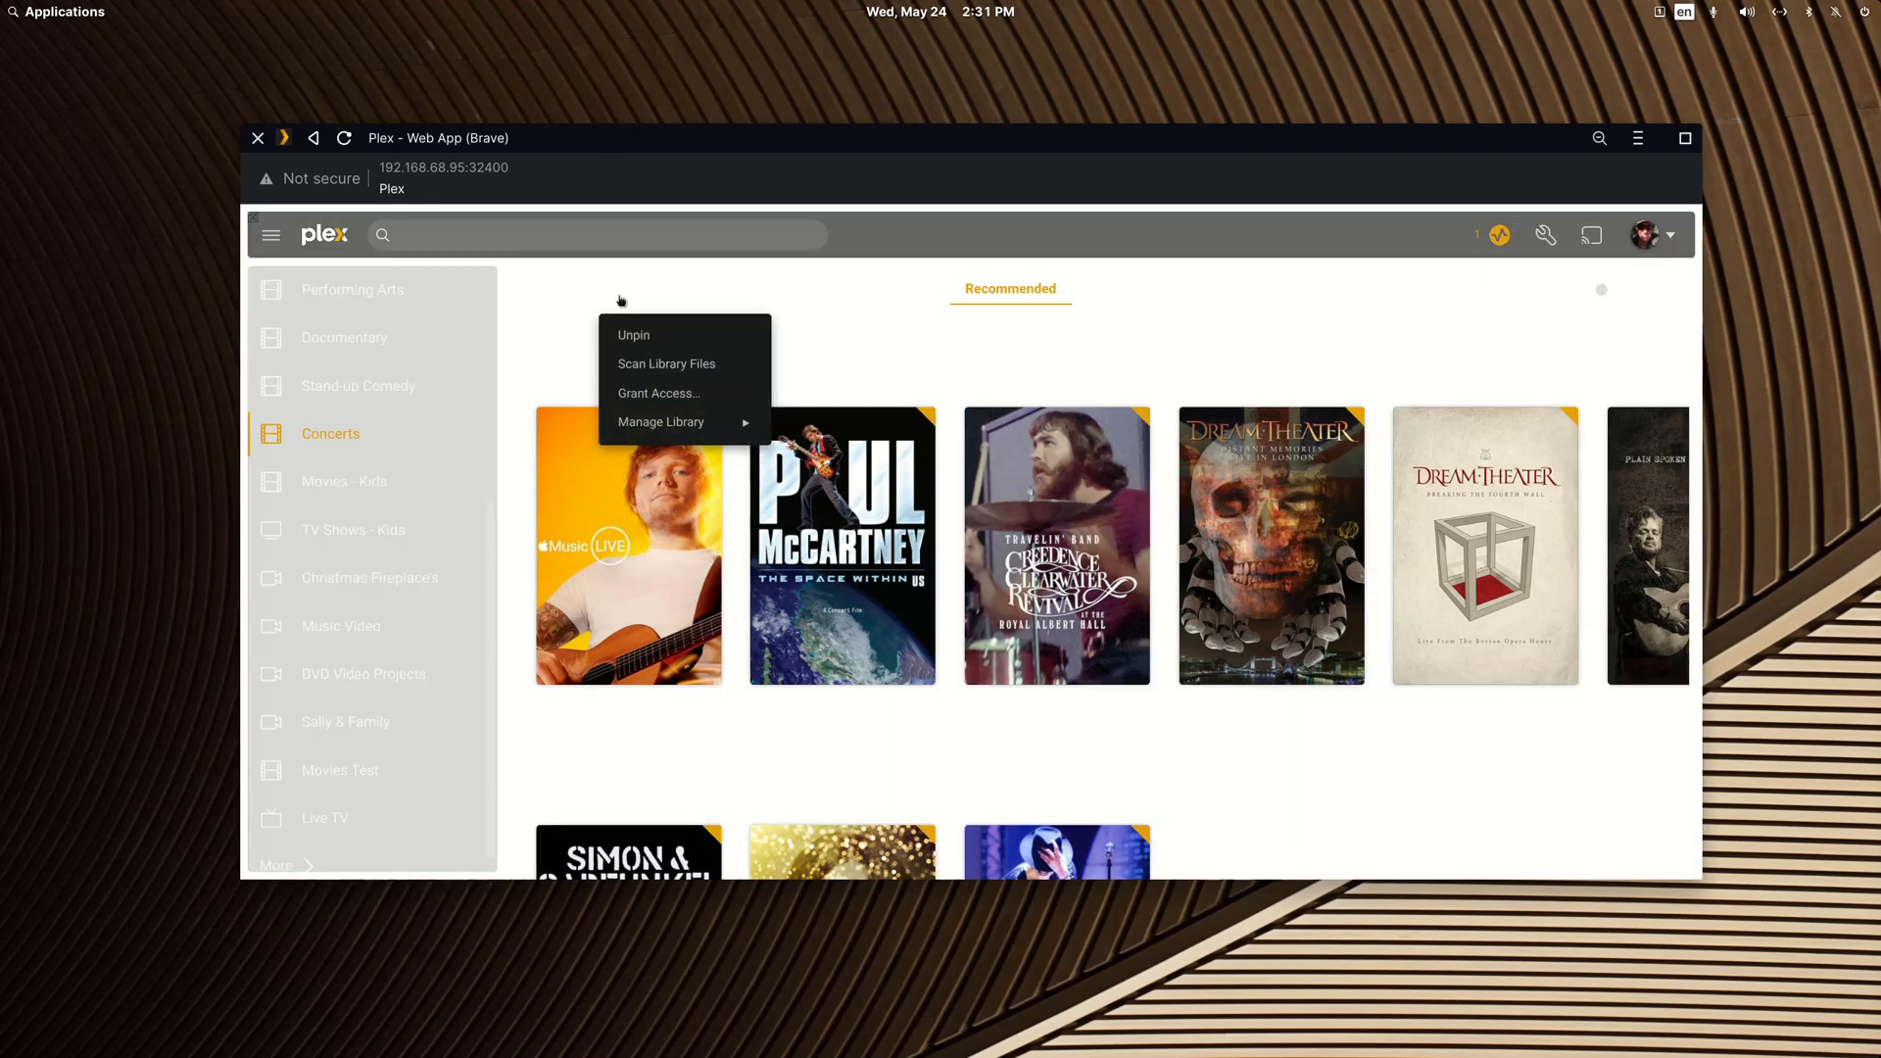
left_click(647, 368)
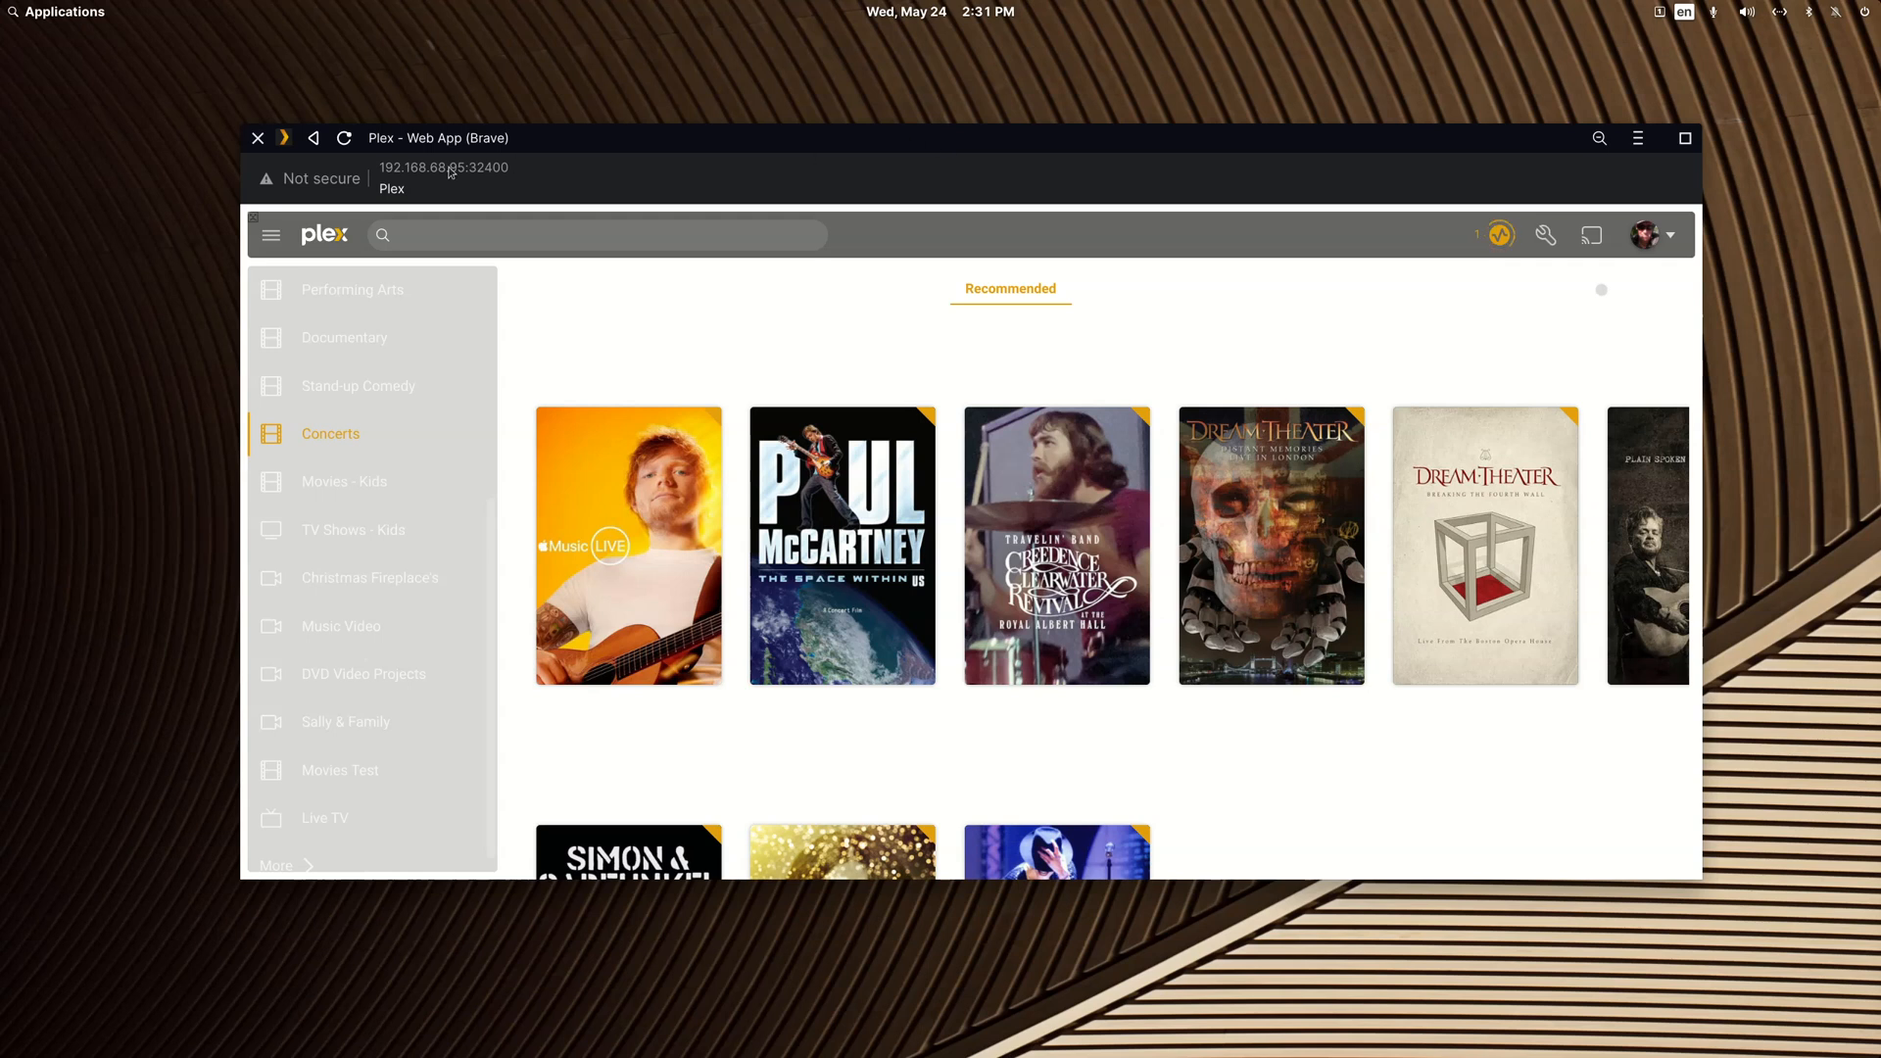
Step: Reload the Concerts page and open the Nvidia edition of A Christmas Story from the recently added titles
left_click(344, 139)
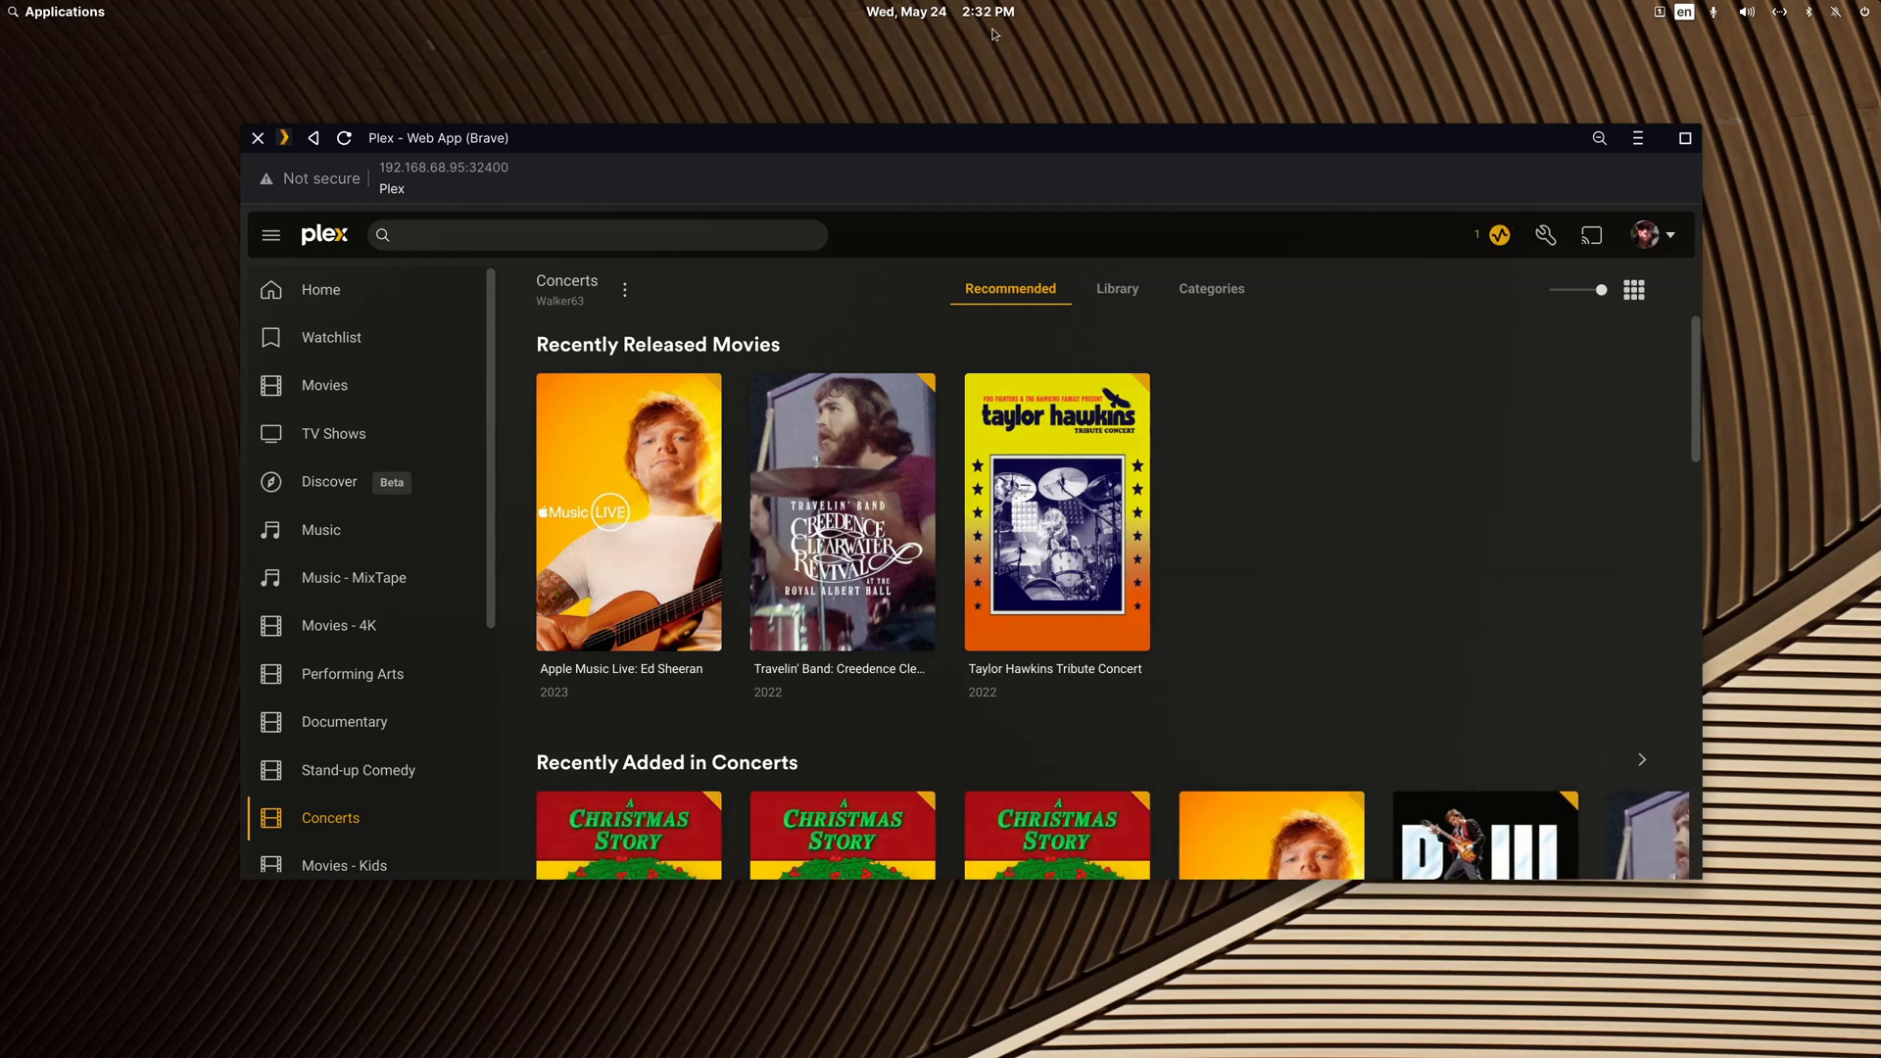
scroll(1255, 519, "down", 4)
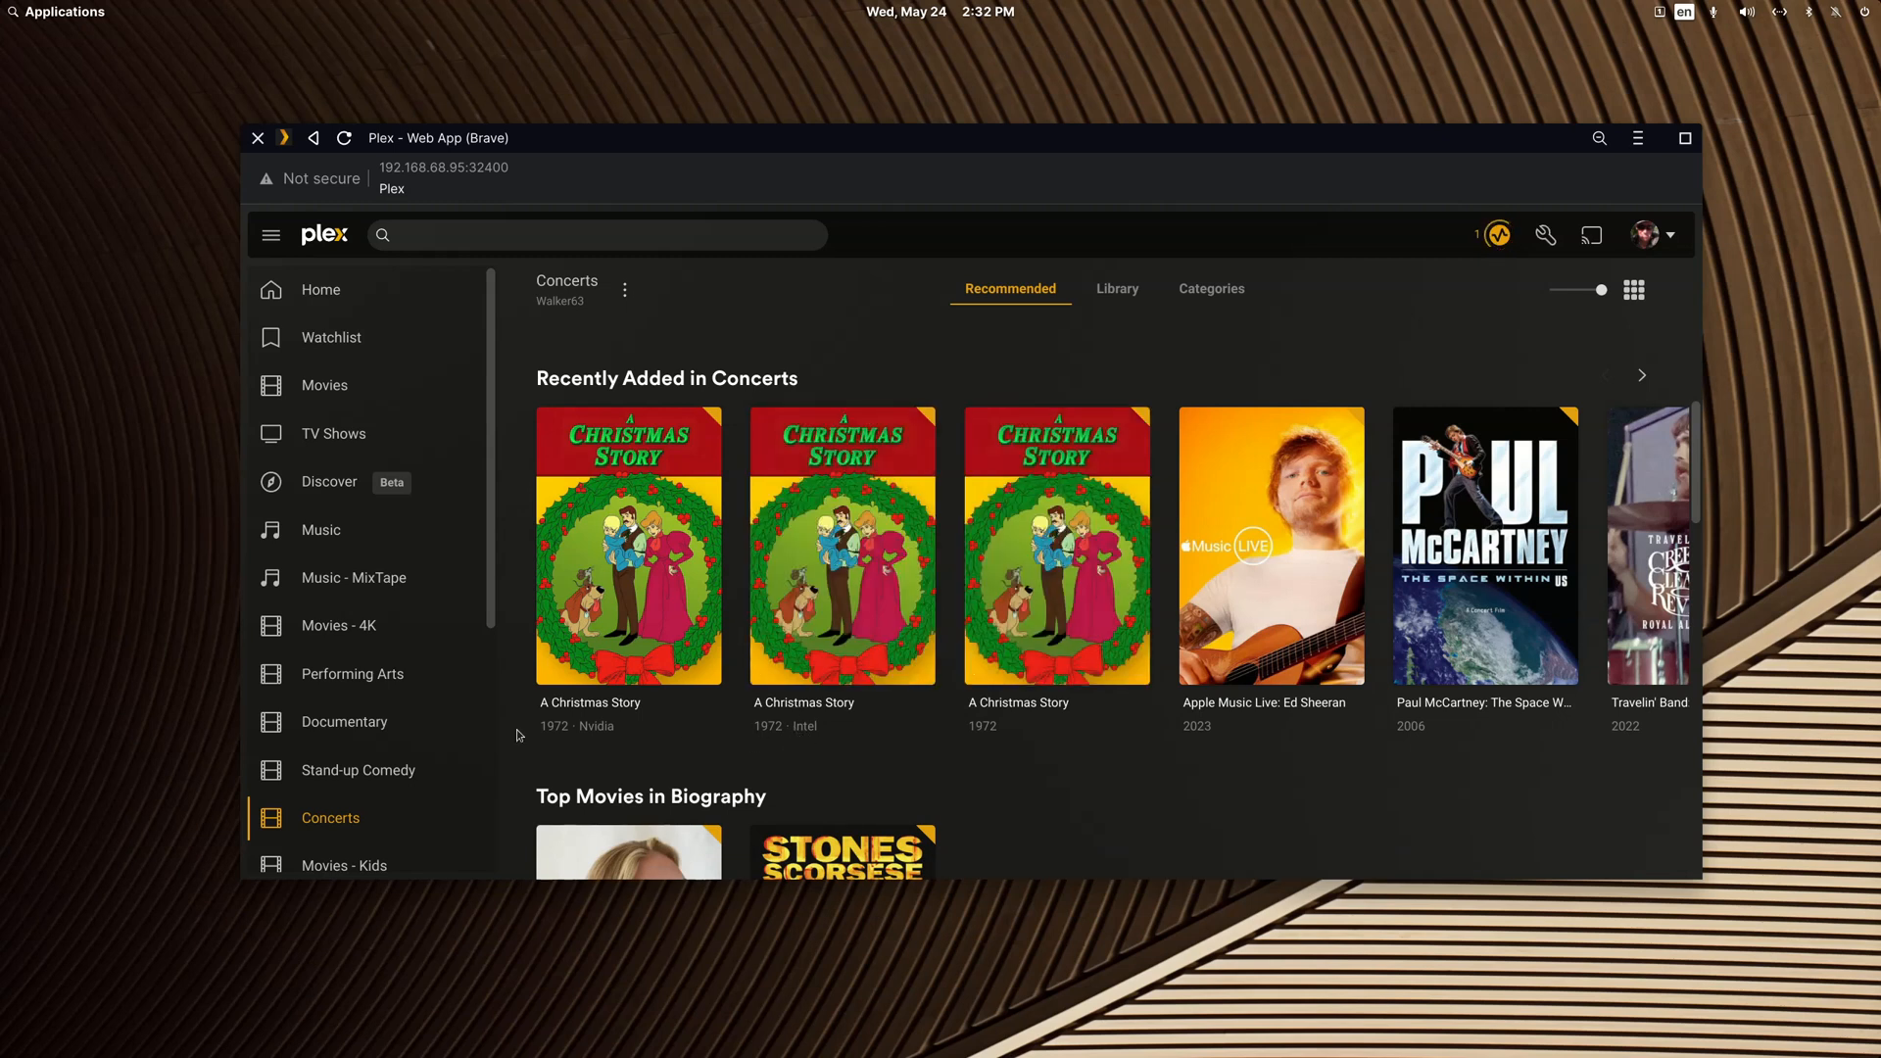
left_click(717, 526)
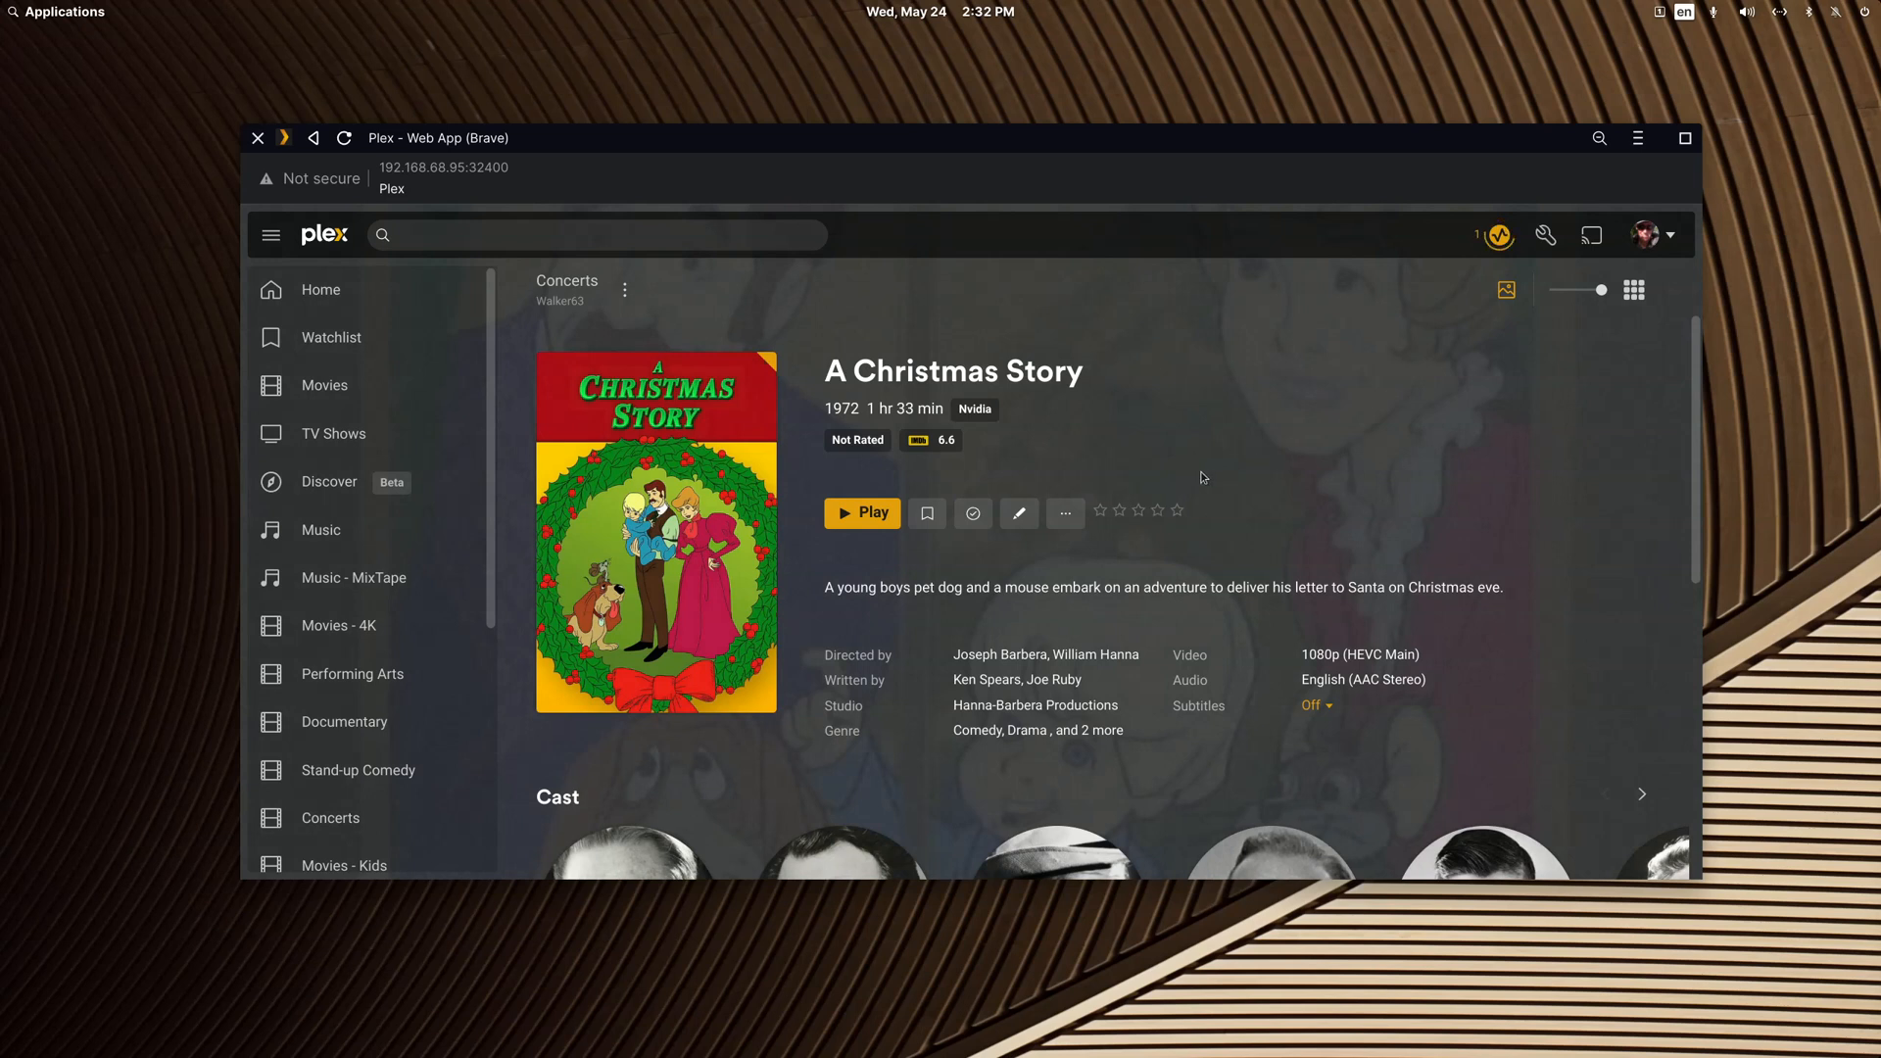
Step: Launch the TMDB web app and search it for "A christmas story"
left_click(61, 14)
type("n")
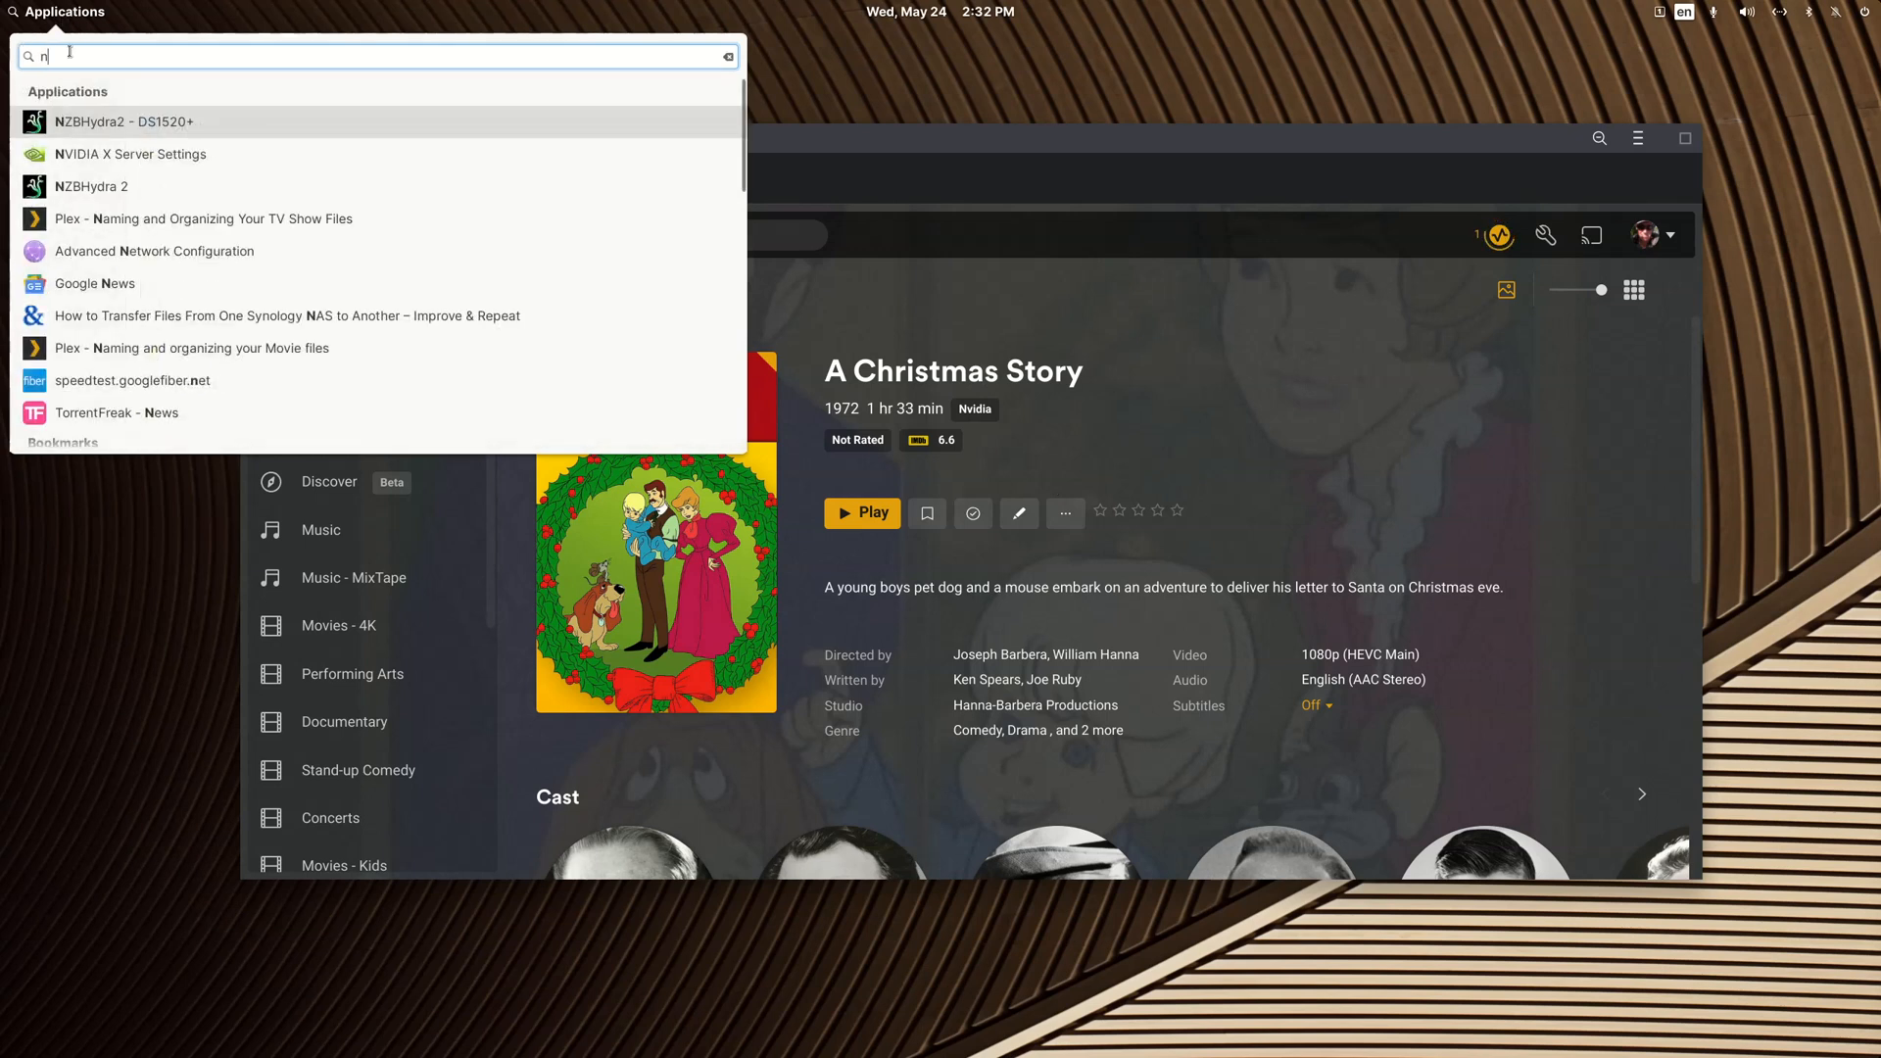
type("tmdb")
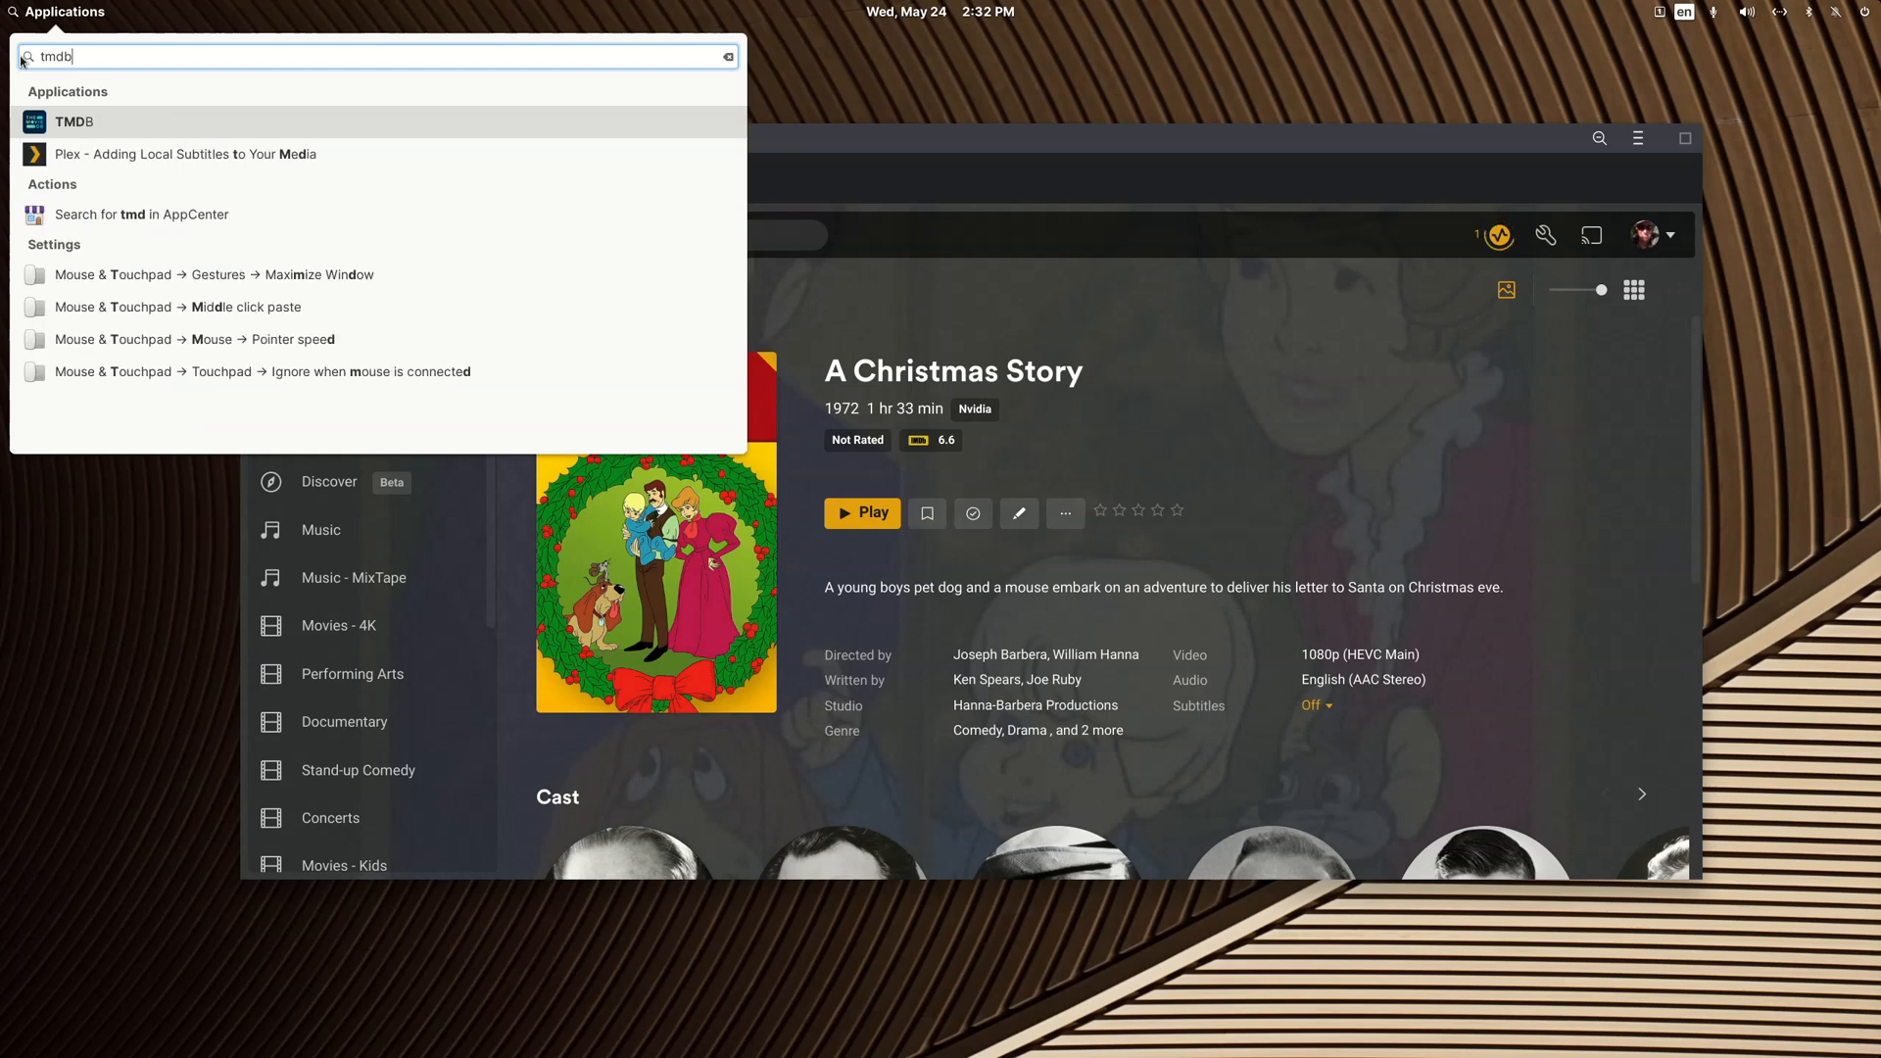
key("Return")
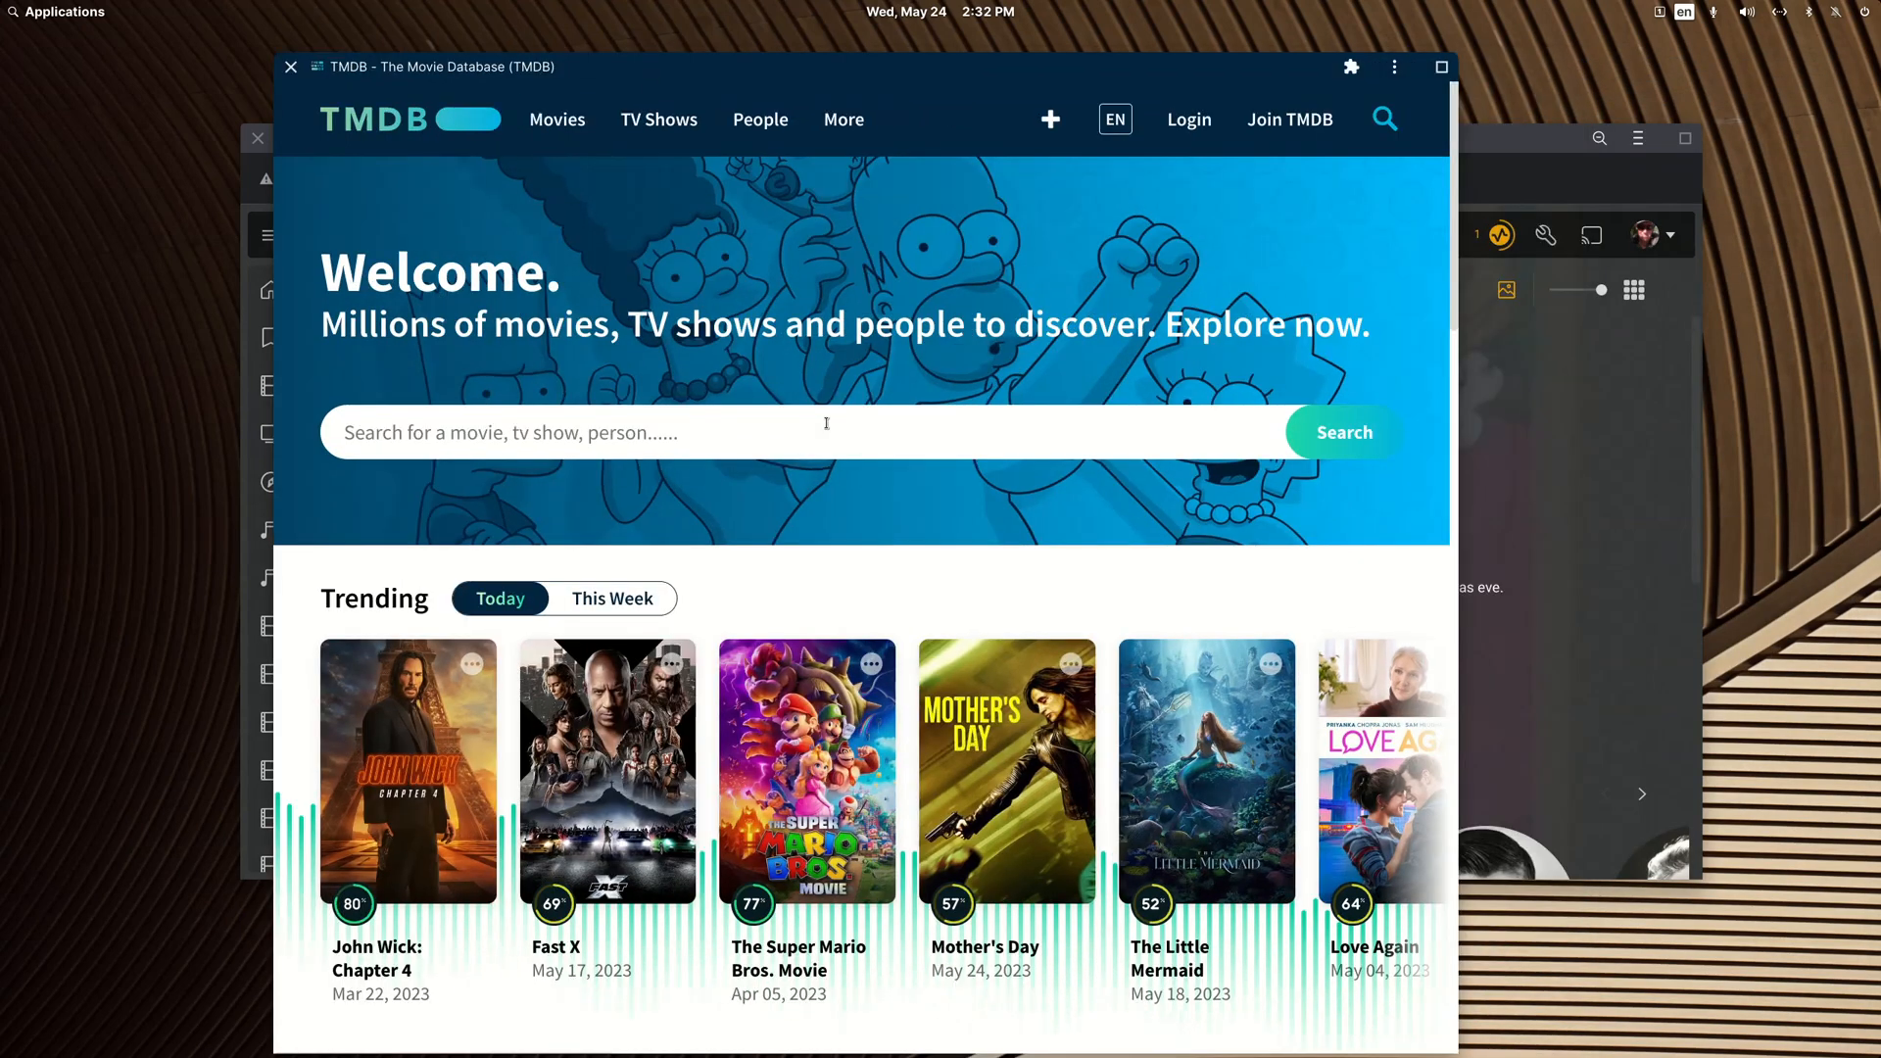
type("A chr")
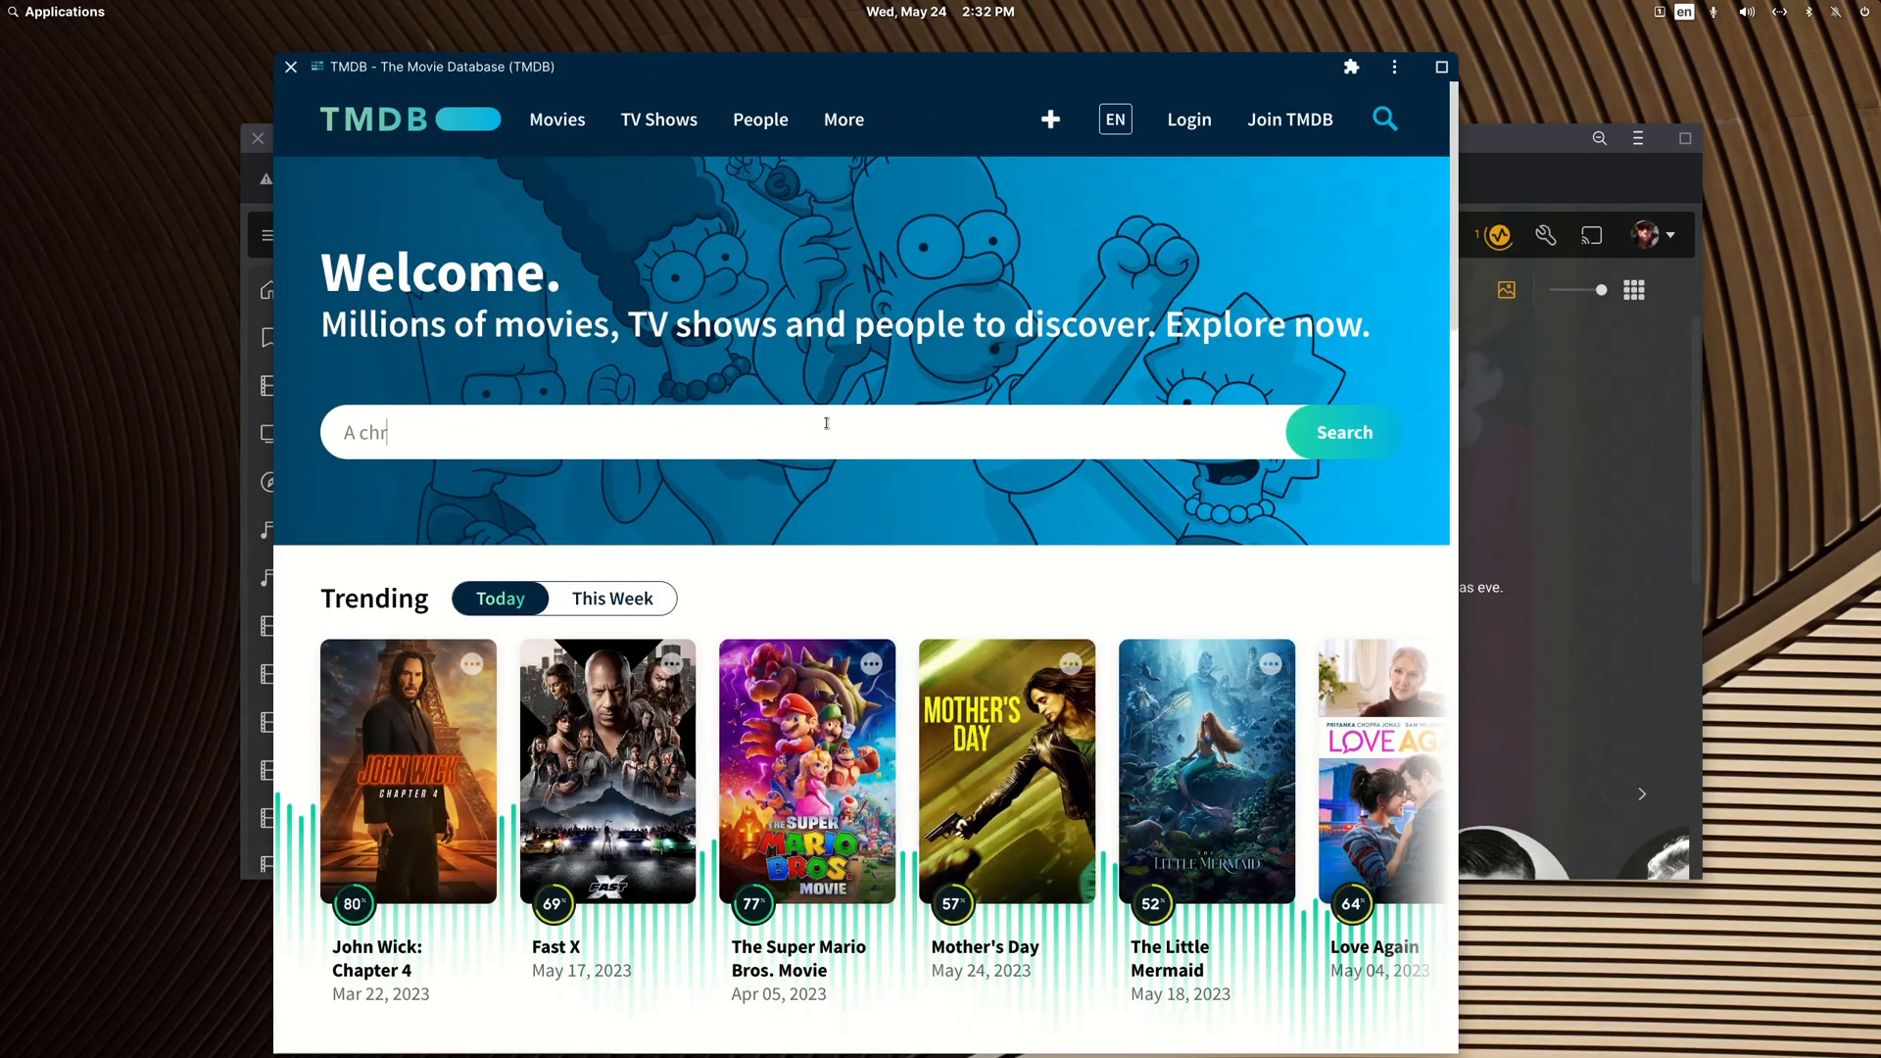
type("istmas story")
key("Return")
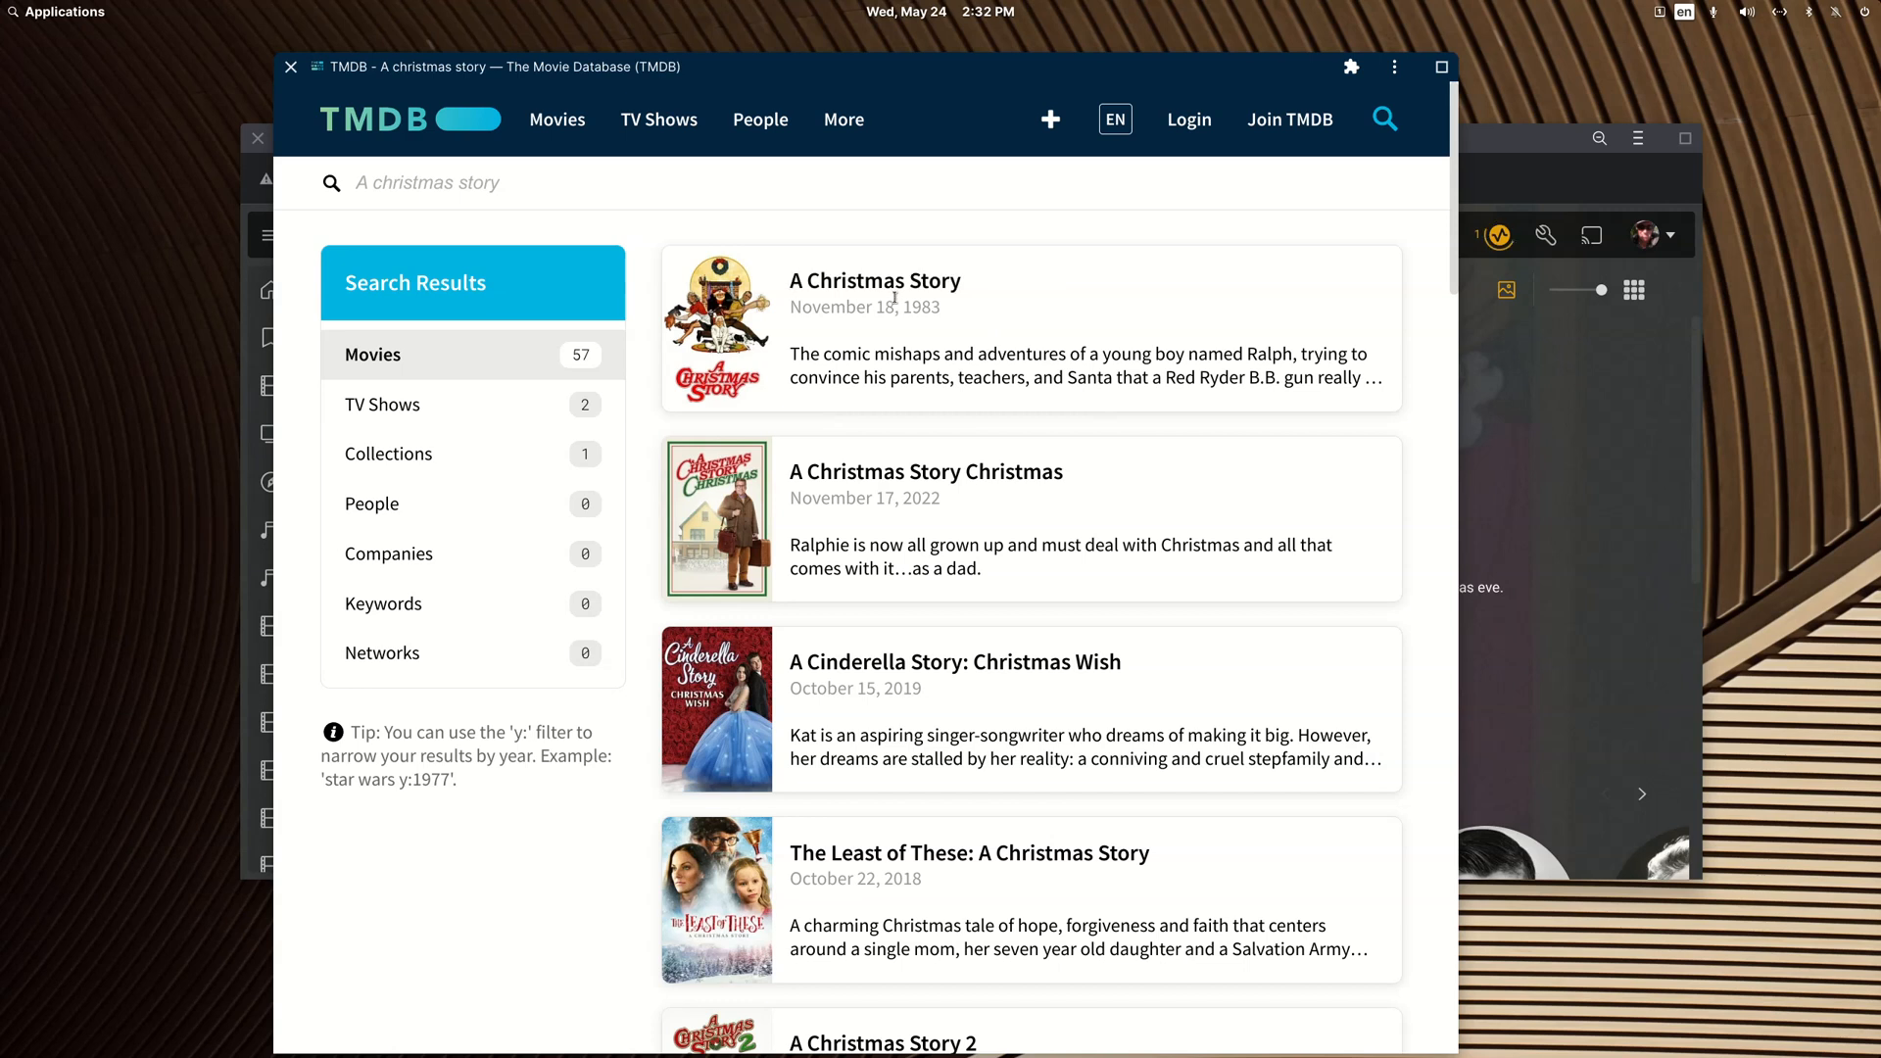
Step: View the TMDB page of the 1983 film A Christmas Story and move the TMDB and Plex windows aside to return to the file manager
scroll(960, 377, "down", 4)
scroll(960, 377, "up", 4)
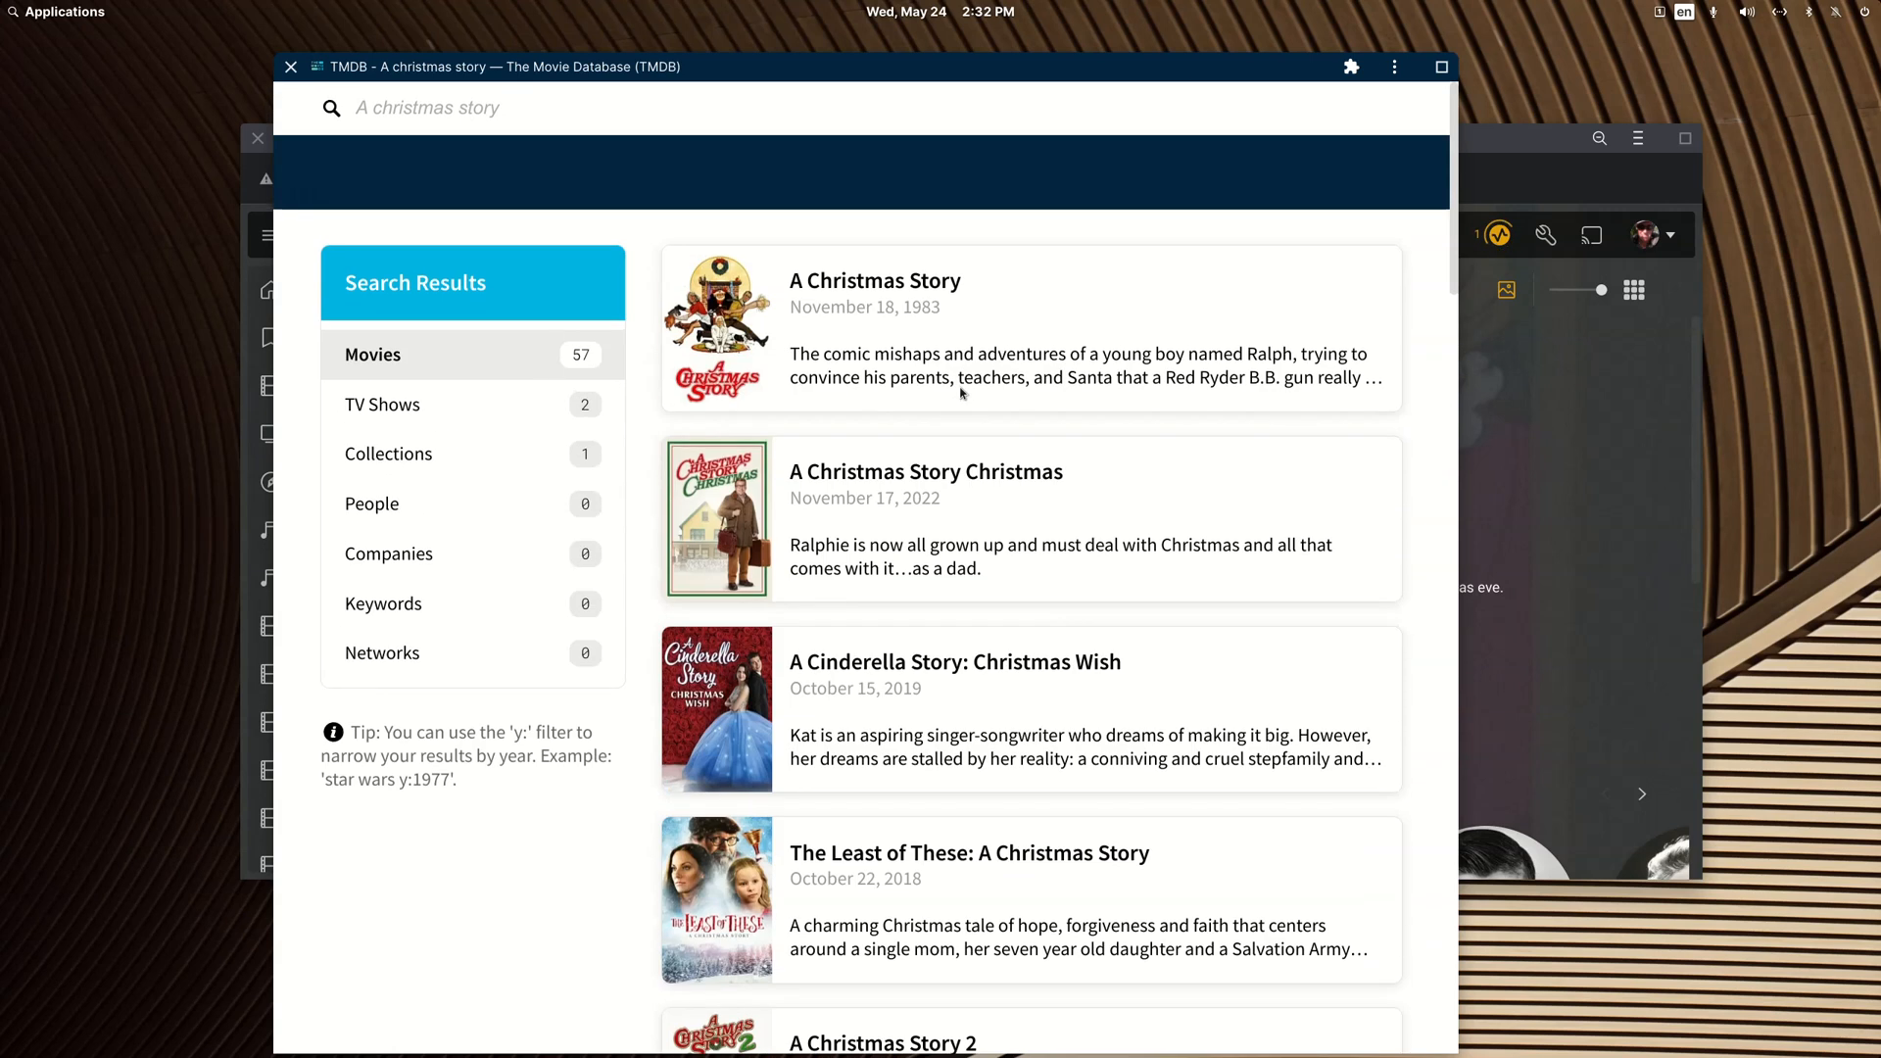
left_click_drag(943, 310, 792, 245)
left_click(966, 303)
left_click(930, 287)
left_click_drag(1161, 363, 730, 372)
key("ctrl+c")
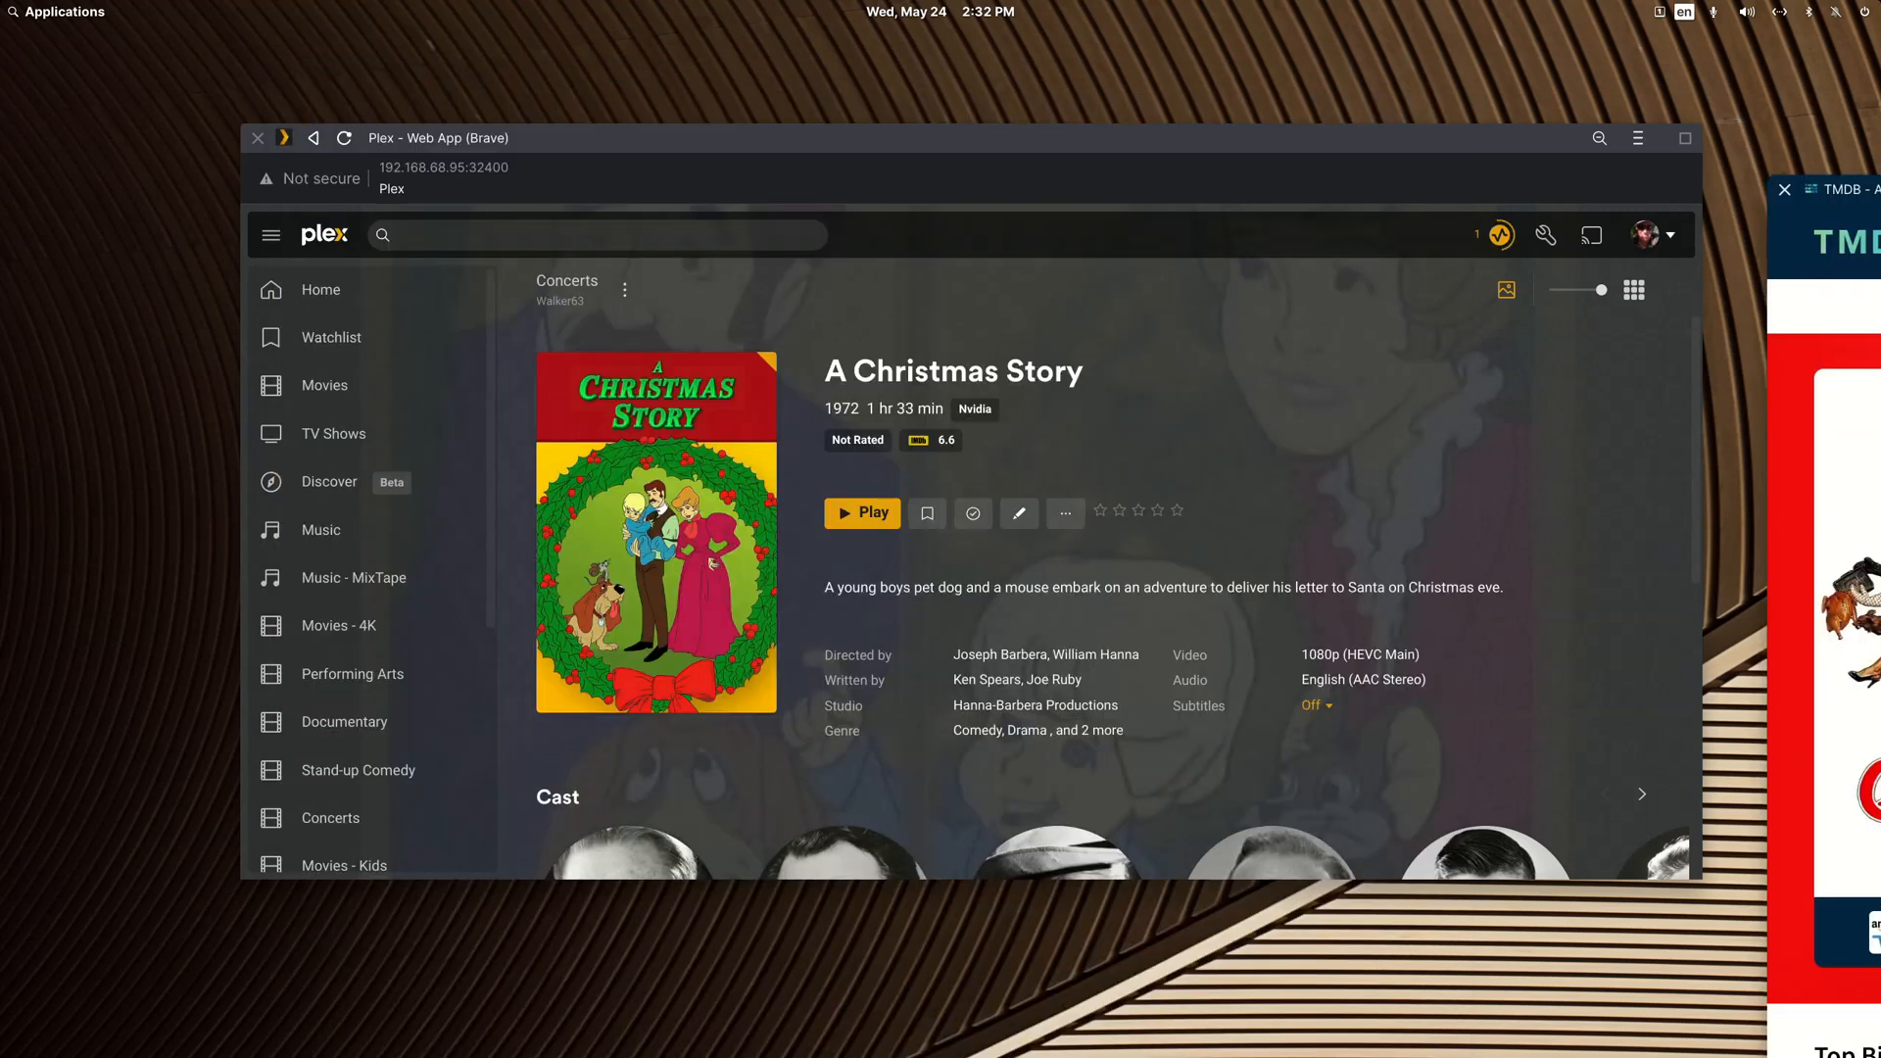
left_click_drag(941, 139, 1880, 318)
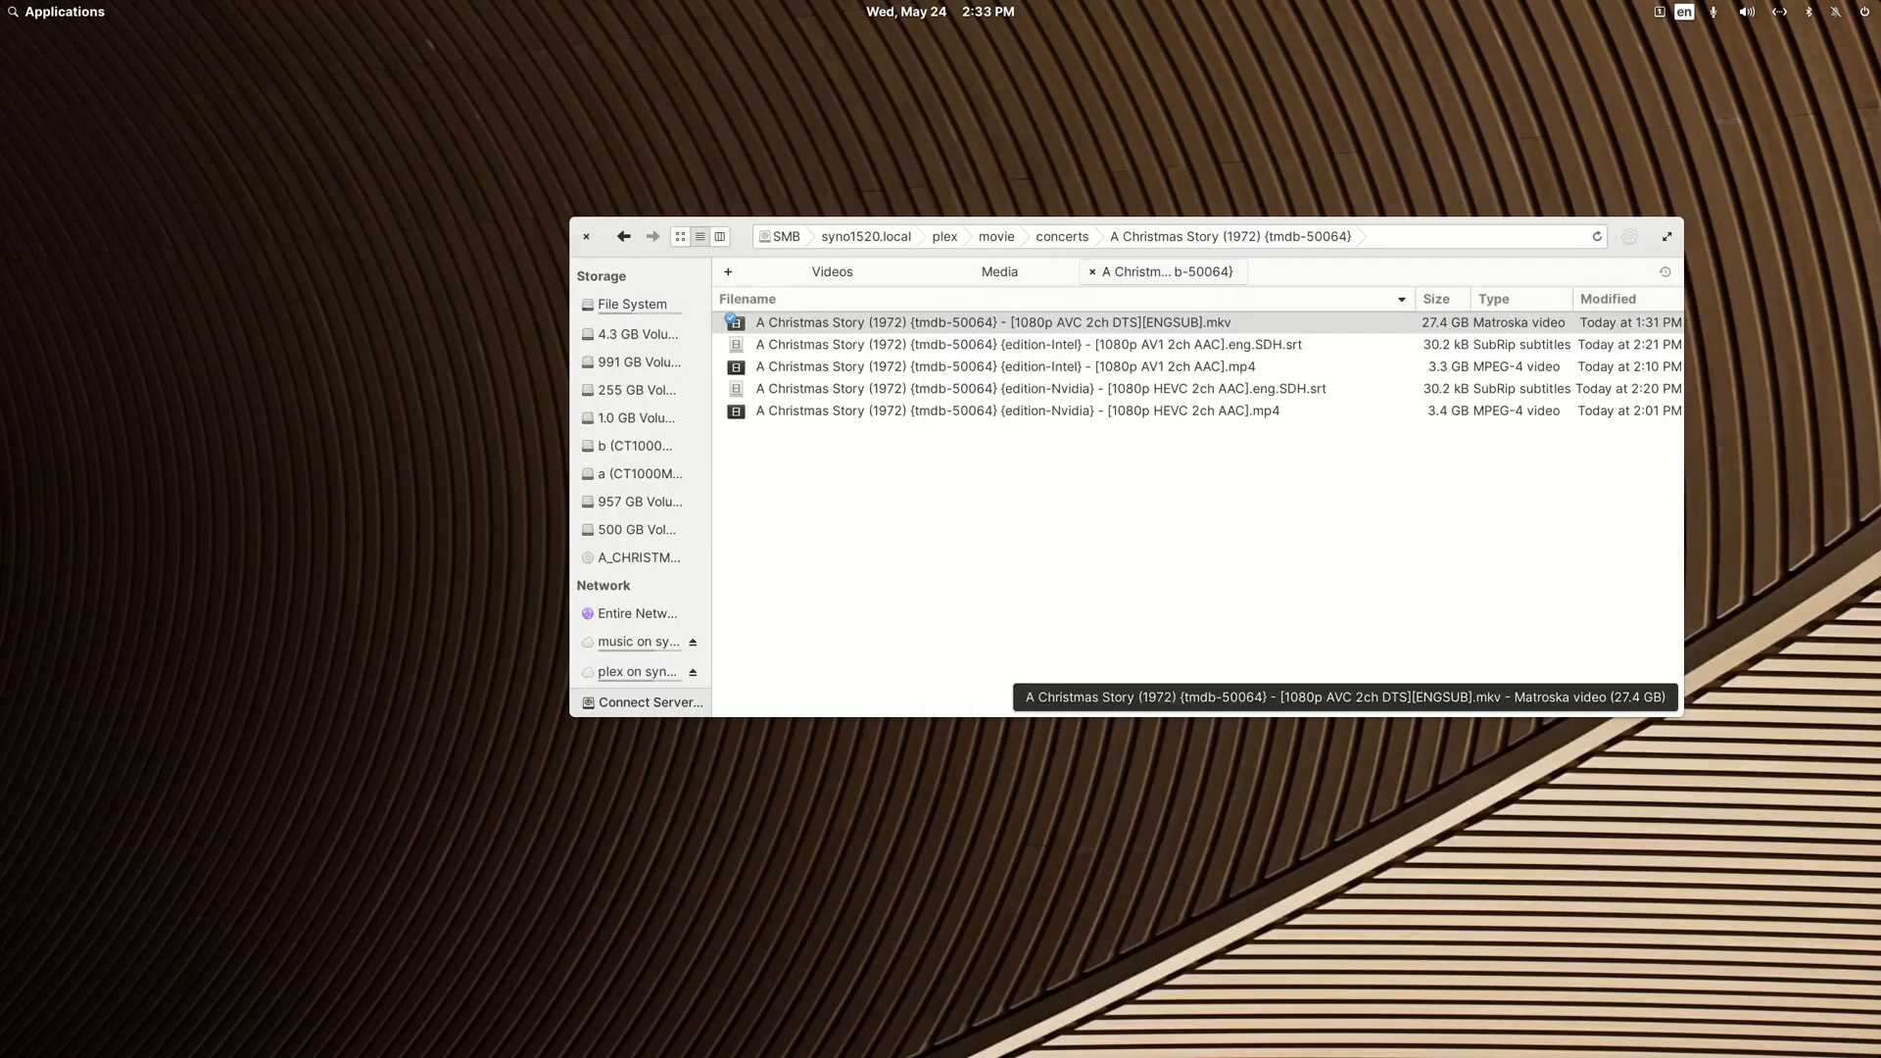
Step: Go back to the concerts folder and rename the A Christmas Story folder as "A Christmas Story (1983)"
left_click(623, 237)
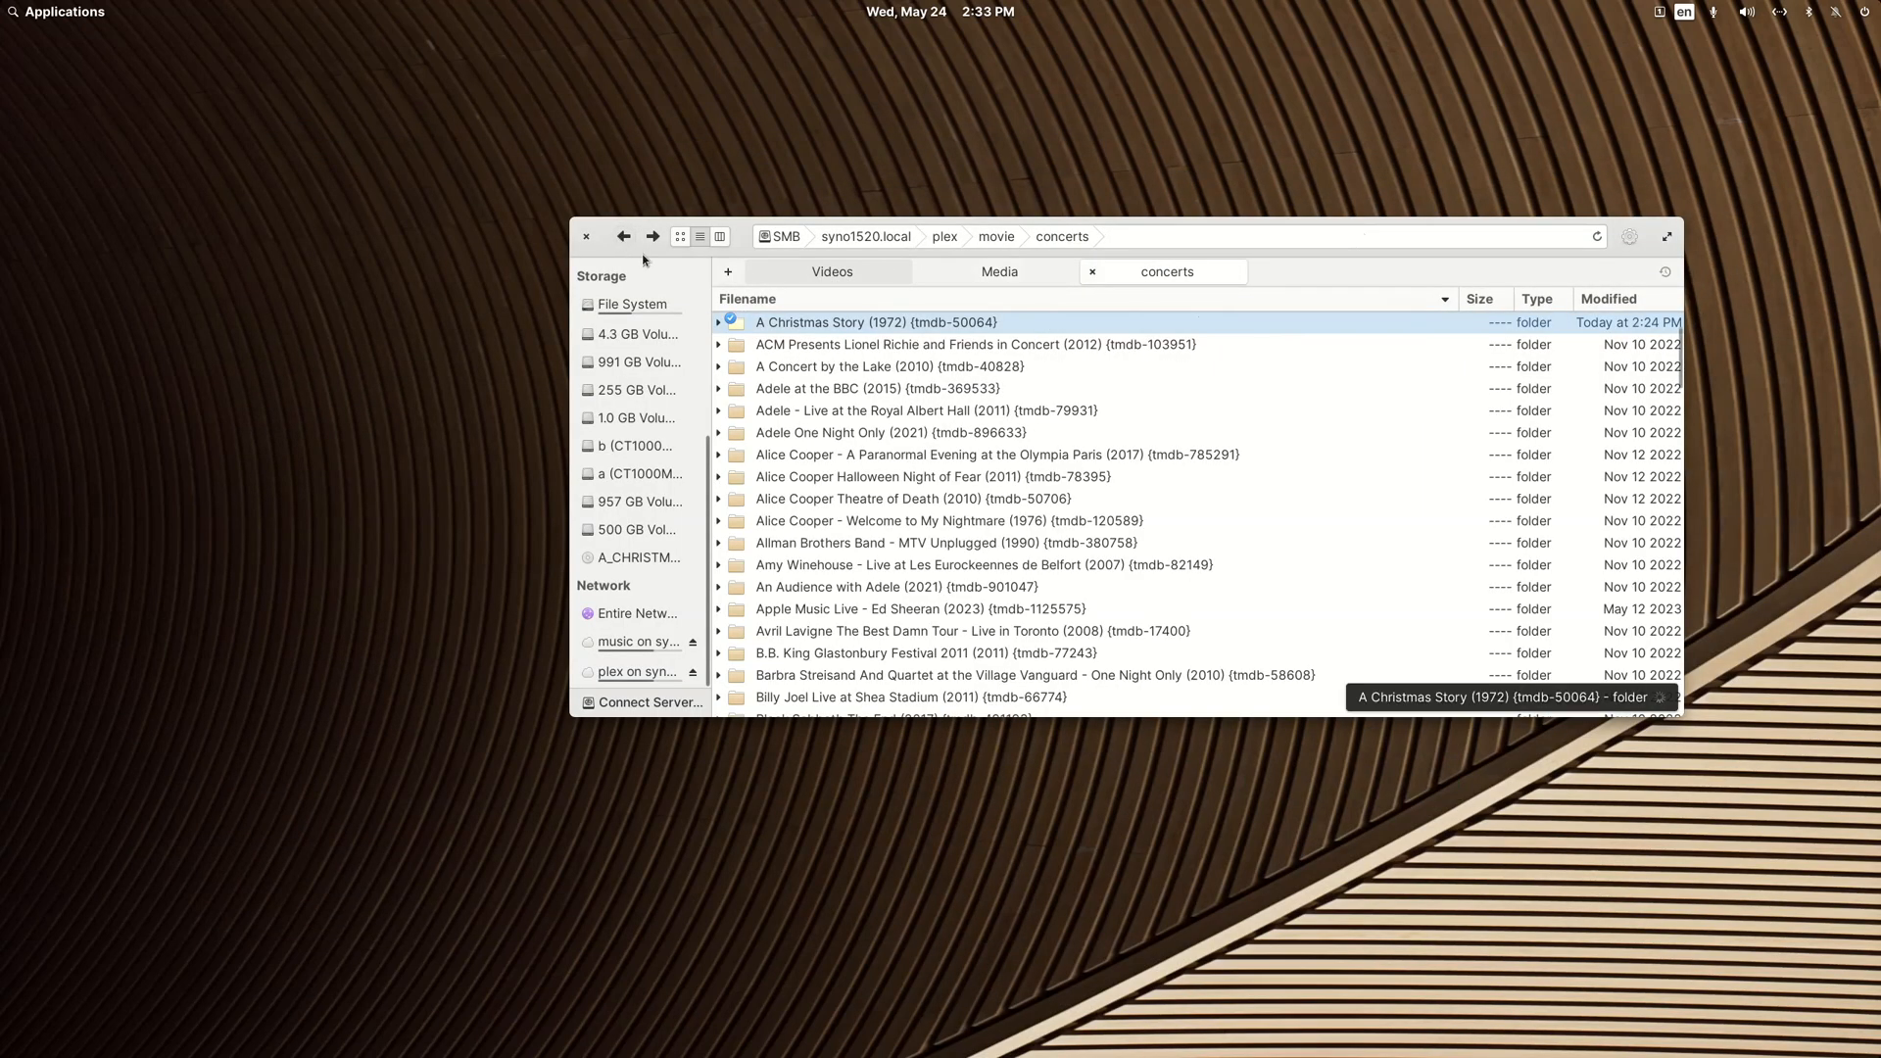
right_click(853, 324)
left_click(906, 578)
key("ctrl+v")
key("Return")
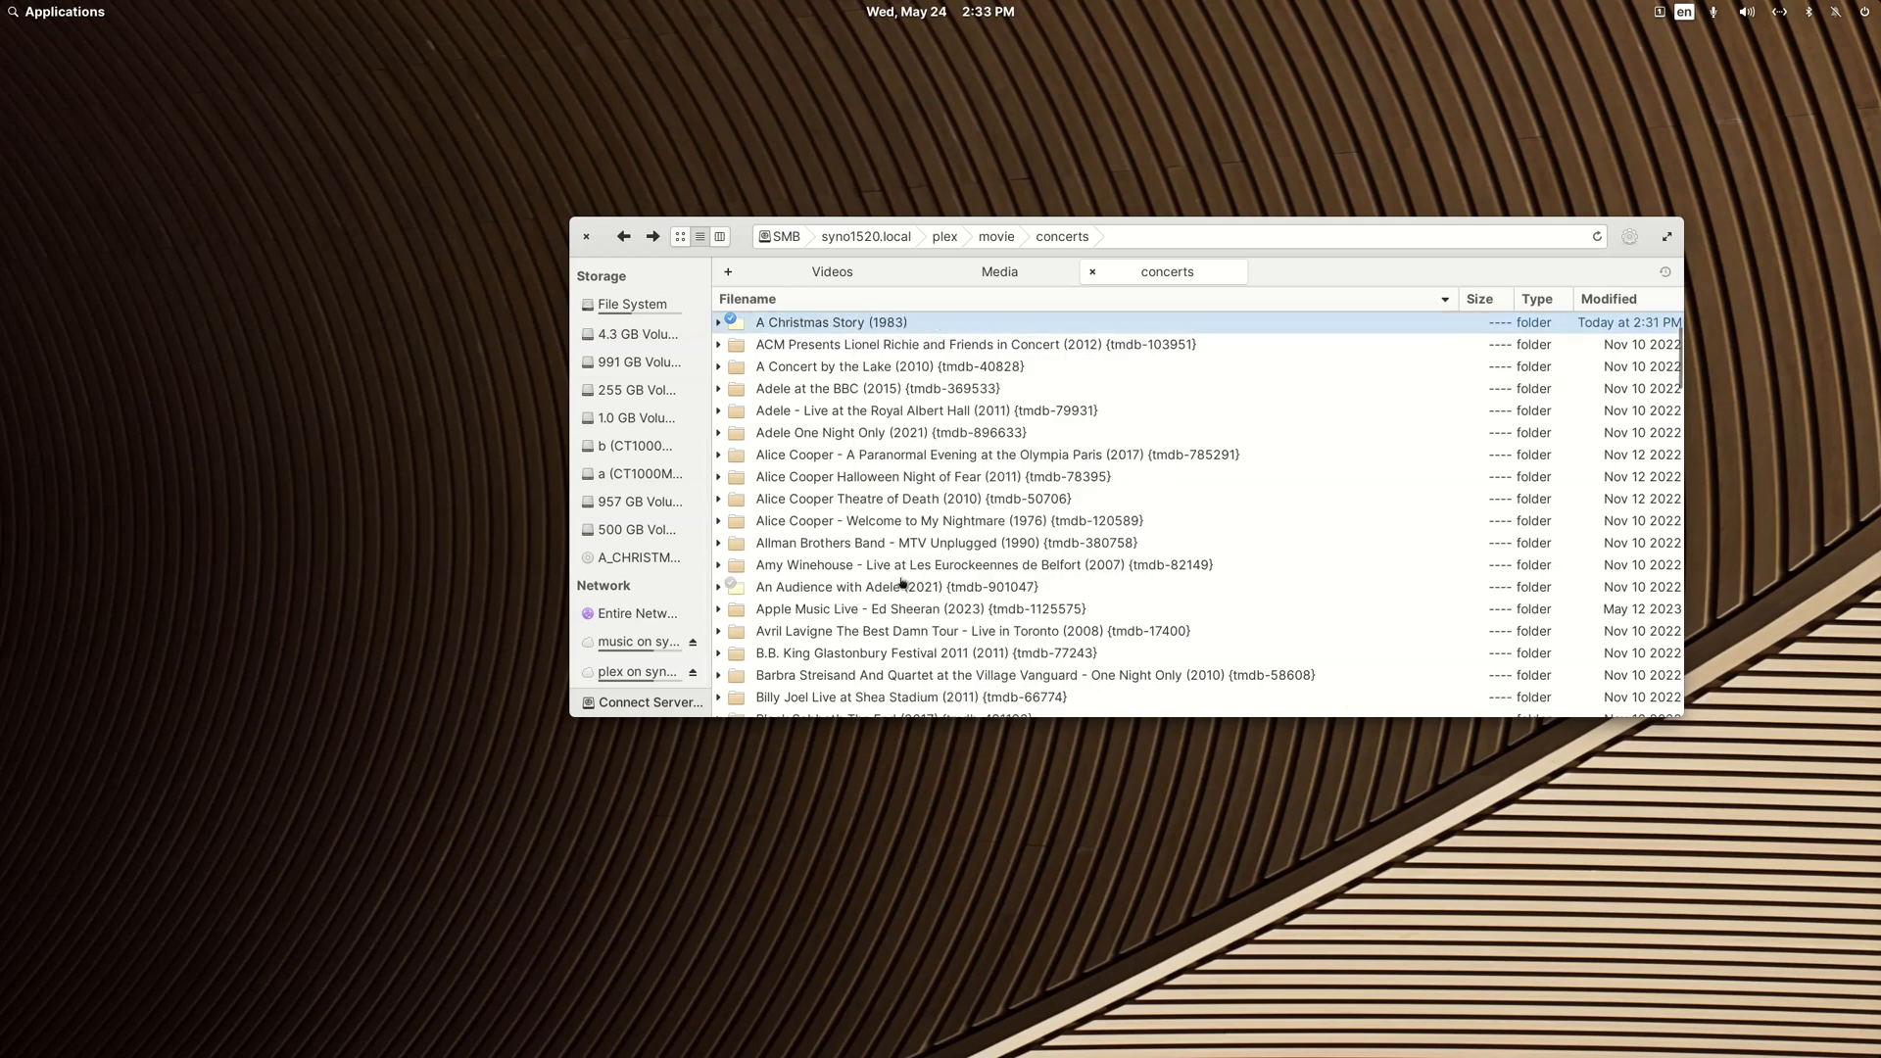
Step: Try matching the A Christmas Story (1983) folder in FileBot with the preset "Movie Rename in Current Location without Folder Creation", closing it without renaming
right_click(861, 323)
mouse_move(892, 351)
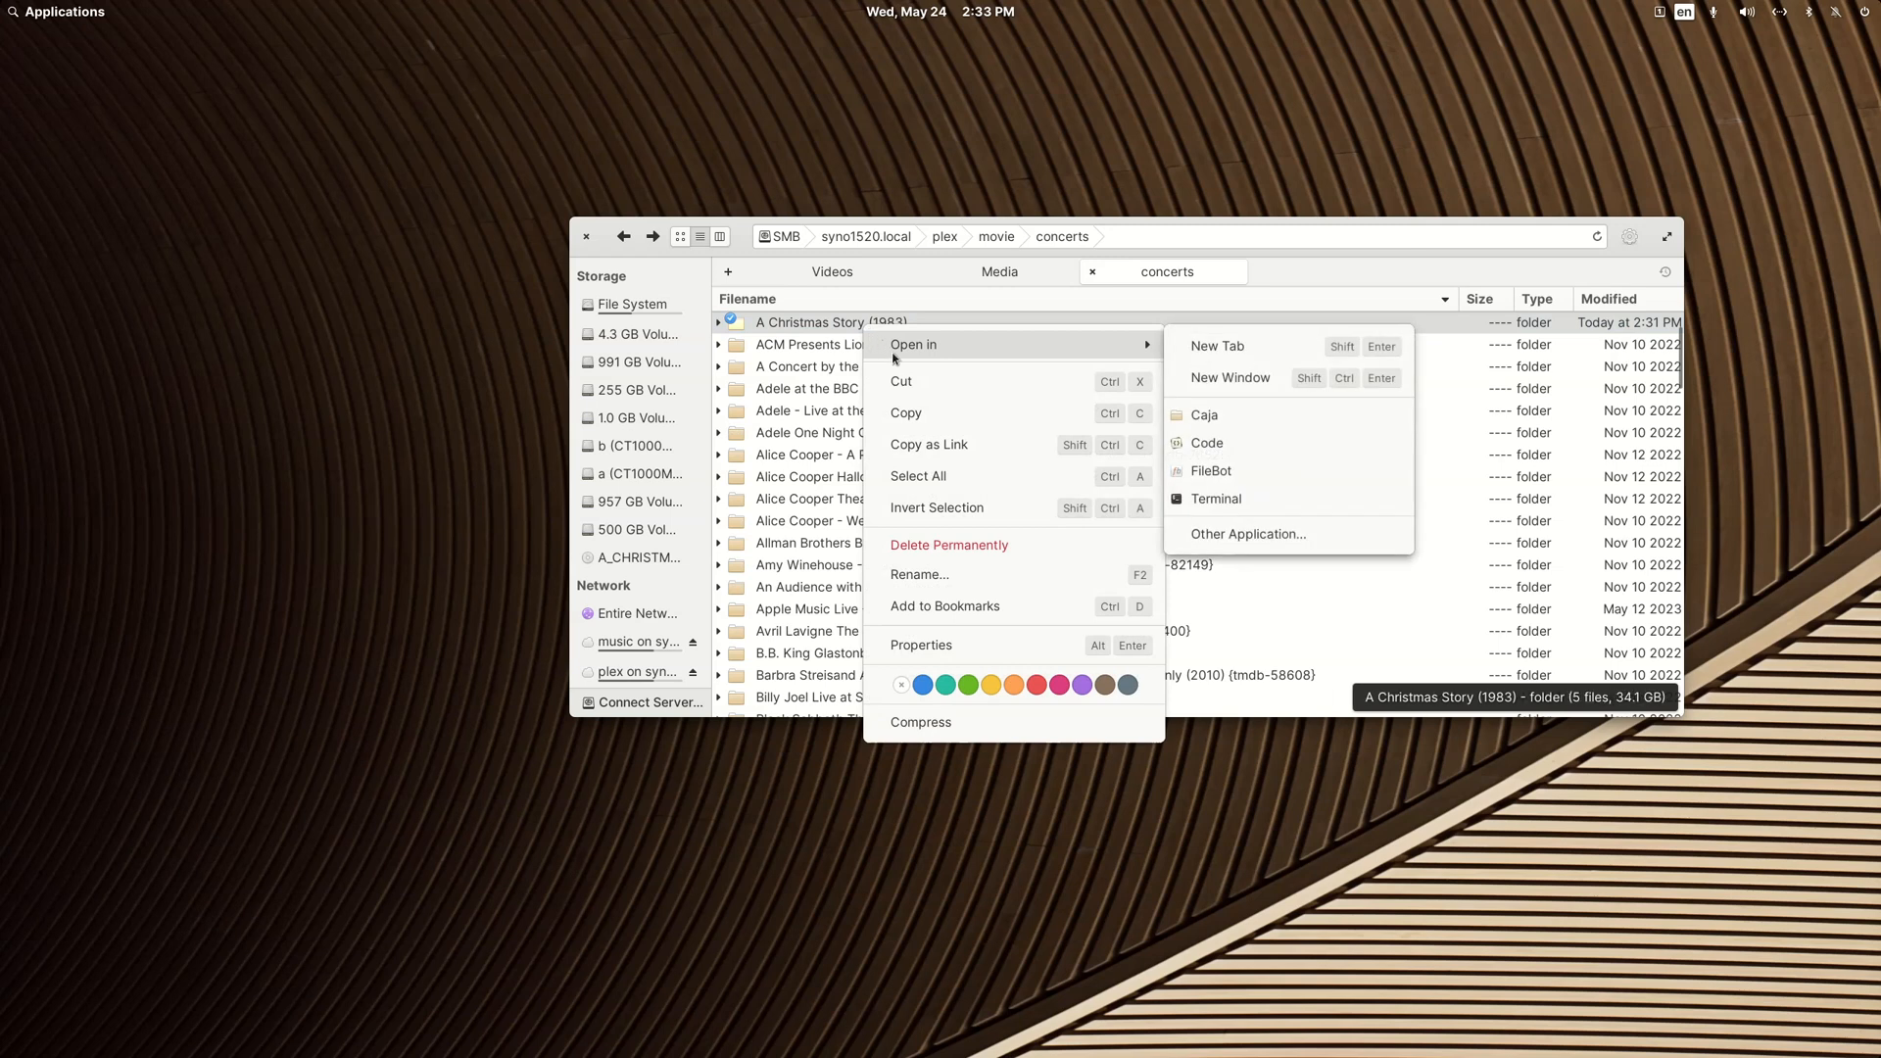
left_click(1206, 473)
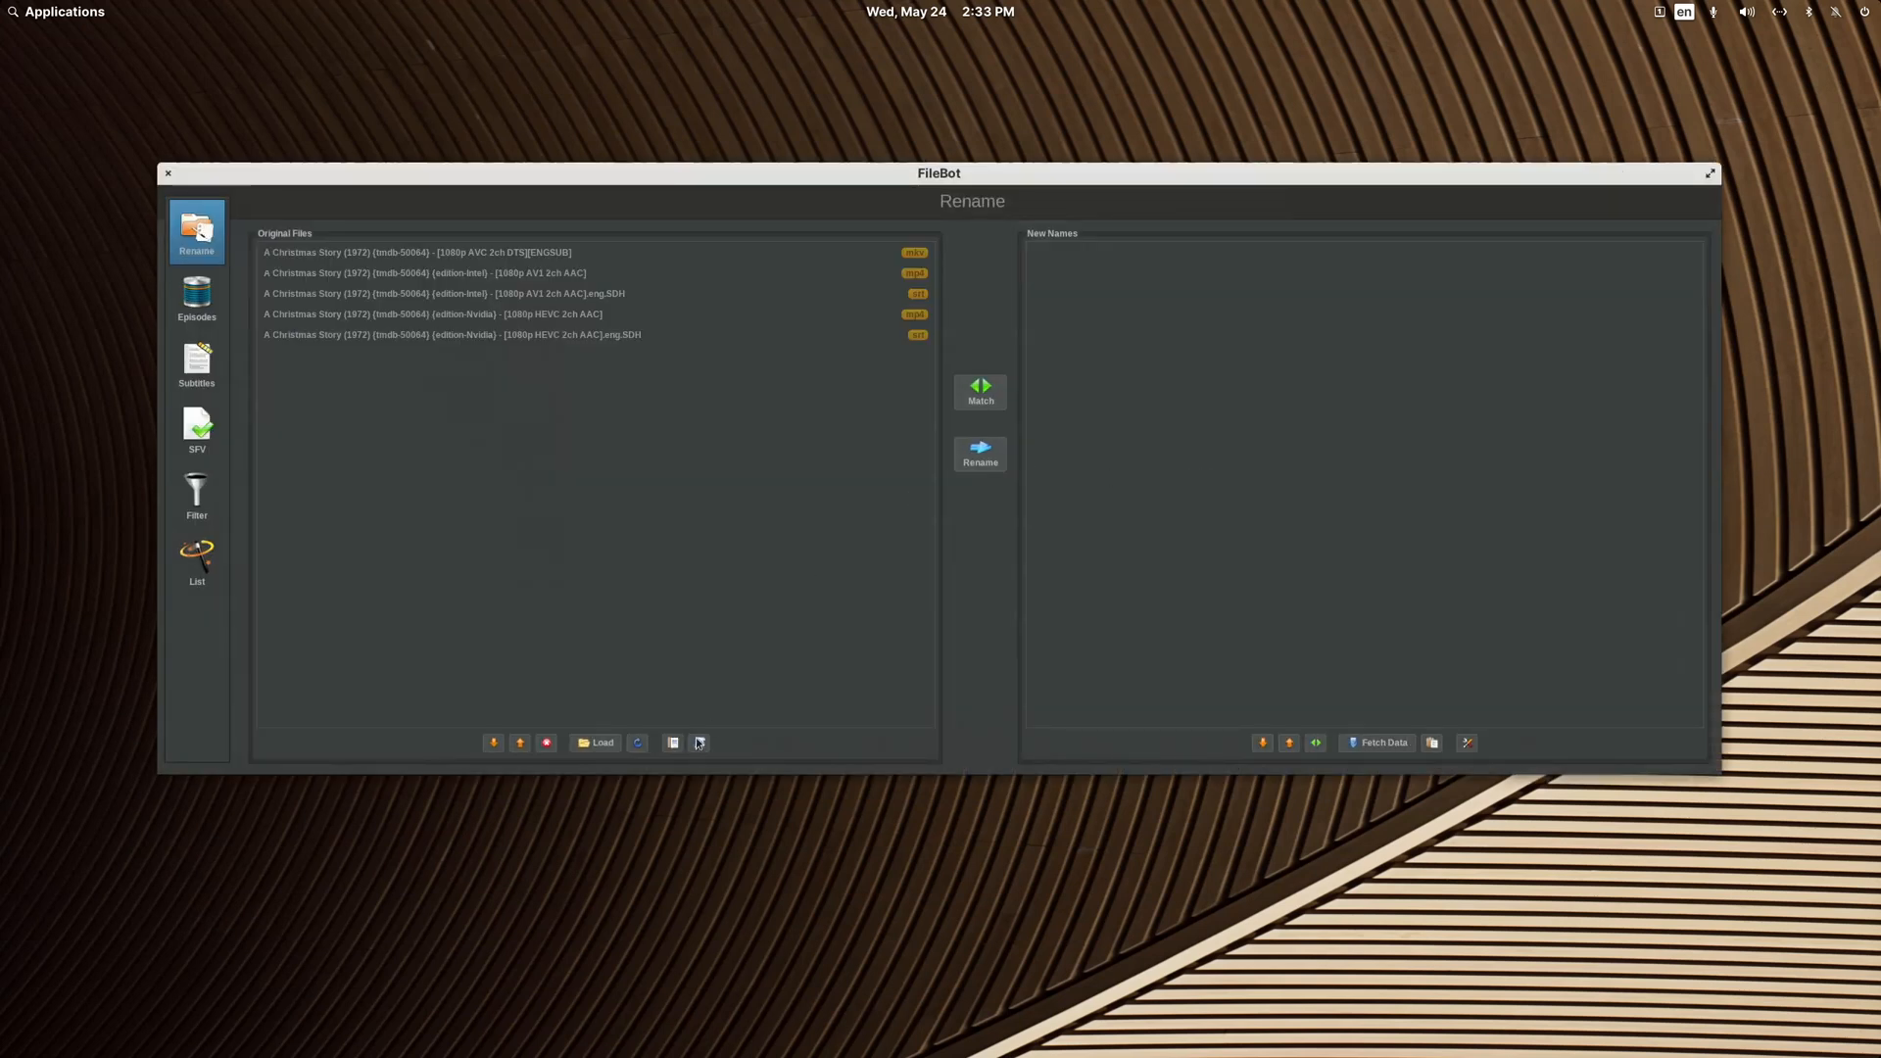
left_click(699, 742)
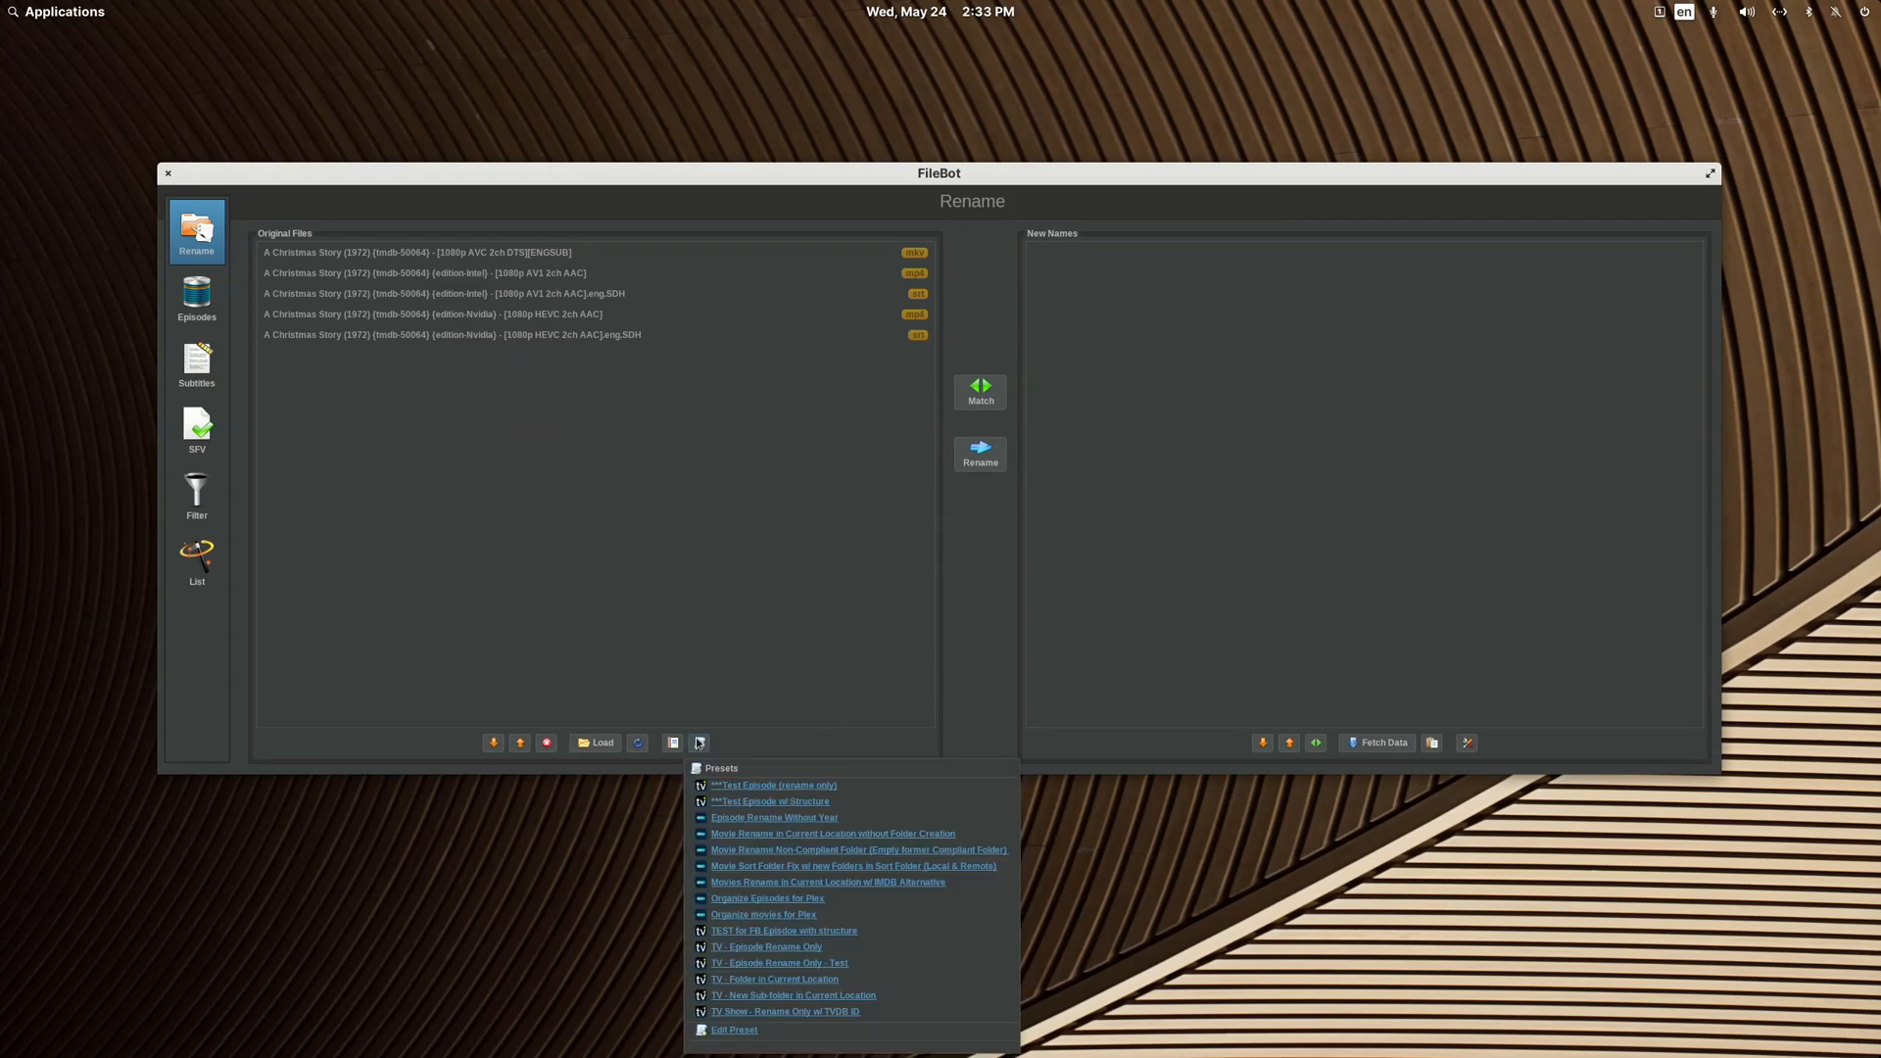
left_click(793, 836)
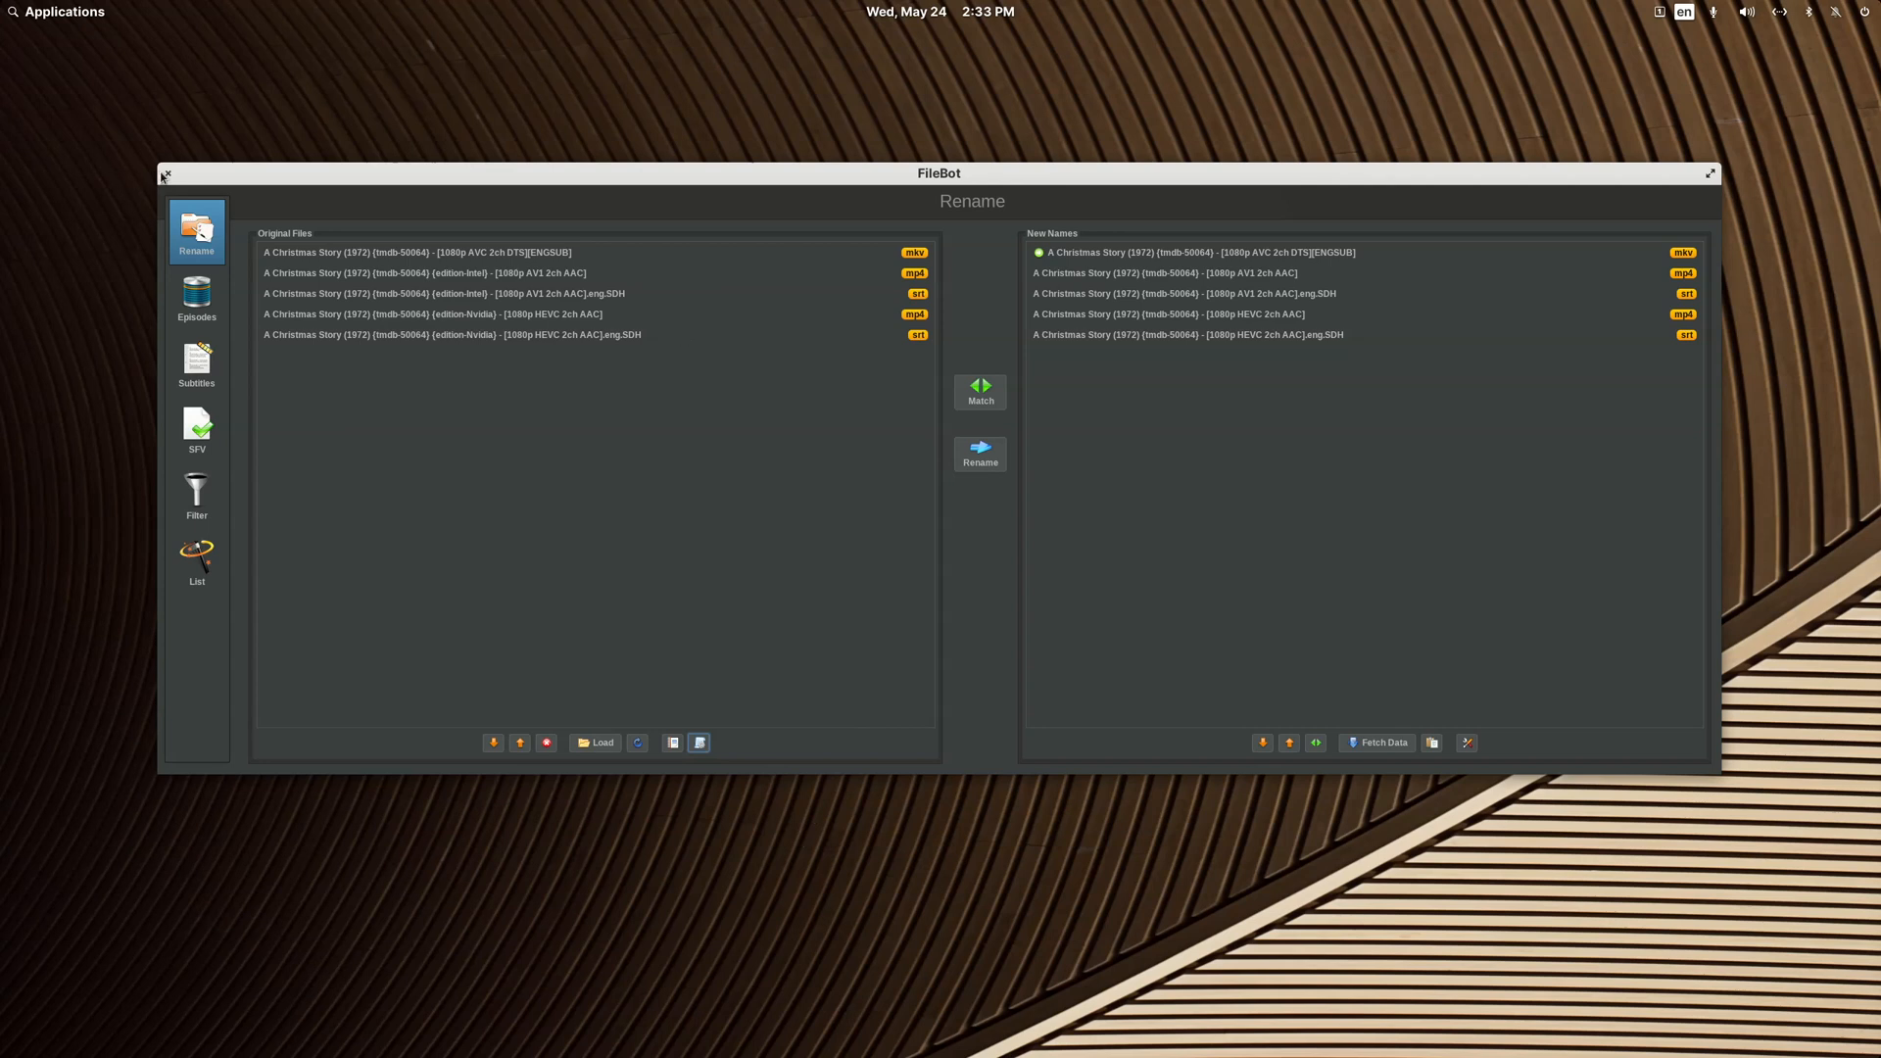
left_click(161, 178)
Step: Open the A Christmas Story (1983) folder and change the title portion of the MKV file's name to "A Christmas Story (1983)"
double_click(776, 329)
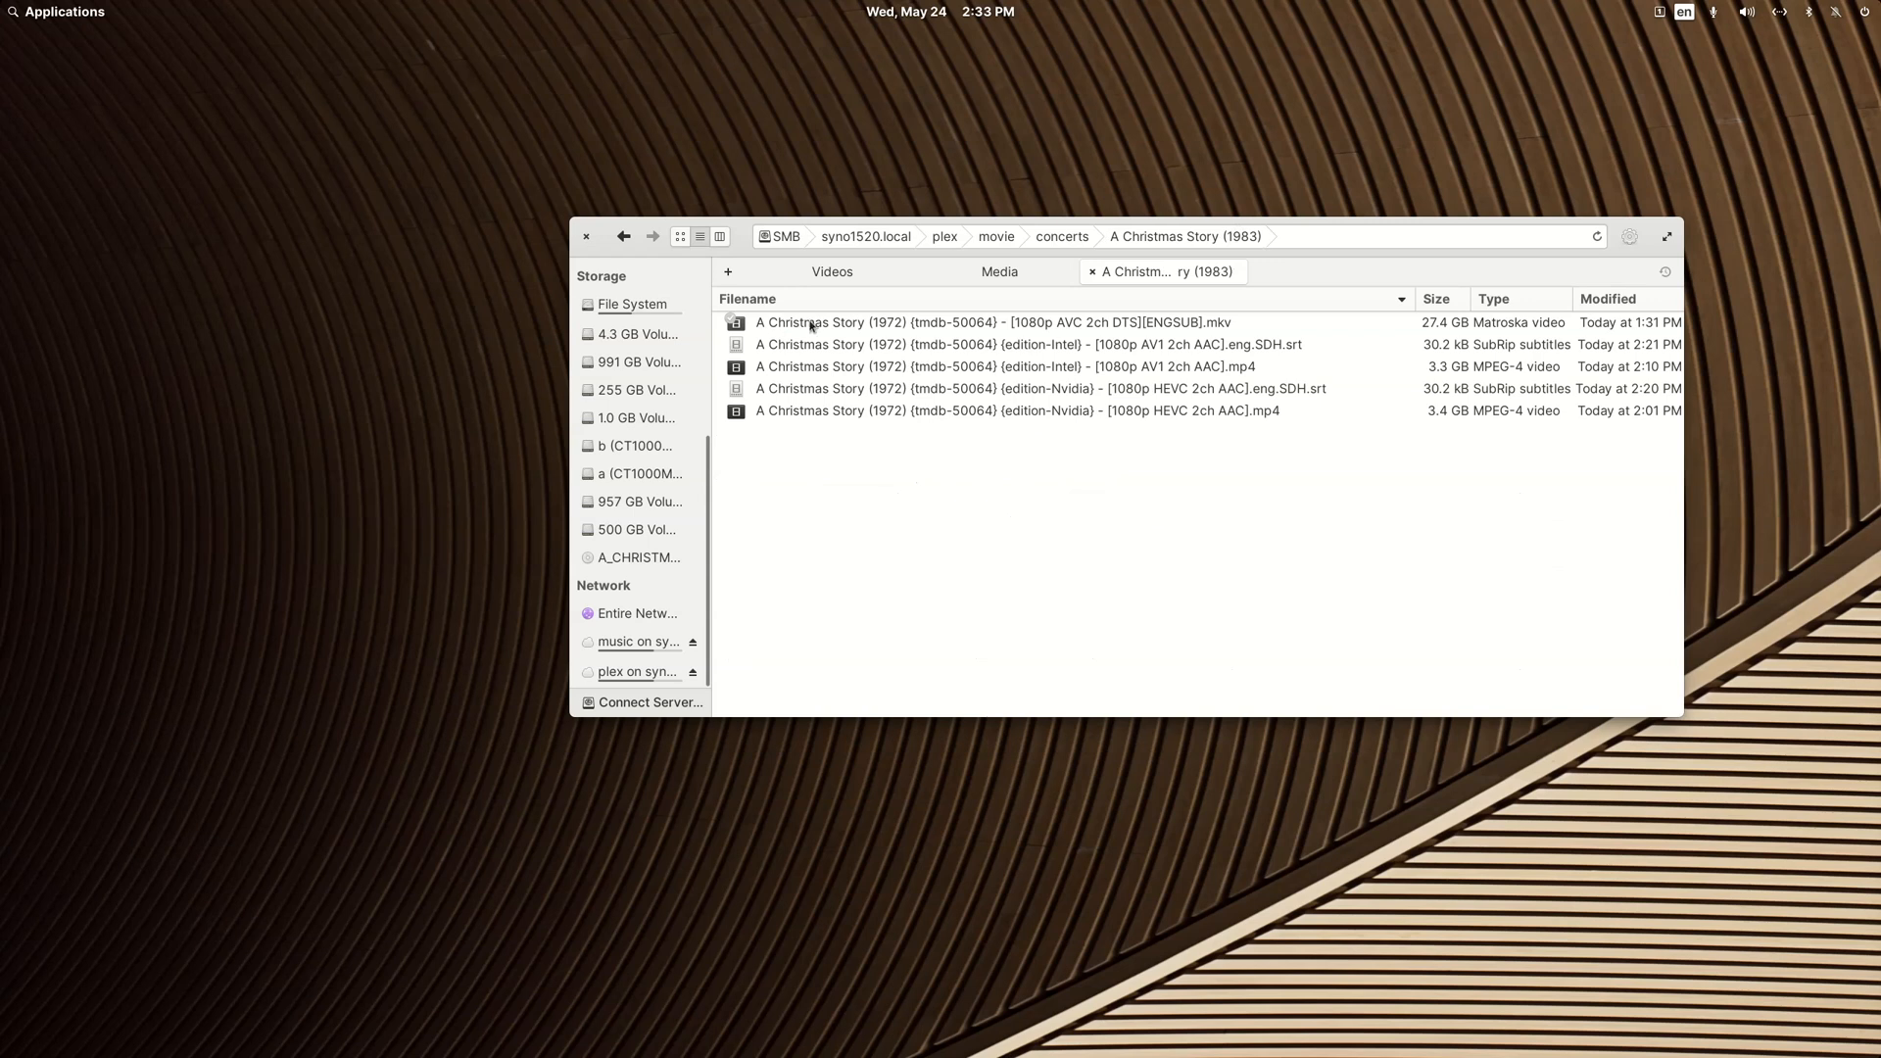
right_click(811, 327)
left_click(878, 605)
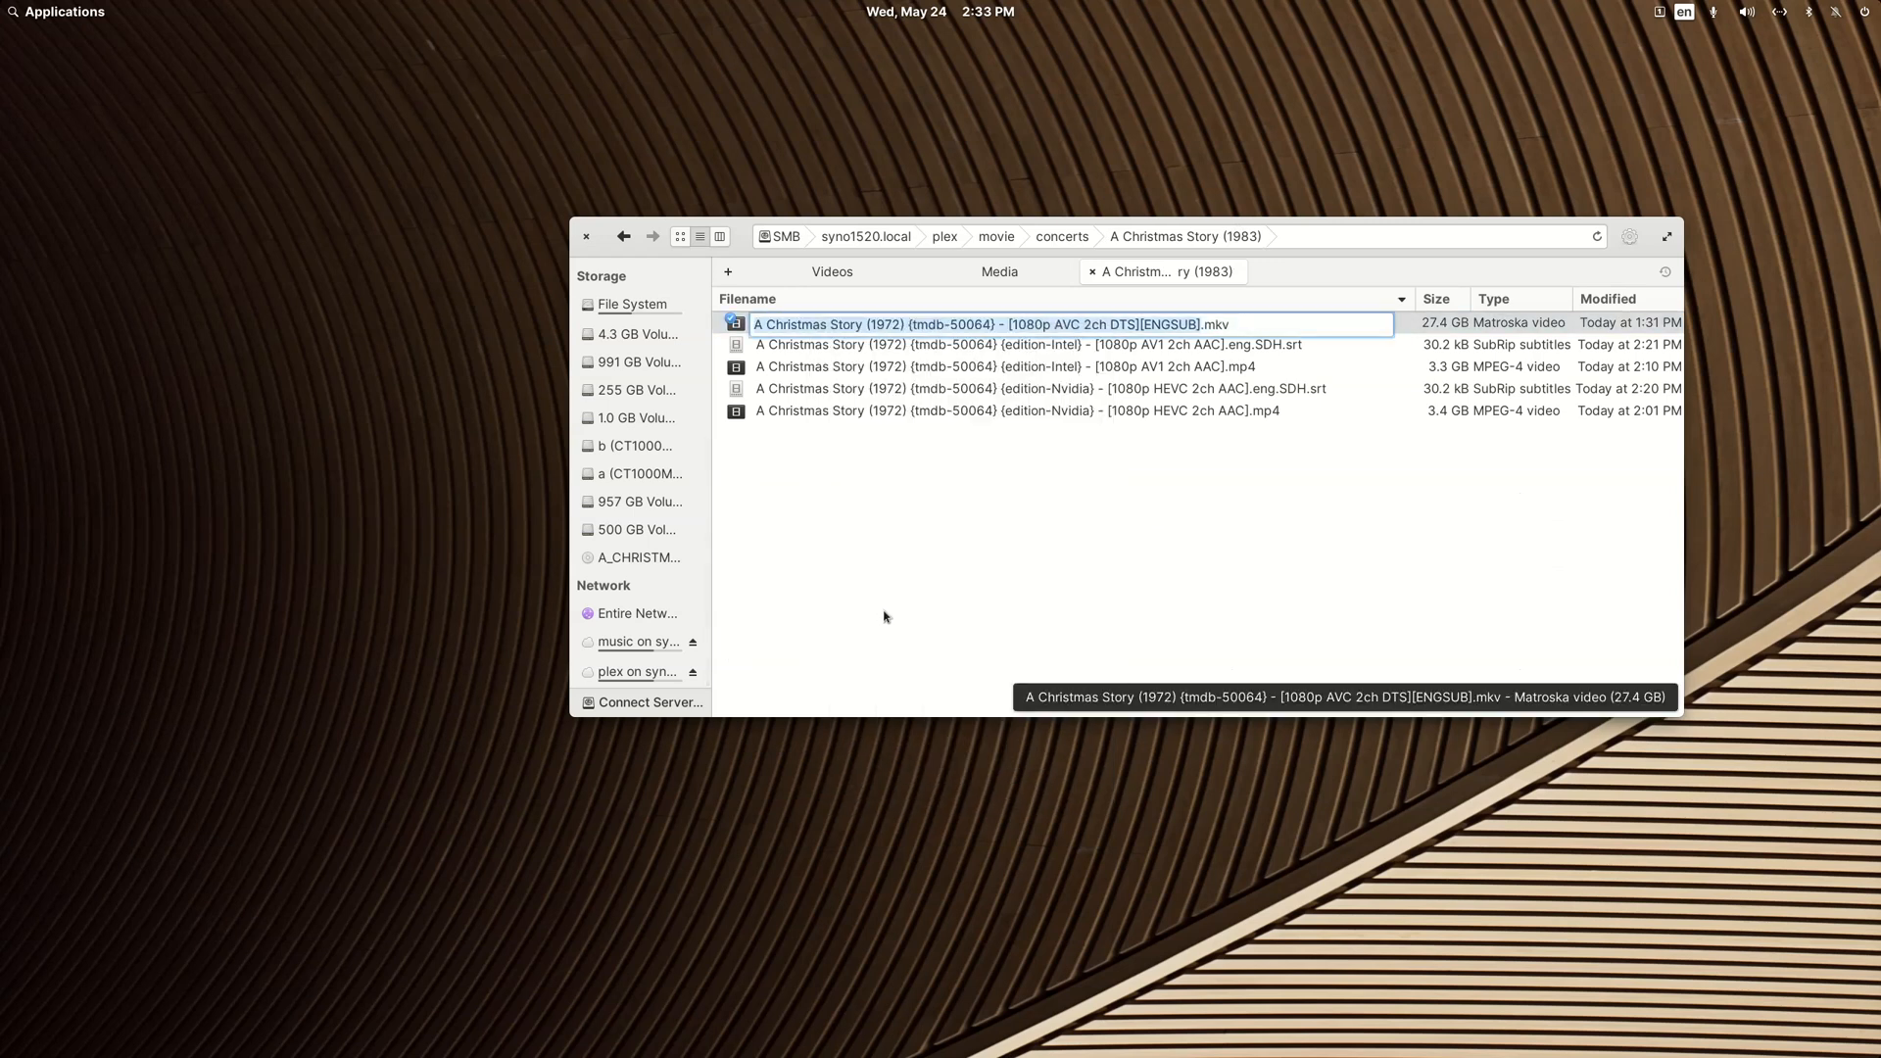
key("Home")
key("shift+Right")
key("shift+Right")
key("shift+Right")
key("shift+Right")
key("shift+Right")
key("shift+Right")
key("shift+Right")
key("shift+Right")
key("shift+Right")
key("shift+Right")
key("shift+Right")
key("shift+Right")
key("shift+Right")
key("shift+Right")
key("shift+Right")
key("shift+Right")
key("shift+Right")
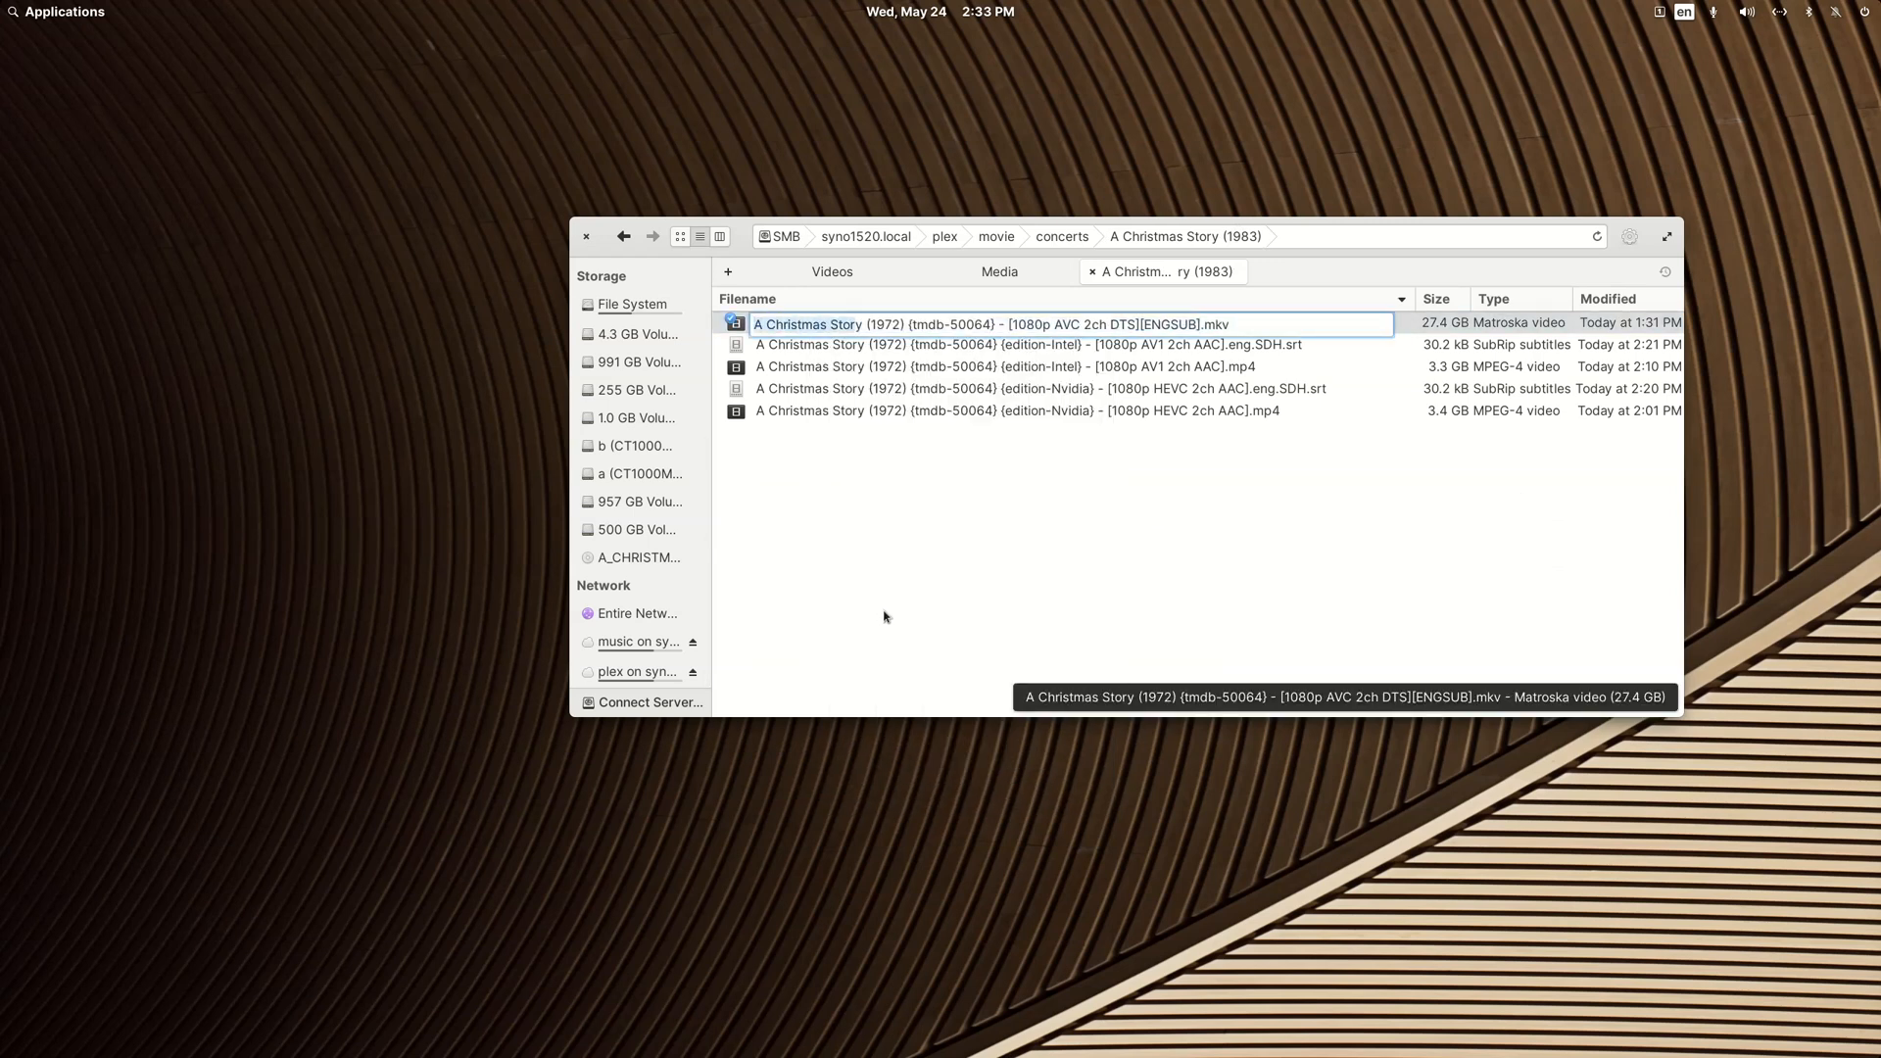
key("shift+Right")
key("shift+Right")
key("shift+Right")
key("shift+Right")
key("ctrl+v")
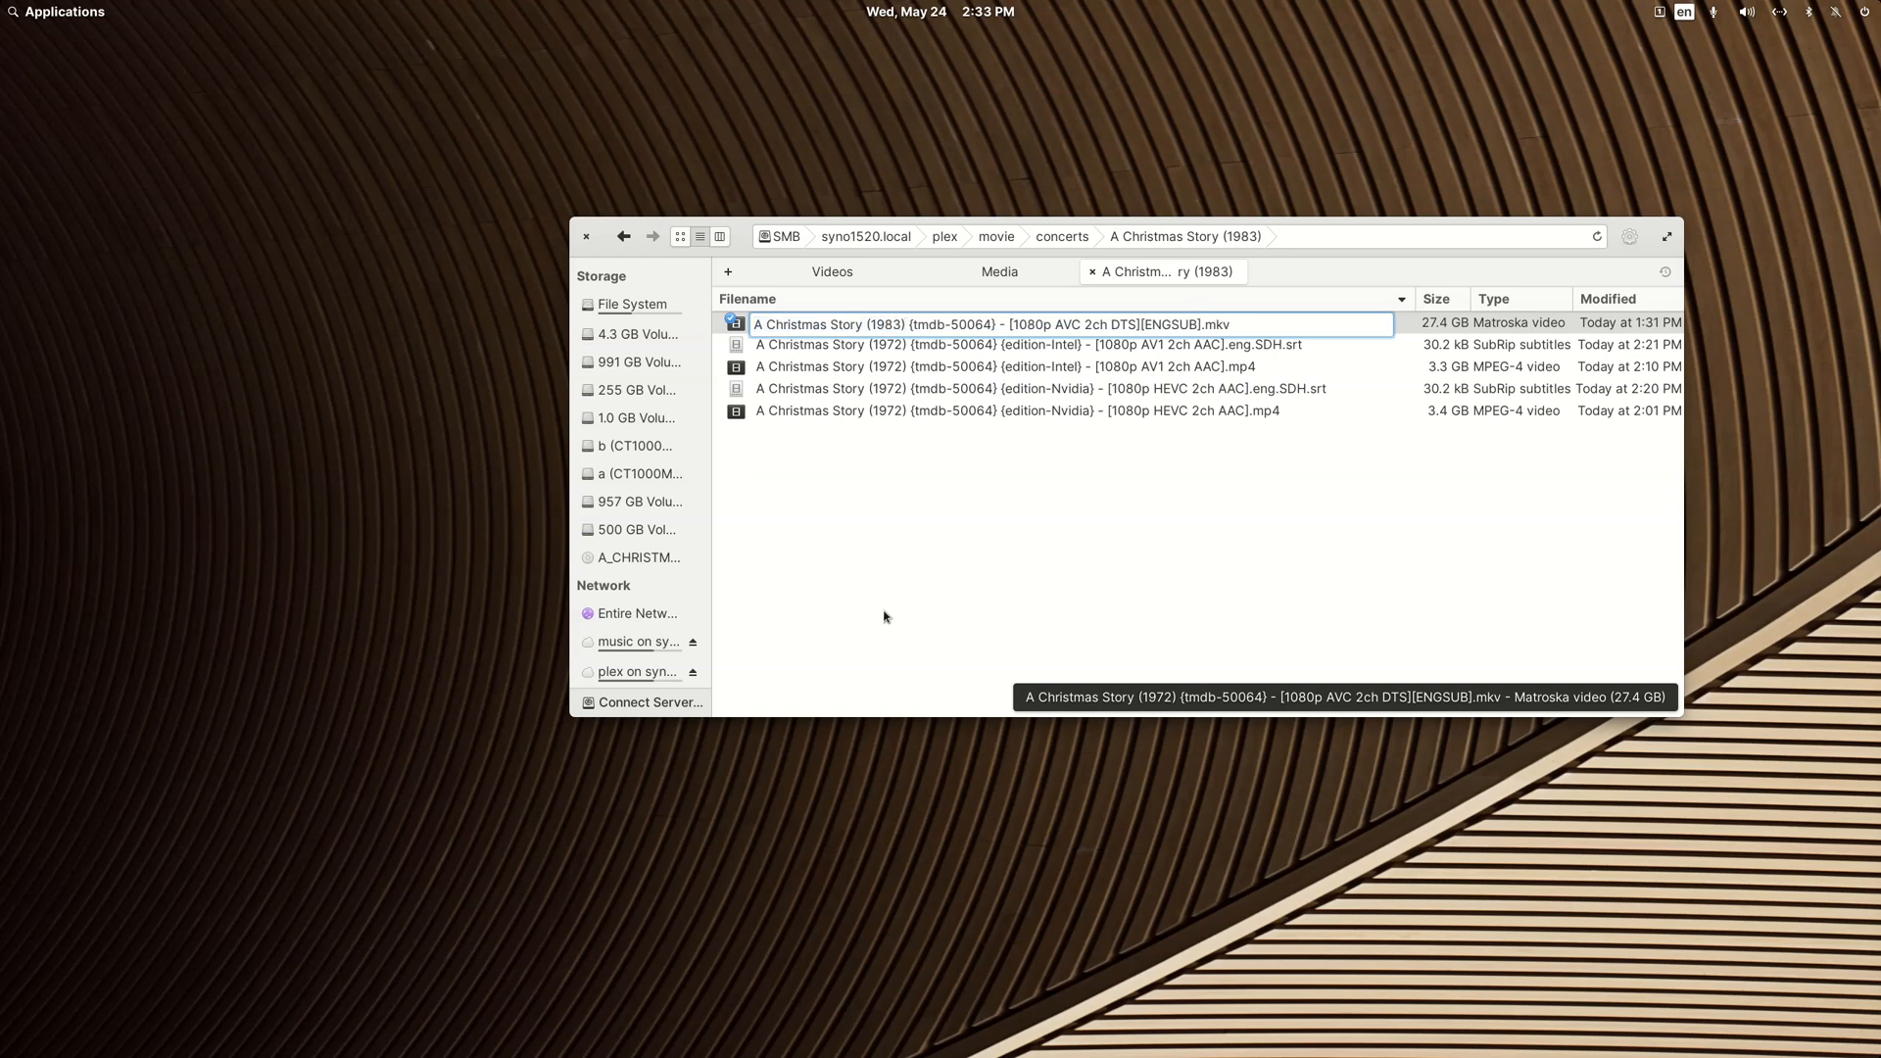
key("Return")
Step: Change the title portion of the Nvidia edition MP4 file's name to "A Christmas Story (1983)"
key("Up")
key("F2")
key("Home")
key("shift+Right")
key("shift+Right")
key("shift+Right")
key("shift+Right")
key("shift+Right")
key("shift+Right")
key("shift+Right")
key("shift+Right")
key("shift+Right")
key("shift+Right")
key("shift+Right")
key("shift+Right")
key("shift+Right")
key("shift+Right")
key("shift+Right")
key("shift+Right")
key("shift+Right")
key("shift+Right")
key("shift+Right")
key("shift+Right")
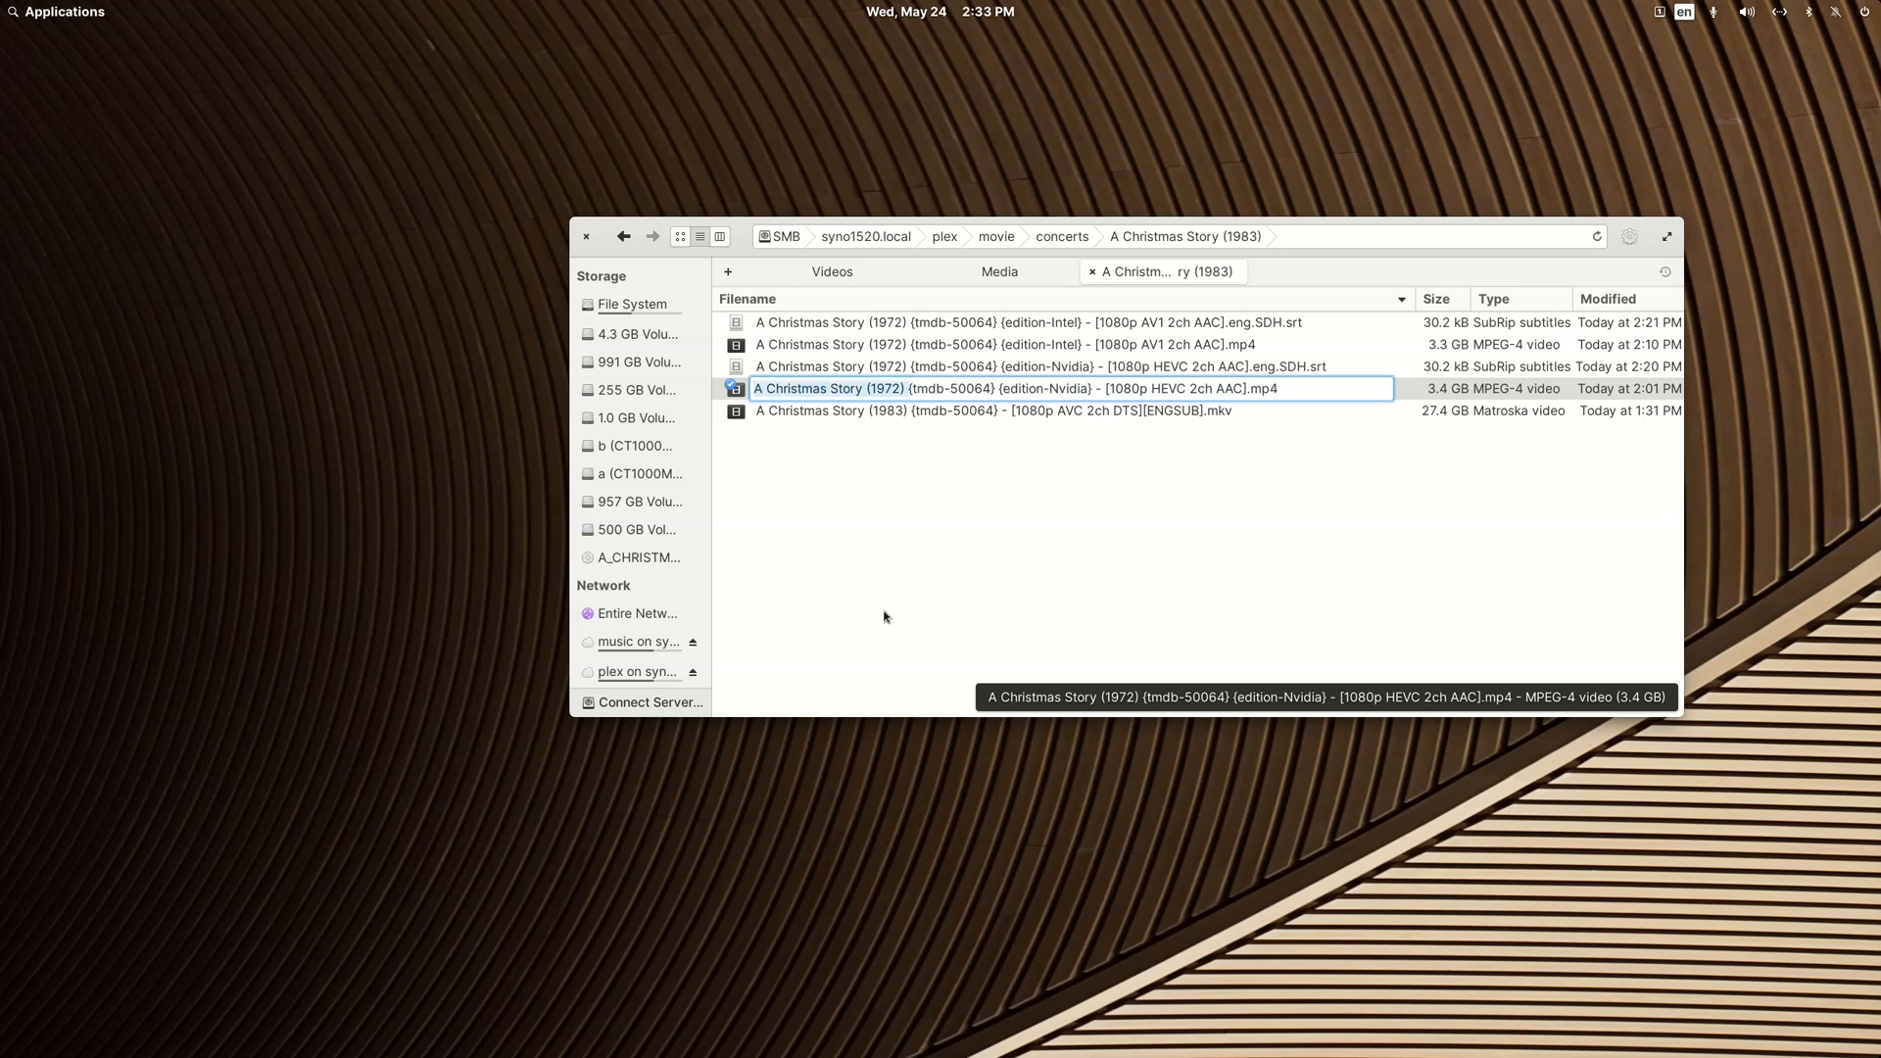
key("ctrl+v")
key("Return")
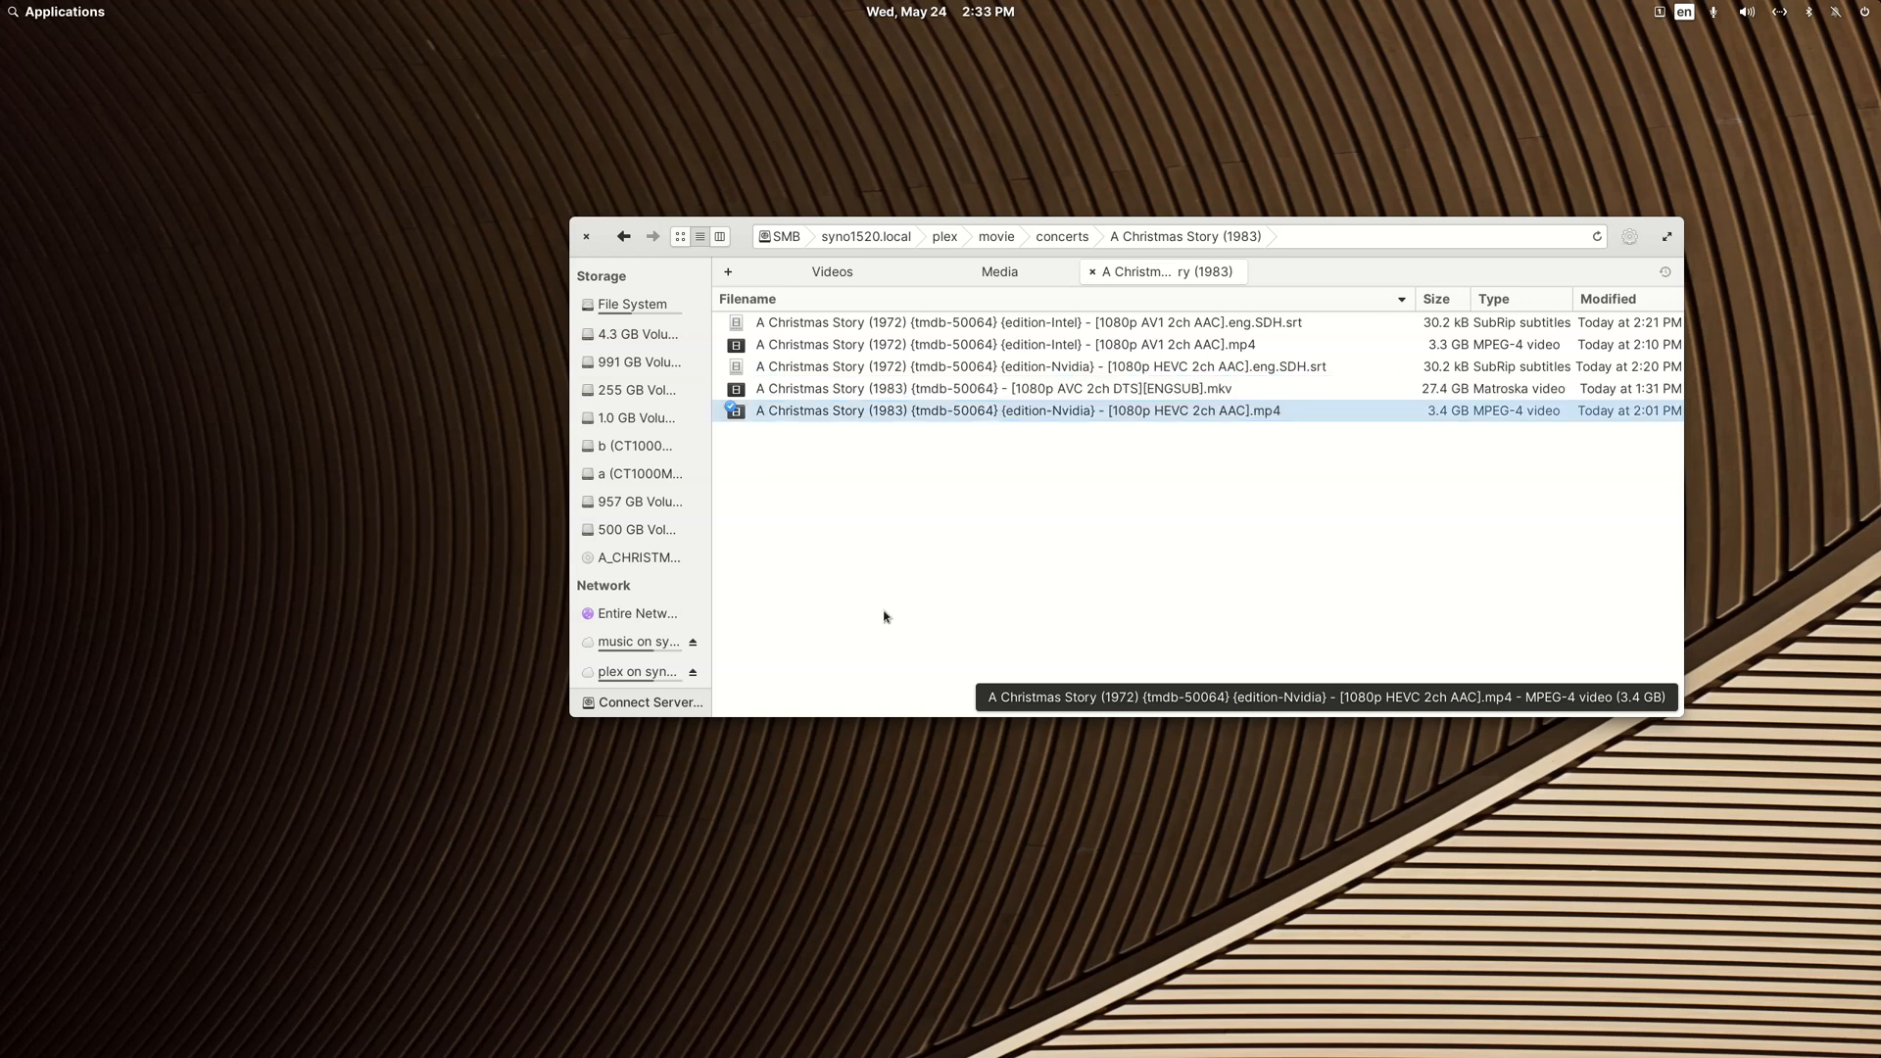
Step: Change the title portion of the Nvidia edition subtitle file's name to "A Christmas Story (1983)"
key("Up")
key("F2")
key("Home")
key("shift+Right")
key("shift+Right")
key("shift+Right")
key("shift+Right")
key("shift+Right")
key("shift+Right")
key("shift+Right")
key("shift+Right")
key("shift+Right")
key("shift+Right")
key("shift+Right")
key("shift+Right")
key("shift+Right")
key("shift+Right")
key("shift+Right")
key("shift+Right")
key("shift+Right")
key("shift+Right")
key("shift+Right")
key("shift+Right")
key("shift+Right")
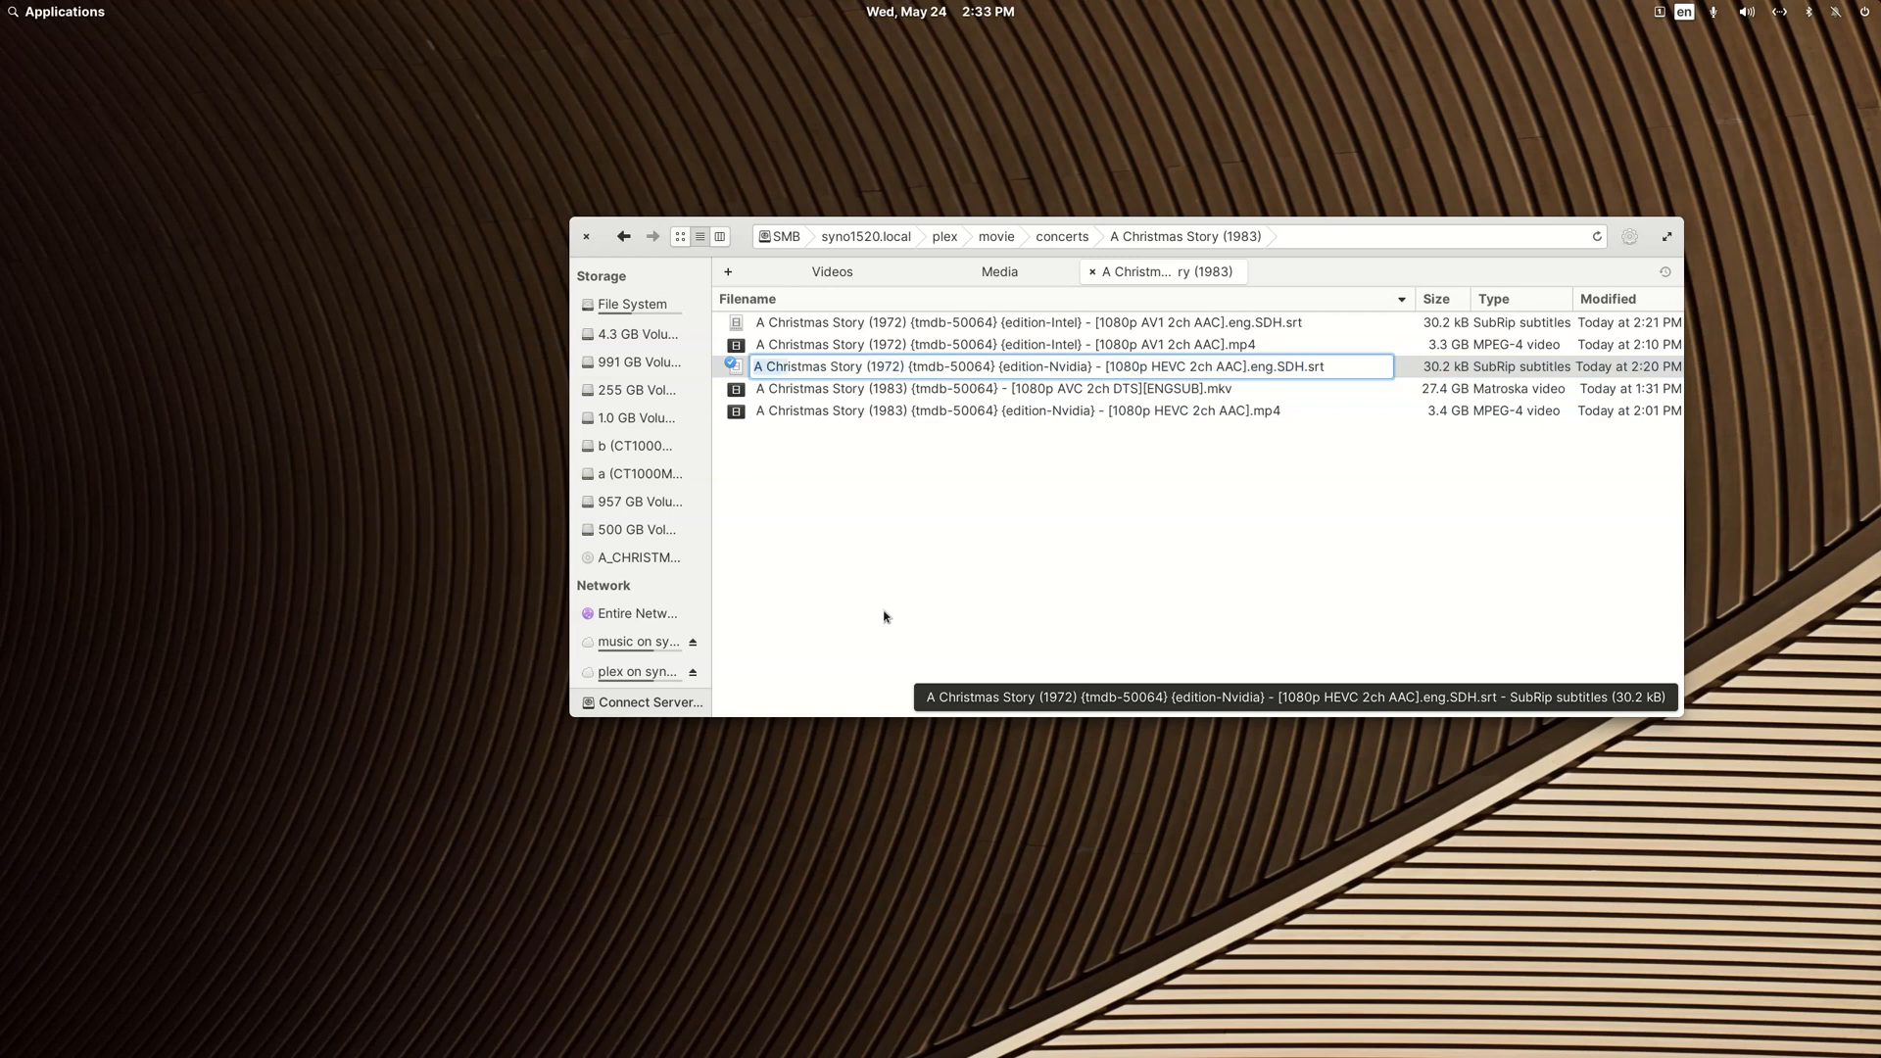
key("ctrl+v")
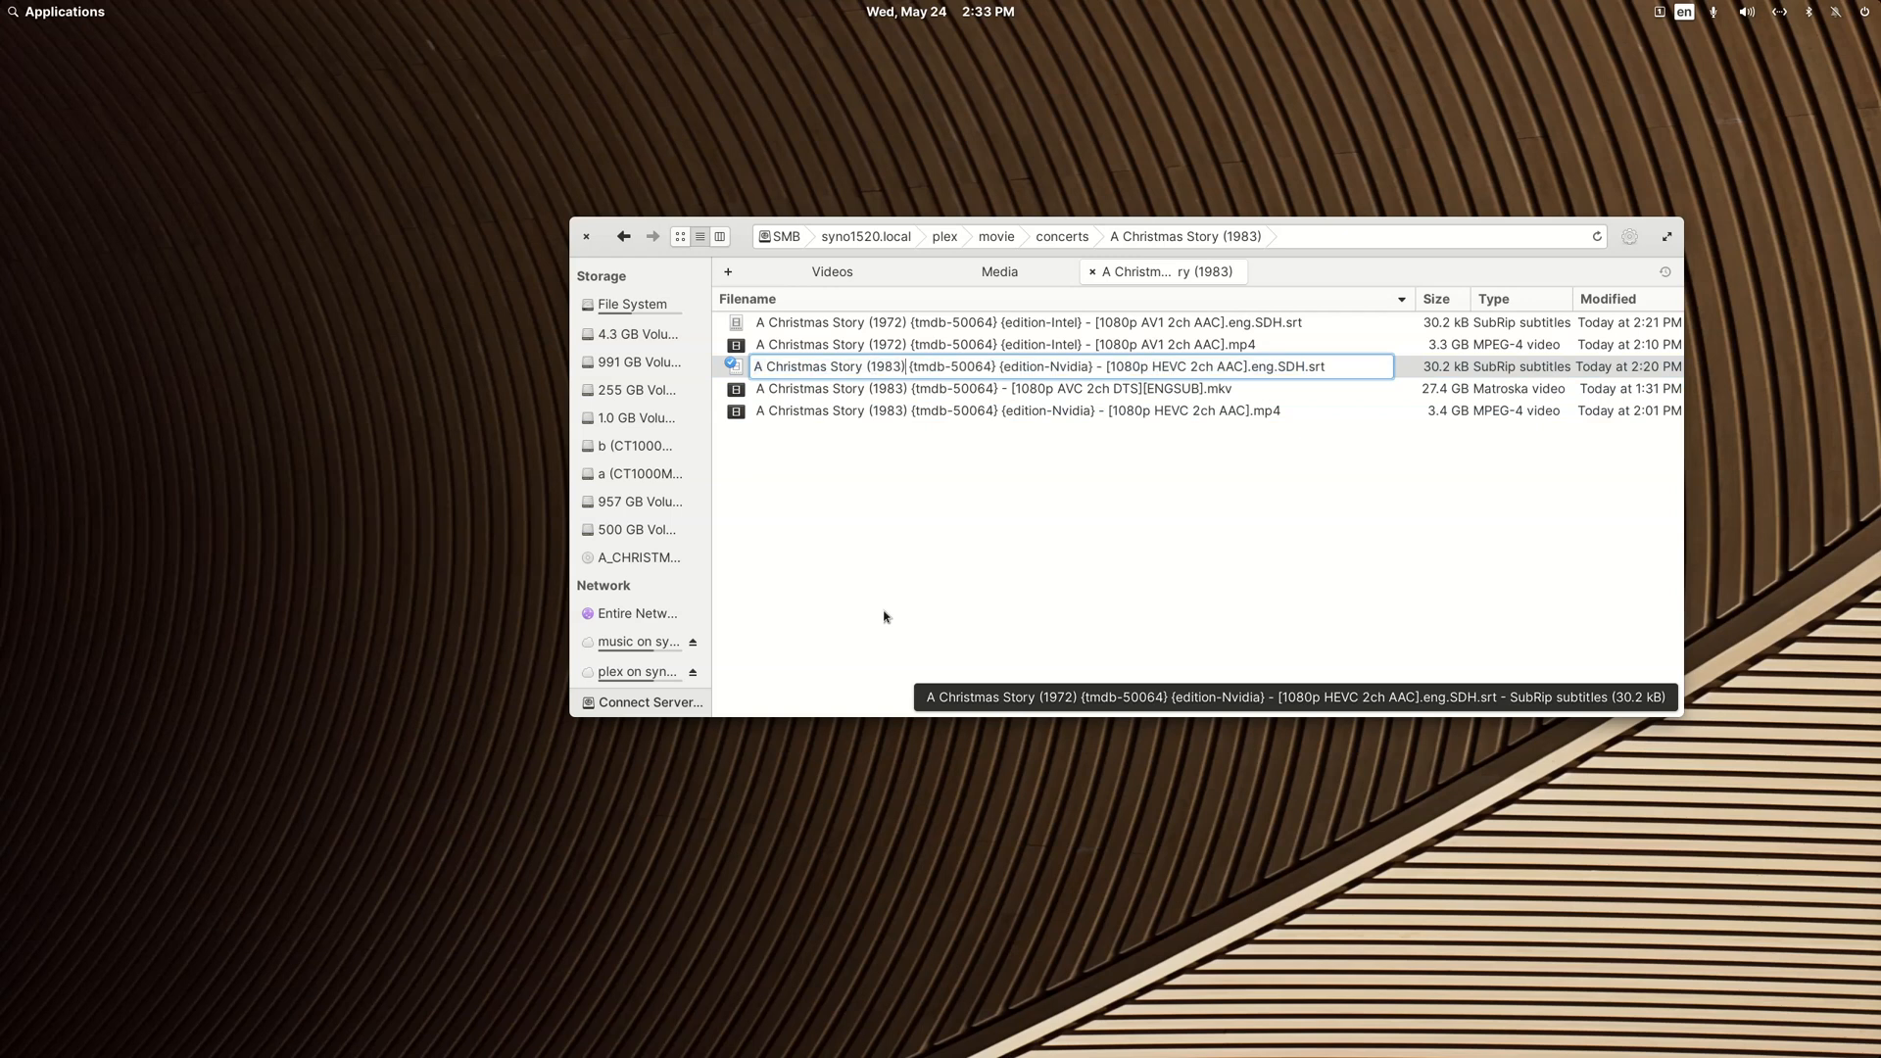
key("Return")
Step: Change the title portion of the Intel edition MP4 file's name to "A Christmas Story (1983)"
key("Up")
key("Up")
key("F2")
key("Home")
key("shift+Right")
key("shift+Right")
key("shift+Right")
key("shift+Right")
key("shift+Right")
key("shift+Right")
key("shift+Right")
key("shift+Right")
key("shift+Right")
key("shift+Right")
key("shift+Right")
key("shift+Right")
key("shift+Right")
key("shift+Right")
key("shift+Right")
key("shift+Right")
key("shift+Right")
key("shift+Right")
key("shift+Right")
key("shift+Right")
key("ctrl+v")
key("Return")
Step: Change the title portion of the Intel edition subtitle file's name to "A Christmas Story (1983)"
key("F2")
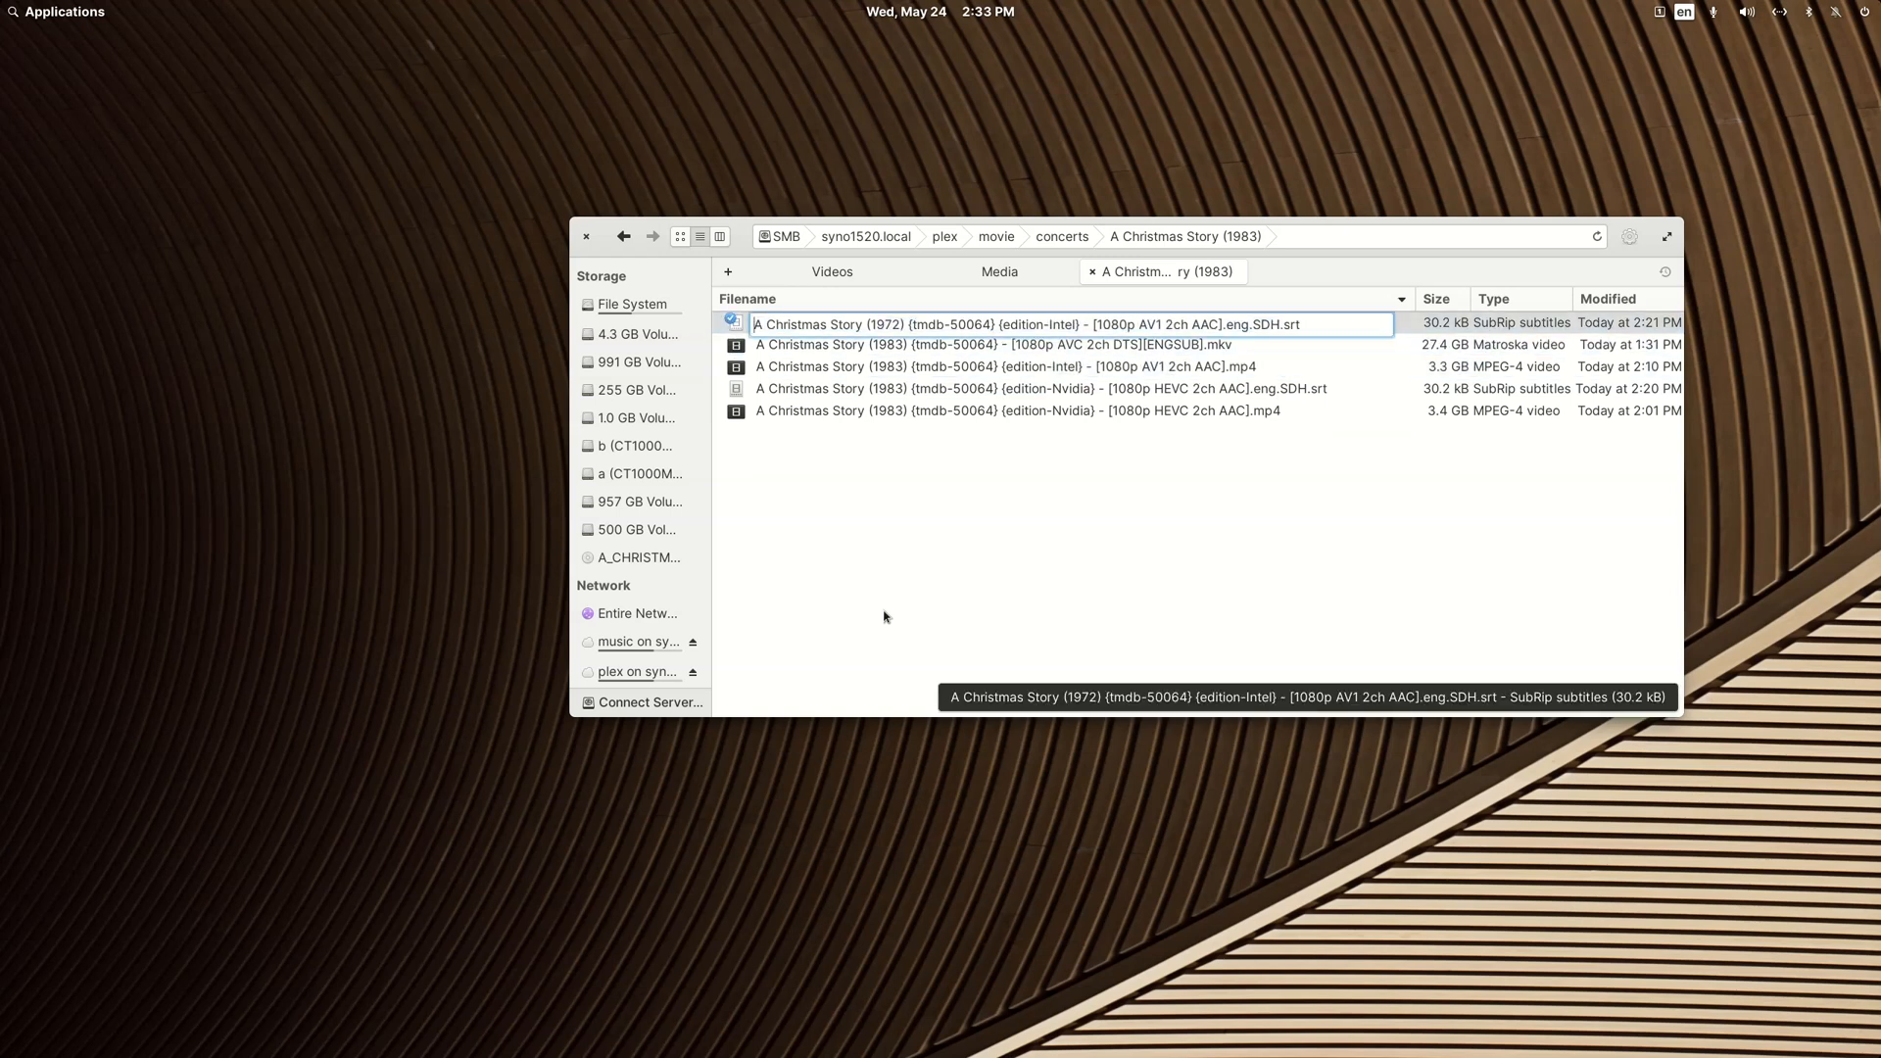
key("shift+Right")
key("shift+Right")
key("shift+Right")
key("shift+Right")
key("shift+Right")
key("shift+Right")
key("shift+Right")
key("shift+Right")
key("shift+Right")
key("shift+Right")
key("shift+Right")
key("shift+Right")
key("shift+Right")
key("shift+Right")
key("shift+Right")
key("shift+Right")
key("shift+Right")
key("shift+Right")
key("shift+Right")
key("shift+Right")
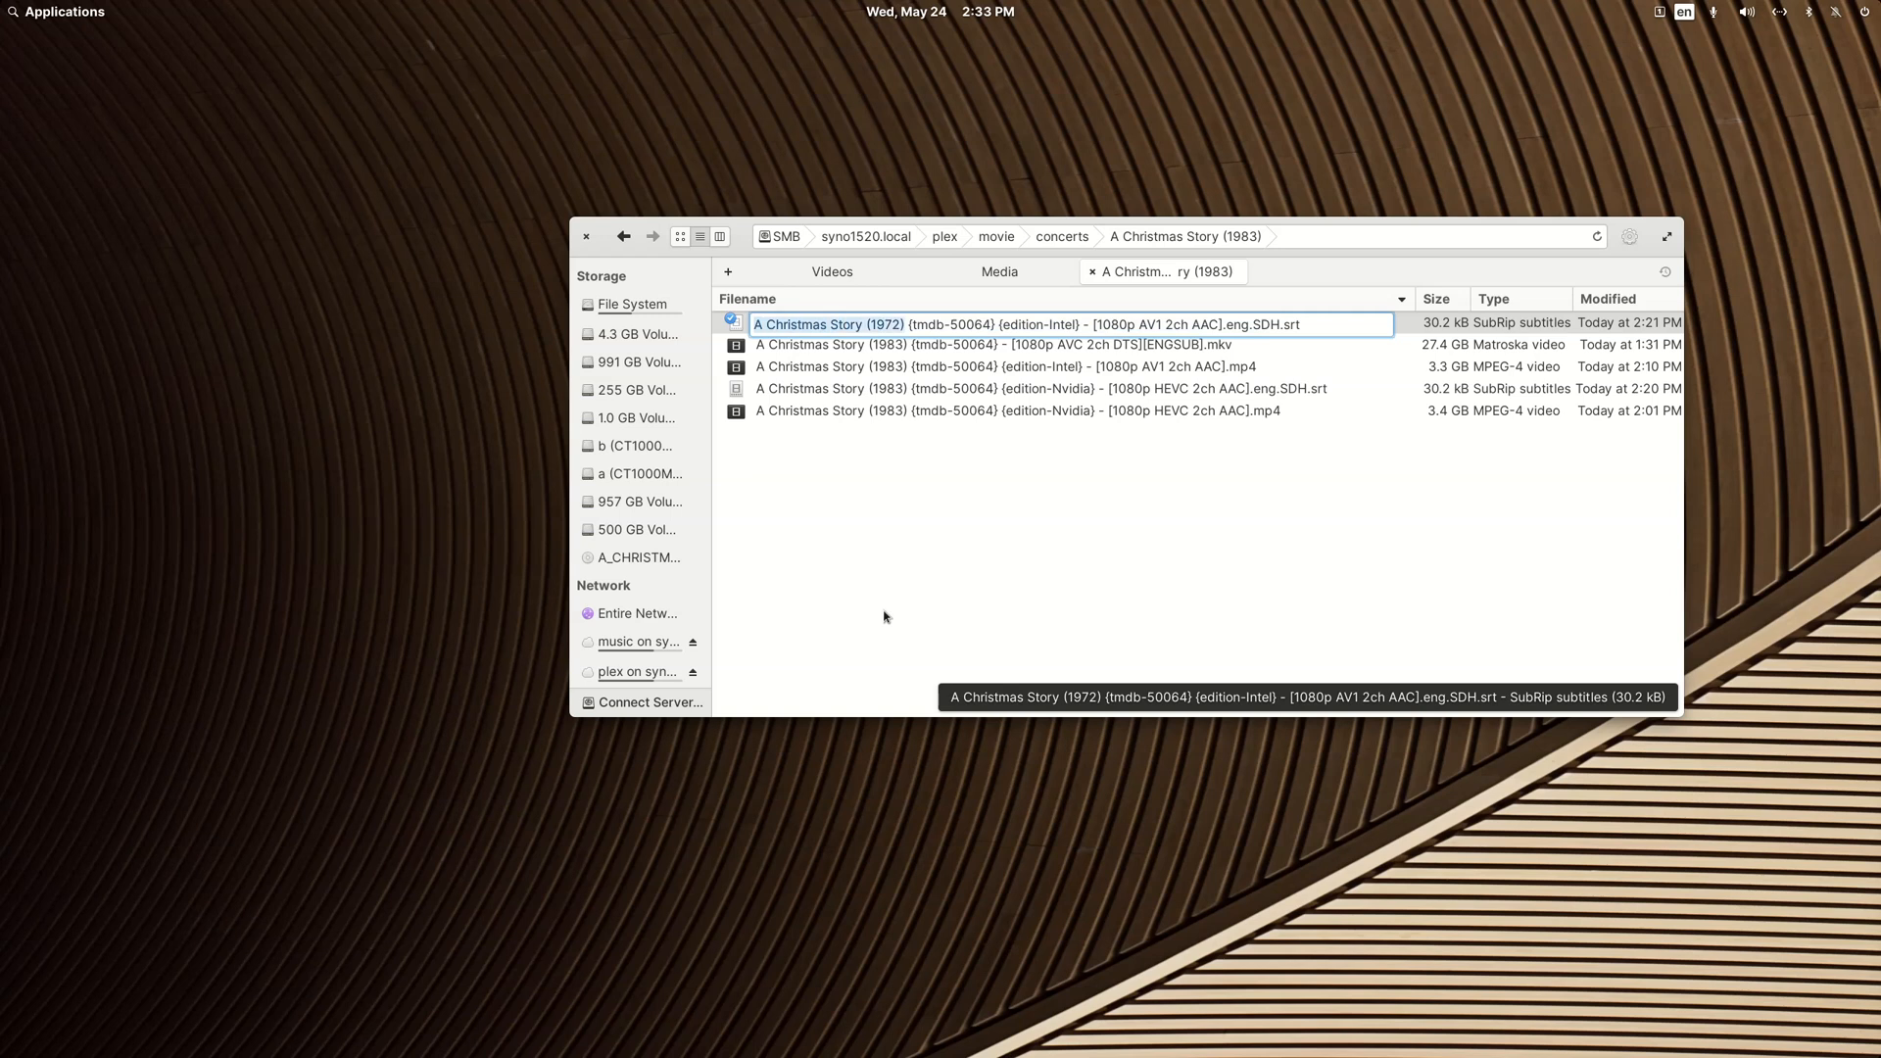
type("A Christmas Story (1983)")
key("Return")
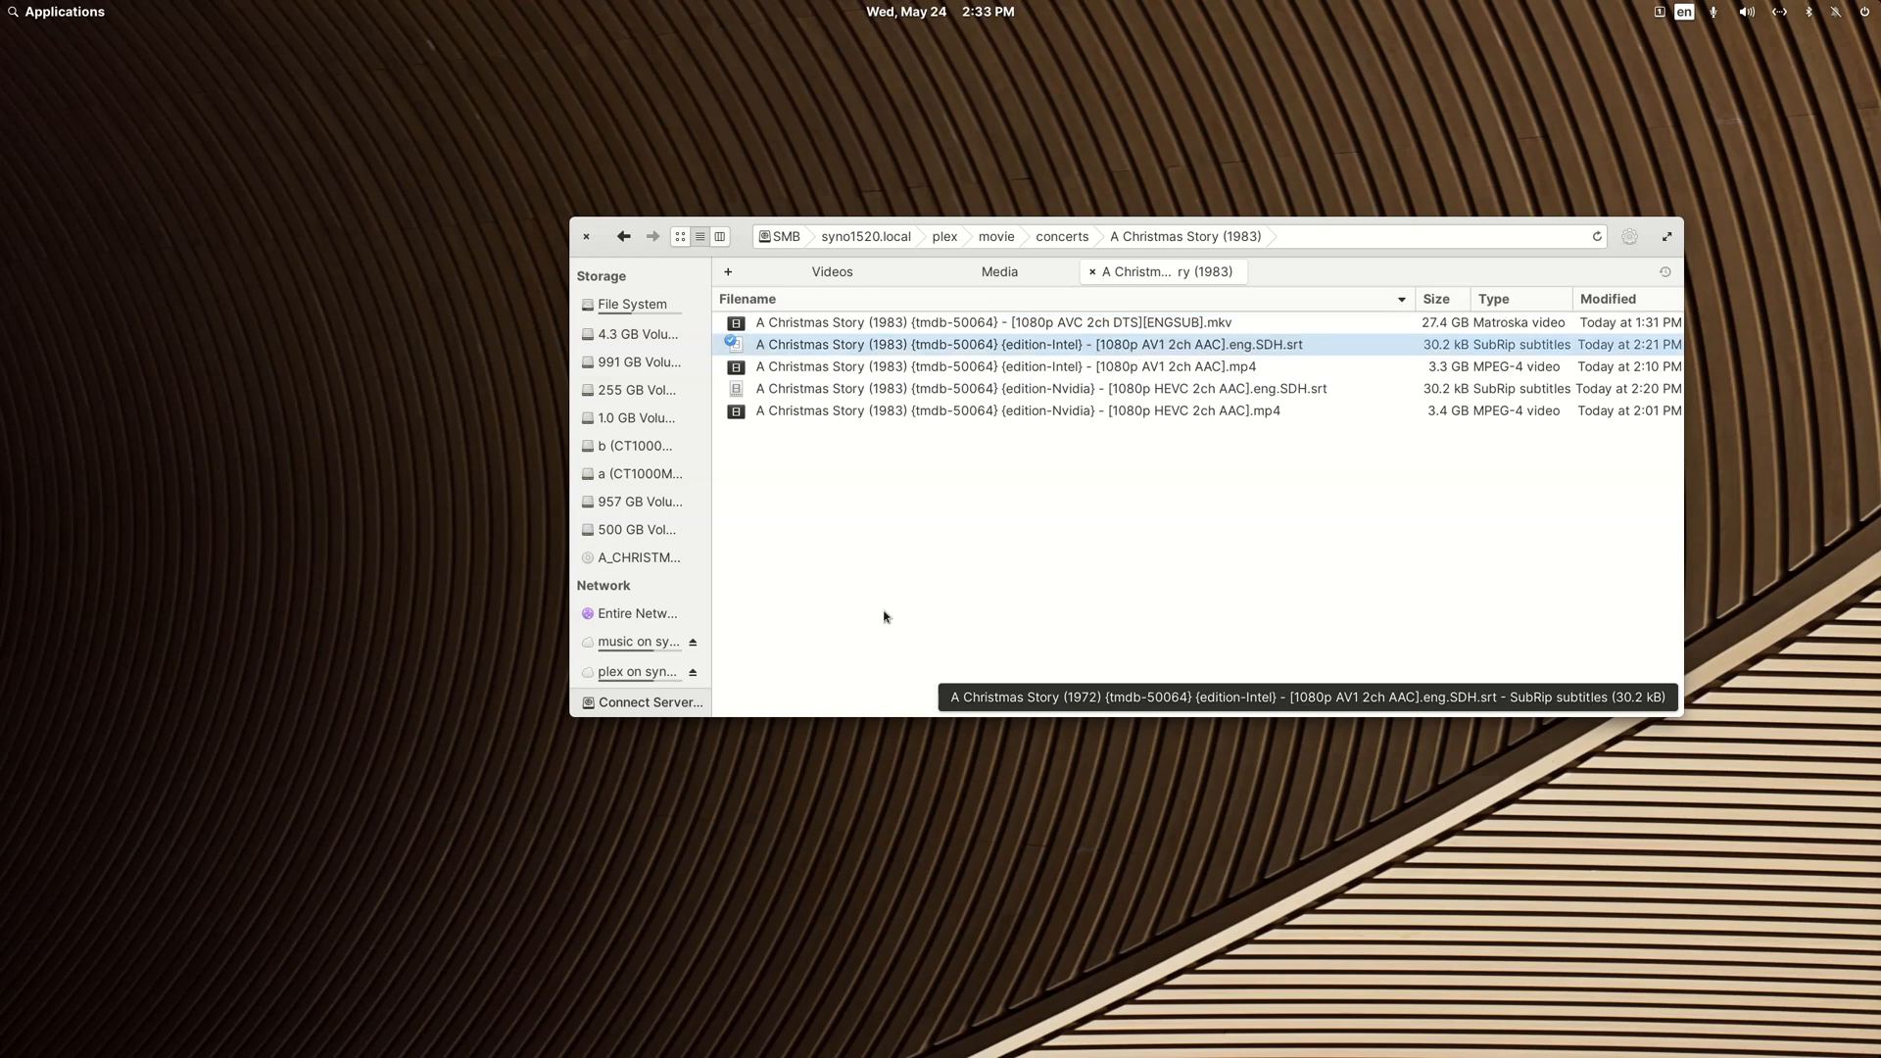
Step: Remove the {tmdb-50064} tag from the MKV file's name, leaving "A Christmas Story (1983) - [1080p AVC 2ch DTS][ENGSUB].mkv"
key("Up")
key("F2")
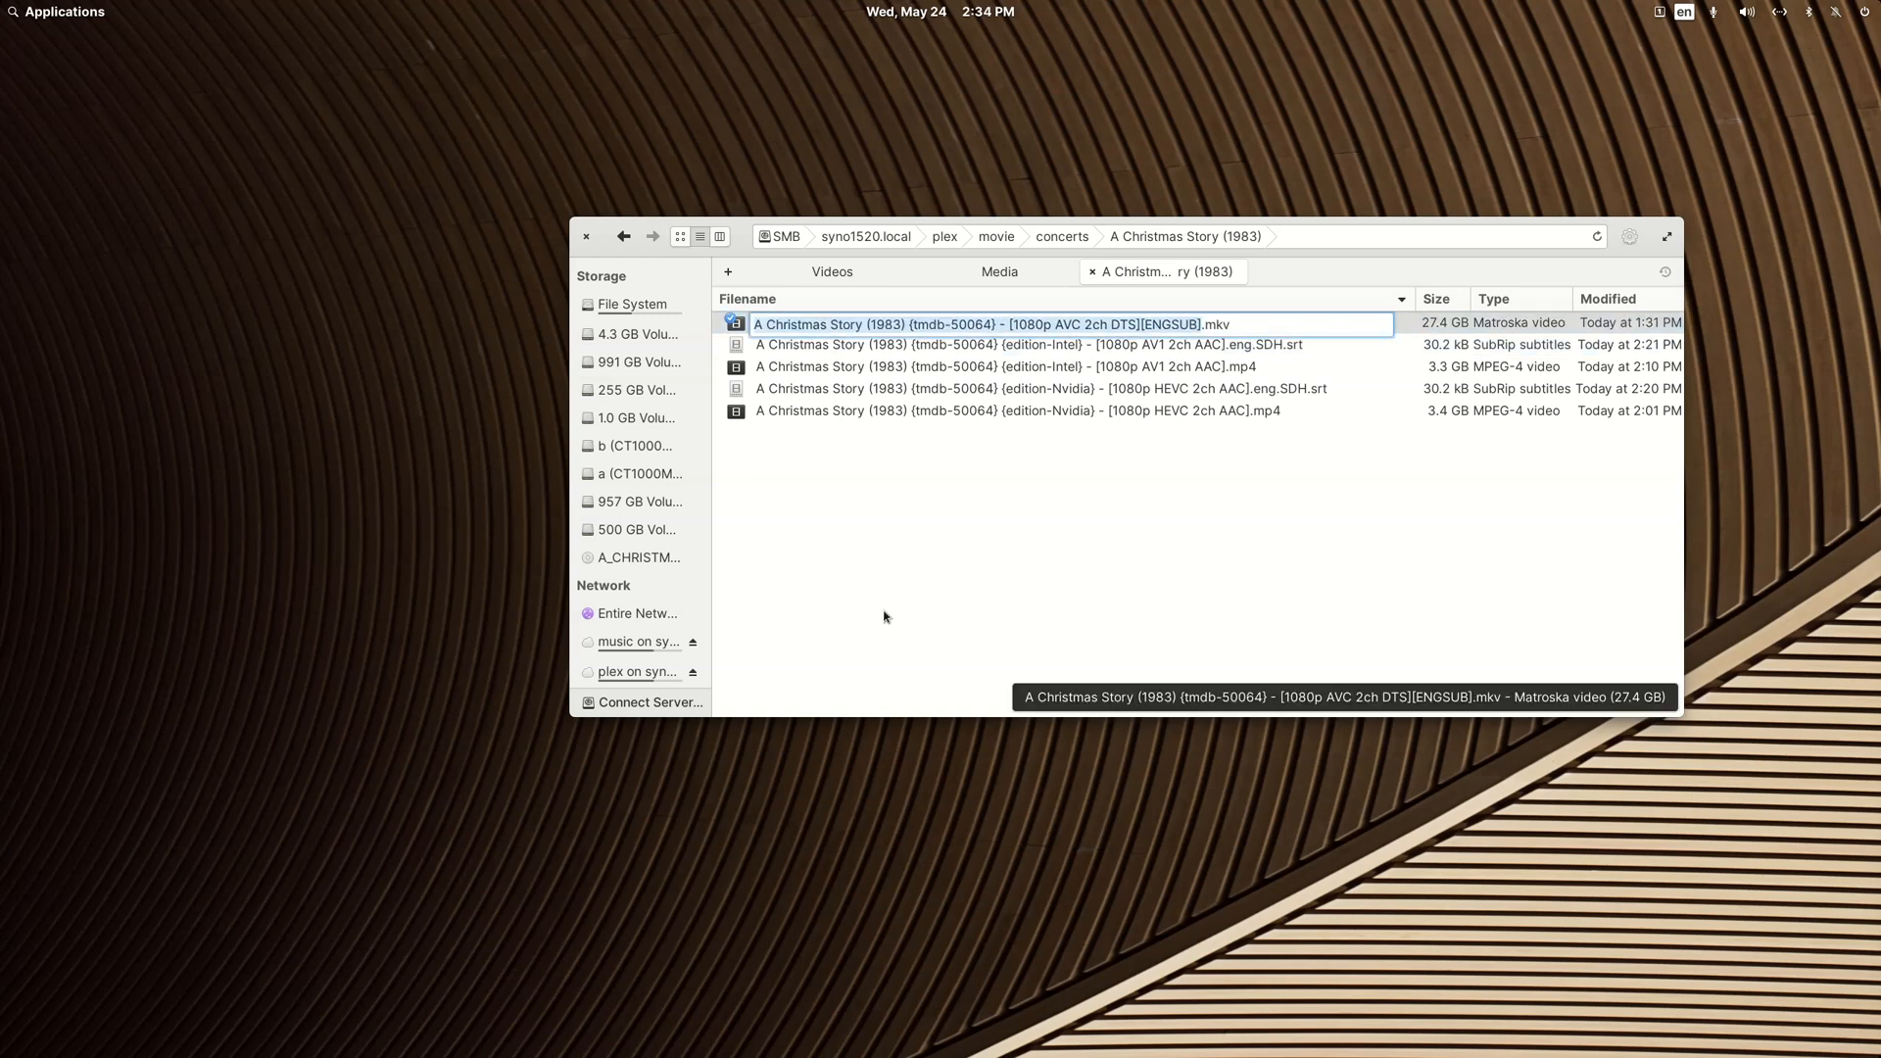
key("Left")
key("Right")
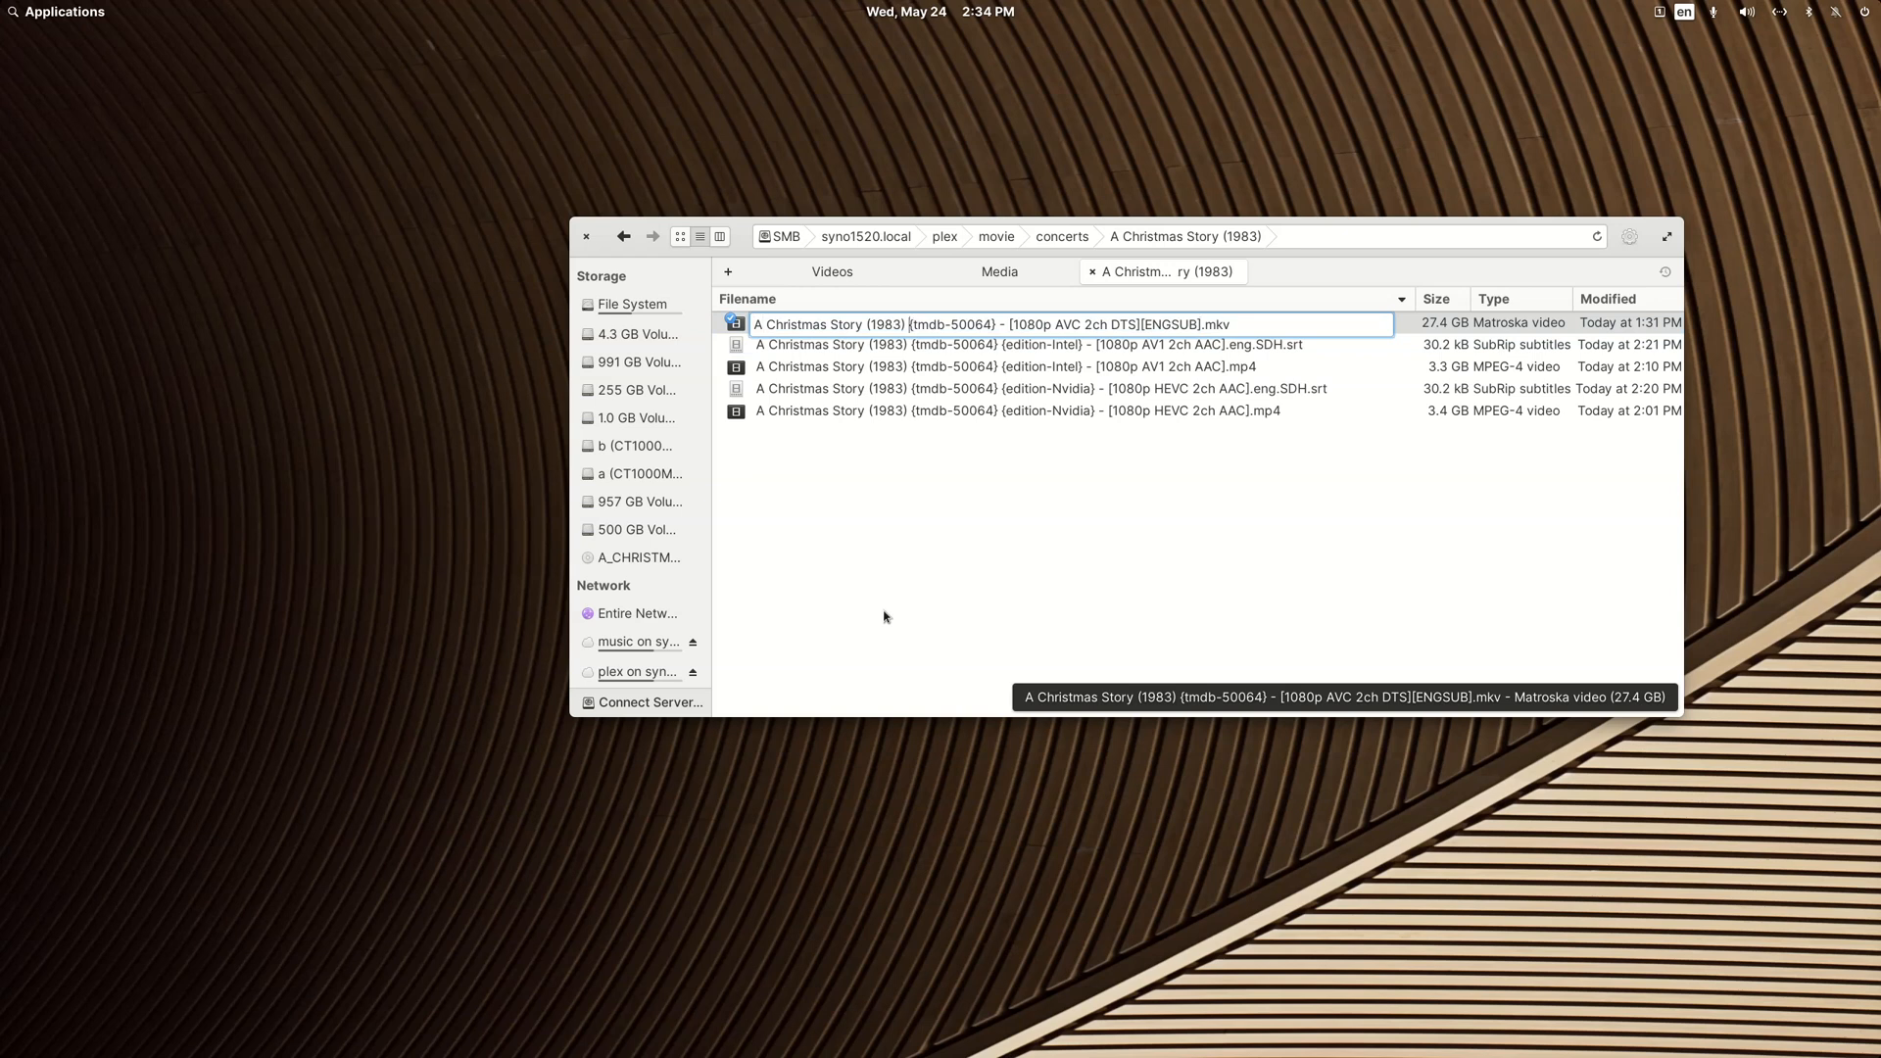
key("ctrl+shift+Right")
key("ctrl+shift+Right")
key("ctrl+shift+Right")
key("BackSpace")
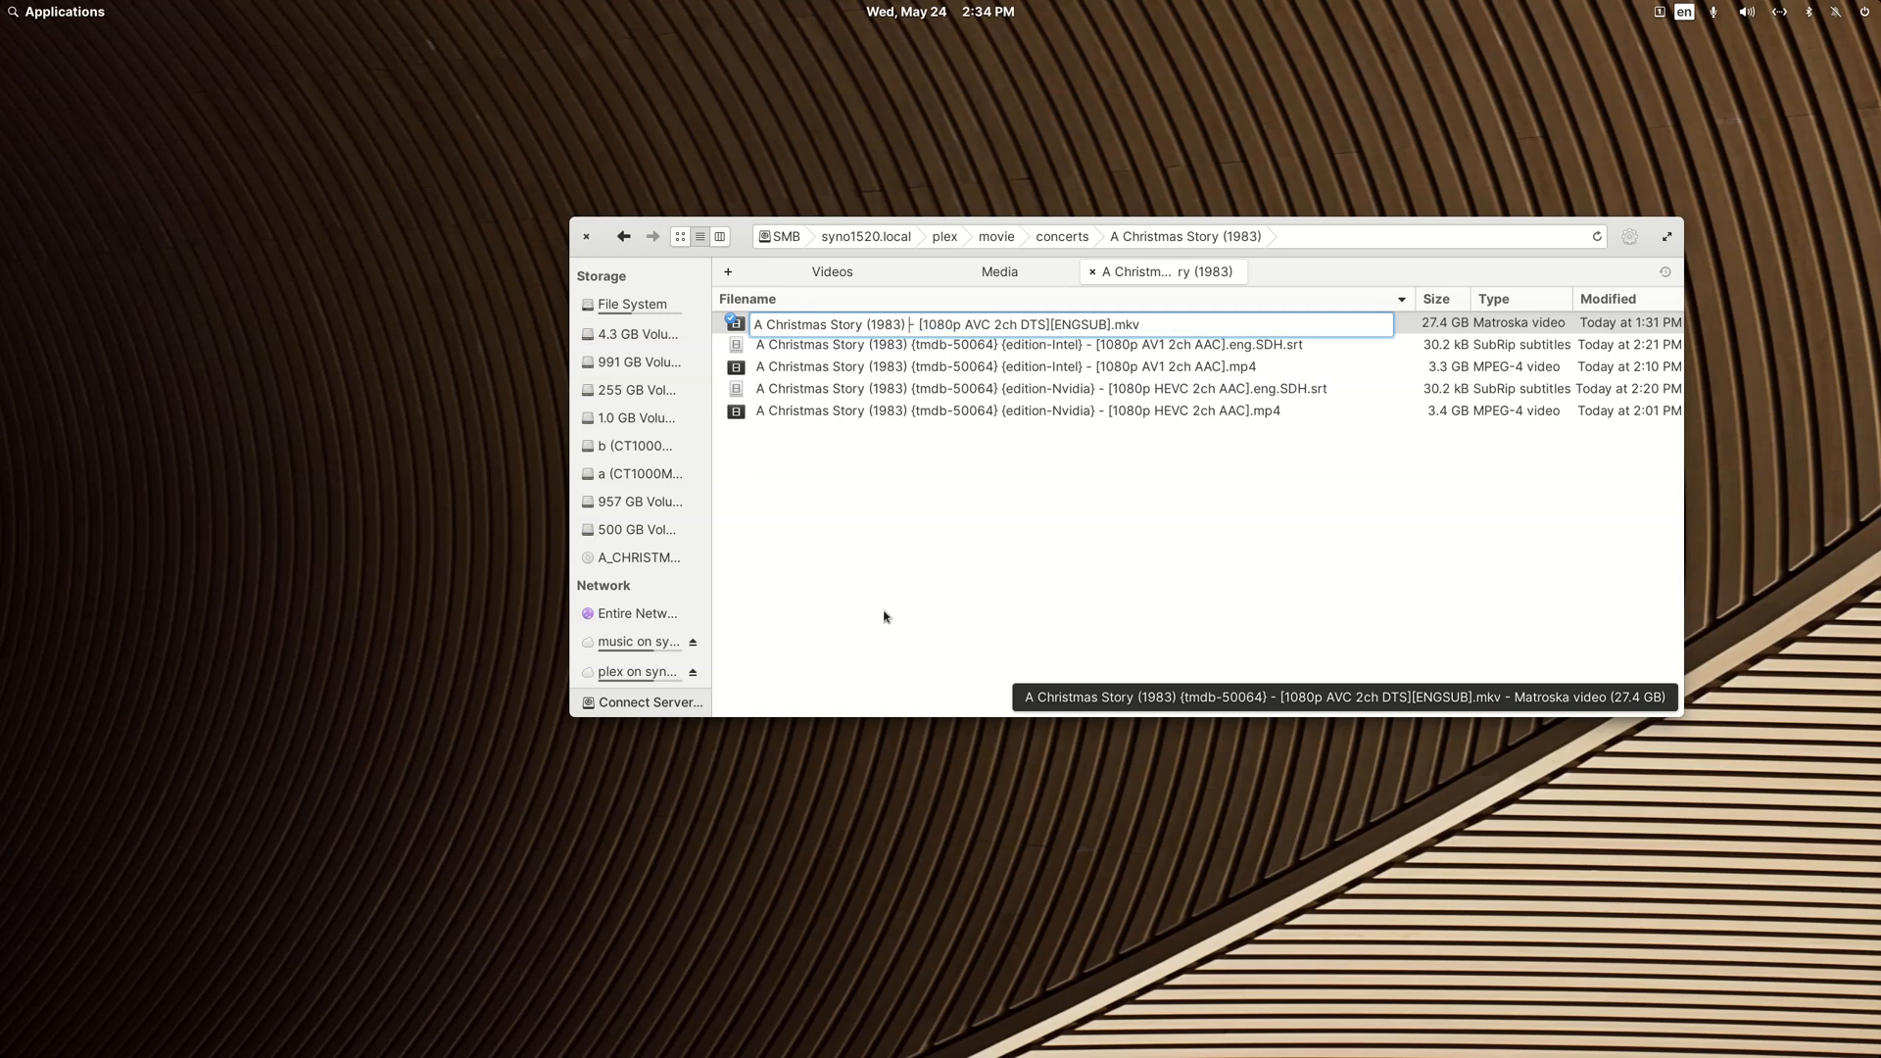
key("Return")
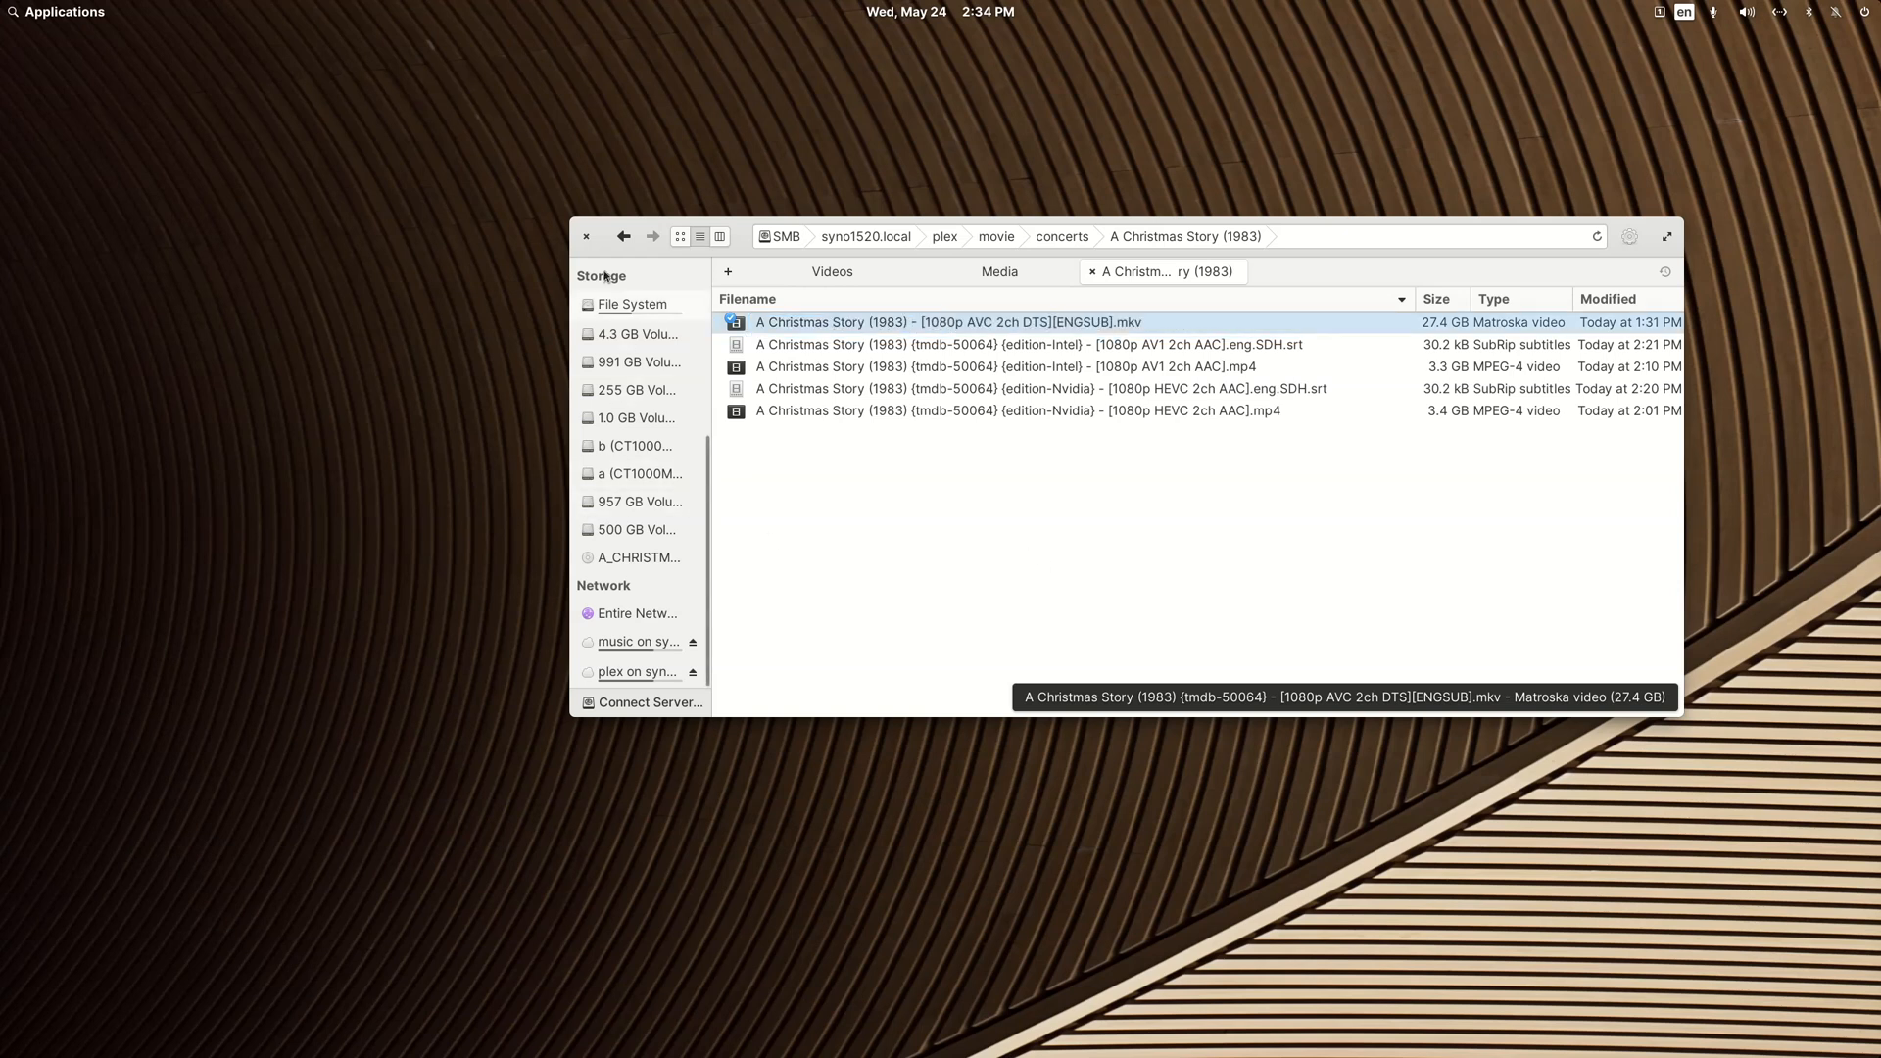
Step: Rename the A Christmas Story (1983) folder's files in FileBot with the preset "Movie Rename in Current Location without Folder Creation", and close FileBot
left_click(621, 235)
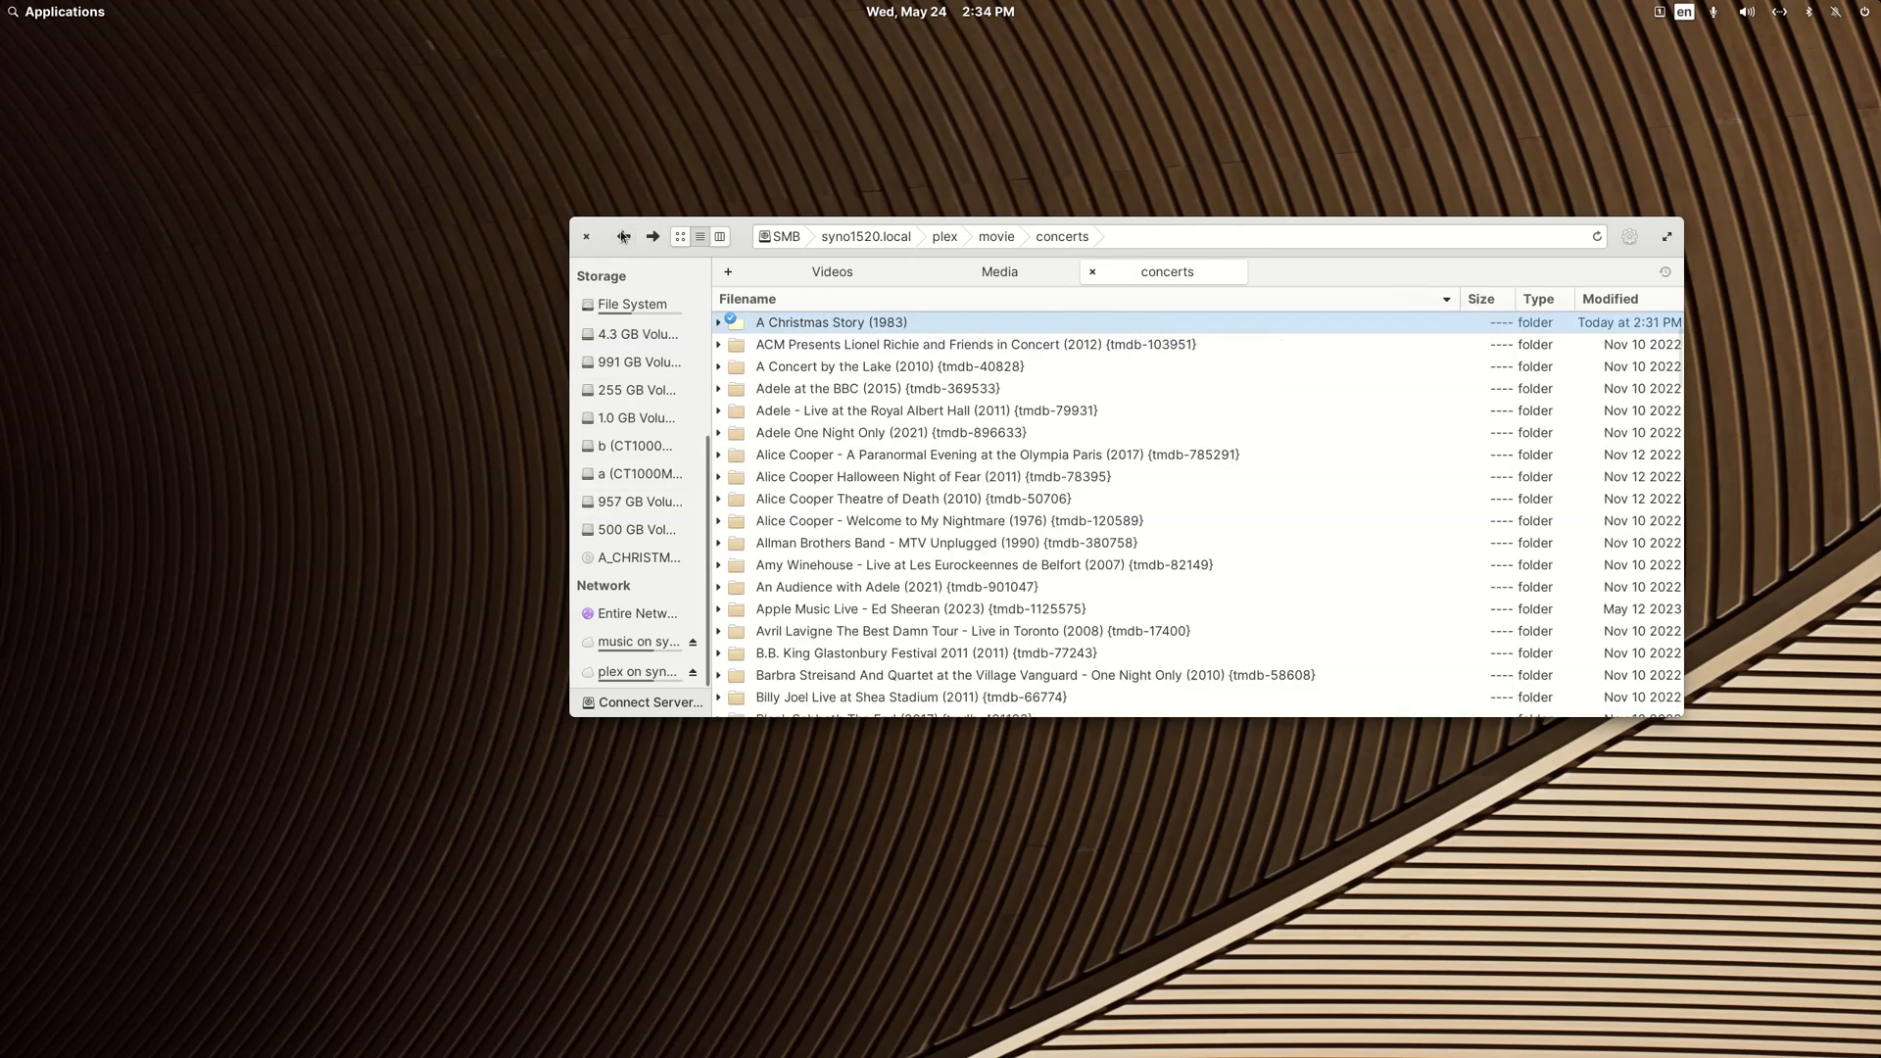
right_click(798, 323)
mouse_move(862, 348)
left_click(1157, 474)
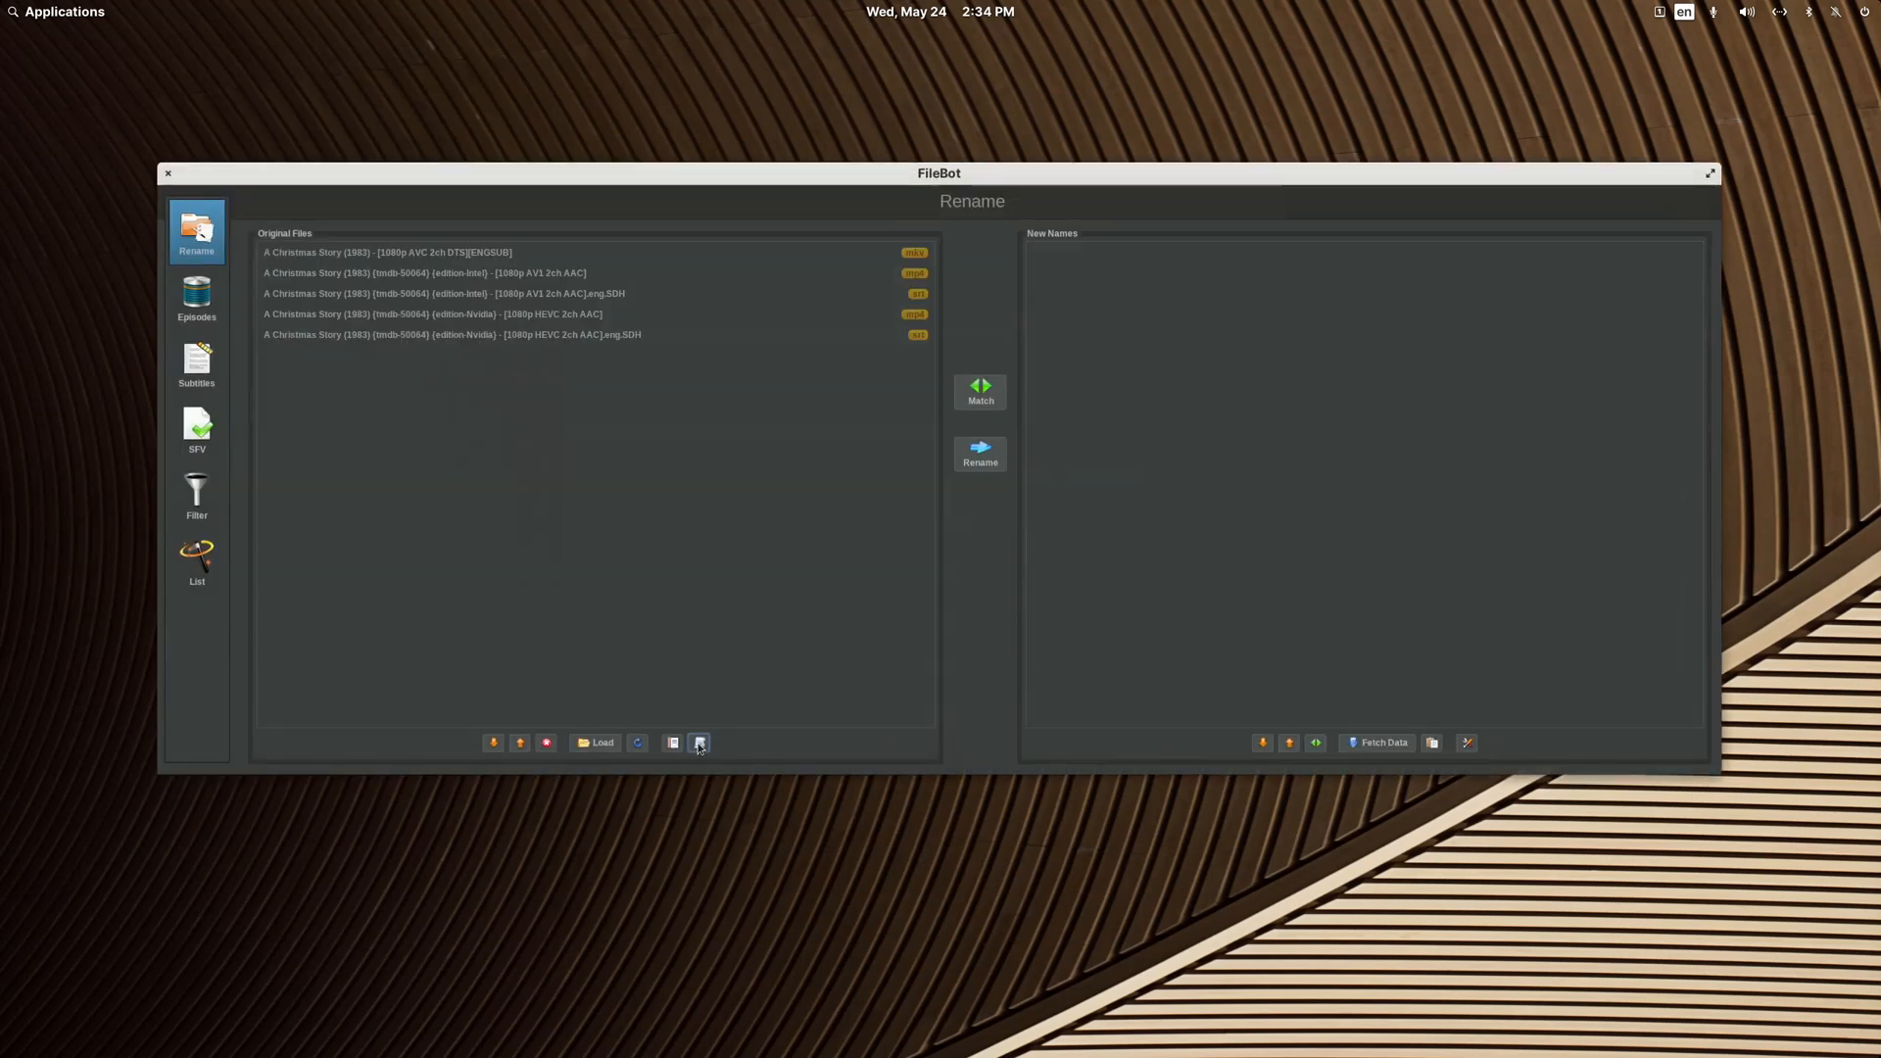
left_click(700, 743)
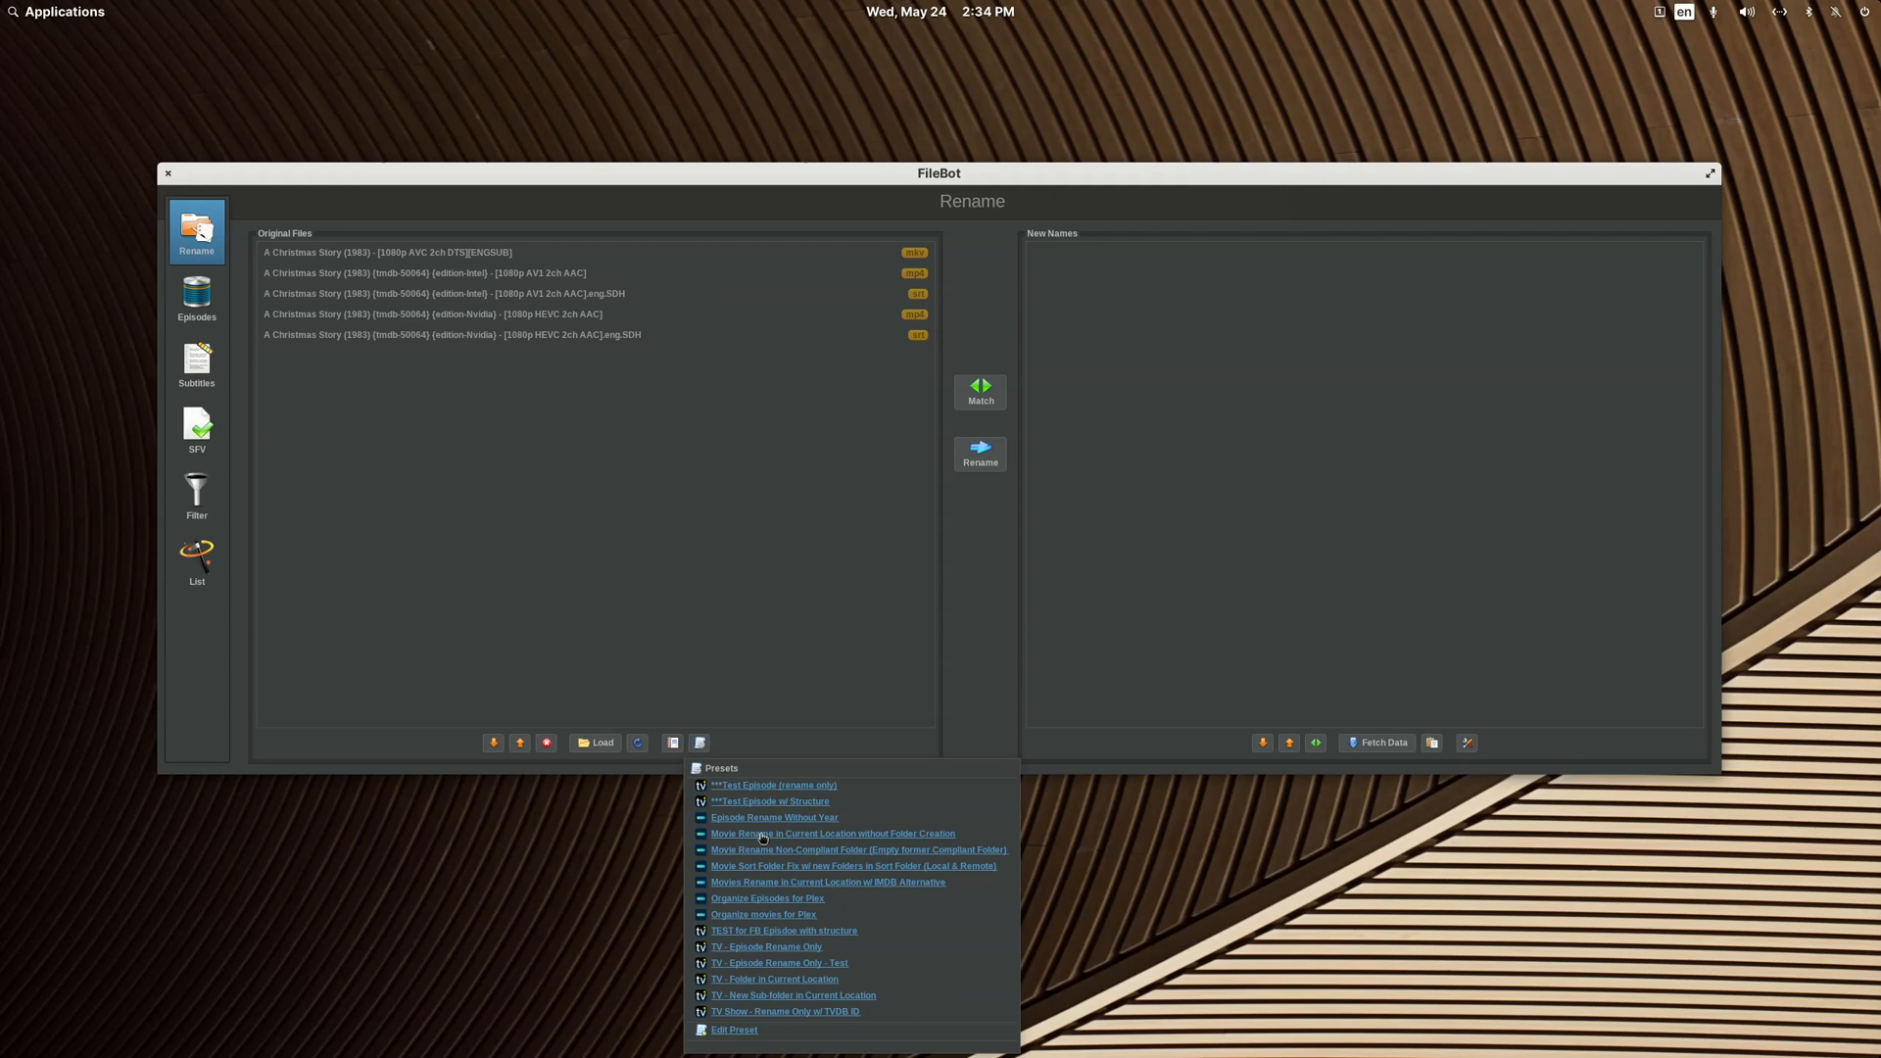
left_click(698, 733)
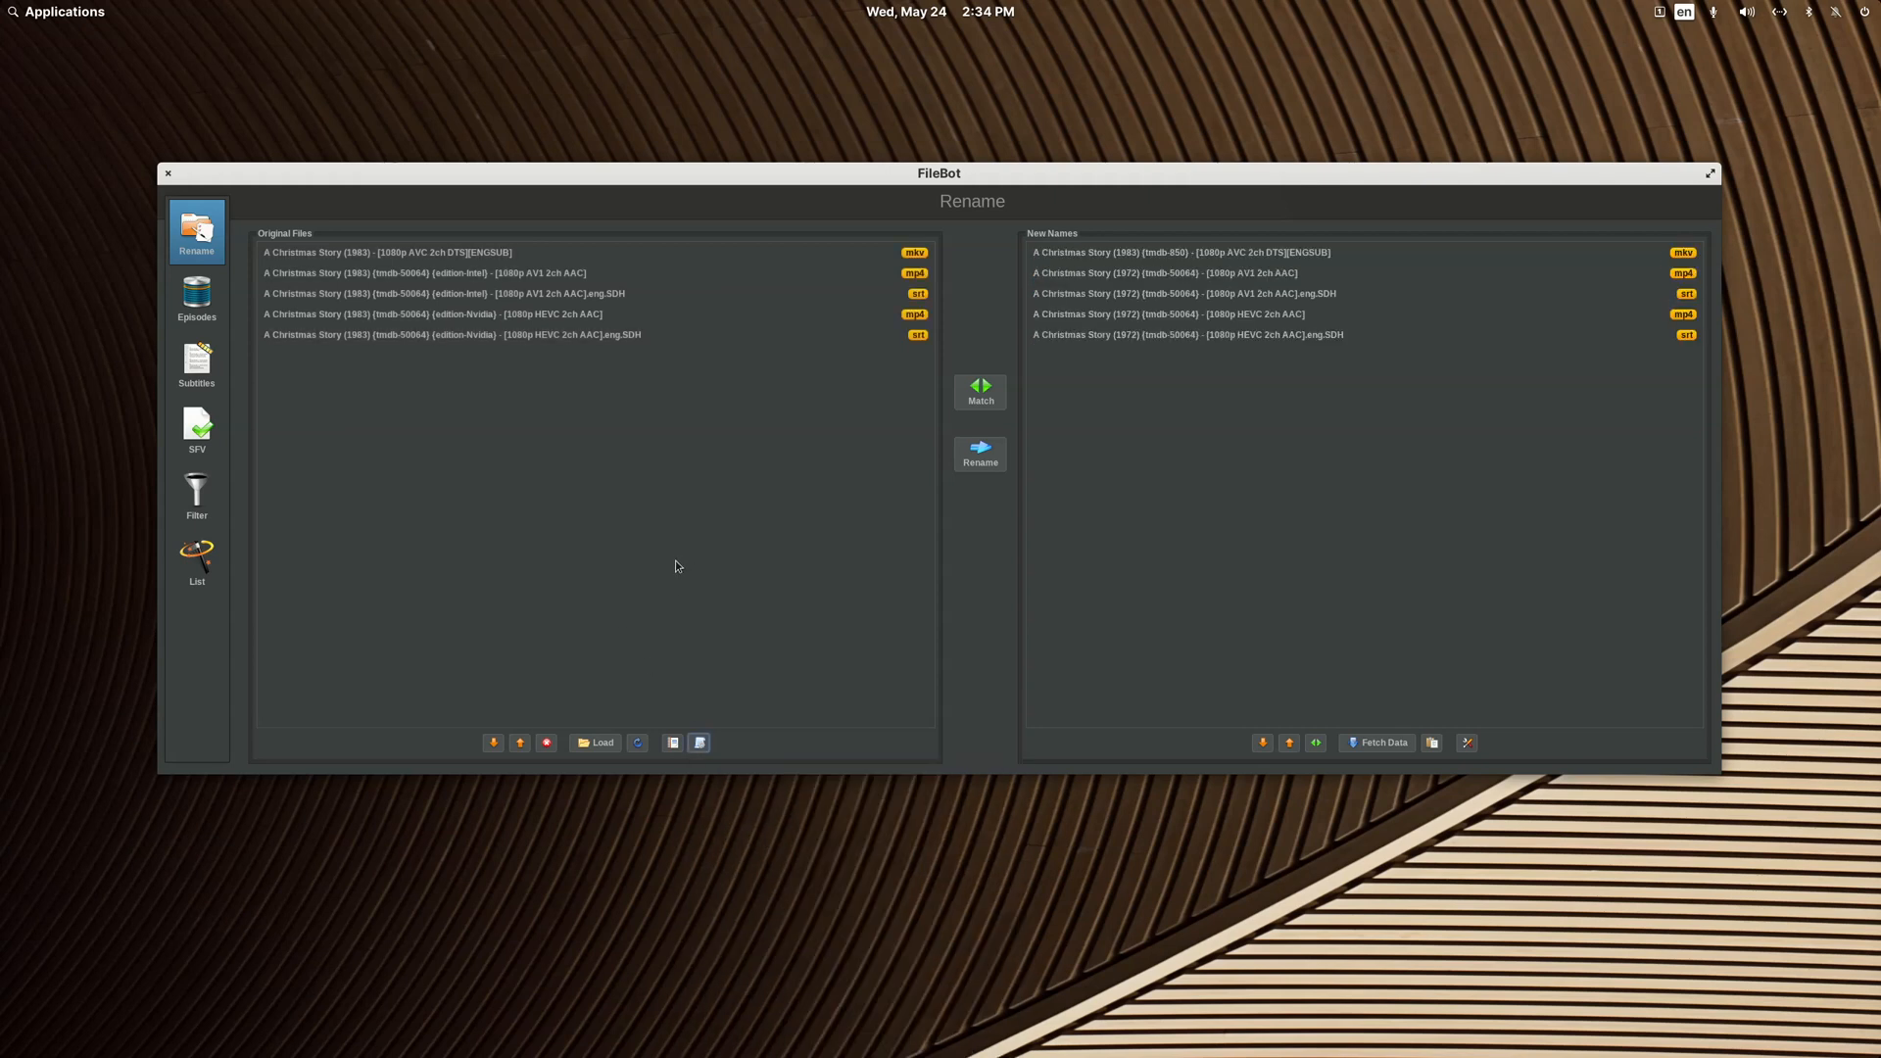
left_click(978, 460)
left_click(169, 173)
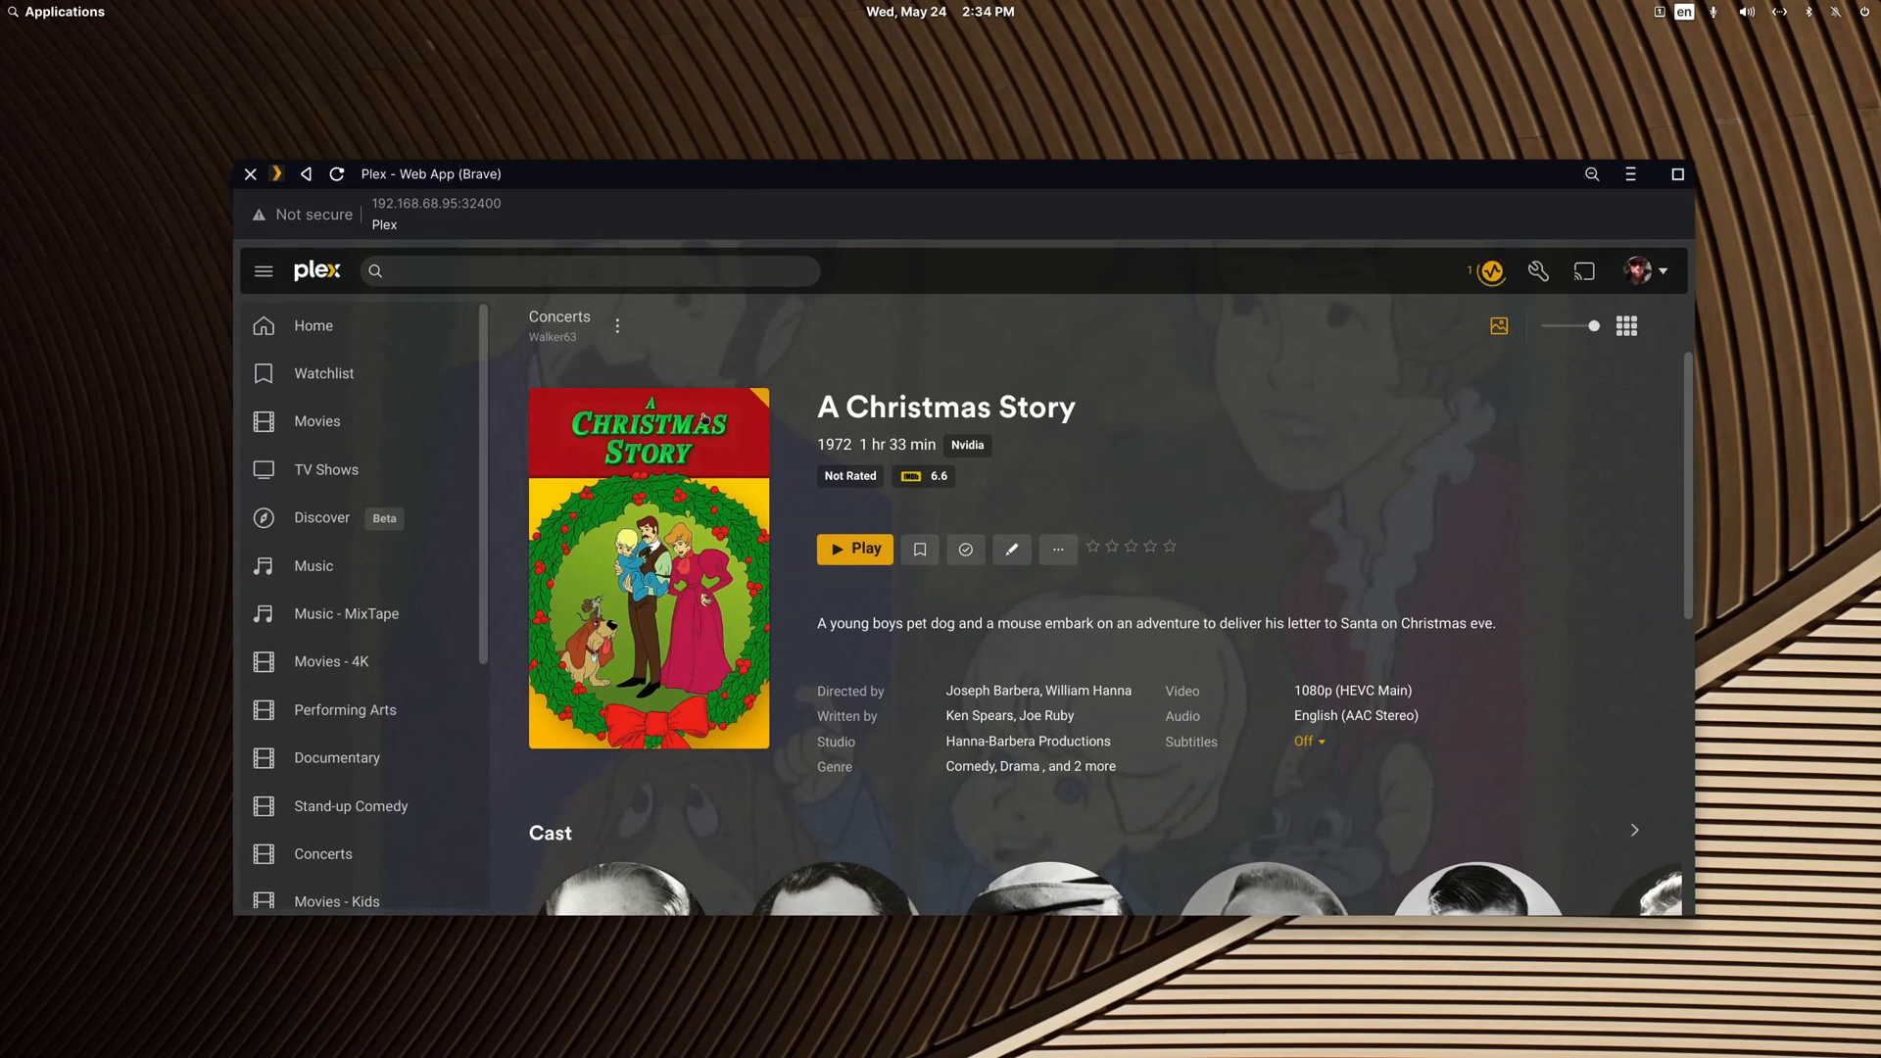
Step: In the Plex web app, return to the Concerts library page, scan its library files and check the server activity
left_click(618, 325)
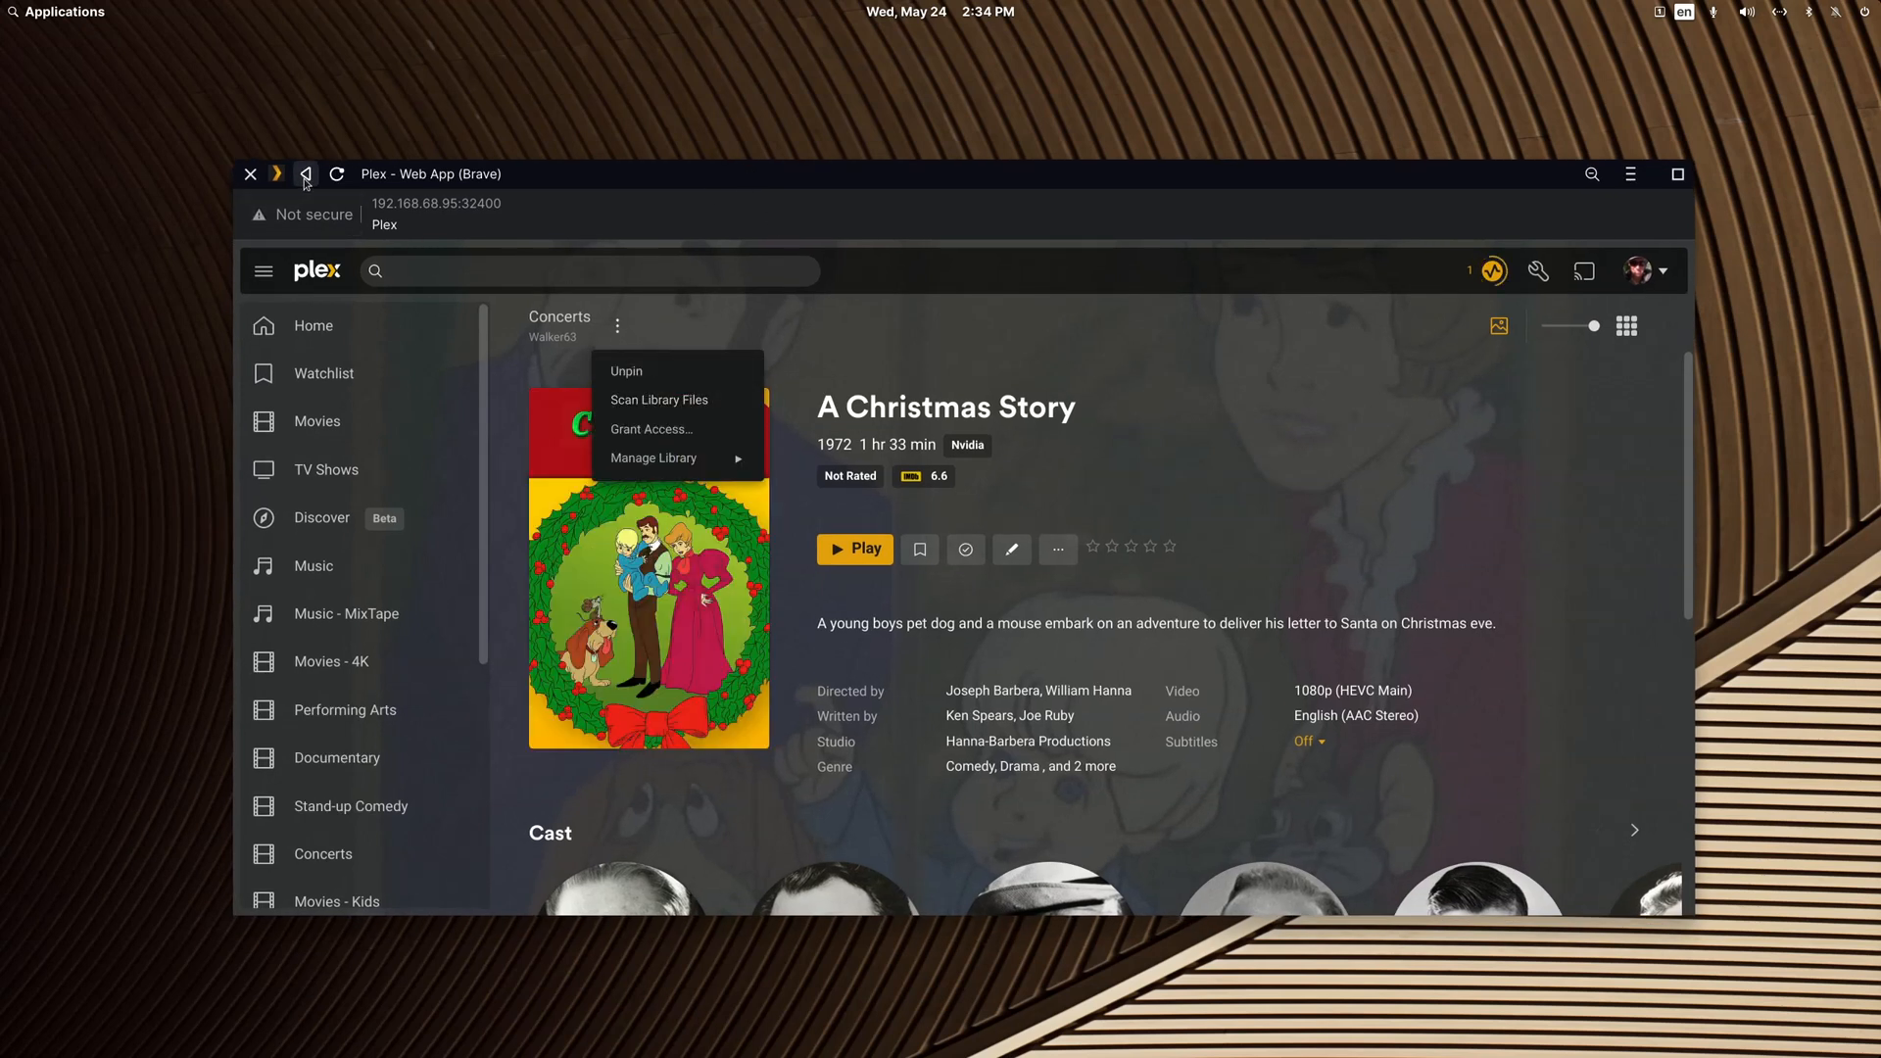
left_click(306, 184)
left_click(618, 329)
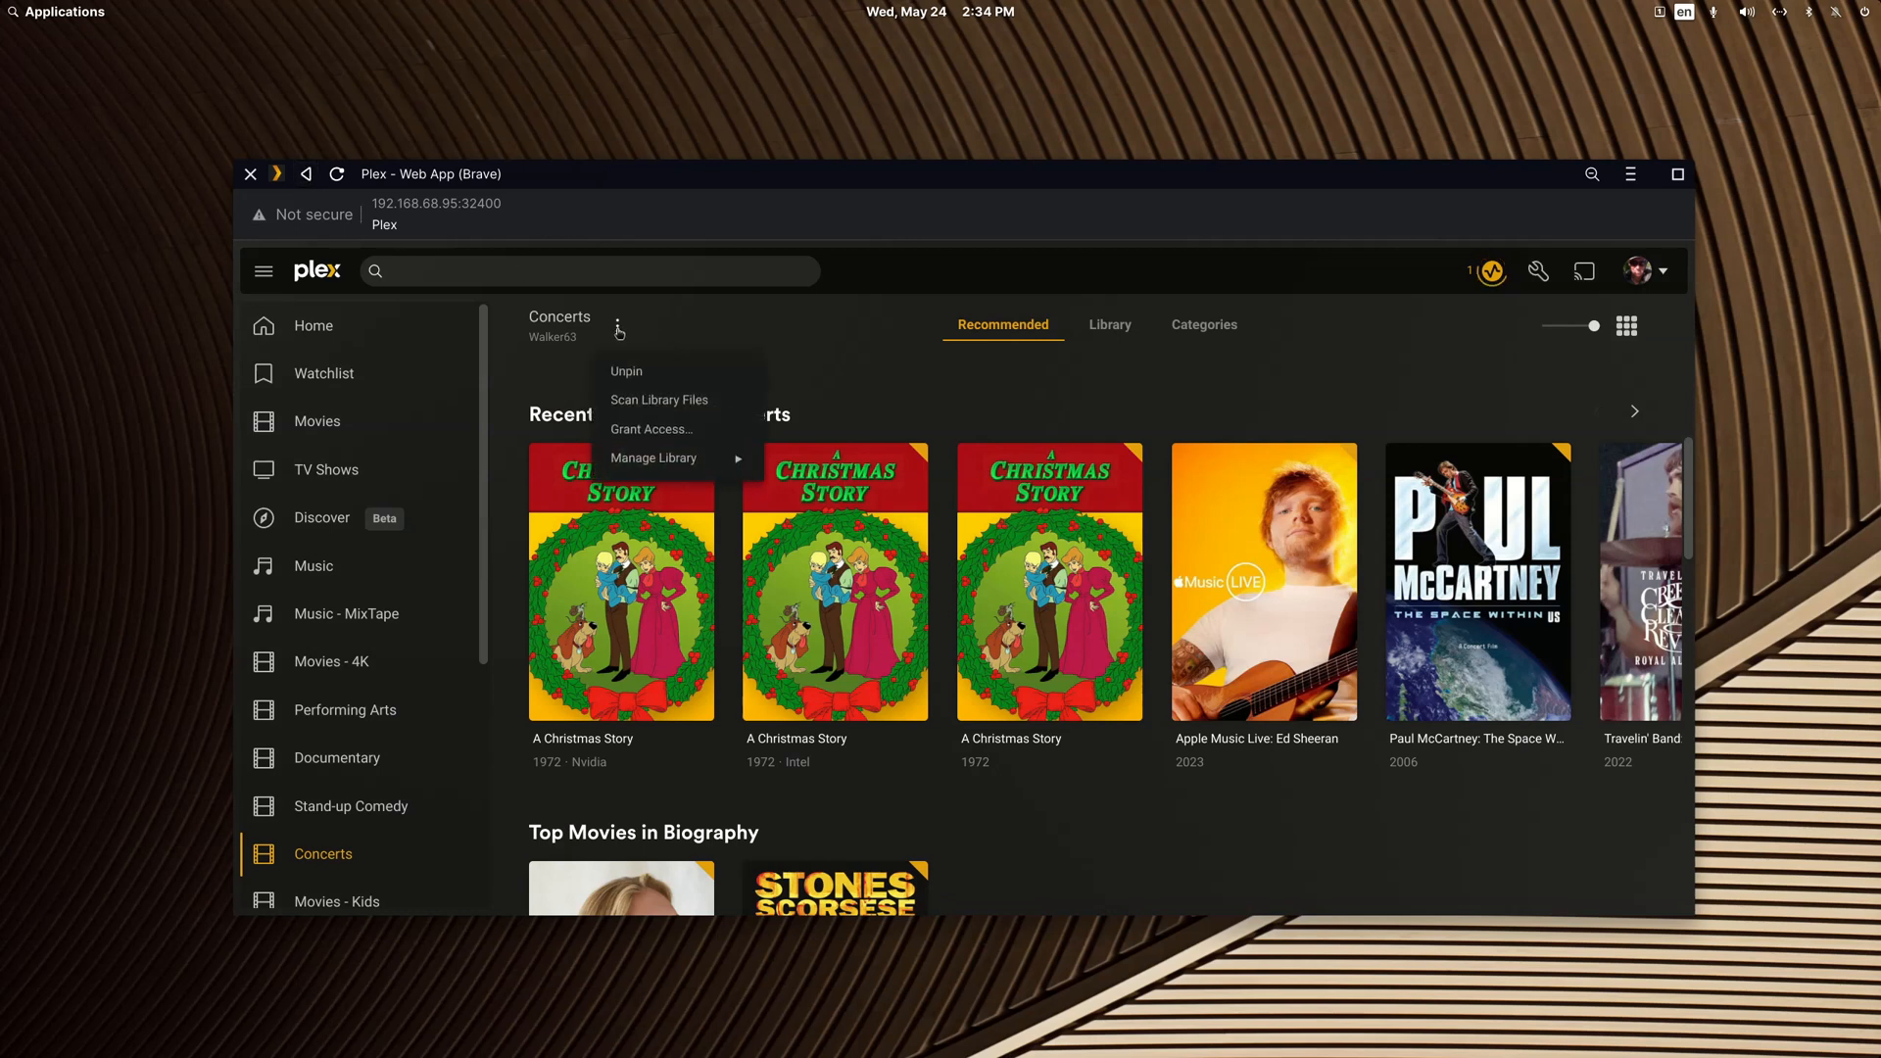
left_click(659, 400)
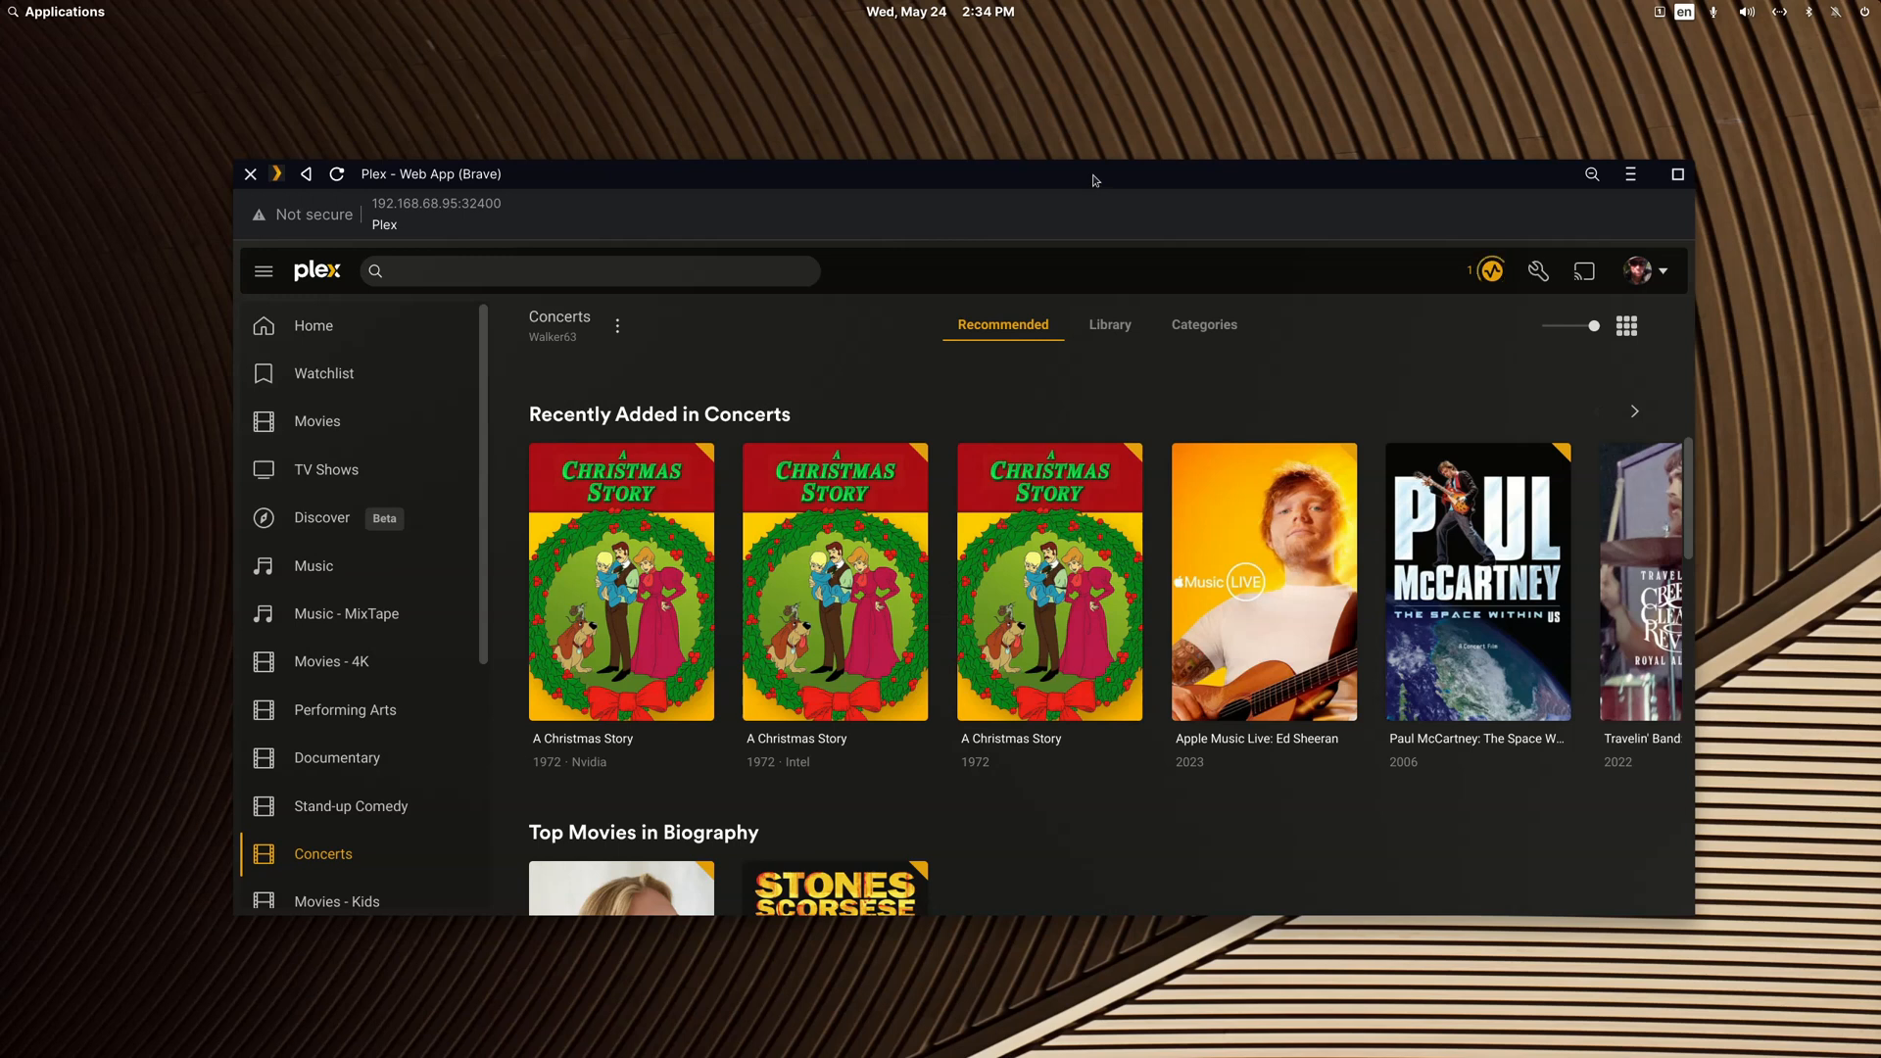
left_click(1500, 275)
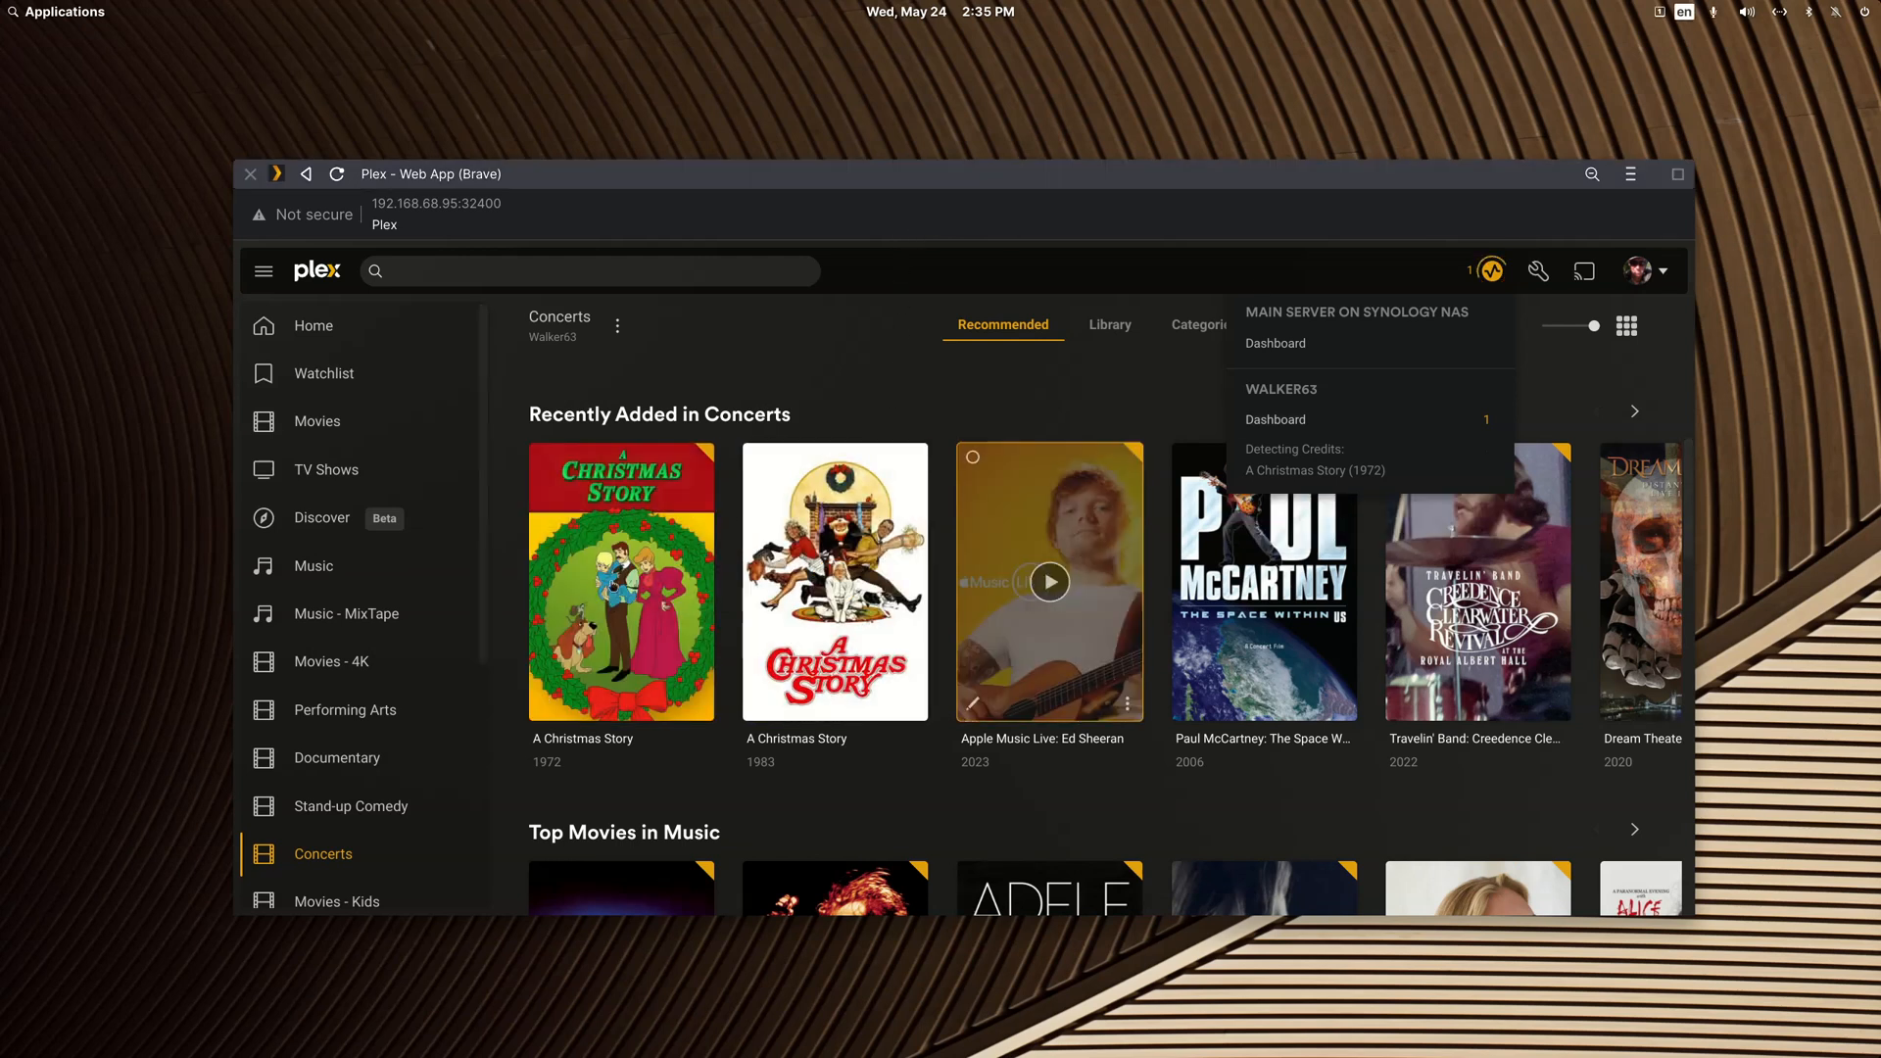
Step: Open the 1972 A Christmas Story entry and inspect its file paths in the edit dialog without saving changes
left_click(683, 606)
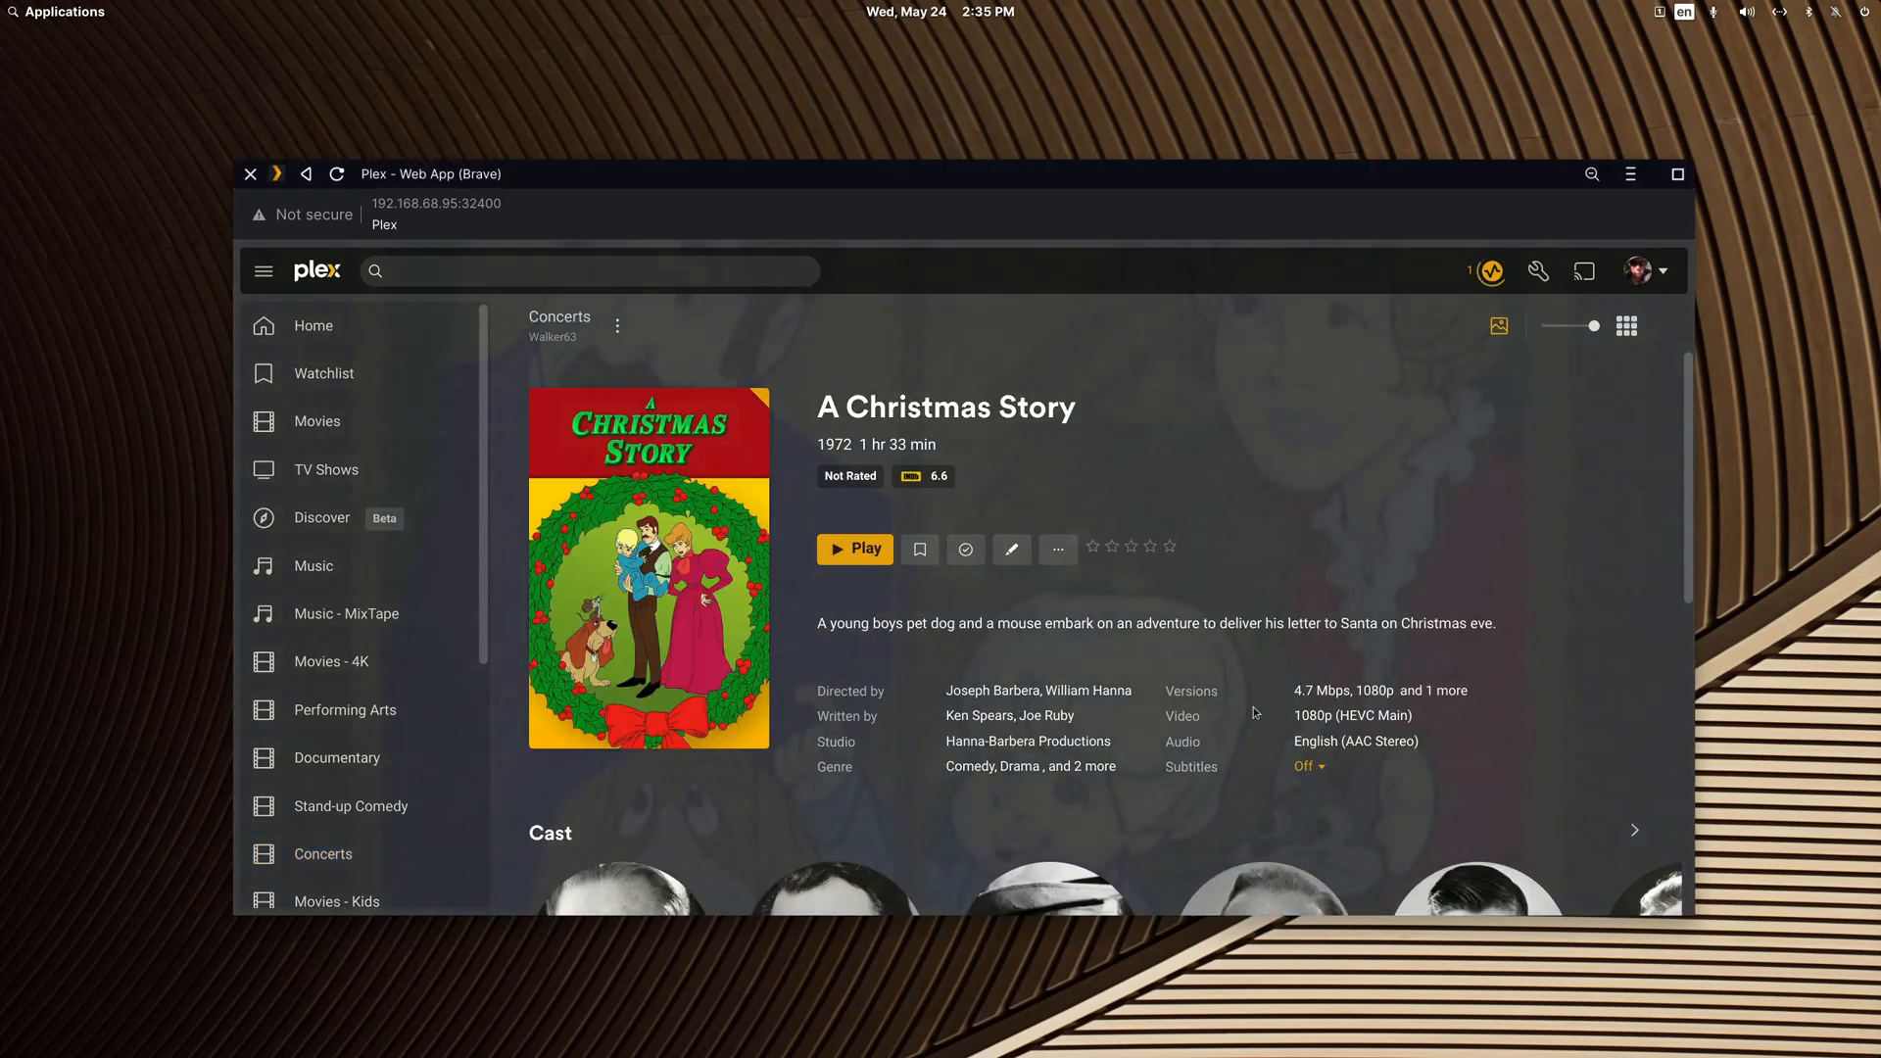
left_click(1012, 552)
left_click(662, 602)
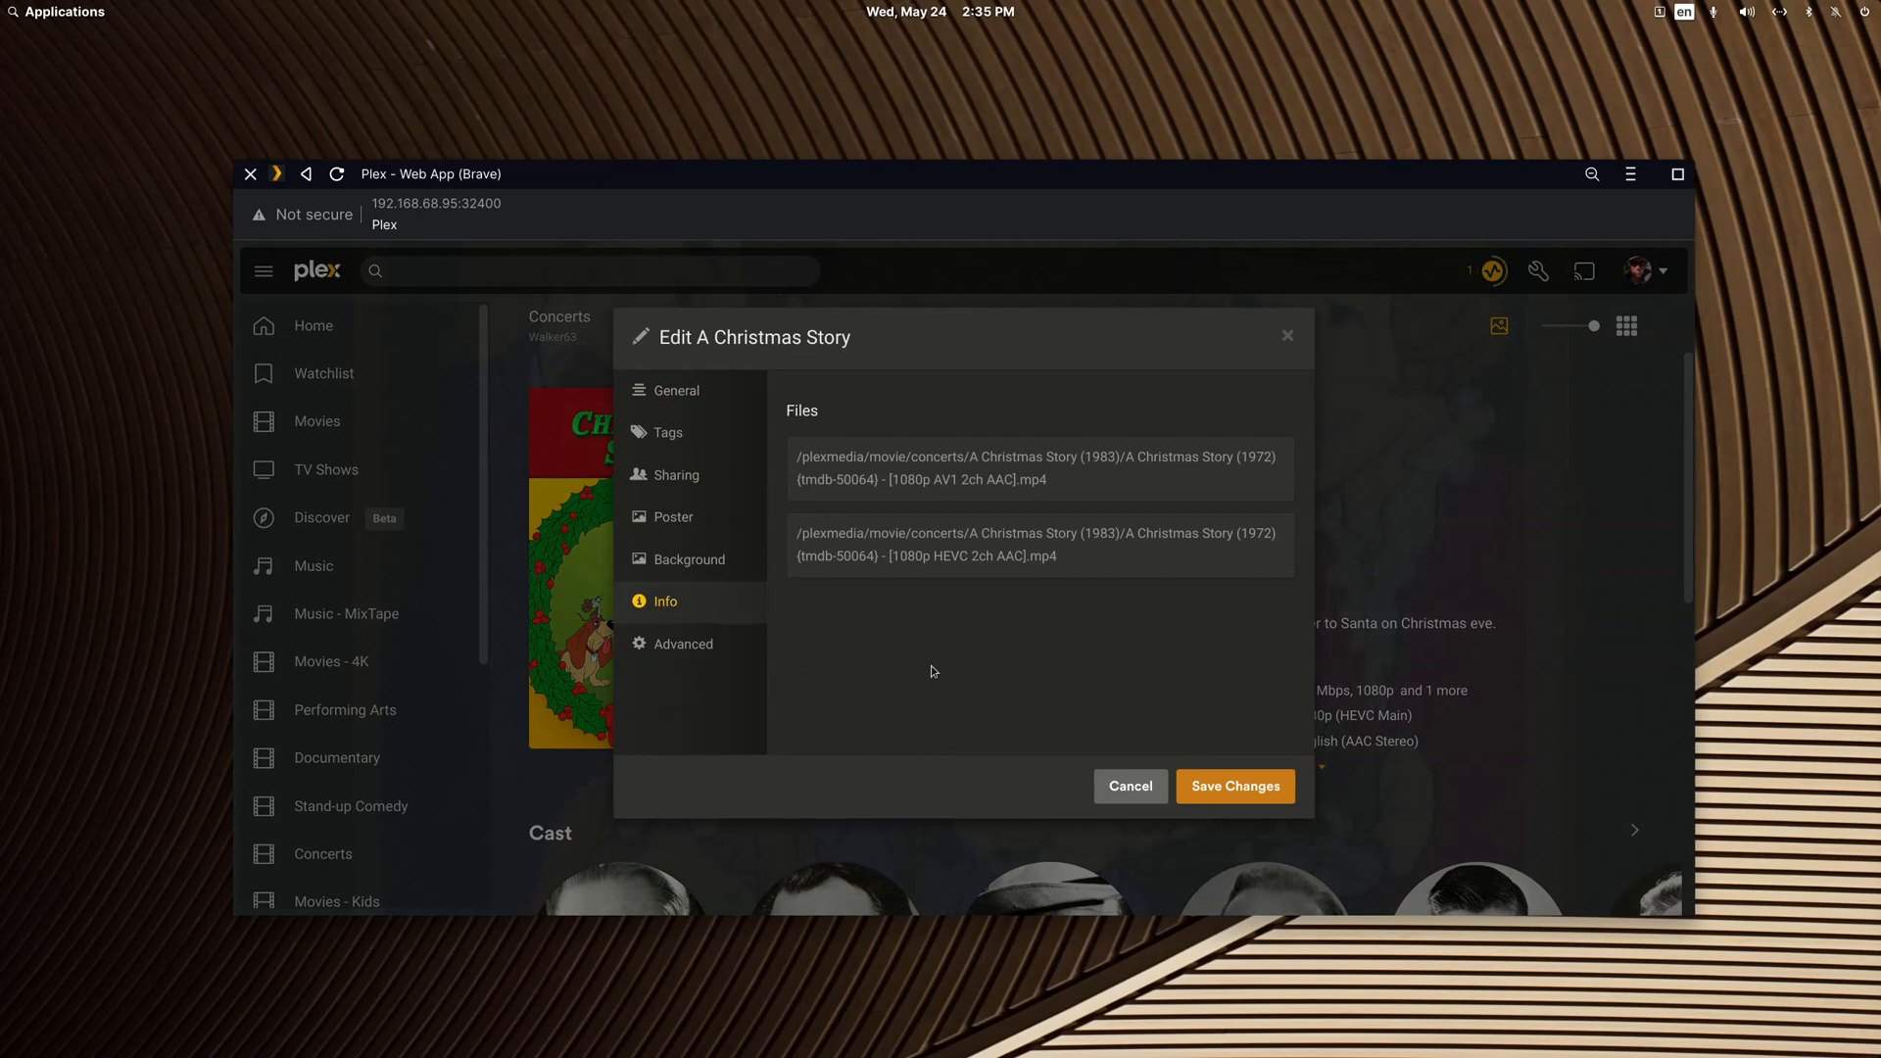
left_click(1155, 781)
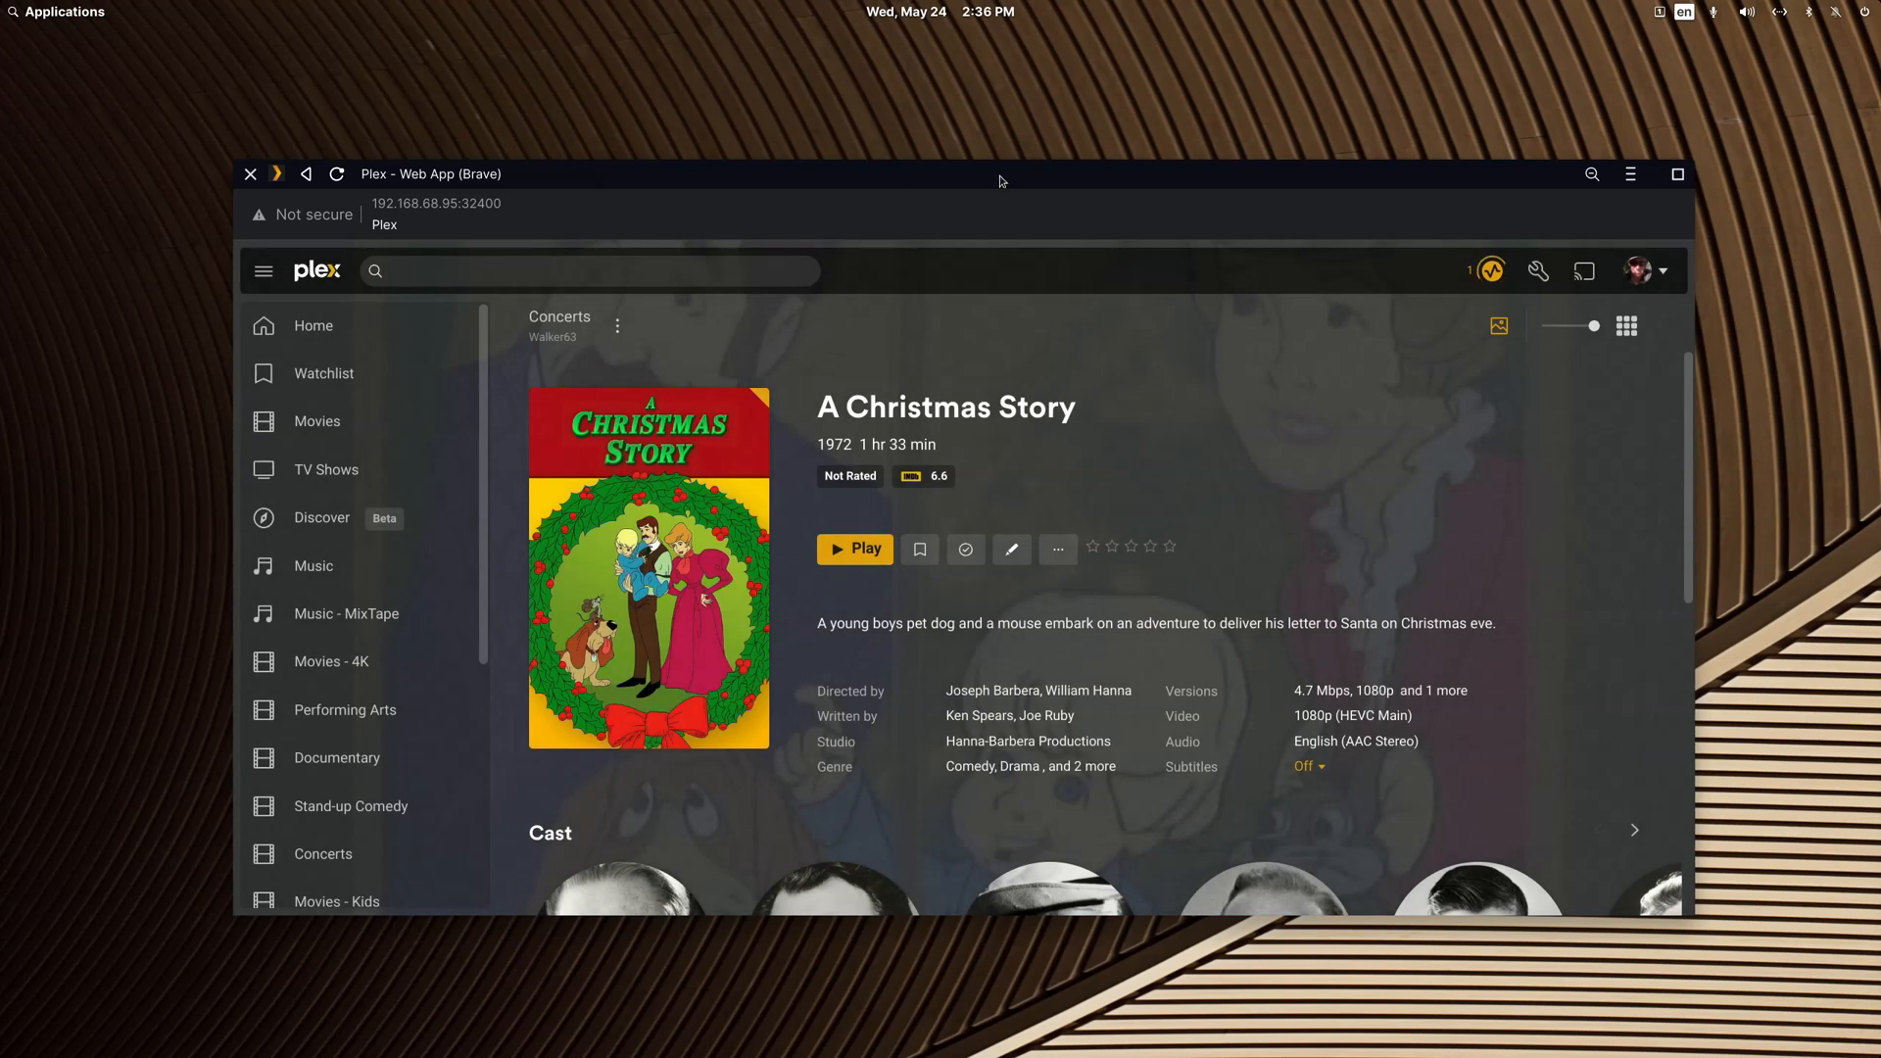
Step: Move the Plex window down to uncover the file manager and open the A Christmas Story (1983) folder
left_click_drag(984, 176, 979, 386)
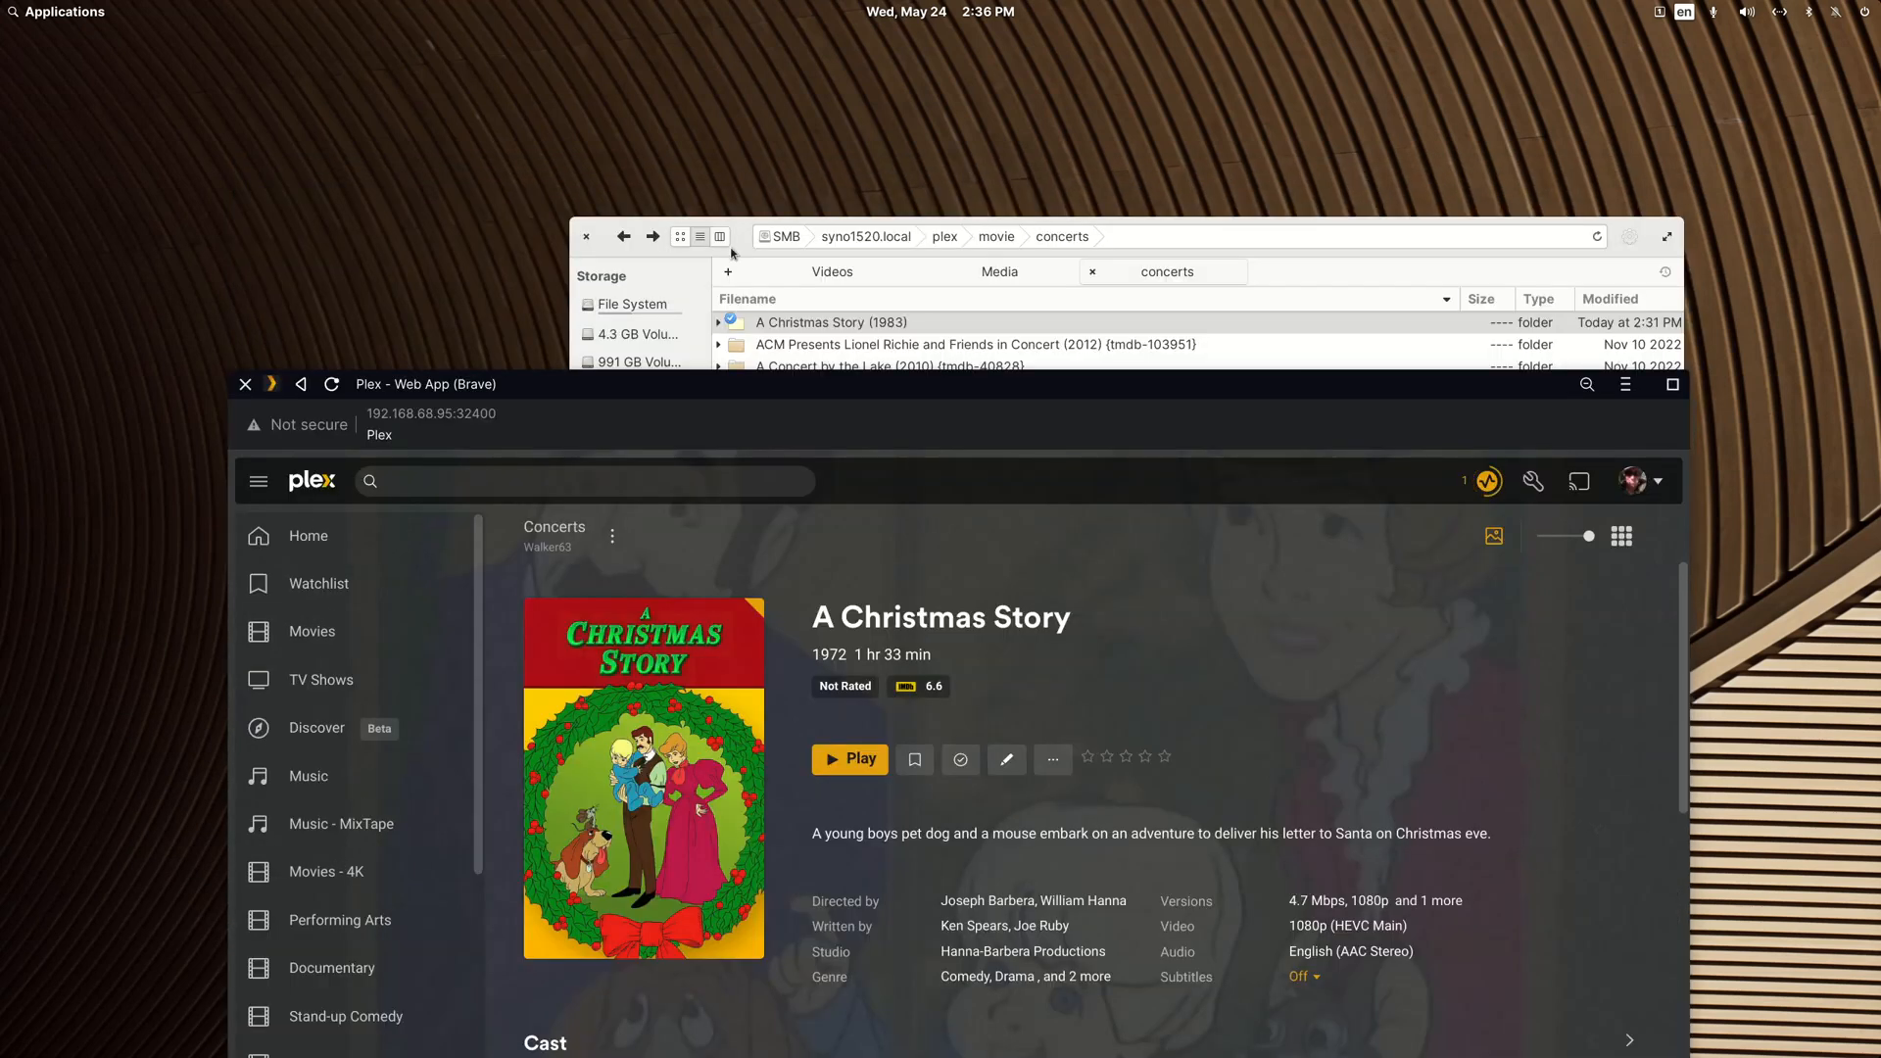
left_click(748, 249)
left_click(762, 323)
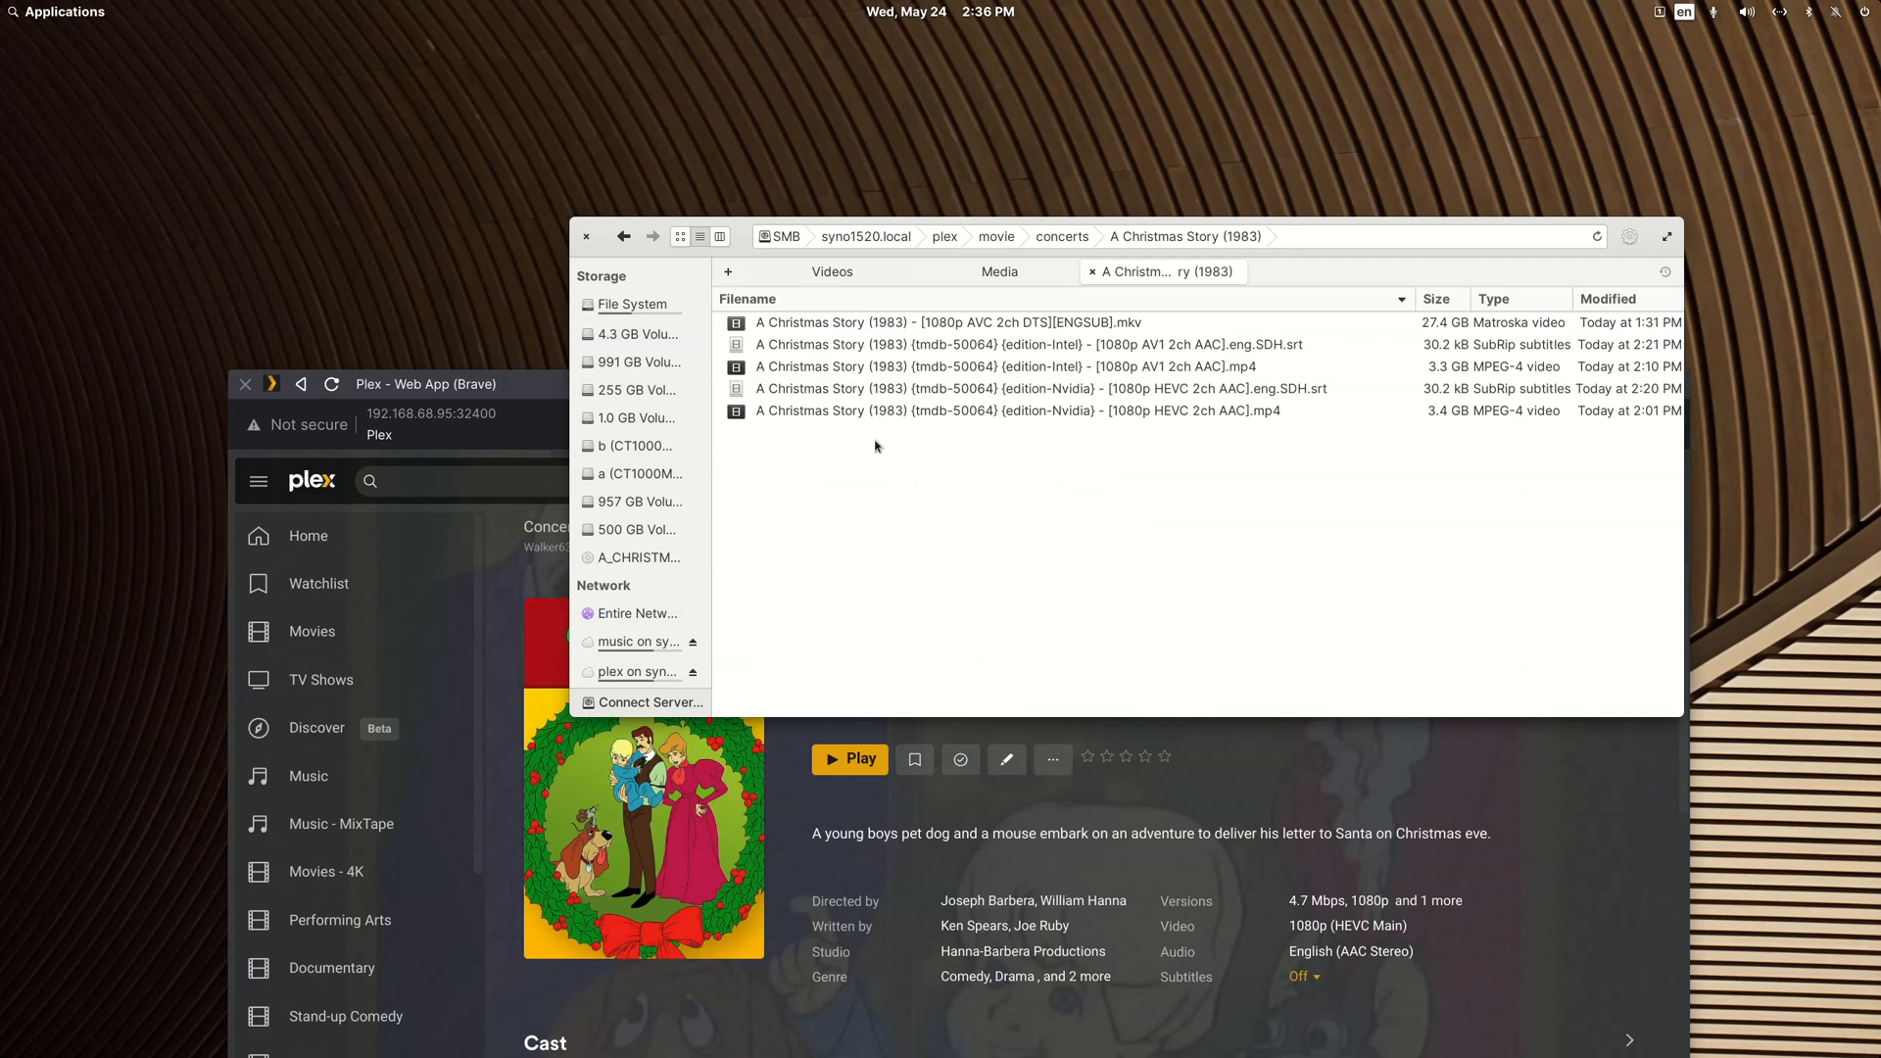
Step: Bring the Plex window forward and move it up, check the server activity and scan the Concerts library files
left_click(545, 384)
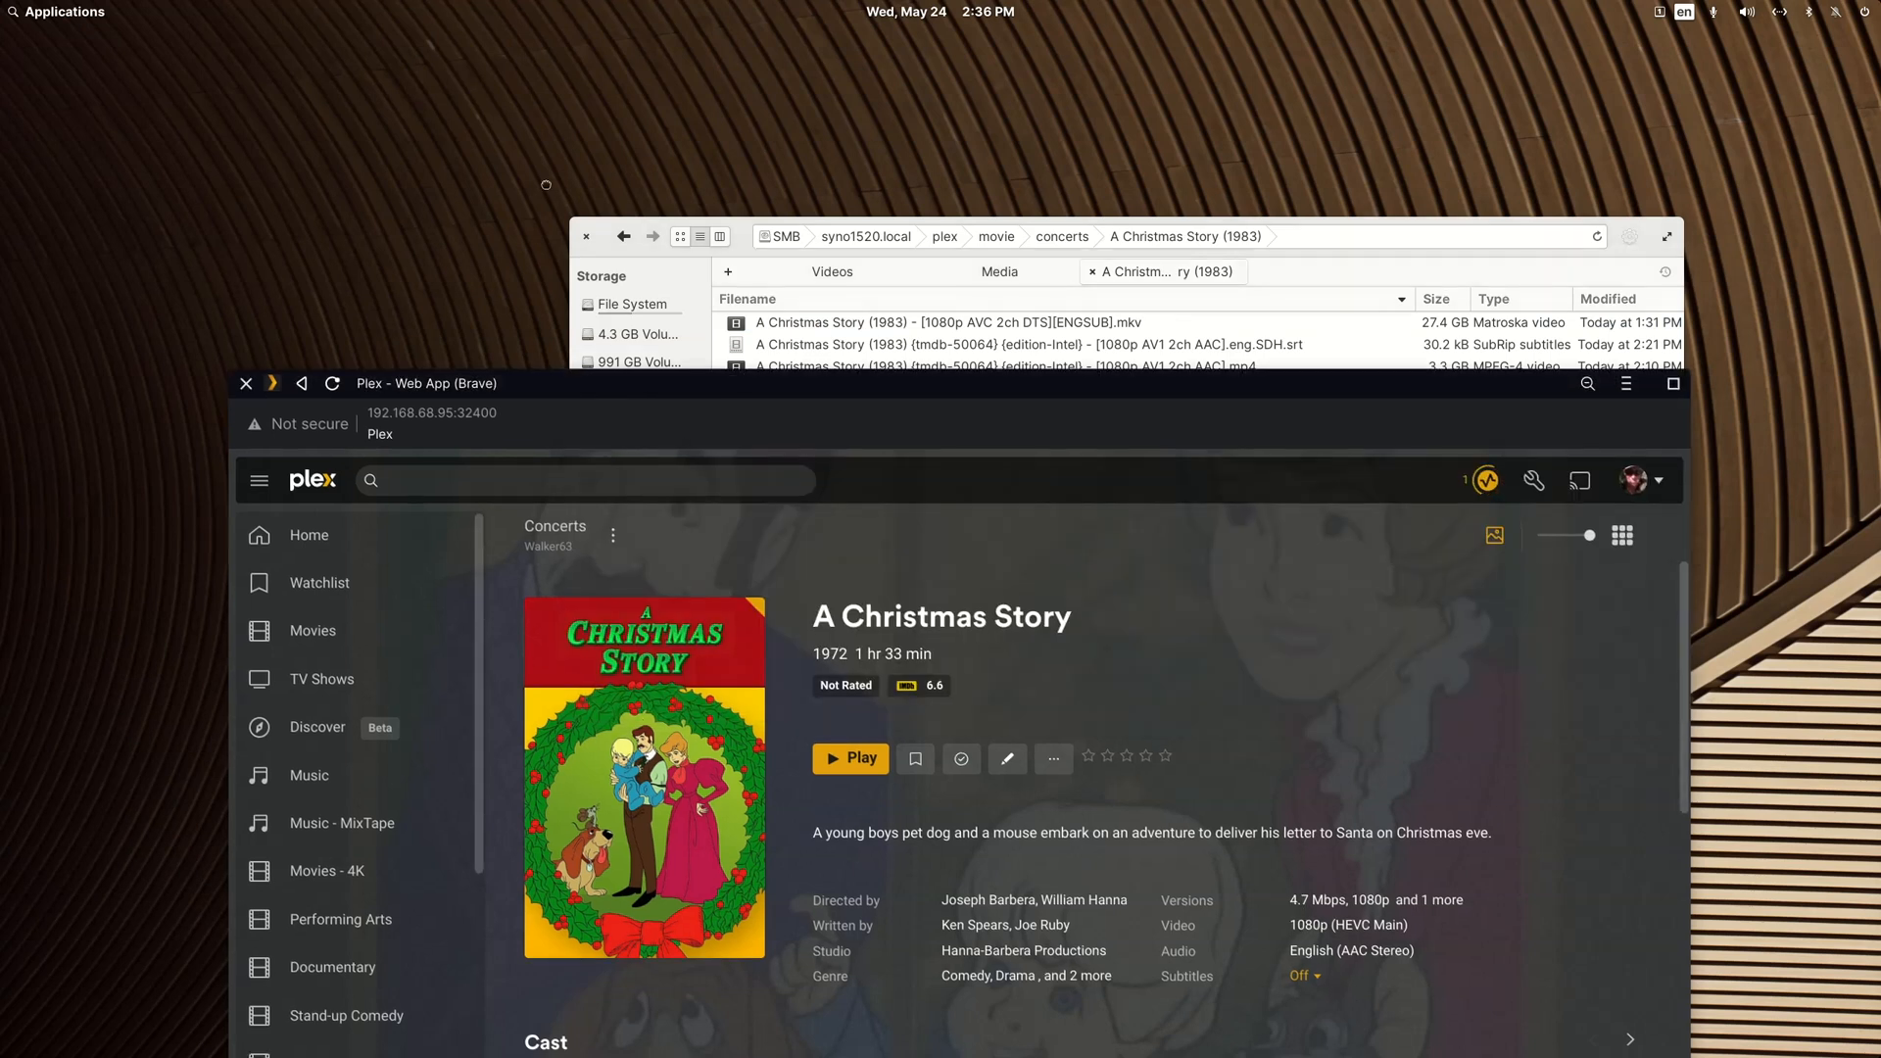
left_click_drag(544, 383, 546, 187)
left_click(1488, 284)
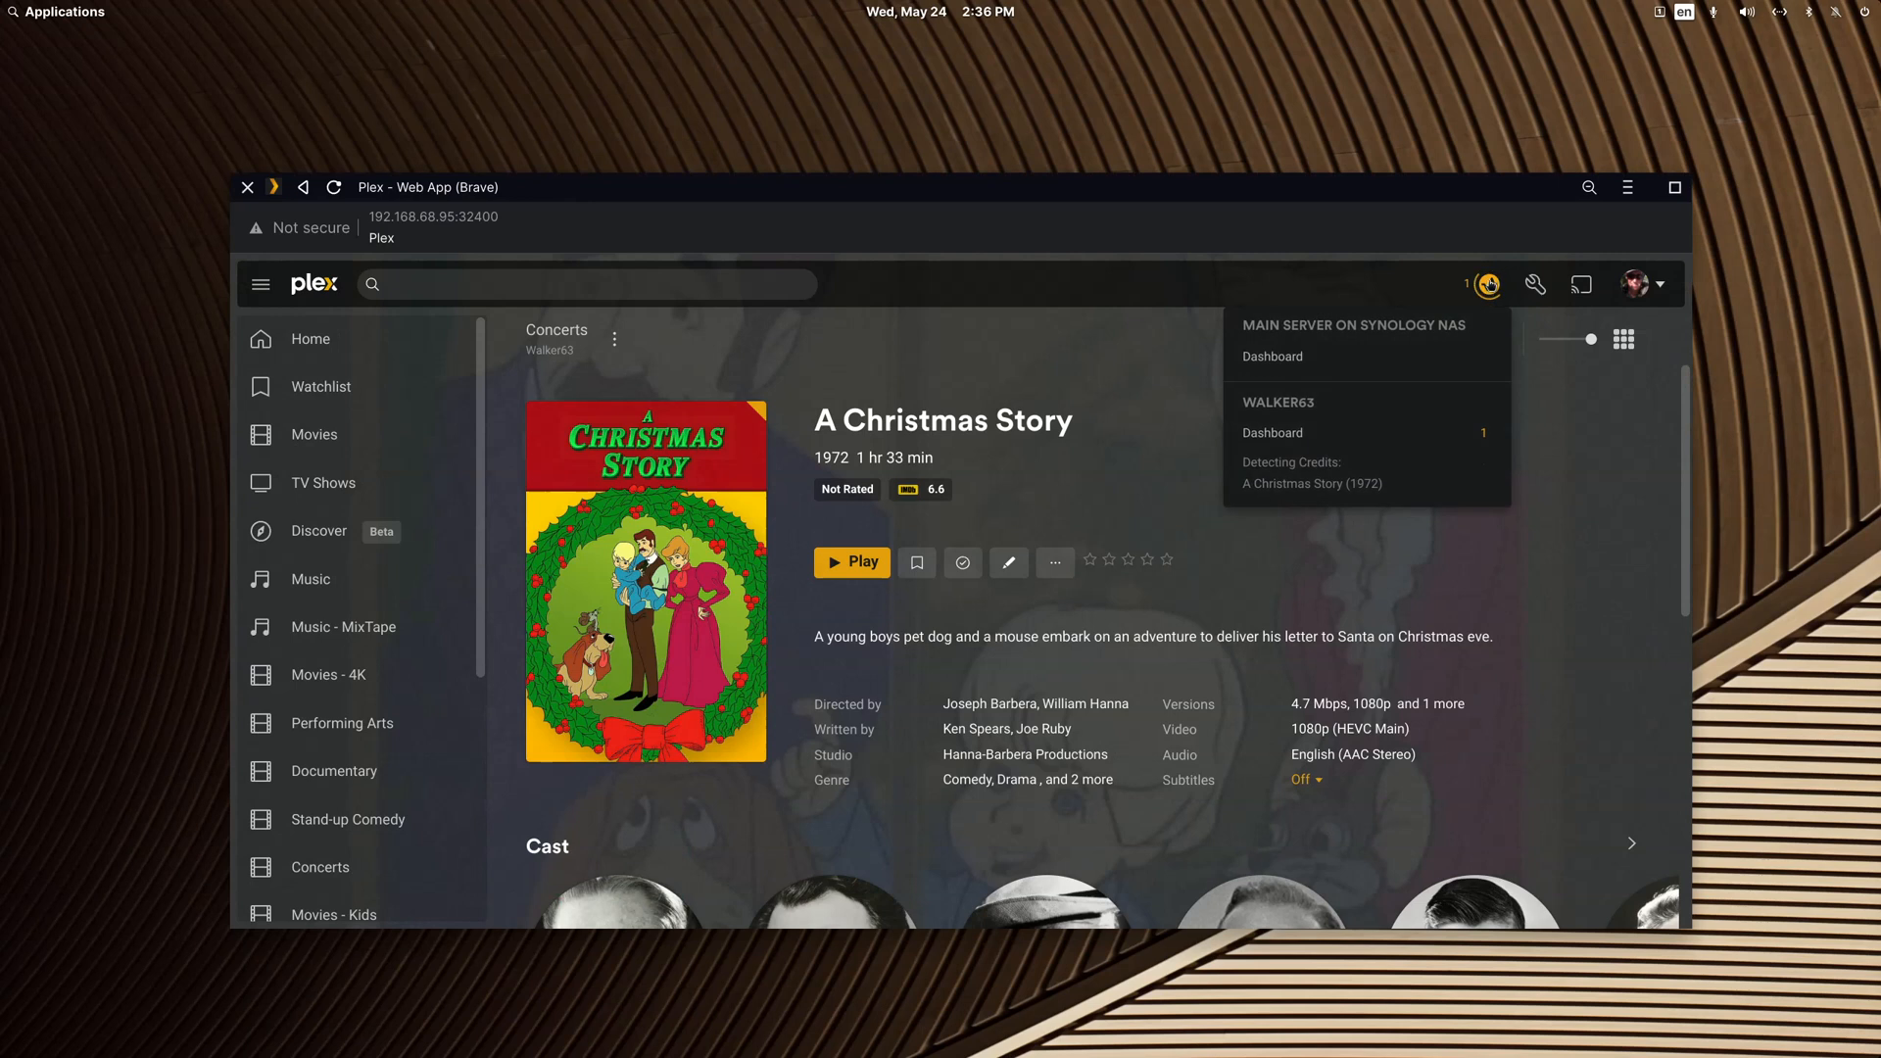
left_click(614, 339)
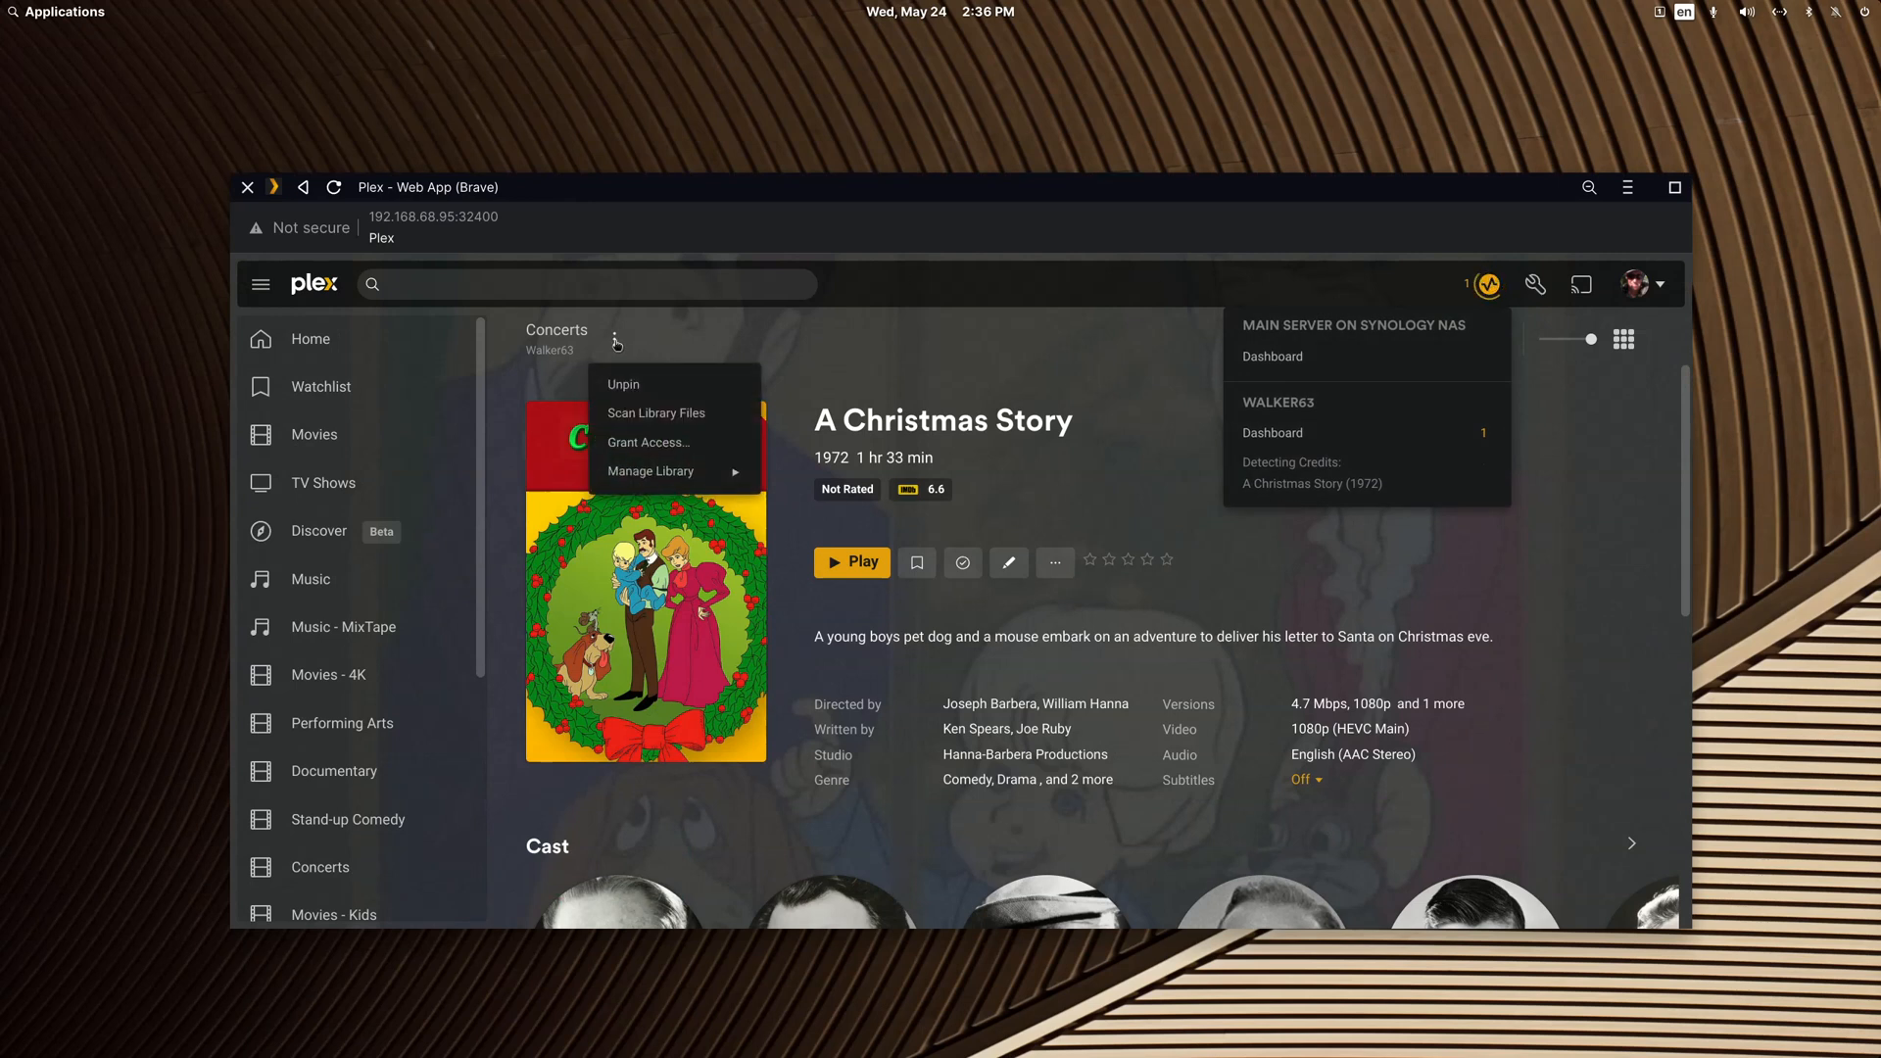
left_click(635, 416)
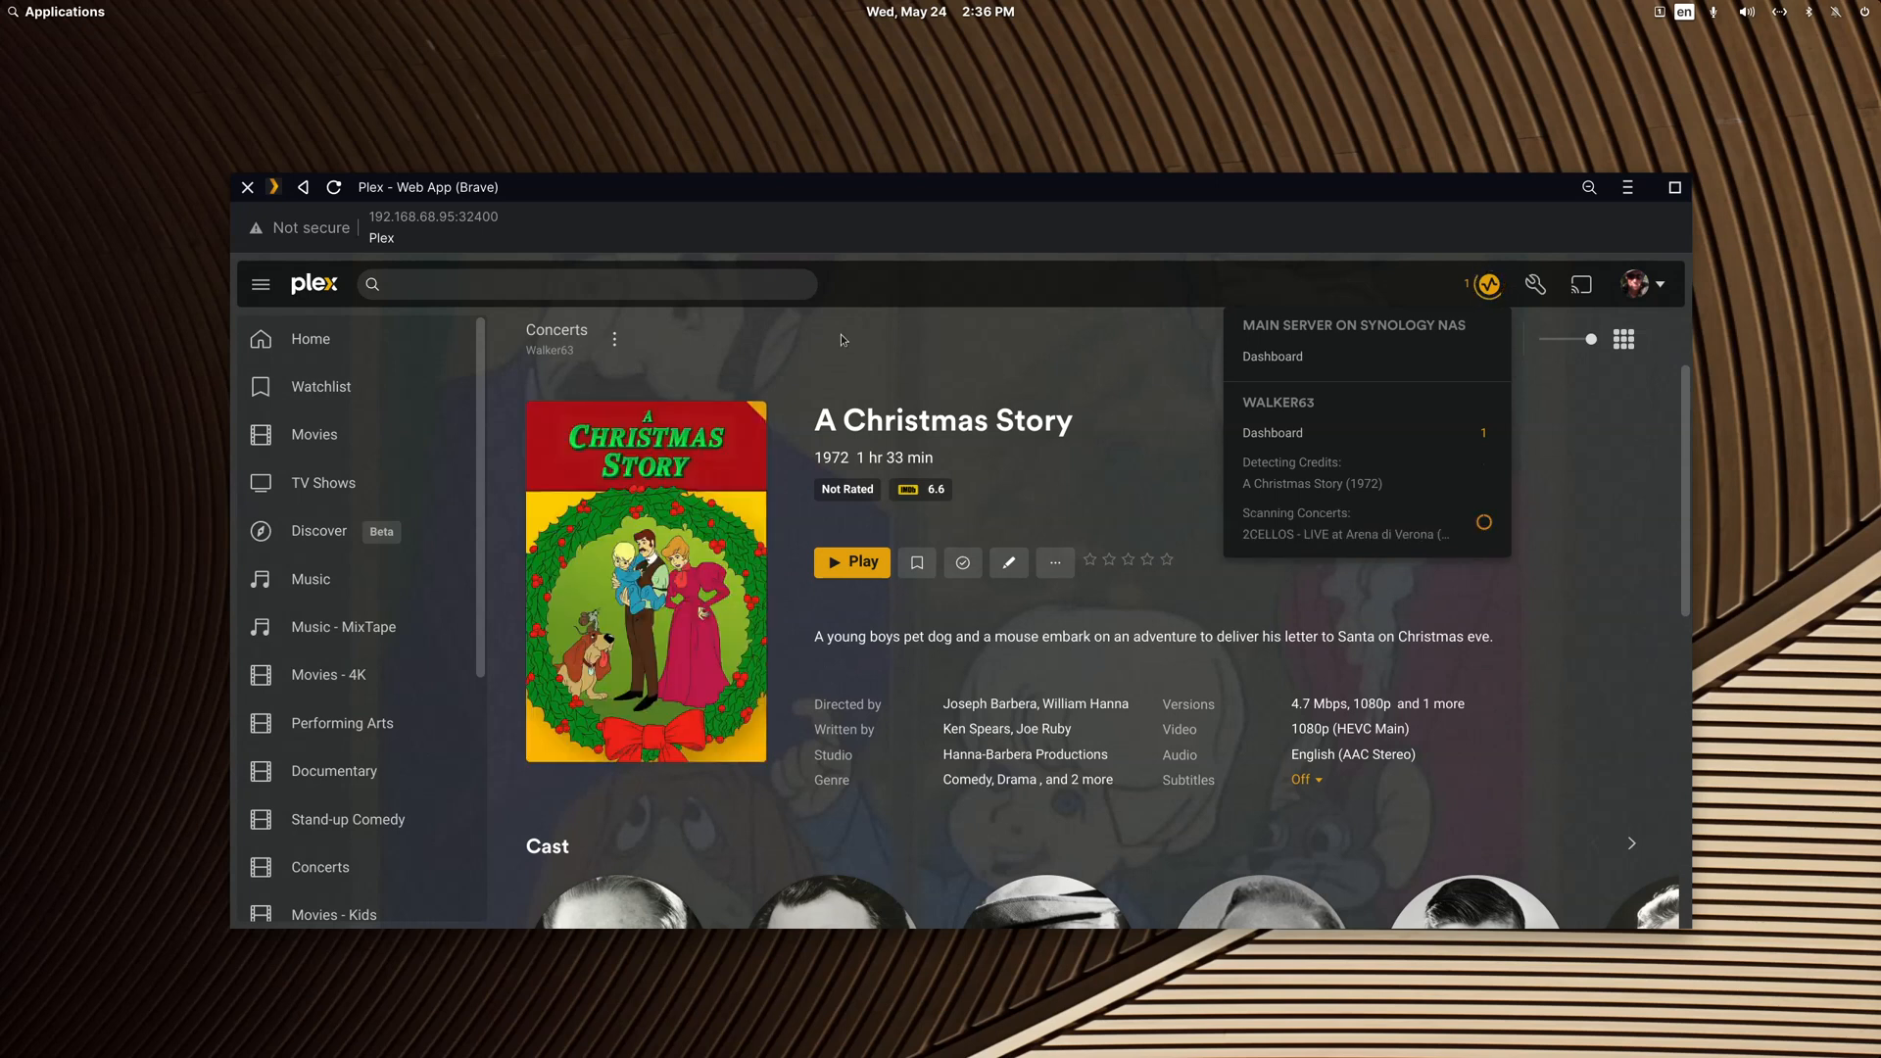
Step: Return to the Concerts library page and scan its library files once more
left_click(302, 189)
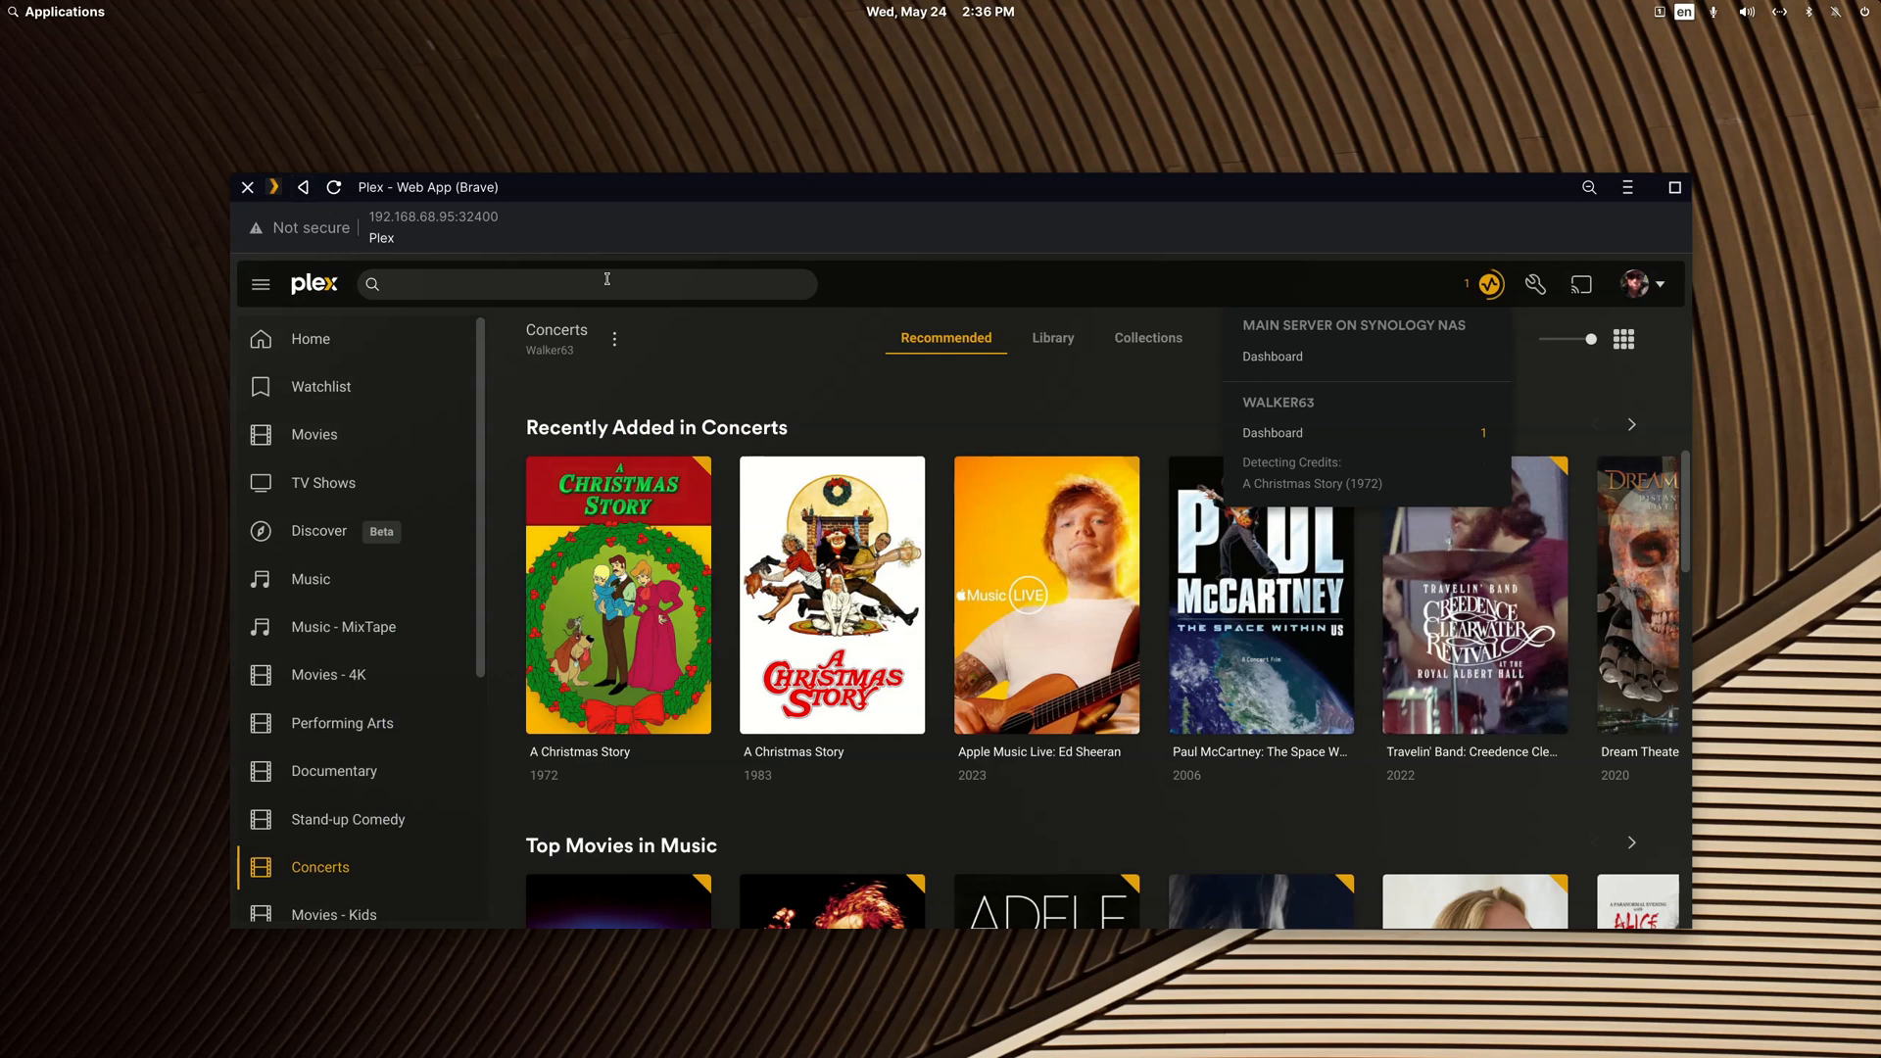
left_click(614, 339)
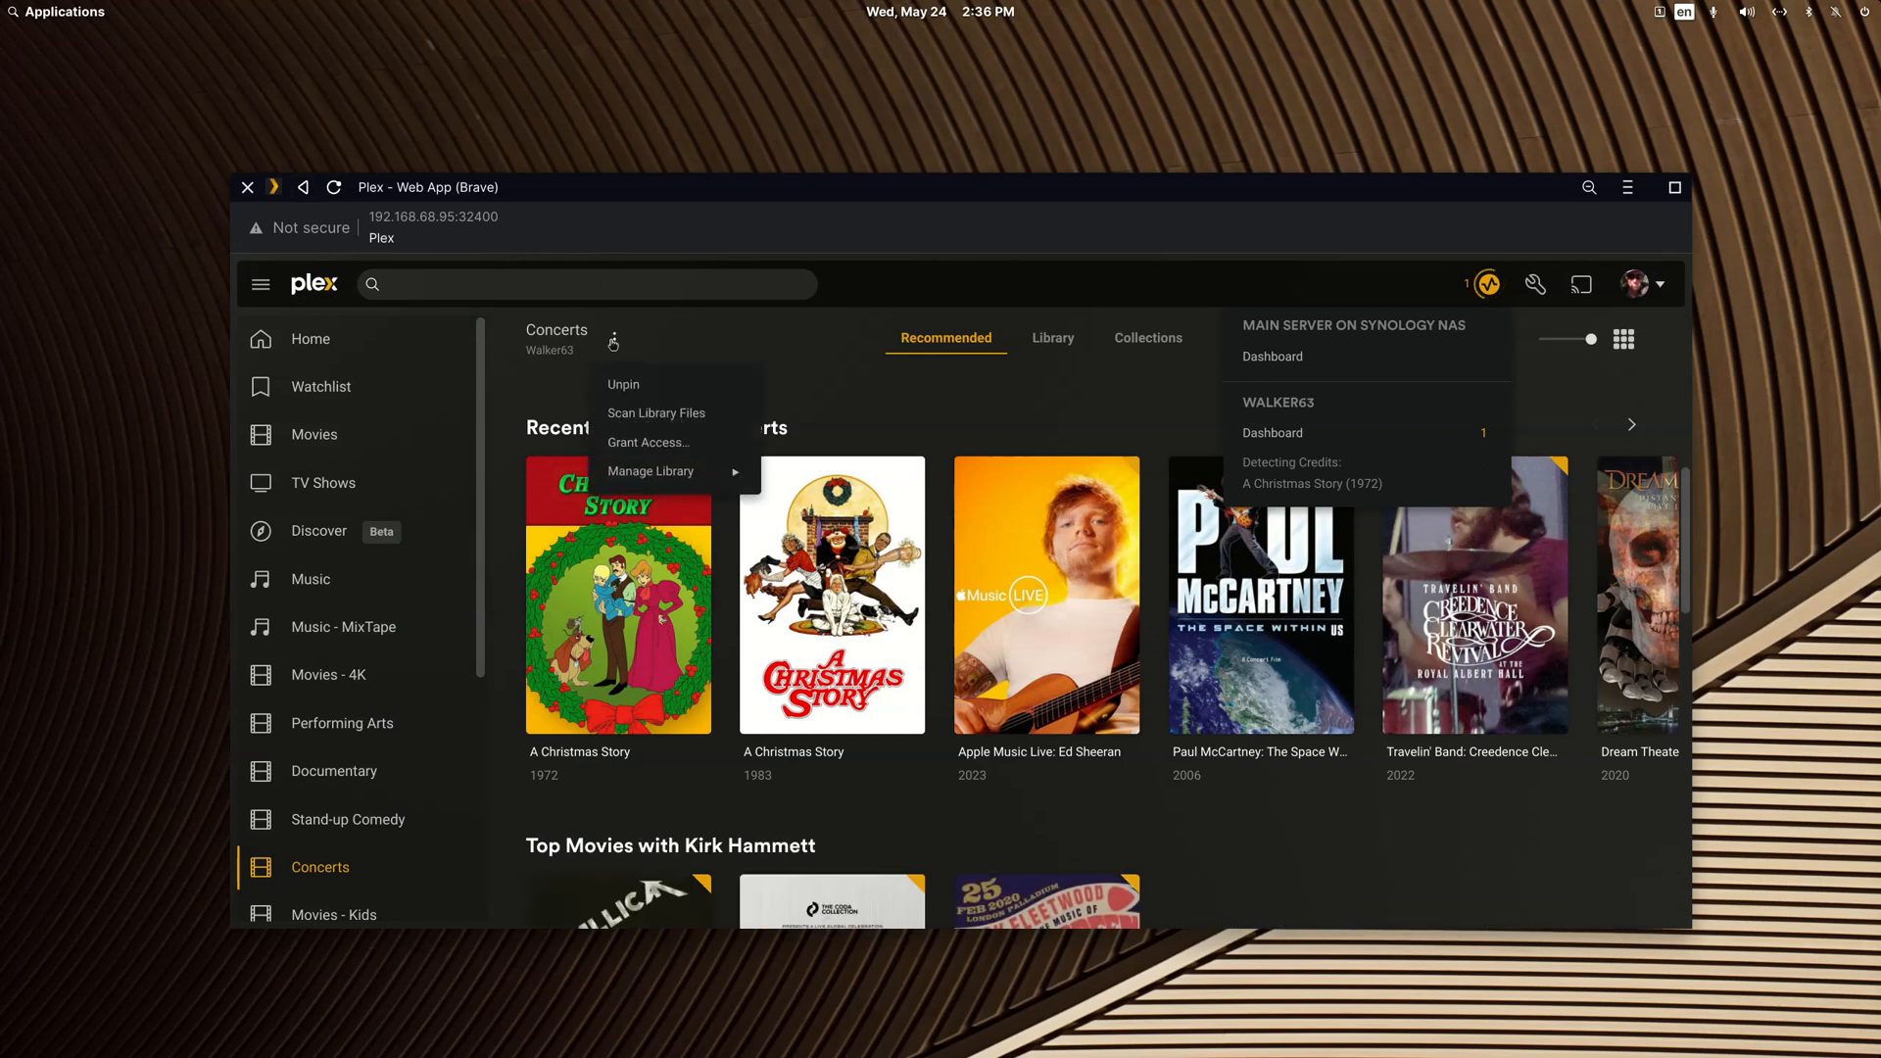
left_click(649, 415)
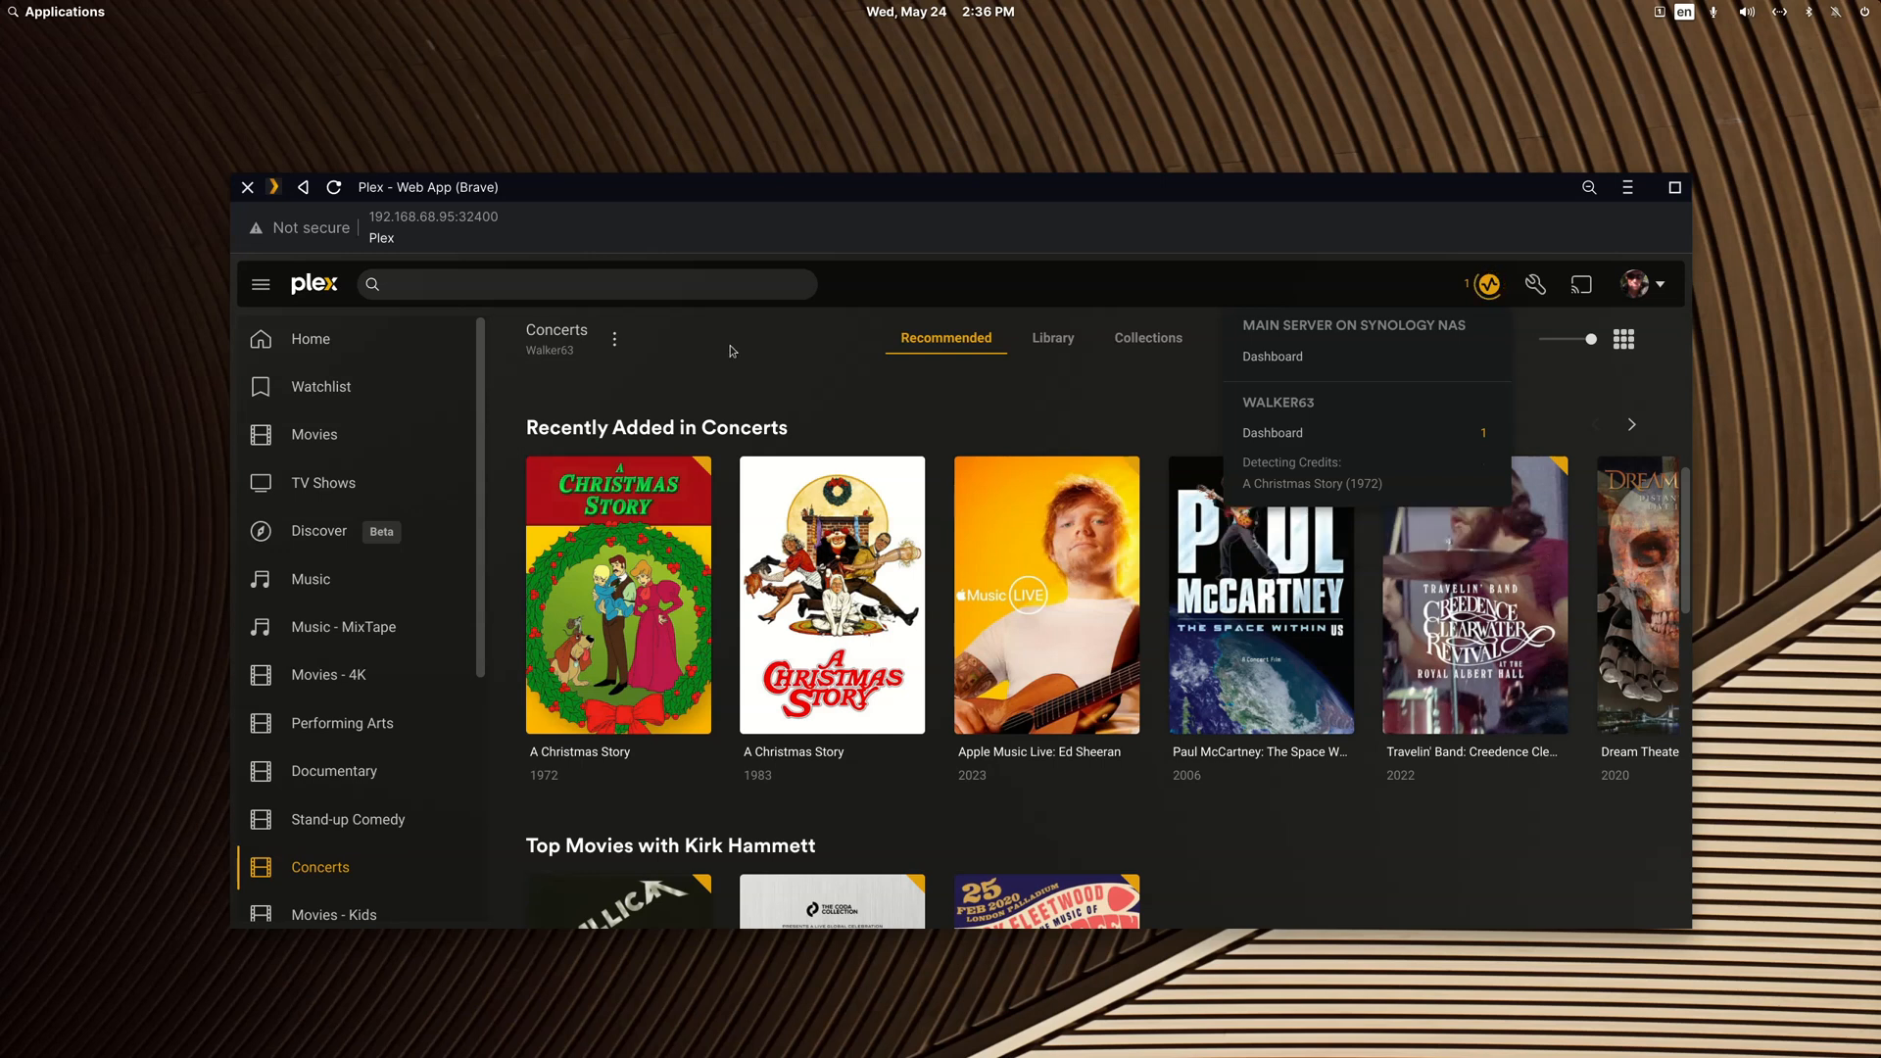
Step: Open the 1983 A Christmas Story entry and look through its details and available actions
left_click(894, 524)
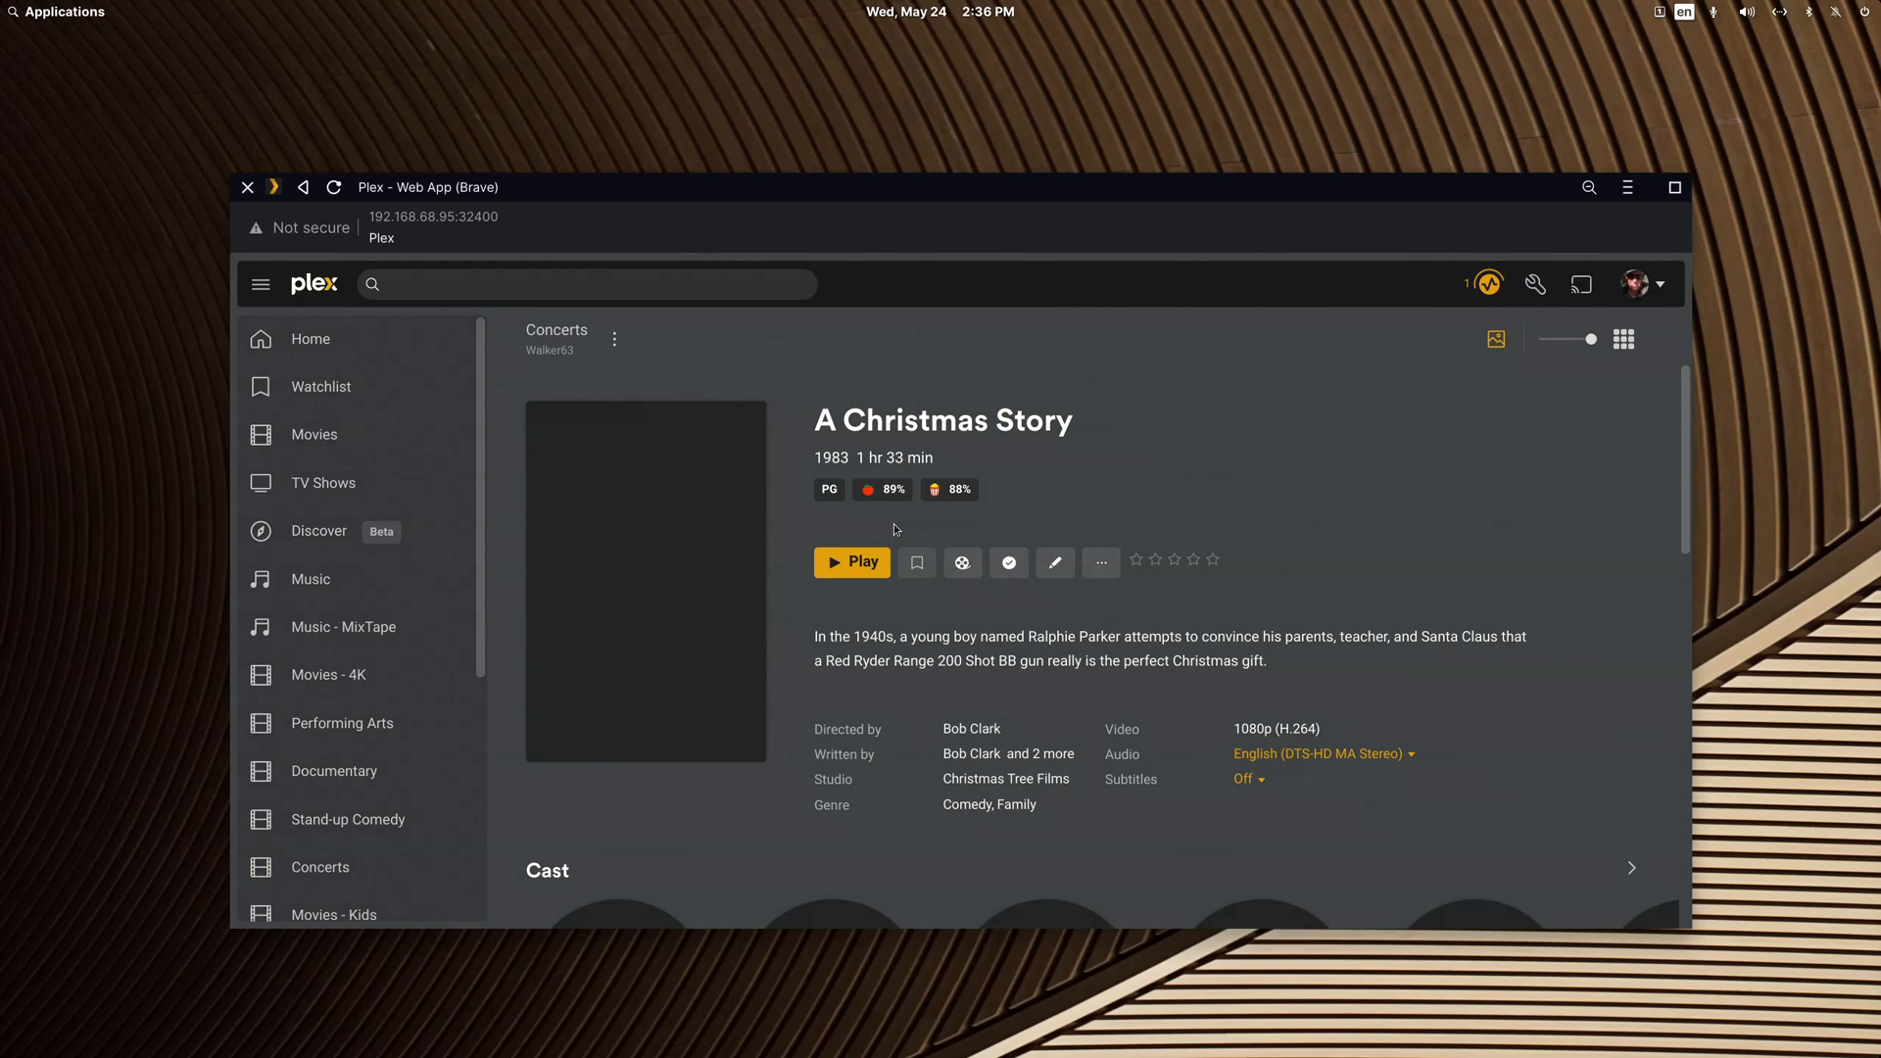
left_click(1101, 563)
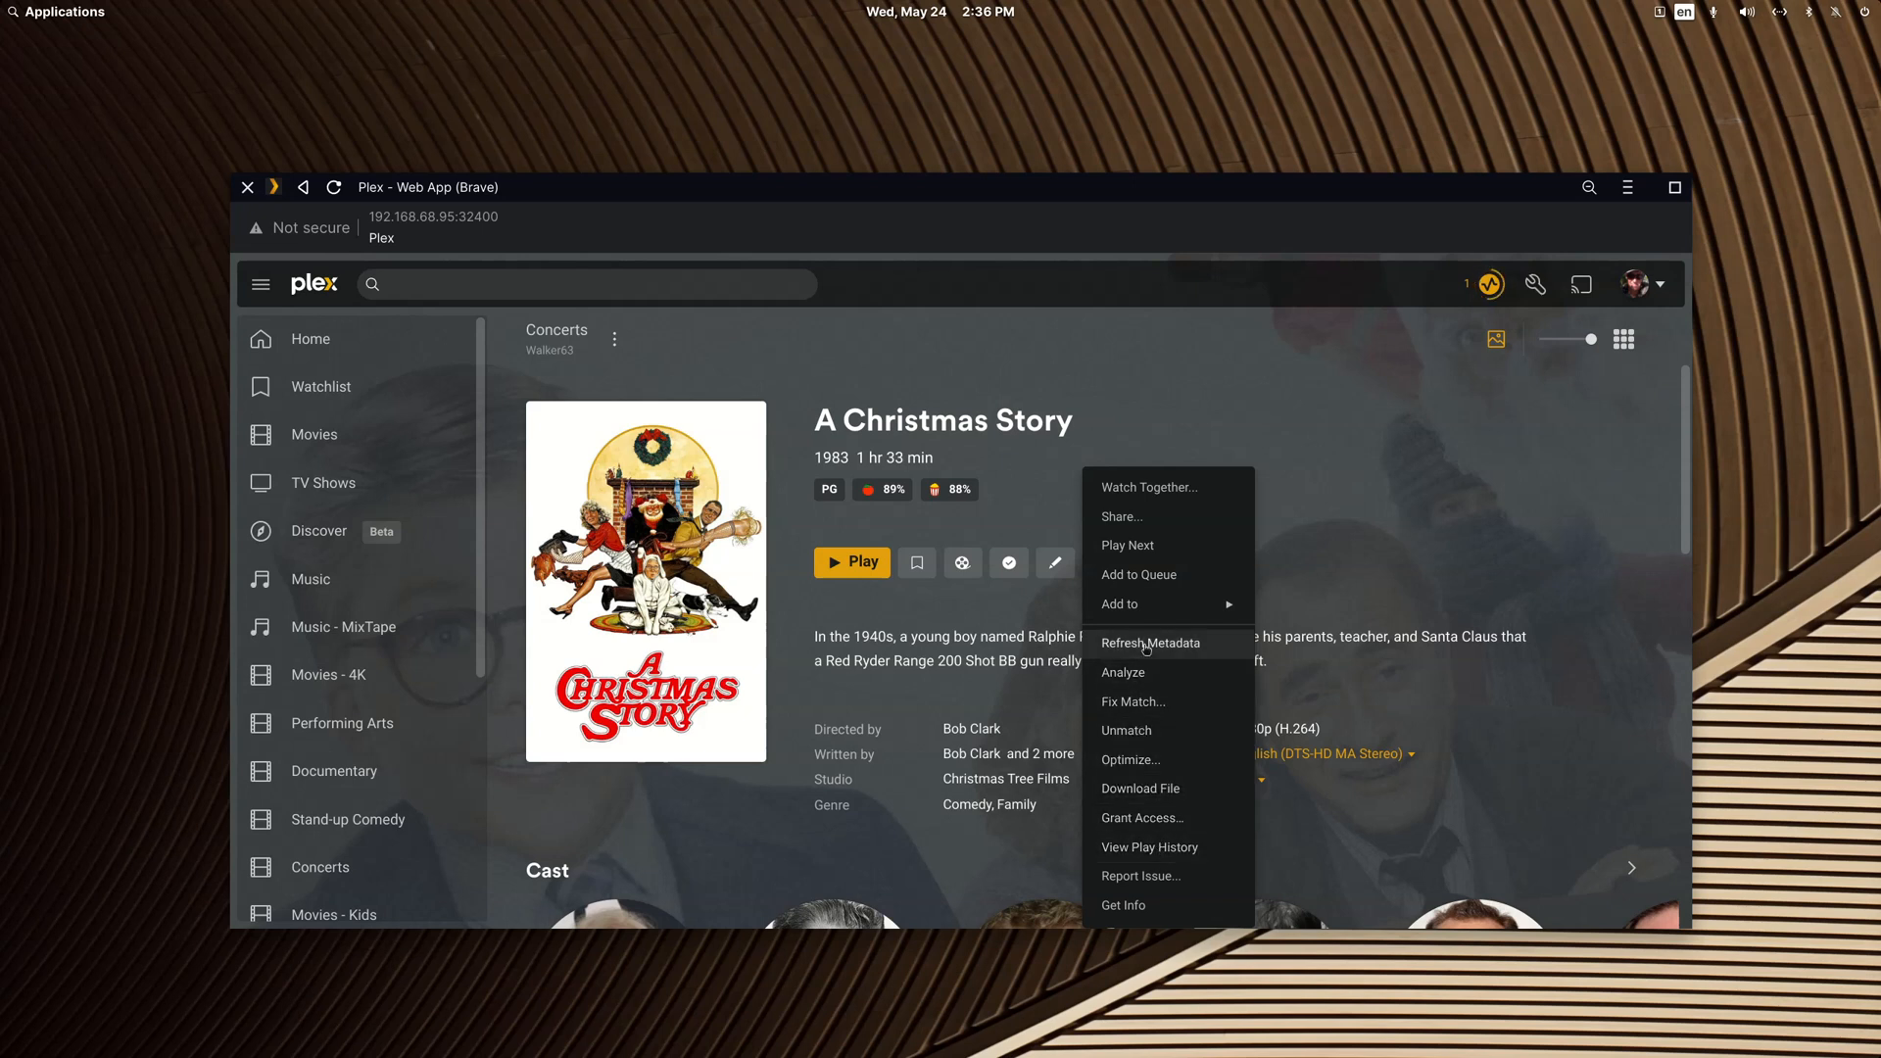
left_click(1015, 501)
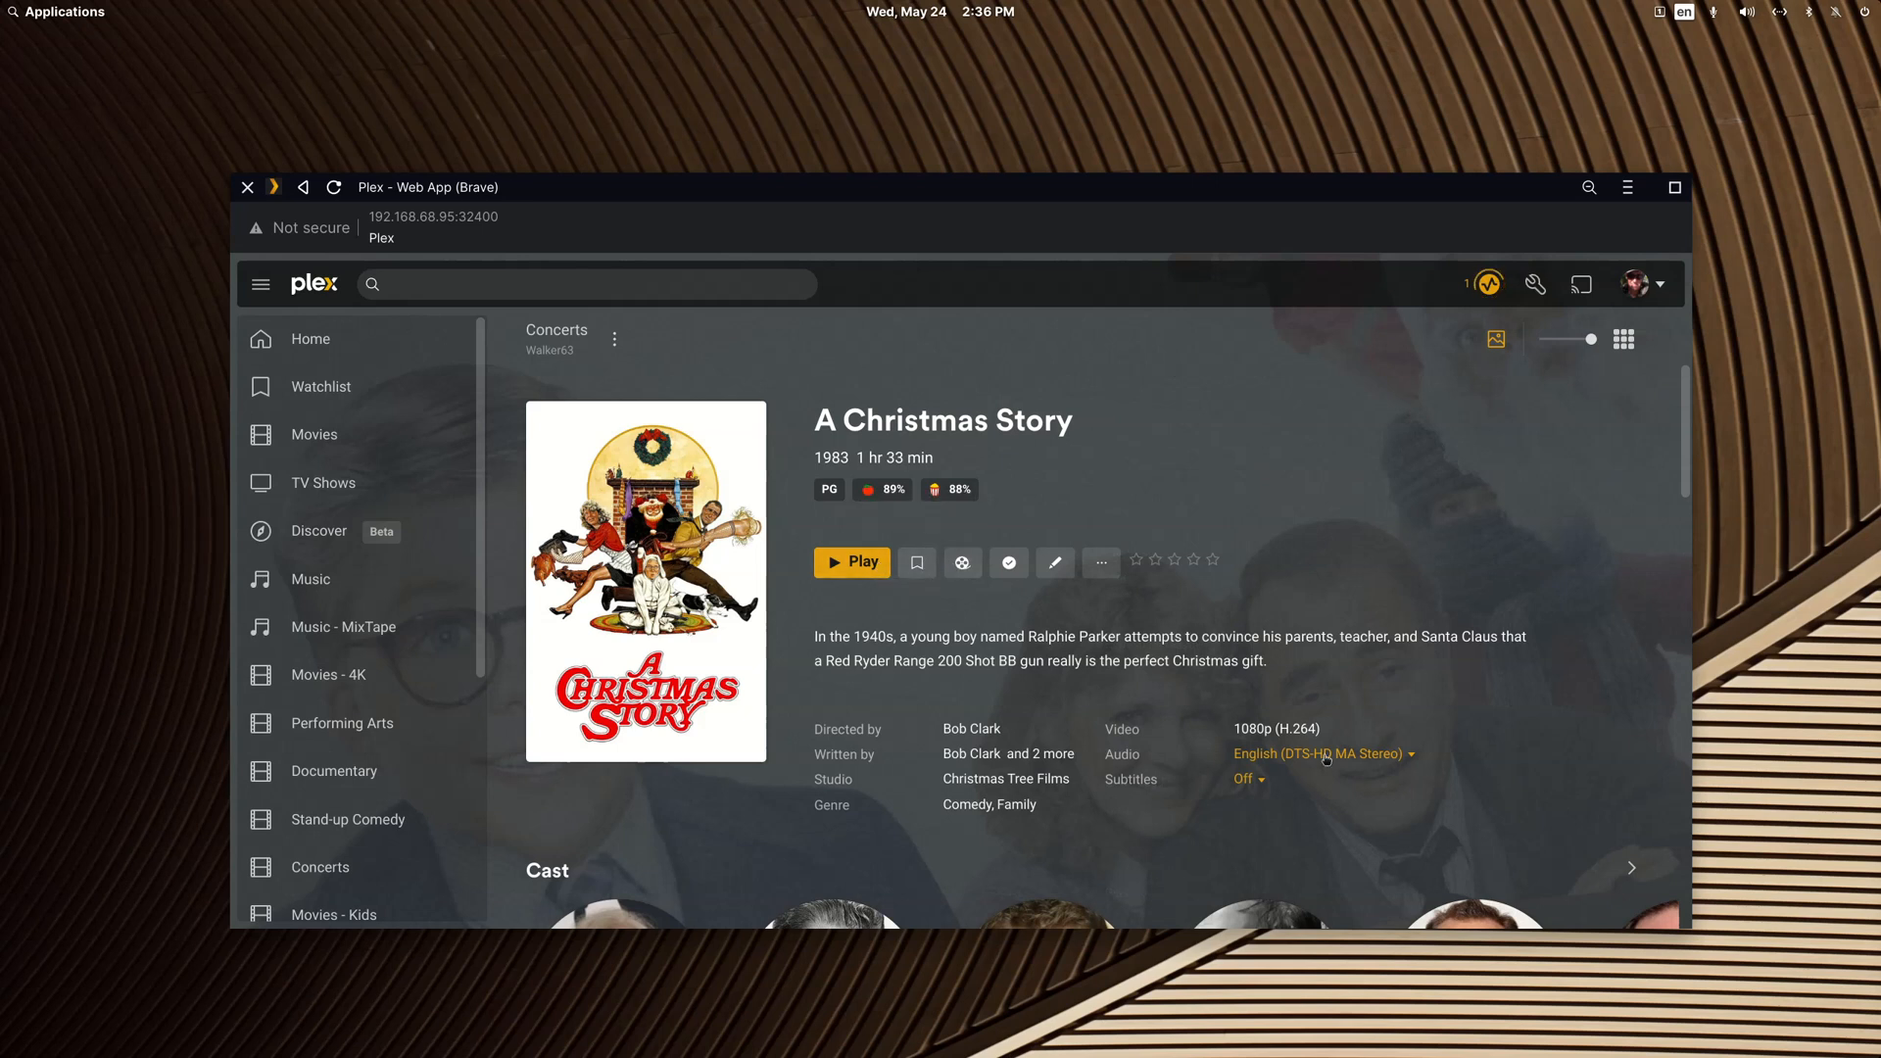
scroll(1325, 760, "down", 2)
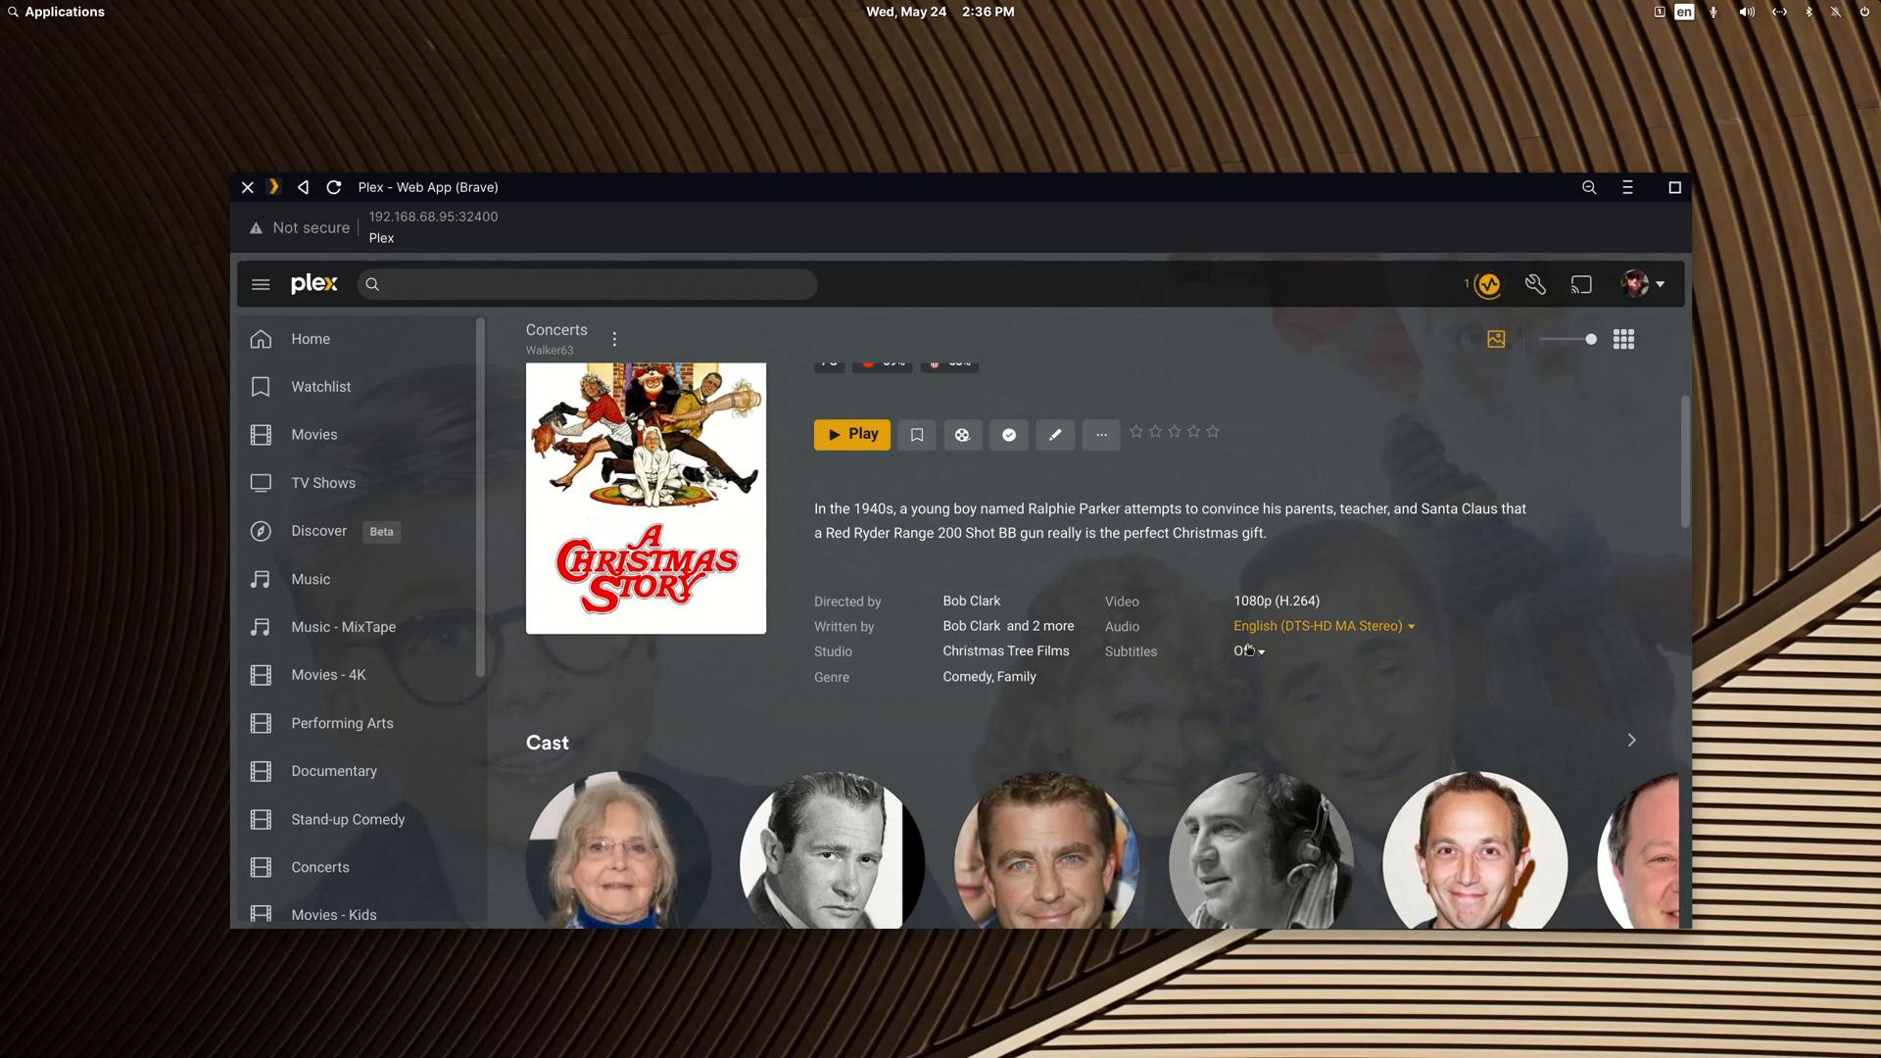
left_click(1101, 436)
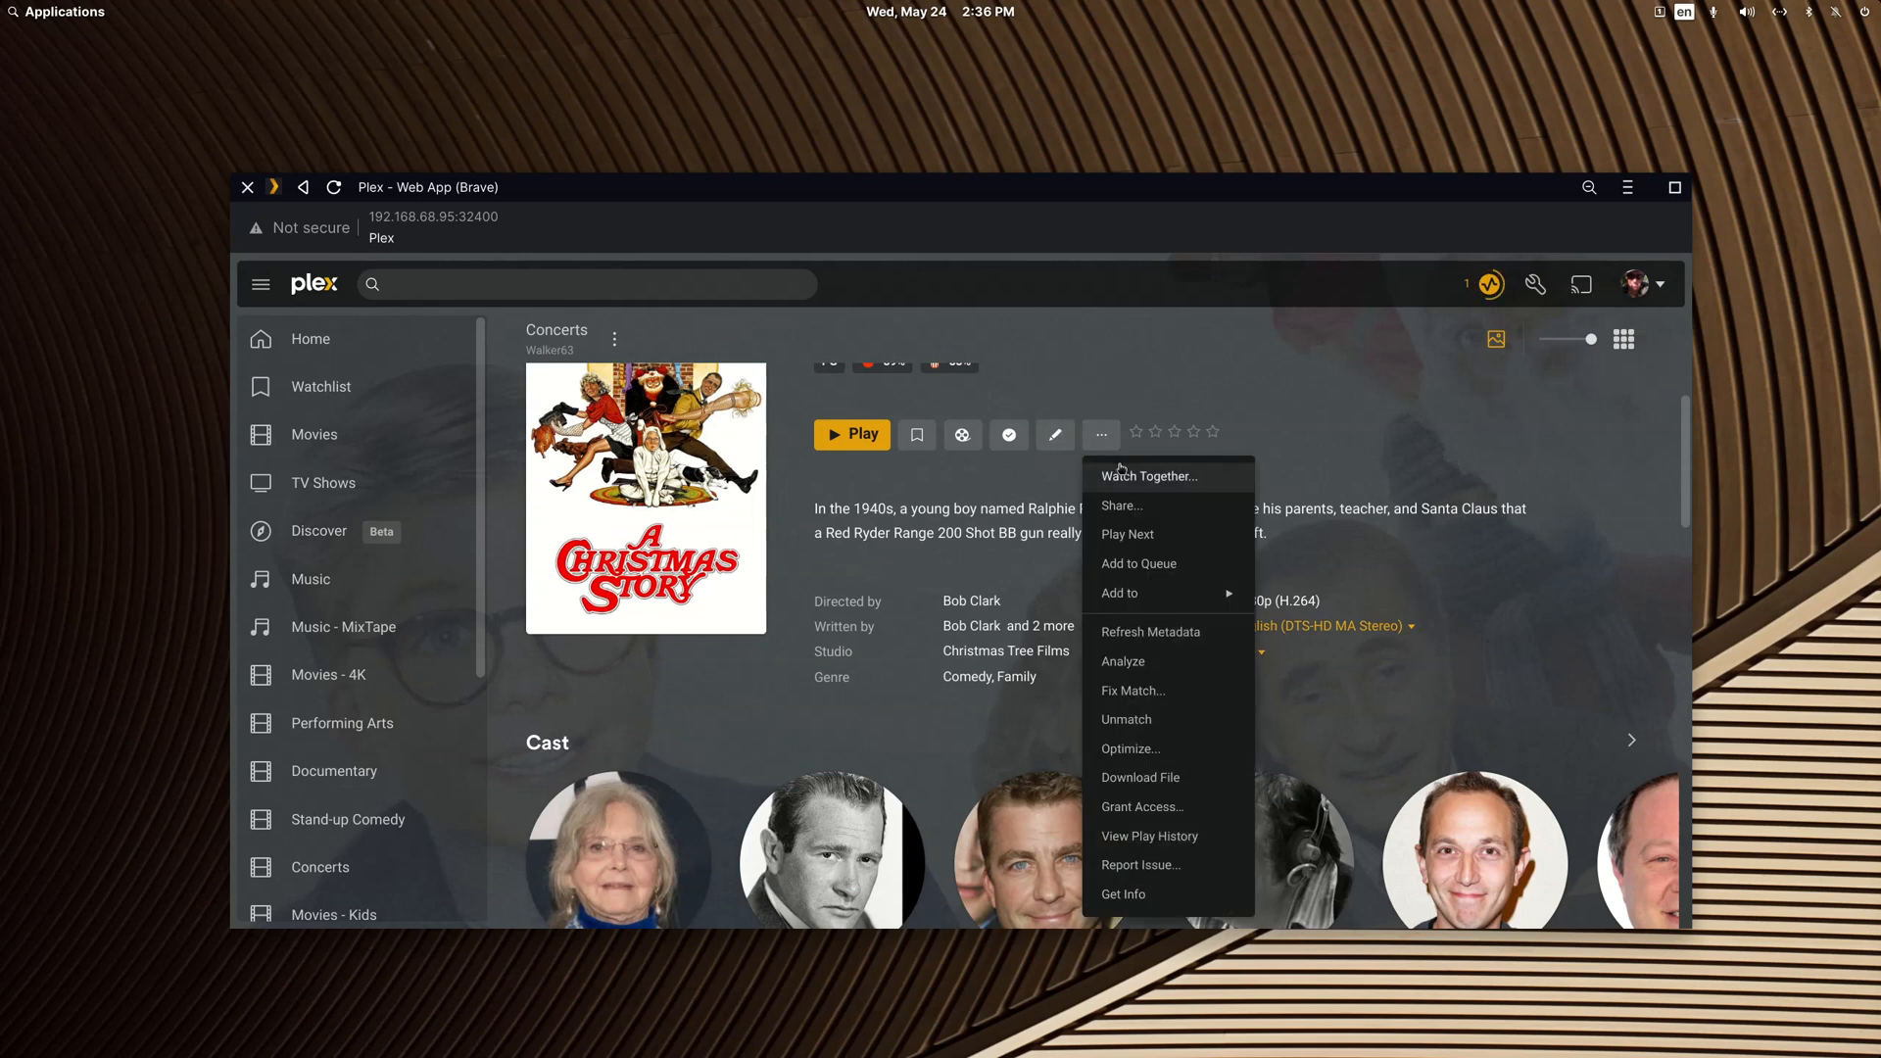
mouse_move(1147, 591)
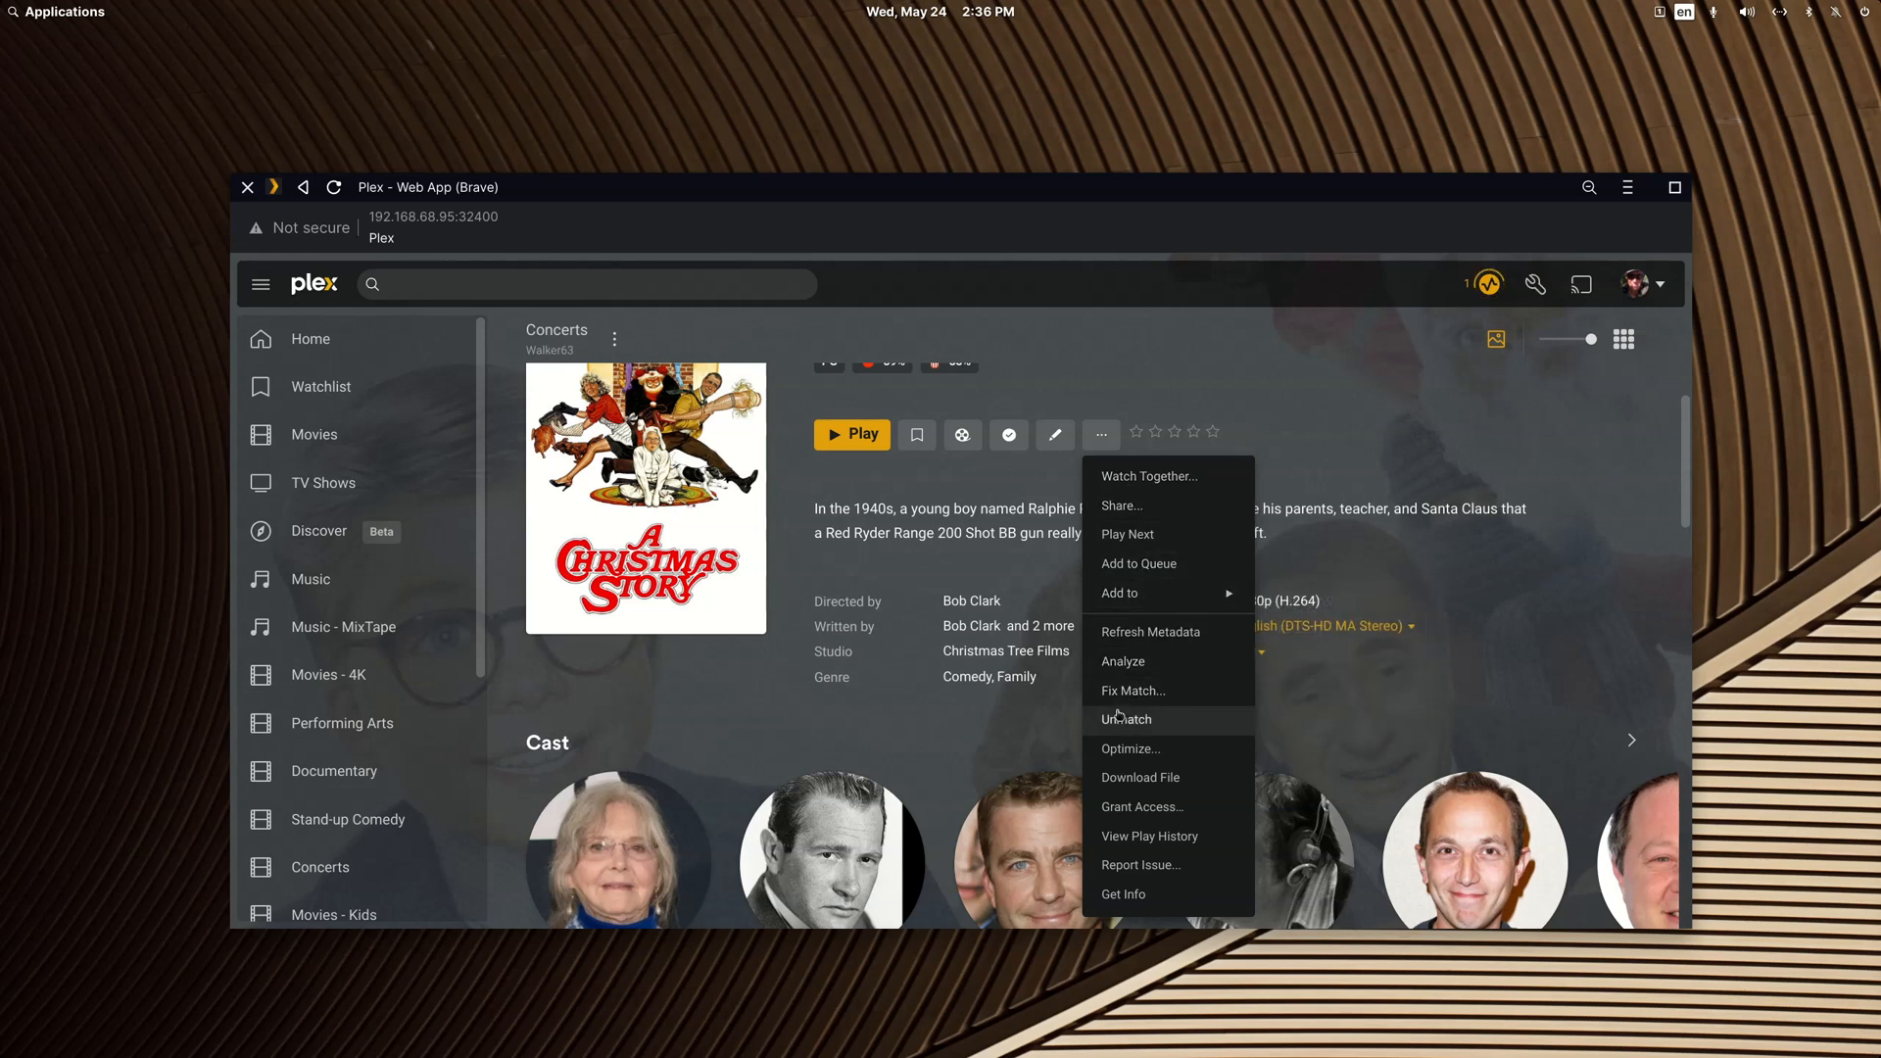
left_click(1424, 714)
Step: Inspect the 1983 entry's file path in the edit dialog without saving changes
left_click(1055, 434)
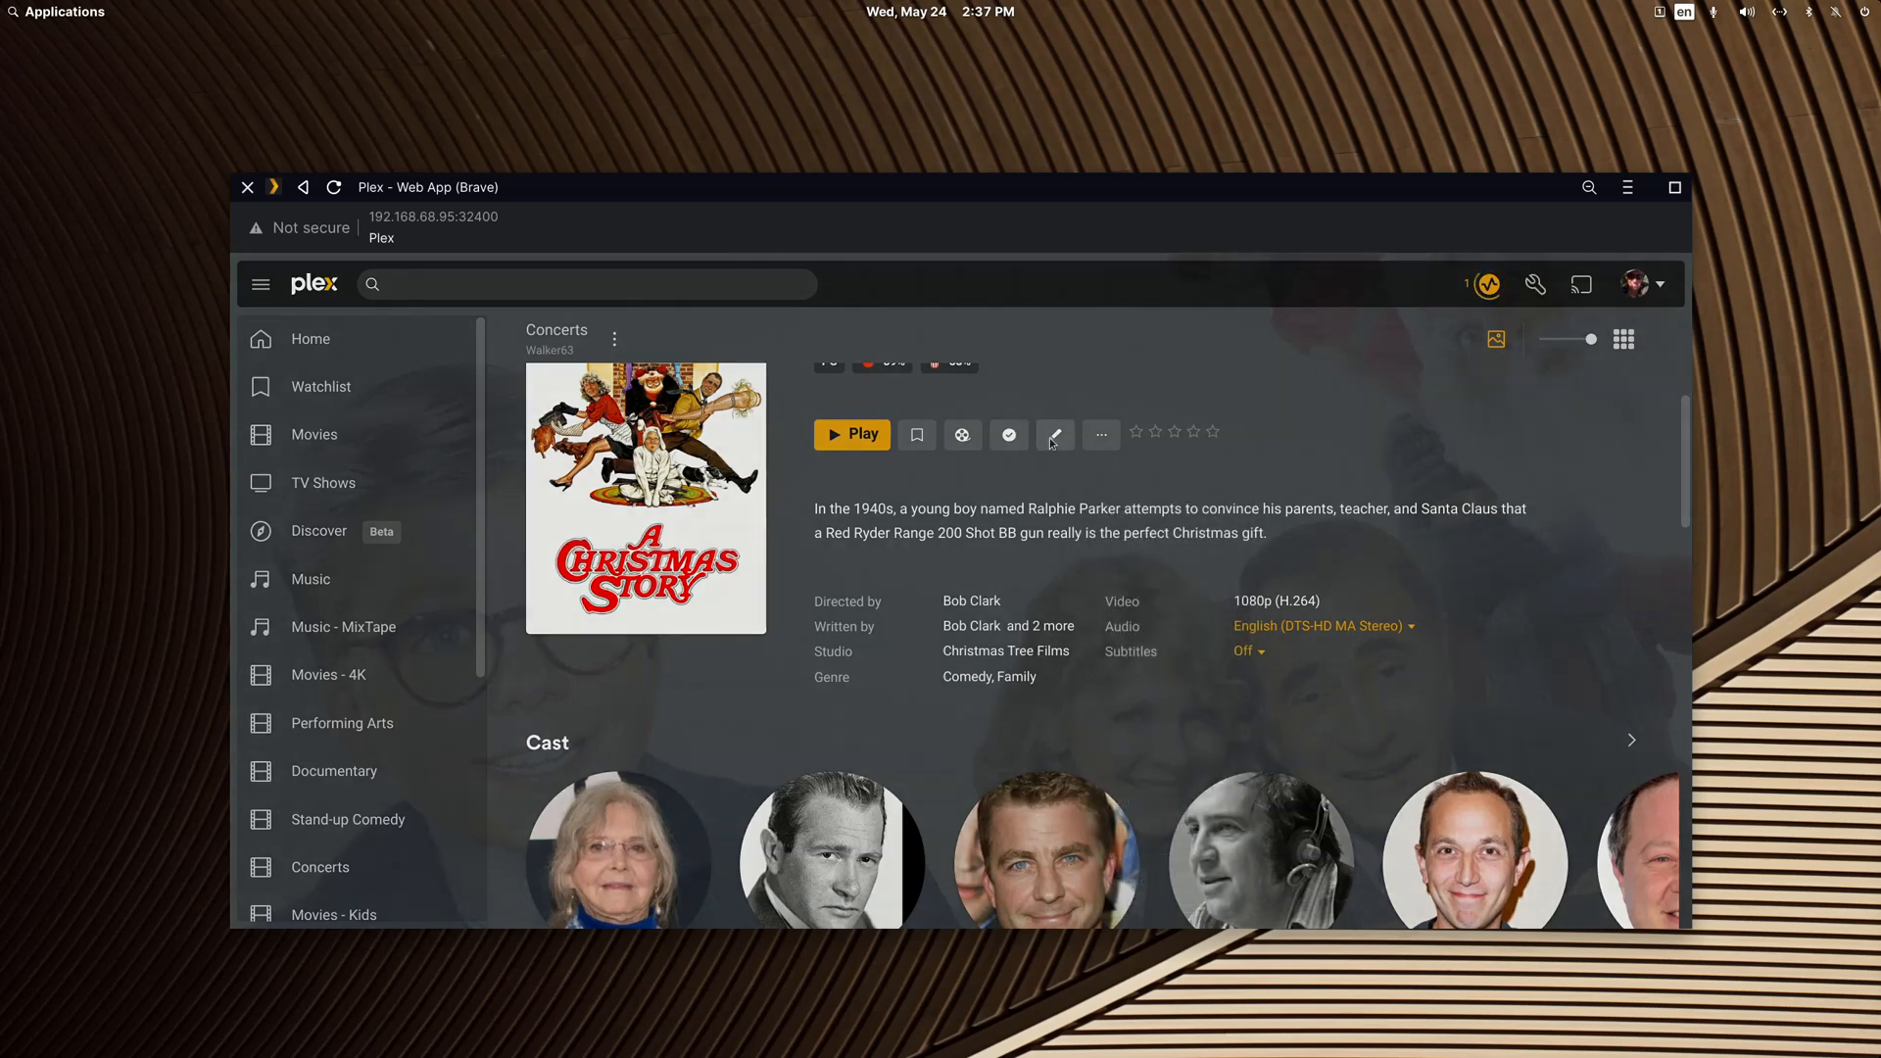
left_click(658, 629)
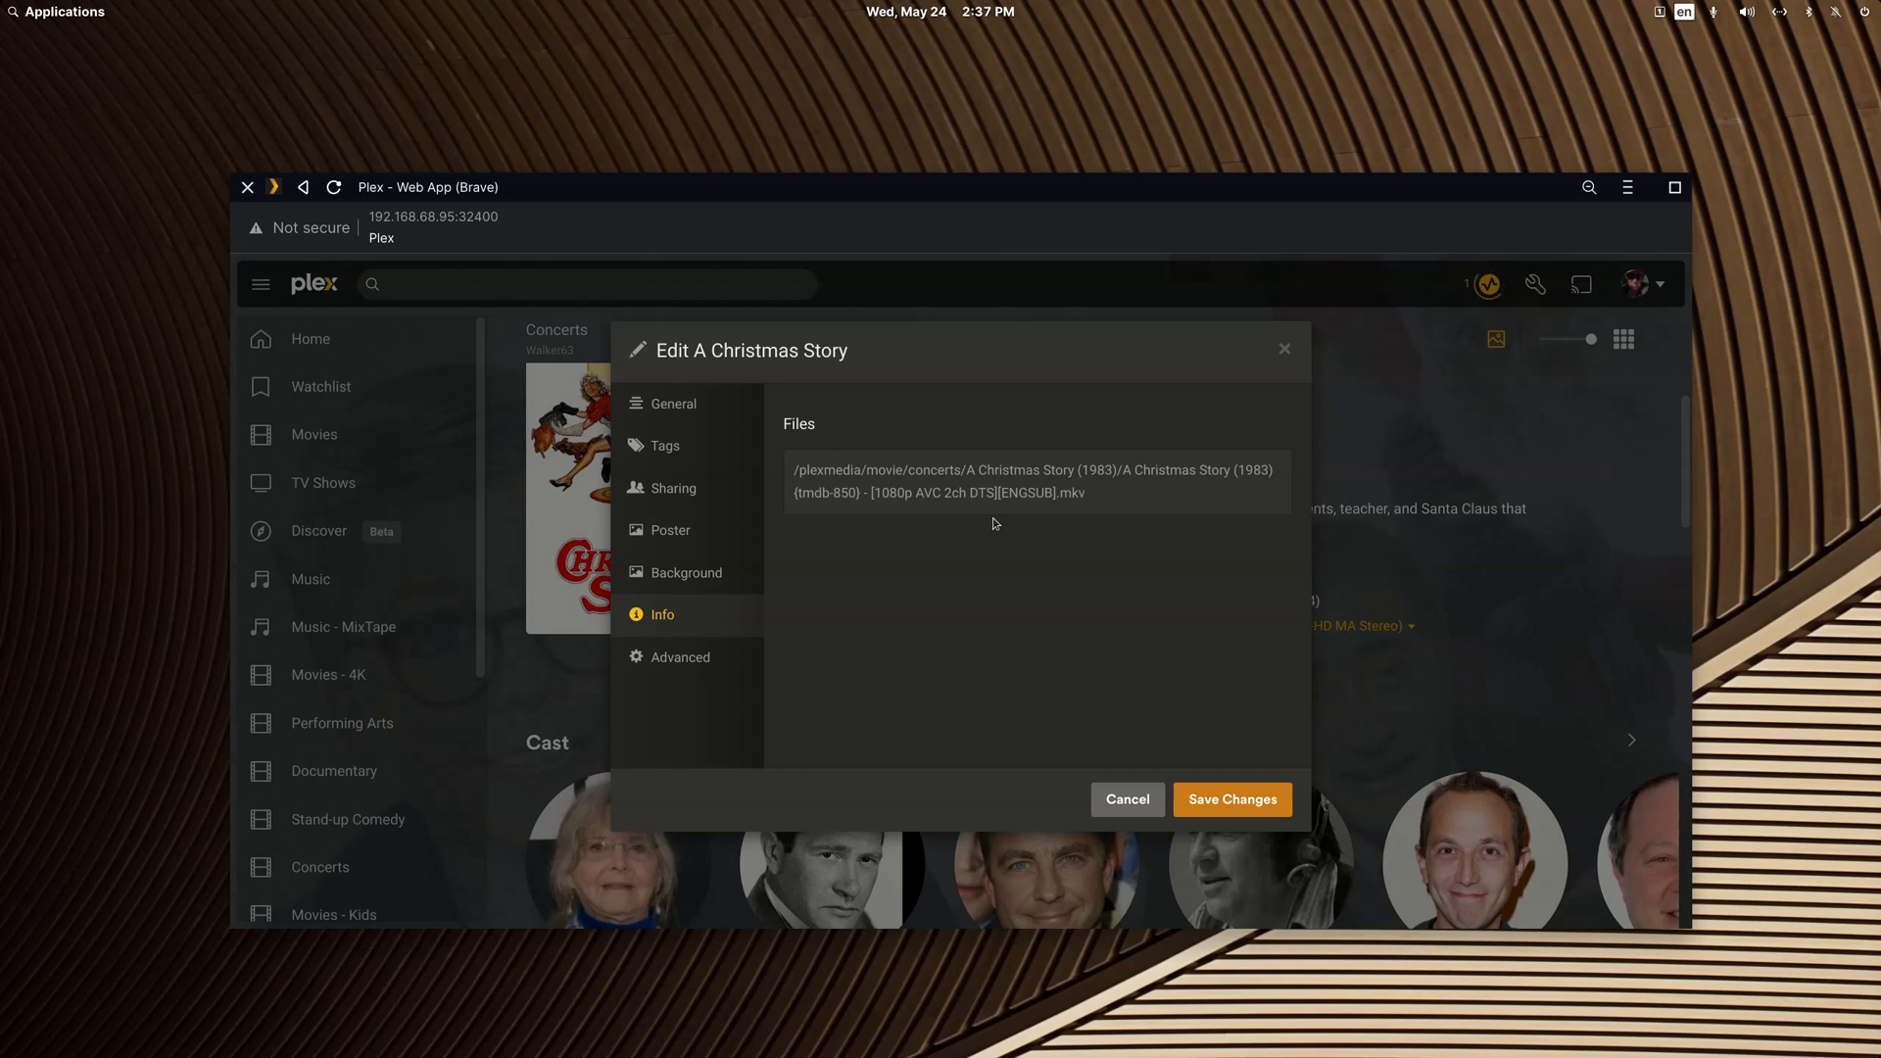
left_click(1128, 800)
Step: Return to the Concerts page and inspect the 1972 A Christmas Story entry's file paths in the edit dialog without saving
right_click(1044, 343)
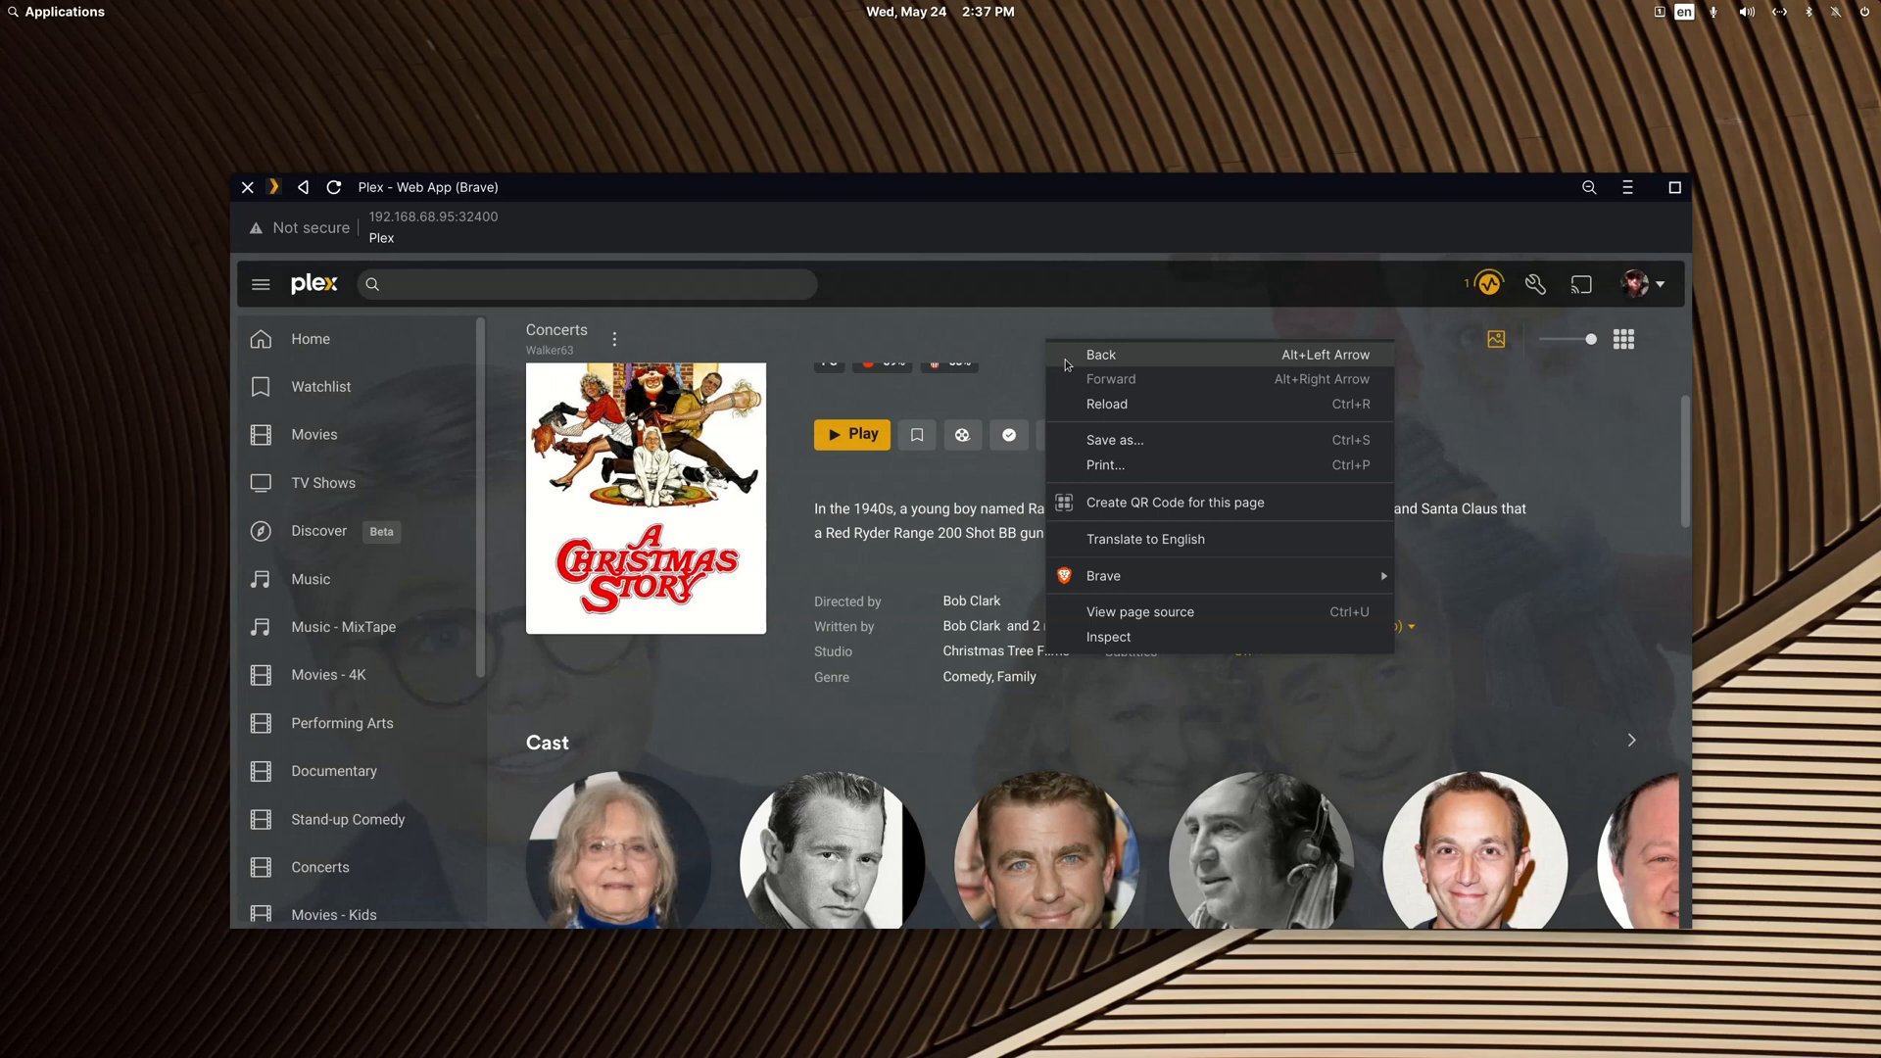
left_click(1068, 360)
left_click(543, 718)
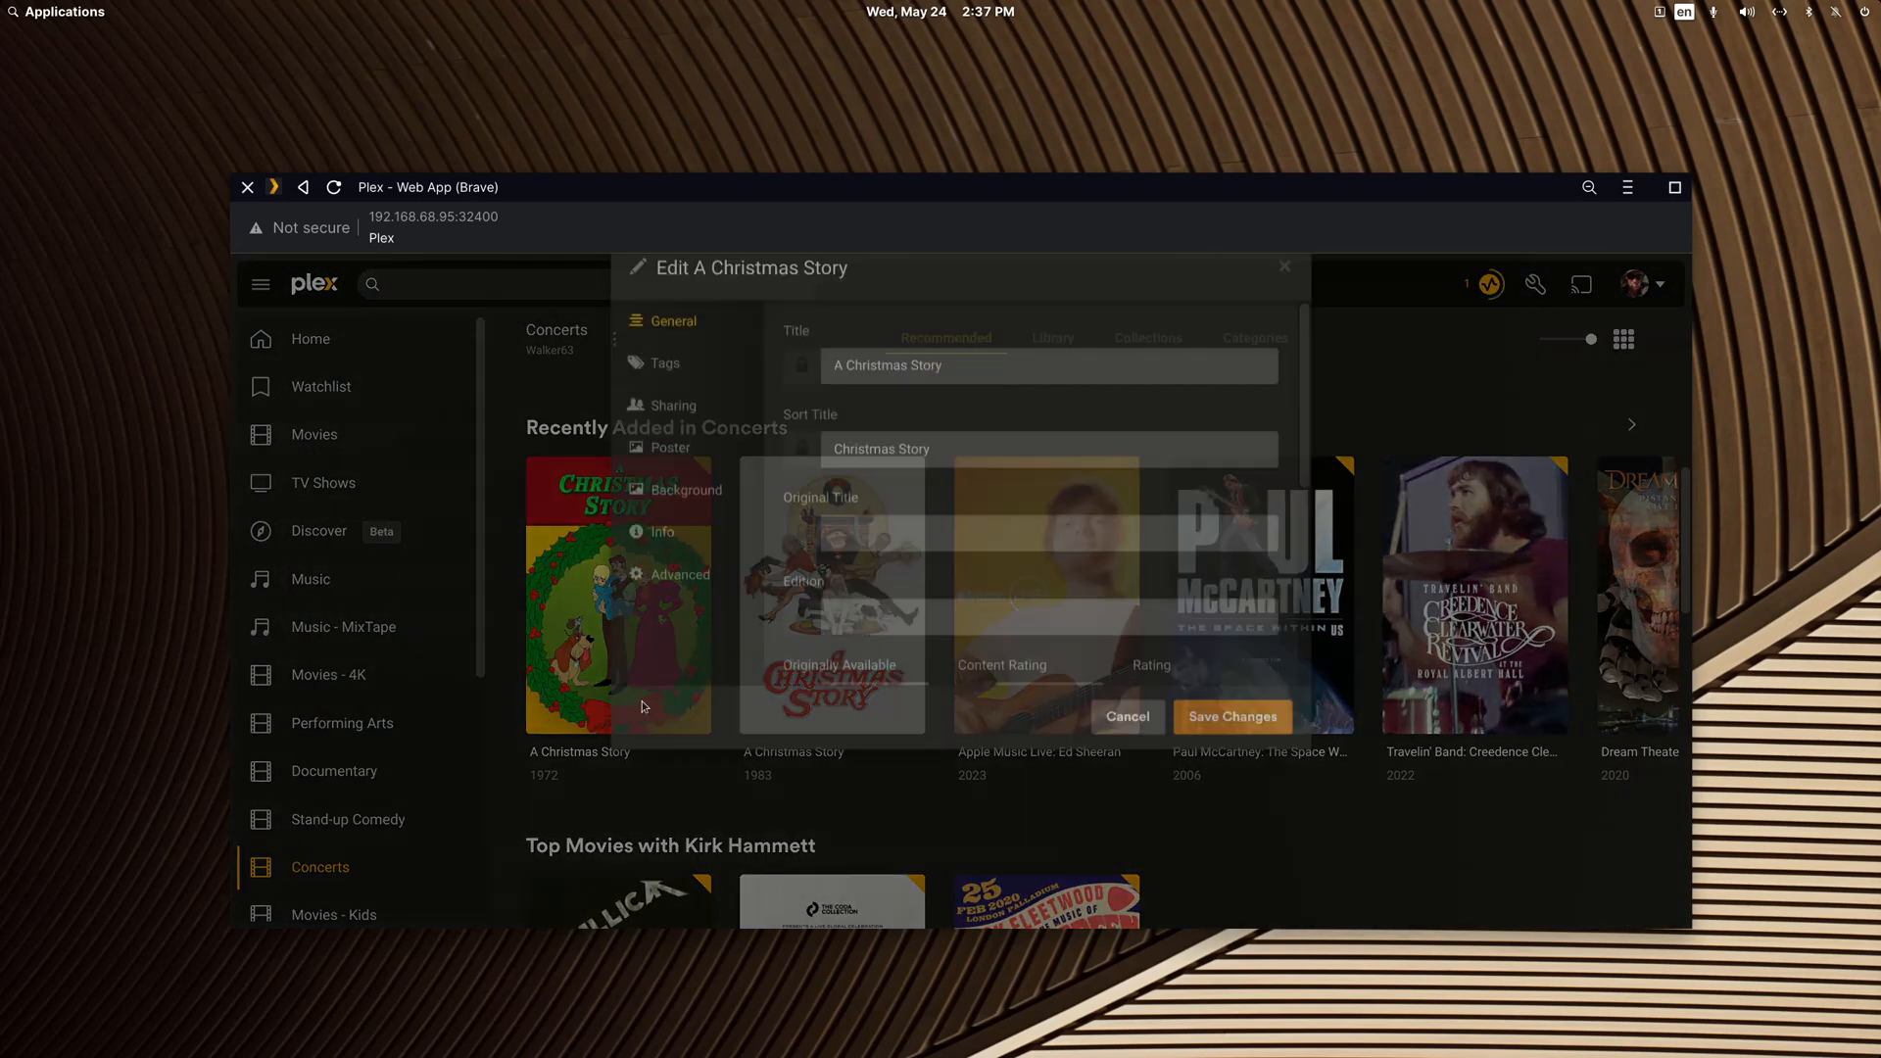
left_click(690, 623)
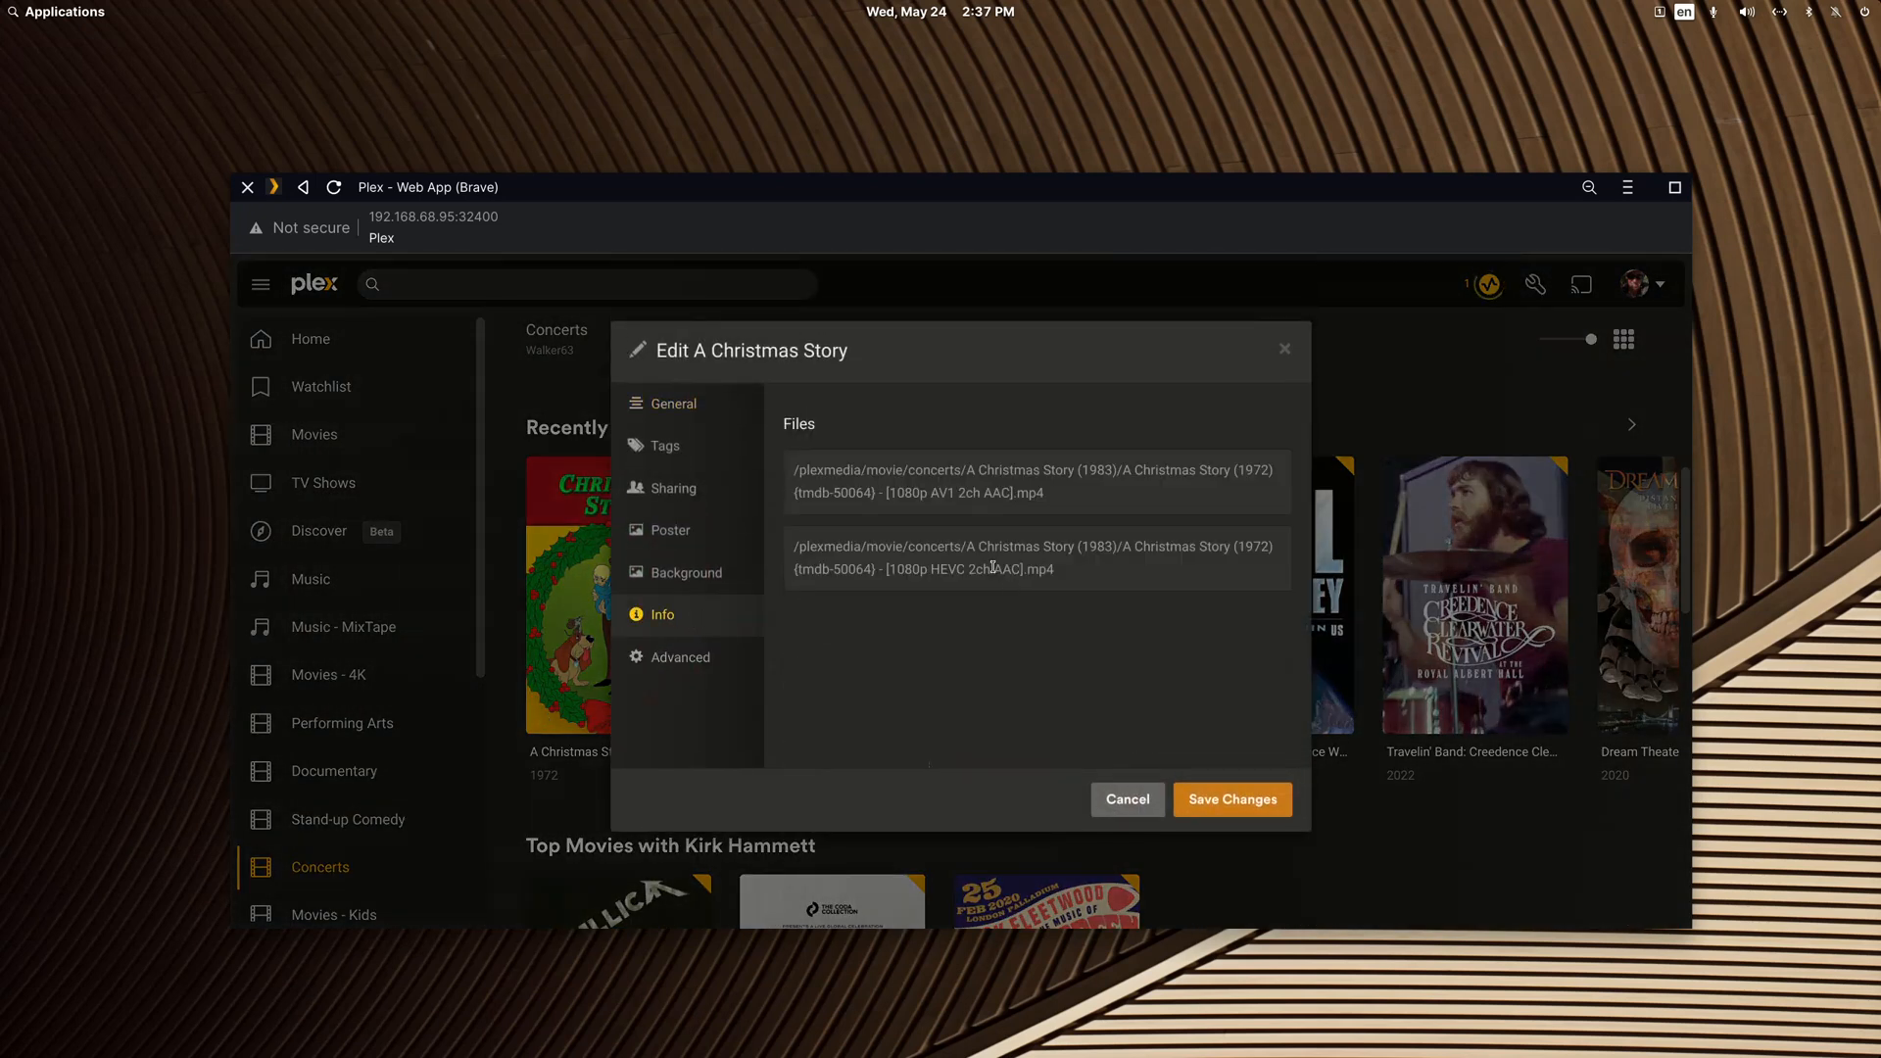
left_click(1127, 799)
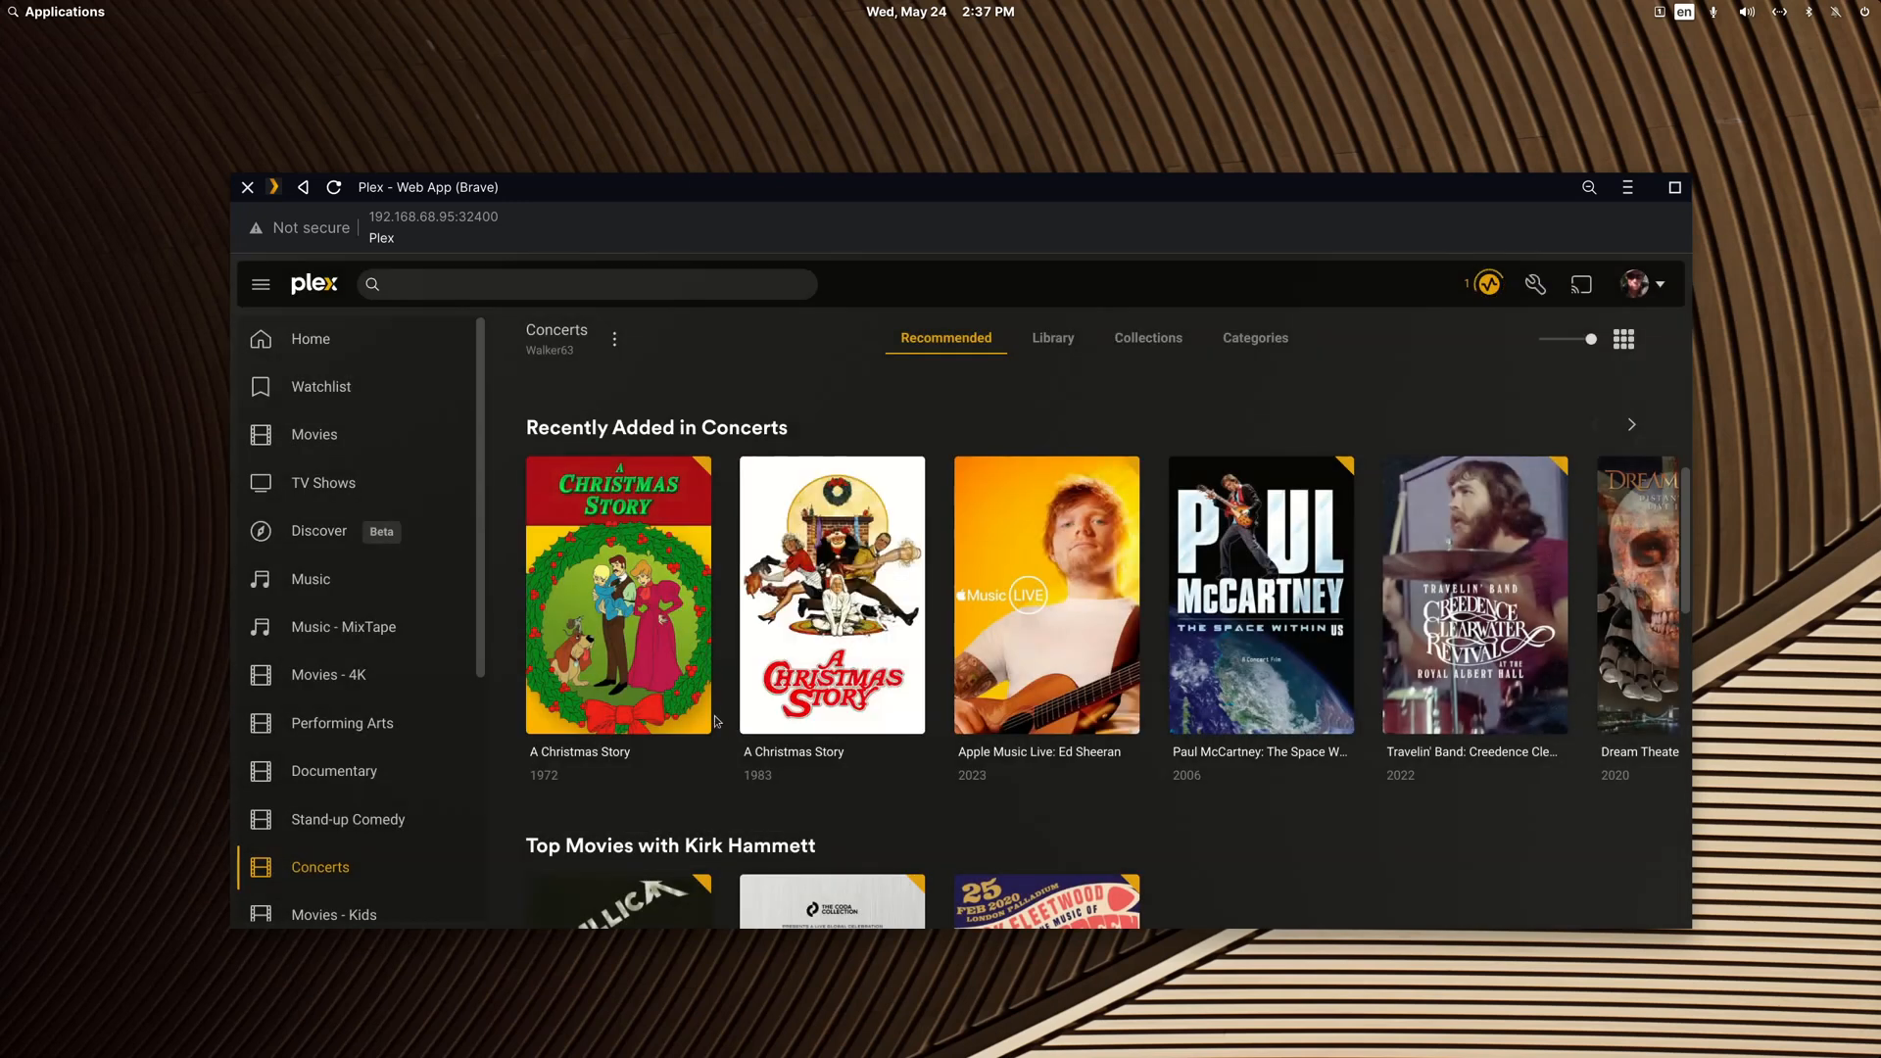
Step: View the playable versions of the 1972 A Christmas Story entry without playing any of them
left_click(702, 722)
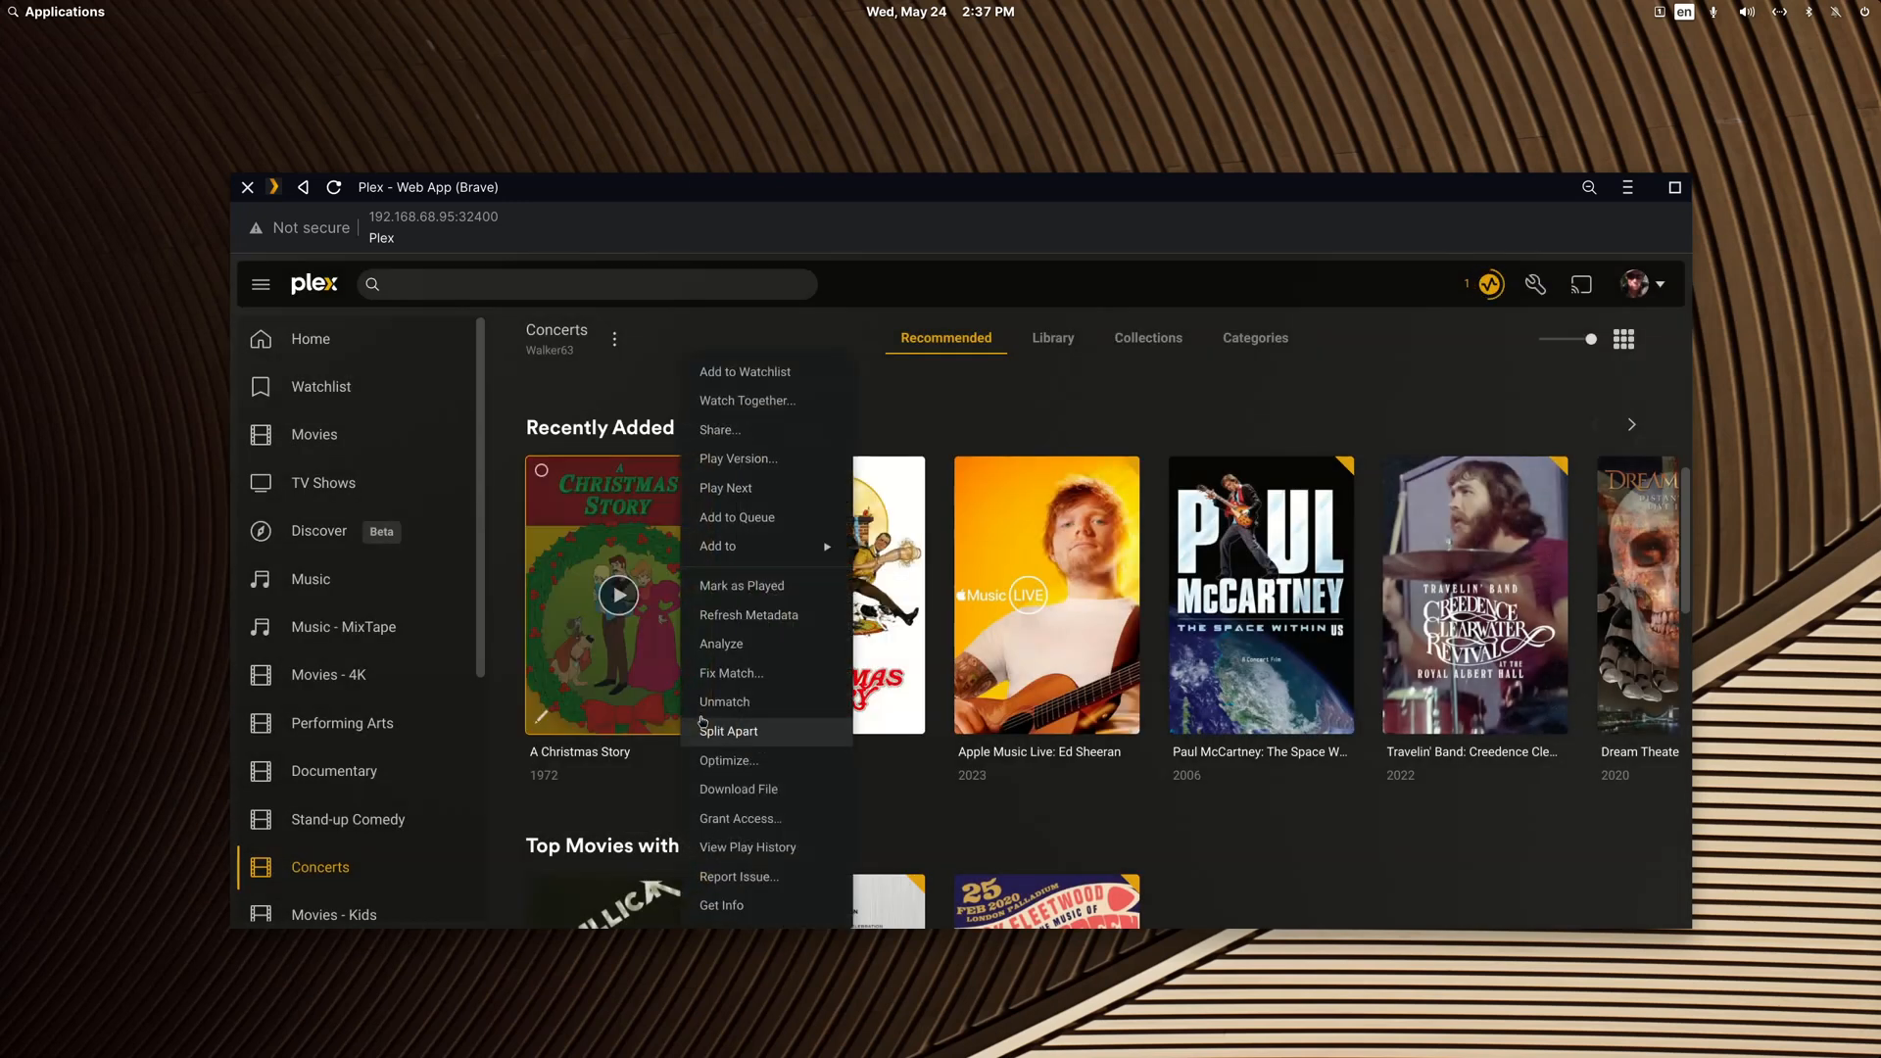
left_click(762, 460)
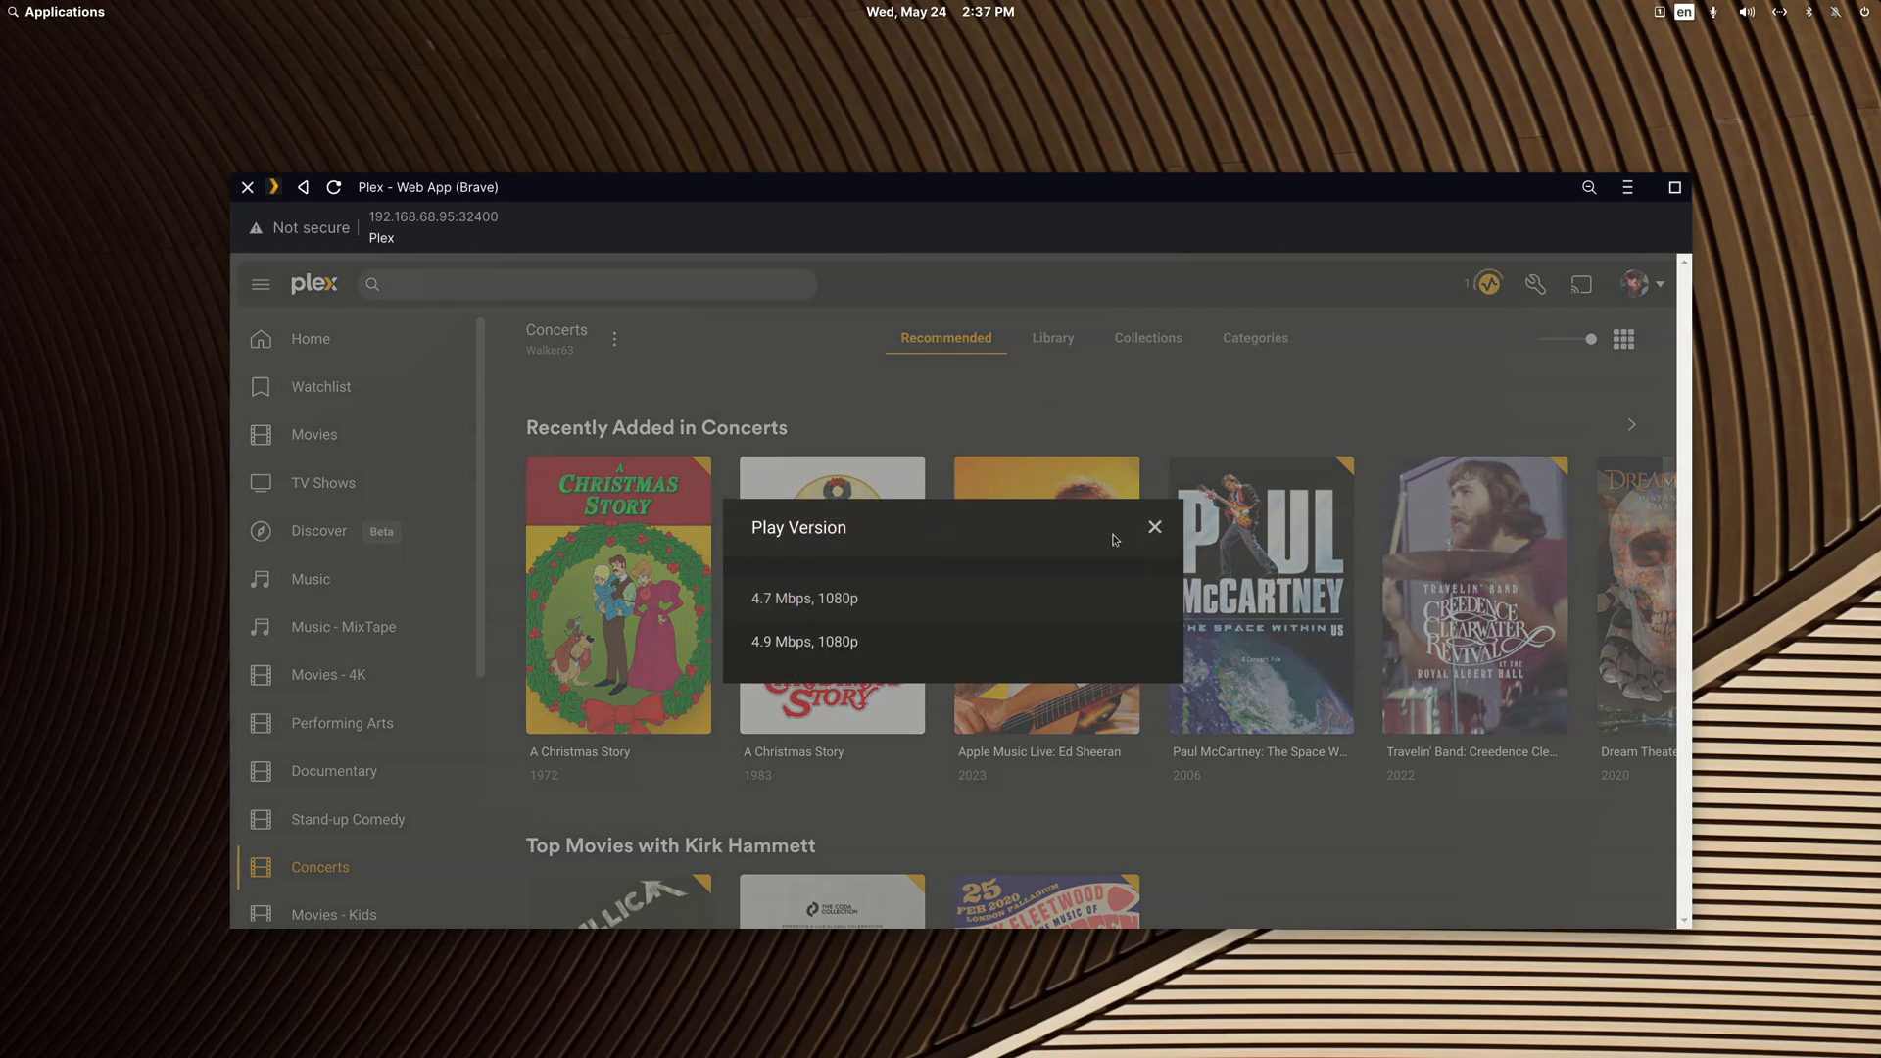
left_click(1153, 530)
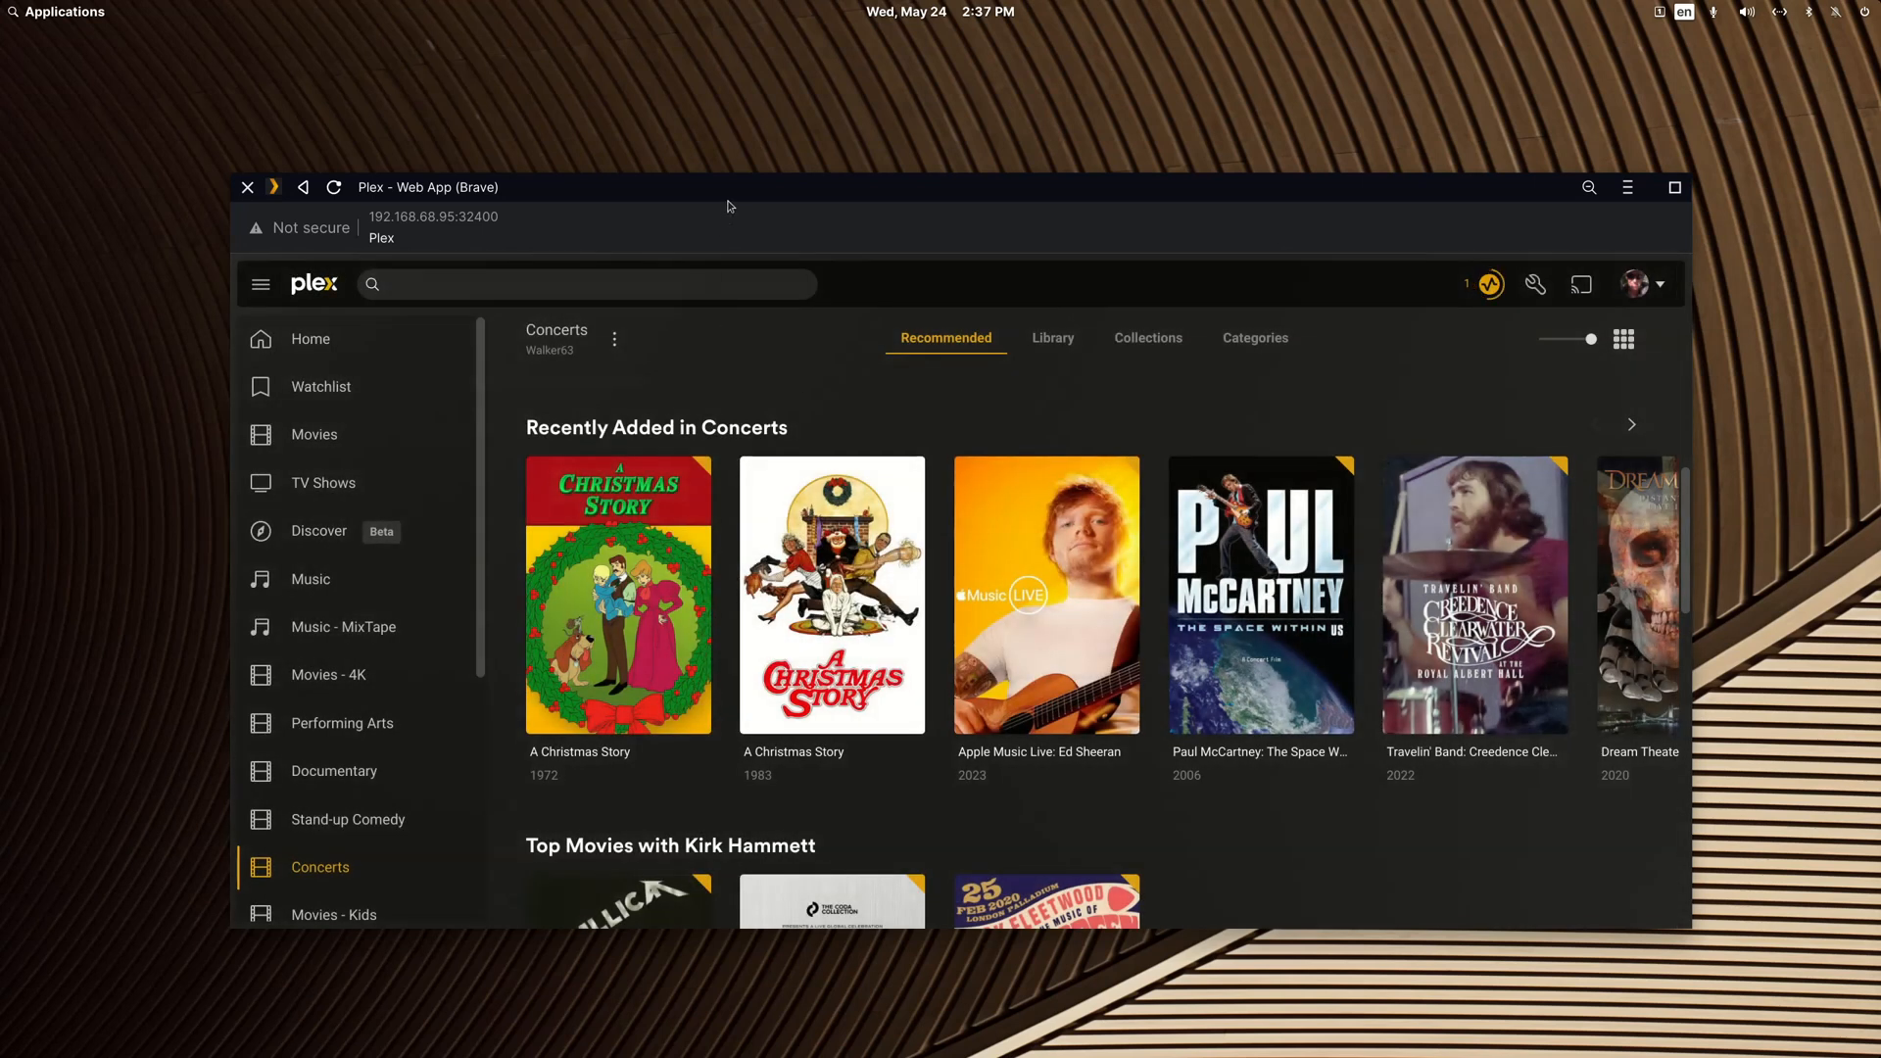
Step: Move the Plex window down and bring the file manager with the A Christmas Story (1983) folder forward
left_click_drag(728, 201, 725, 399)
left_click(742, 243)
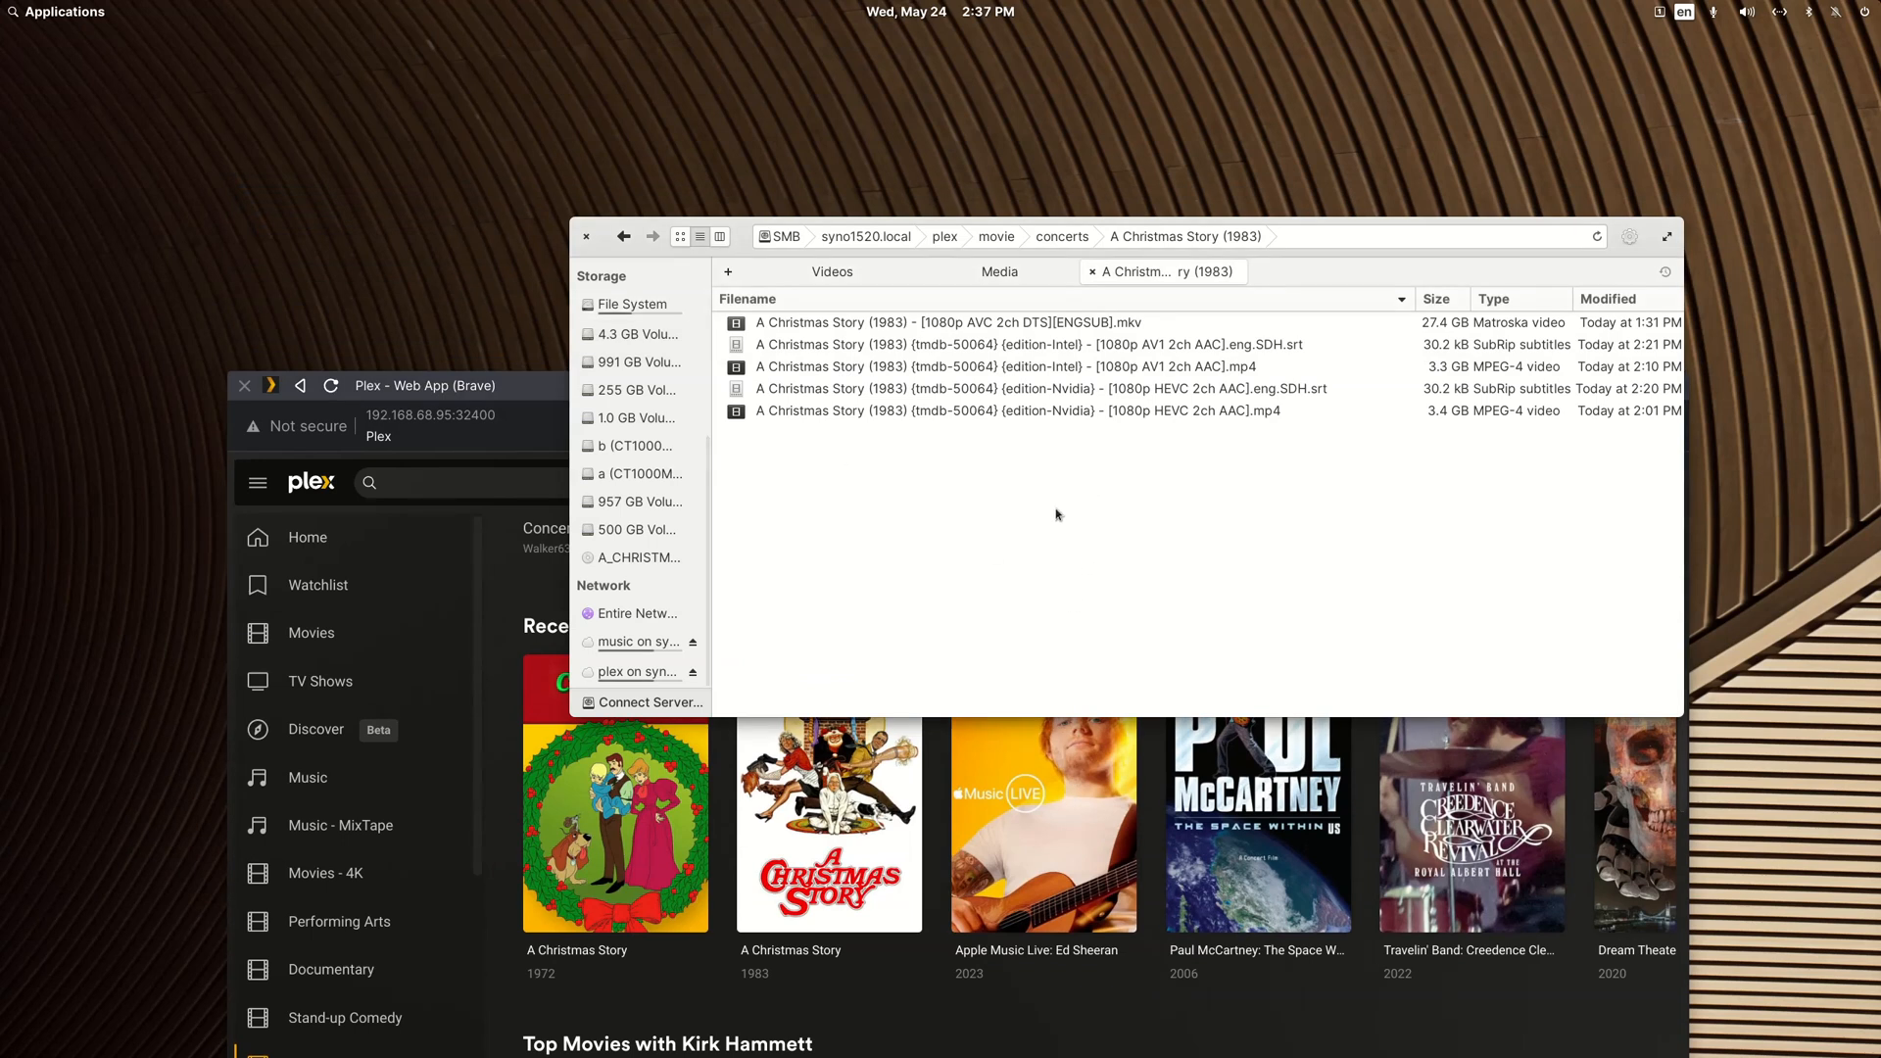
right_click(965, 413)
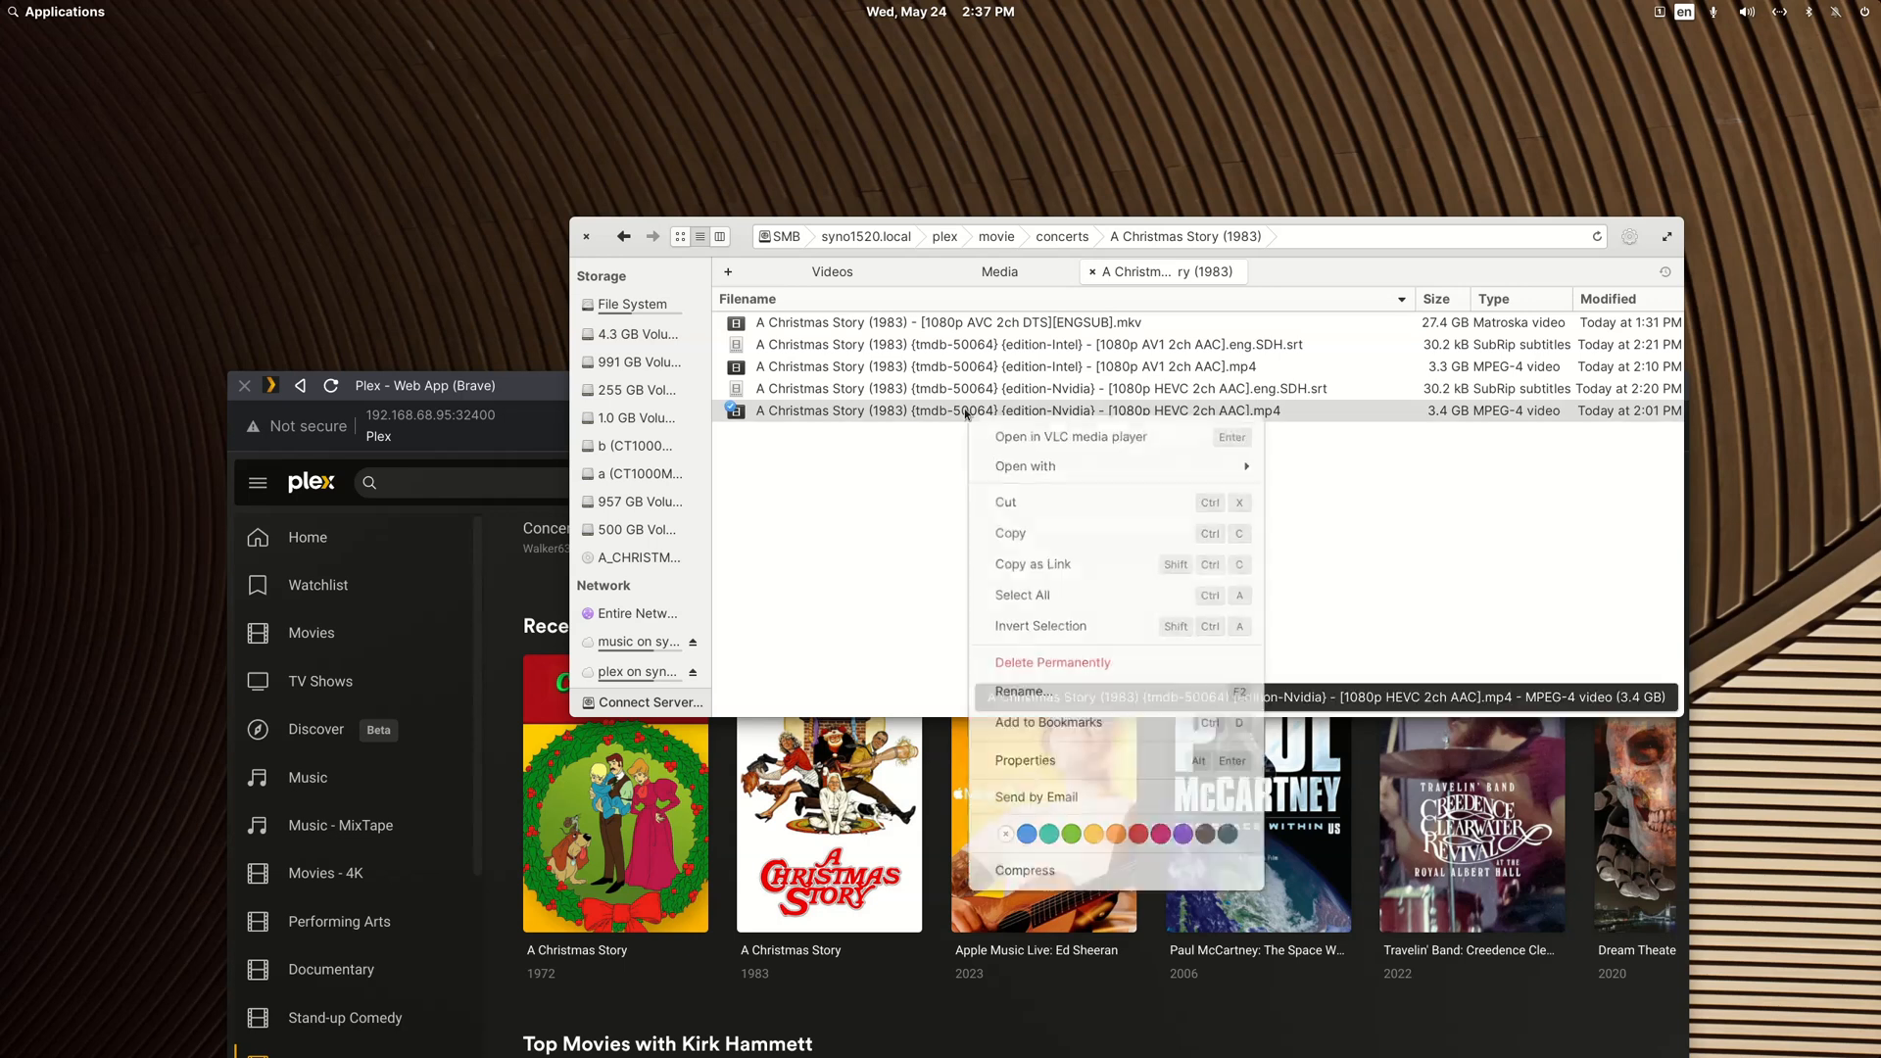
left_click(1024, 693)
key("Home")
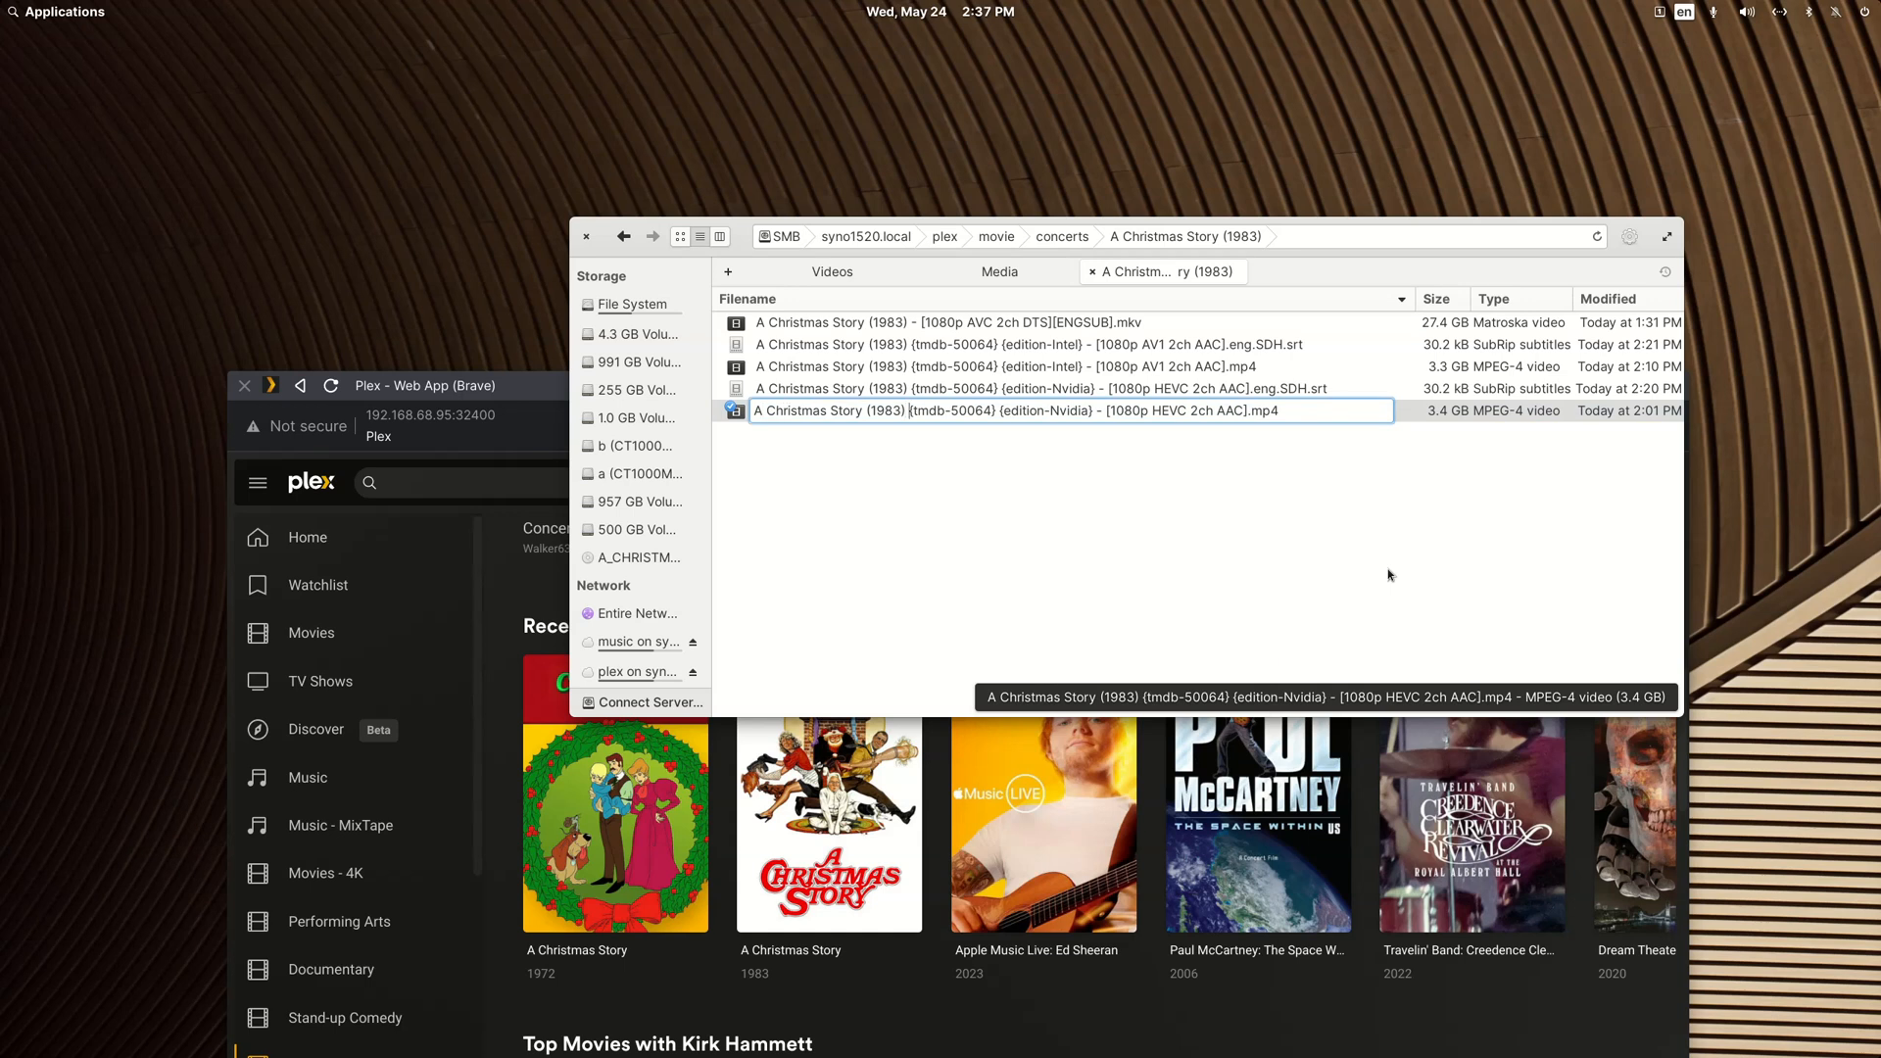
key("shift+Right")
key("shift+Right")
key("shift+Right")
key("shift+Right")
key("shift+Right")
key("shift+Right")
key("shift+Right")
key("shift+Right")
key("shift+Right")
key("shift+Right")
key("shift+Right")
key("shift+Right")
key("Left")
key("Return")
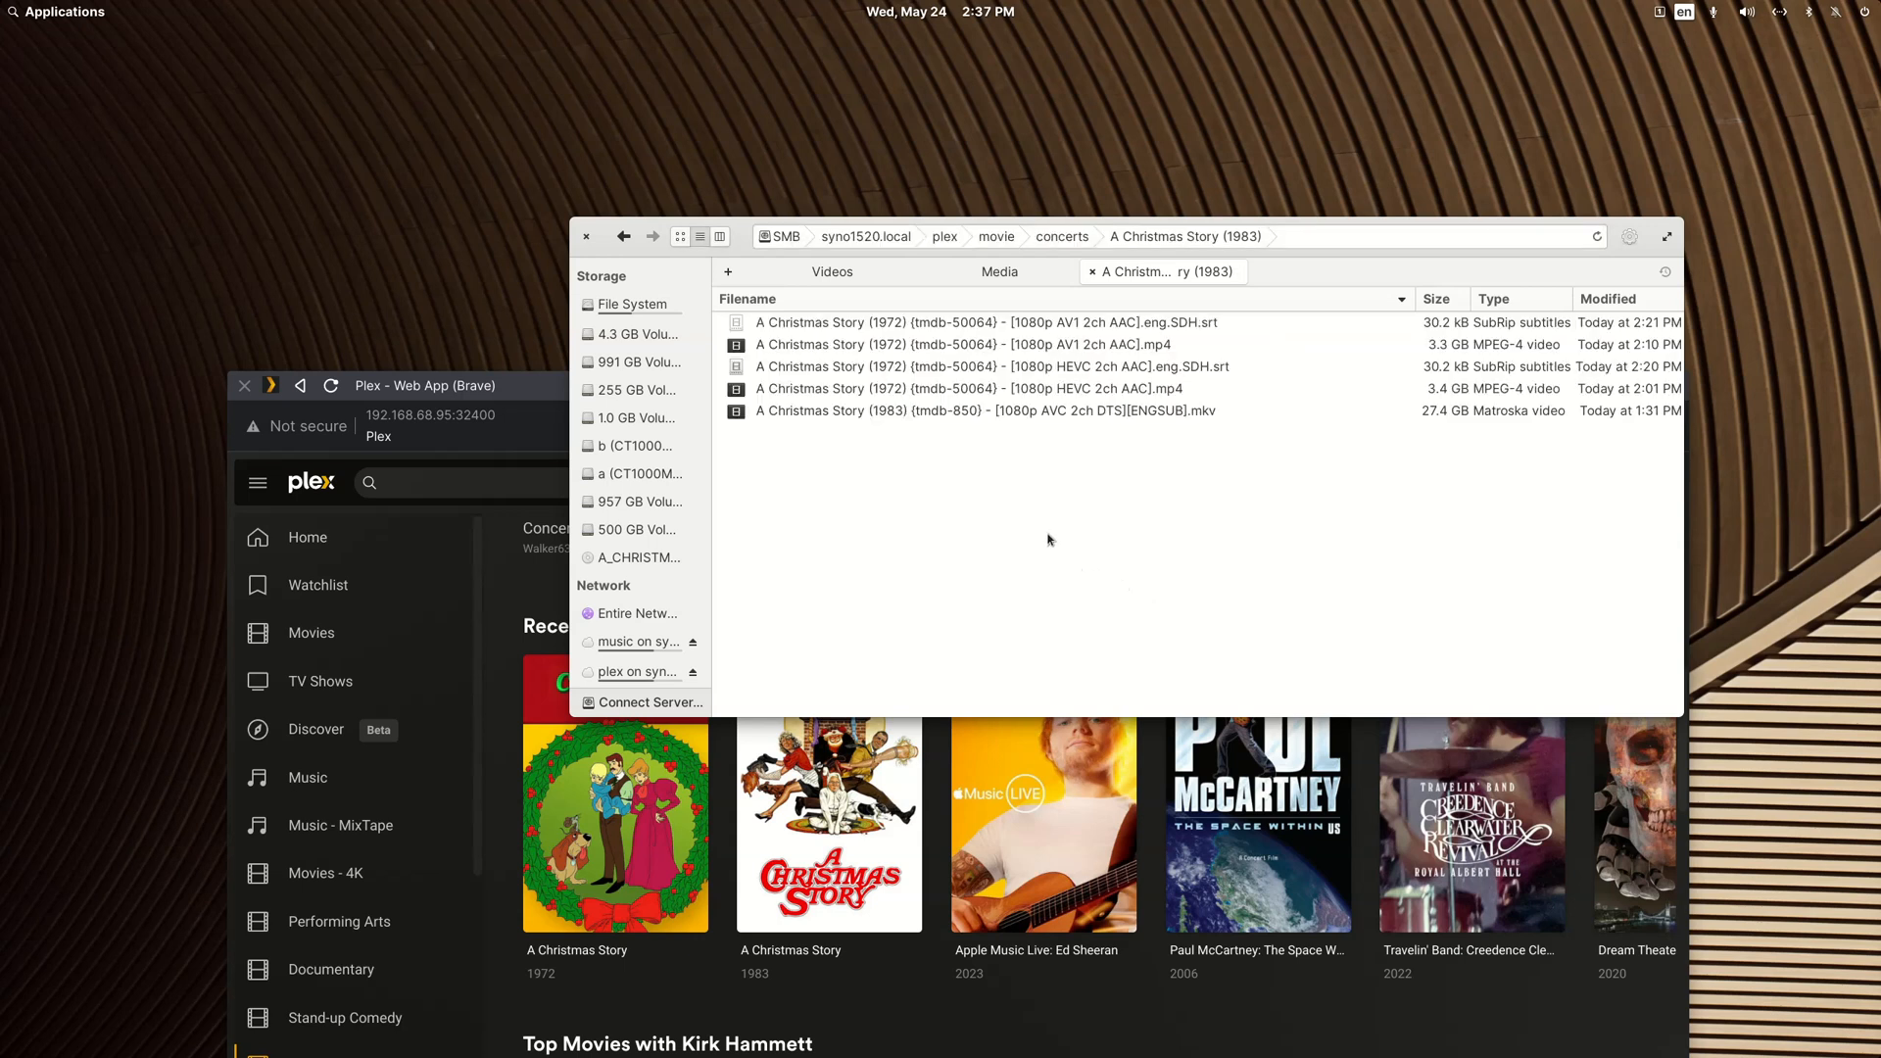
Step: Copy "A Christmas Story (1983) {tmdb-850}" from the MKV file's name without renaming that file
key("Down")
key("Down")
key("Down")
key("Down")
key("Down")
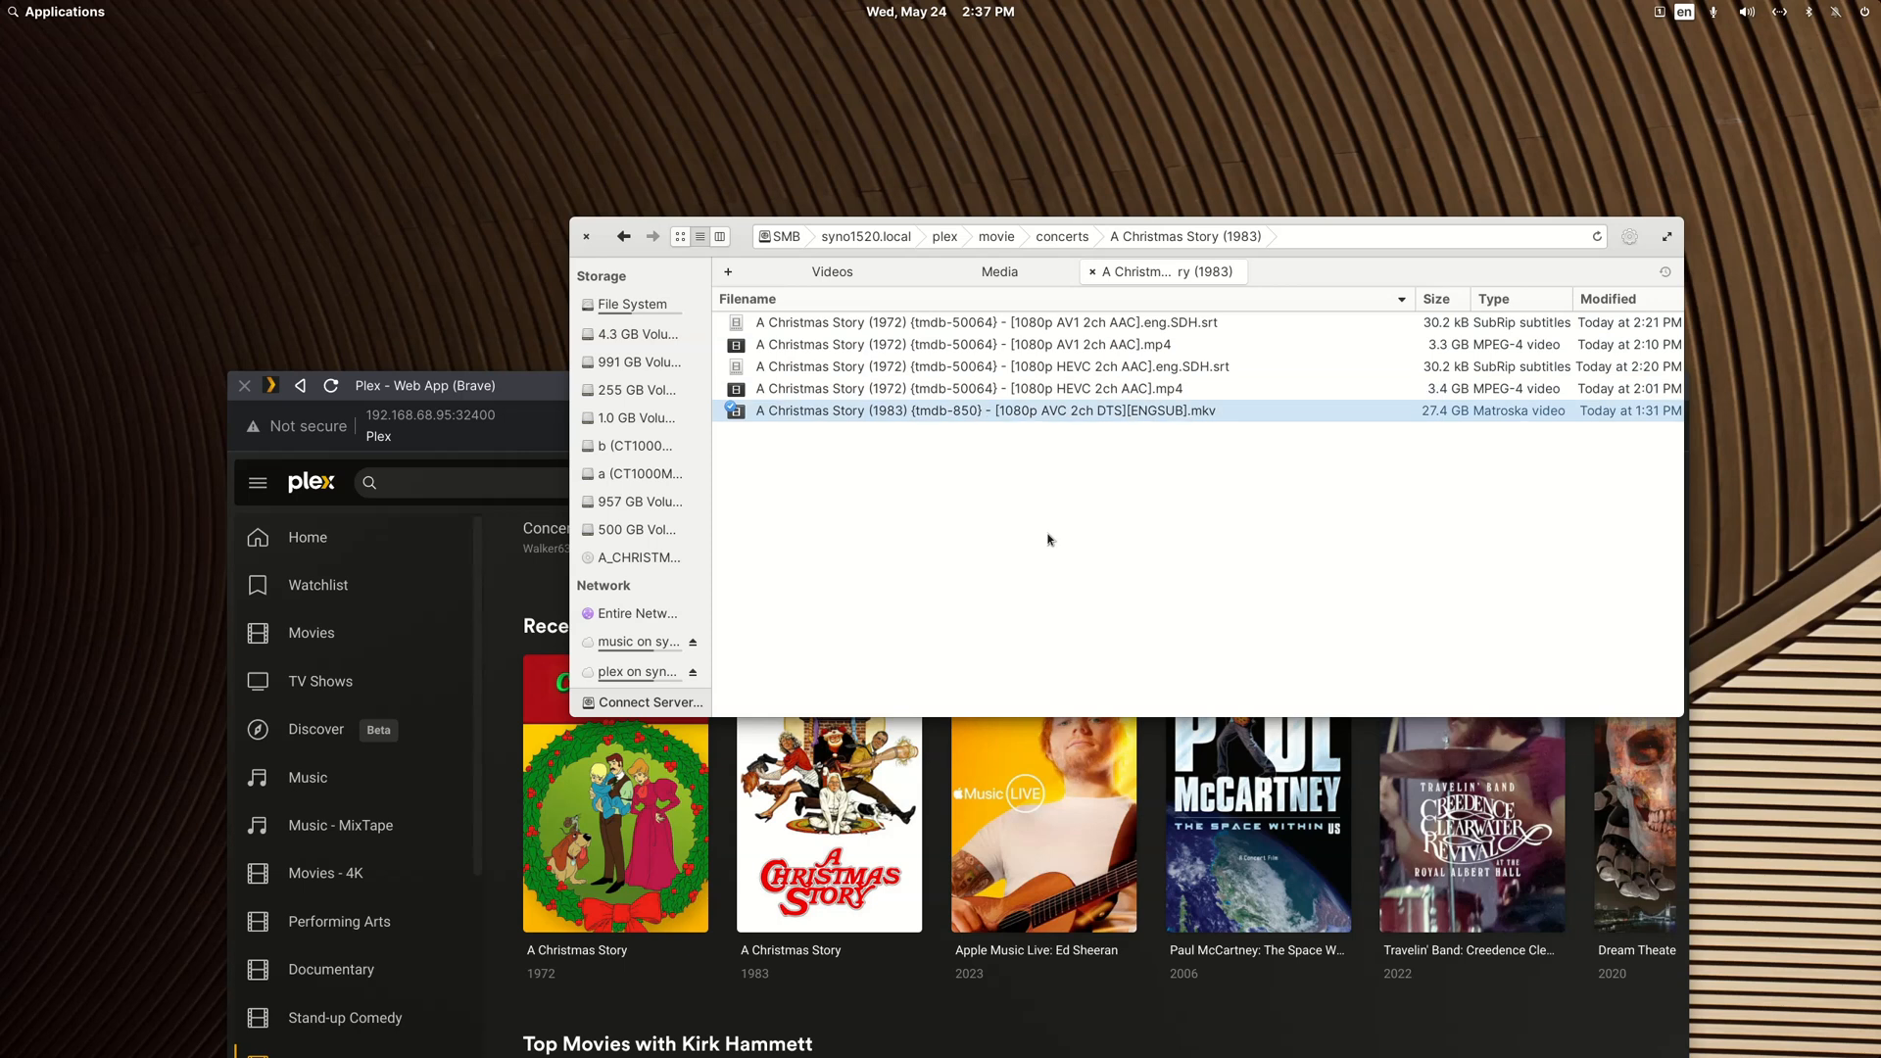
key("F2")
key("Home")
key("shift+Right")
key("shift+Right")
key("shift+Right")
key("shift+Right")
key("shift+Right")
key("shift+Right")
key("shift+Right")
key("shift+Right")
key("shift+Right")
key("shift+Right")
key("shift+Right")
key("shift+Right")
key("shift+Right")
key("shift+Right")
key("shift+Right")
key("shift+Right")
key("shift+Right")
key("shift+Right")
key("shift+Right")
key("shift+Right")
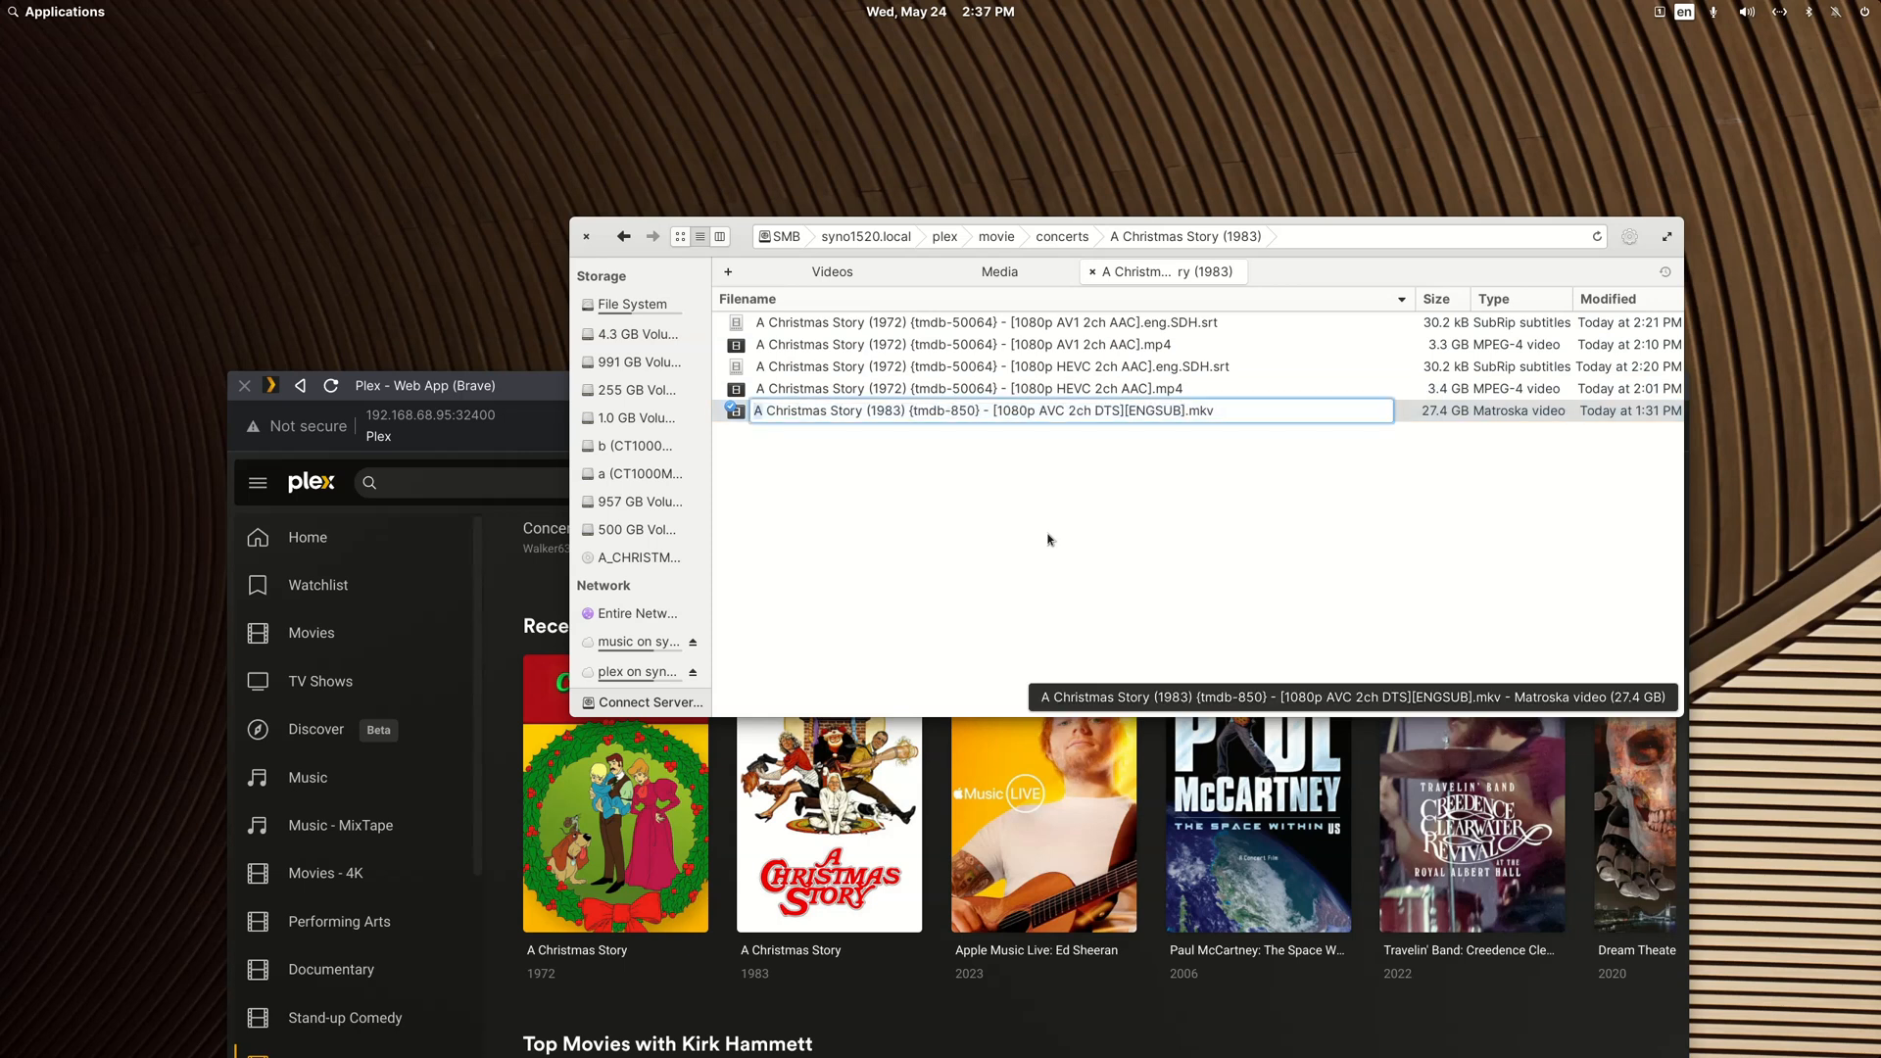
key("shift+Right")
key("shift+Right")
key("shift+Right")
key("shift+Right")
key("shift+Right")
key("shift+Right")
key("shift+Right")
key("shift+Right")
key("shift+Right")
key("shift+Right")
key("shift+Right")
key("ctrl+c")
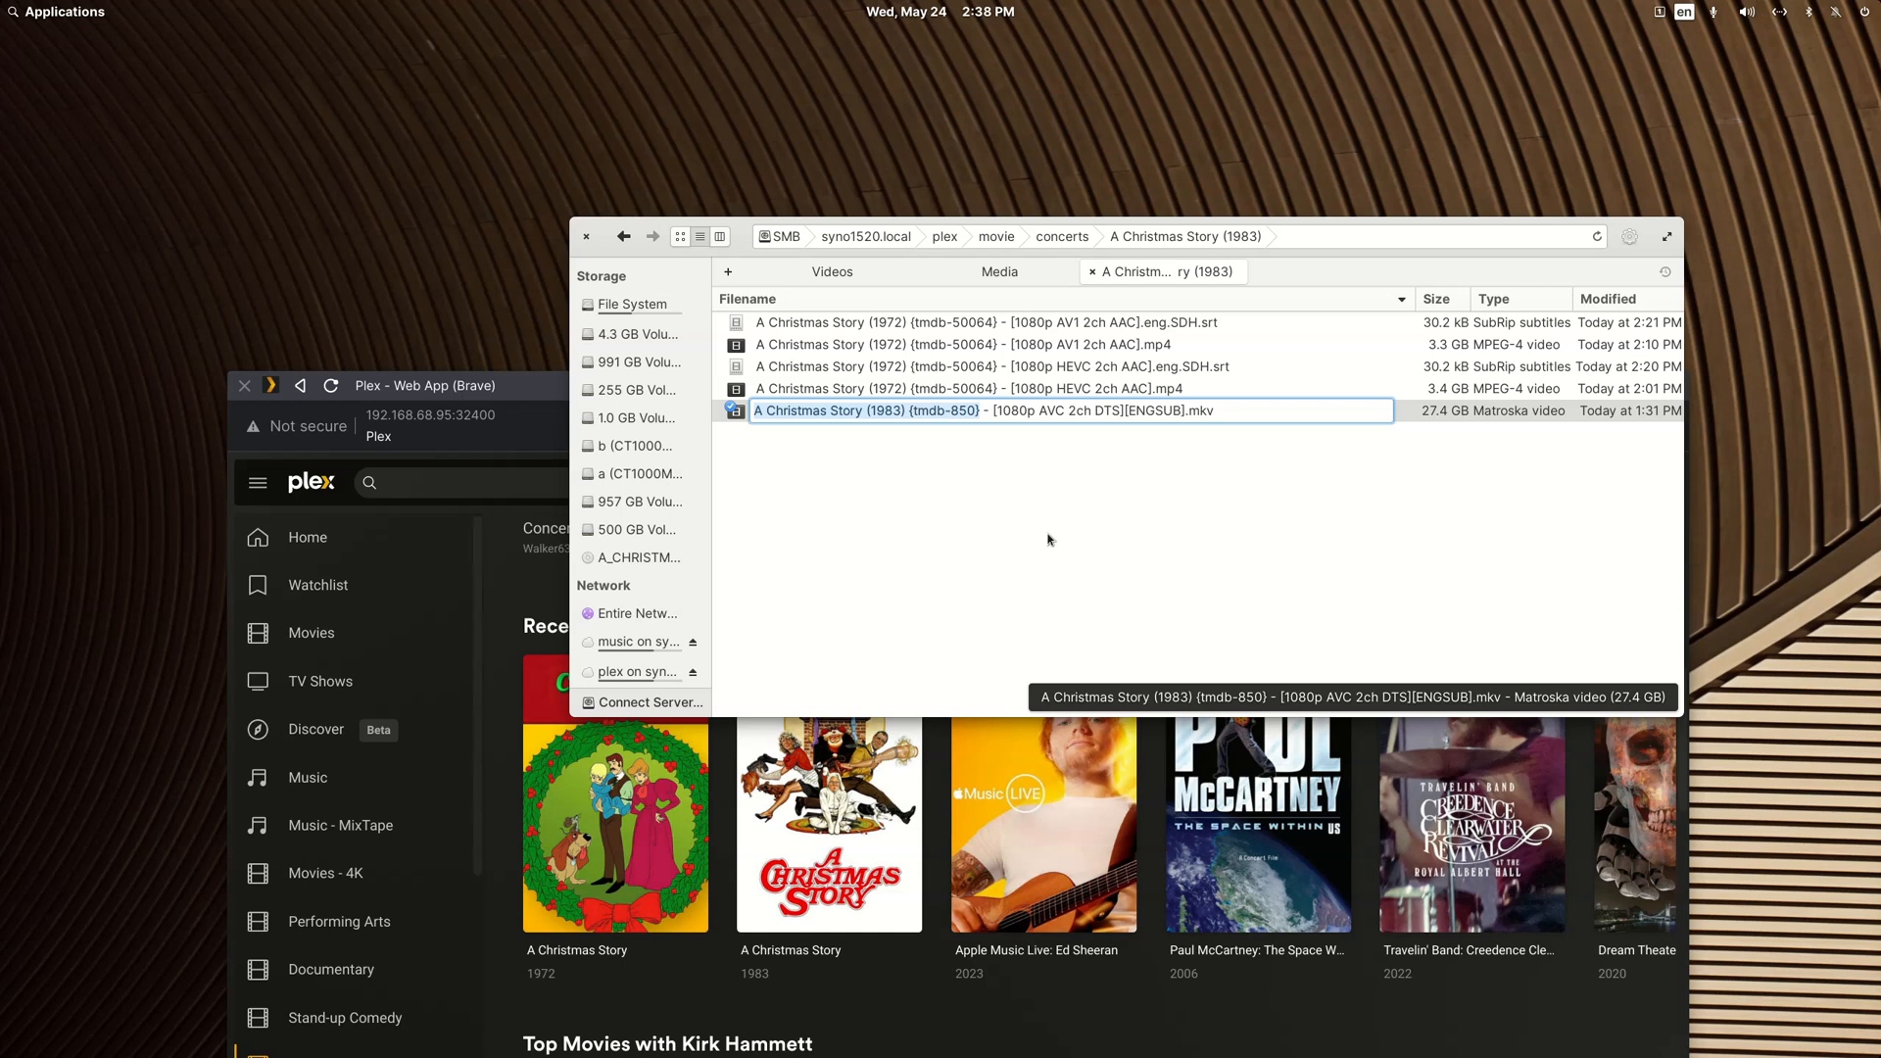
key("Escape")
Step: Rename the HEVC MP4 file to "A Christmas Story (1983) {tmdb-850} - [1080p HEVC 2ch AAC].mp4", pasting the copied title and tag
key("Up")
key("F2")
key("Home")
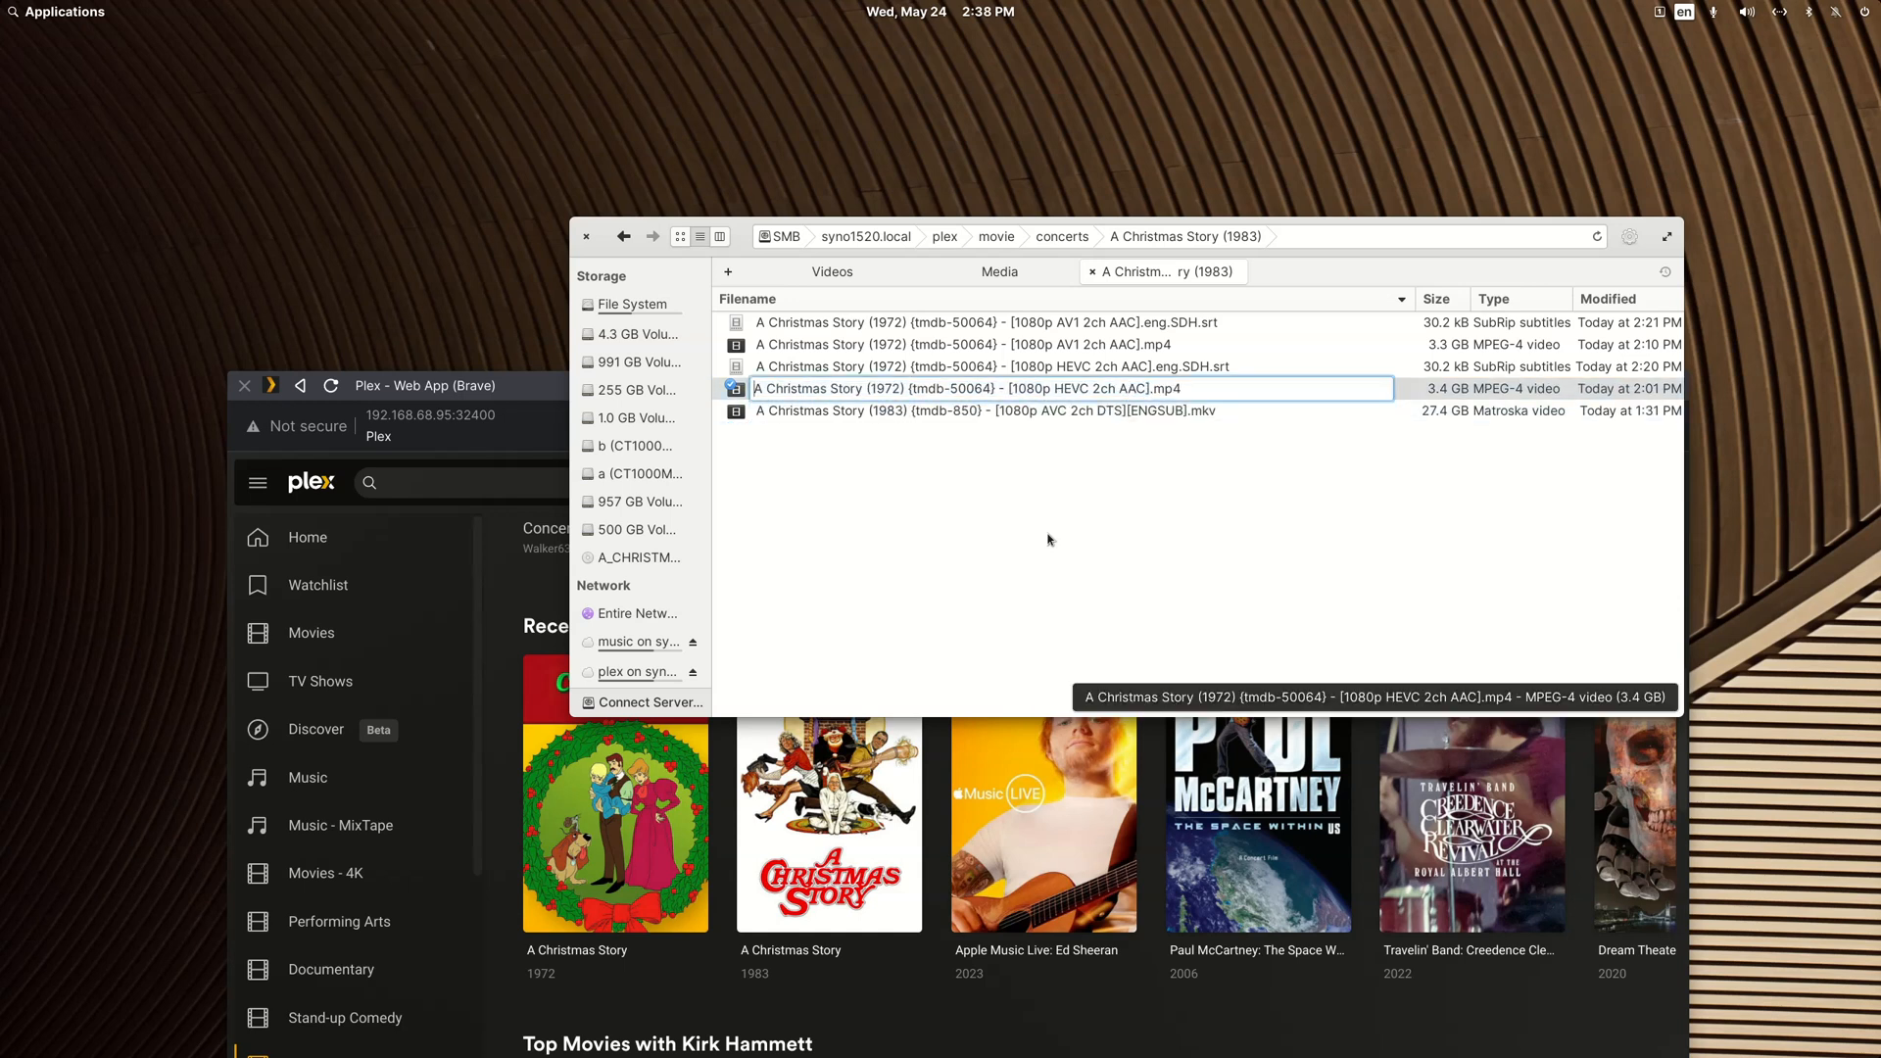
key("shift+Right")
key("shift+Right")
key("shift+Right")
key("shift+Right")
key("shift+Right")
key("shift+Right")
key("shift+Right")
key("shift+Right")
key("shift+Right")
key("shift+Right")
key("shift+Right")
key("shift+Right")
key("shift+Right")
key("shift+Right")
key("shift+Right")
key("shift+Right")
key("shift+Right")
key("shift+Right")
key("shift+Right")
key("shift+Right")
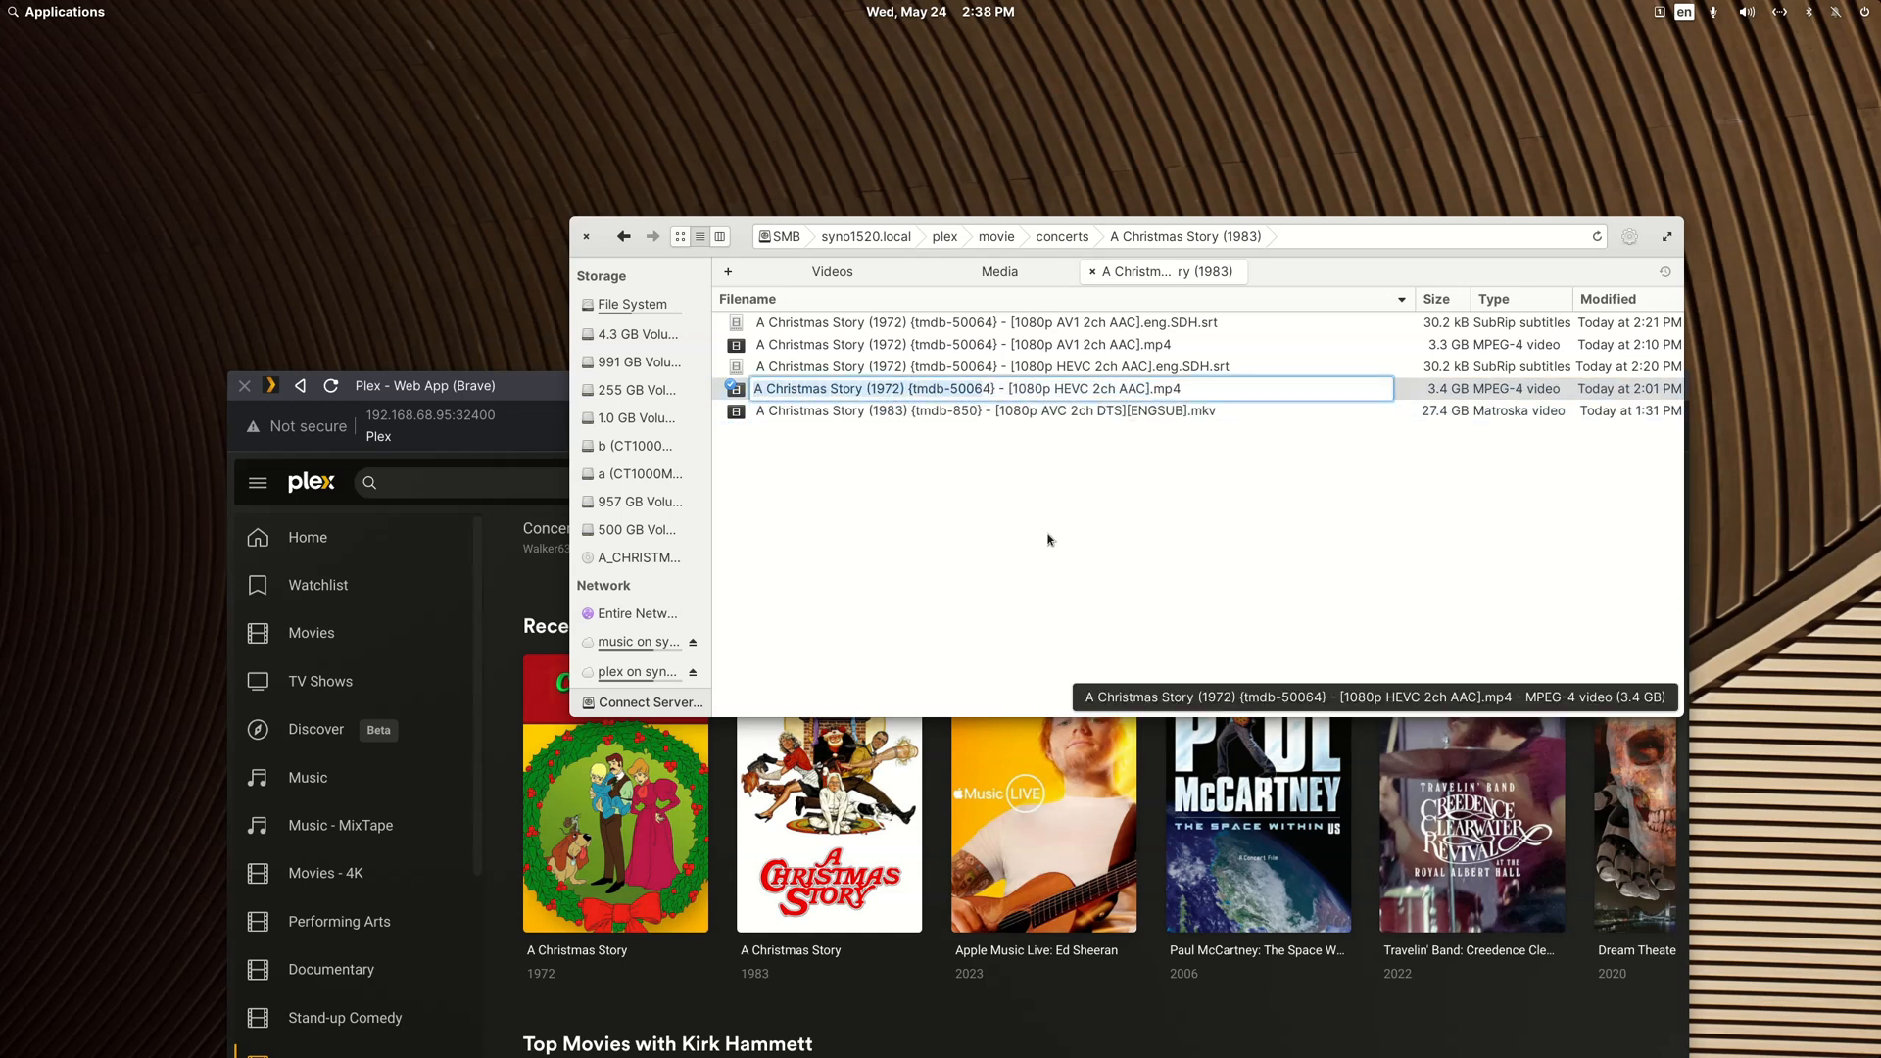
key("ctrl+v")
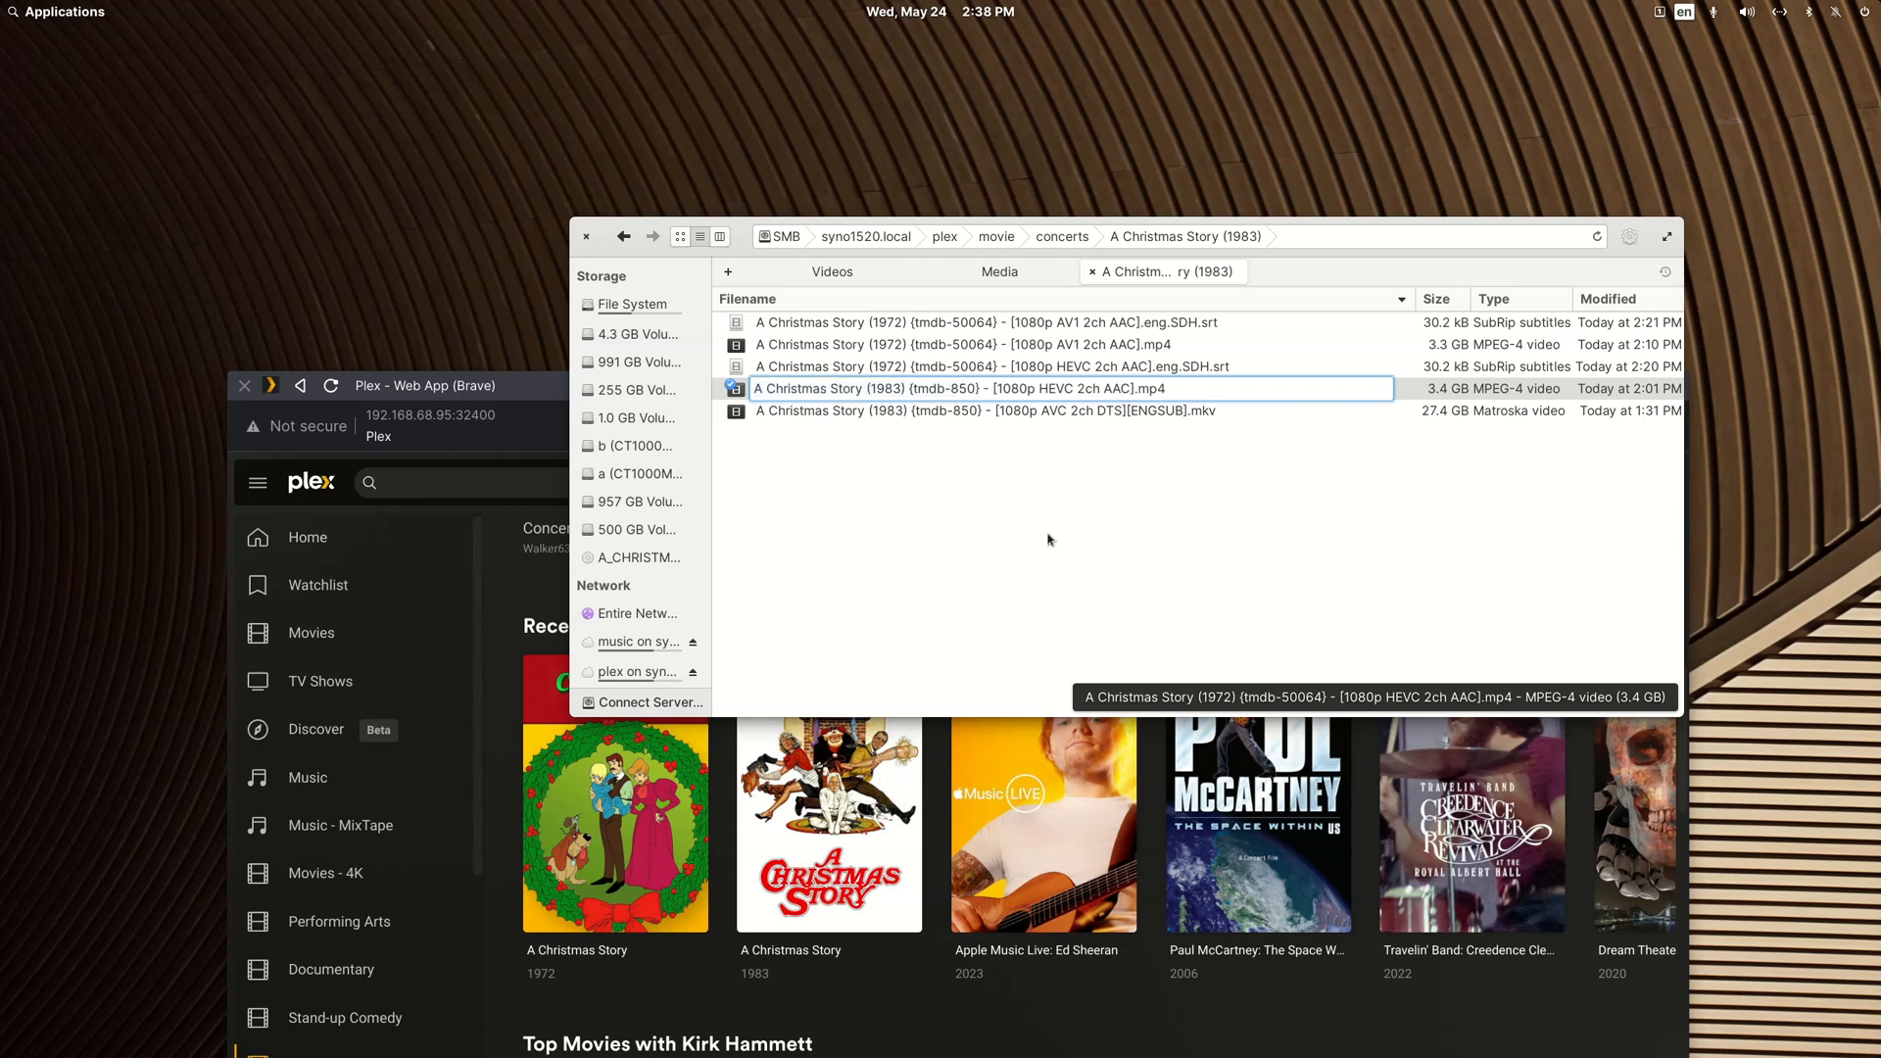
key("Return")
Step: Rename the HEVC subtitle file to "A Christmas Story (1983) {tmdb-850} - [1080p HEVC 2ch AAC].eng.SDH.srt" using the copied title and tag
key("Up")
key("Up")
key("F2")
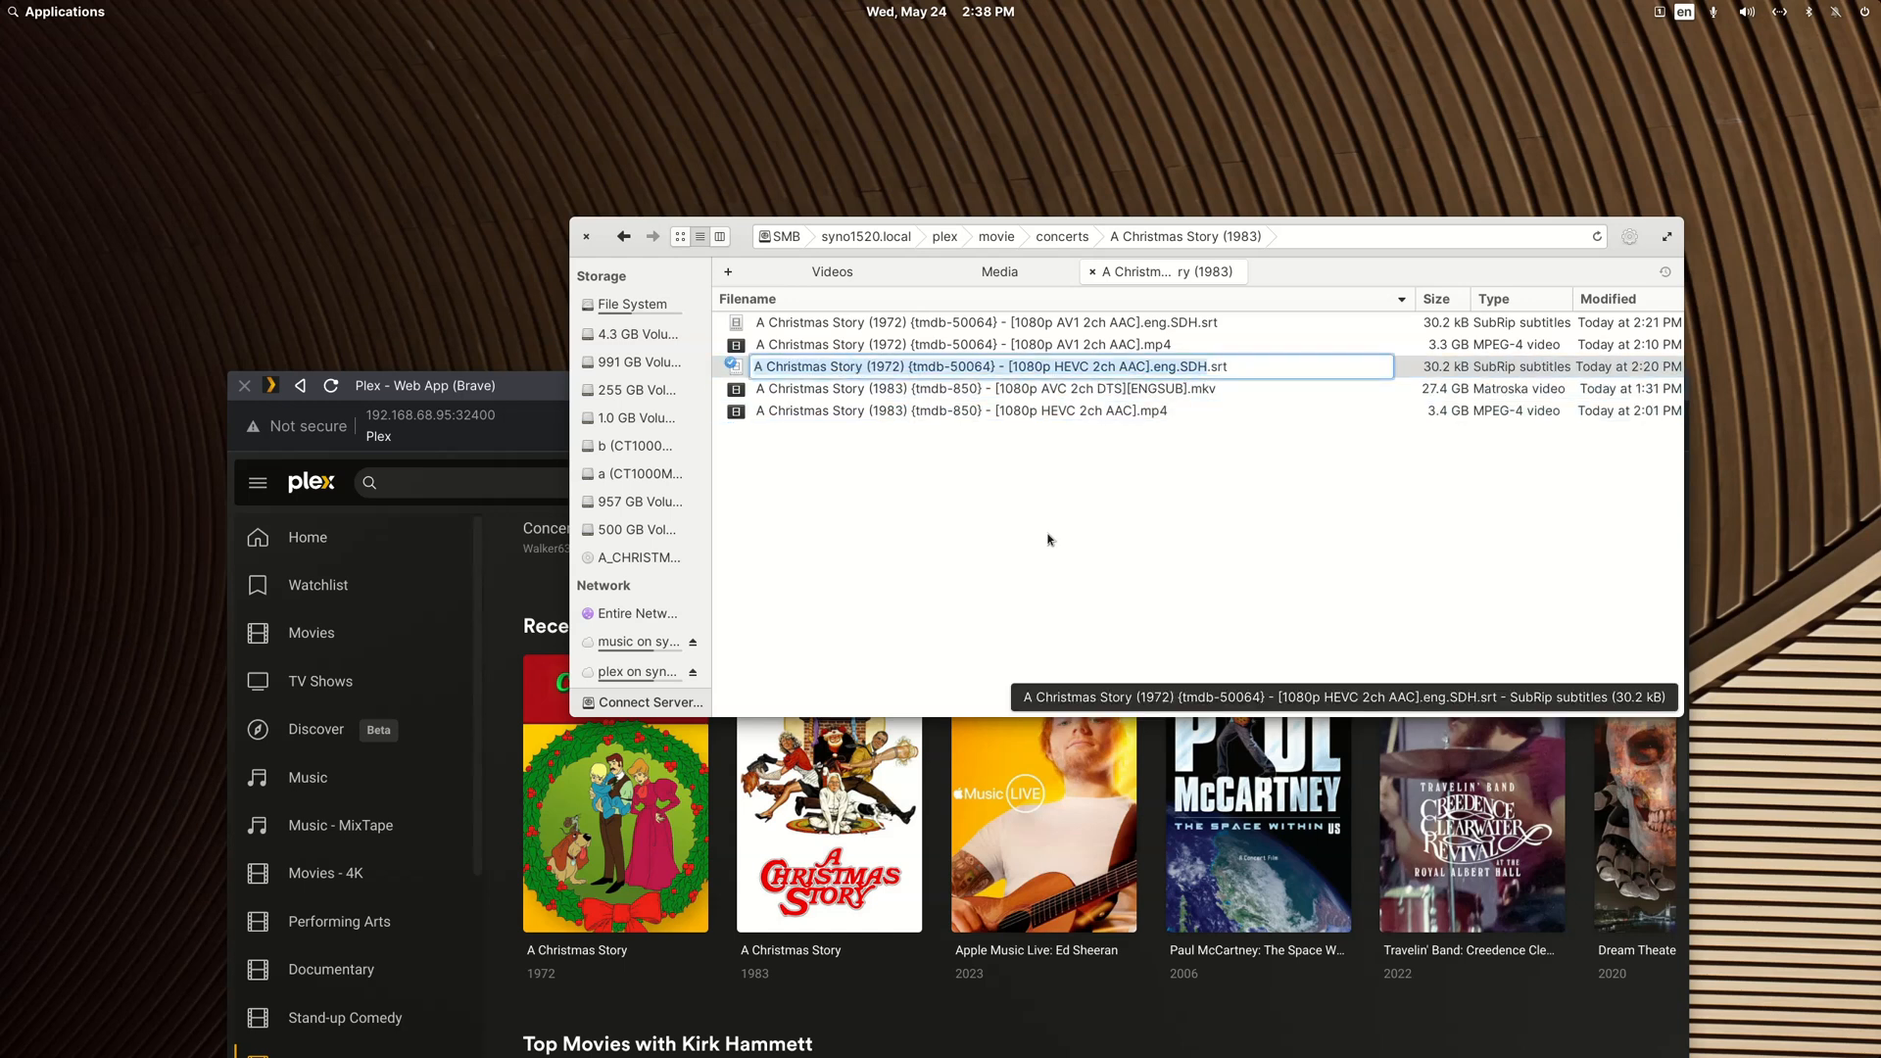
key("Home")
key("shift+Right")
key("shift+Right")
key("shift+Right")
key("shift+Right")
key("shift+Right")
key("shift+Right")
key("shift+Right")
key("shift+Right")
key("shift+Right")
key("shift+Right")
key("shift+Right")
key("shift+Right")
key("shift+Right")
key("shift+Right")
key("shift+Right")
key("shift+Right")
key("shift+Right")
key("shift+Right")
key("shift+Right")
key("shift+Right")
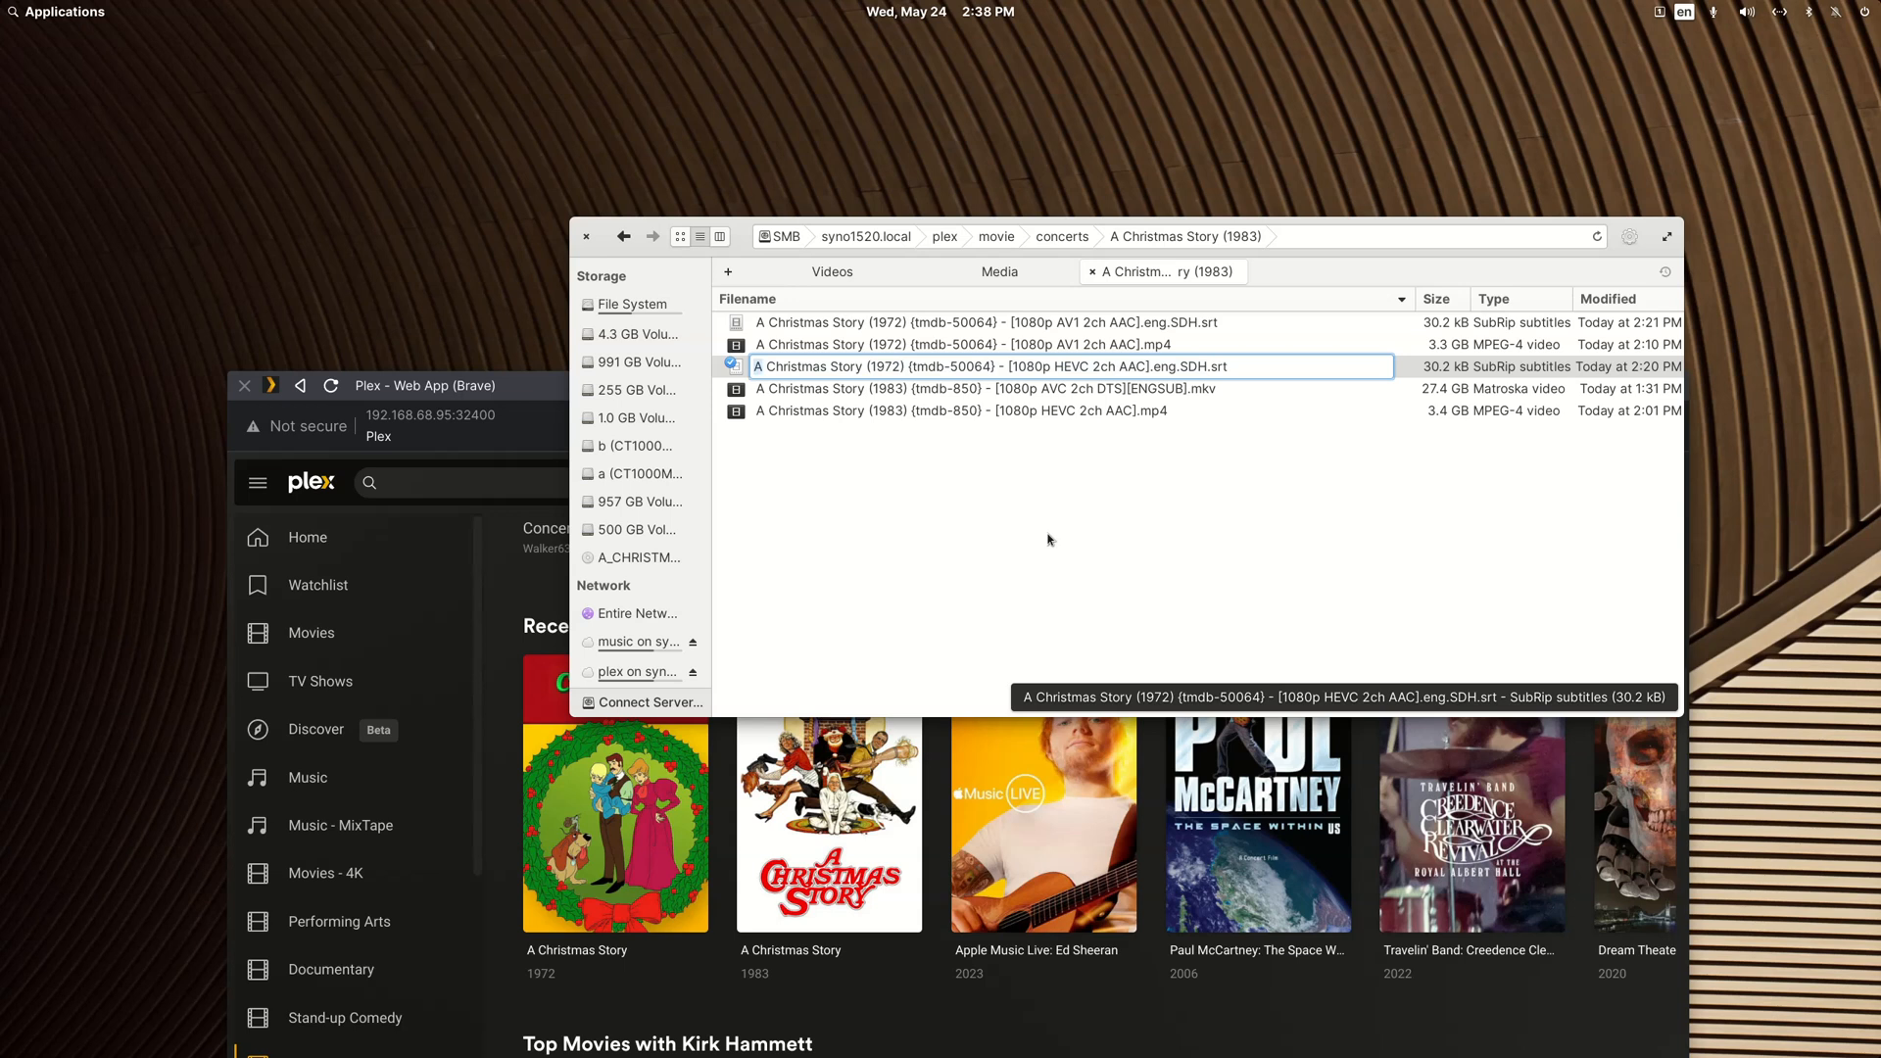
key("shift+Right")
key("shift+Right")
key("shift+Right")
key("shift+Right")
key("shift+Right")
key("shift+Right")
key("shift+Right")
key("shift+Right")
key("shift+Right")
key("shift+Right")
key("ctrl+v")
key("Return")
Step: Rename the AV1 MP4 file to "A Christmas Story (1983) {tmdb-850} - [1080p AV1 2ch AAC].mp4" using the copied title and tag
key("Up")
key("Up")
key("F2")
key("Home")
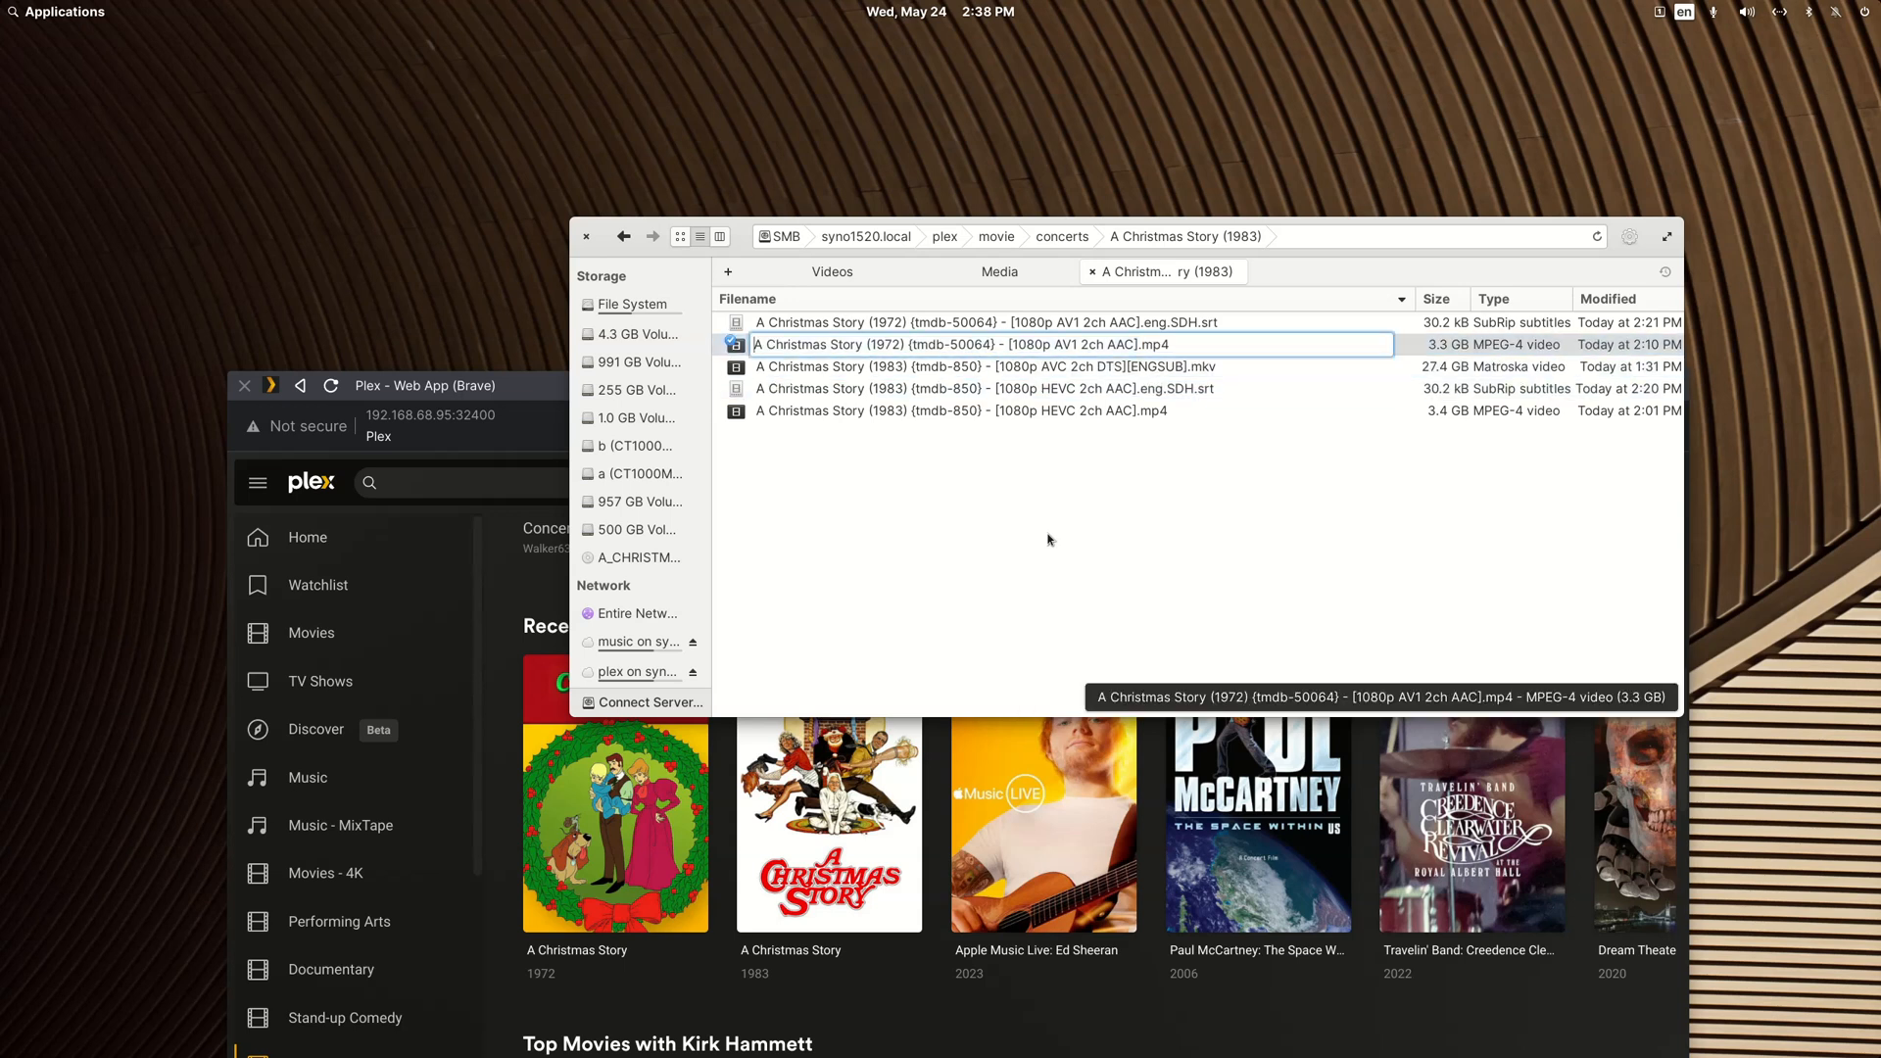
key("shift+Right")
key("shift+Right")
key("shift+Right")
key("shift+Right")
key("shift+Right")
key("shift+Right")
key("shift+Right")
key("shift+Right")
key("shift+Right")
key("shift+Right")
key("shift+Right")
key("shift+Right")
key("shift+Right")
key("shift+Right")
key("shift+Right")
key("shift+Right")
key("shift+Right")
key("shift+Right")
key("shift+Right")
key("shift+Right")
key("ctrl+v")
key("Return")
Step: Rename the AV1 subtitle file to "A Christmas Story (1983) {tmdb-850} - [1080p AV1 2ch AAC].eng.SDH.srt" using the copied title and tag
key("Up")
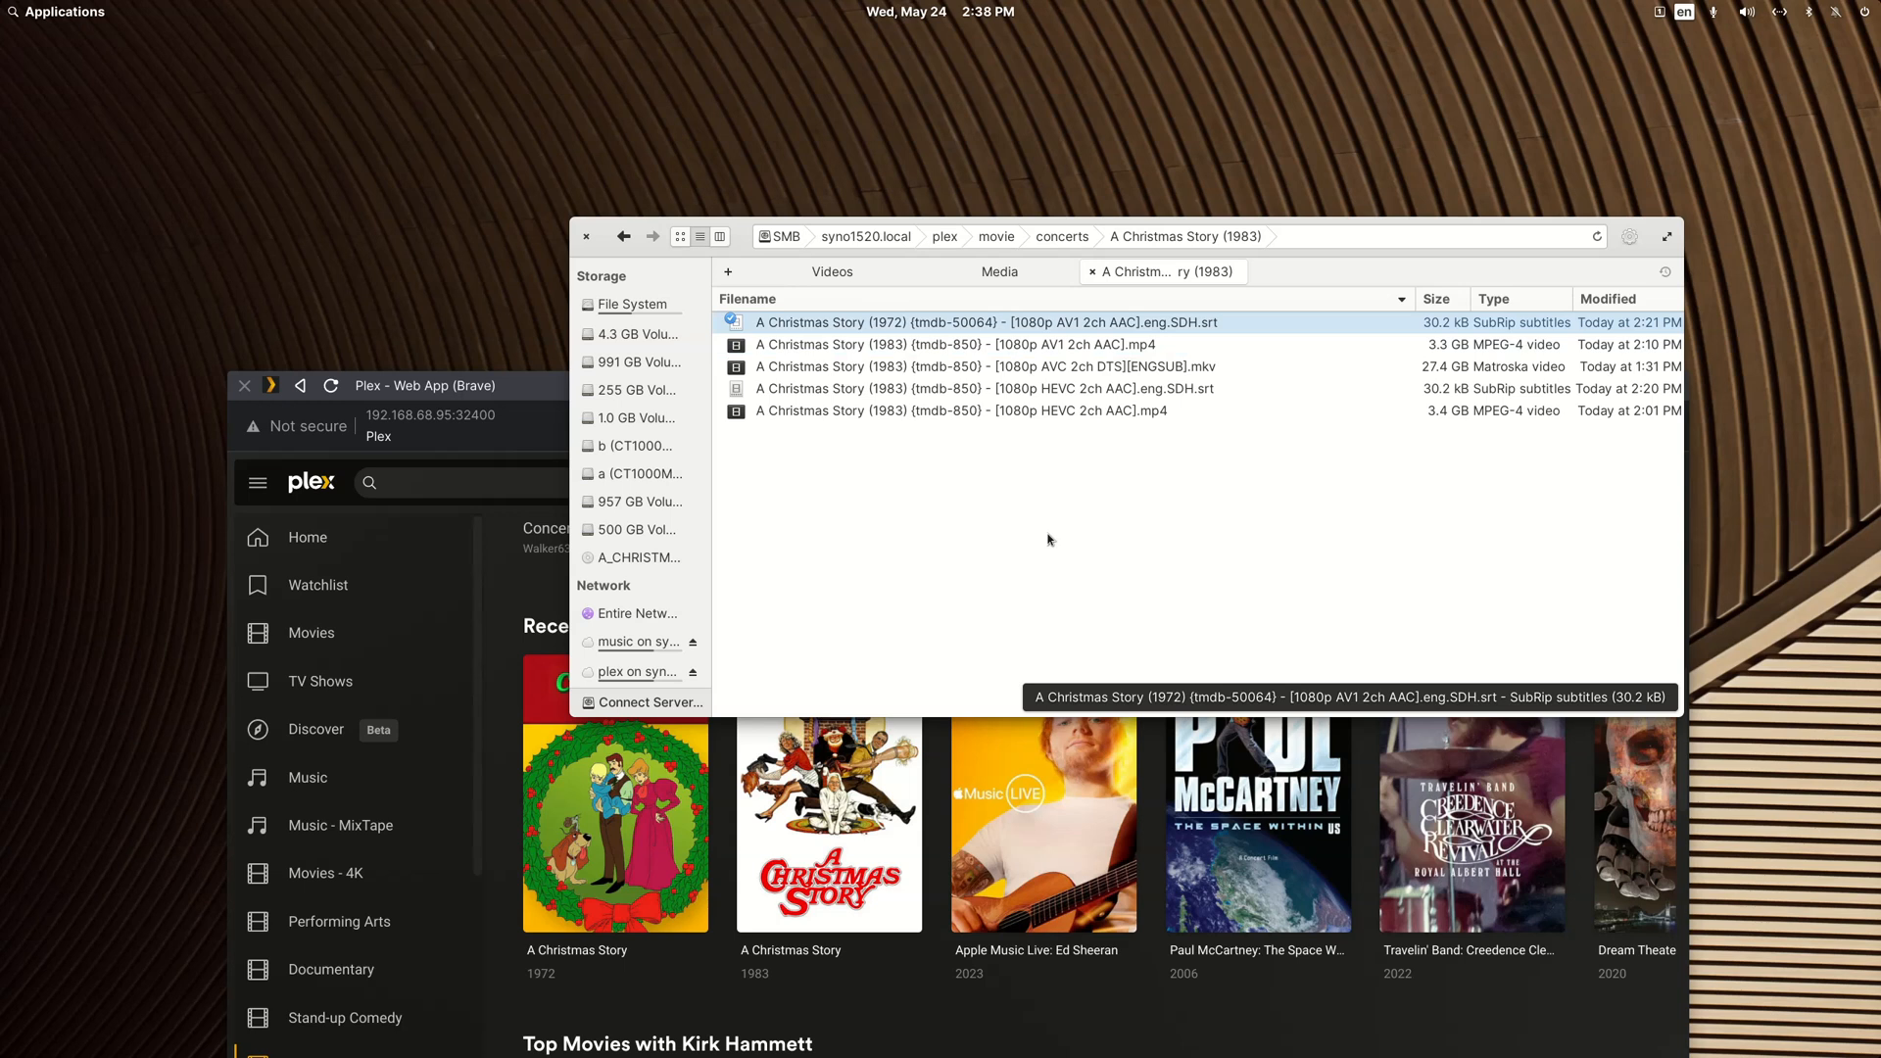
key("F2")
key("Home")
key("shift+Right")
key("shift+Right")
key("shift+Right")
key("shift+Right")
key("shift+Right")
key("shift+Right")
key("shift+Right")
key("shift+Right")
key("shift+Right")
key("shift+Right")
key("shift+Right")
key("shift+Right")
key("shift+Right")
key("shift+Right")
key("shift+Right")
key("shift+Right")
key("shift+Right")
key("shift+Right")
key("shift+Right")
key("shift+Right")
key("shift+Right")
key("shift+Right")
key("shift+Right")
key("shift+Right")
key("shift+Right")
key("shift+Right")
key("ctrl+v")
key("Return")
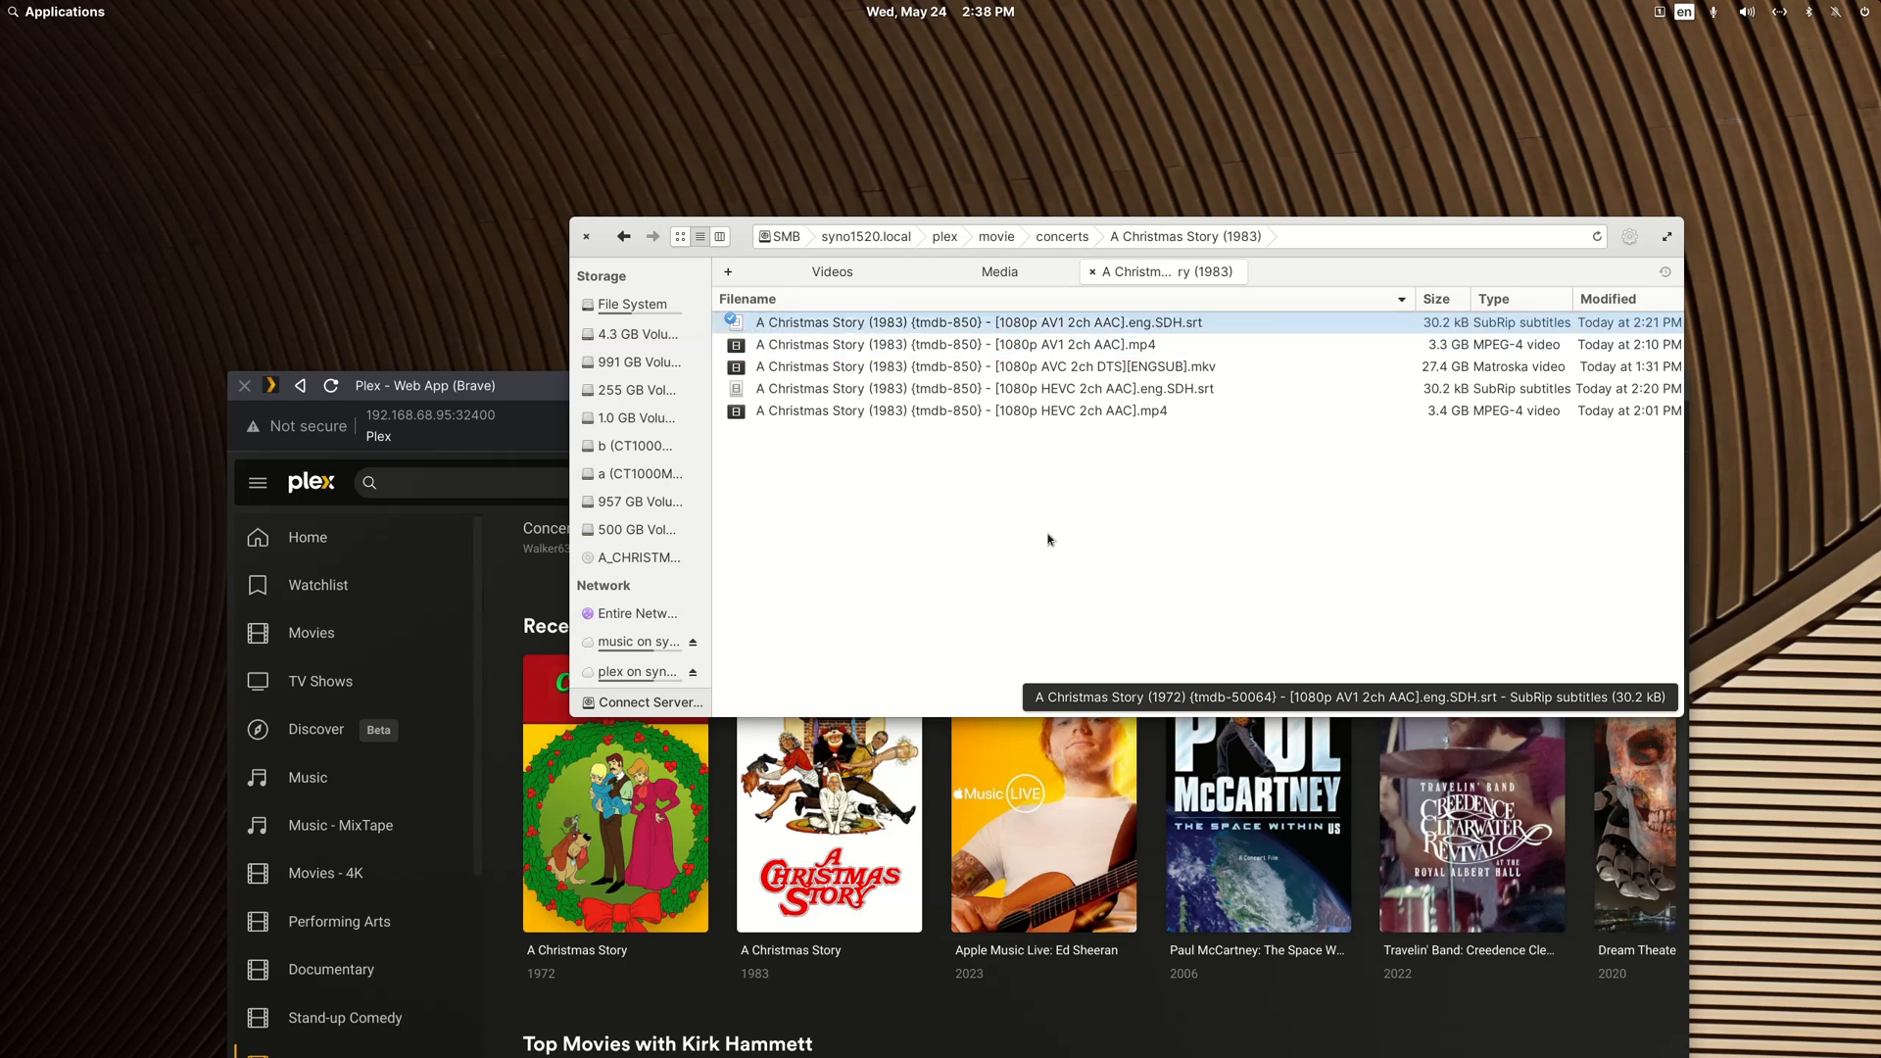
Step: Switch to the Plex window, scan the Concerts library for the renamed files, and check the server's scan activity
left_click_drag(530, 386, 547, 132)
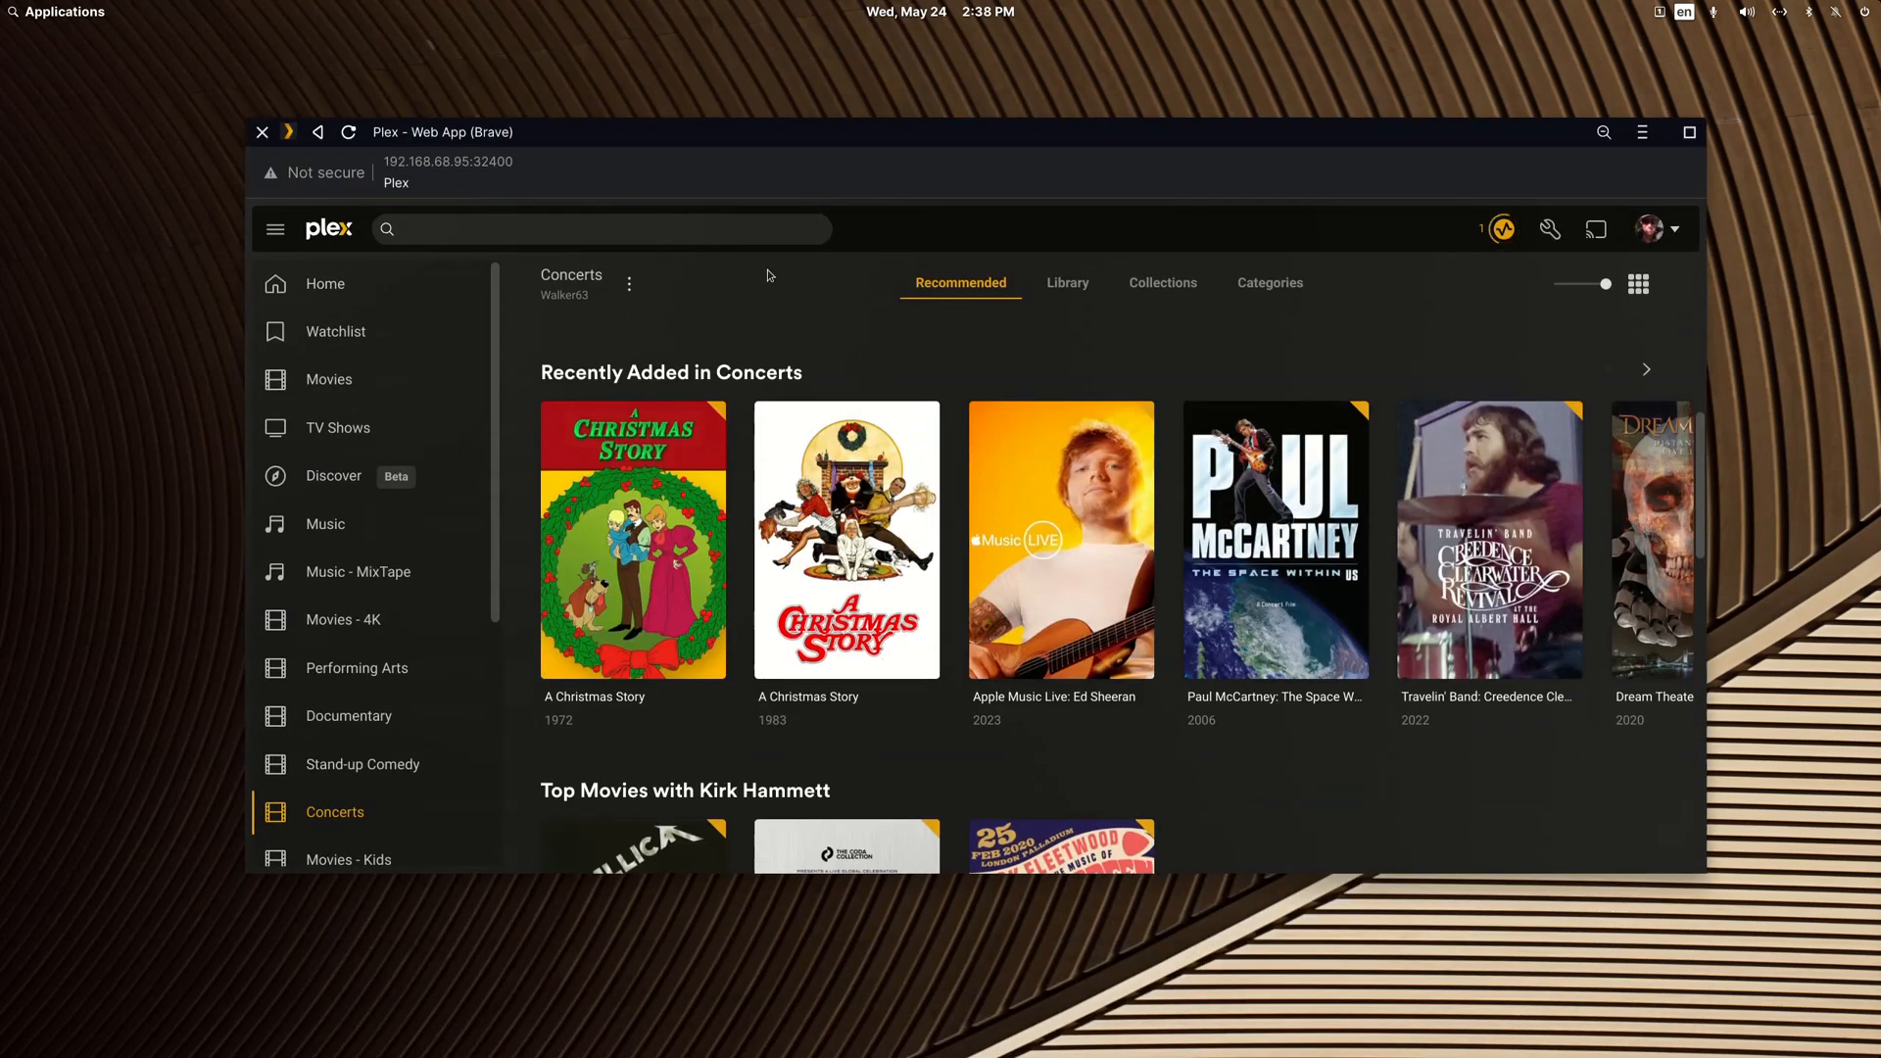
left_click(629, 284)
left_click(639, 360)
left_click(1504, 233)
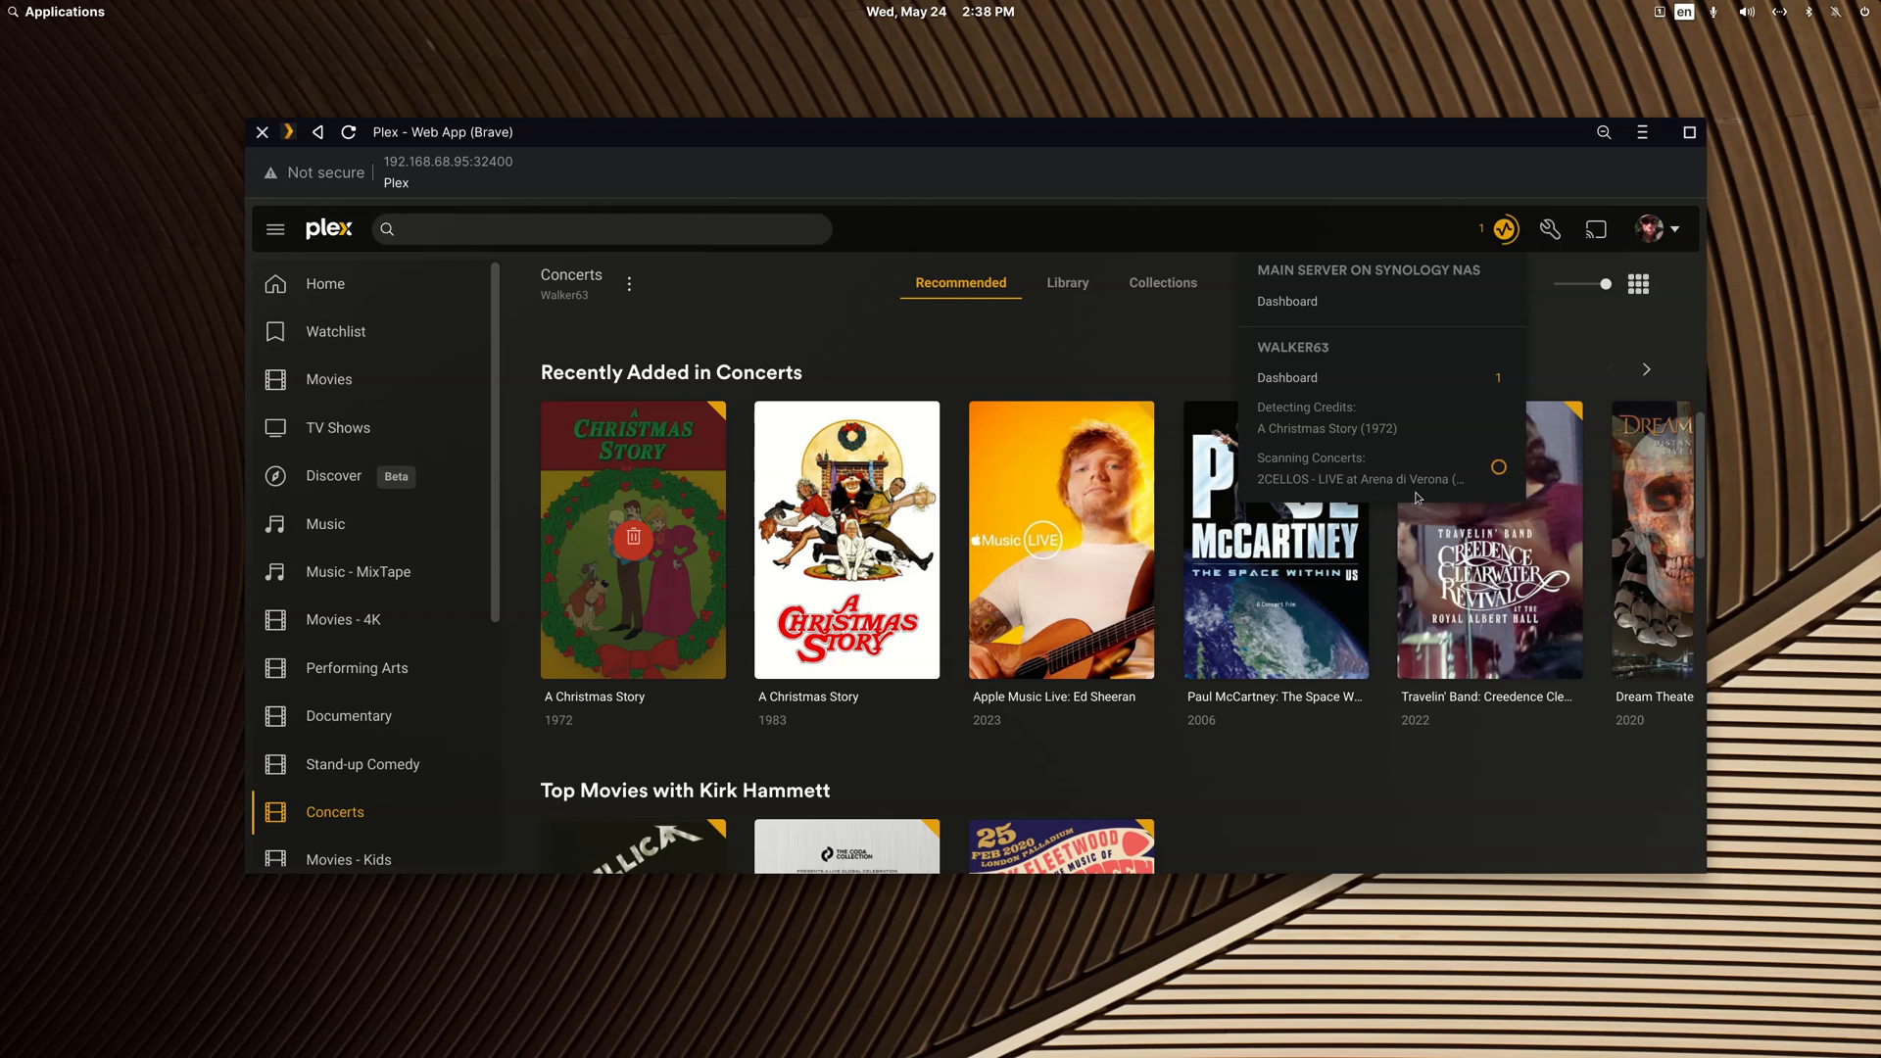
left_click(1046, 224)
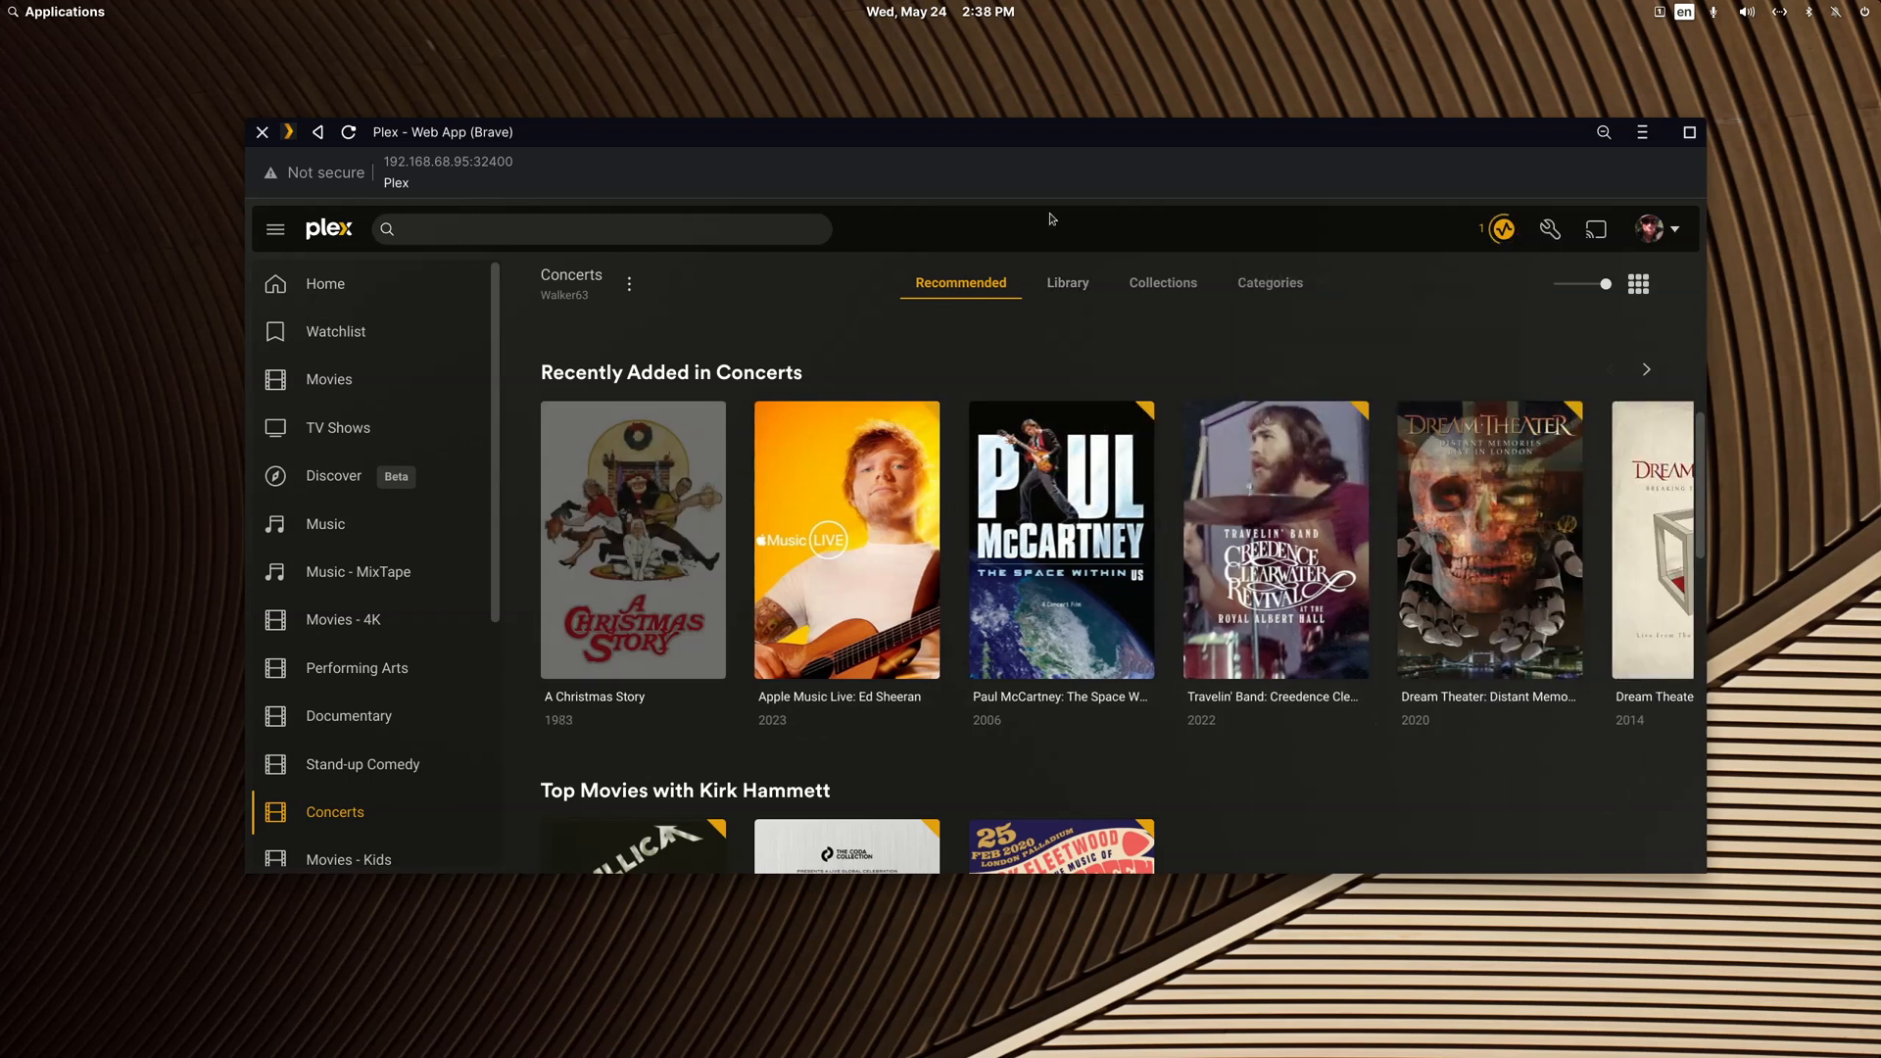
Step: Open the A Christmas Story (1983) page and view its playable versions, closing the list without playing any
left_click(716, 589)
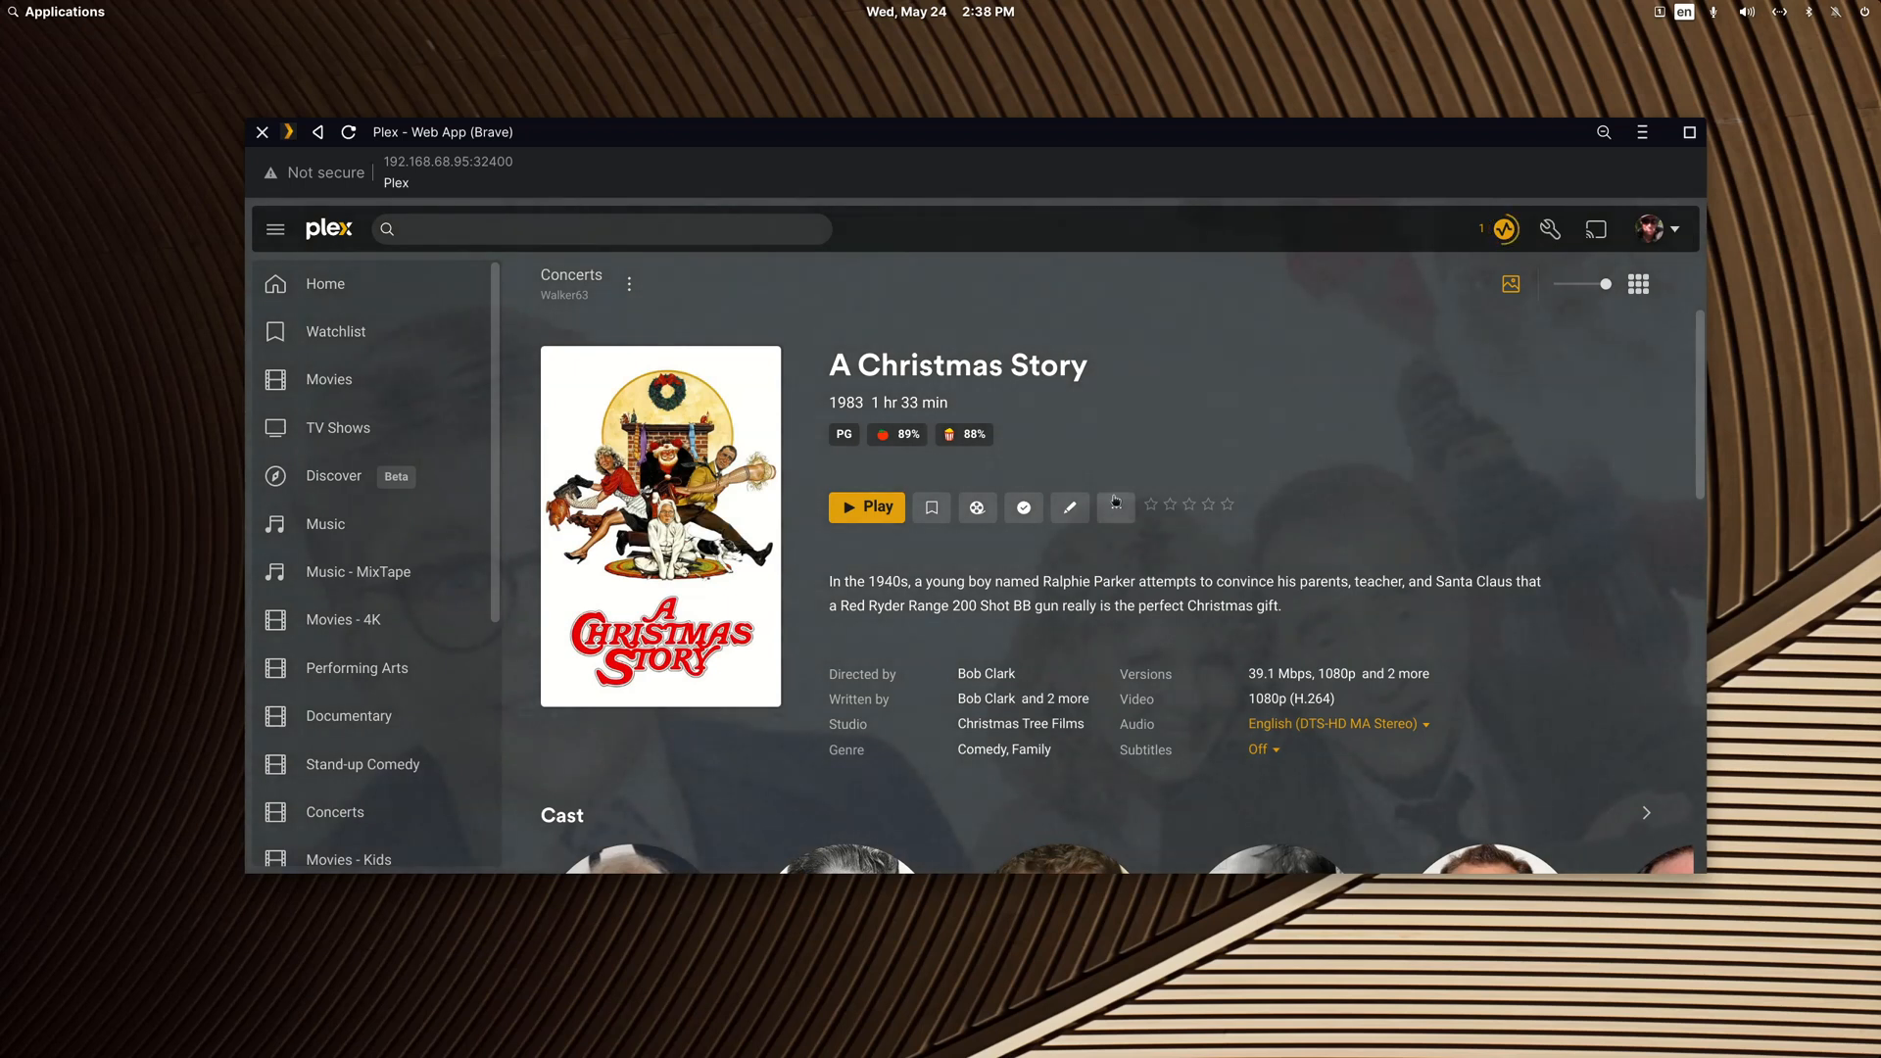
left_click(1115, 503)
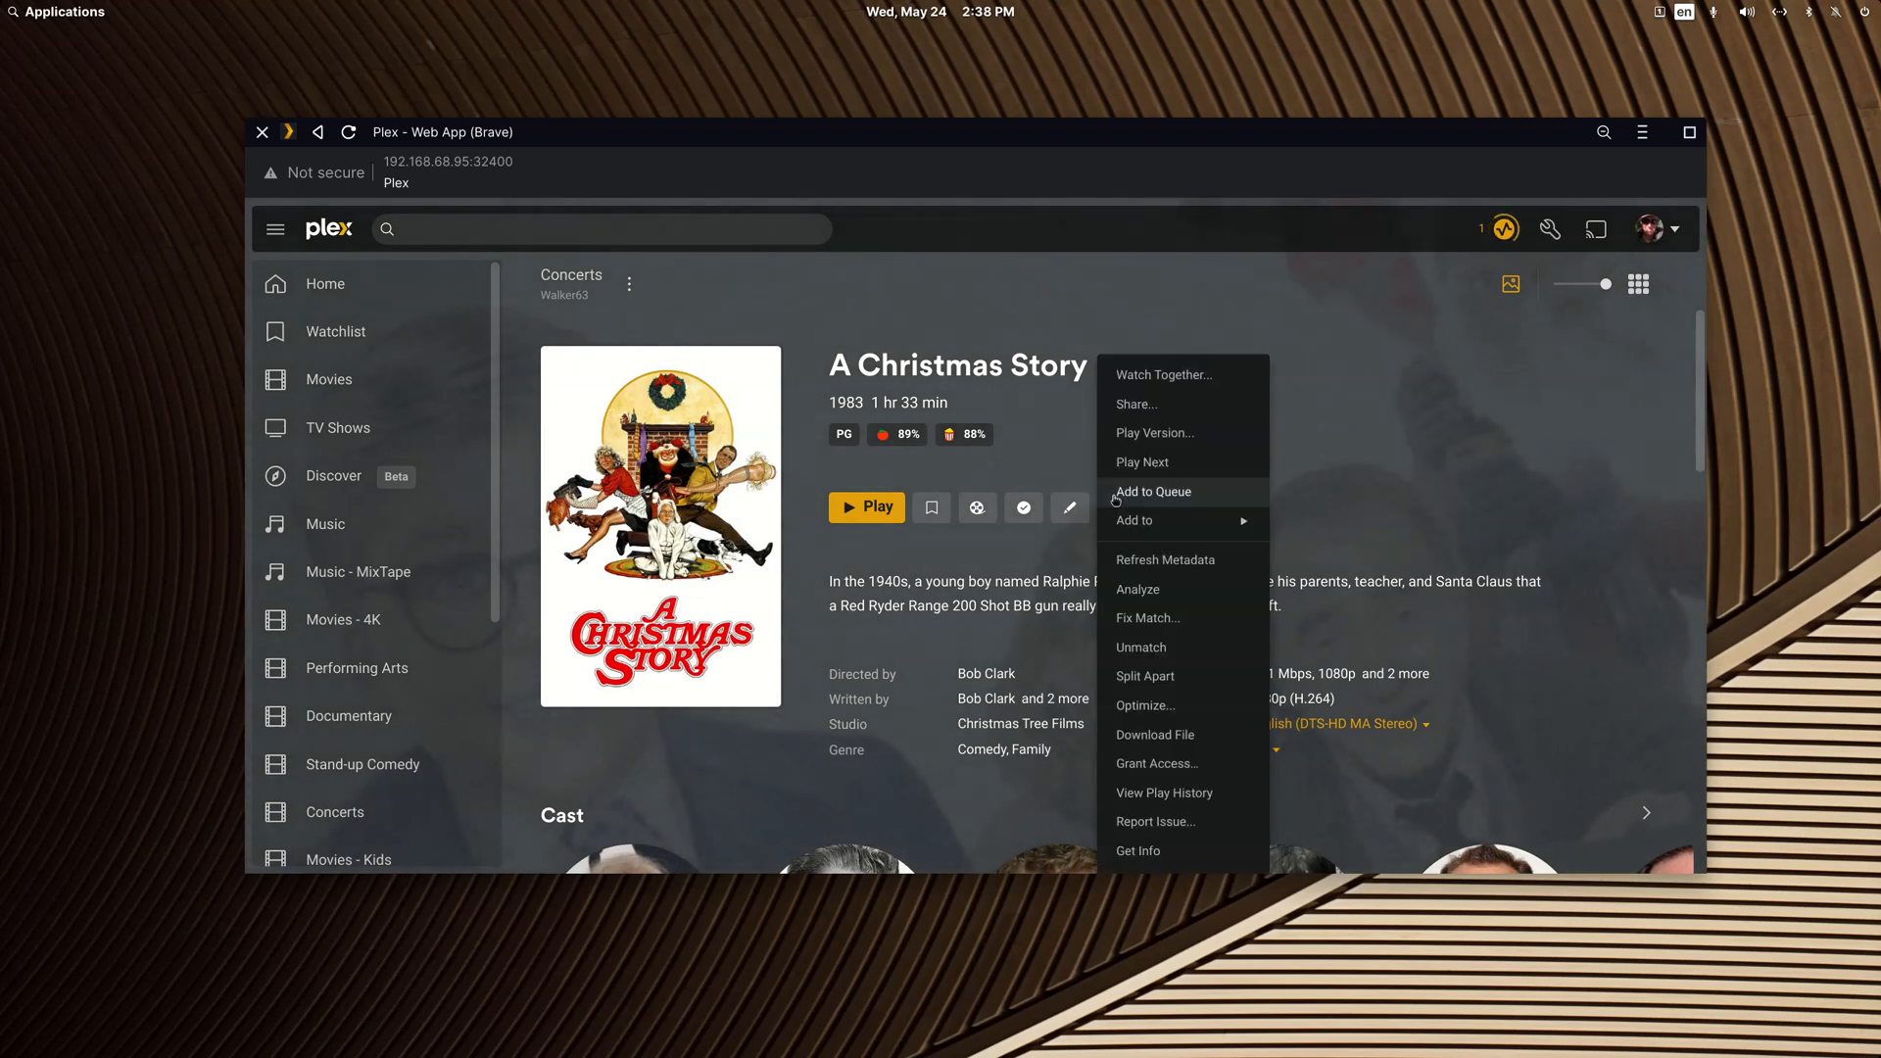
left_click(1156, 441)
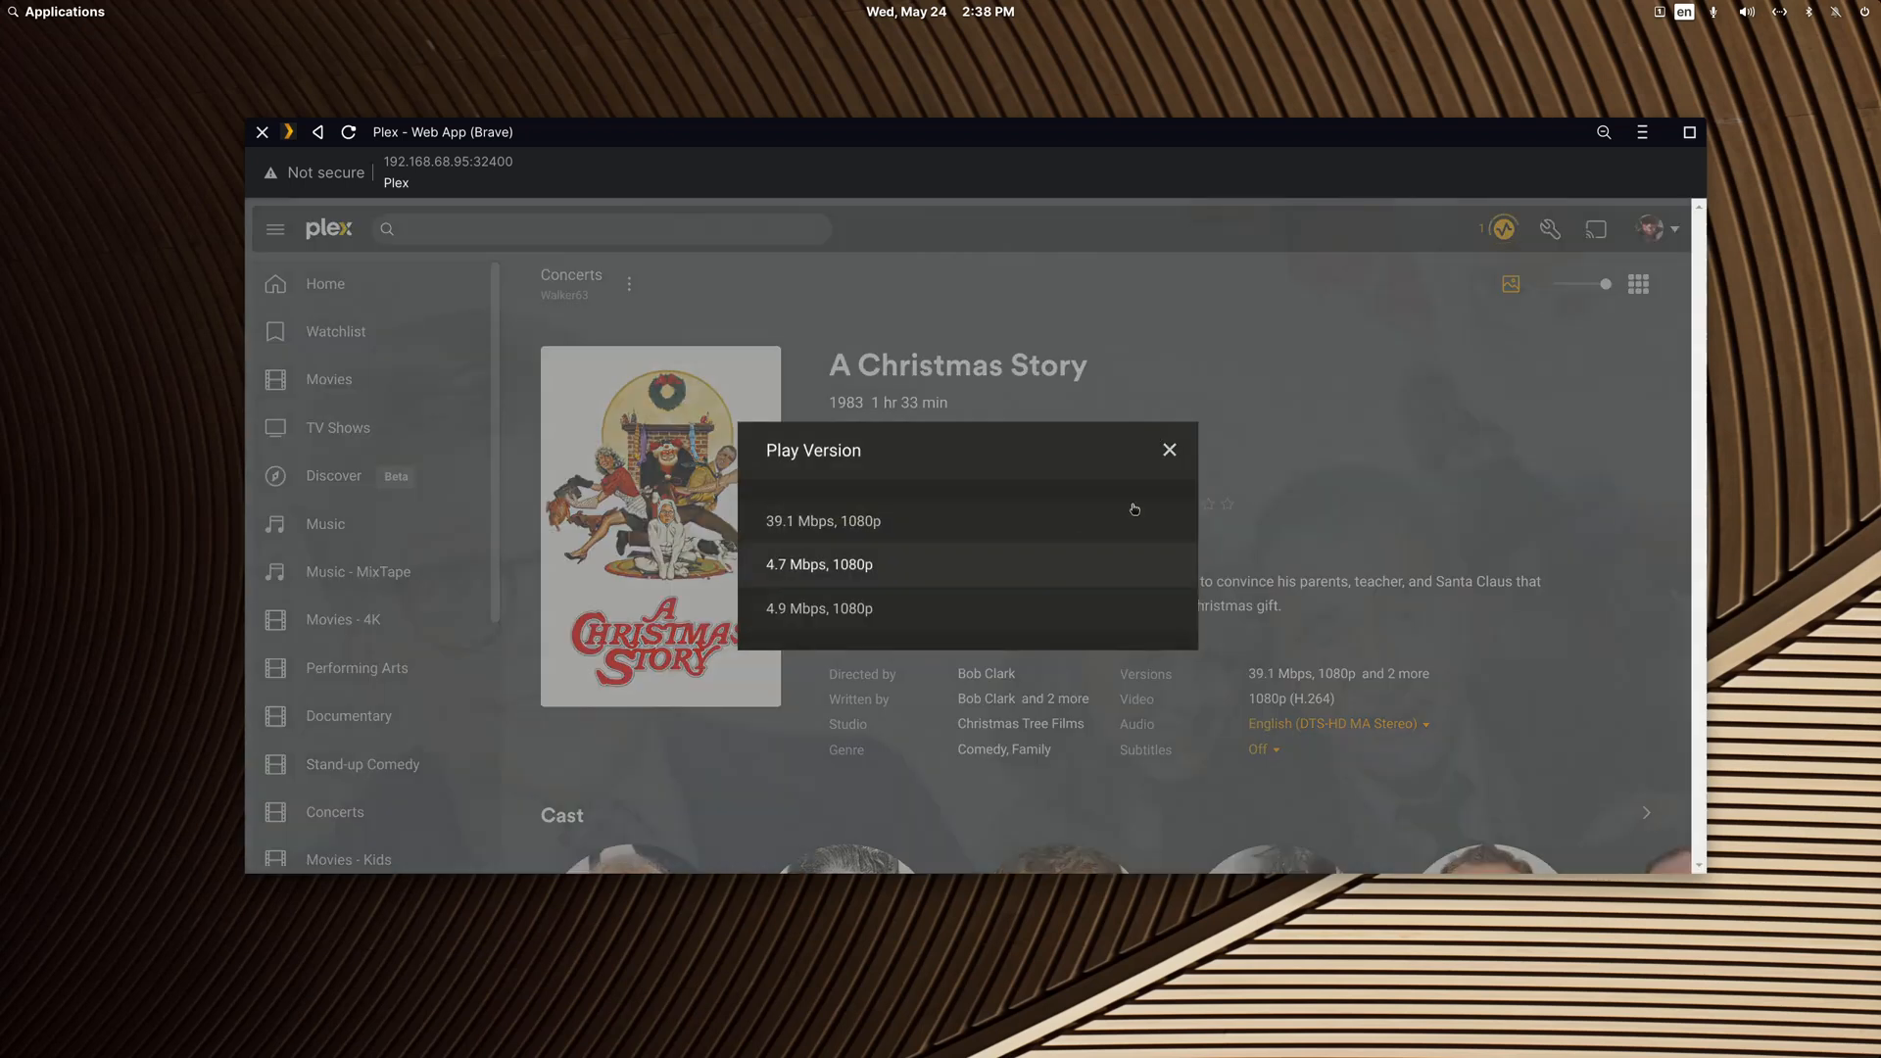
left_click(1171, 452)
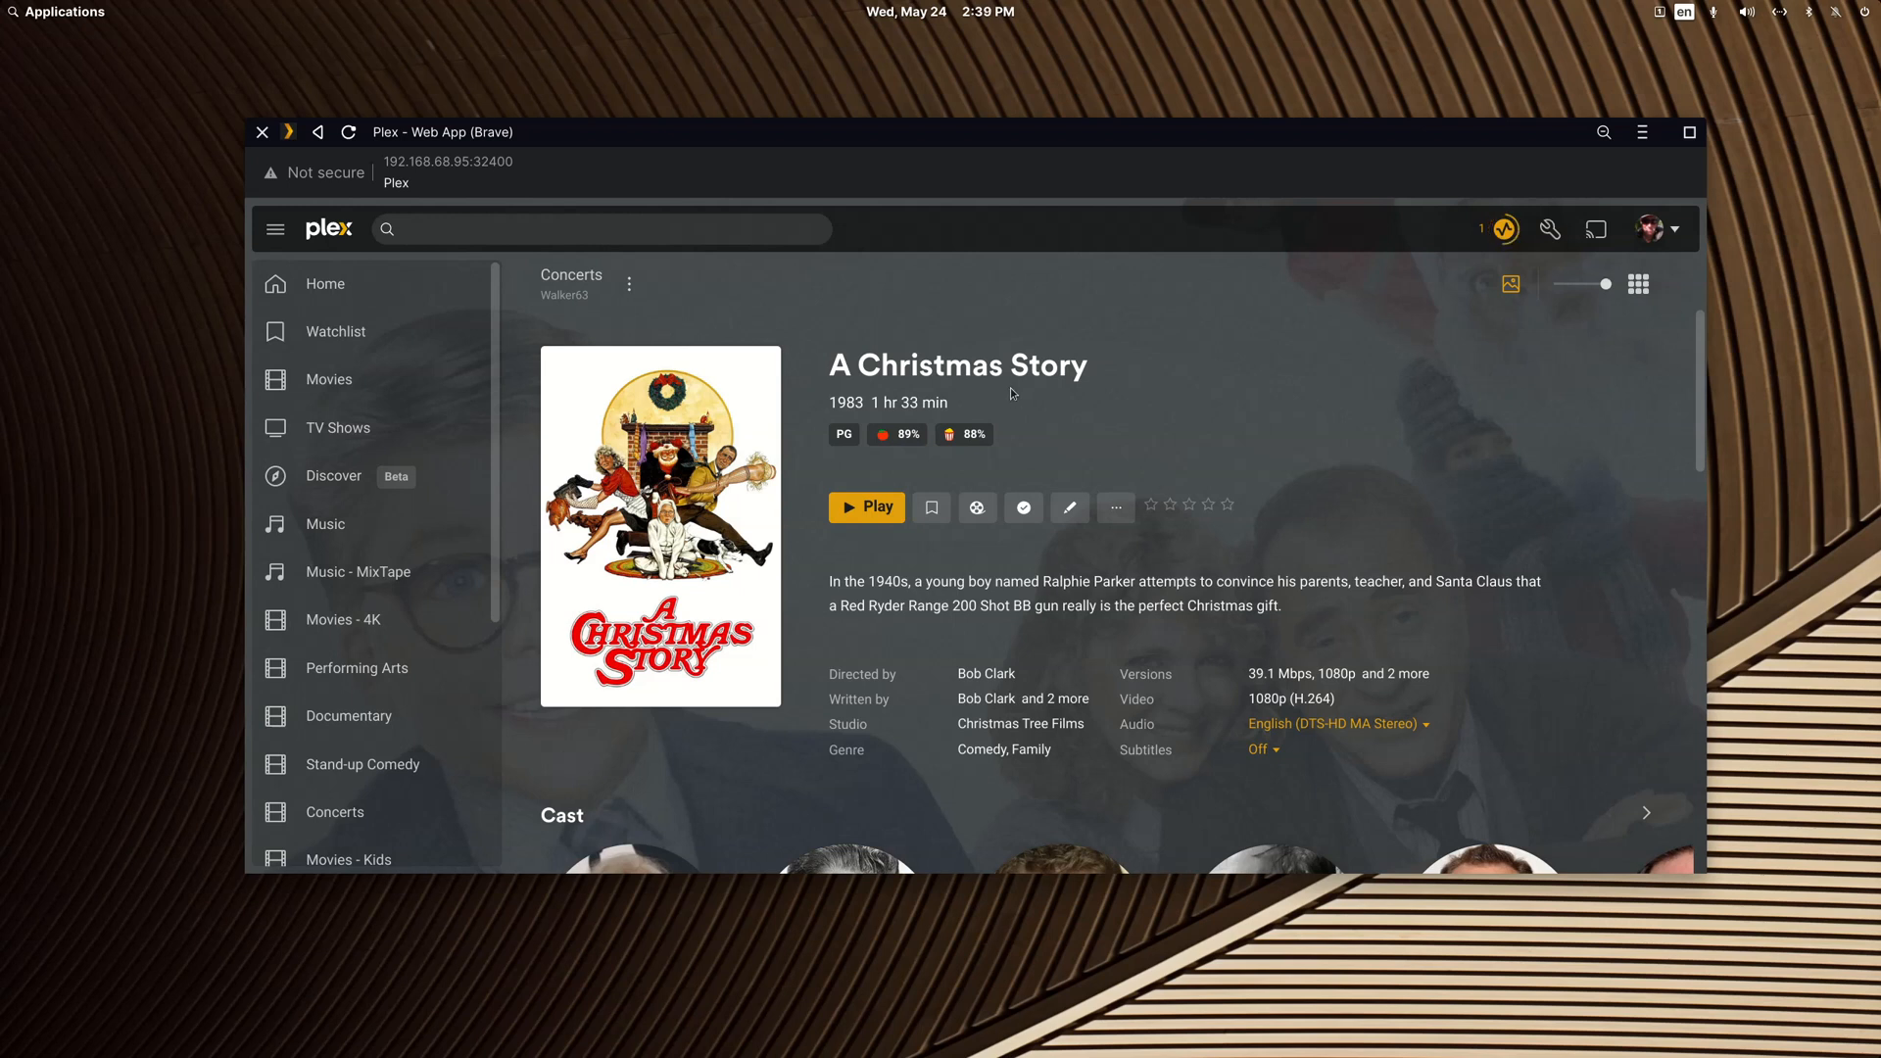
Step: Browse the alternative posters for A Christmas Story without saving changes, and move the Plex window aside to uncover the file manager
mouse_move(589, 678)
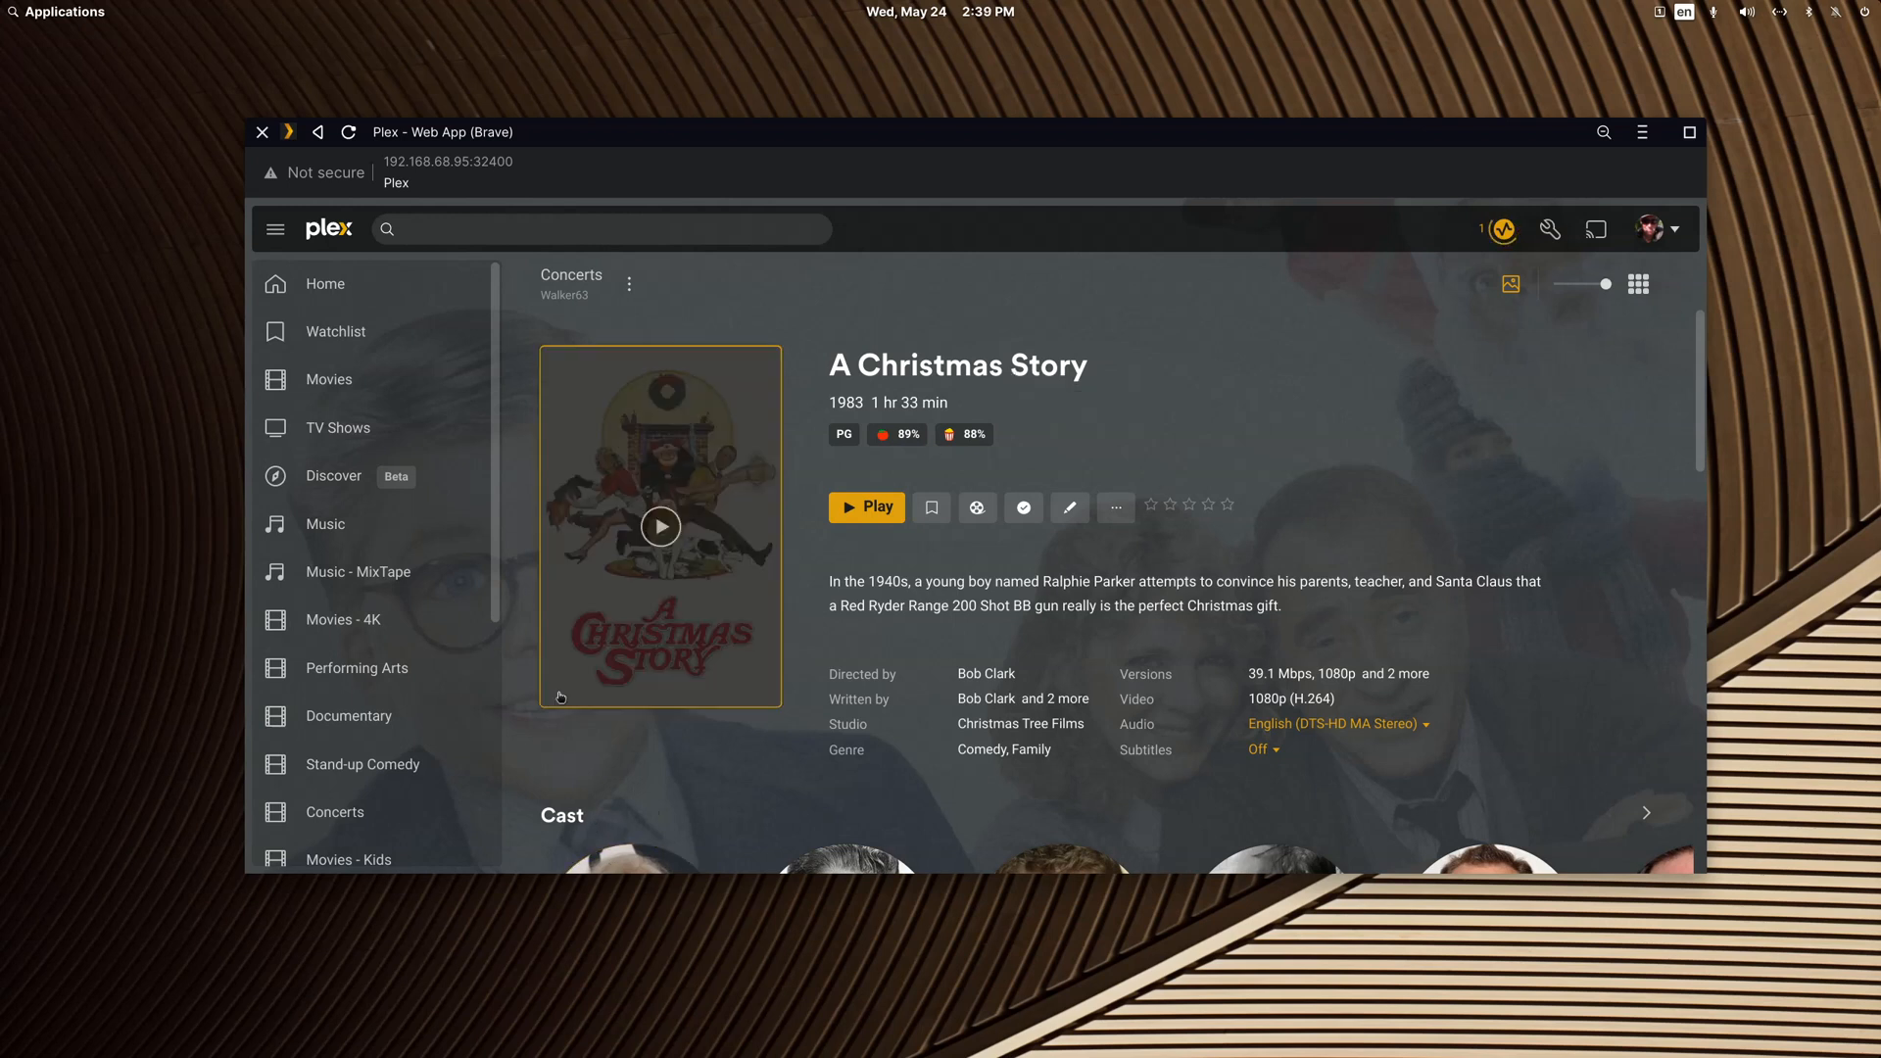
left_click(1075, 510)
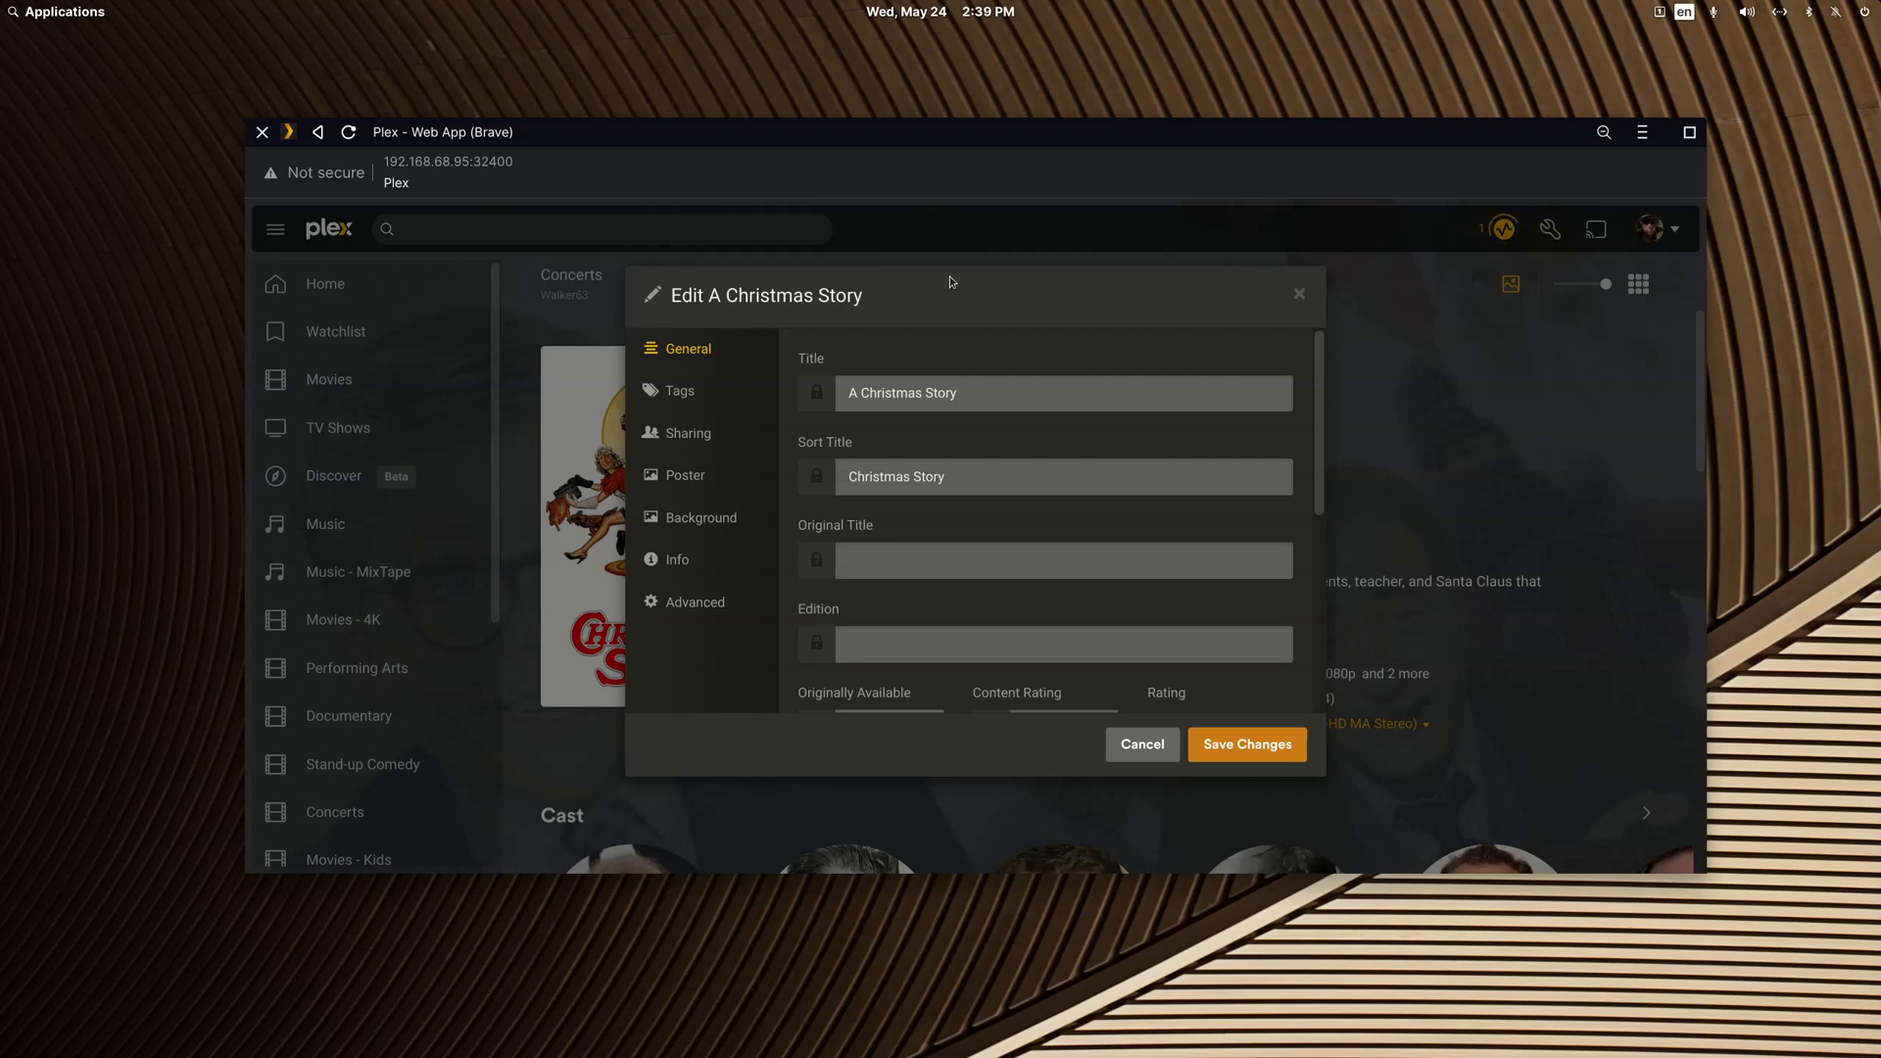
left_click(695, 474)
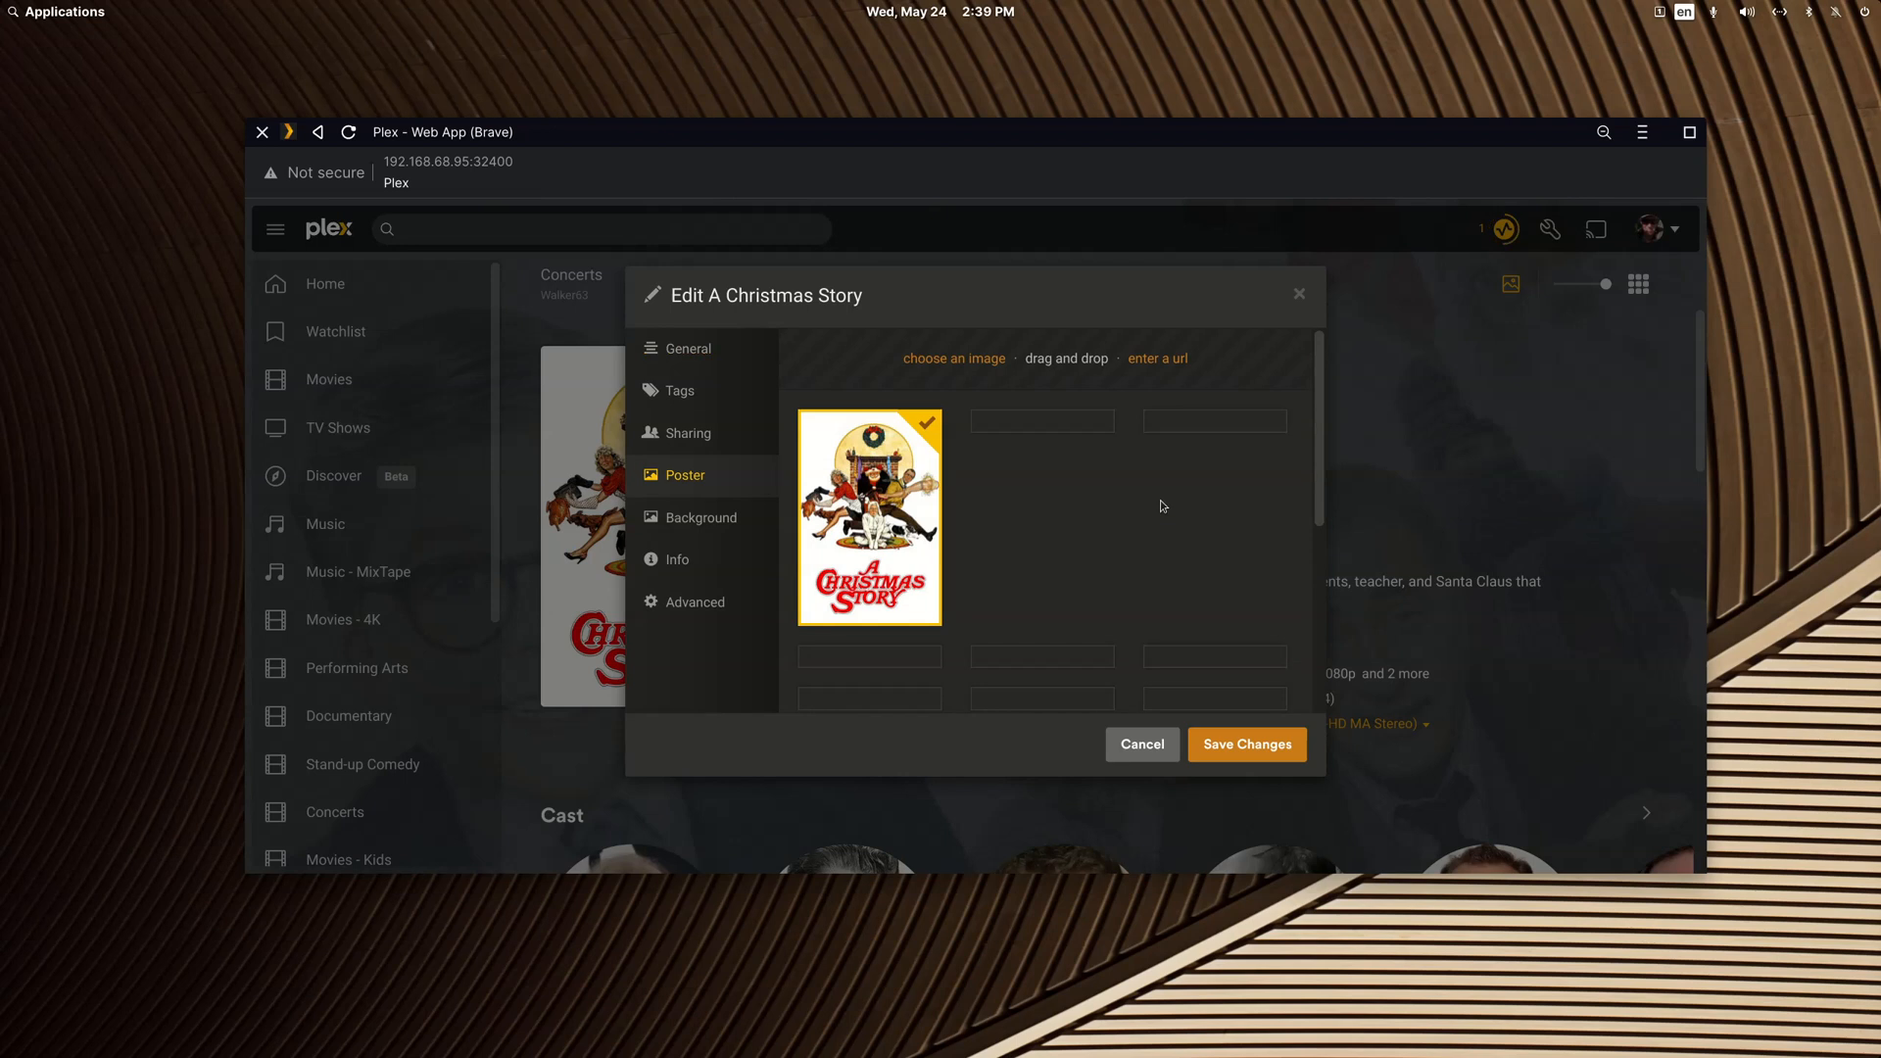
scroll(1169, 519, "down", 5)
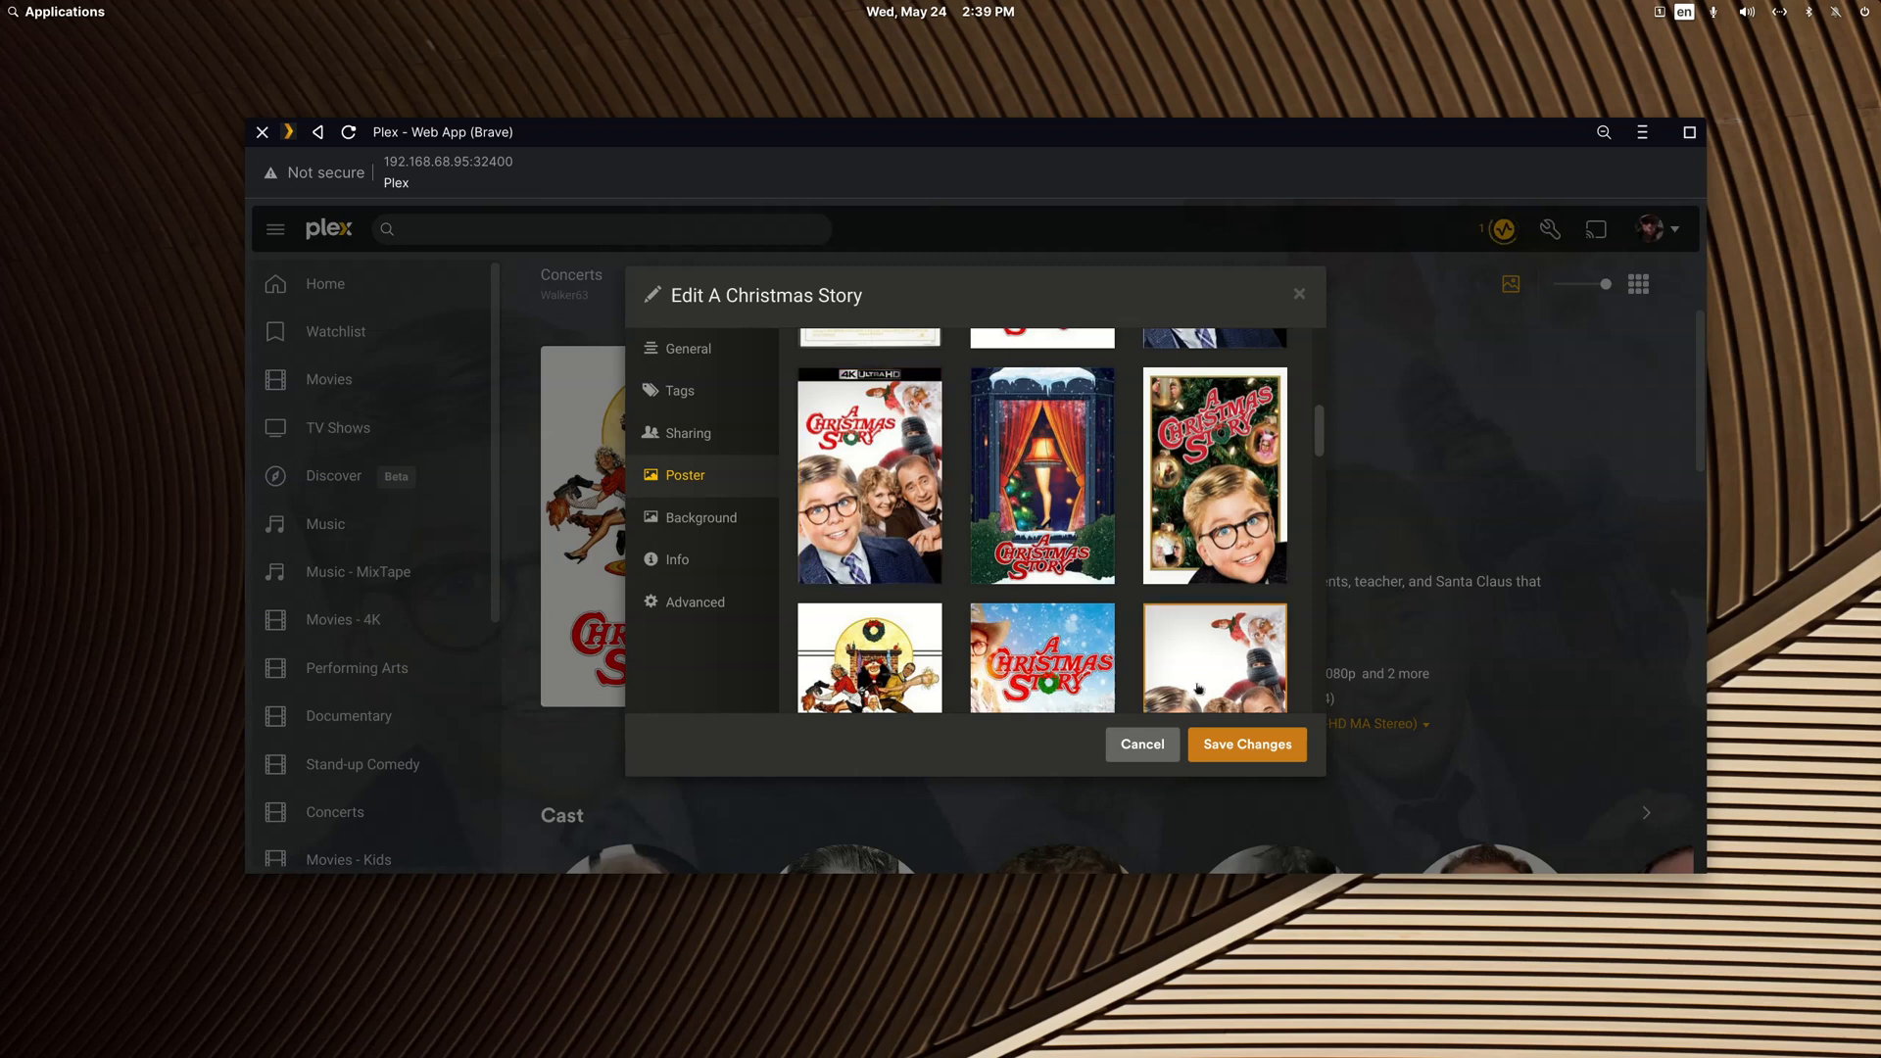
left_click(1163, 750)
left_click_drag(751, 137, 1880, 590)
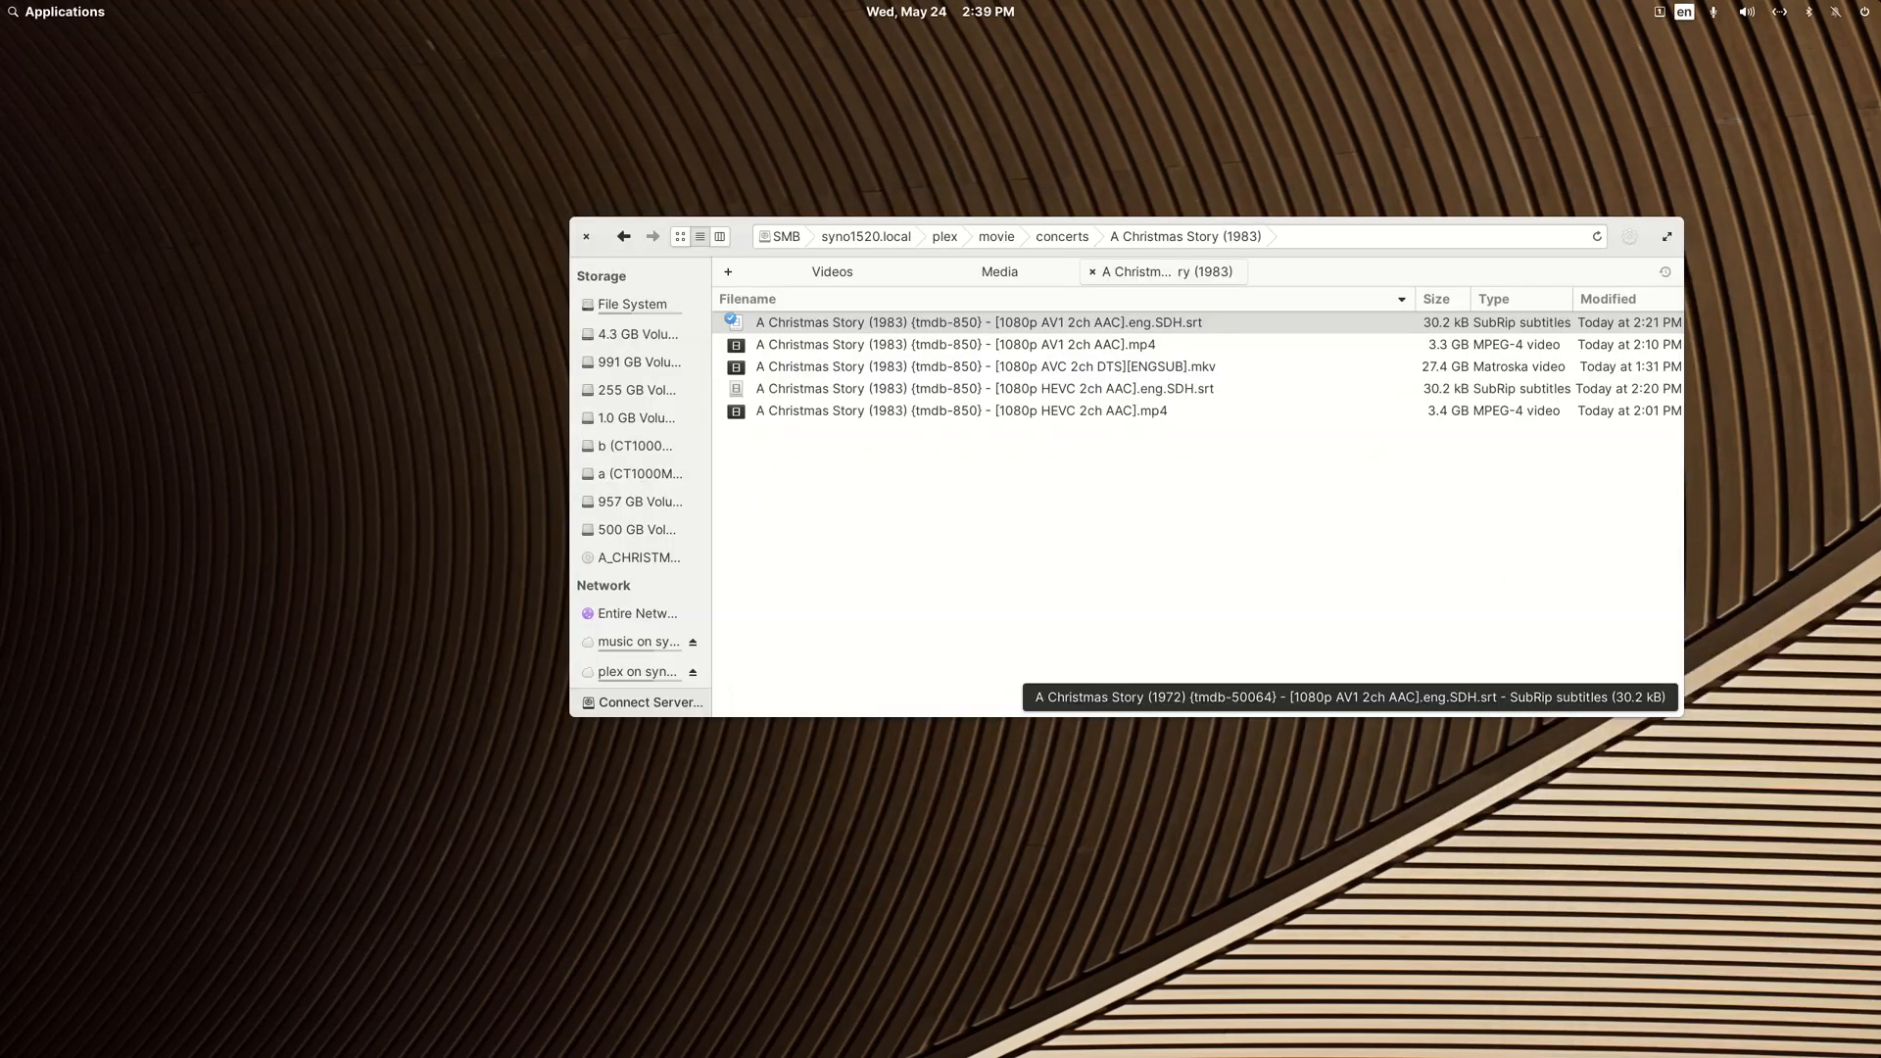